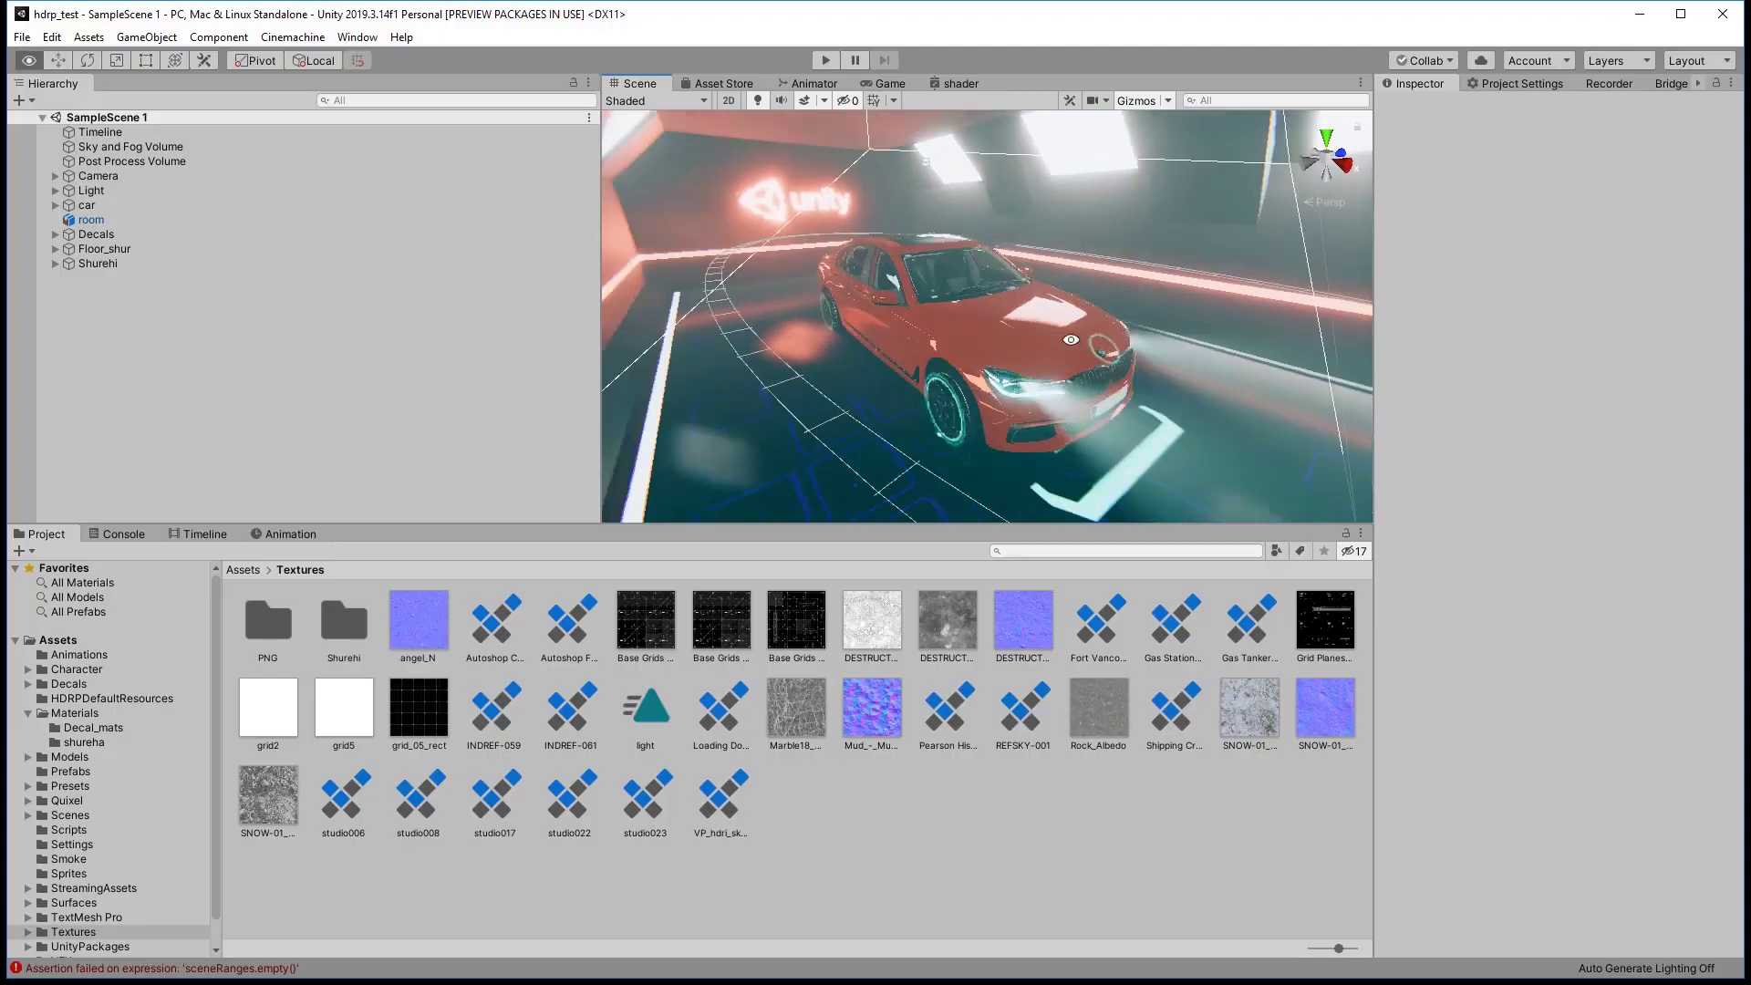
Inspect the red car from several angles, briefly switching the scene to wireframe and back to shaded.
right_click_drag(1071, 339, 1118, 376)
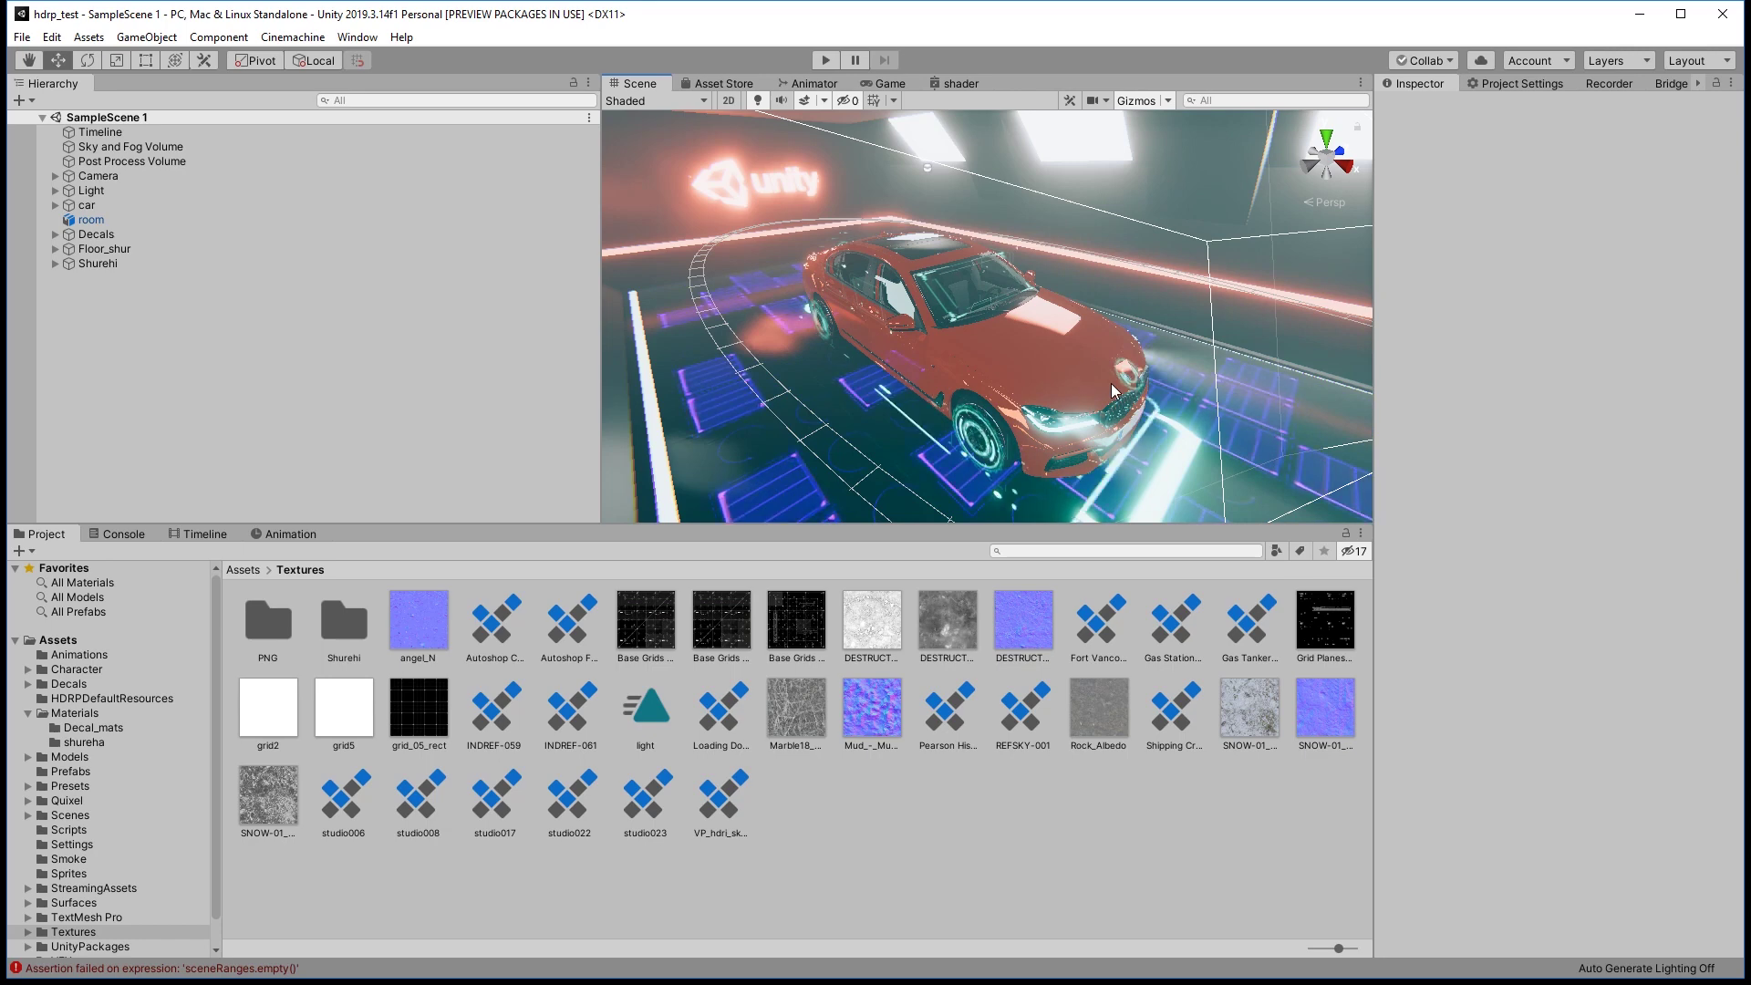
key("alt")
left_click(670, 101)
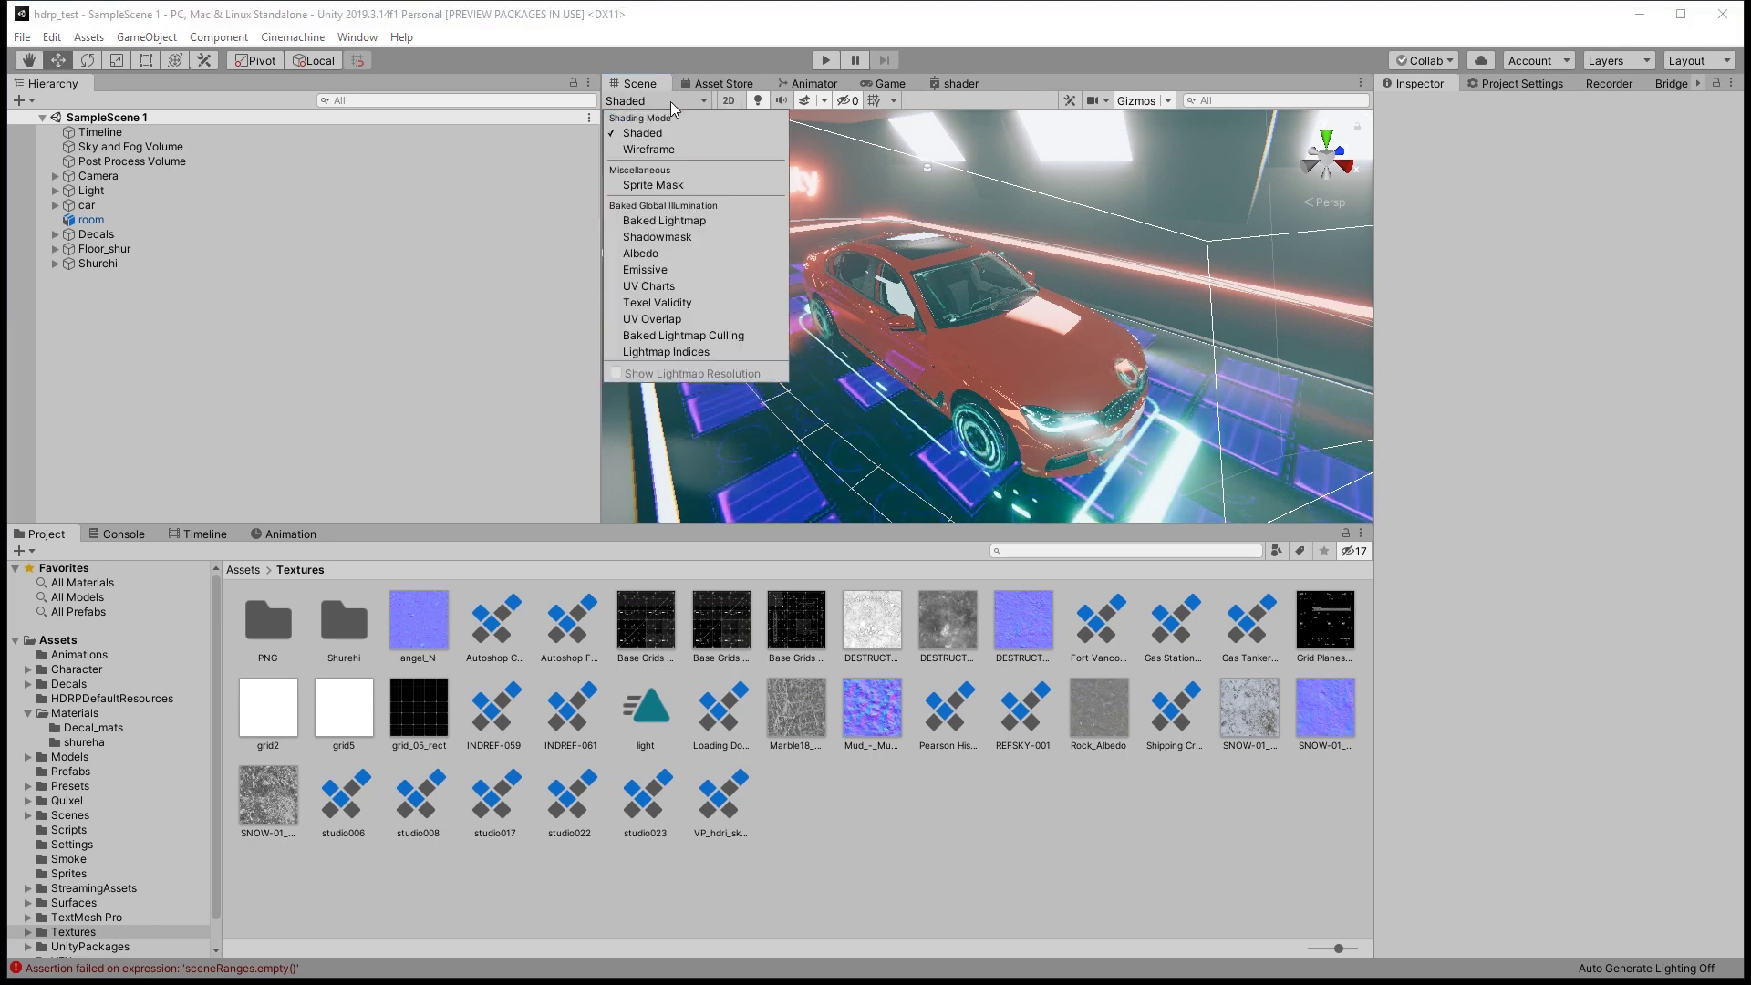
left_click(649, 148)
left_click_drag(1105, 428, 1082, 421, "alt")
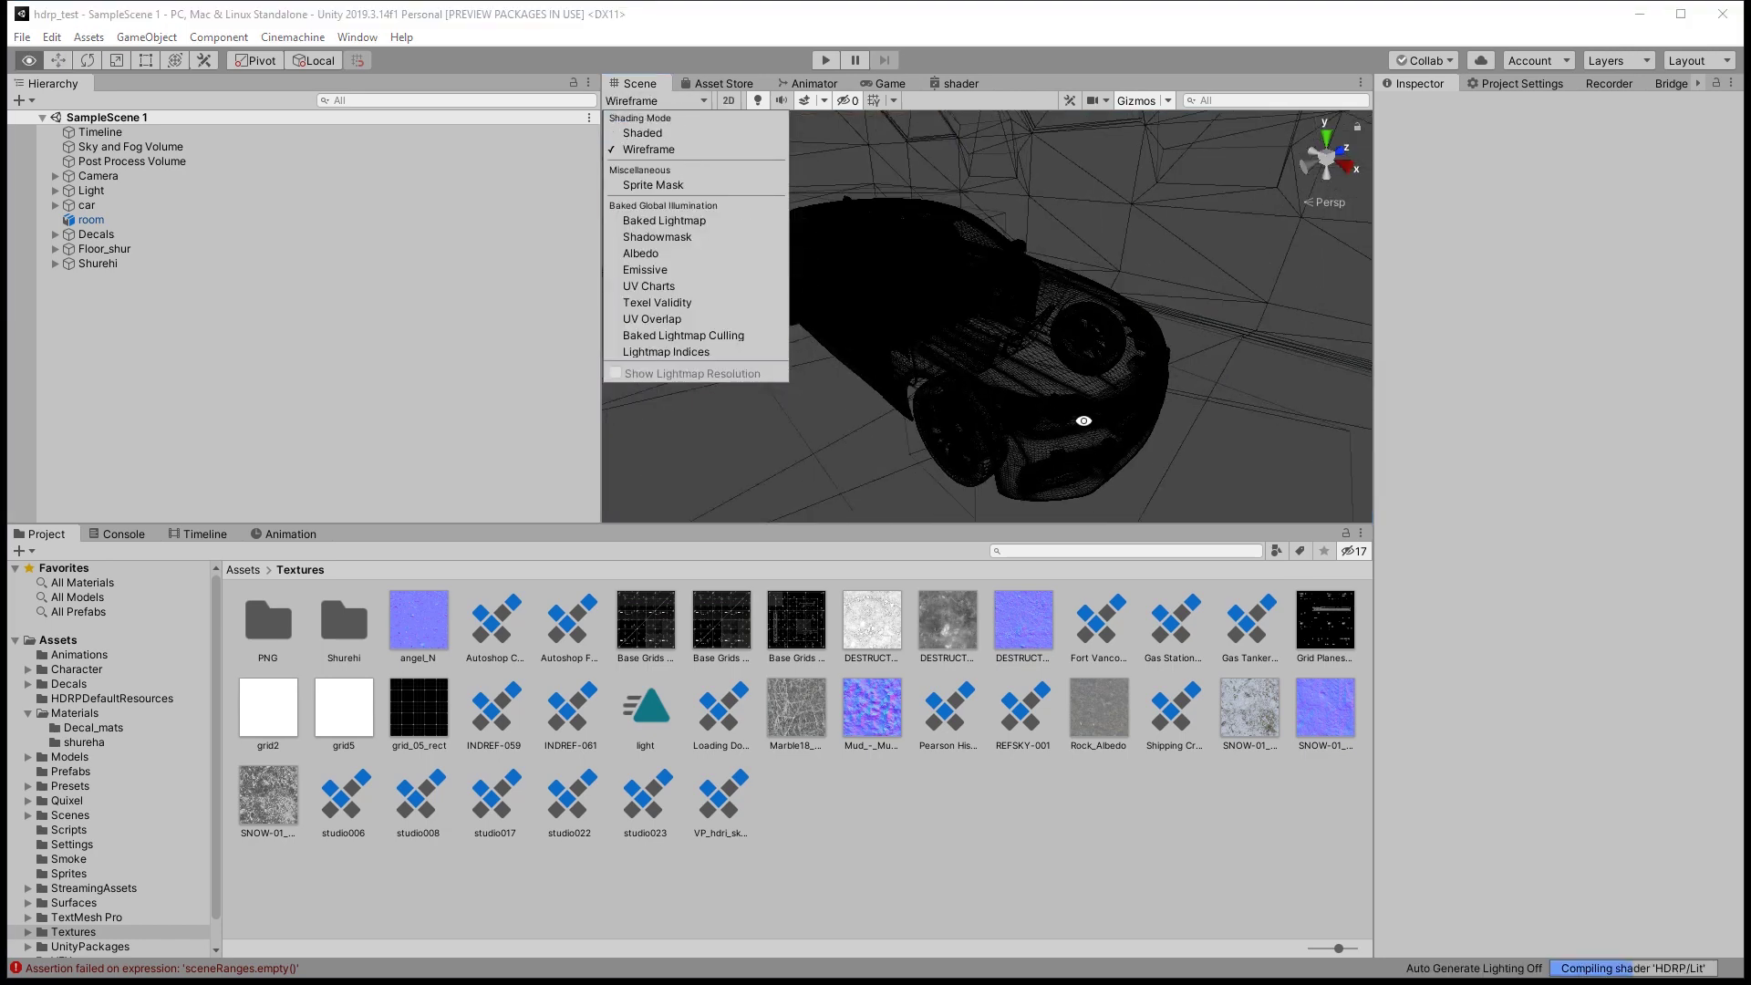
left_click(657, 132)
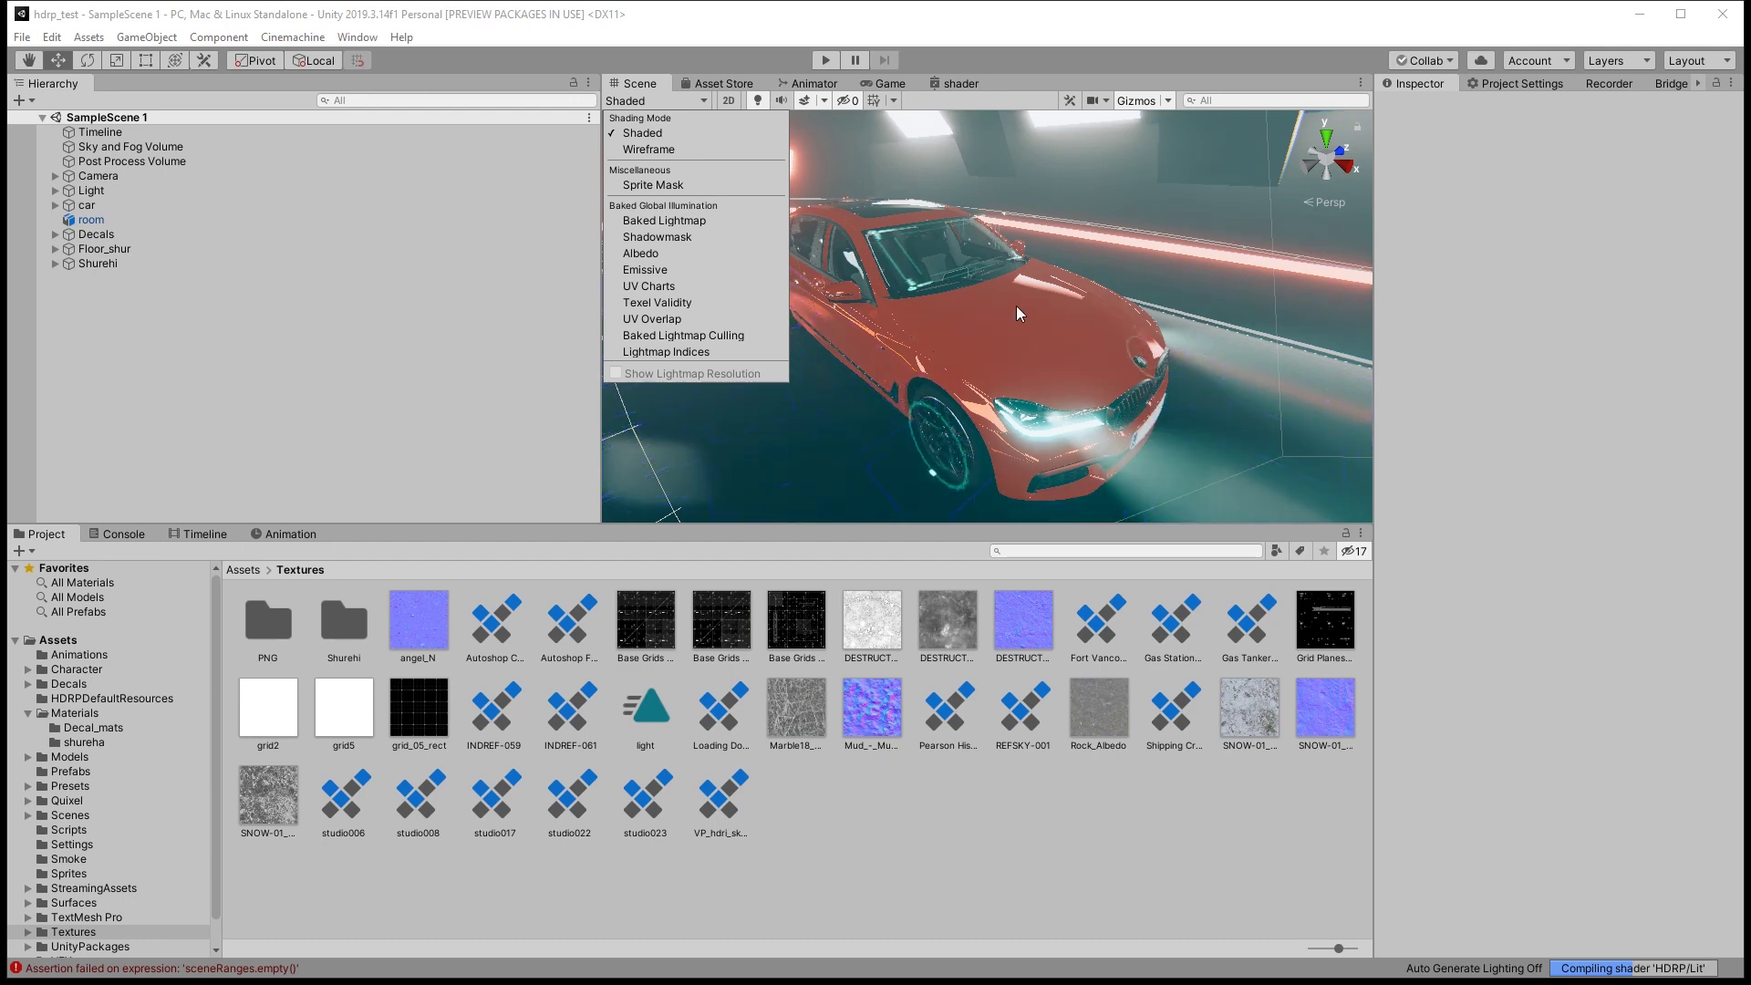
mouse_move(1016, 304)
left_mouse_down("alt")
mouse_move(898, 309)
mouse_move(1510, 317)
mouse_move(809, 379)
left_mouse_up("alt")
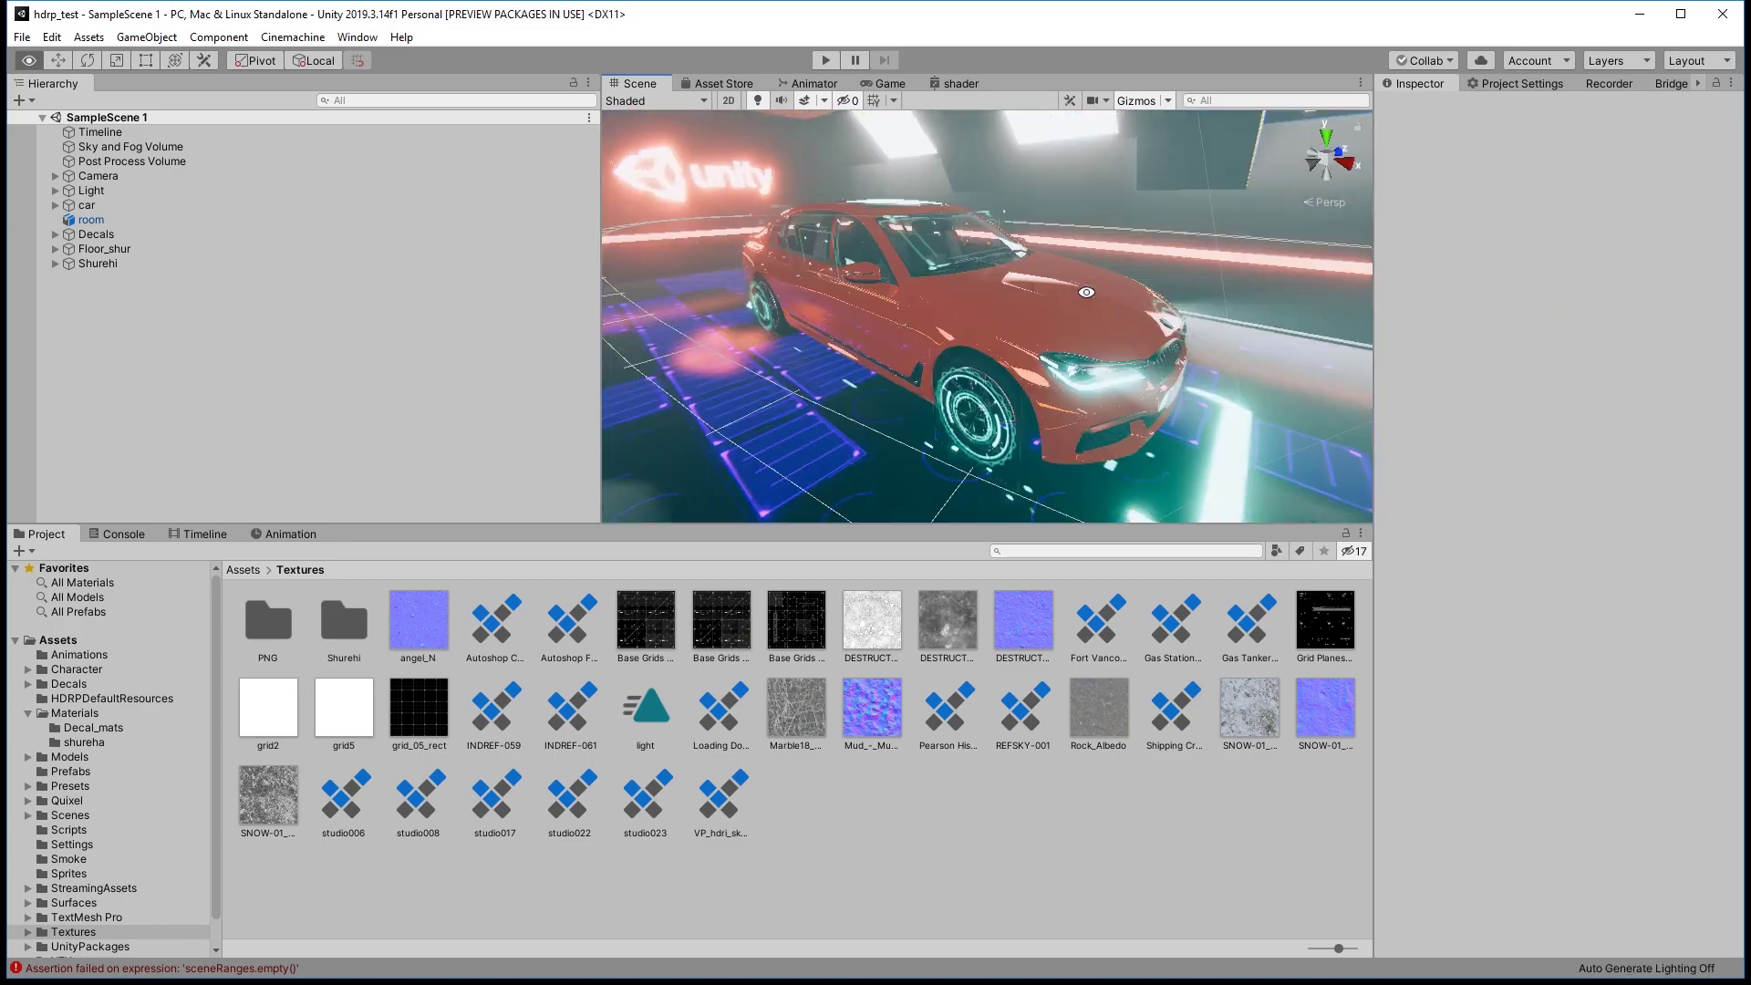
left_click_drag(806, 379, 1085, 293, "alt")
Select the BMW car and open Models > BMW to show the BMW M7 G12 FBX's material import settings.
left_click(1085, 293)
left_click(142, 708)
left_click(69, 756)
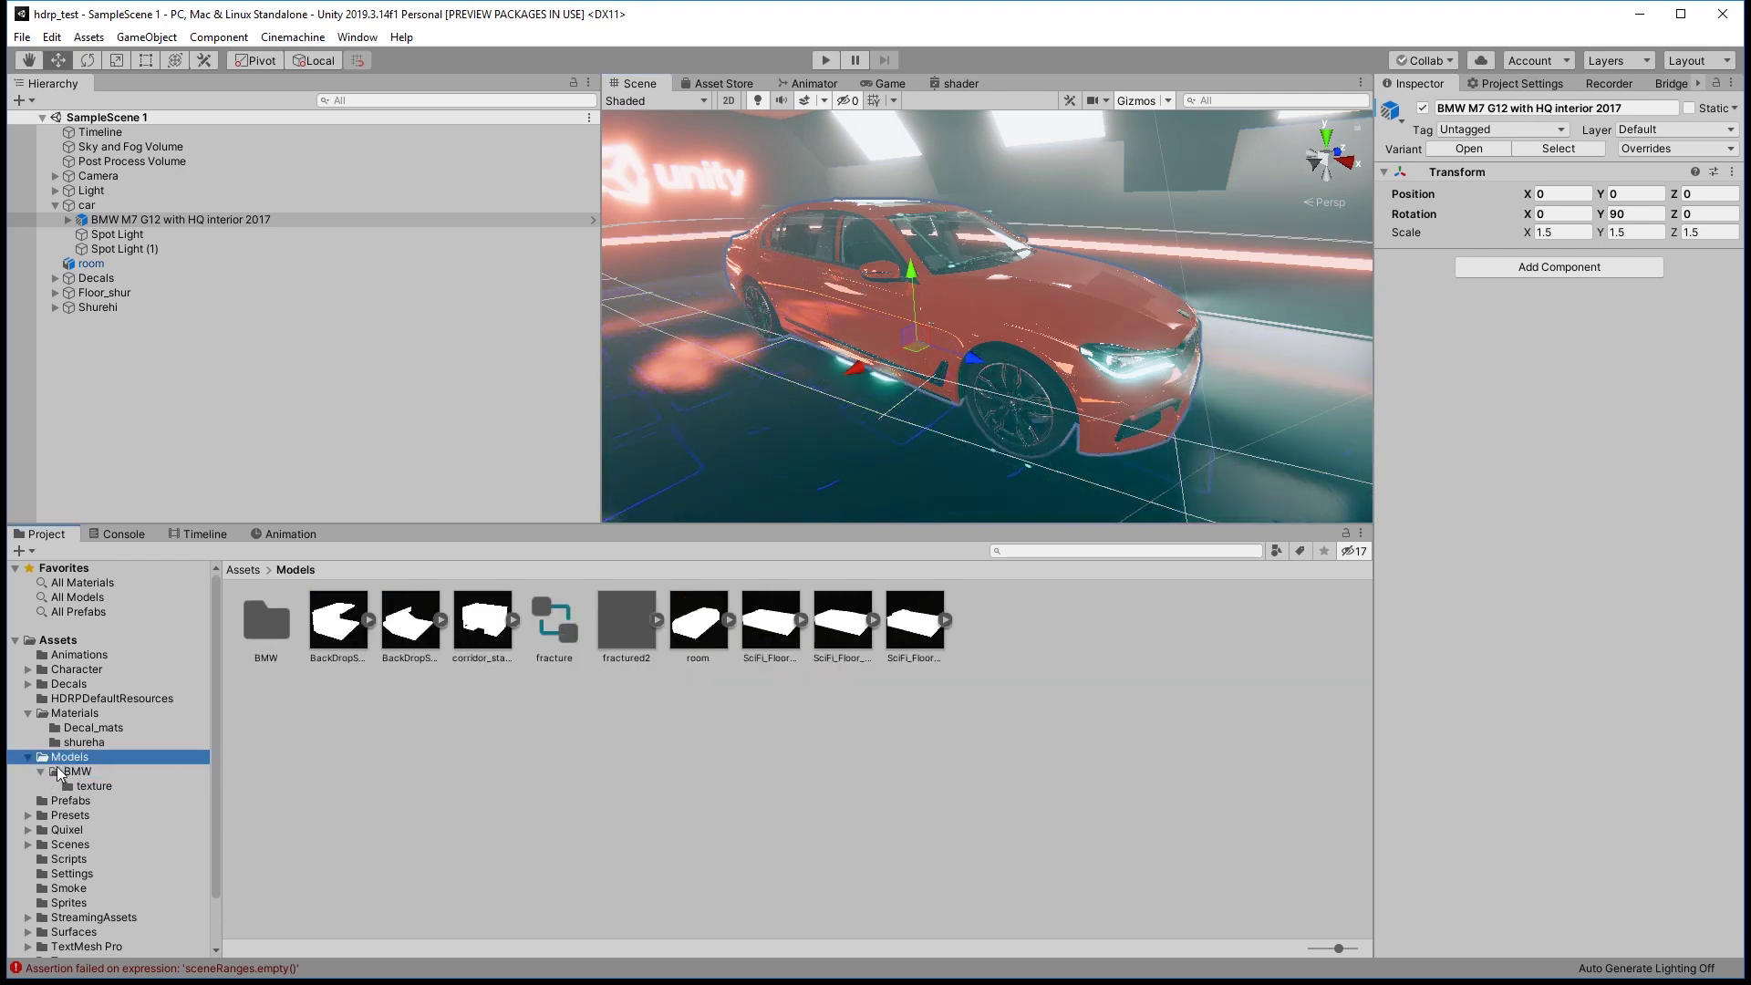
left_click(77, 770)
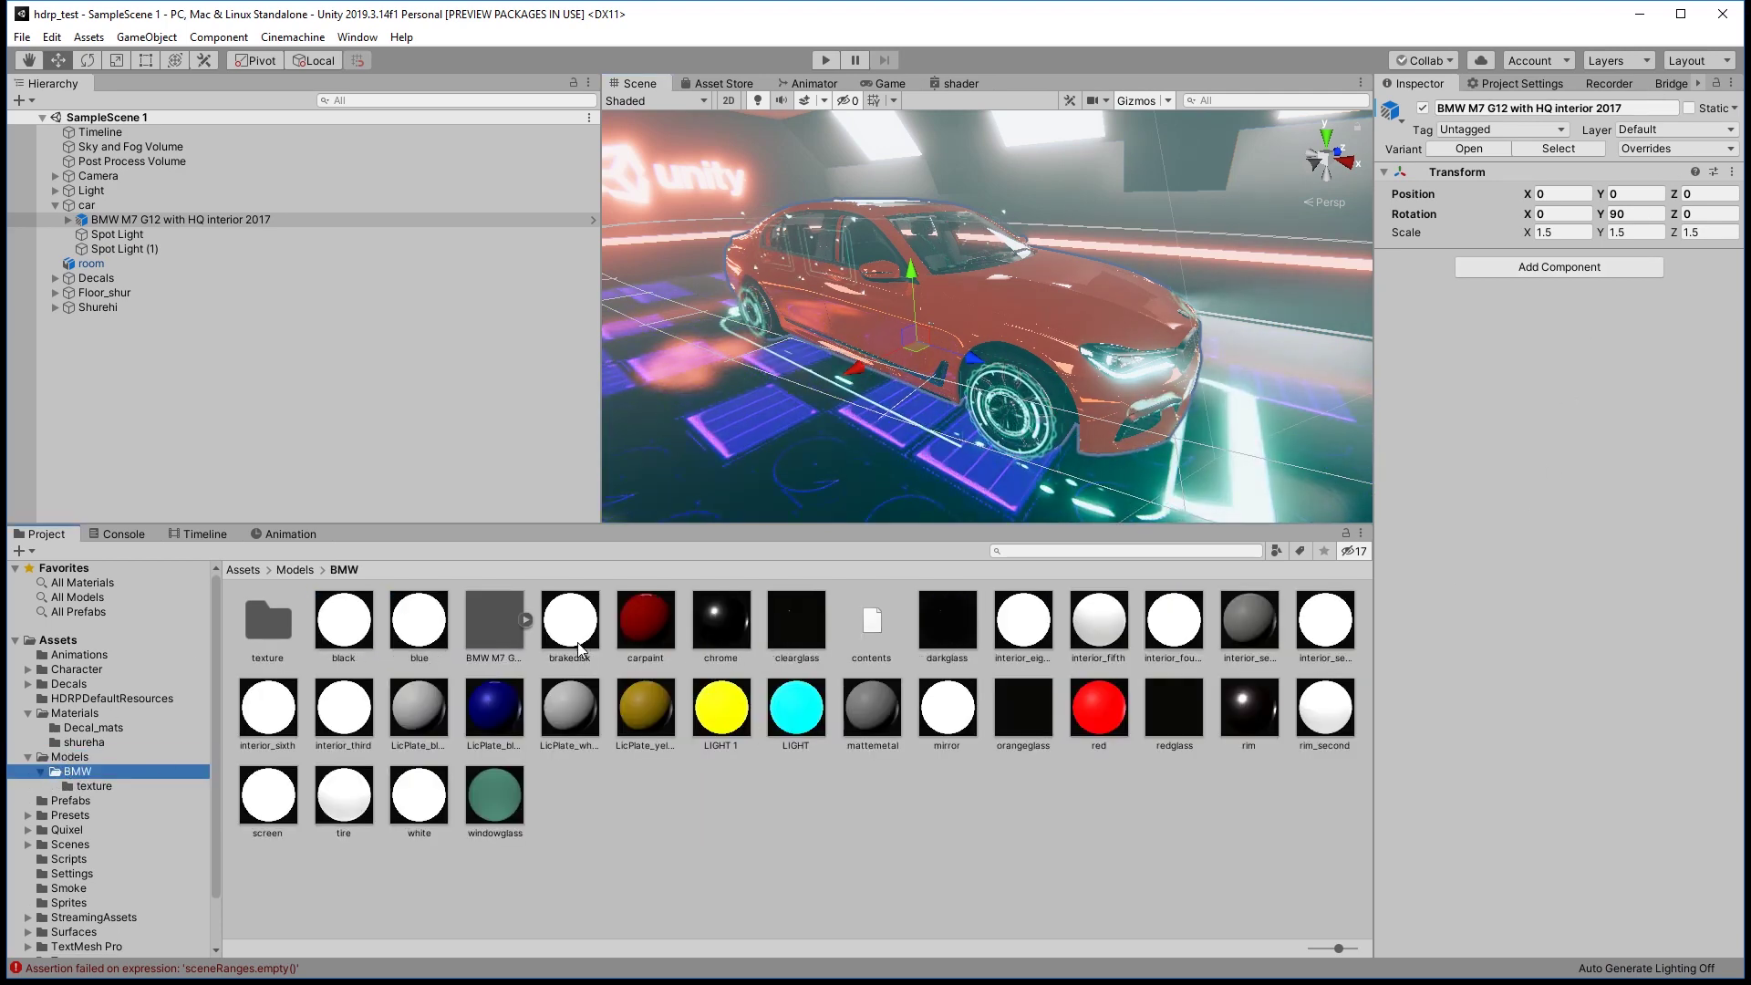
left_click(493, 643)
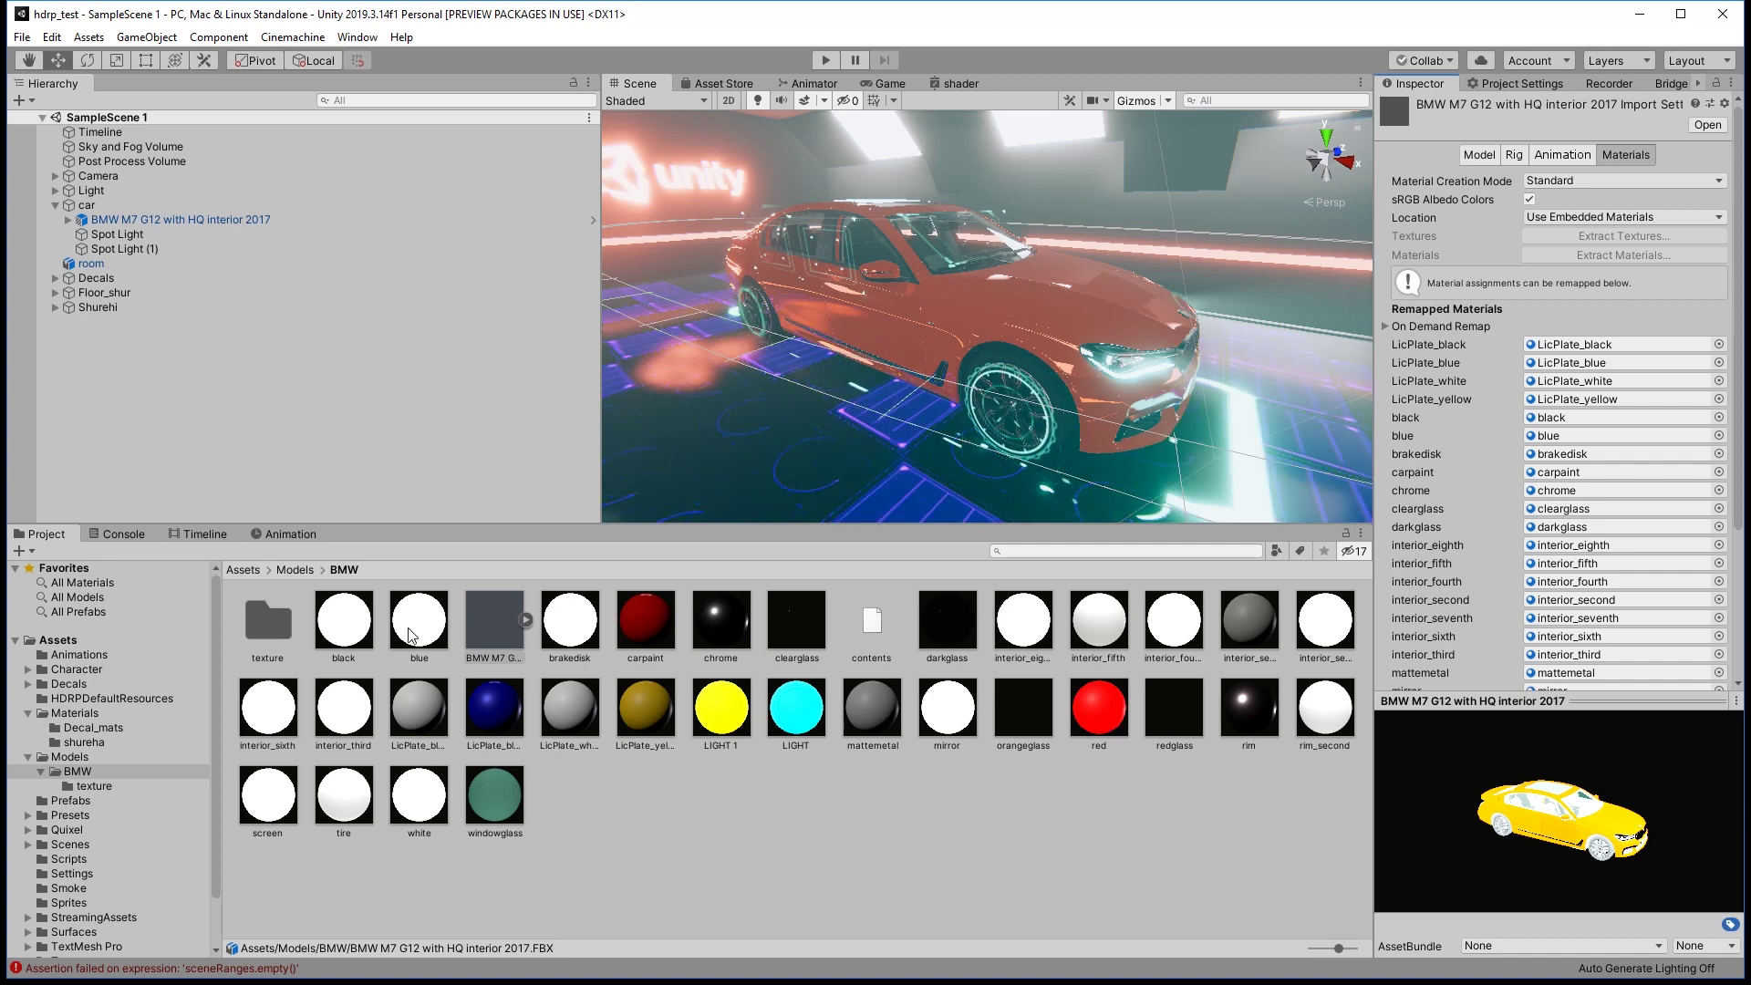
Zoom in on the hood and select it to review its carpaint HDRP/Lit material settings.
left_click_drag(1031, 310, 1073, 299, "alt")
scroll(1073, 299, "down", 5)
left_click(1049, 327)
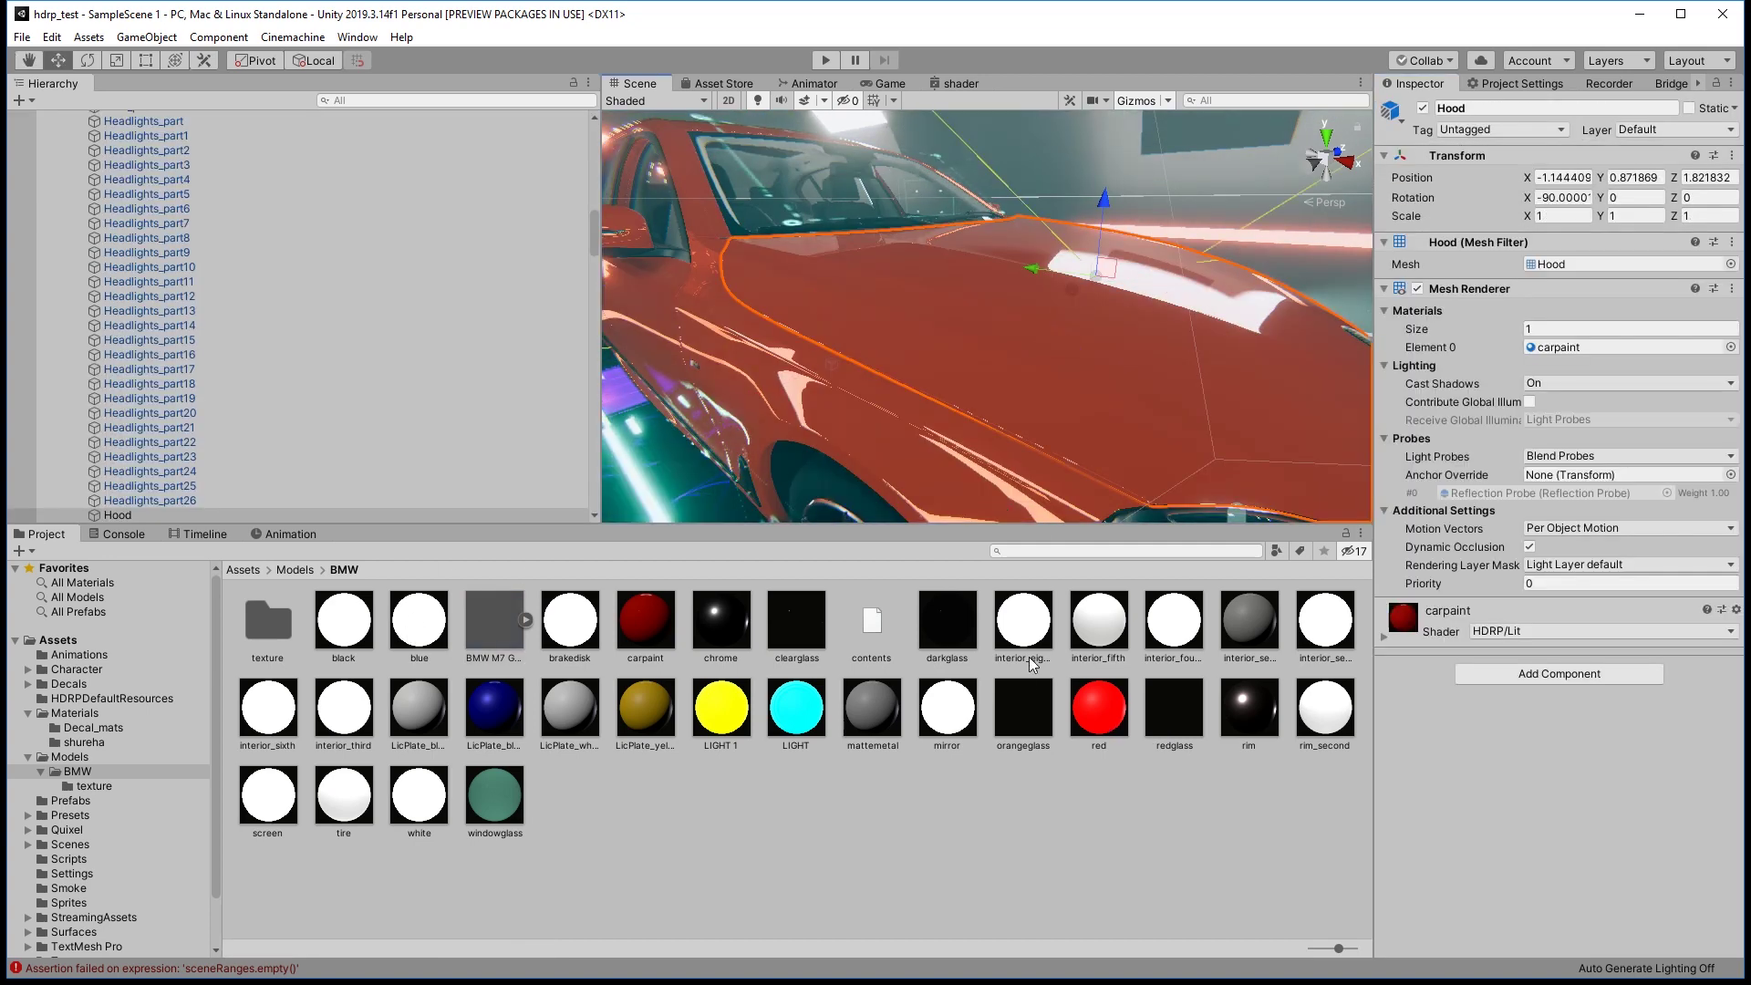
left_click(985, 361)
left_click(1081, 310)
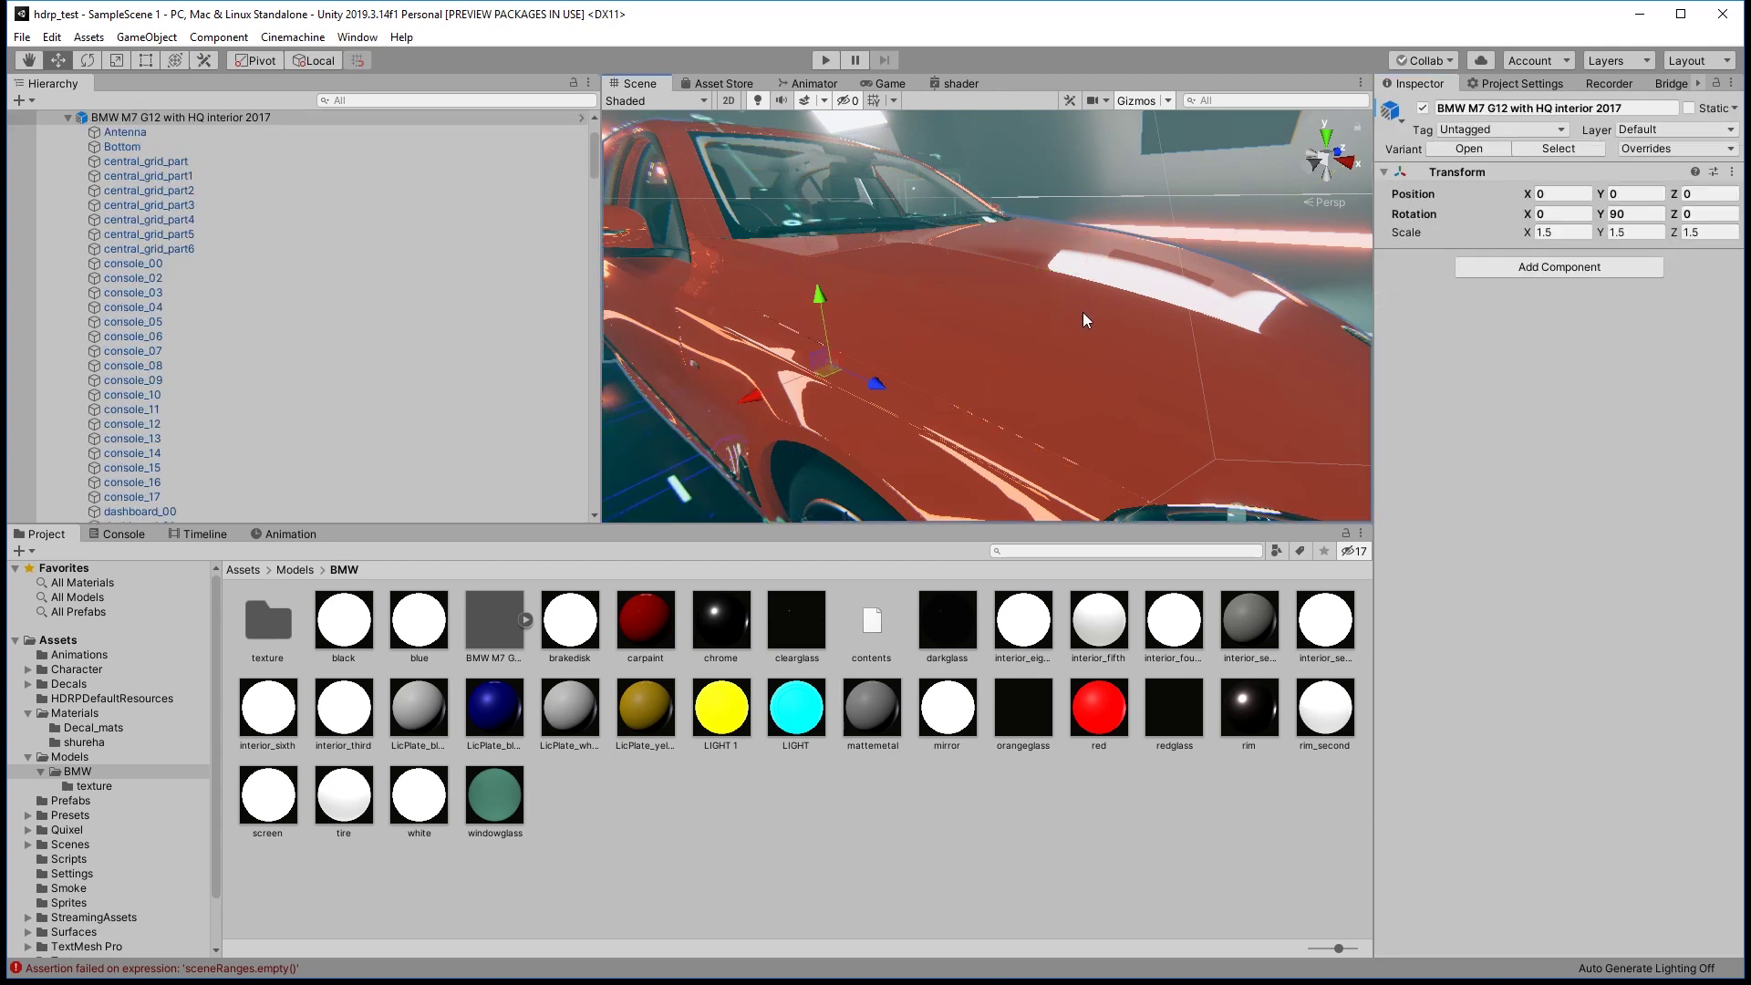
left_click(1048, 361)
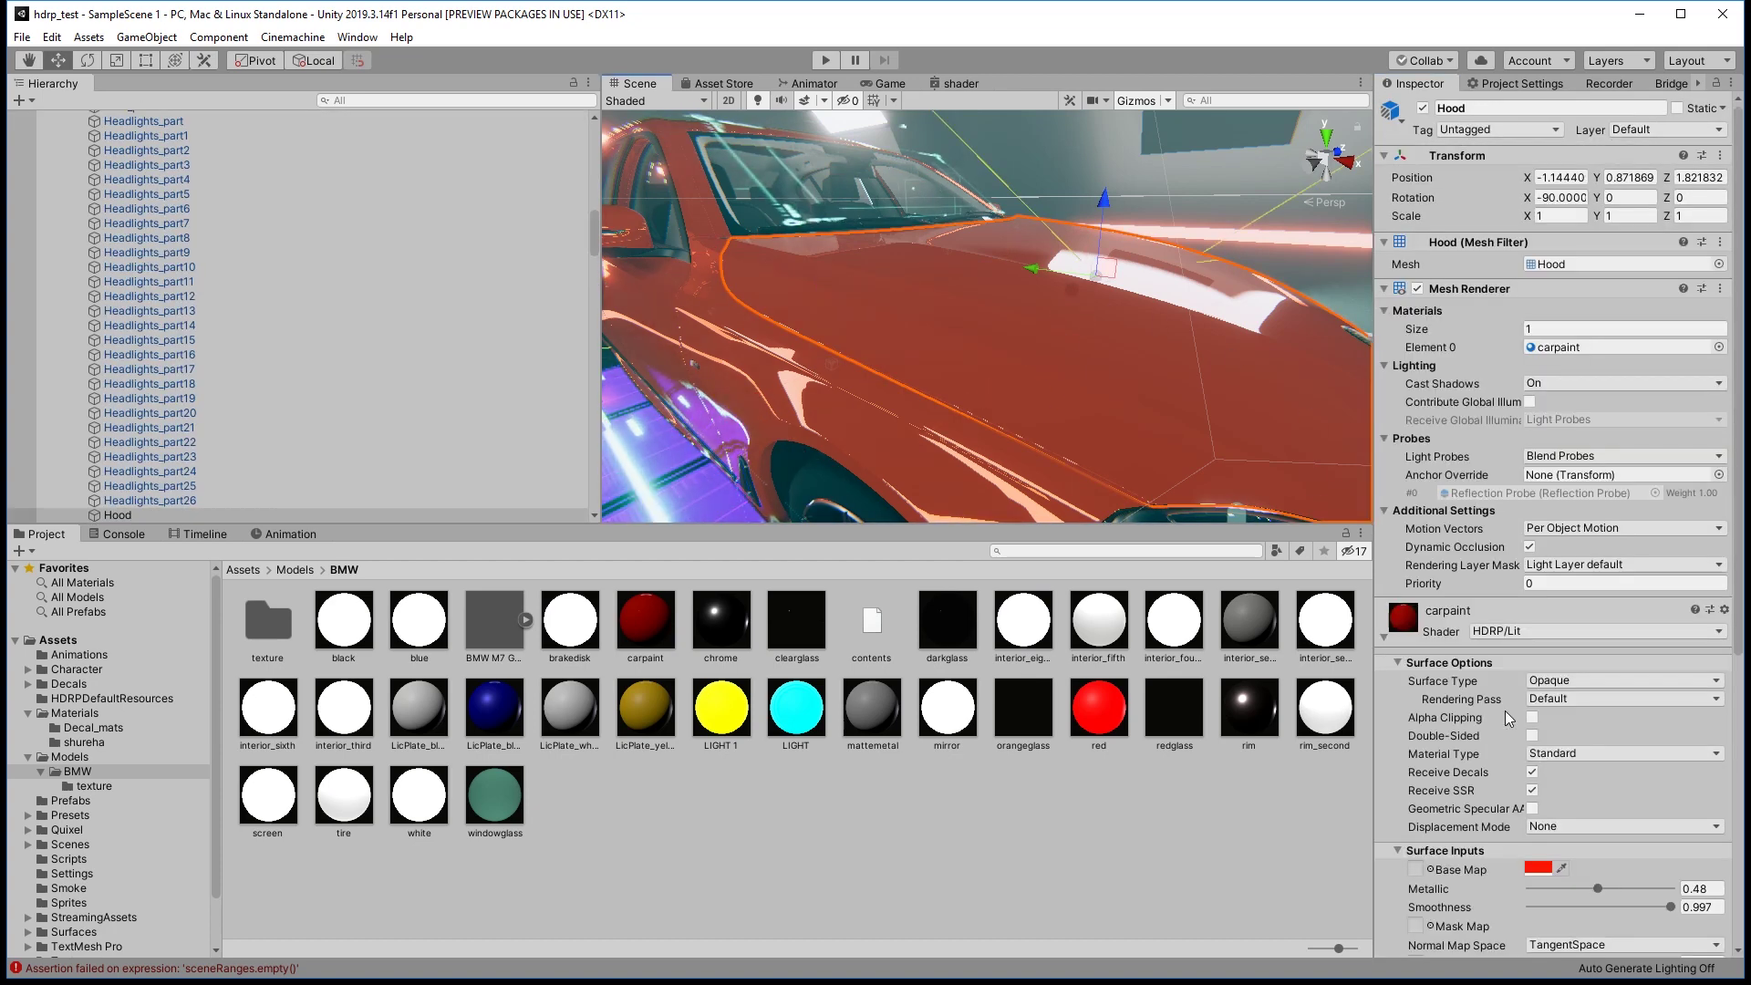
scroll(1510, 719, "down", 5)
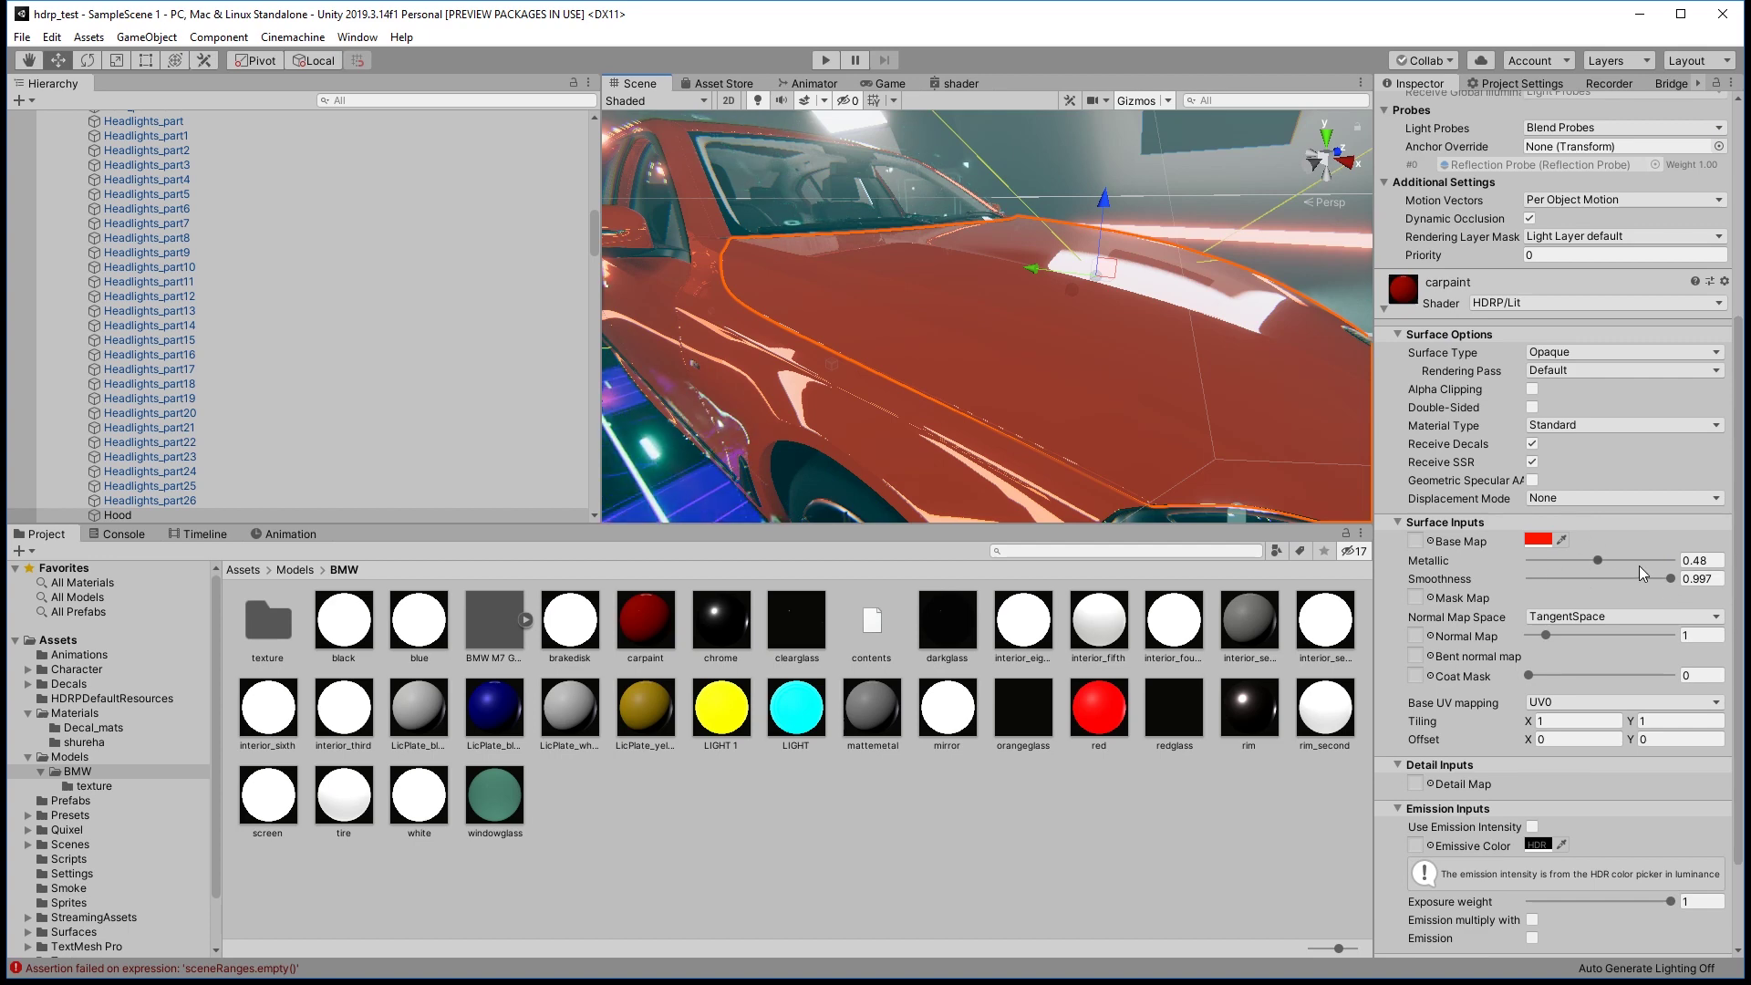
scroll(1452, 659, "down", 3)
scroll(1460, 666, "up", 6)
scroll(1469, 675, "up", 2)
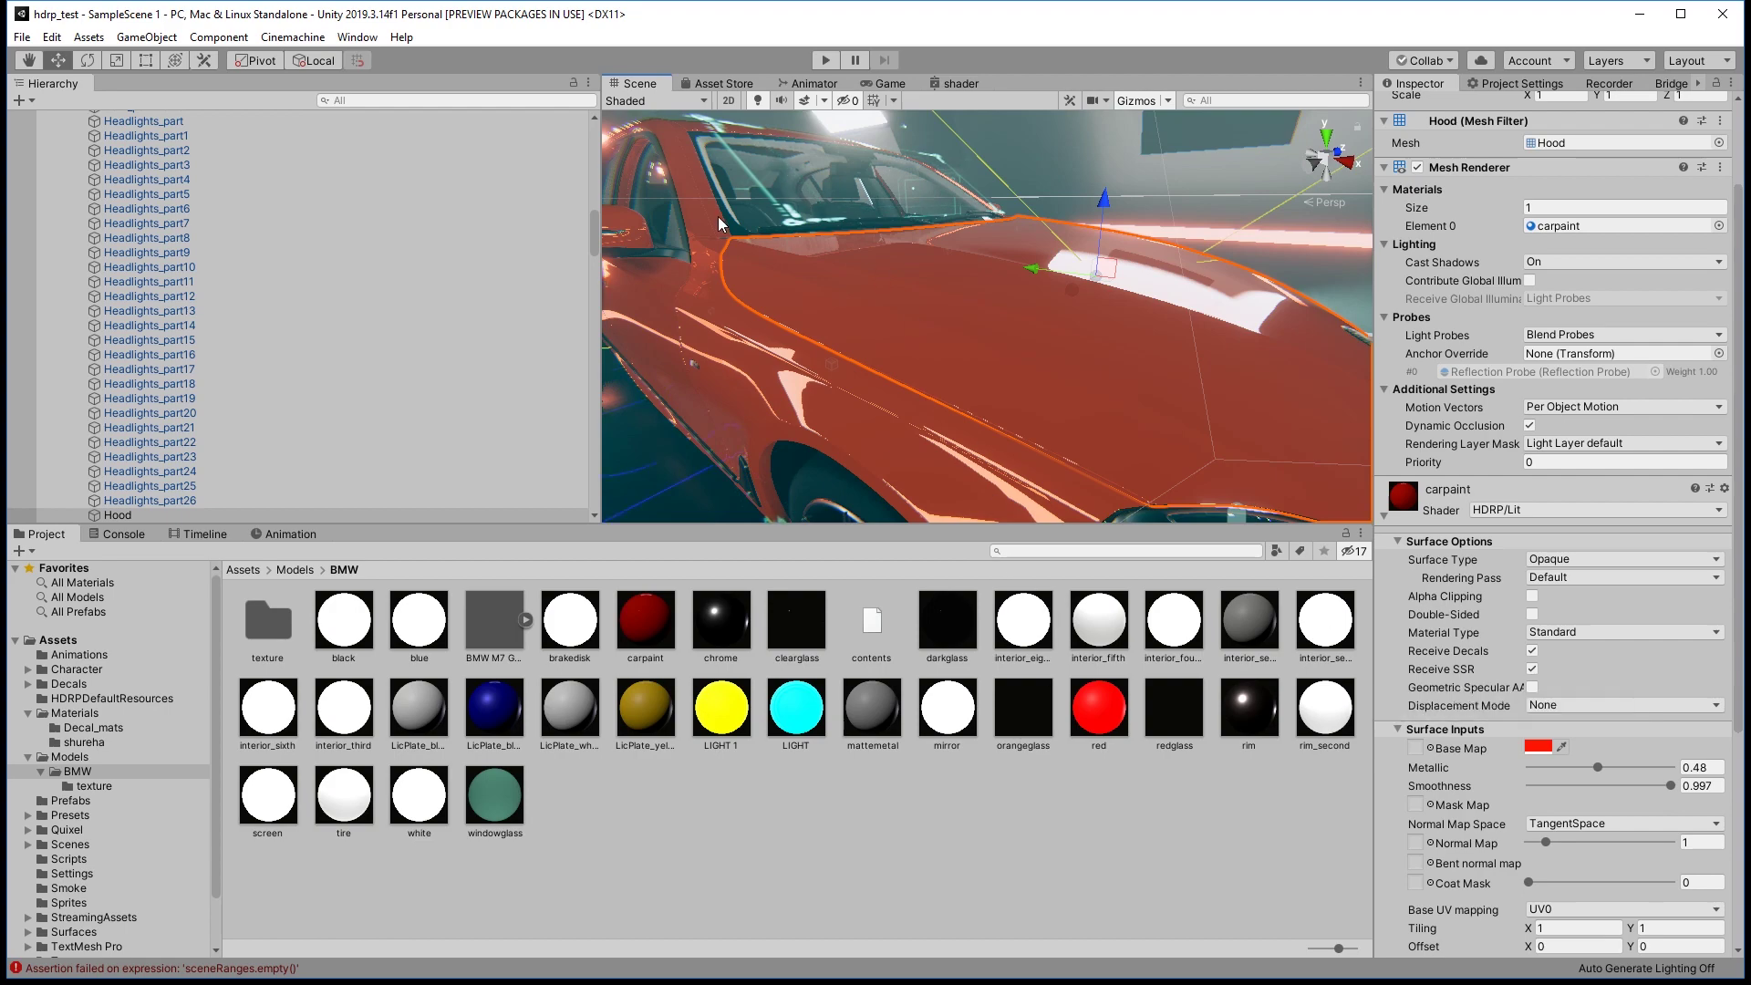
Move to a headlight close-up and show the LIGHT Iridescence material (metallic 0.458, smoothness 0.343).
mouse_move(972, 377)
right_mouse_down()
mouse_move(919, 361)
mouse_move(966, 441)
right_mouse_up()
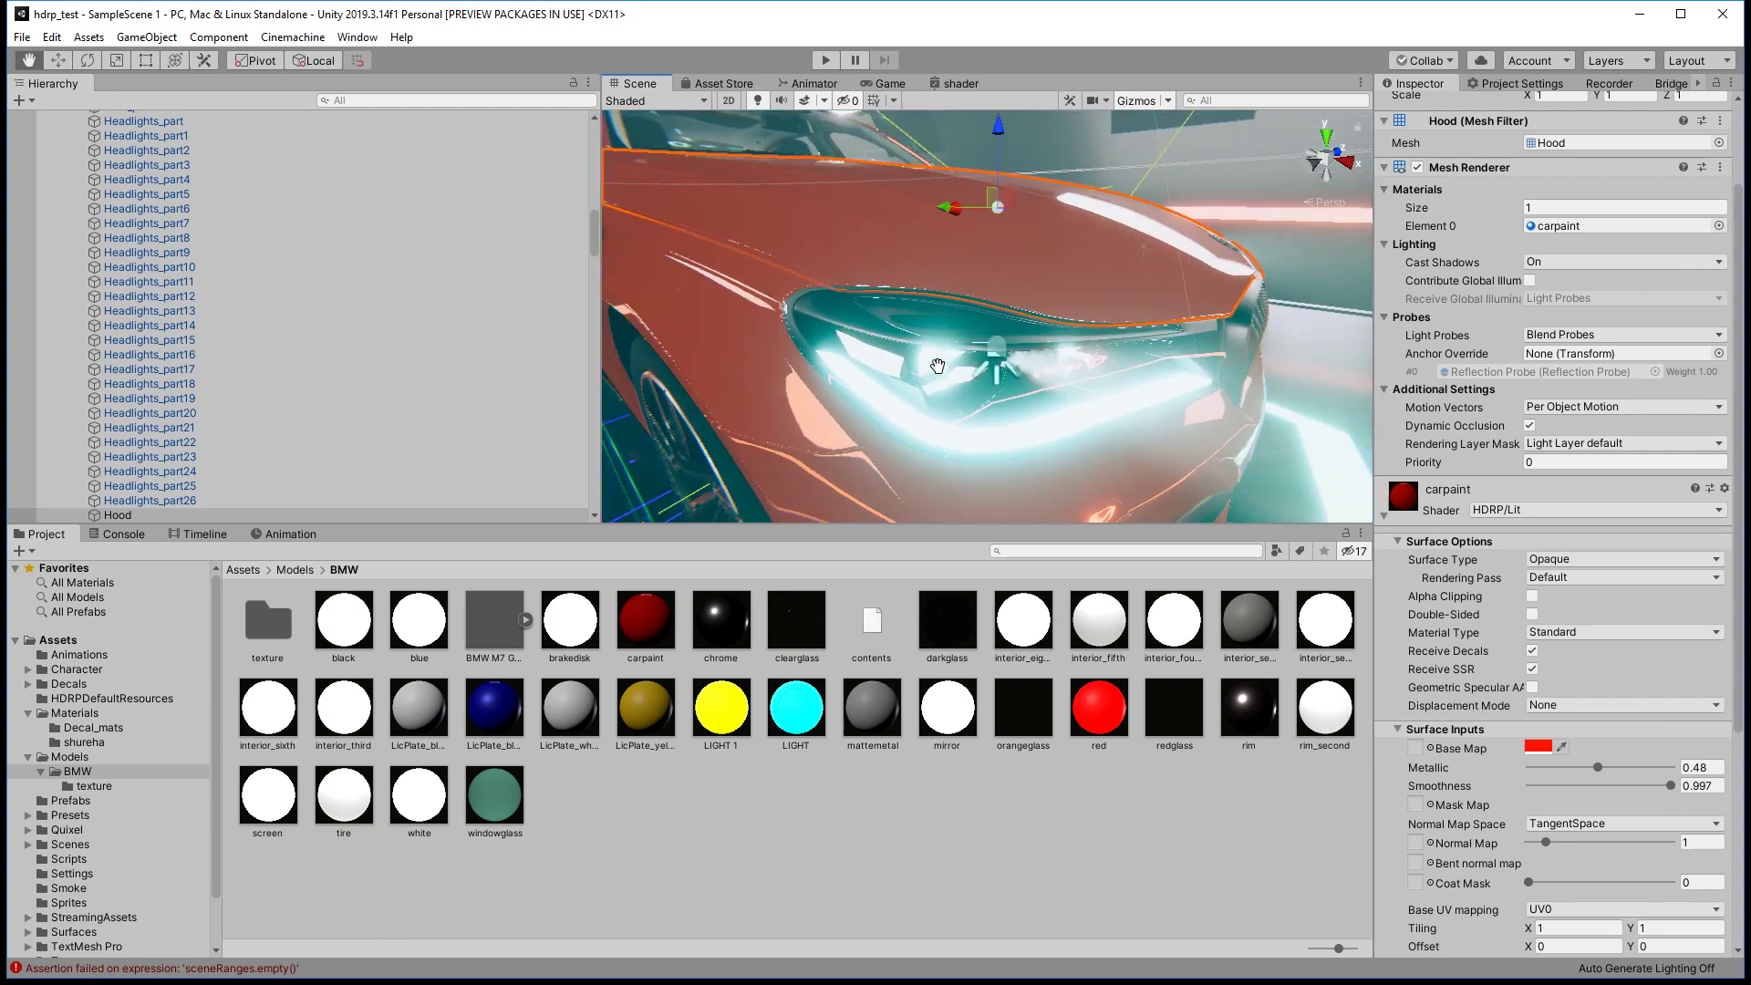
left_click(965, 441)
left_click(796, 712)
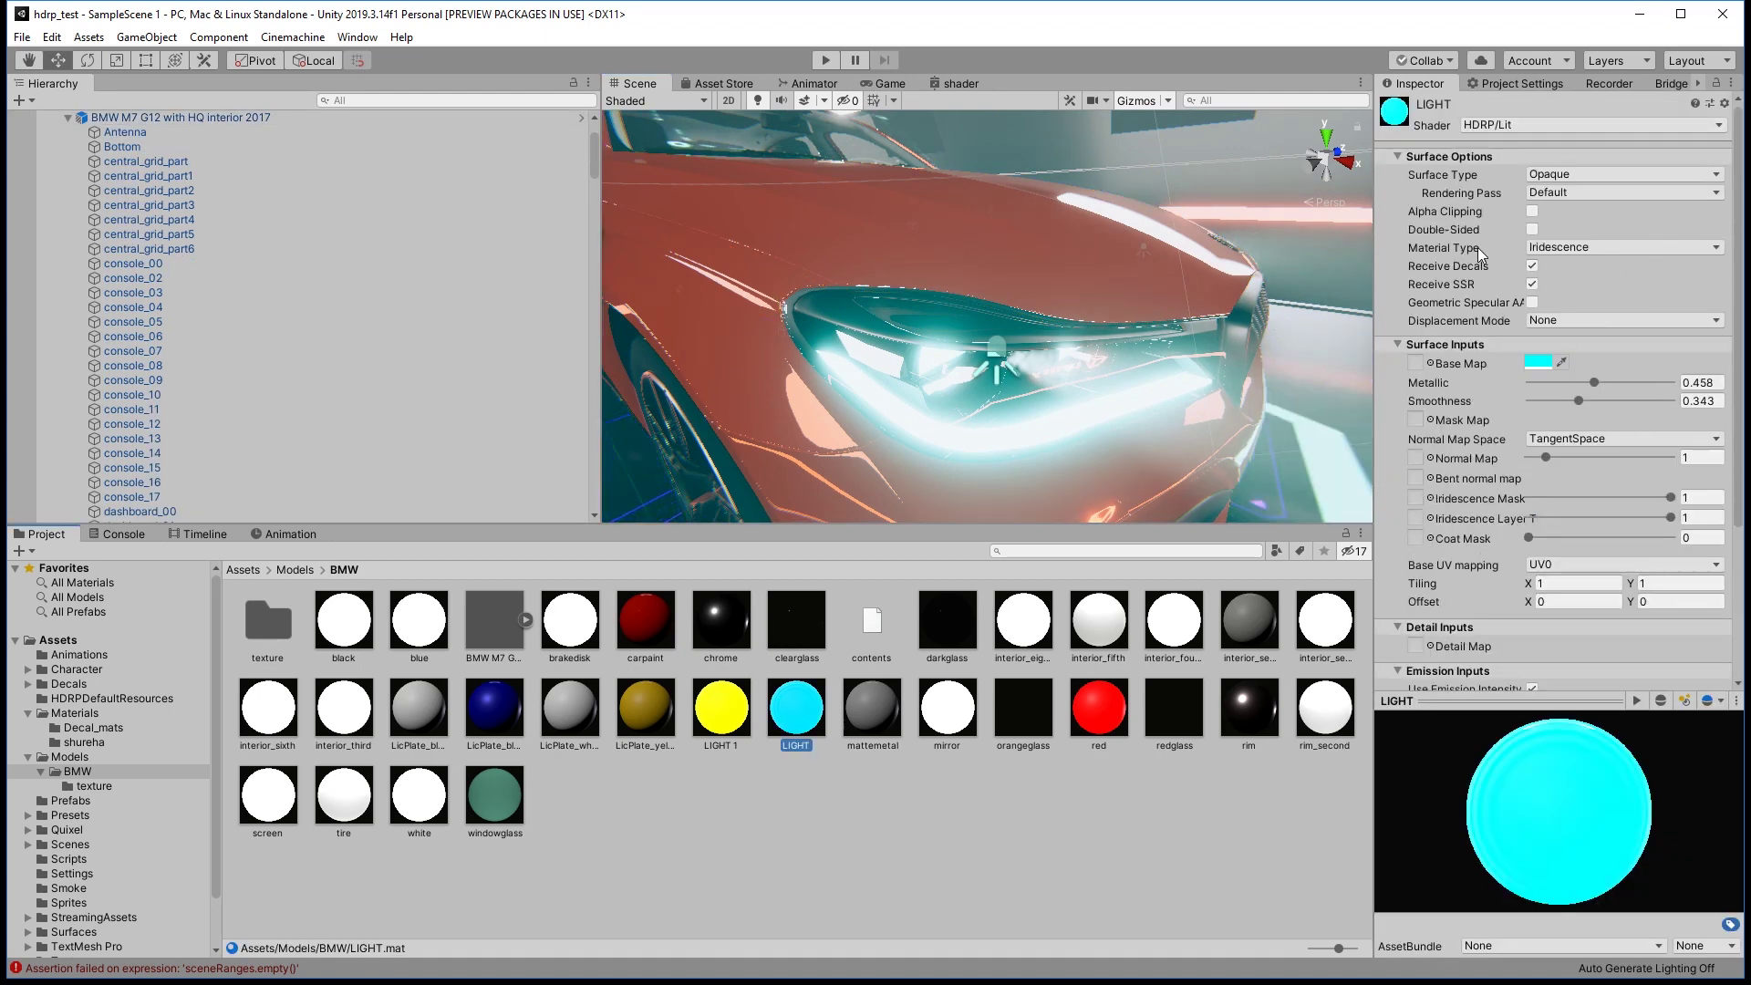
Nudge the LIGHT material's emission exposure weight down, then set it back to 1.
scroll(1489, 266, "down", 4)
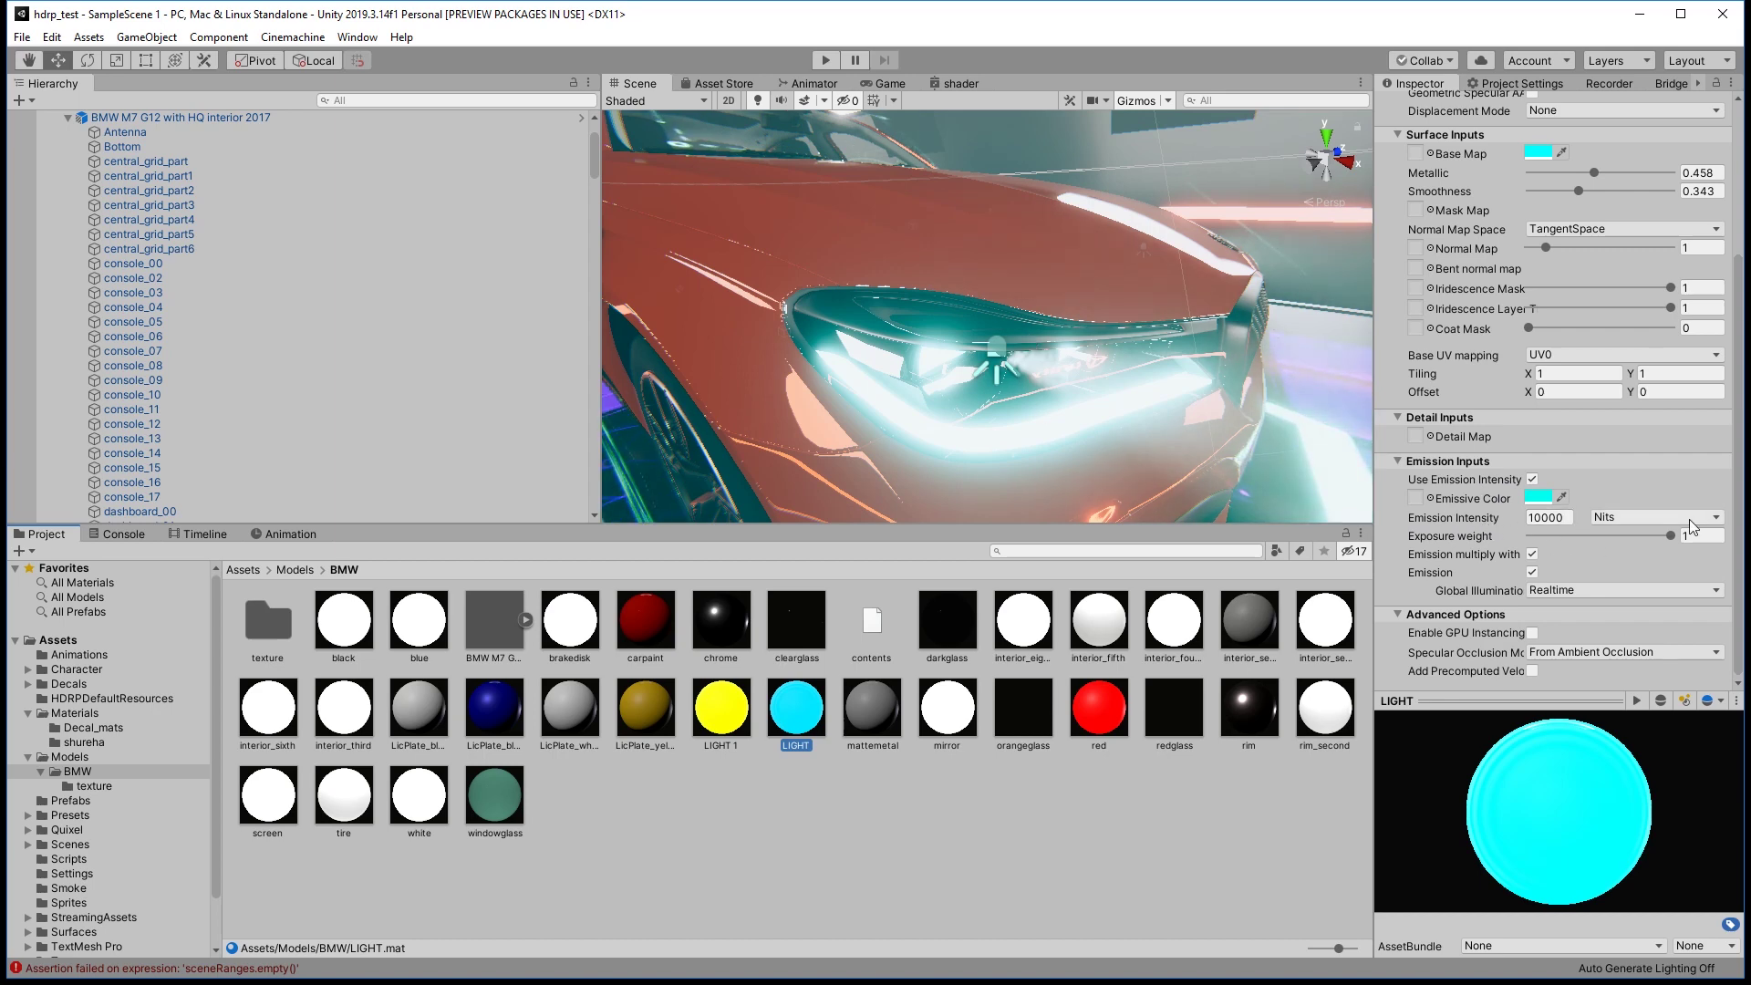
left_click_drag(1661, 546, 1671, 545)
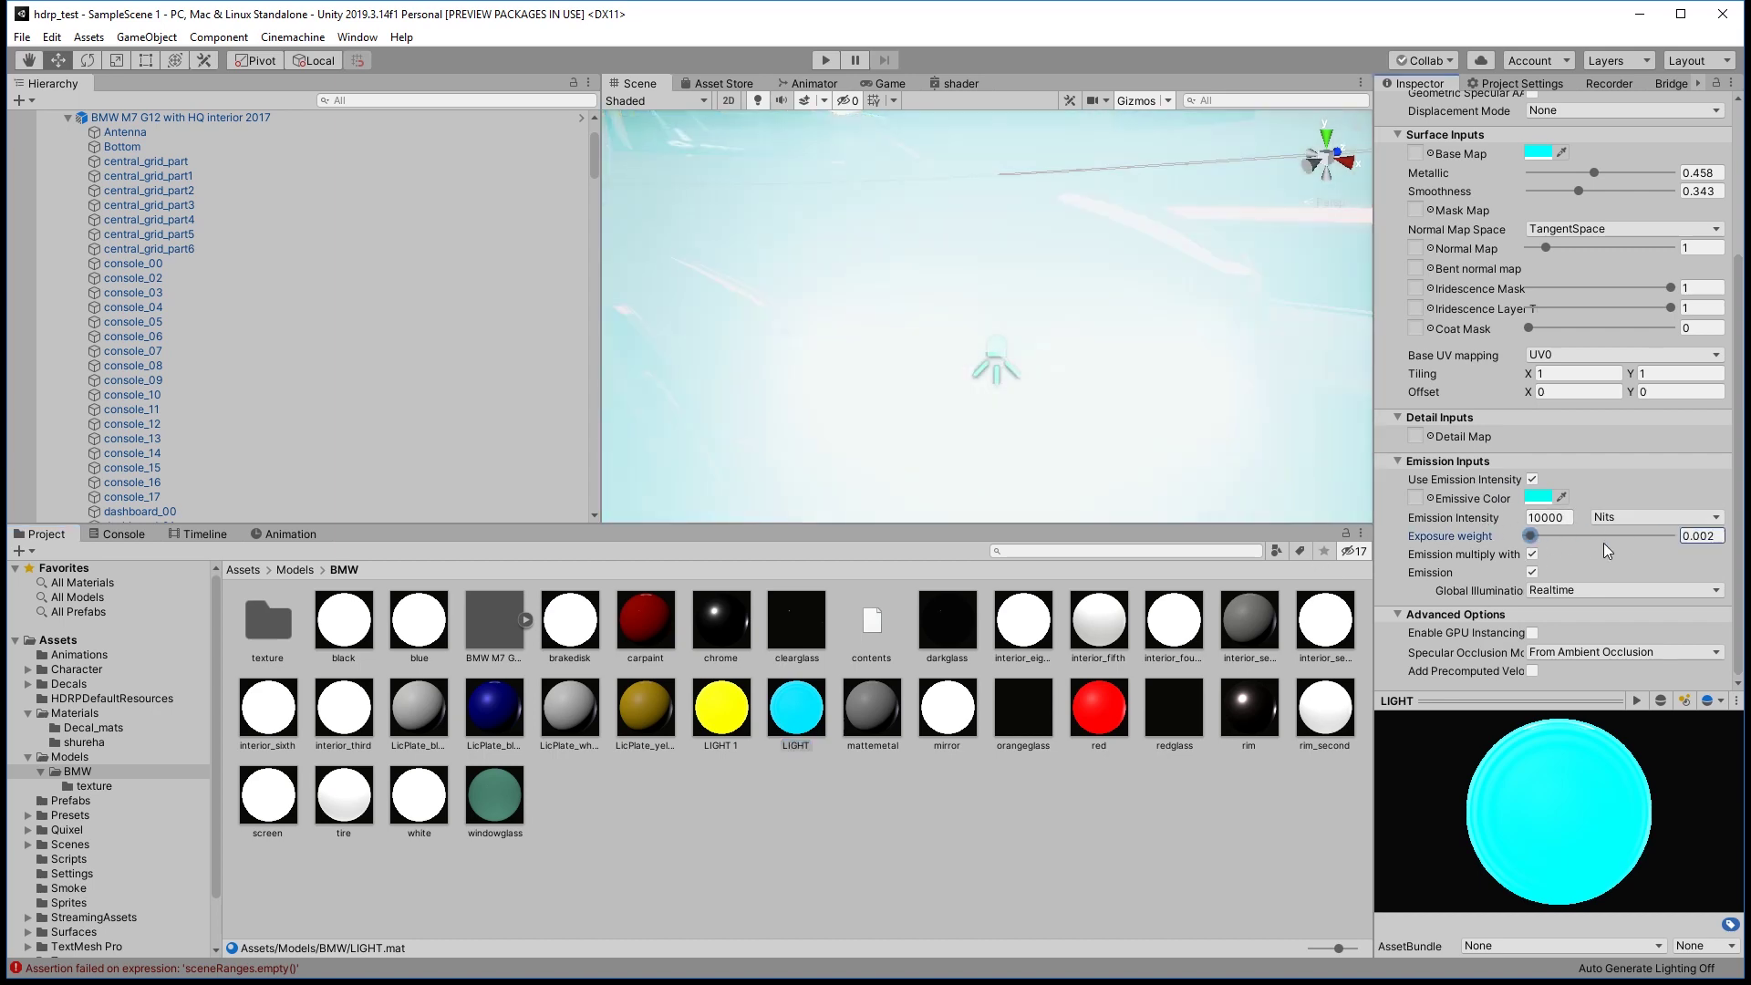
left_click(1672, 546)
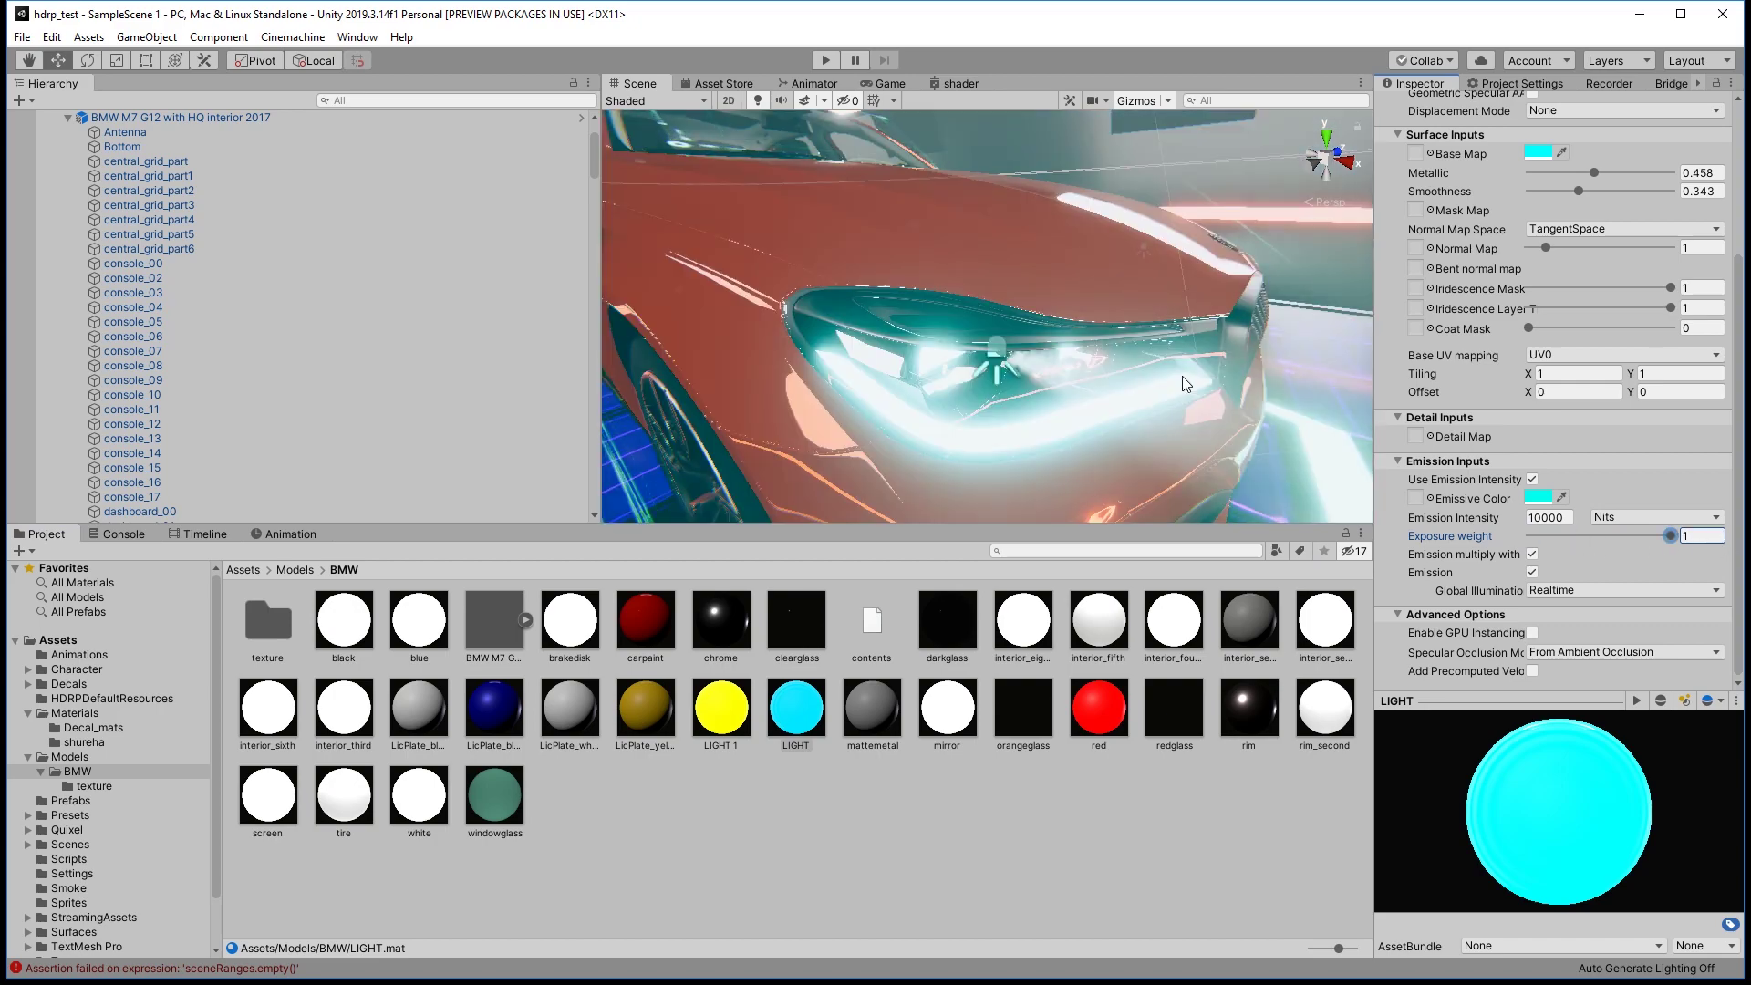
Swing to the tail lights and show LIGHT 1, with orange emission at 100000 nits.
mouse_move(966, 390)
left_mouse_down("alt")
mouse_move(1549, 426)
mouse_move(1743, 390)
left_mouse_up("alt")
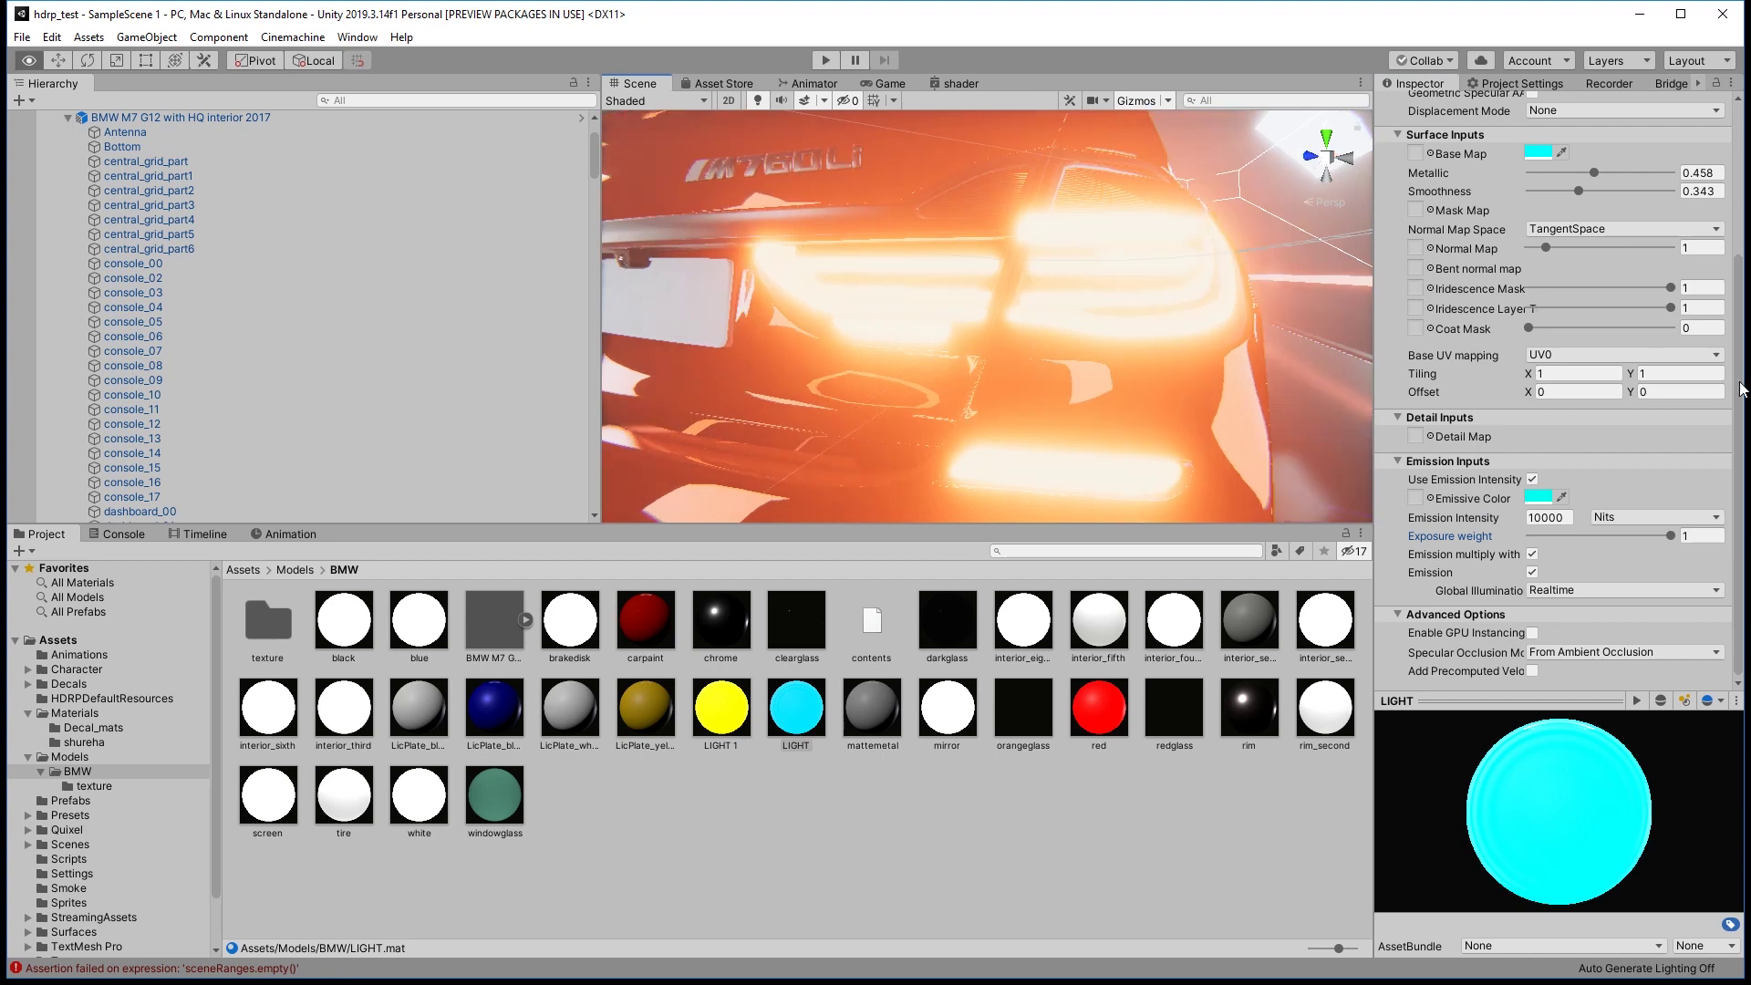
left_click(730, 717)
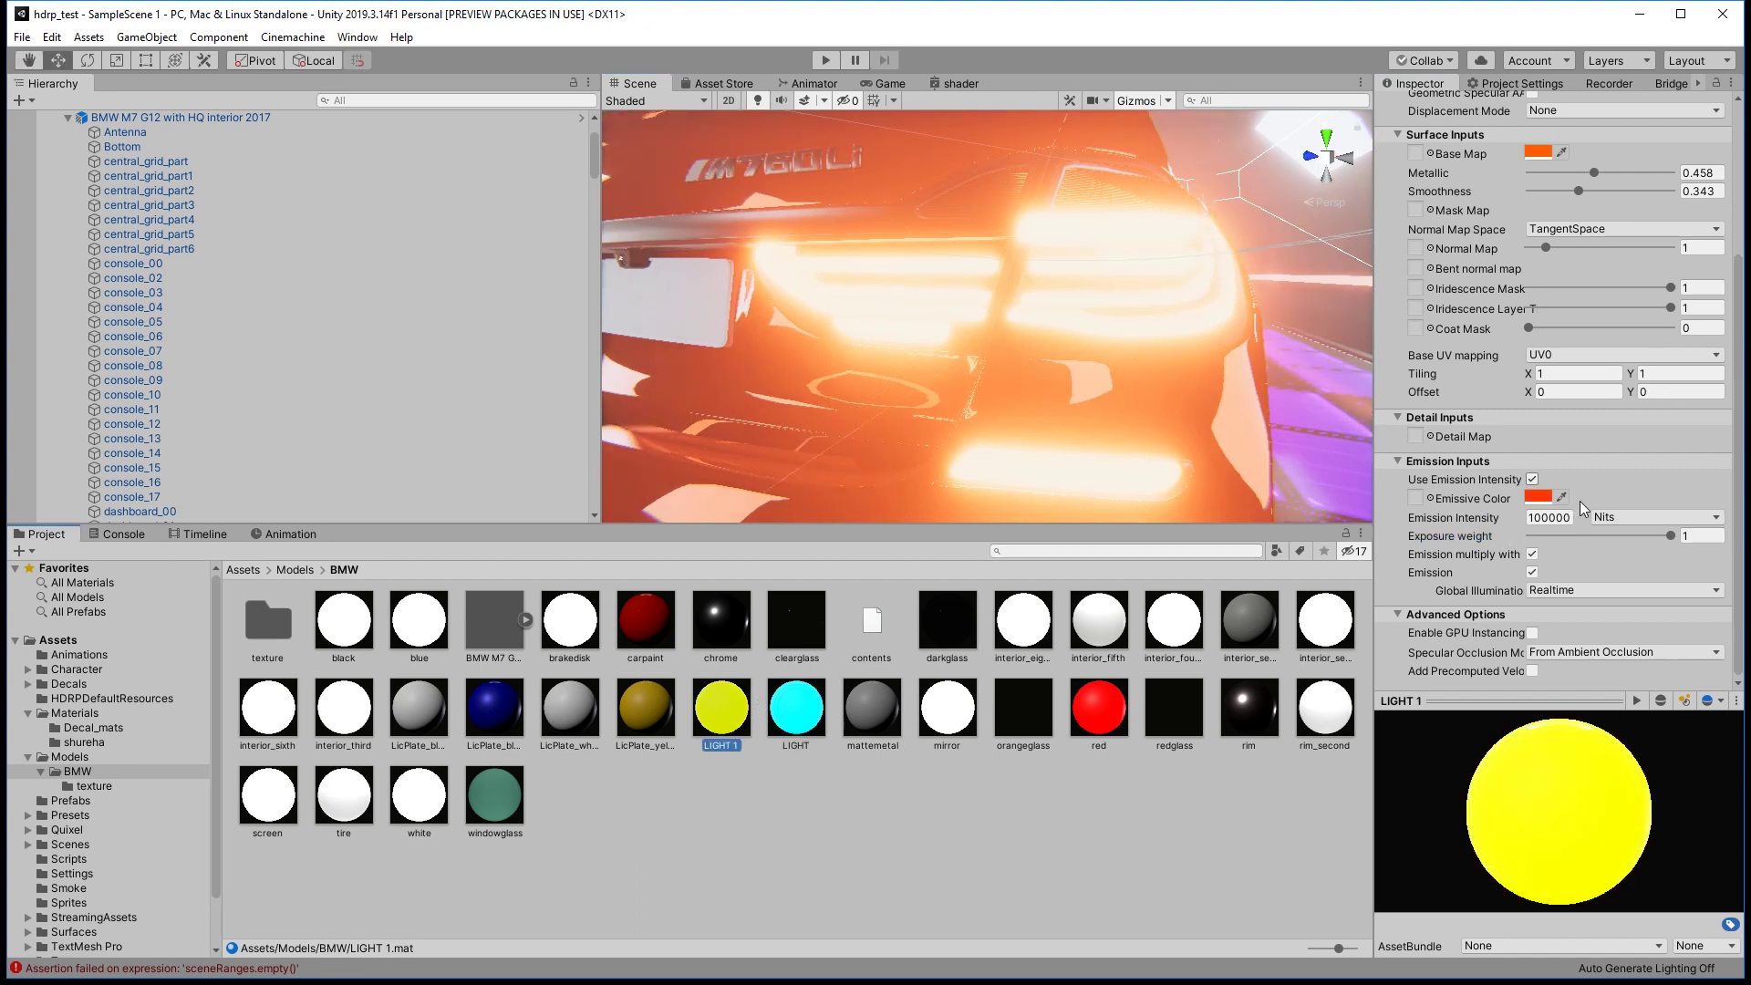
left_click_drag(1148, 354, 946, 281, "alt")
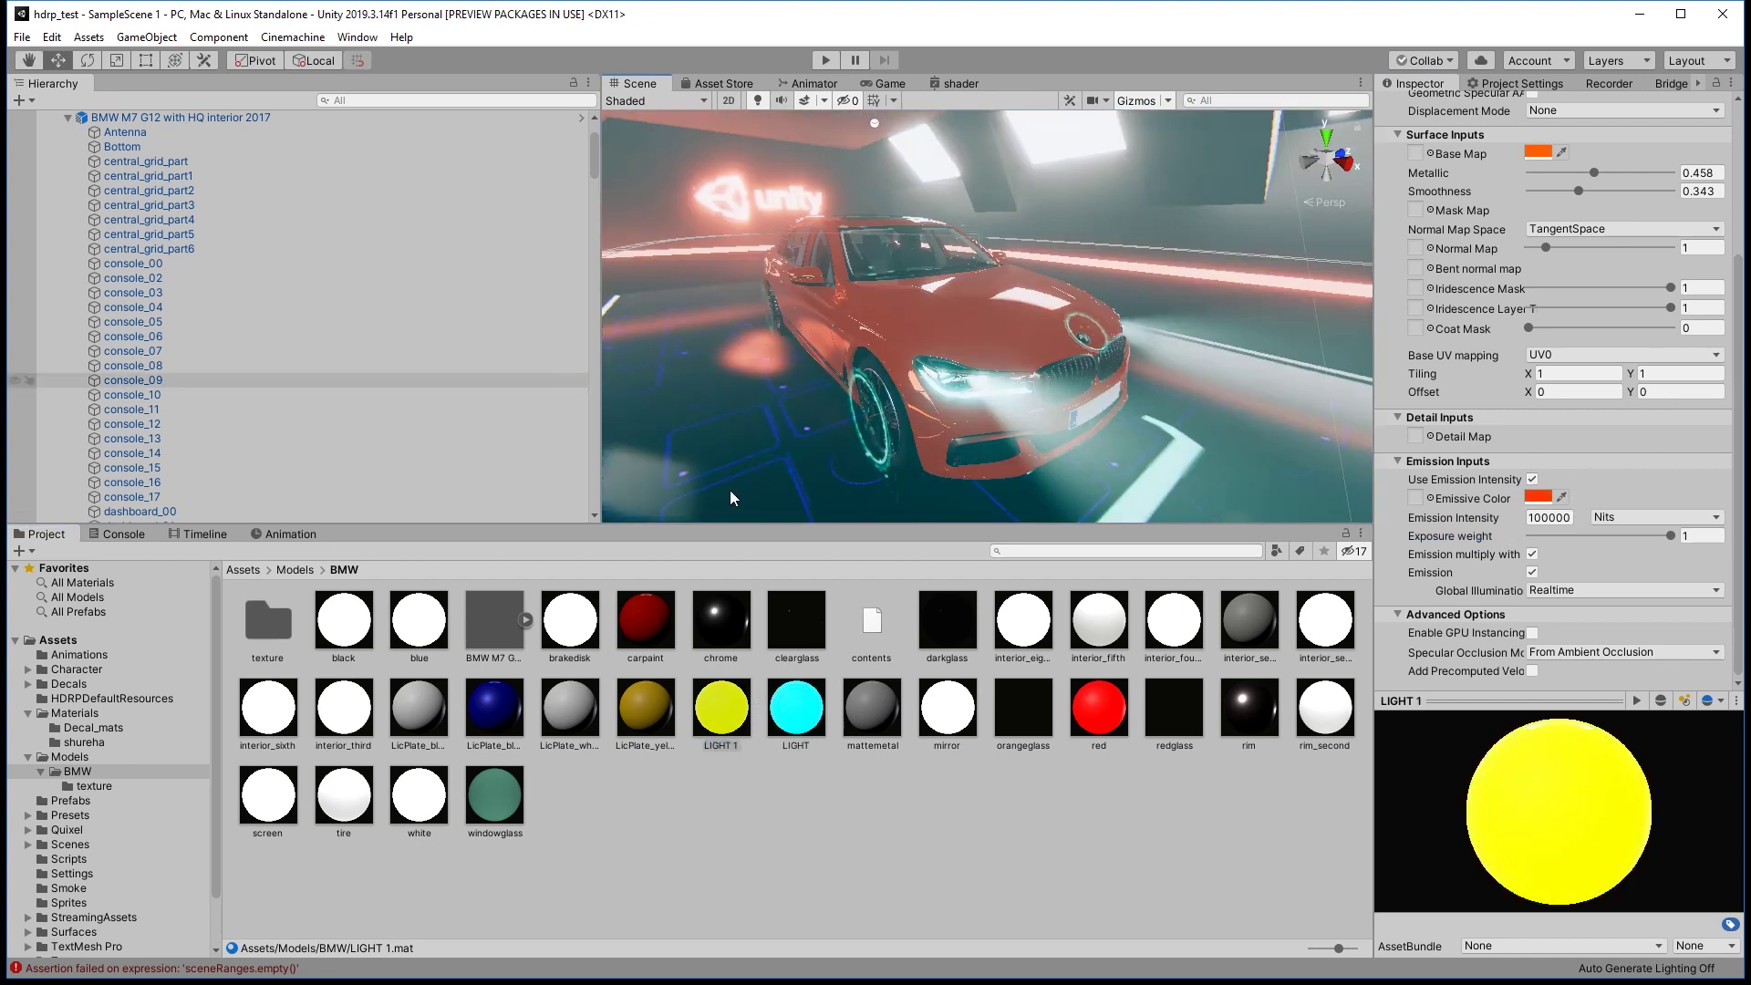
Select the car's window glass and inspect the windowglass material, keeping its surface Transparent with Alpha blending.
scroll(946, 281, "up", 5)
left_click(885, 287)
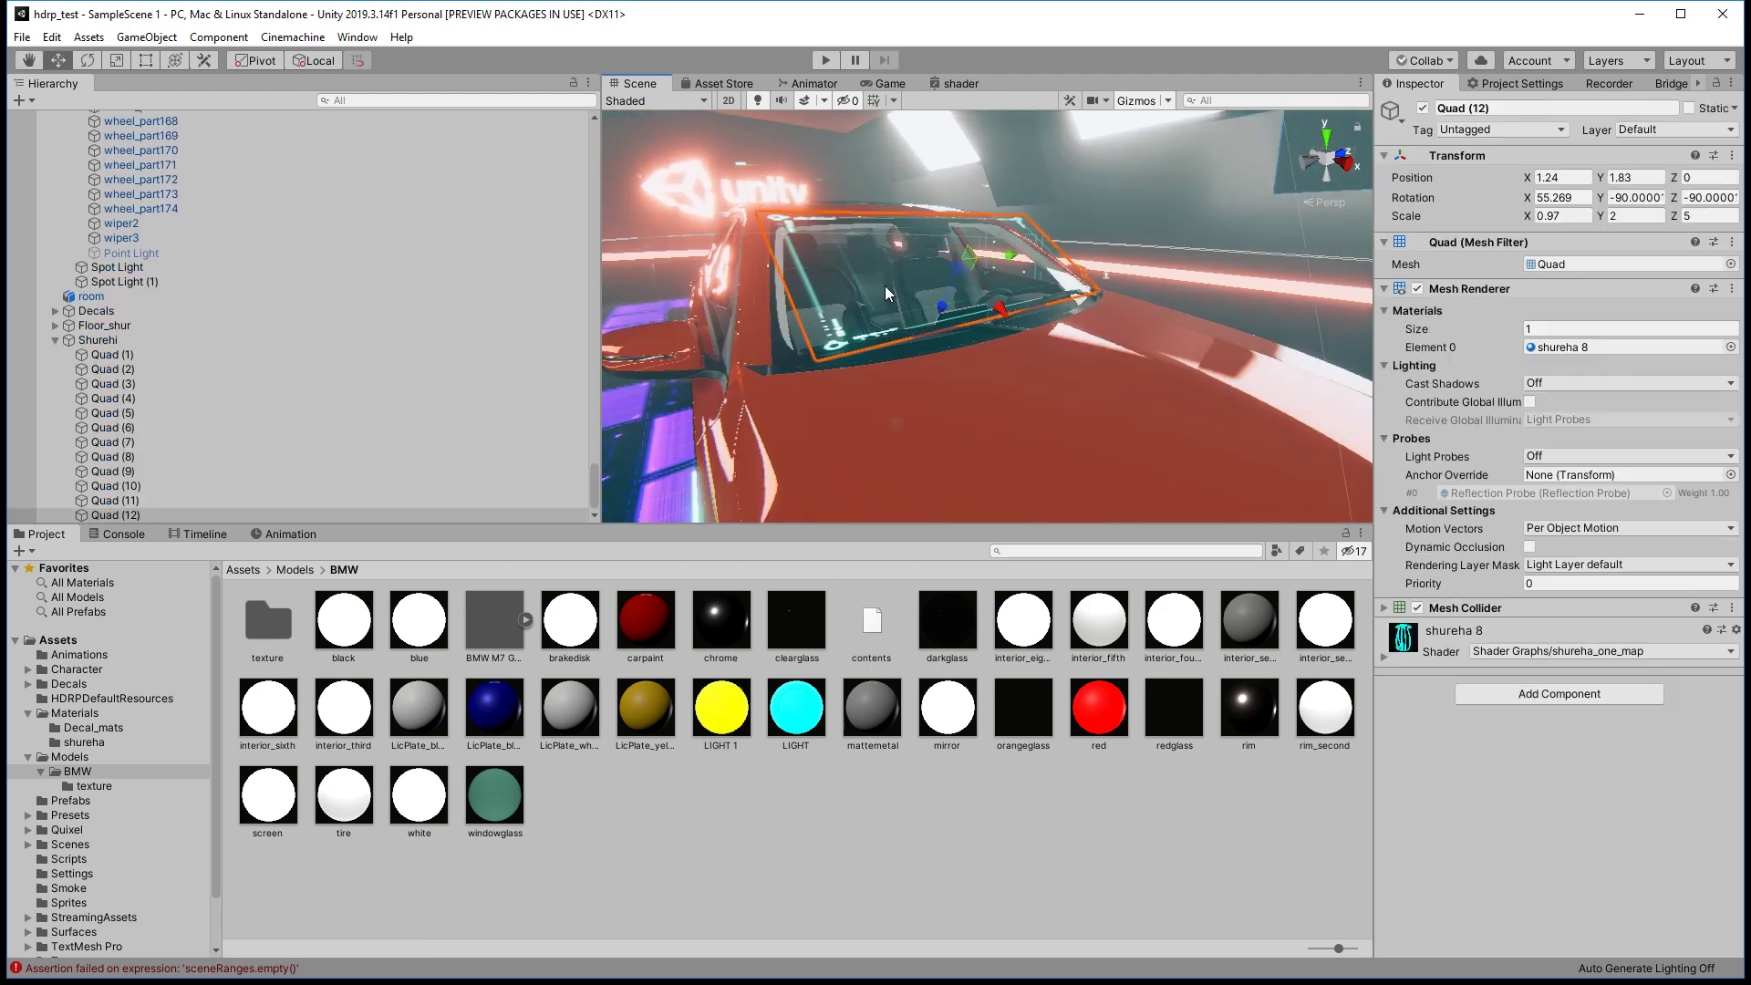
left_click(797, 339)
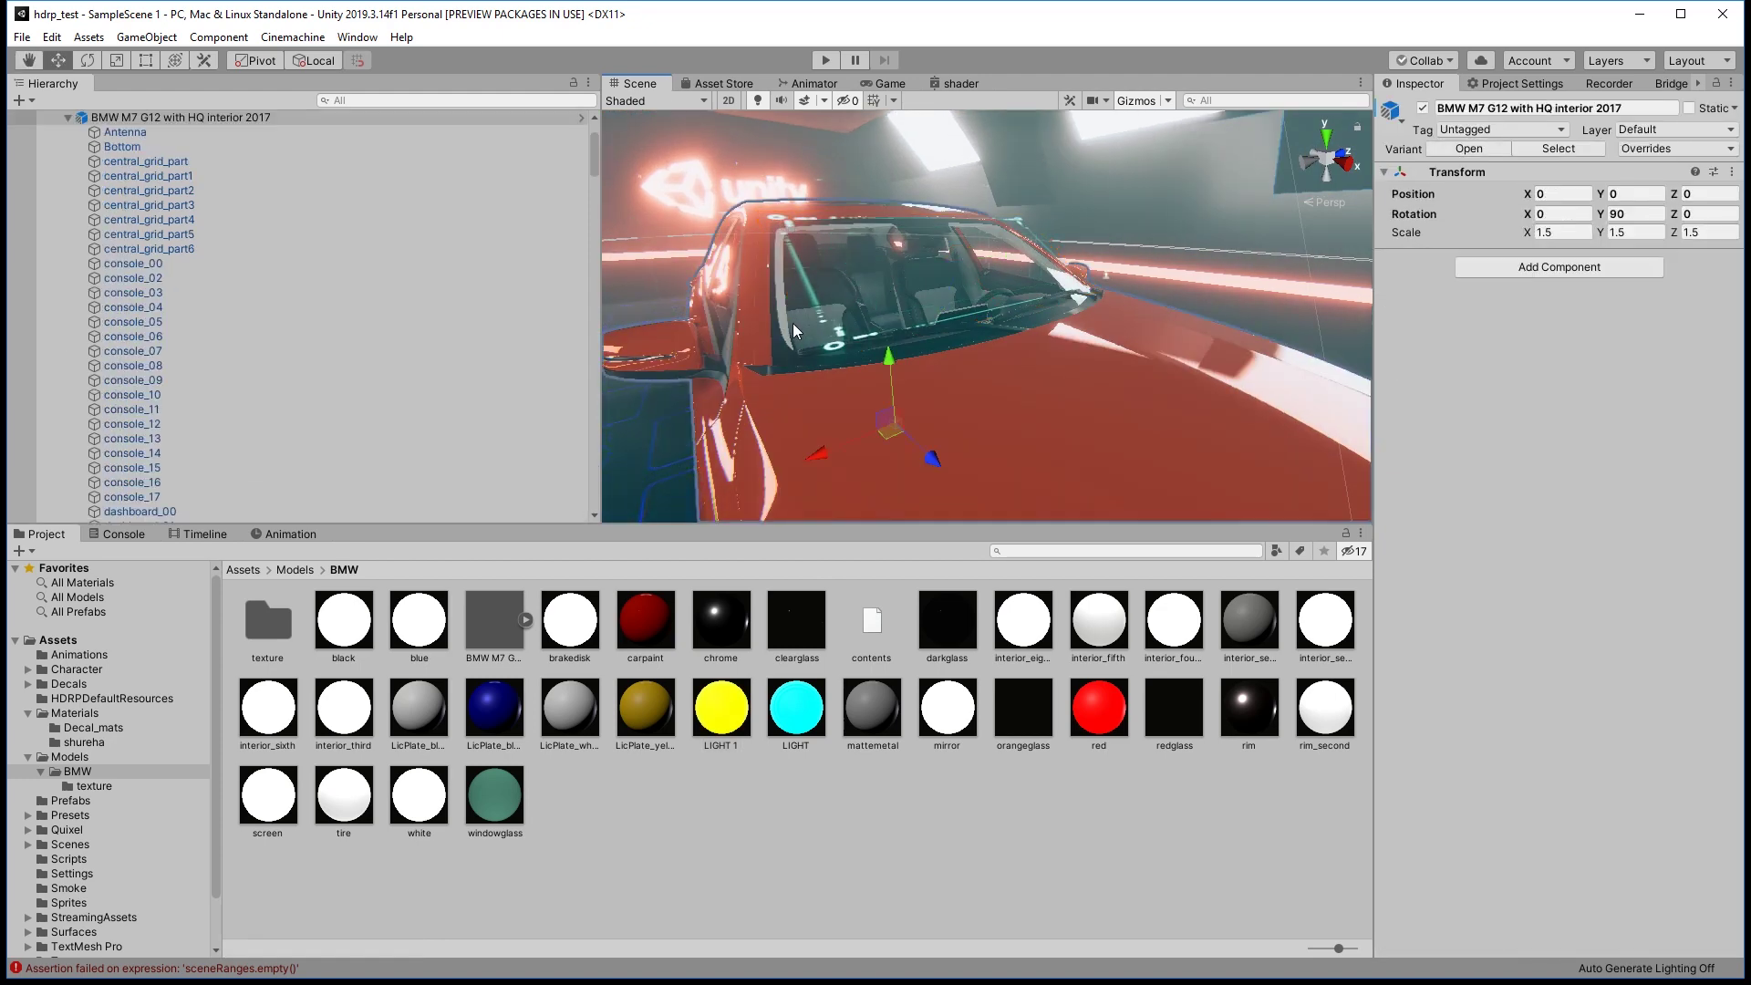
left_click(796, 319)
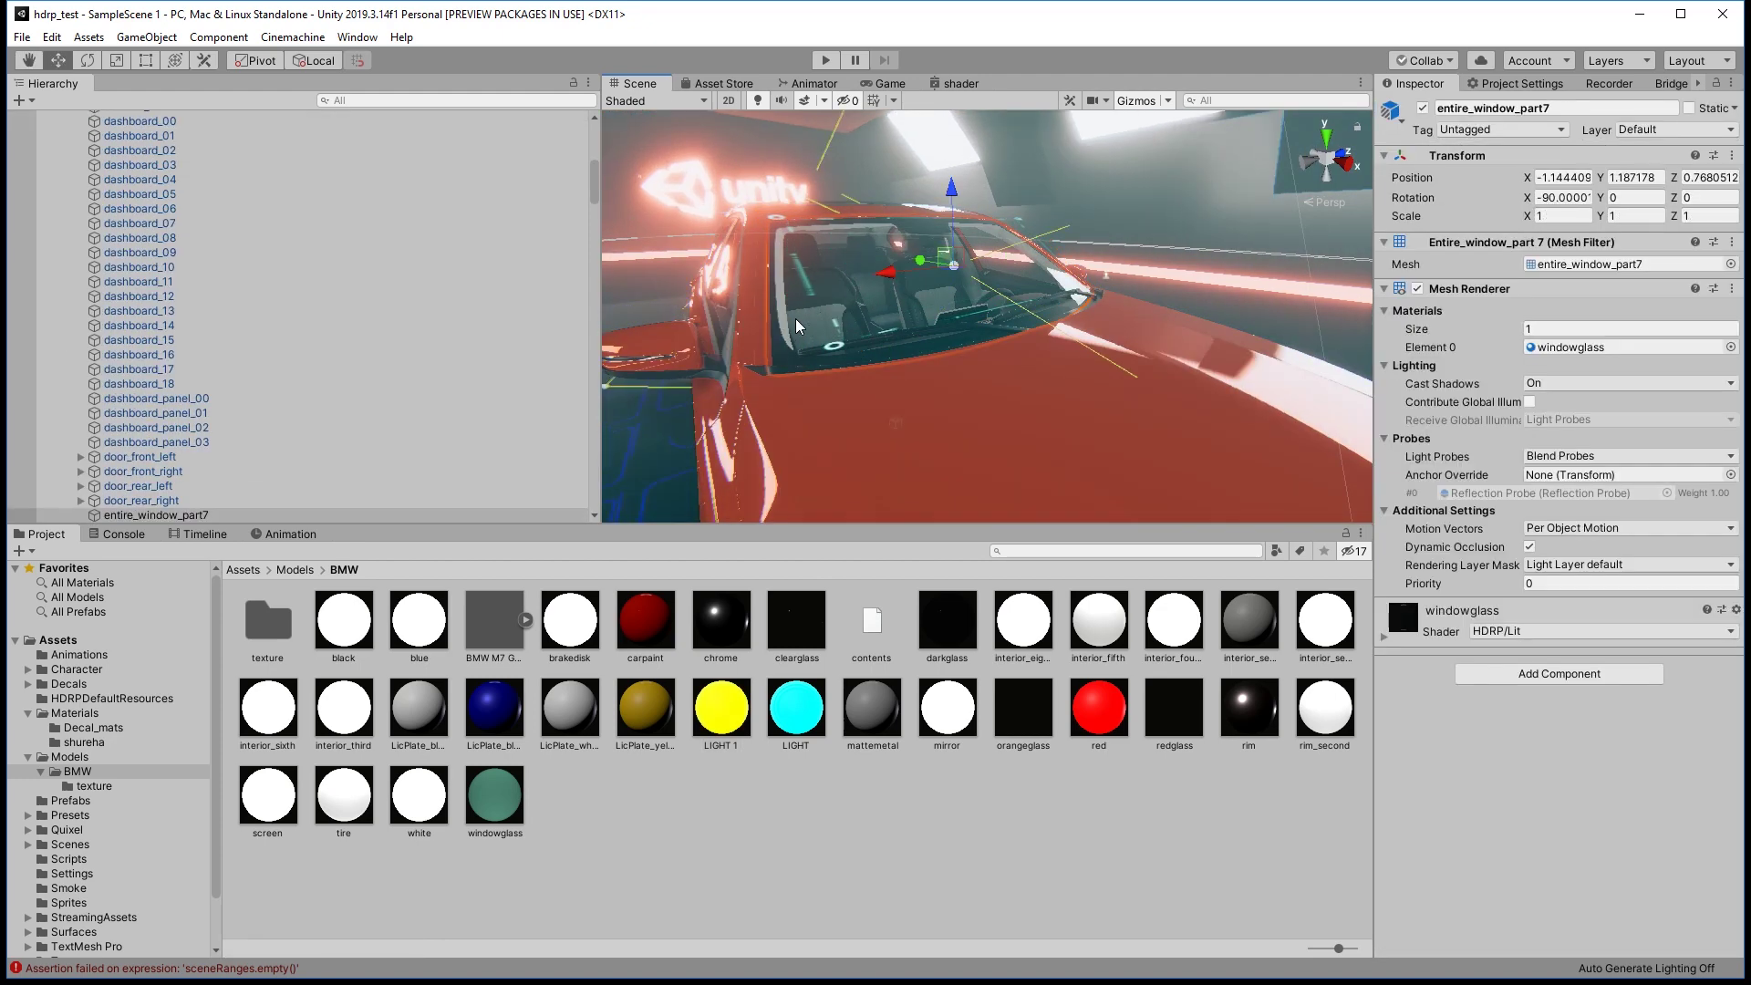
left_click(1384, 638)
scroll(1500, 574, "down", 3)
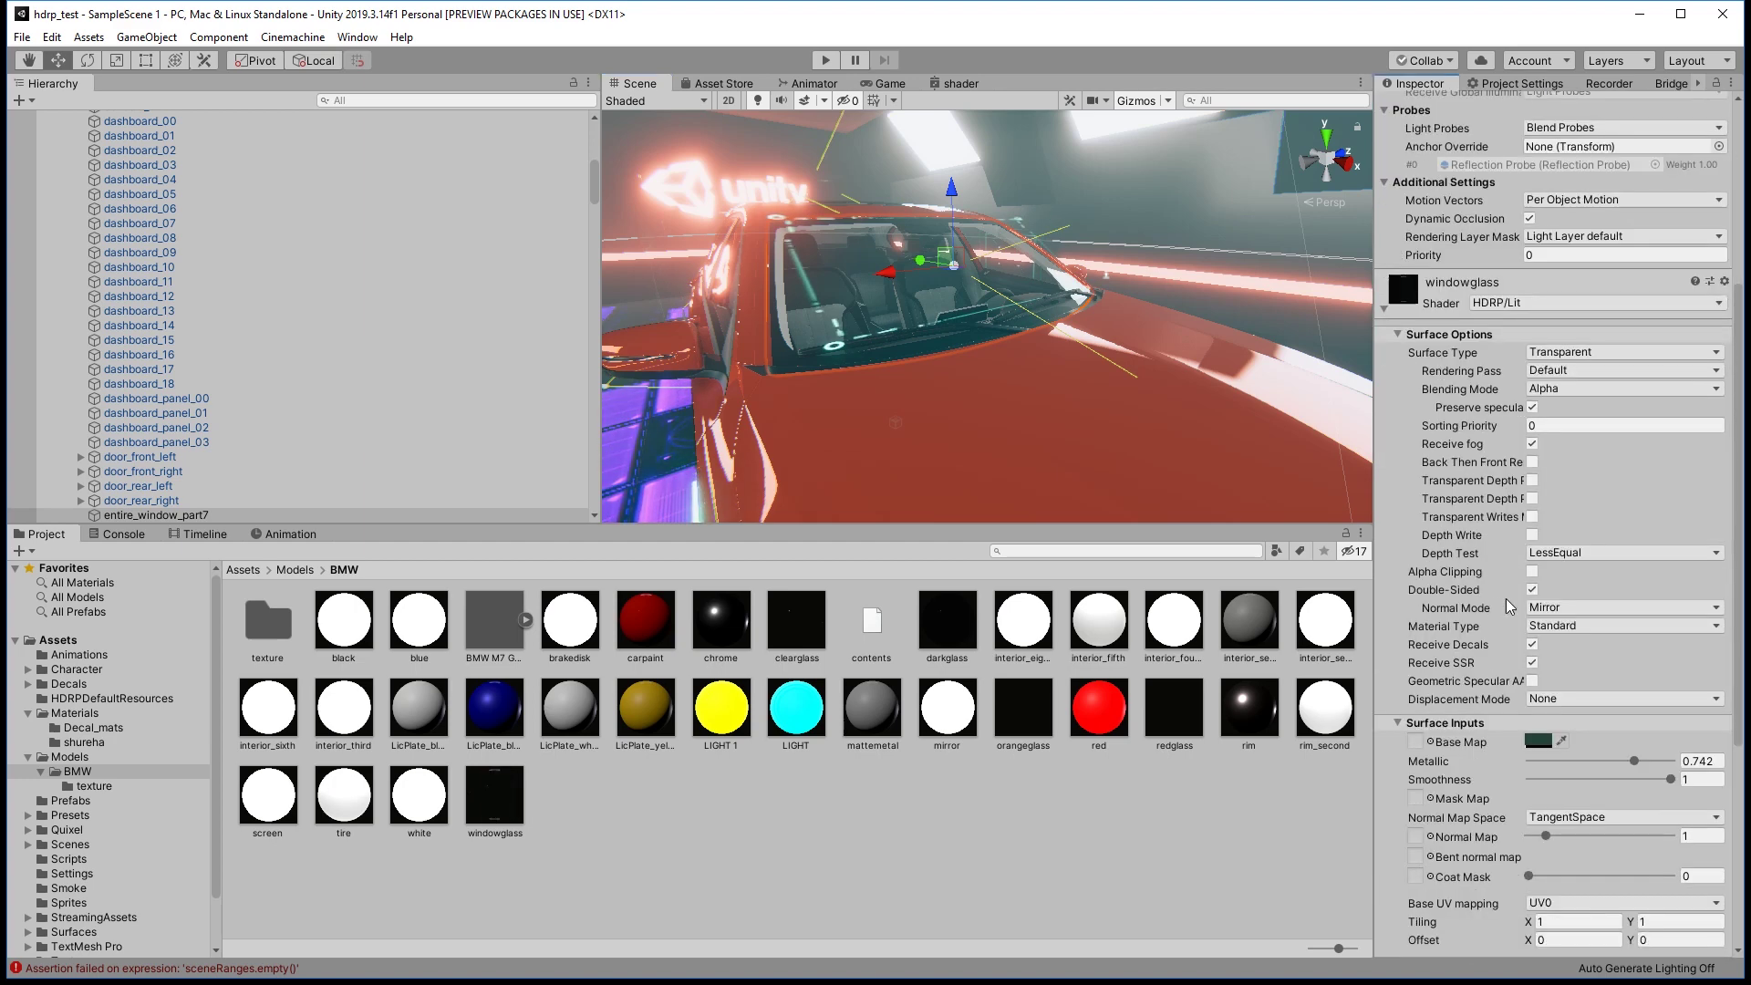
left_click(1586, 350)
left_click(1587, 353)
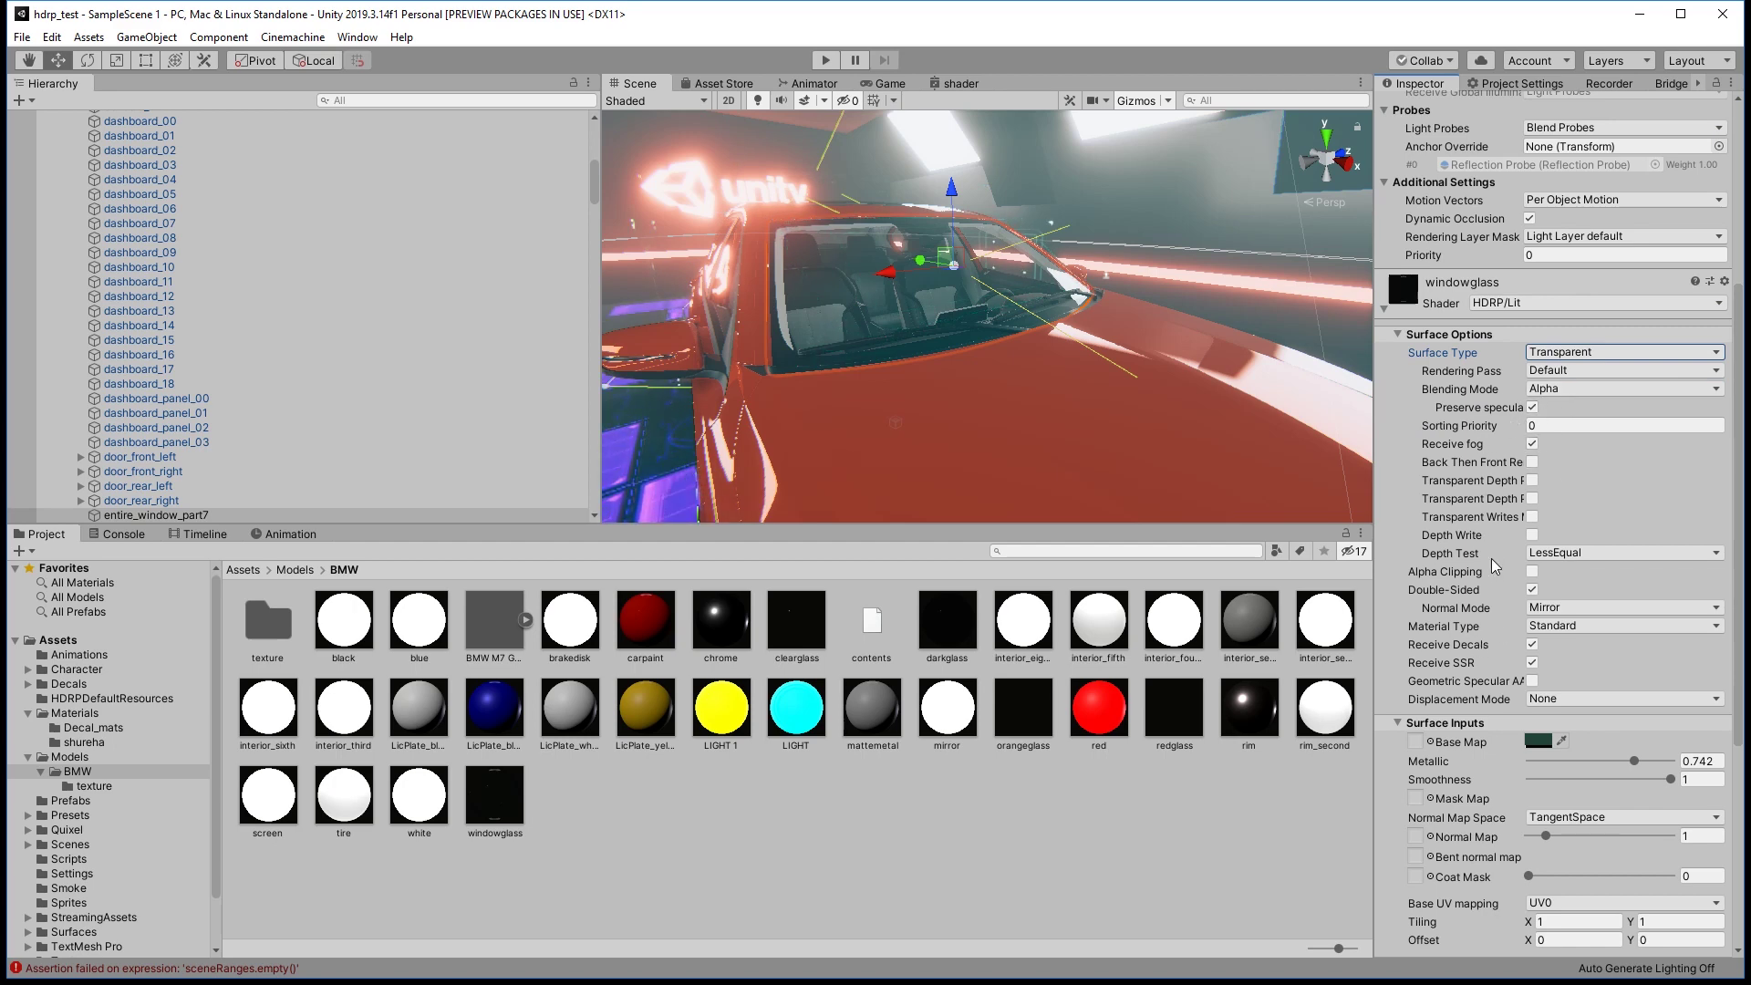
scroll(1491, 562, "down", 4)
scroll(1475, 567, "down", 3)
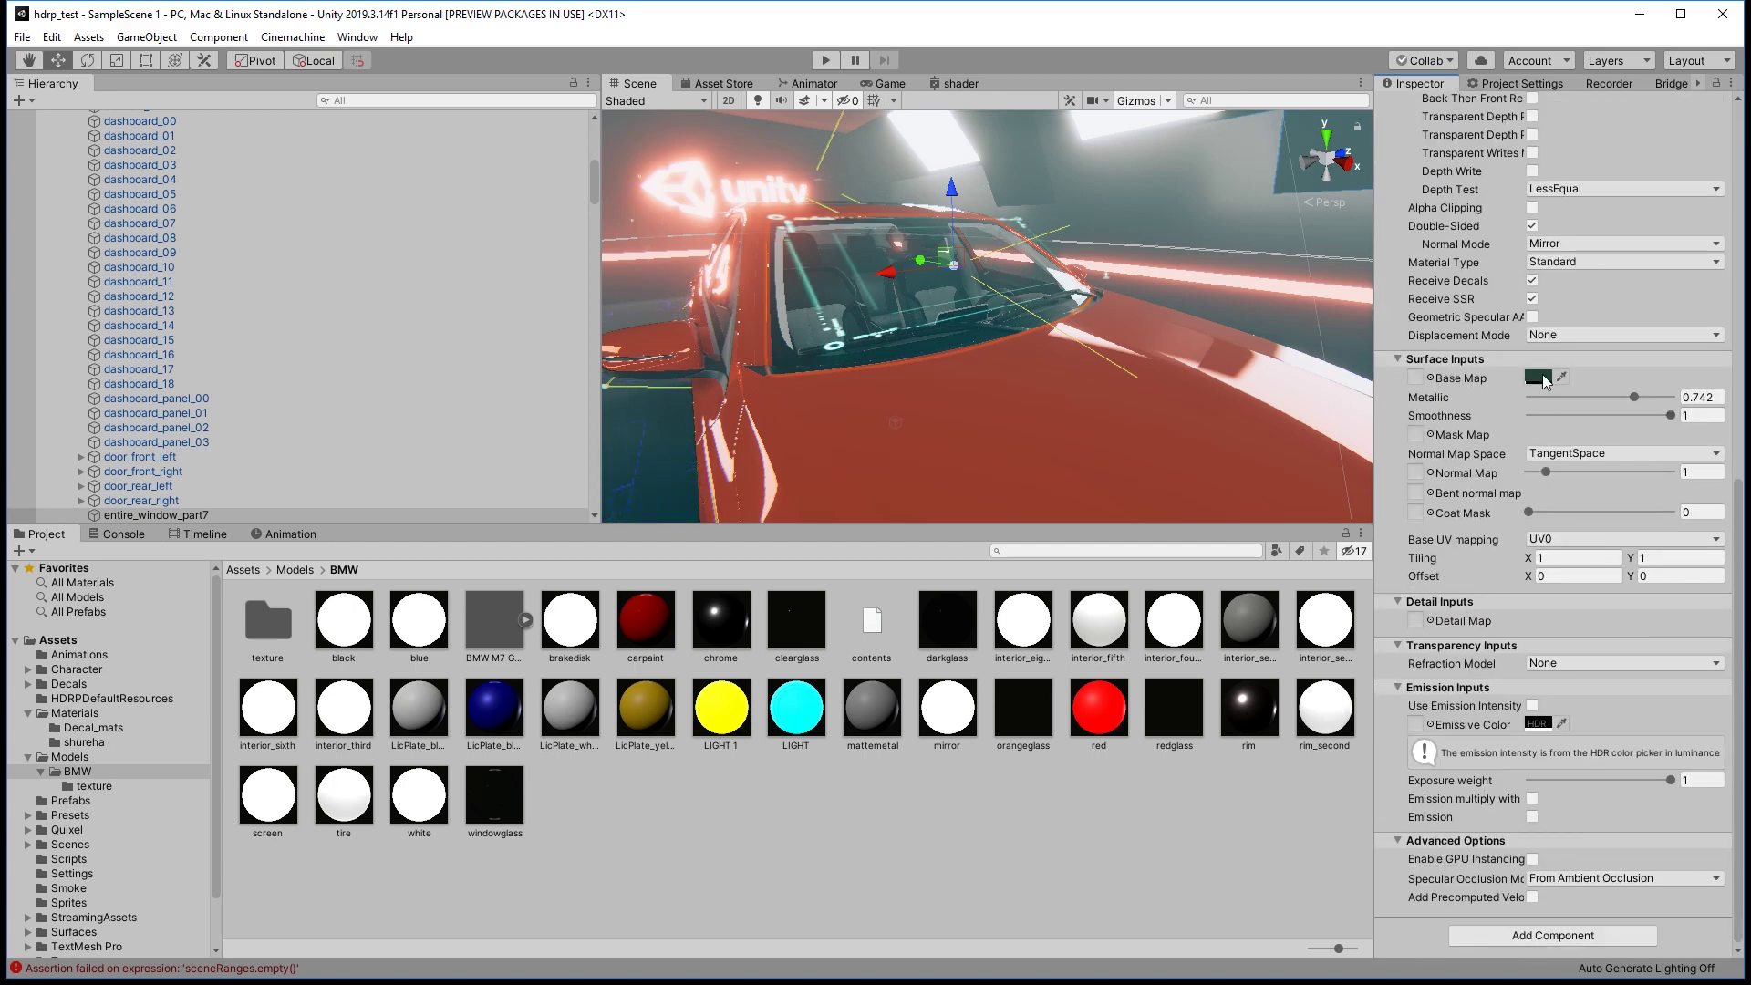
Raise the windowglass base colour alpha to 0.1137 (hex 234339) and view the window up close.
left_click(1542, 378)
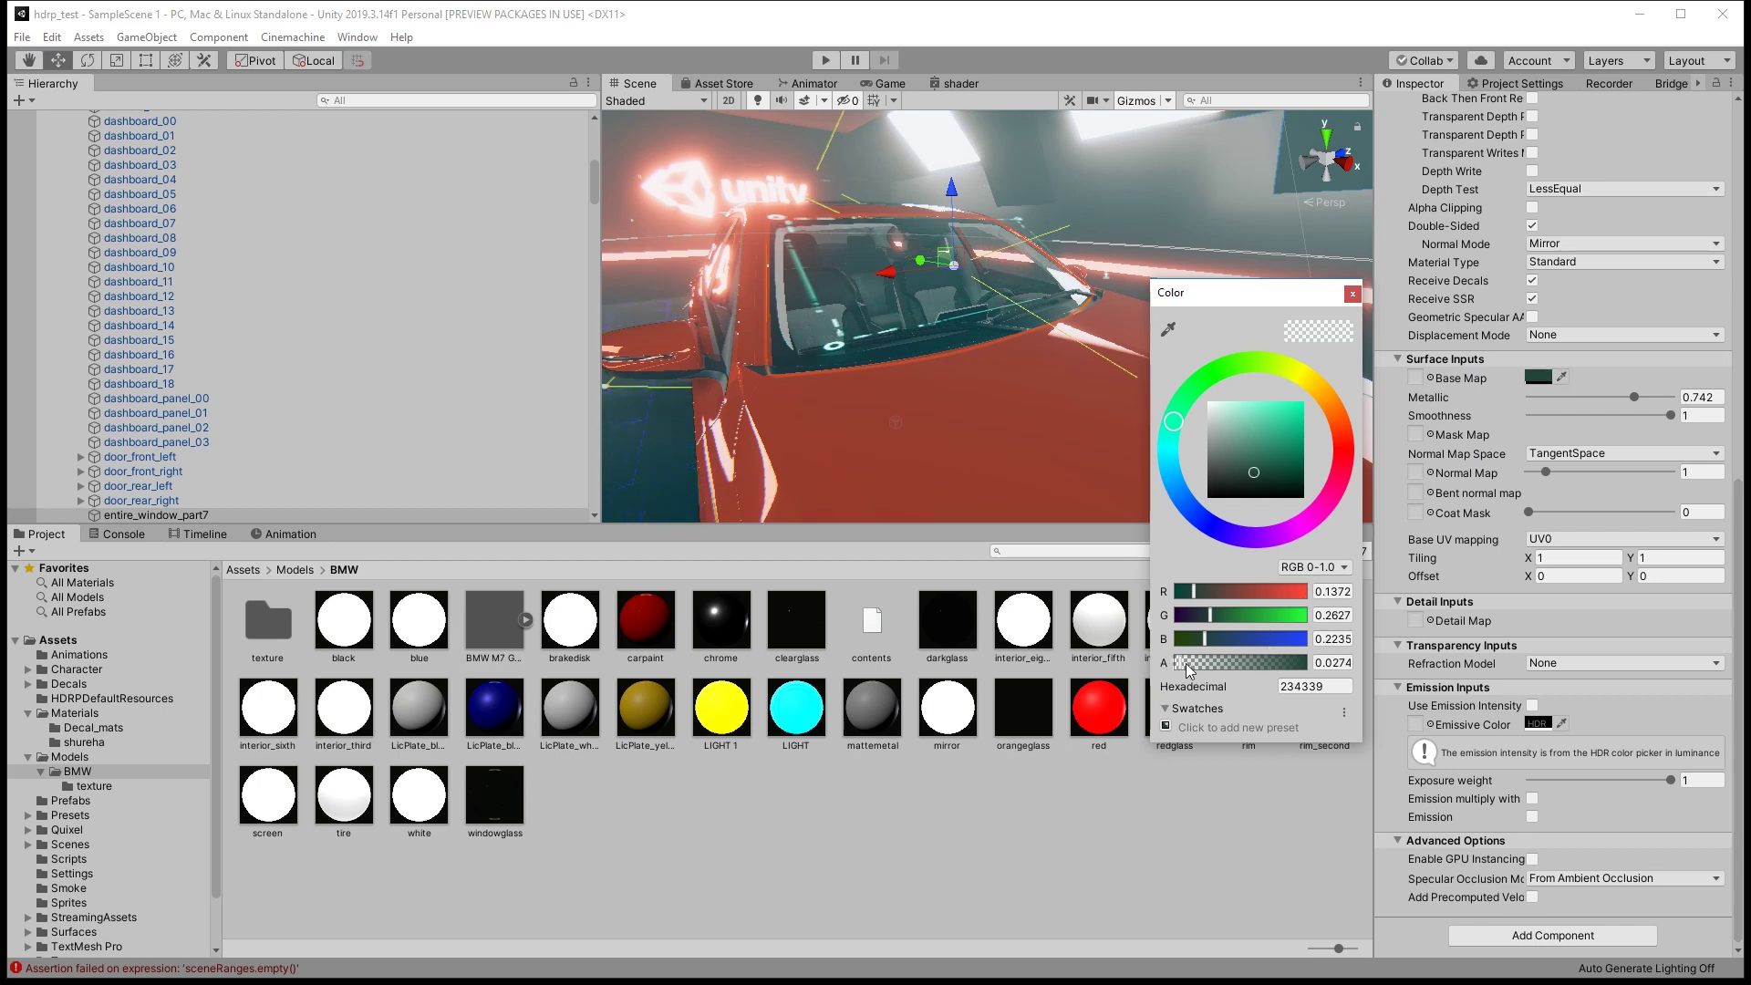
left_click_drag(1188, 667, 1183, 671)
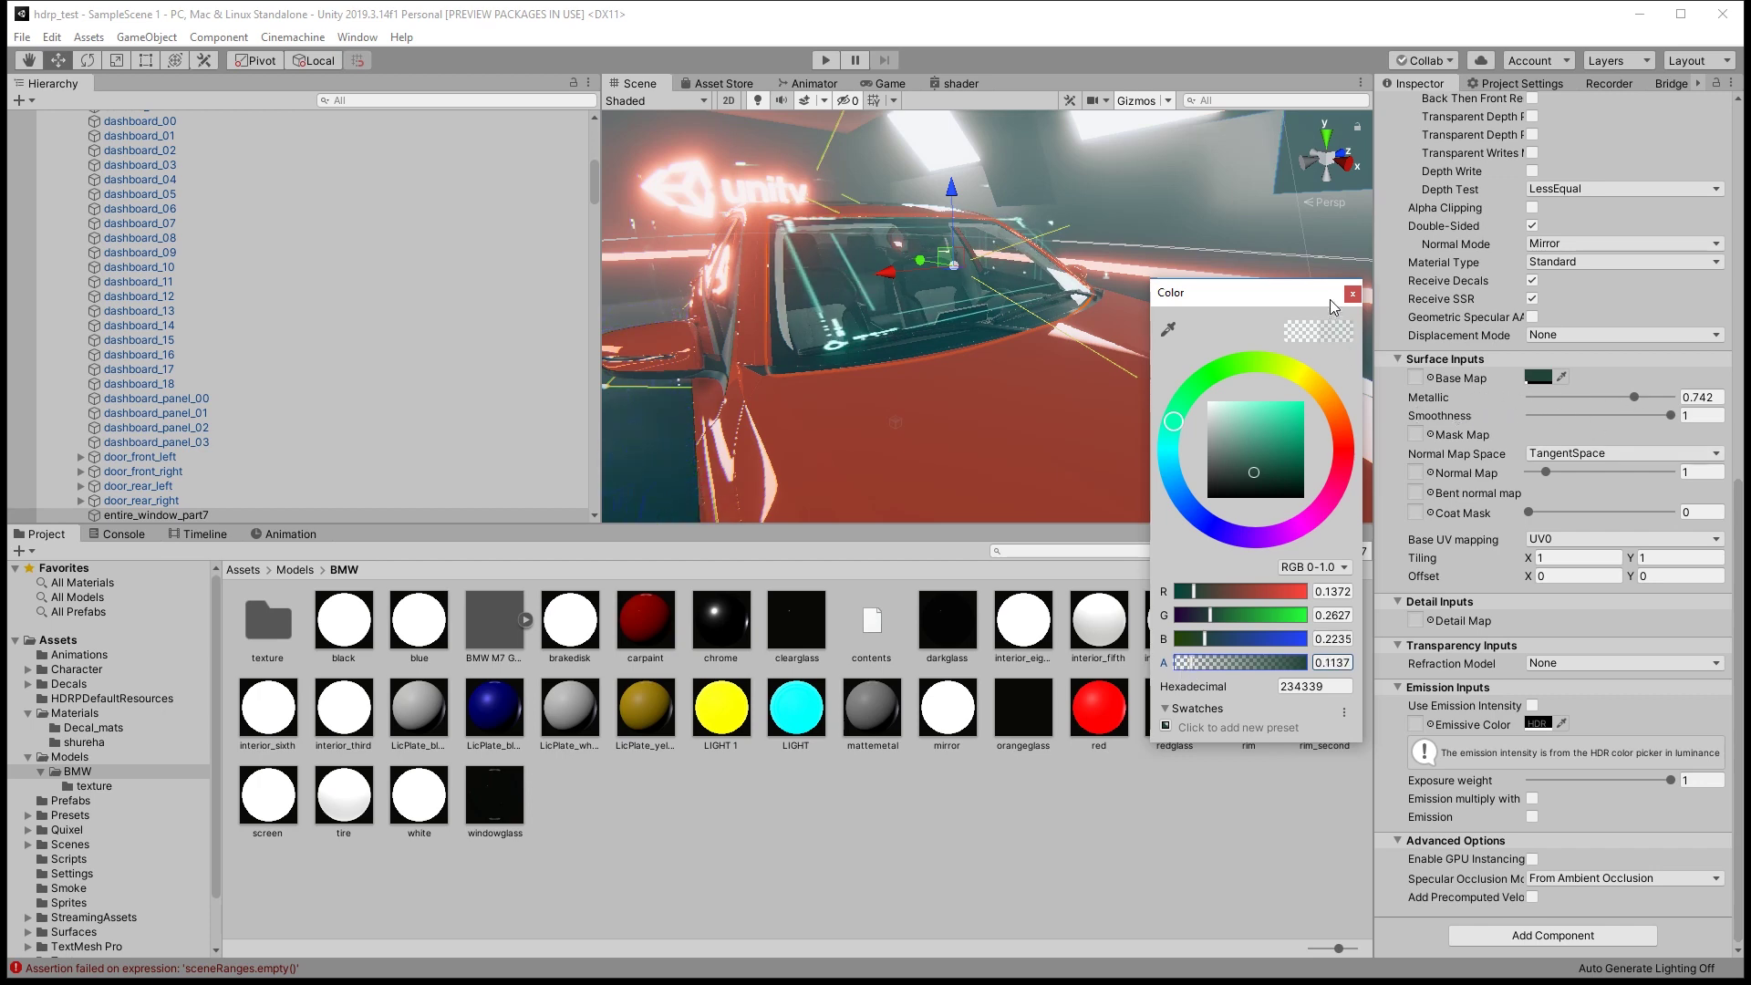
left_click(1038, 251)
left_click_drag(1104, 267, 1431, 496, "alt")
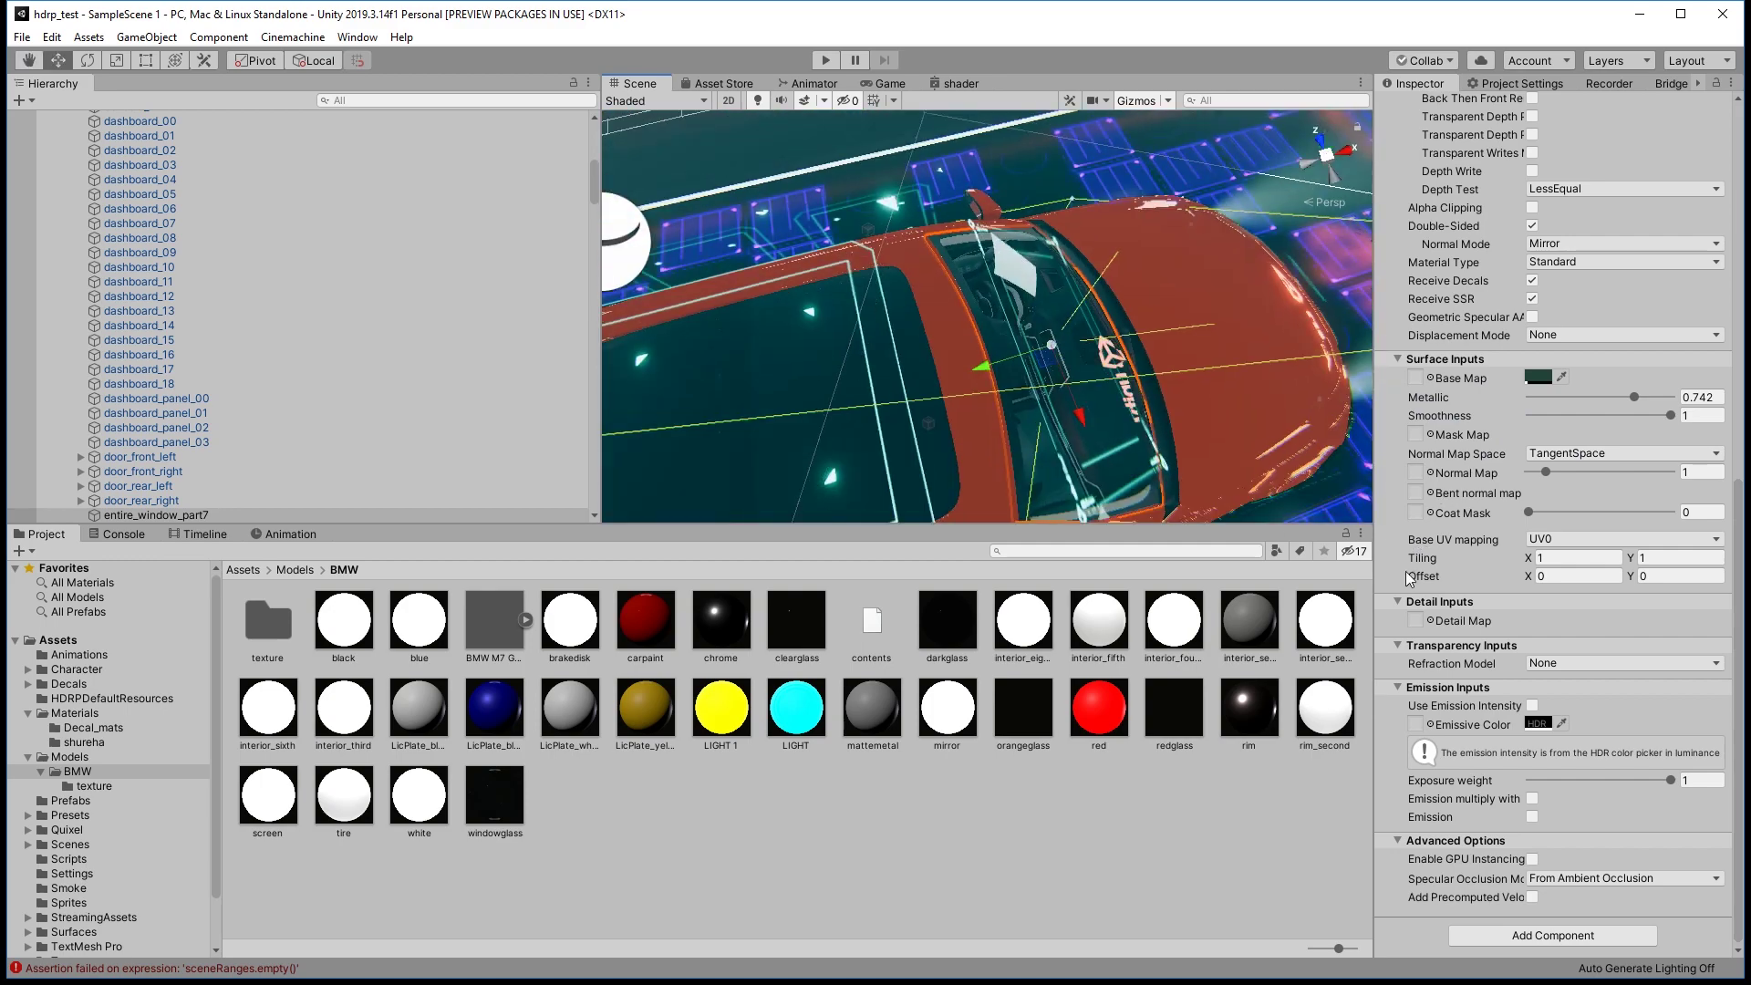
Try the Sphere refraction model on the windowglass, check the windshield, then set refraction back to None.
left_click_drag(1127, 380, 1537, 582, "alt")
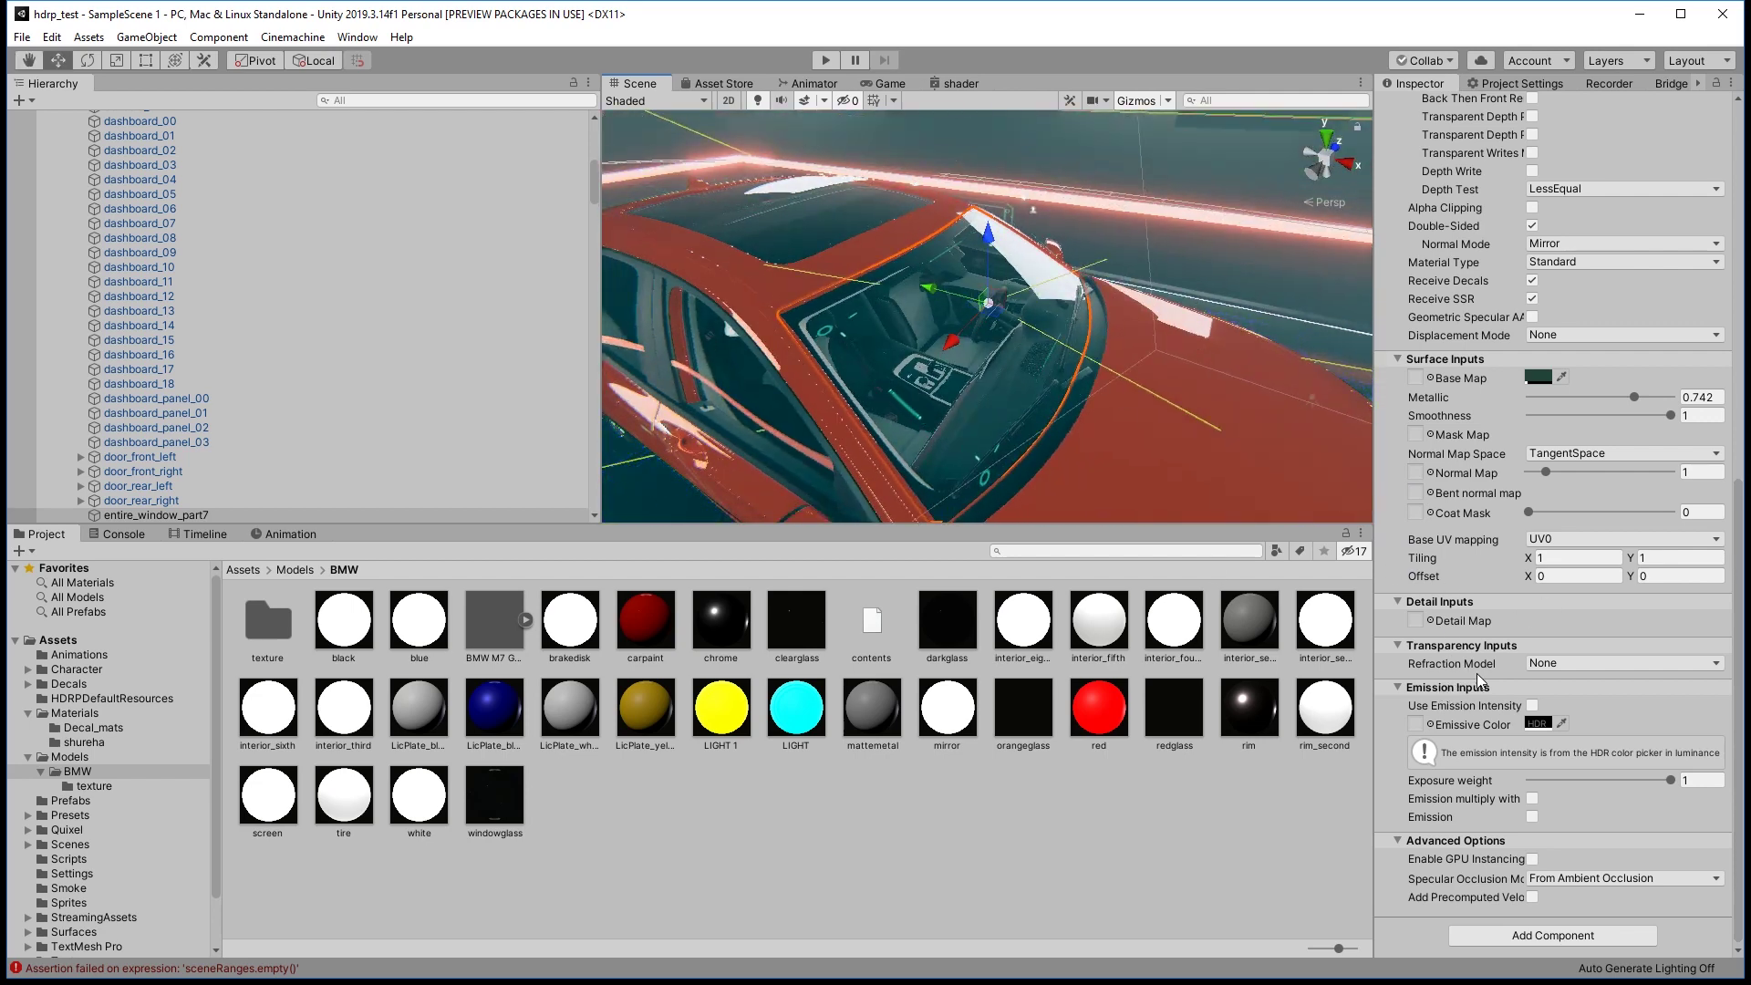
left_click(1568, 664)
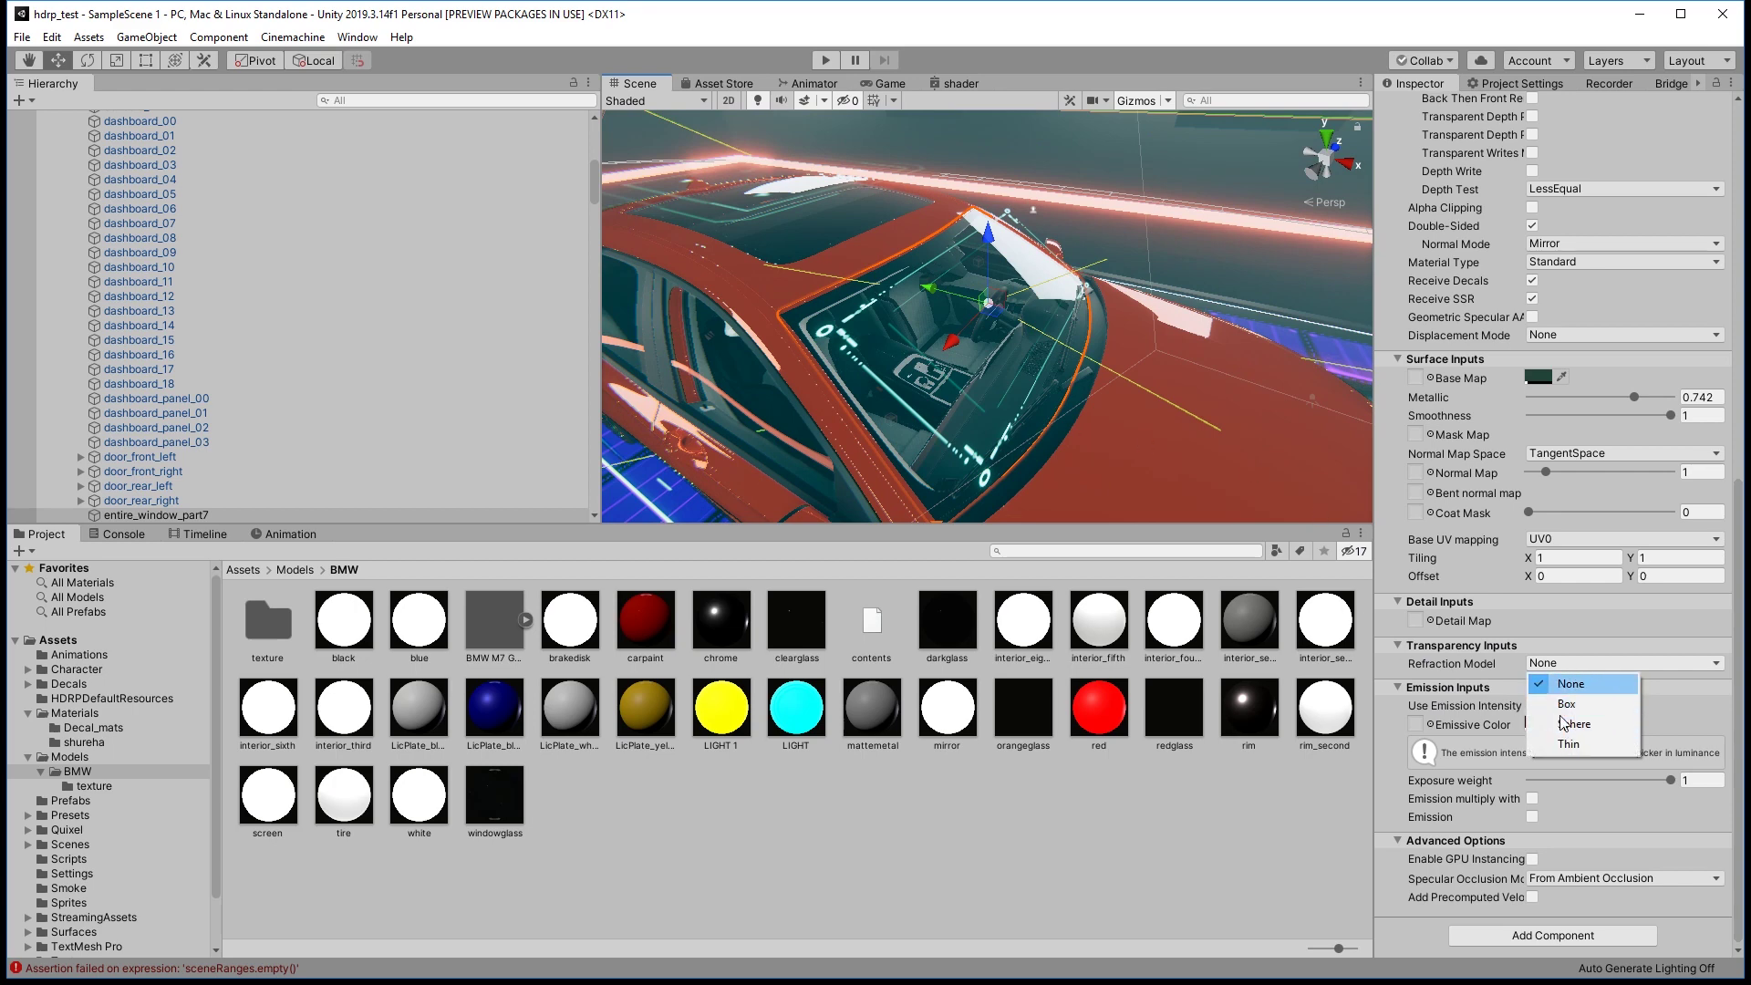
key("Escape")
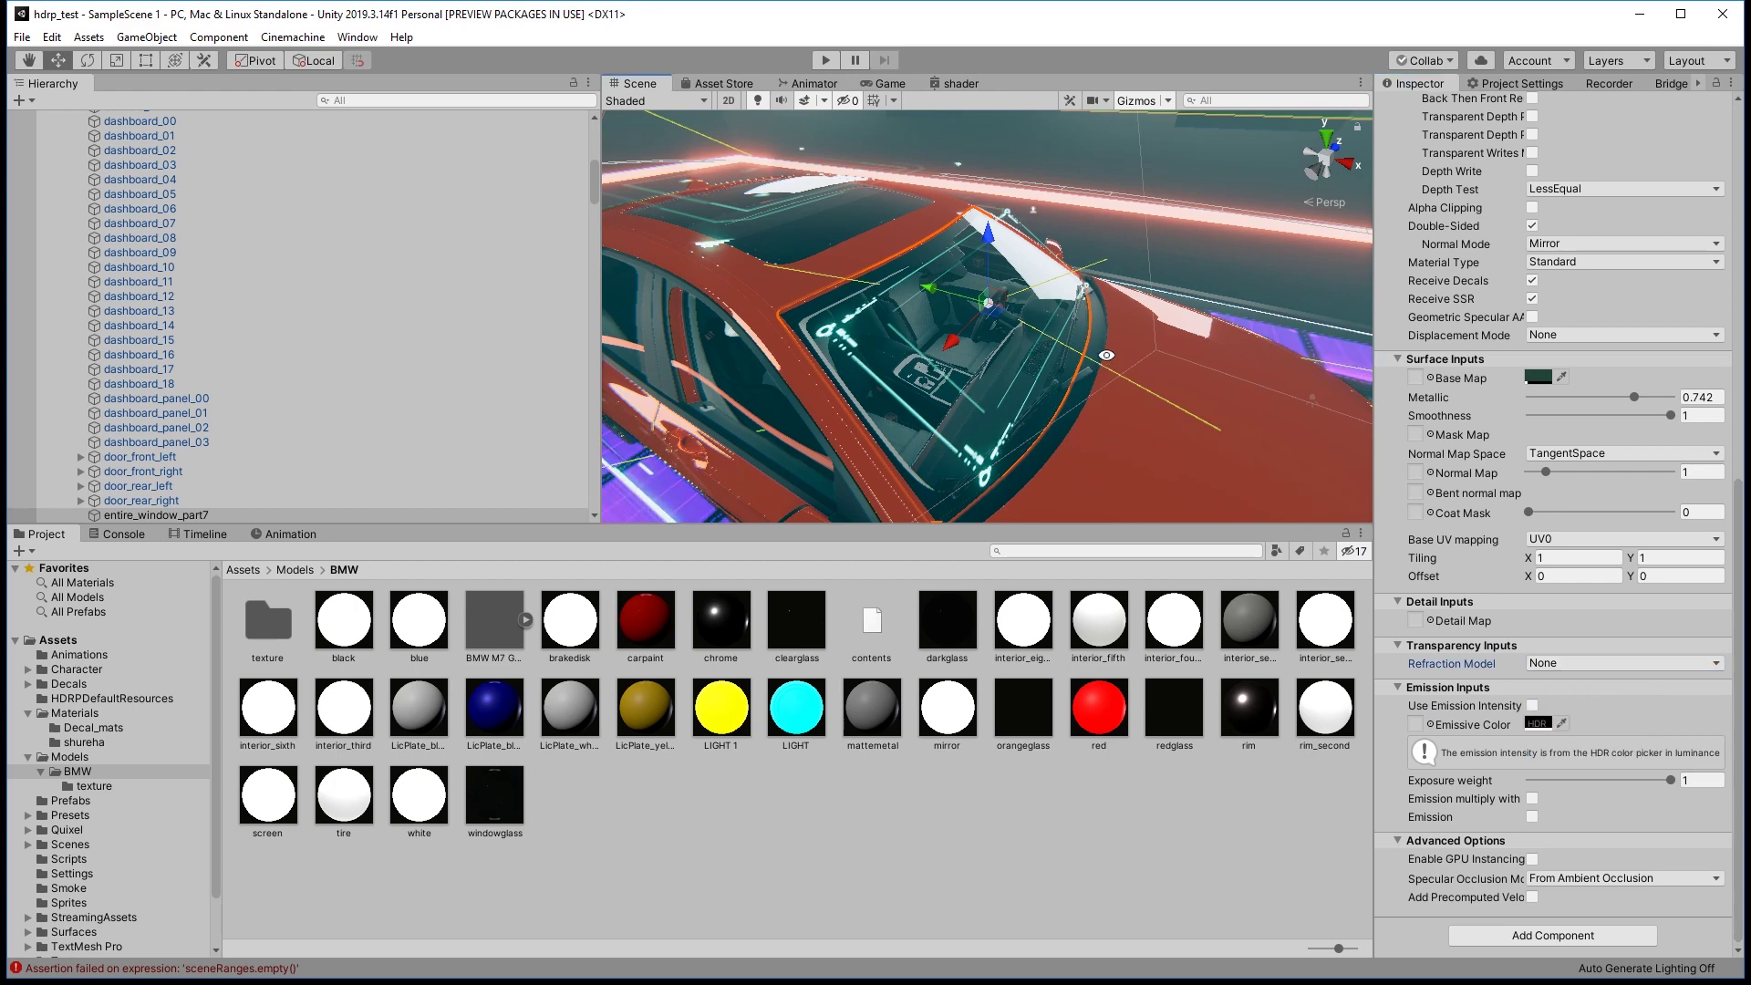
left_click_drag(1040, 374, 1049, 257, "alt")
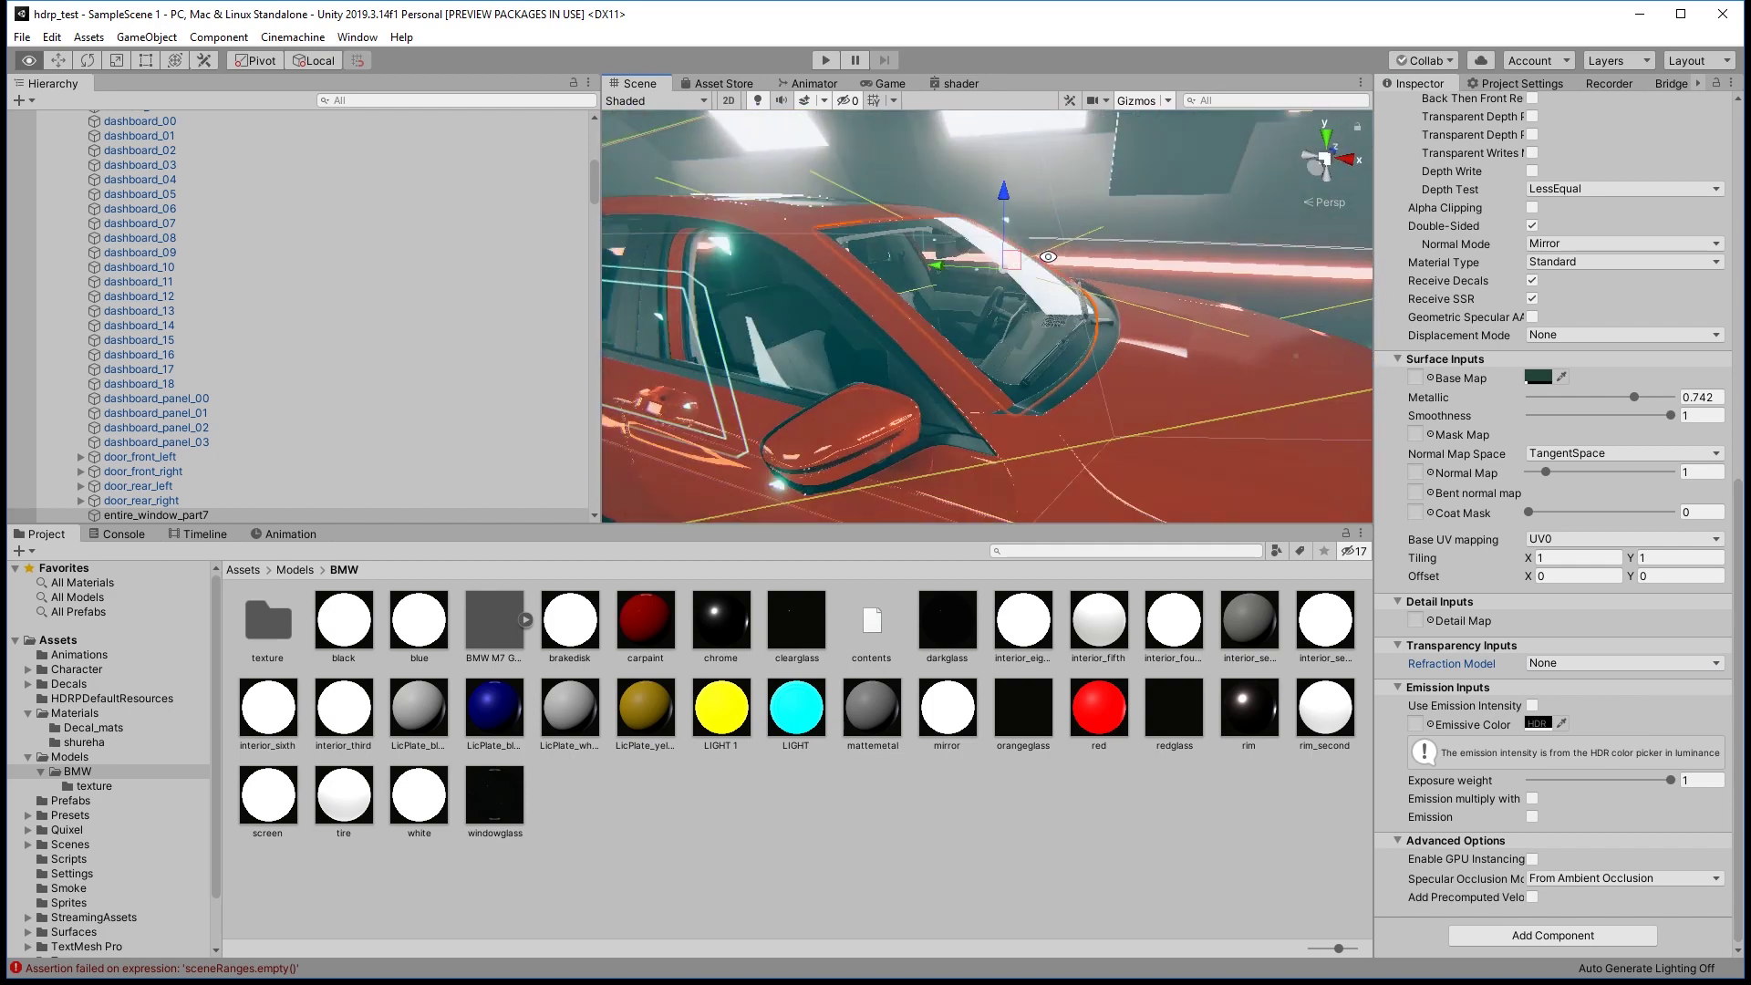
left_click(1568, 665)
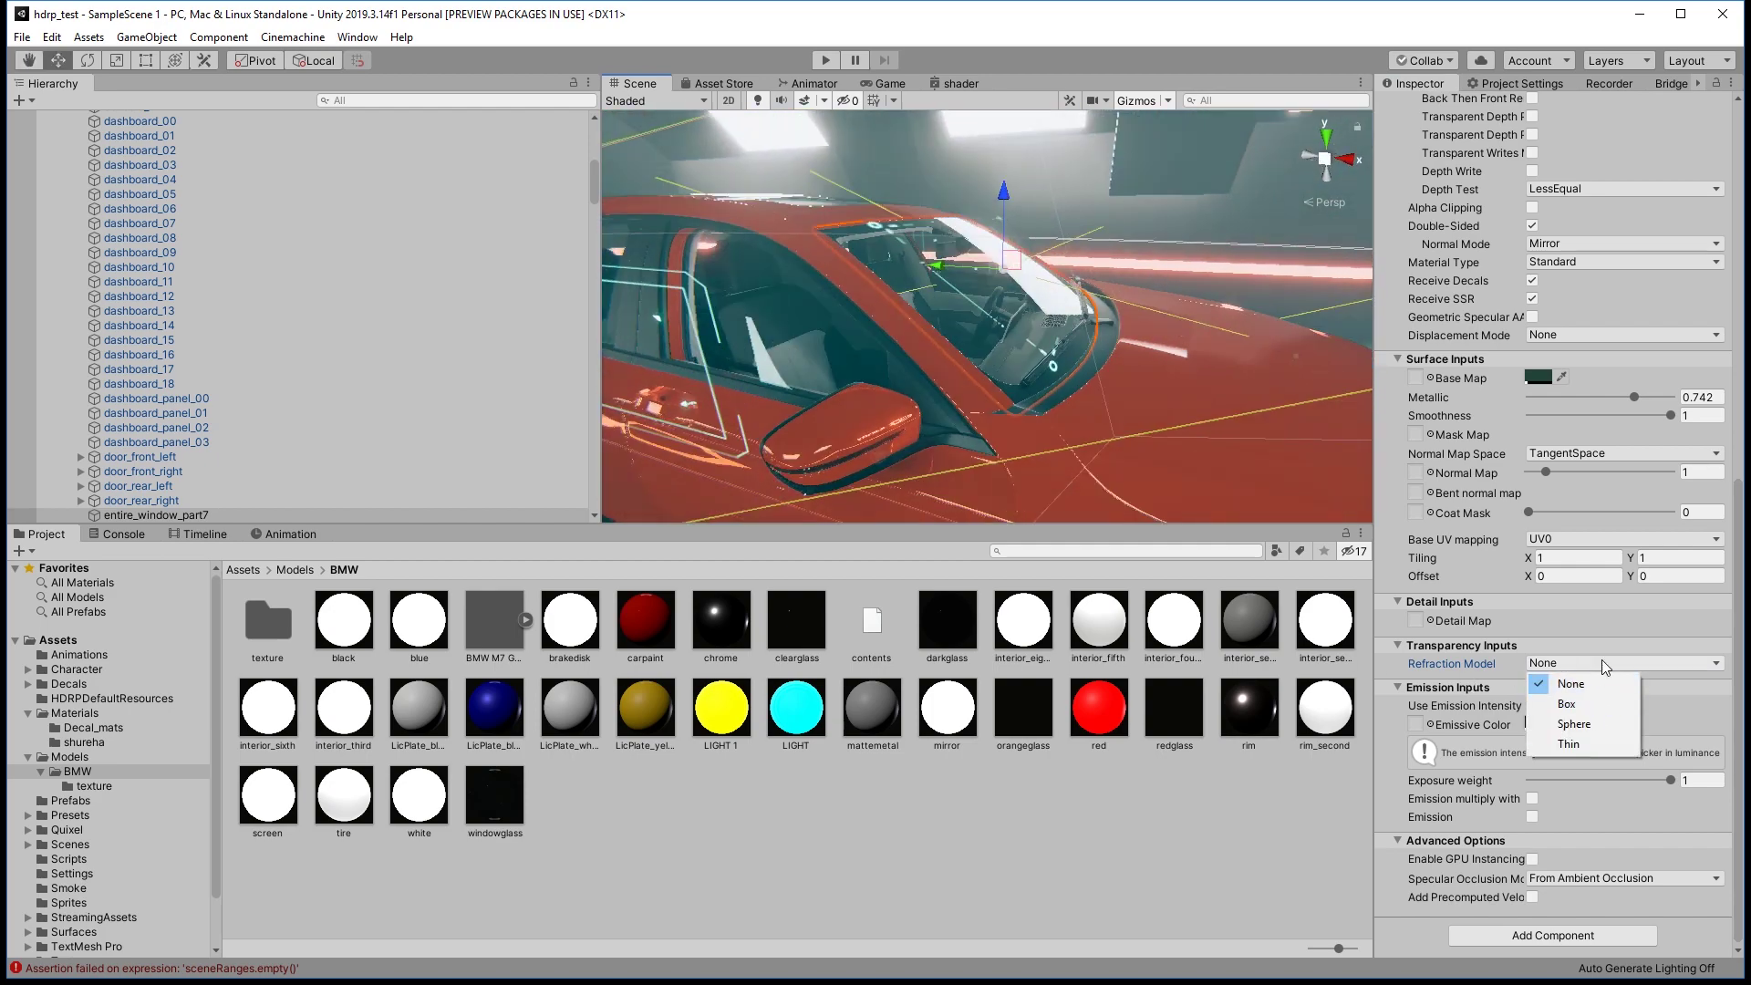
left_click(1572, 744)
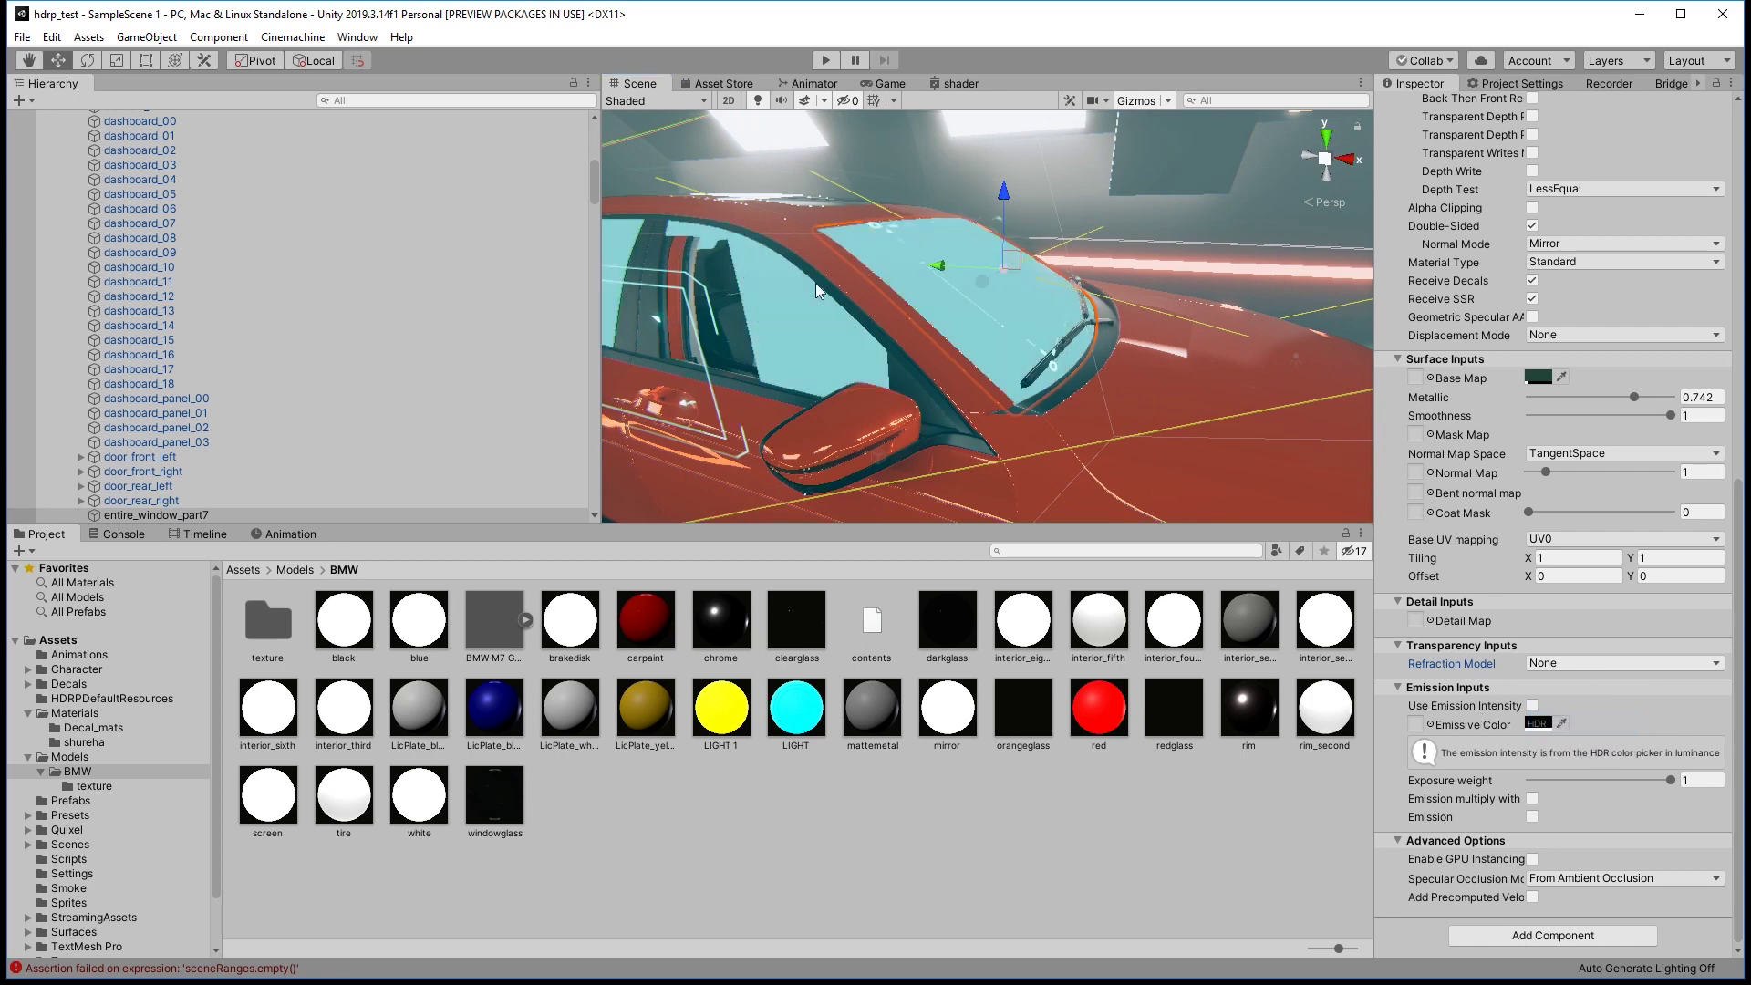
mouse_move(1008, 328)
left_mouse_down("alt")
mouse_move(1221, 256)
mouse_move(1552, 655)
left_mouse_up("alt")
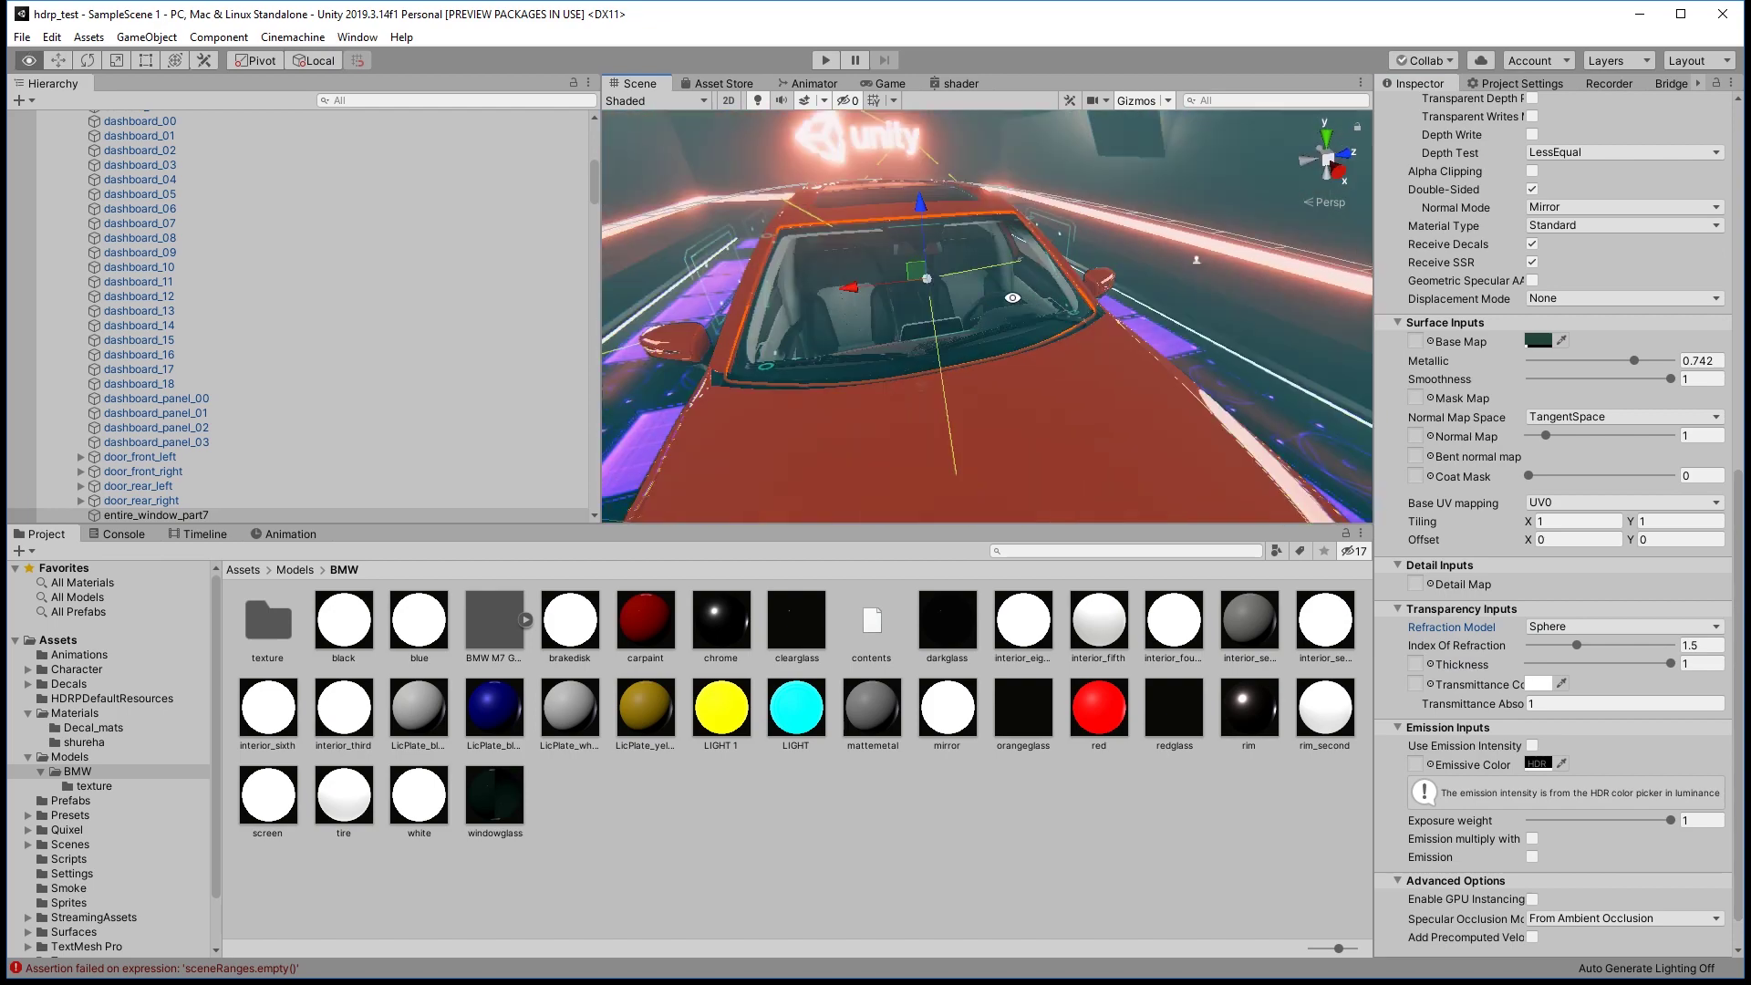
left_click(1568, 628)
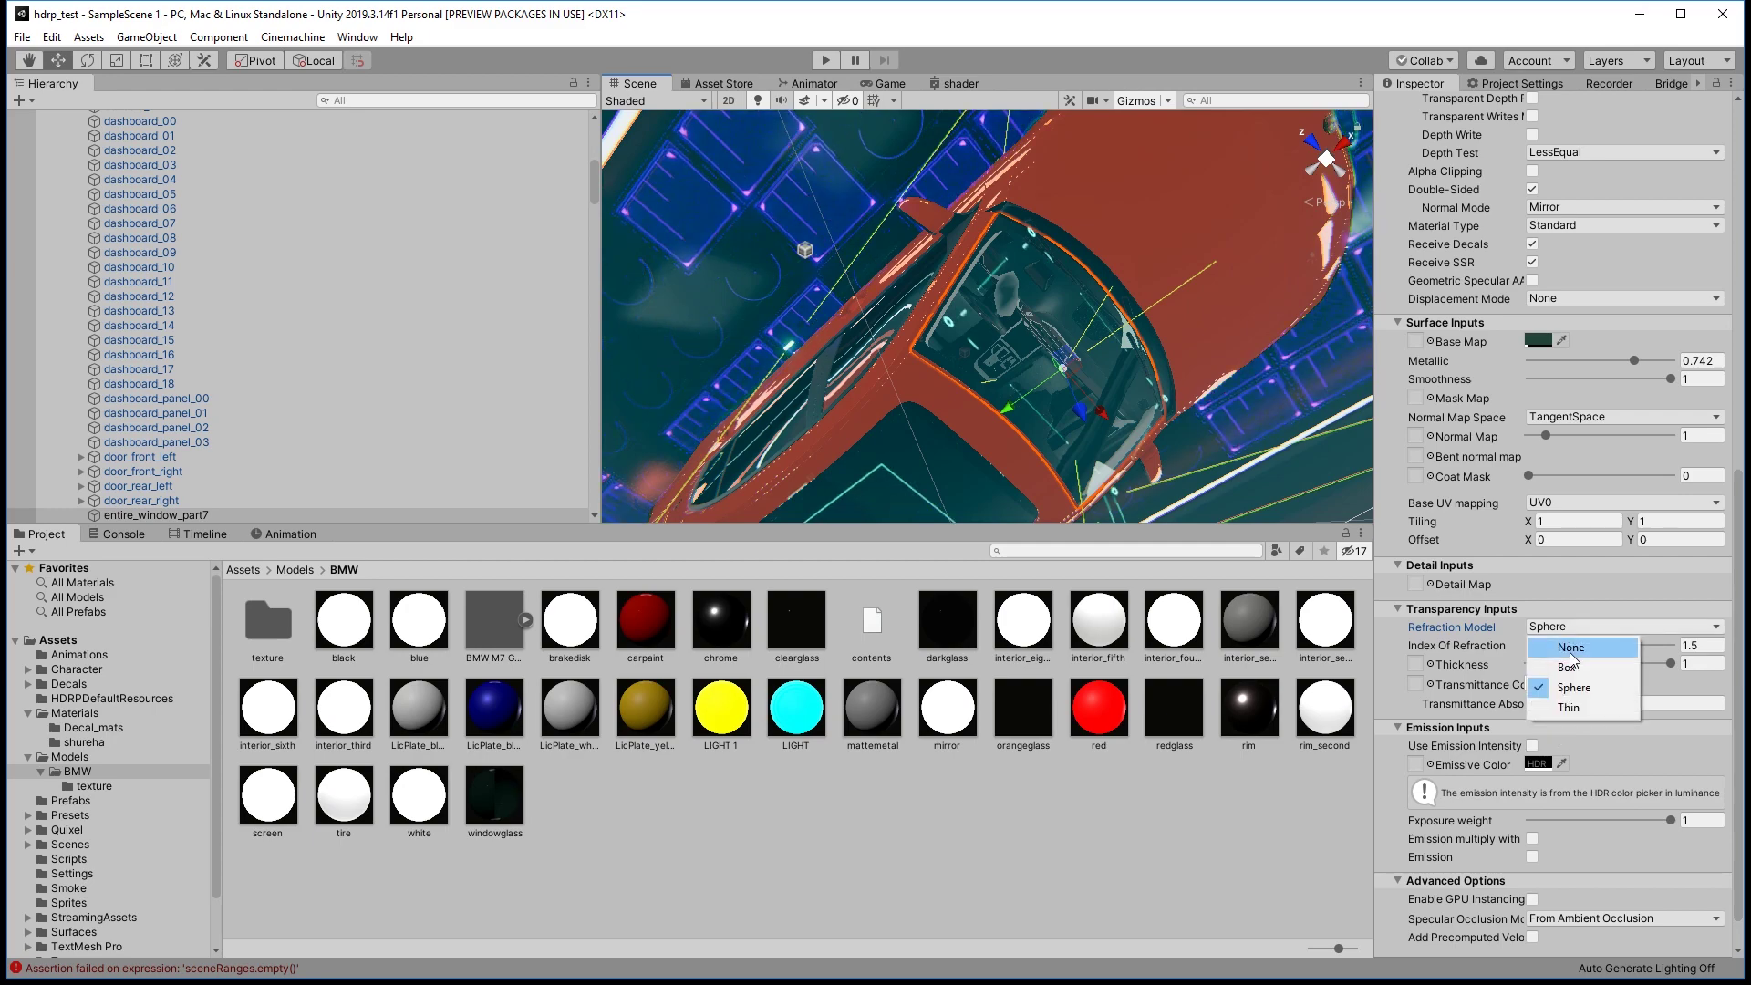
left_click(1555, 645)
left_click_drag(1056, 365, 52, 205, "alt")
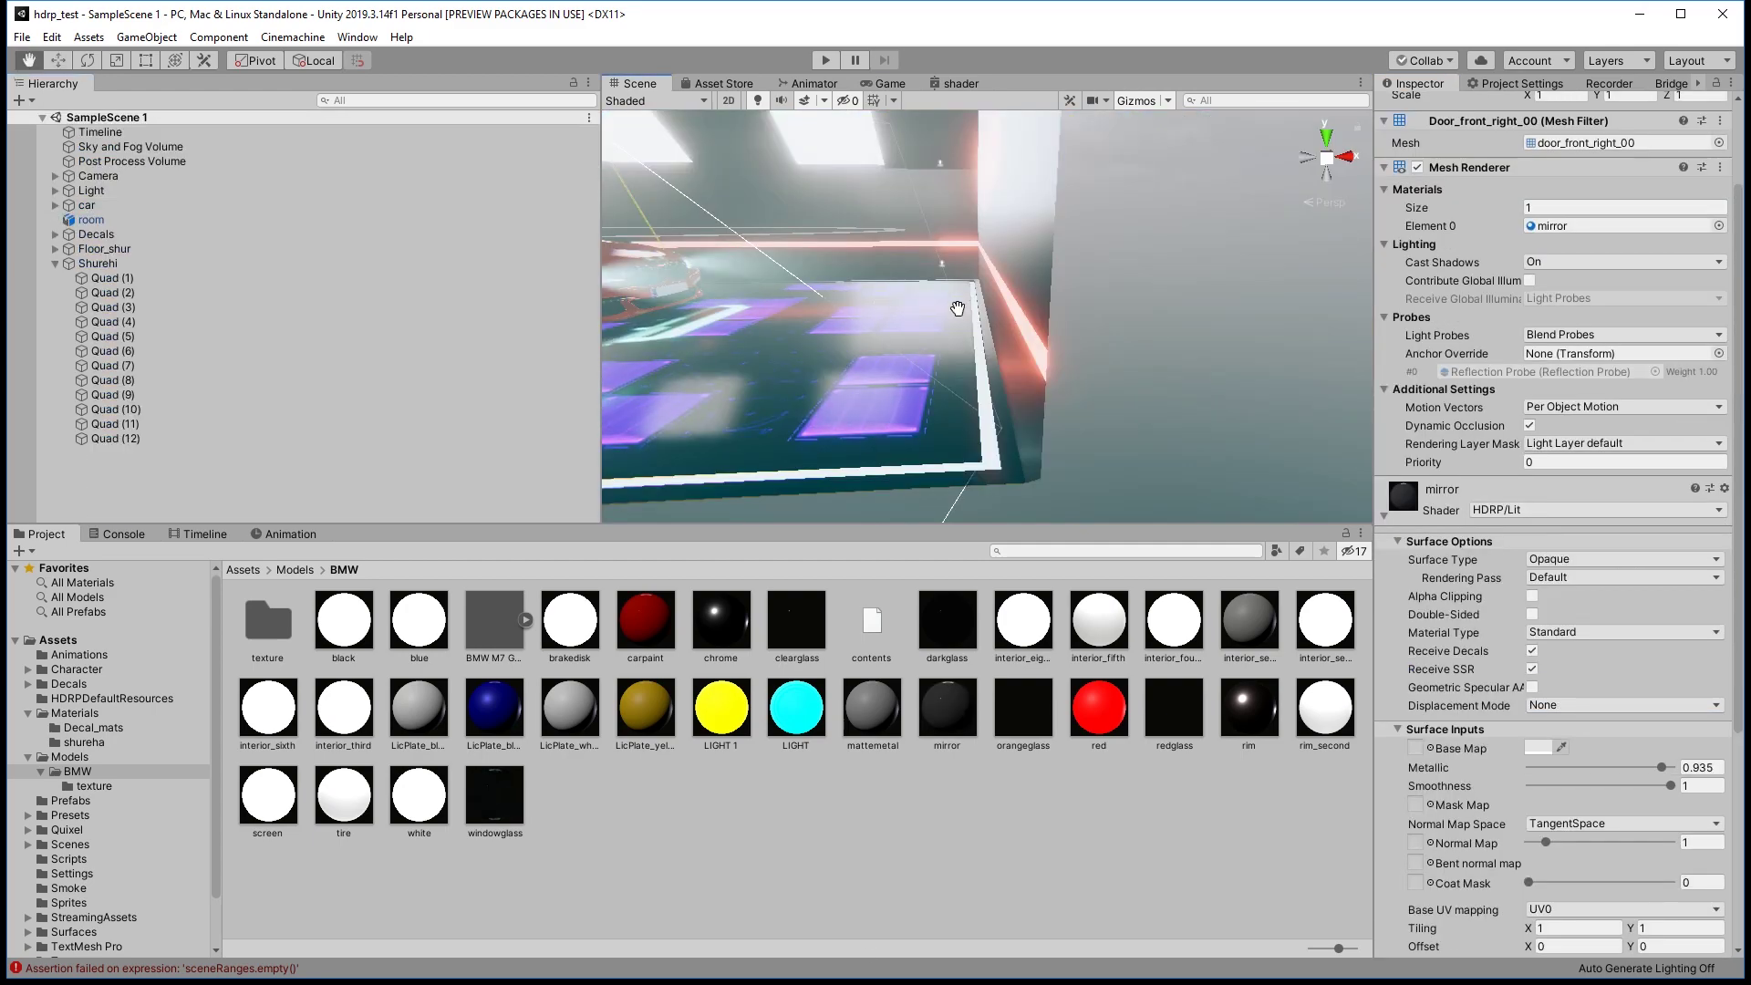
mouse_move(958, 301)
left_mouse_down("alt")
mouse_move(943, 341)
mouse_move(855, 217)
left_mouse_up("alt")
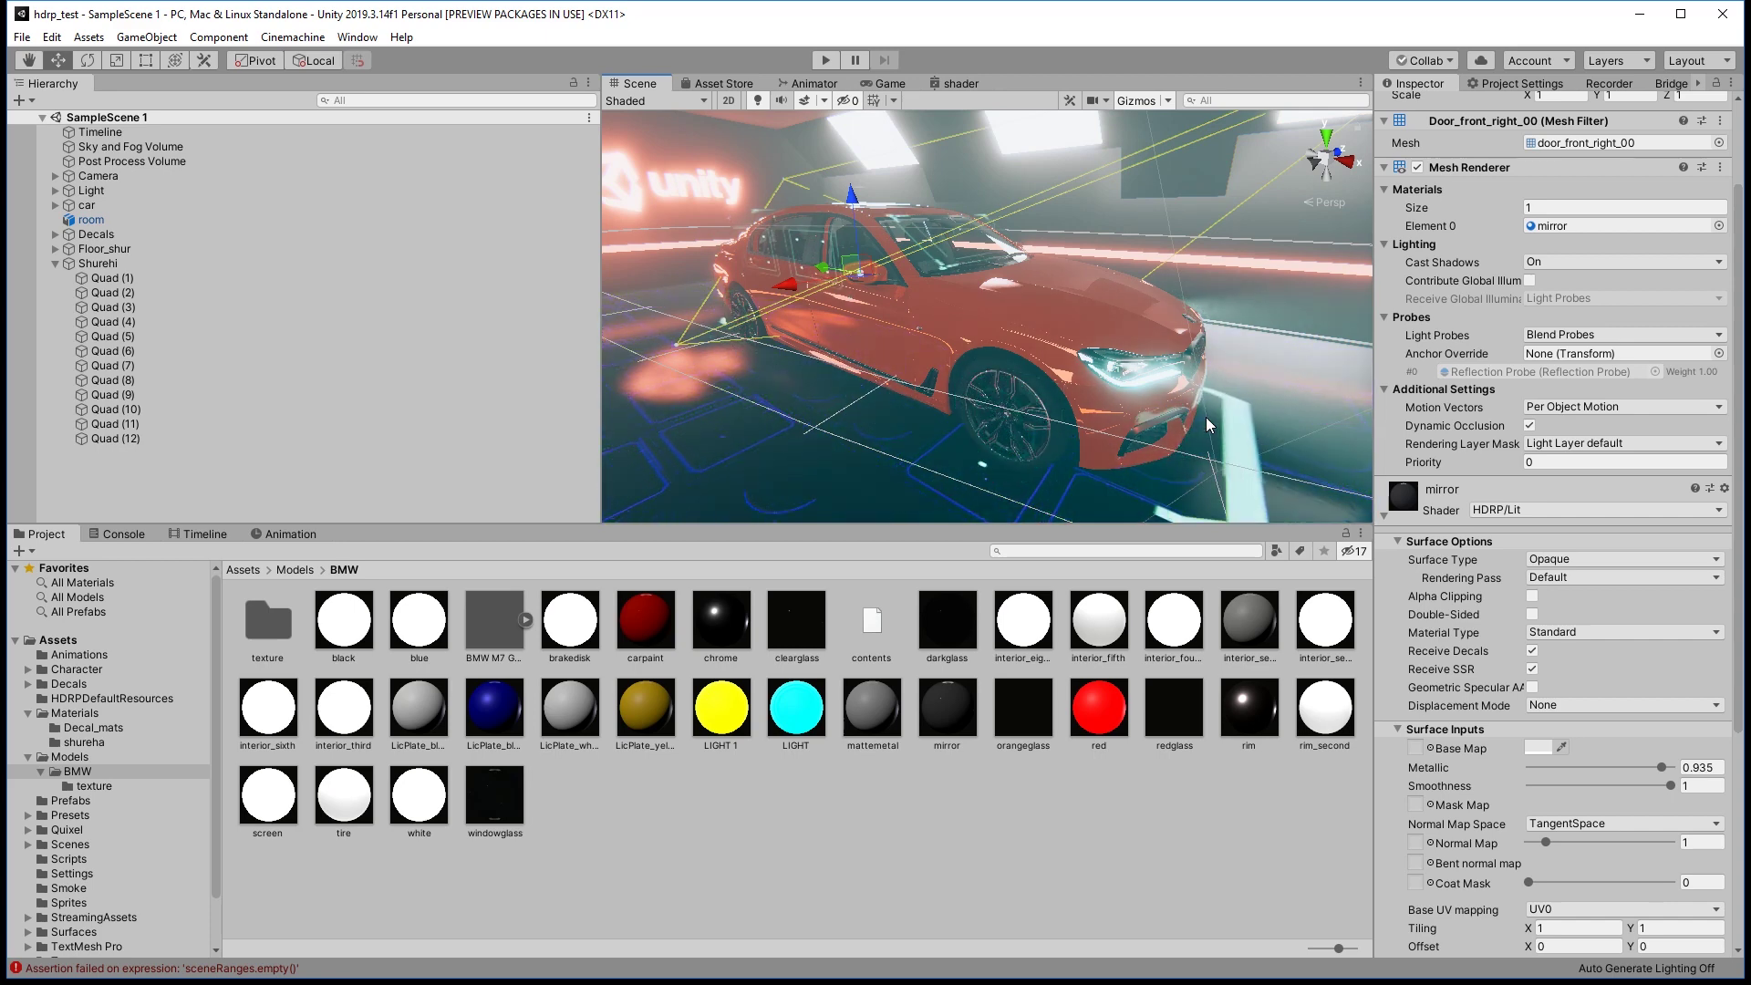
left_click_drag(1199, 299, 1239, 356, "alt")
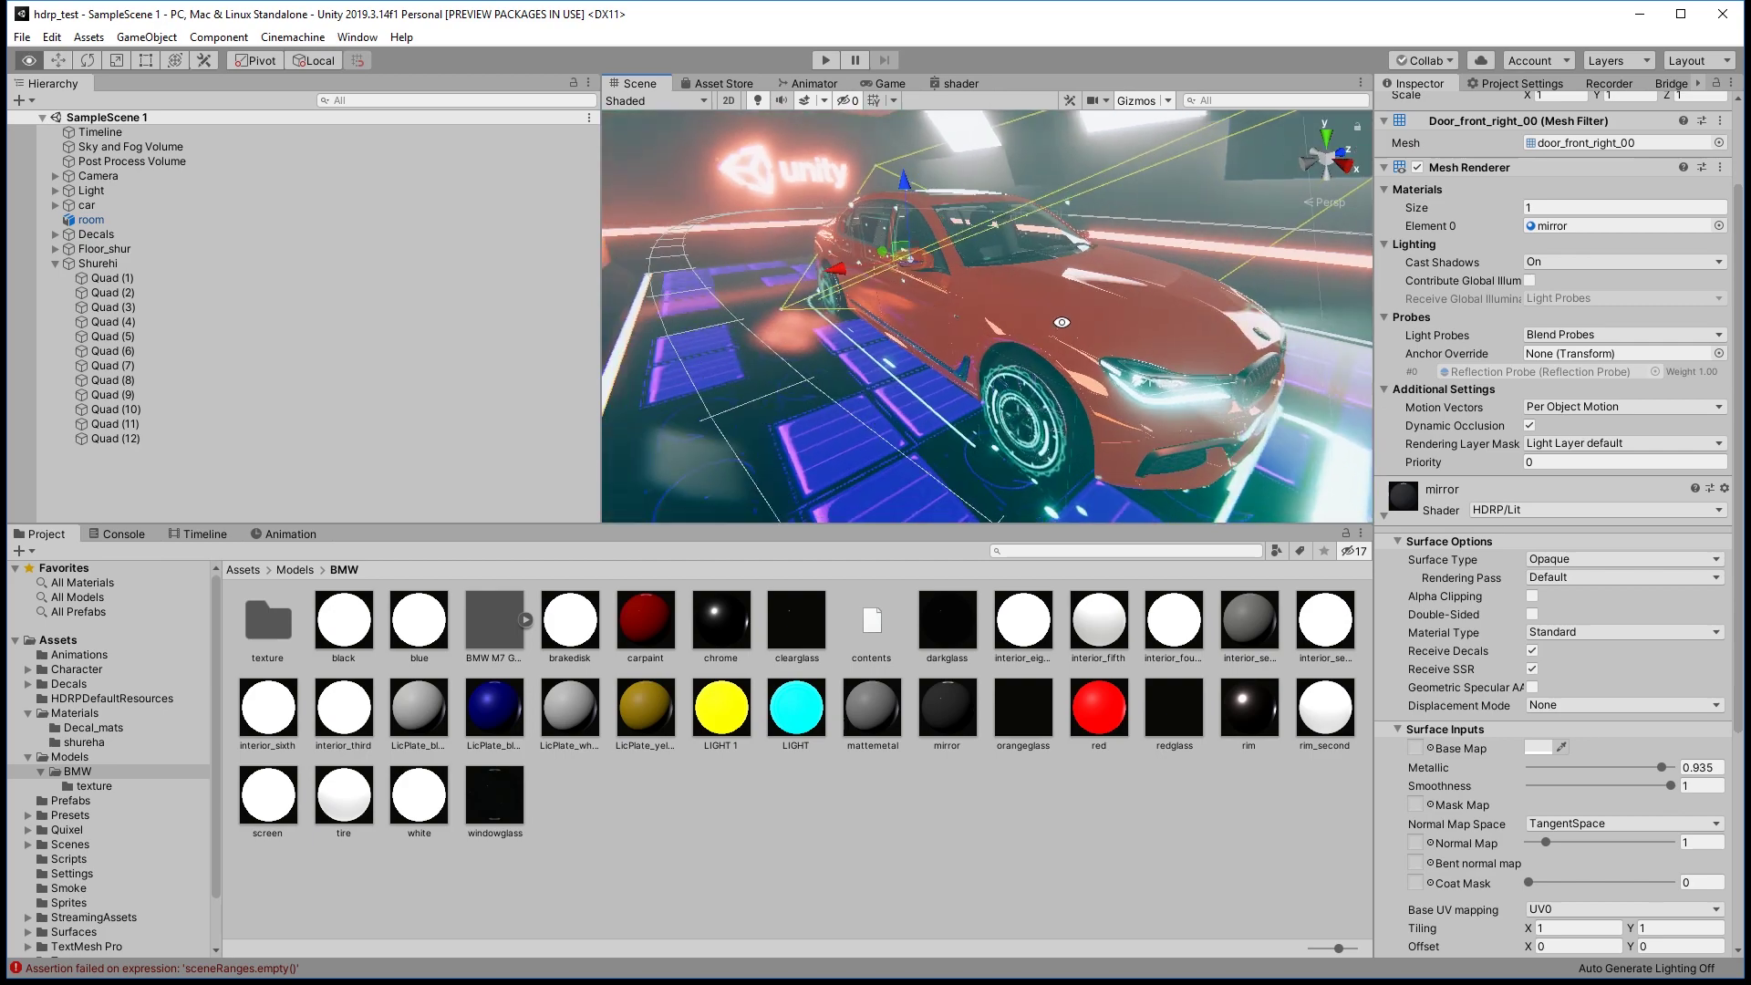
left_click_drag(1170, 327, 1180, 338, "alt")
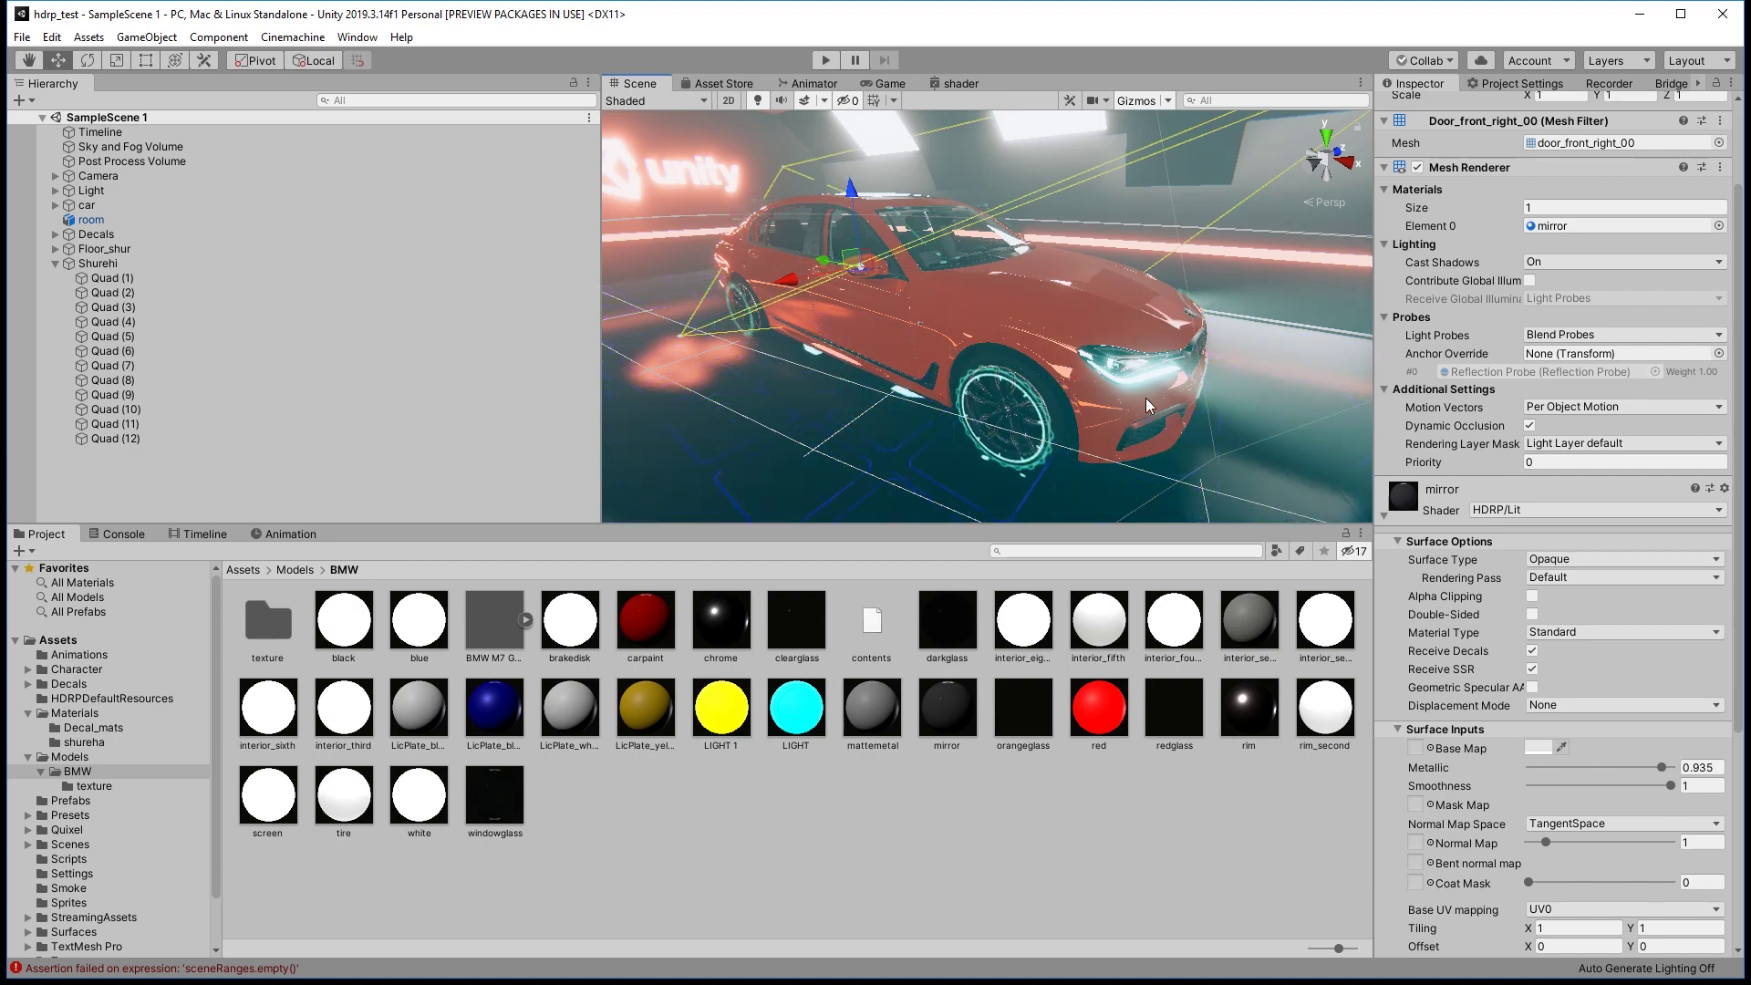
left_click_drag(1104, 374, 1035, 306, "alt")
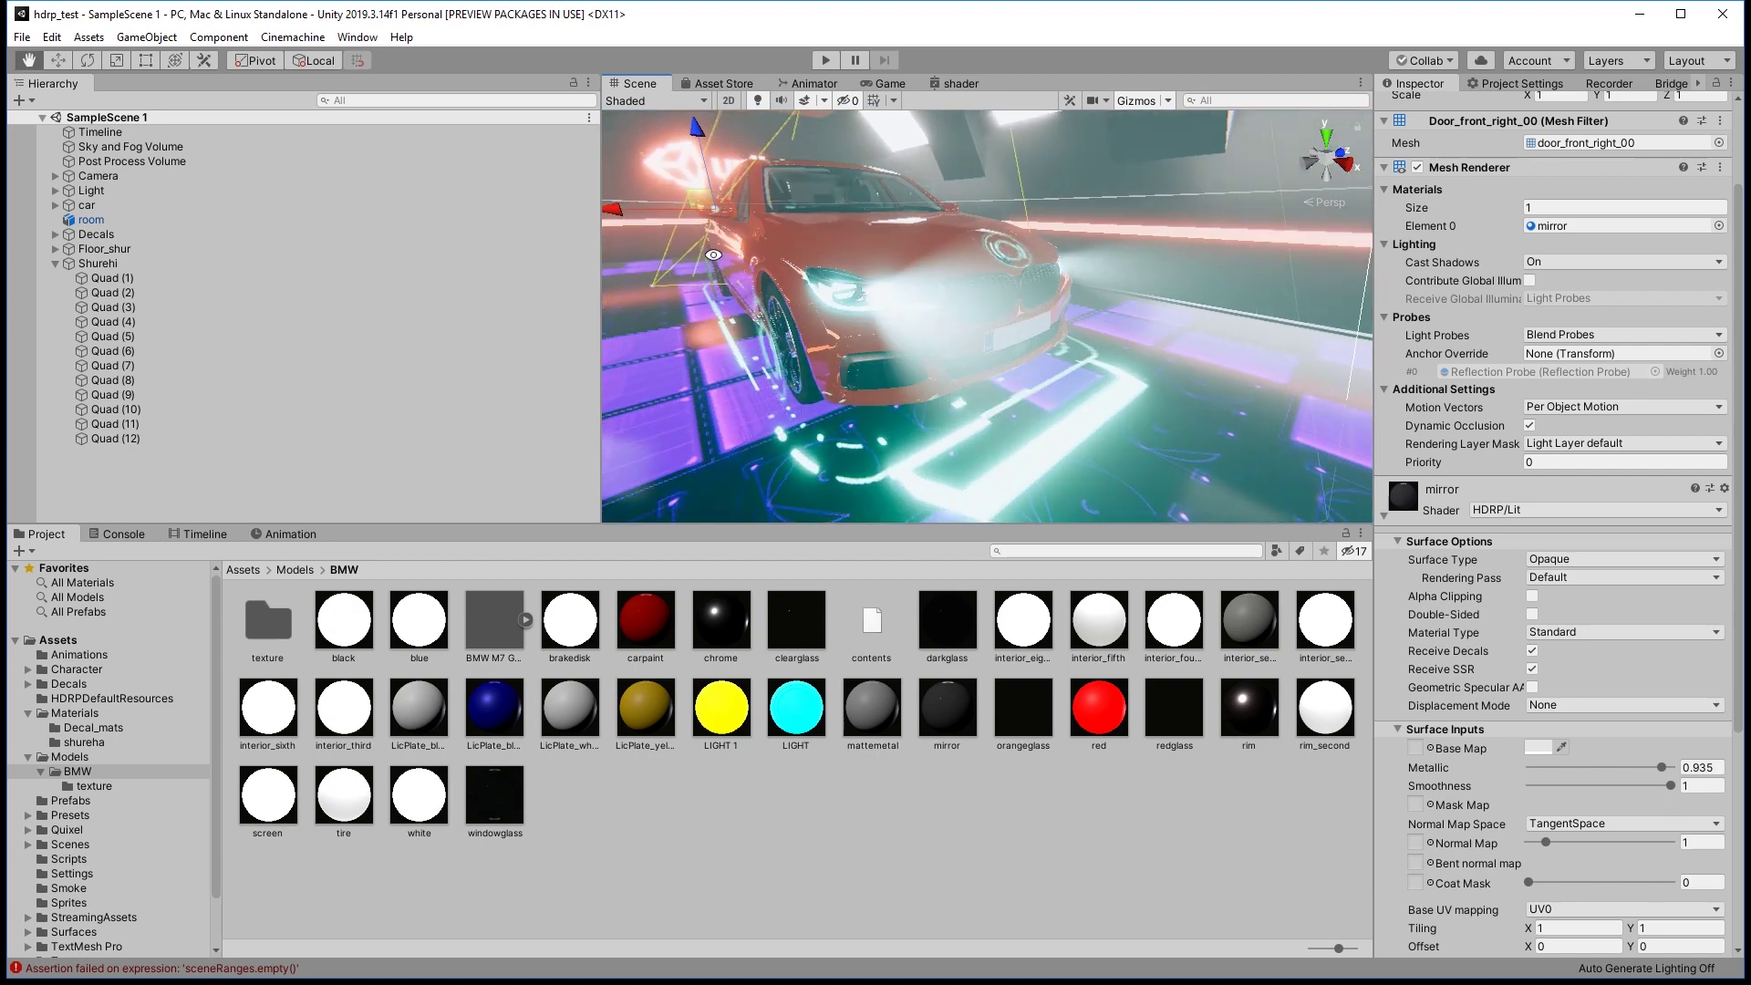
mouse_move(1035, 305)
left_mouse_down("alt")
mouse_move(966, 331)
mouse_move(1071, 381)
mouse_move(488, 237)
mouse_move(1019, 377)
mouse_move(638, 251)
left_mouse_up("alt")
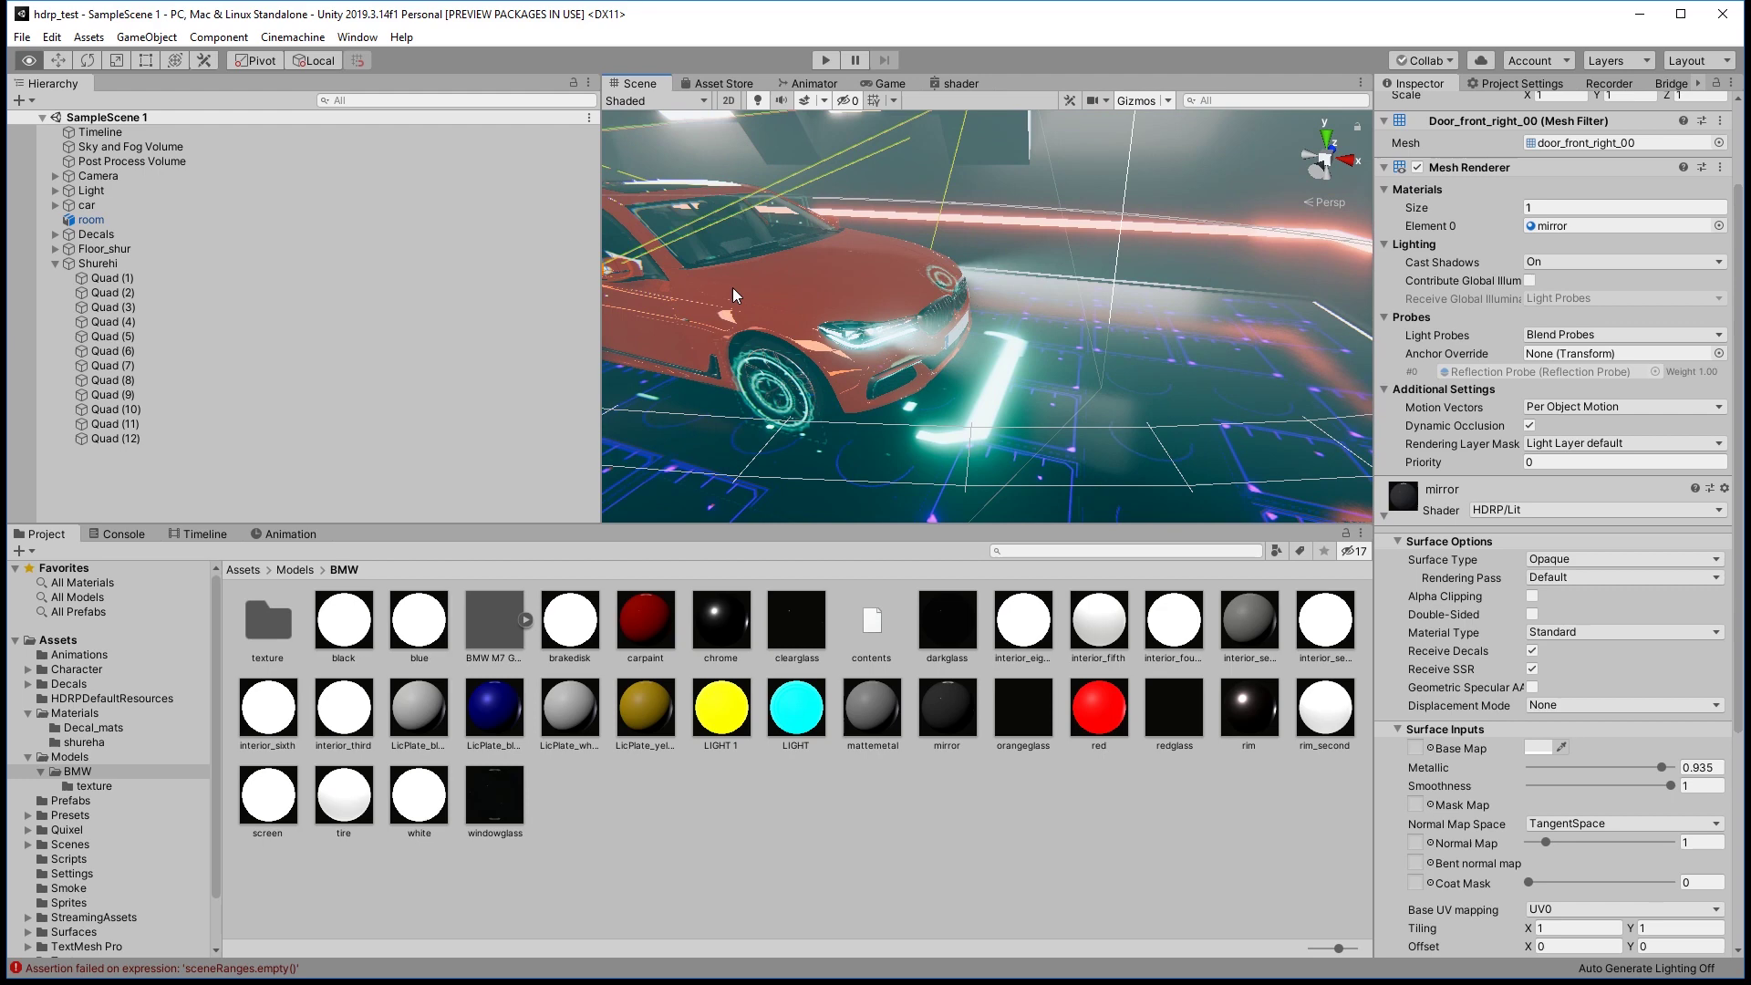
Expand car in the Hierarchy and select the Spot Light headlight, keeping its Cone shape.
left_click(55, 205)
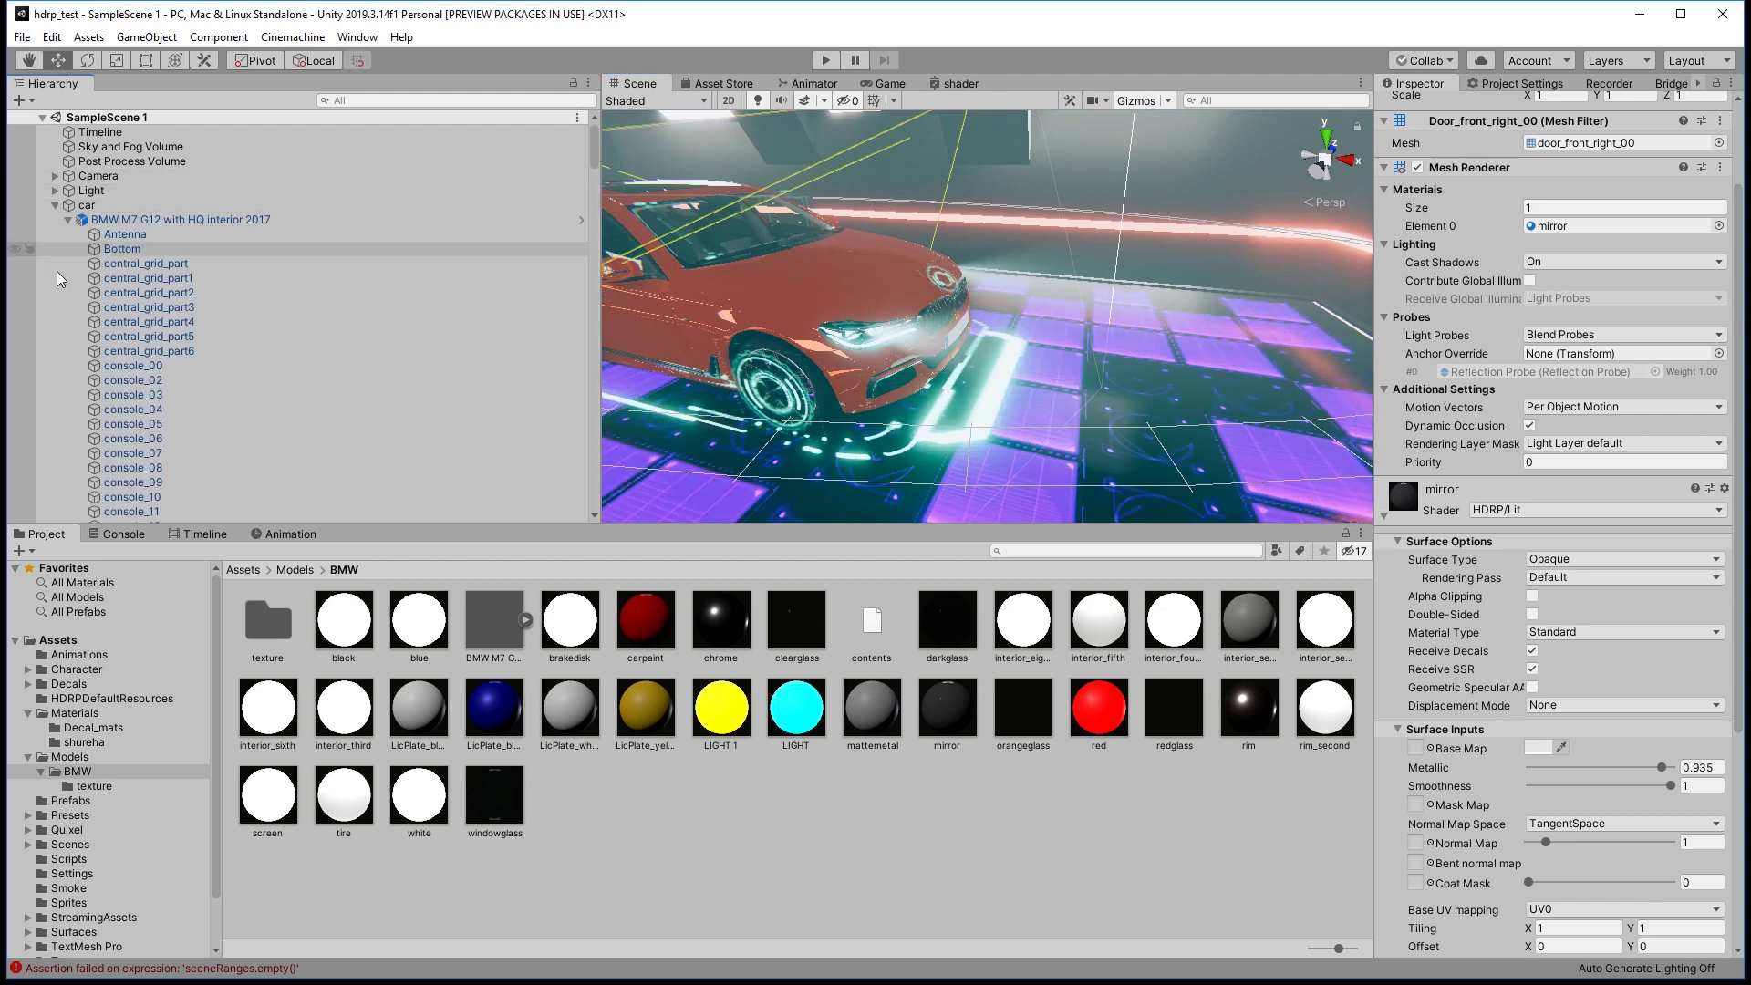
left_click(69, 220)
left_click(120, 234)
left_click(125, 247)
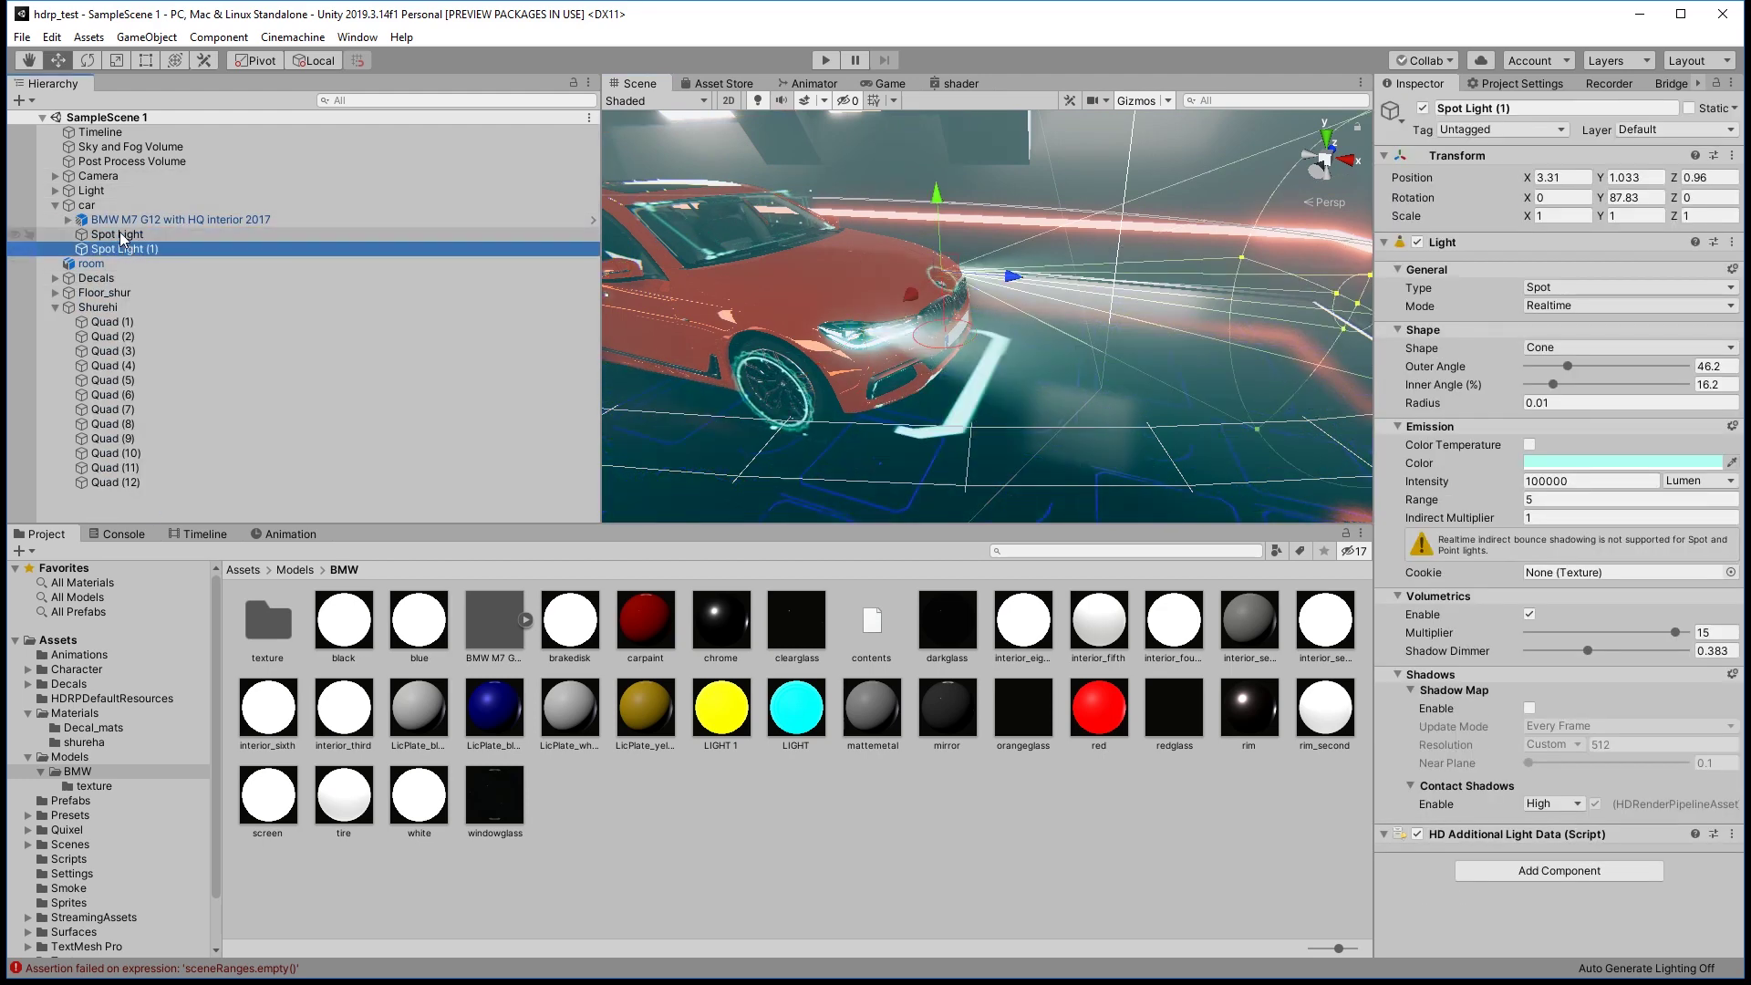
left_click(120, 235)
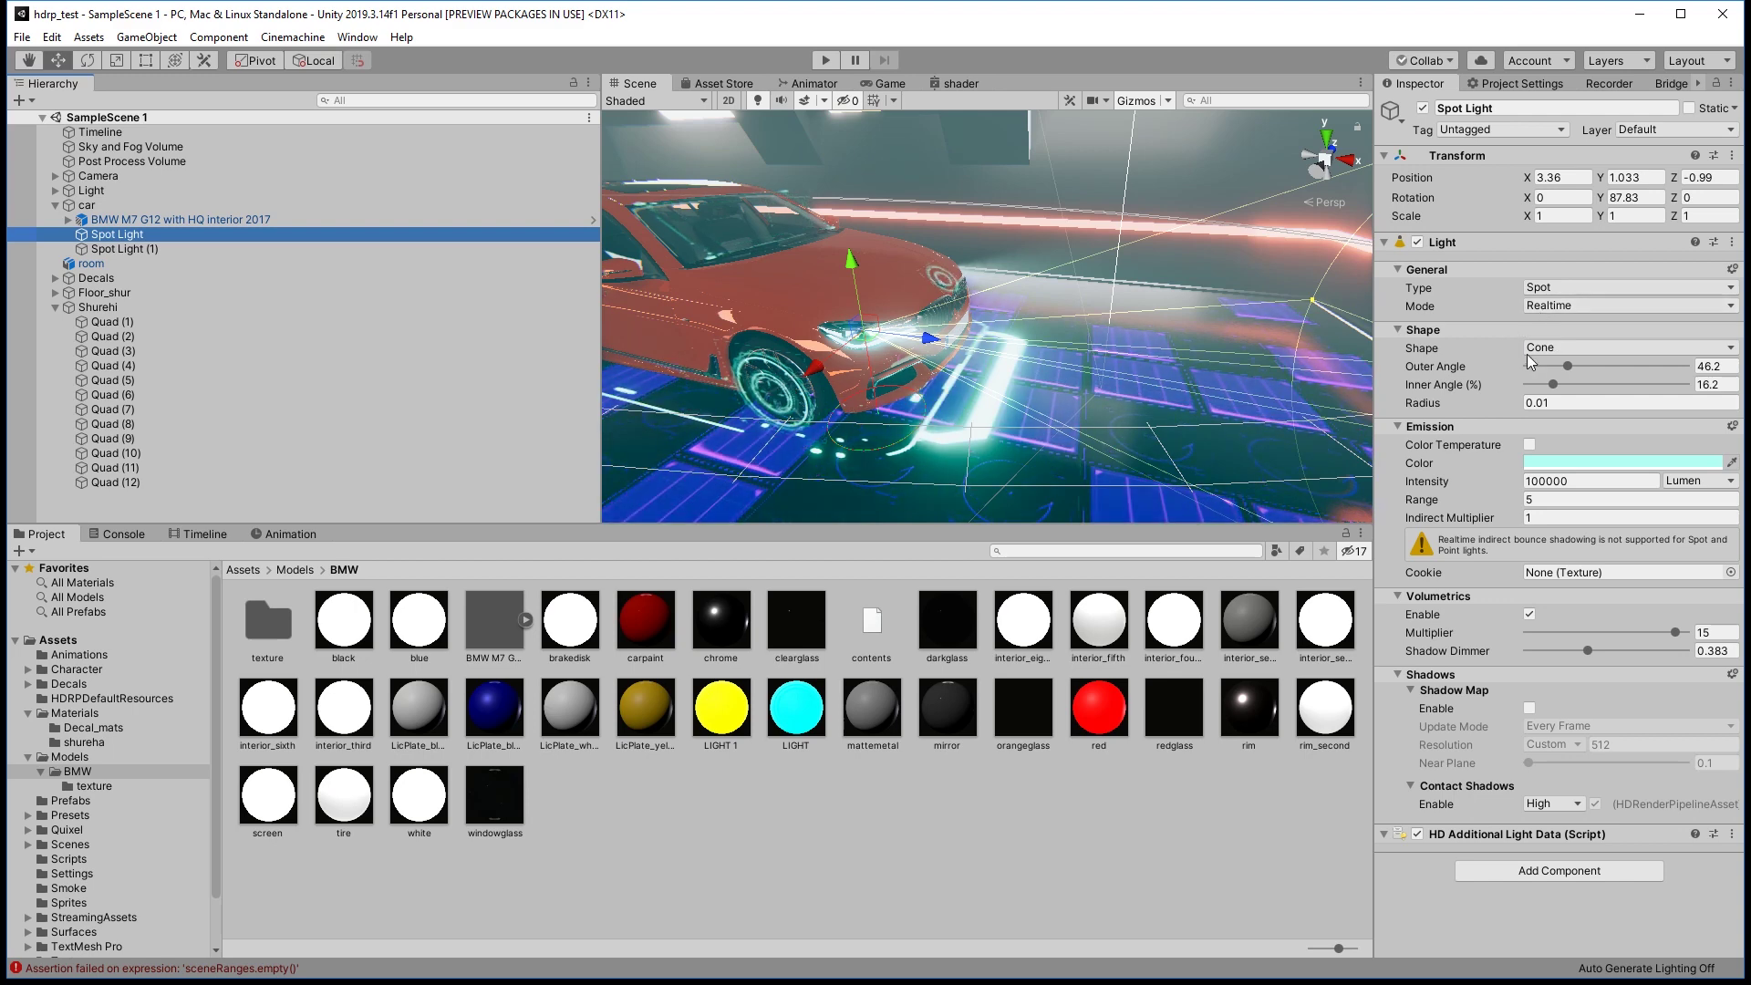
left_click(1556, 349)
left_click(1567, 368)
Try new outer angle, inner angle and range values, undoing each to keep outer angle 46.2 and range 5.
left_click_drag(1568, 366, 1581, 372)
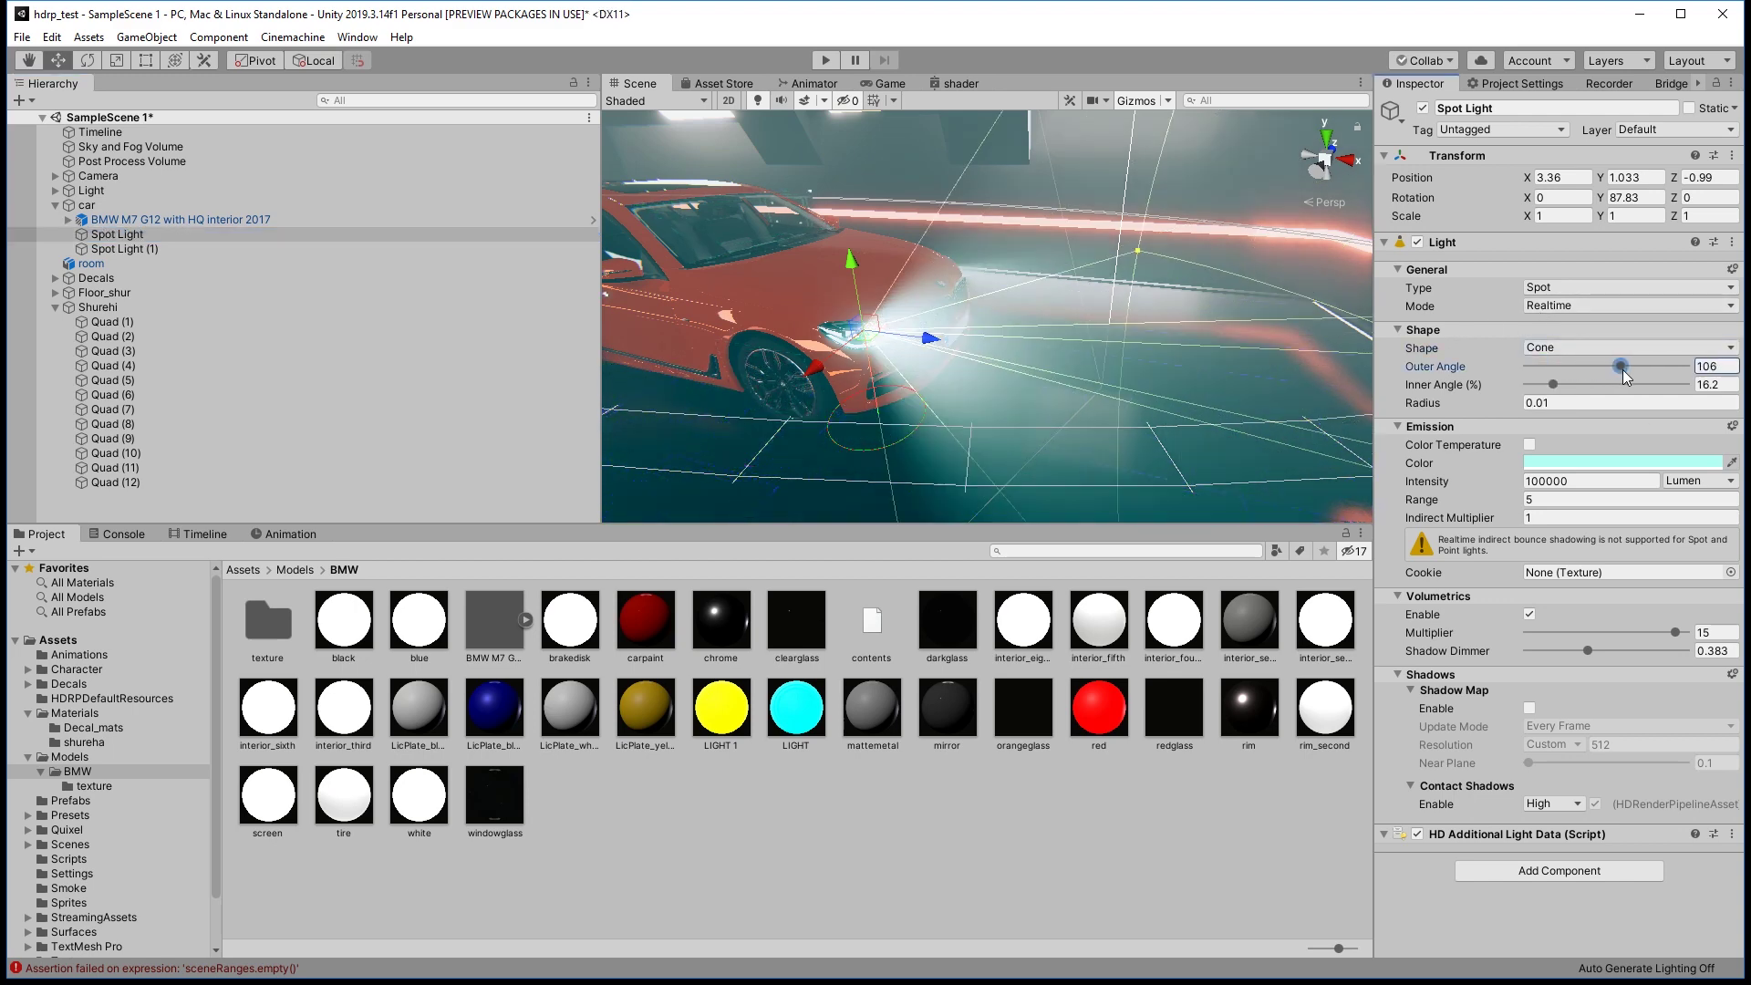
key("ctrl+z")
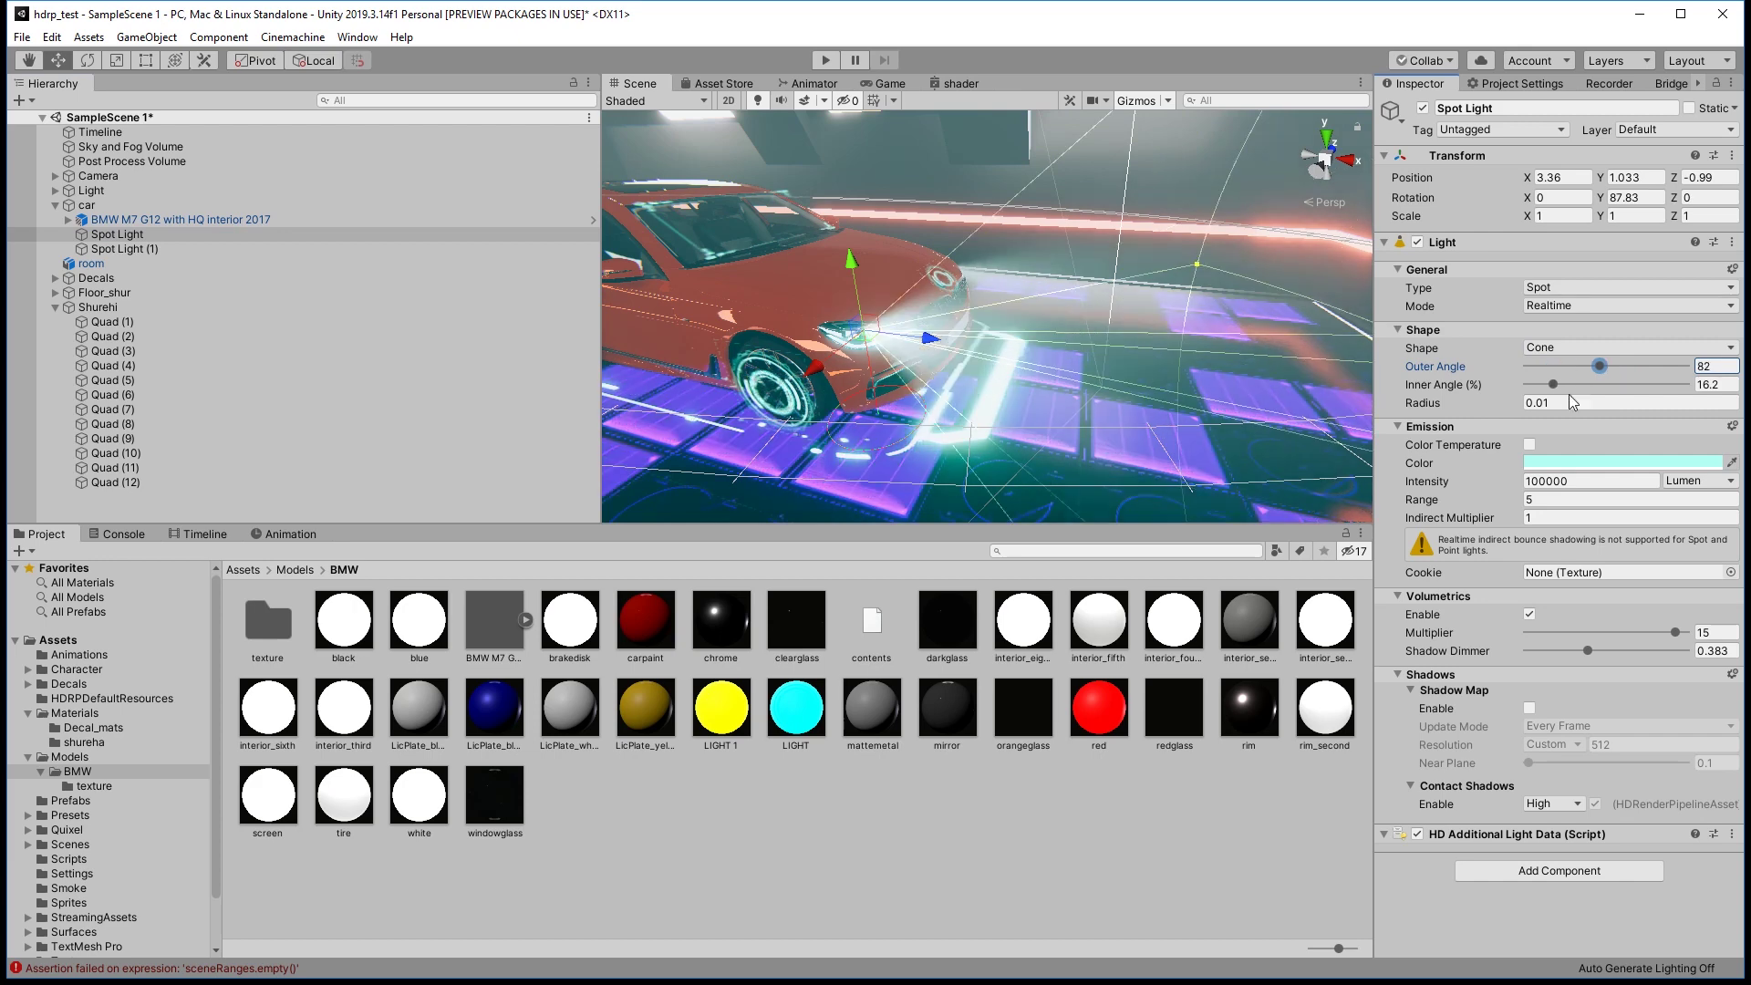
left_click_drag(1552, 381, 1549, 386)
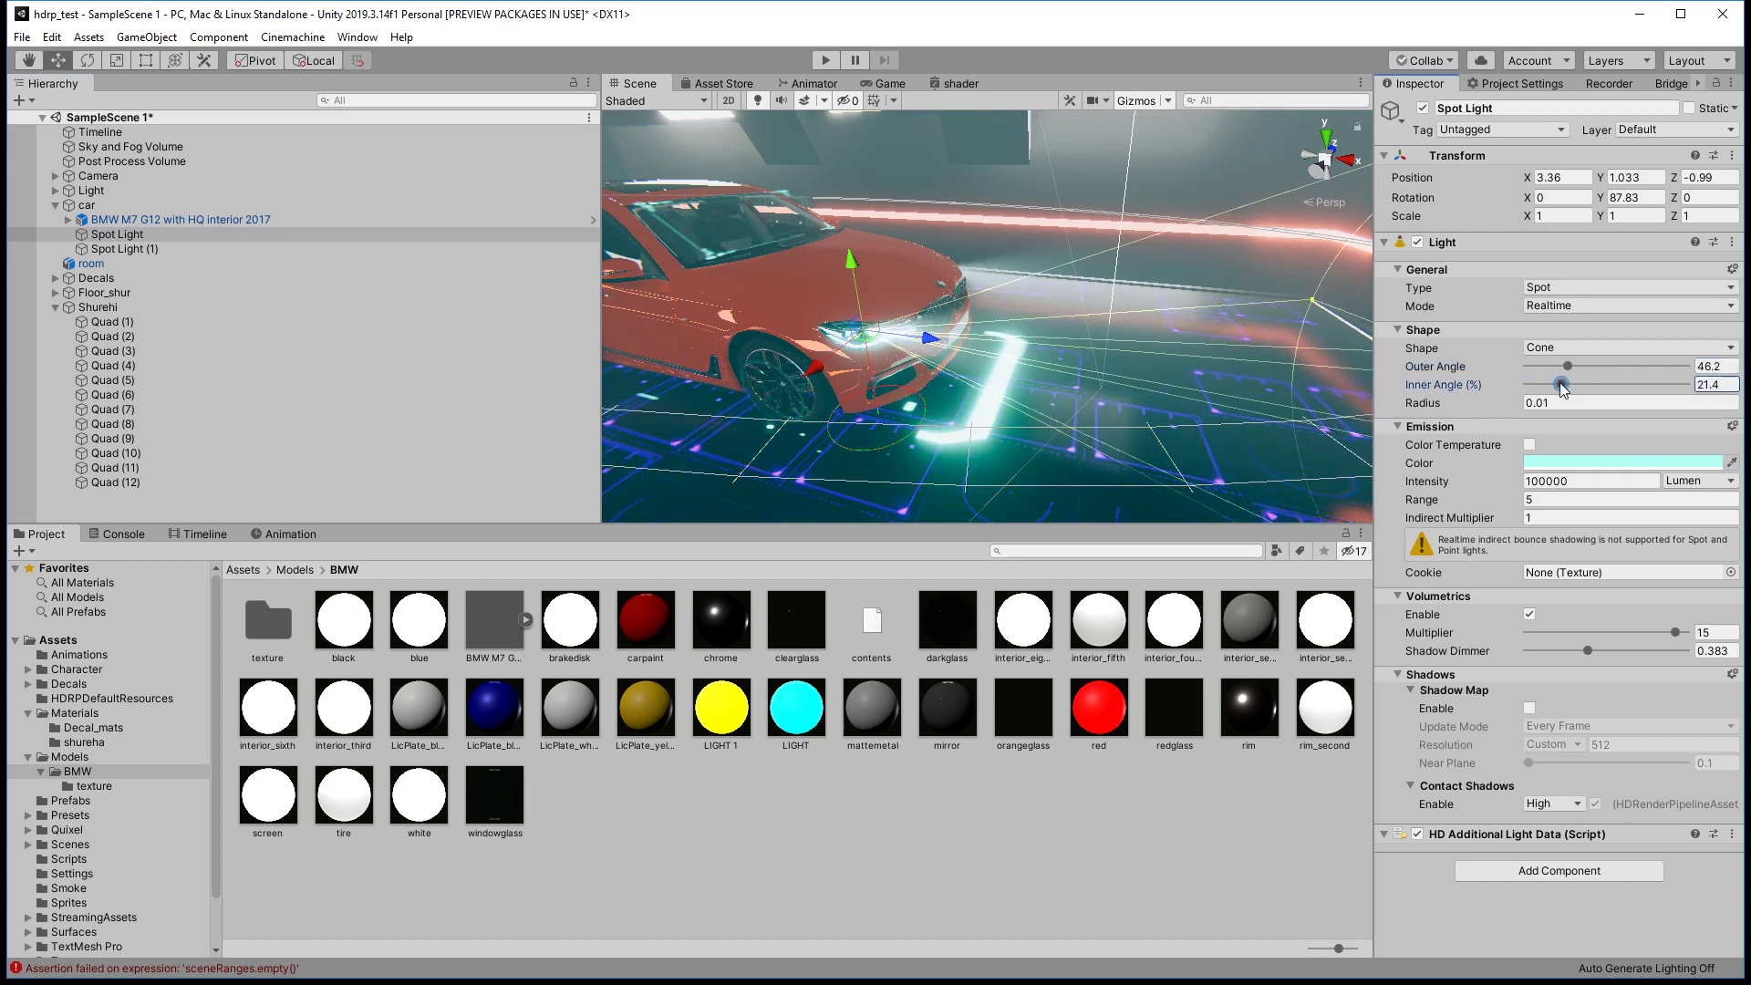
key("ctrl+z")
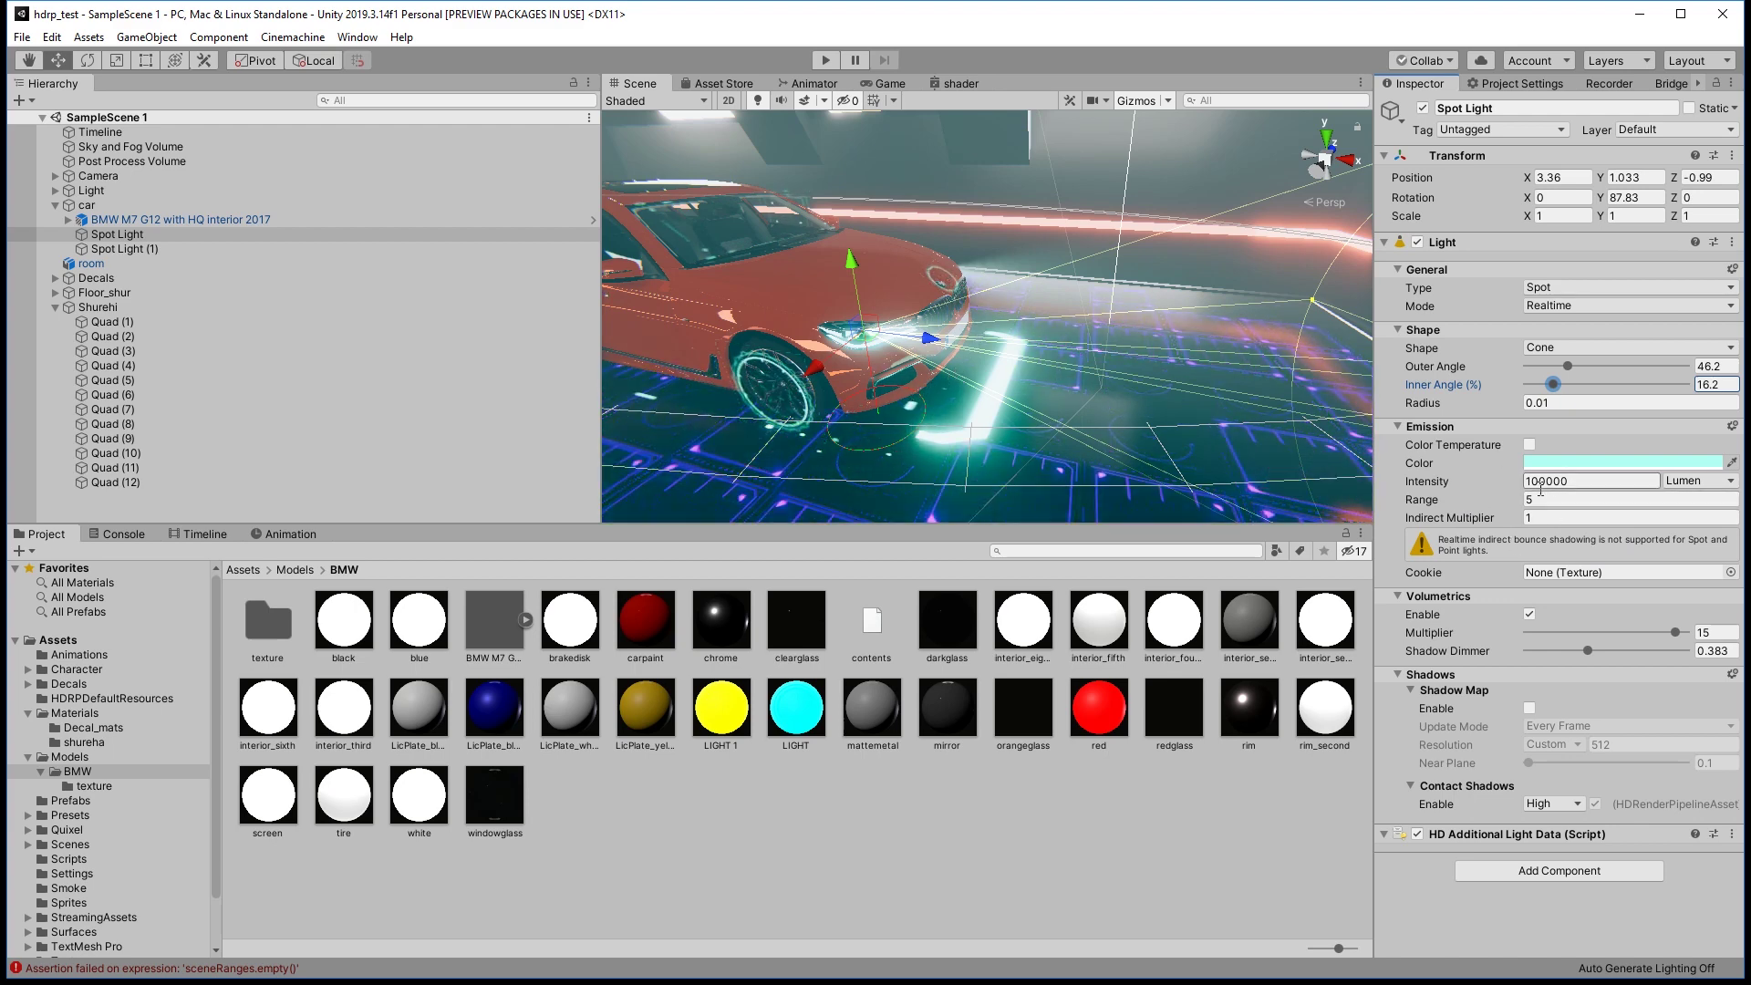
left_click_drag(1499, 505, 1479, 504)
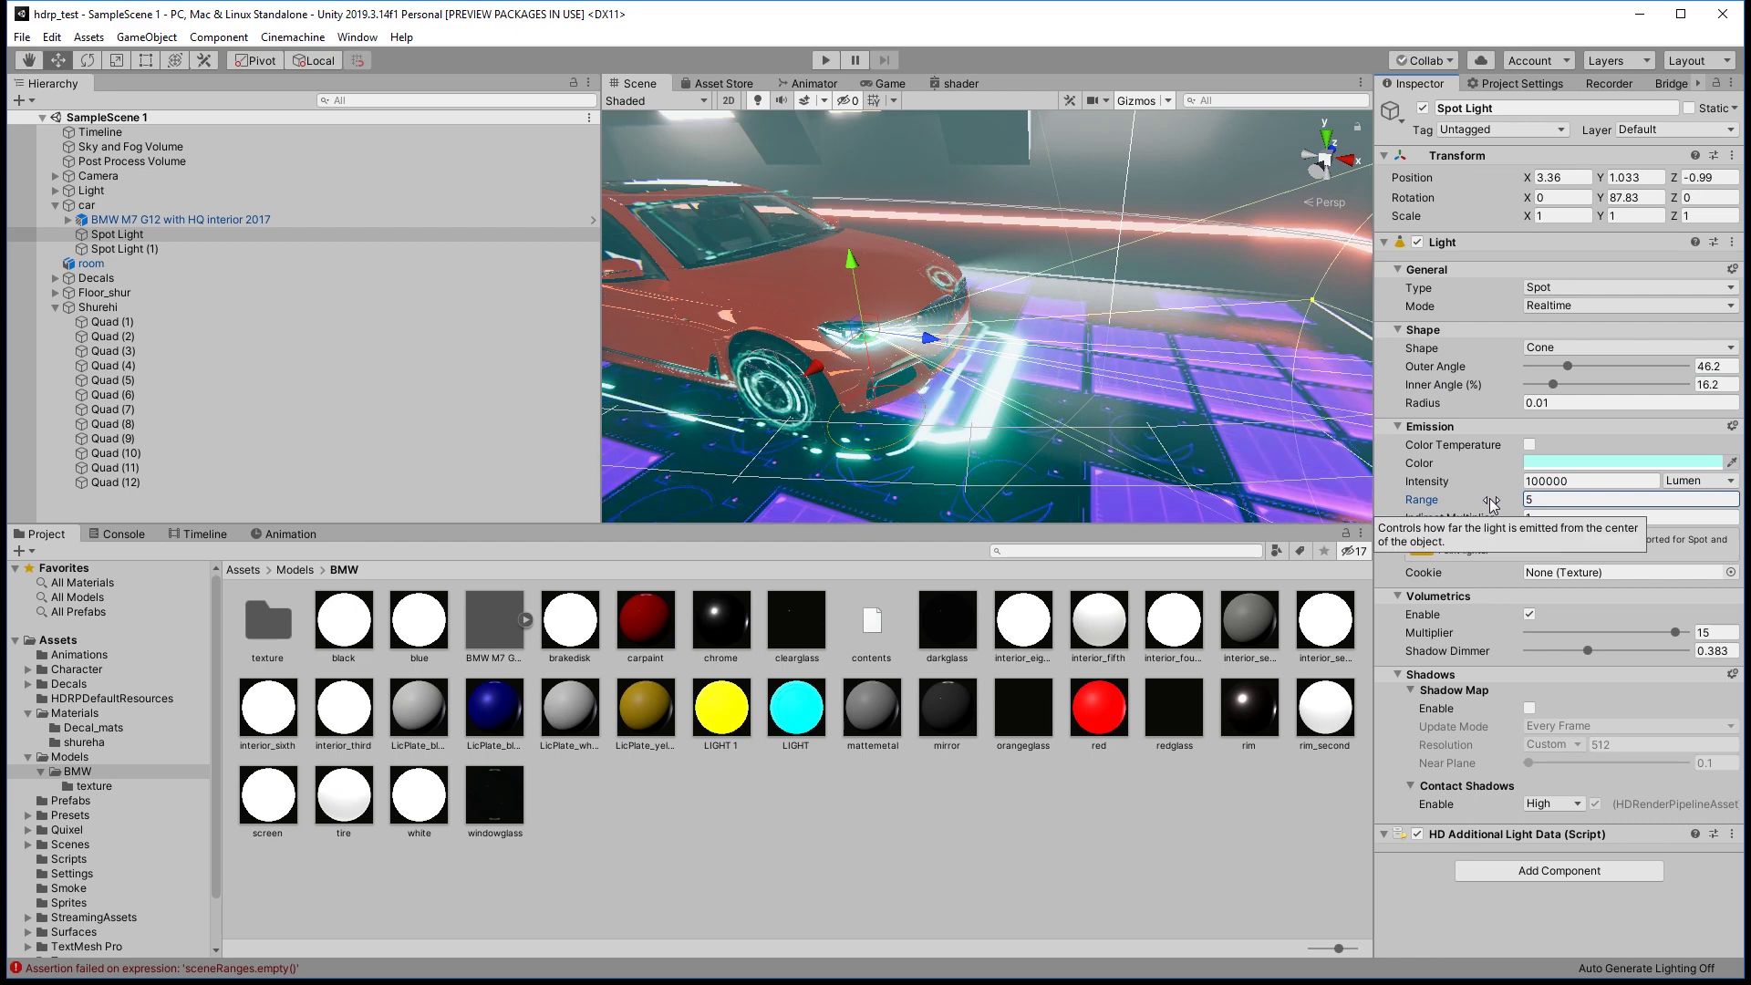
key("ctrl+z")
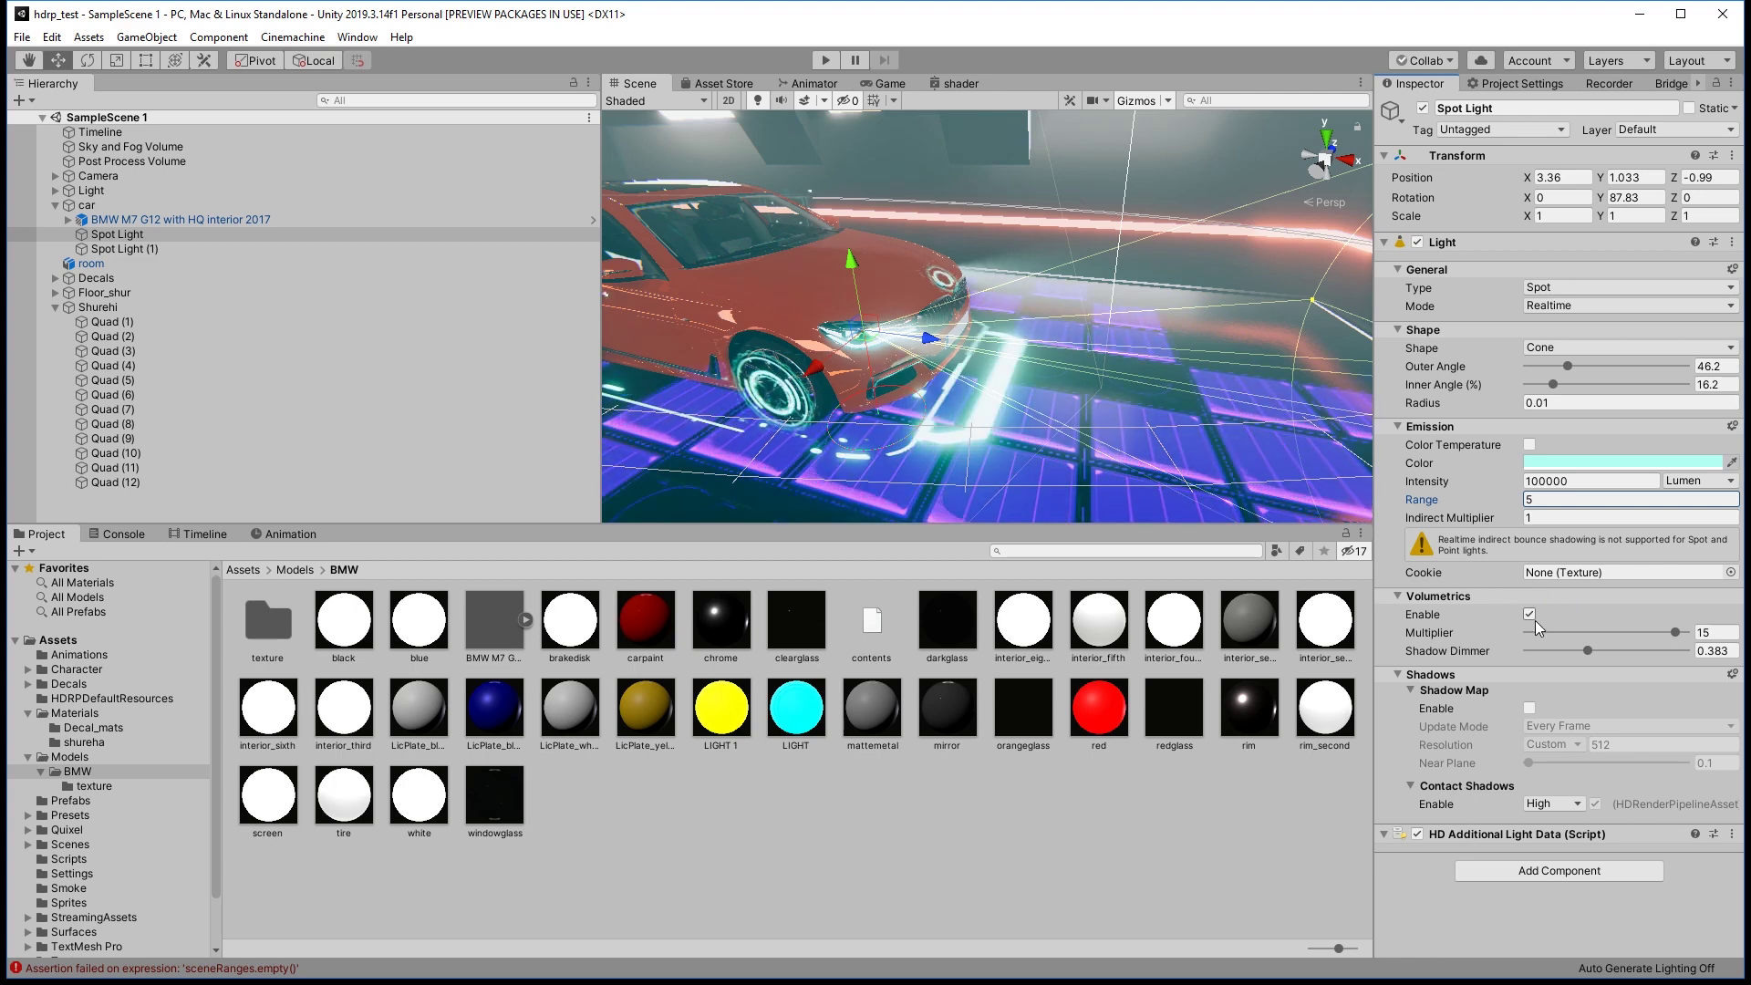
Lower the headlight's volumetric Multiplier and raise its volumetric Shadow Dimmer.
left_click(1530, 615)
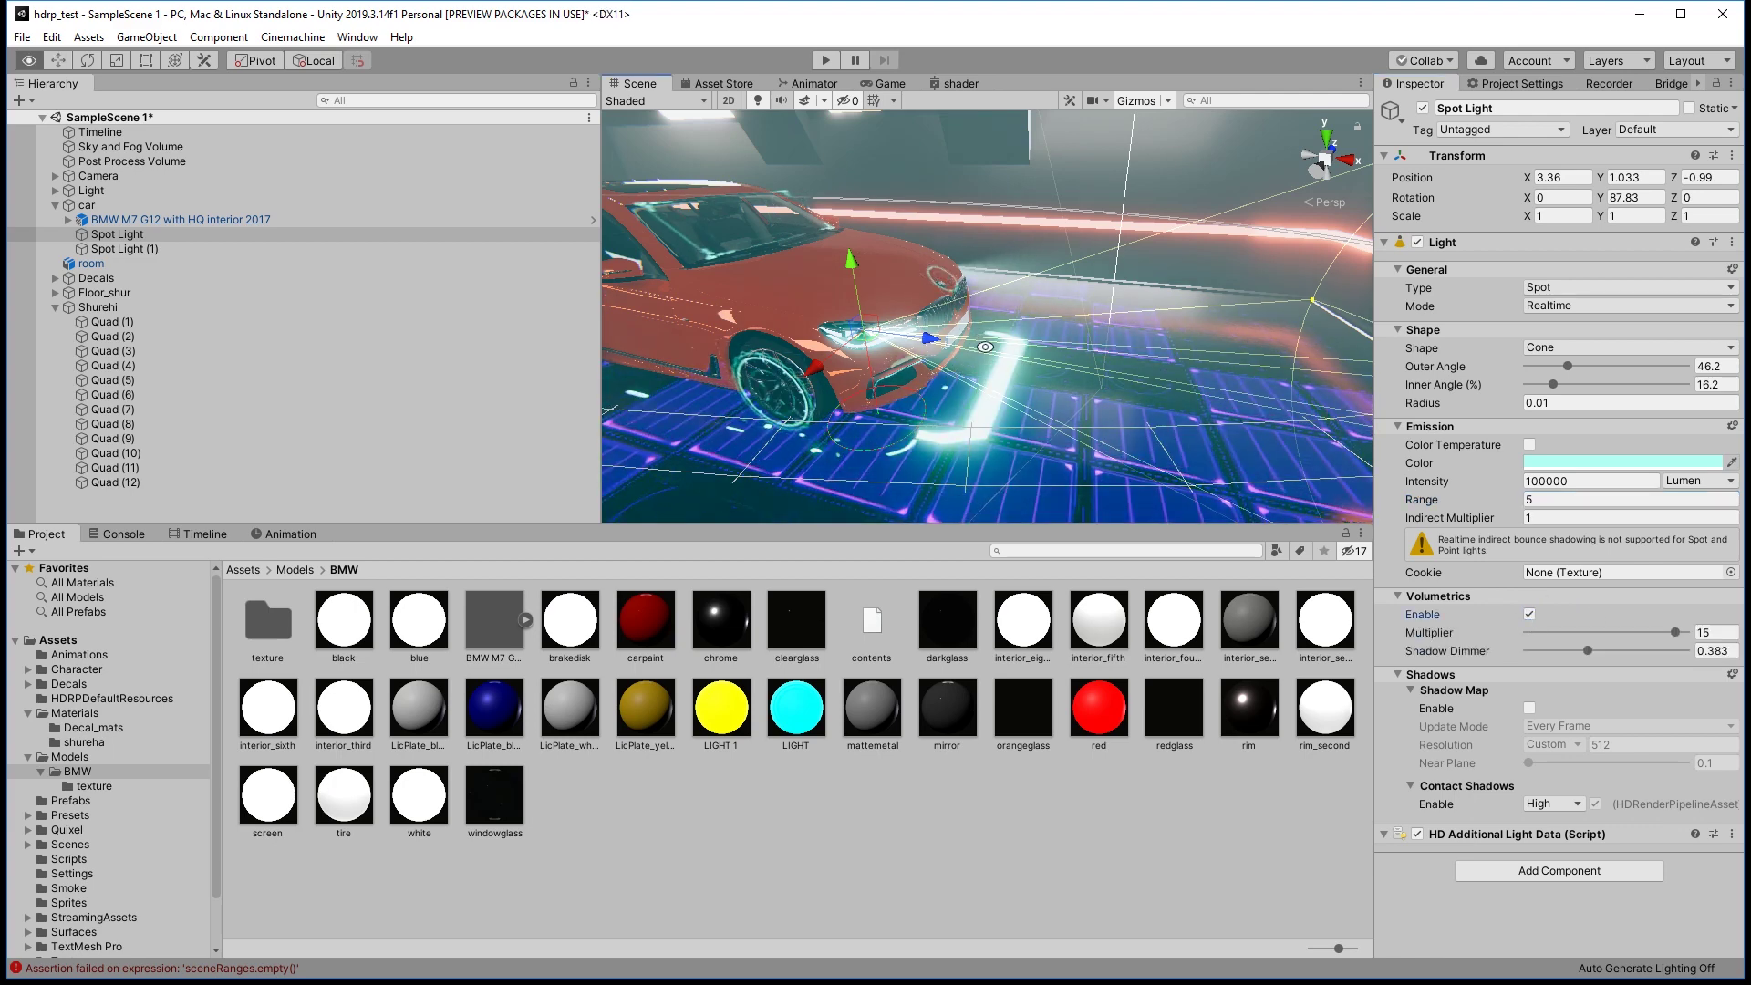
mouse_move(912, 292)
left_mouse_down("alt")
mouse_move(811, 286)
mouse_move(1233, 503)
left_mouse_up("alt")
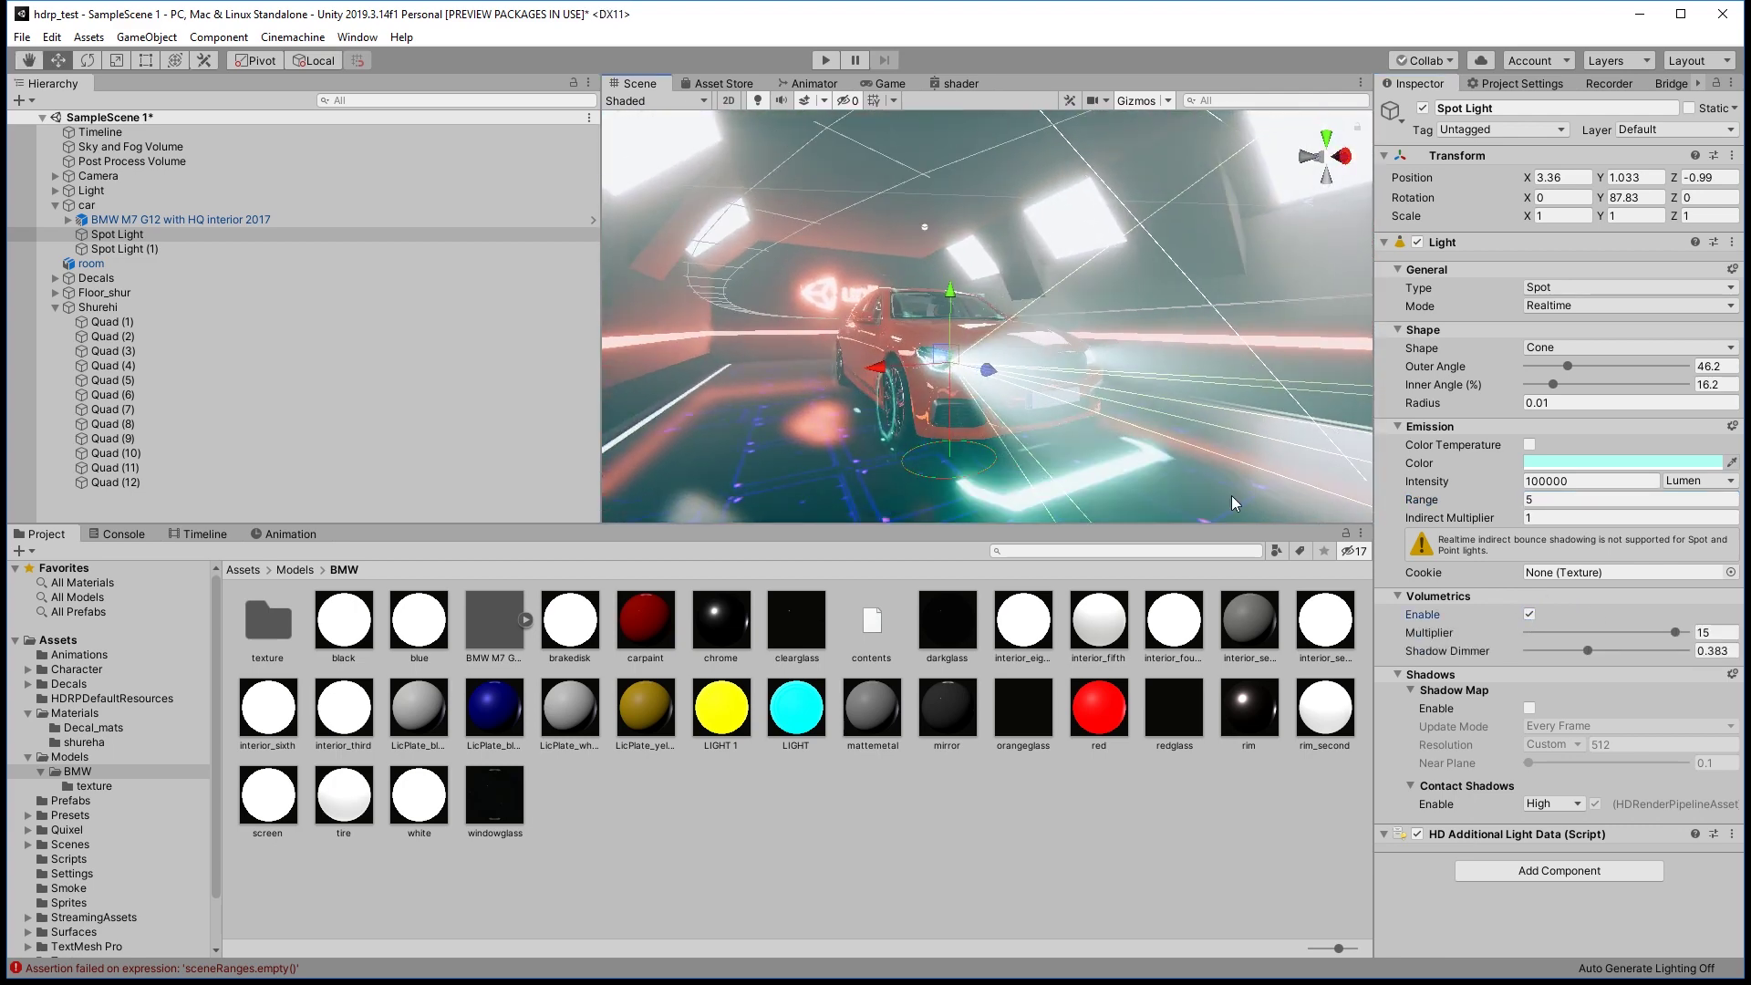
left_click_drag(1676, 631, 1662, 643)
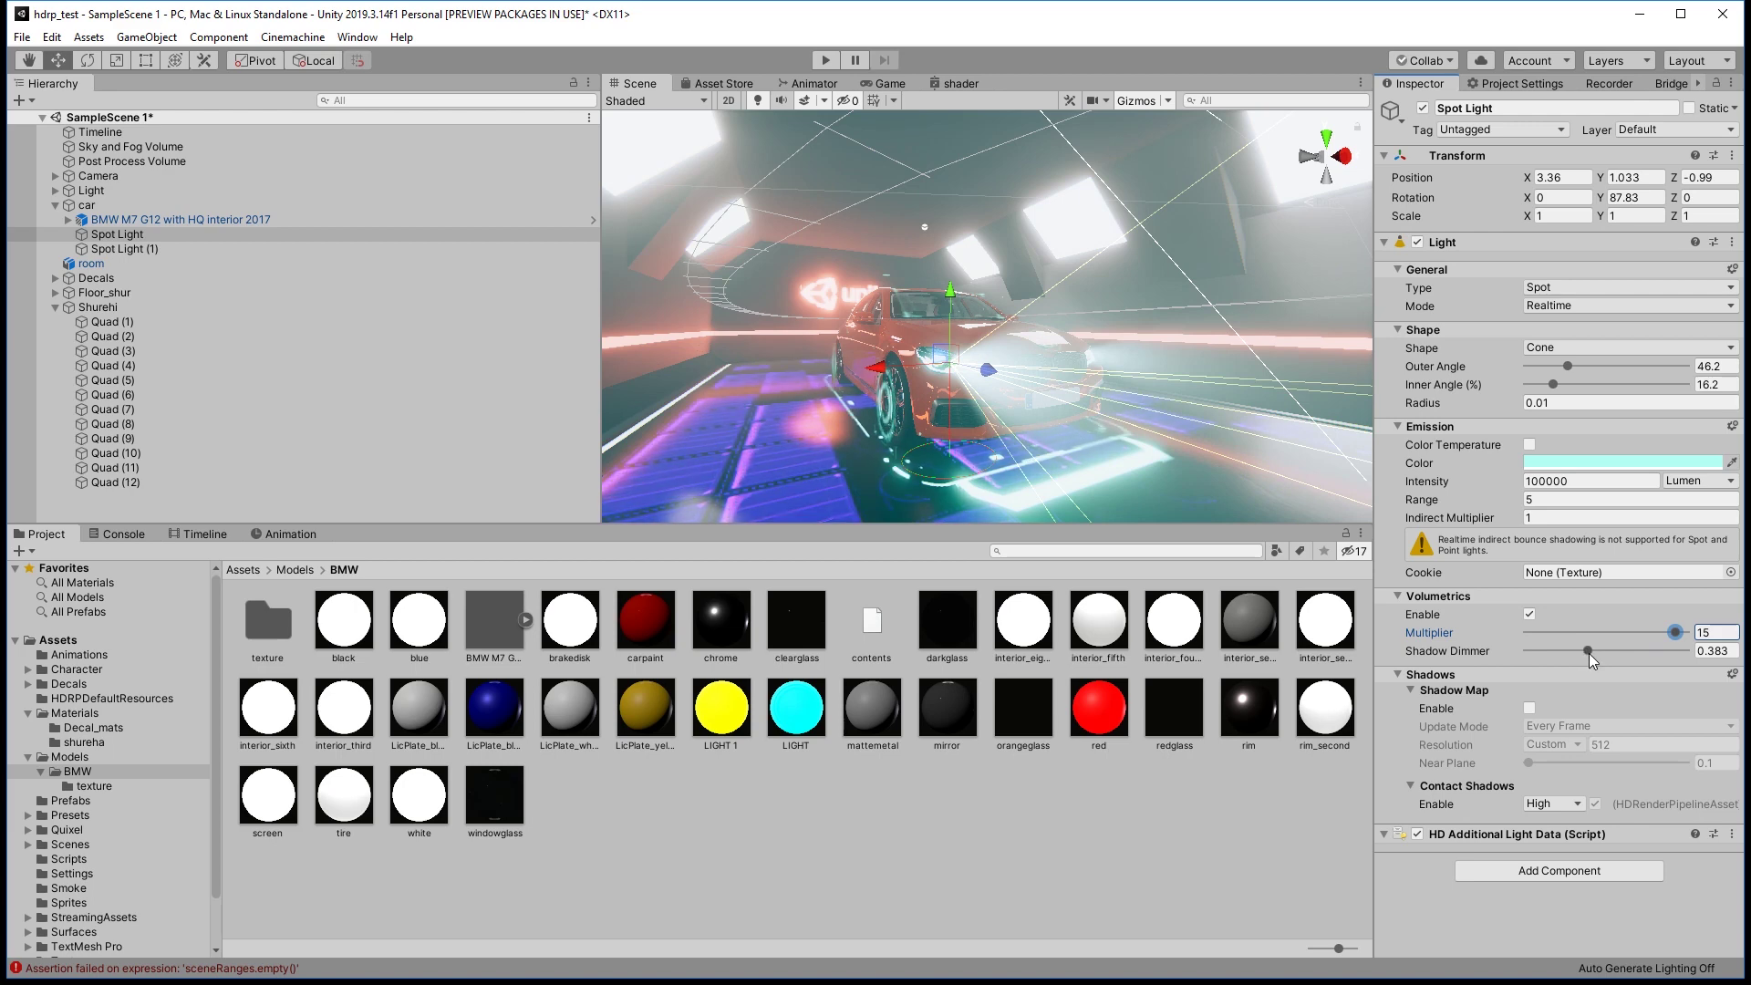
mouse_move(1589, 653)
left_mouse_down()
mouse_move(1630, 658)
mouse_move(1580, 645)
left_mouse_up()
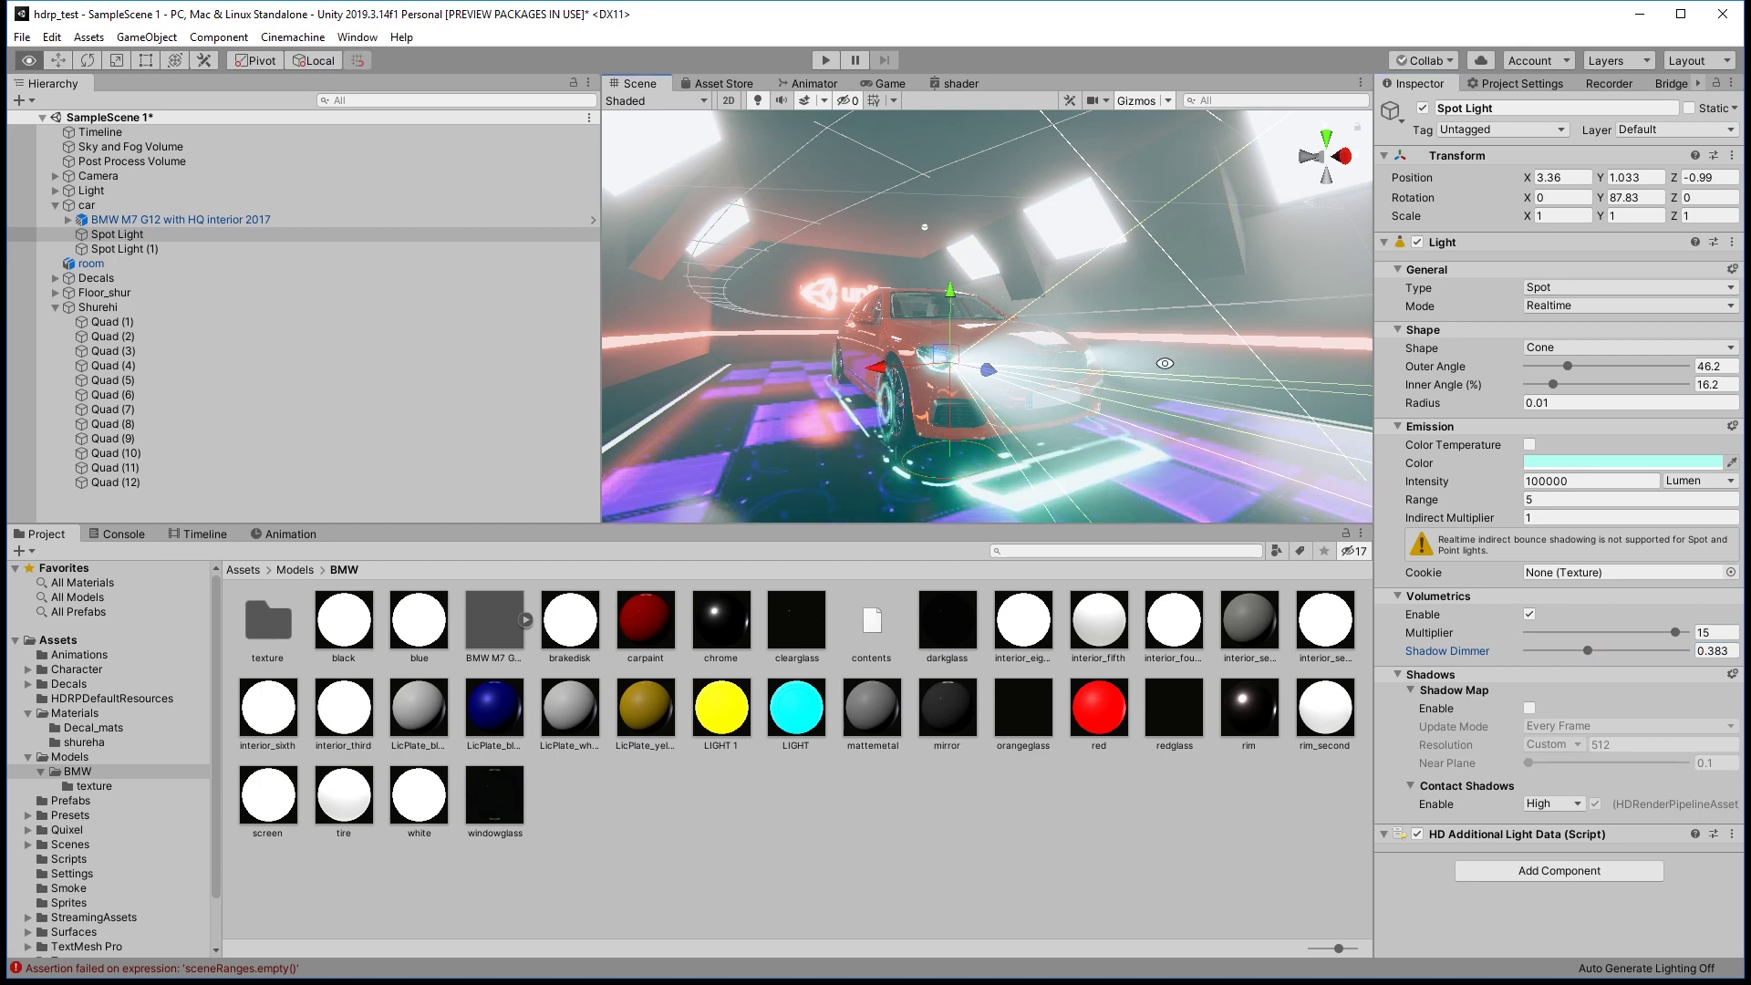
Orbit around the car's front and select the floor tile Quad (1) with its shureha 1 material.
mouse_move(1215, 368)
left_mouse_down("alt")
mouse_move(969, 320)
mouse_move(1480, 727)
mouse_move(1485, 711)
left_mouse_up("alt")
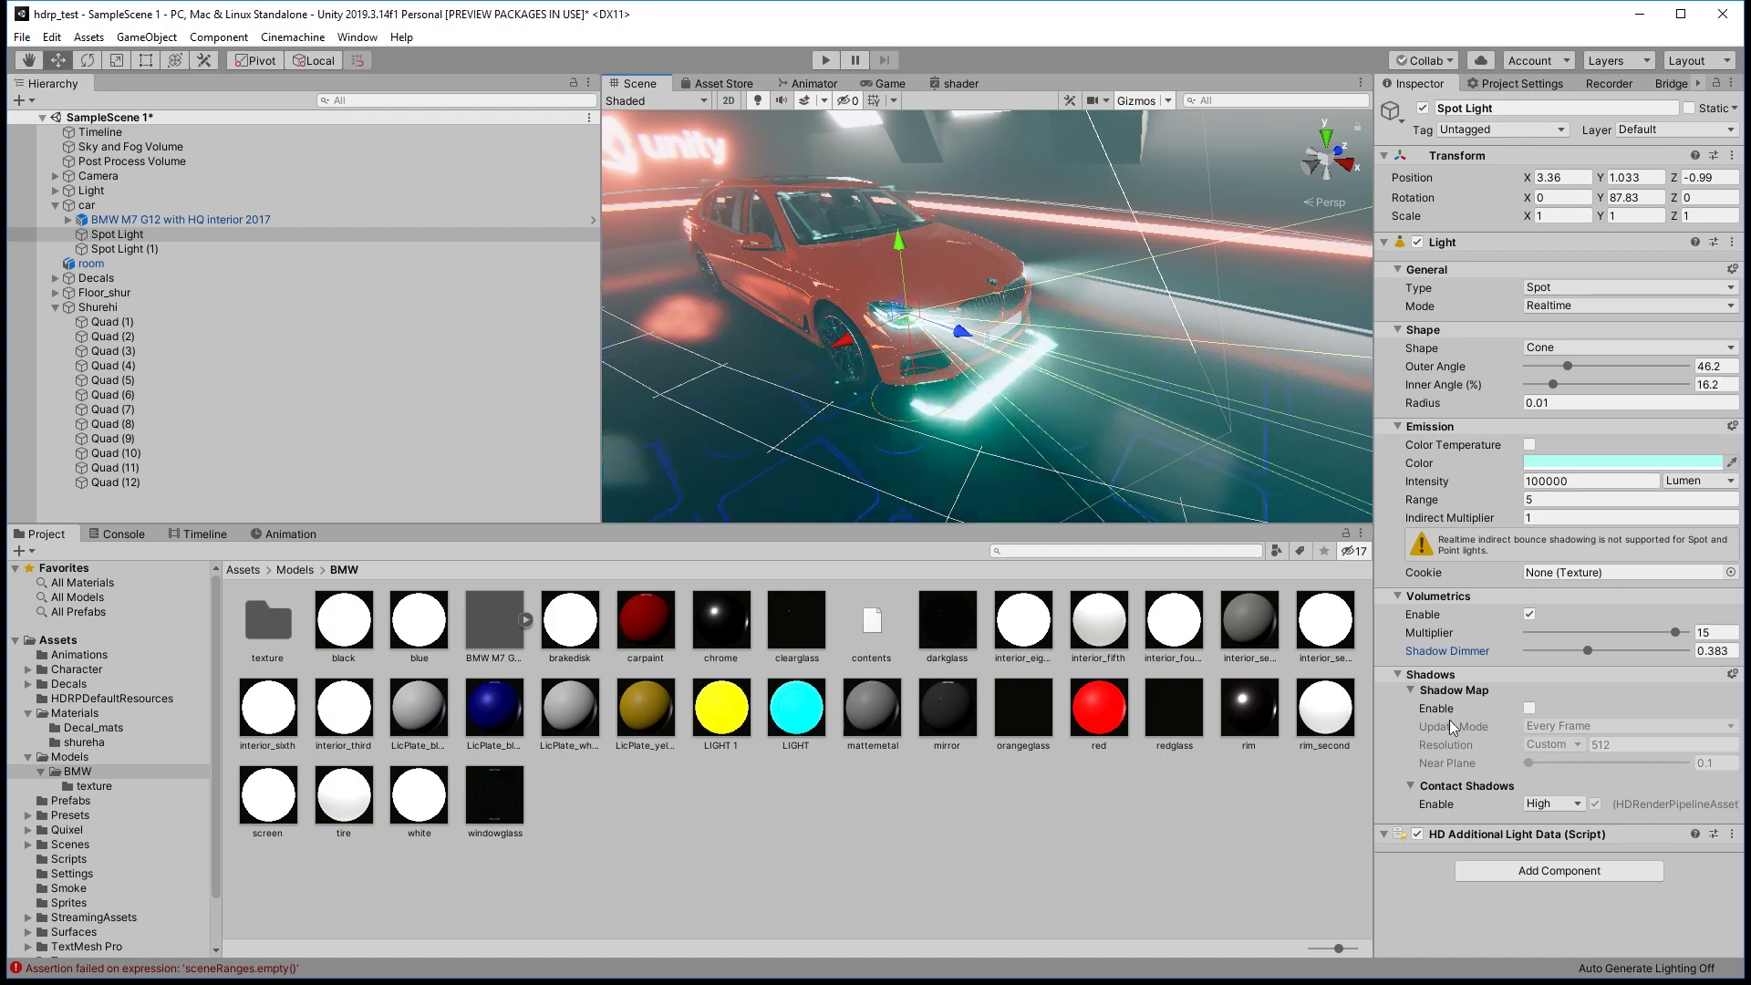
mouse_move(1485, 710)
left_mouse_down("alt")
mouse_move(1378, 331)
mouse_move(1629, 711)
left_mouse_up("alt")
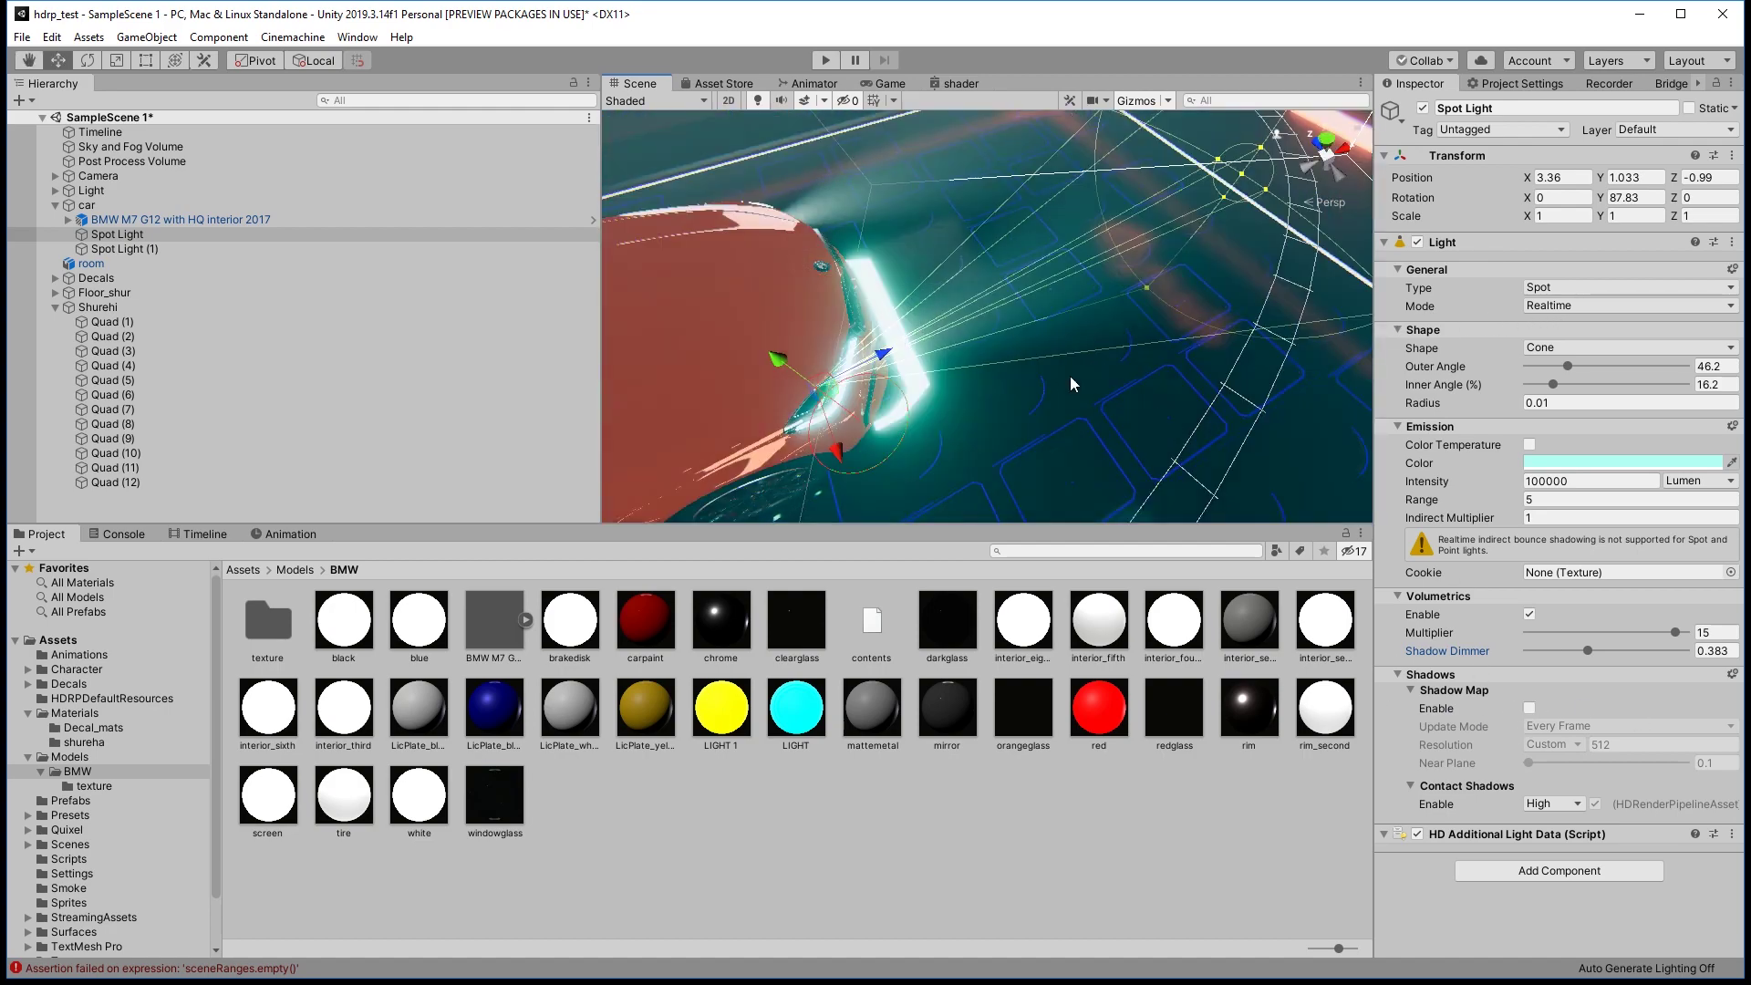
left_click(1022, 359)
left_click_drag(1022, 358, 858, 276, "alt")
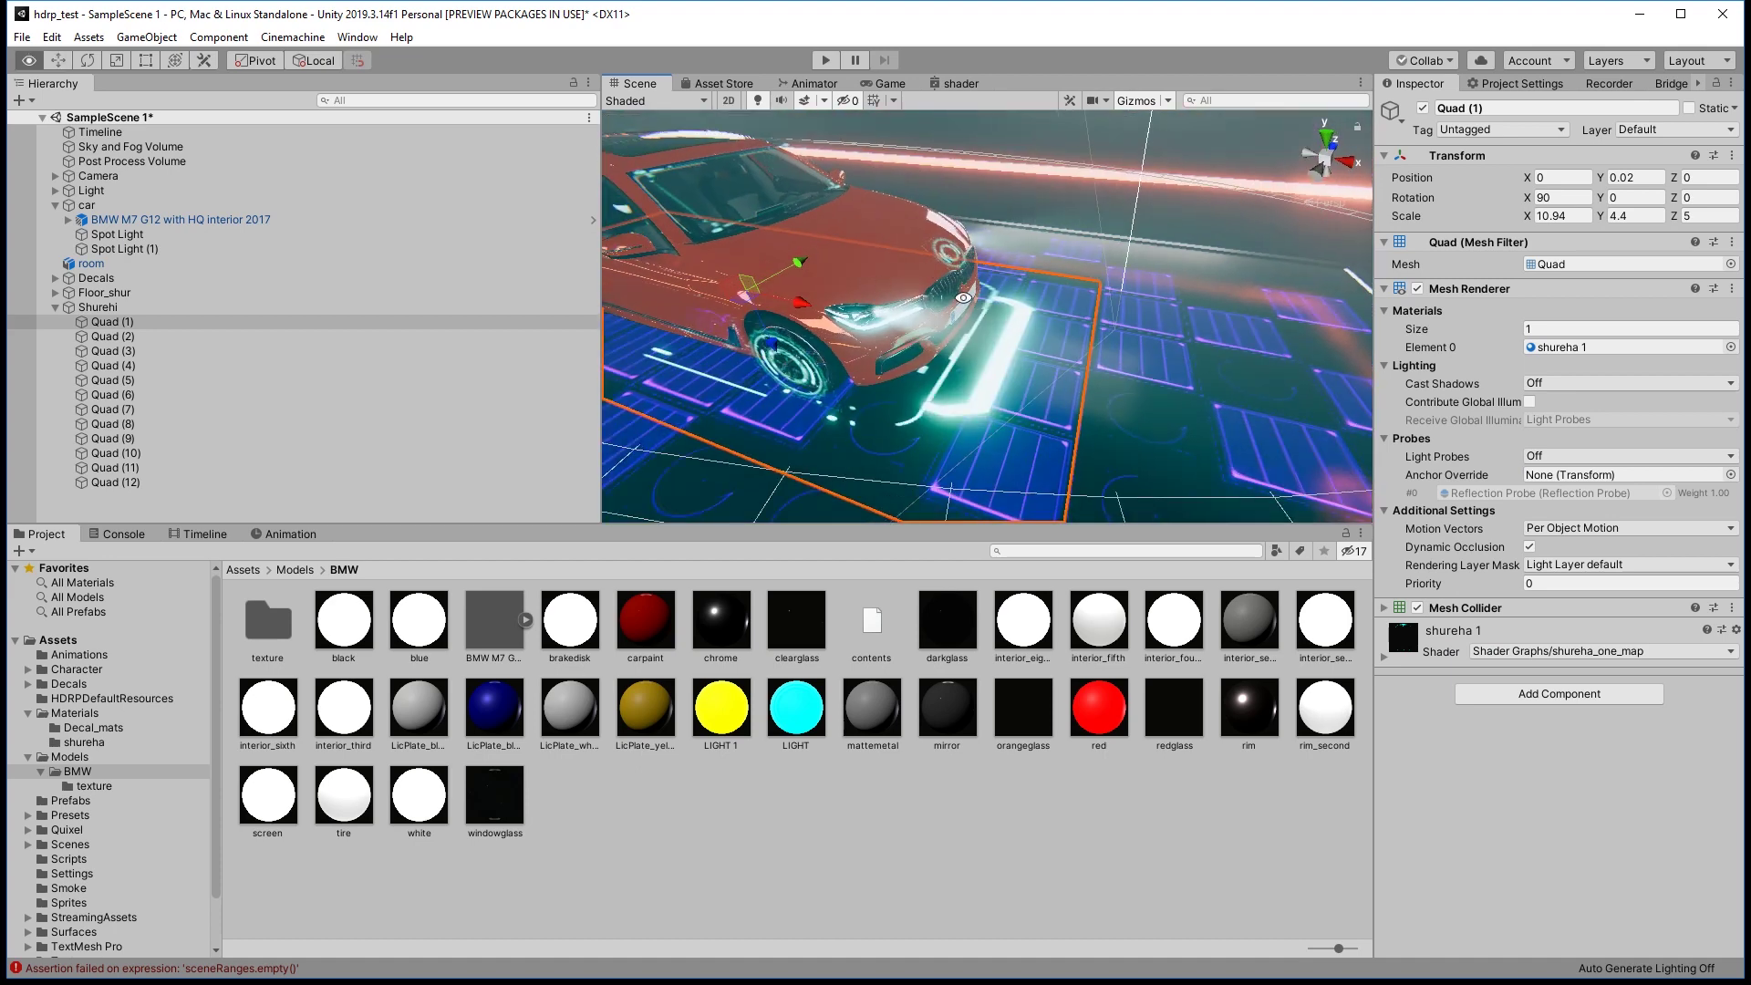
Frame the room, review its 'light' material's 5000-nit emission, then reselect the room object.
double_click(561, 259)
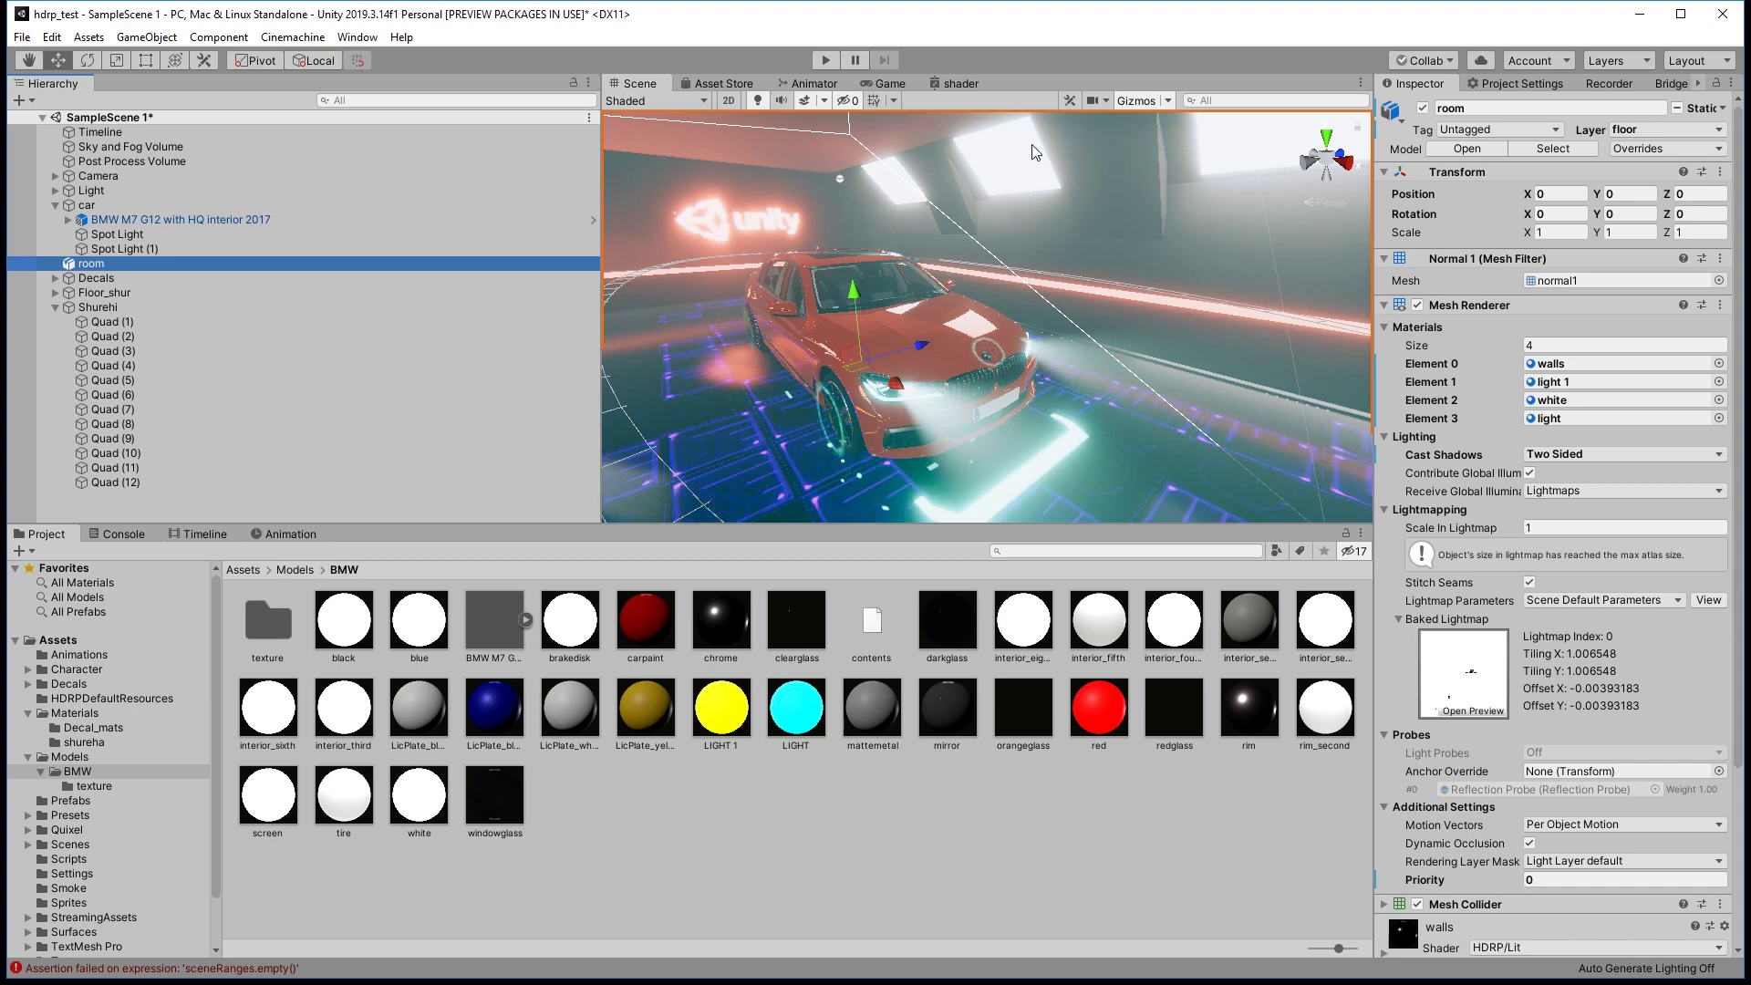
left_click(1555, 419)
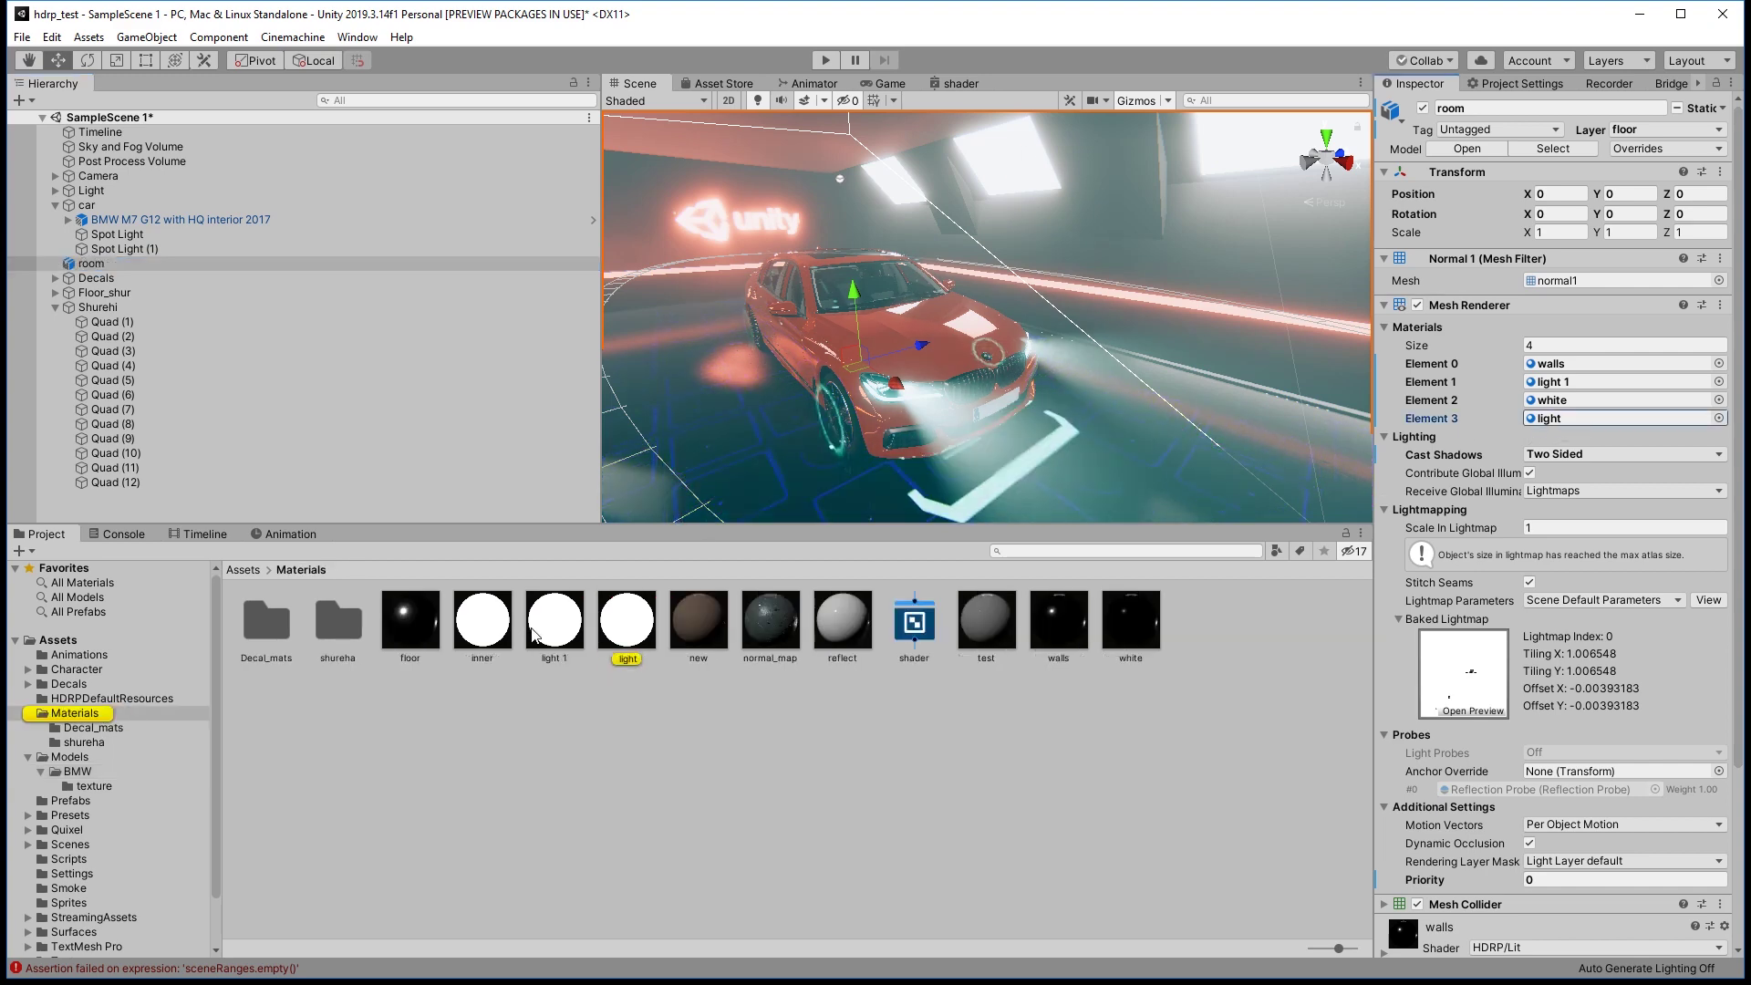
left_click(626, 620)
scroll(1513, 434, "down", 5)
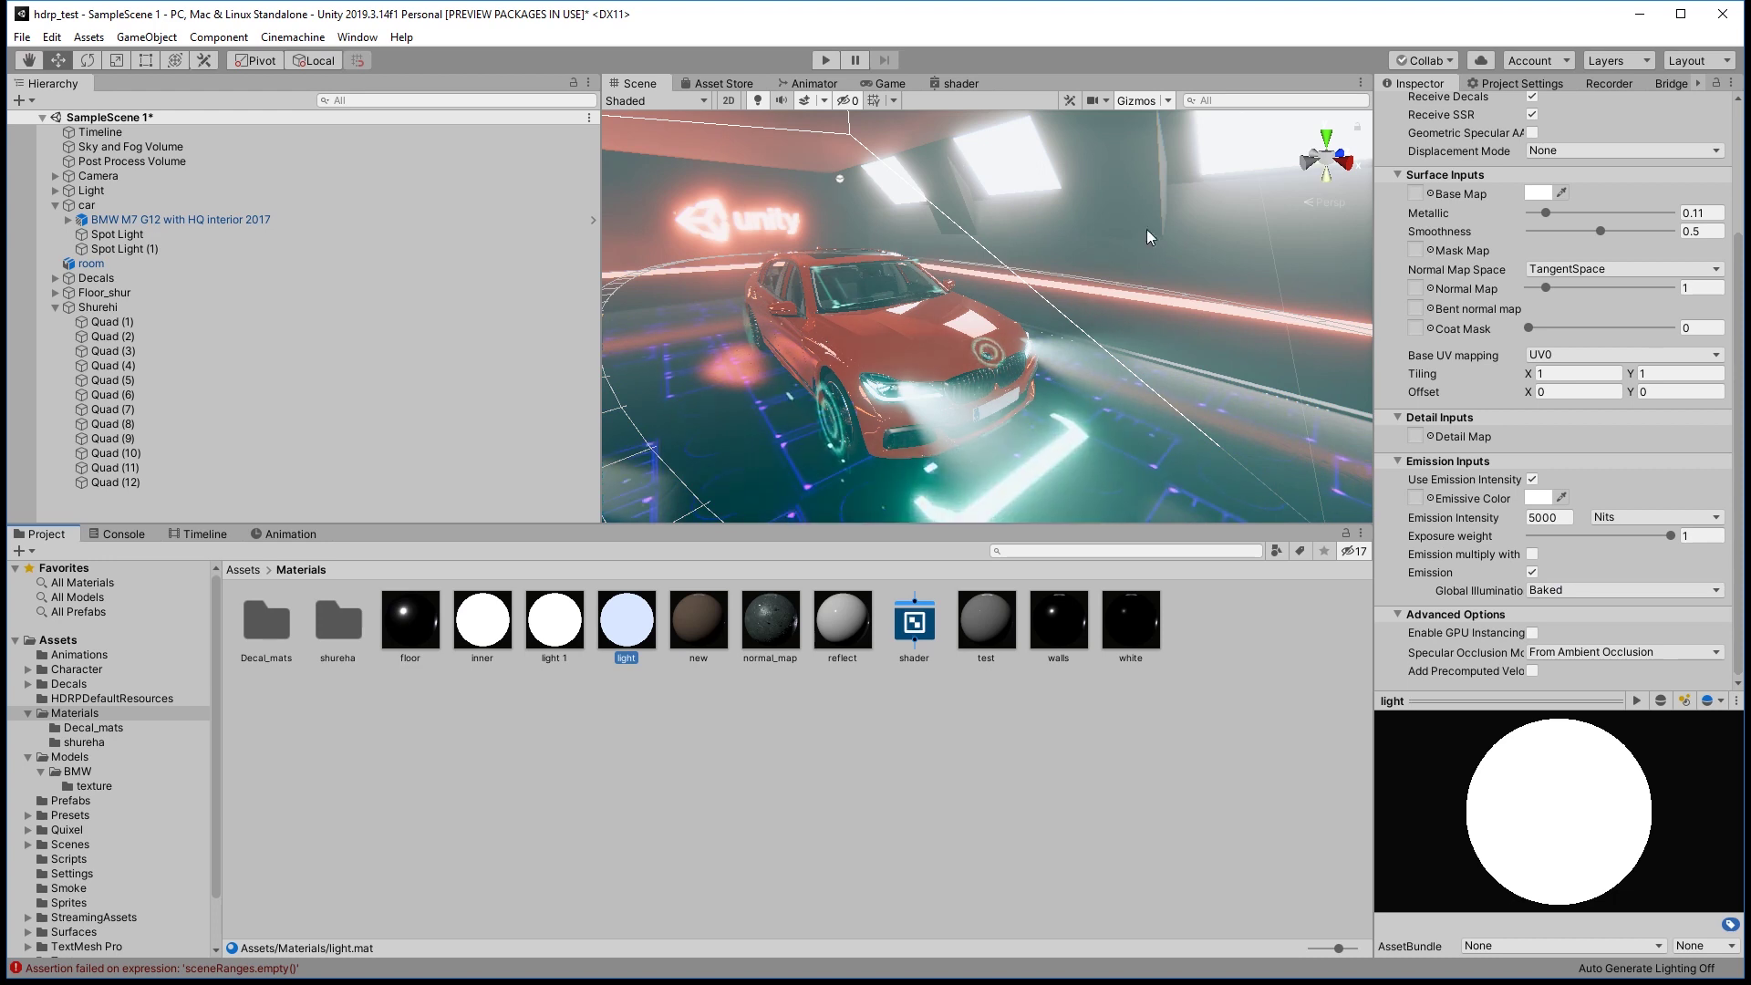
left_click(89, 264)
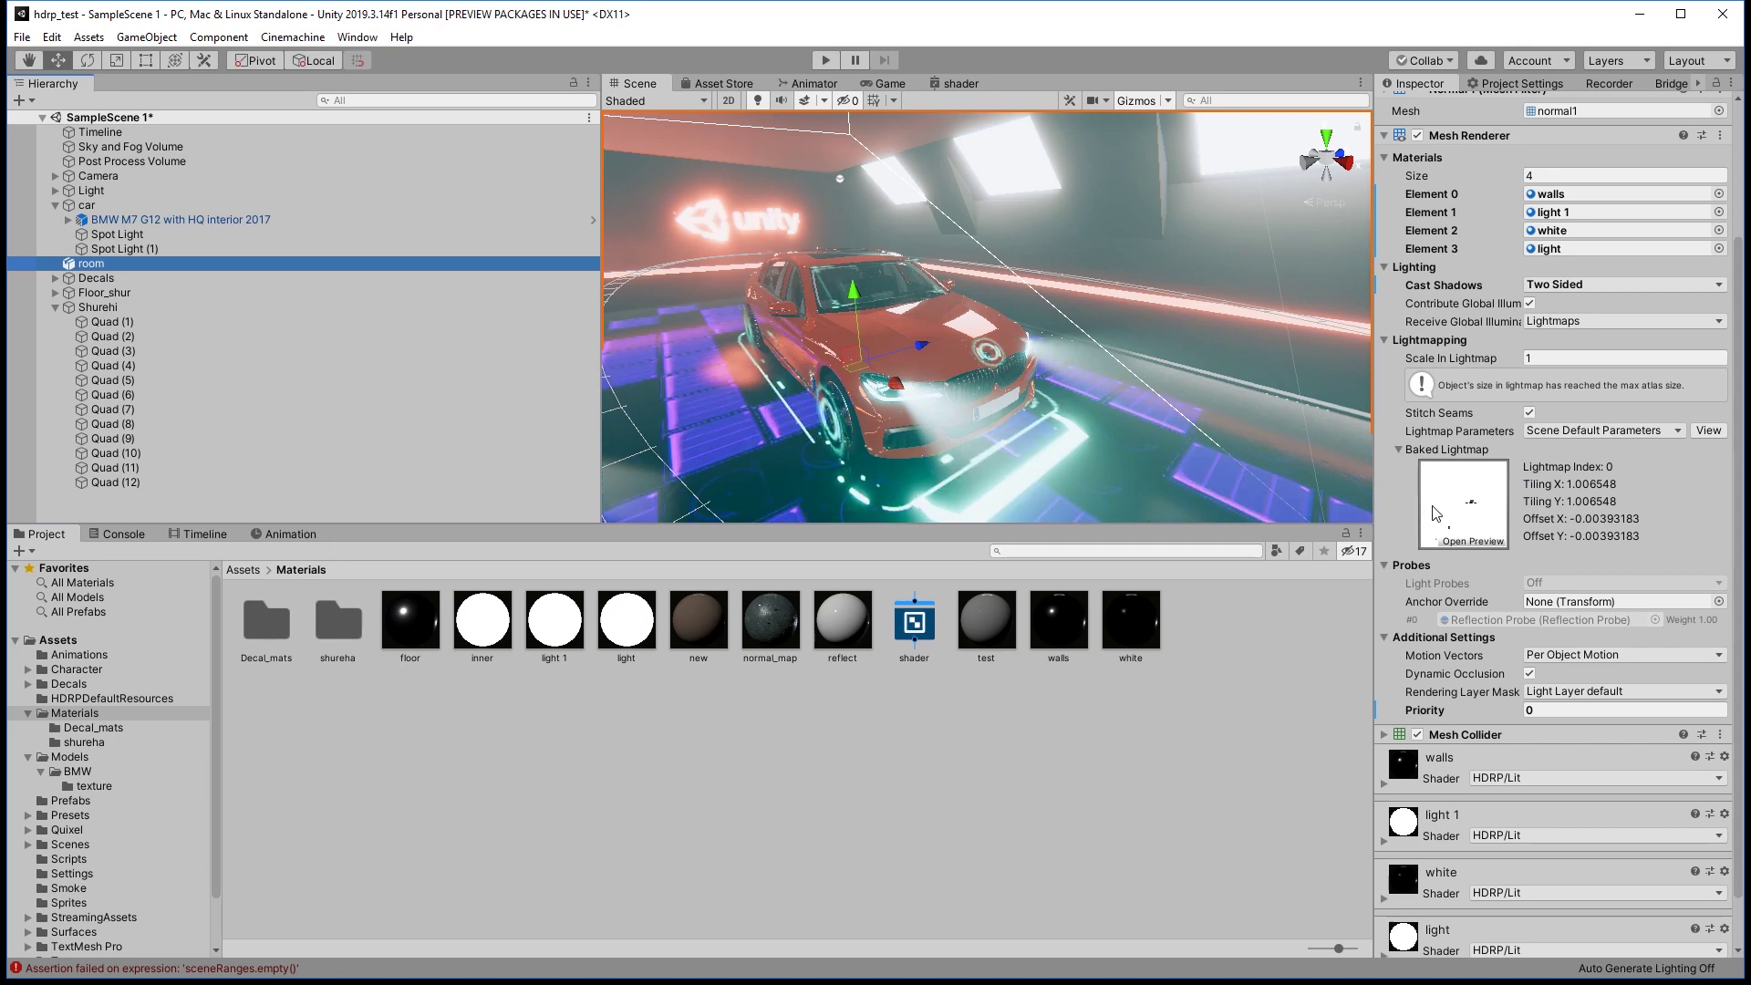
scroll(1482, 554, "up", 5)
mouse_move(912, 273)
left_mouse_down("alt")
mouse_move(804, 136)
mouse_move(1133, 160)
mouse_move(1100, 169)
left_mouse_up("alt")
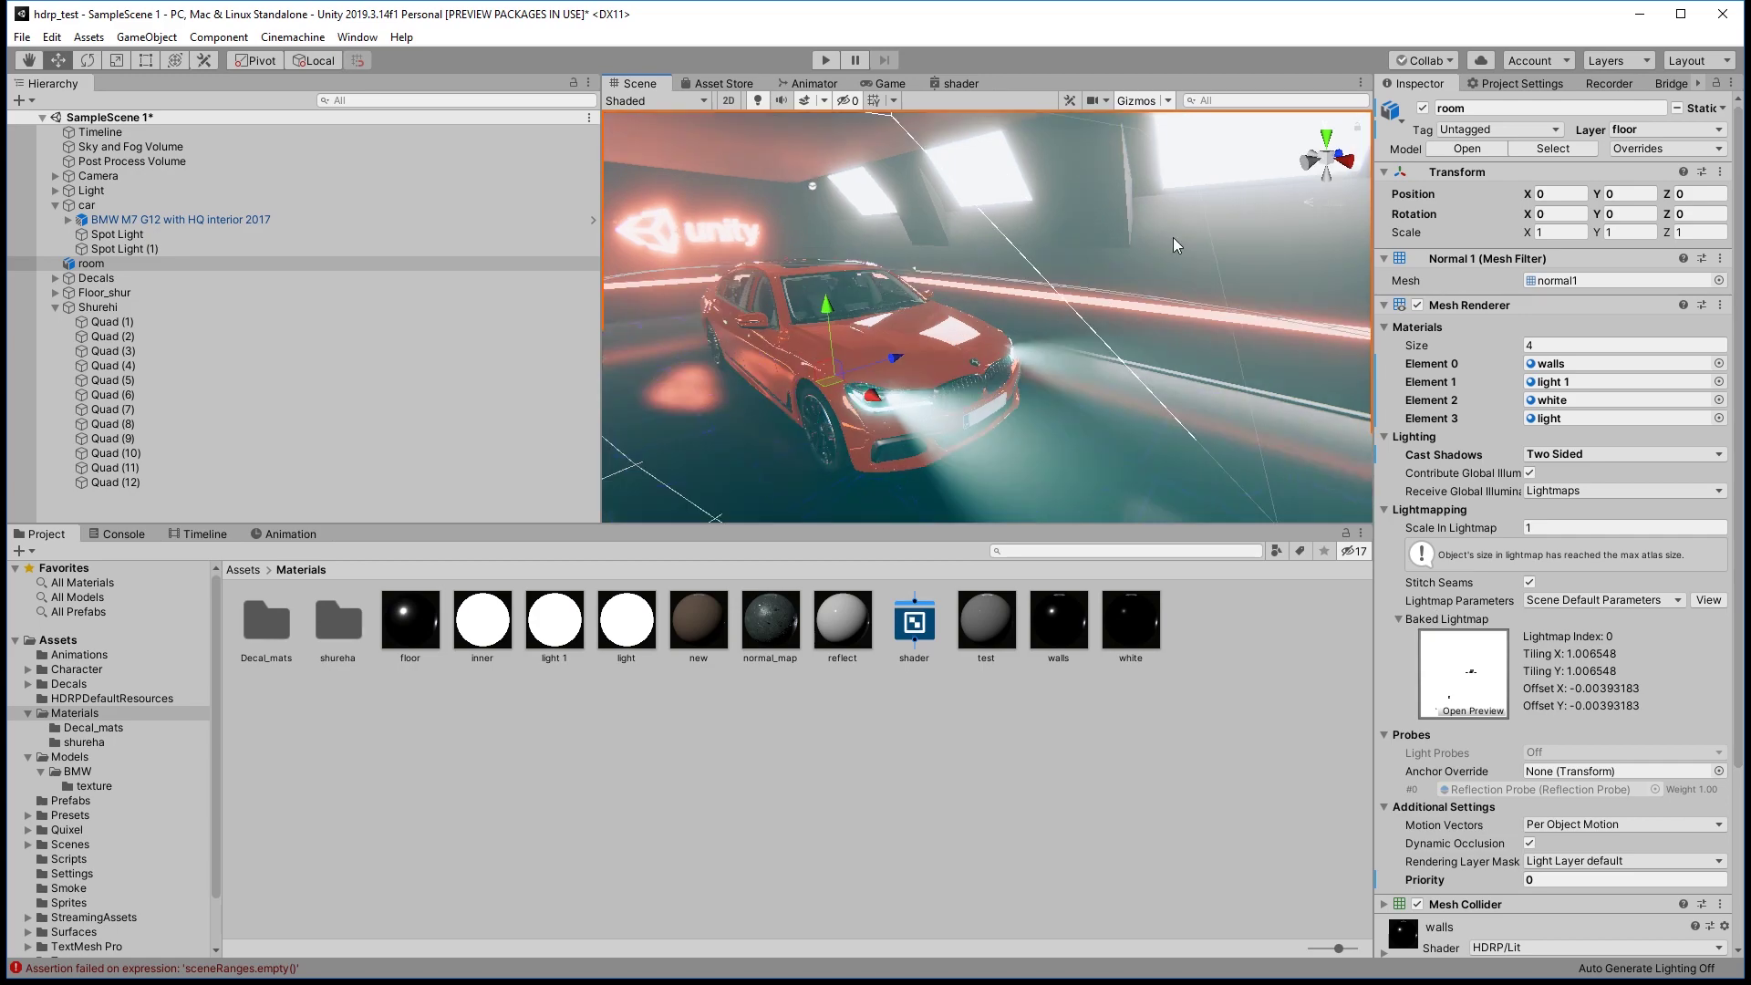
Zoom out to view the showroom from outside and select the Sky and Fog Volume with VP_hdri_skydome_19 sky.
left_click_drag(1209, 314, 1470, 677, "alt")
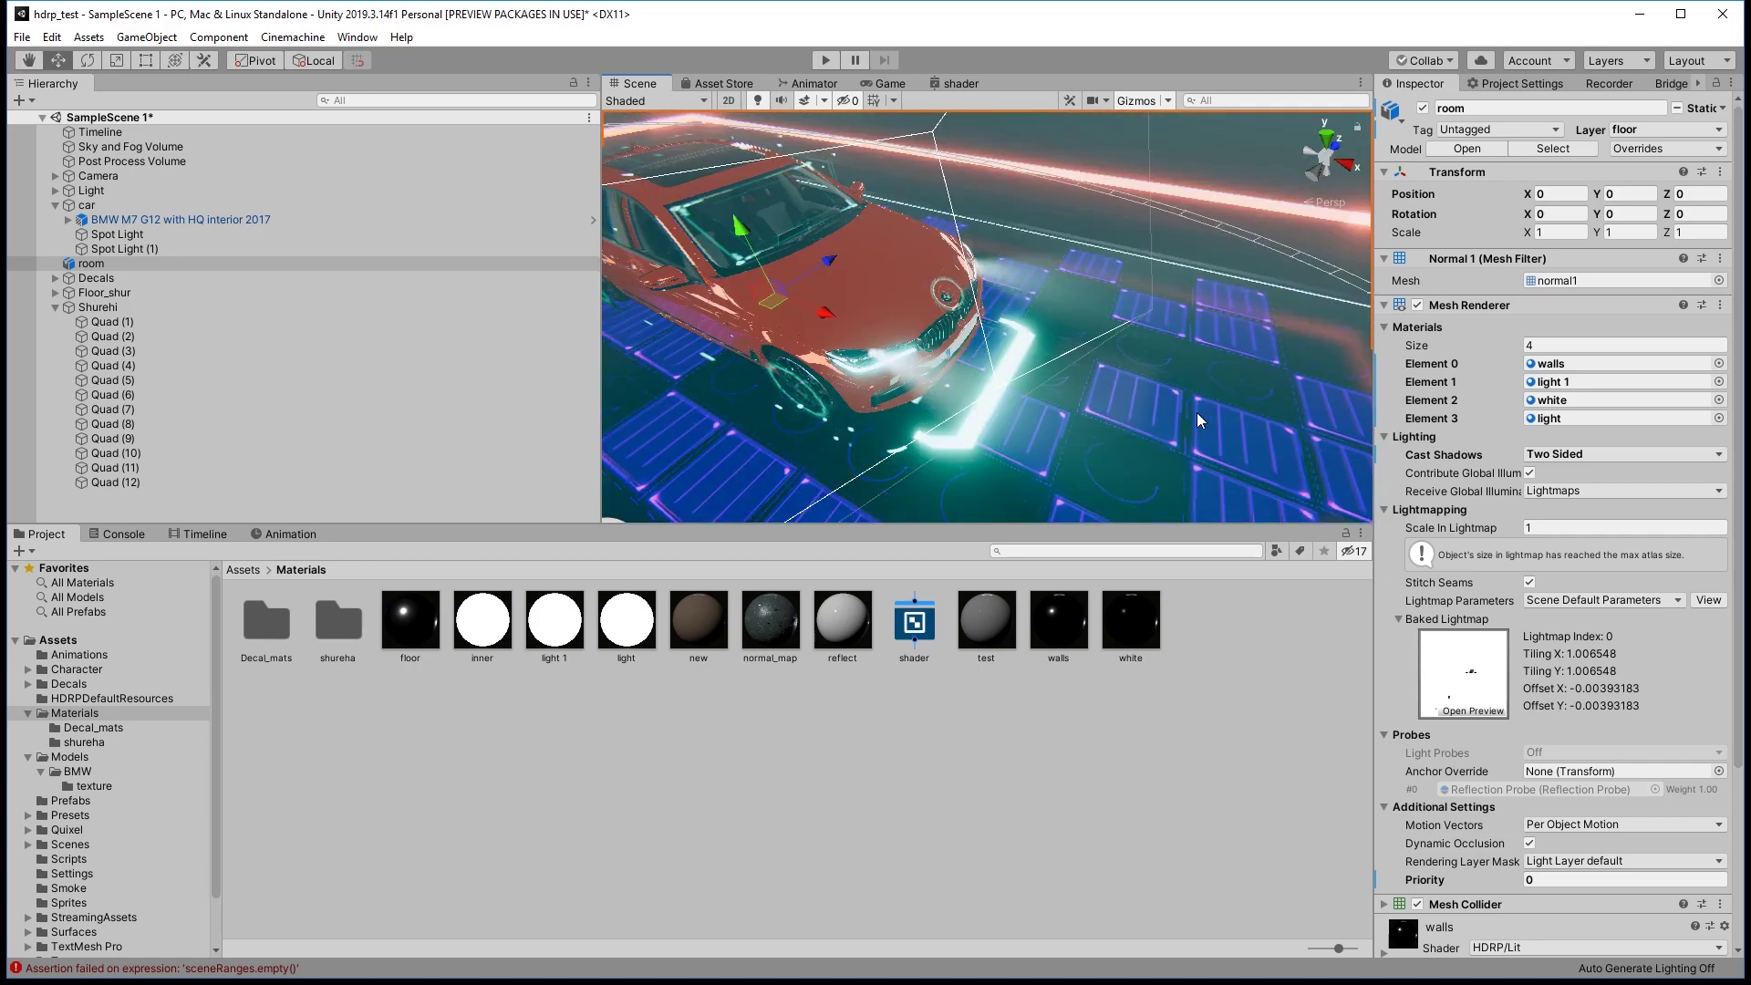
key("f")
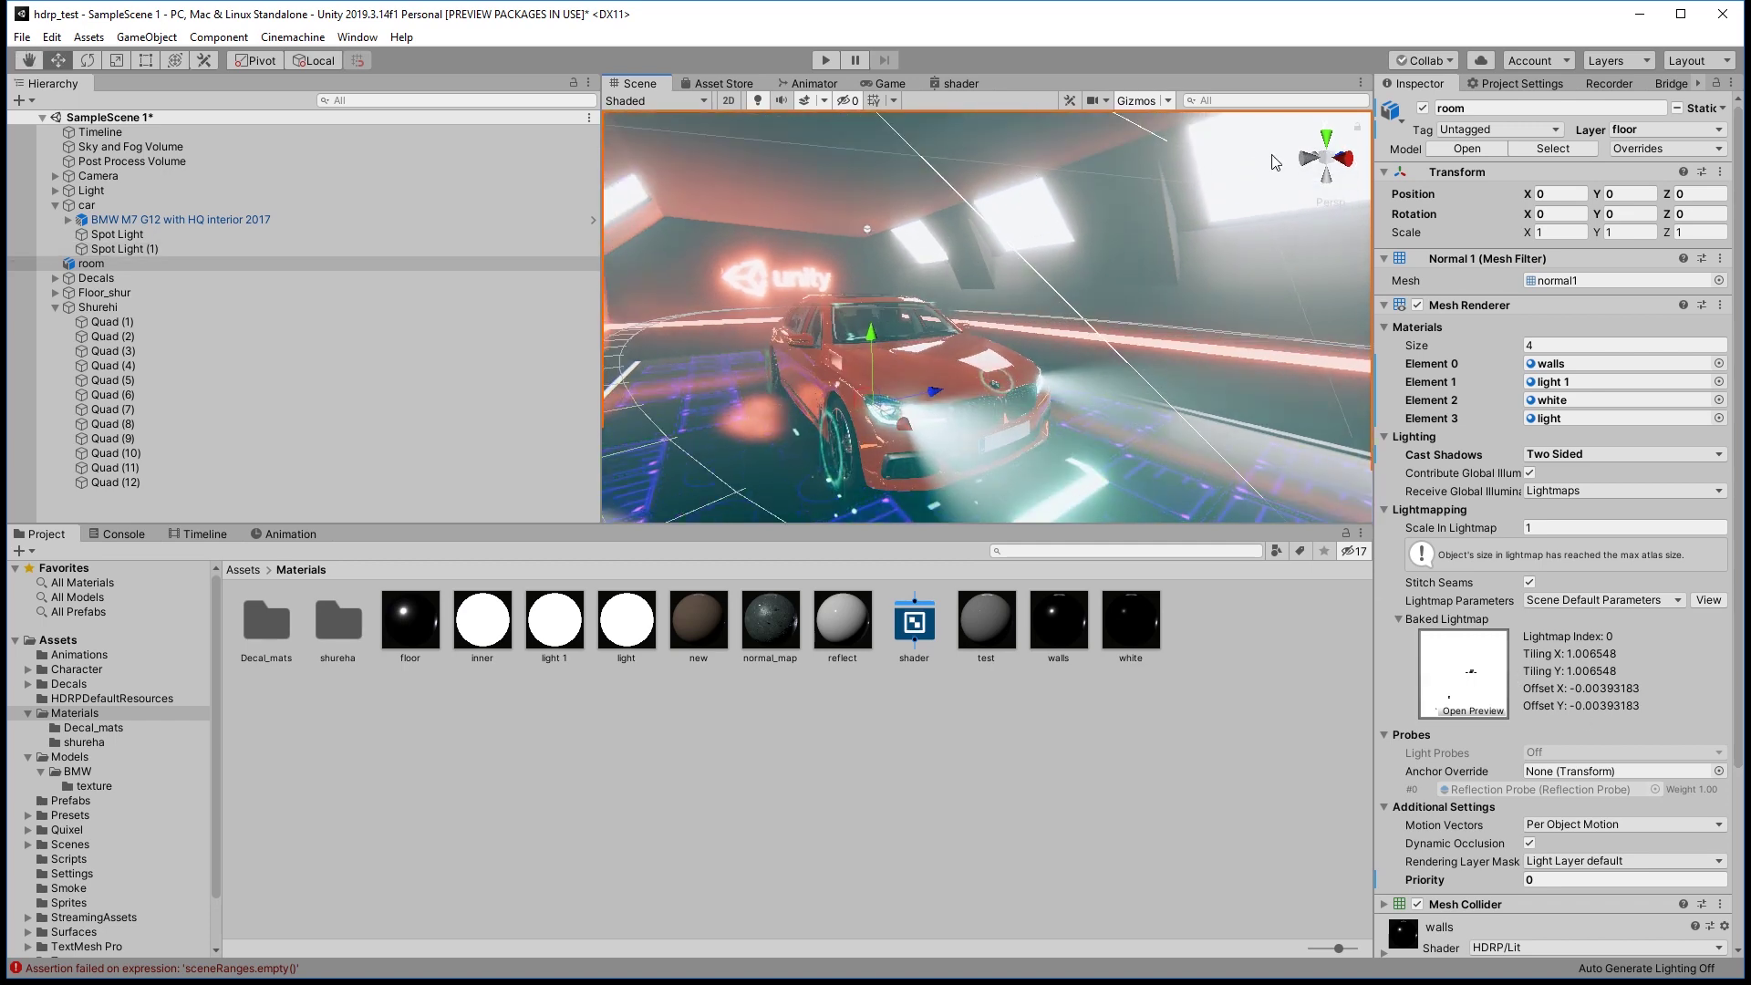
mouse_move(1003, 356)
left_mouse_down("alt")
mouse_move(956, 351)
mouse_move(1072, 361)
left_mouse_up("alt")
scroll(1072, 392, "down", 4, "alt")
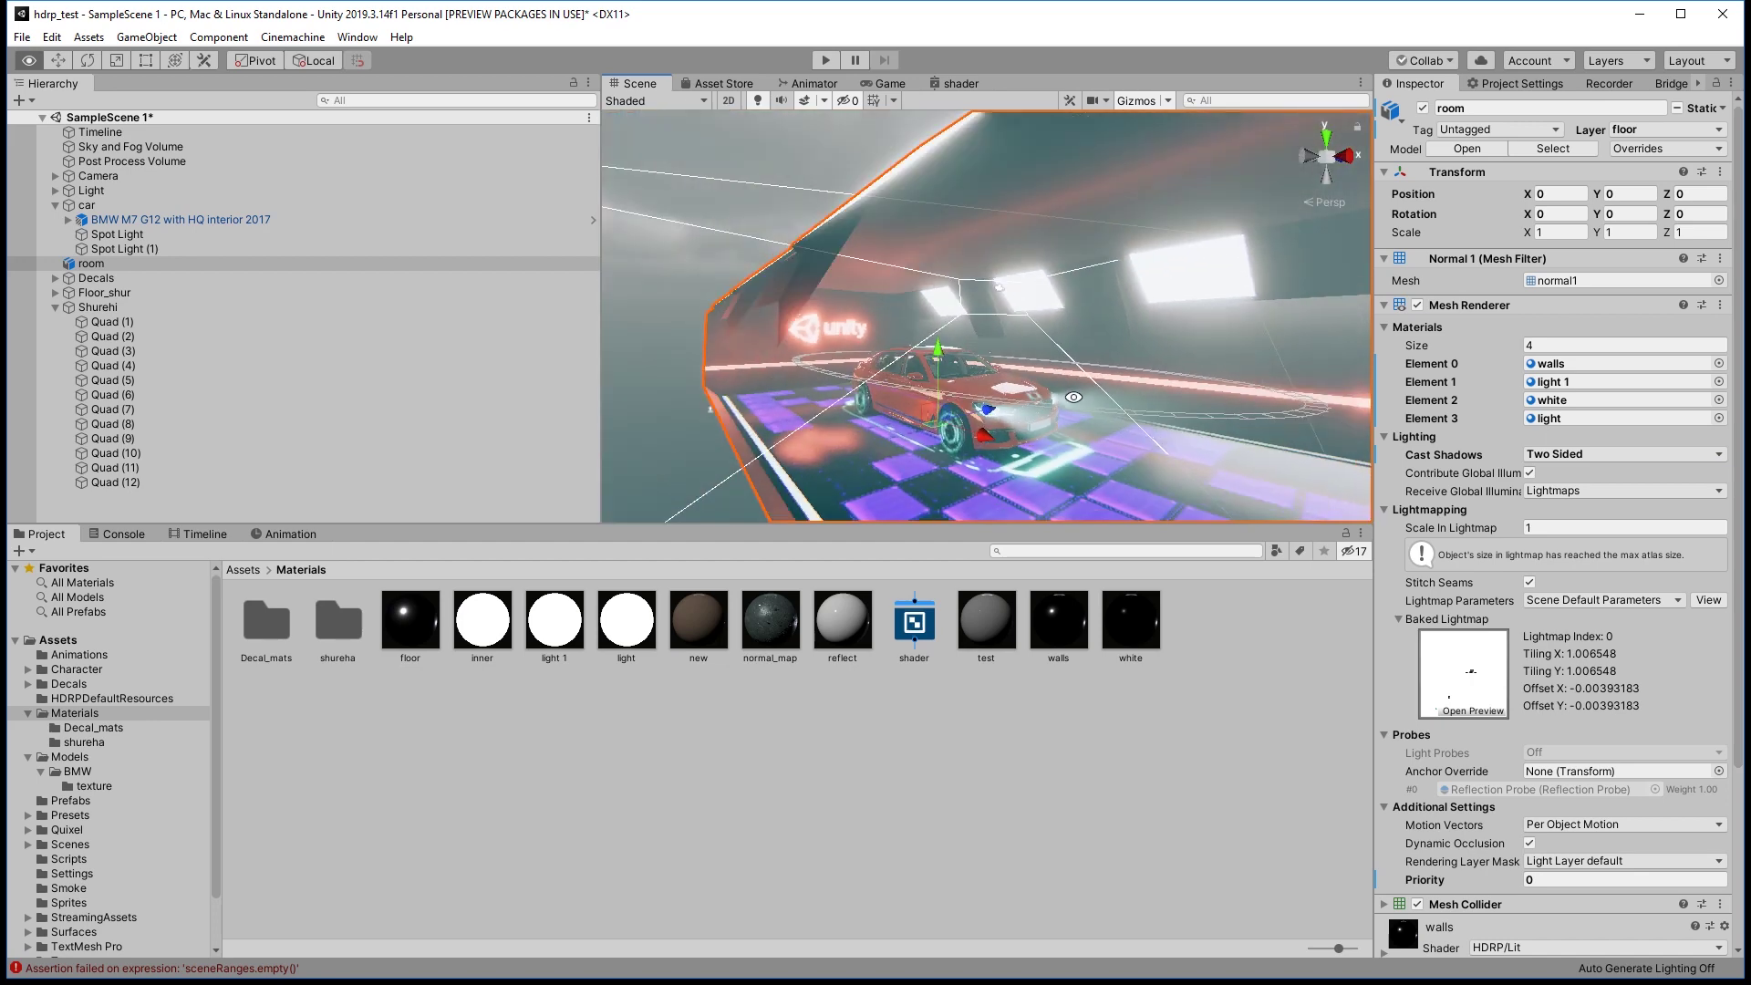
scroll(1062, 383, "down", 4, "alt")
scroll(1054, 376, "down", 3, "alt")
scroll(1049, 371, "down", 2, "alt")
mouse_move(1049, 372)
left_mouse_down("alt")
mouse_move(994, 436)
mouse_move(921, 393)
left_mouse_up("alt")
scroll(1021, 401, "up", 3)
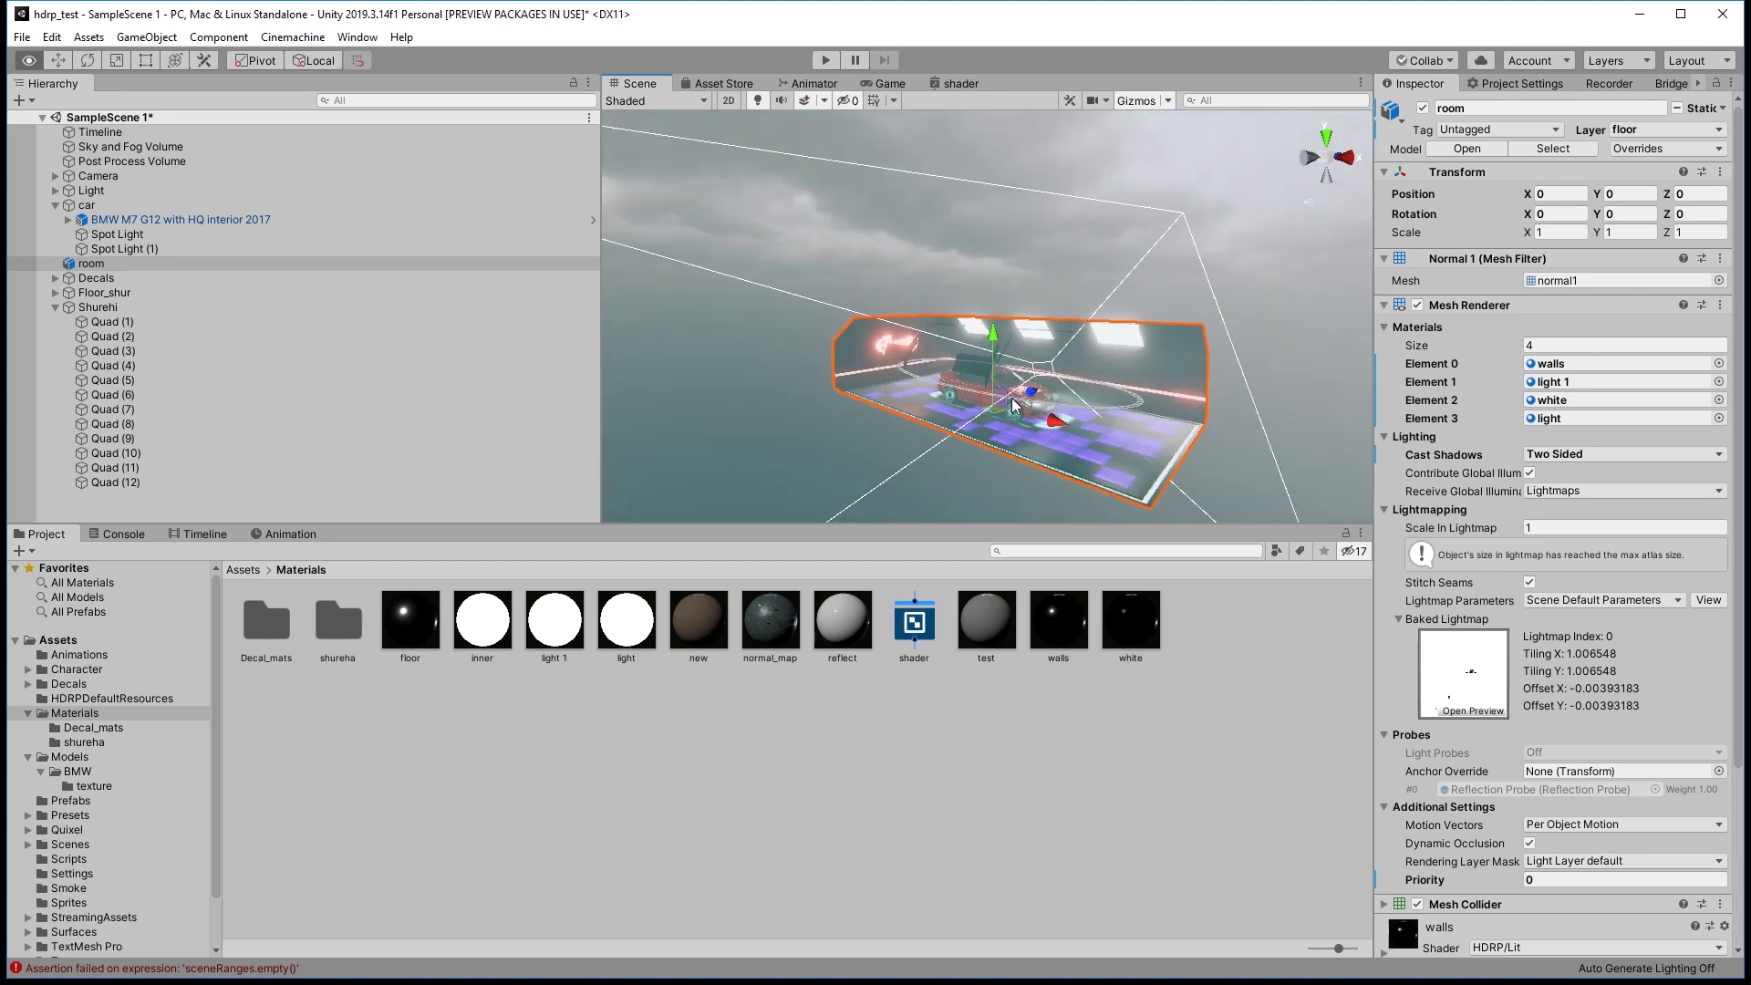
left_click(87, 152)
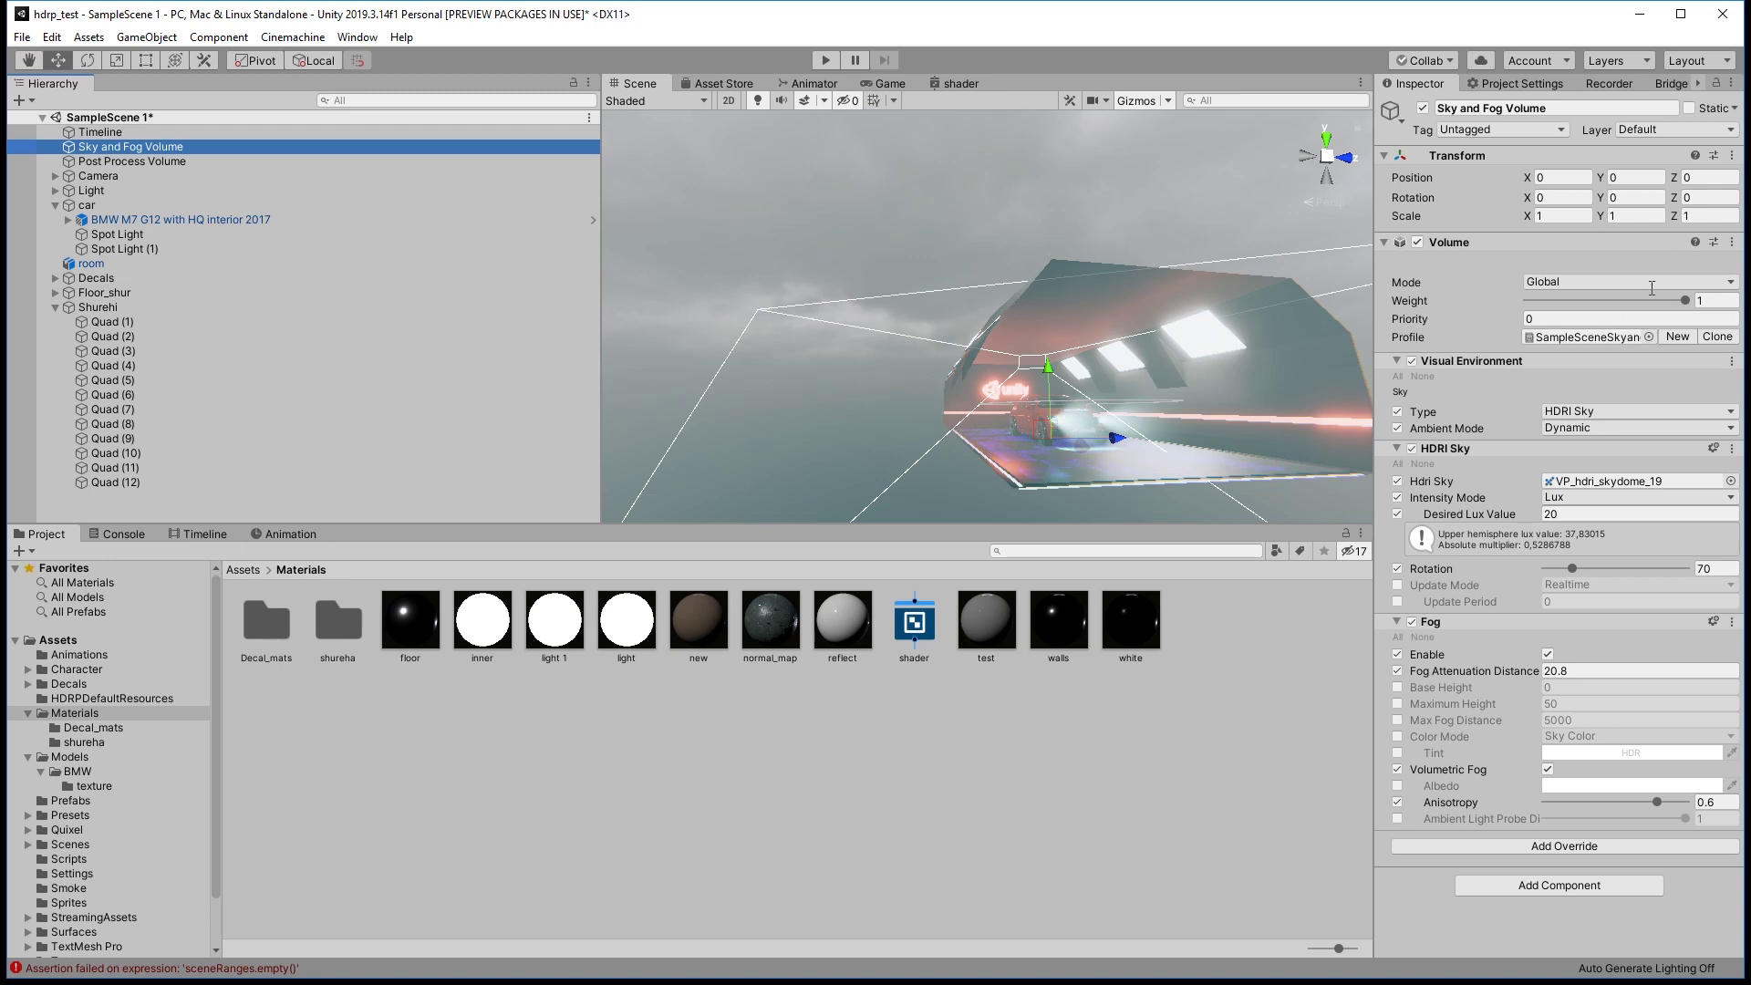
left_click_drag(1372, 265, 1329, 273)
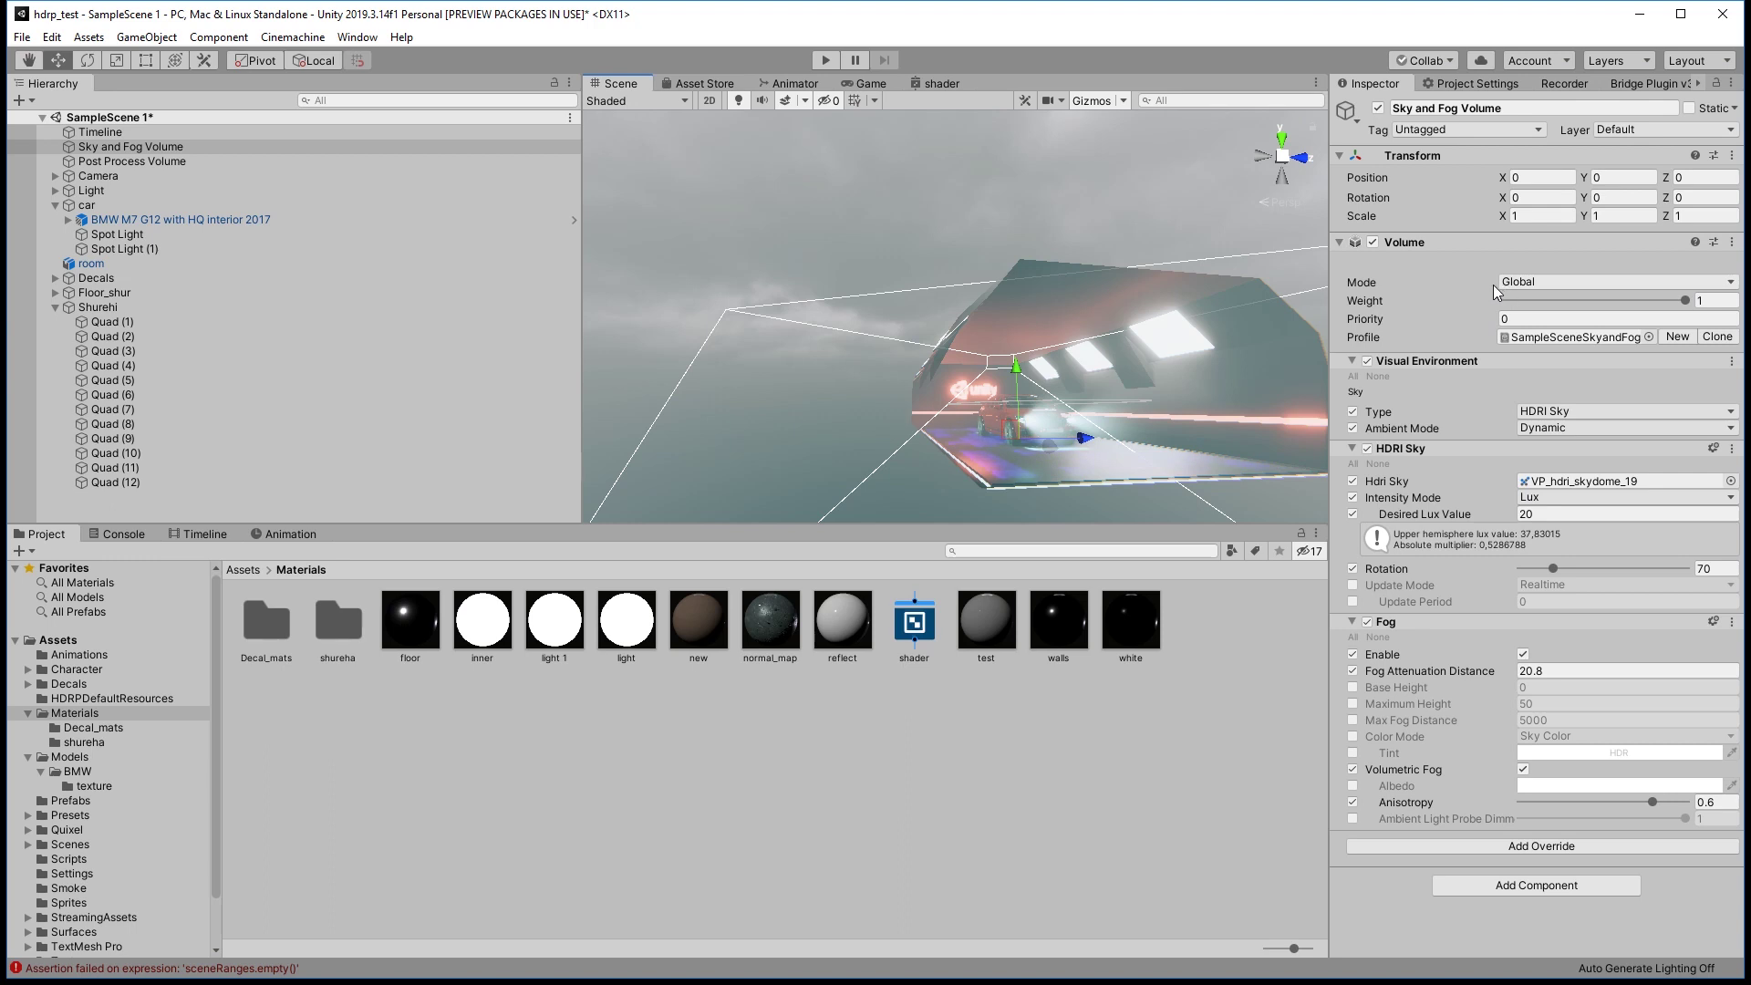
left_click(1464, 261)
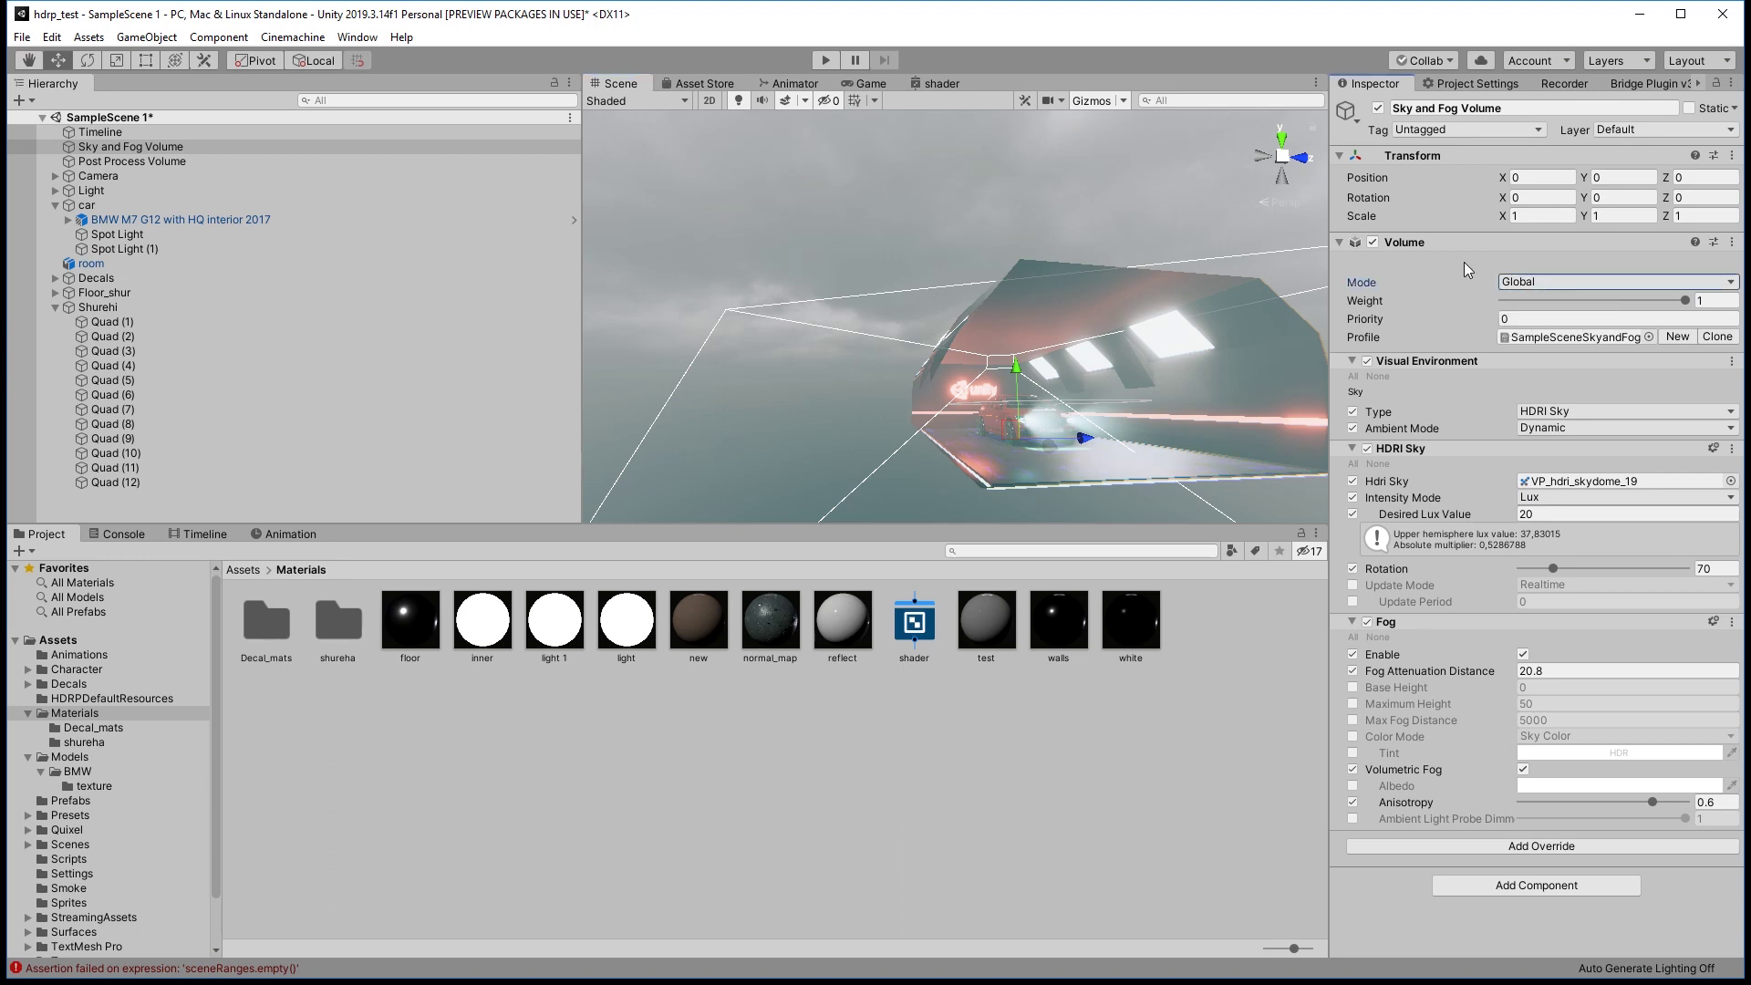
left_click(1535, 283)
left_click(1532, 326)
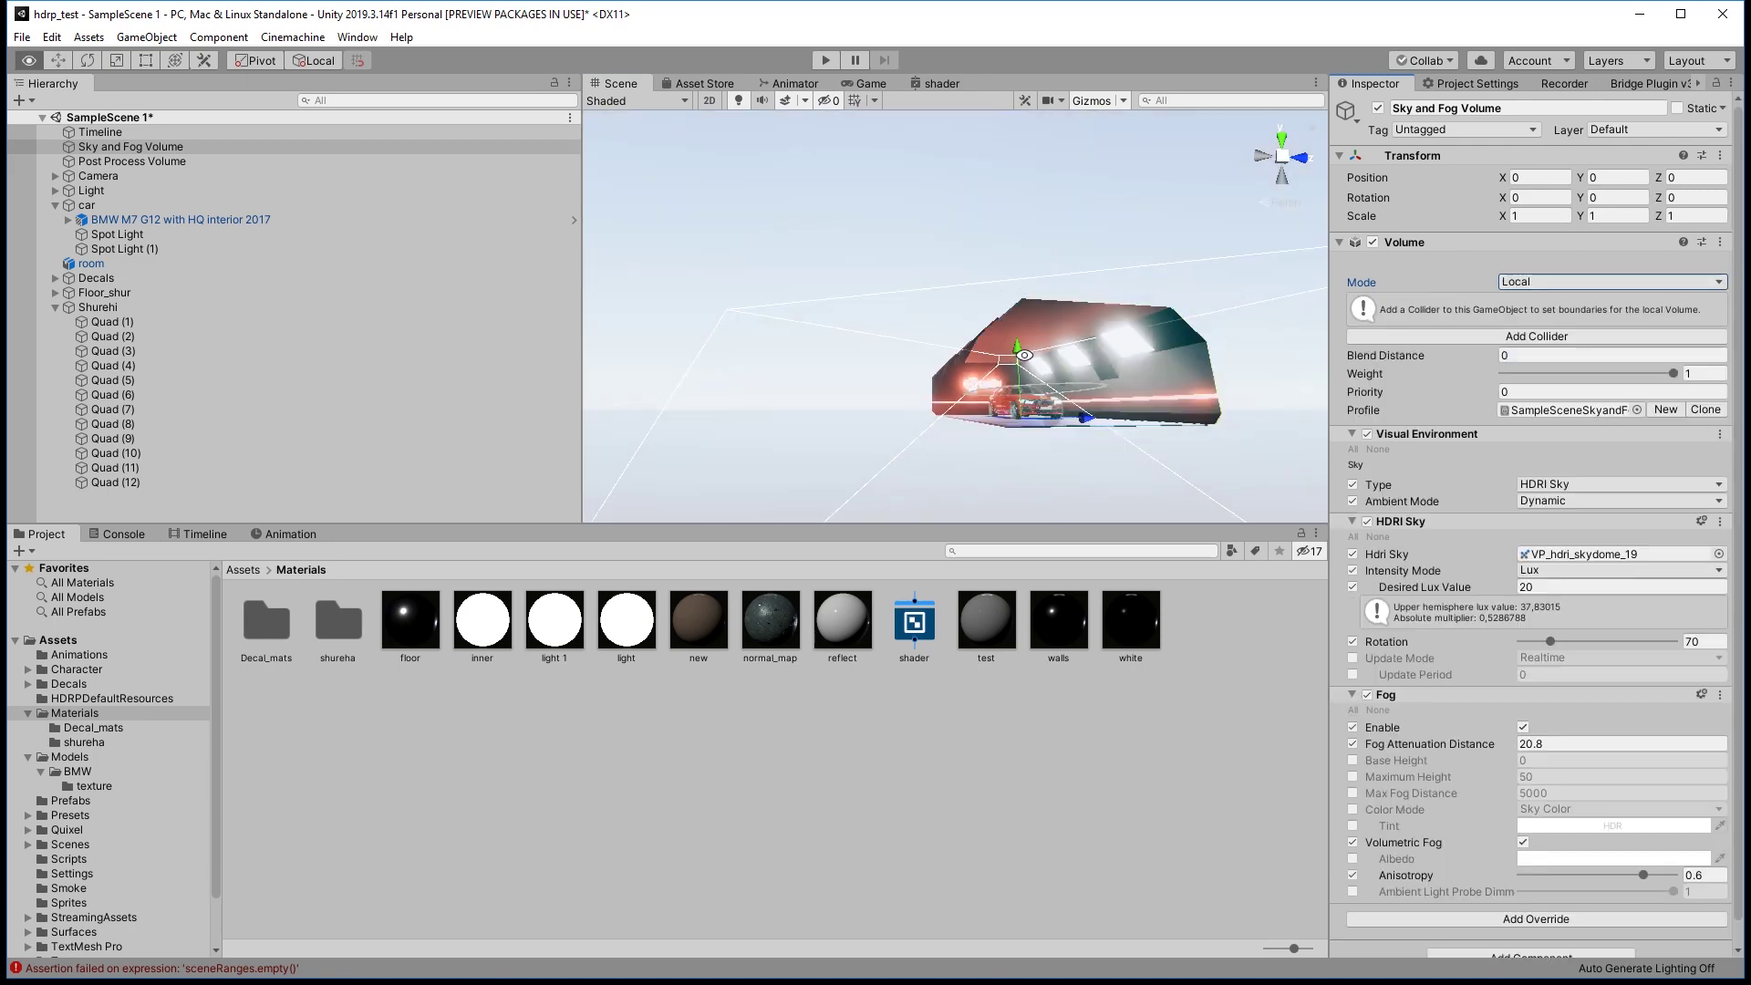
mouse_move(1027, 363)
left_mouse_down("alt")
mouse_move(392, 519)
mouse_move(966, 144)
left_mouse_up("alt")
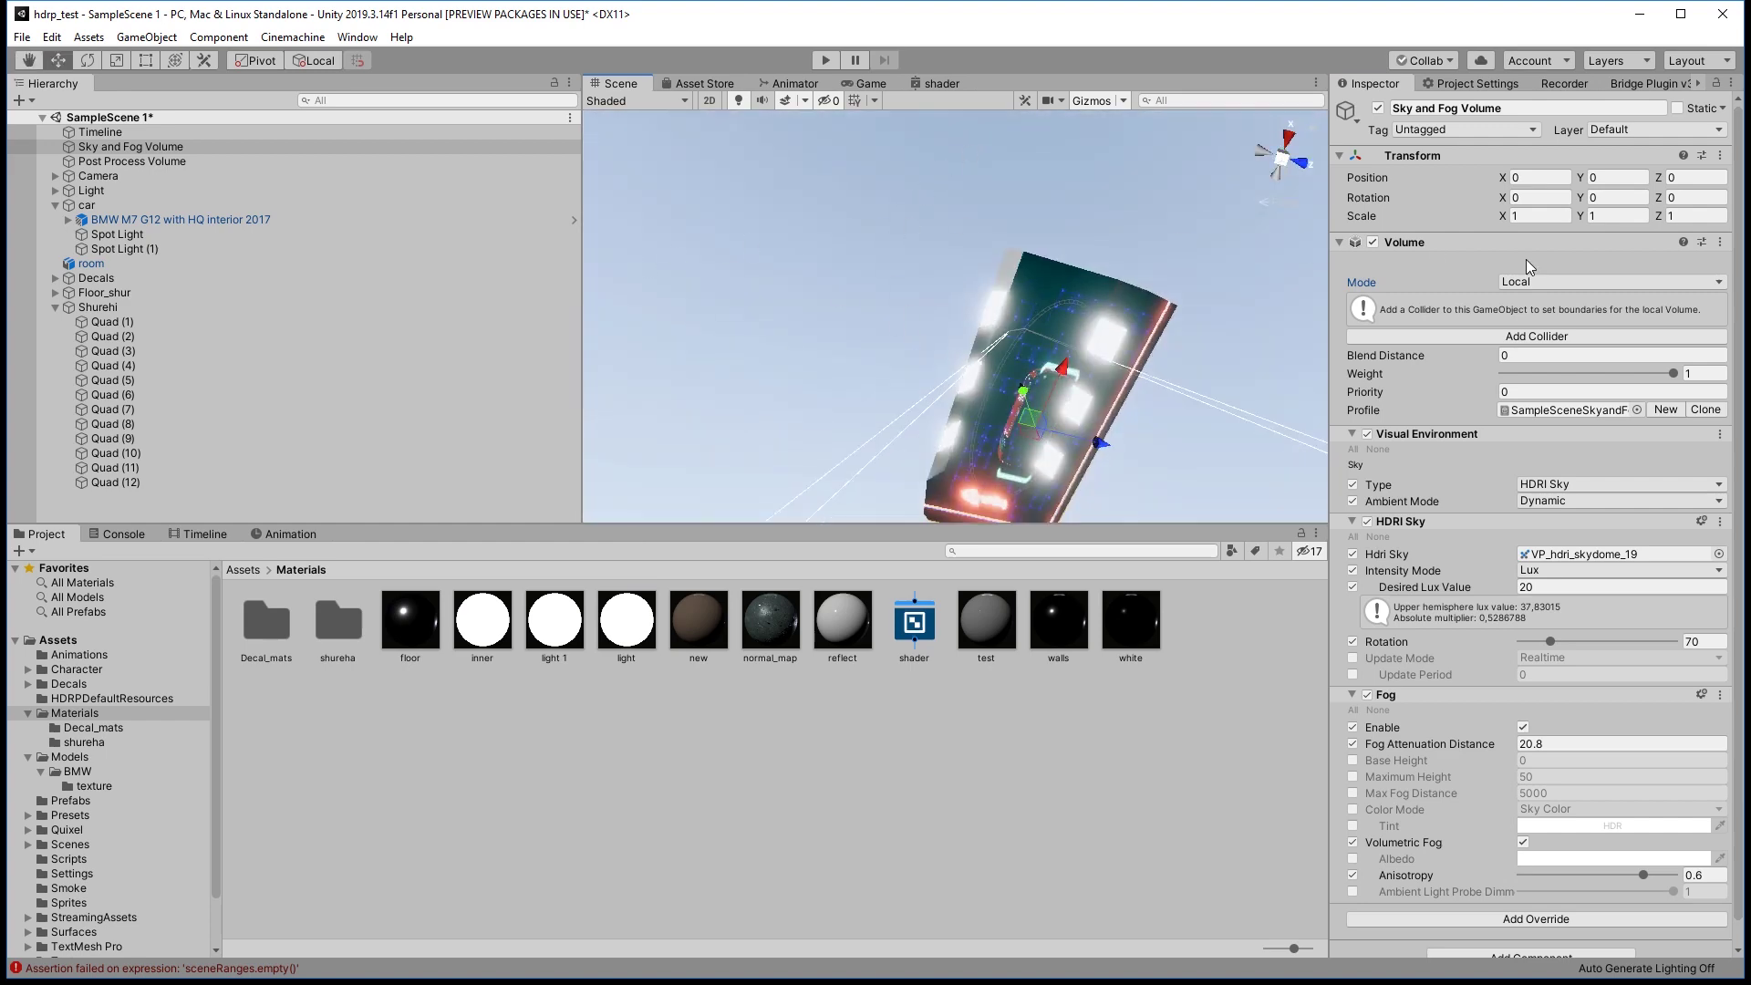
left_click(1546, 283)
left_click(1526, 301)
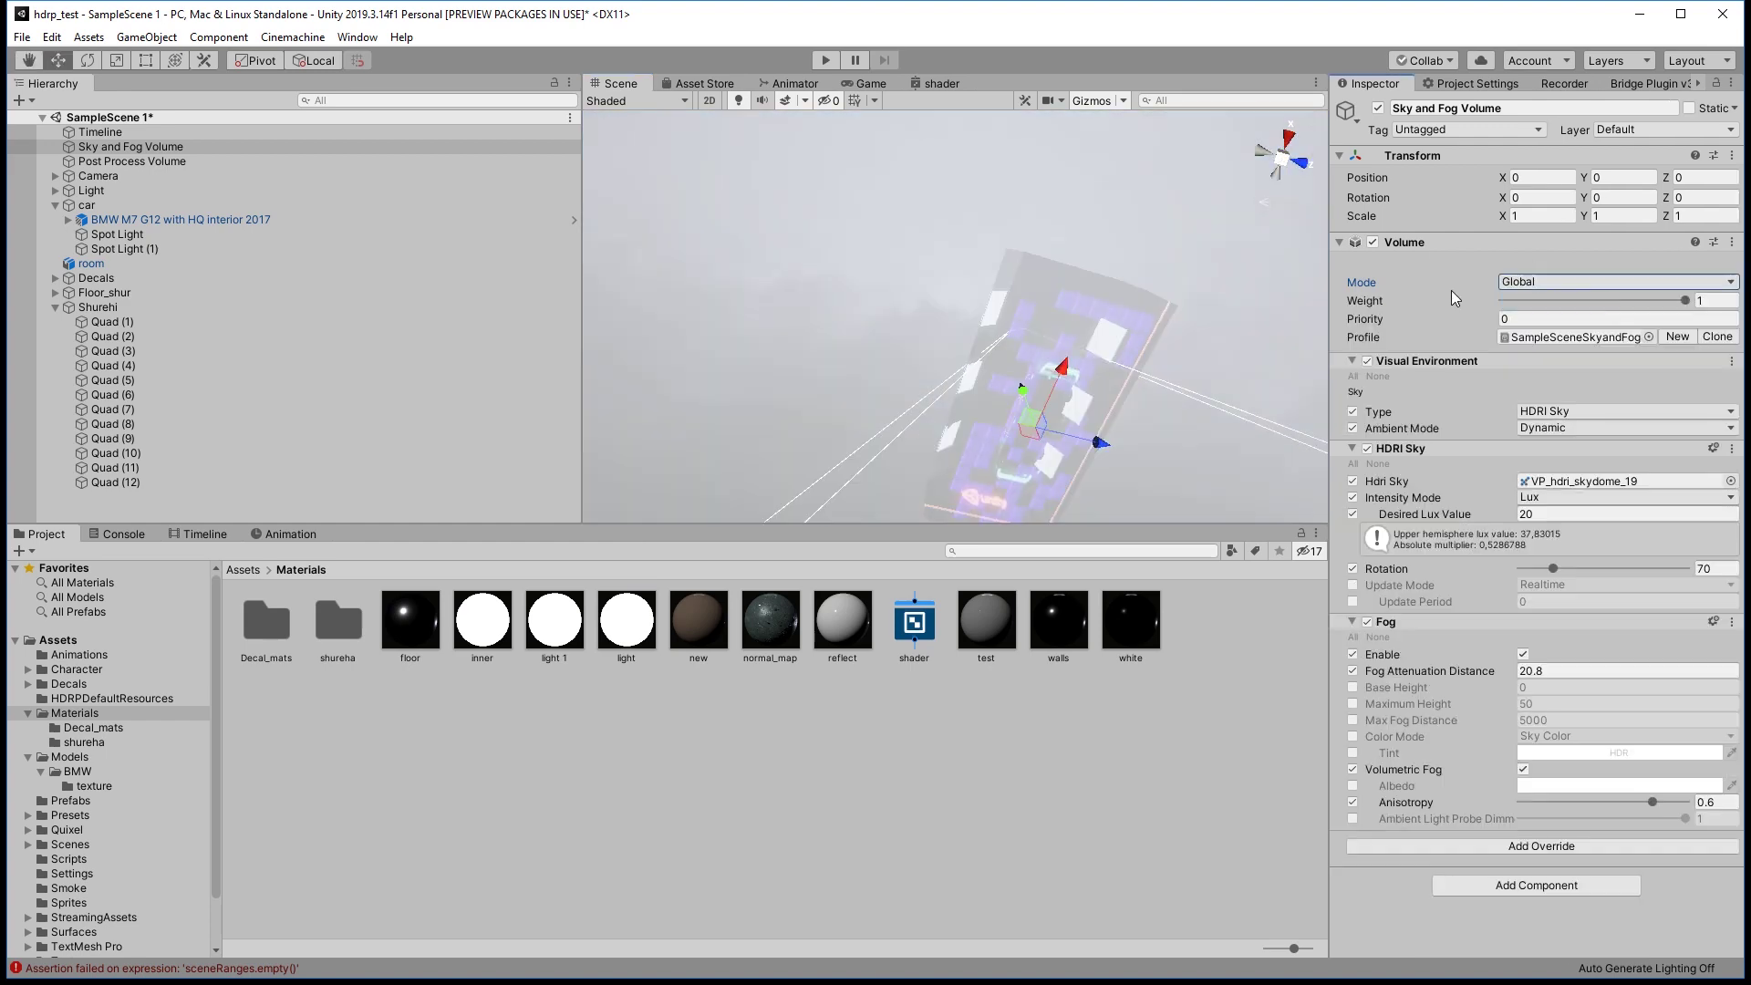
left_click_drag(1186, 346, 1066, 693, "alt")
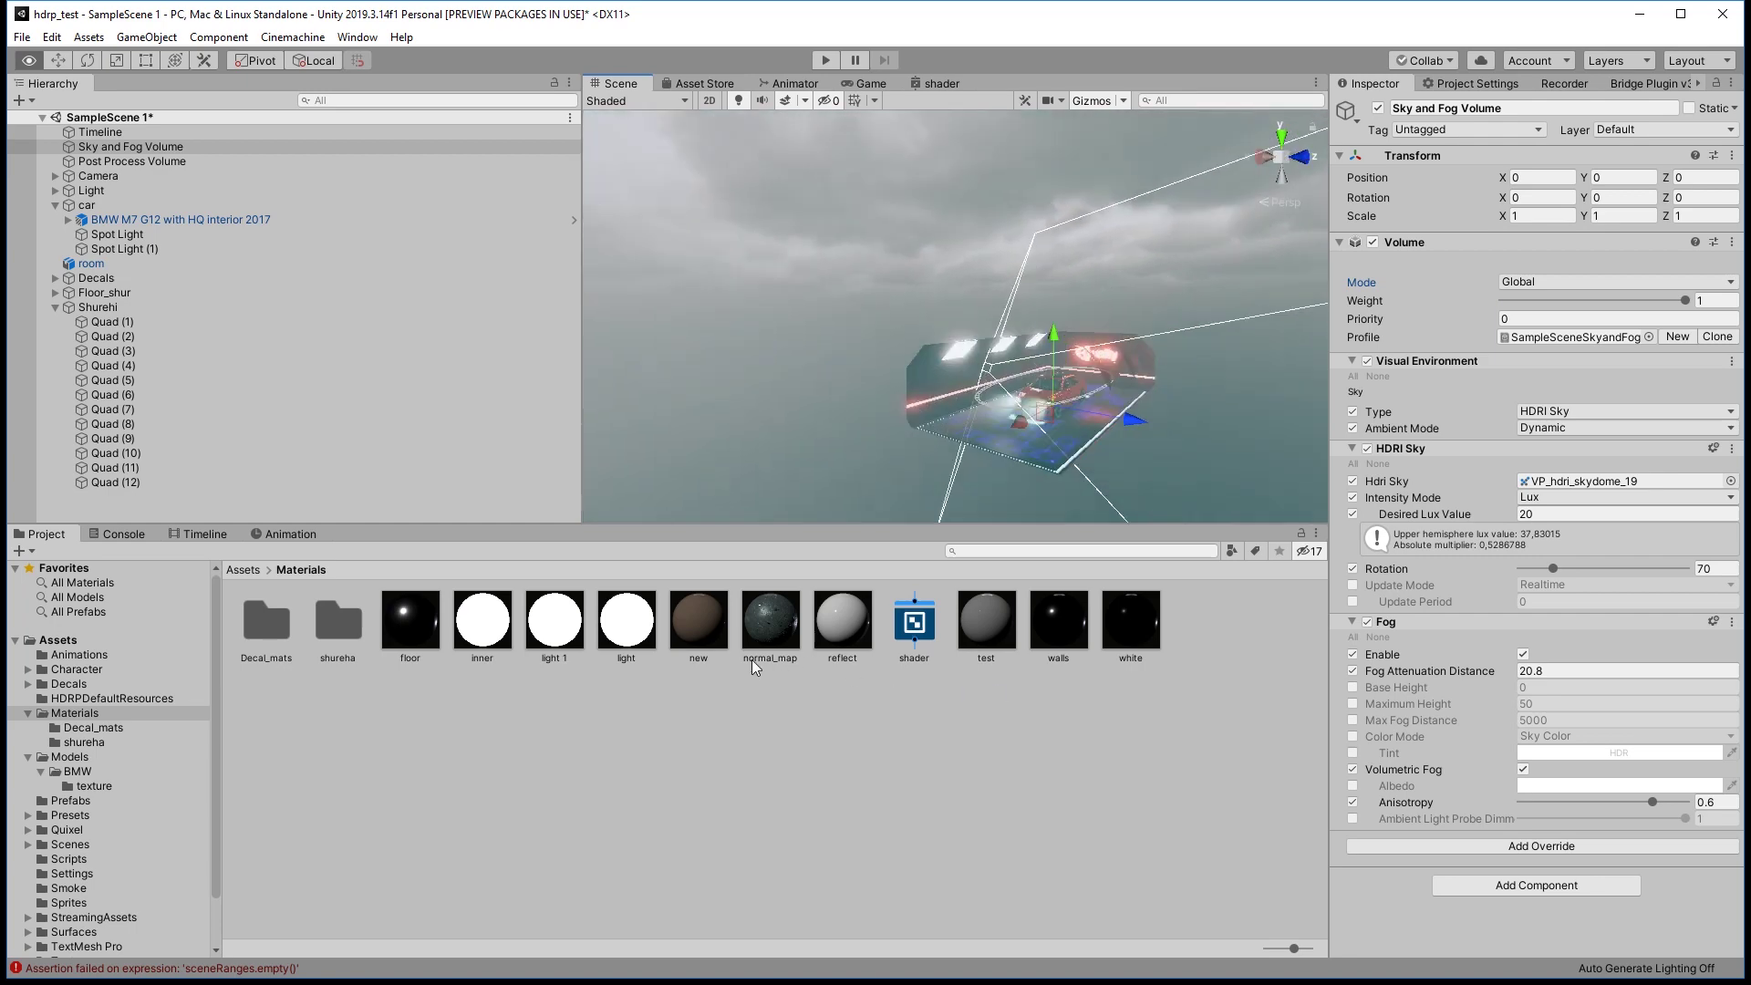
left_click_drag(752, 659, 808, 582, "alt")
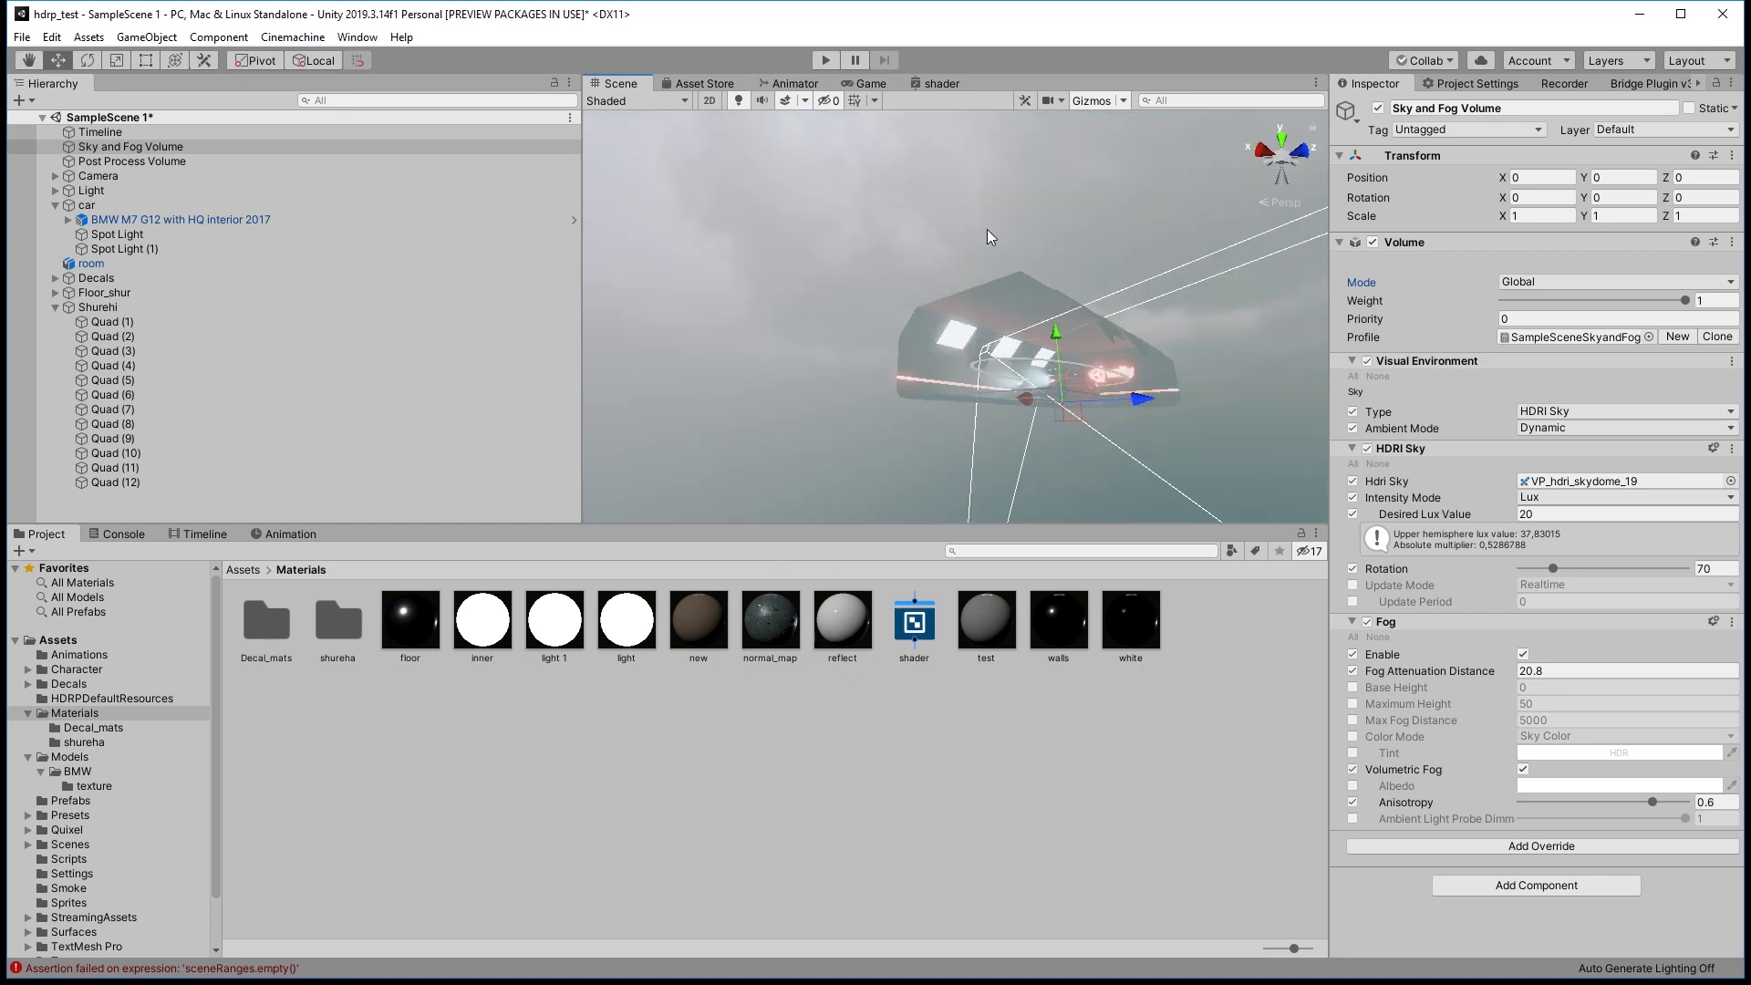
left_click_drag(988, 235, 1033, 420, "alt")
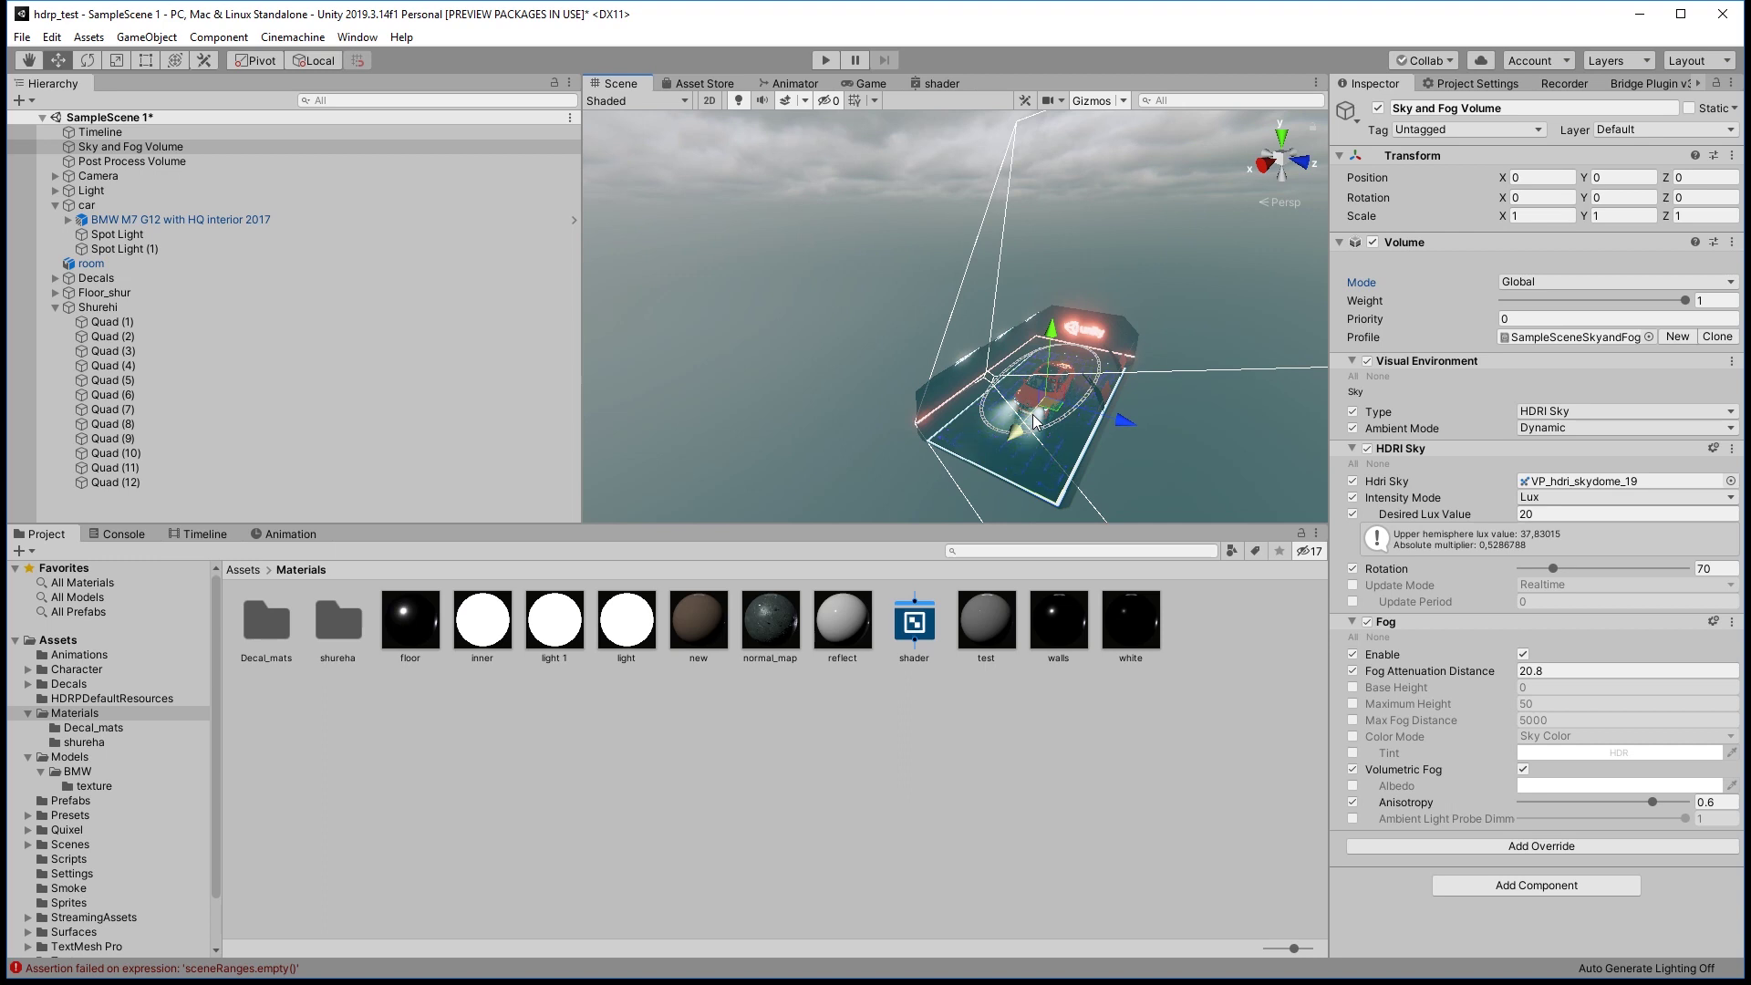
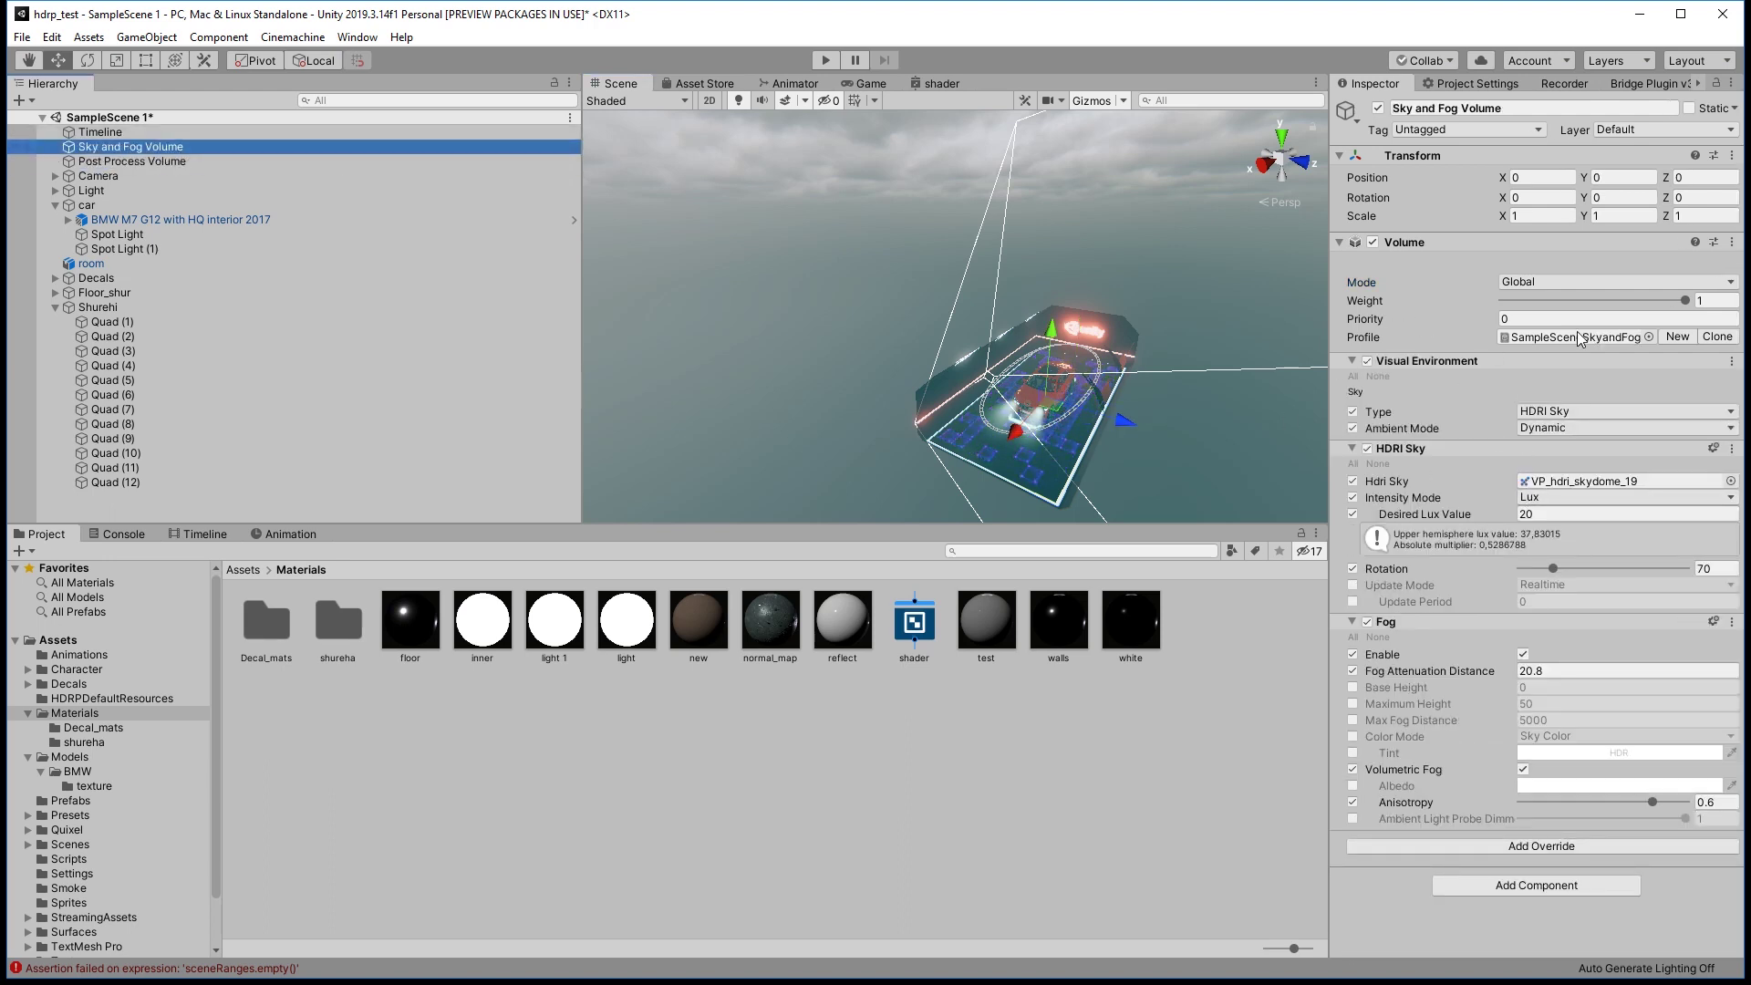
Select the Sky and Fog Volume and try the None, Gradient and Physically Based sky types.
left_click(205, 161)
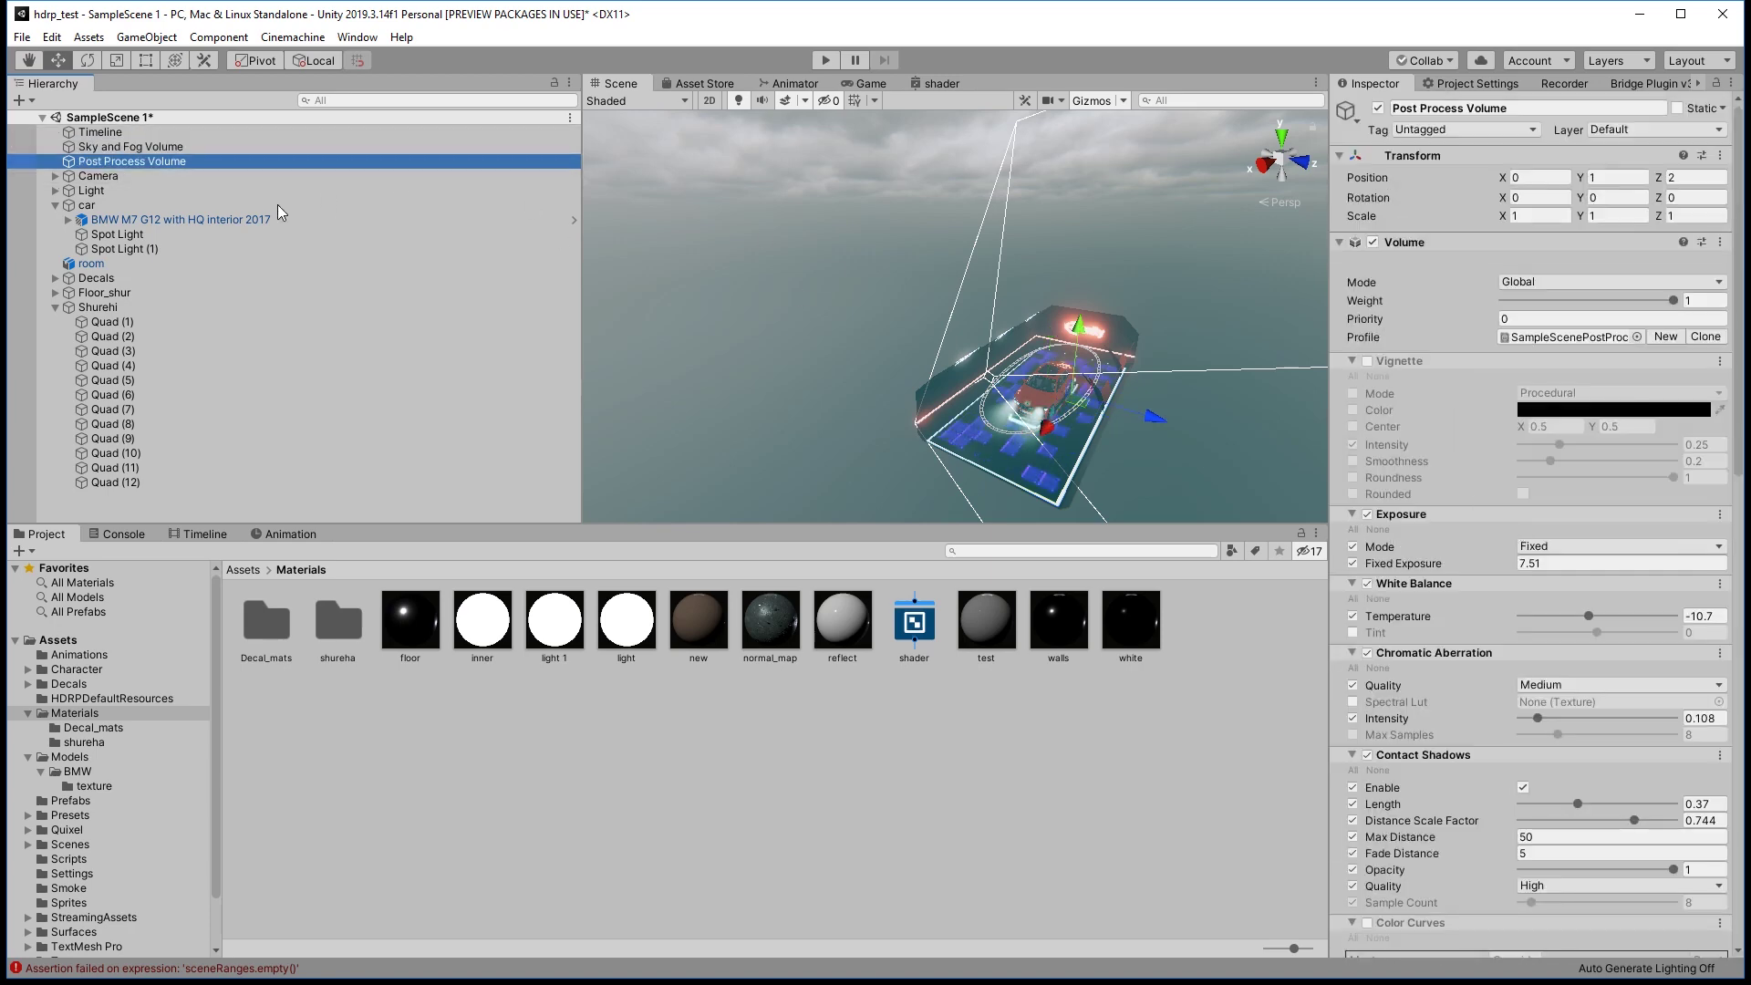
left_click(95, 147)
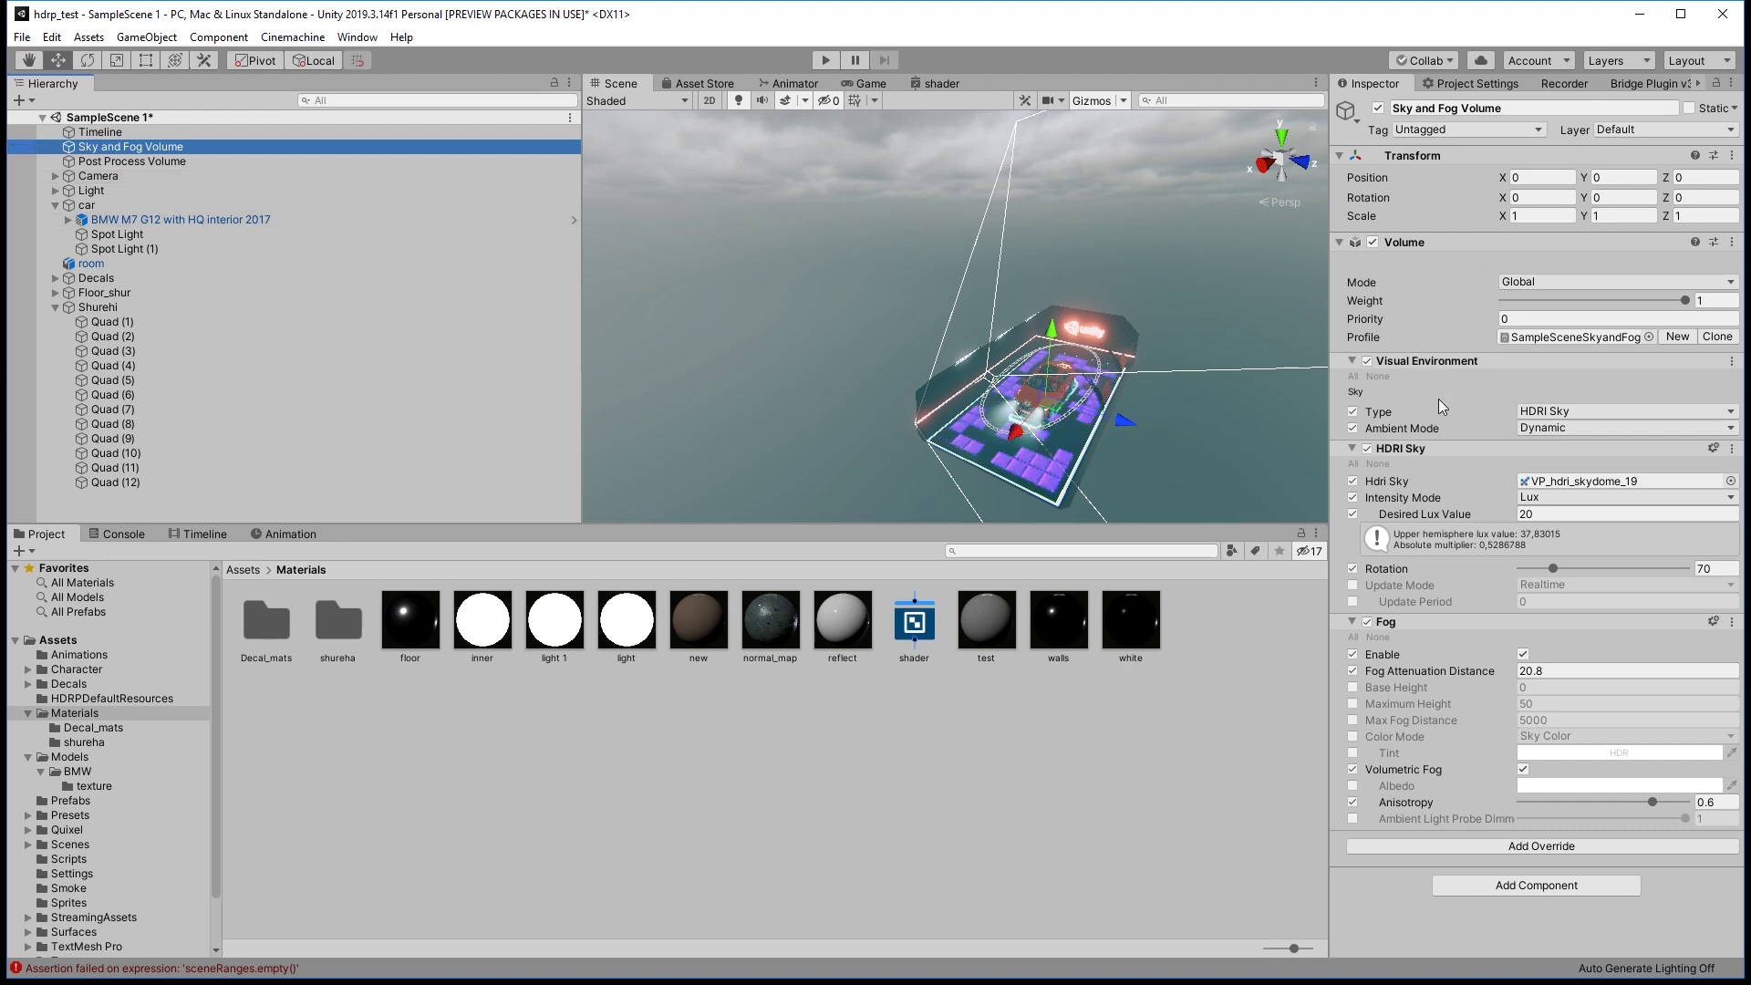
left_click_drag(1190, 235, 1565, 417, "alt")
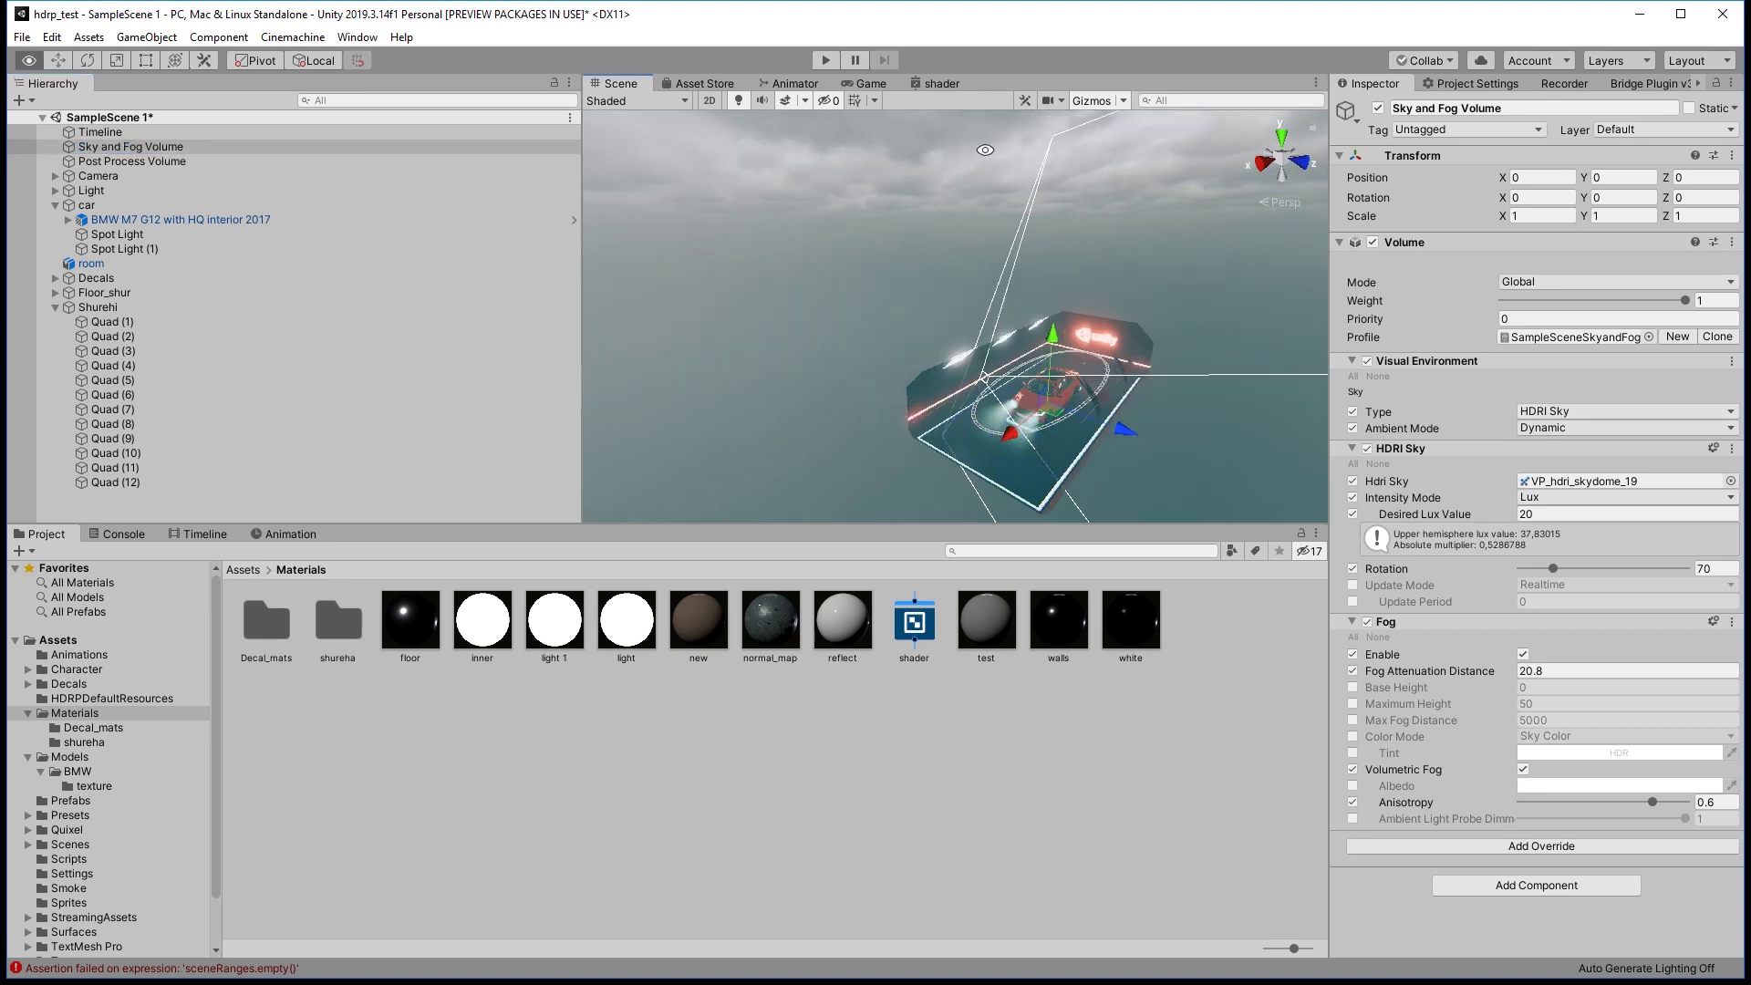
left_click(1572, 412)
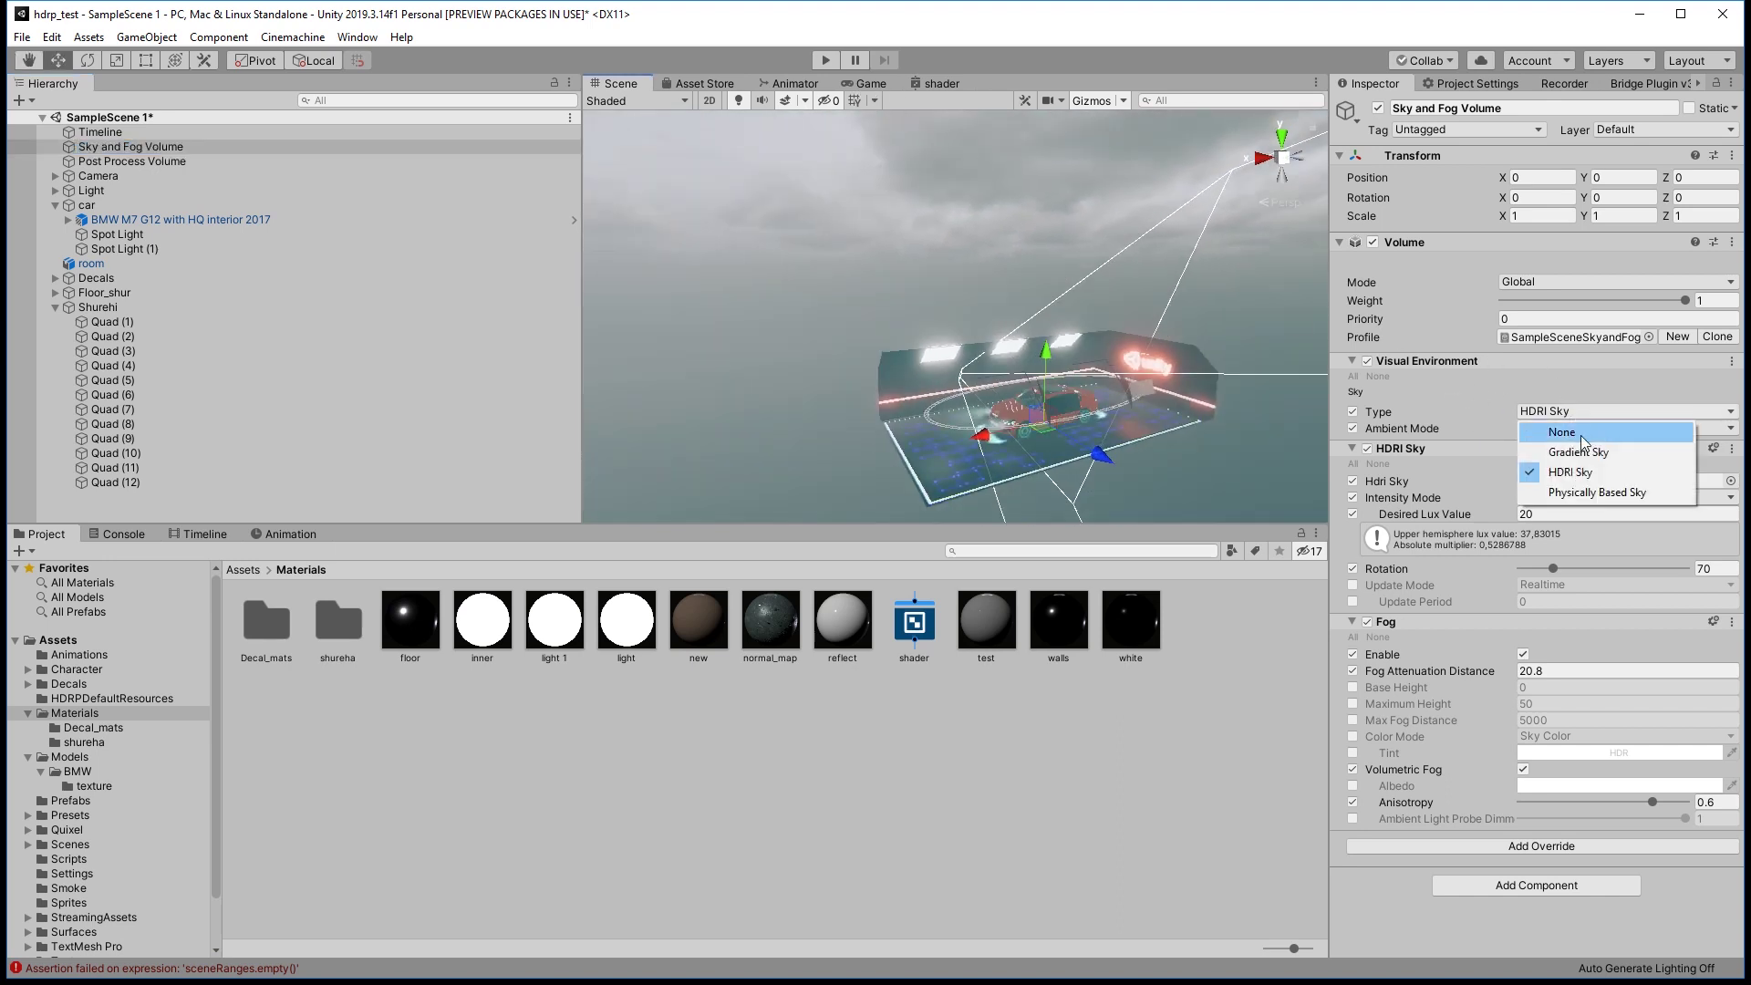
left_click(1580, 435)
left_click(1575, 412)
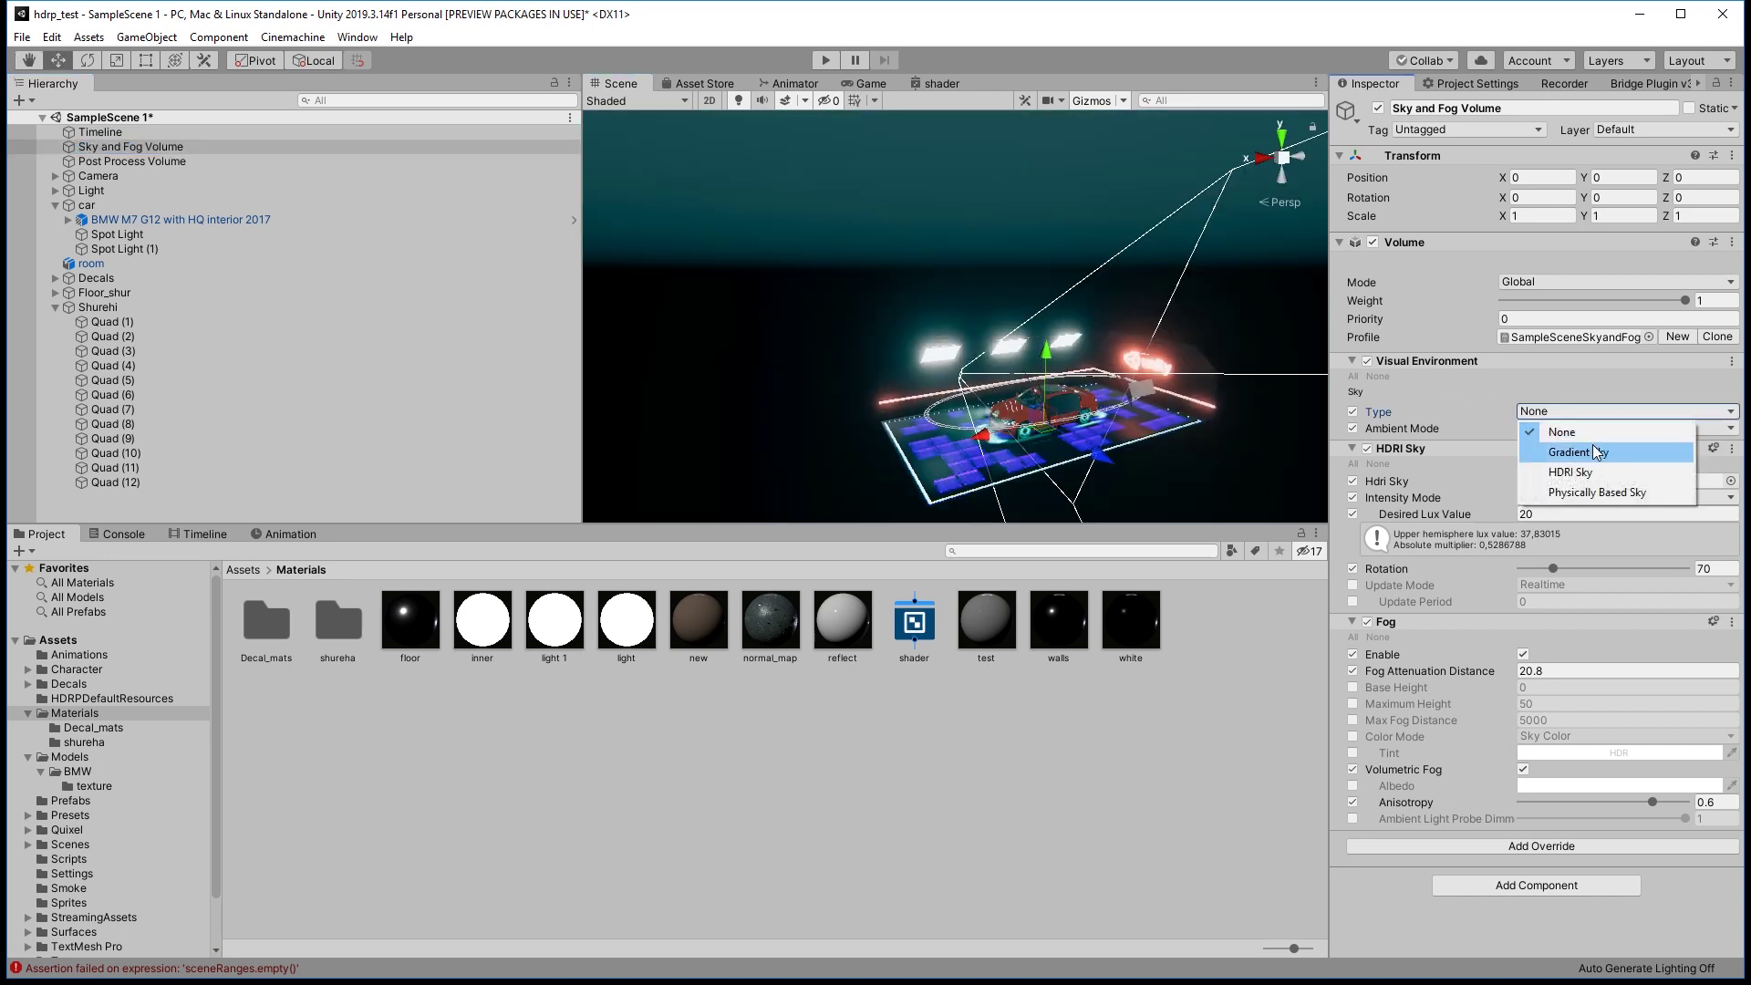
left_click(1591, 451)
left_click(1580, 413)
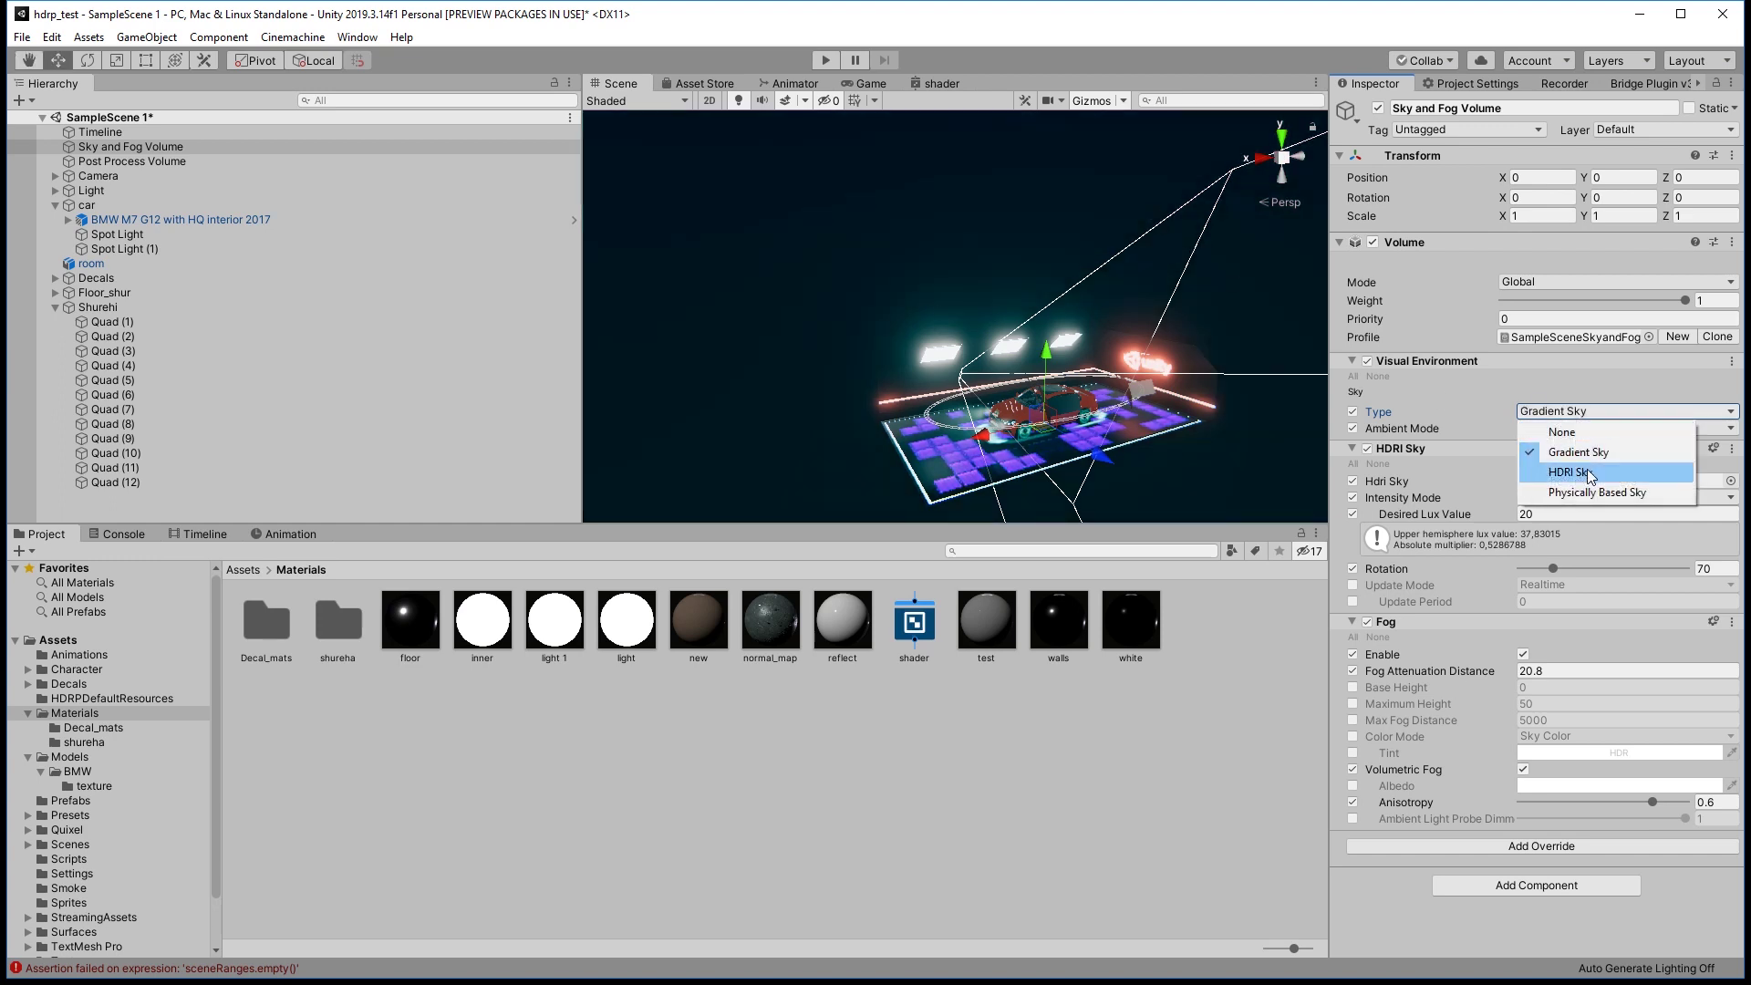
left_click(1586, 495)
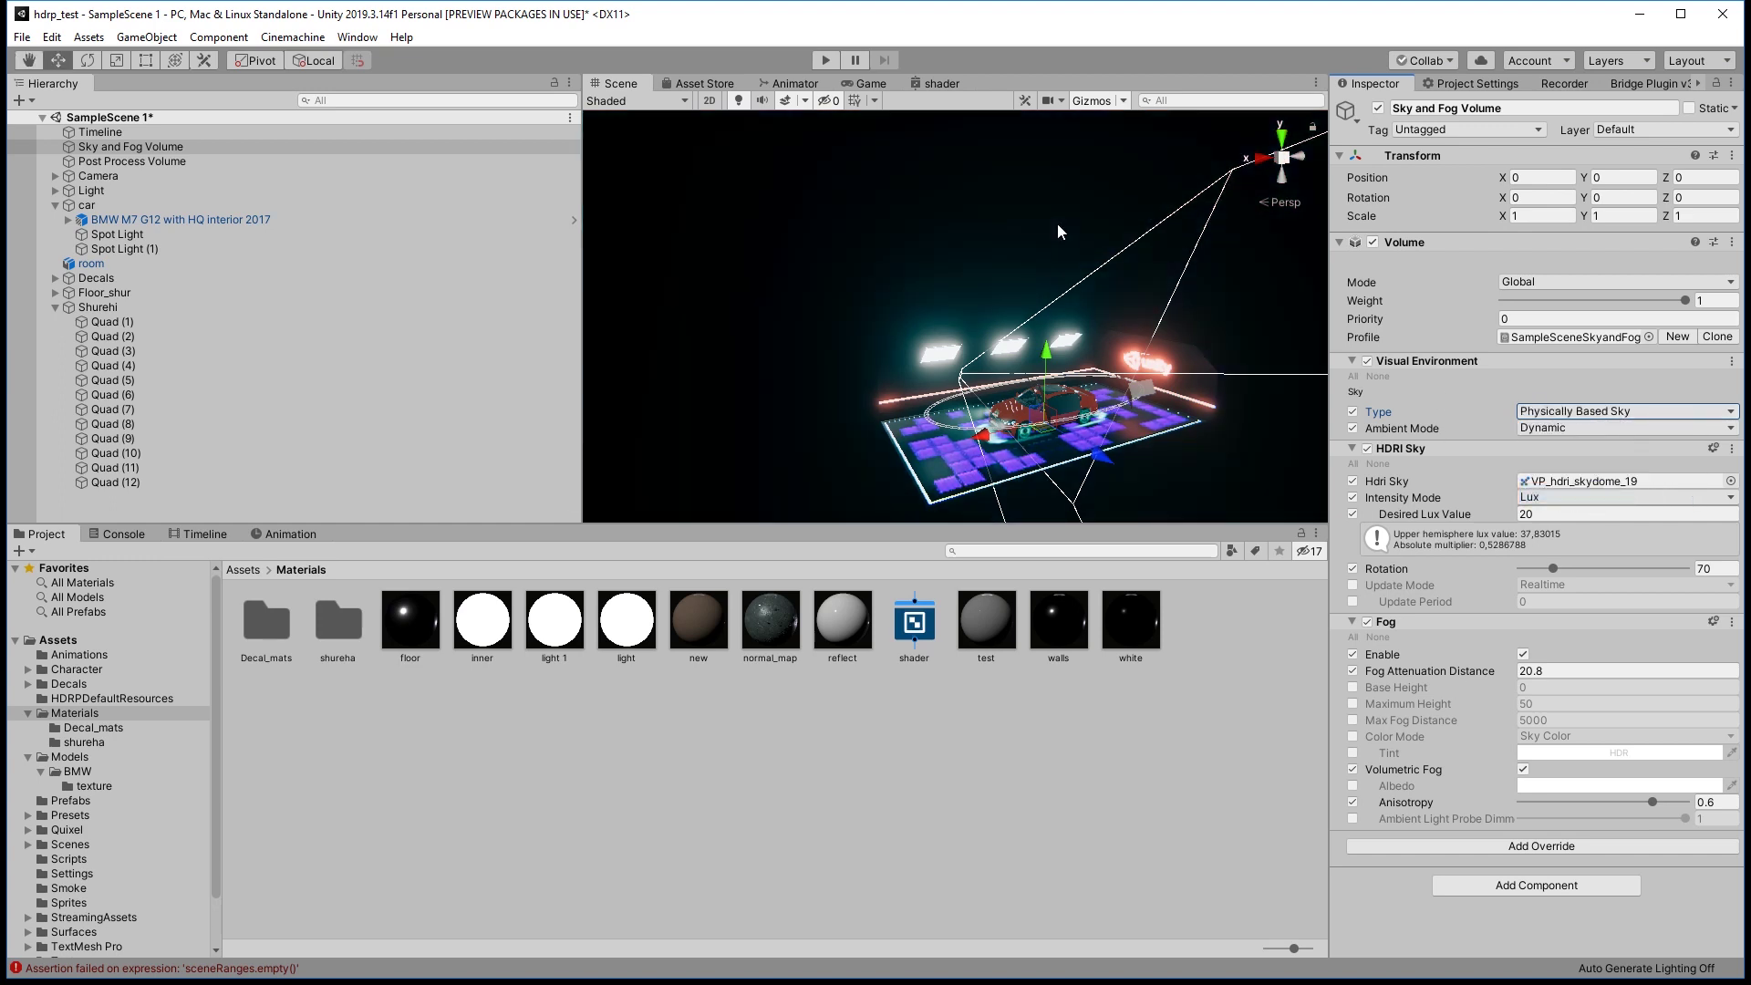
Set the sky type back to HDRI Sky and orbit around the room.
left_click(1584, 426)
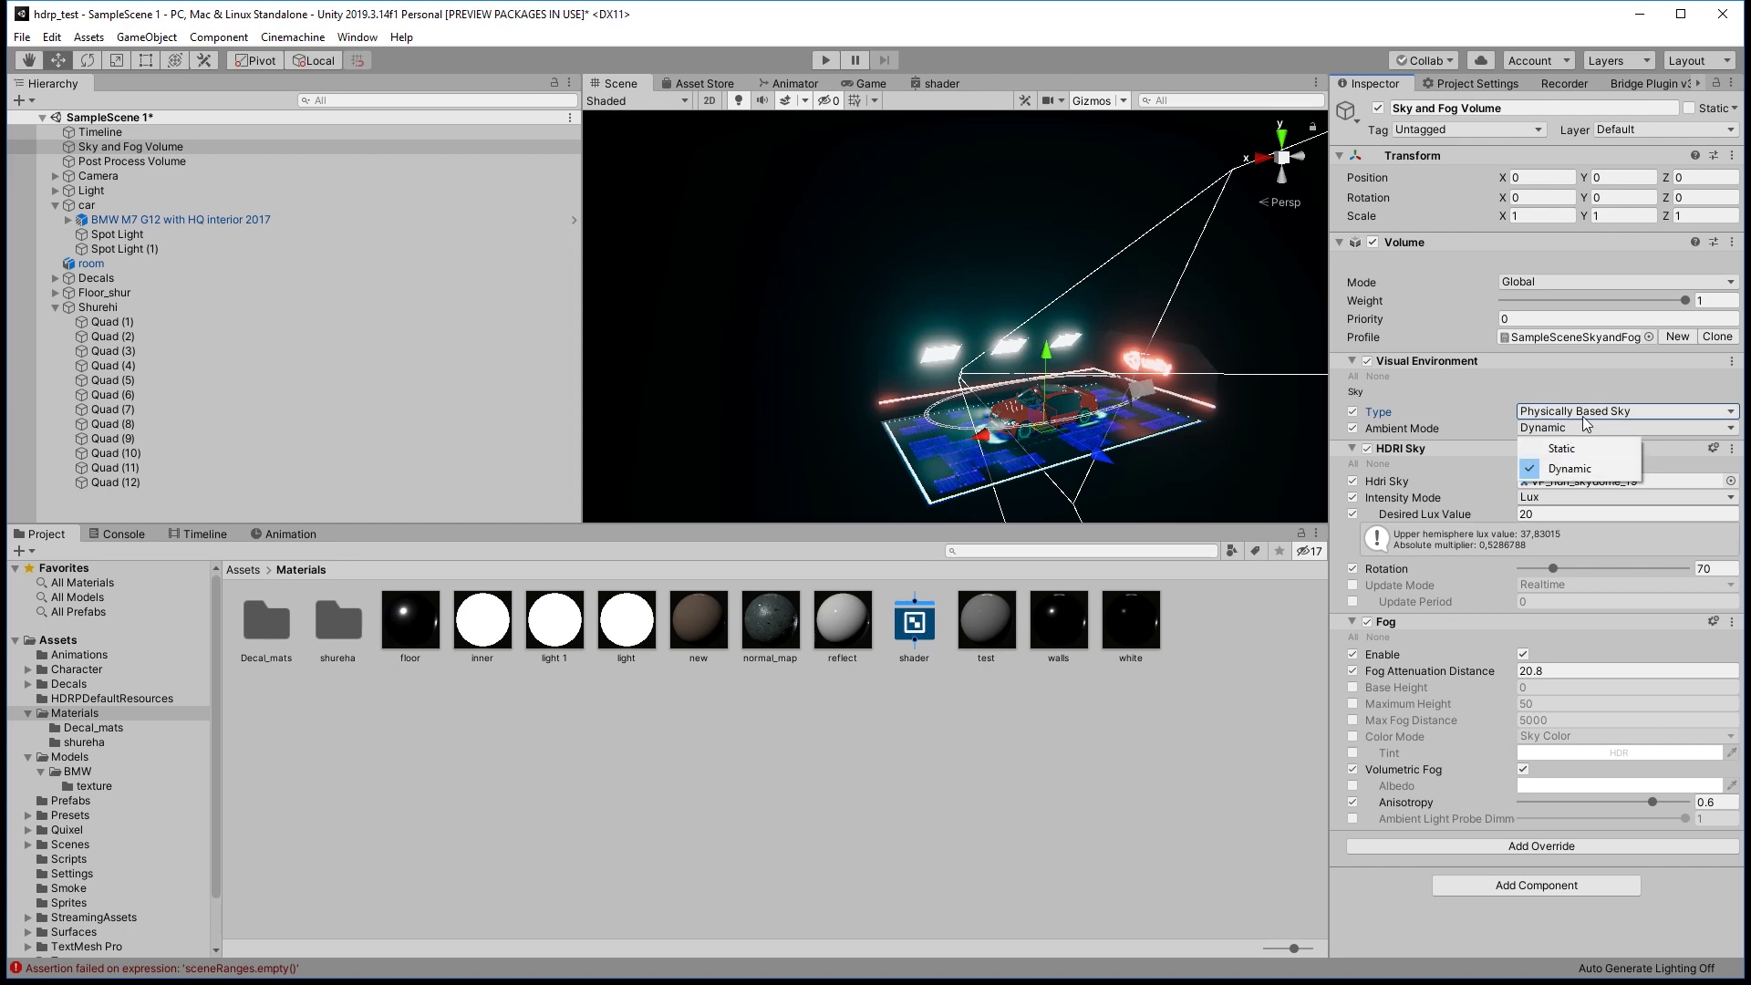
left_click(1575, 410)
left_click(1576, 410)
left_click(1578, 462)
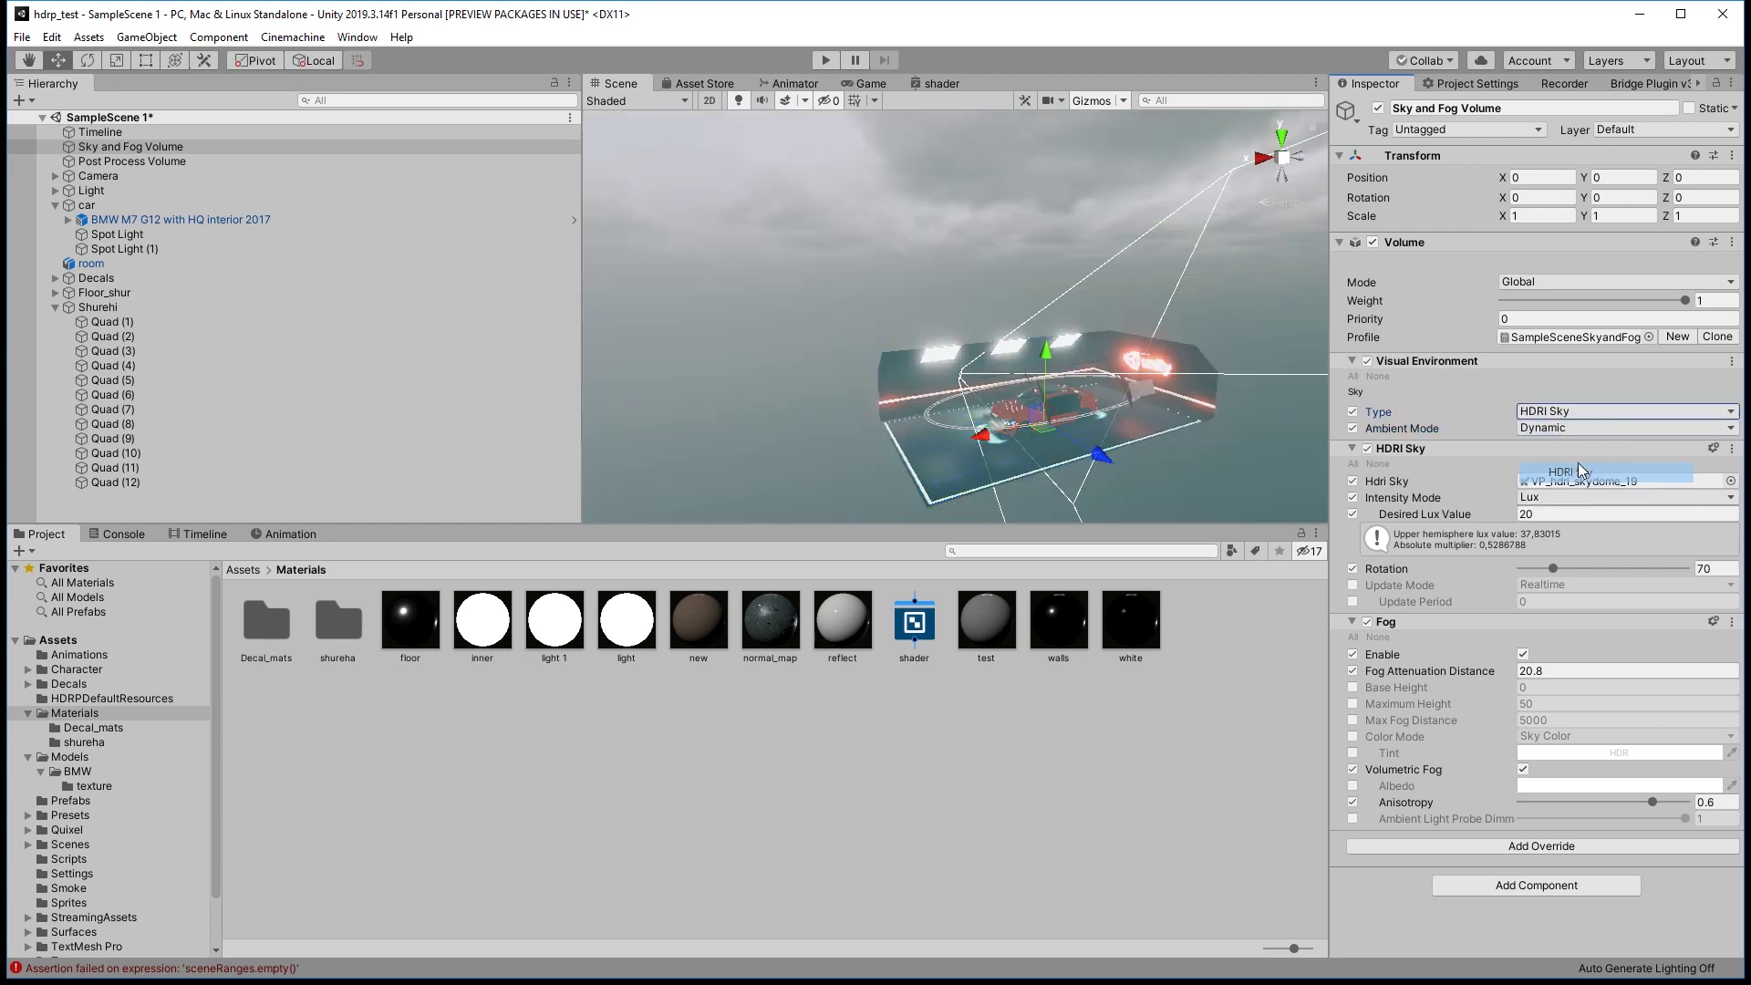
mouse_move(1278, 311)
left_mouse_down("alt")
mouse_move(1066, 239)
mouse_move(1148, 219)
left_mouse_up("alt")
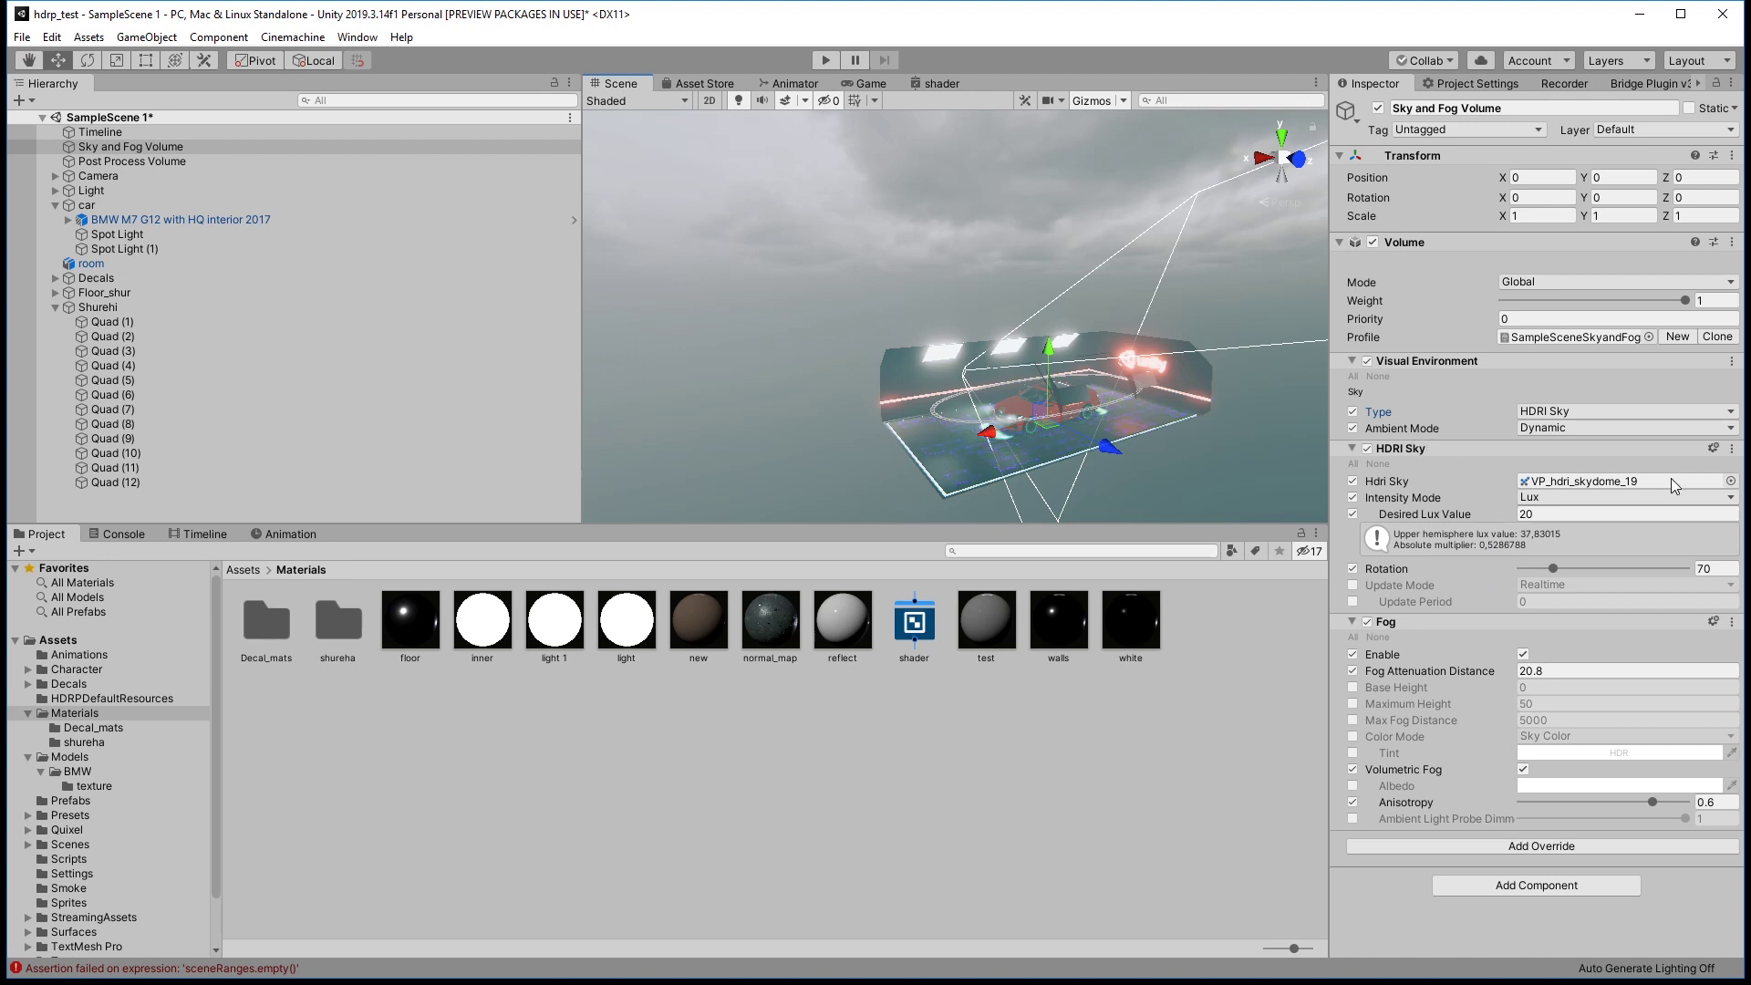
Locate the HDRI sky texture, set Desired Lux Value to 20, and select Loading Dock Basement.
left_click(1611, 484)
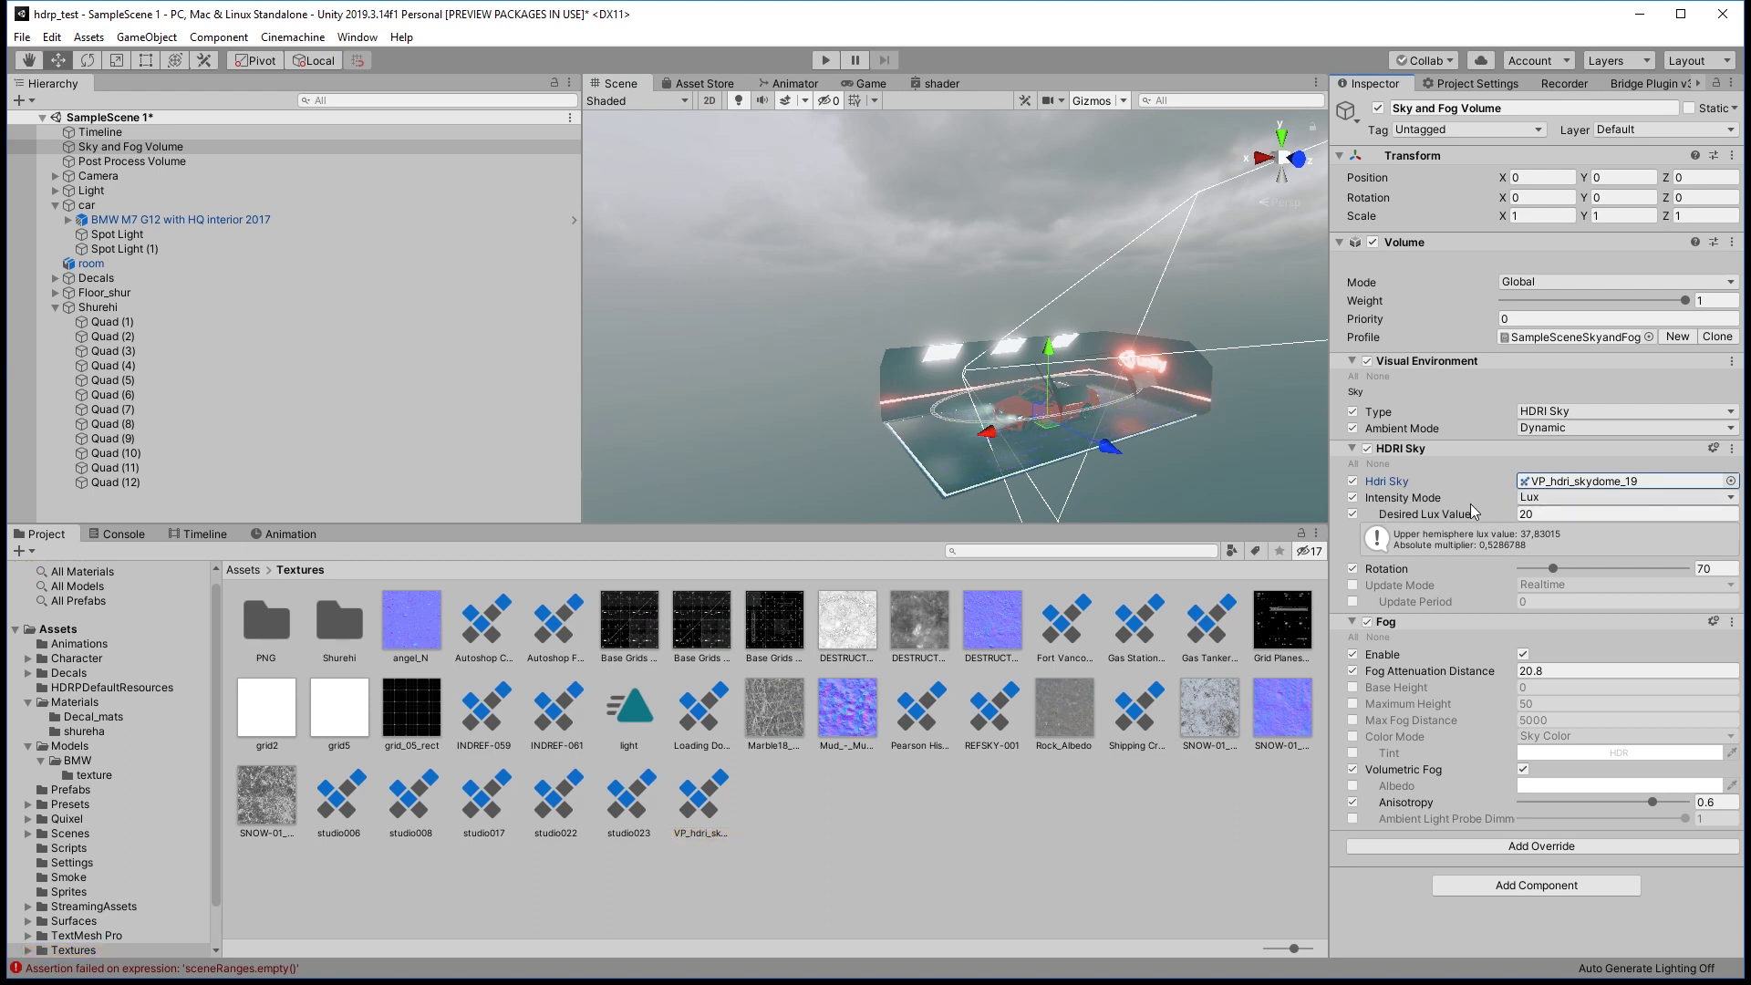
left_click(1562, 516)
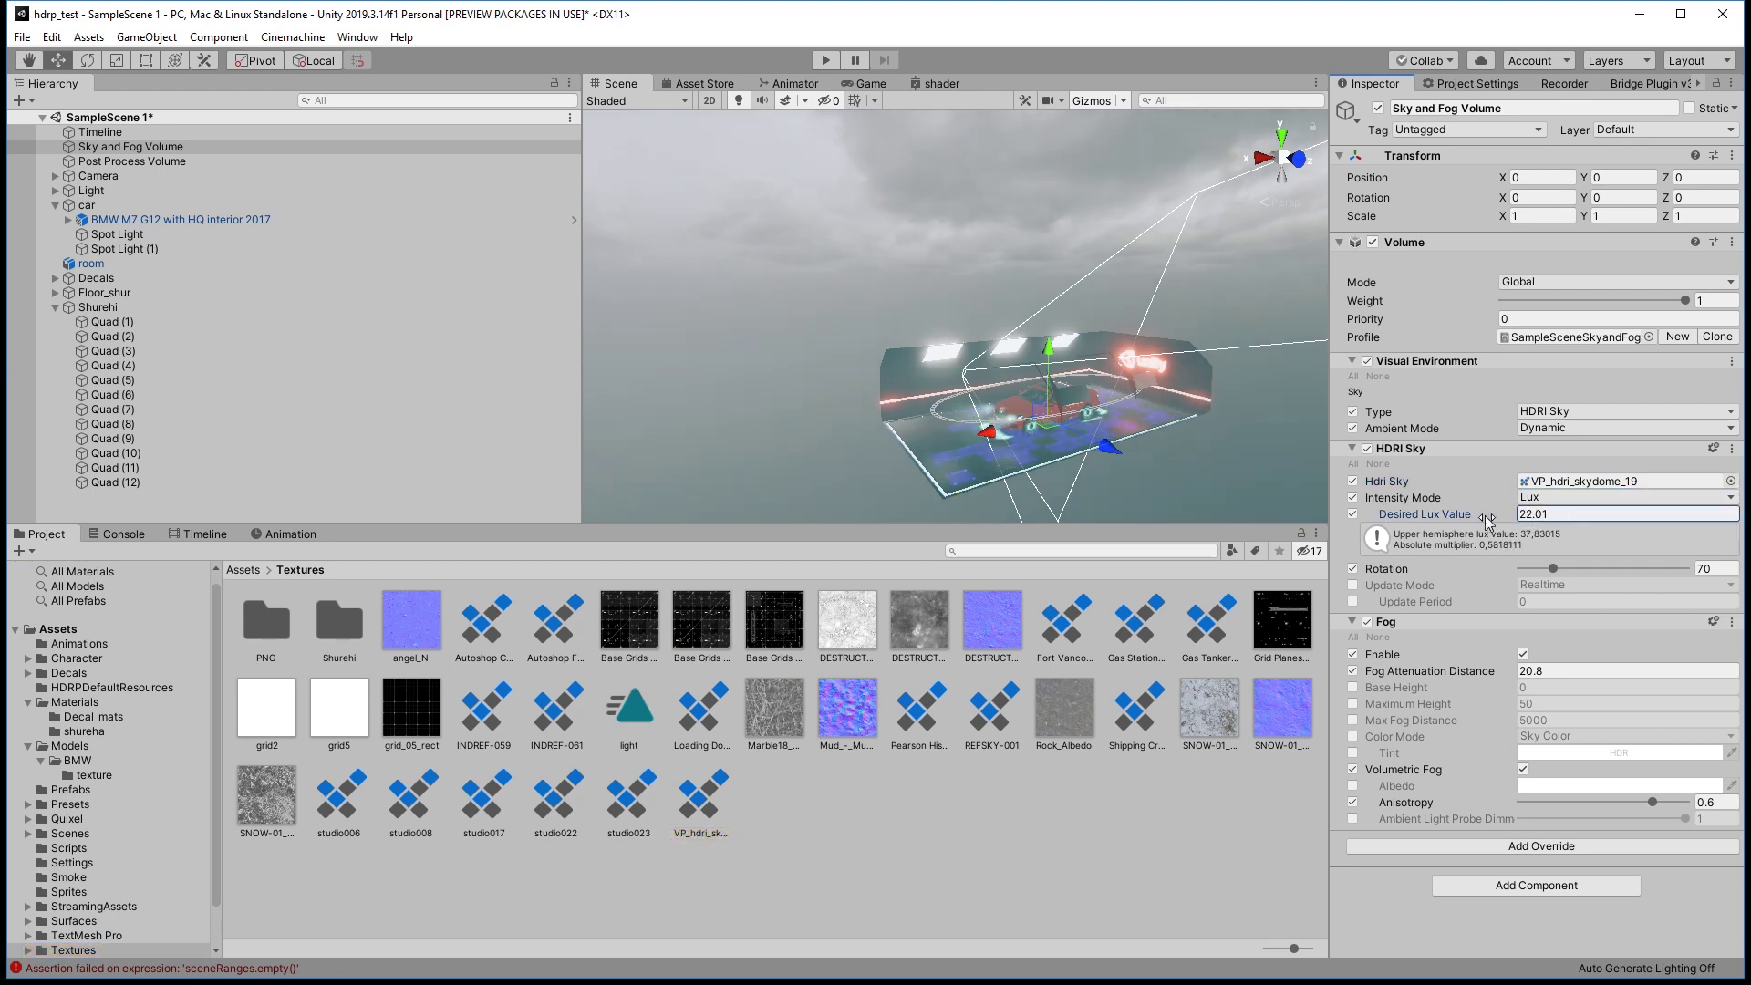
left_click_drag(1573, 518, 1446, 538)
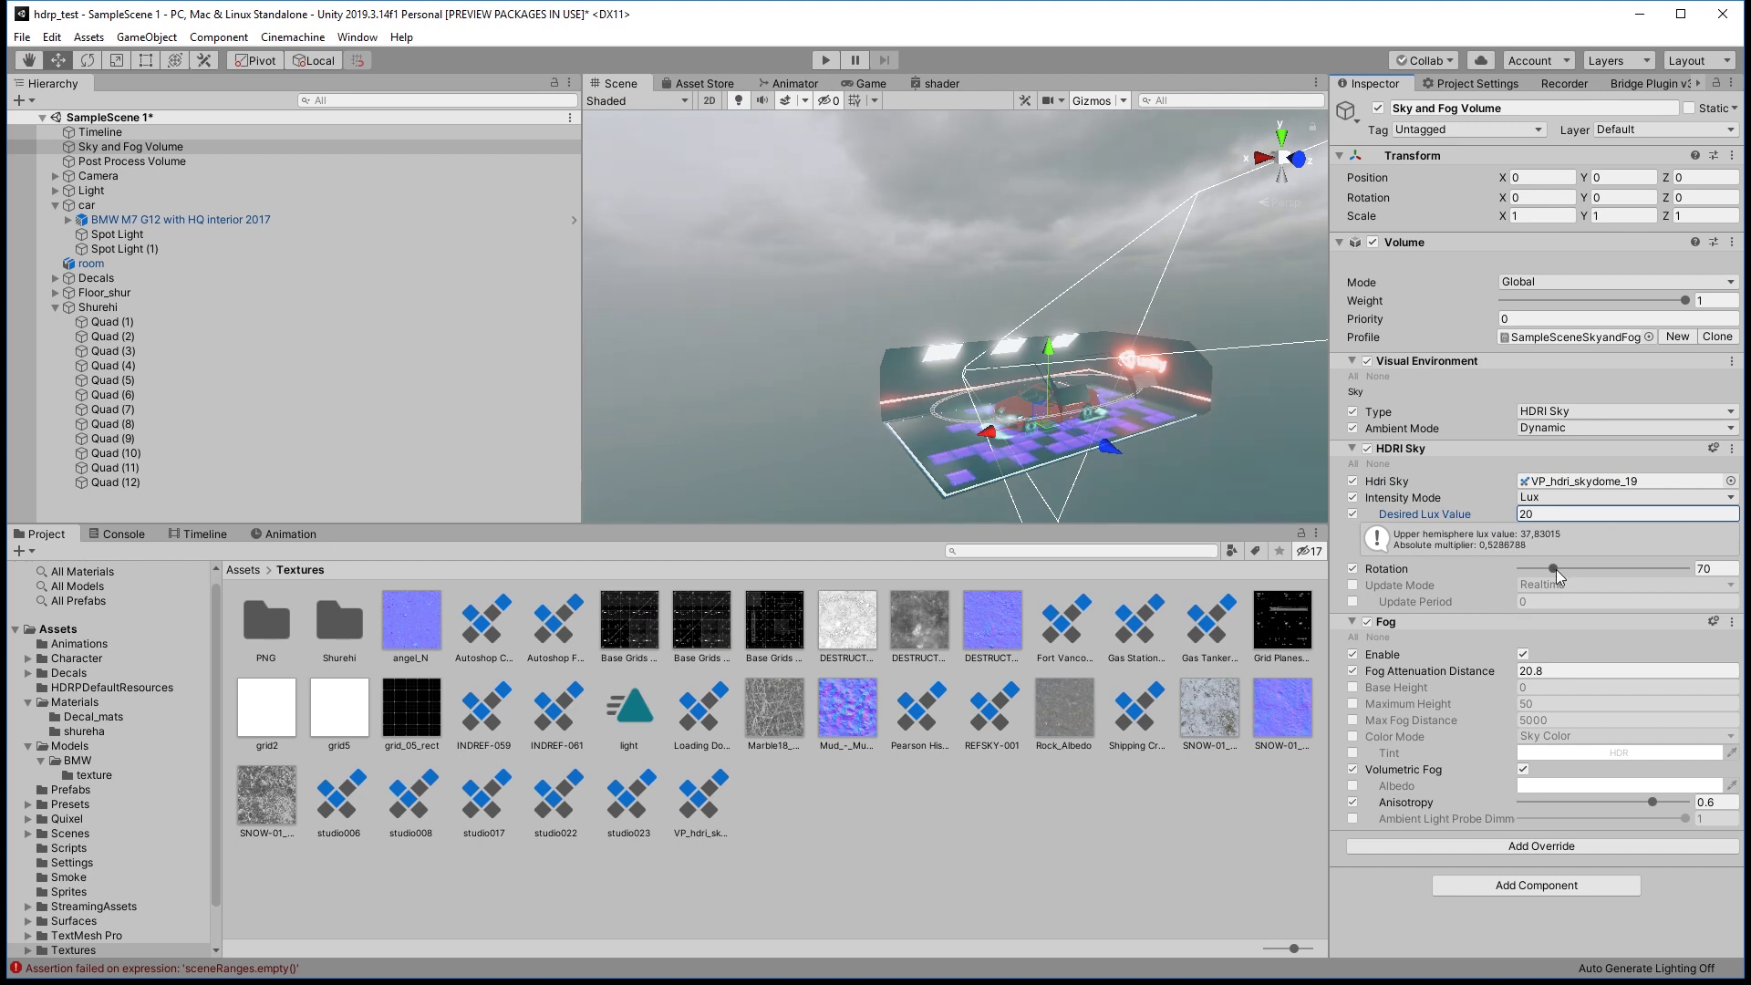
left_click_drag(1559, 576, 1555, 570)
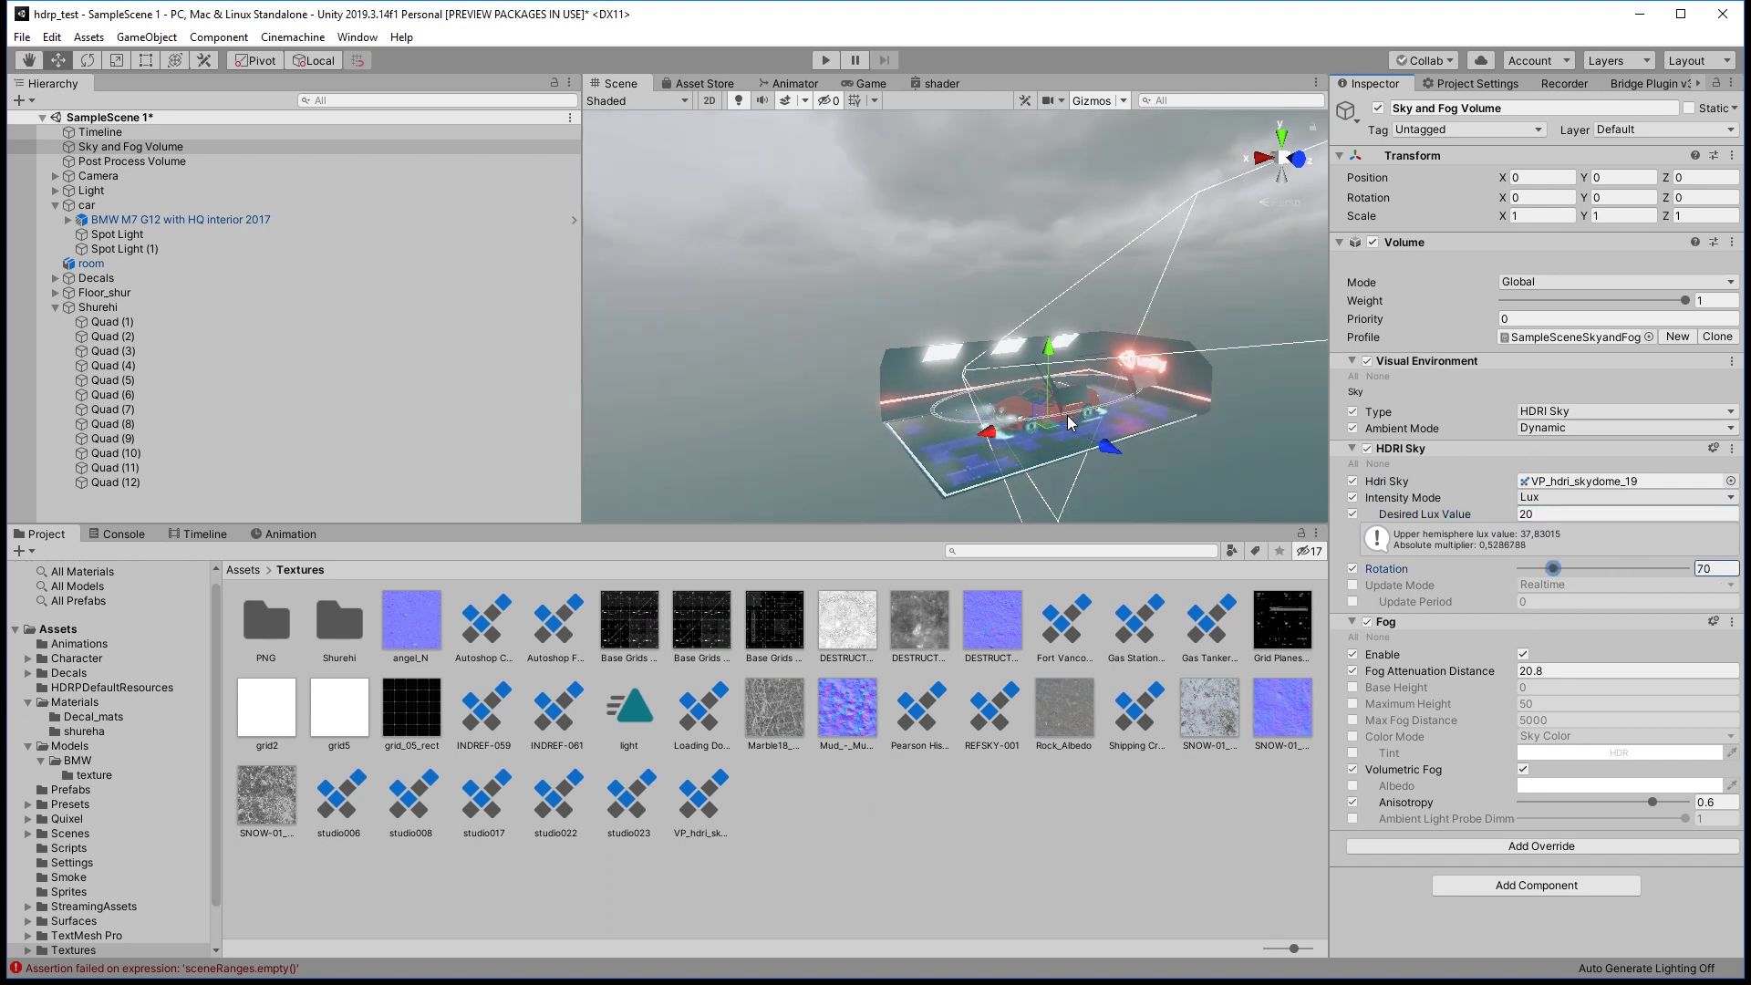
left_click(704, 711)
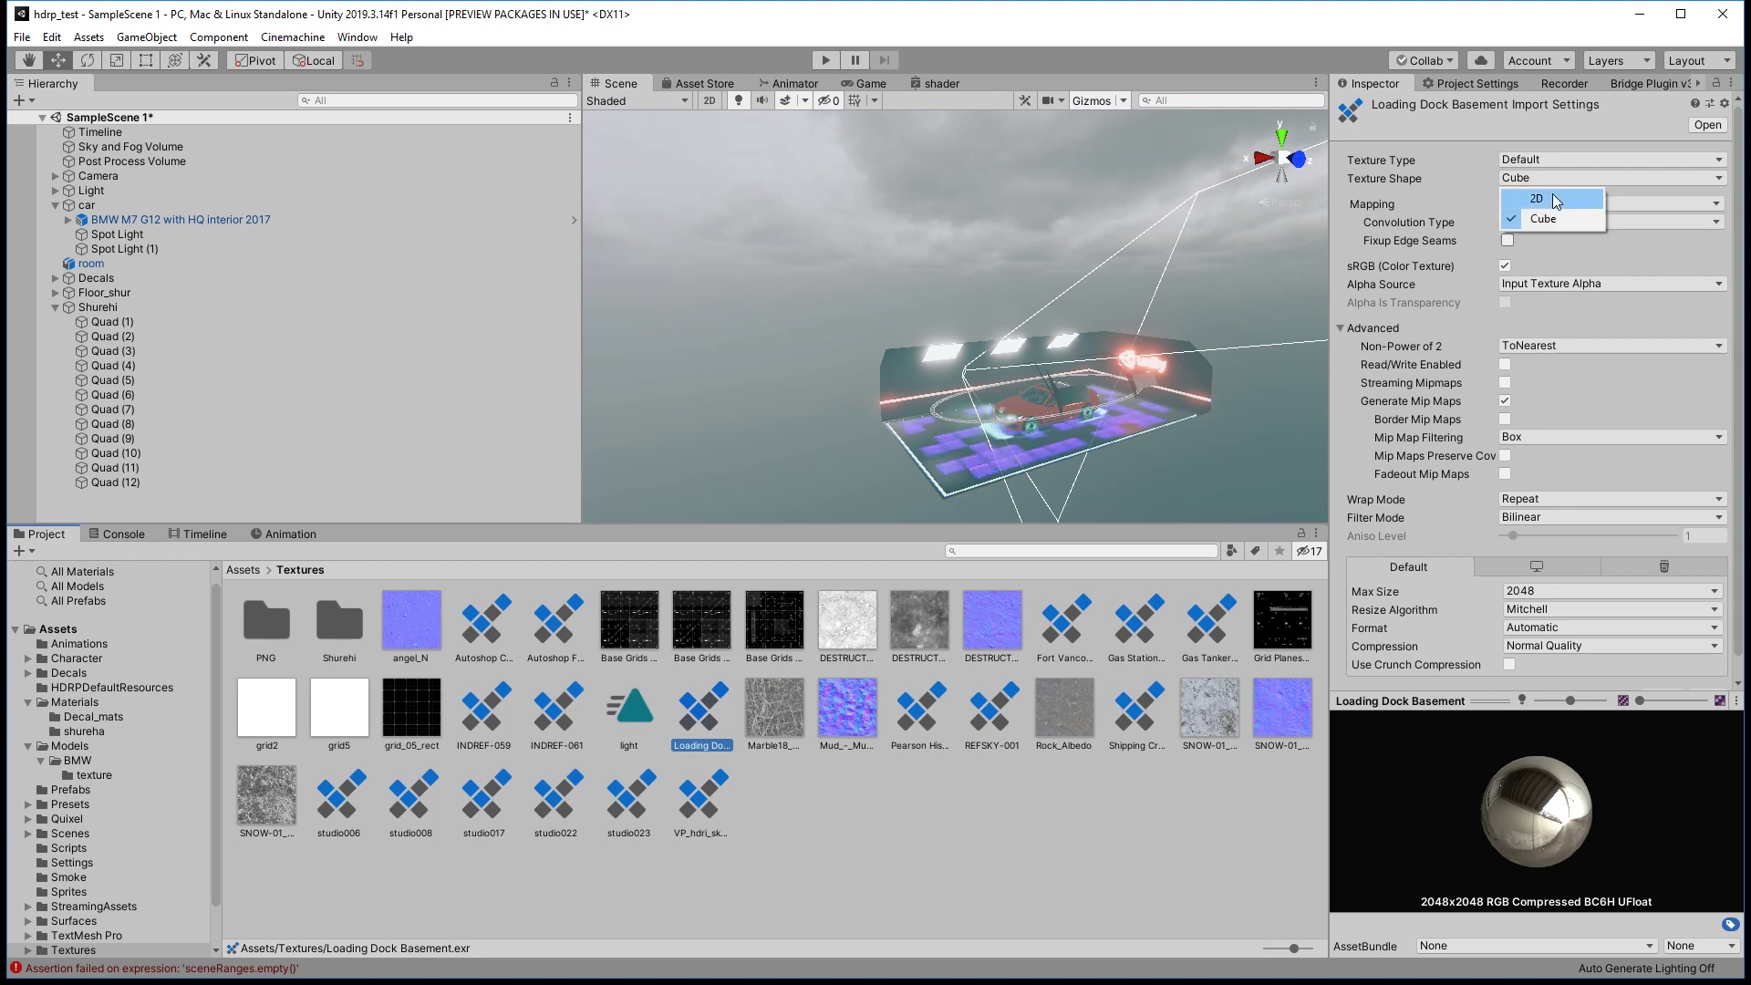
left_click(1421, 179)
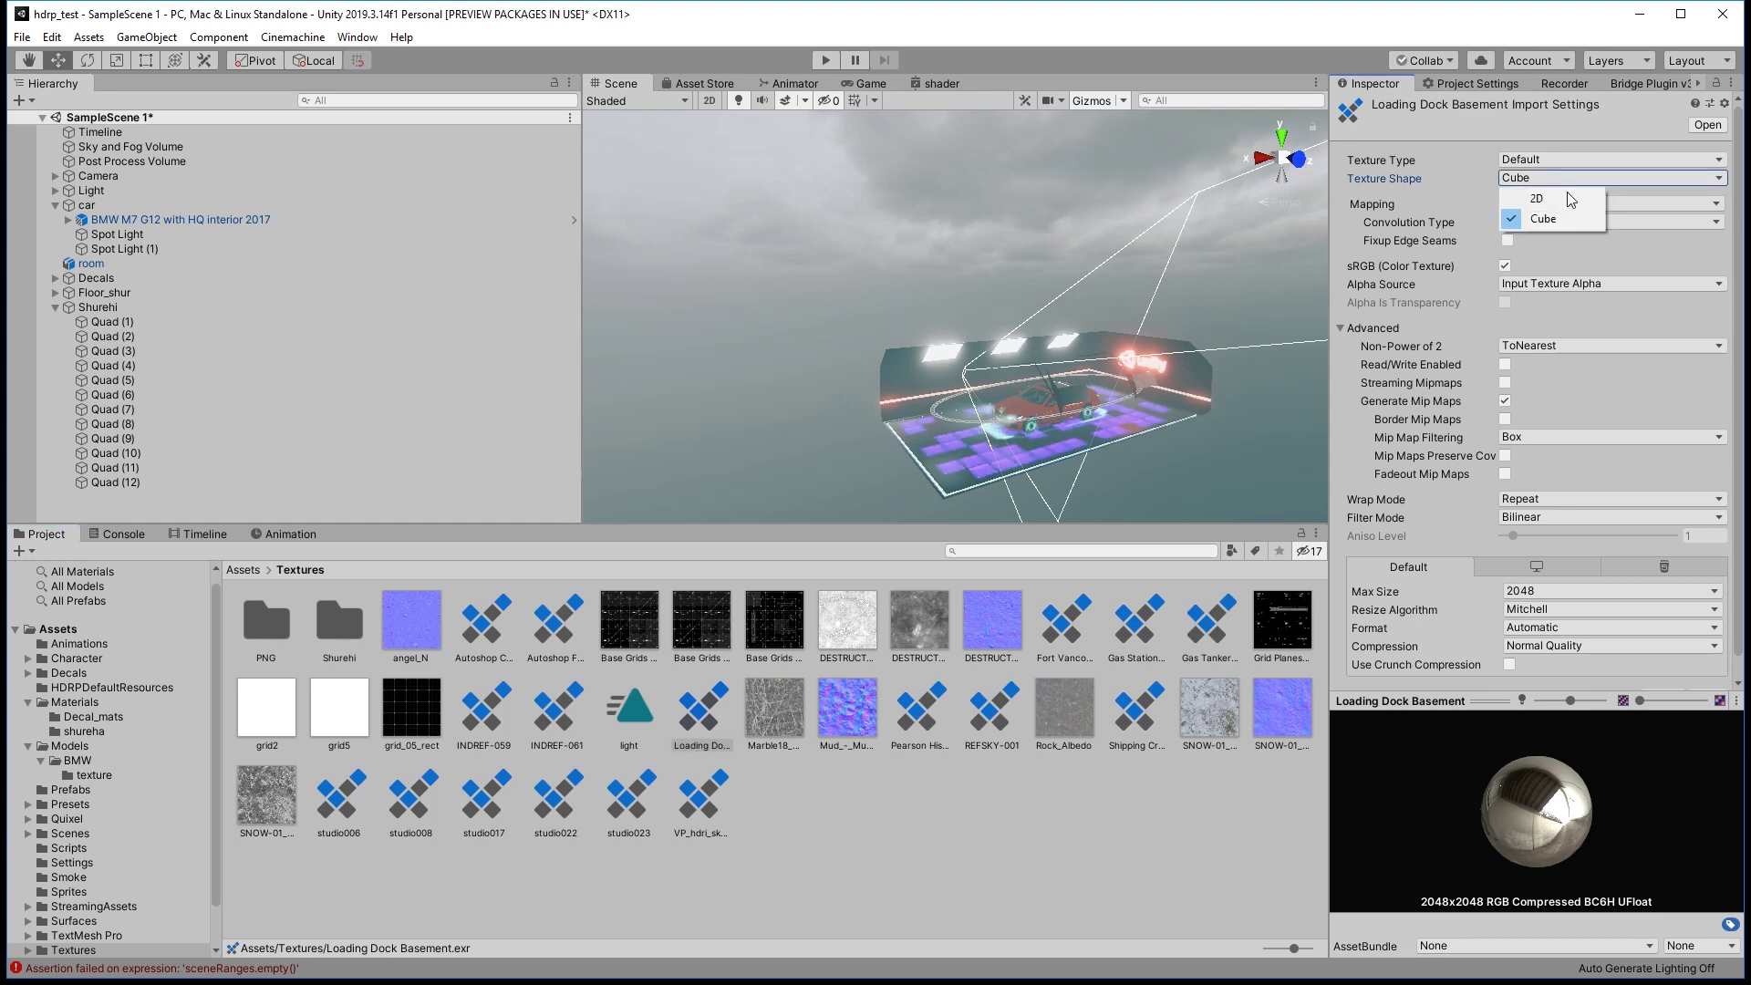
left_click(1448, 167)
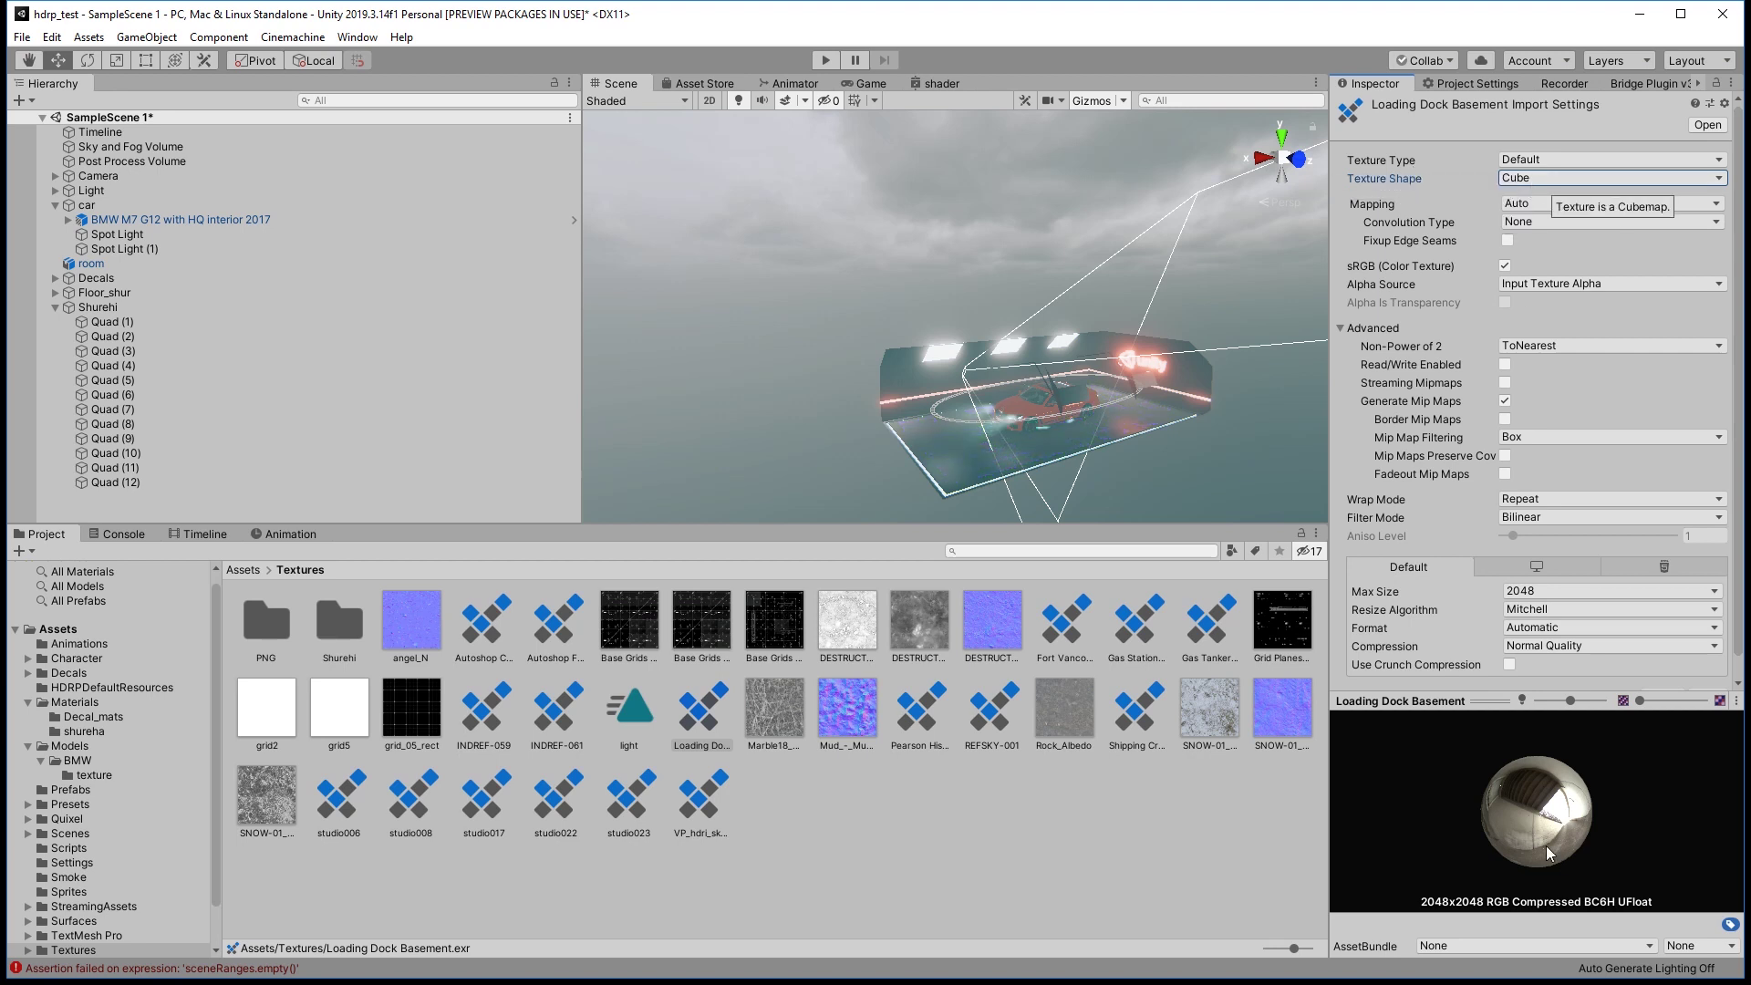
left_click(1617, 852)
mouse_move(1511, 836)
left_mouse_down()
mouse_move(1272, 758)
mouse_move(1690, 660)
left_mouse_up()
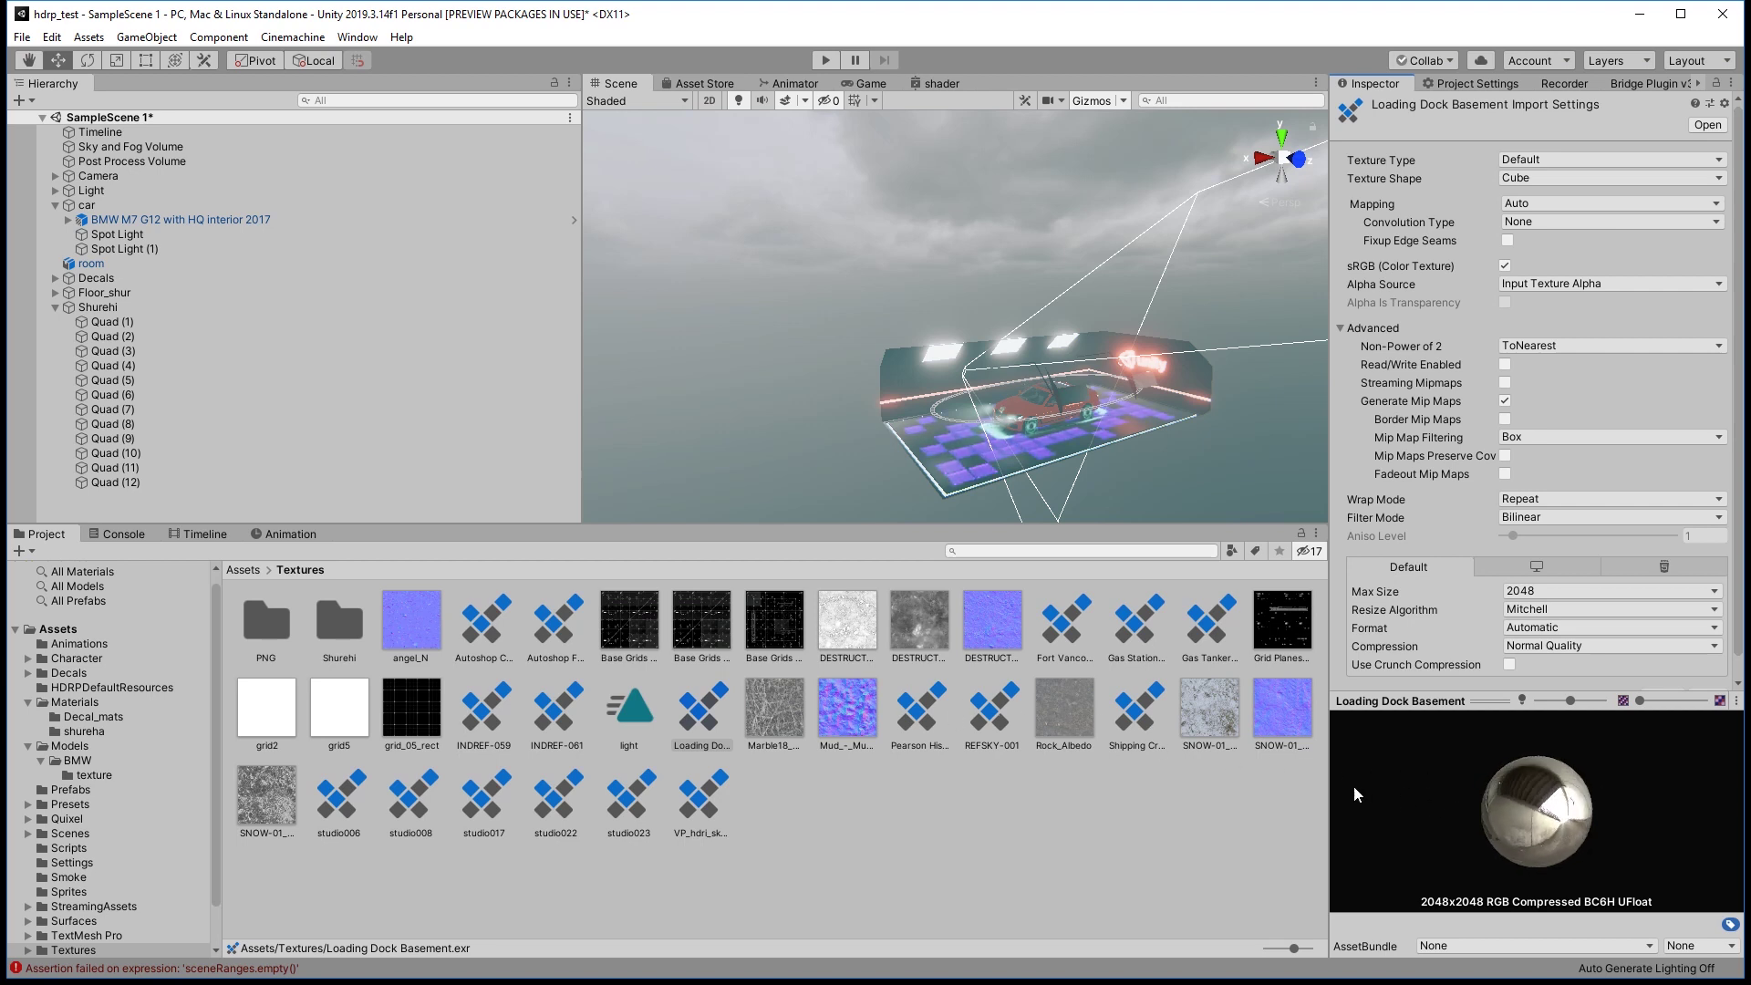
left_click_drag(1288, 743, 1474, 731)
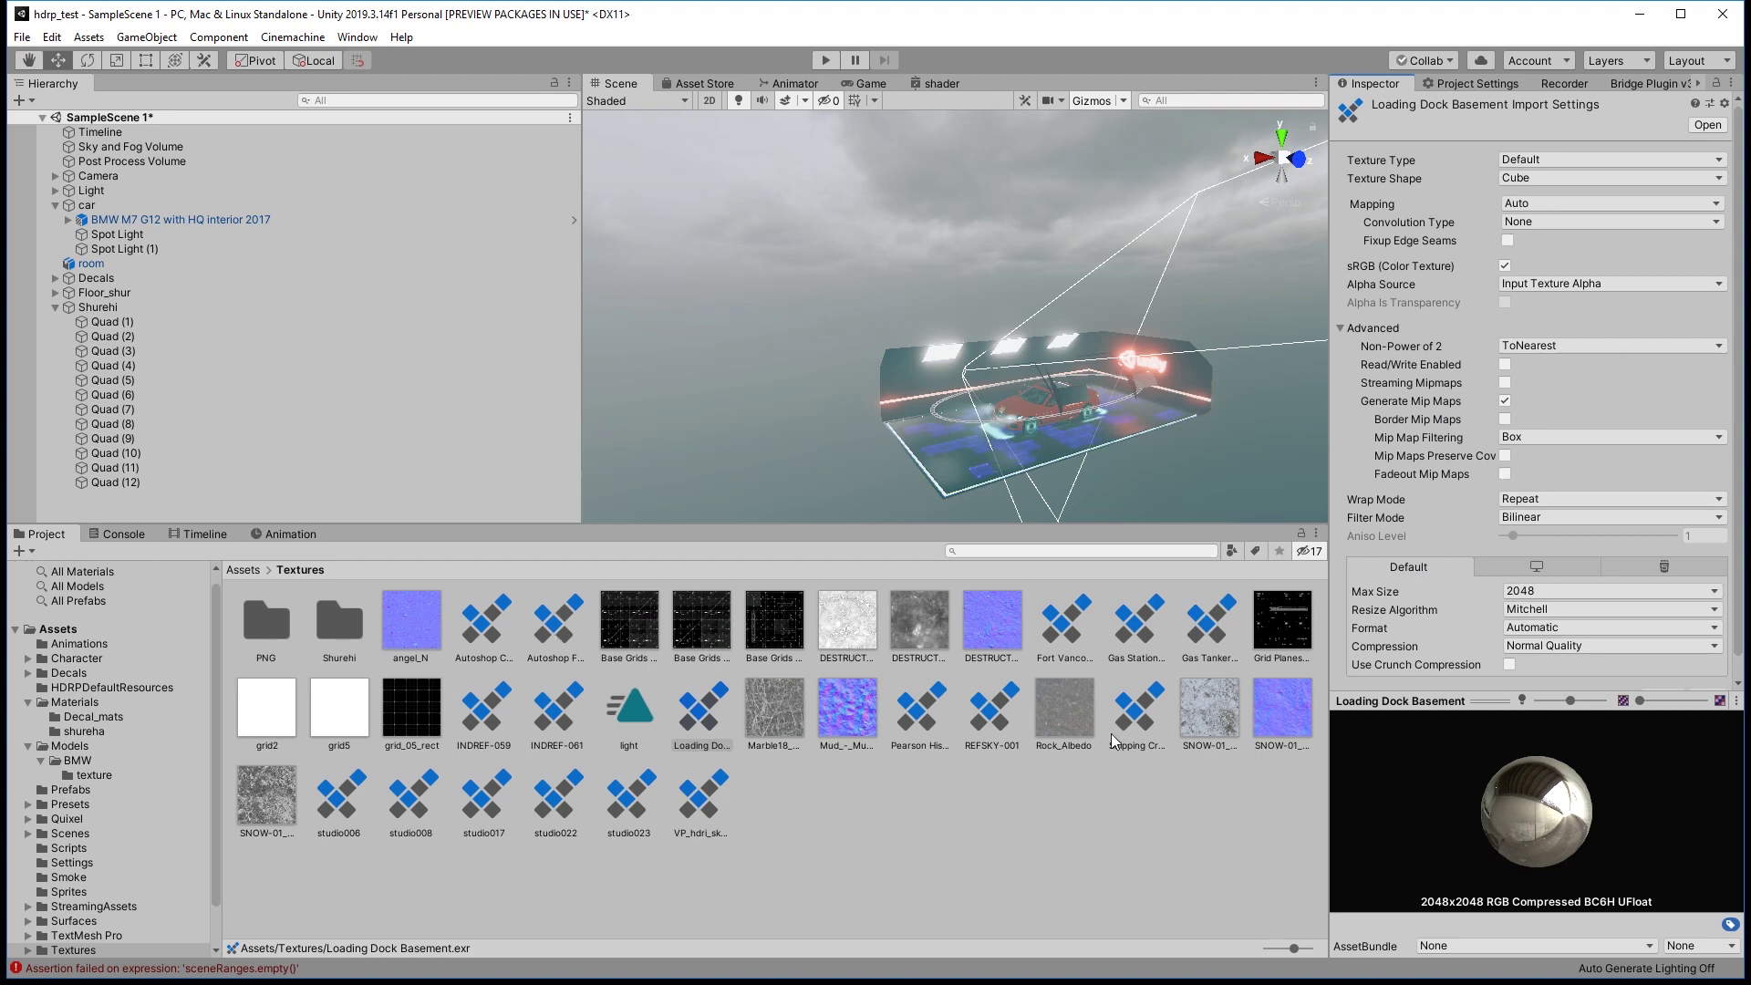
scroll(1431, 594, "down", 1)
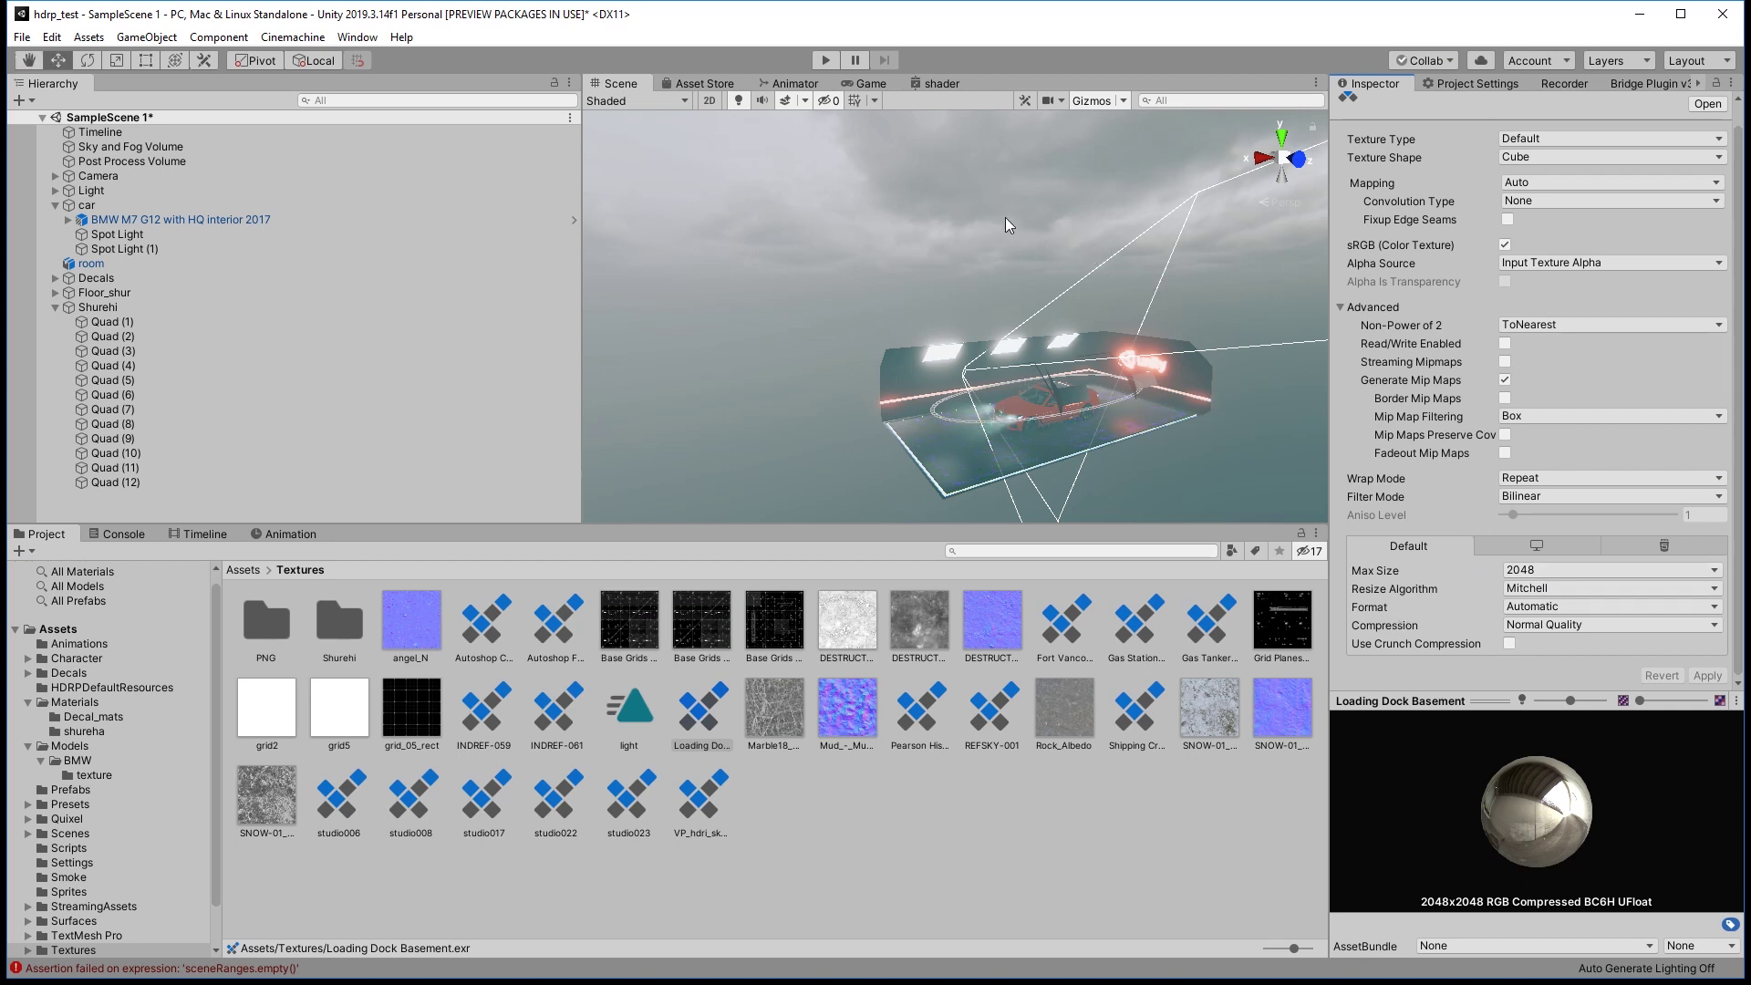
left_click_drag(1080, 230, 1122, 236, "alt")
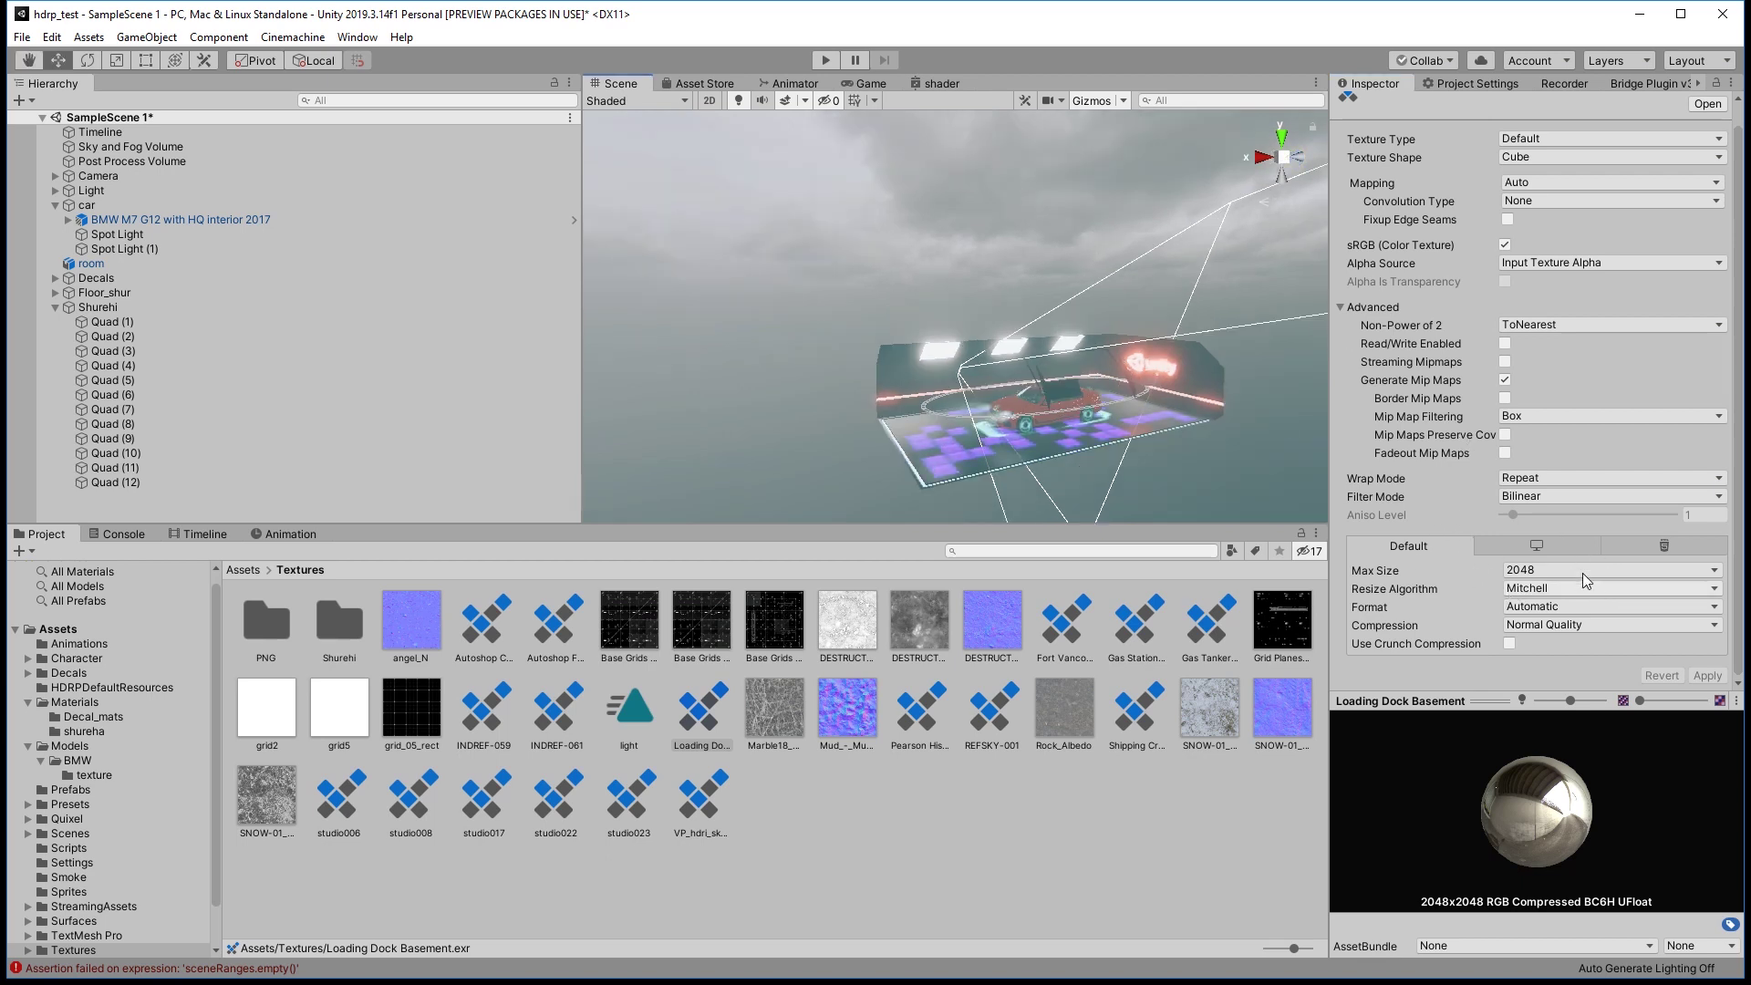
left_click(1558, 569)
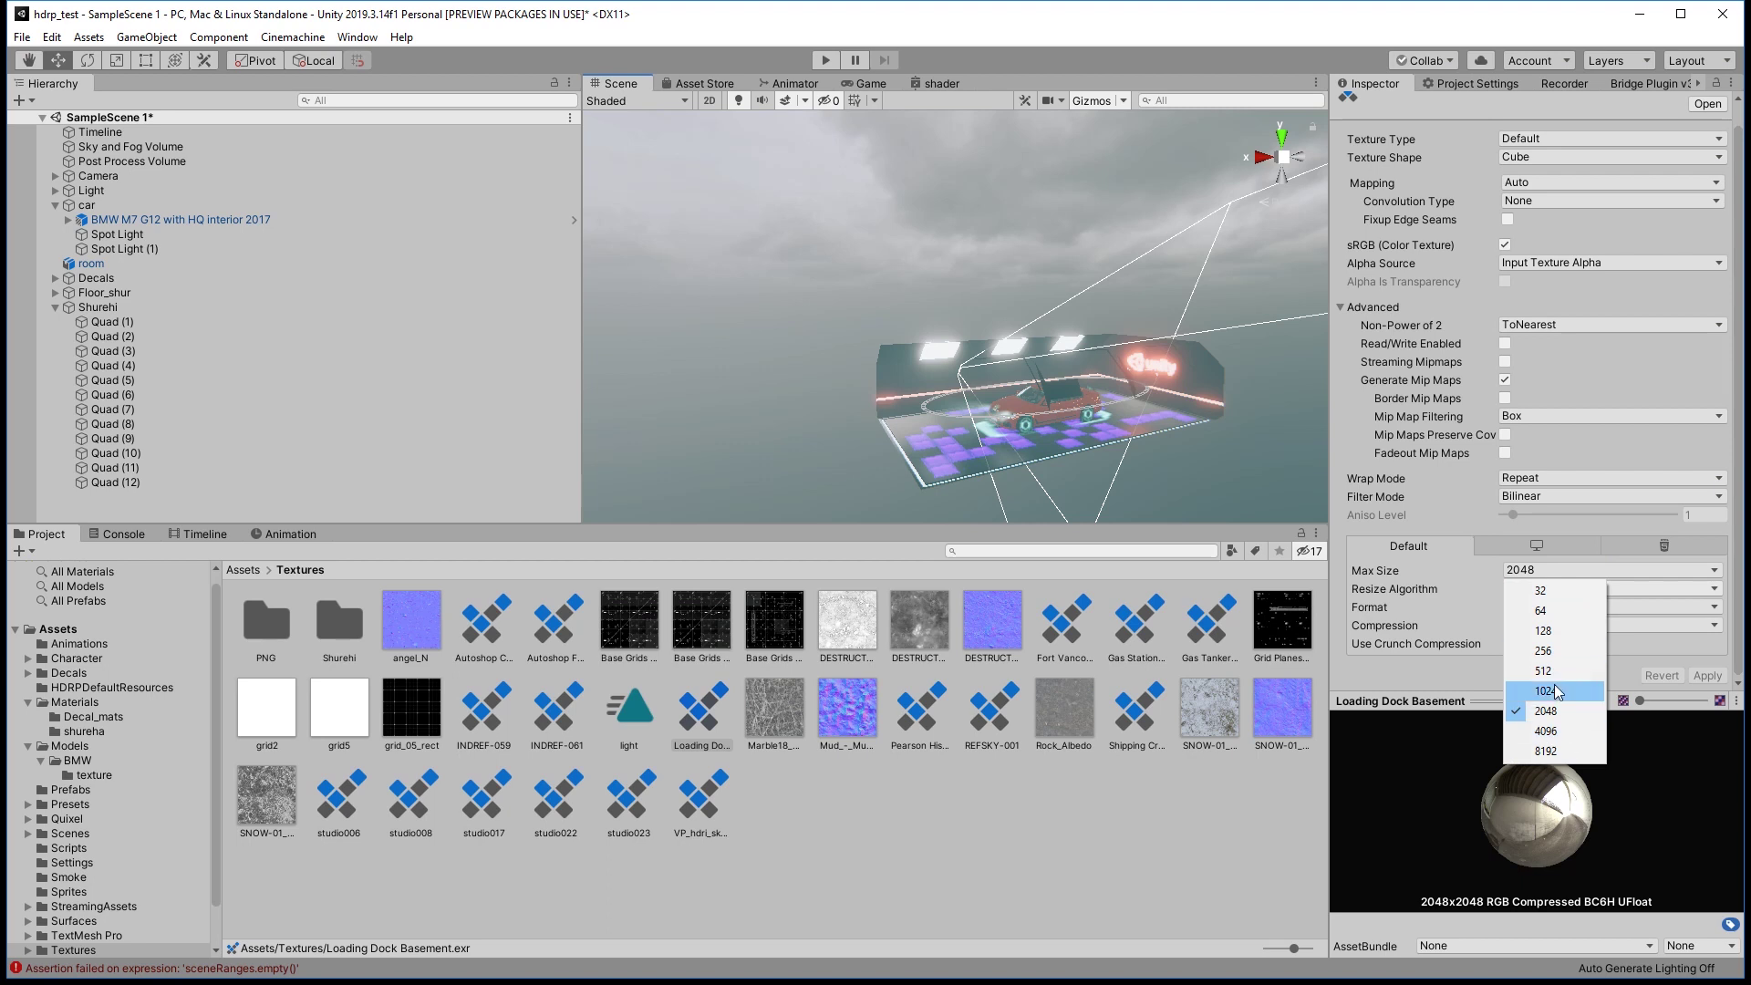
left_click(1427, 573)
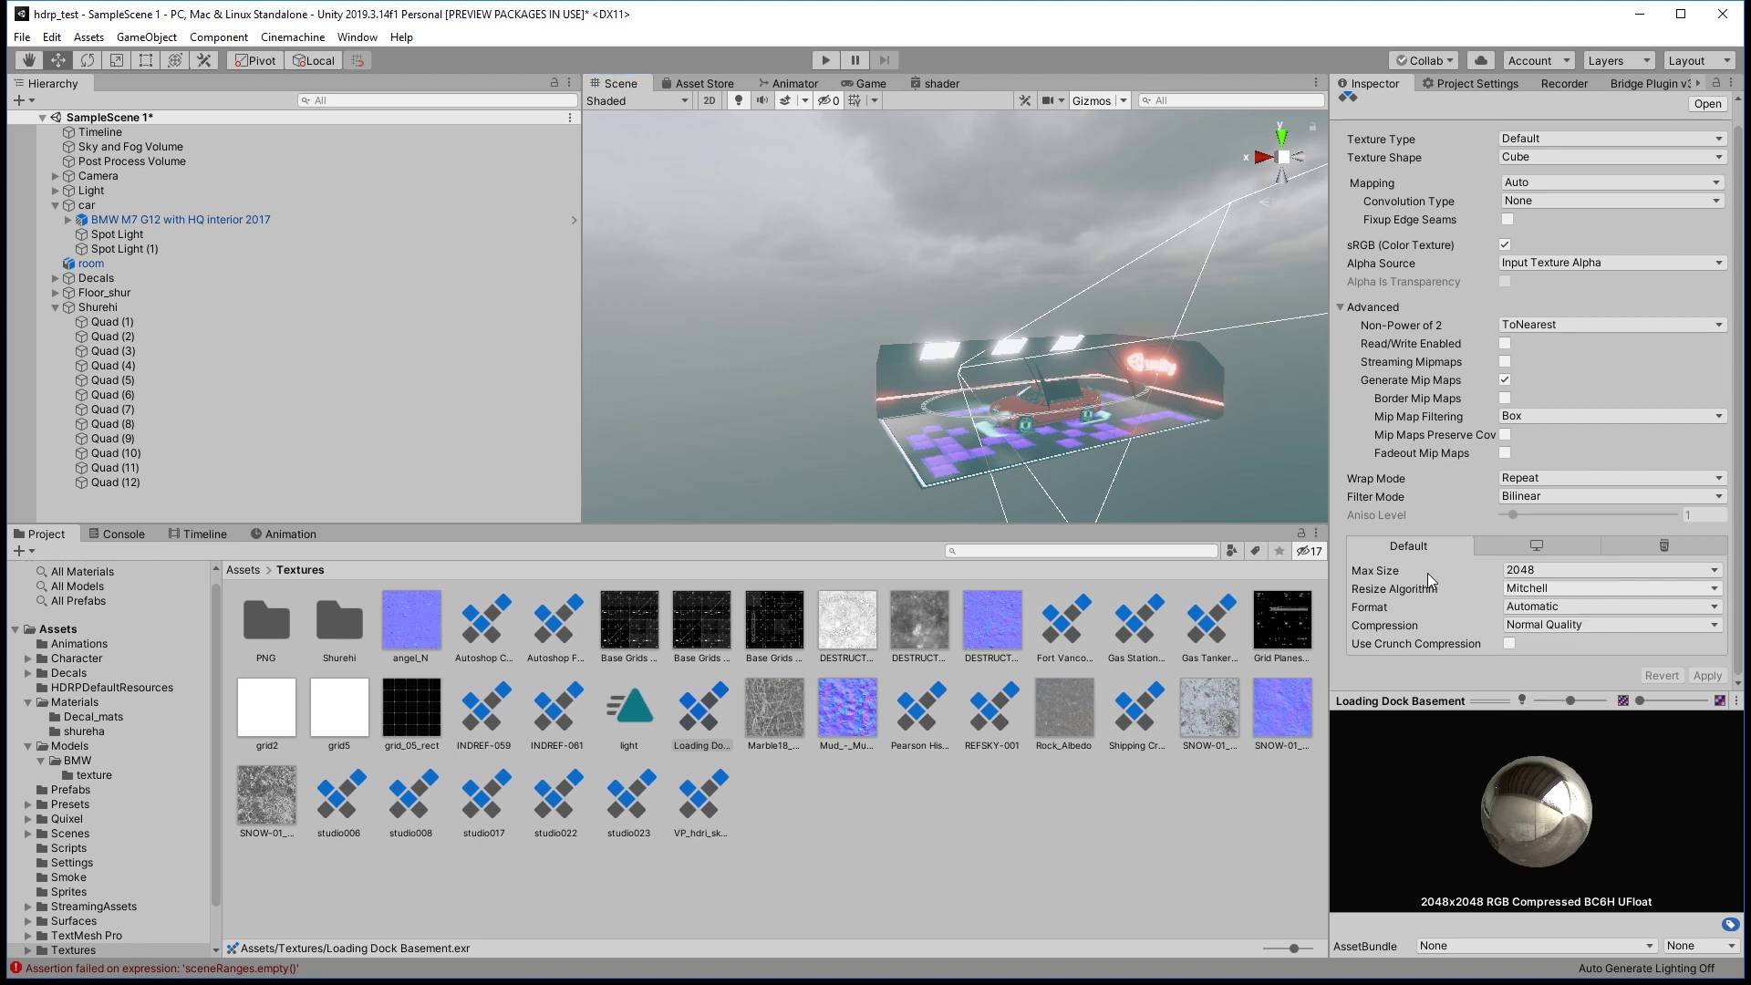
left_click(77, 148)
Zoom in on the car and switch the sky type to None.
left_click_drag(981, 429, 1122, 340, "alt")
scroll(1122, 339, "up", 10)
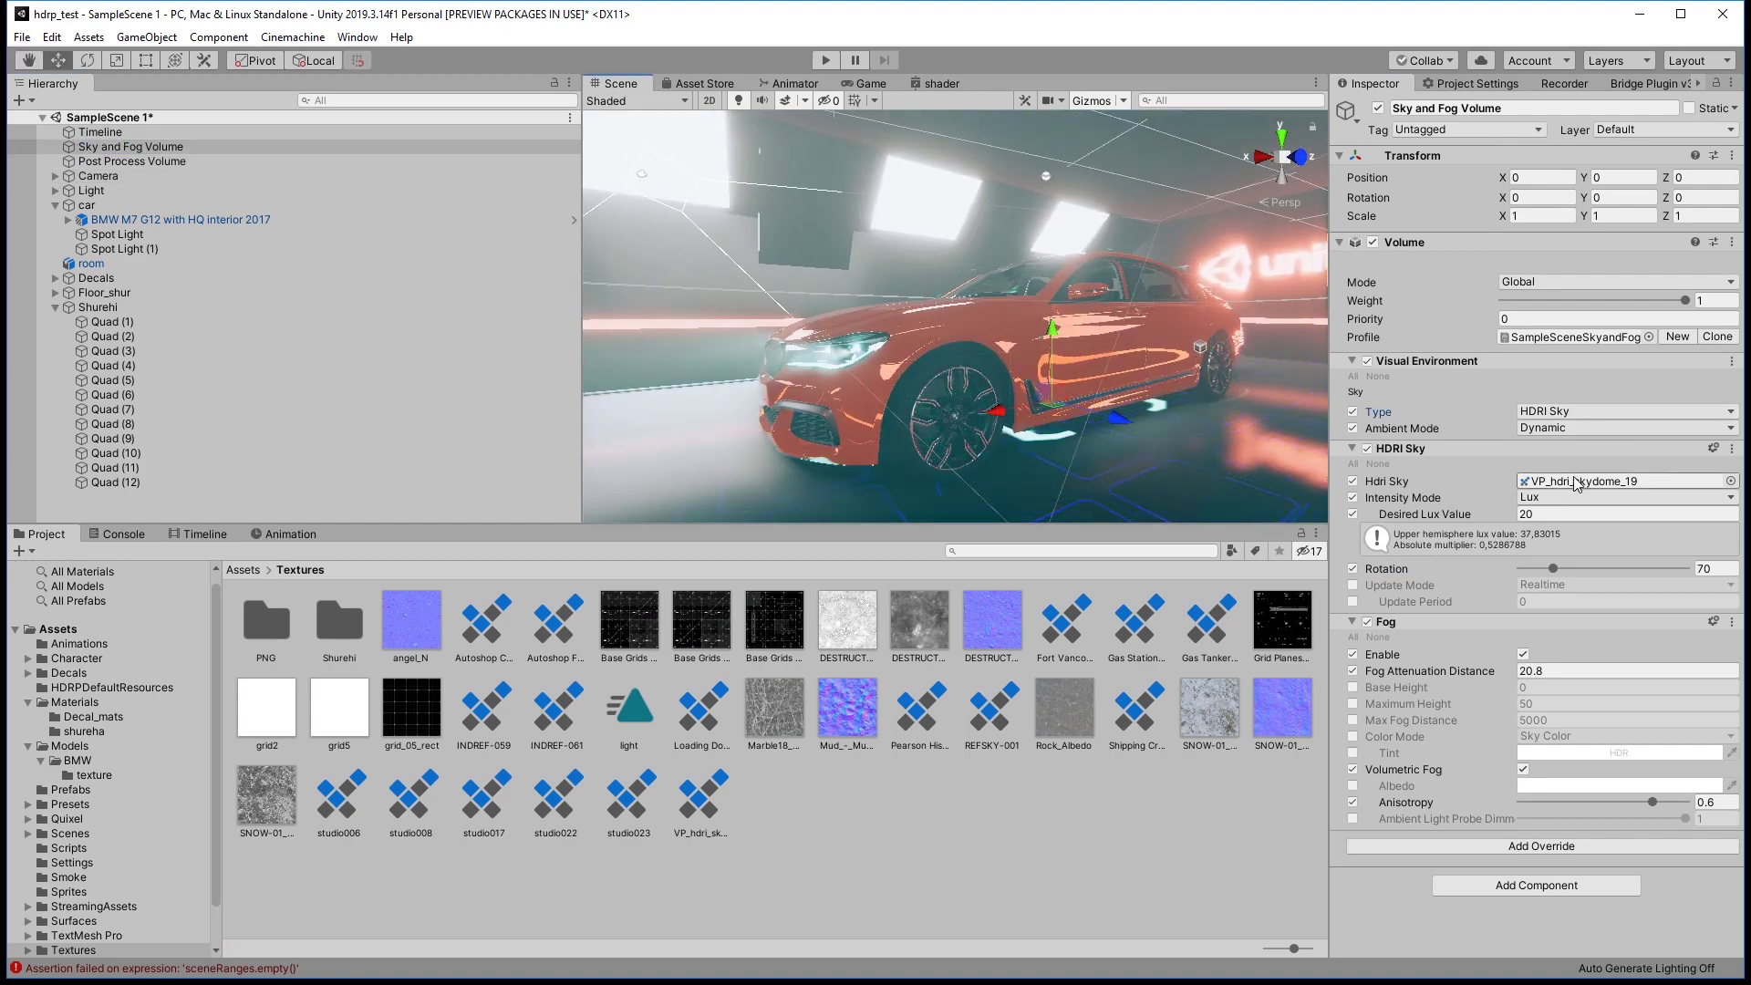
left_click(1606, 411)
left_click(1551, 434)
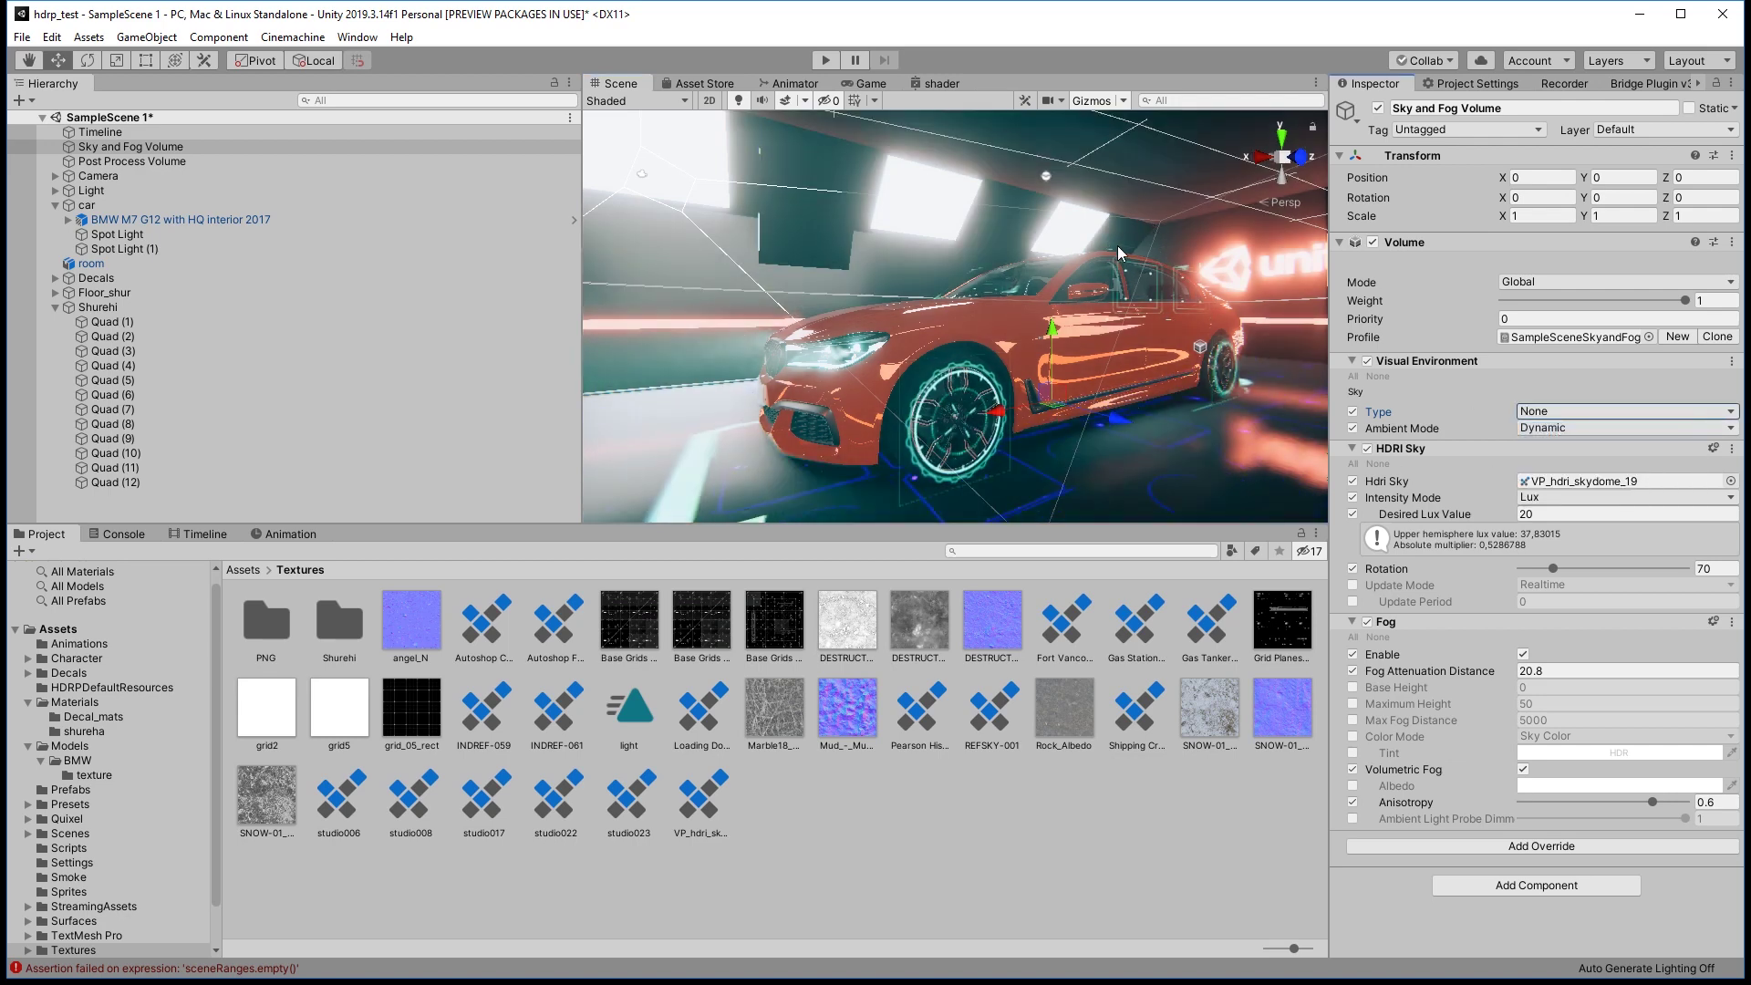
mouse_move(1118, 244)
left_mouse_down("alt")
mouse_move(1165, 270)
mouse_move(1010, 294)
left_mouse_up("alt")
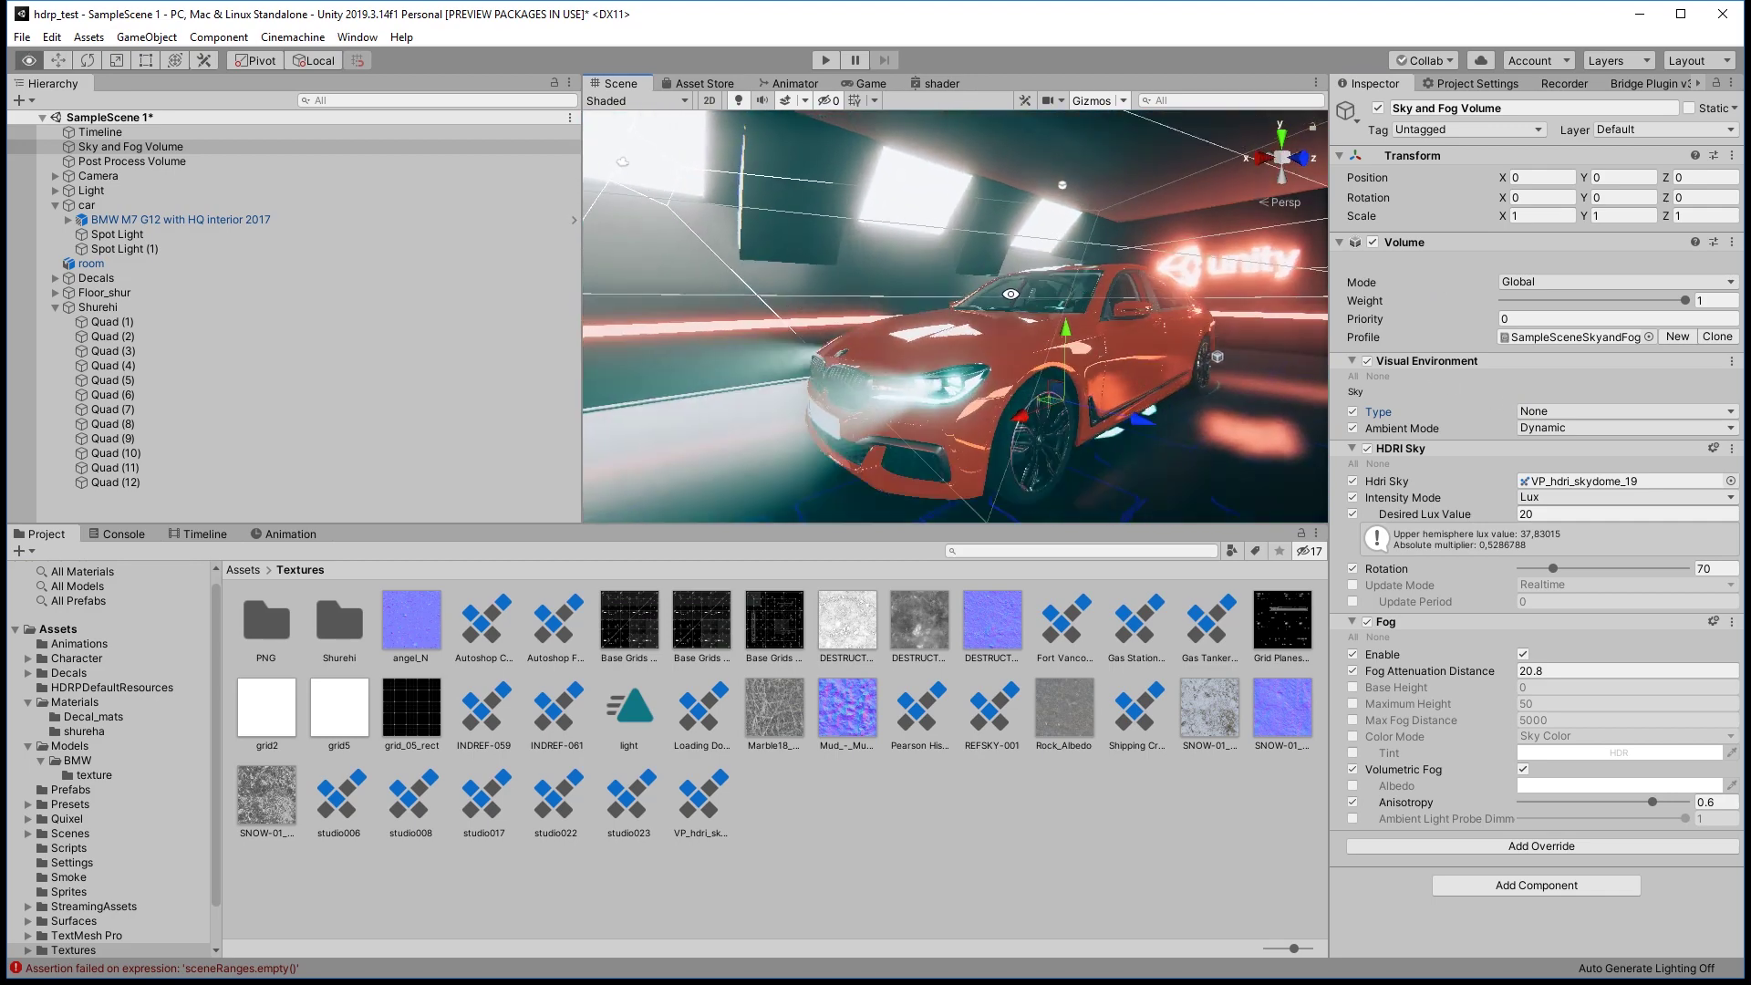
Briefly try Gradient Sky, then settle on HDRI Sky.
left_click(1565, 411)
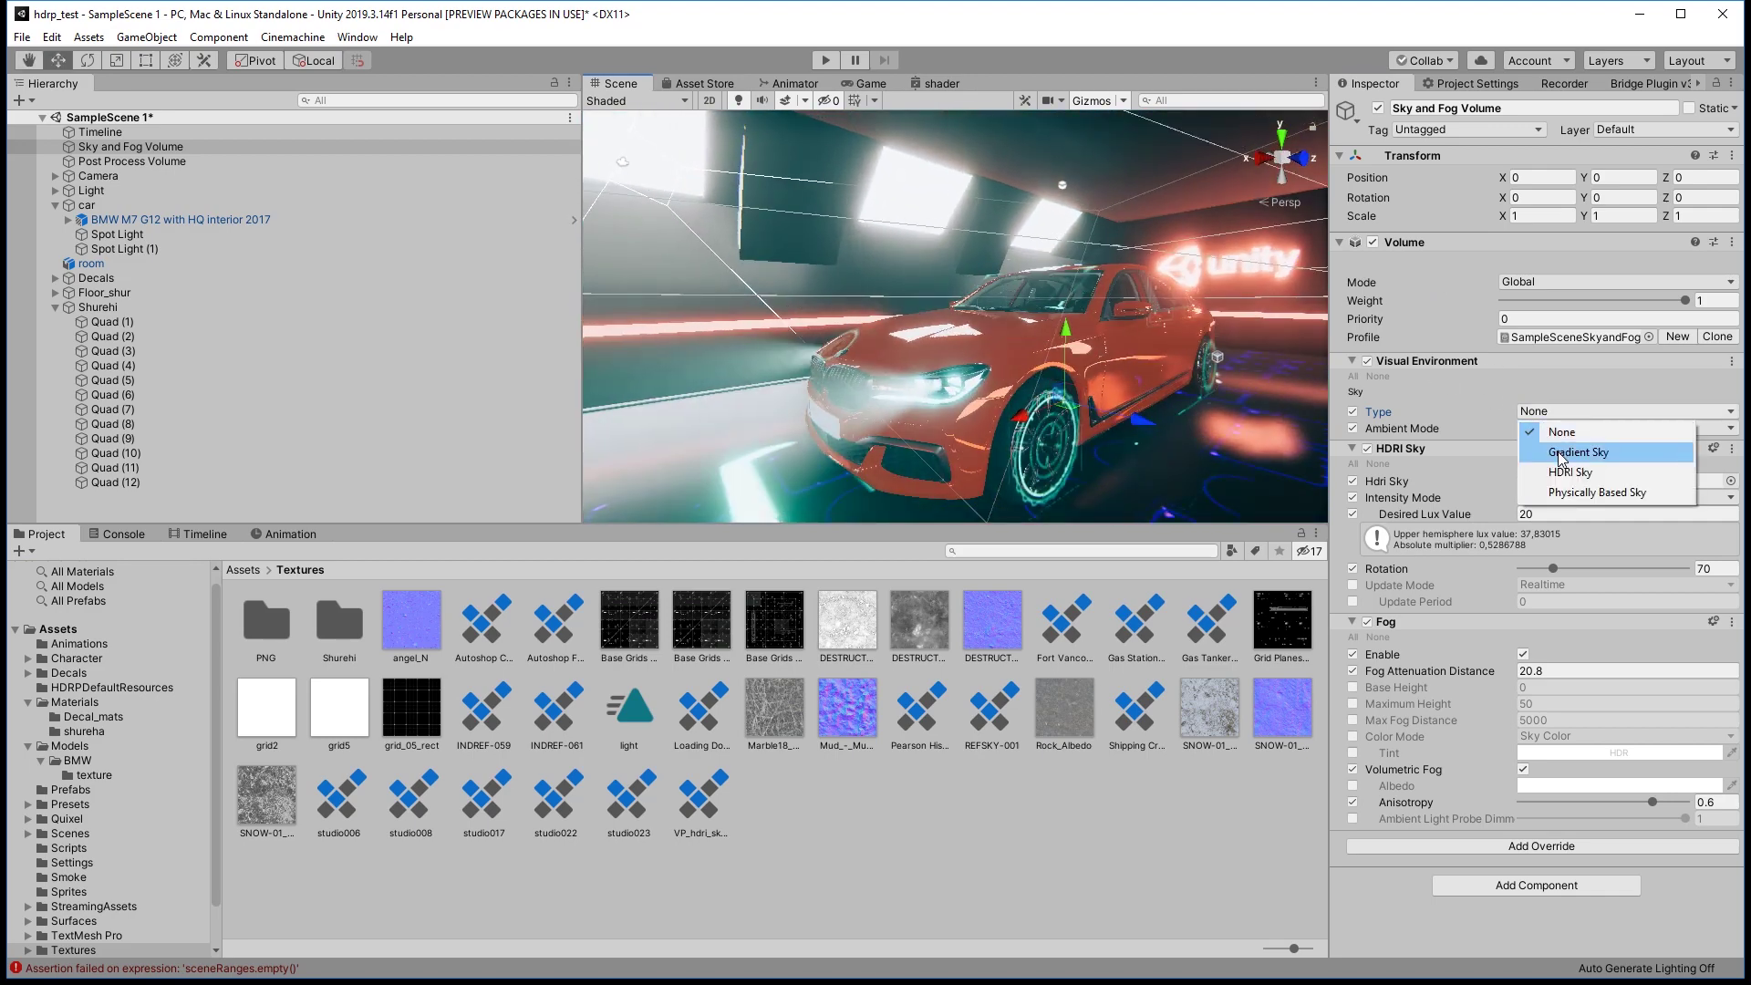
left_click(1569, 472)
left_click(1583, 411)
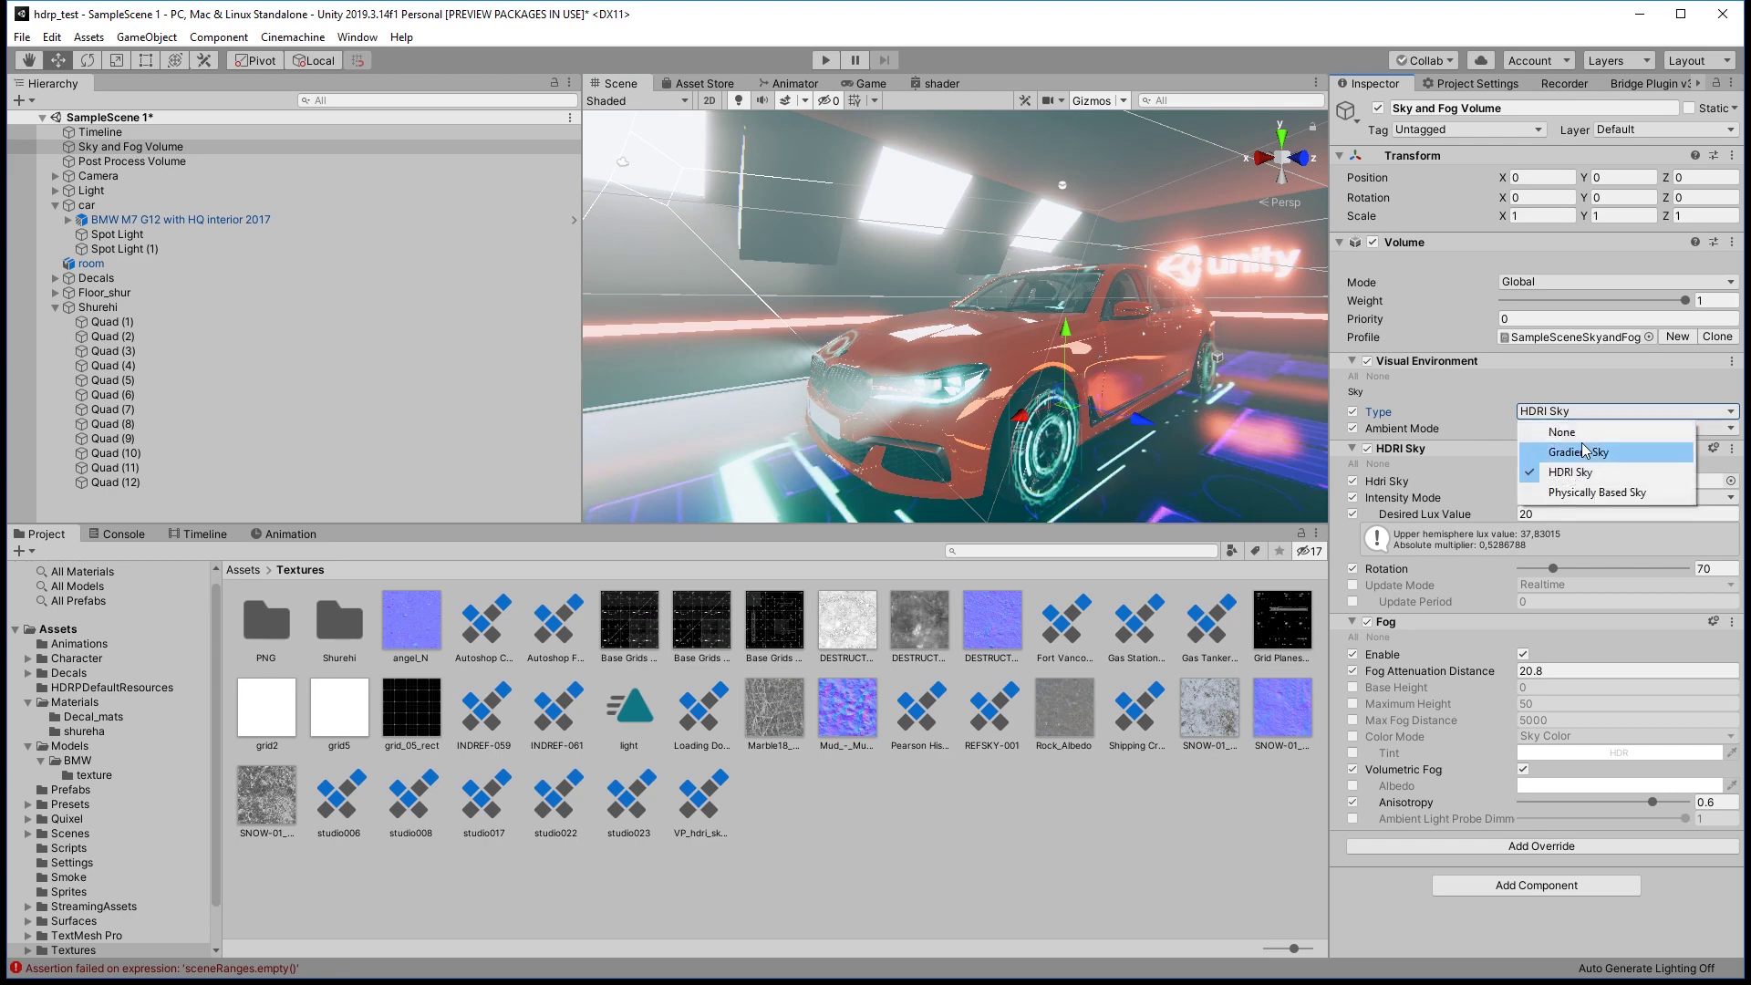
left_click(1582, 451)
left_click(1583, 412)
left_click(1569, 472)
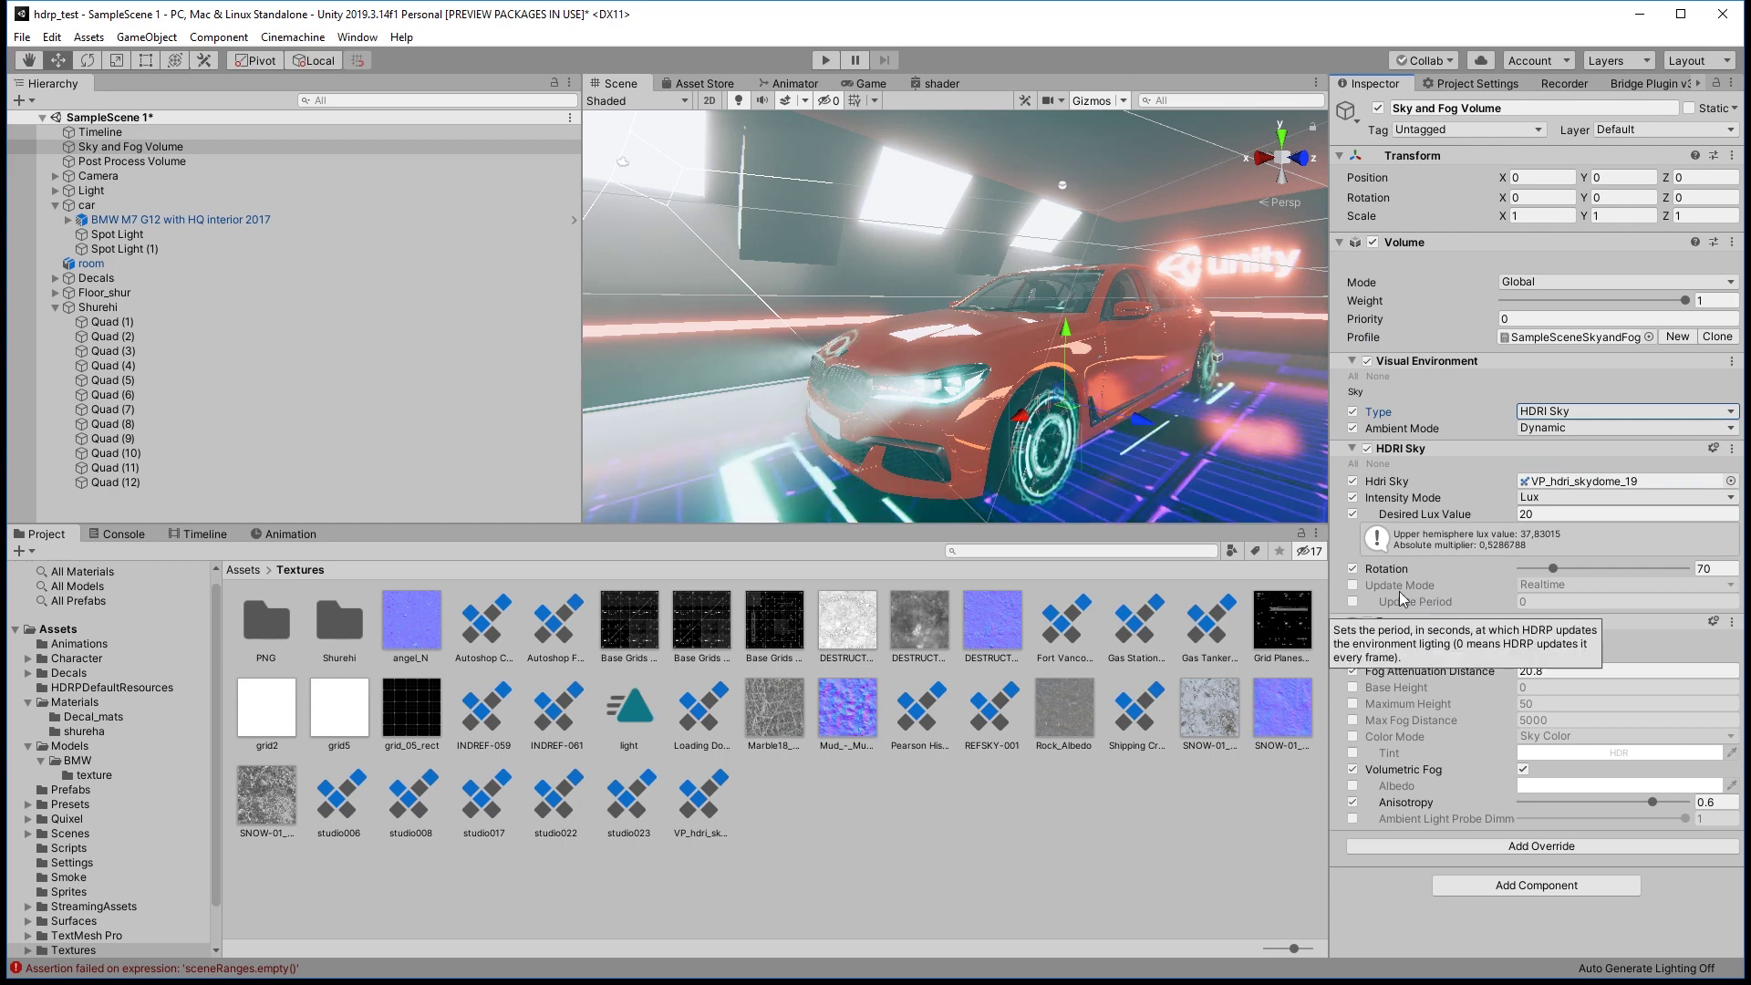
left_click_drag(1095, 383, 1012, 374, "alt")
scroll(1011, 374, "down", 5)
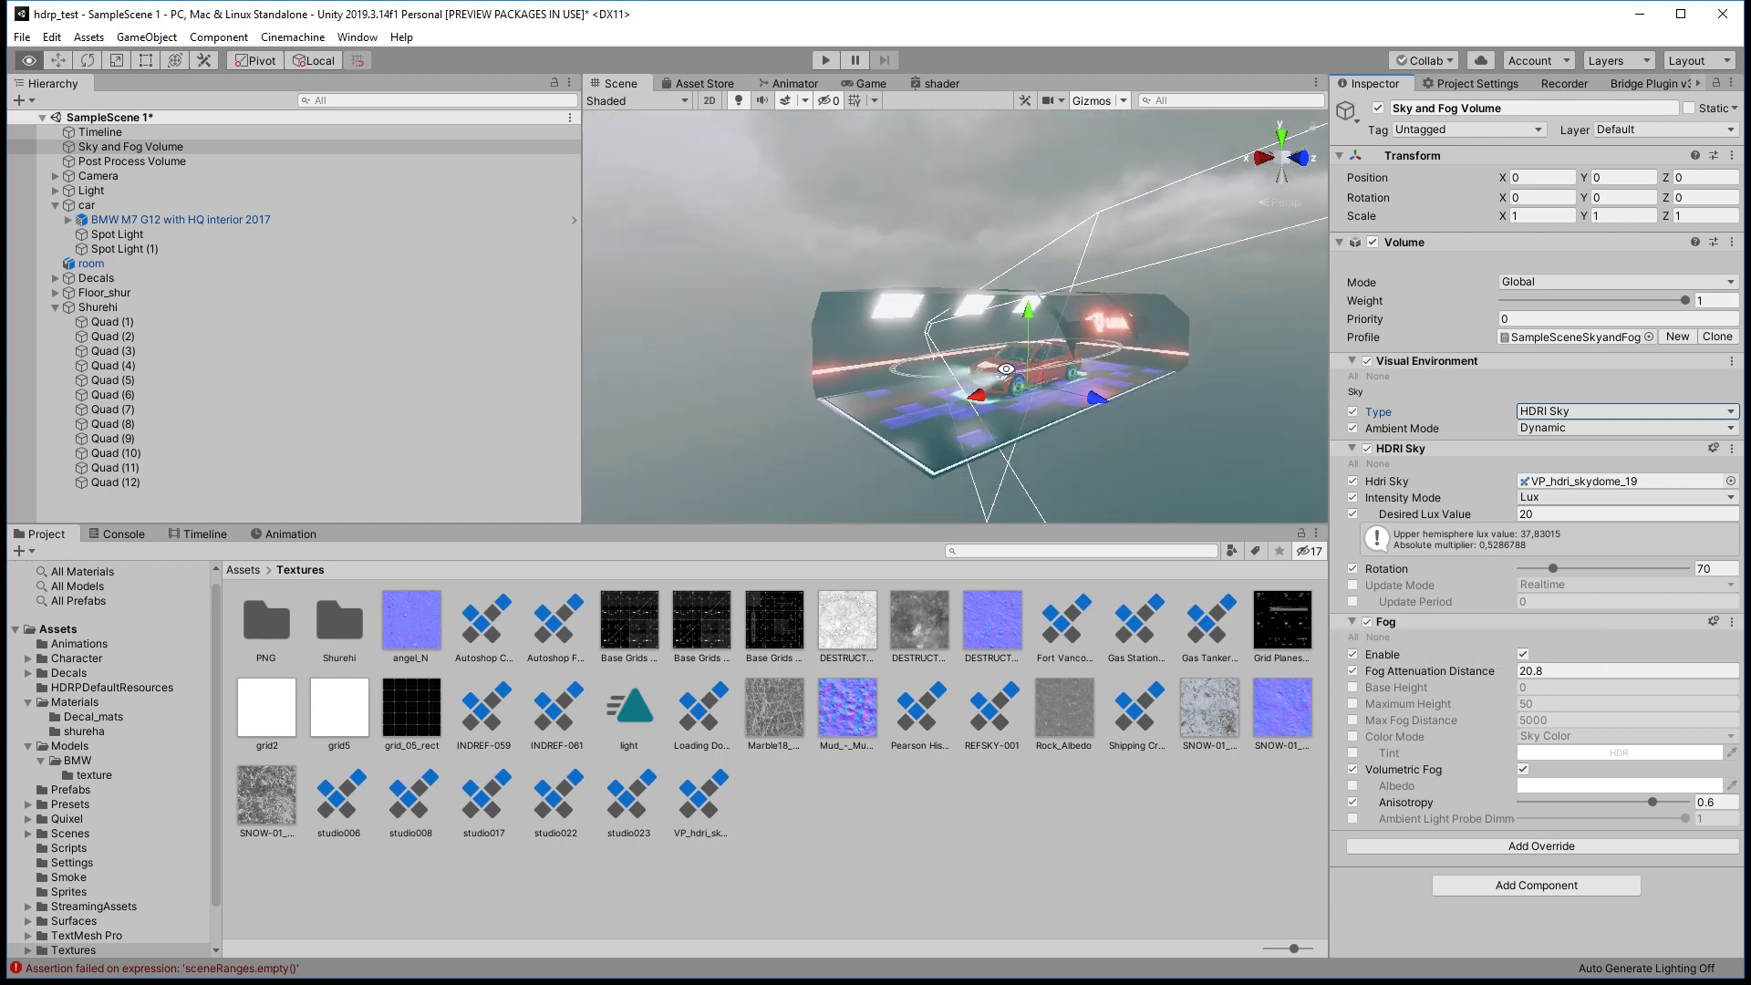
left_click(1367, 622)
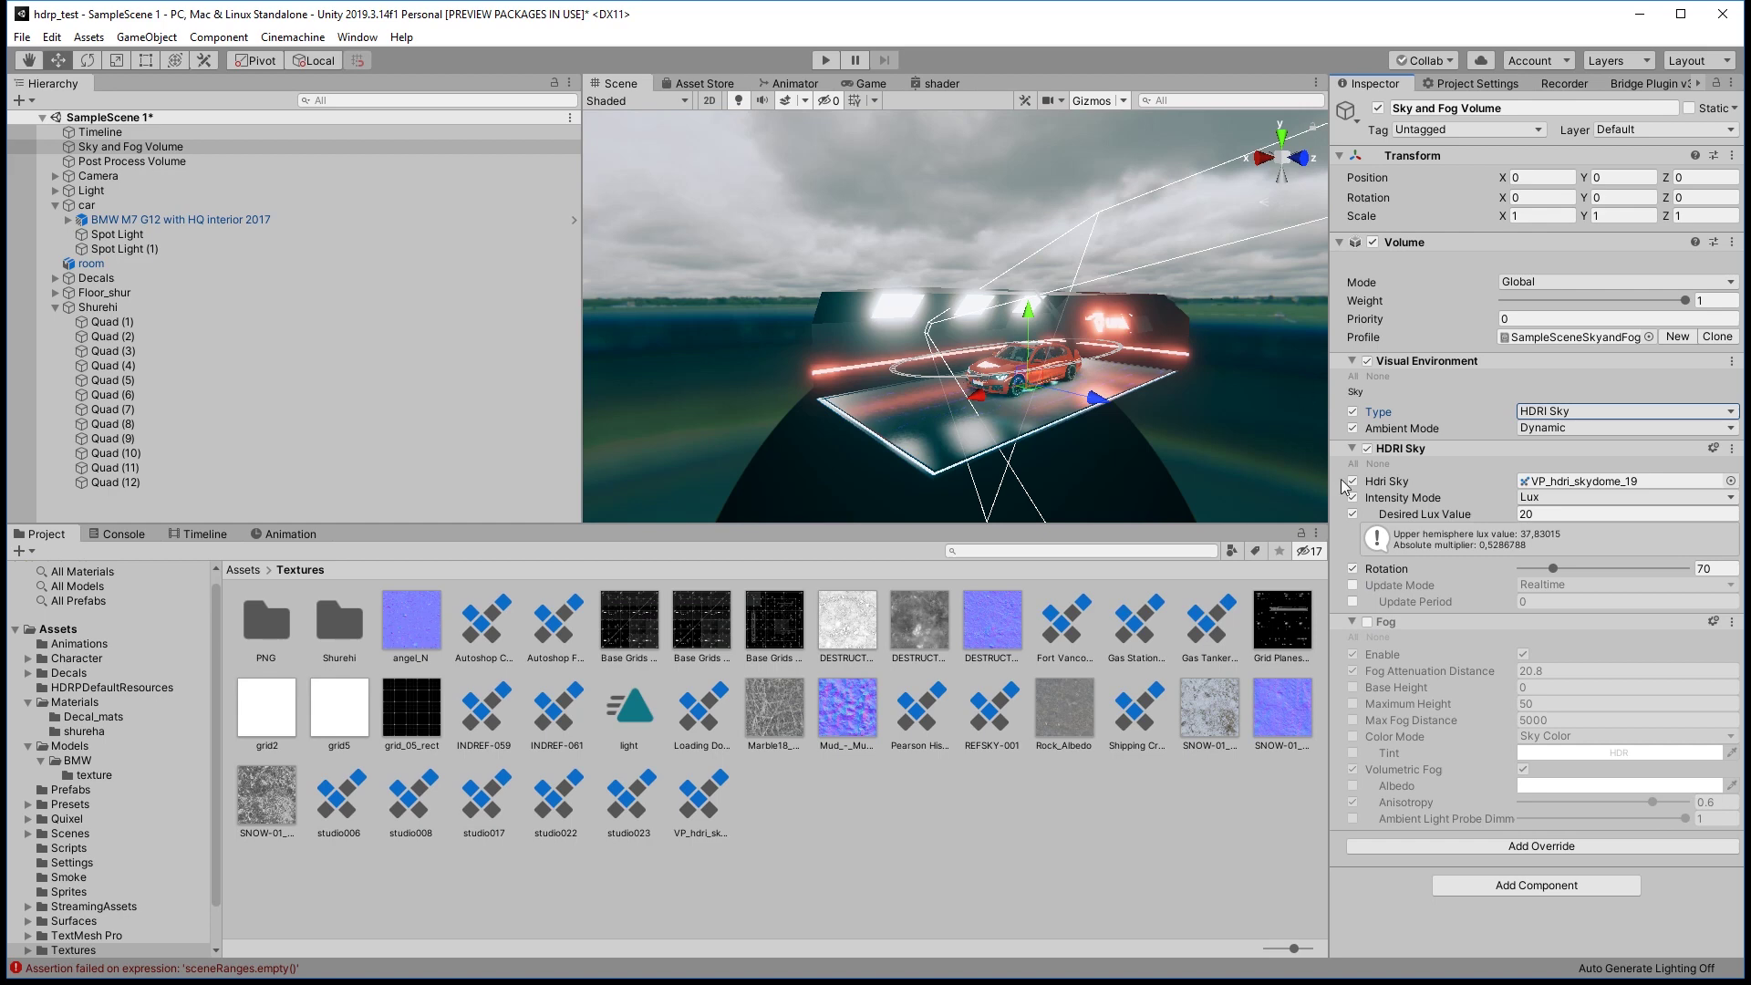
left_click(1367, 622)
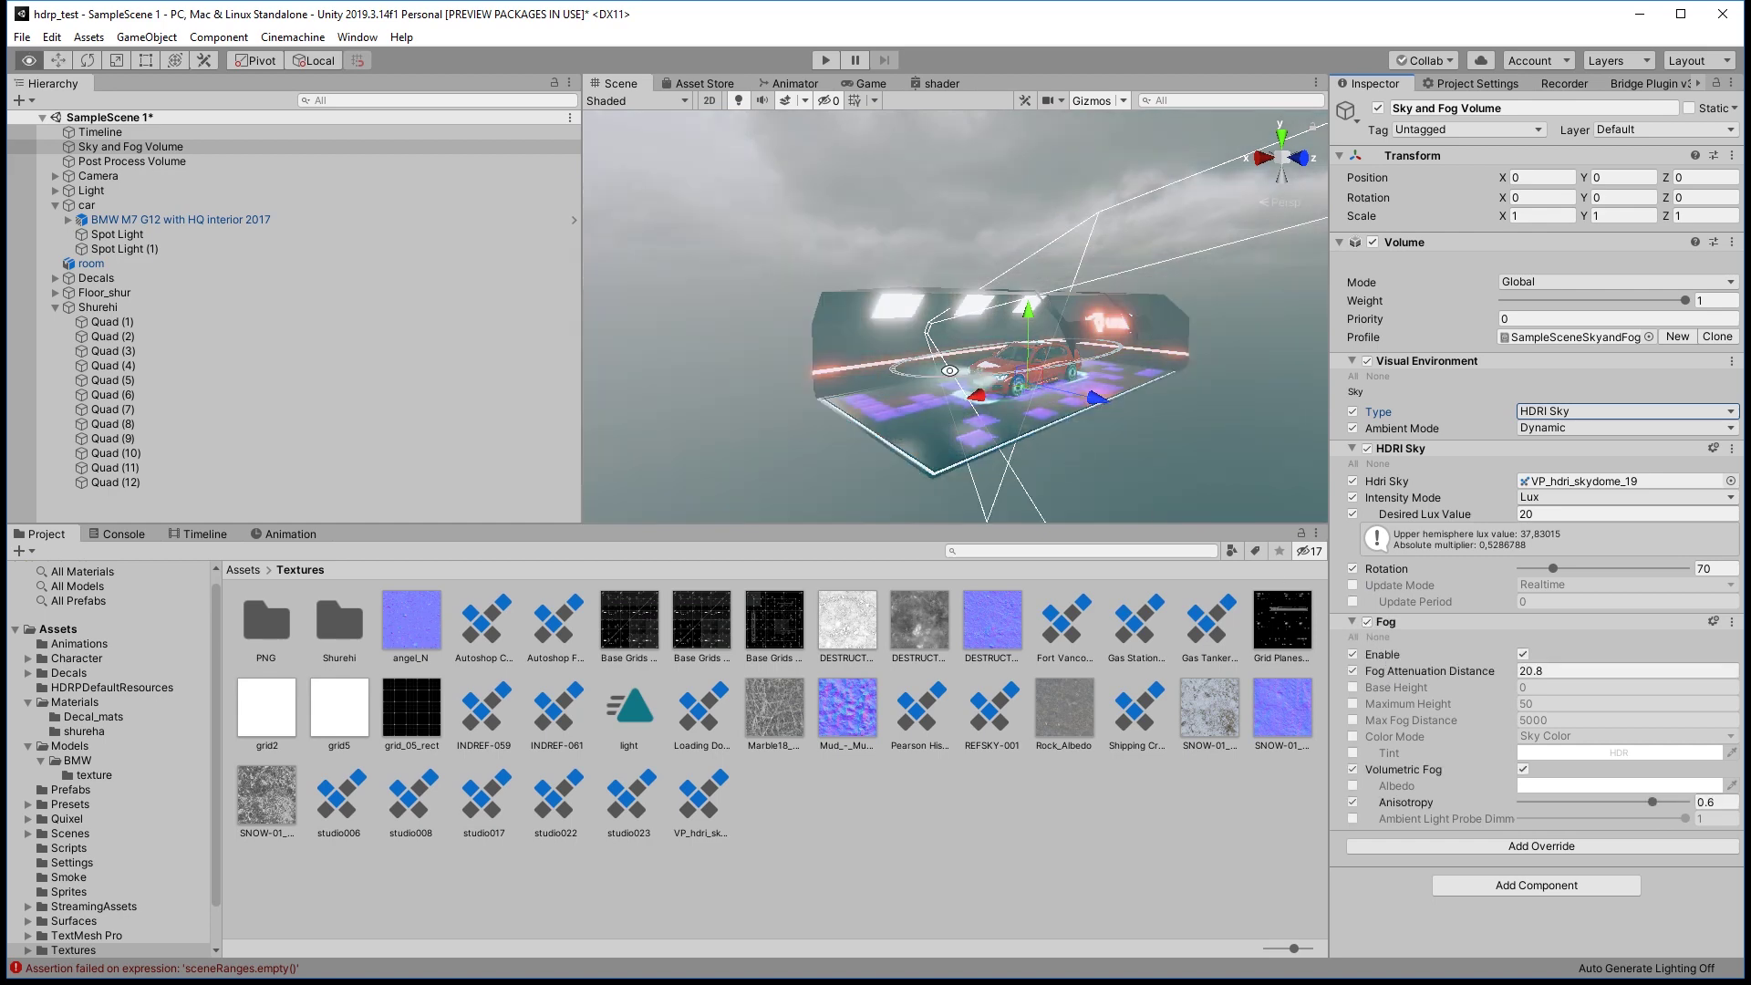
scroll(987, 360, "up", 5, "alt")
left_click_drag(987, 361, 1166, 482, "alt")
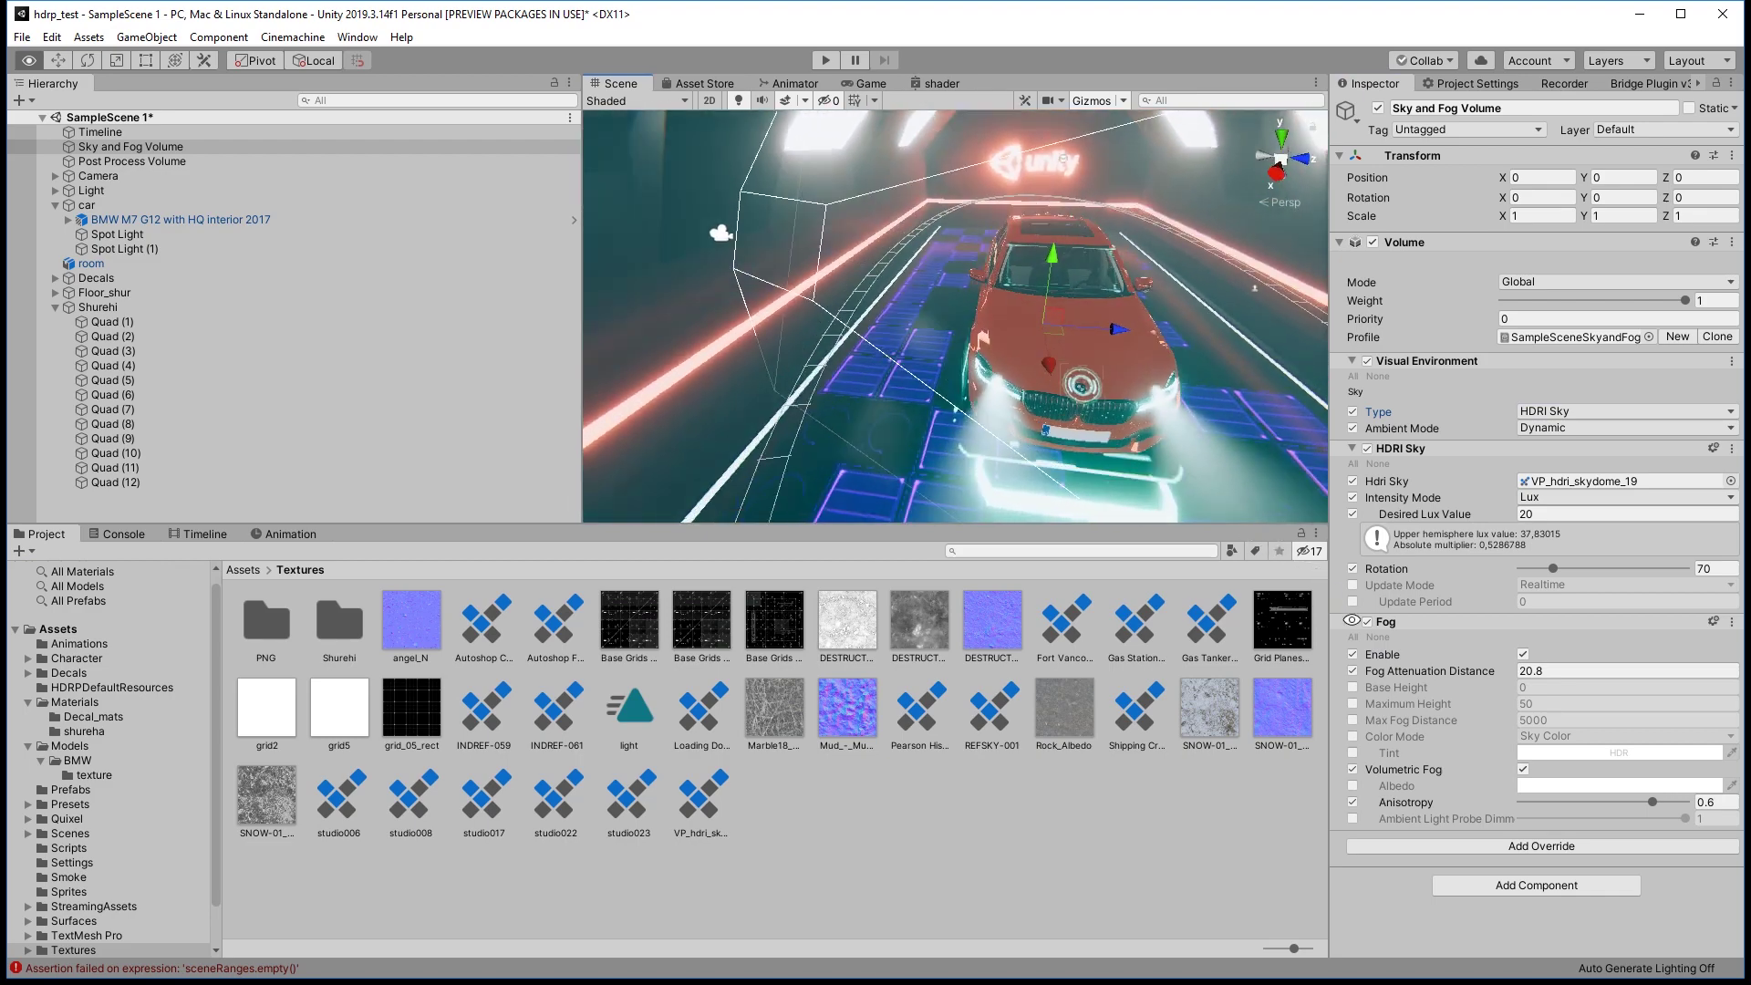
left_click_drag(1166, 482, 1214, 511, "alt")
key("f")
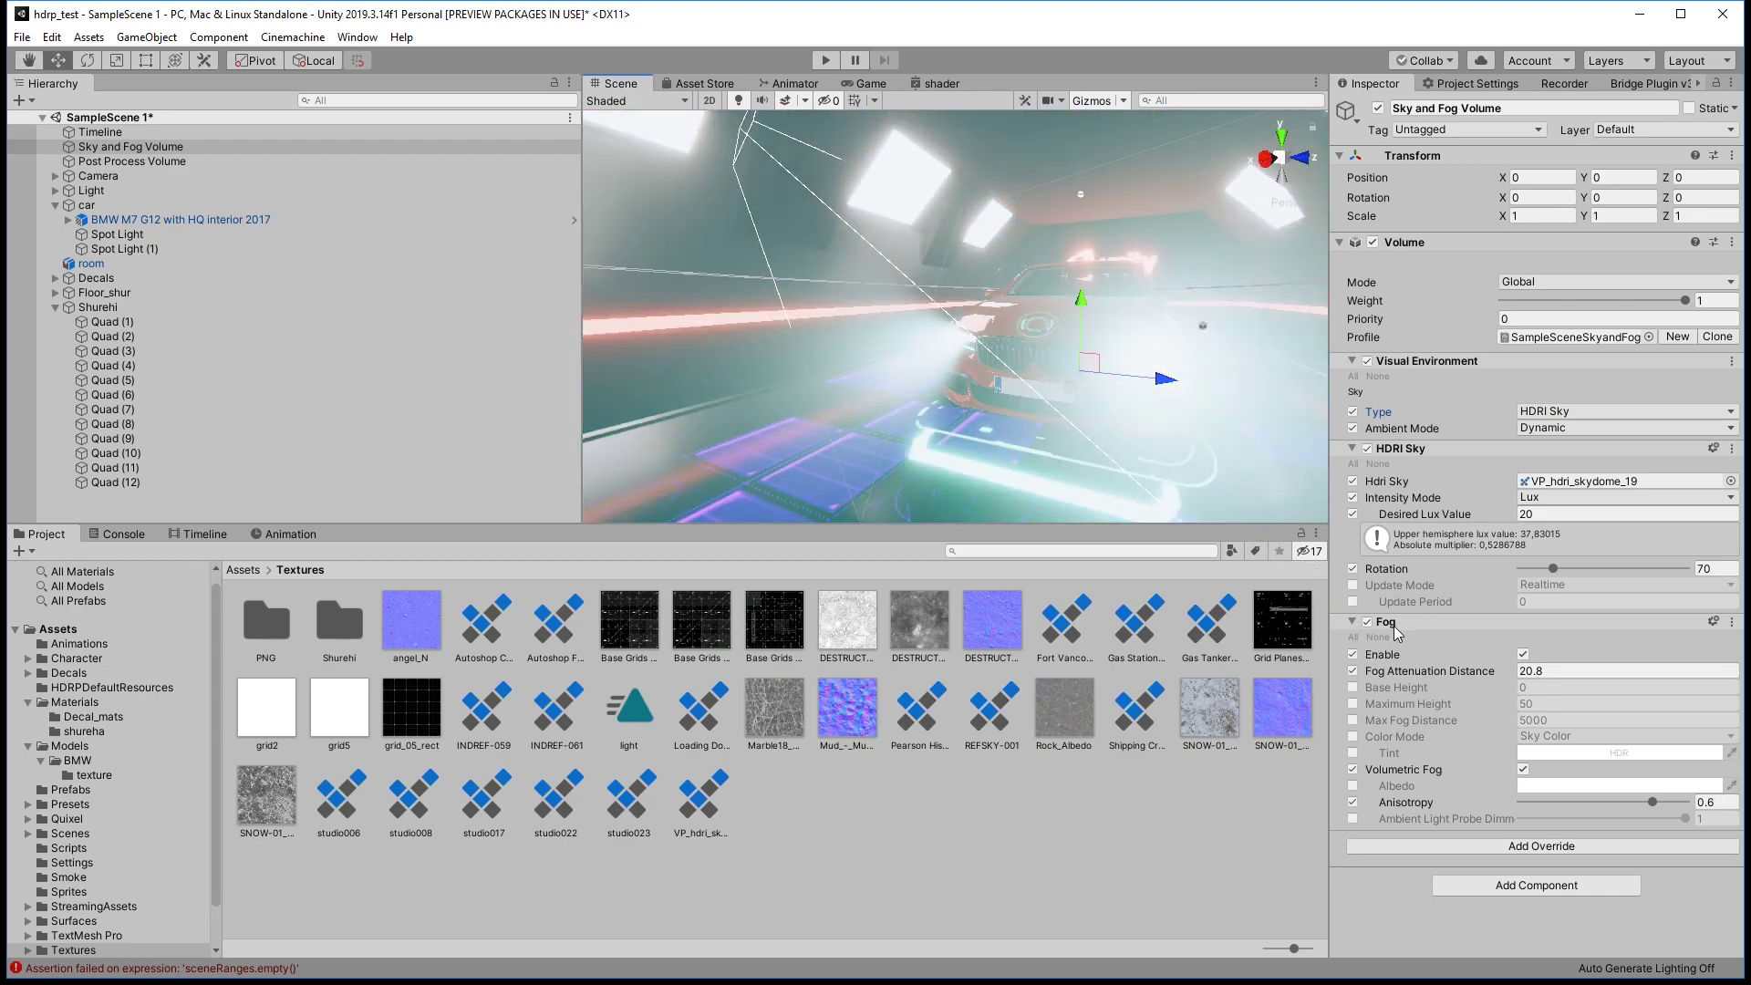
left_click(1367, 622)
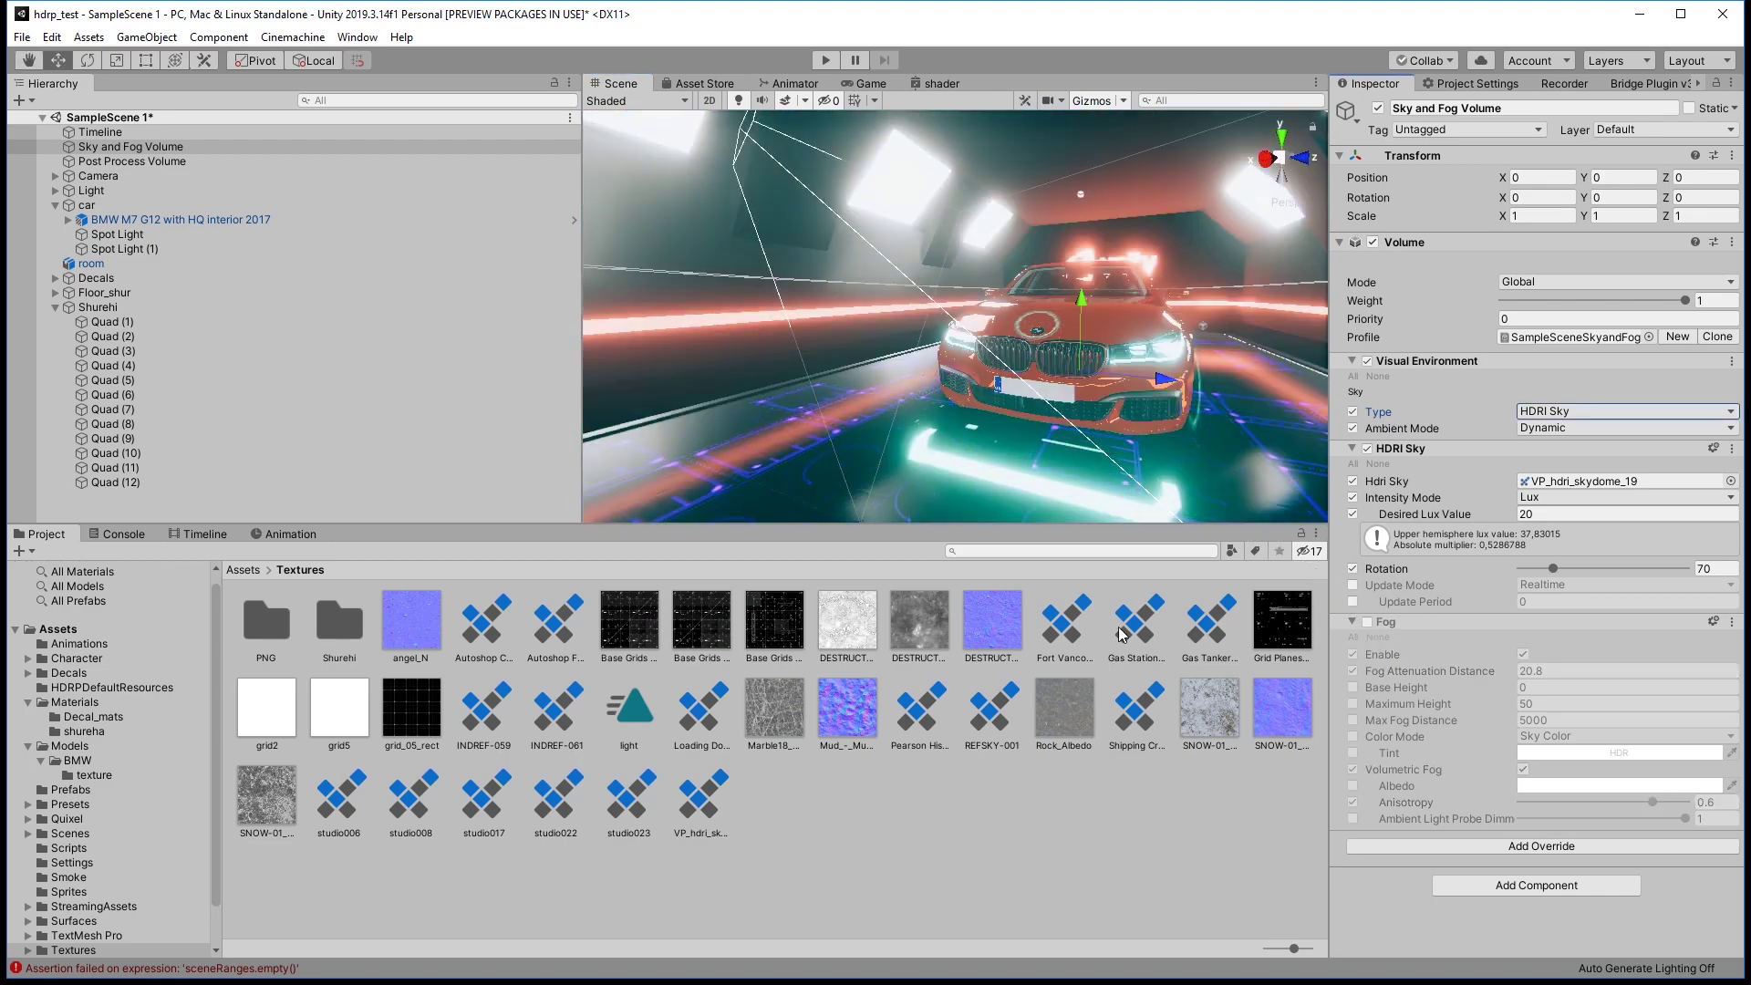
left_click(1368, 622)
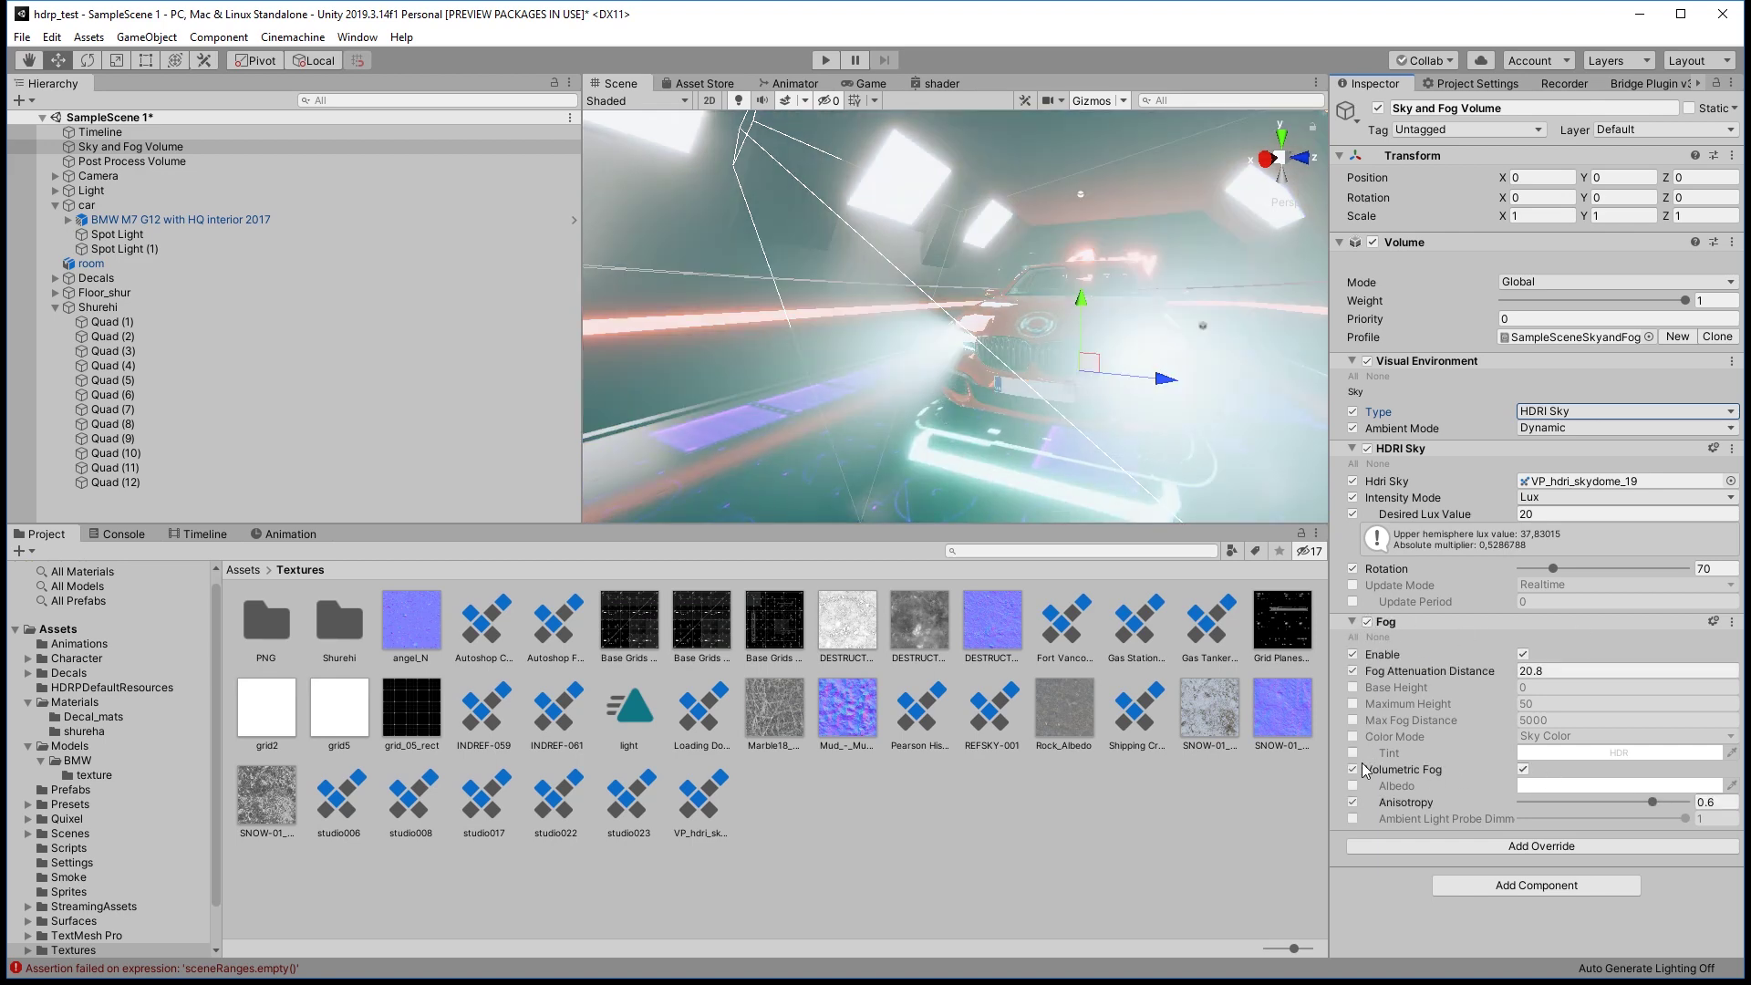
left_click(1523, 769)
left_click(1524, 769)
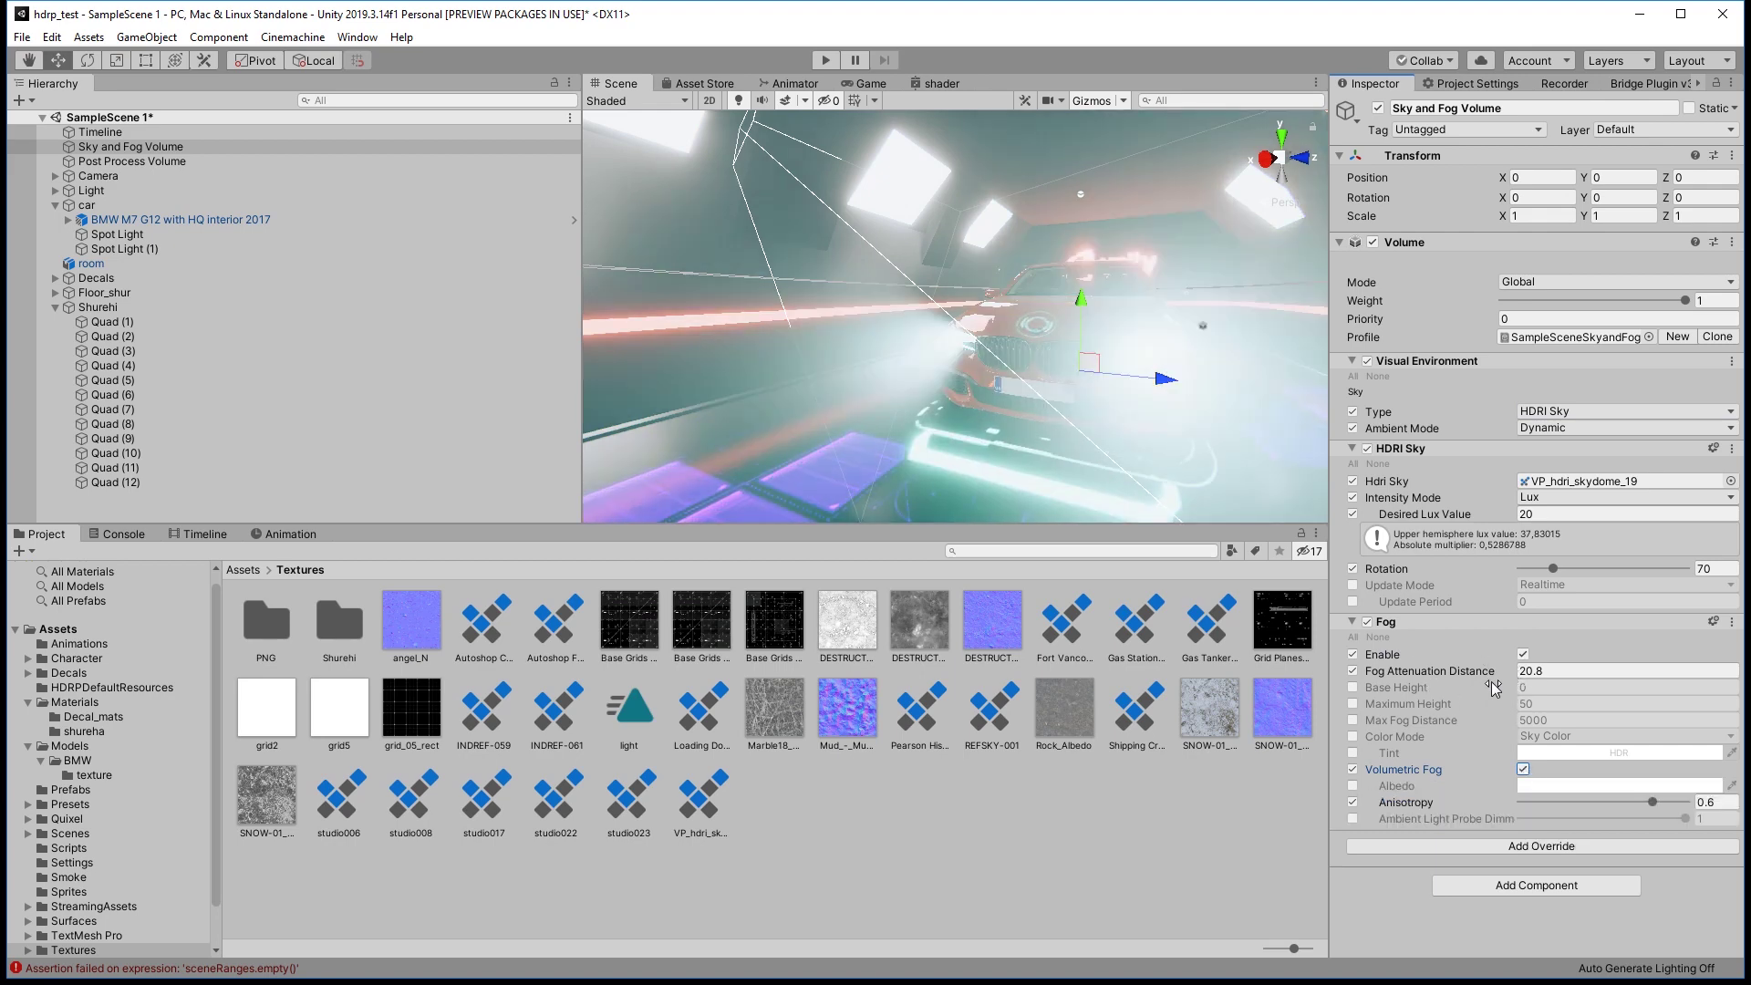
mouse_move(1495, 676)
left_mouse_down()
mouse_move(434, 693)
mouse_move(1487, 637)
mouse_move(91, 663)
left_mouse_up()
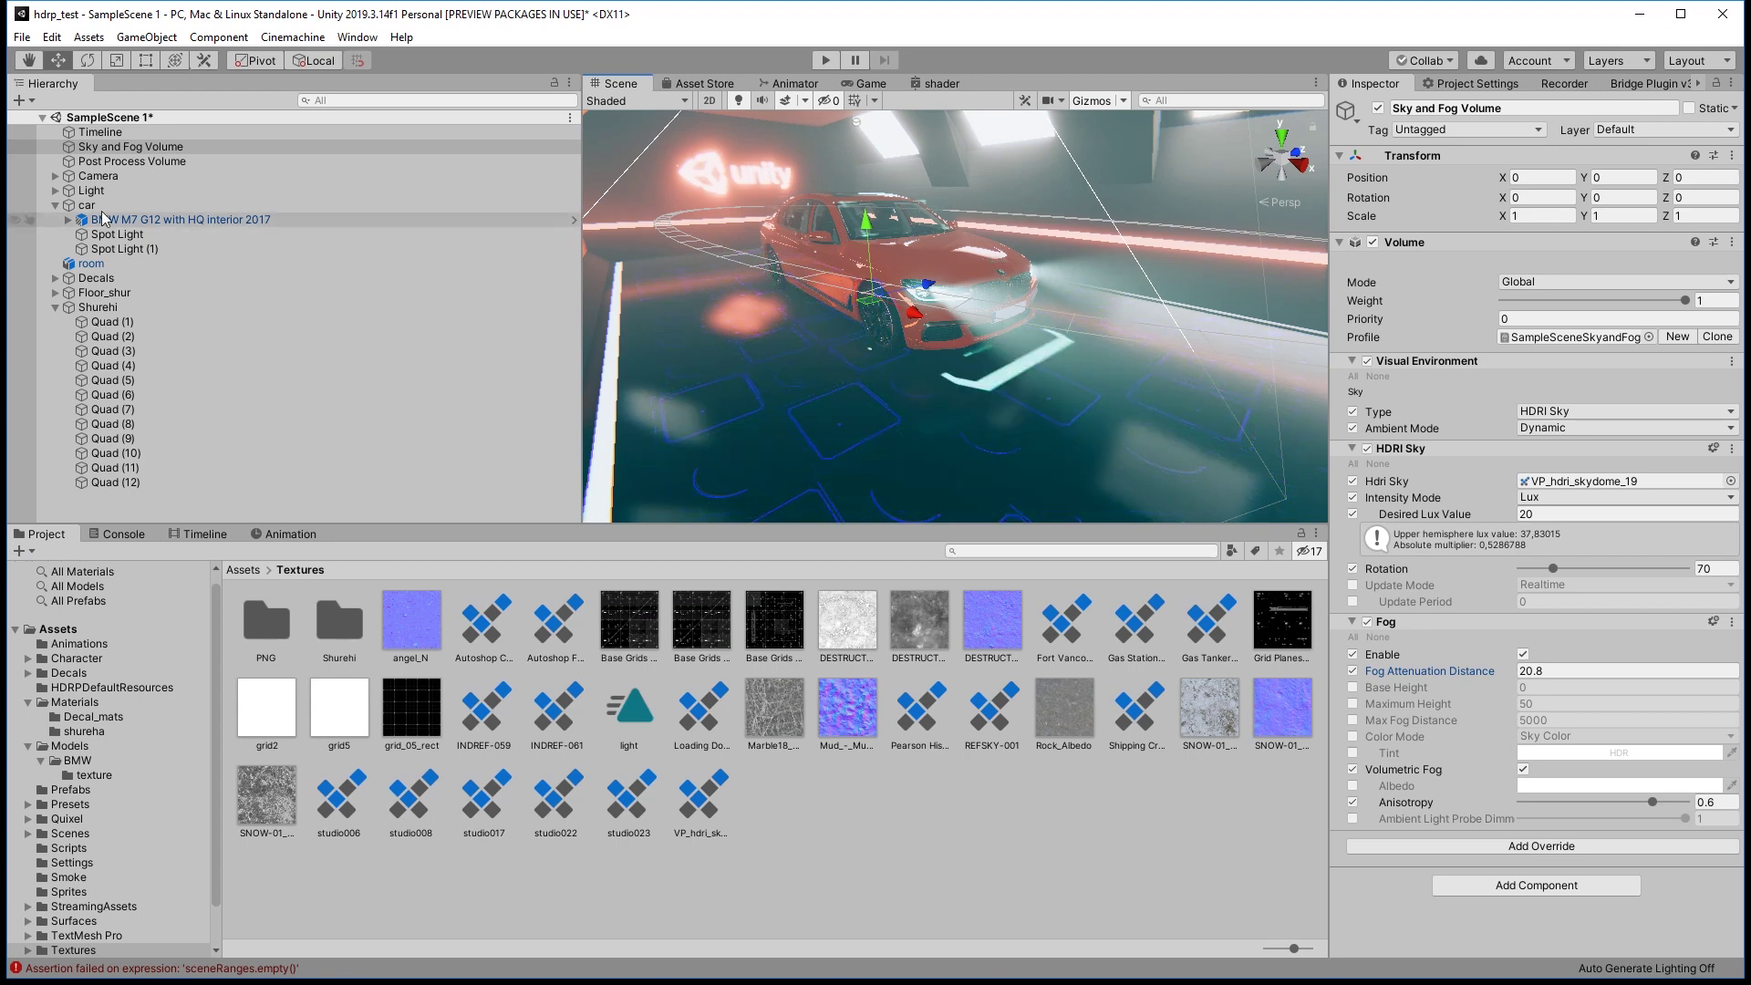
In the Post Process Volume, turn off Vignette and set Exposure Mode to Automatic.
left_click(106, 160)
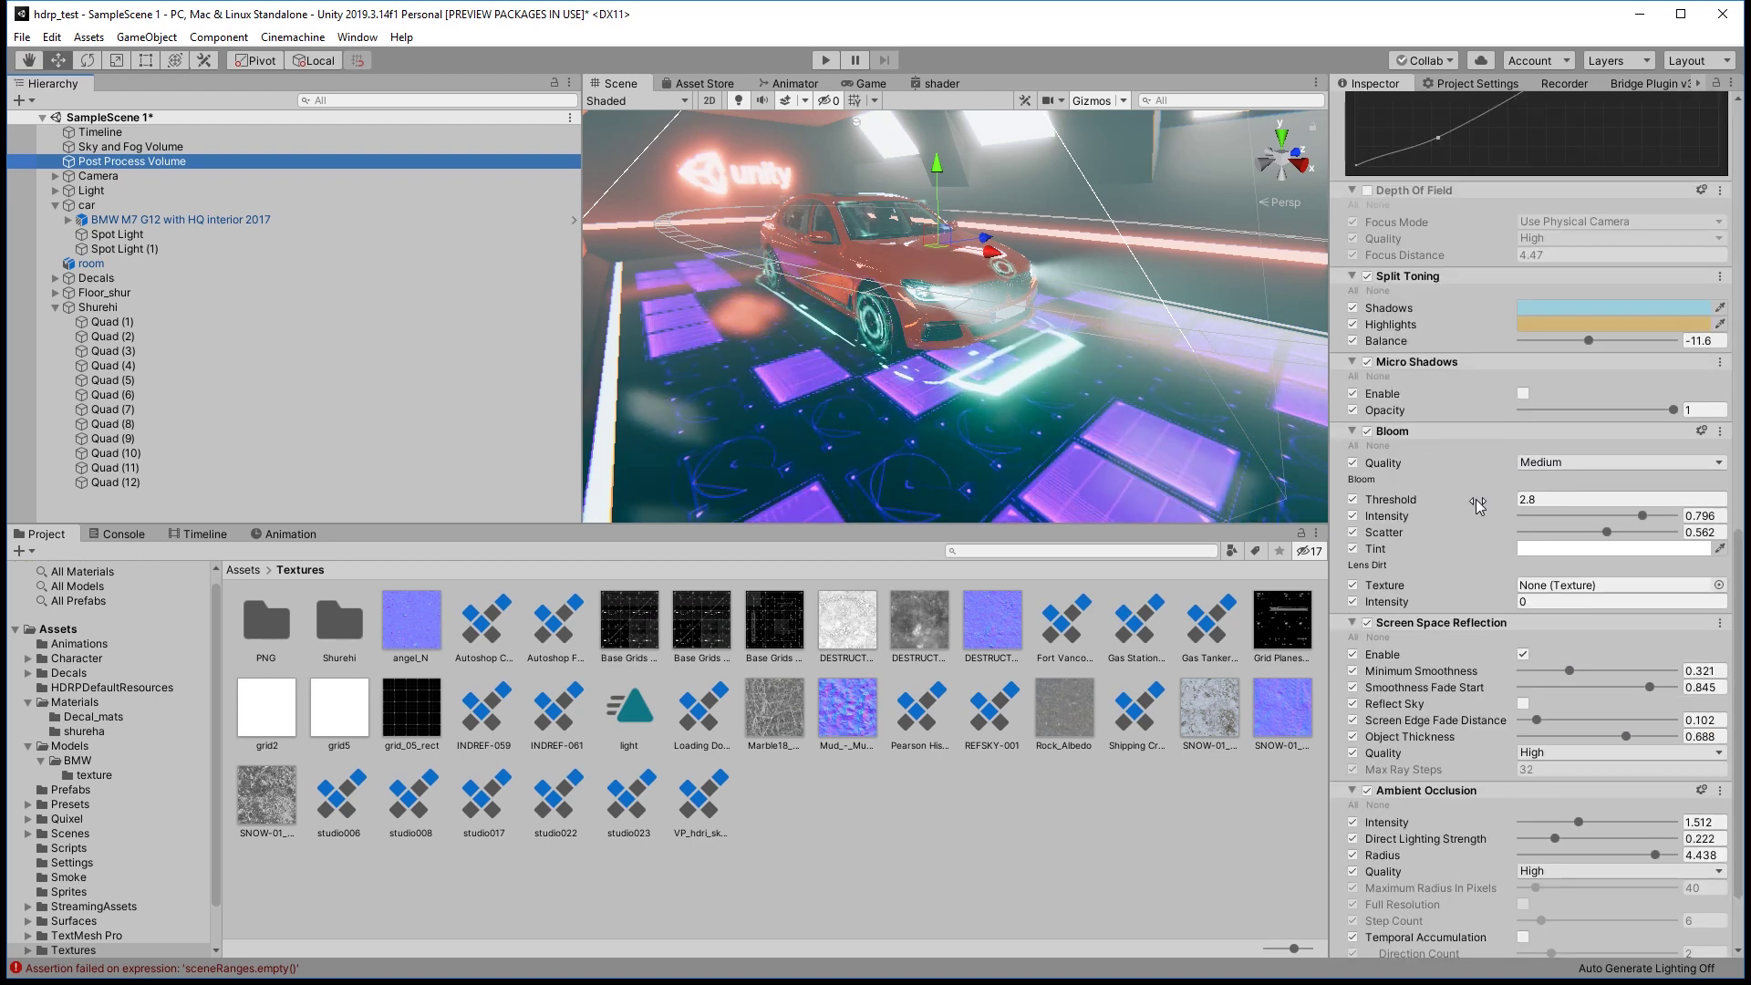
left_click(1423, 429)
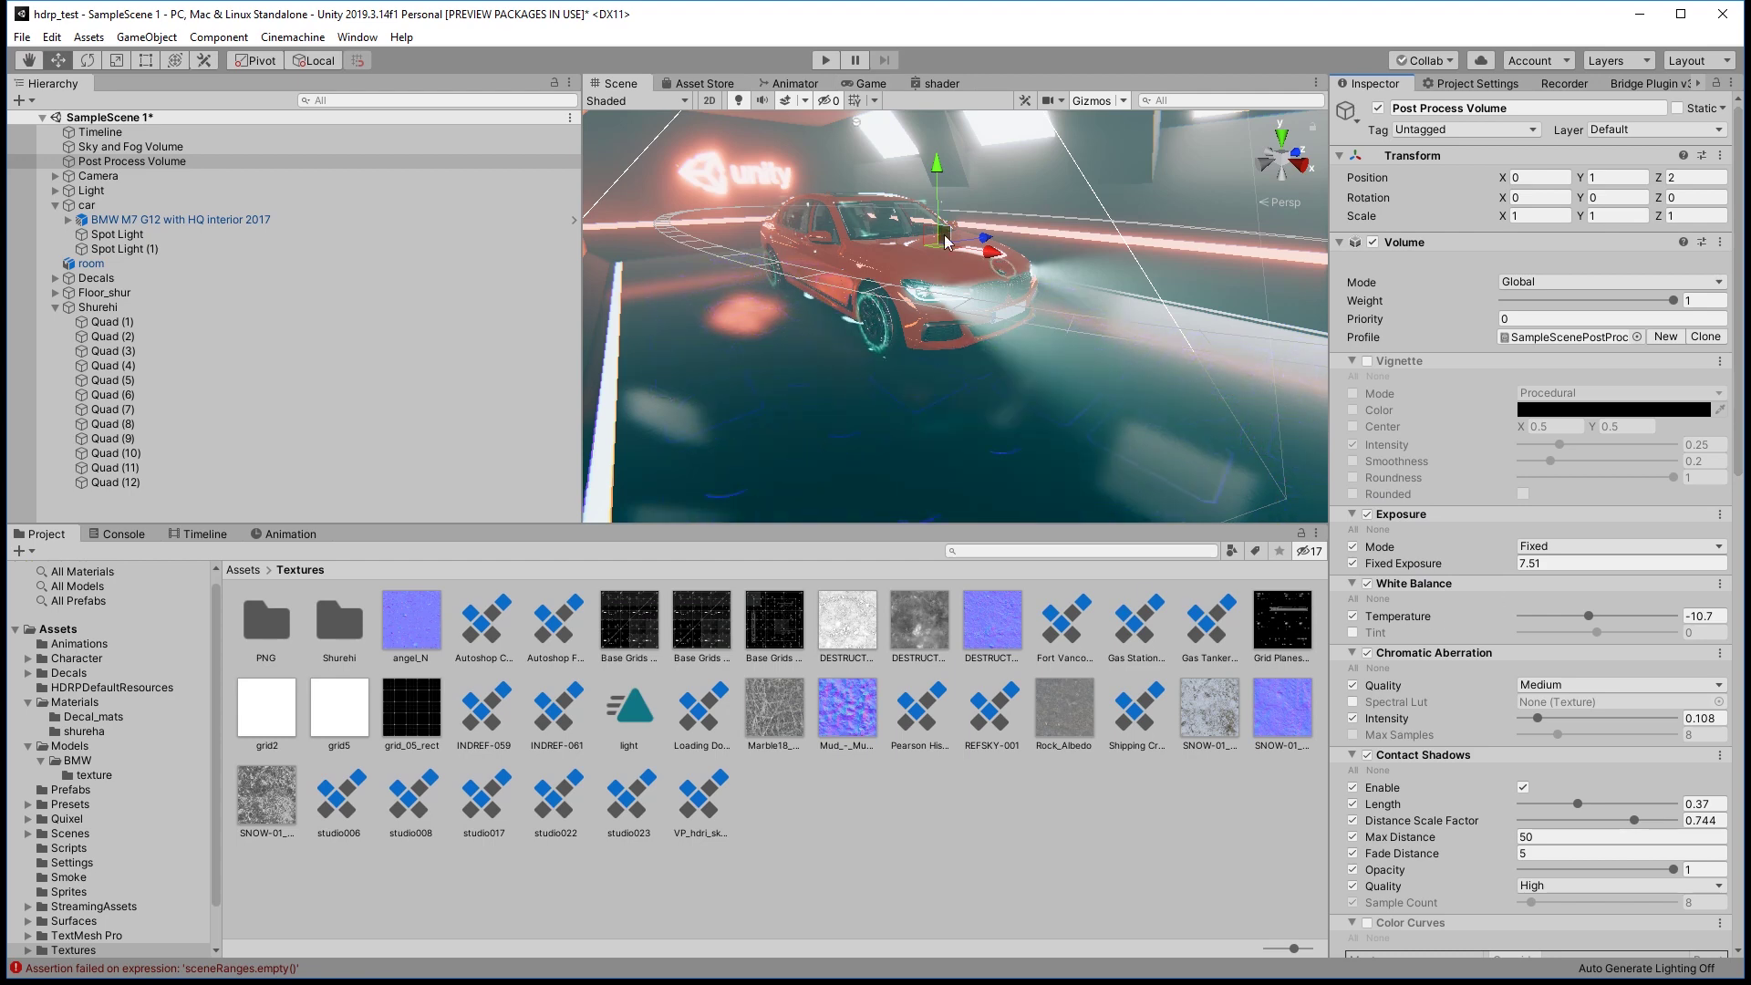
left_click(1548, 553)
left_click(1565, 571)
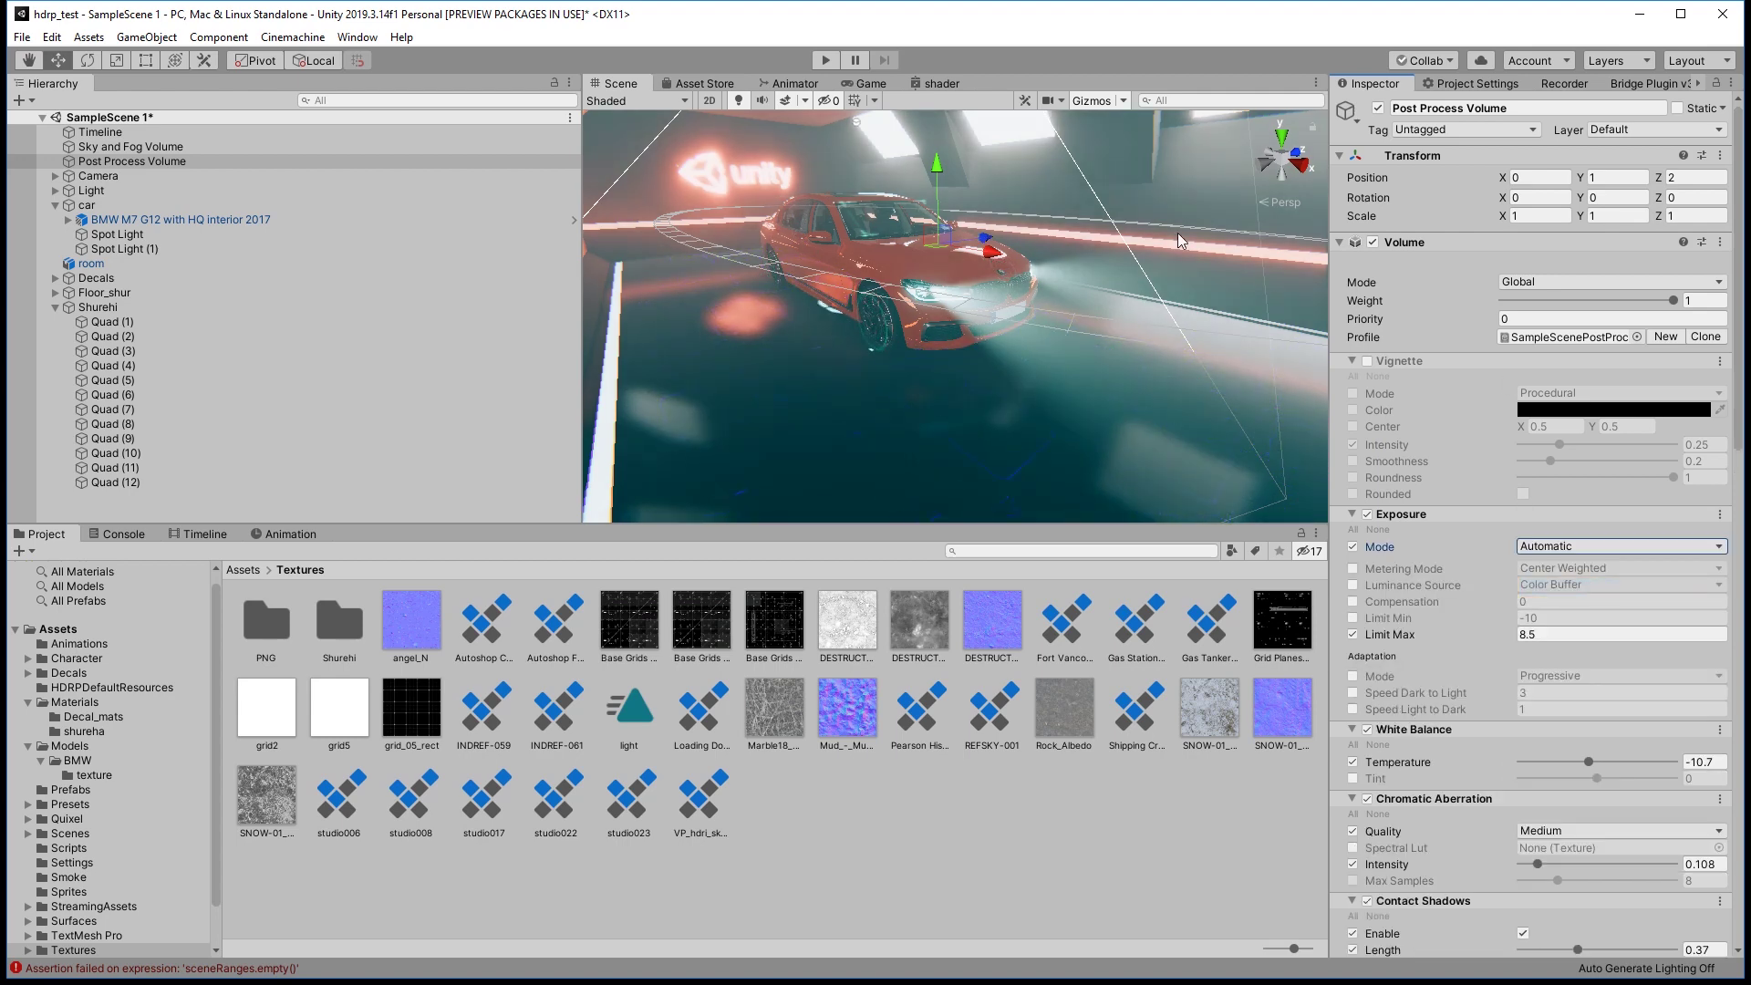
Set Exposure Mode back to Fixed with Fixed Exposure 7.51.
left_click(1573, 547)
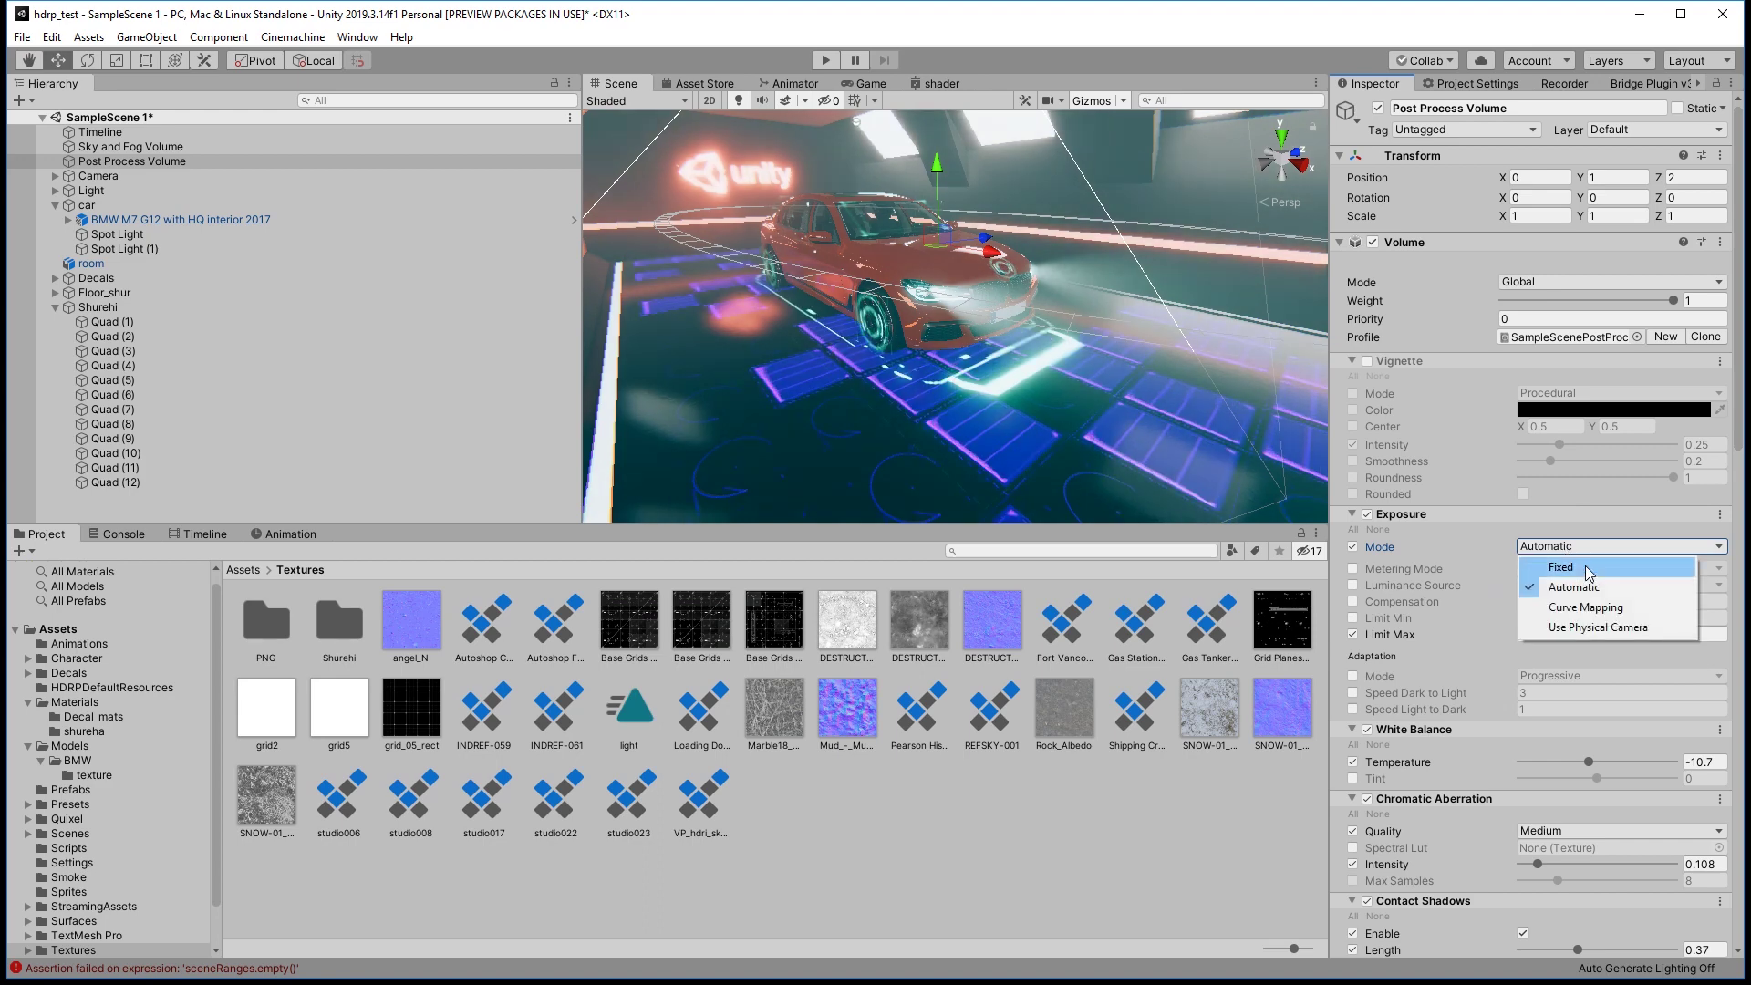
left_click(1588, 570)
left_click_drag(1507, 562, 1502, 564)
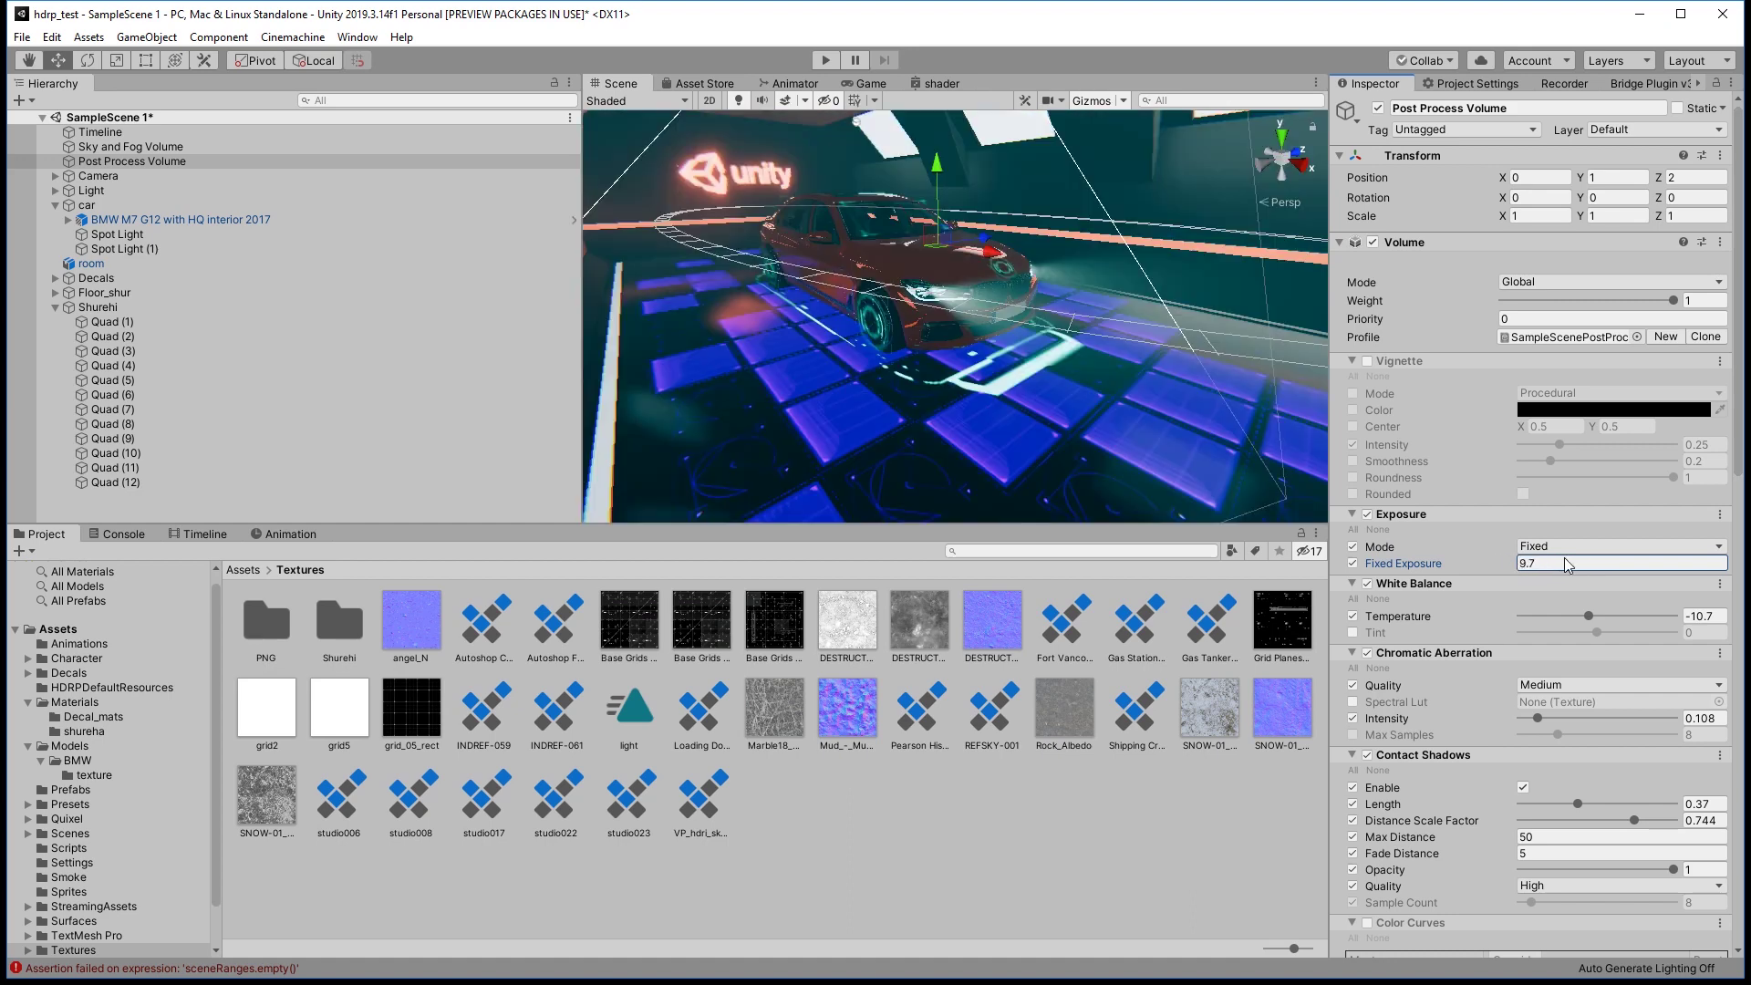
left_click_drag(1501, 565, 1452, 582)
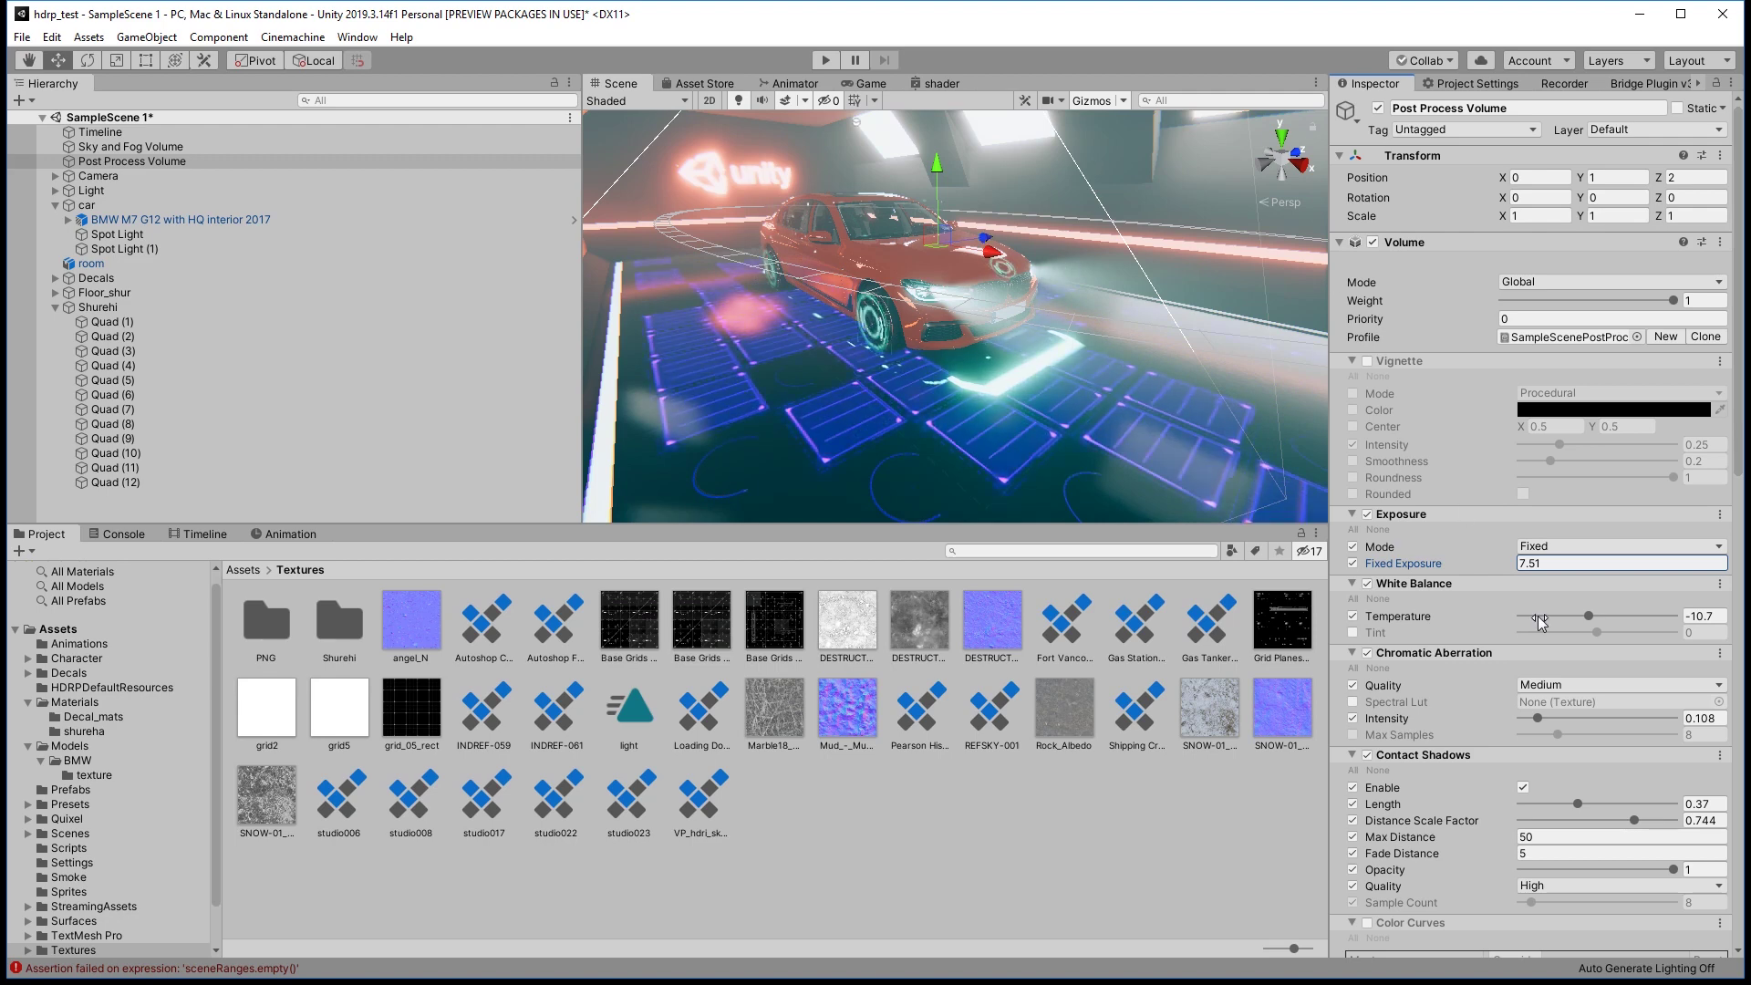
Test white balance Temperature -62 and Chromatic Aberration off, restore both, and show the Game view.
left_click_drag(1592, 618, 1530, 620)
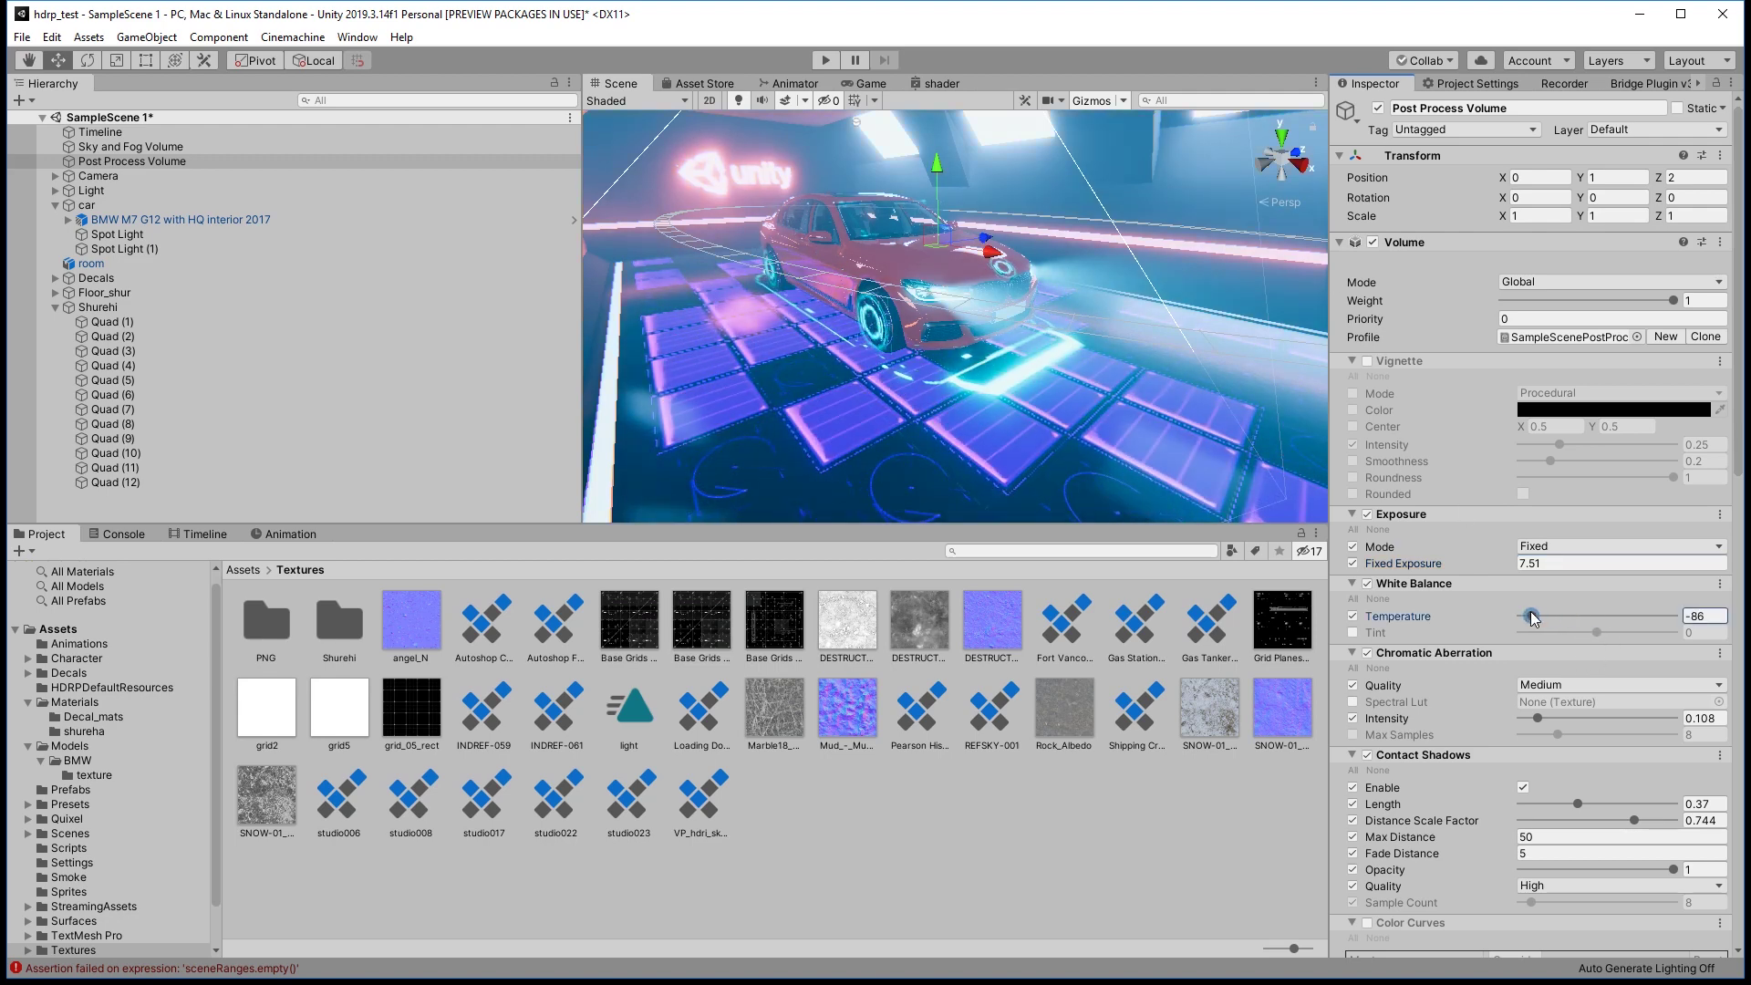
key("ctrl+z")
scroll(1373, 614, "down", 3)
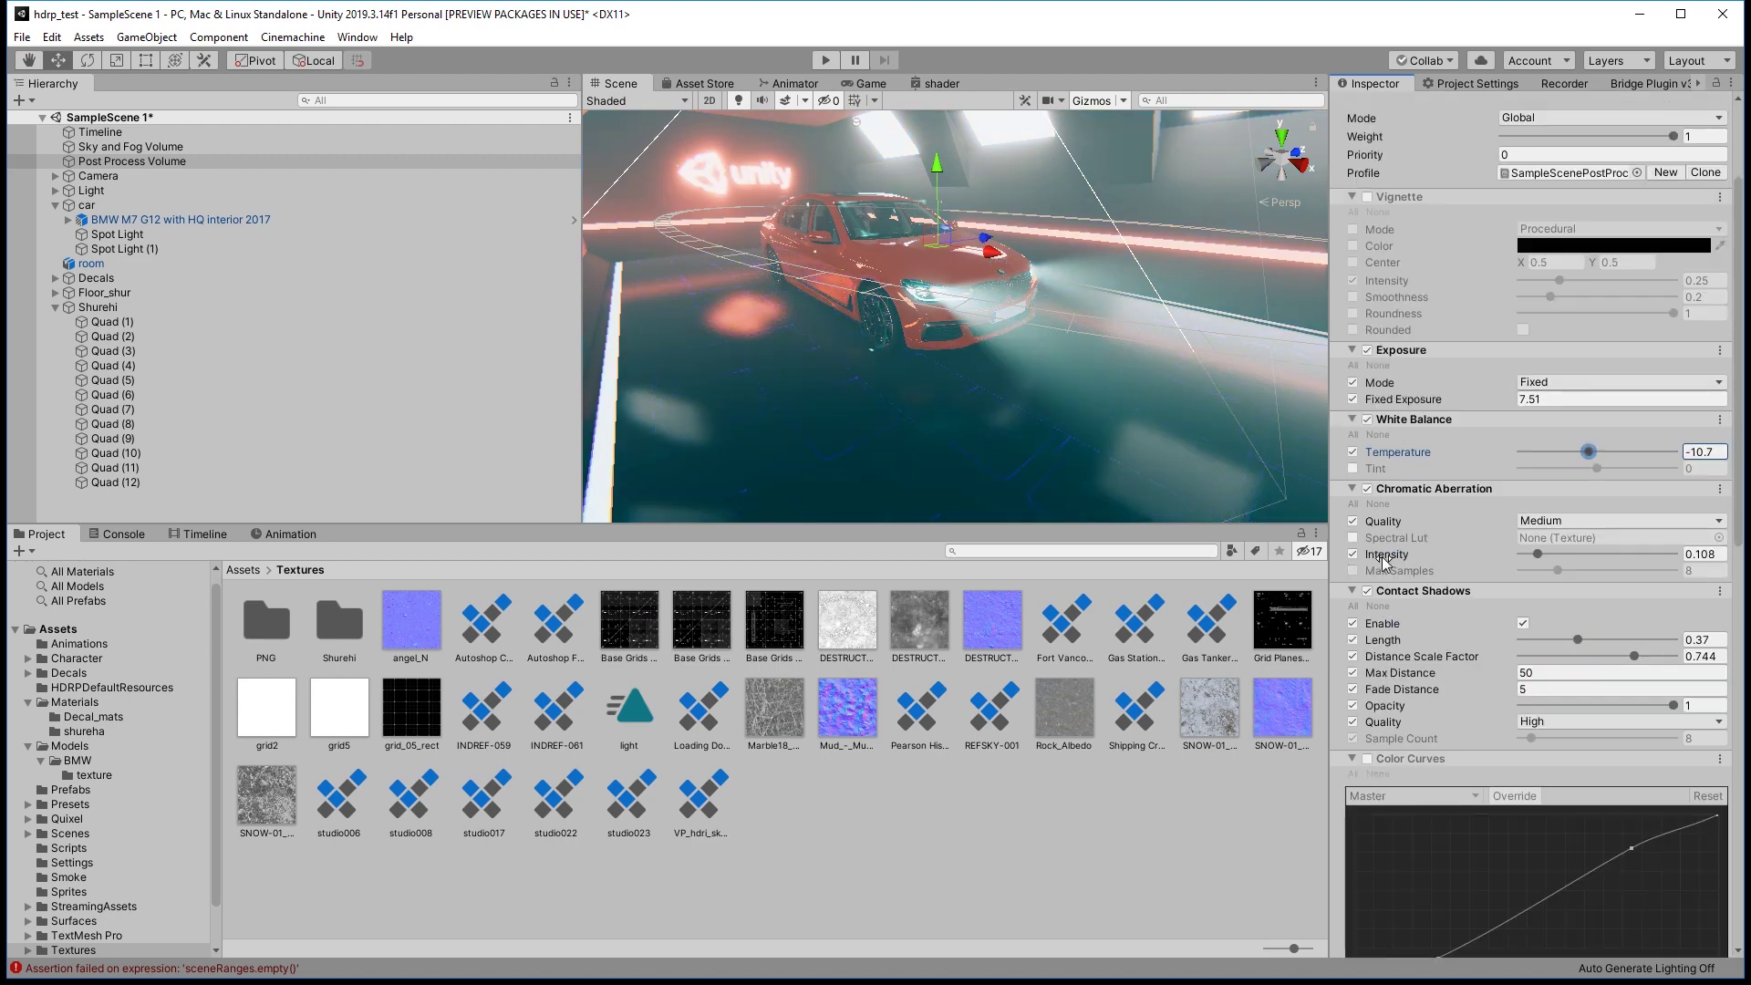
left_click(1367, 488)
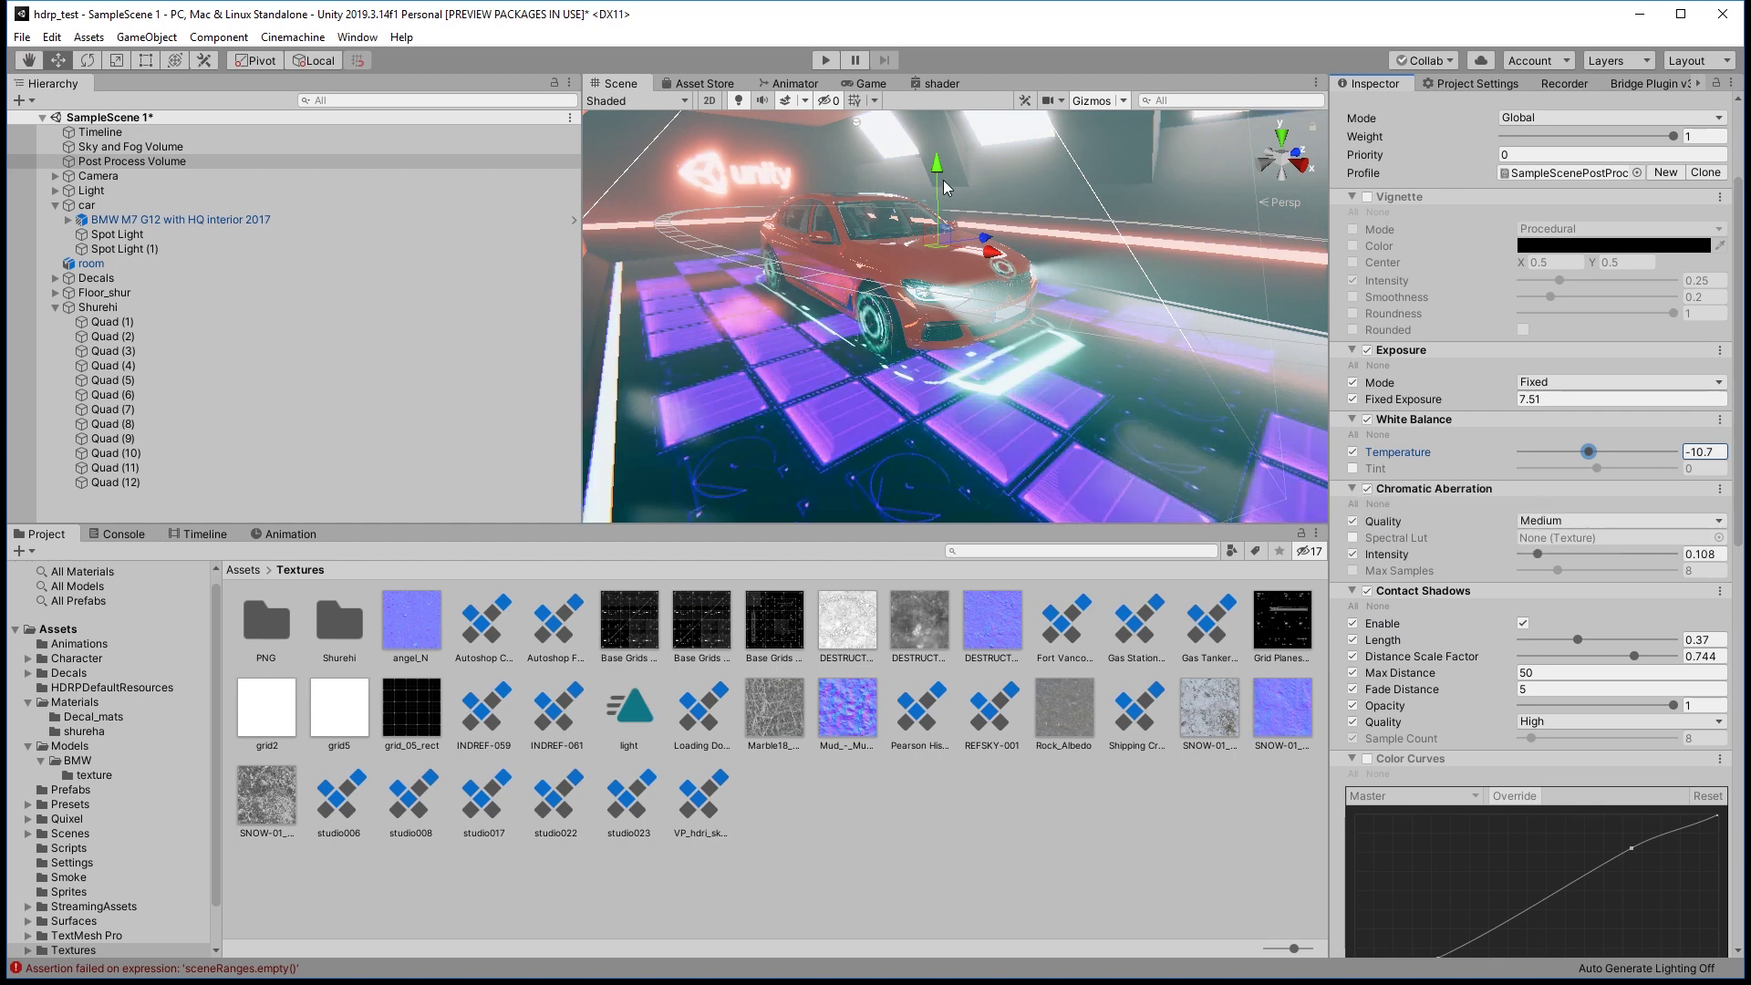
left_click(1367, 488)
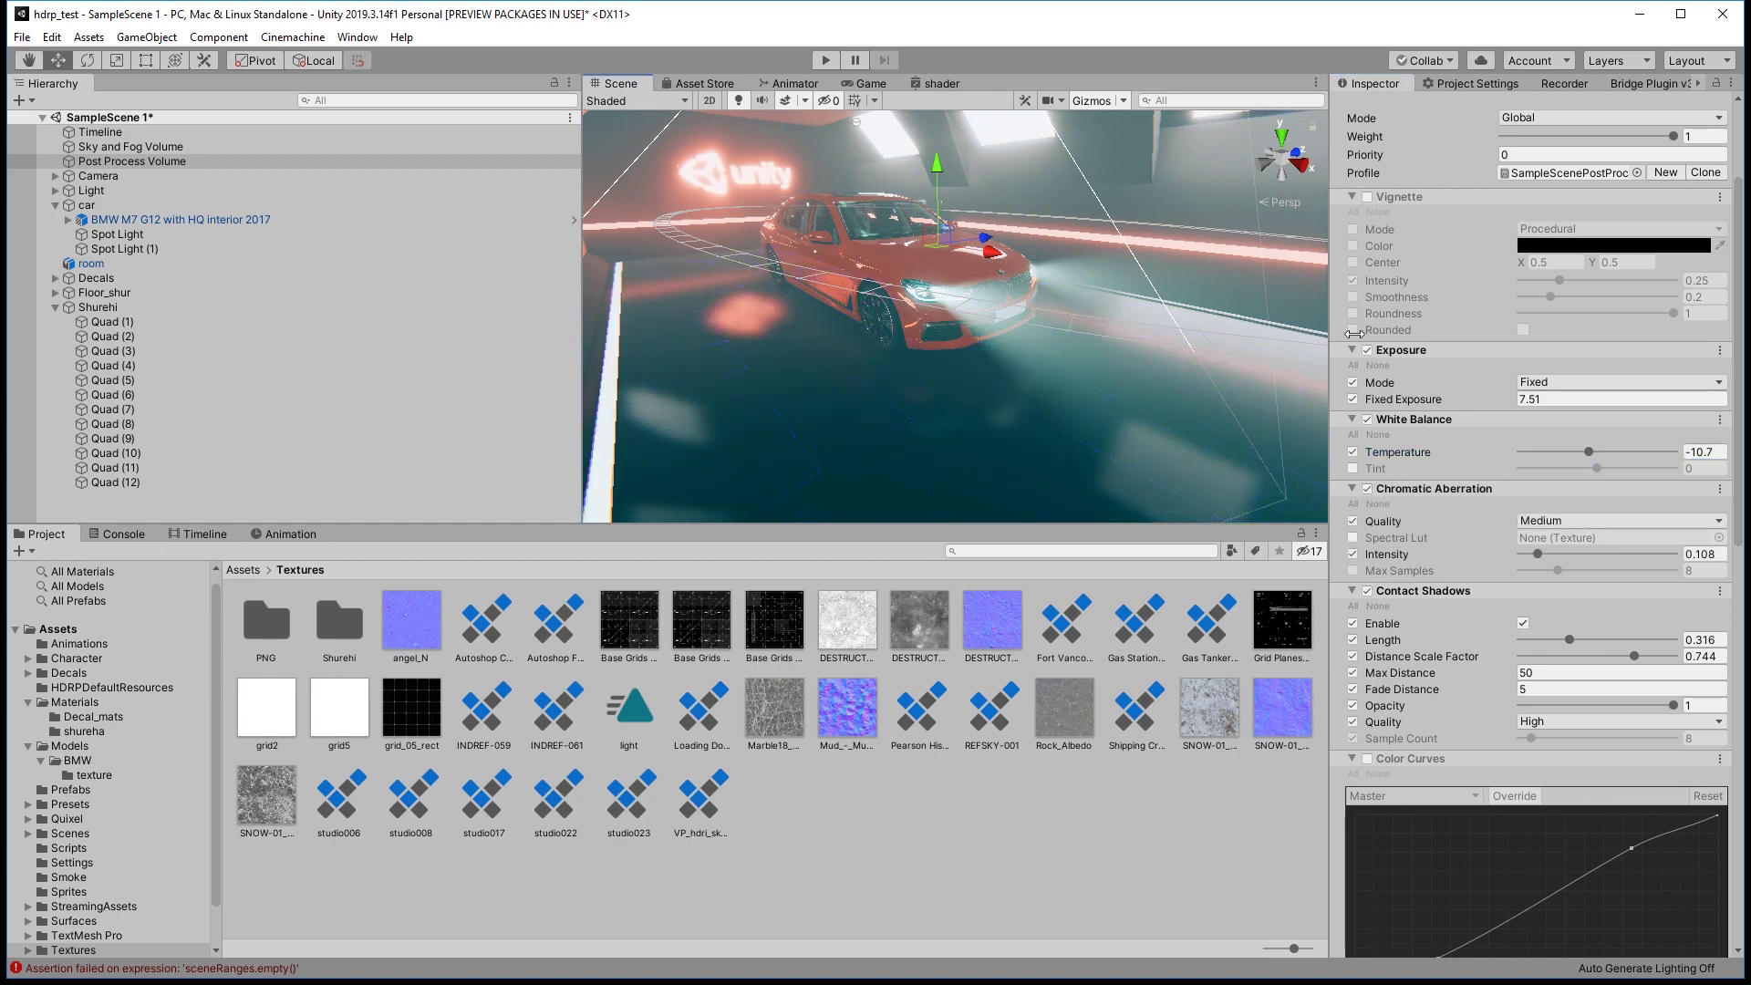
left_click(869, 83)
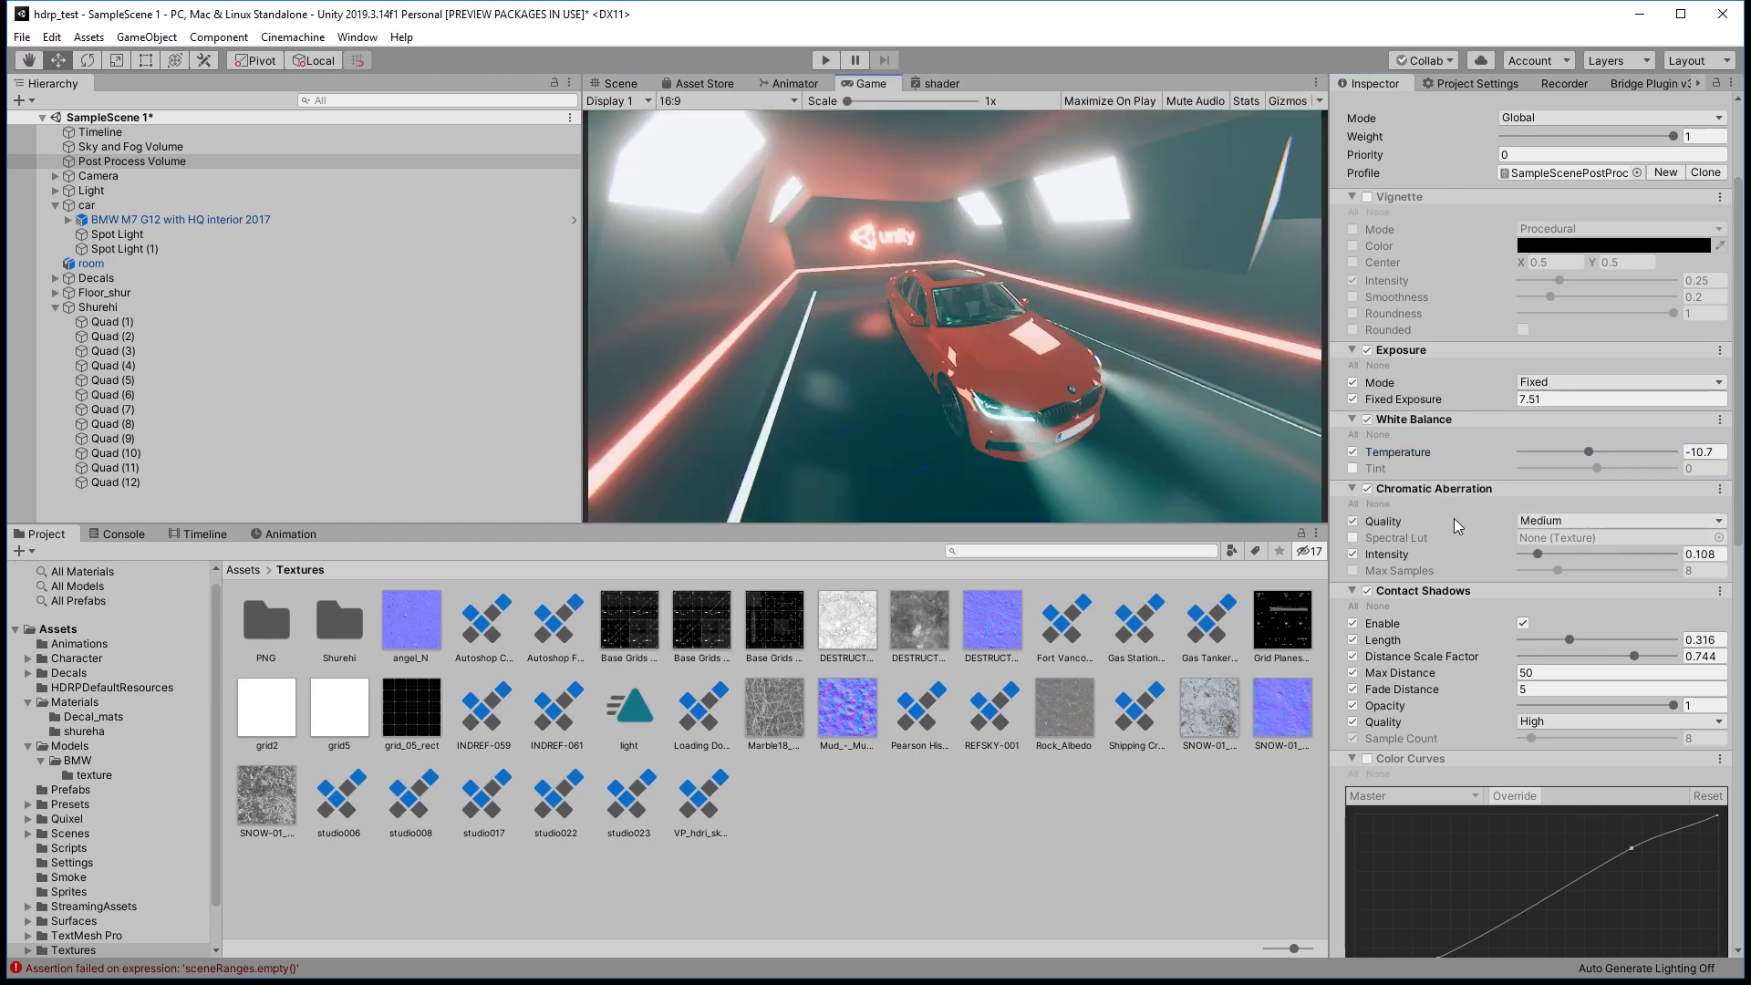
Set Chromatic Aberration to High quality with intensity 0.145, and disable Contact Shadows.
left_click_drag(1539, 554, 1606, 554)
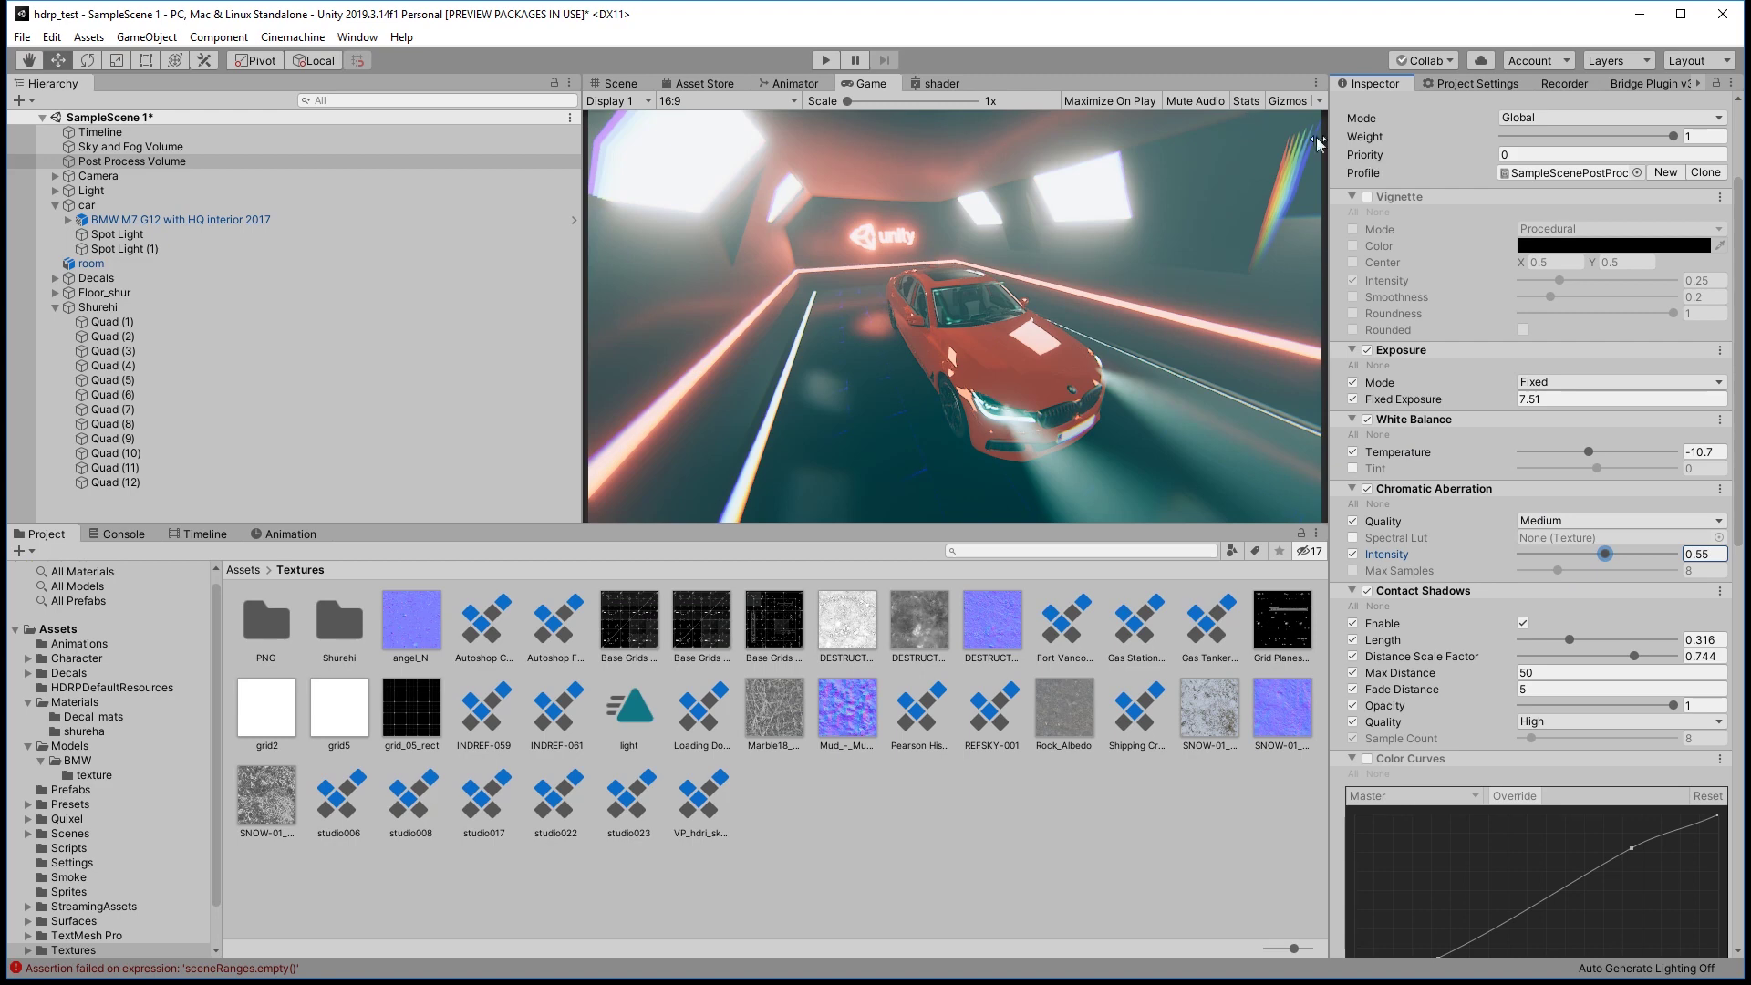
left_click(1560, 527)
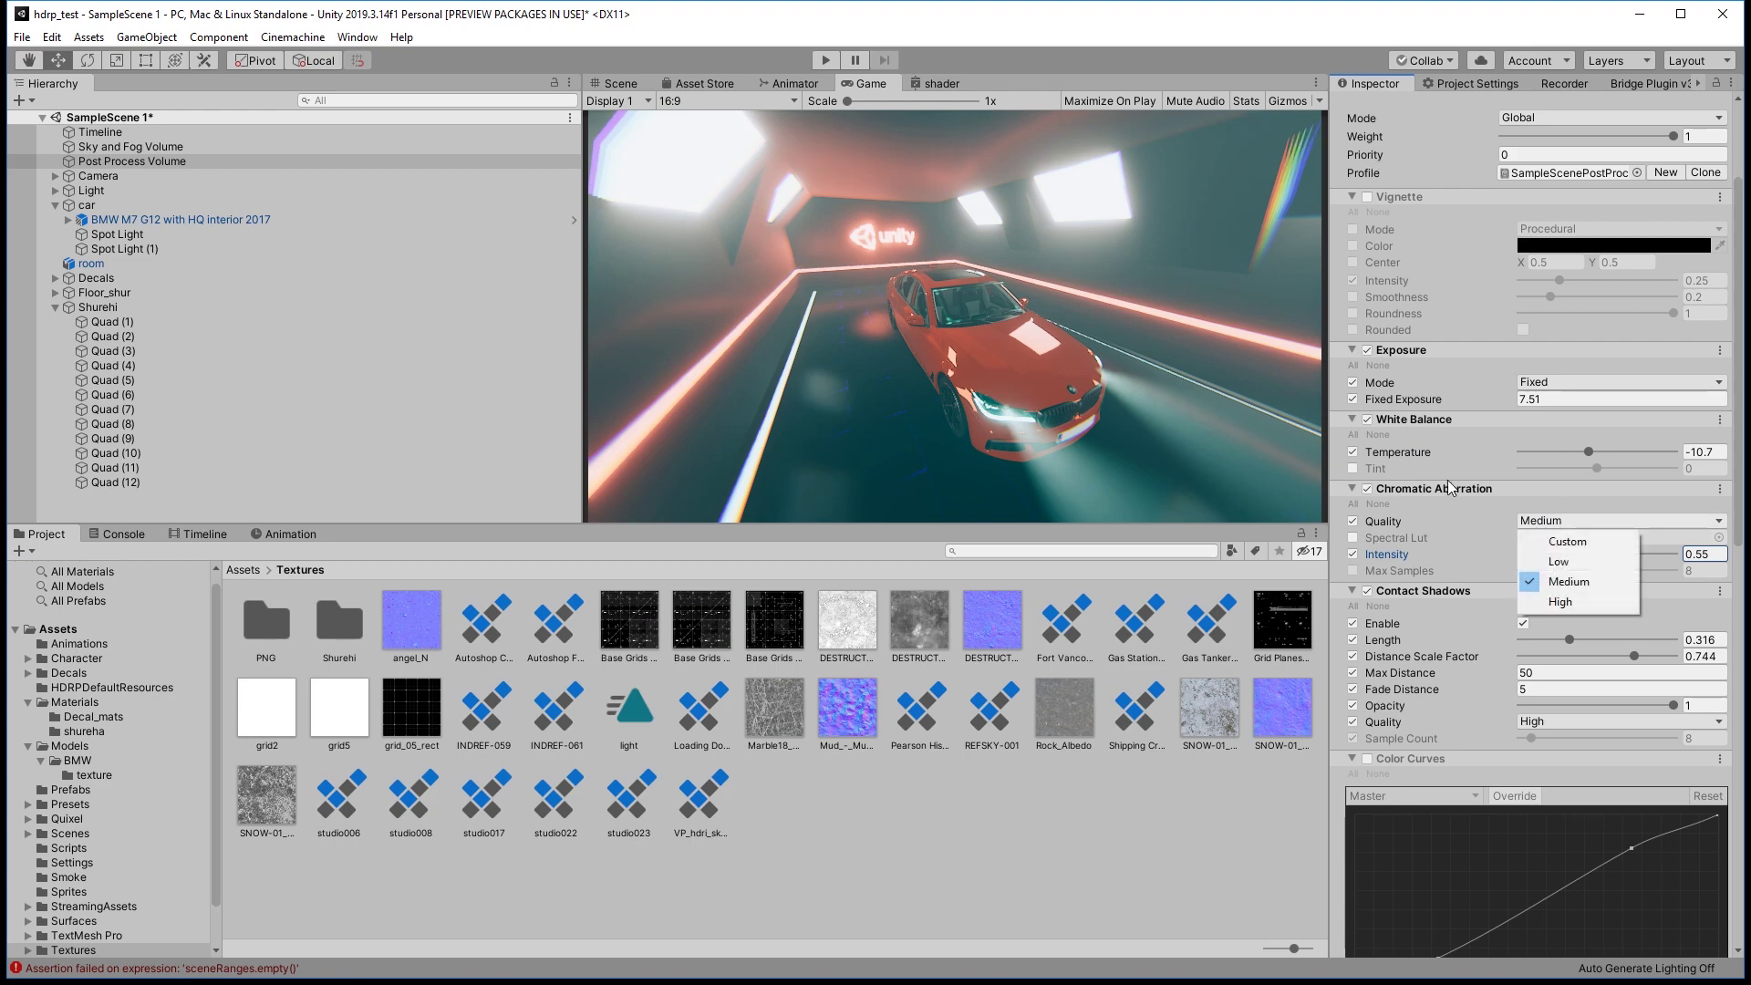
left_click(1592, 603)
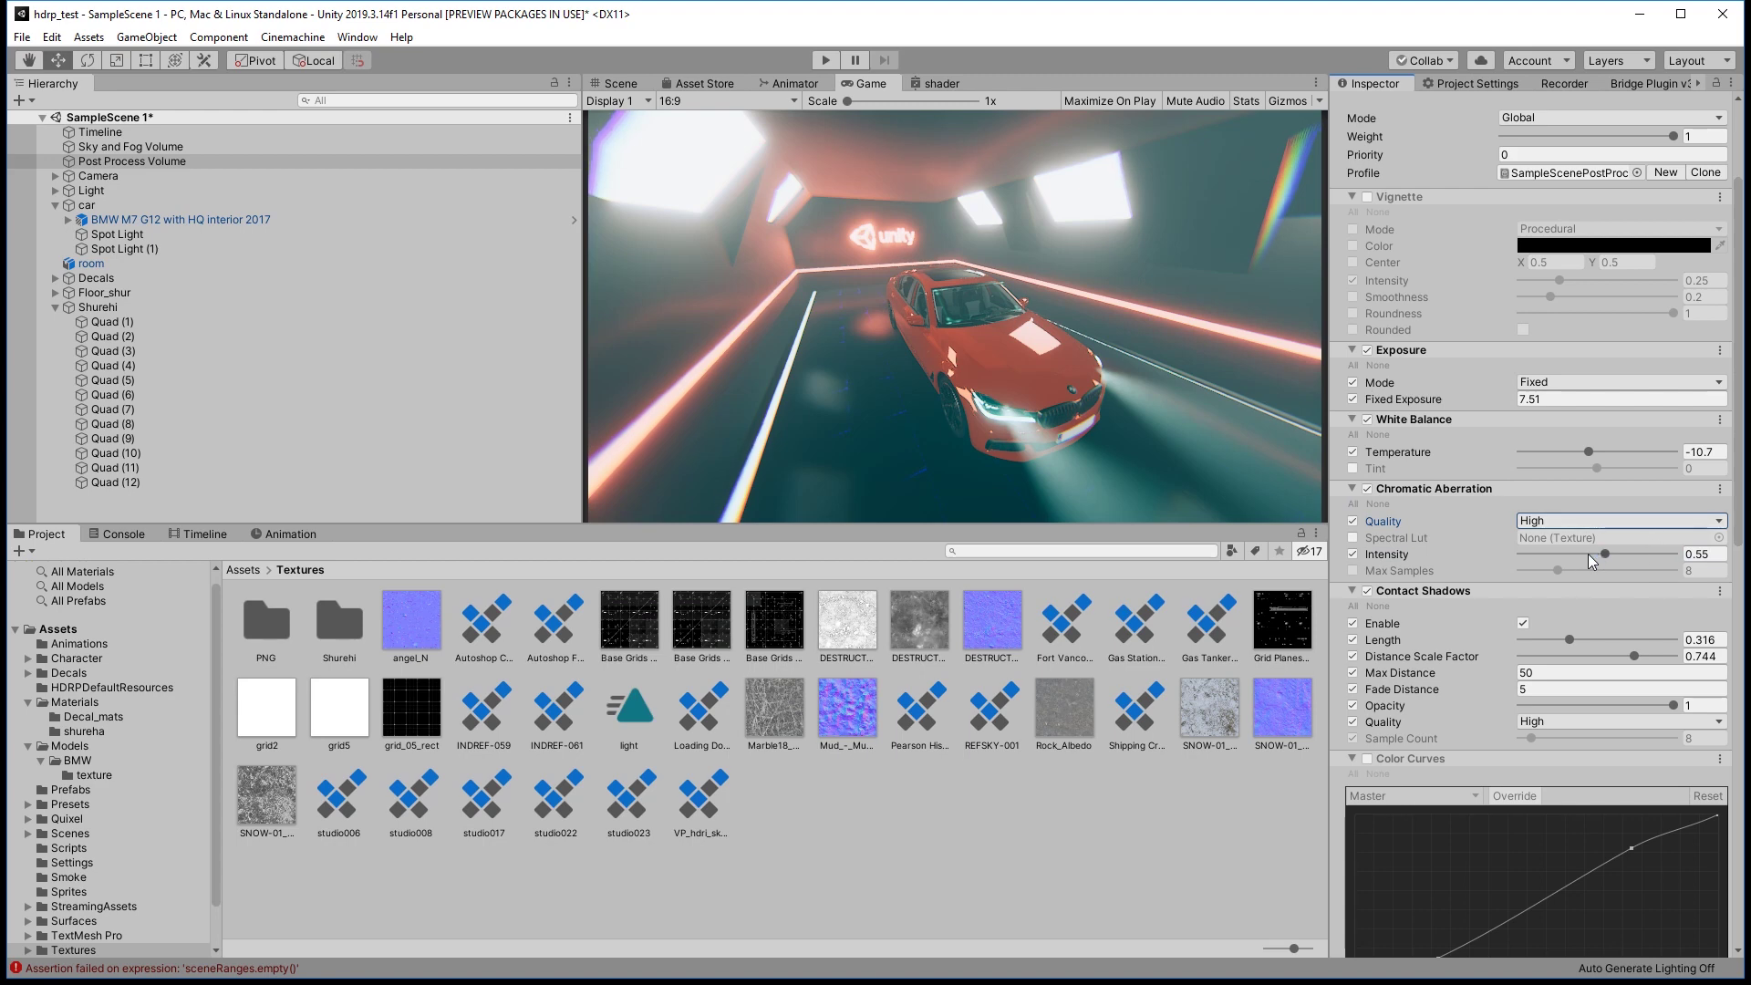
left_click_drag(1592, 552, 1543, 554)
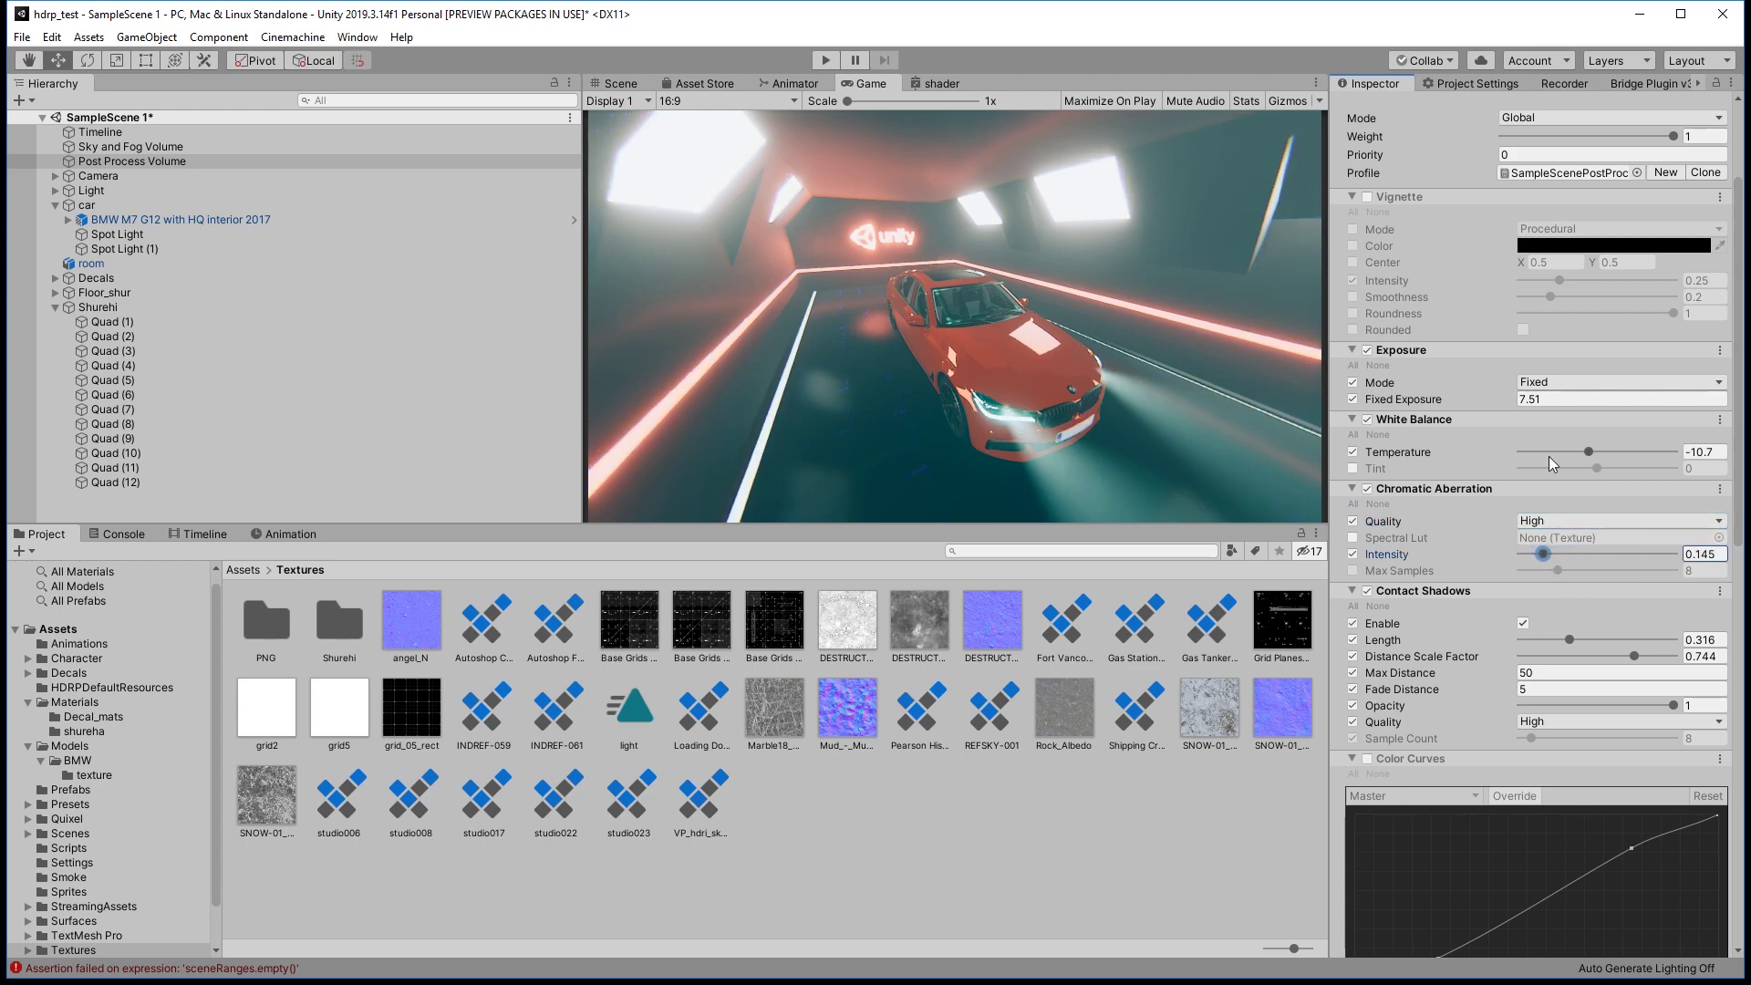
scroll(1478, 508, "down", 3)
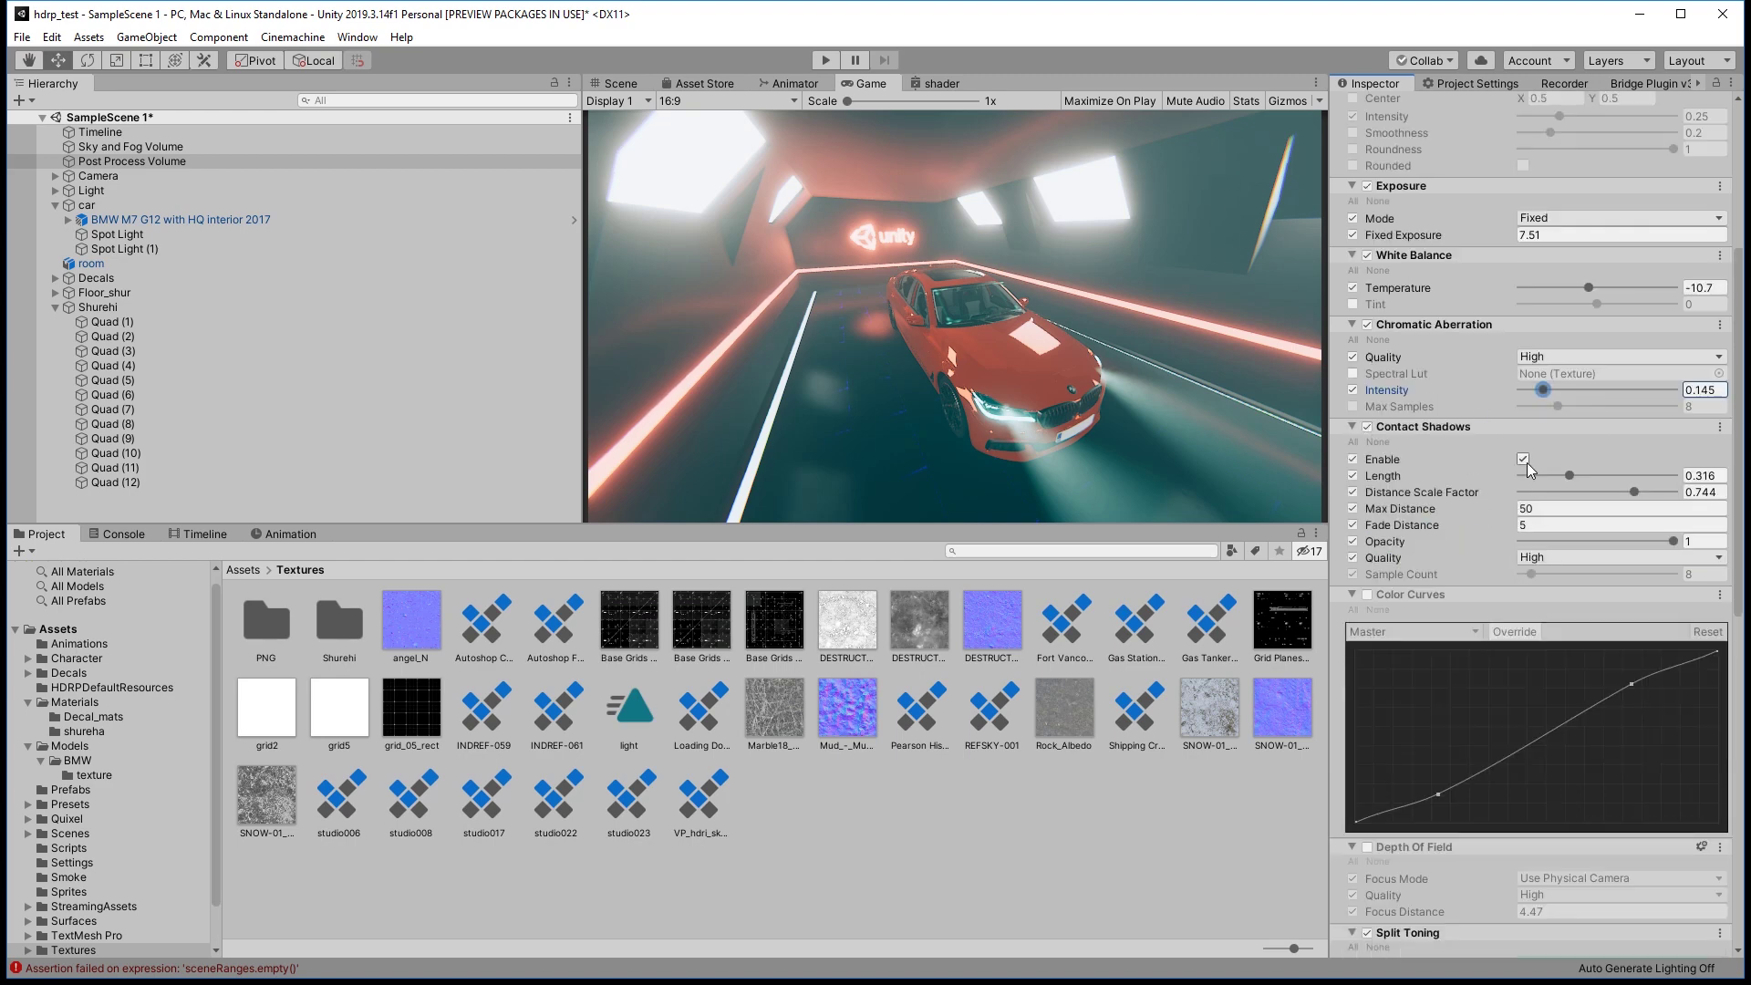
left_click(1523, 459)
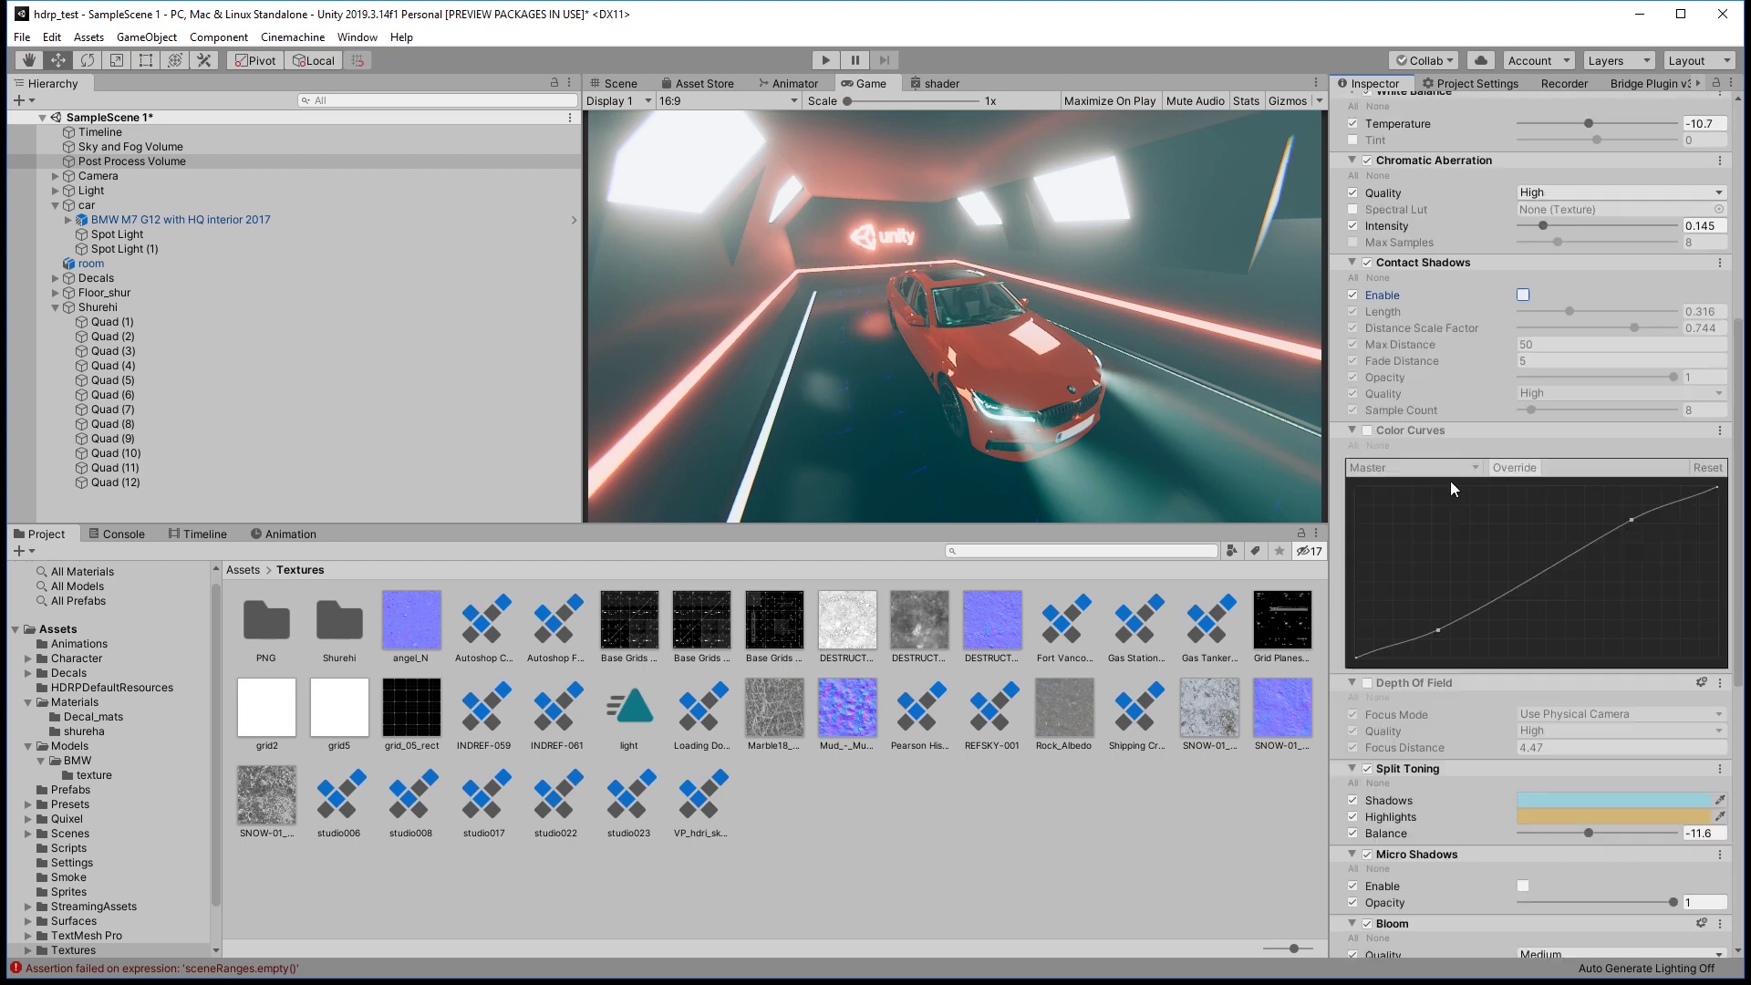
Compare Color Curves on and off, leaving it turned off.
scroll(1396, 452, "down", 3)
left_click(1367, 431)
left_click(1367, 430)
left_click(1367, 431)
left_click(1367, 431)
left_click(1370, 434)
left_click(1370, 434)
left_click(1370, 434)
left_click(1370, 434)
Turn on Split Toning after briefly trying Depth Of Field, leaving Depth Of Field off.
scroll(1451, 494, "down", 5)
left_click(1367, 441)
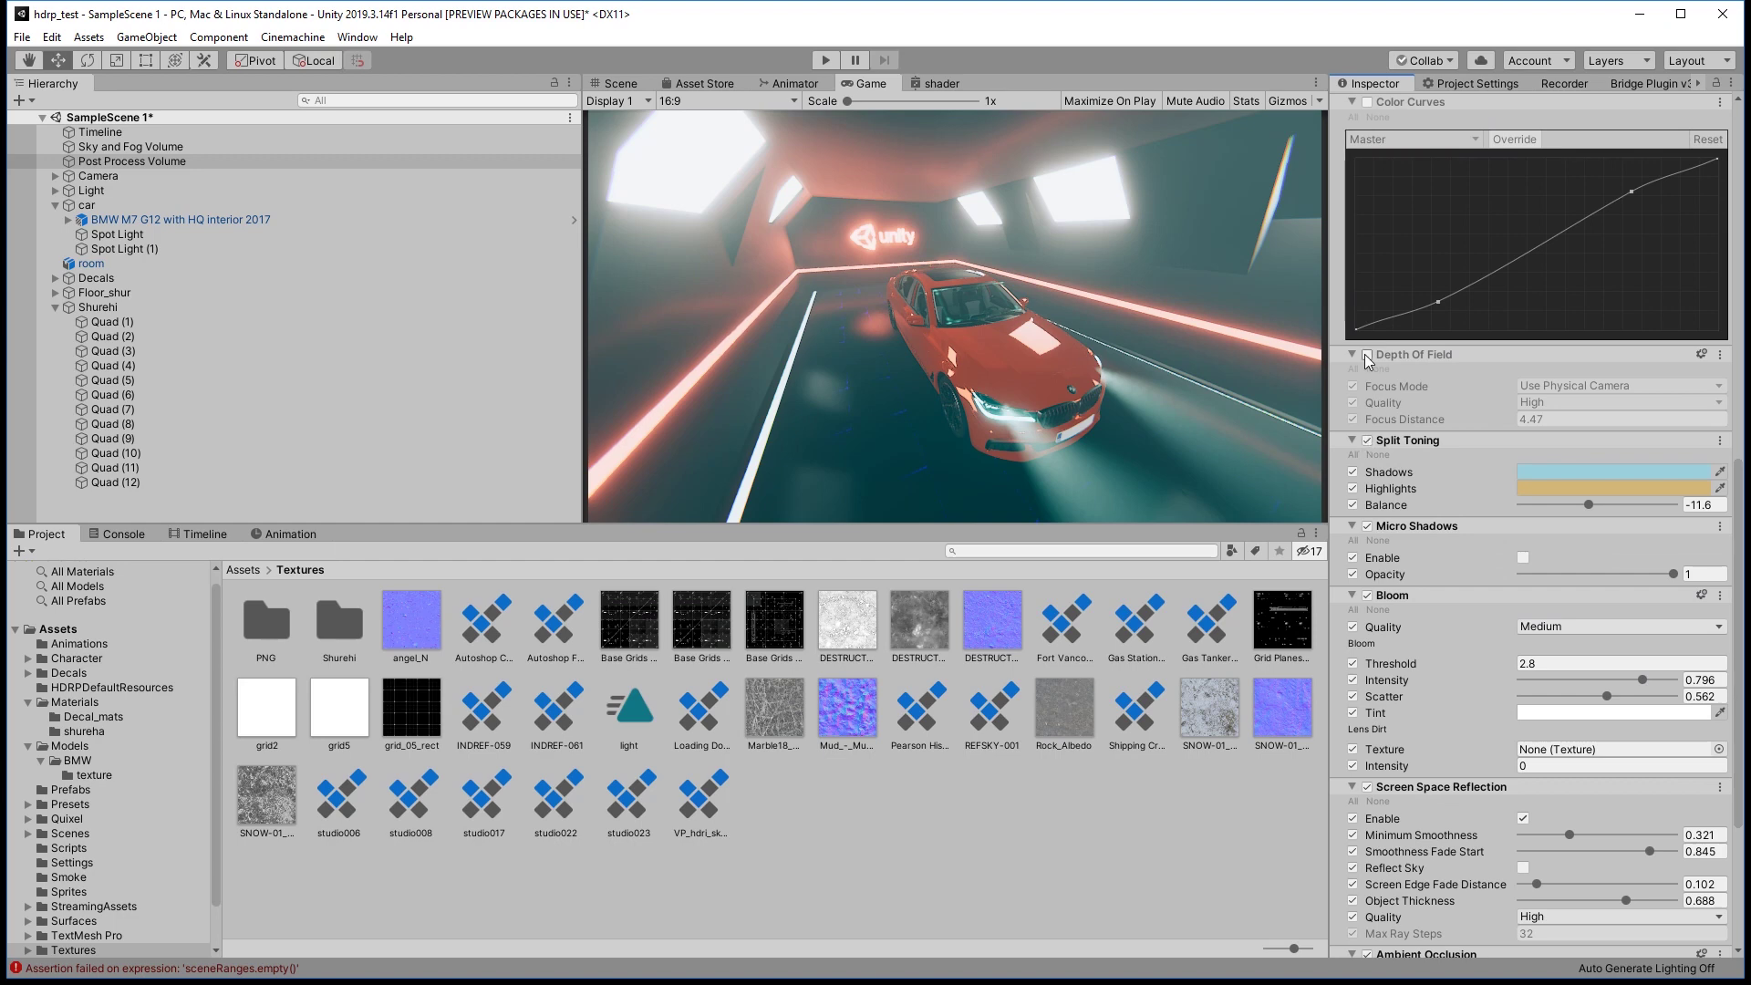
left_click(1368, 355)
left_click(1367, 356)
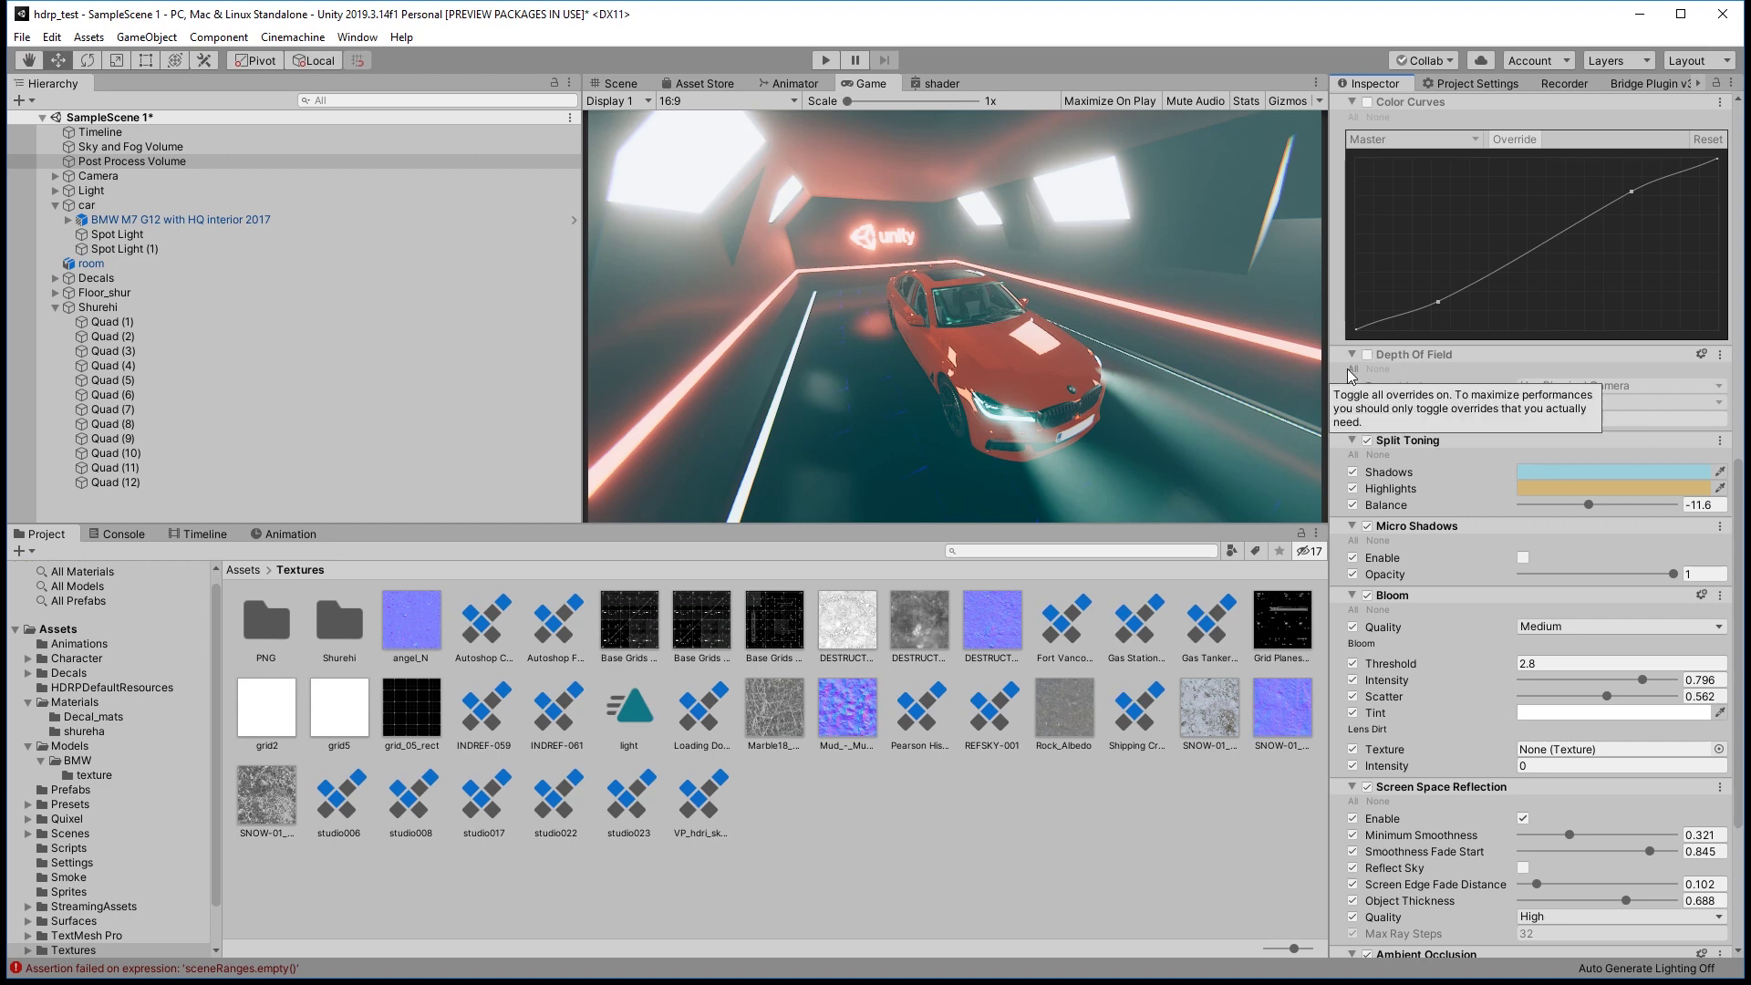
left_click(1702, 354)
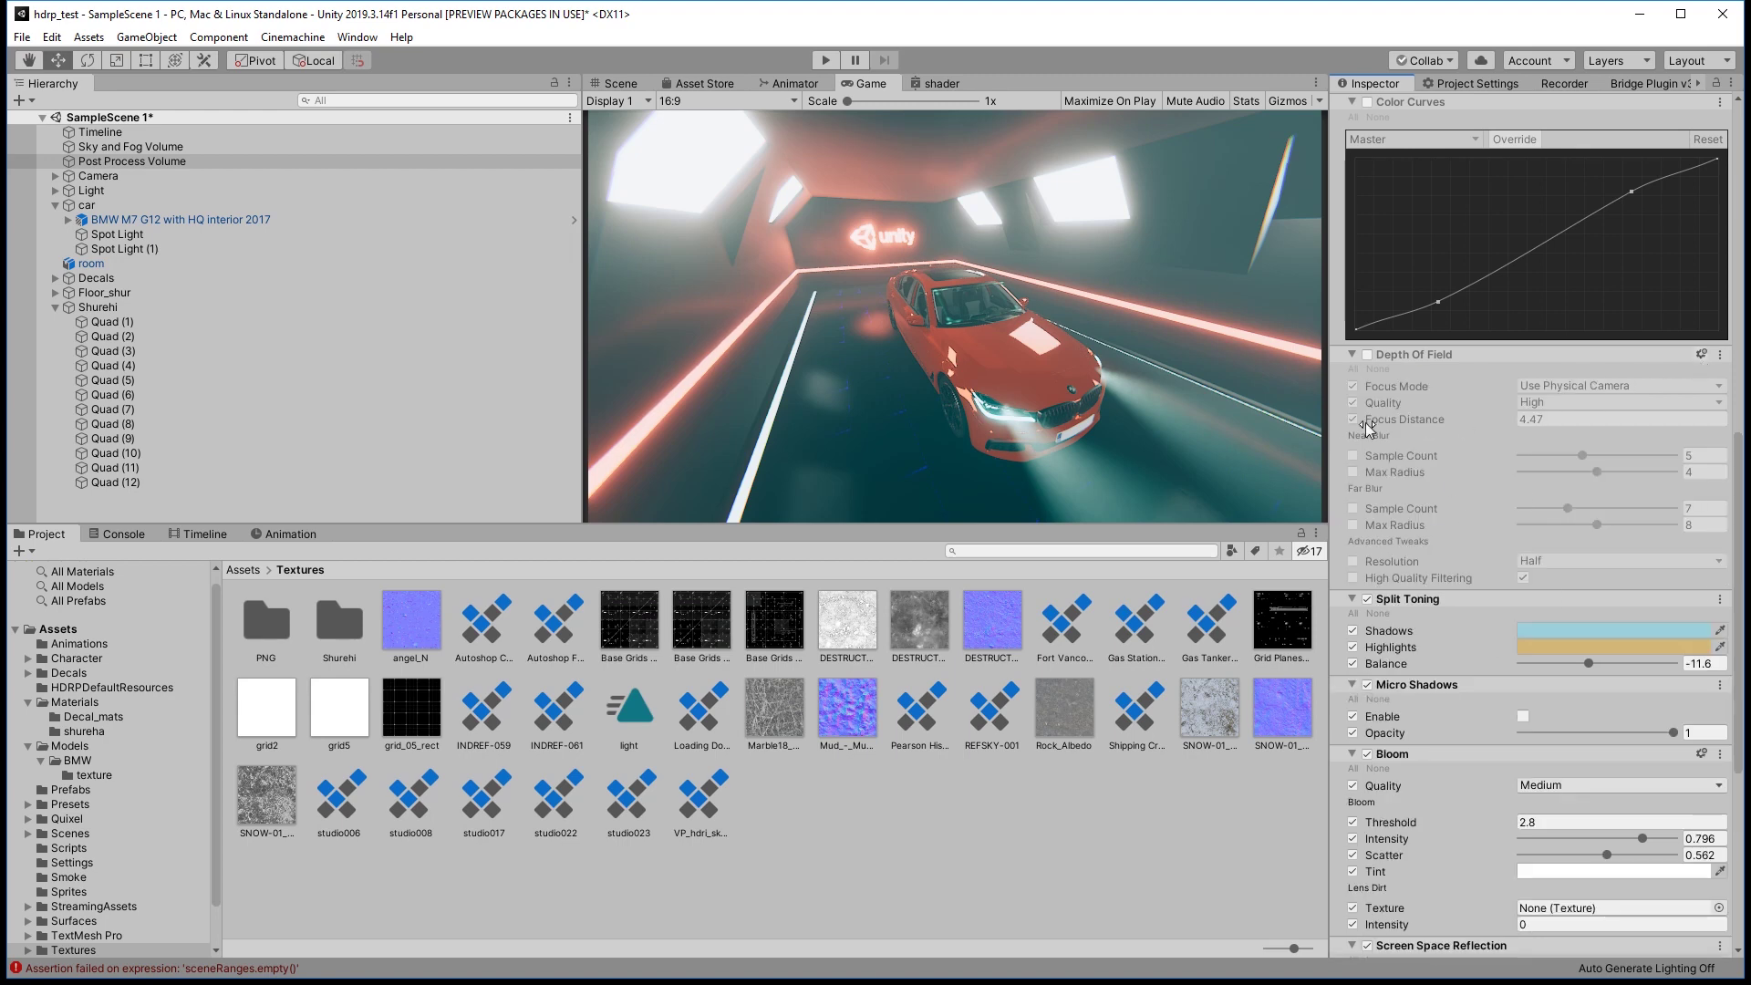
left_click(1705, 357)
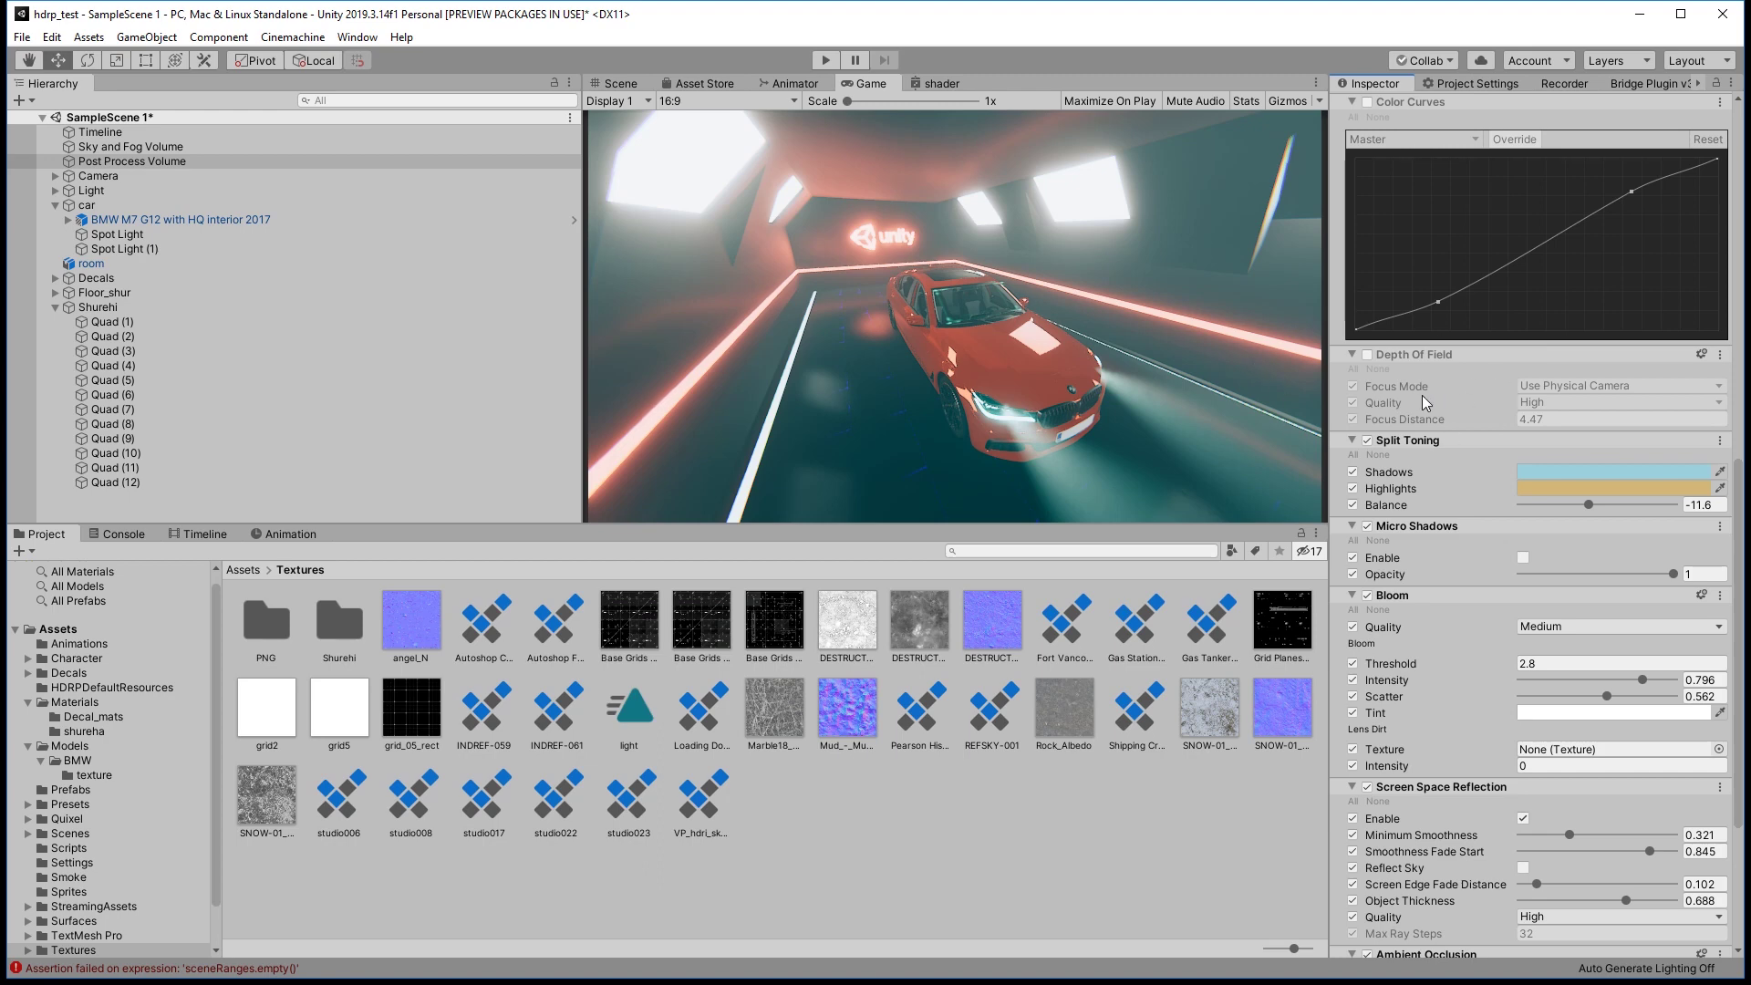
left_click(1368, 441)
left_click(1367, 443)
left_click(1369, 442)
left_click(1368, 442)
left_click(1368, 442)
left_click(1368, 442)
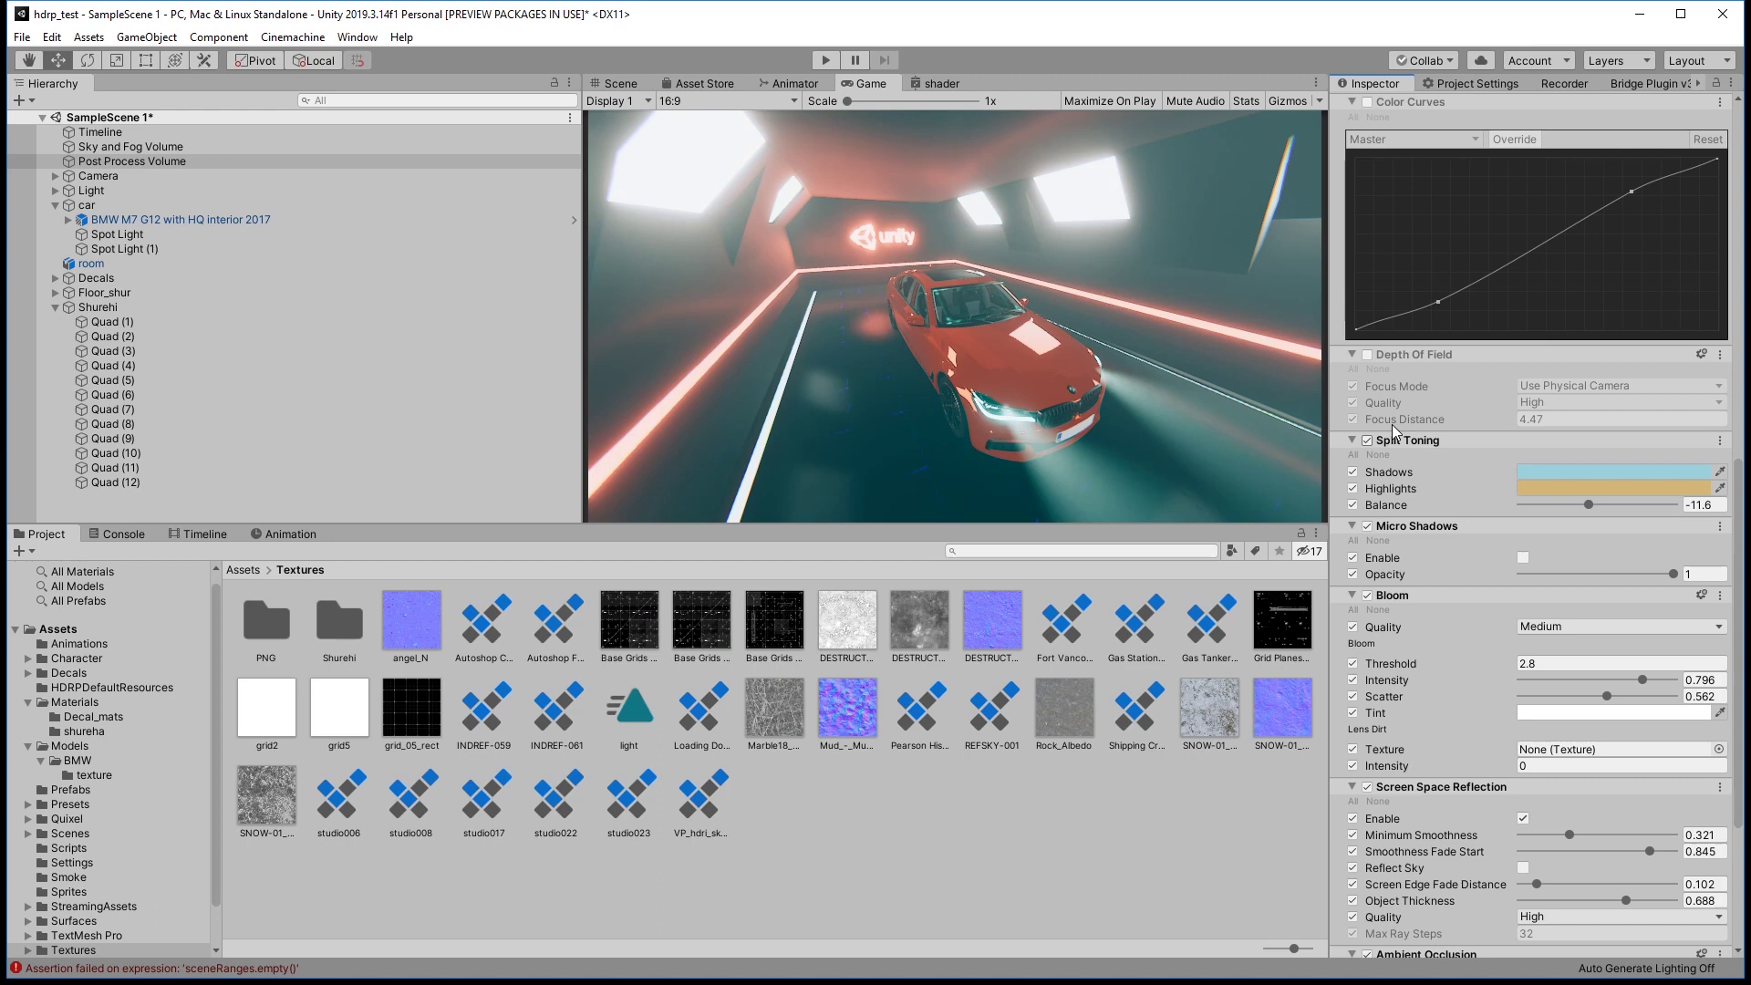
Keep Bloom enabled, set its quality to Medium, and change the threshold from 0.9 down to 0.
double_click(1524, 557)
scroll(1447, 633, "down", 3)
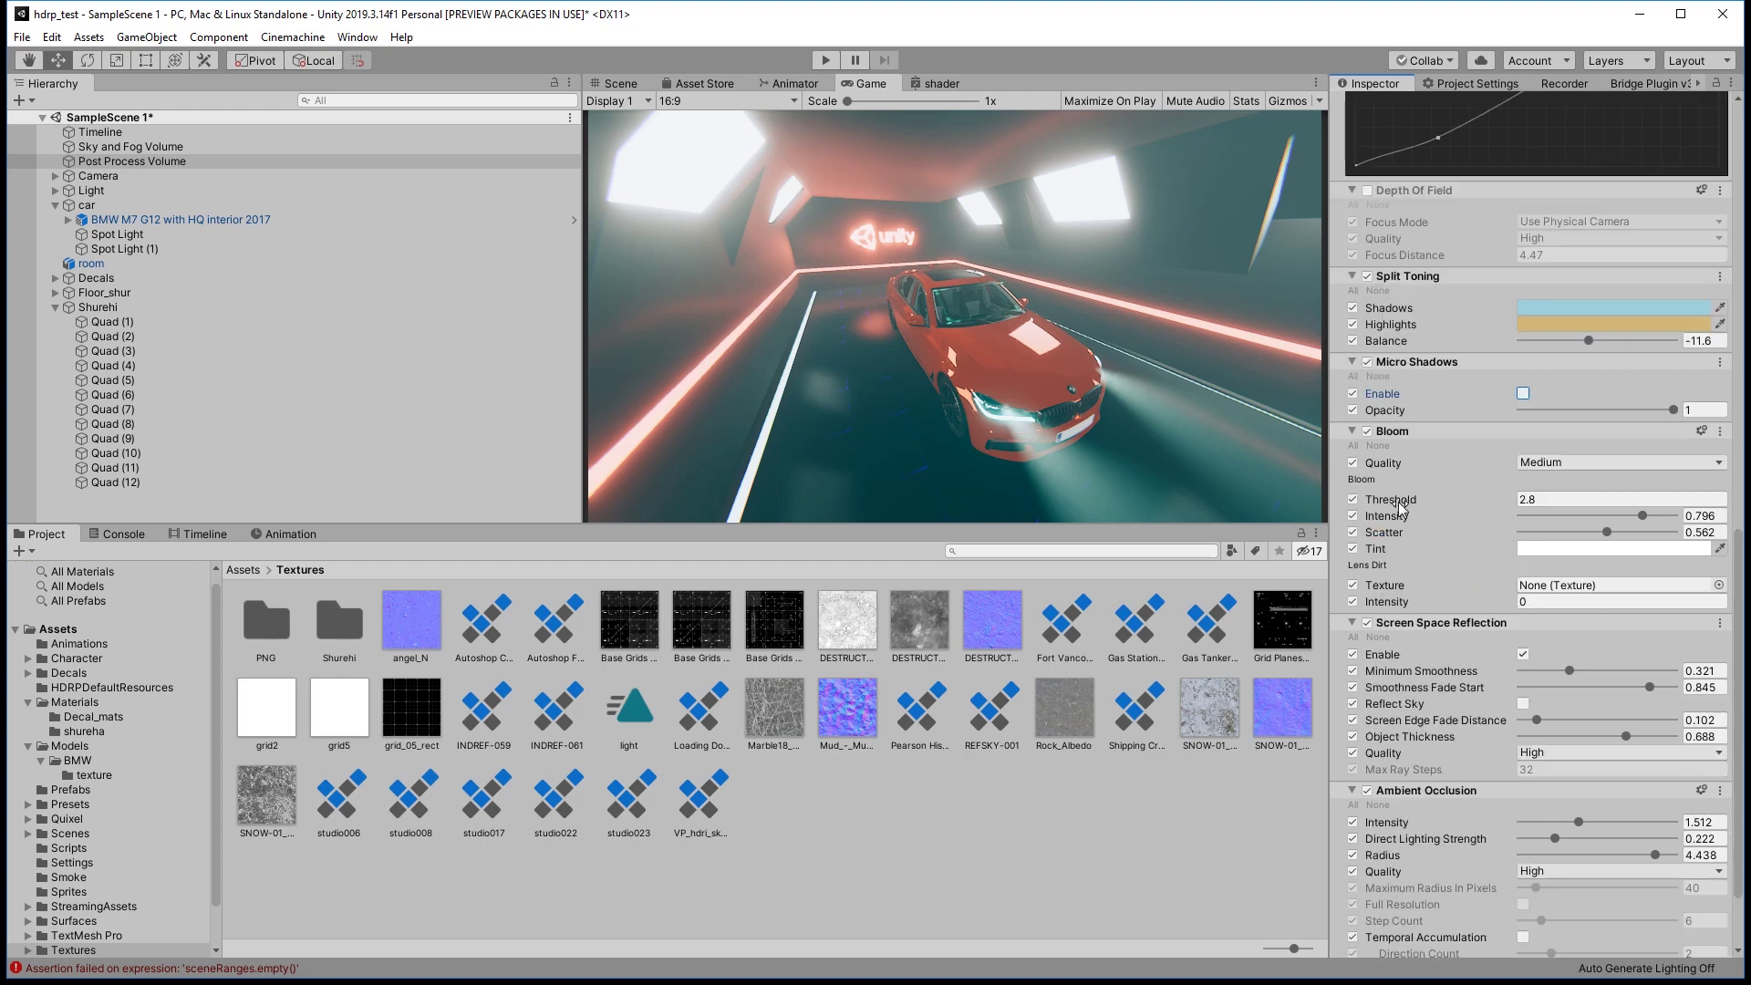
left_click(1367, 431)
left_click(1370, 434)
left_click(1545, 465)
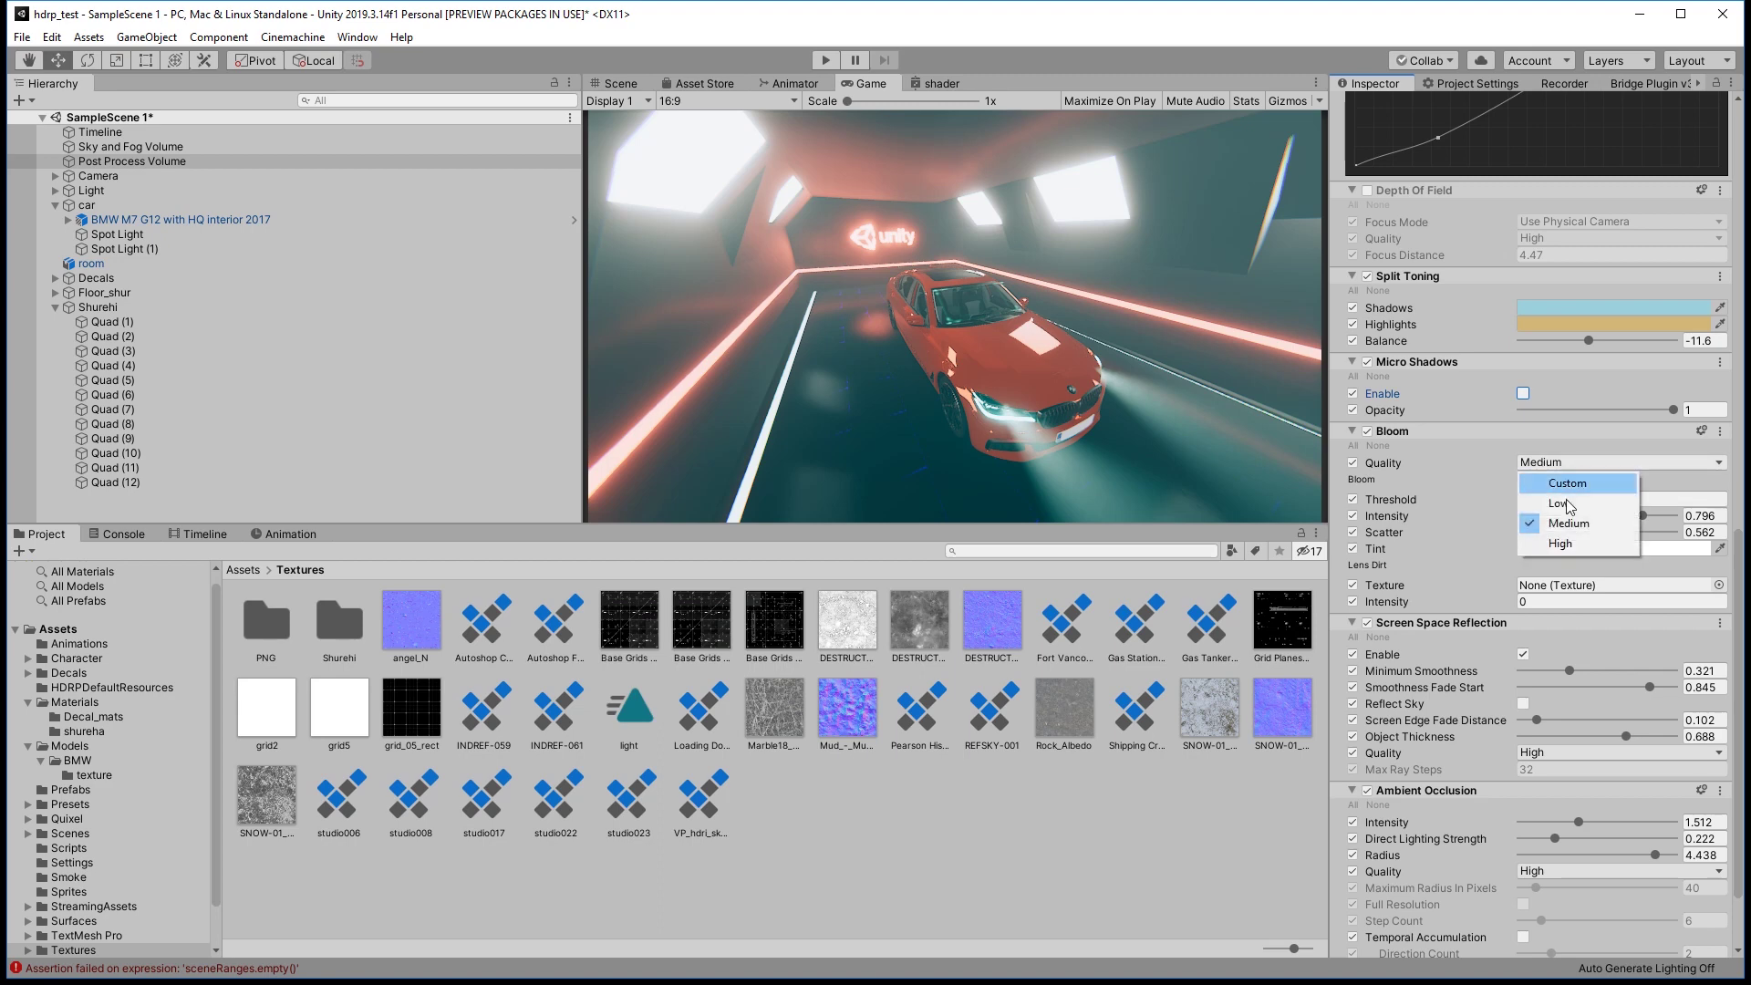
left_click(1569, 545)
left_click(1571, 462)
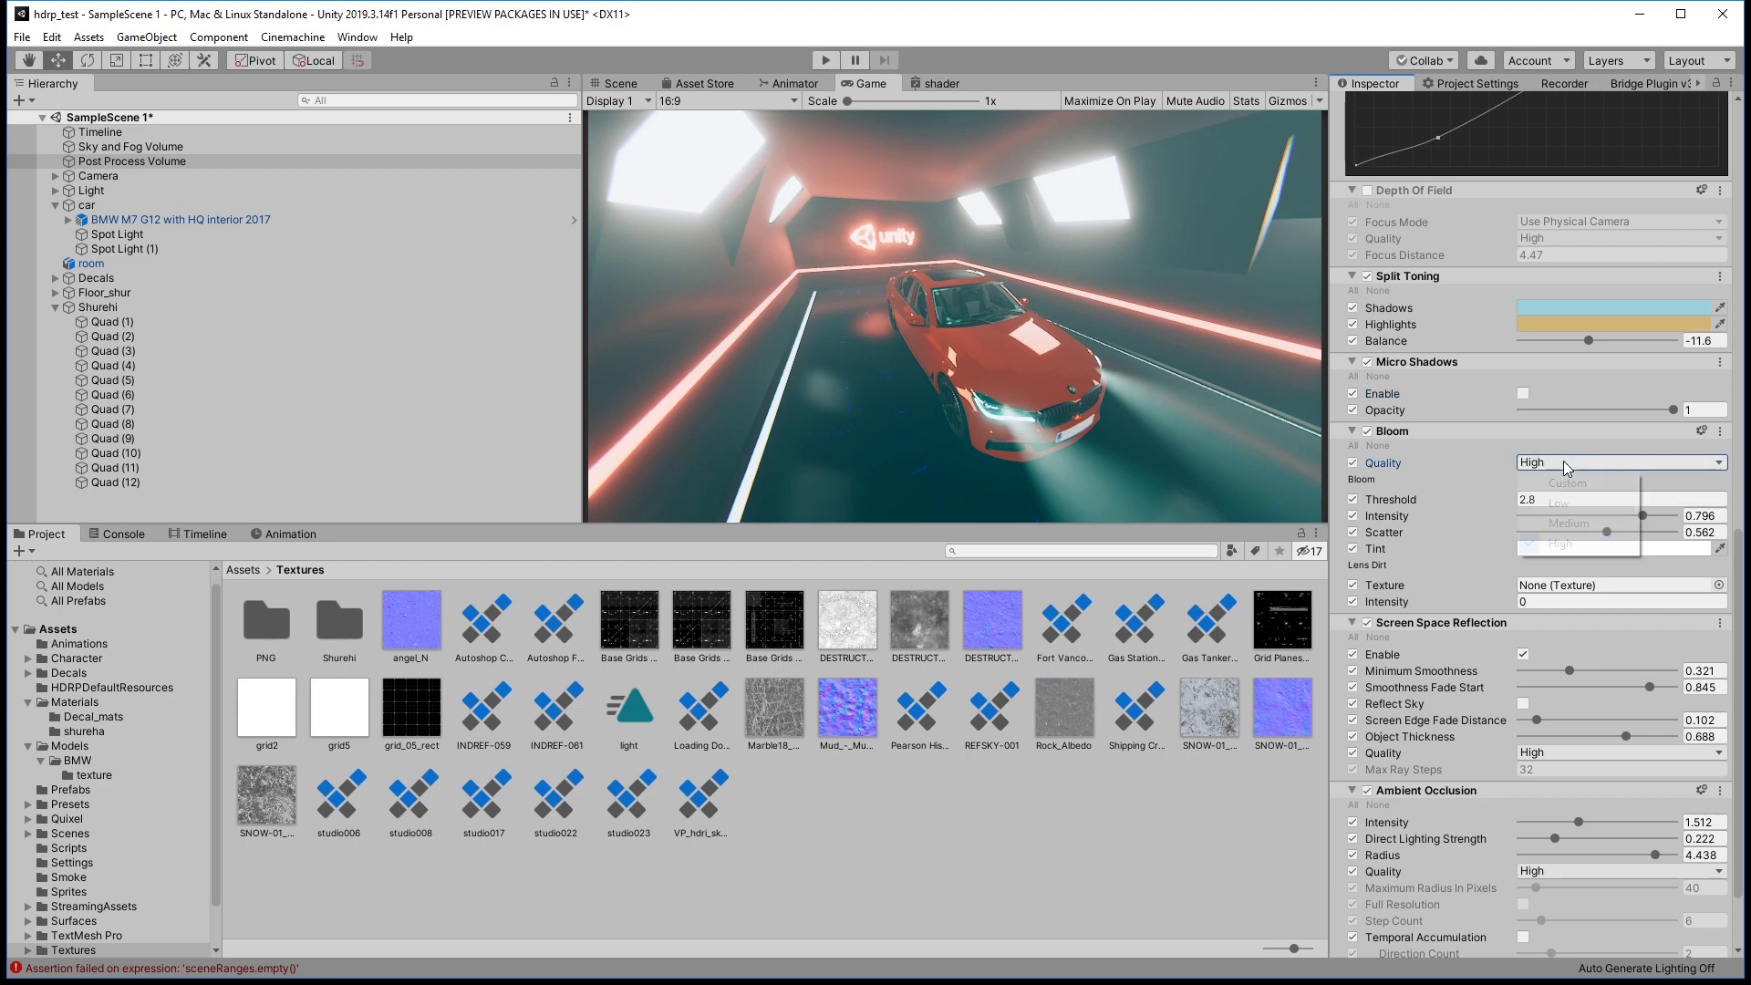
left_click(1560, 523)
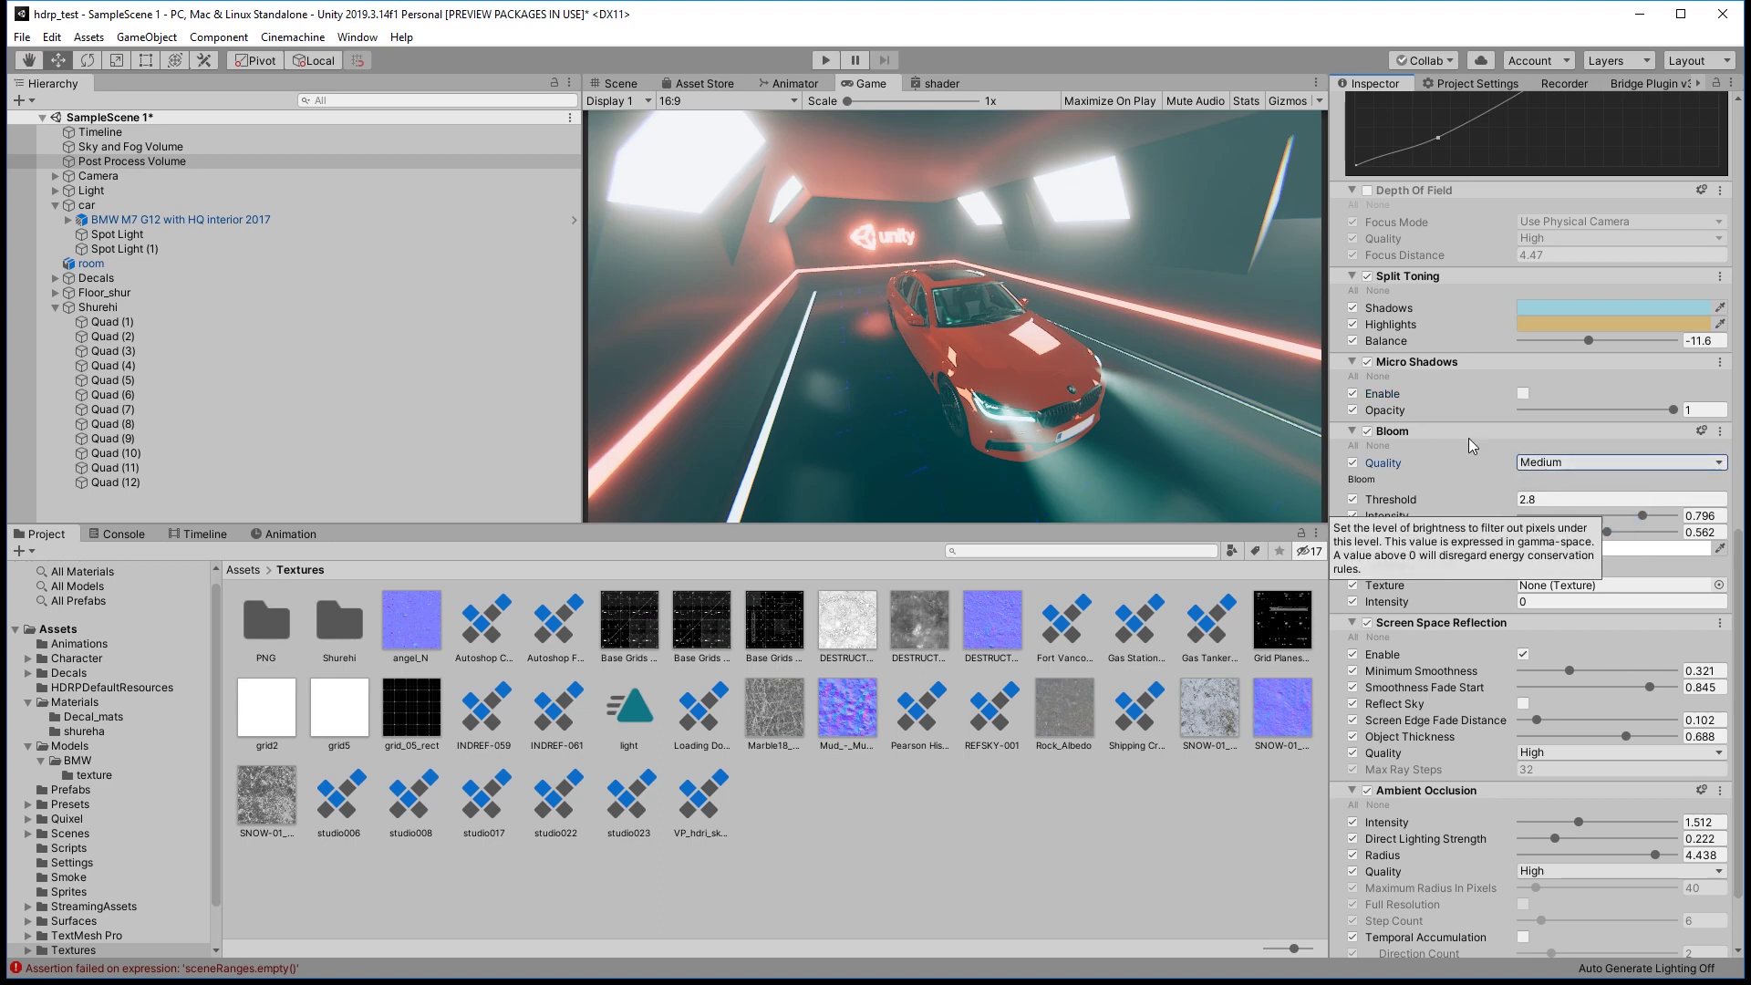
left_click(1551, 499)
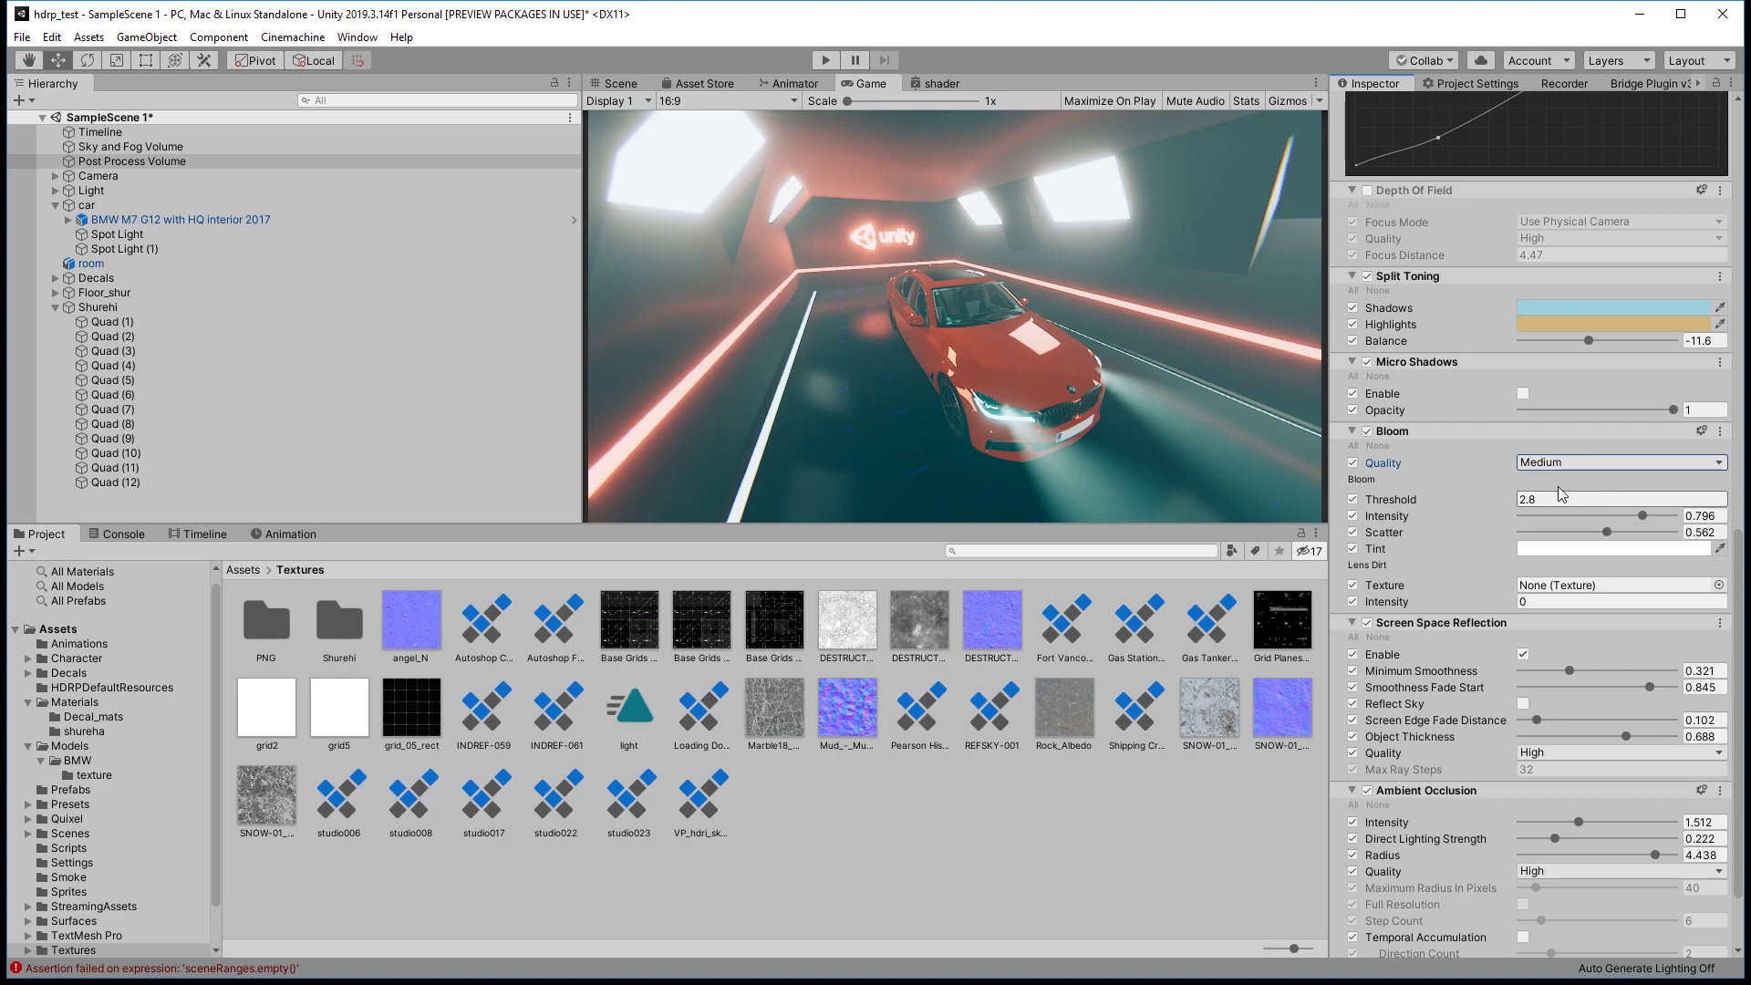
type("0.9")
key("Return")
mouse_move(1465, 505)
left_mouse_down()
mouse_move(1518, 550)
mouse_move(1640, 515)
mouse_move(1624, 516)
mouse_move(1665, 541)
mouse_move(1545, 537)
mouse_move(1585, 532)
left_mouse_up()
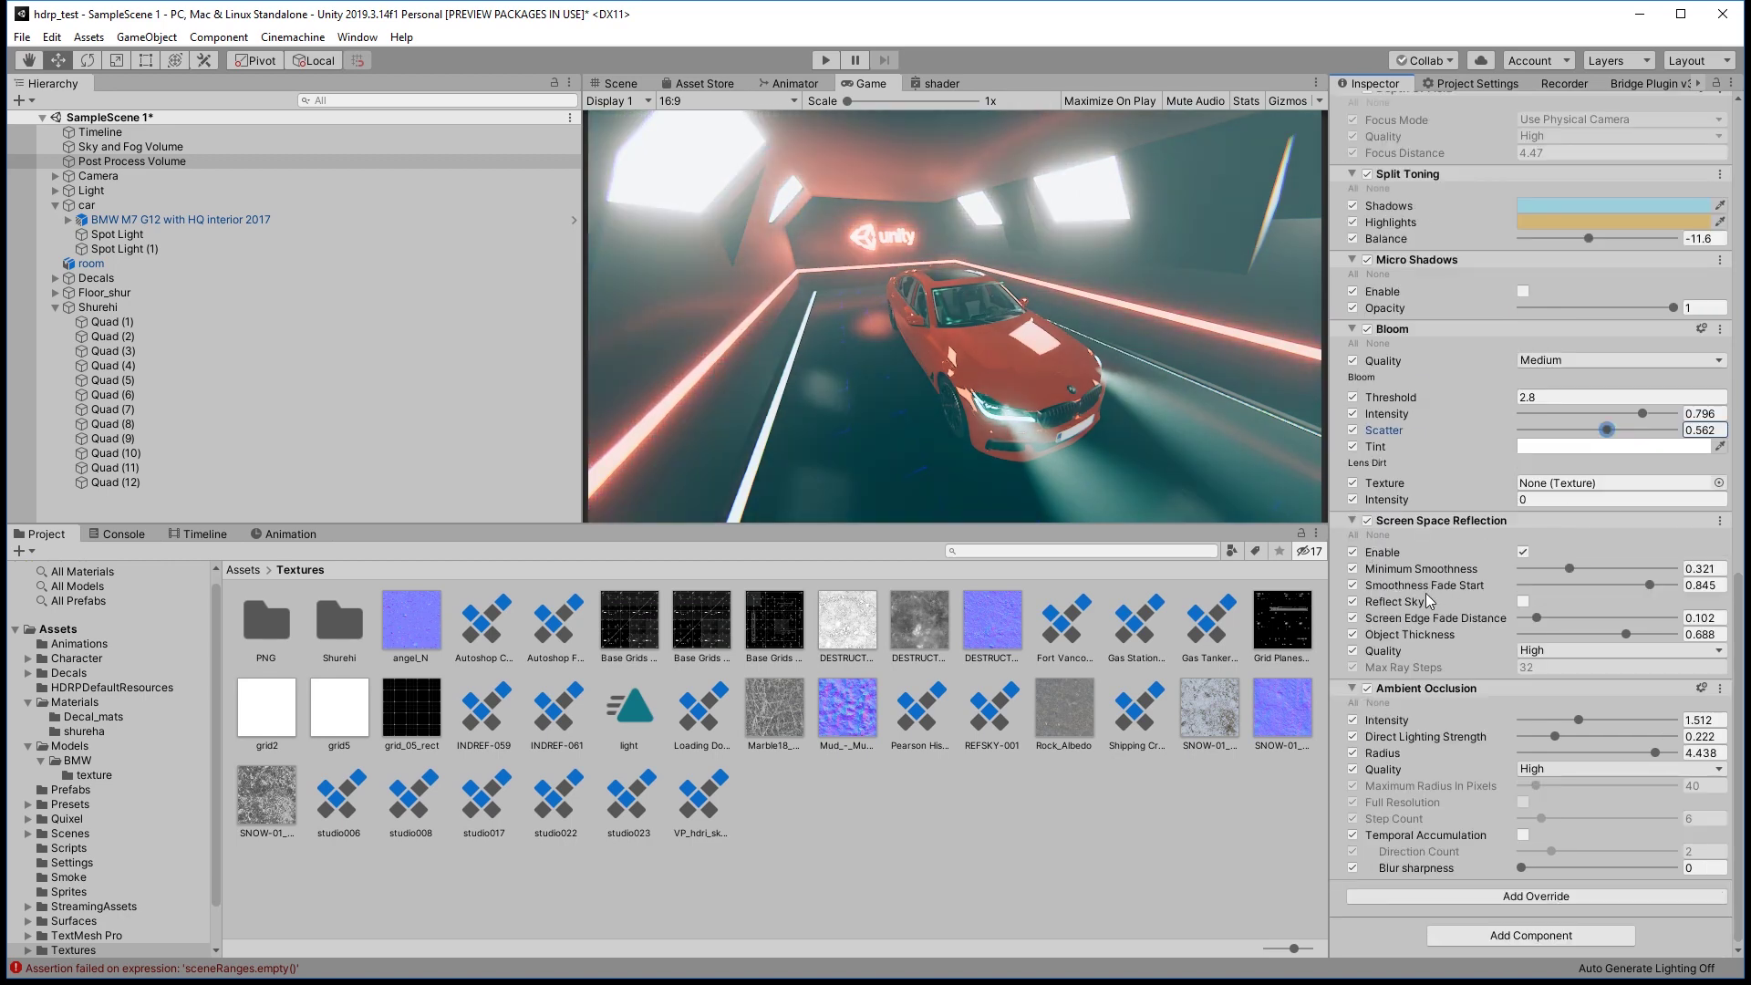
Disable Screen Space Reflection and return to the Scene view around the car.
mouse_move(1429, 602)
left_click(1524, 552)
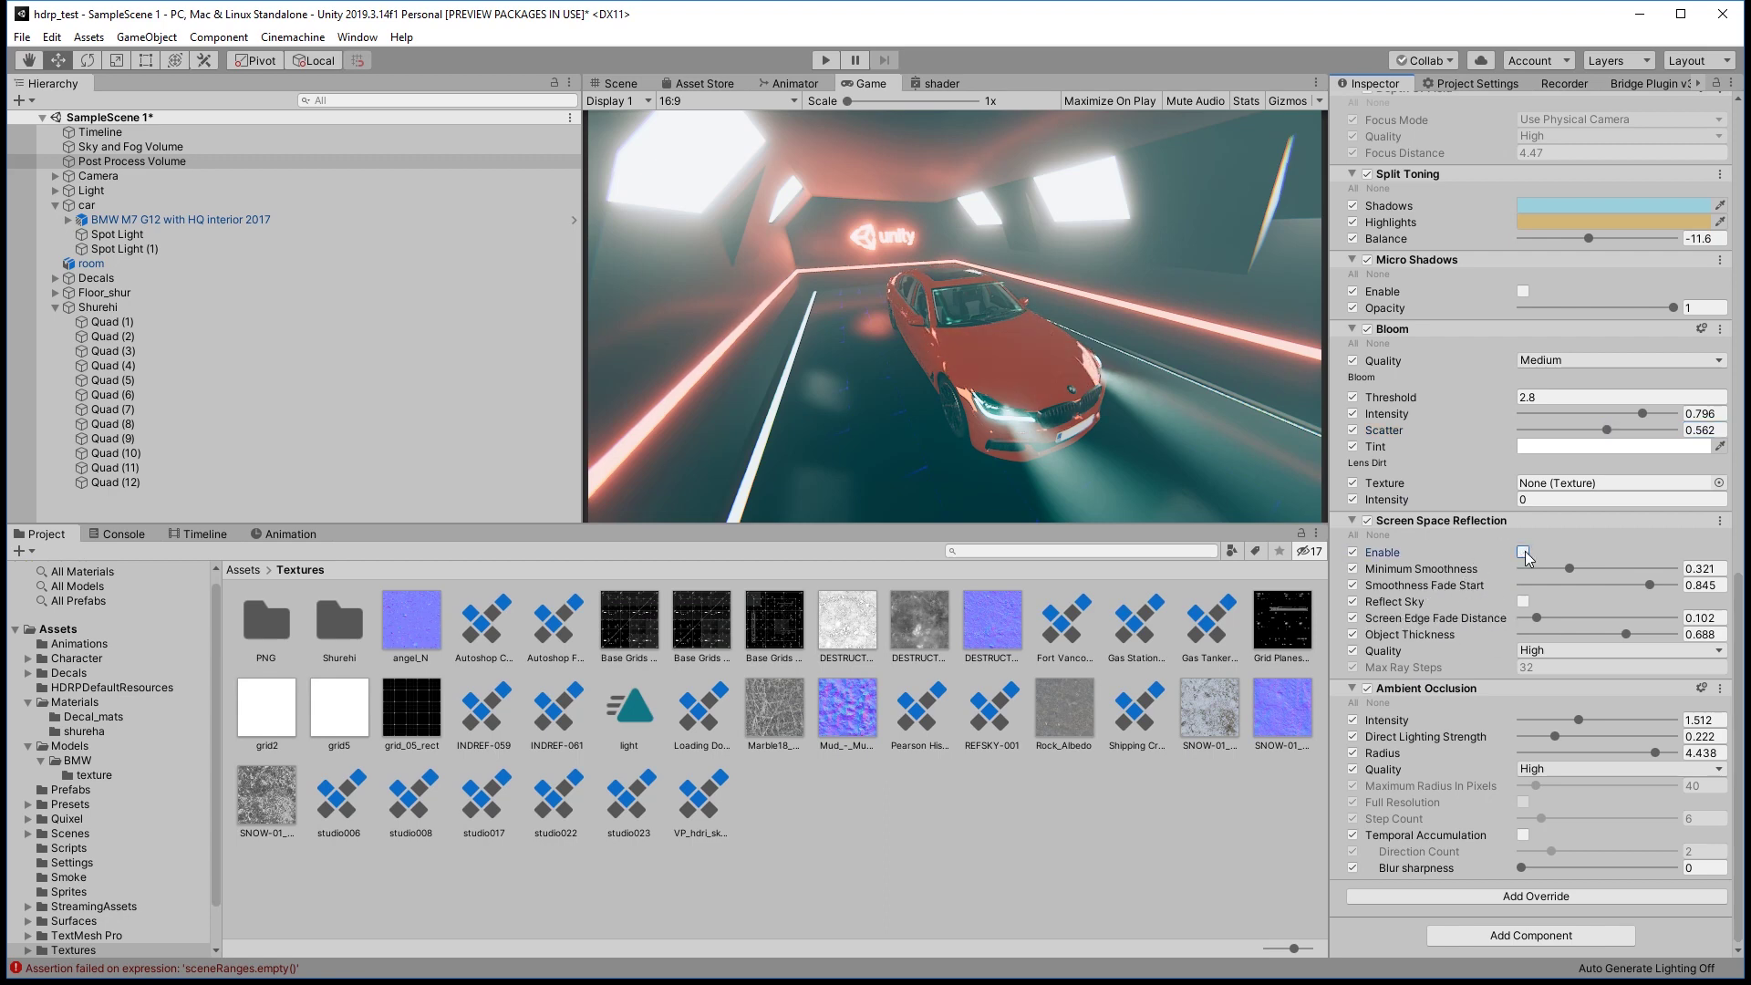
key("alt")
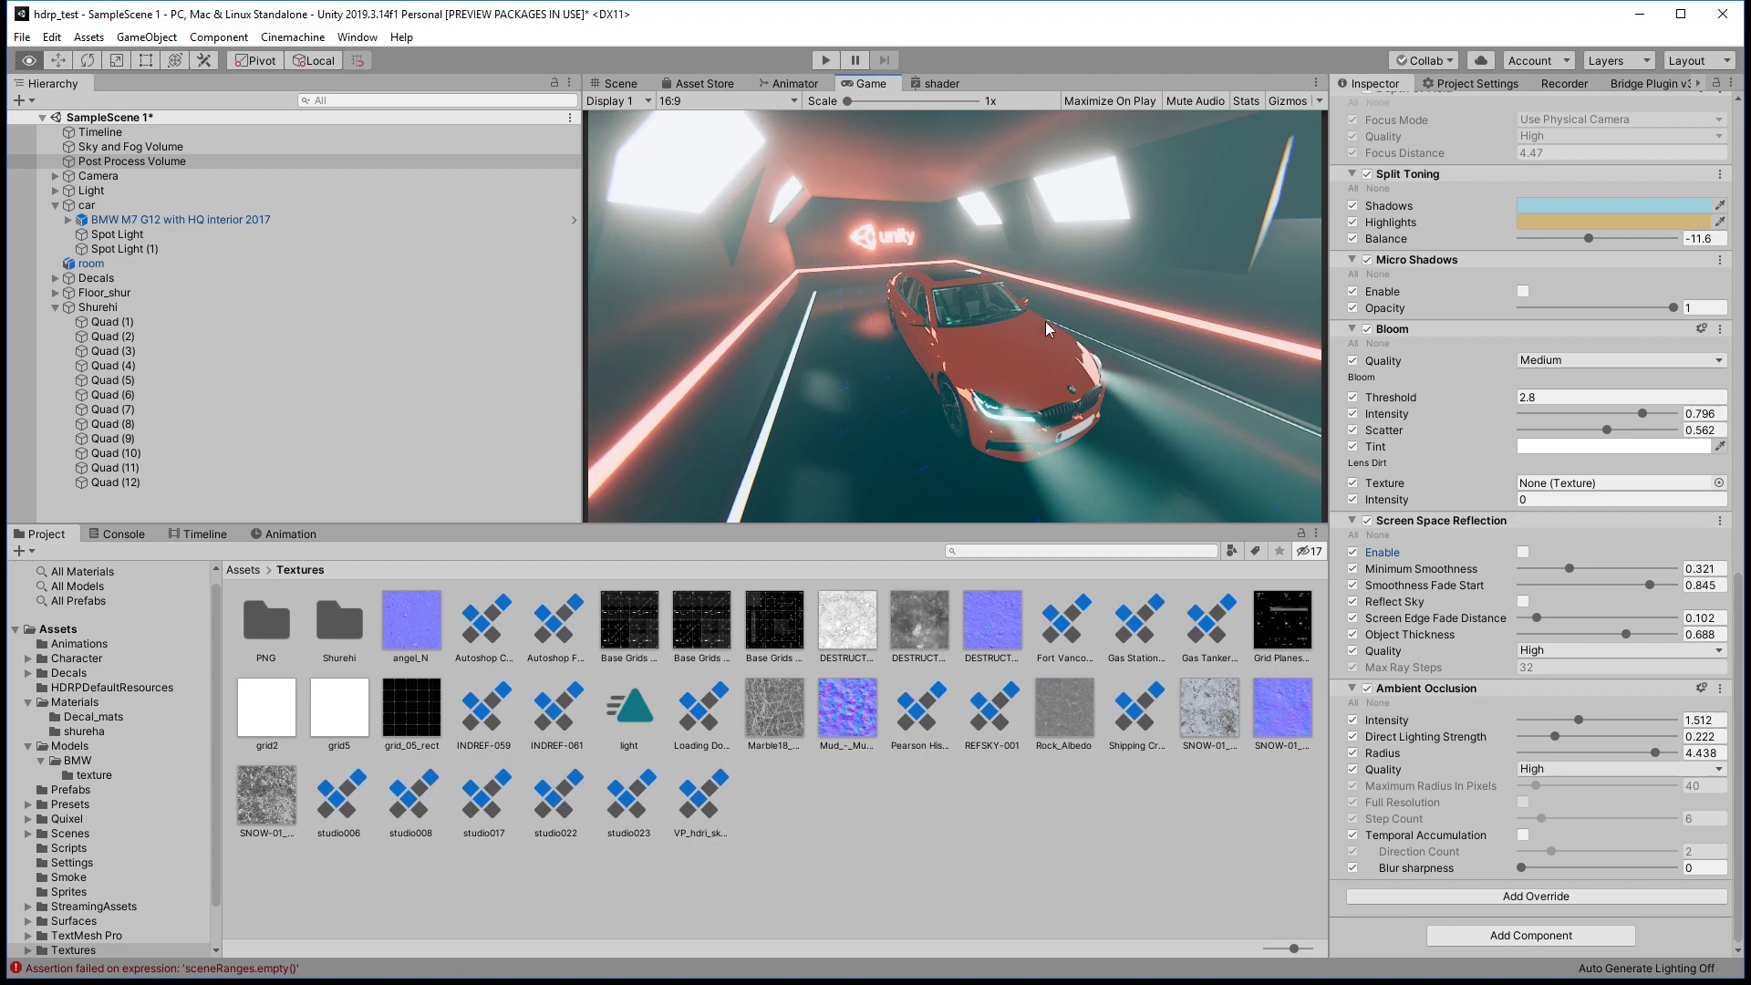
key("ctrl+1")
mouse_move(1047, 329)
left_mouse_down("alt")
mouse_move(1141, 367)
mouse_move(1049, 365)
left_mouse_up("alt")
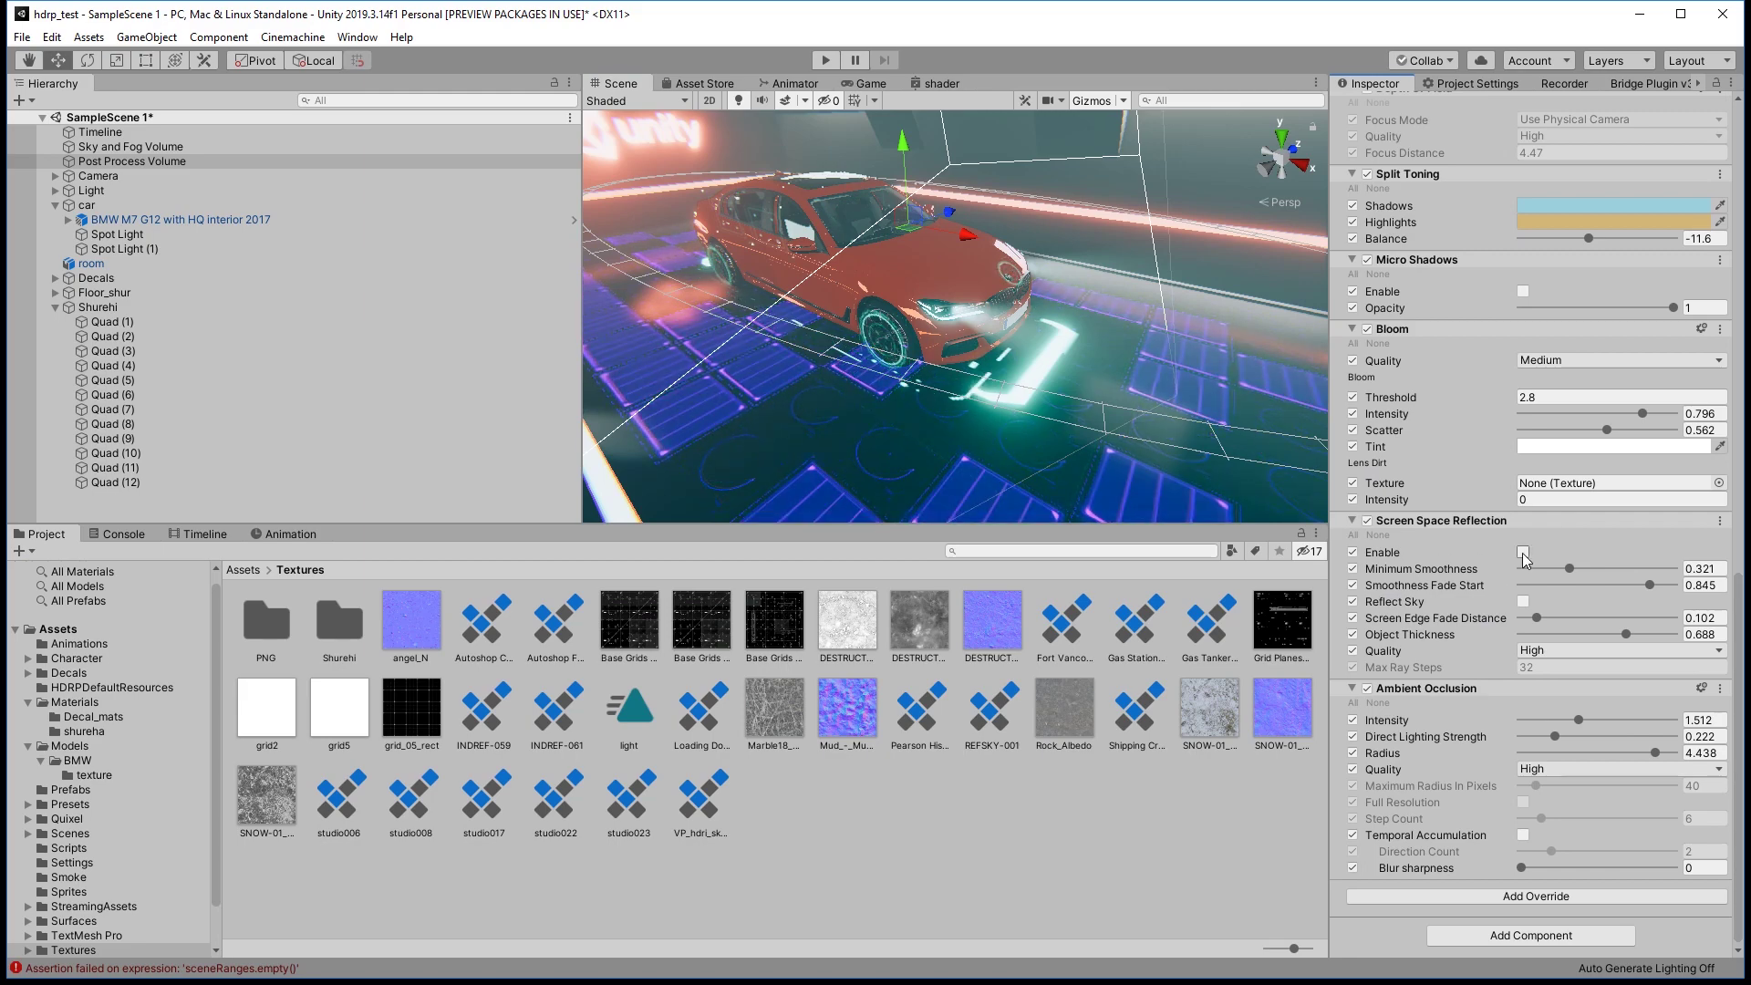
Re-enable Screen Space Reflection and compare Ambient Occlusion off and on, leaving it enabled.
left_click(1523, 554)
mouse_move(1022, 356)
left_mouse_down("alt")
mouse_move(1052, 368)
mouse_move(1280, 310)
mouse_move(753, 130)
left_mouse_up("alt")
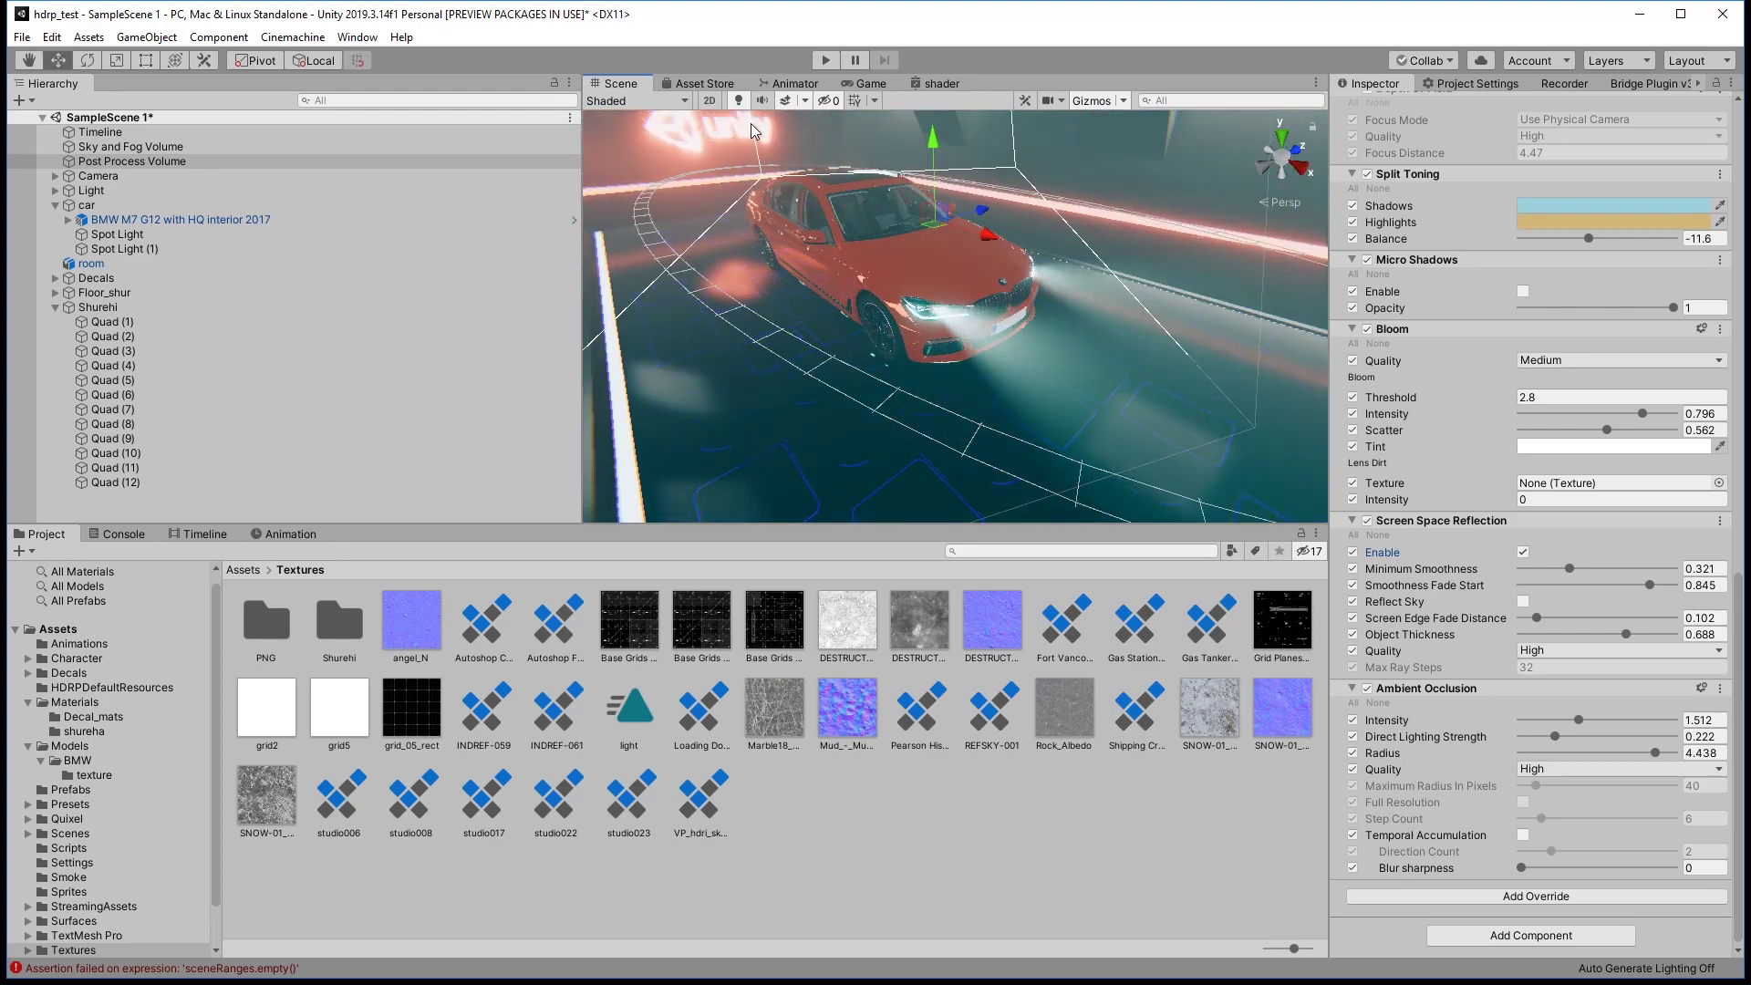
left_click_drag(1015, 392, 1186, 511, "alt")
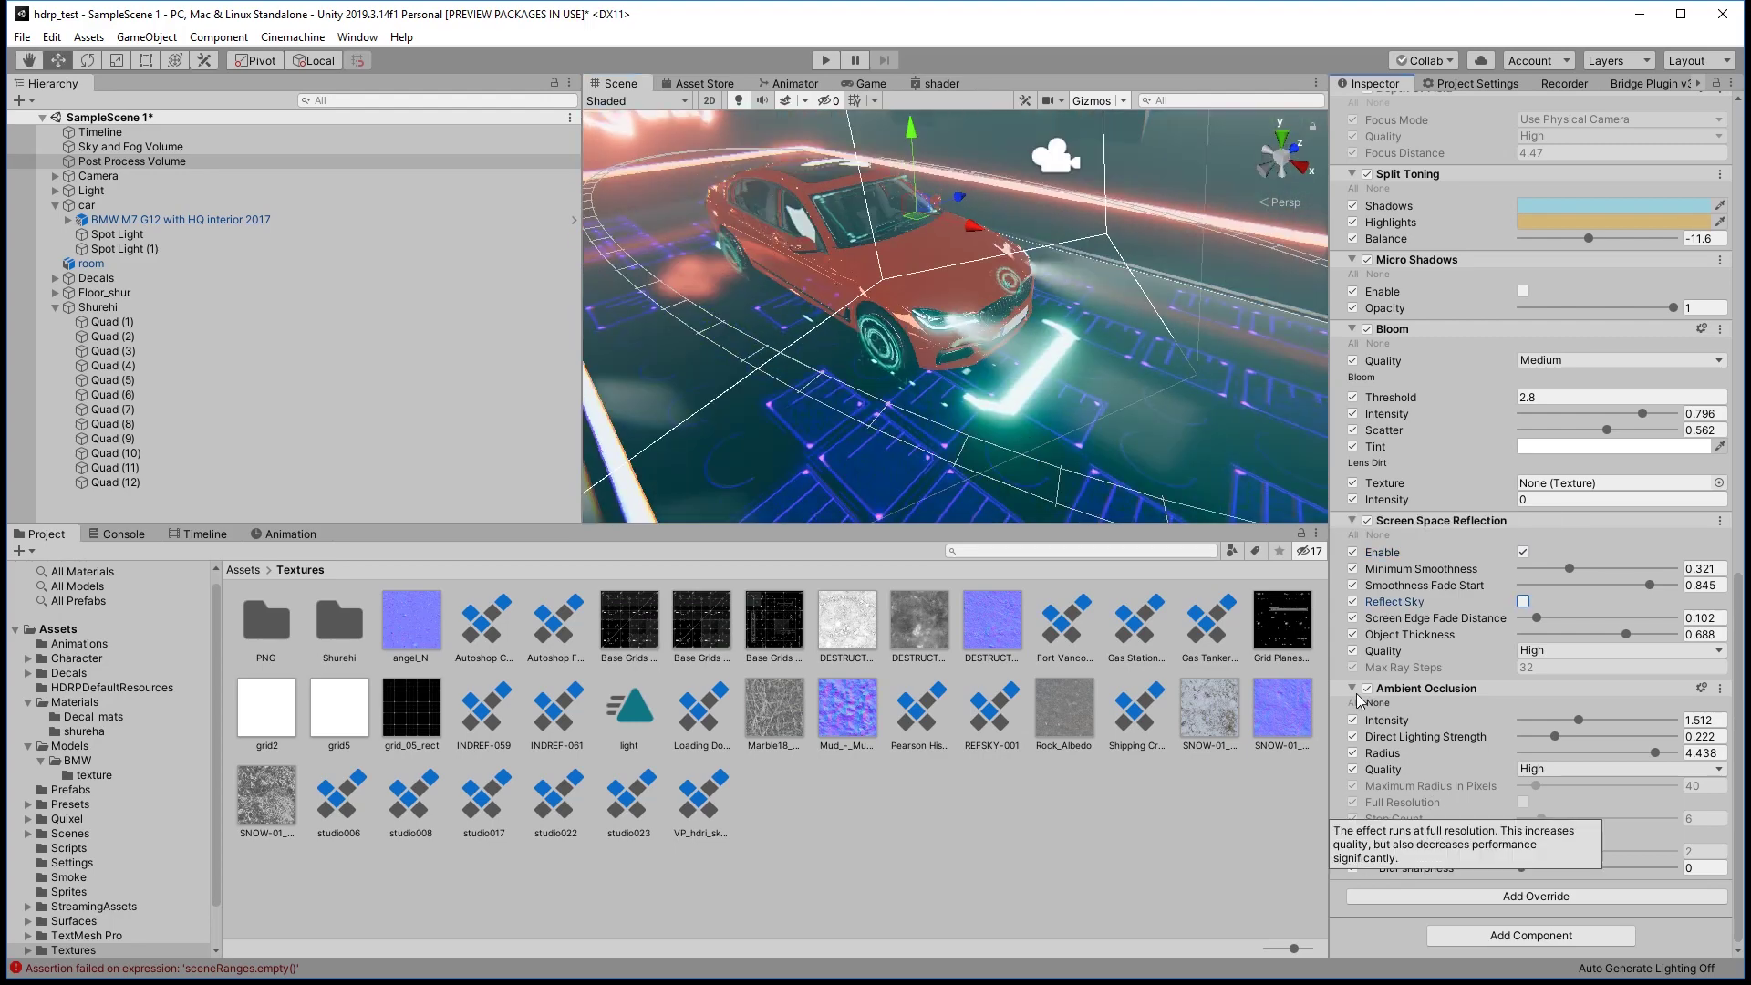
left_click(1369, 690)
left_click(1368, 690)
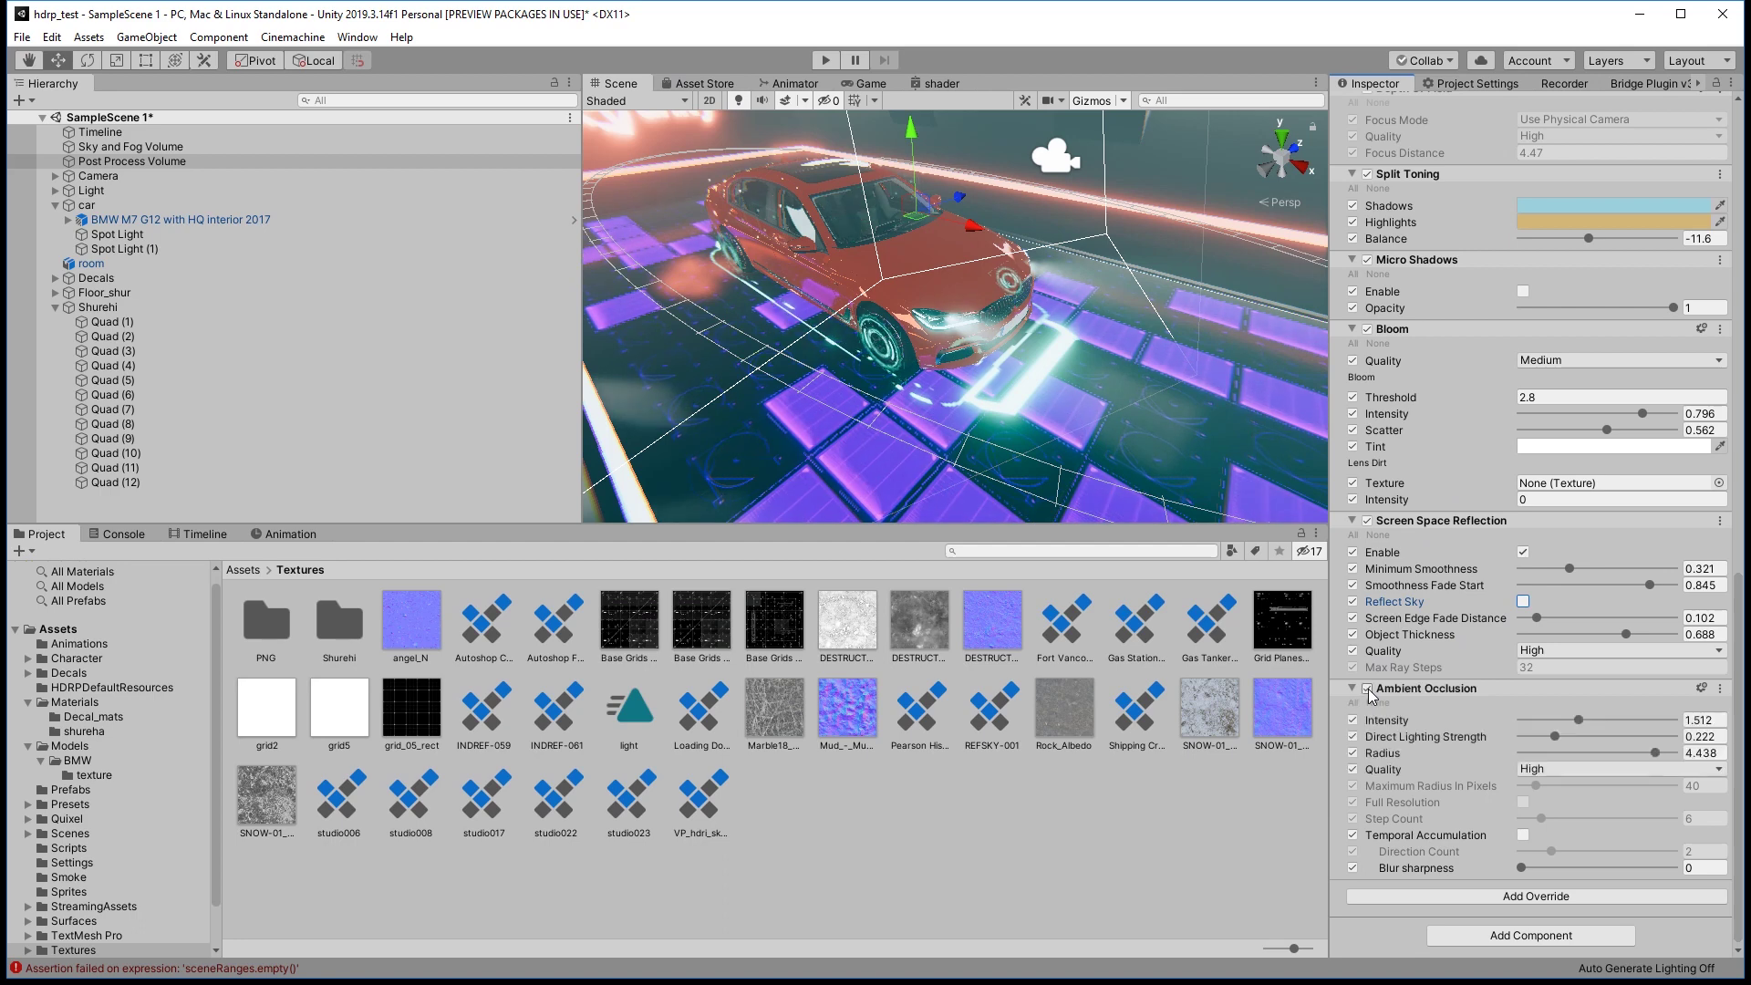
left_click(1368, 690)
left_click(1368, 690)
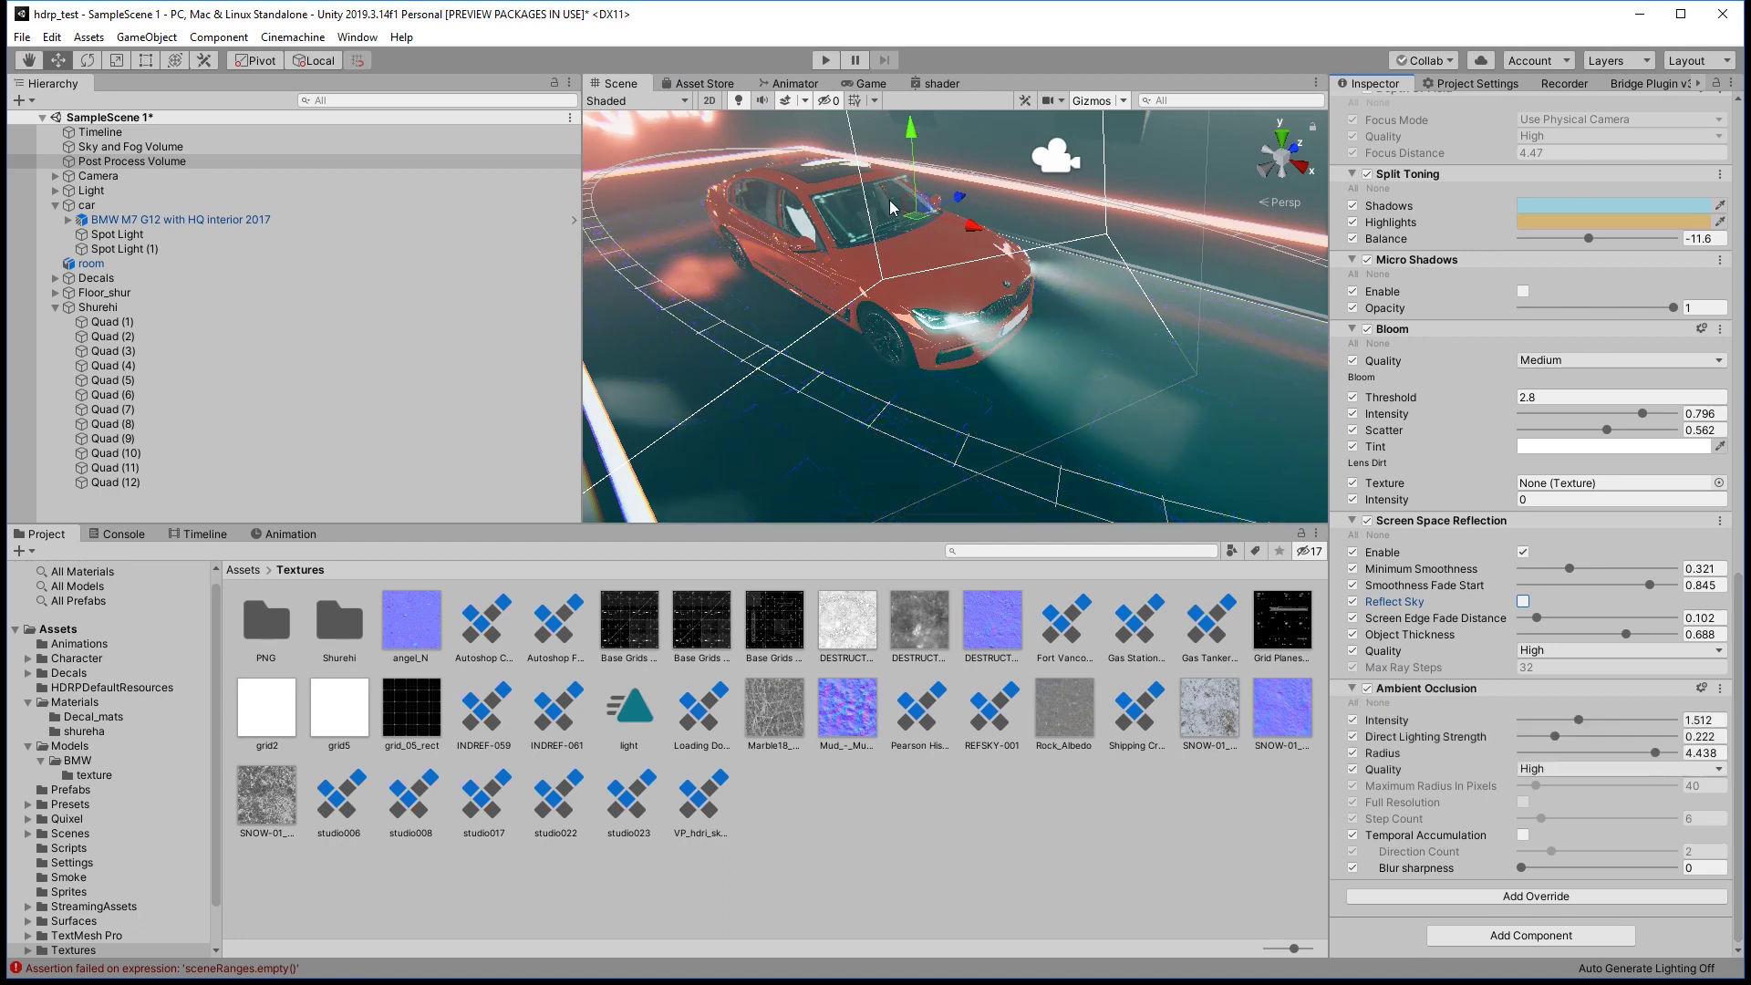
left_click(1369, 689)
mouse_move(958, 210)
left_mouse_down("alt")
mouse_move(1036, 206)
mouse_move(1012, 219)
left_mouse_up("alt")
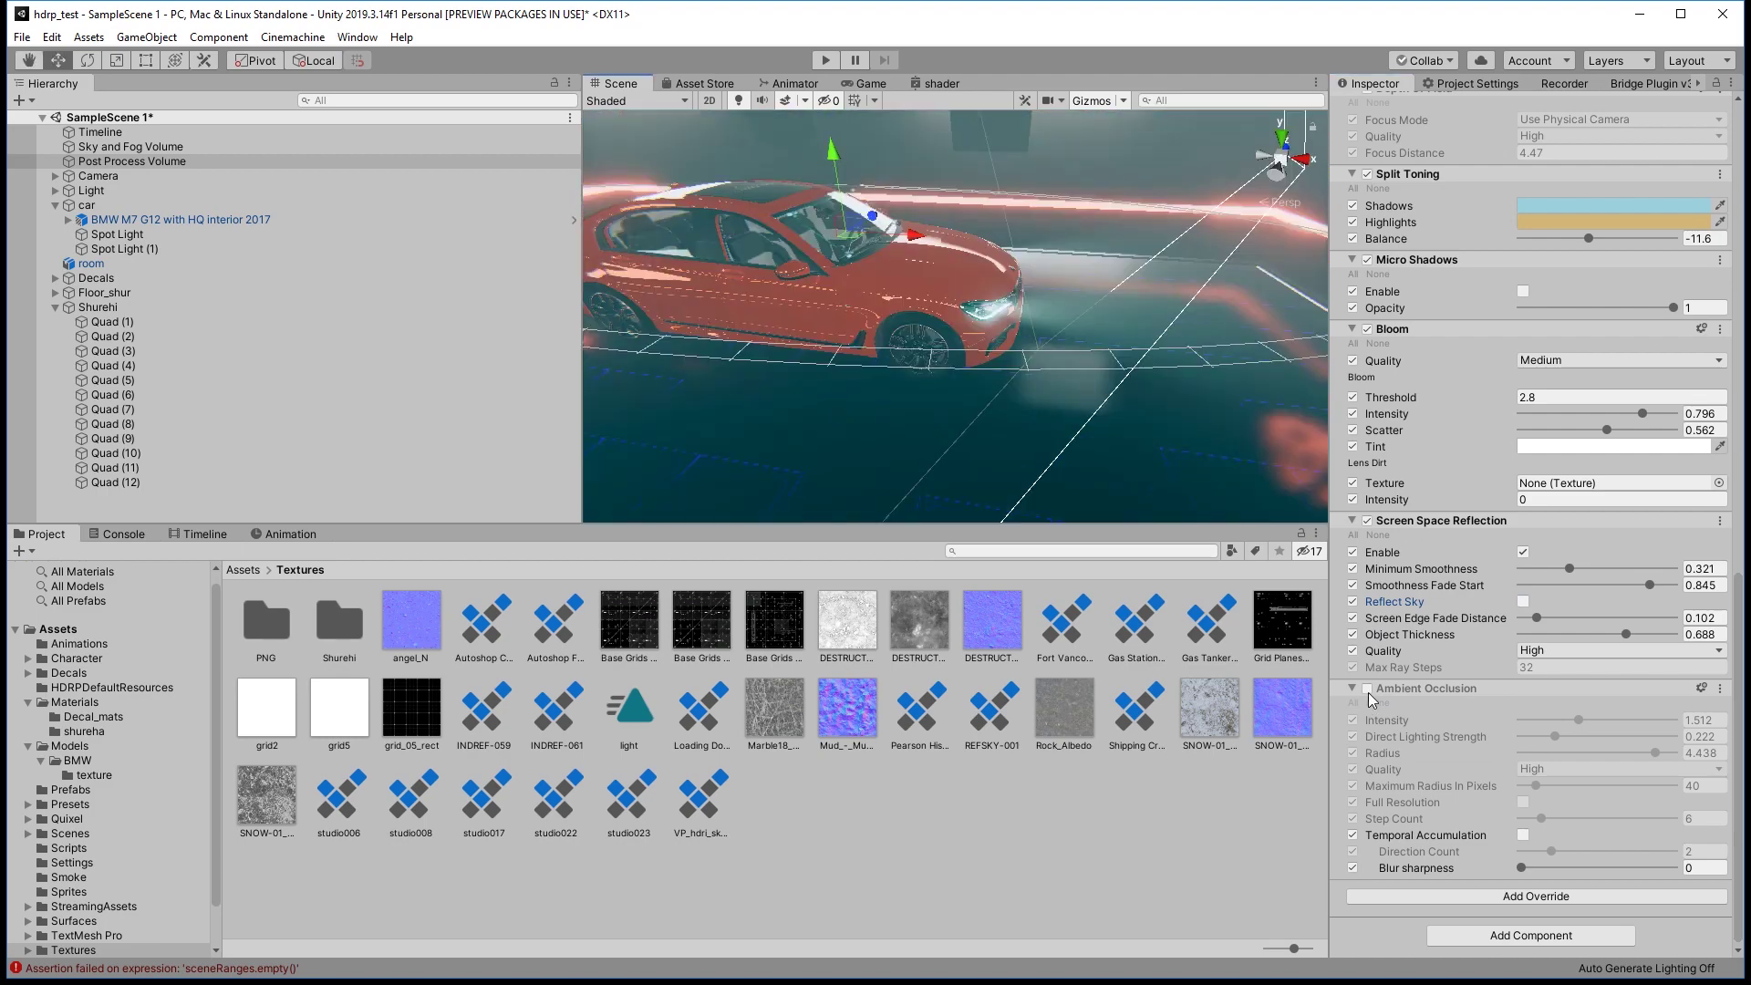
left_click(1369, 691)
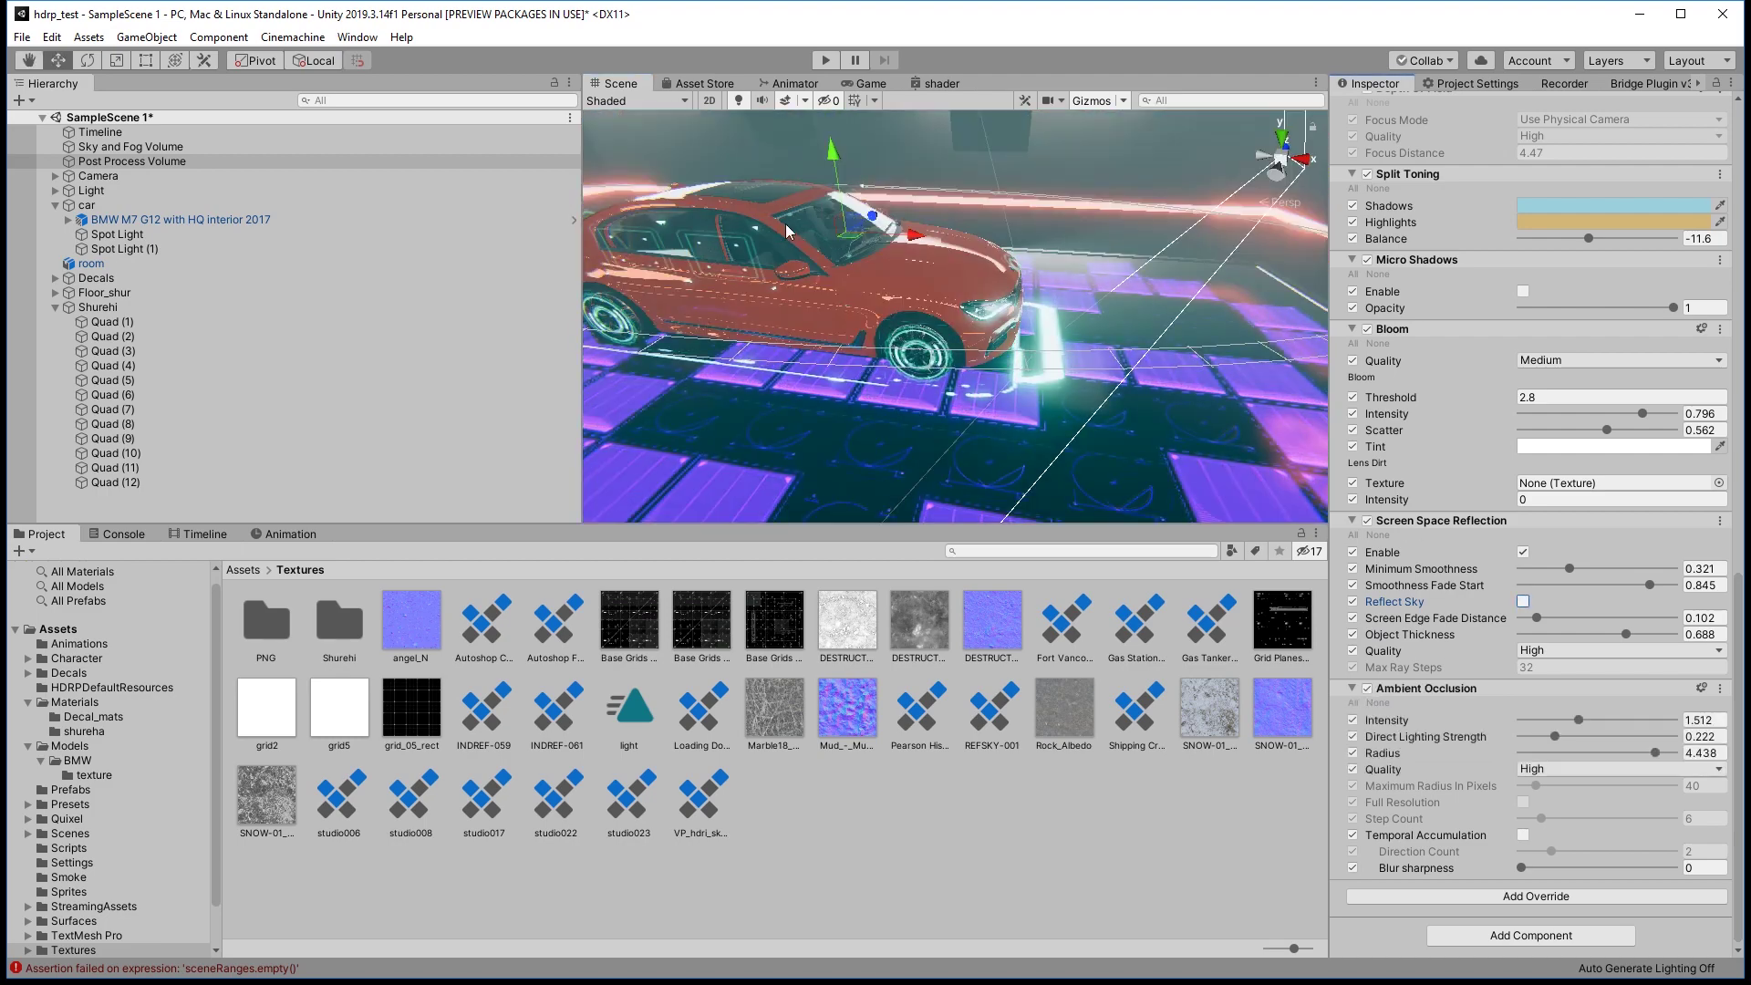
Frame the car from a higher front-left angle and collapse the Shurehi group.
scroll(1458, 509, "up", 10)
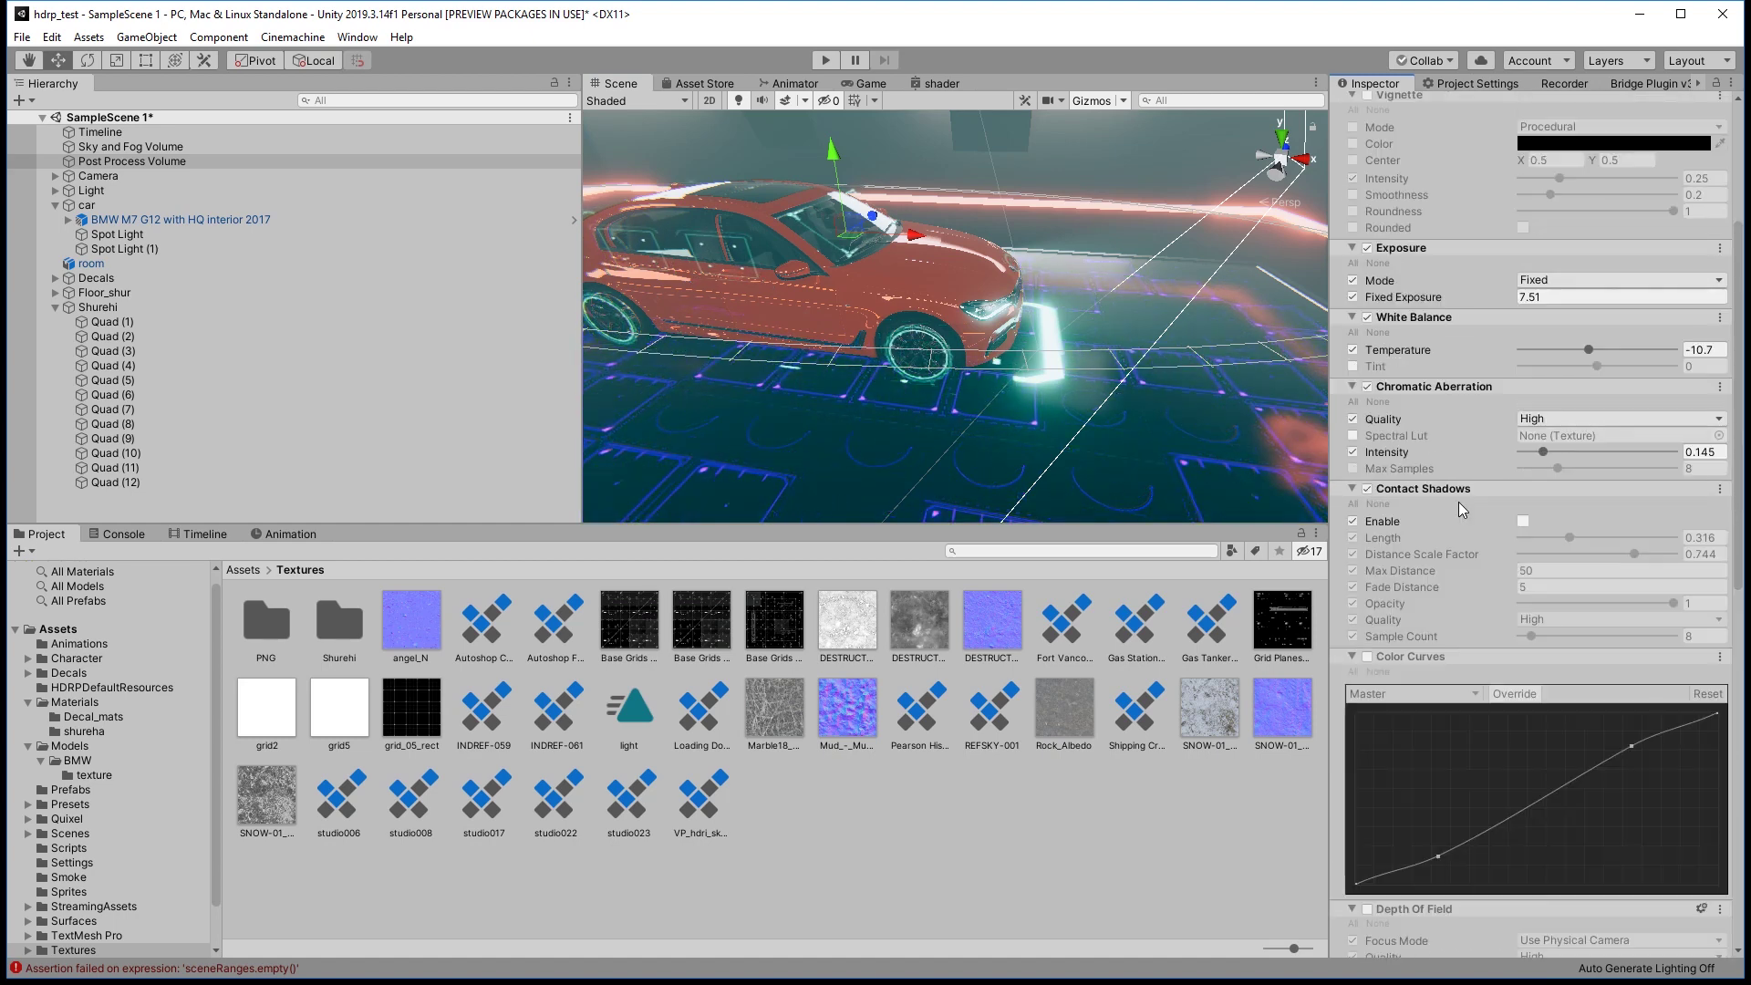
scroll(1464, 520, "up", 5)
scroll(1469, 543, "down", 10)
scroll(1499, 586, "up", 8)
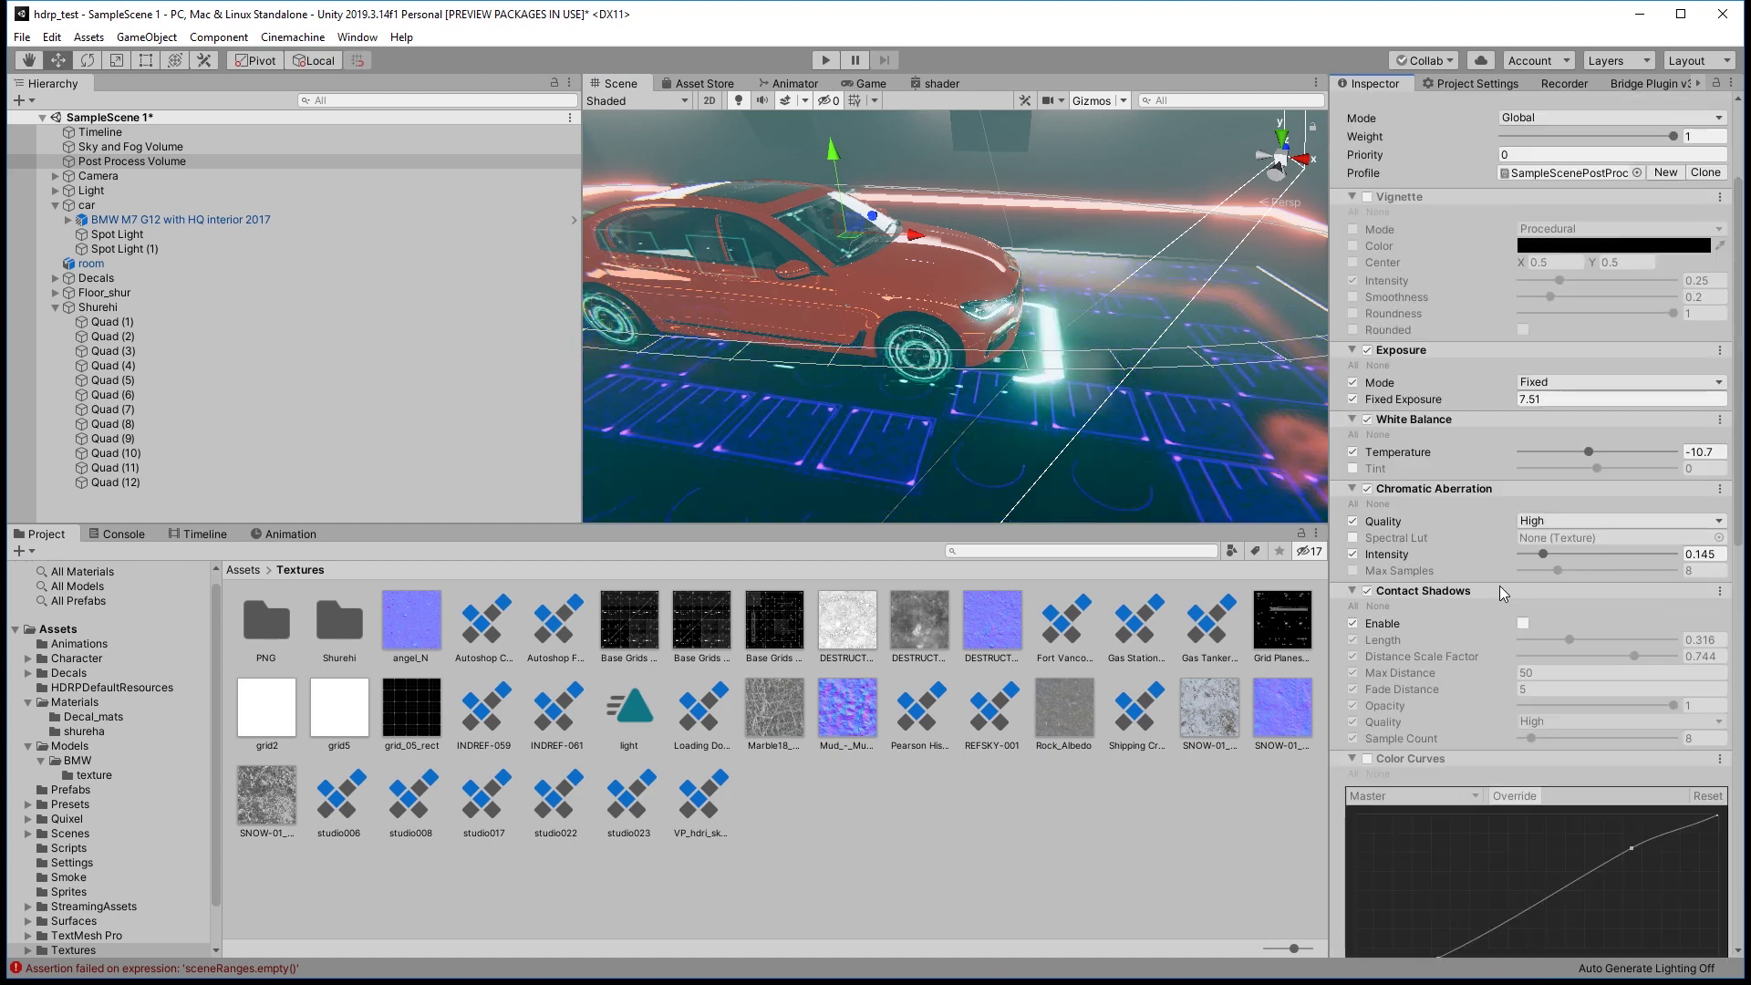
scroll(1504, 593, "up", 3)
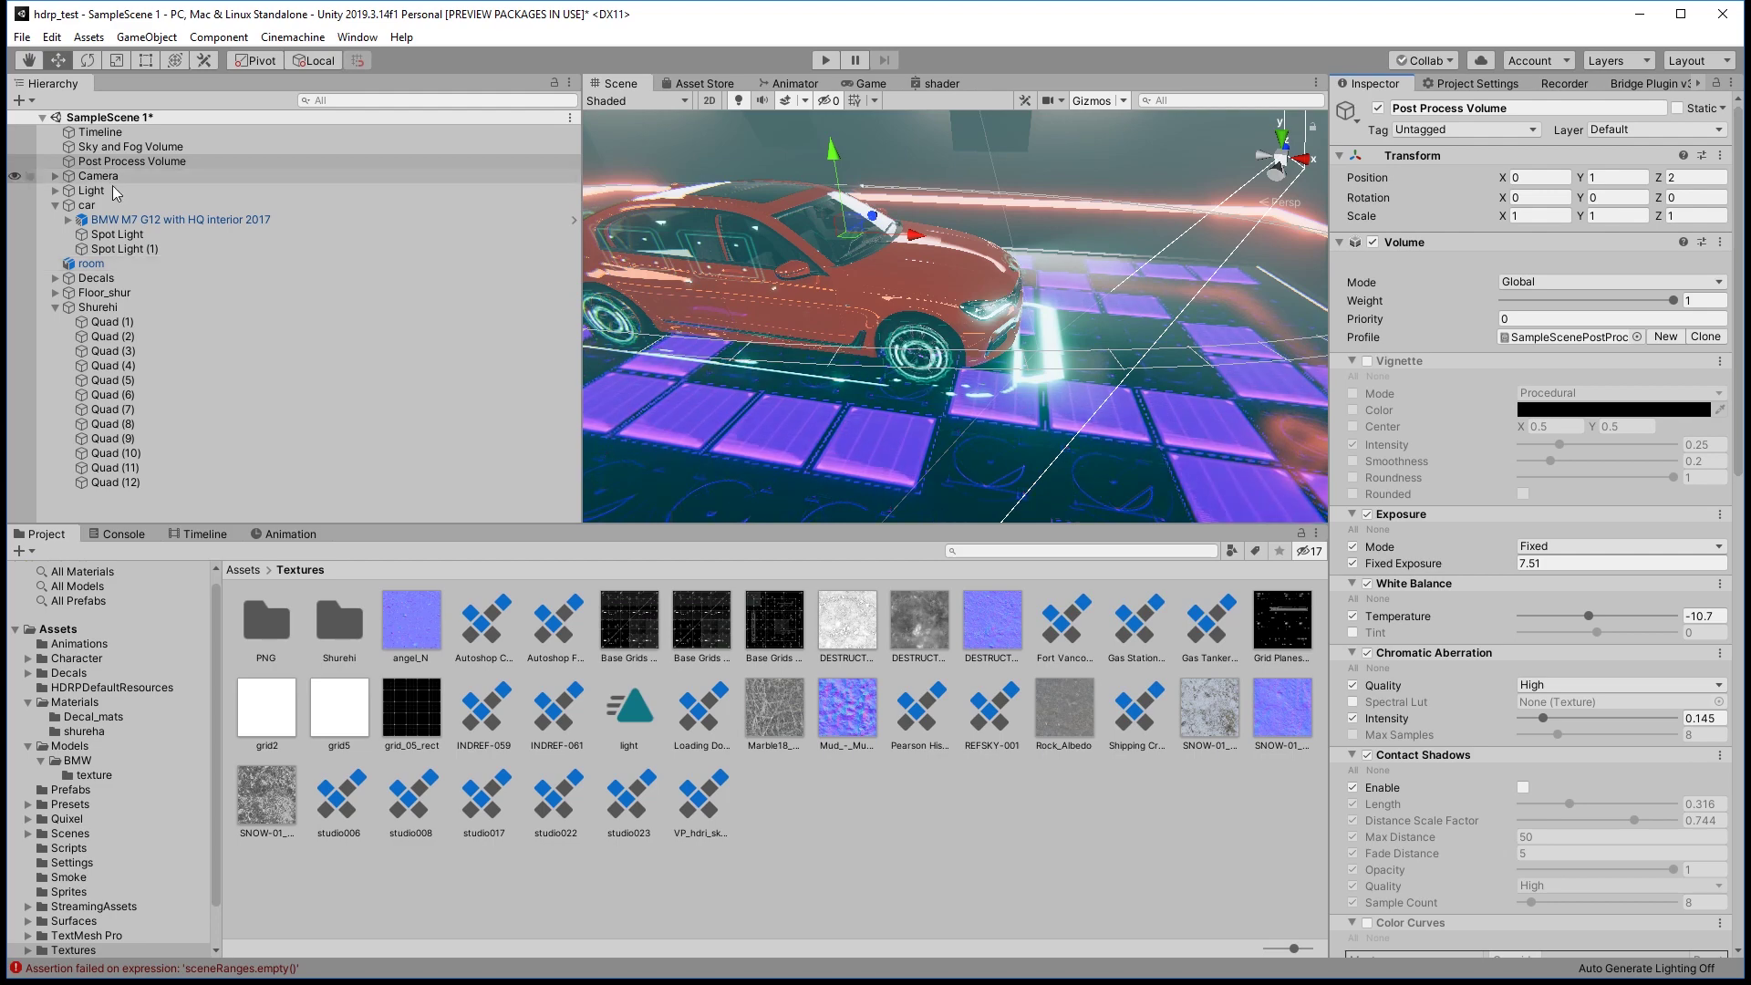
mouse_move(1049, 337)
left_mouse_down("alt")
mouse_move(971, 344)
mouse_move(929, 164)
left_mouse_up("alt")
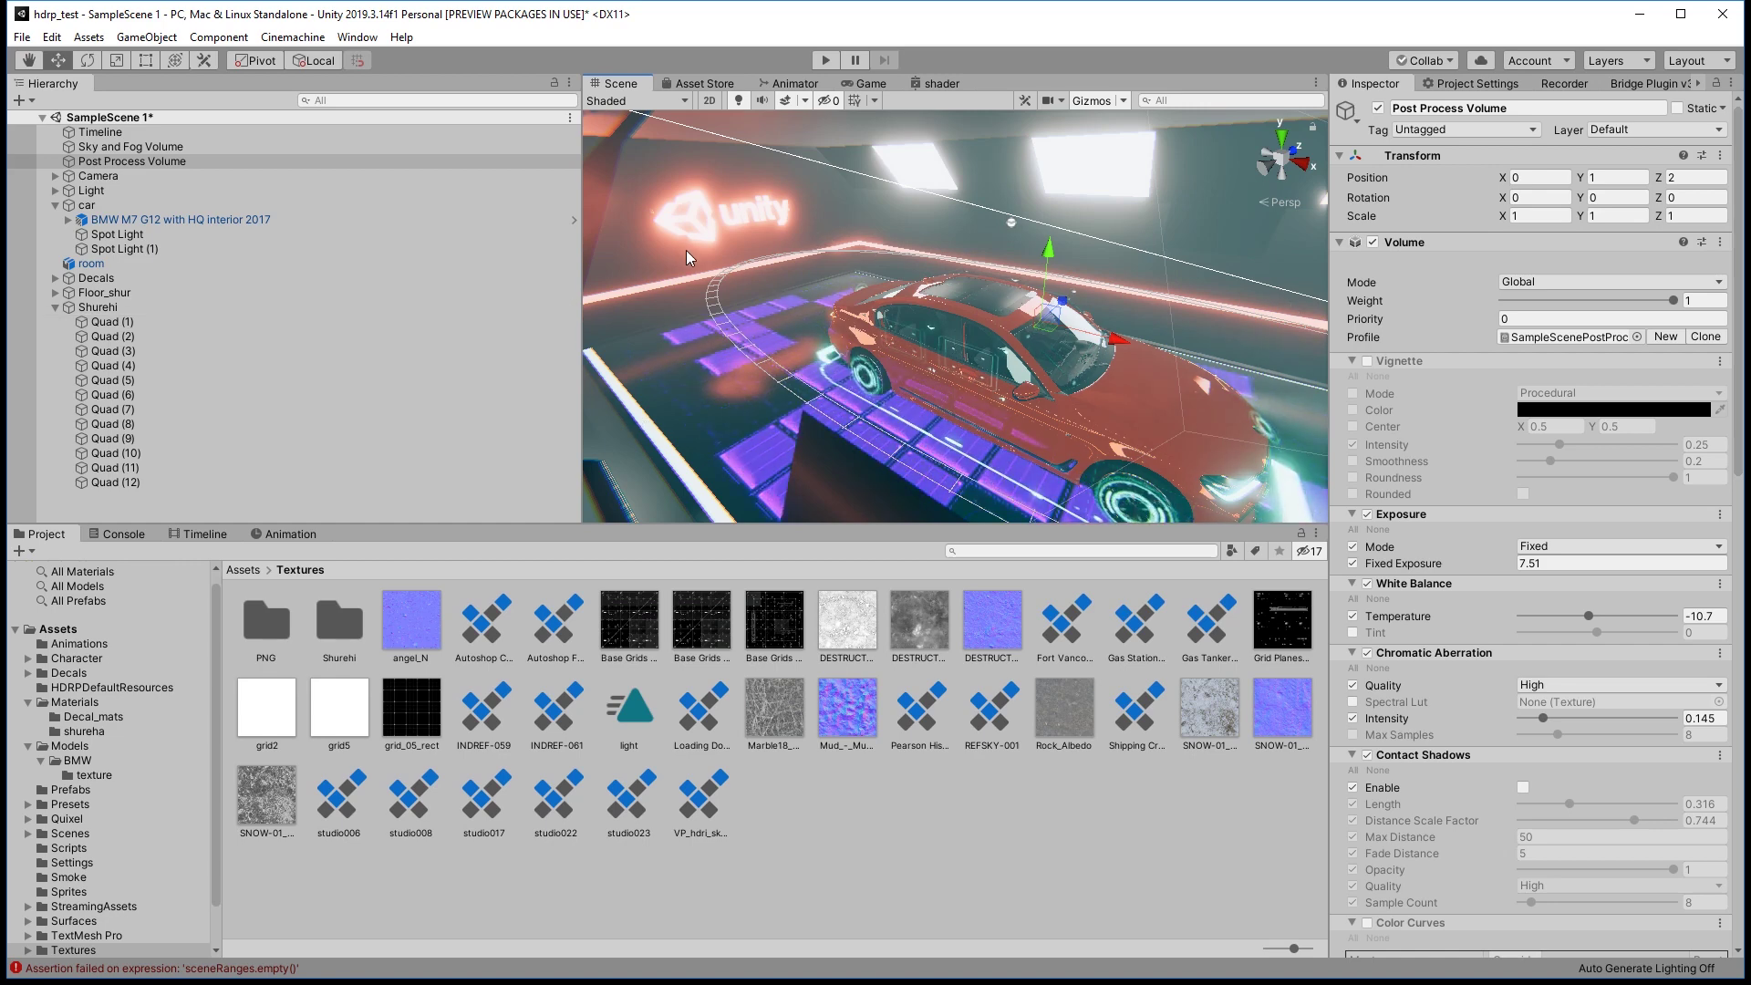
left_click(55, 307)
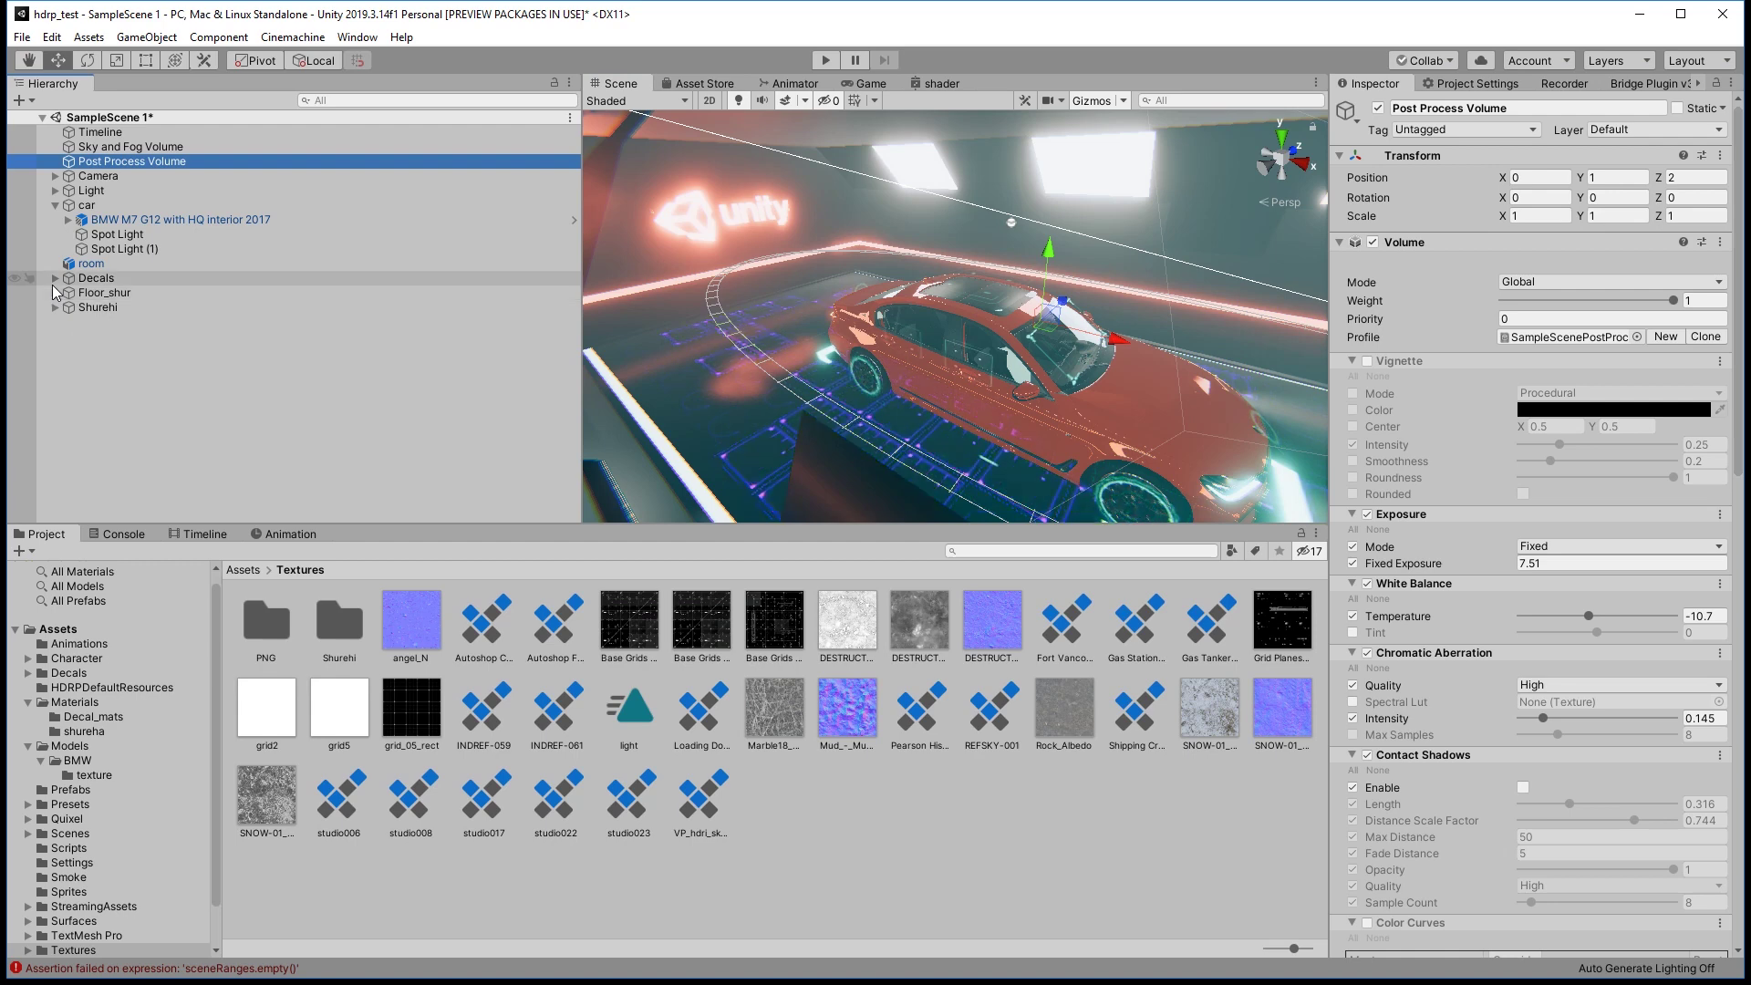
Expand Decals, select Decal Projector (8) with the Unity logo, and frame it in the Scene view.
left_click(55, 278)
left_click(137, 292)
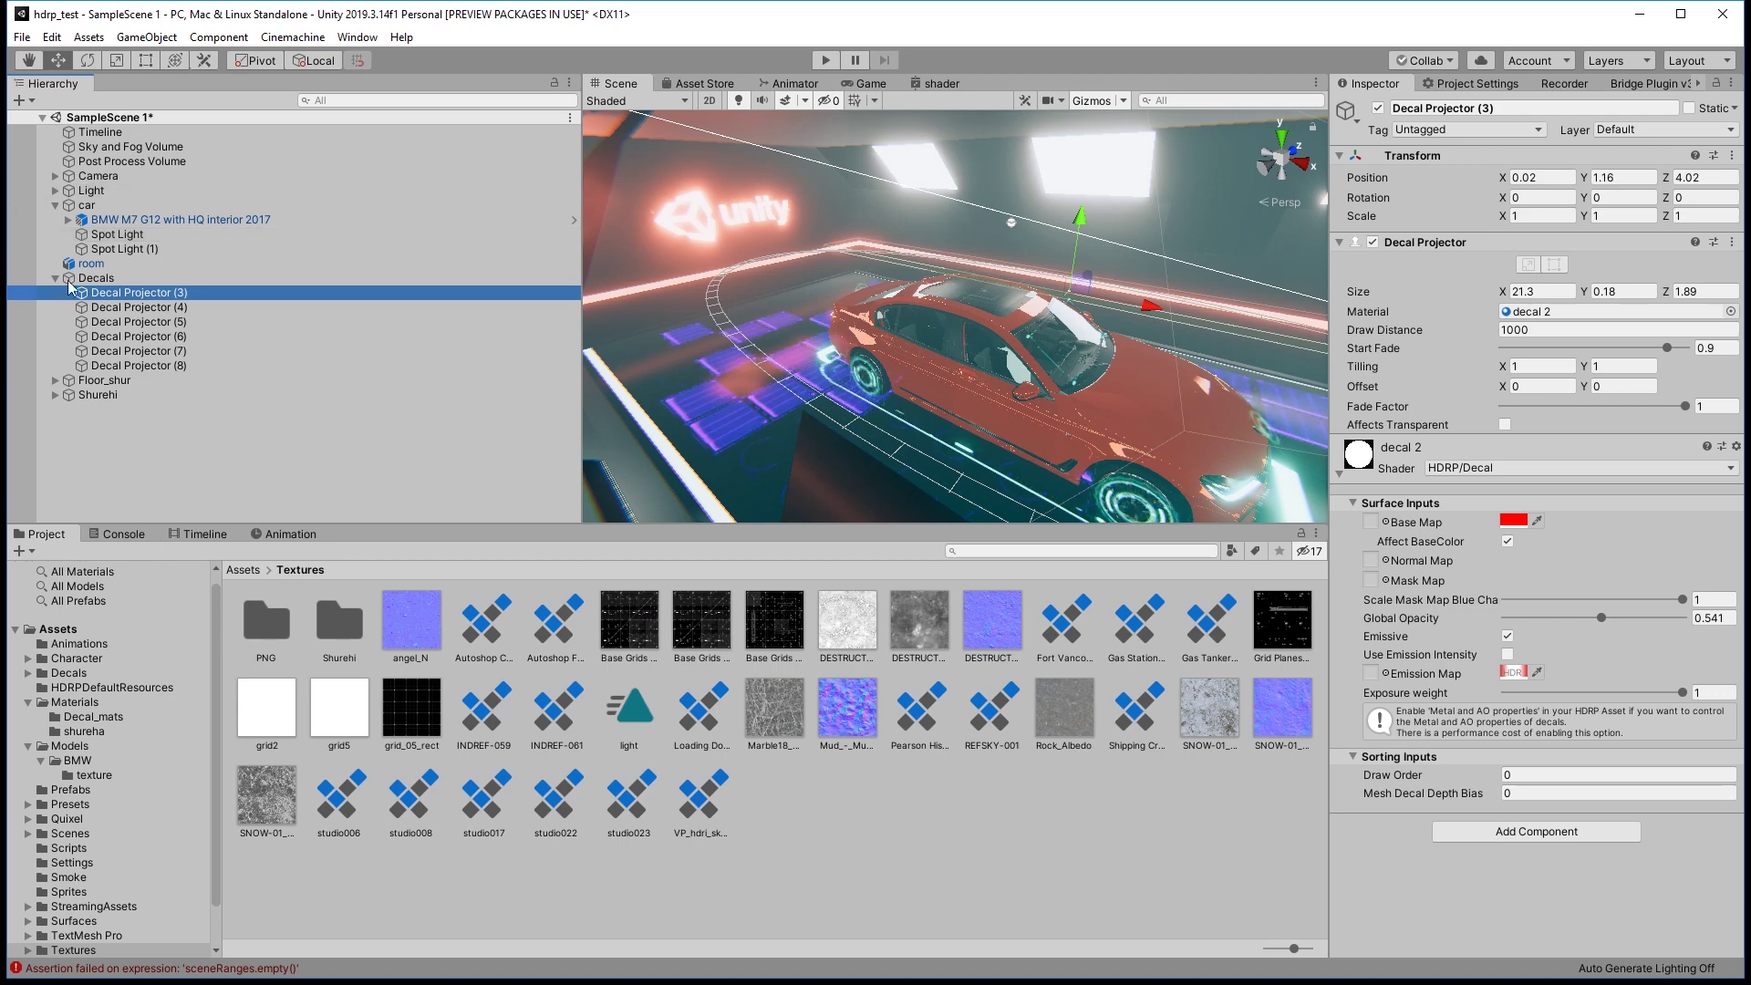
left_click(721, 252)
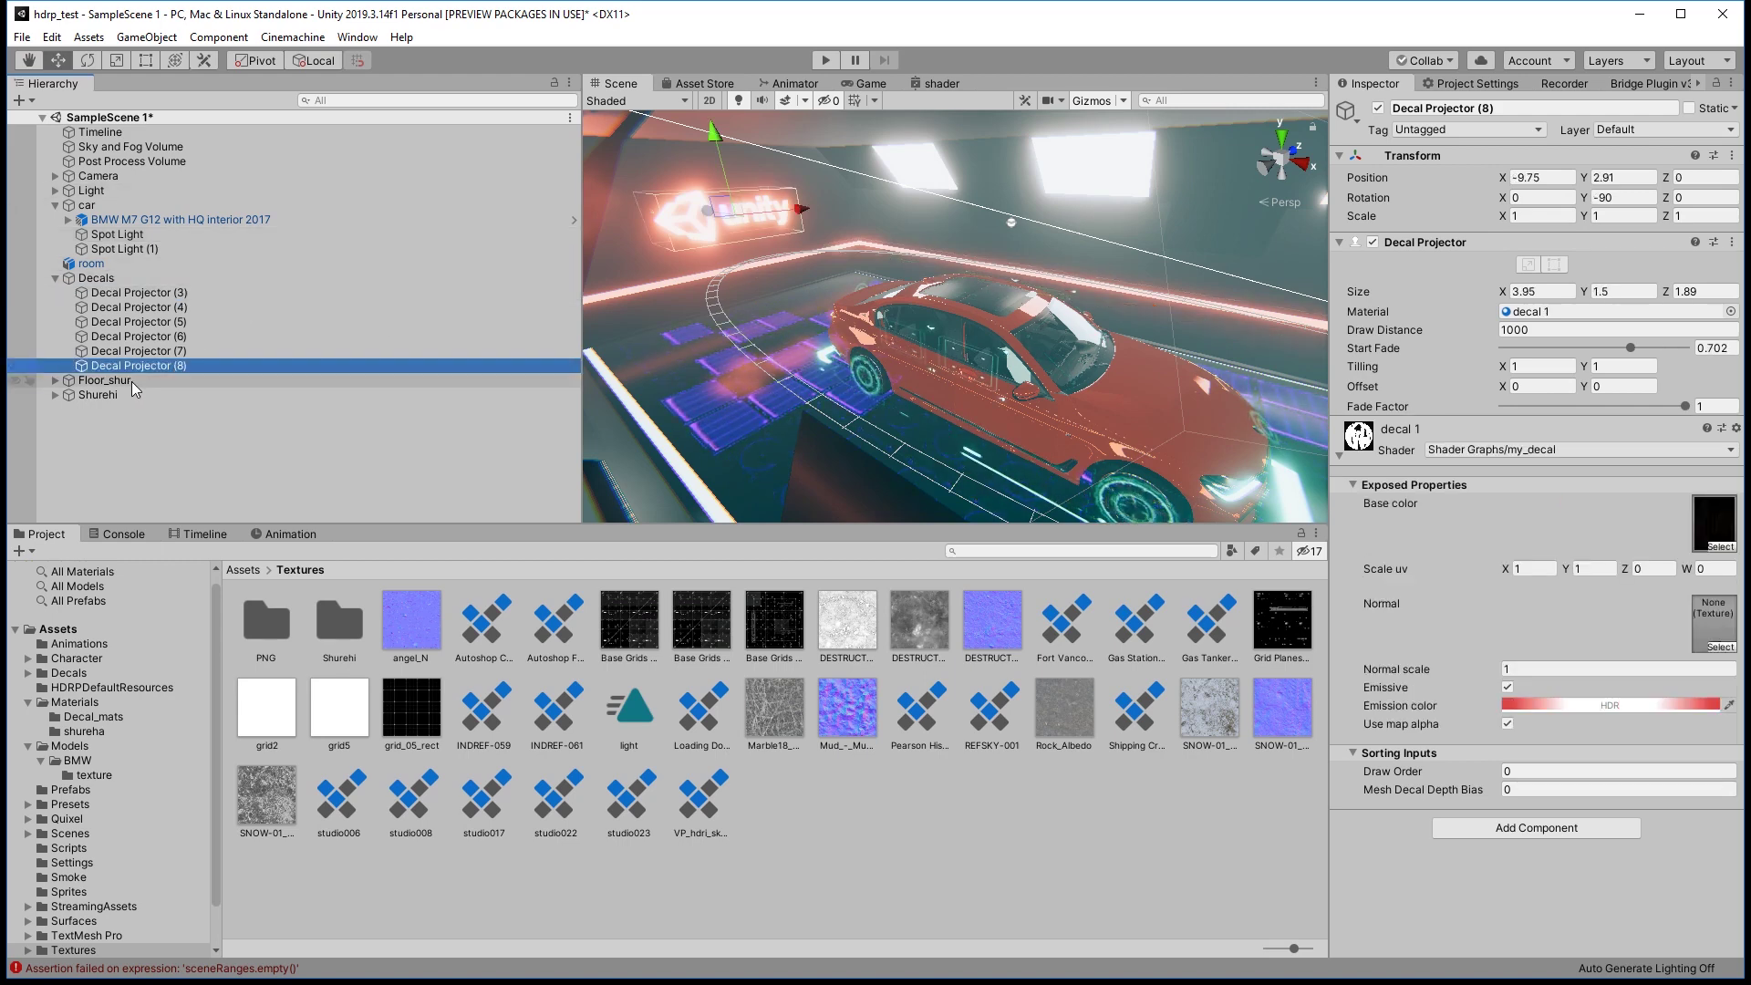
right_click(143, 447)
mouse_move(236, 826)
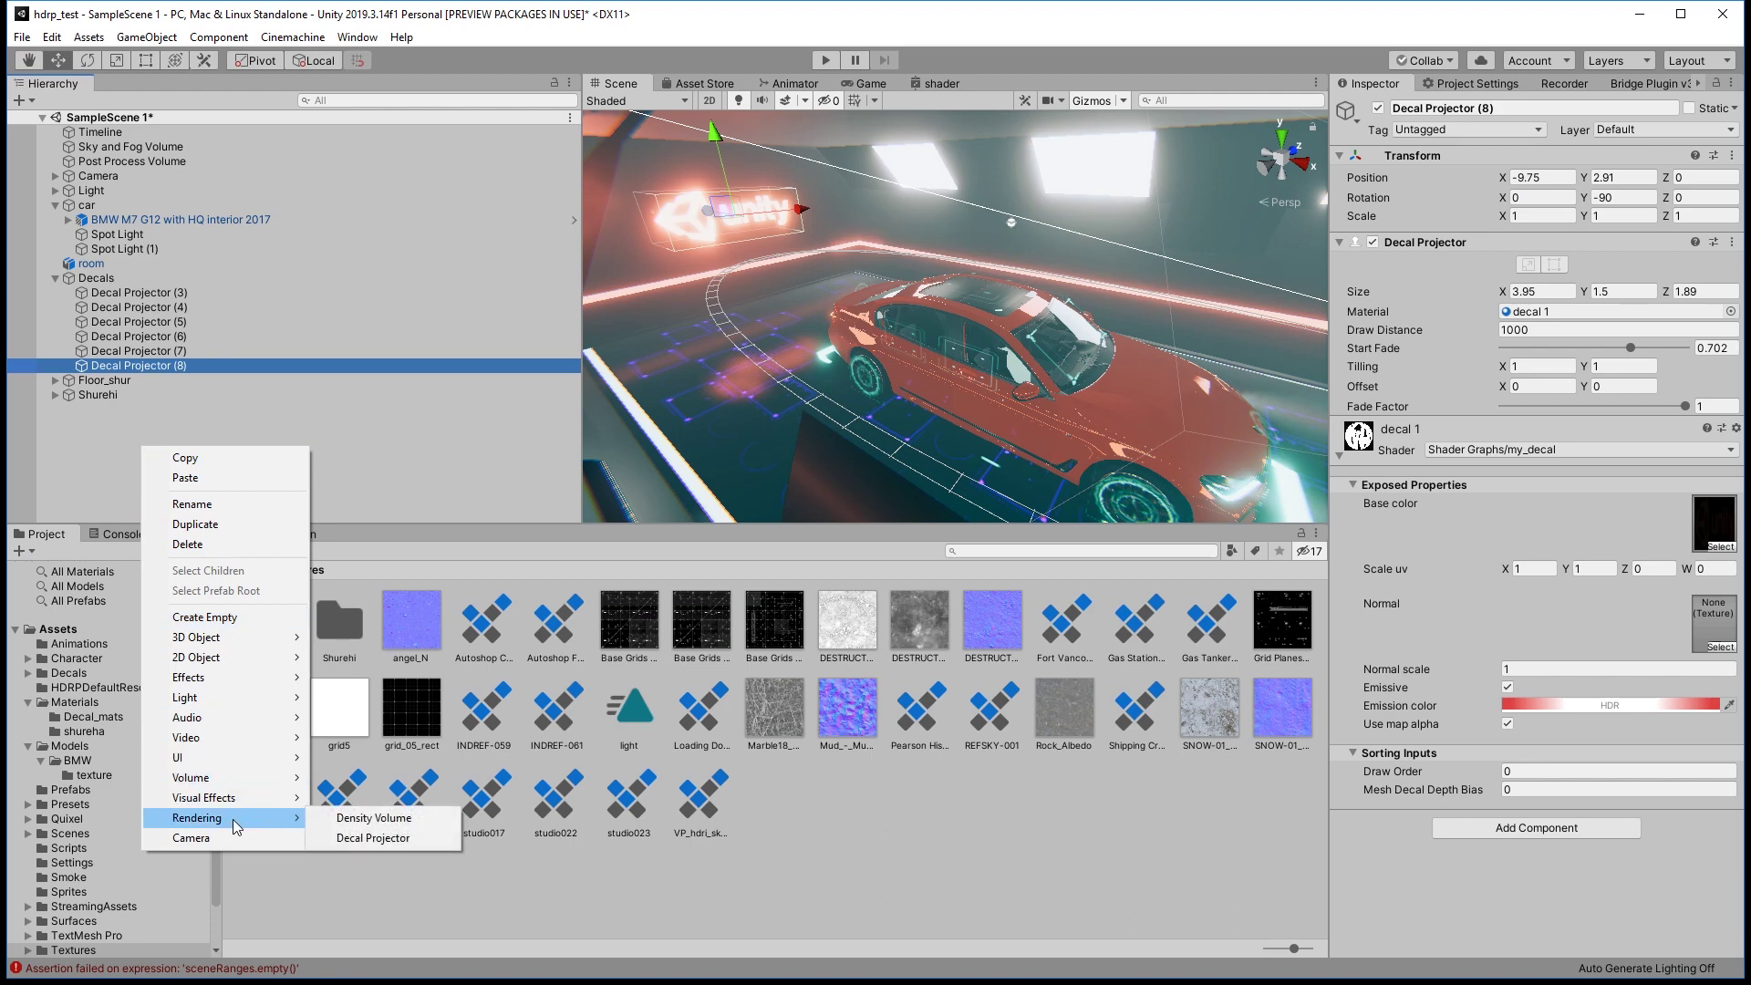
left_click(989, 59)
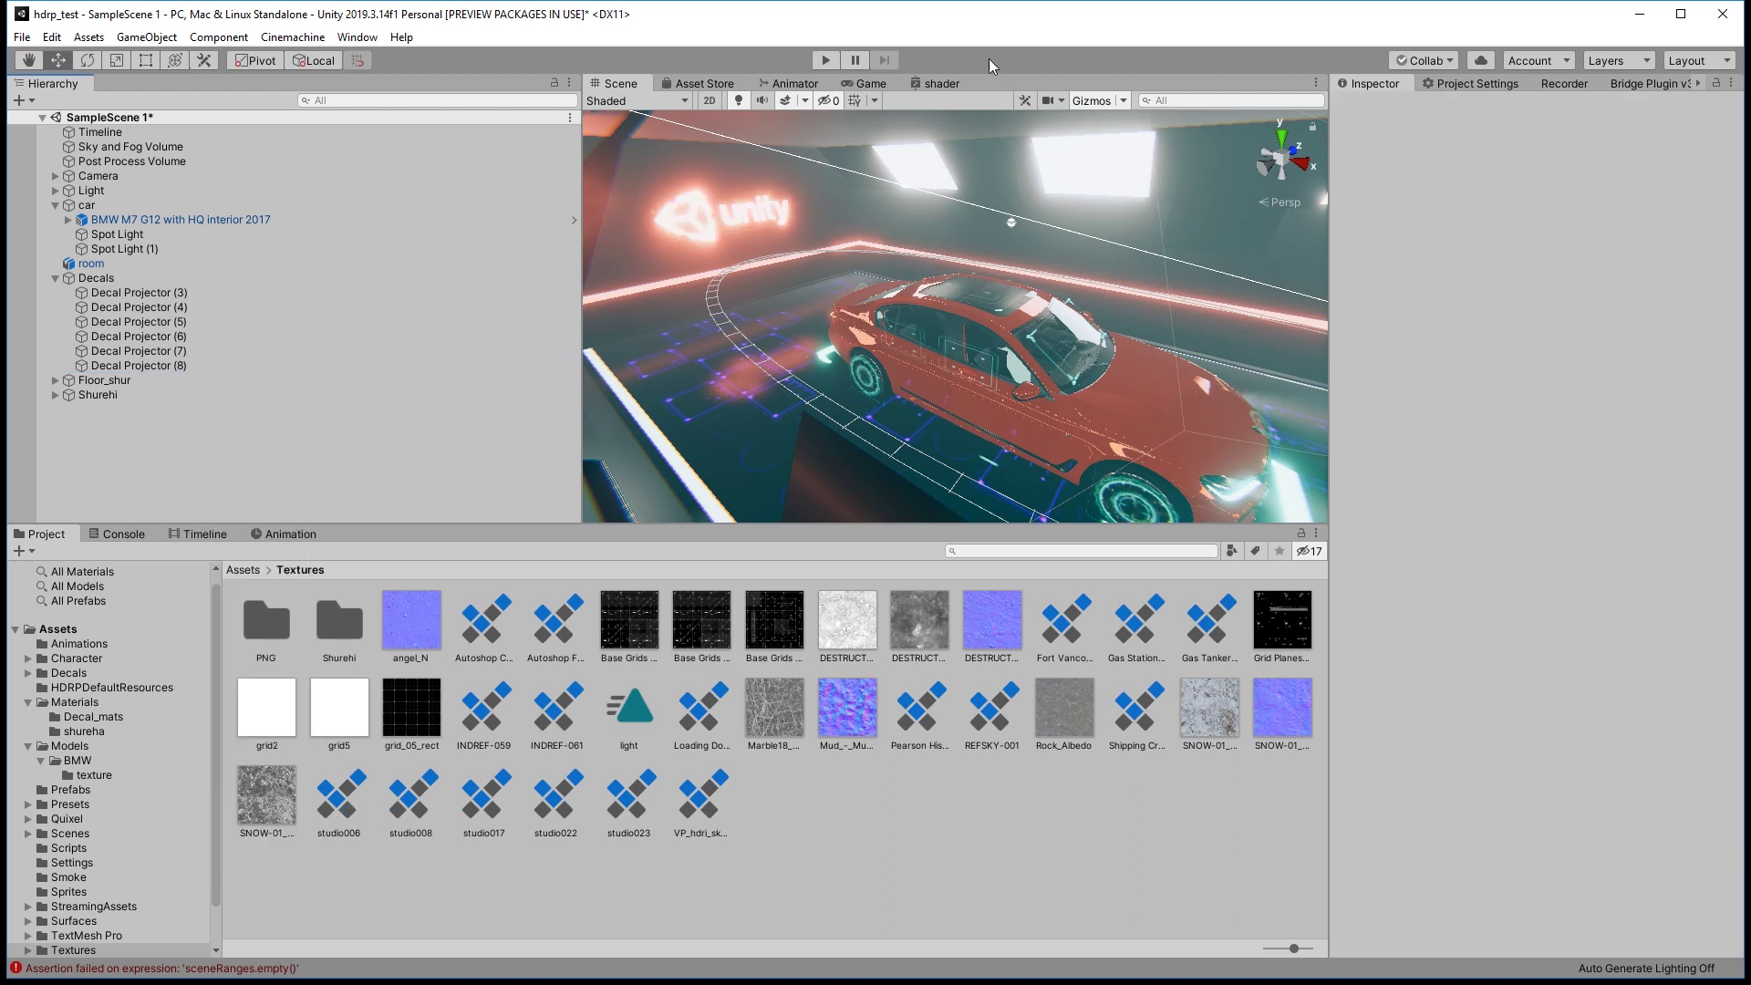
left_click_drag(913, 228, 701, 210, "alt")
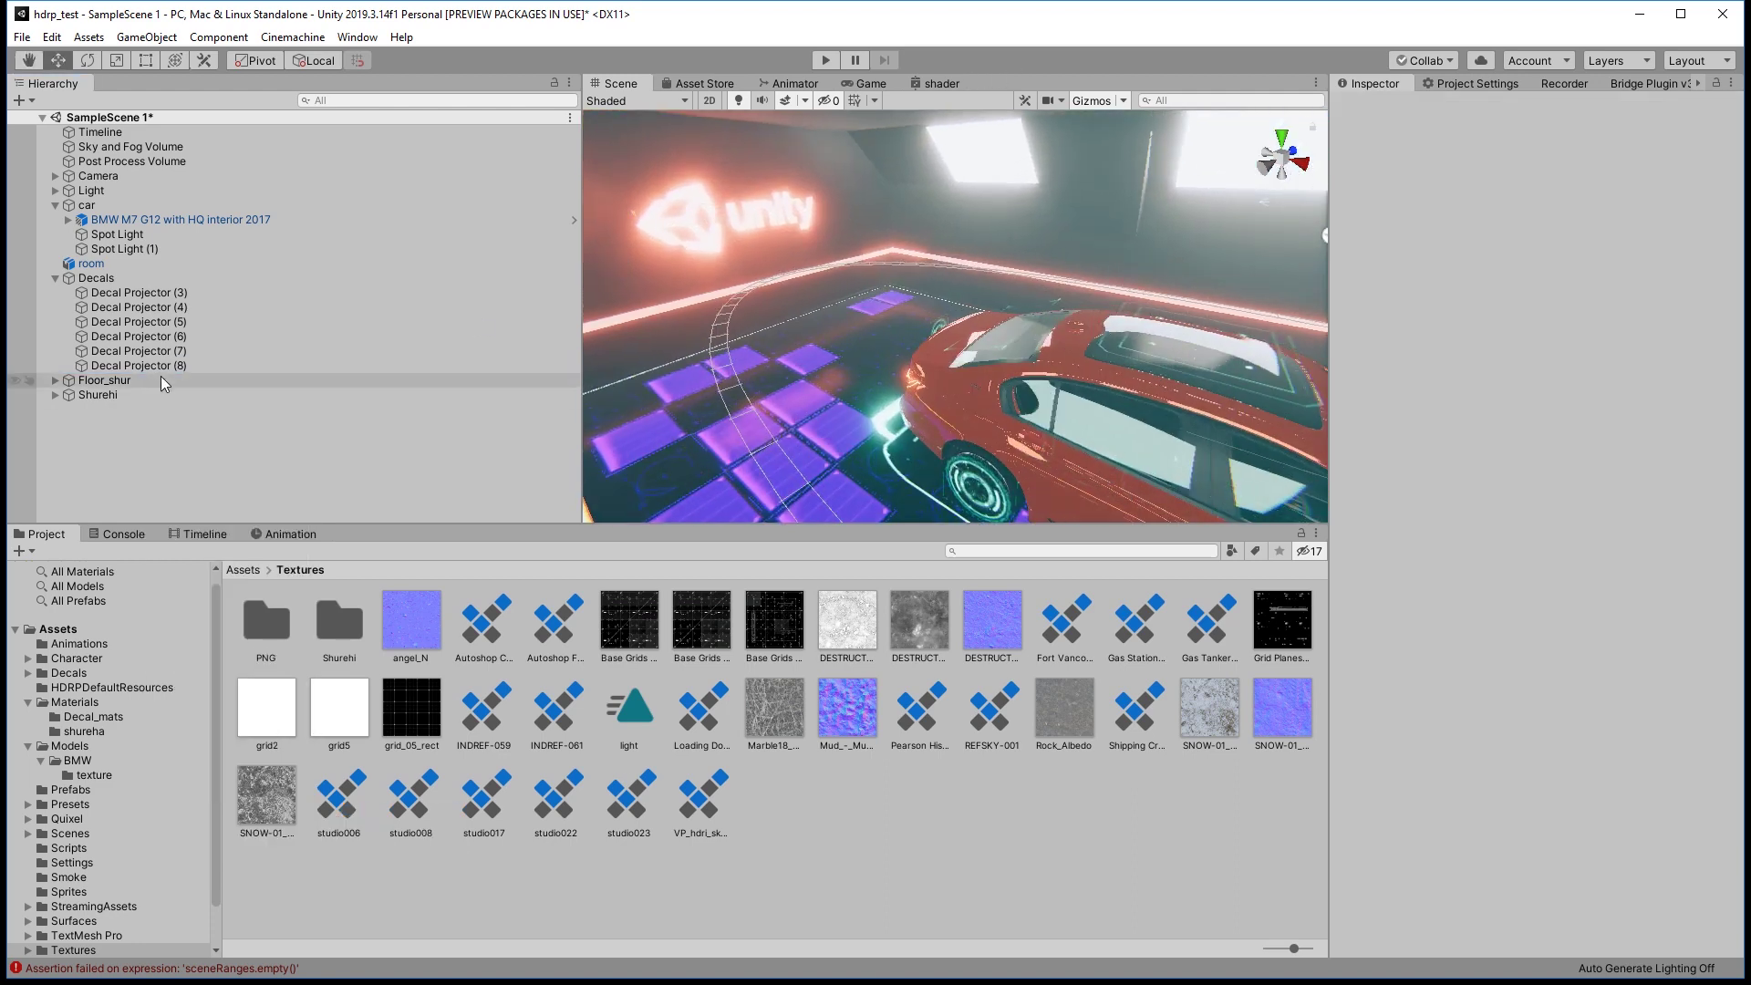
left_click(162, 366)
key("f")
left_click_drag(738, 248, 912, 255, "alt")
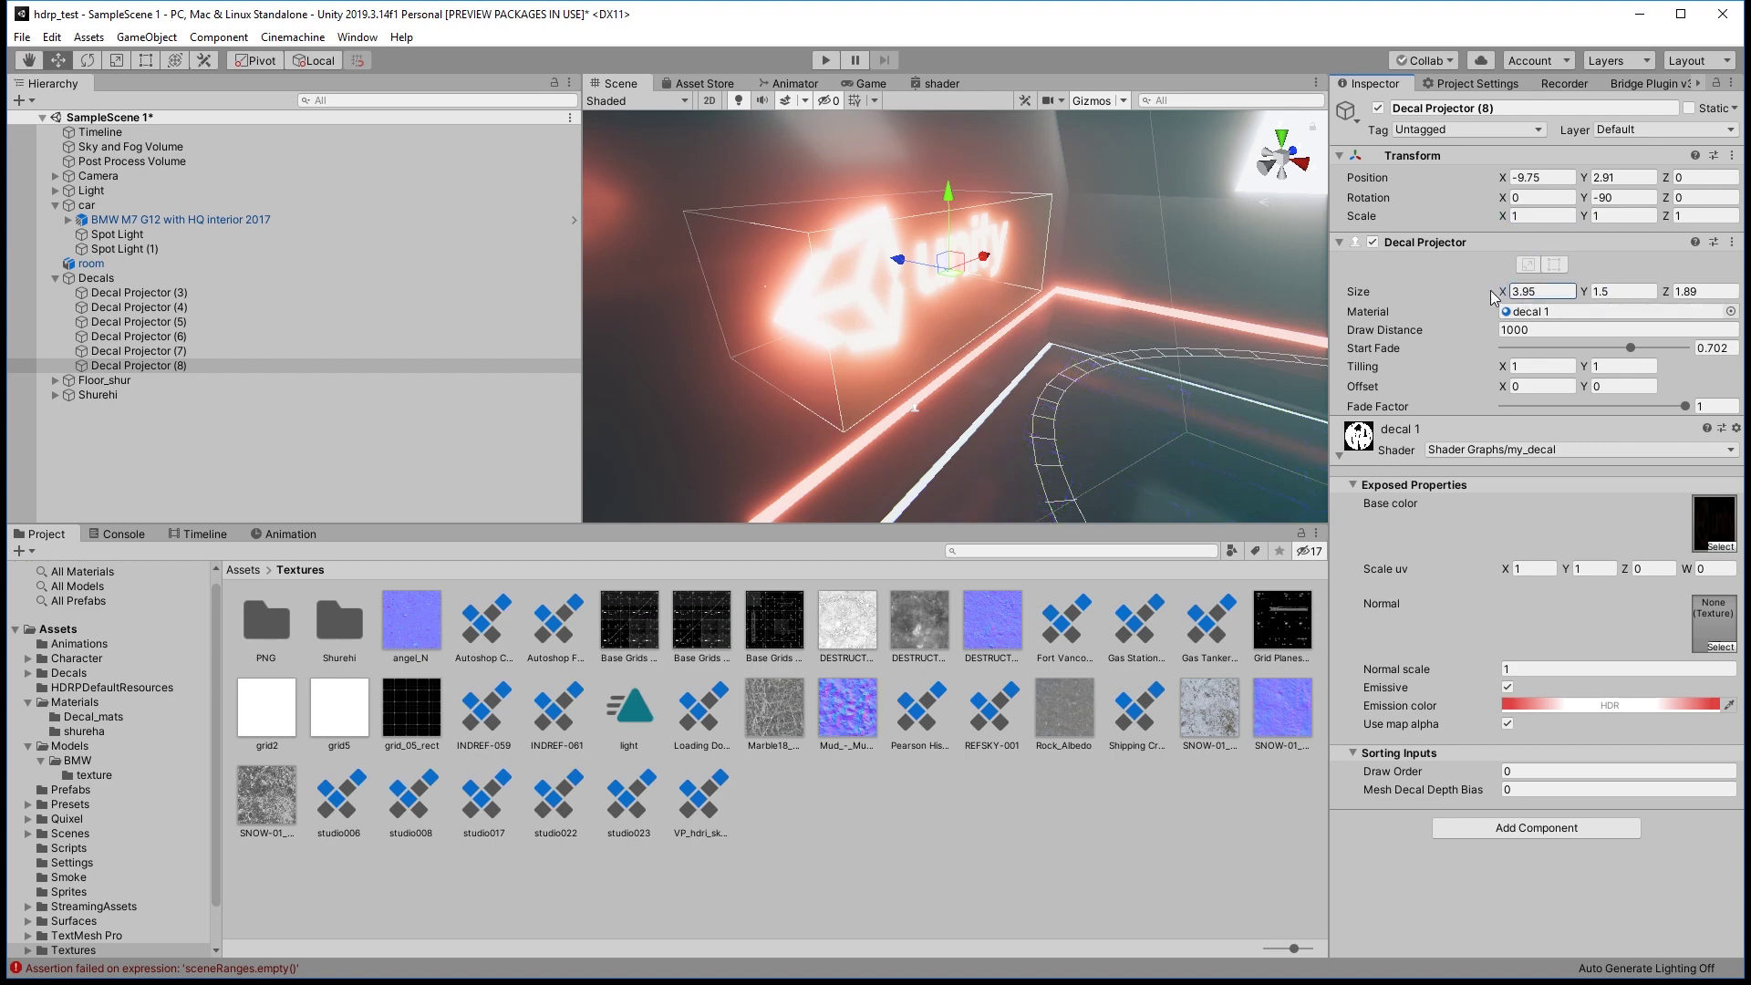
Adjust the logo decal's width and undo a sideways move along the wall.
left_click_drag(1502, 292, 1519, 294)
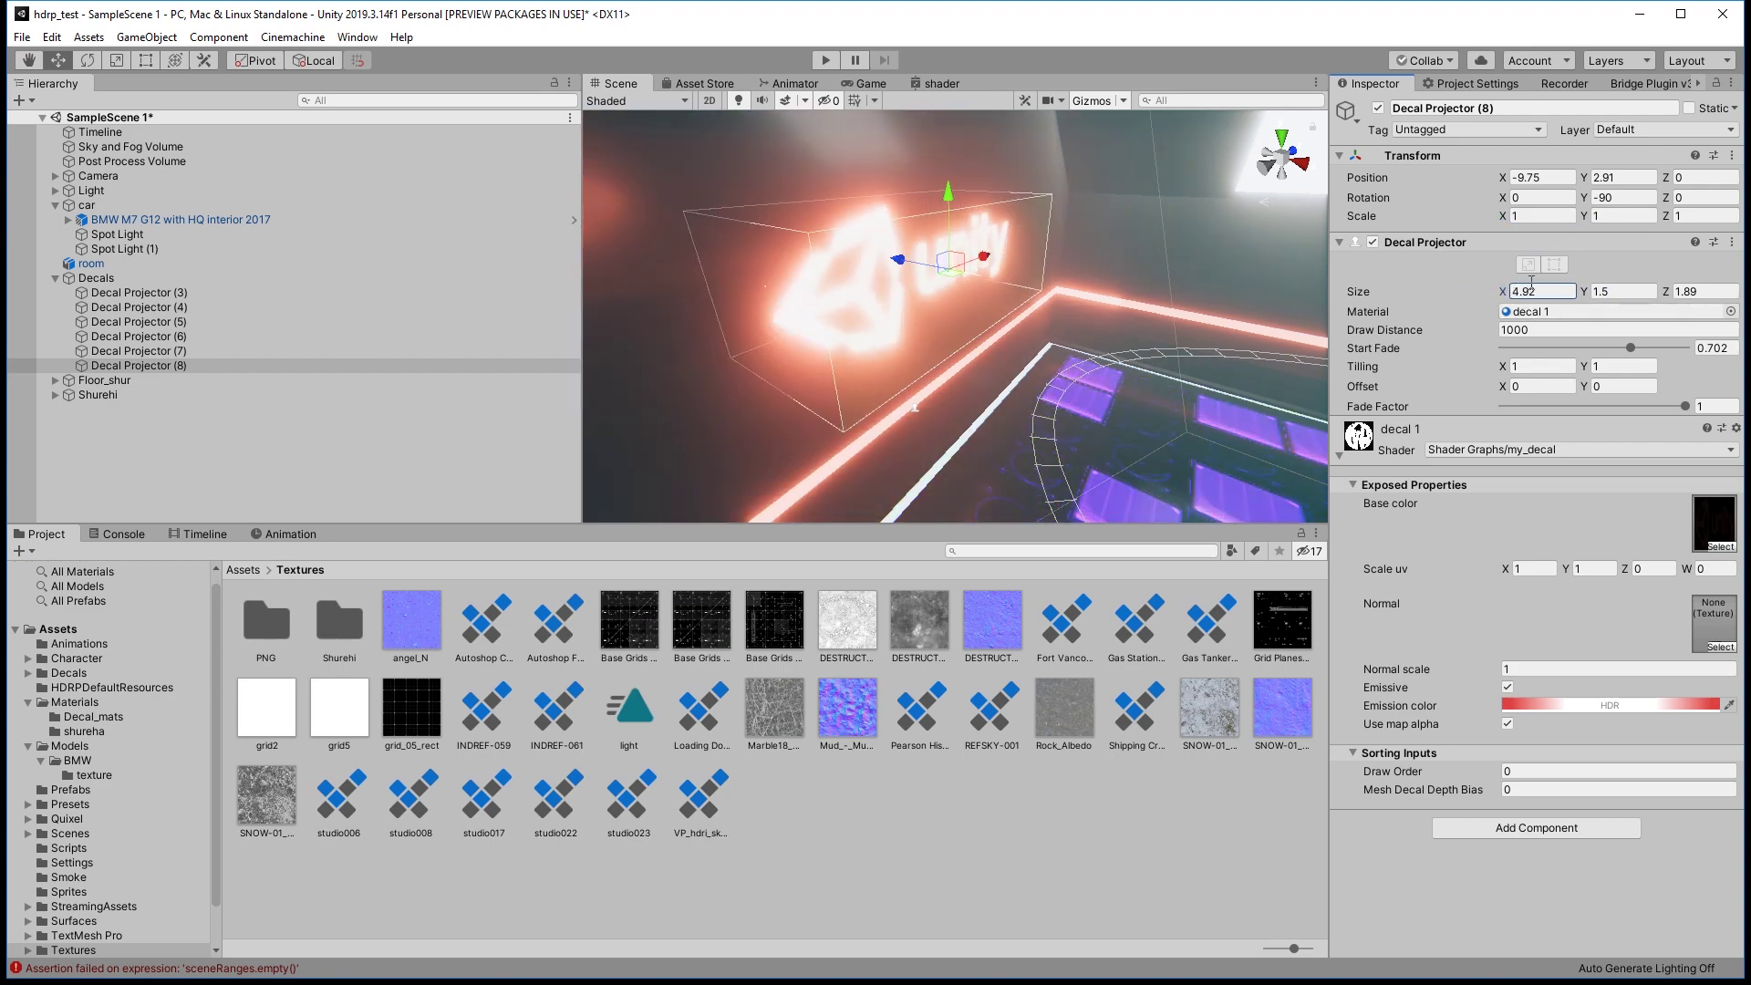
left_click_drag(893, 288, 1001, 268)
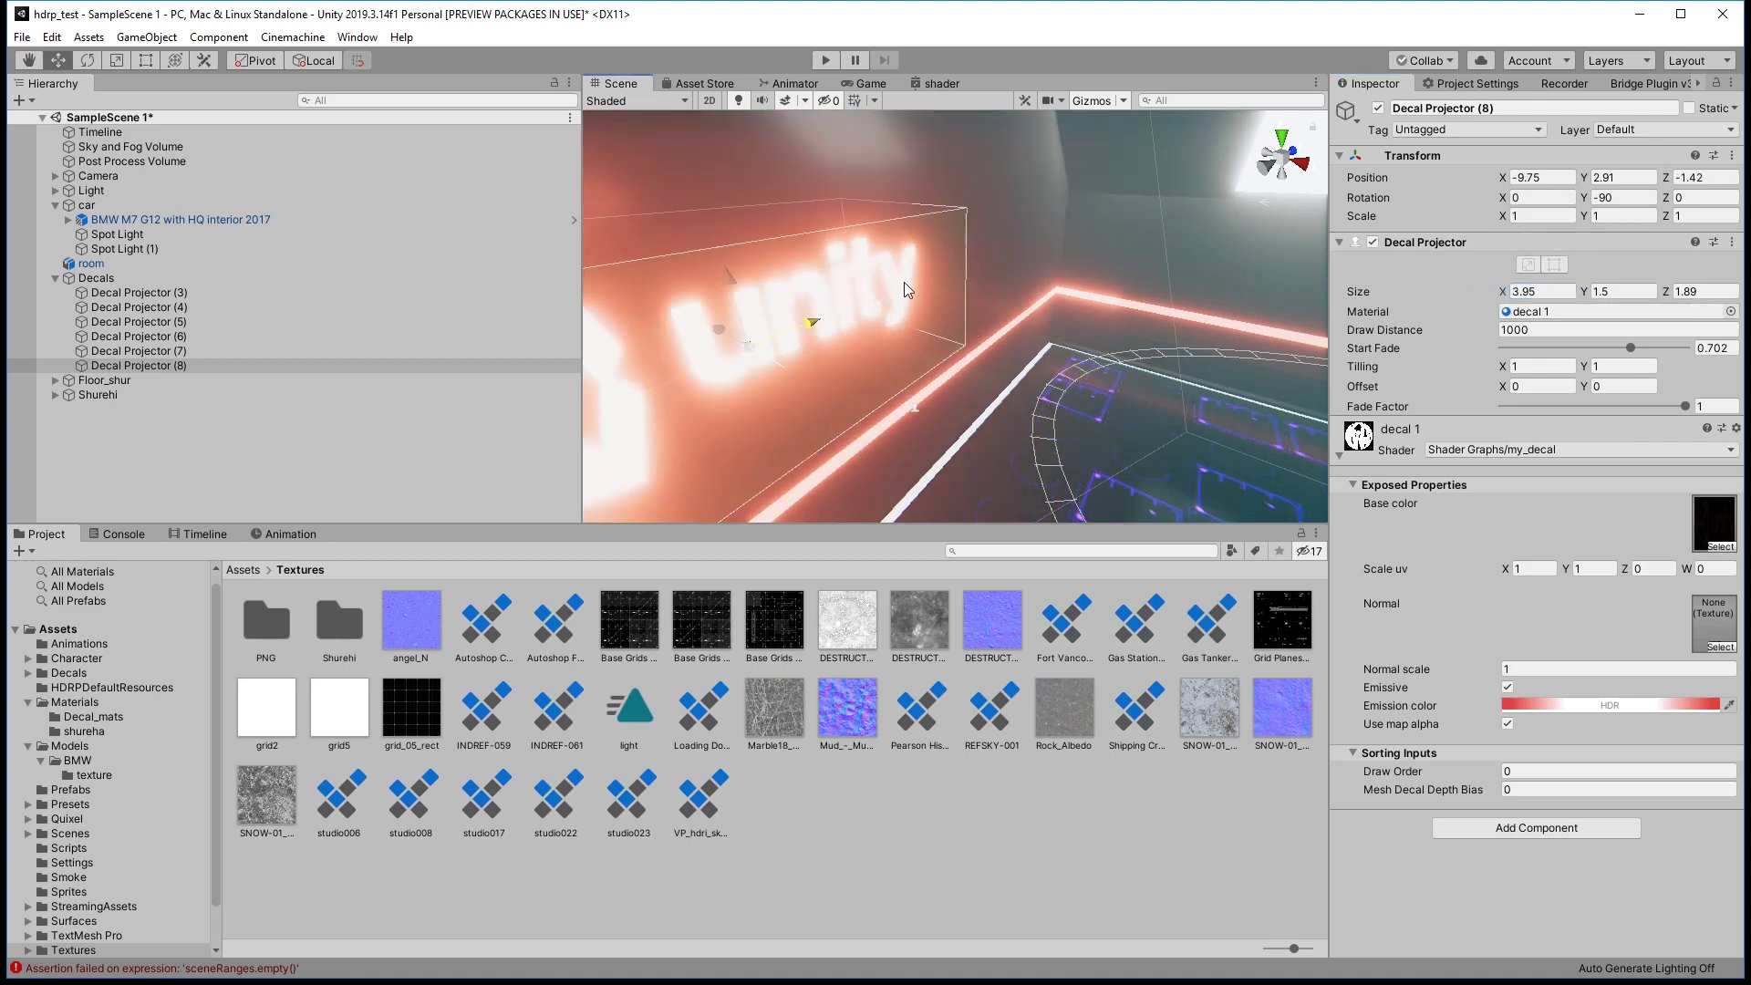
key("ctrl+z")
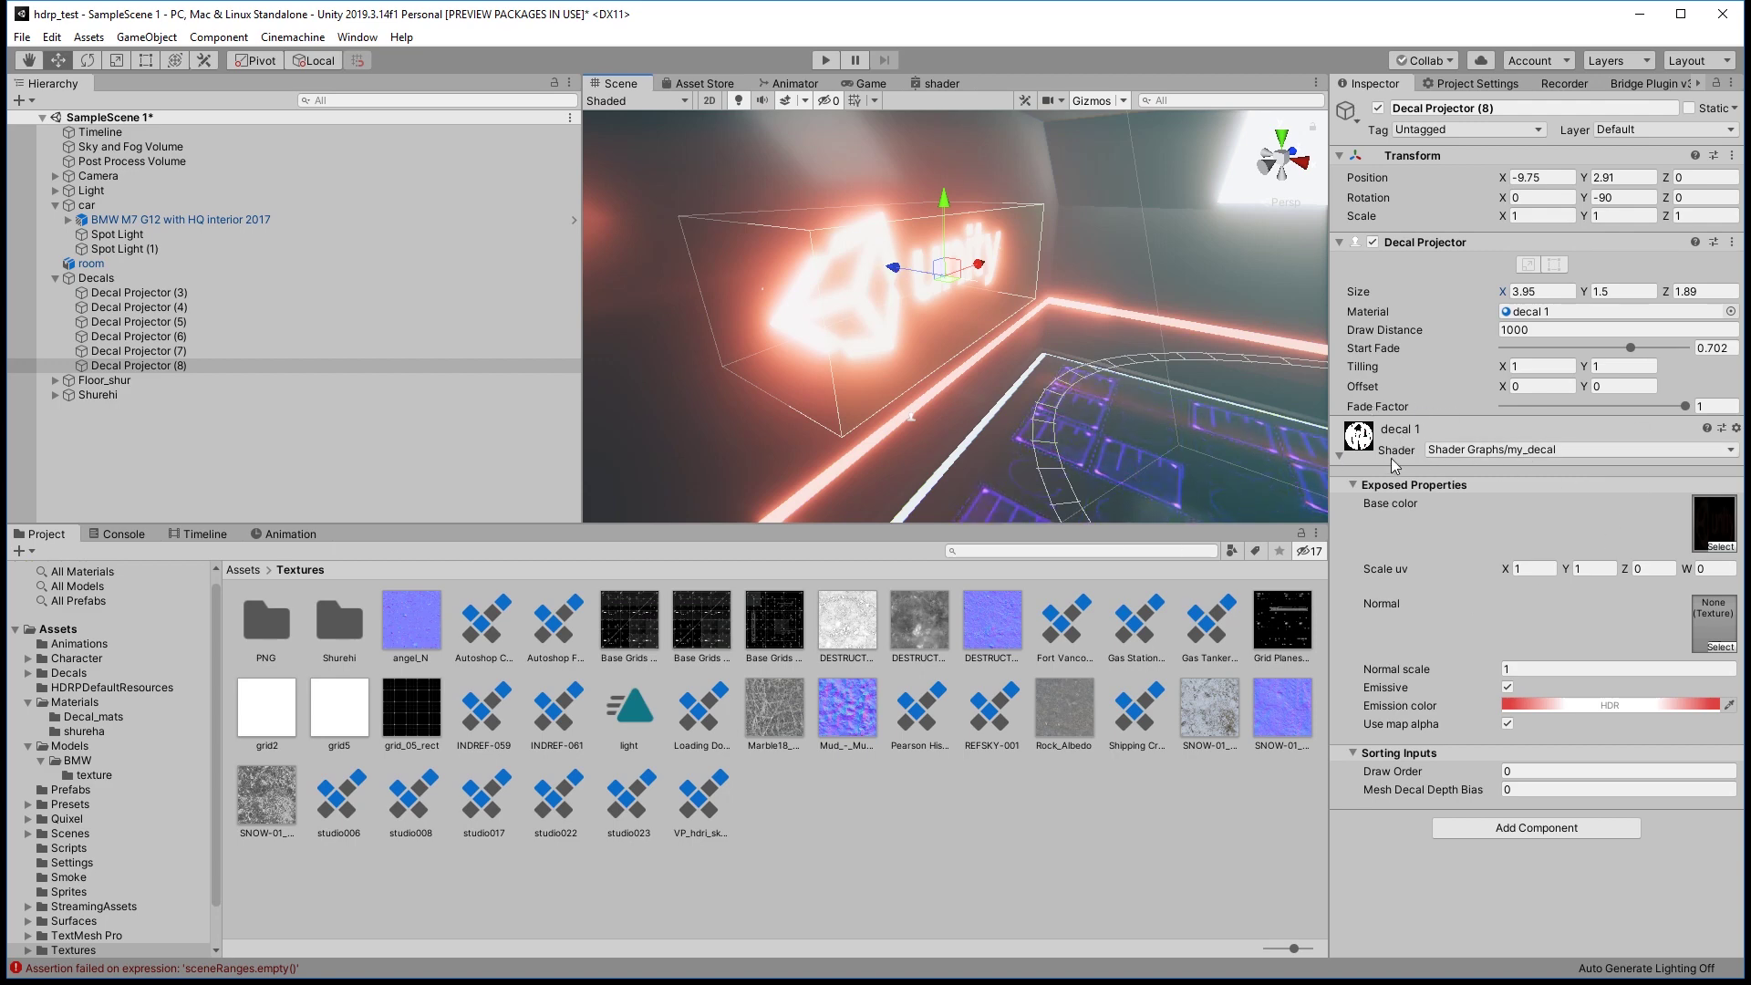
View the decal's logo texture in an image viewer, then return to Decal Projector (8).
left_click(1715, 537)
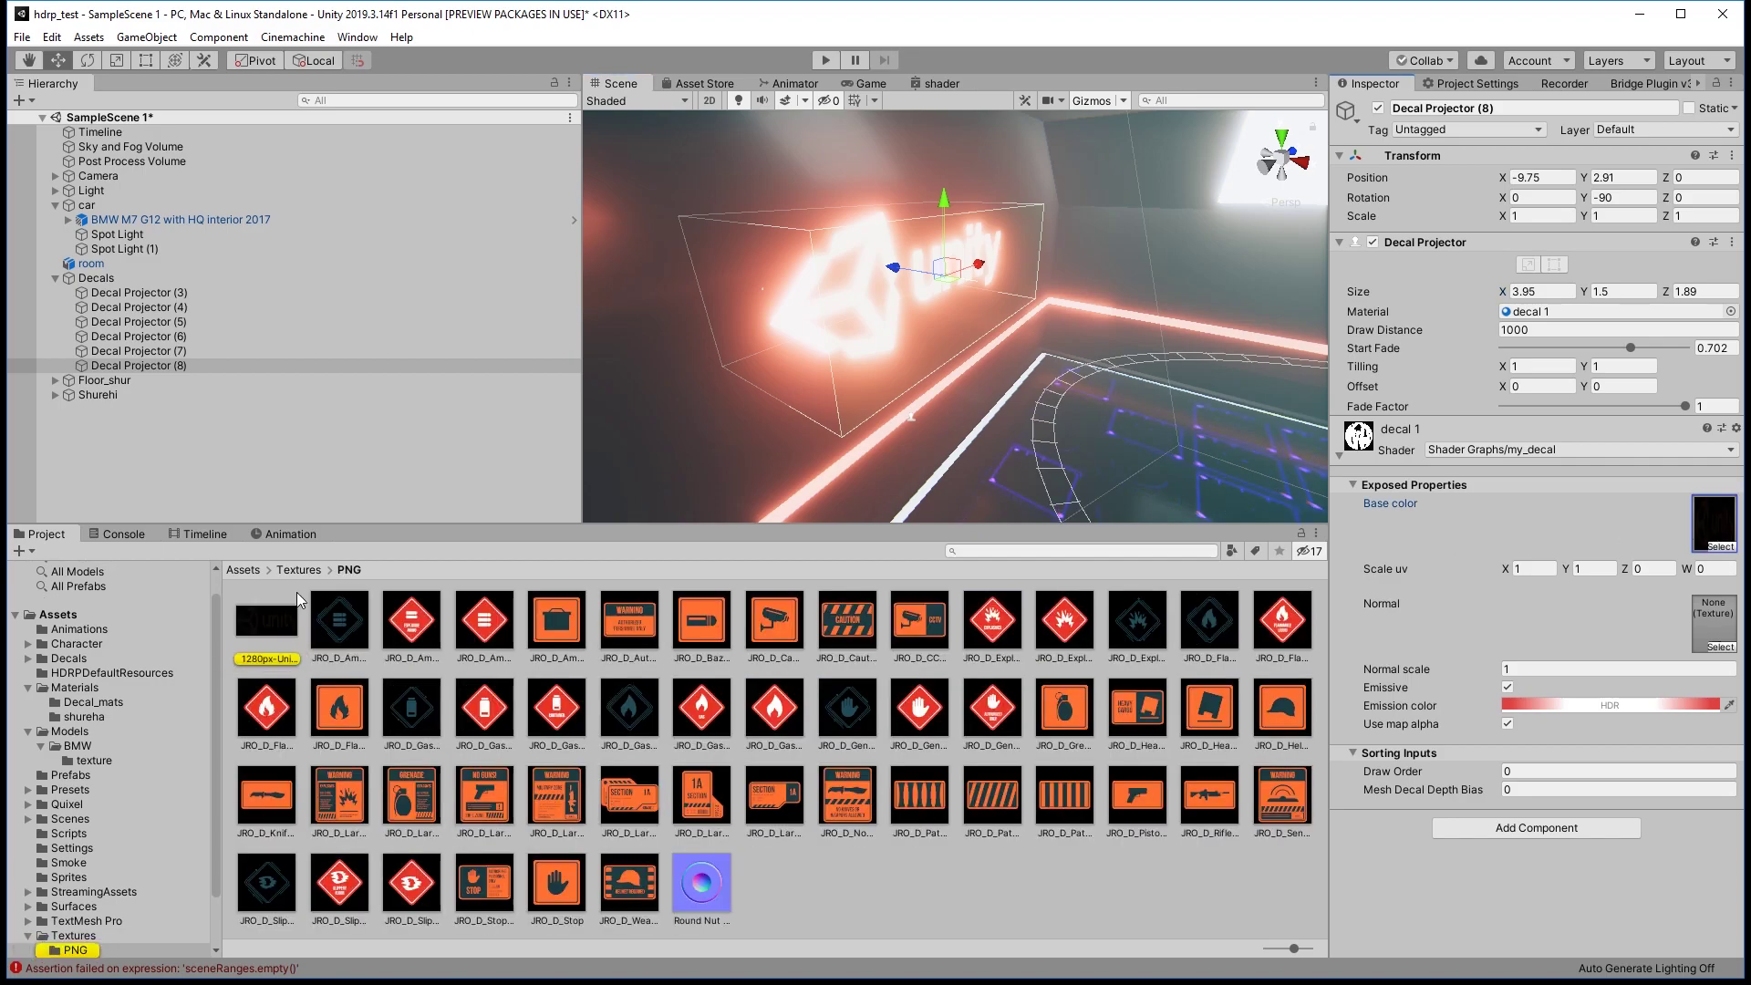
double_click(1715, 536)
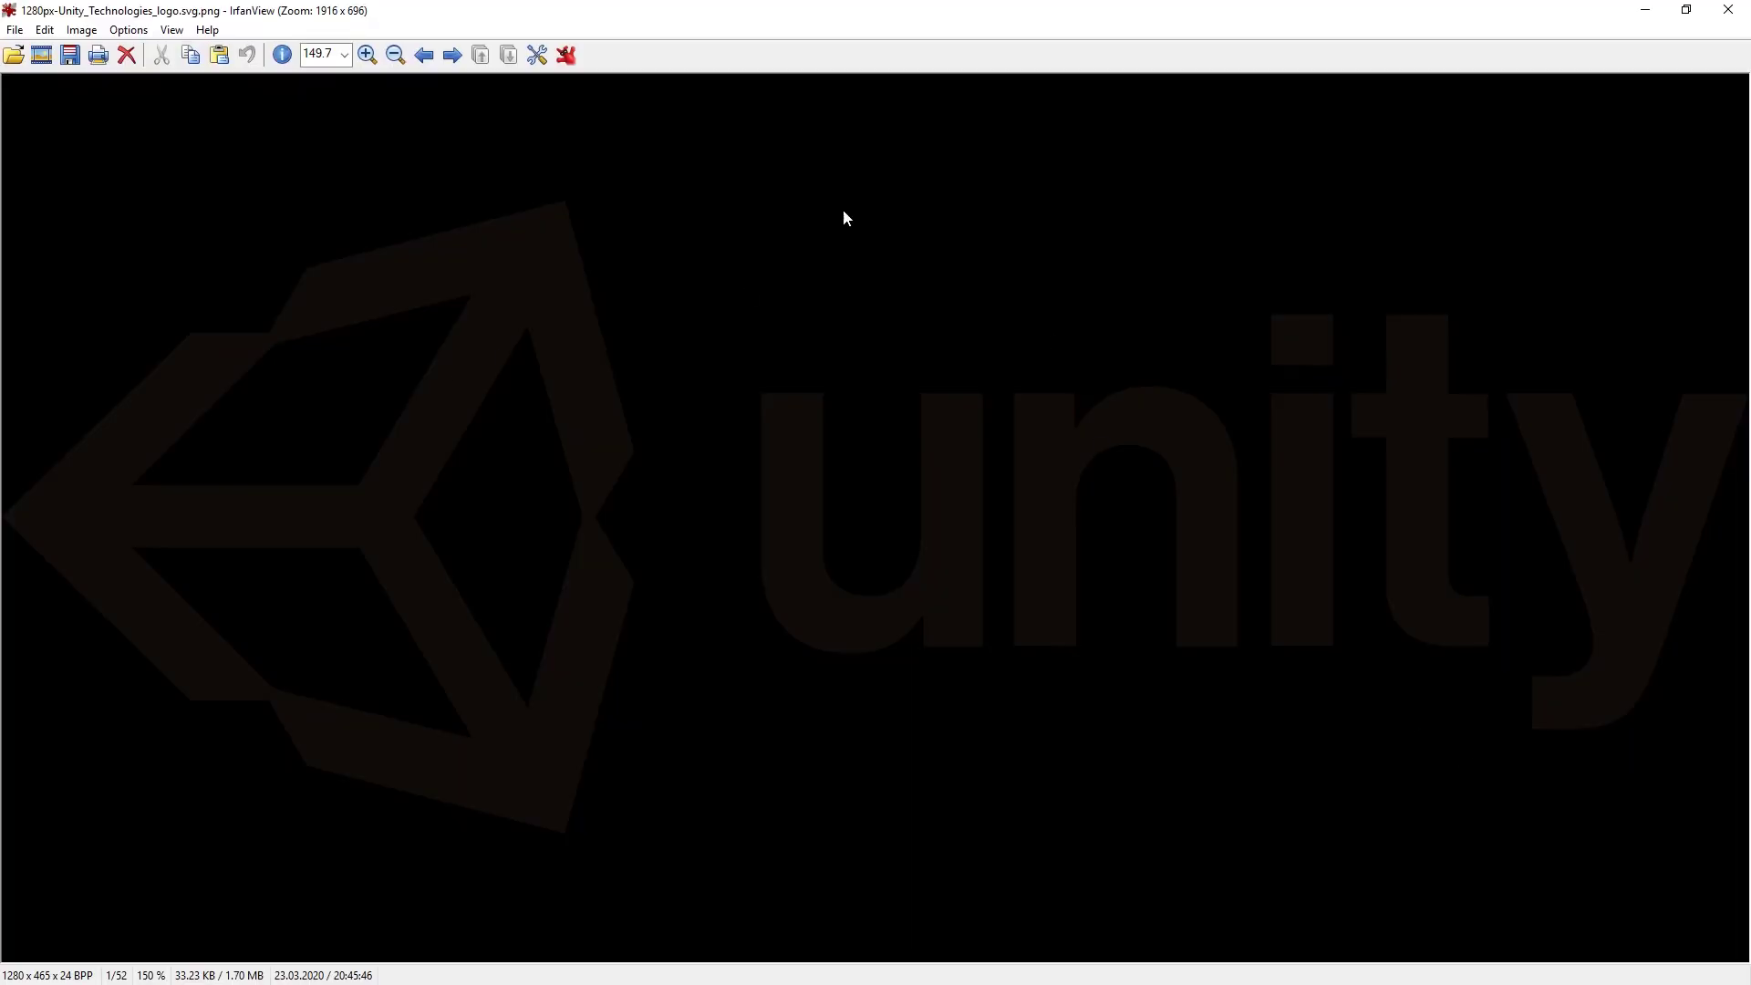
left_click(1728, 10)
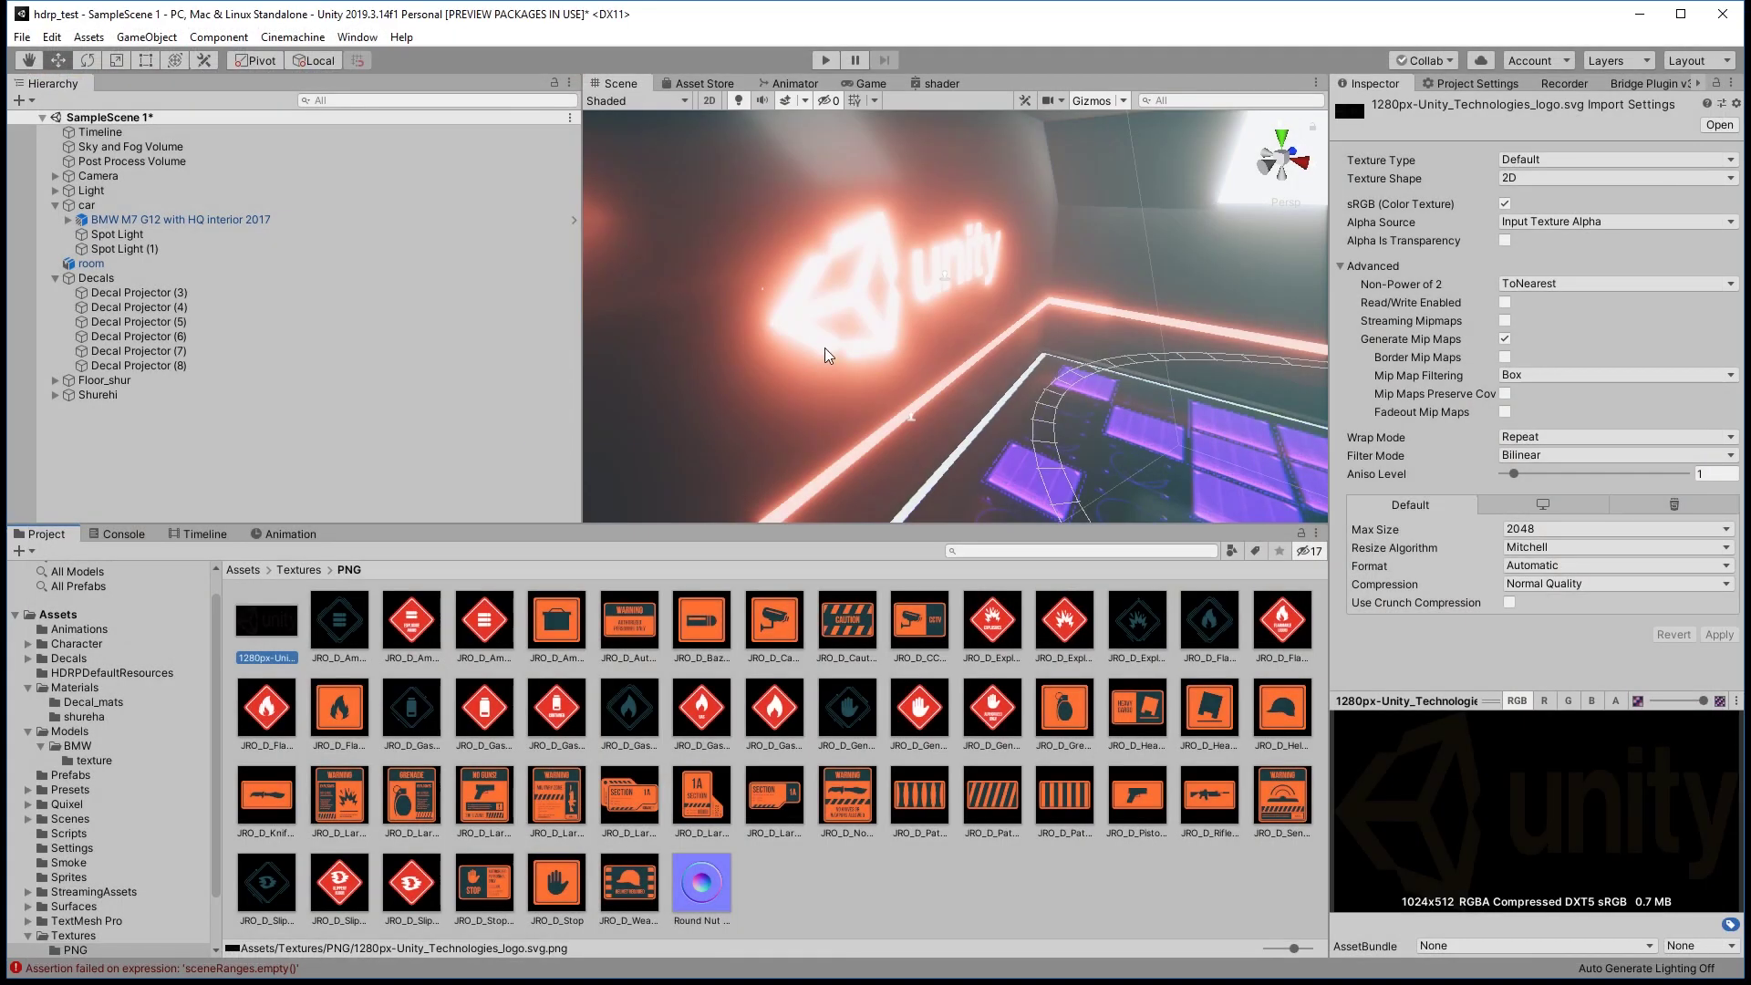
left_click(298, 570)
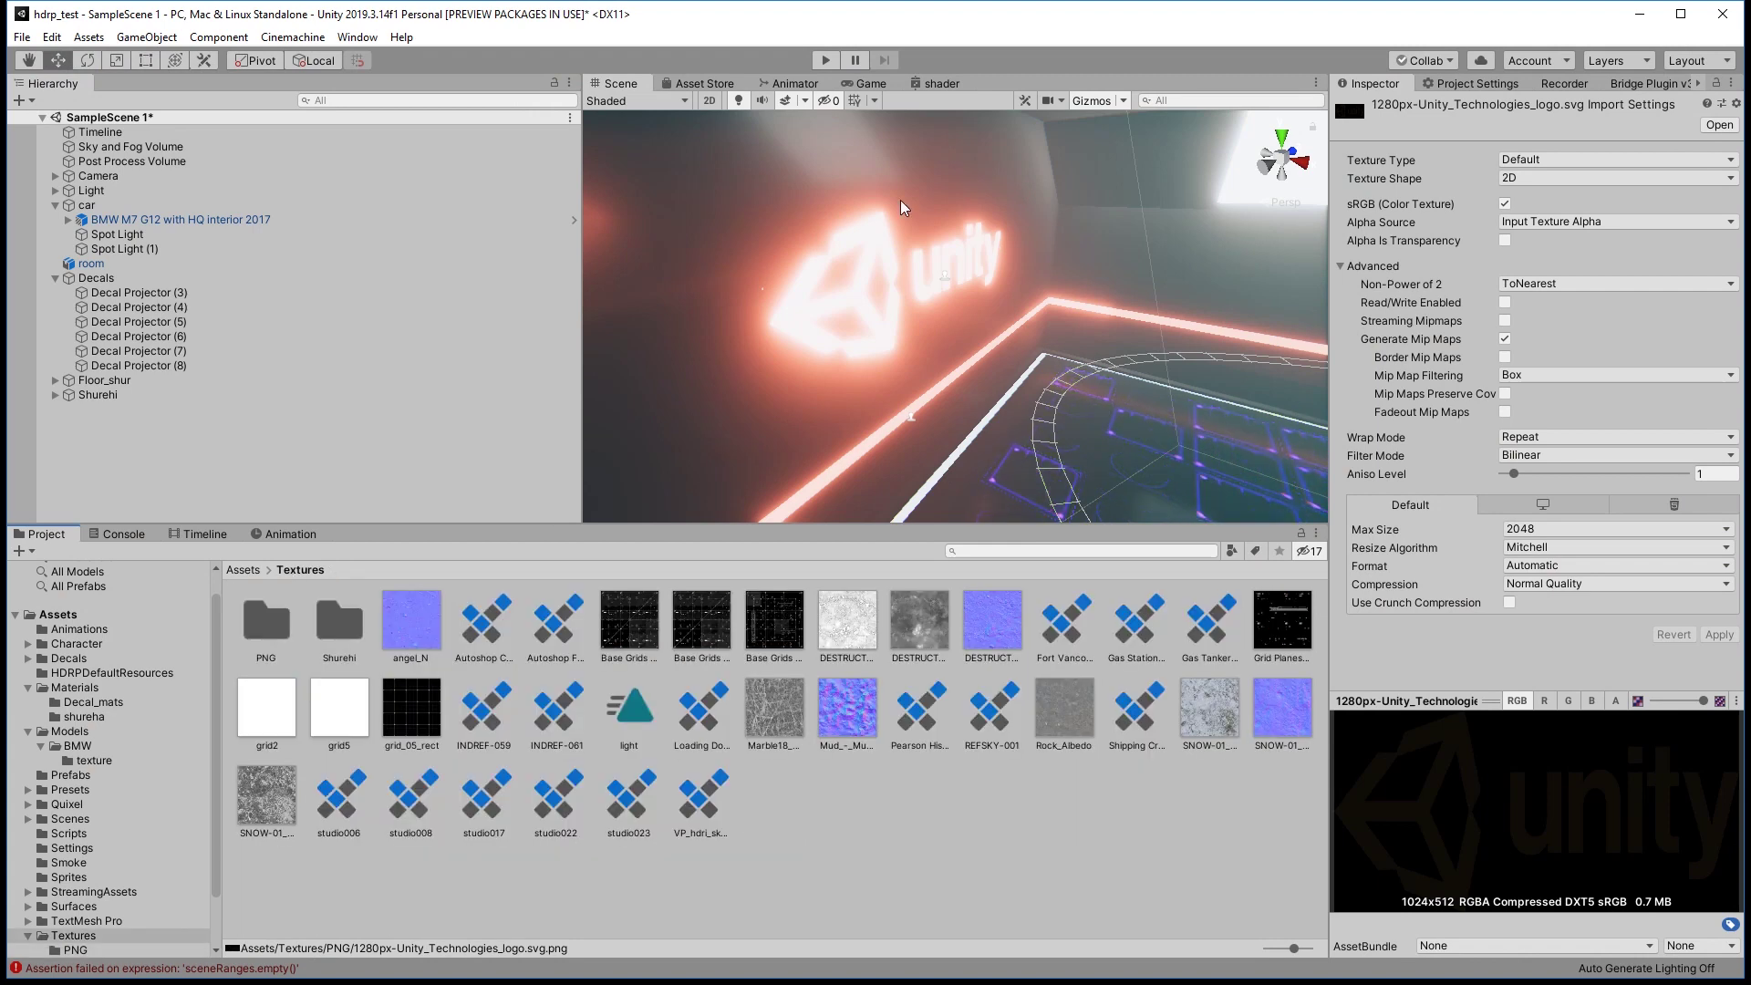
key("ctrl+z")
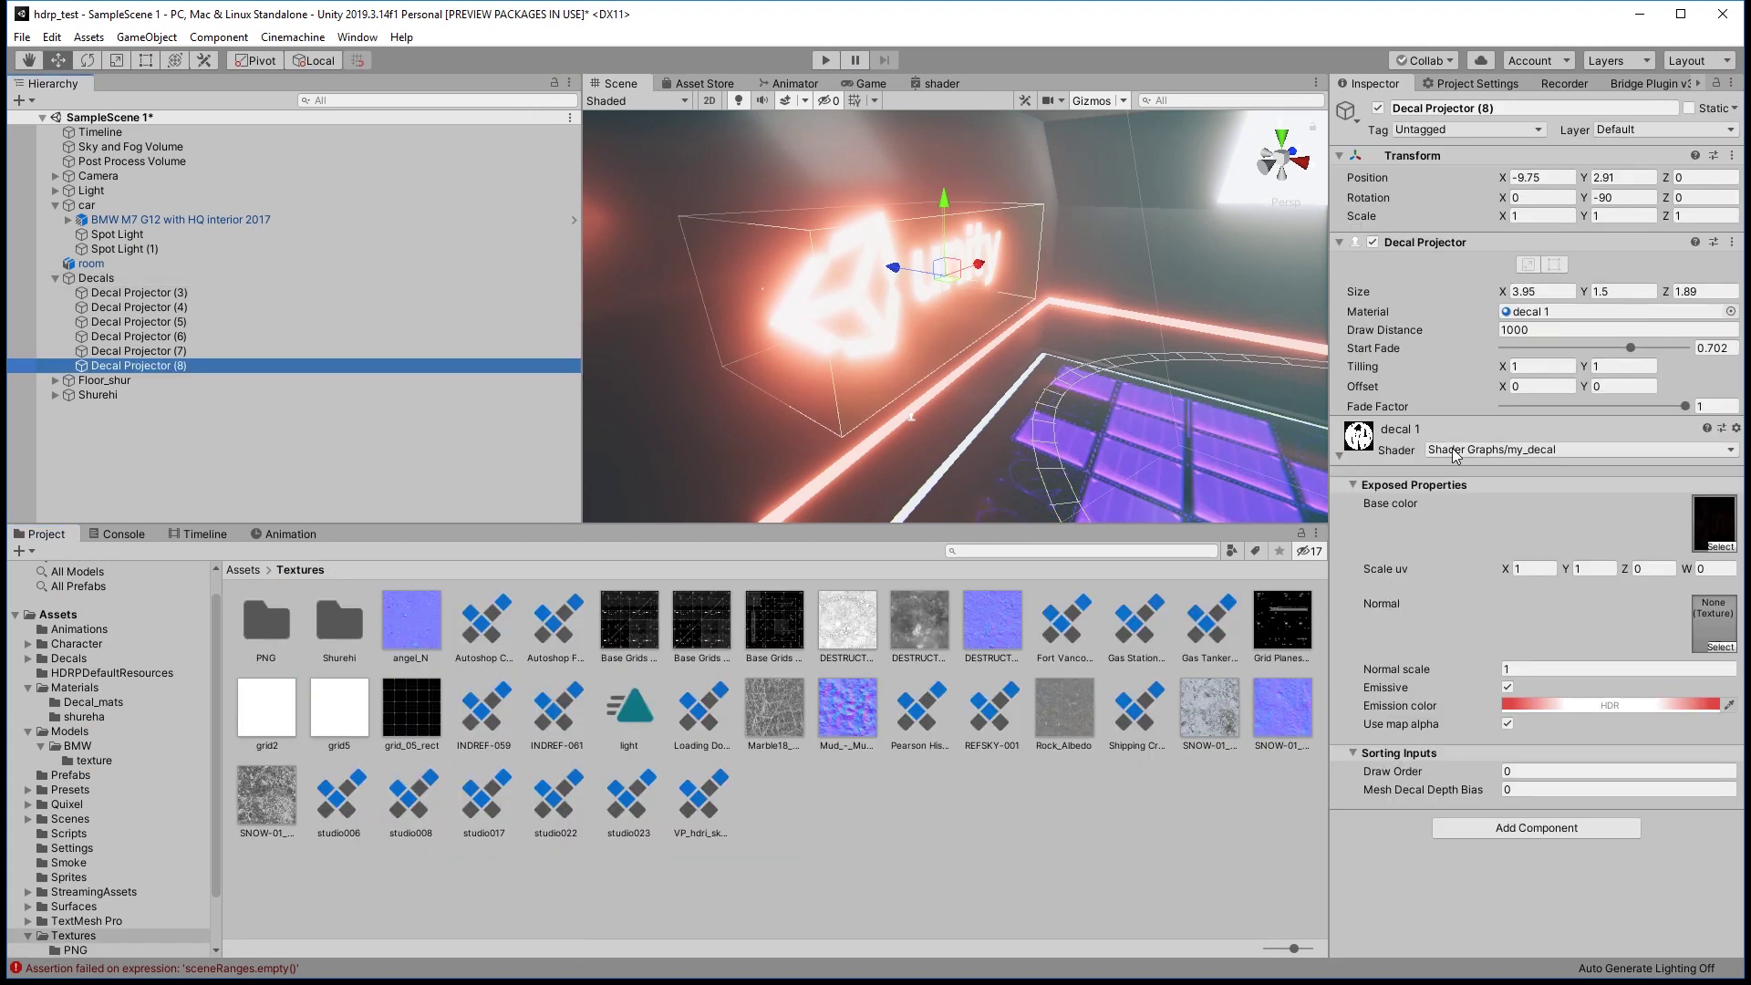
Select Decal Projector (3), toggle decal 2 emission off and on, then select the Decal_mats decal material.
left_click(137, 292)
middle_click_drag(985, 301, 866, 299)
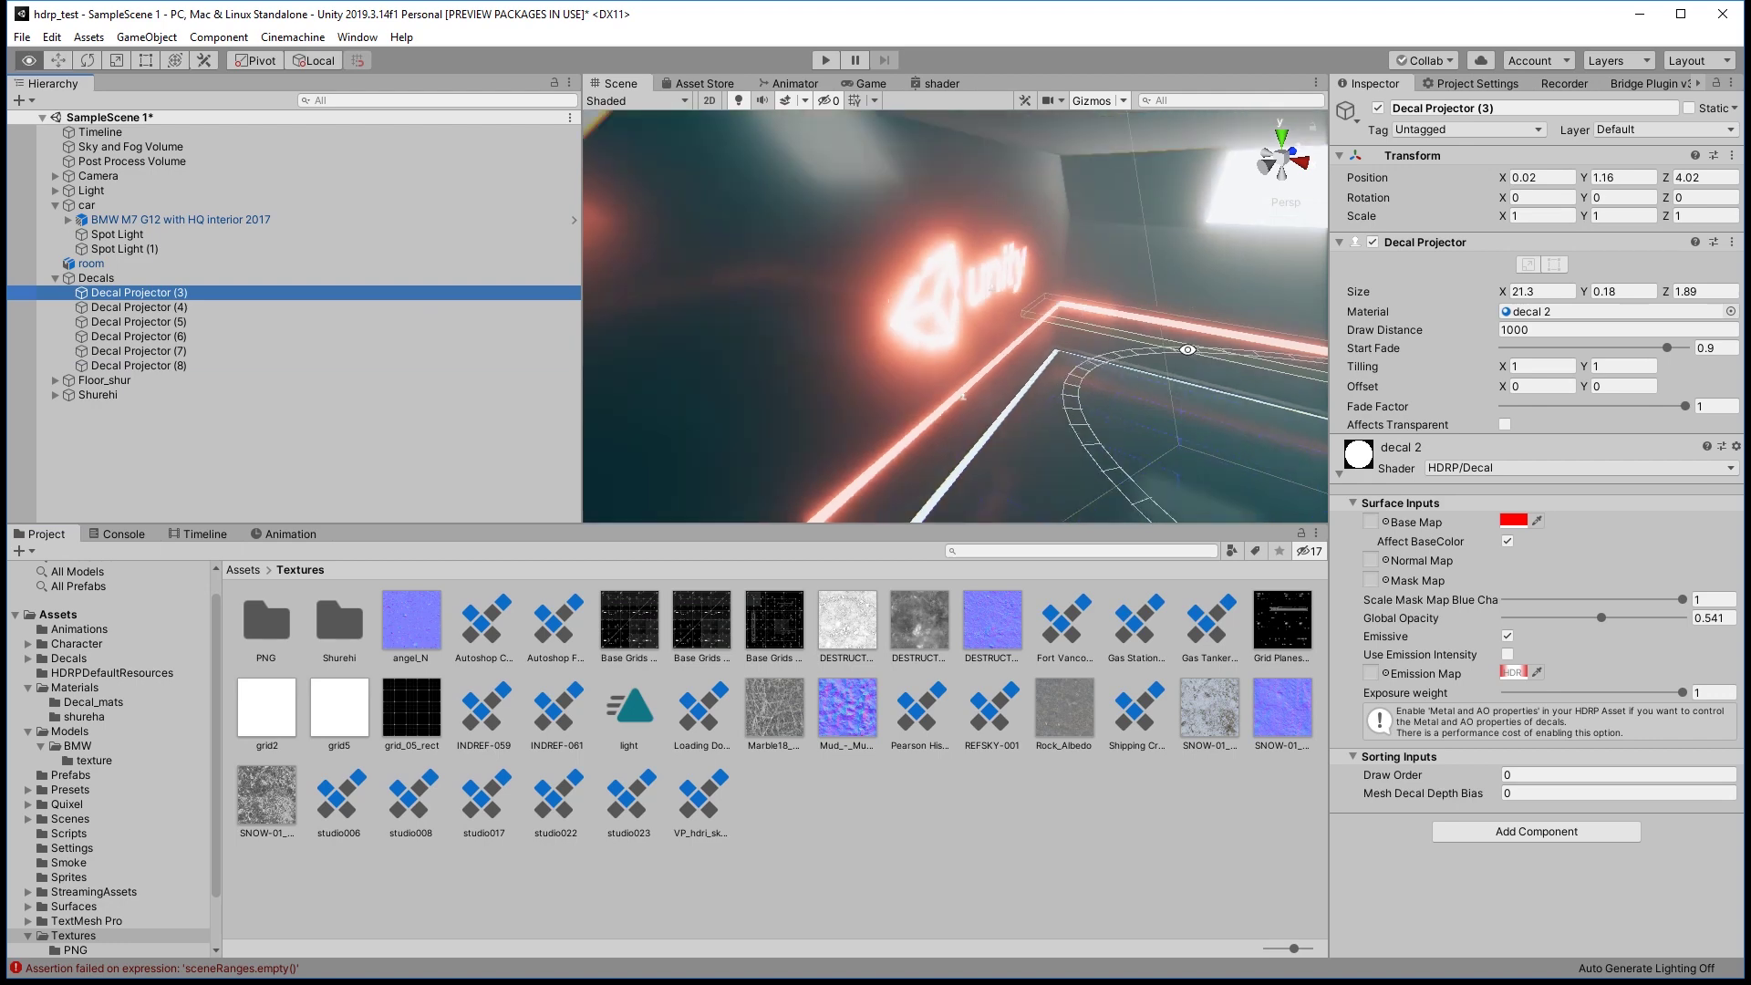
mouse_move(866, 300)
left_mouse_down("alt")
mouse_move(1482, 454)
mouse_move(810, 404)
left_mouse_up("alt")
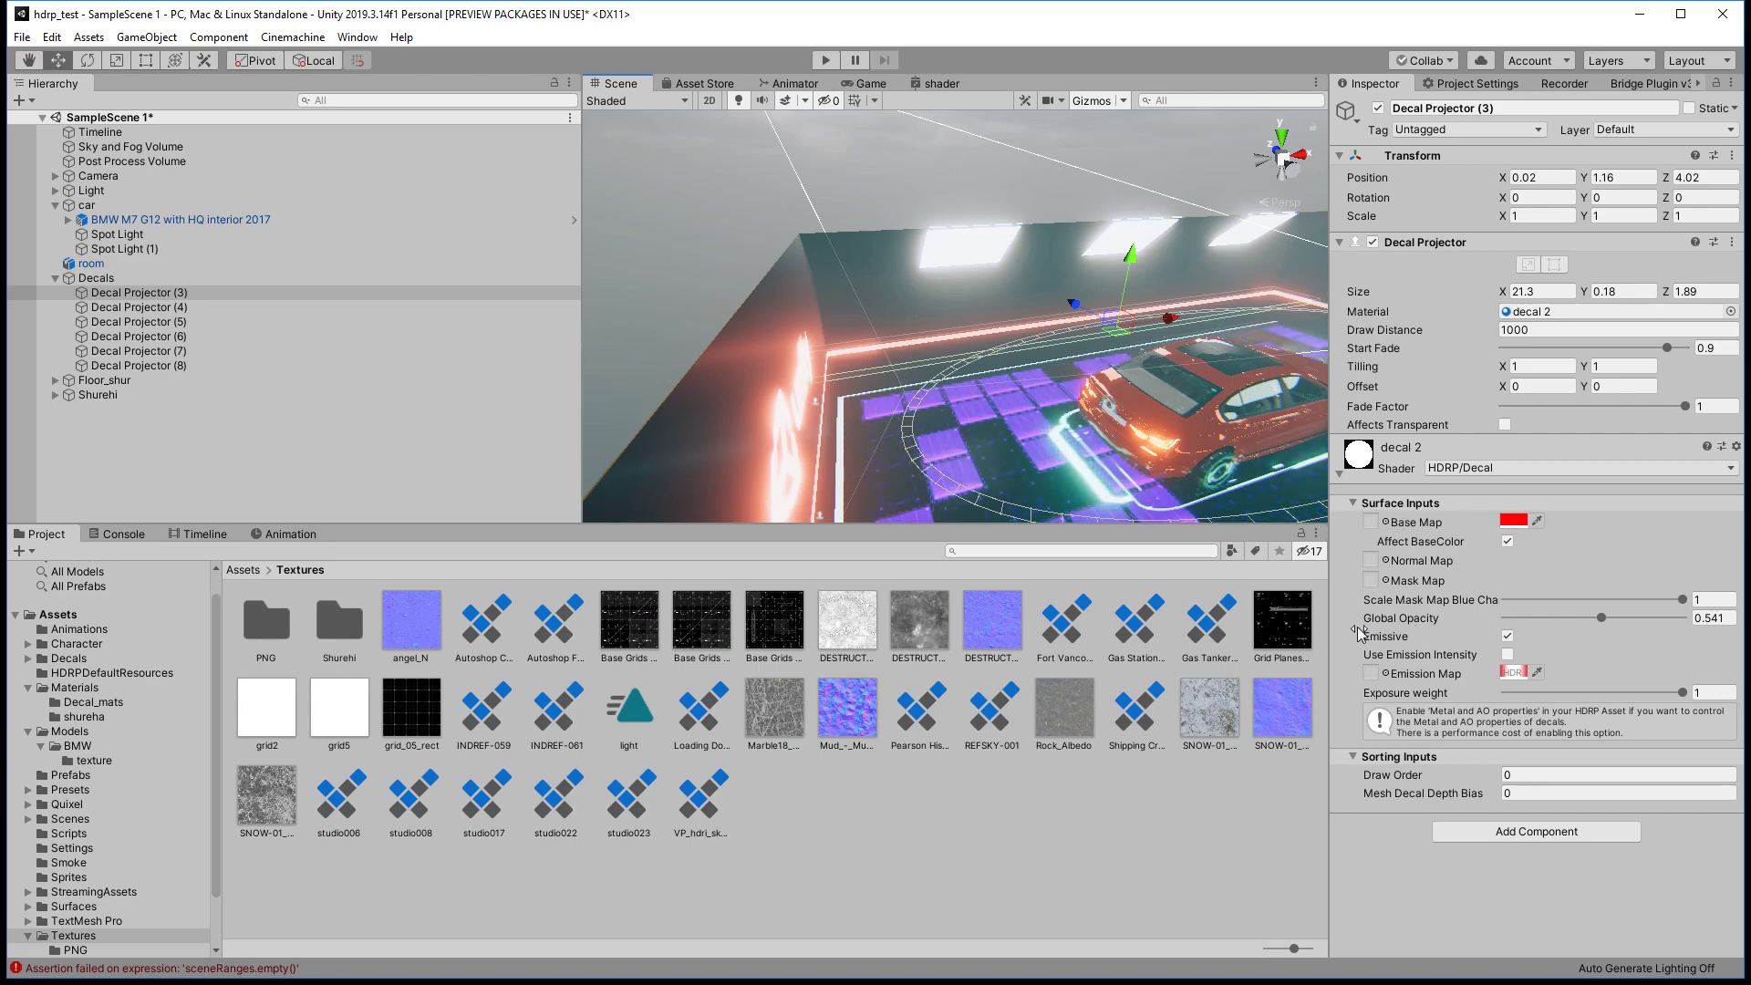
left_click(1507, 636)
left_click(1508, 635)
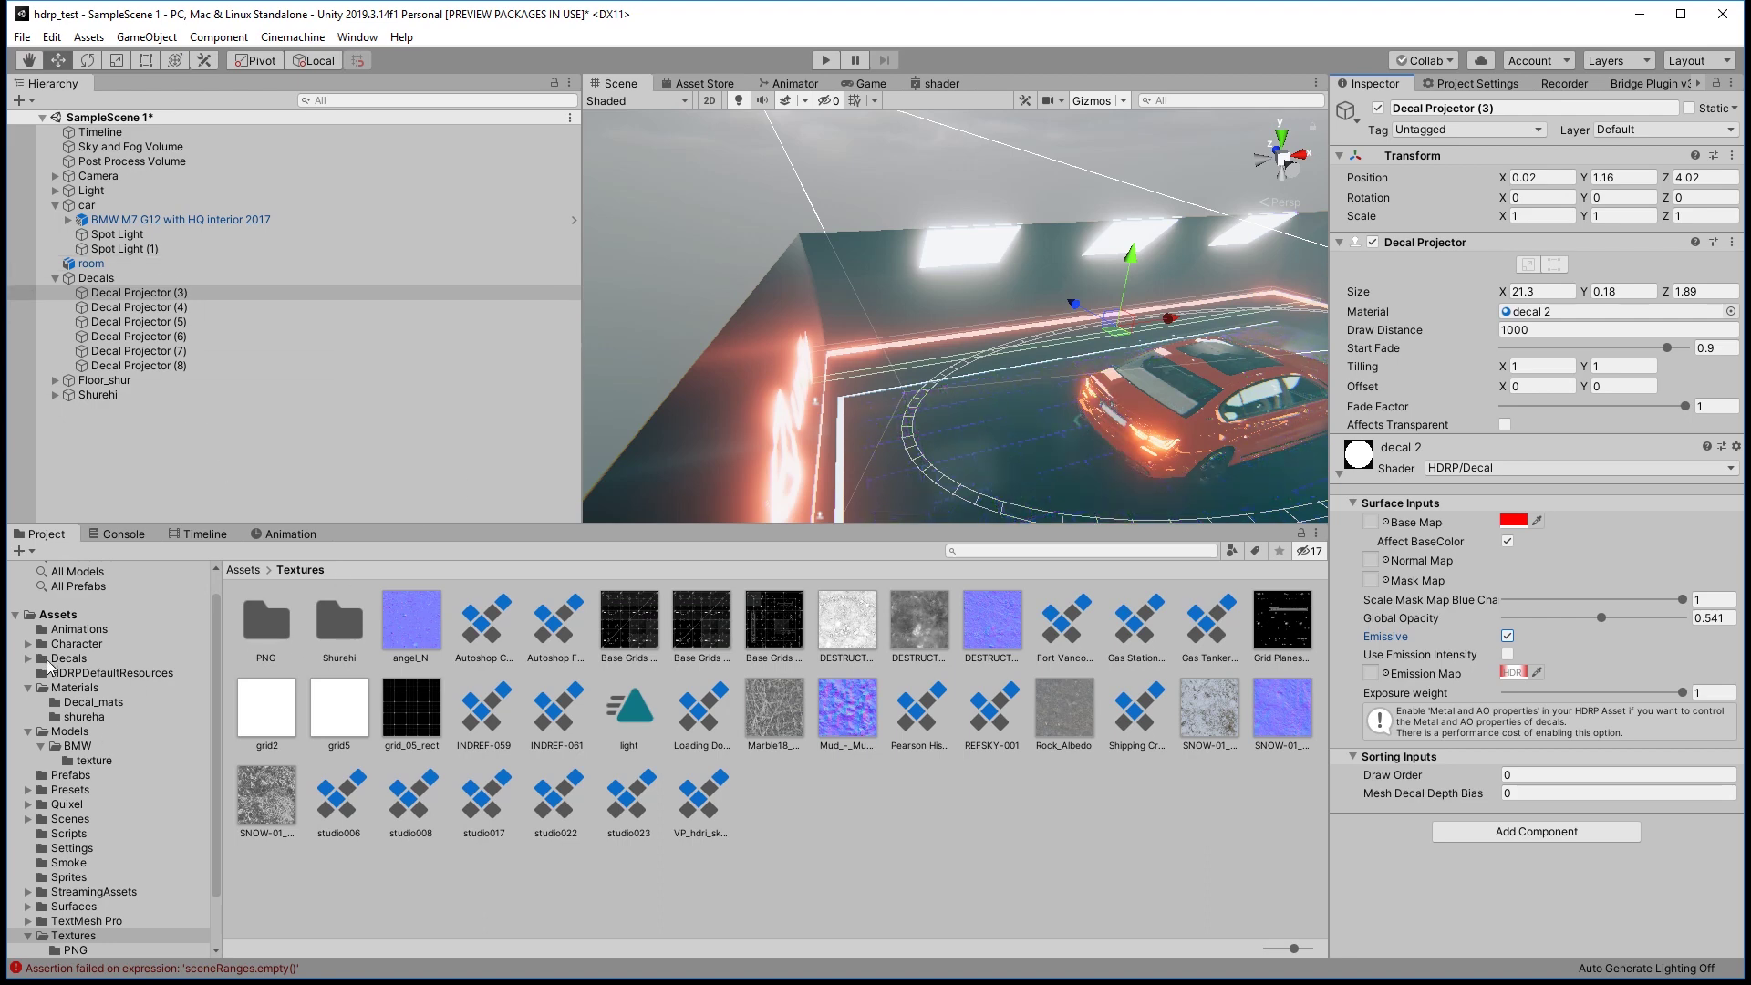
left_click(93, 703)
left_click(554, 620)
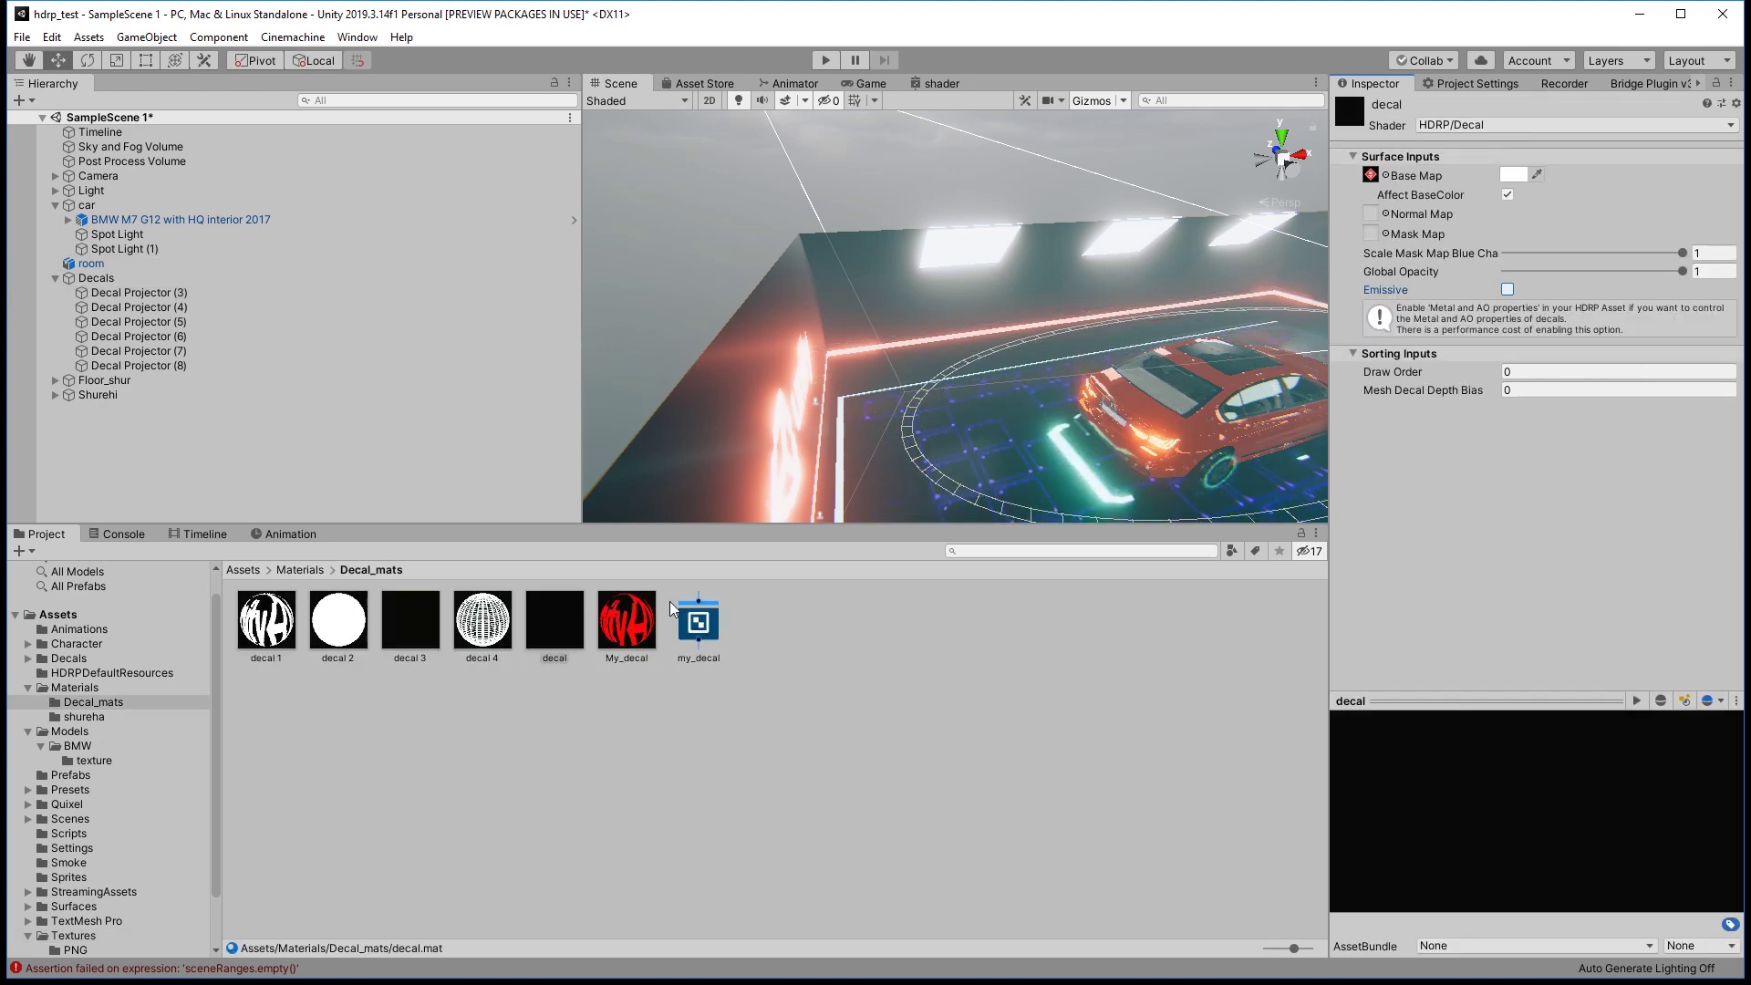
Confirm the plain decal material keeps its HDRP/Decal shader.
left_click(1507, 128)
left_click(1439, 185)
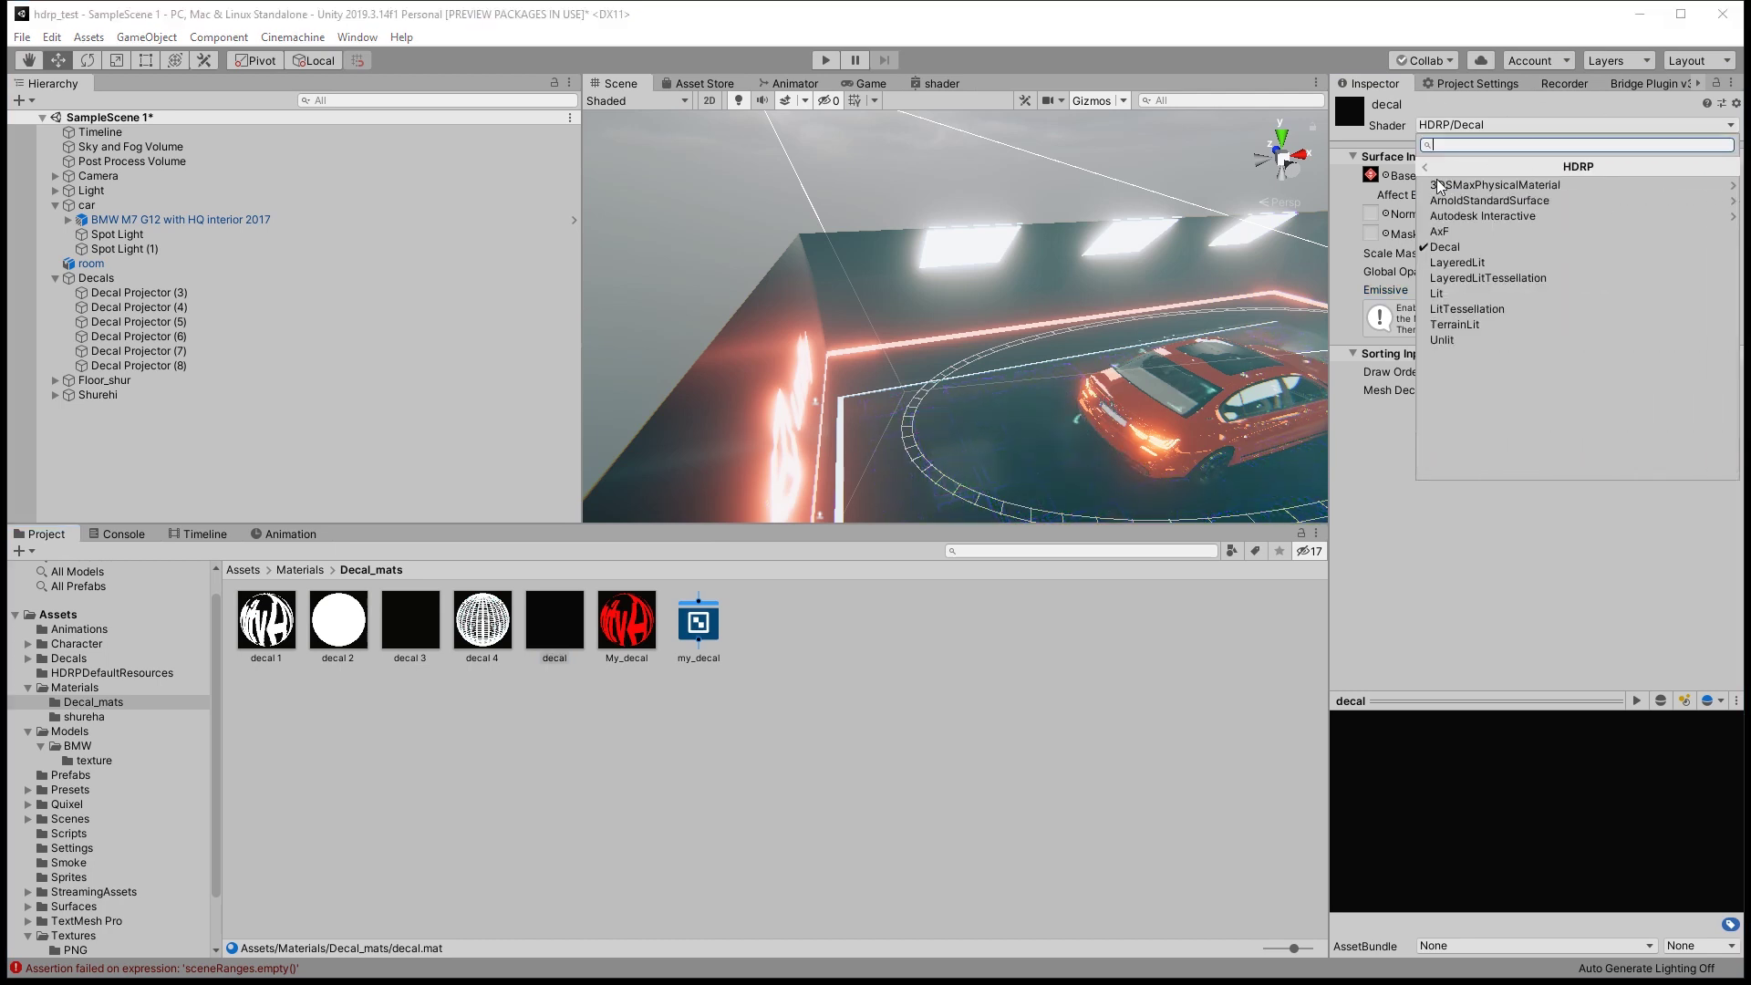
left_click(1393, 509)
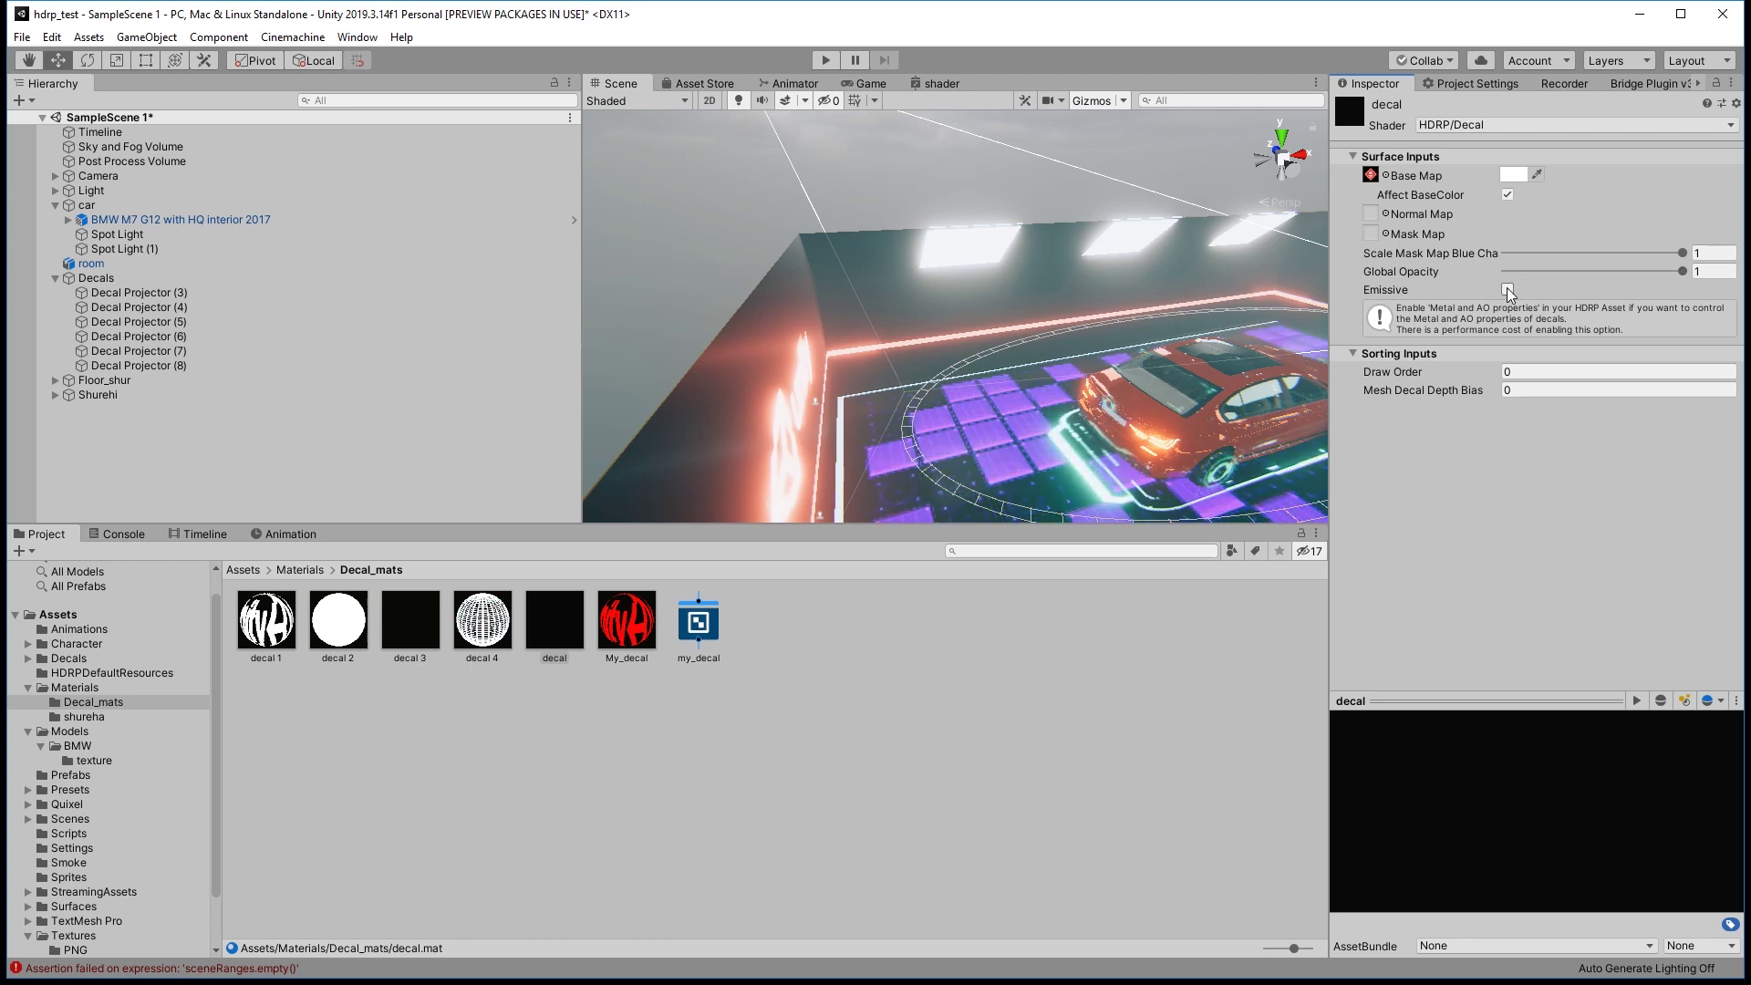
Enable Emissive on the decal material, face the logo wall, and select the my_decal shader.
left_click(1508, 290)
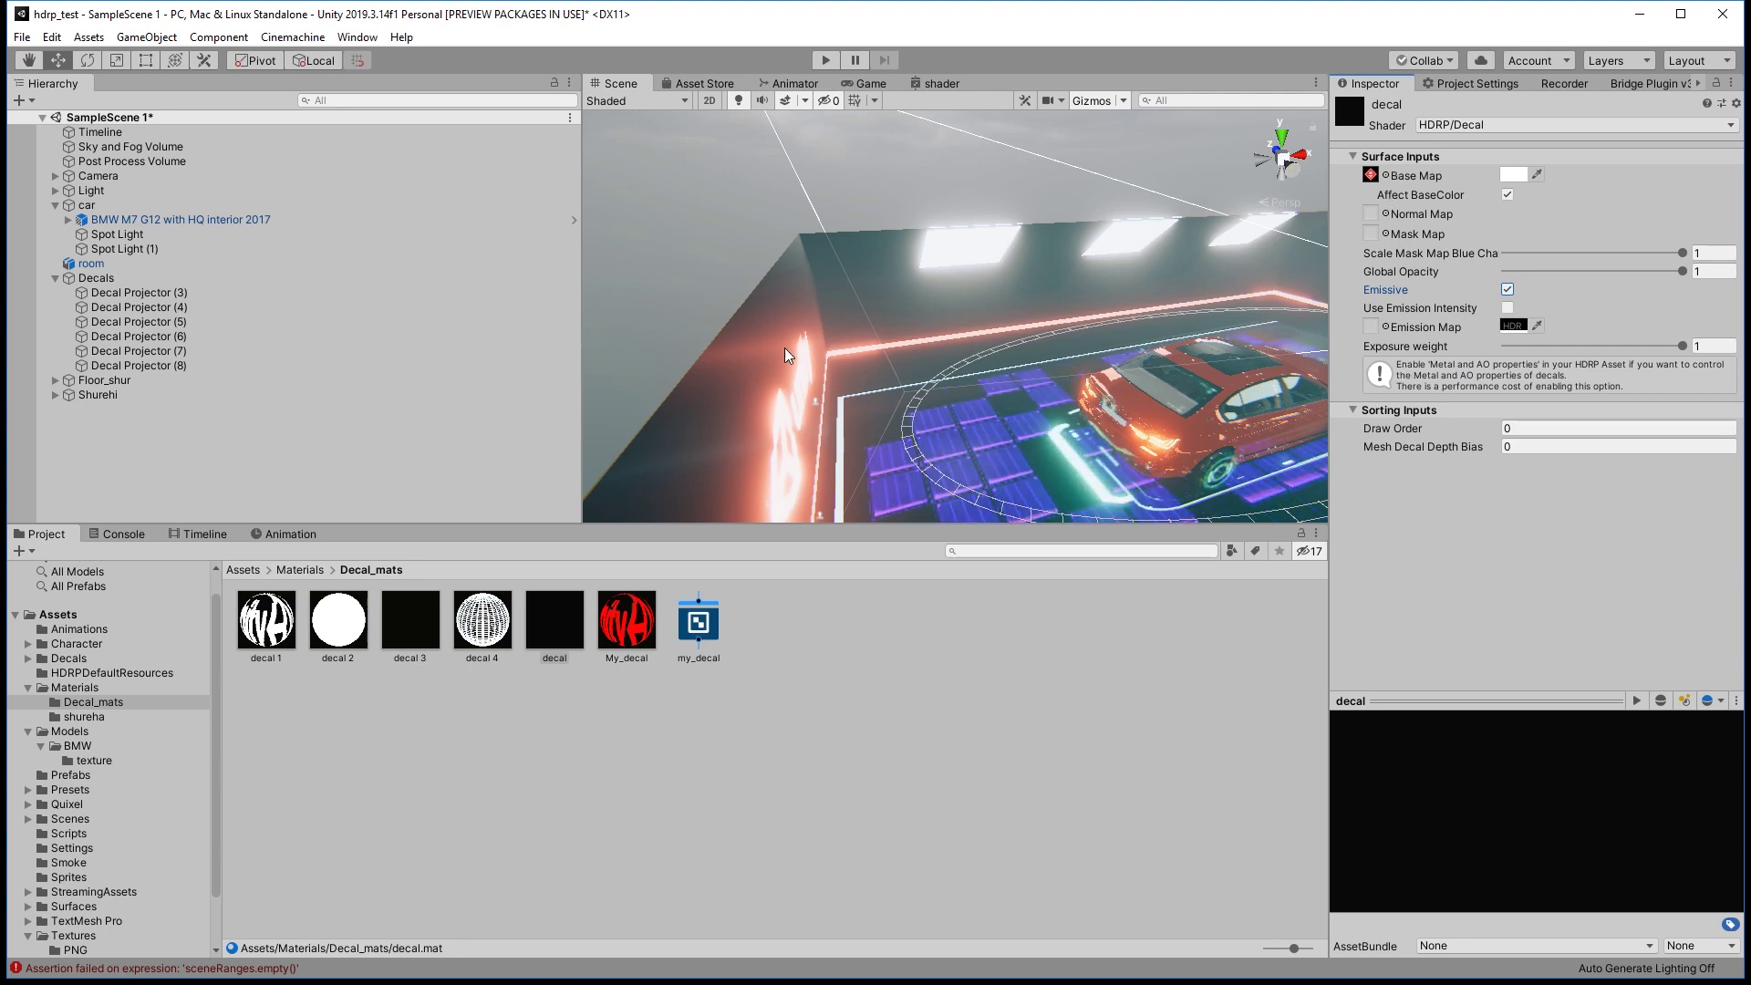
left_click_drag(767, 361, 683, 356, "alt")
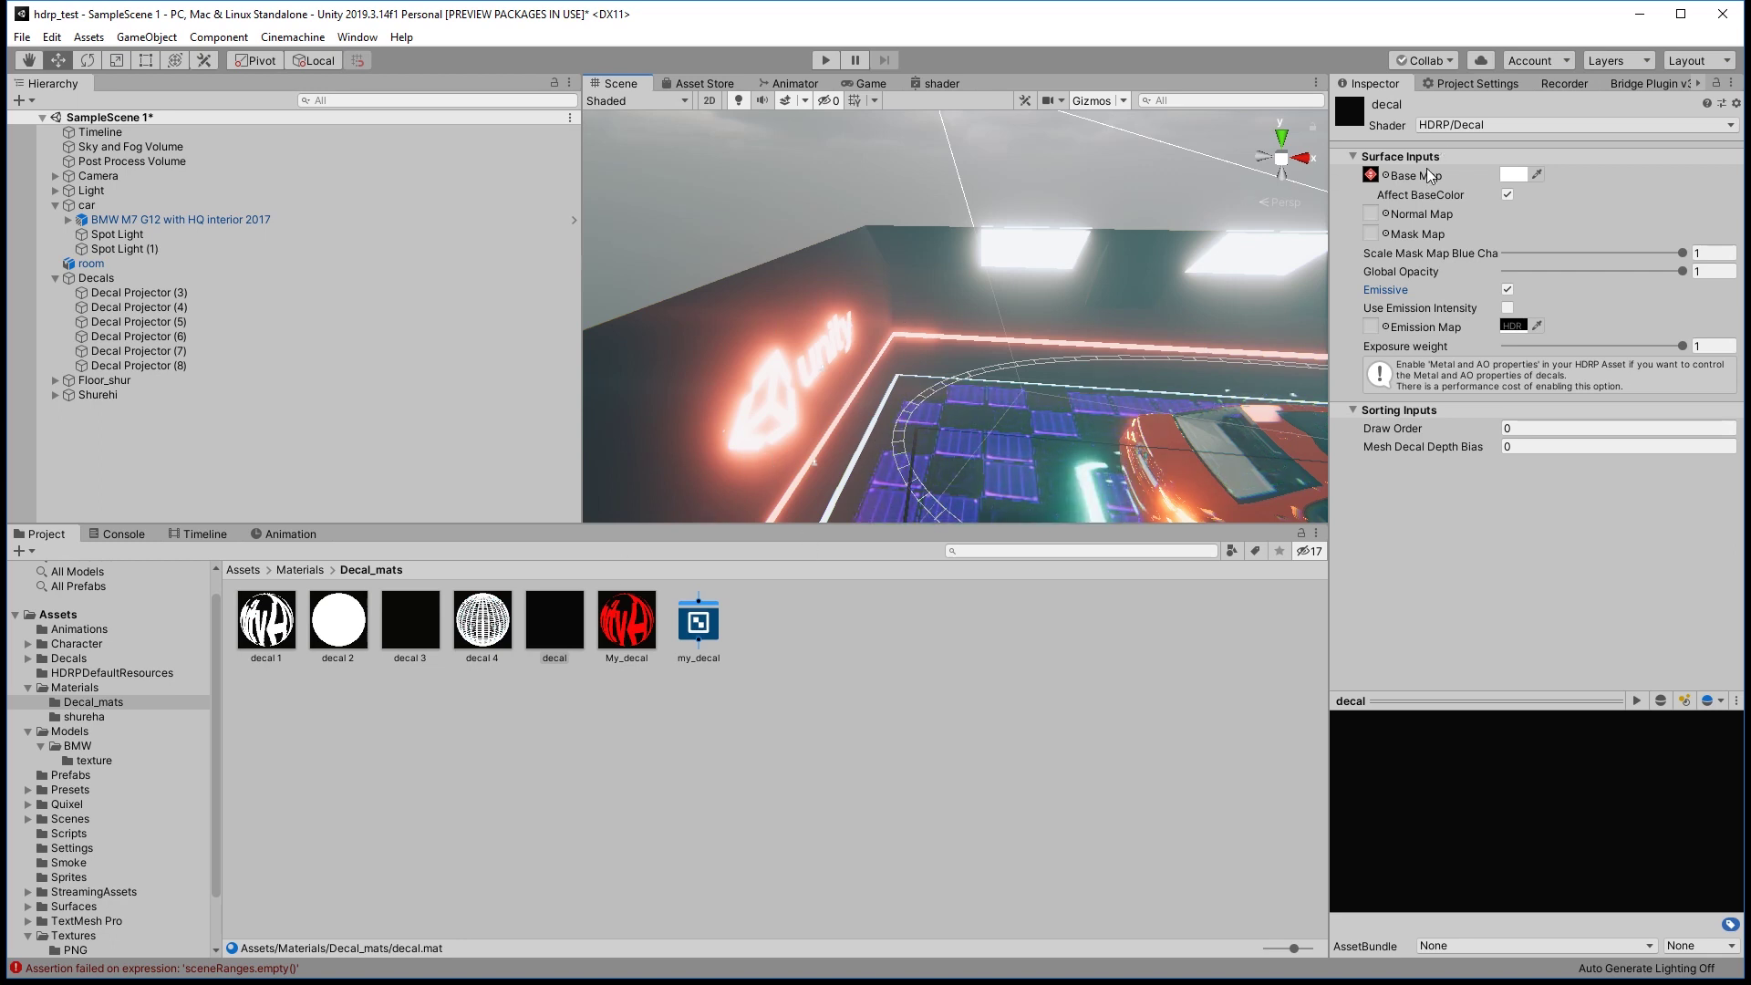
left_click(709, 625)
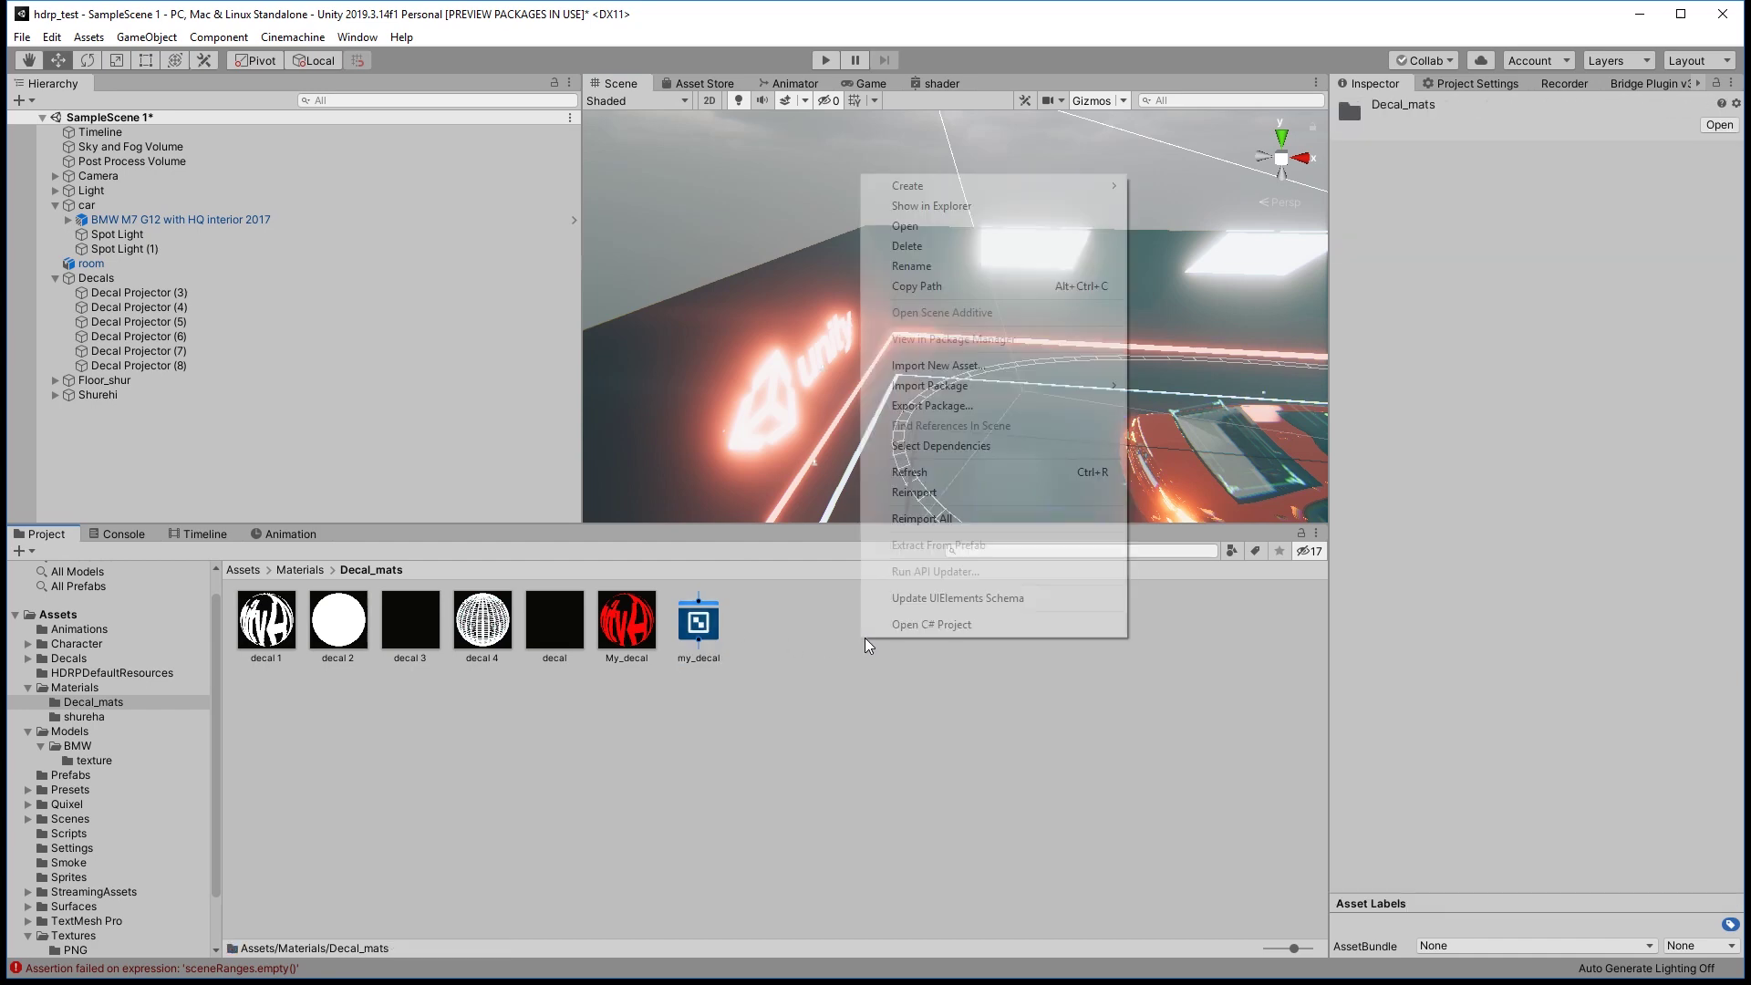
Open my_decal in Shader Graph via the Decal_mats folder's Create > Shader > HDRP menu.
right_click(860, 640)
mouse_move(1018, 189)
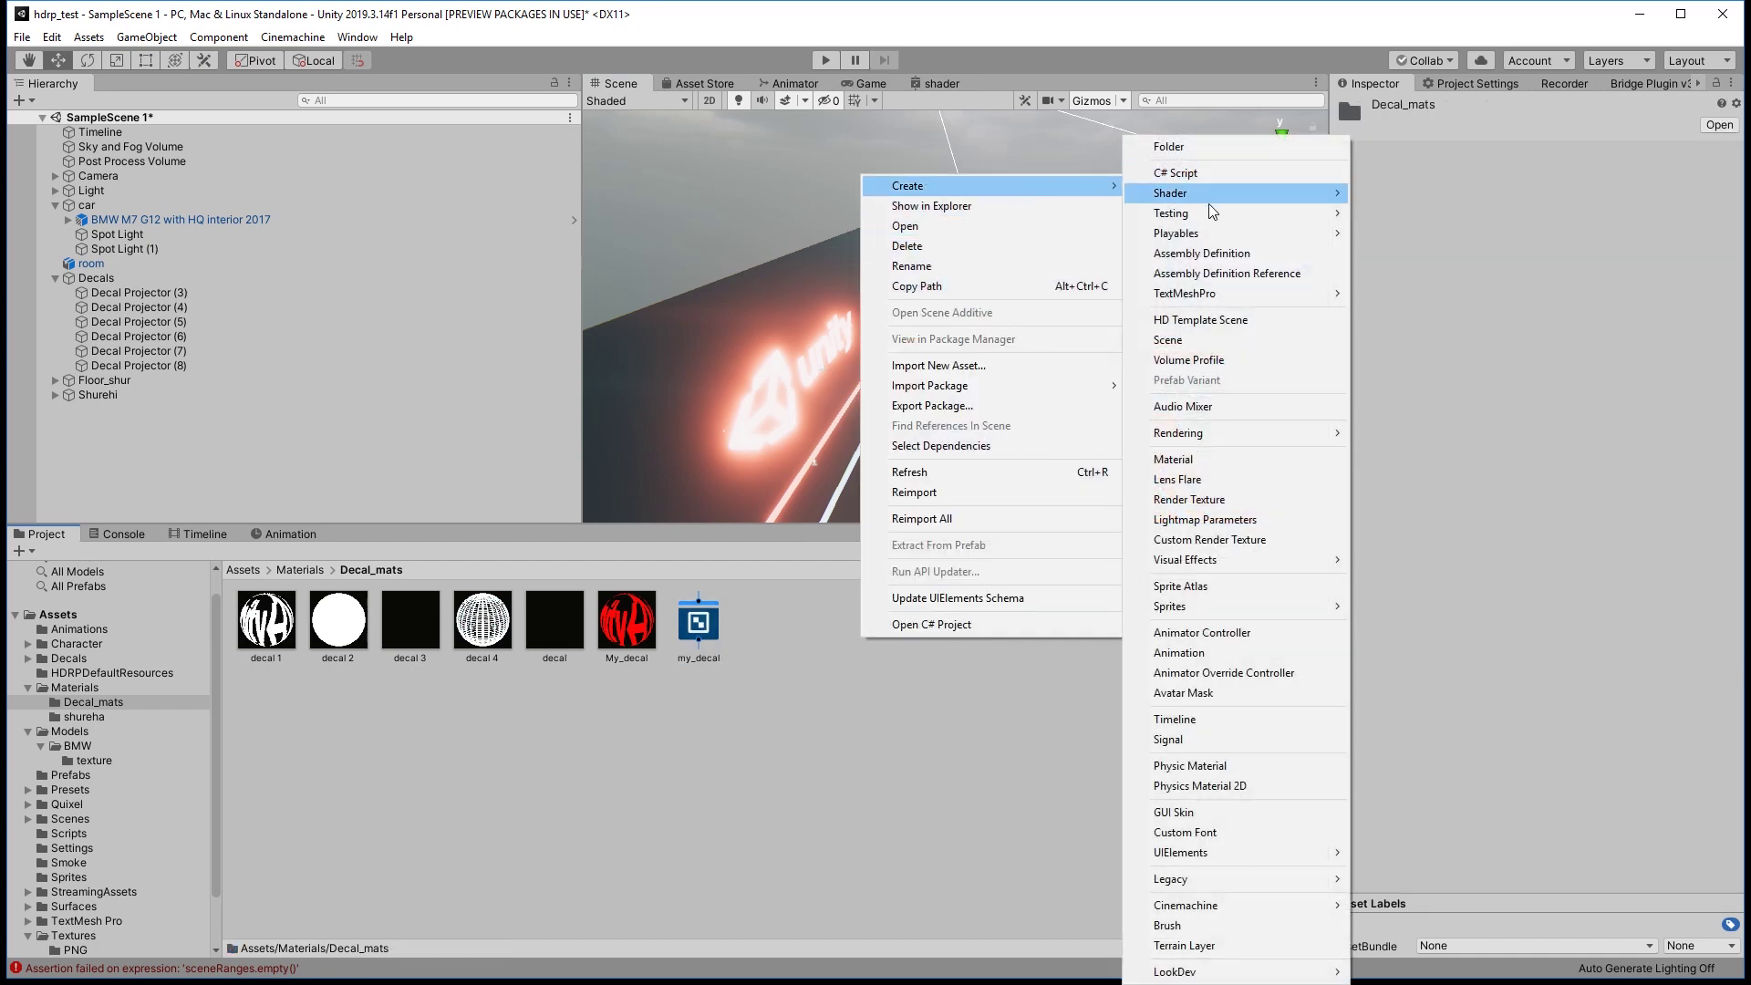
mouse_move(1218, 193)
mouse_move(1408, 301)
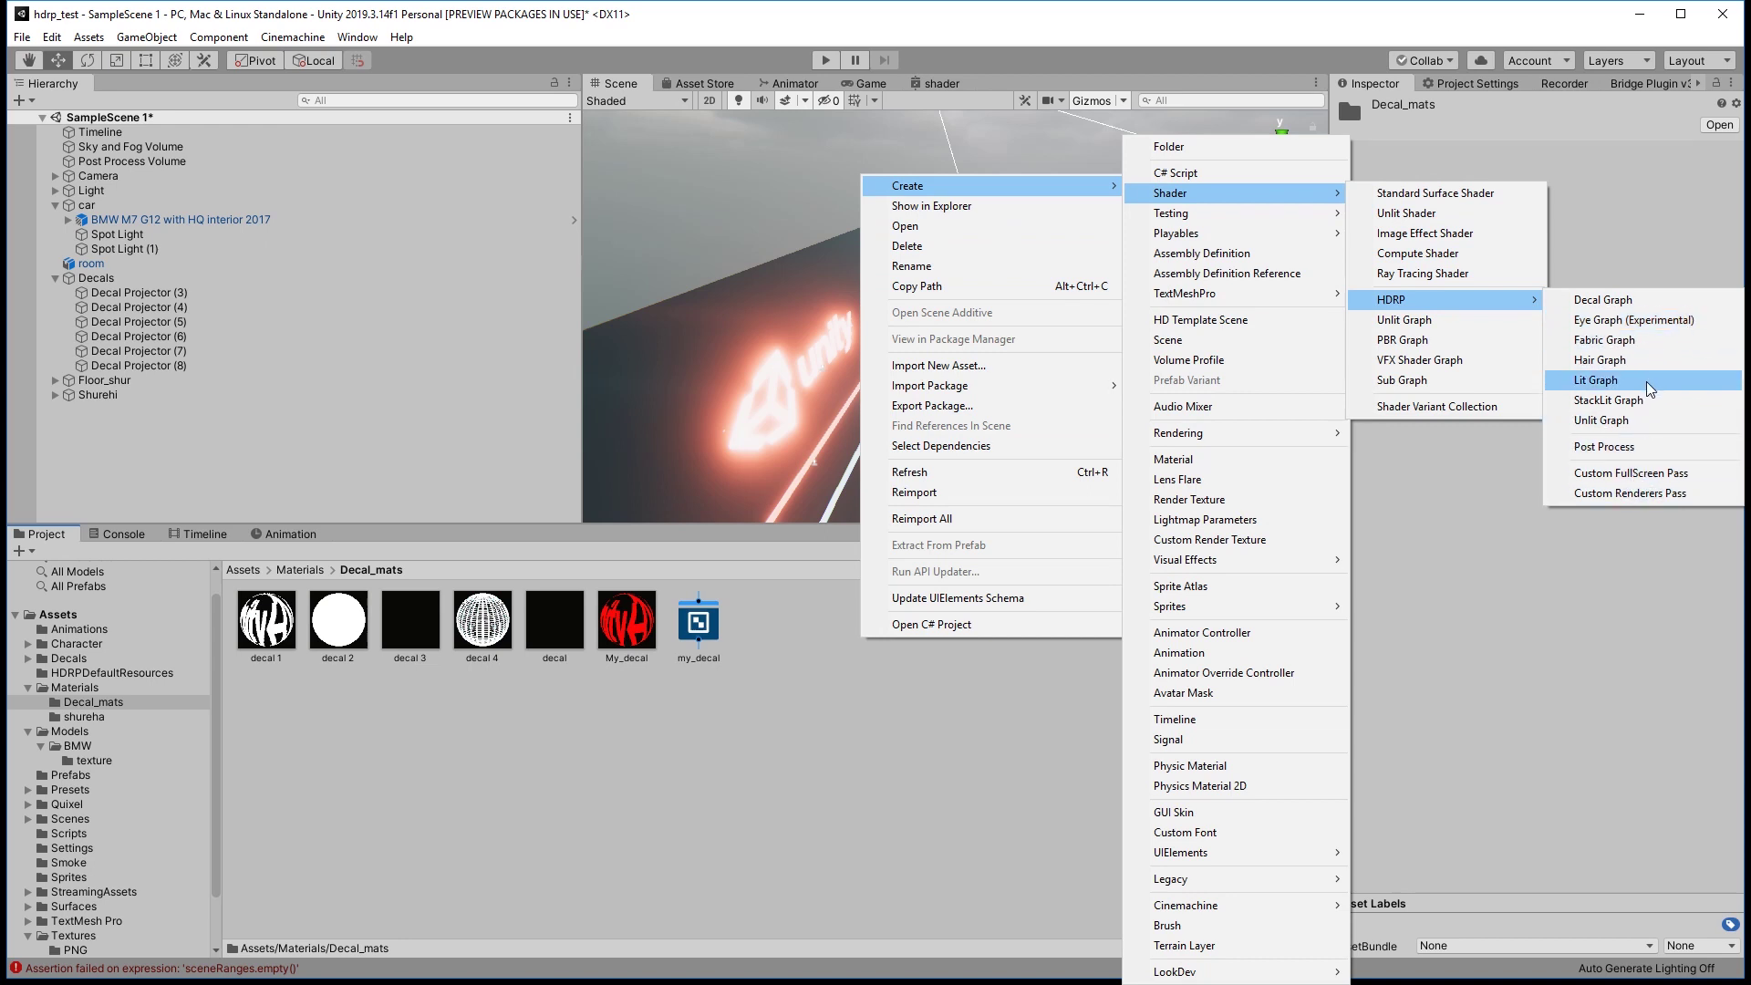
left_click(1593, 302)
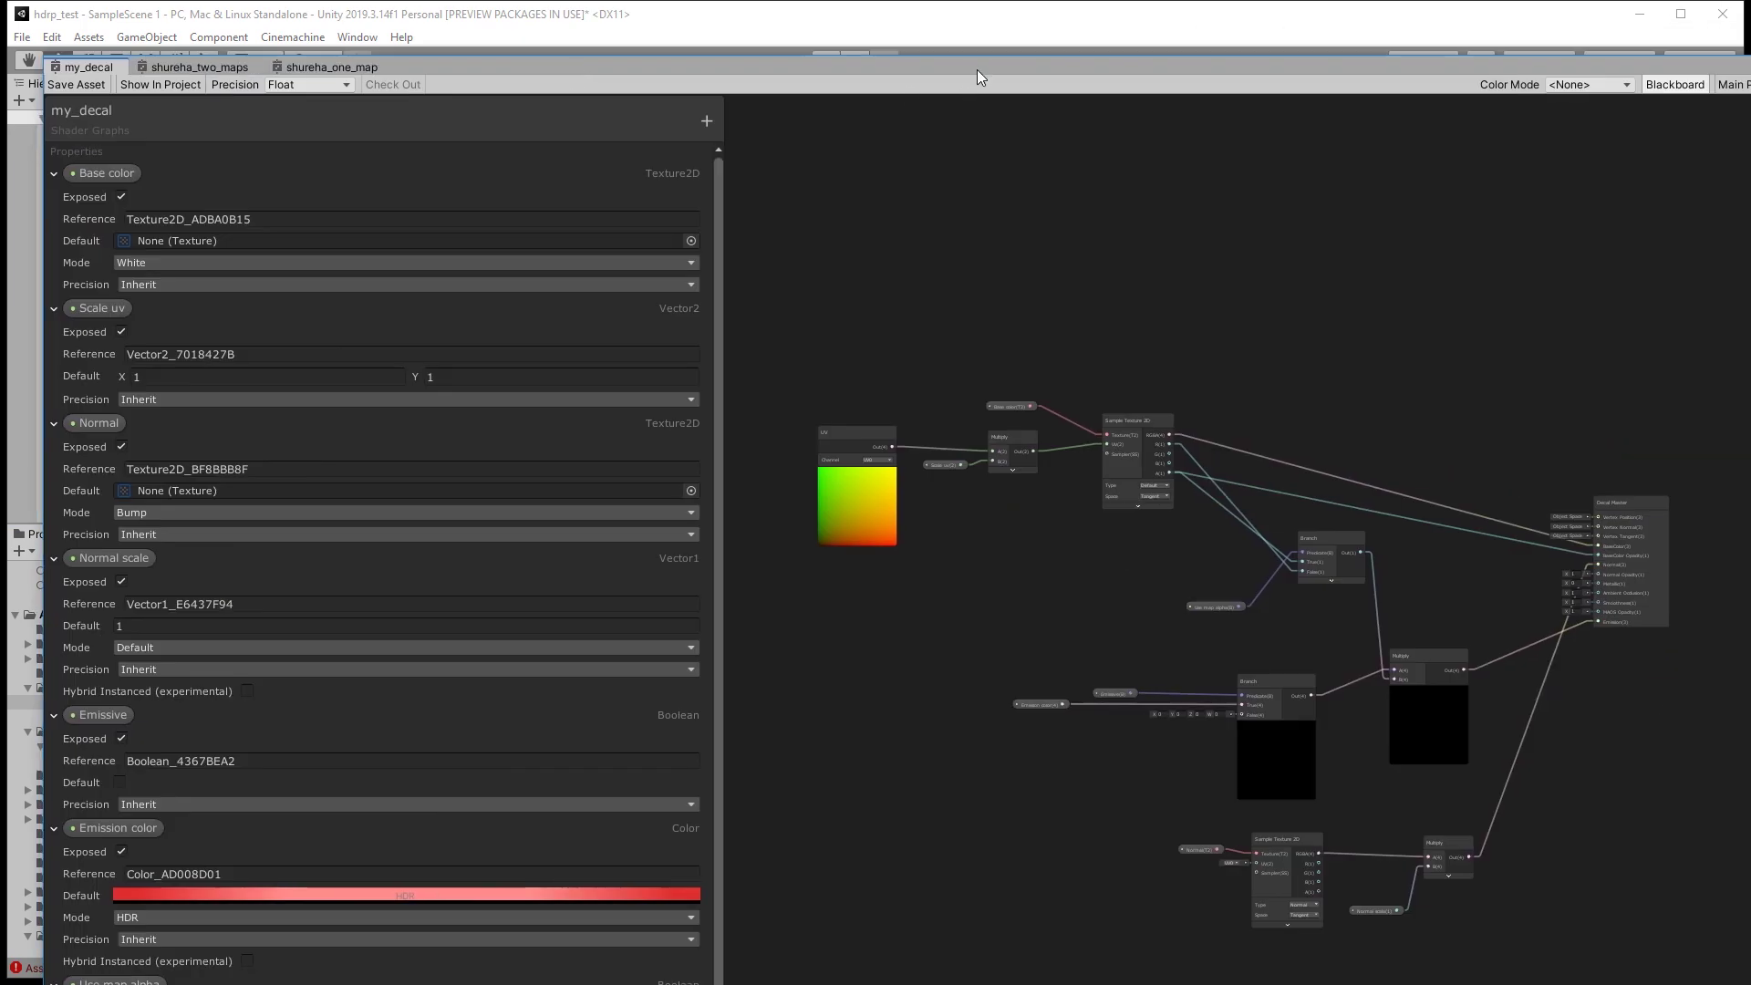
Maximize the Shader Graph and shift the Decal Master and Emission color nodes right.
double_click(978, 68)
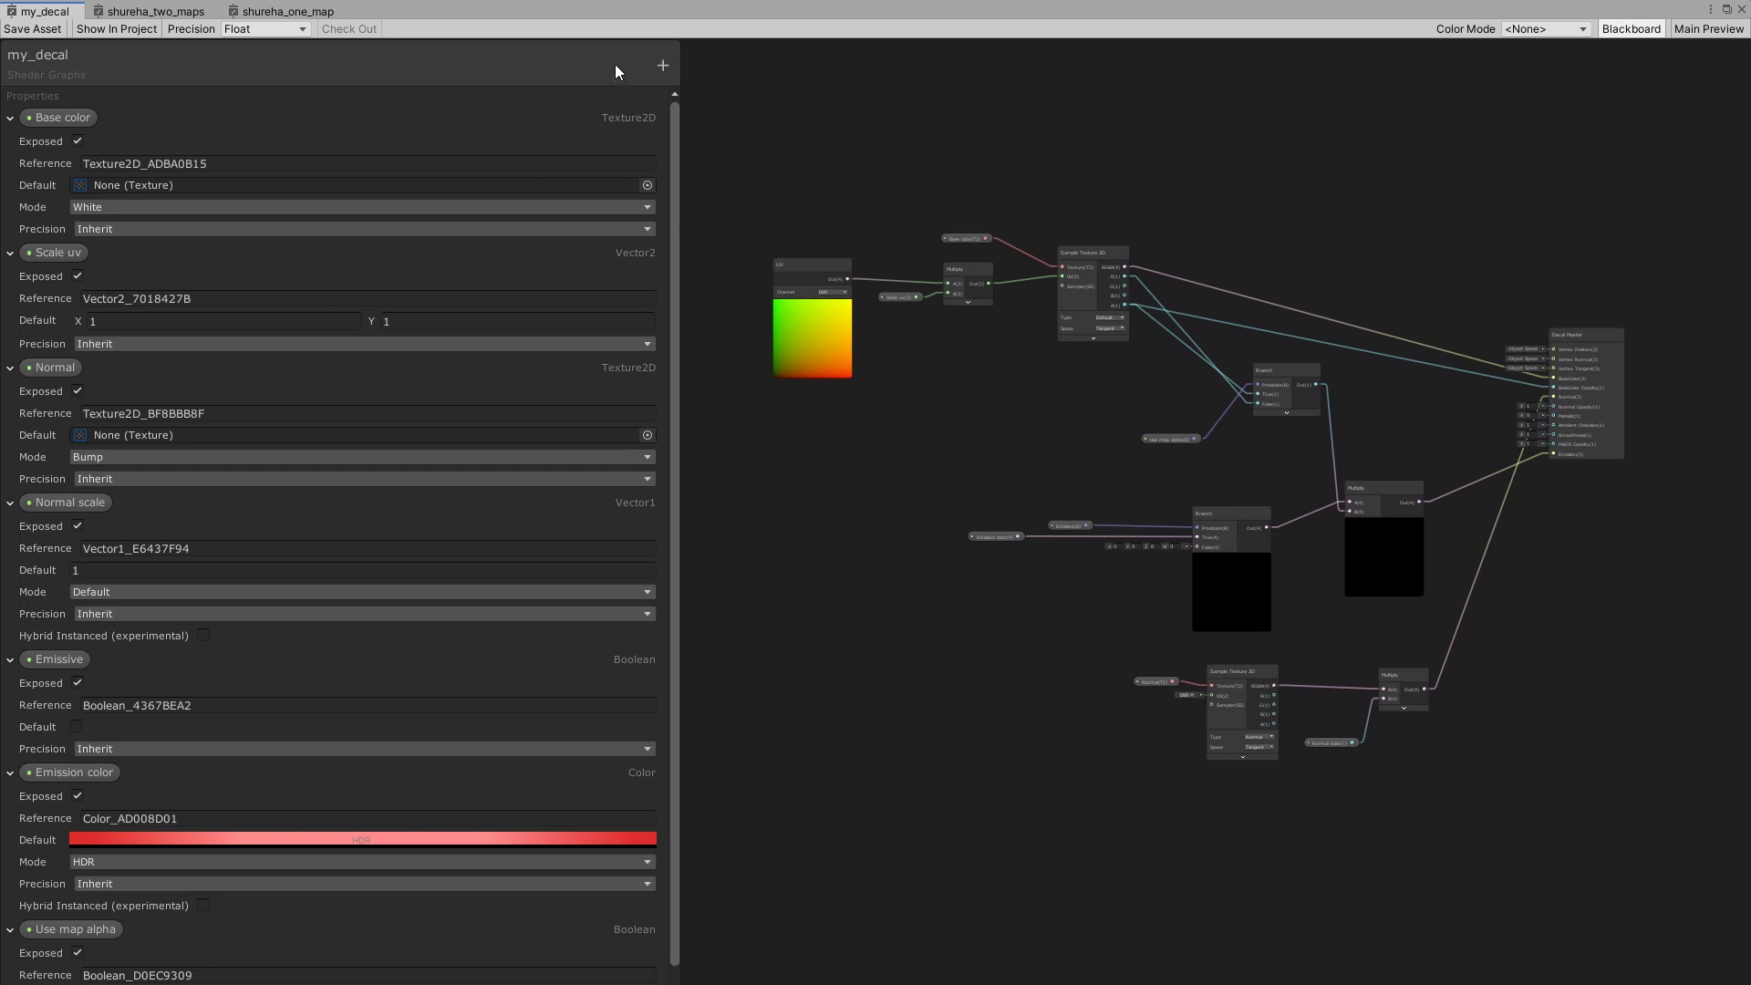
left_click_drag(1584, 331, 1605, 328)
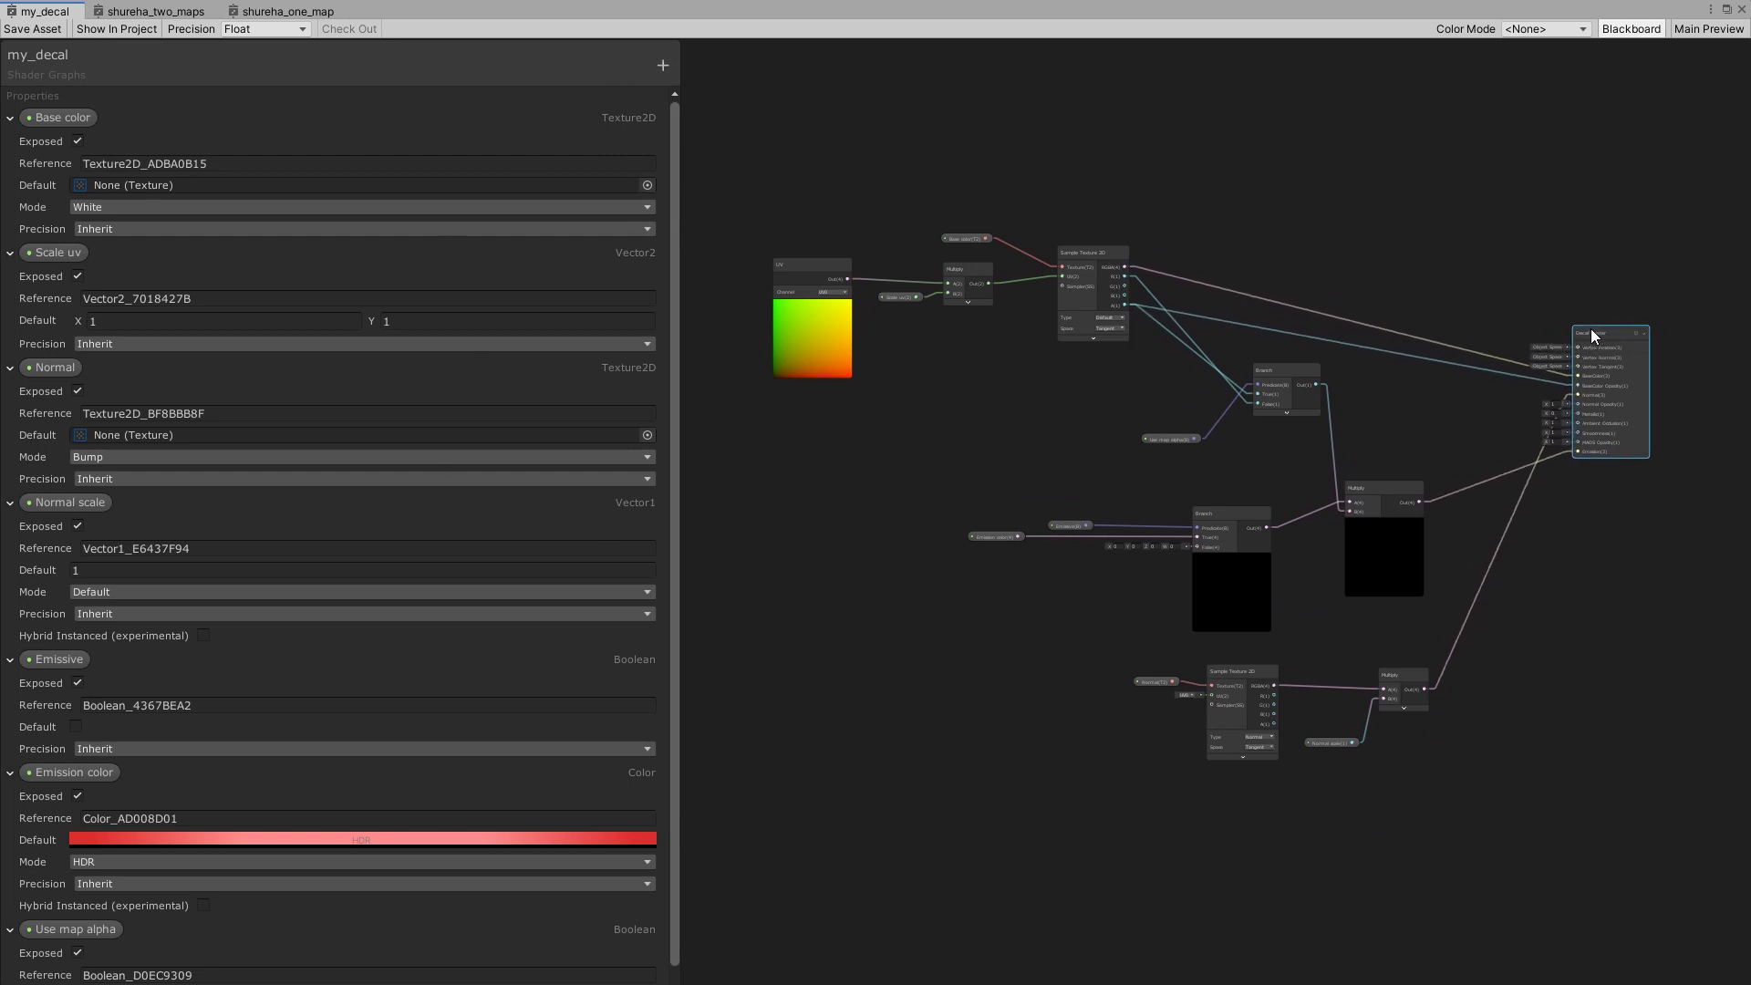
scroll(1042, 556, "up", 2)
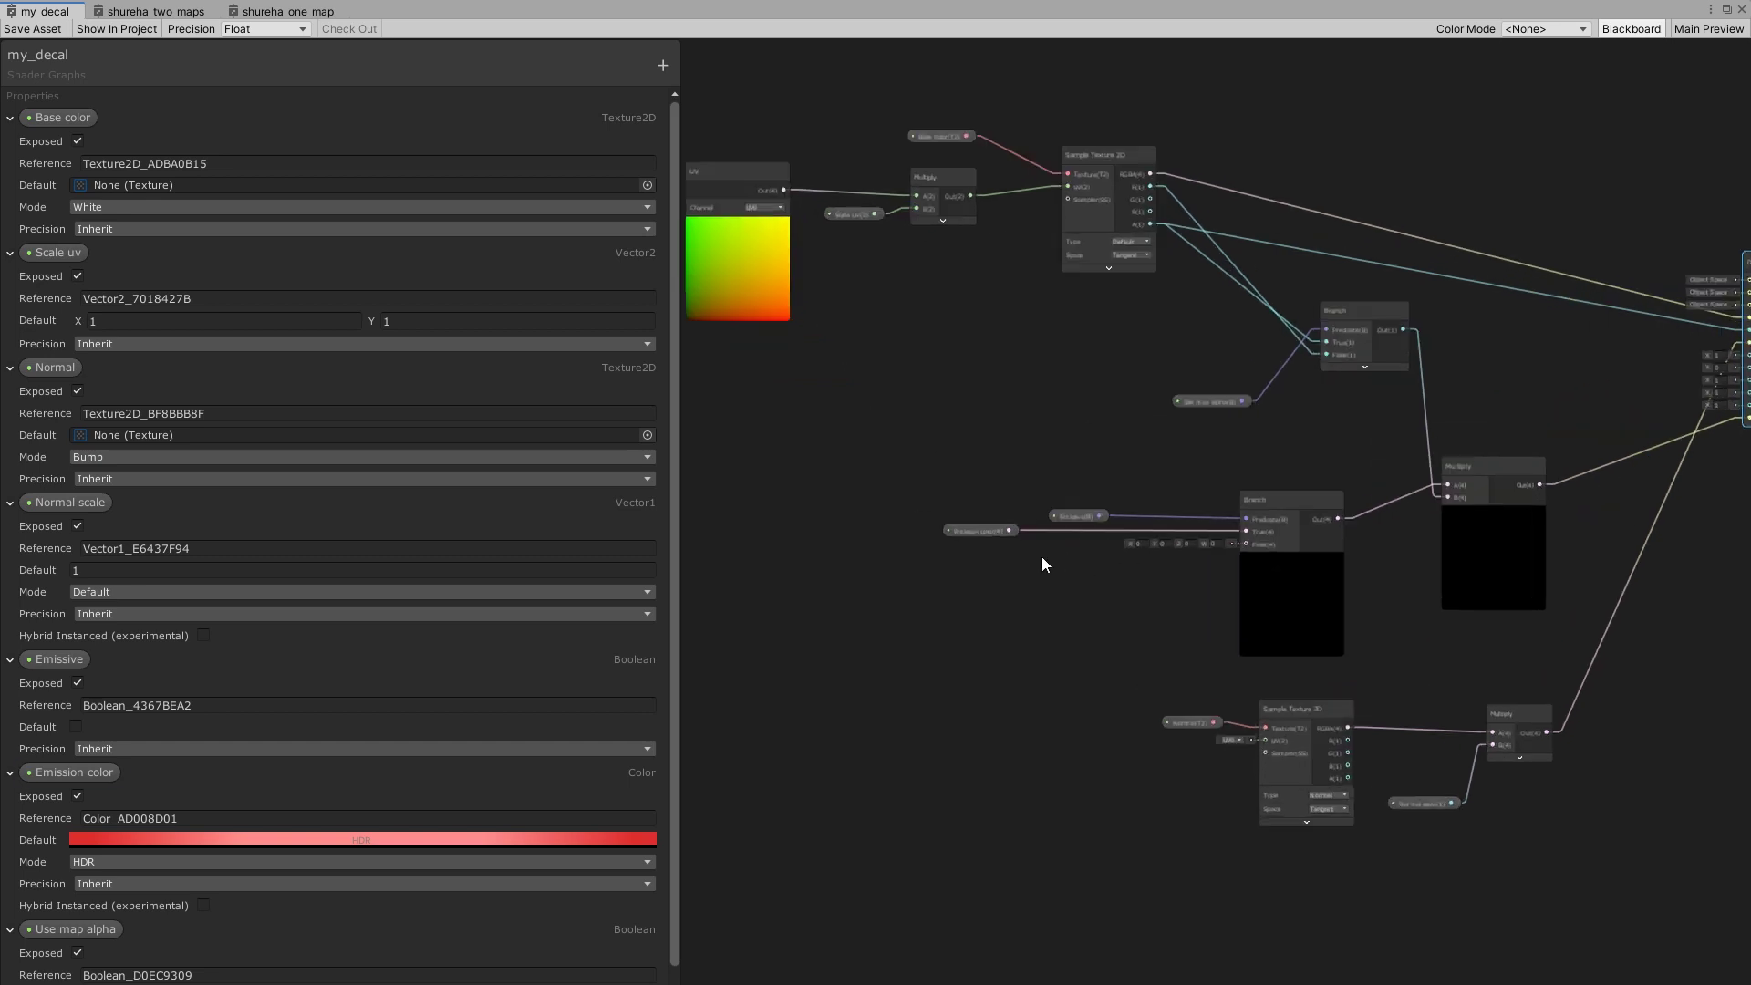
scroll(1042, 556, "up", 2)
left_click_drag(959, 523, 1069, 529)
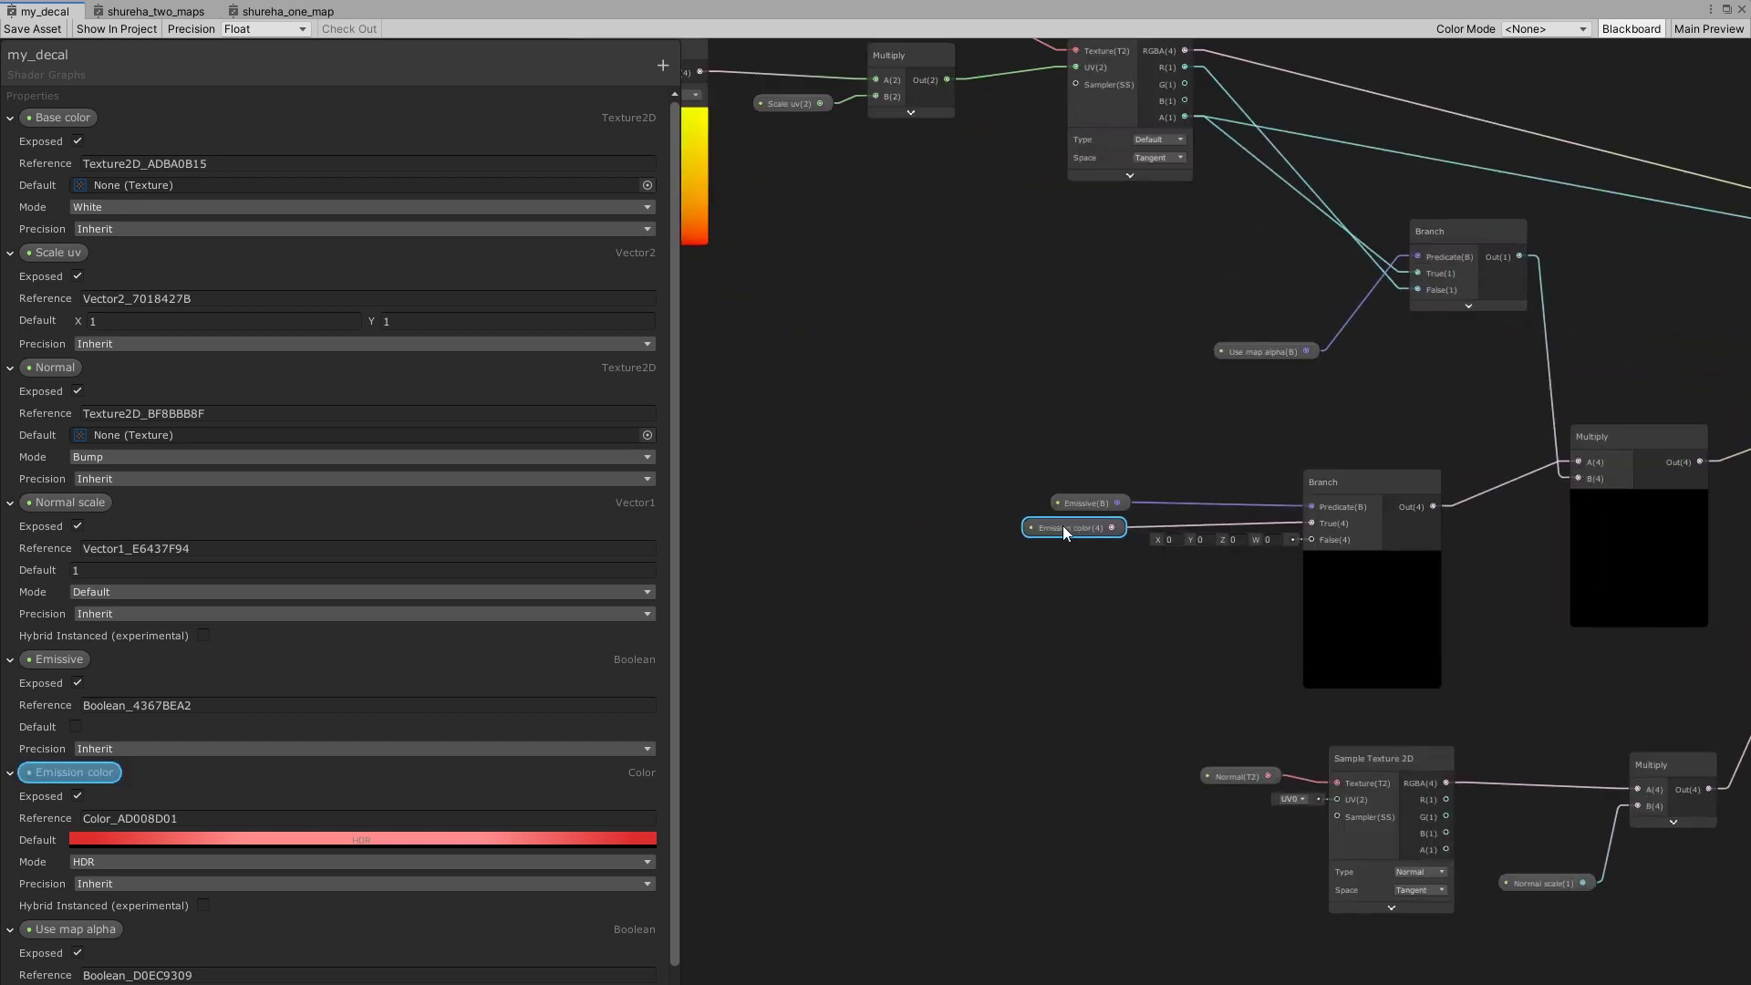
left_click(1089, 343)
Frame the whole graph, collapse the Base color property details, and restore the window.
scroll(1059, 356, "down", 5)
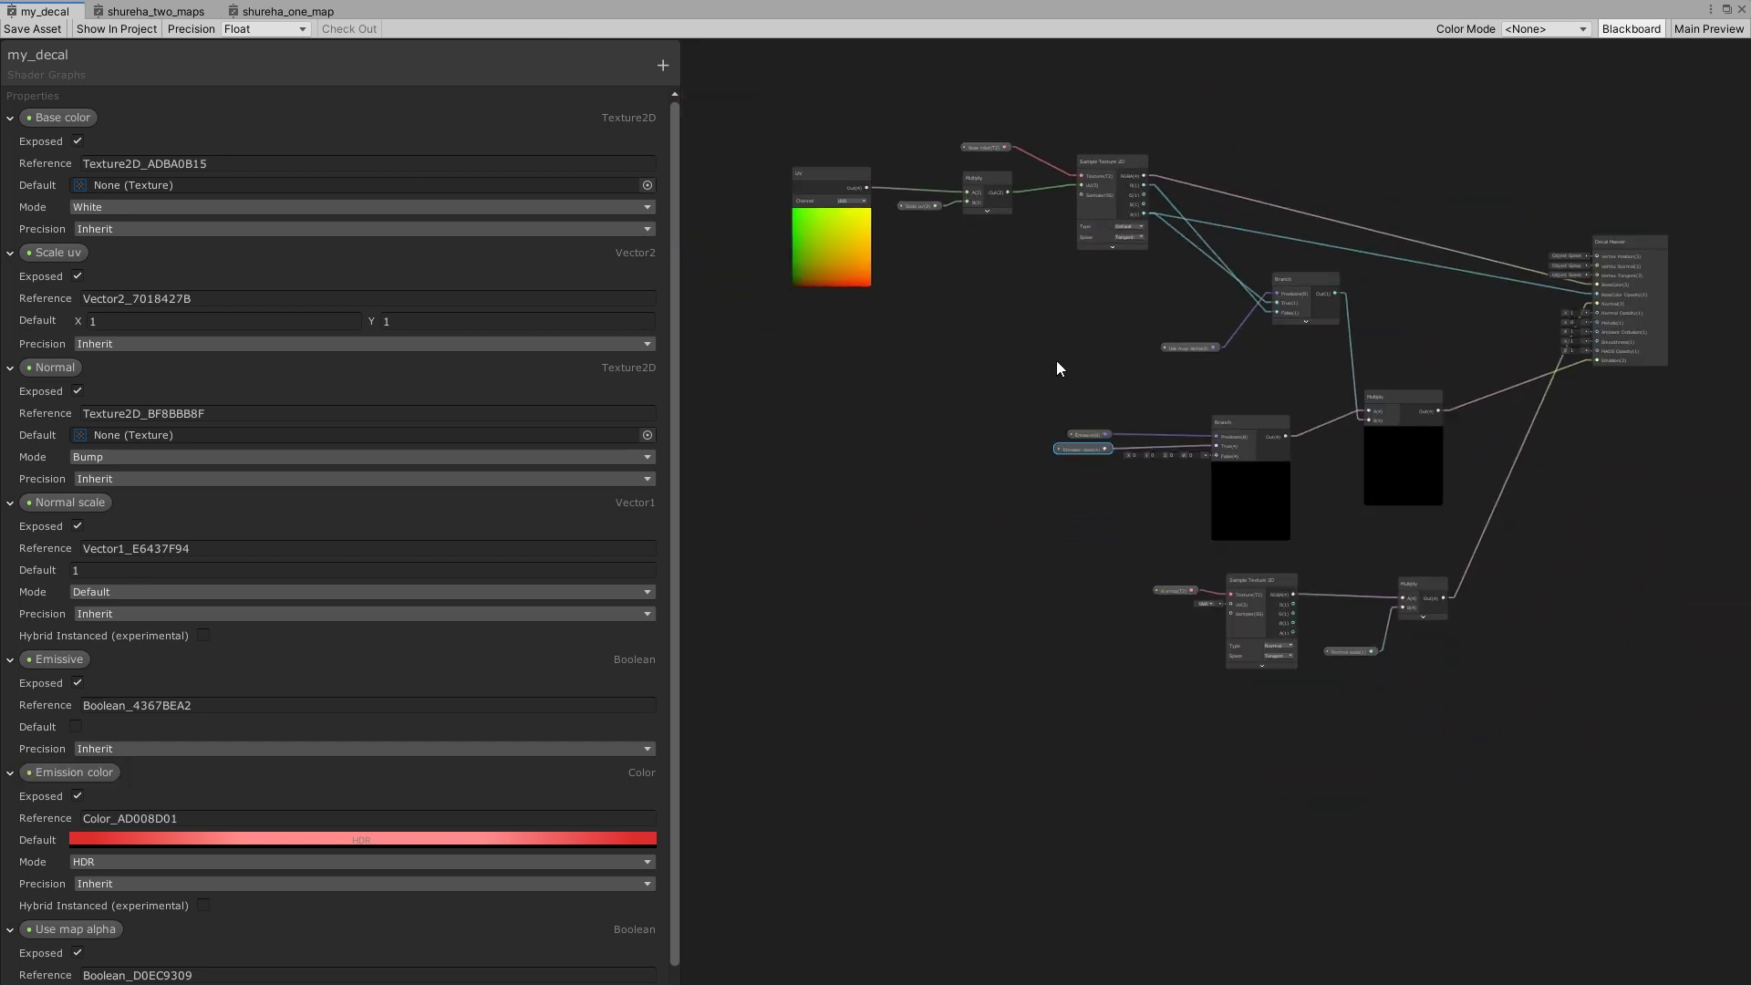
scroll(1469, 595, "up", 6)
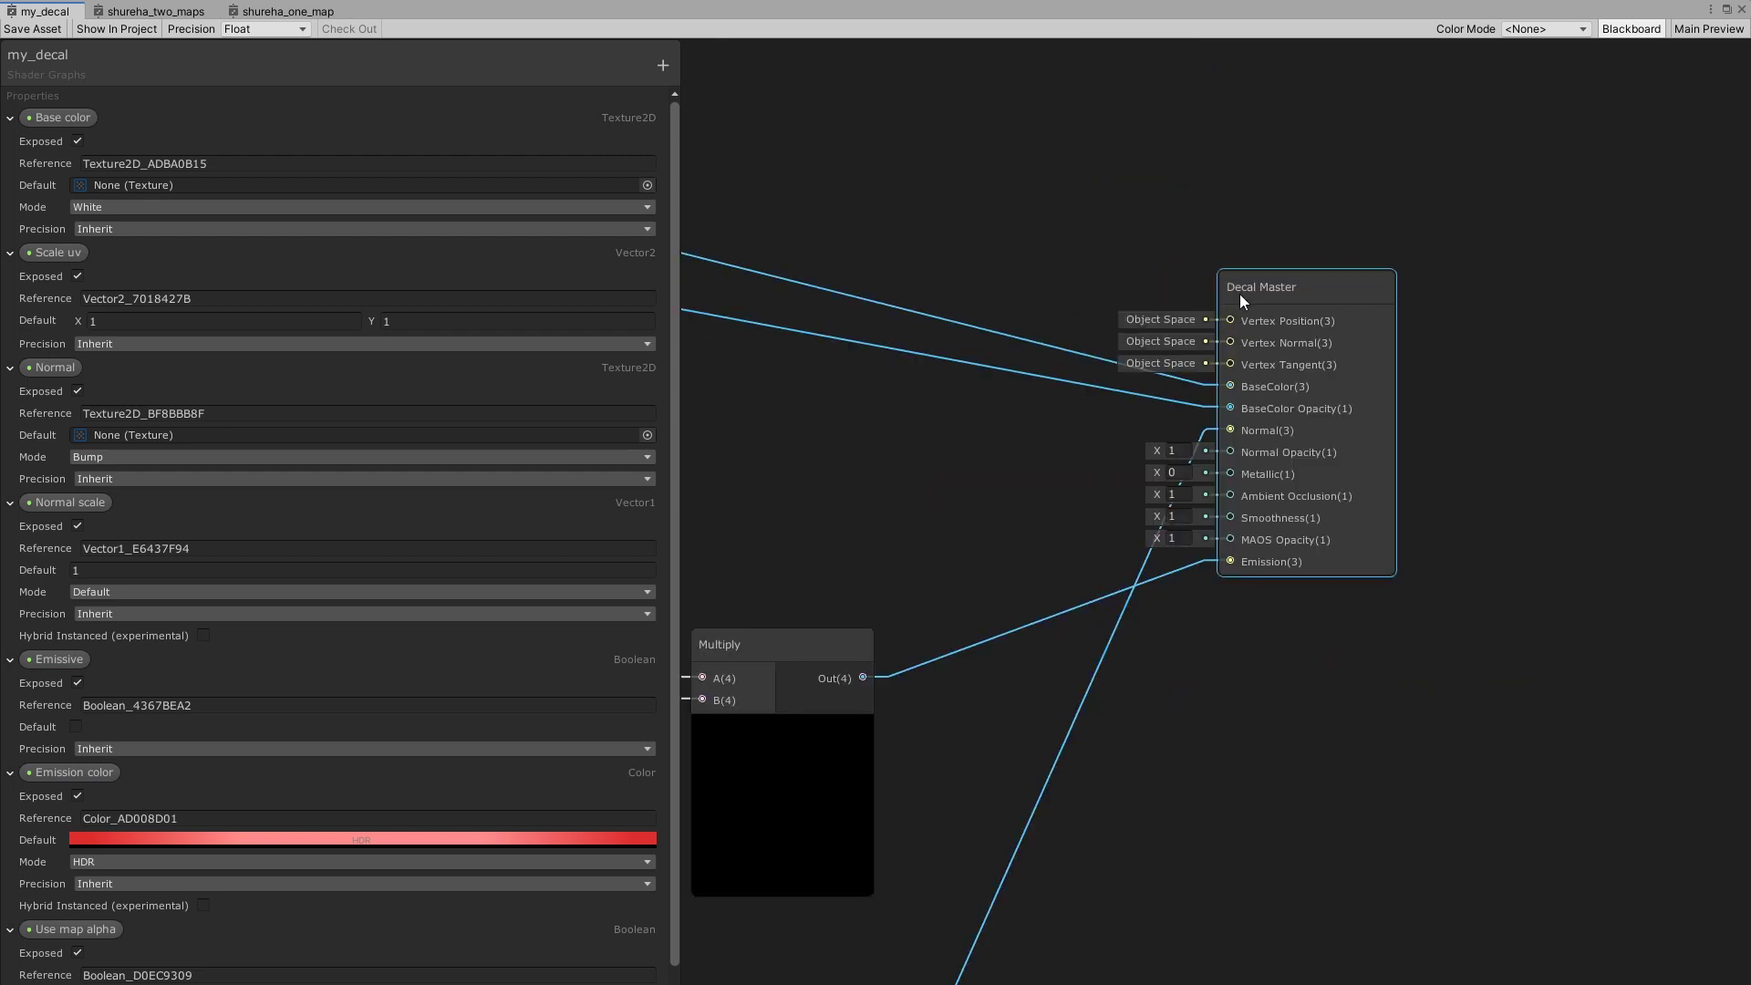
scroll(1321, 277, "down", 5)
scroll(1326, 283, "up", 5)
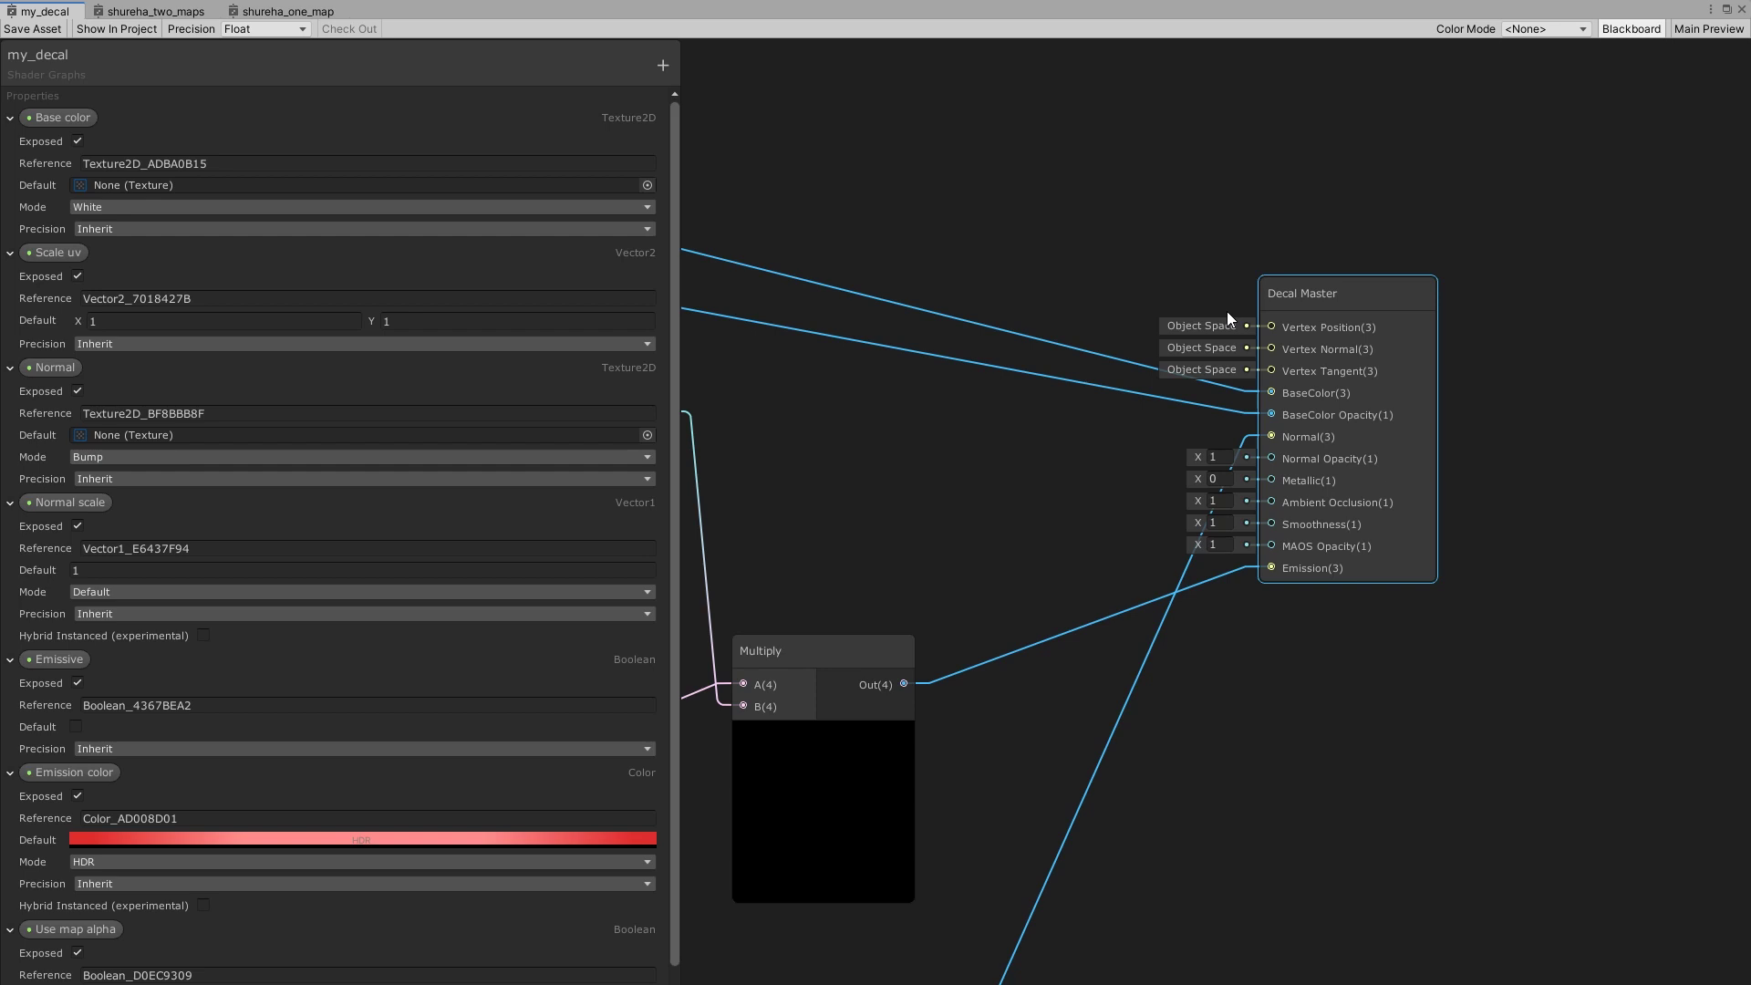
middle_click_drag(1259, 331, 1228, 313)
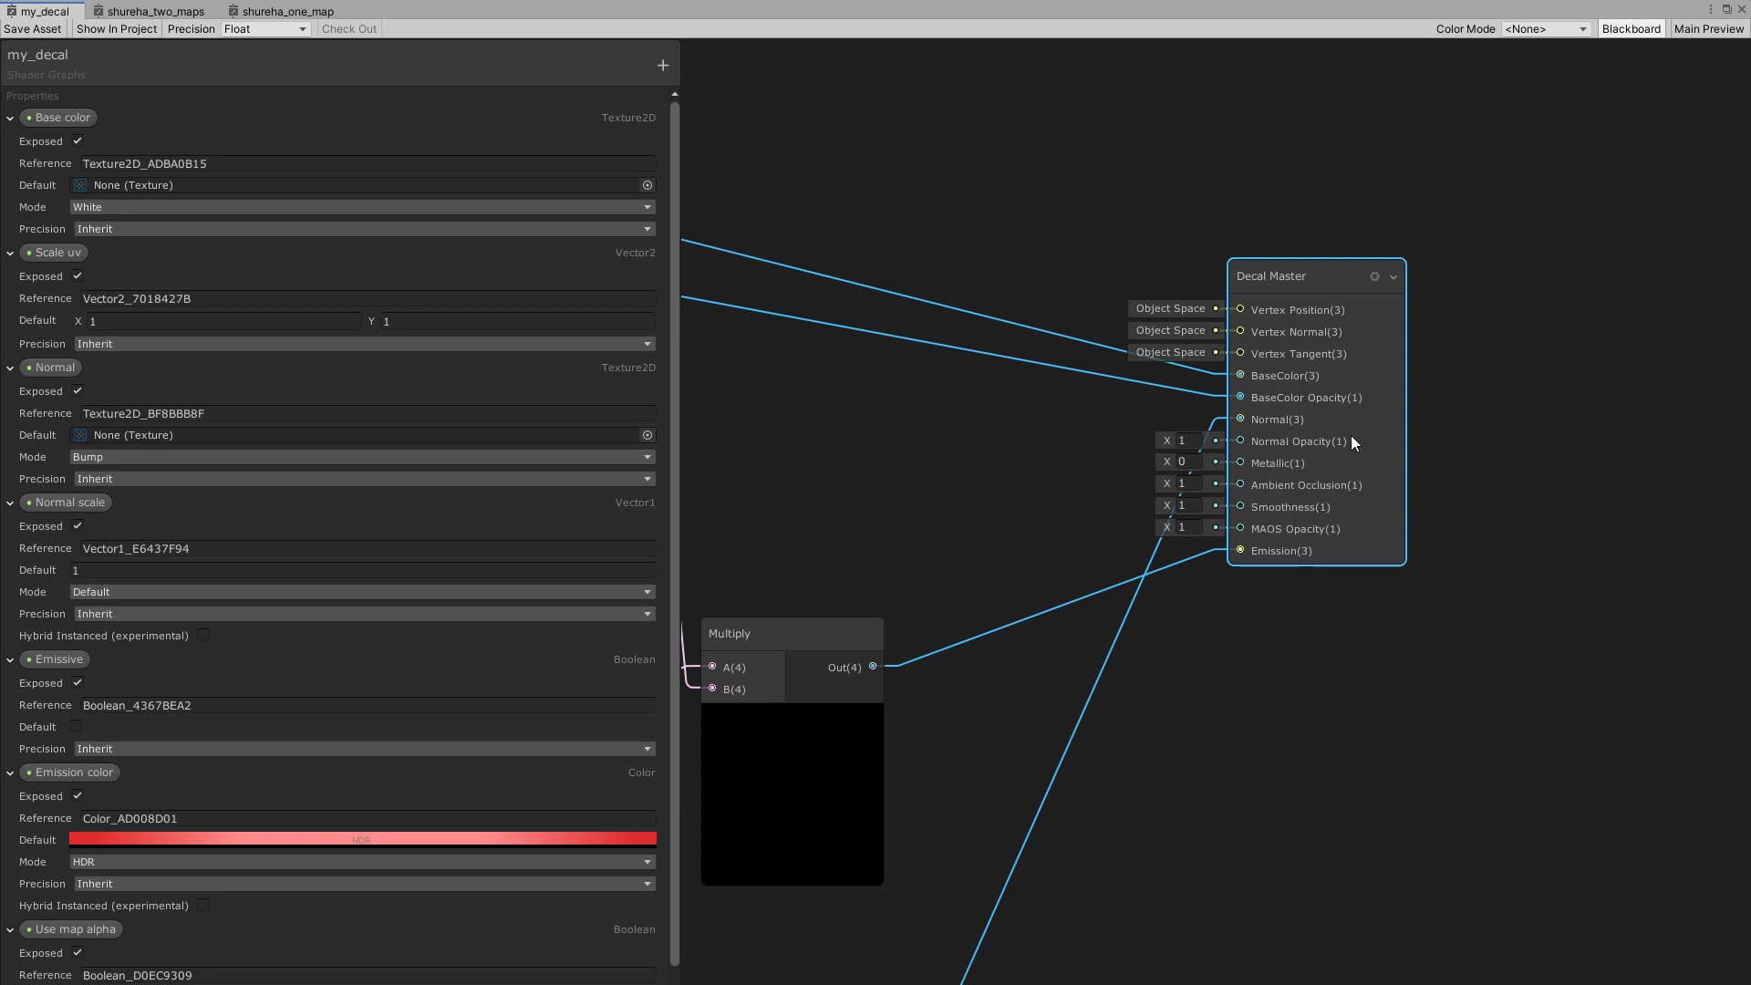
scroll(1048, 480, "down", 3)
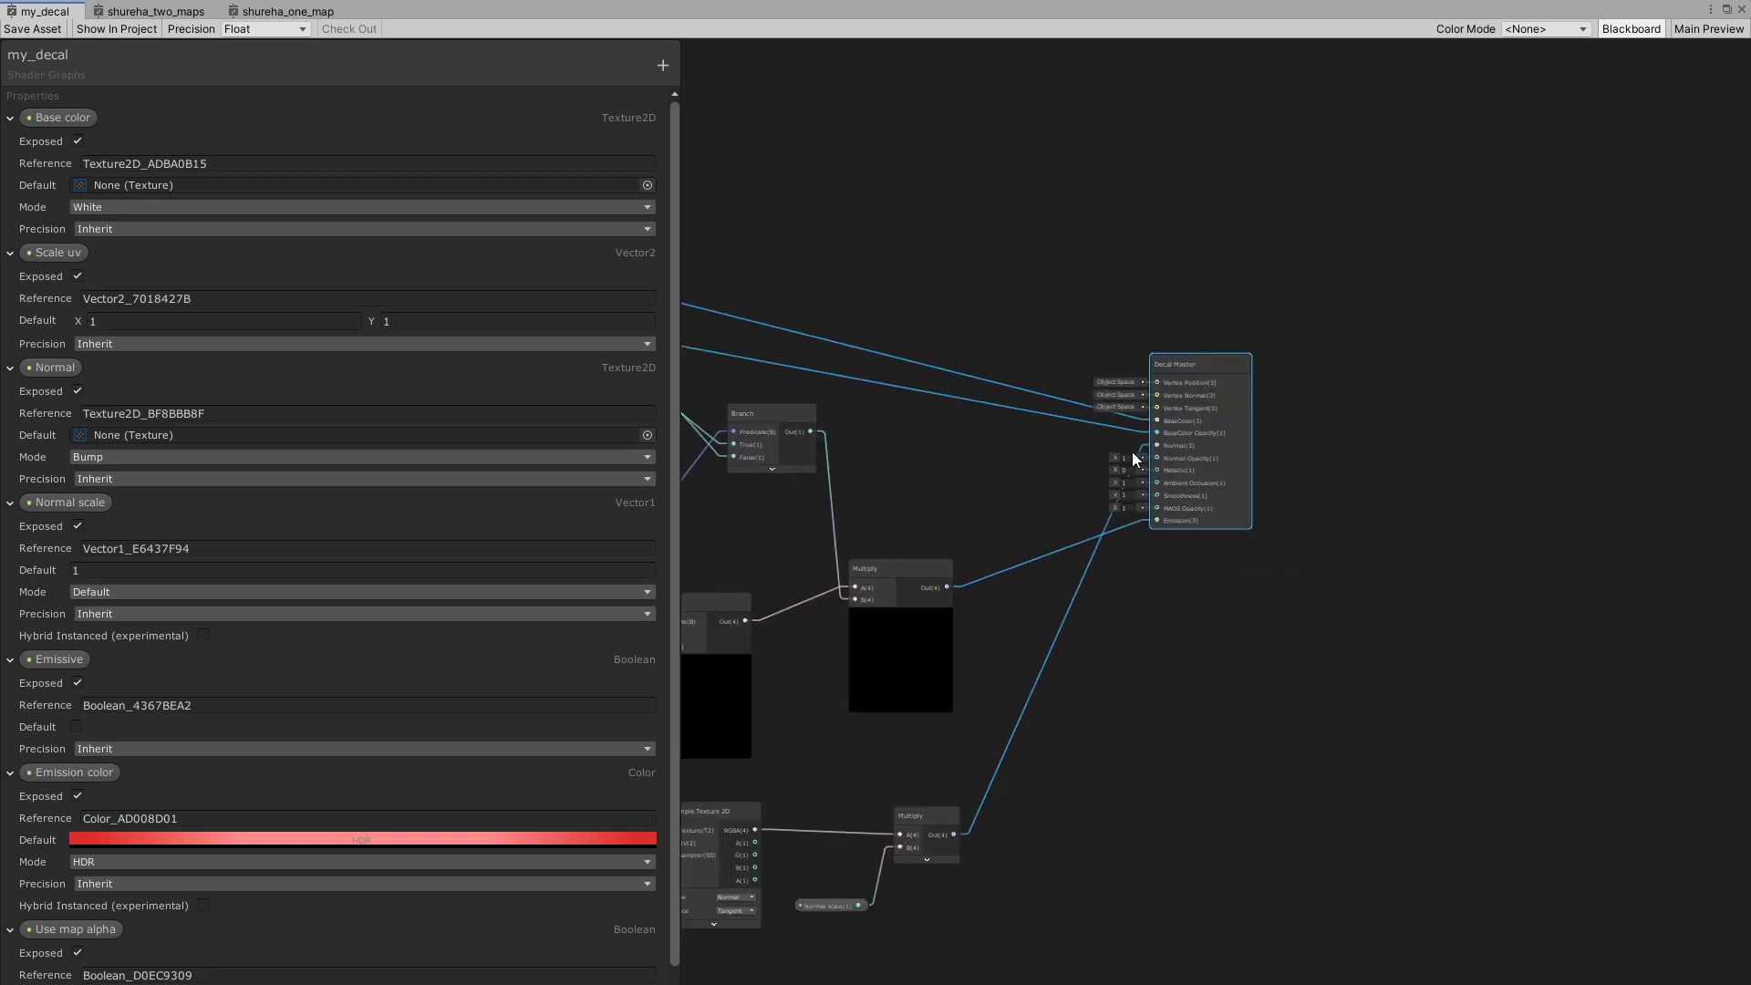
key("a")
scroll(1444, 508, "up", 5)
scroll(1173, 328, "up", 2)
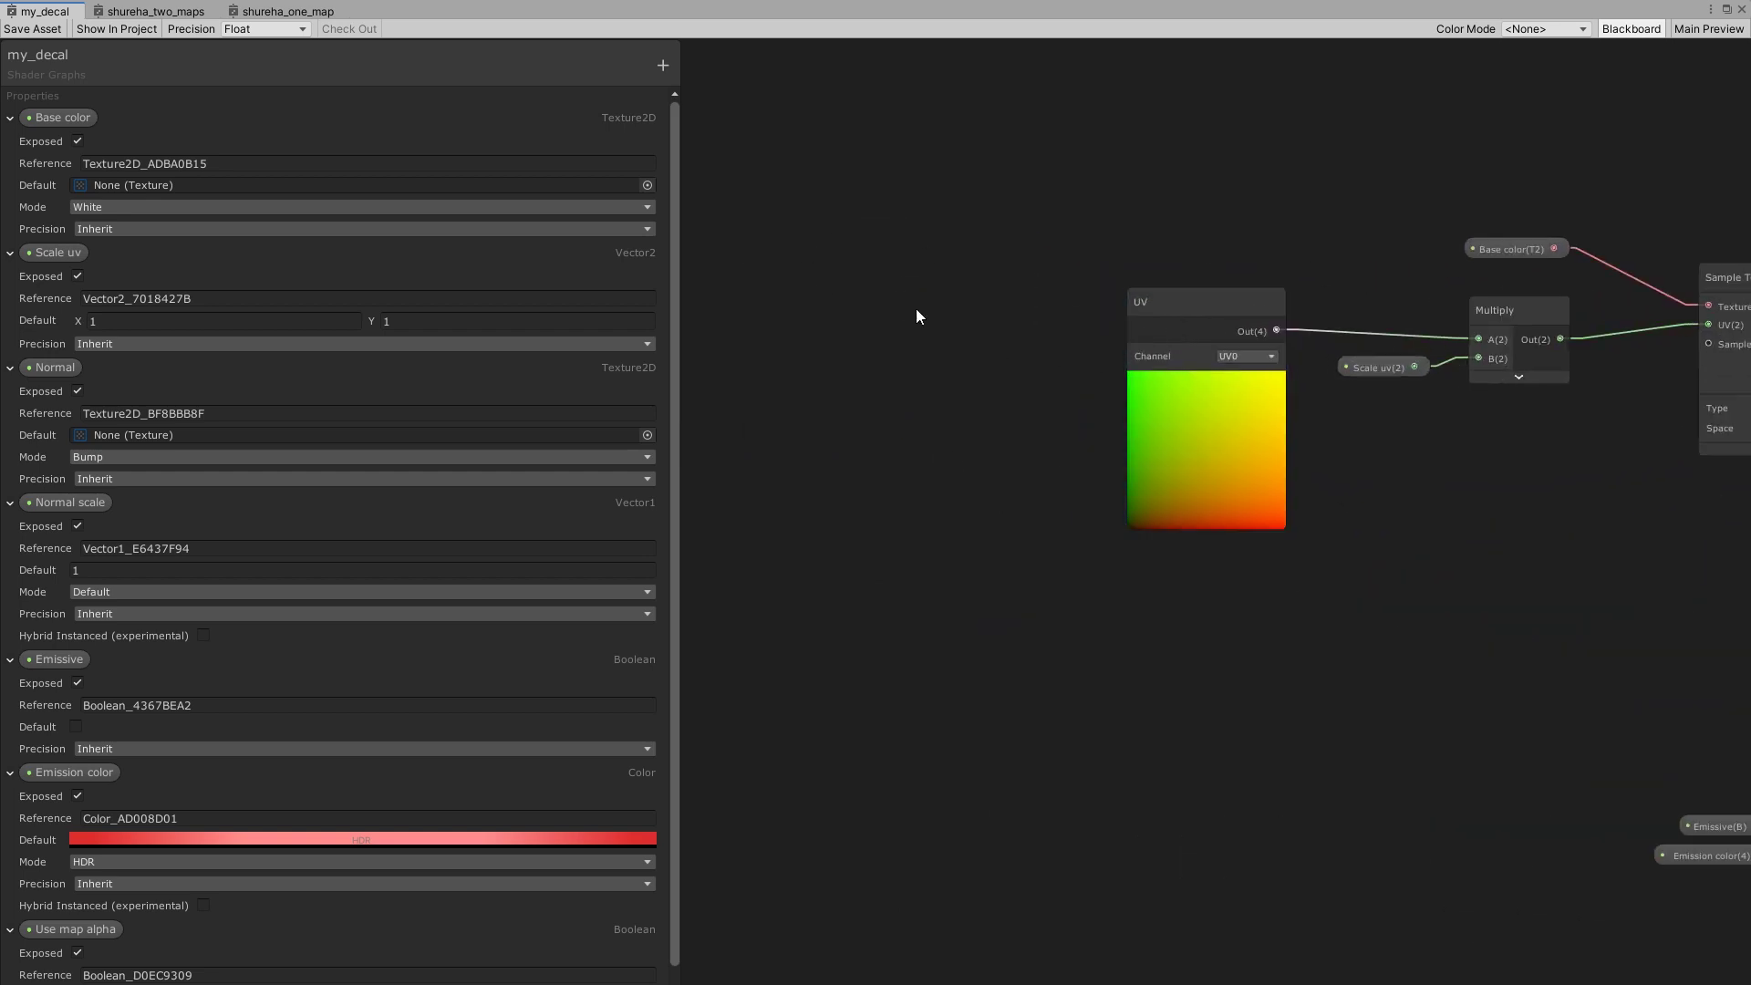
scroll(1275, 263, "down", 3)
key("a")
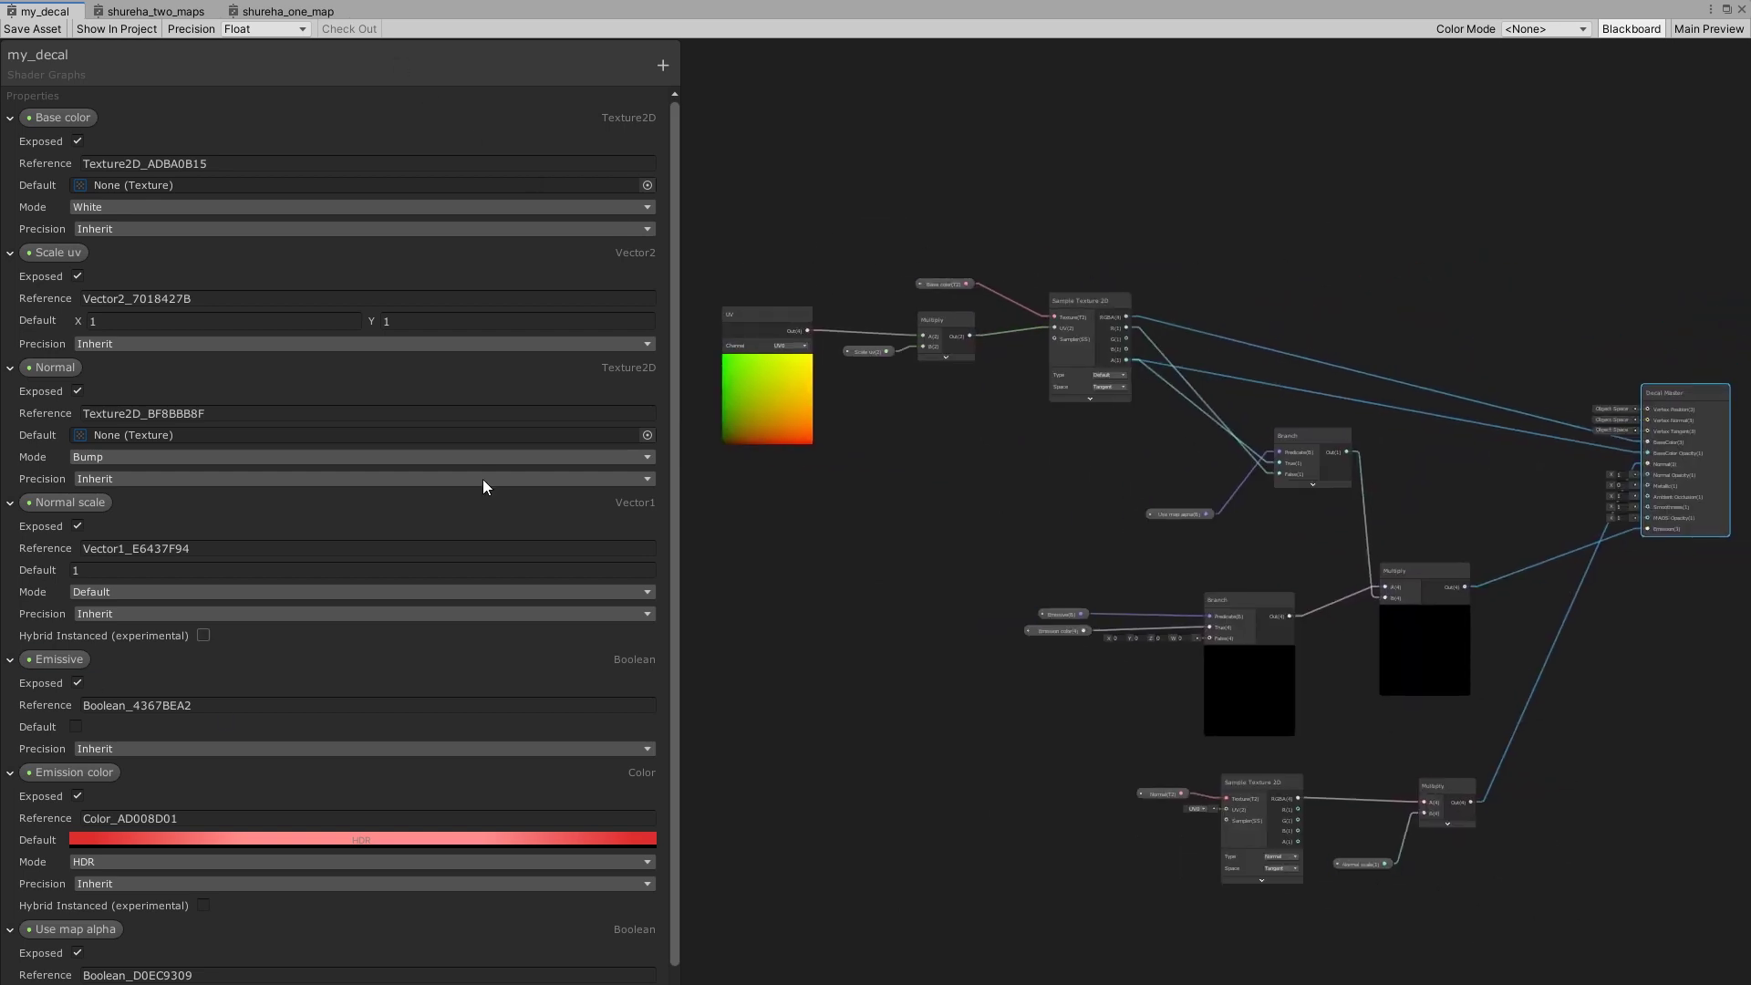
mouse_move(676, 146)
left_mouse_down()
mouse_move(670, 197)
mouse_move(685, 116)
left_mouse_up()
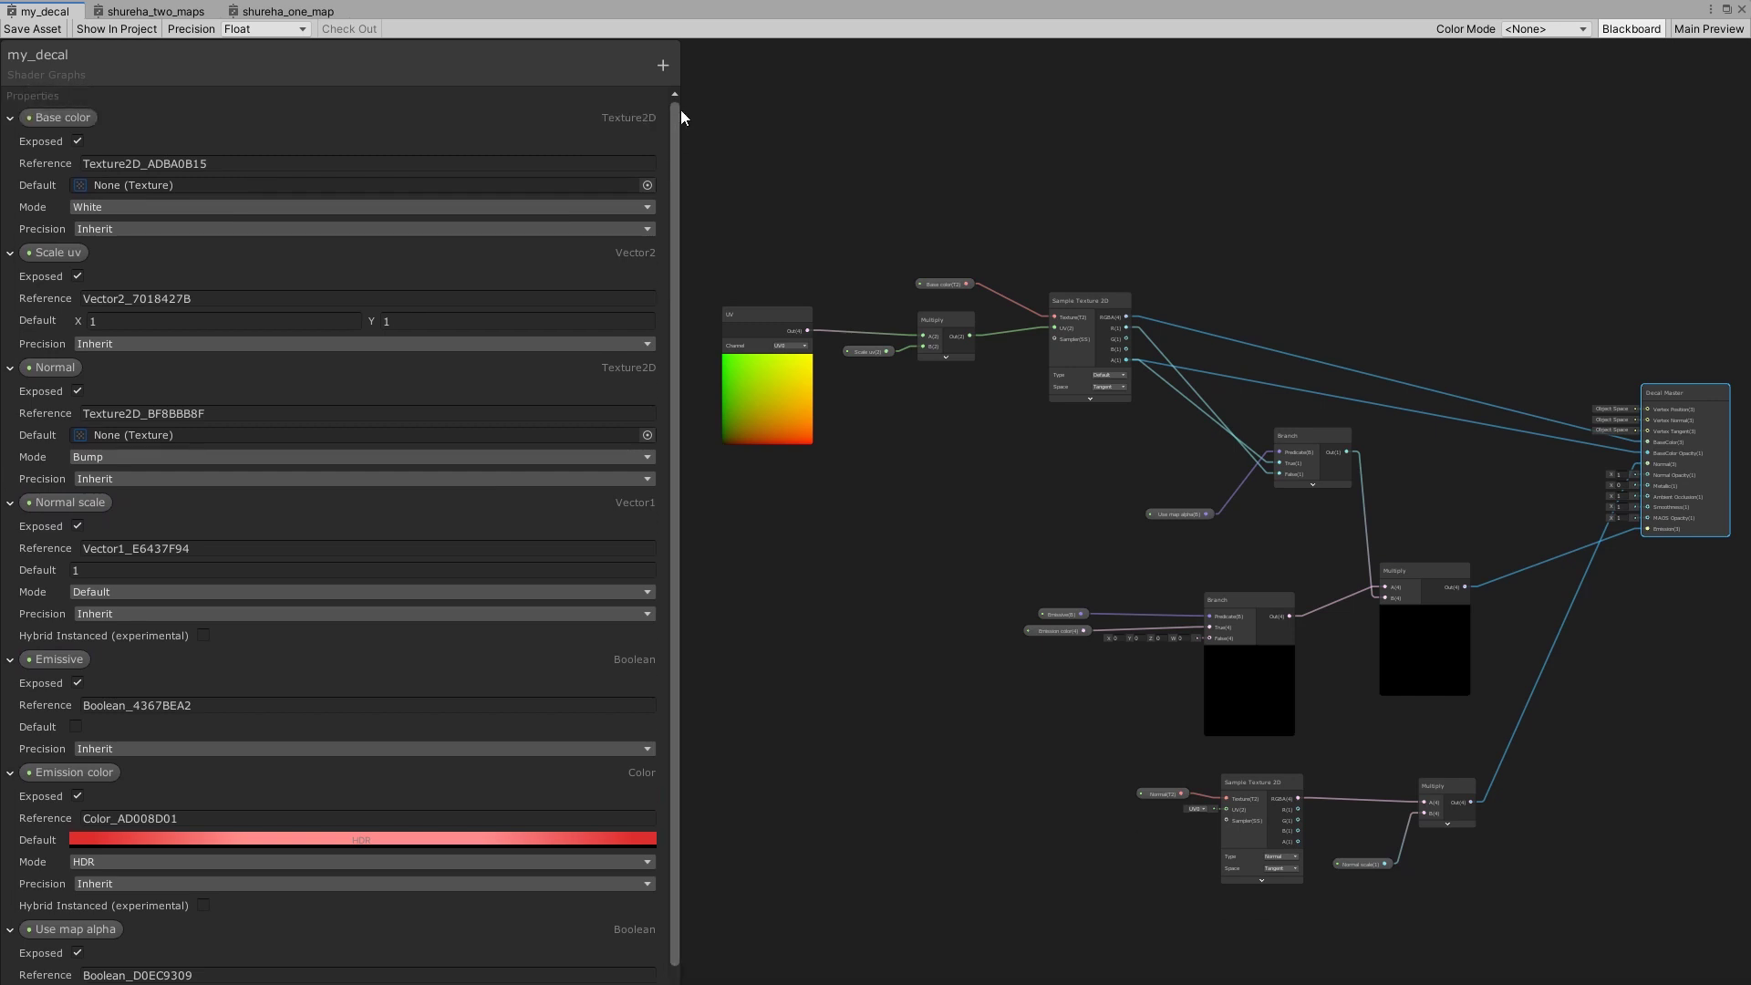
left_click(10, 118)
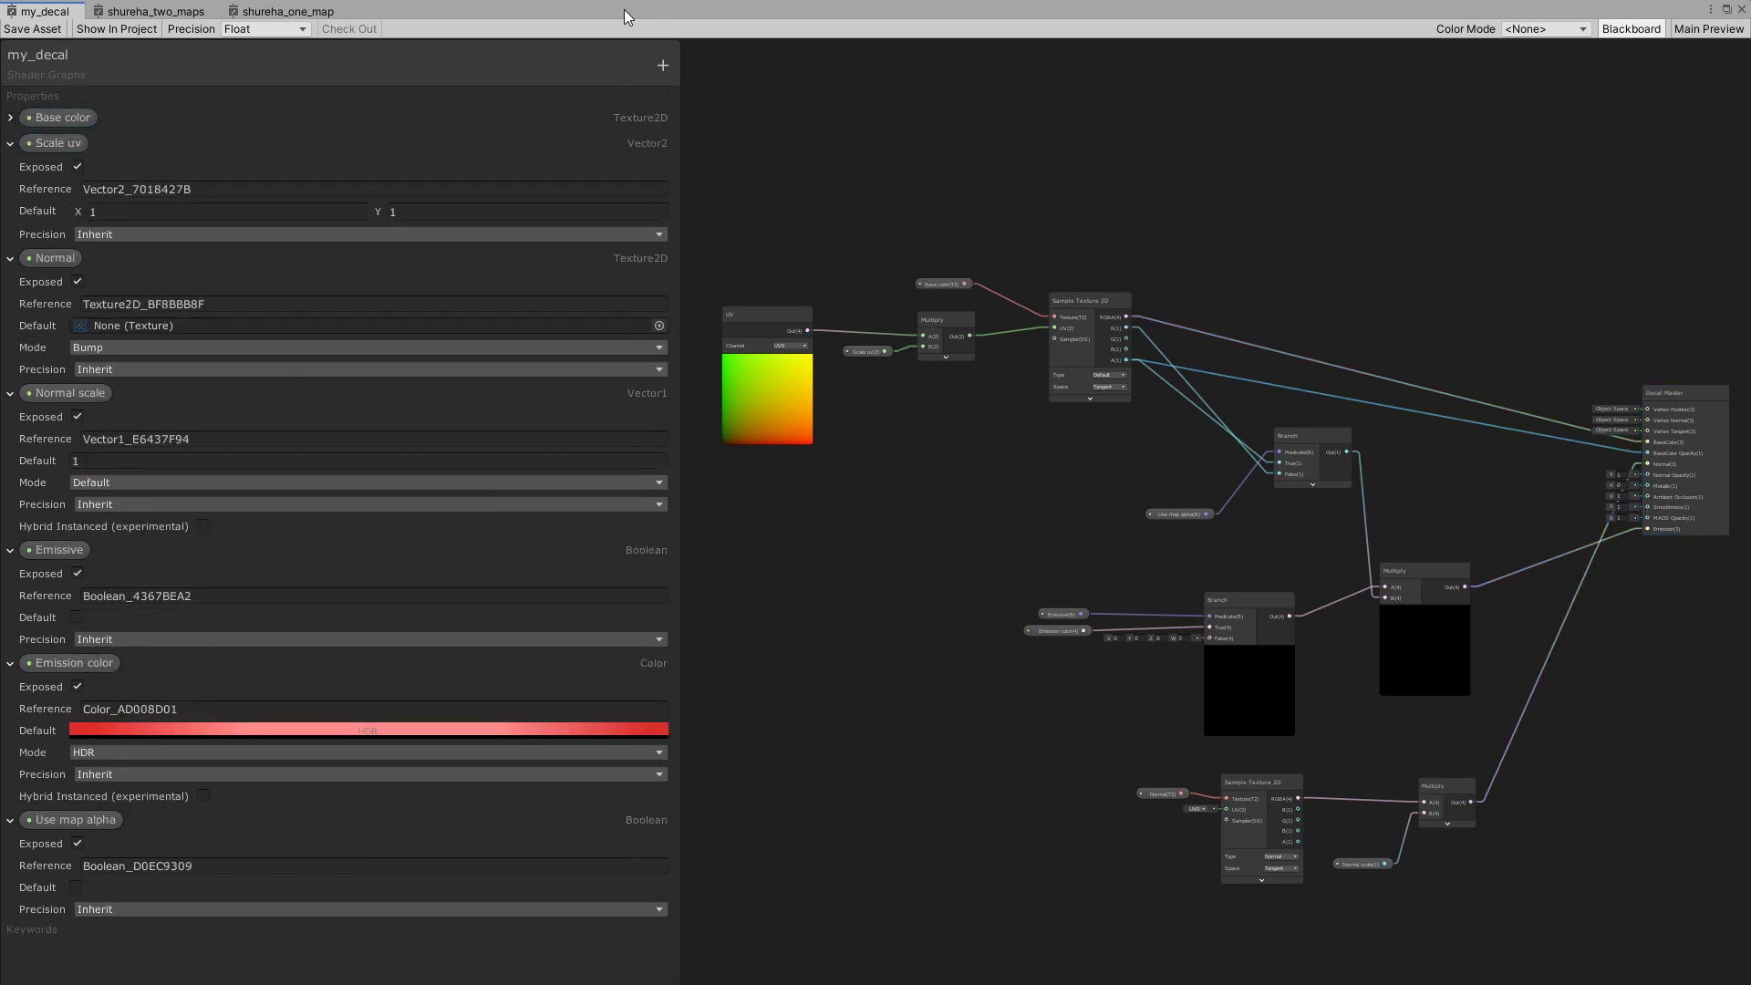
double_click(871, 11)
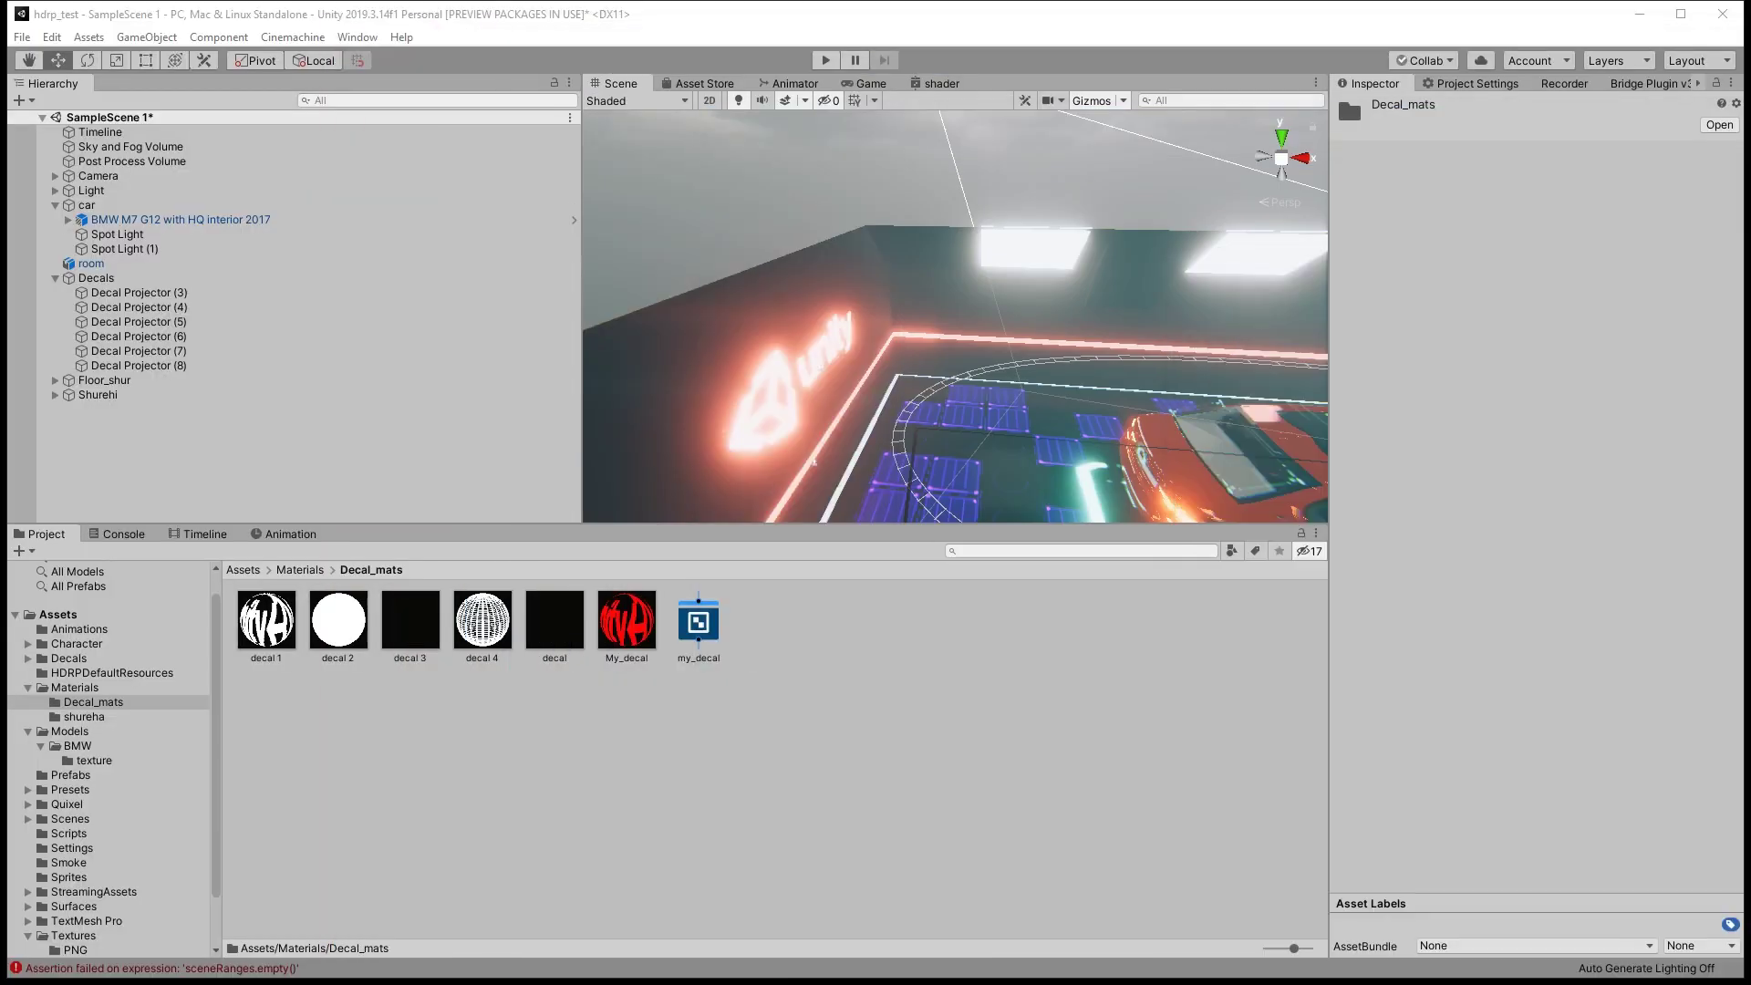
Check My_decal's red emissive settings in the Inspector, then bring the my_decal graph forward.
left_click(618, 626)
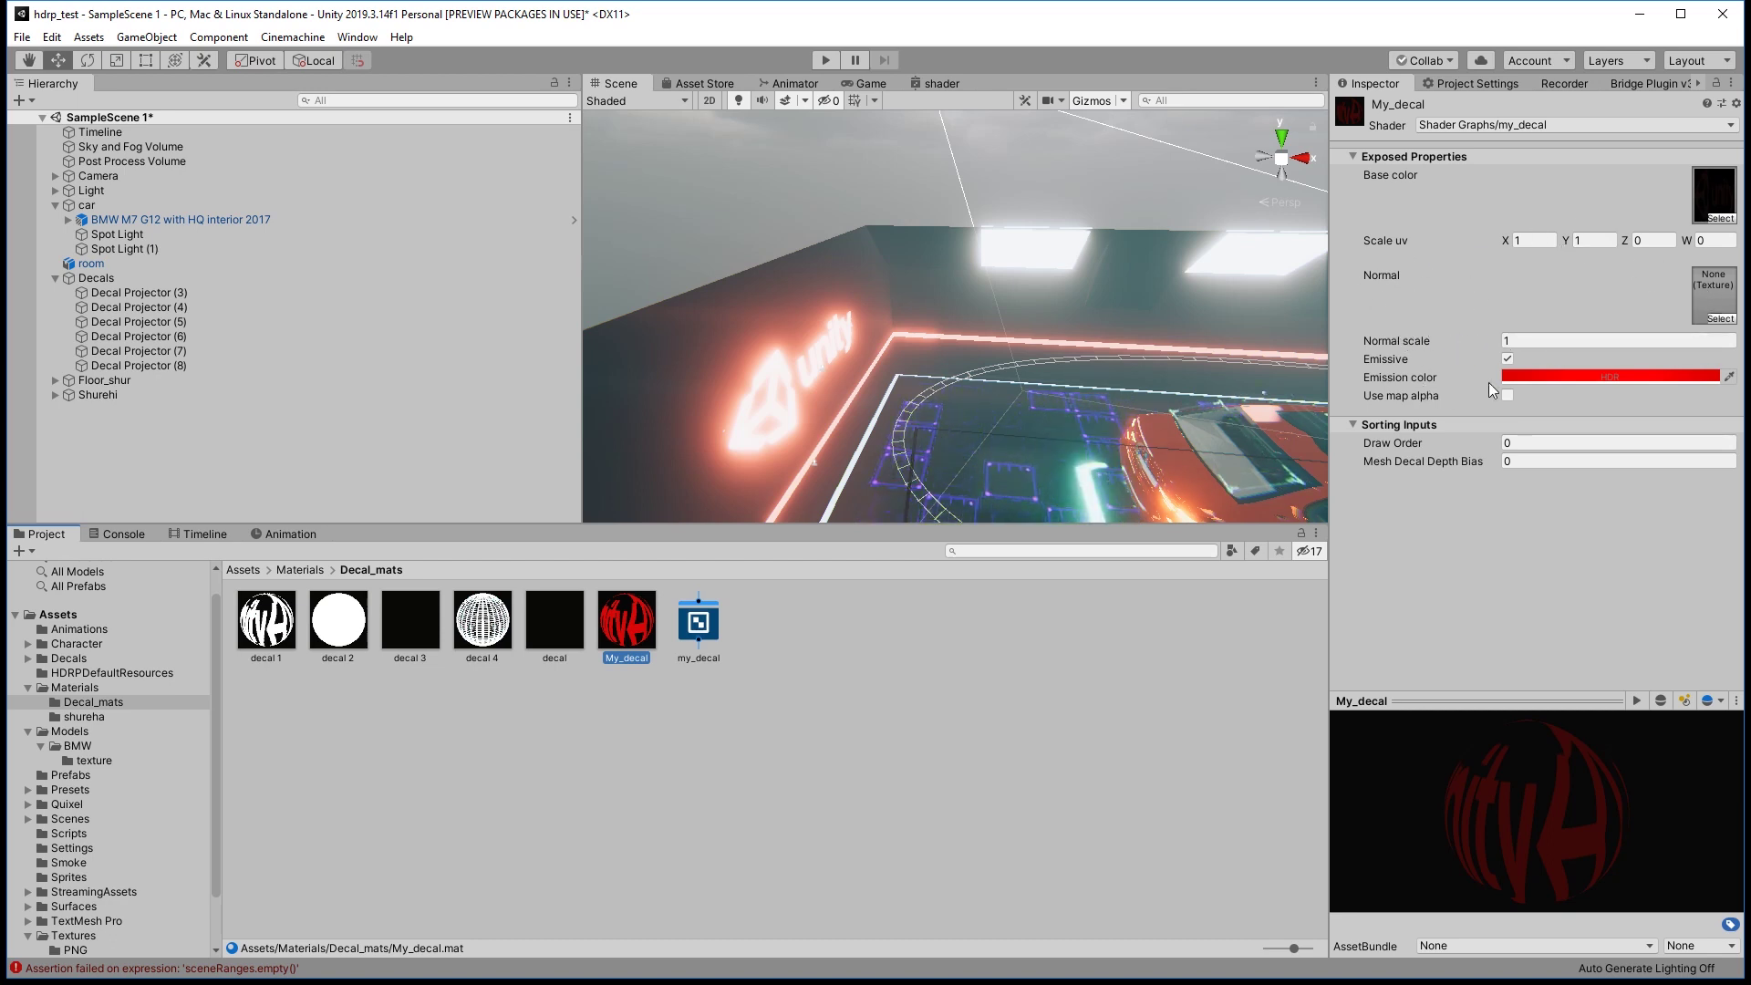
left_click(940, 83)
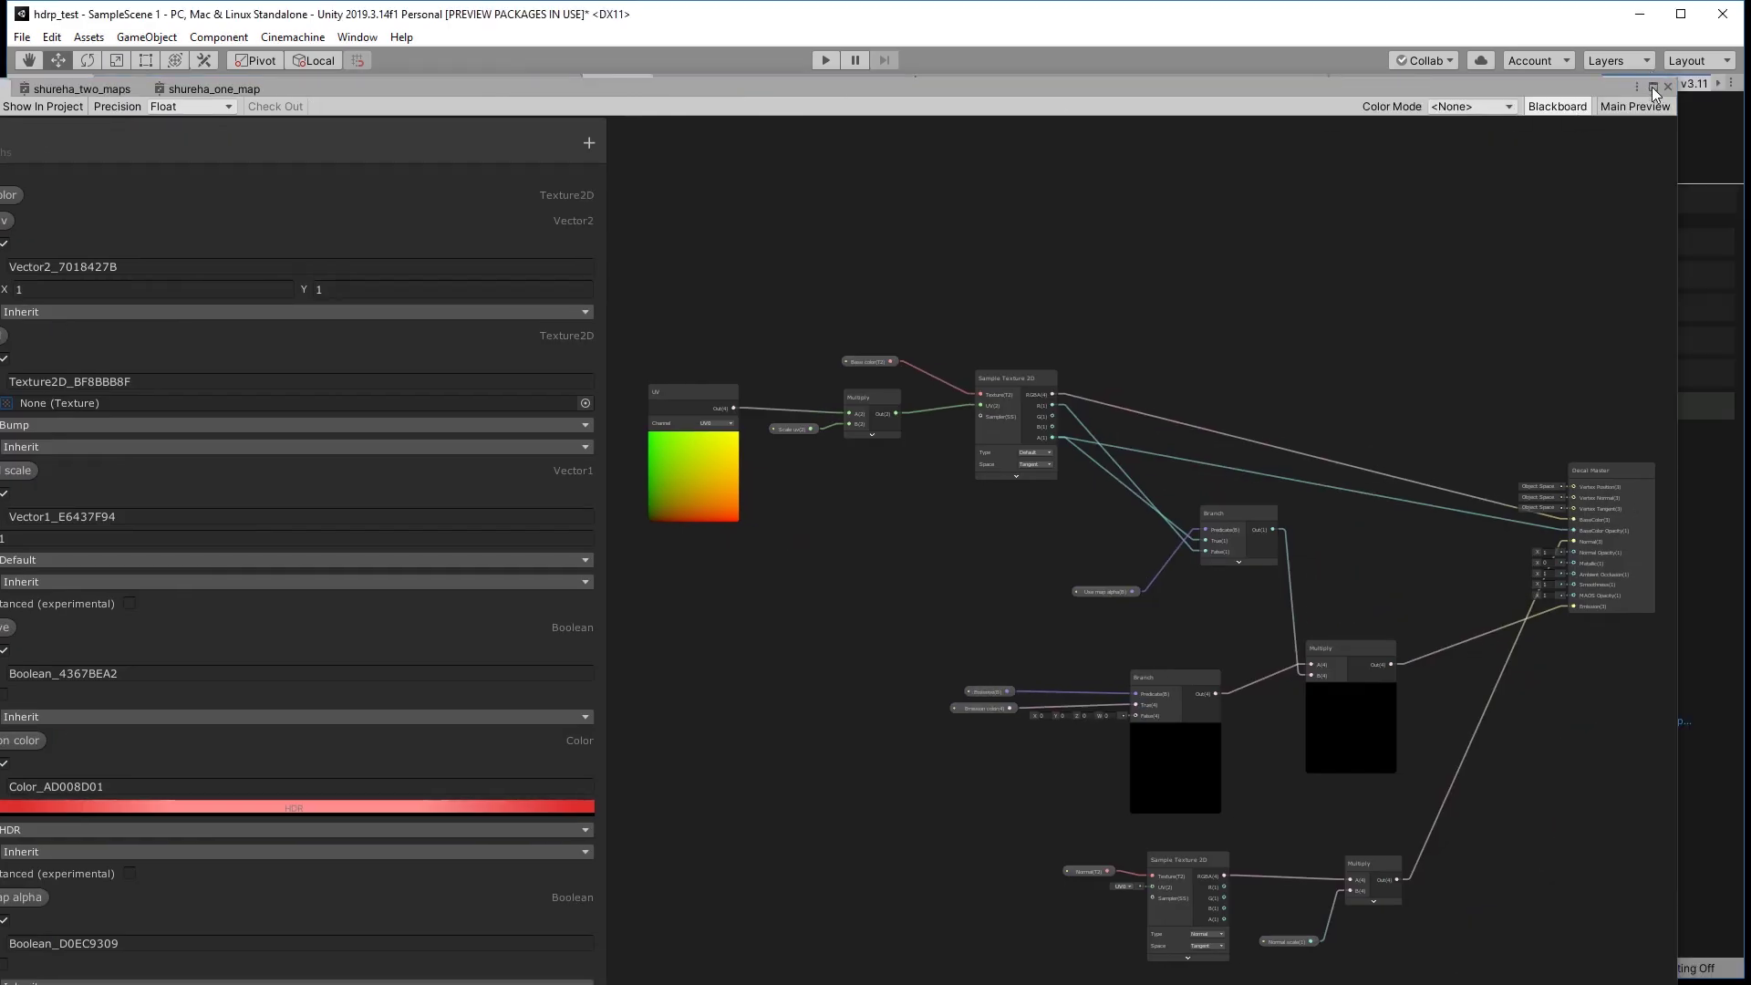
Maximize the my_decal Shader Graph and list the Blackboard's new property types.
left_click(1653, 87)
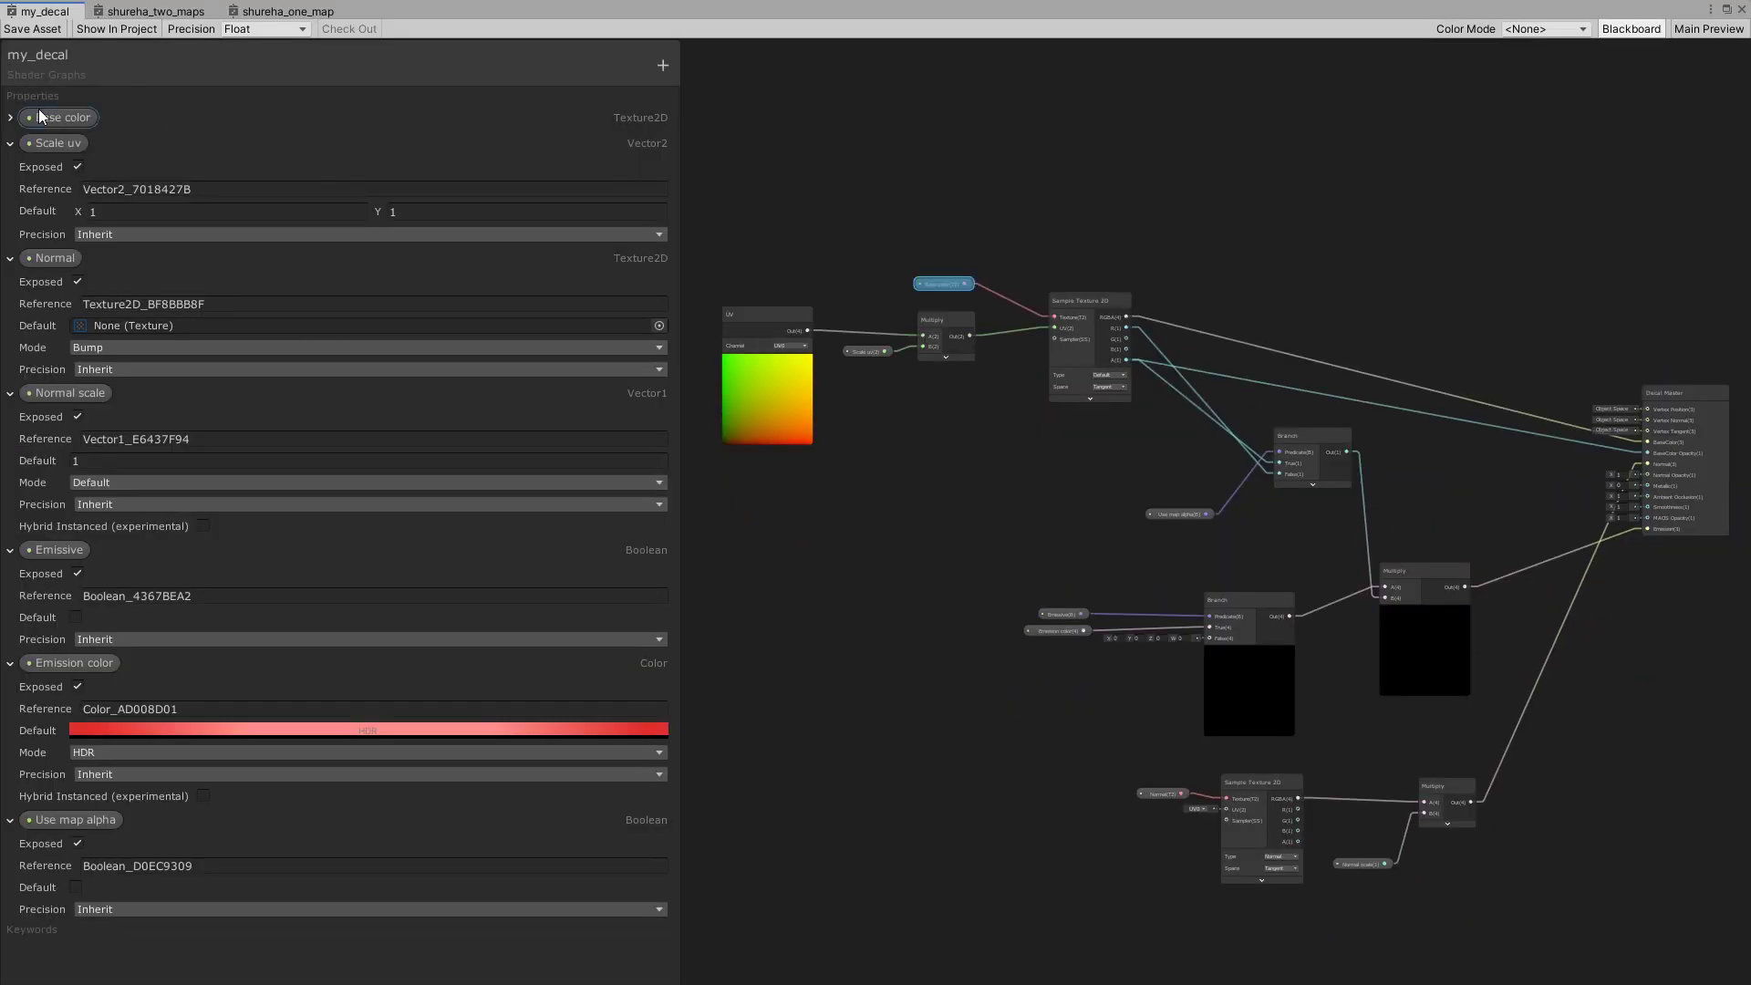
left_click(662, 73)
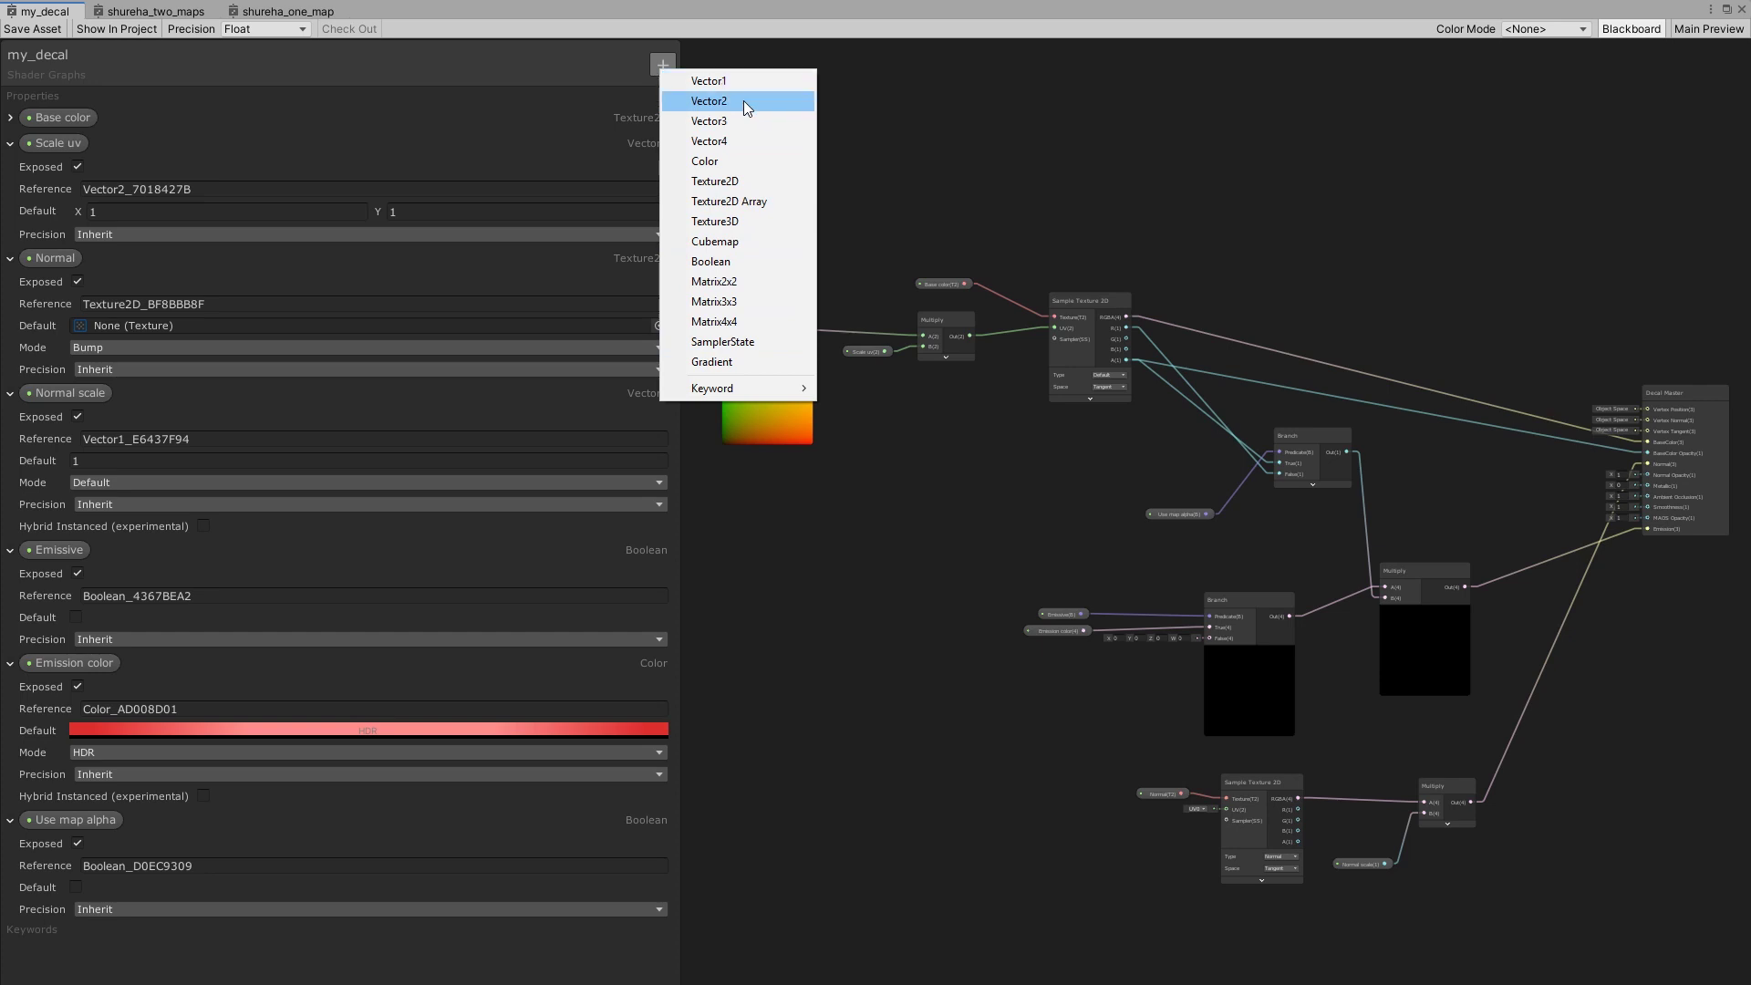
Collapse the Base color, Scale uv, Normal and Normal scale property details in the Blackboard.
left_click(463, 46)
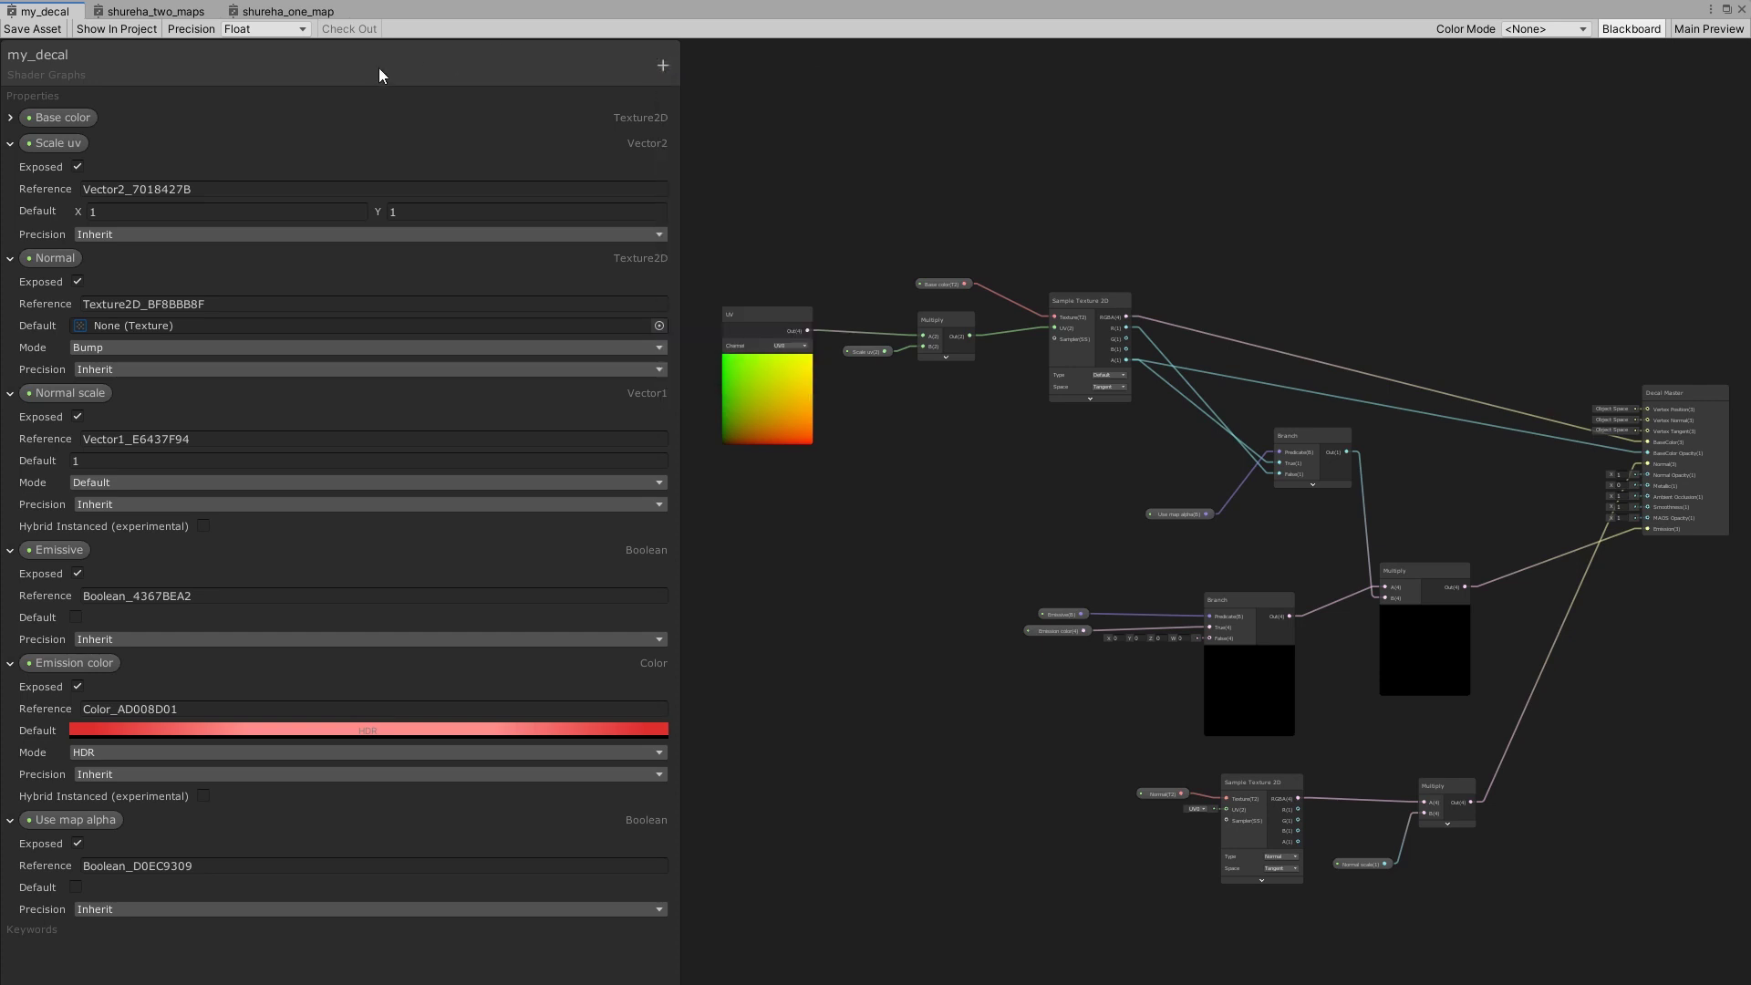
left_click(11, 120)
left_click(10, 118)
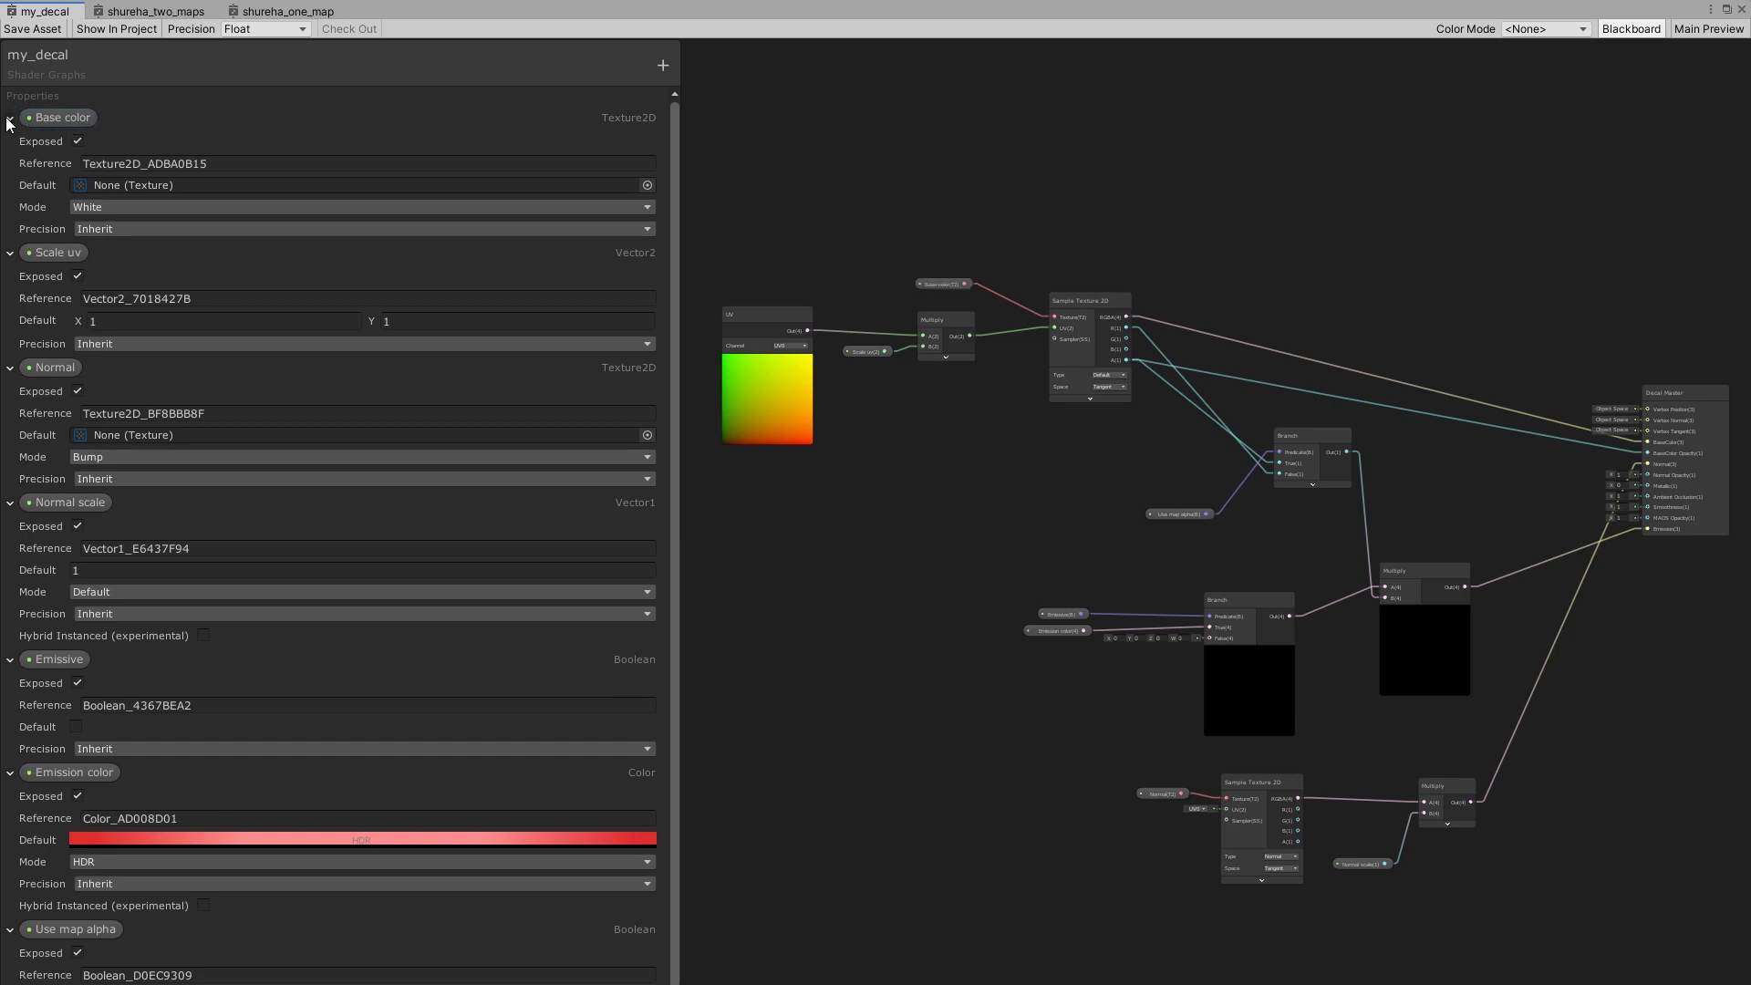
left_click(10, 144)
left_click(9, 170)
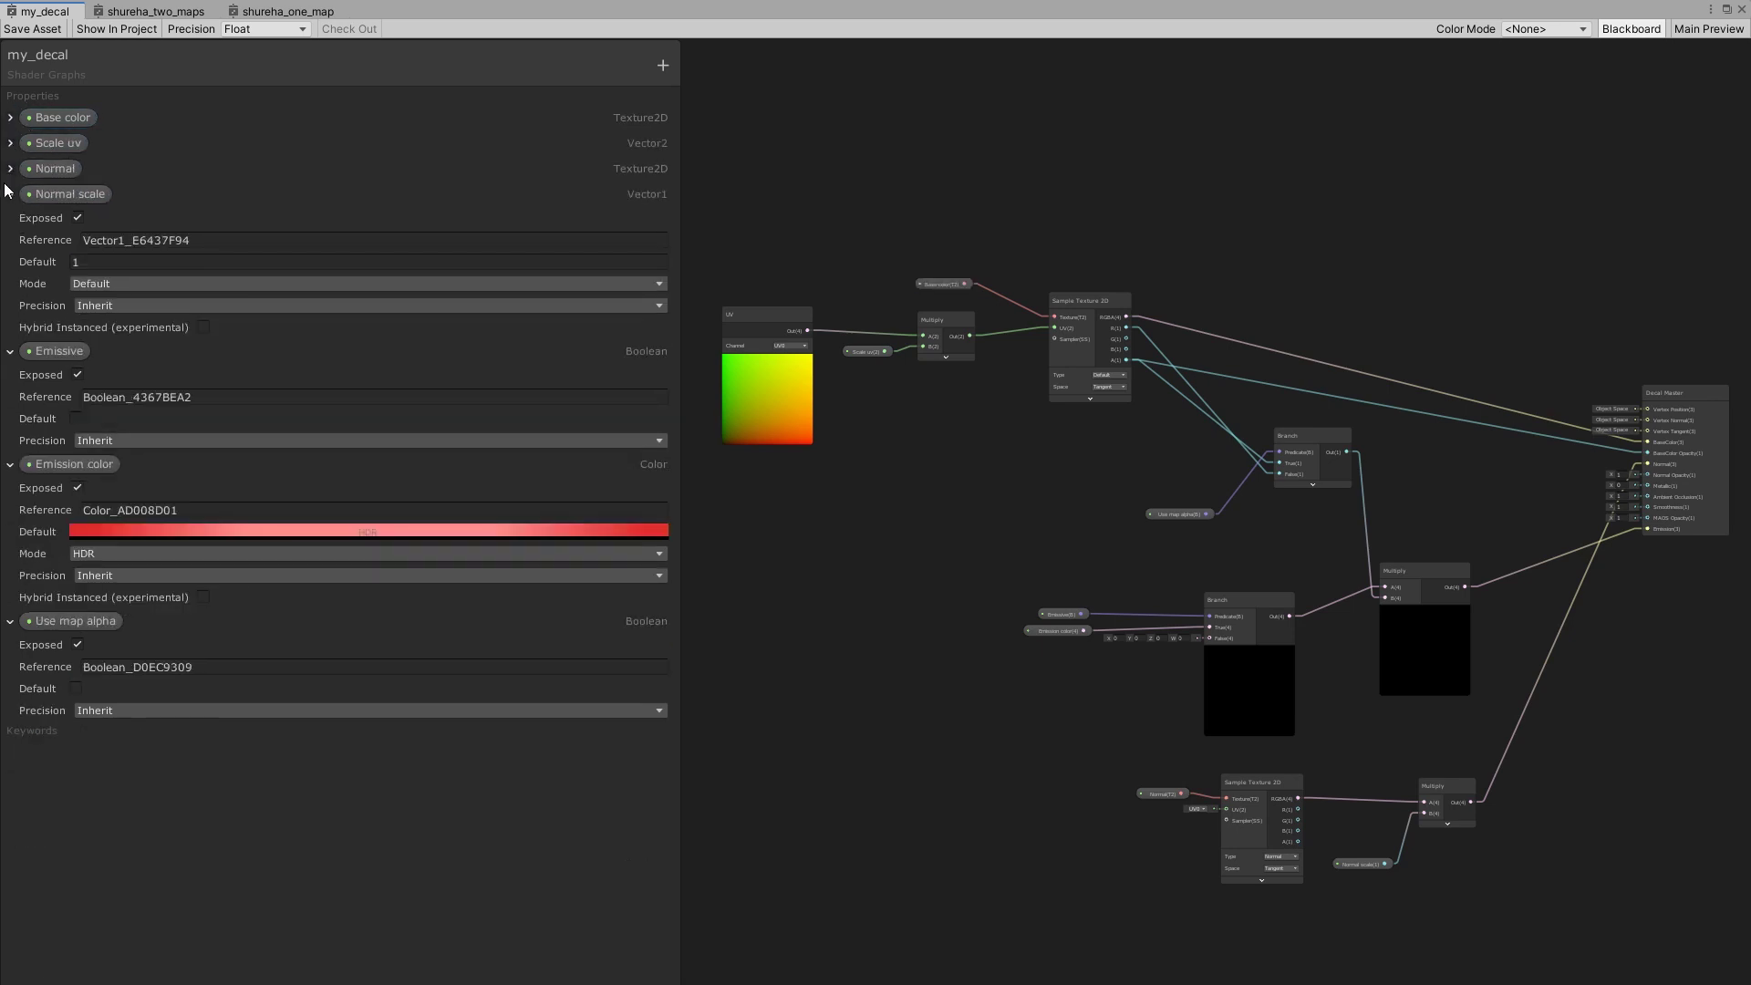
left_click(11, 201)
Drag a Normal scale node into the graph and review the Sample Texture 2D, Base color and UV nodes.
left_click_drag(54, 195, 1053, 228)
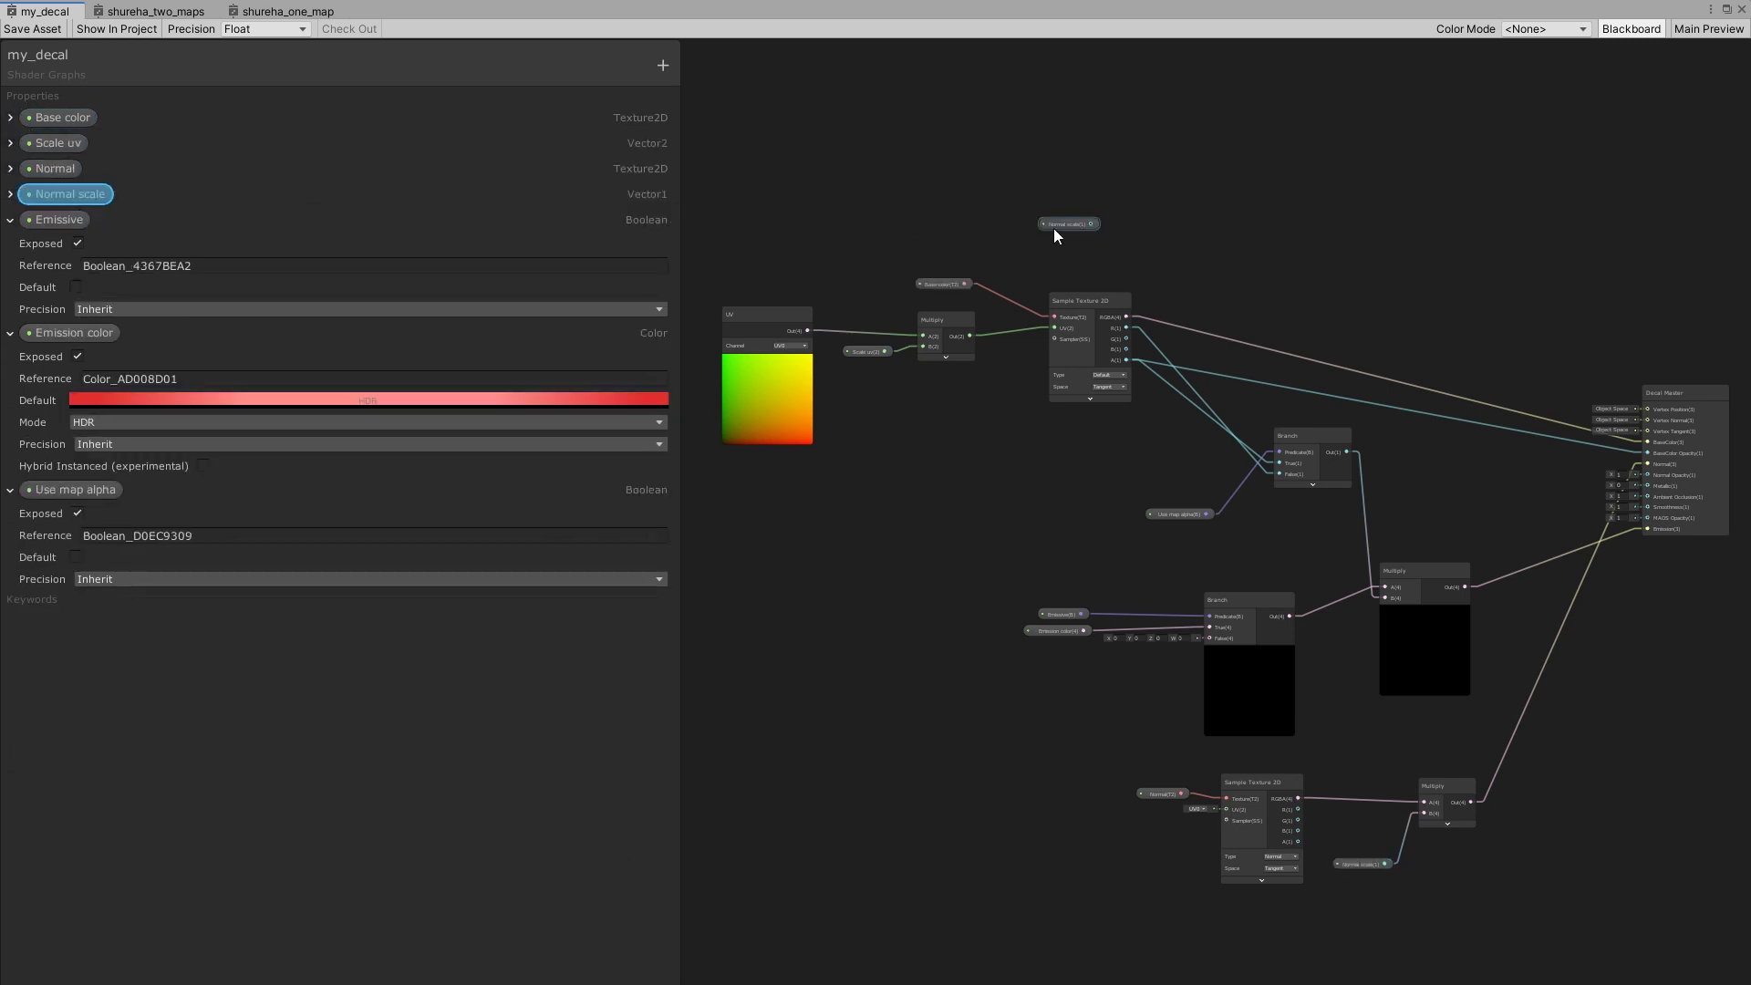
scroll(1098, 222, "up", 2)
scroll(1098, 223, "up", 2)
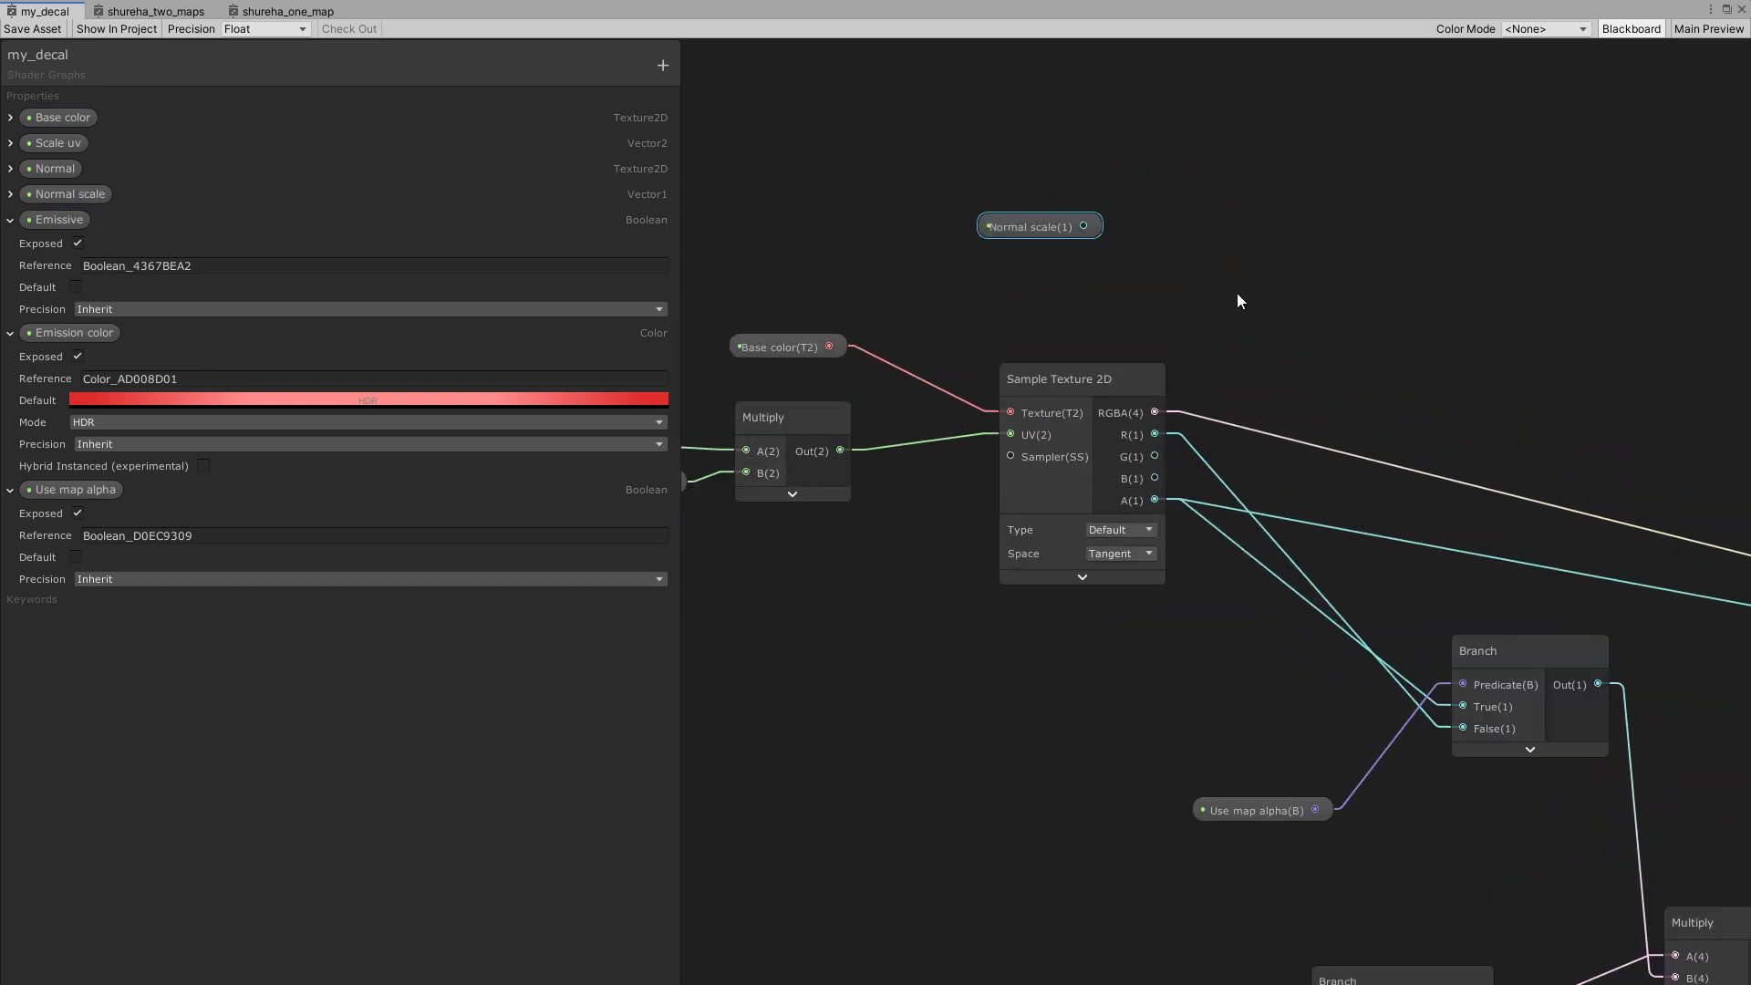
scroll(1205, 283, "down", 3)
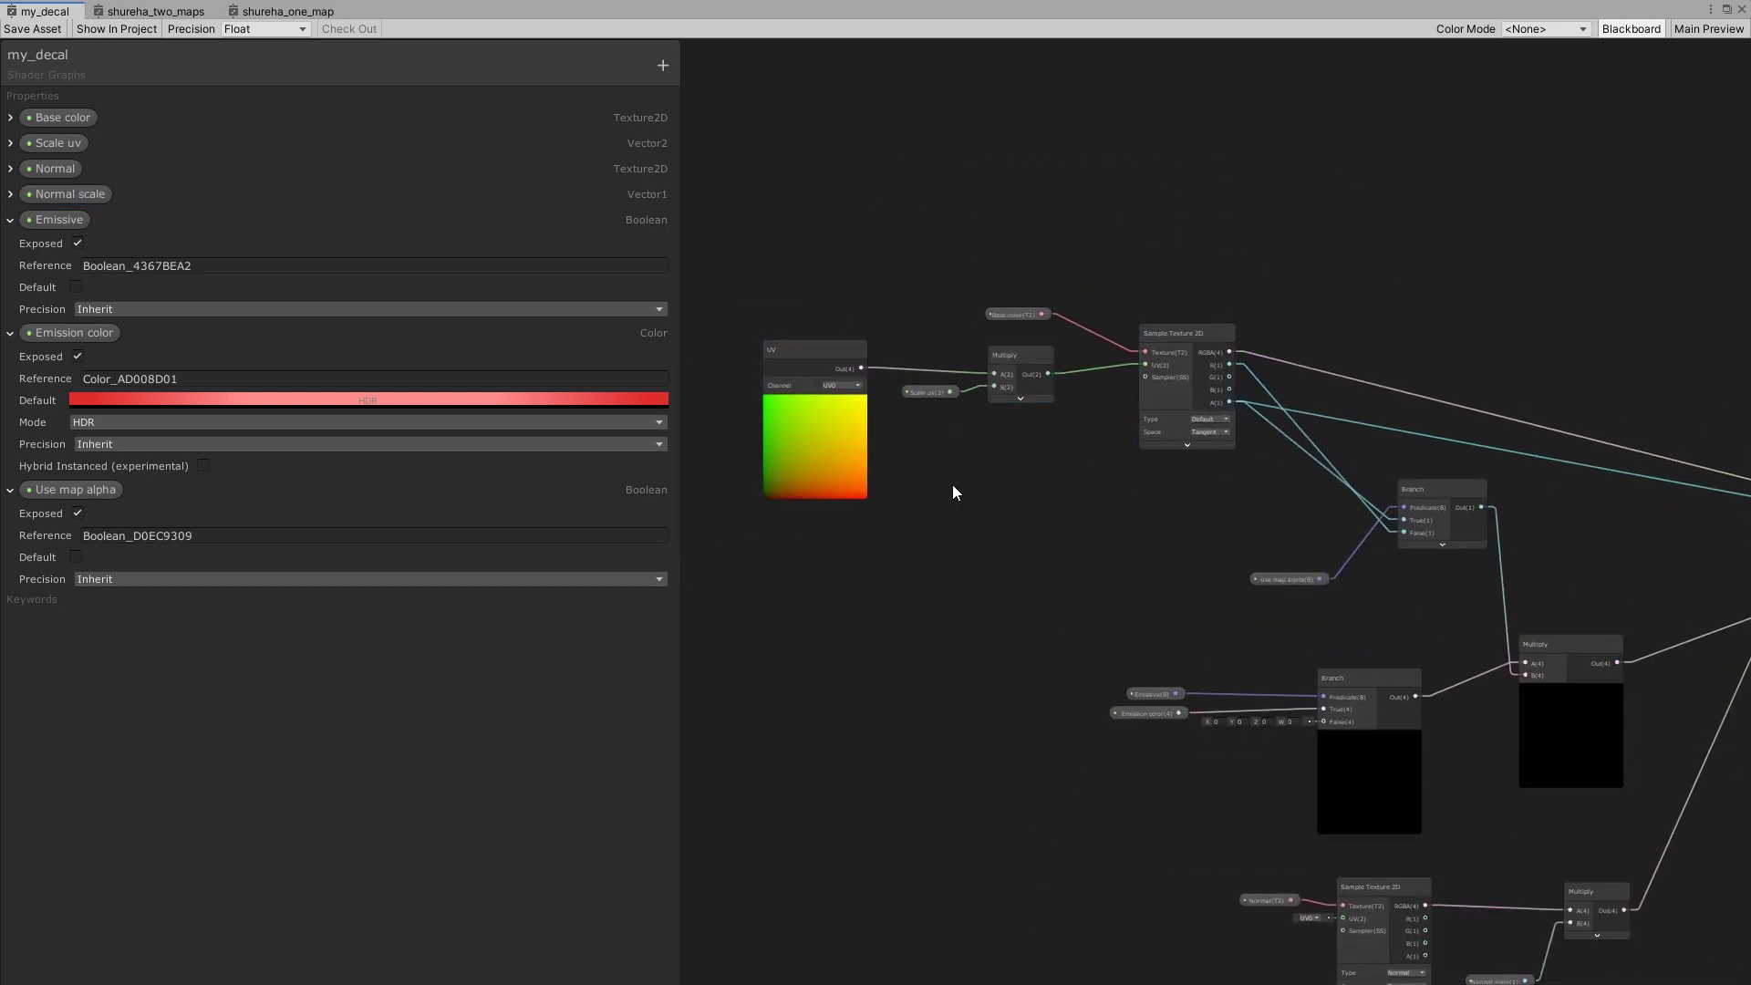
scroll(1076, 430, "up", 3)
scroll(1456, 591, "down", 3)
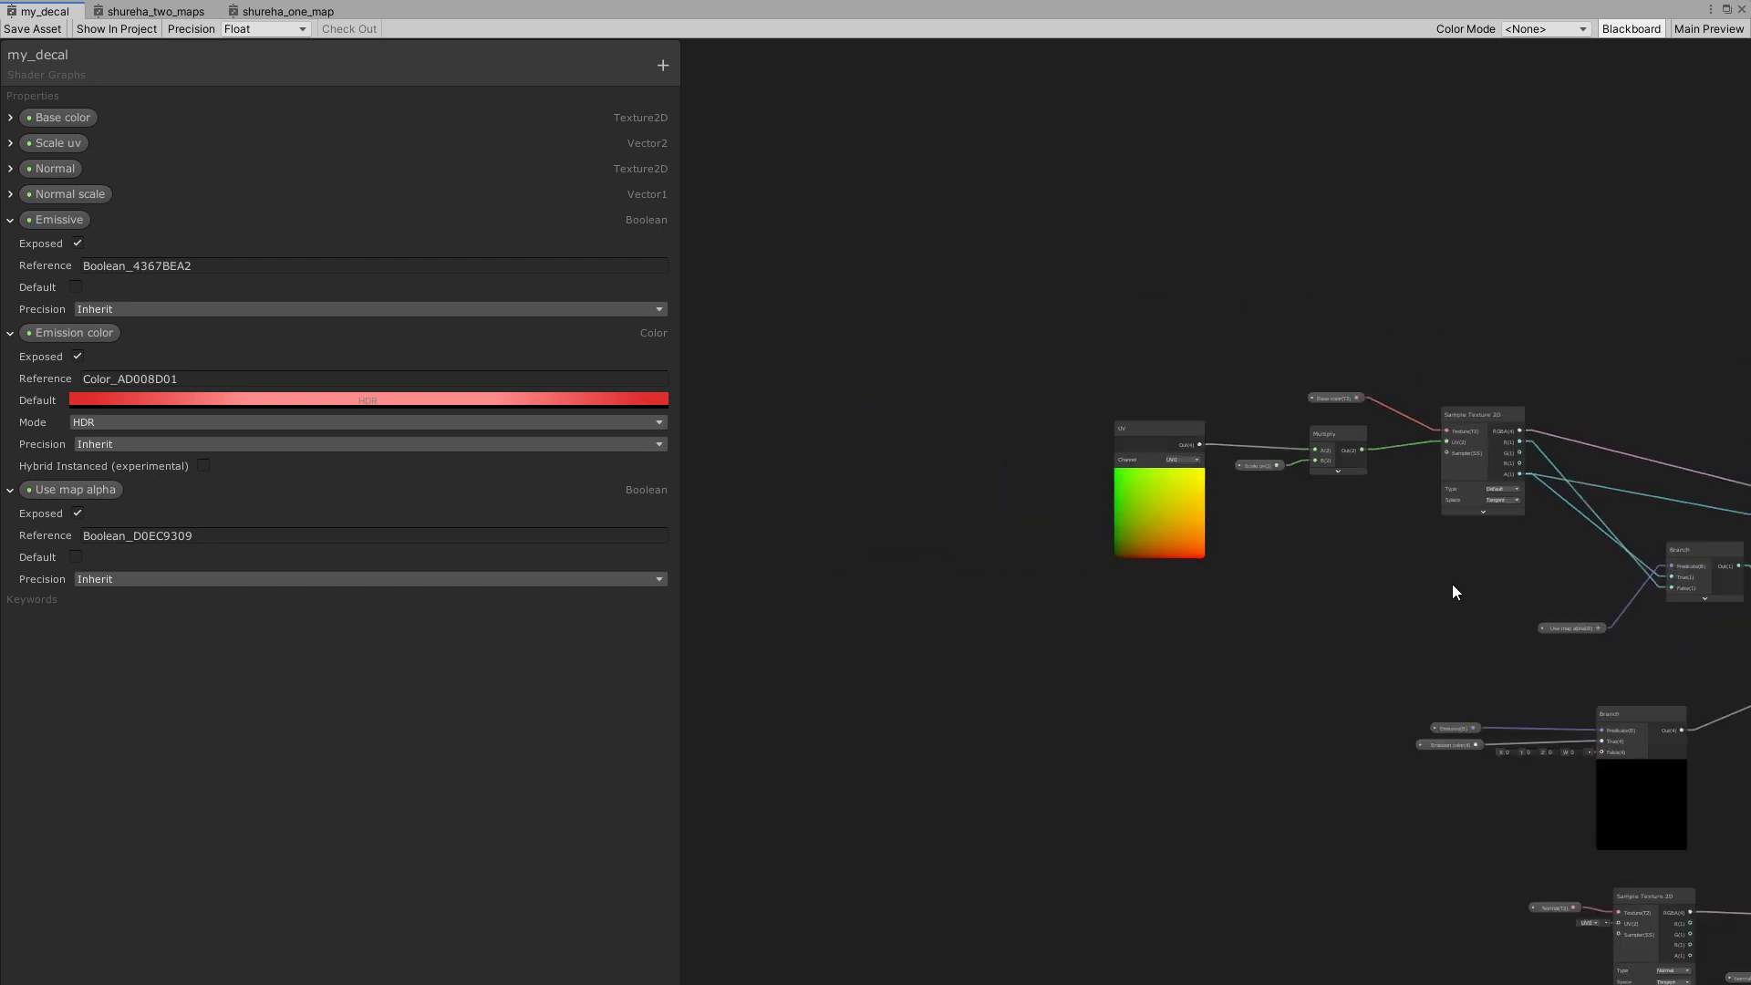
mouse_move(1456, 591)
middle_mouse_down()
mouse_move(850, 370)
mouse_move(1134, 469)
middle_mouse_up()
scroll(1134, 469, "up", 3)
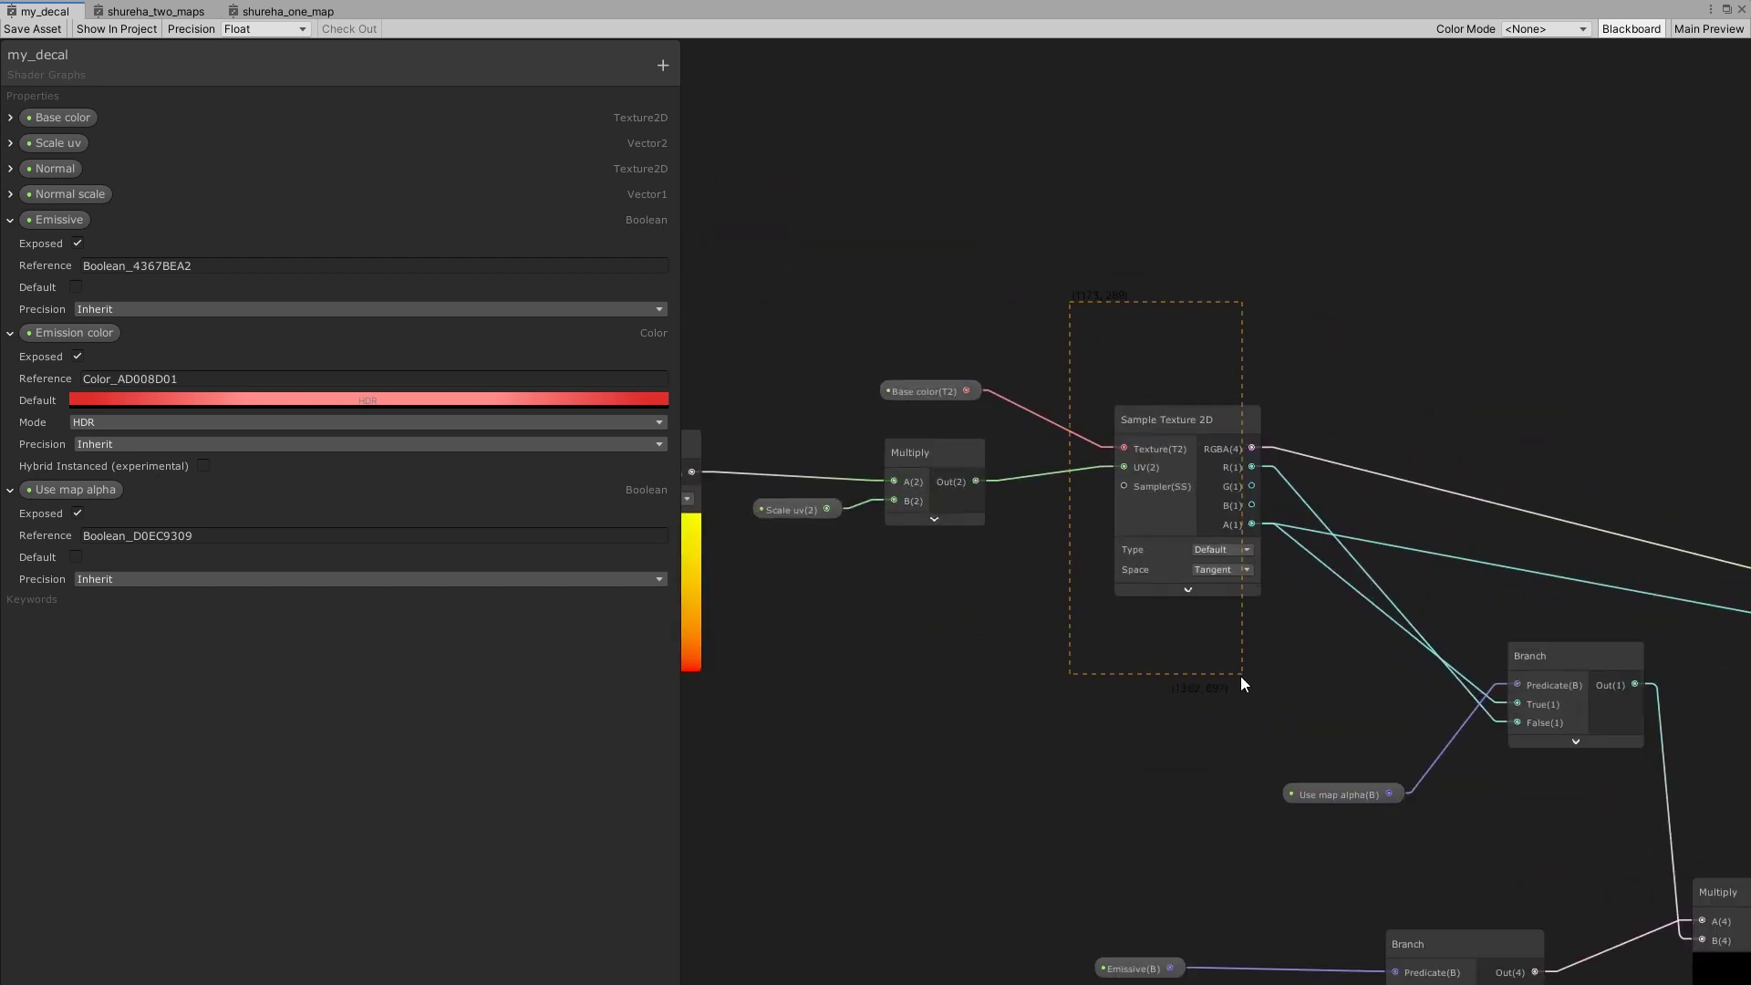
left_click_drag(1240, 682, 1243, 682)
scroll(898, 440, "up", 1)
left_click(922, 379)
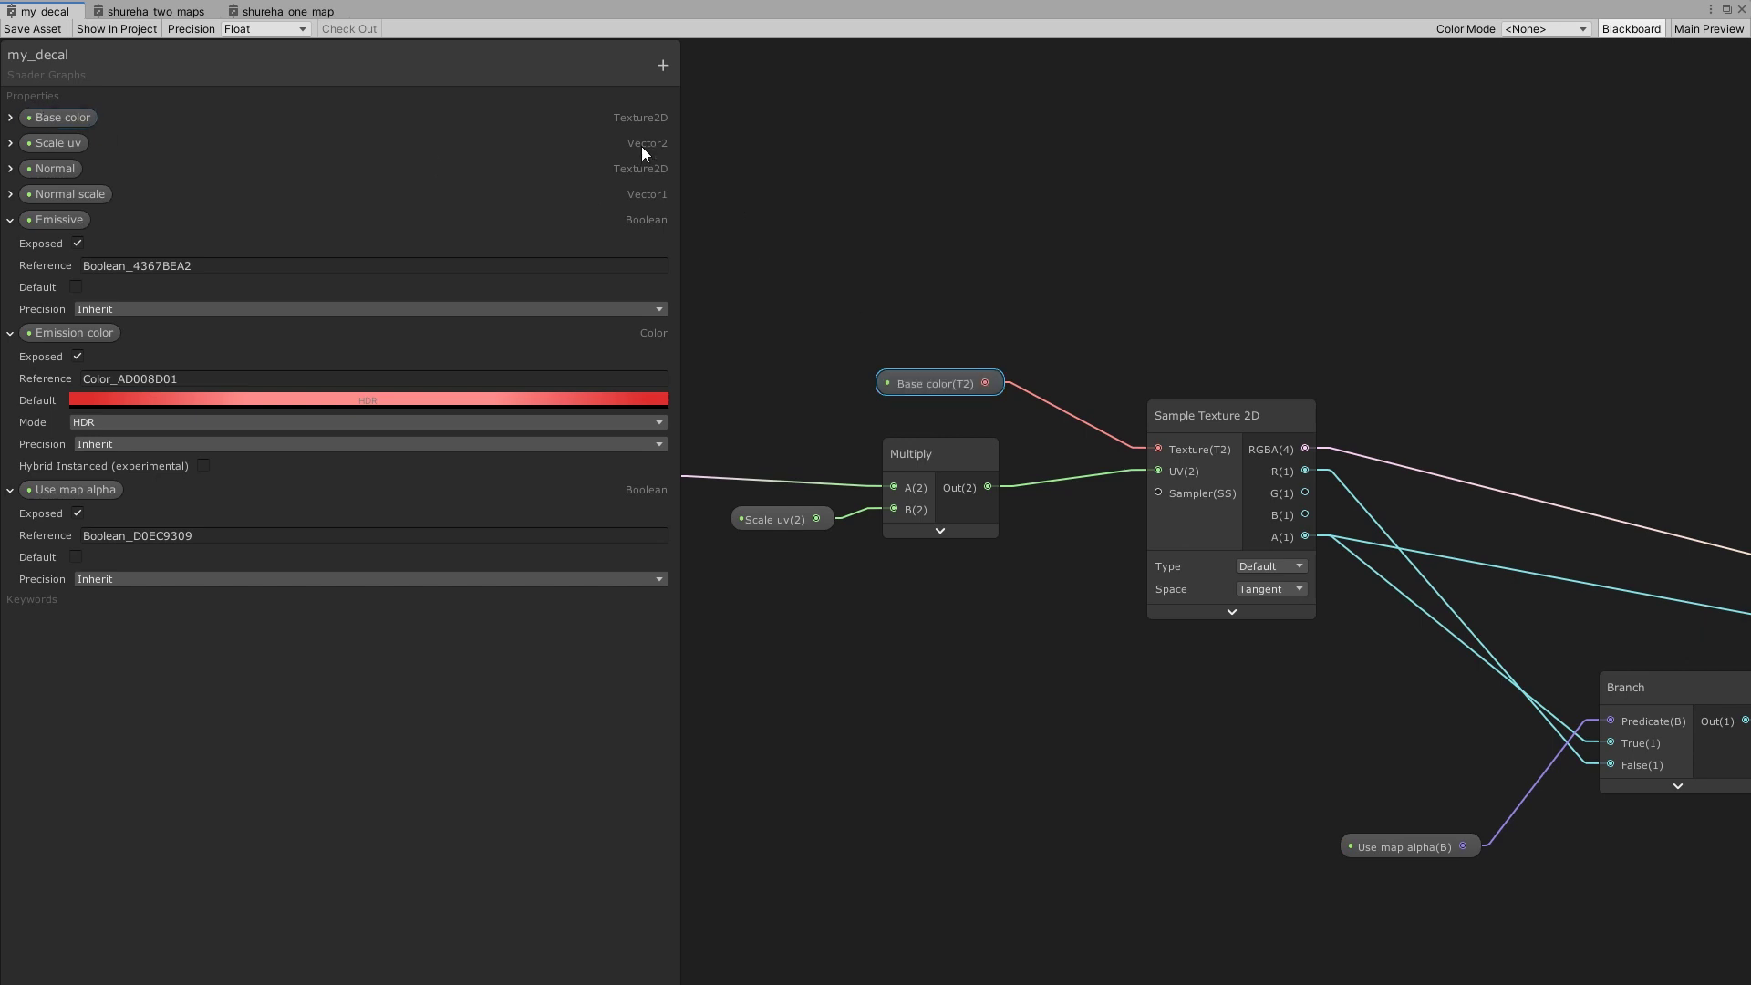
middle_click_drag(1363, 301, 1203, 286)
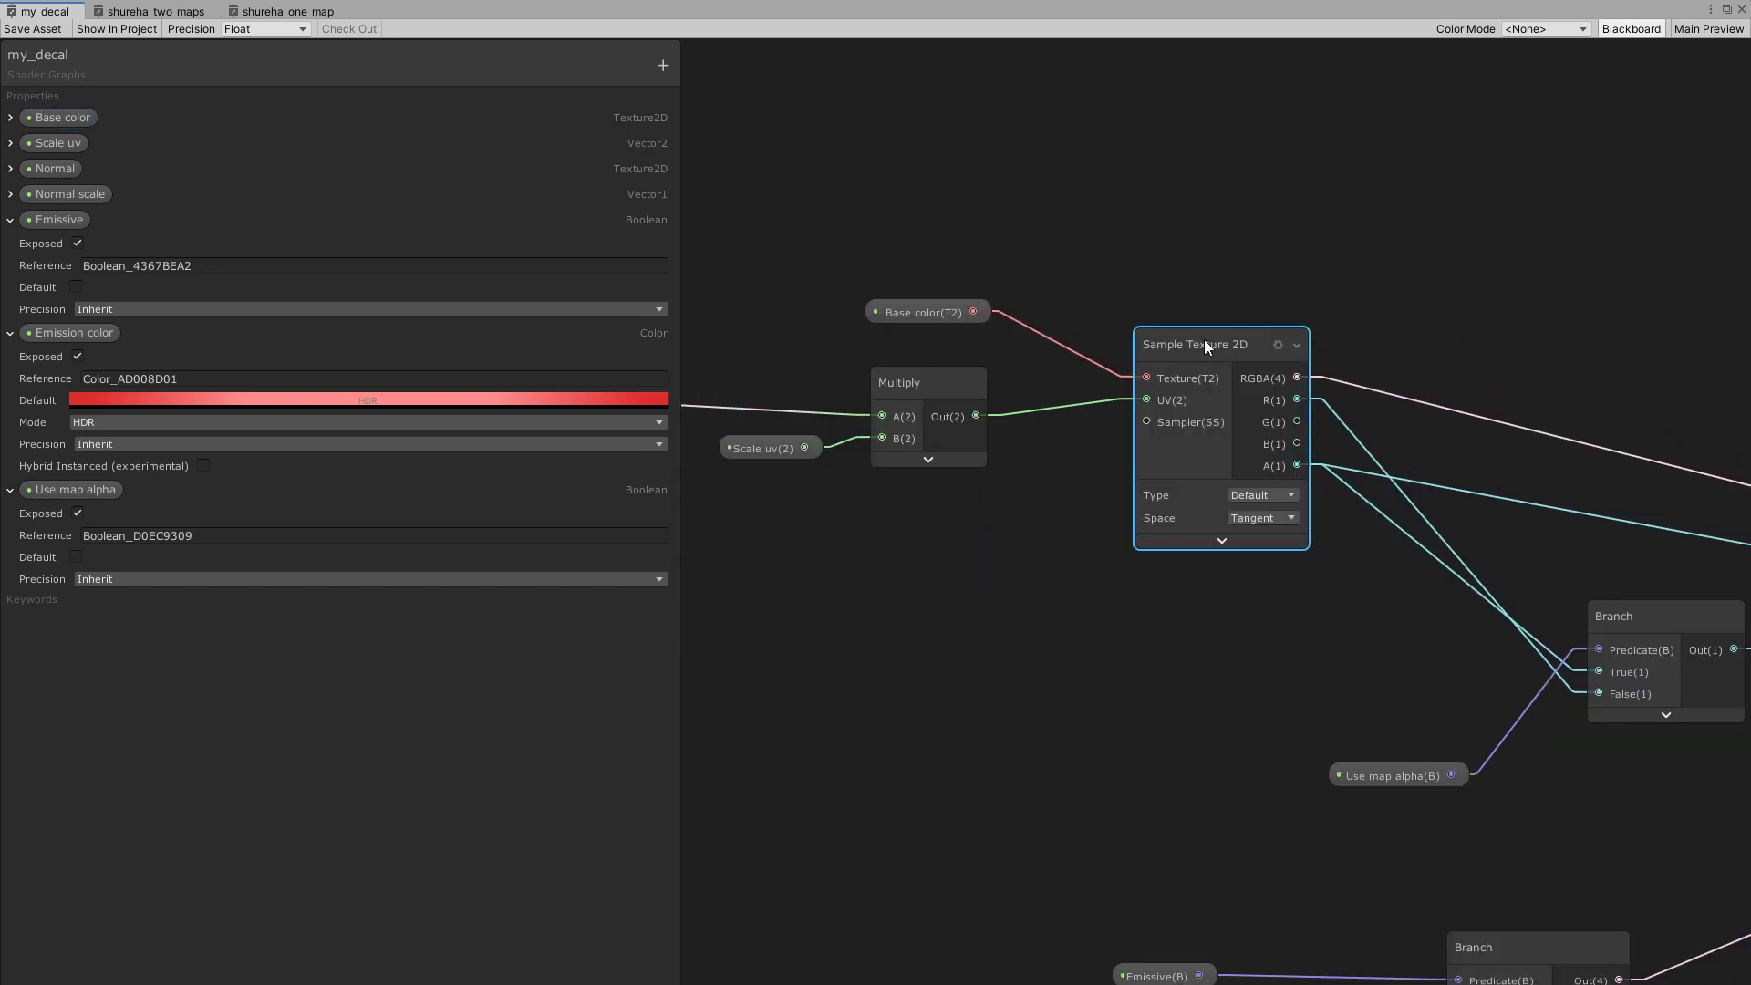
mouse_move(998, 552)
middle_mouse_down()
mouse_move(1097, 557)
mouse_move(1133, 519)
middle_mouse_up()
left_click(754, 372)
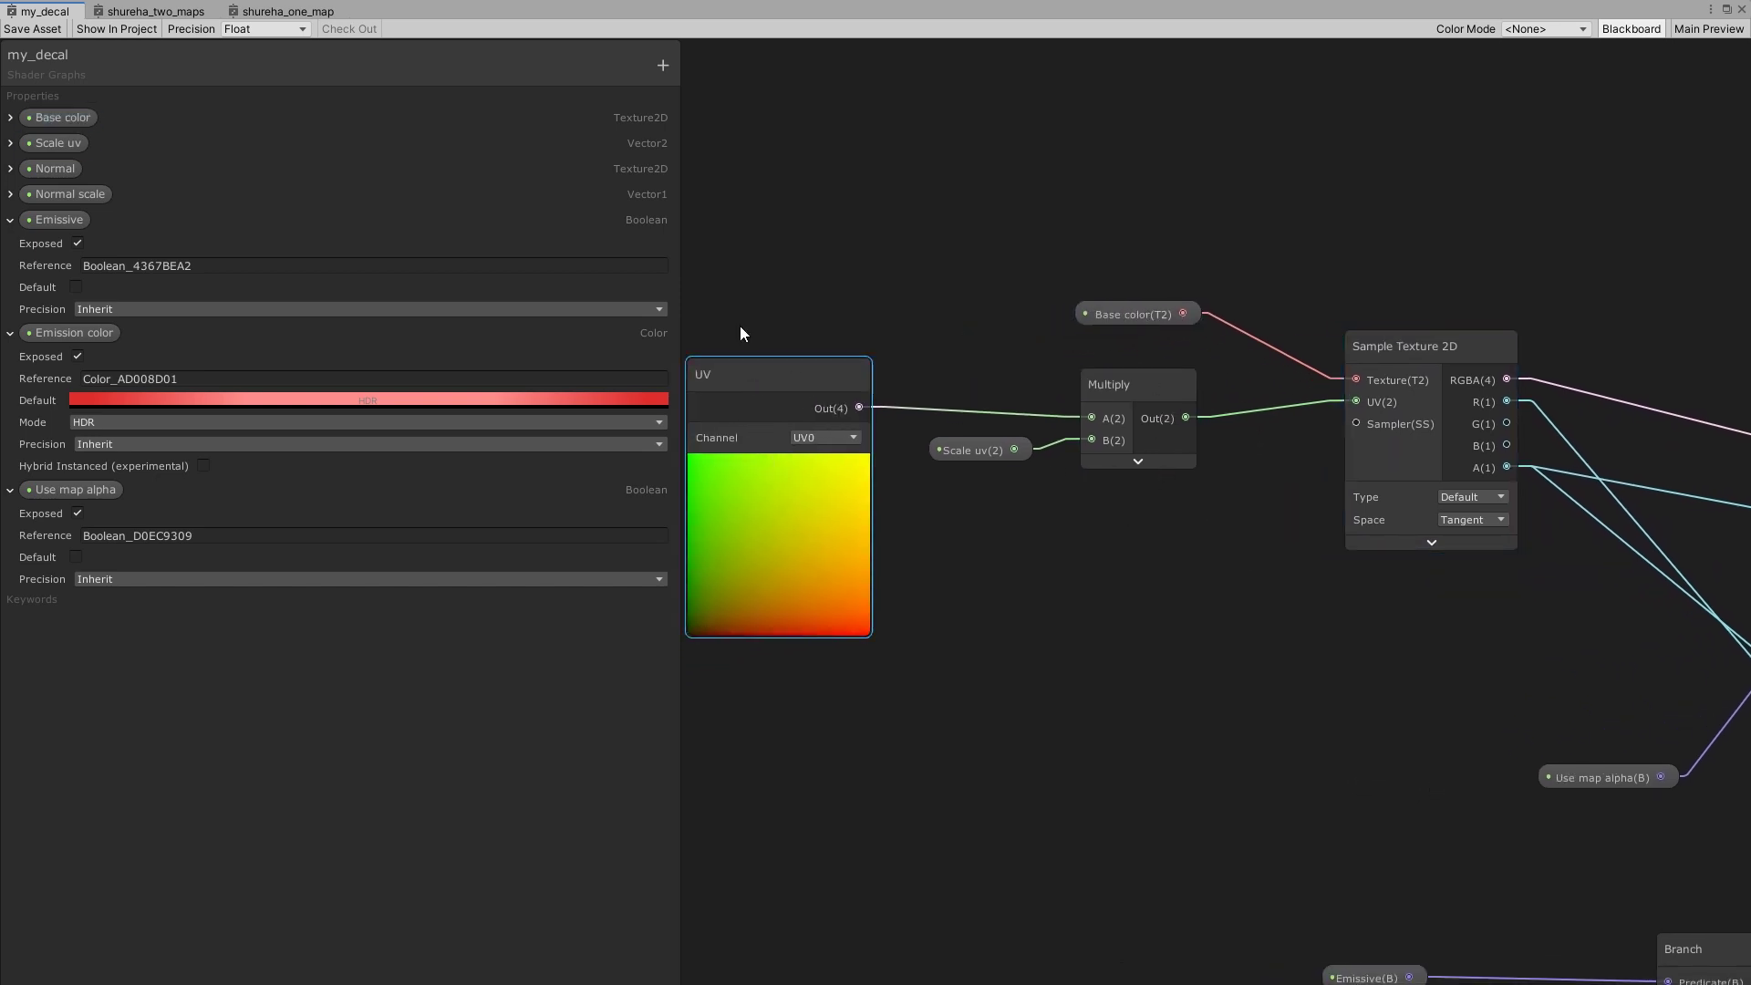
left_click(832, 436)
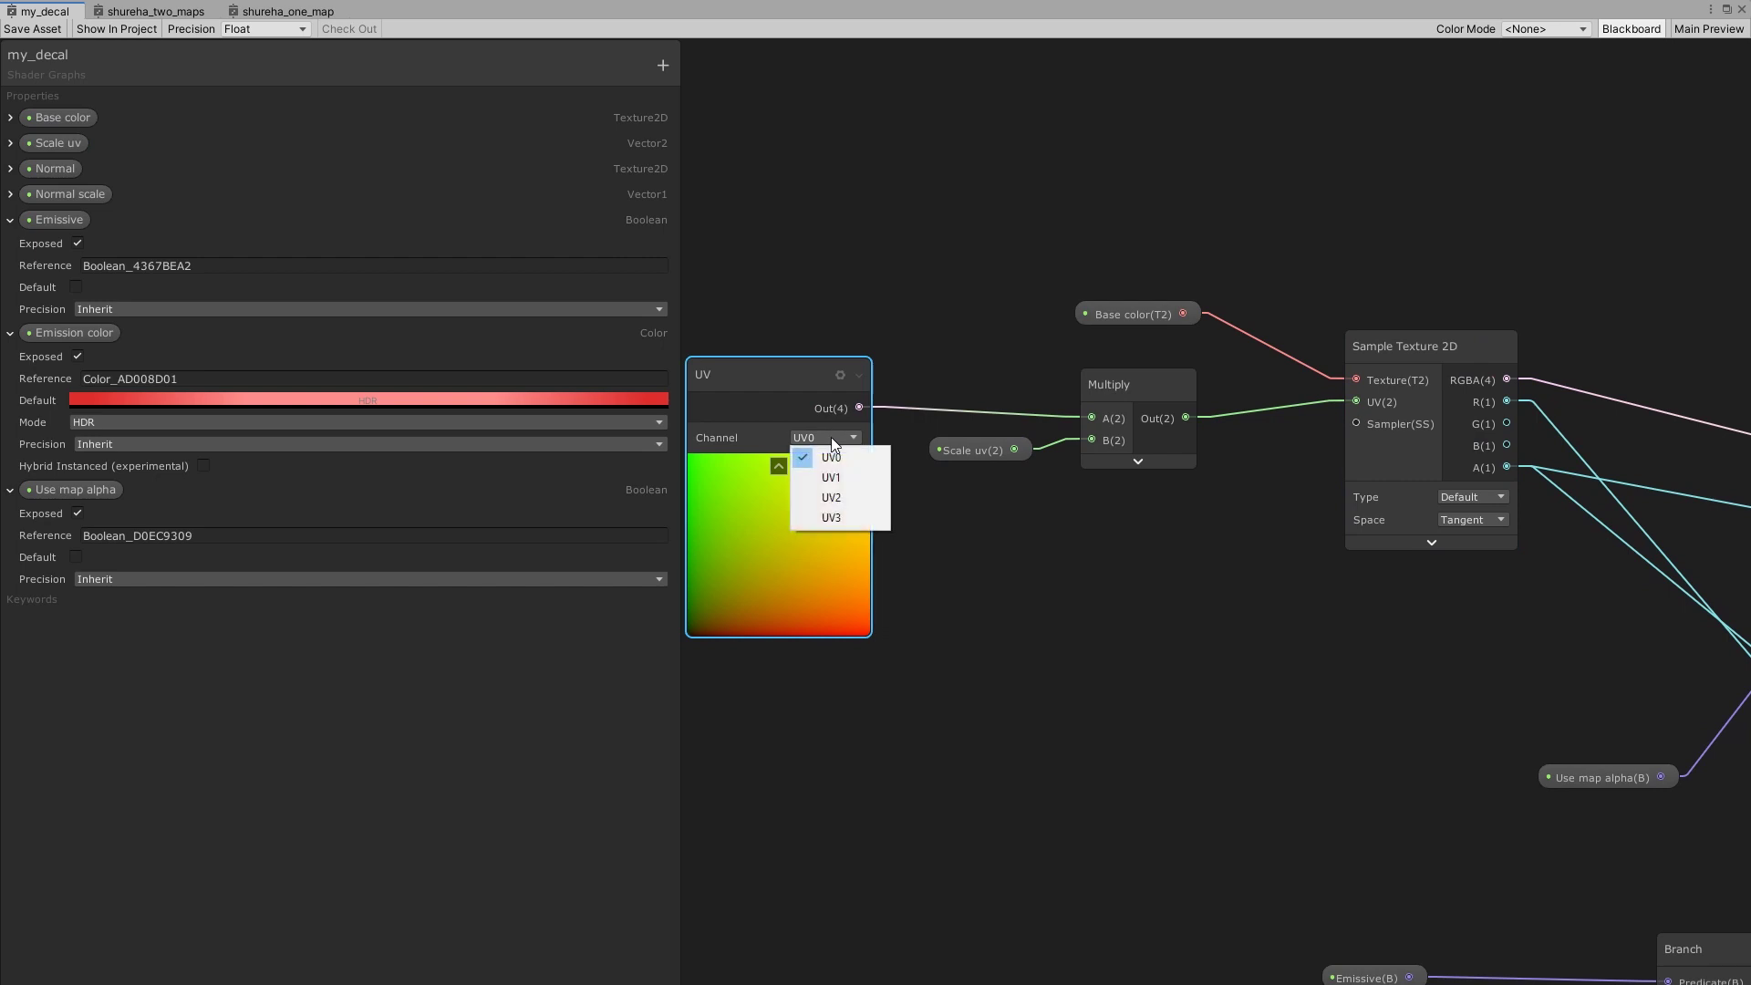
left_click(918, 303)
left_click(1115, 387)
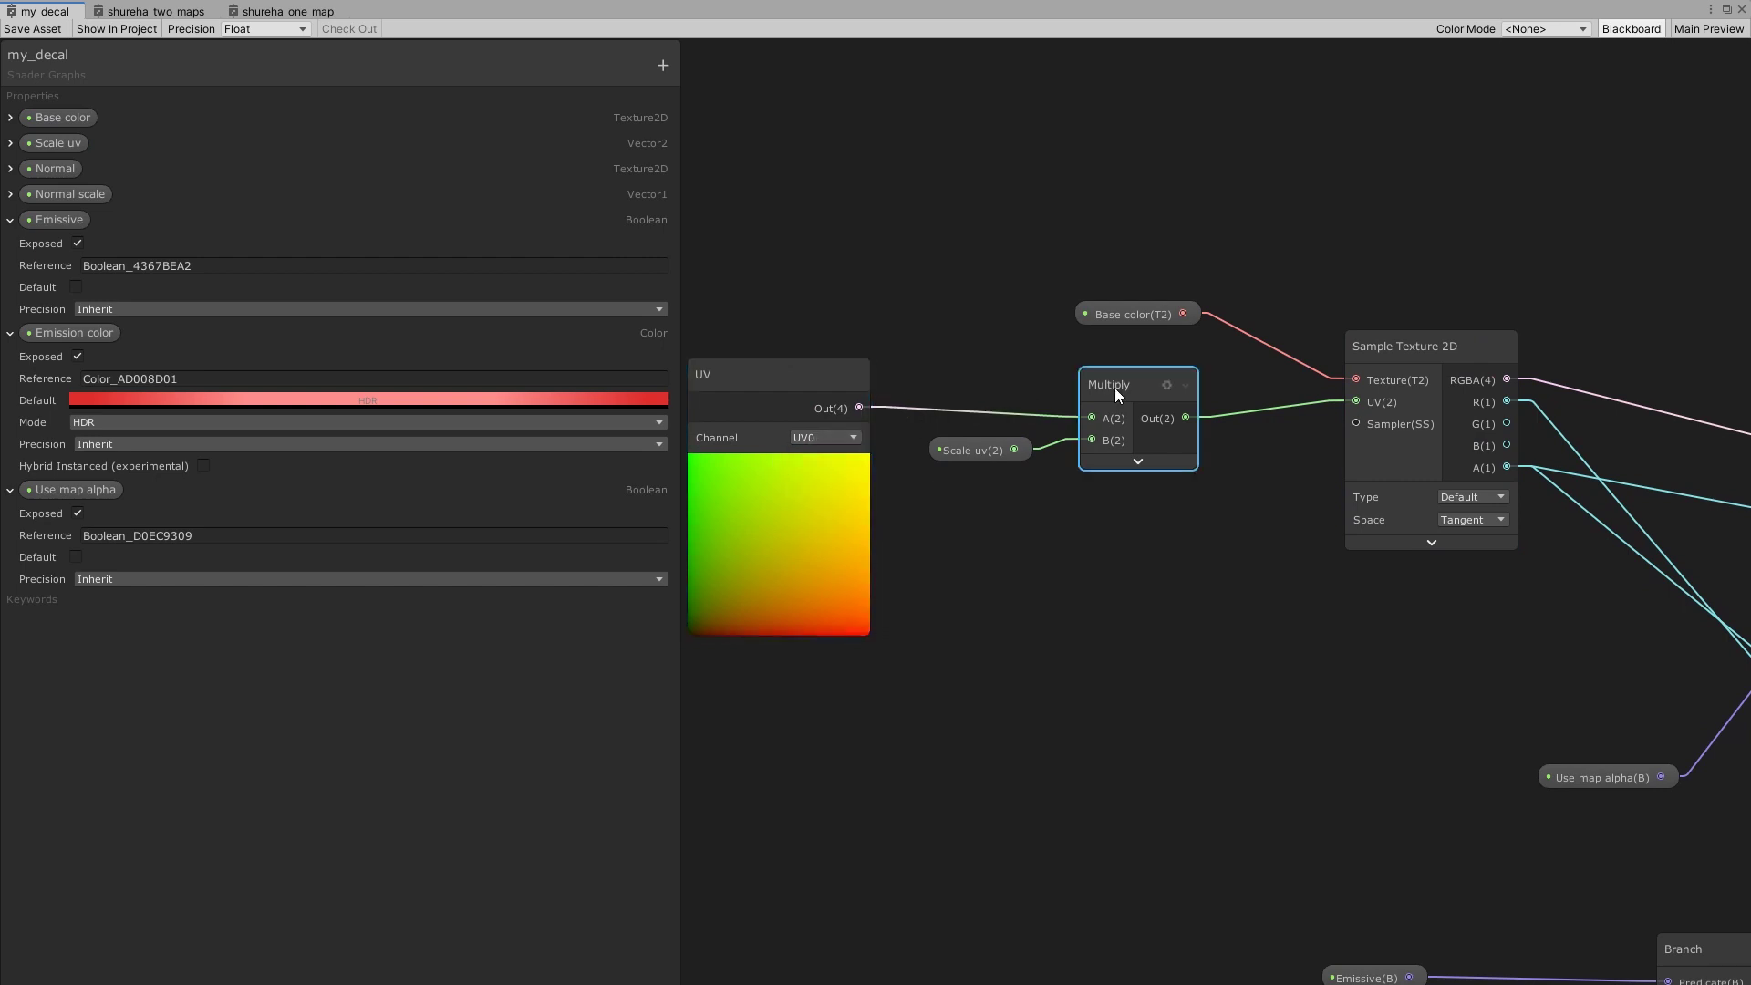
left_click(992, 449)
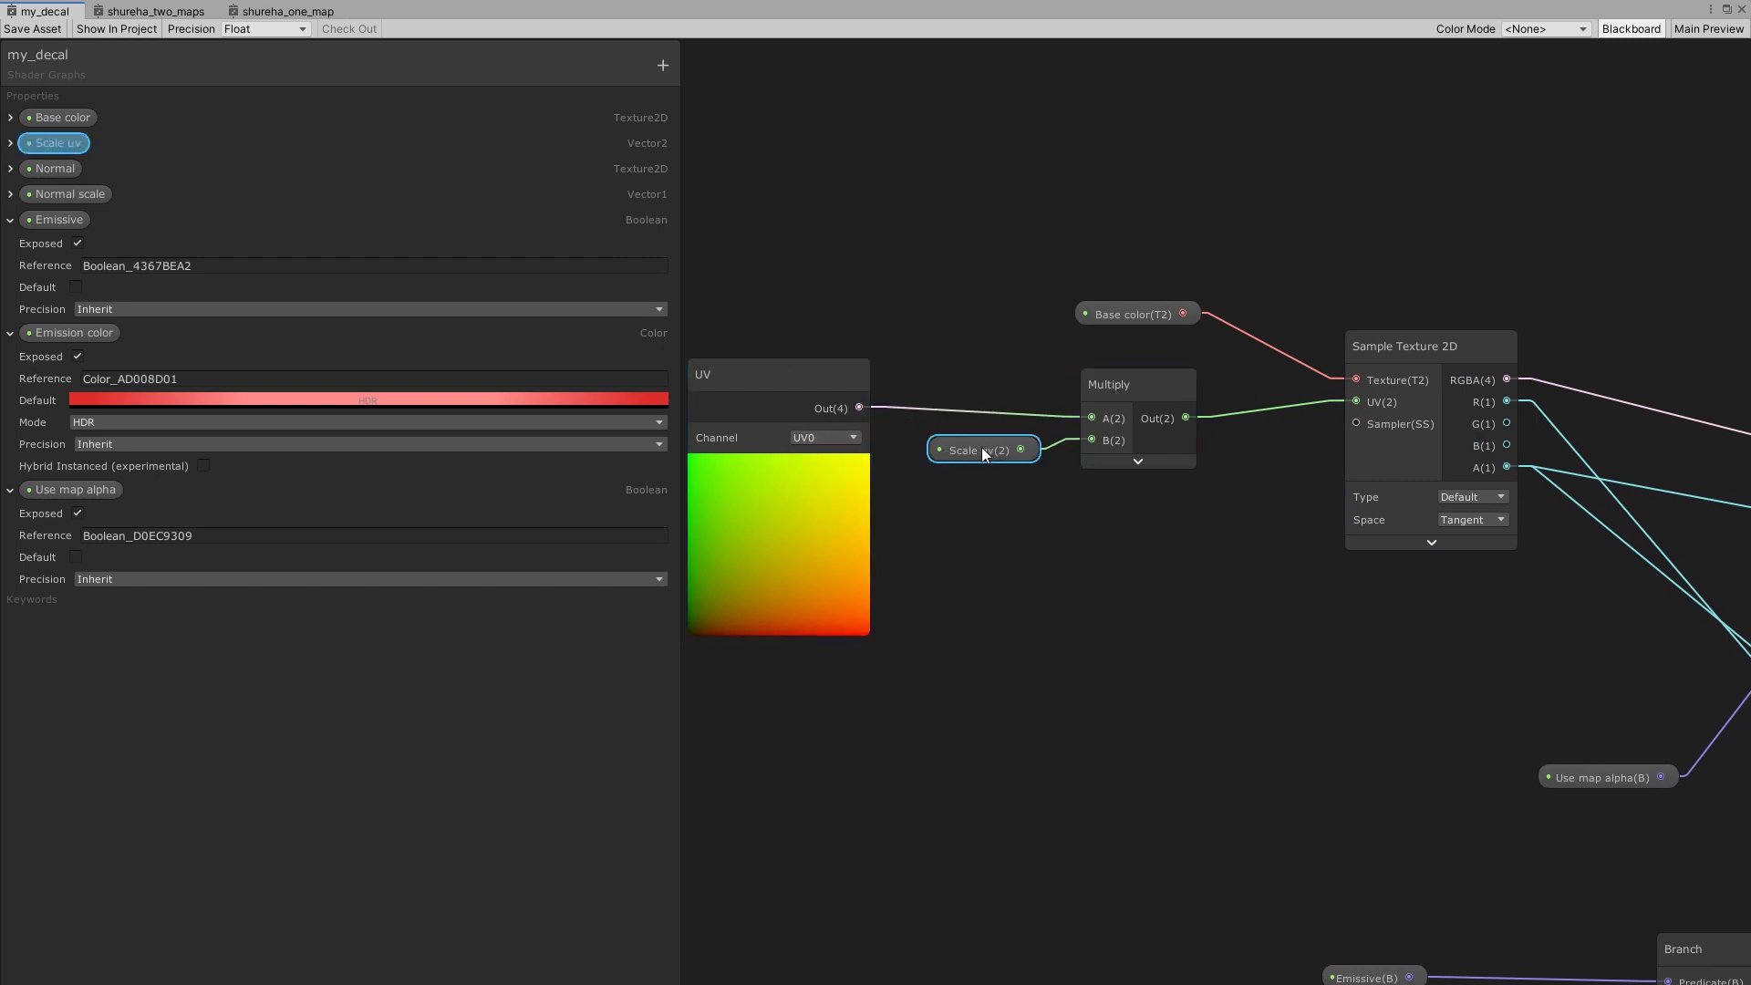
left_click(1177, 424)
left_click(1366, 407)
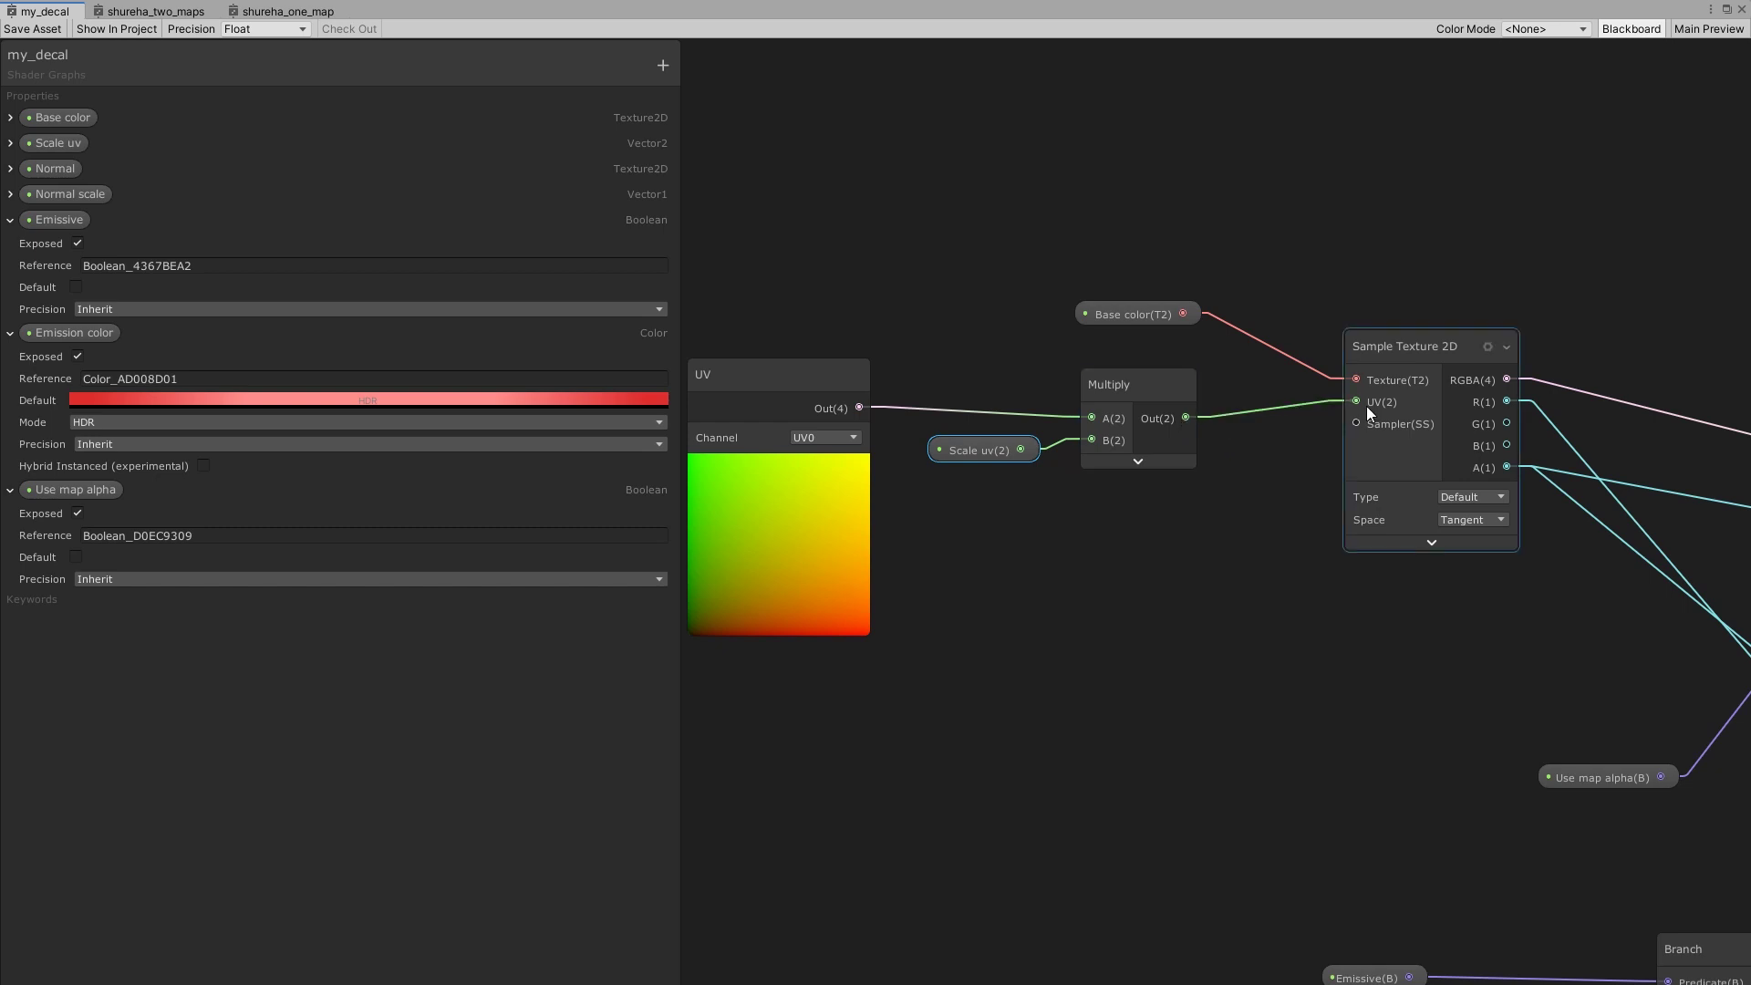
middle_click_drag(1540, 487, 1213, 496)
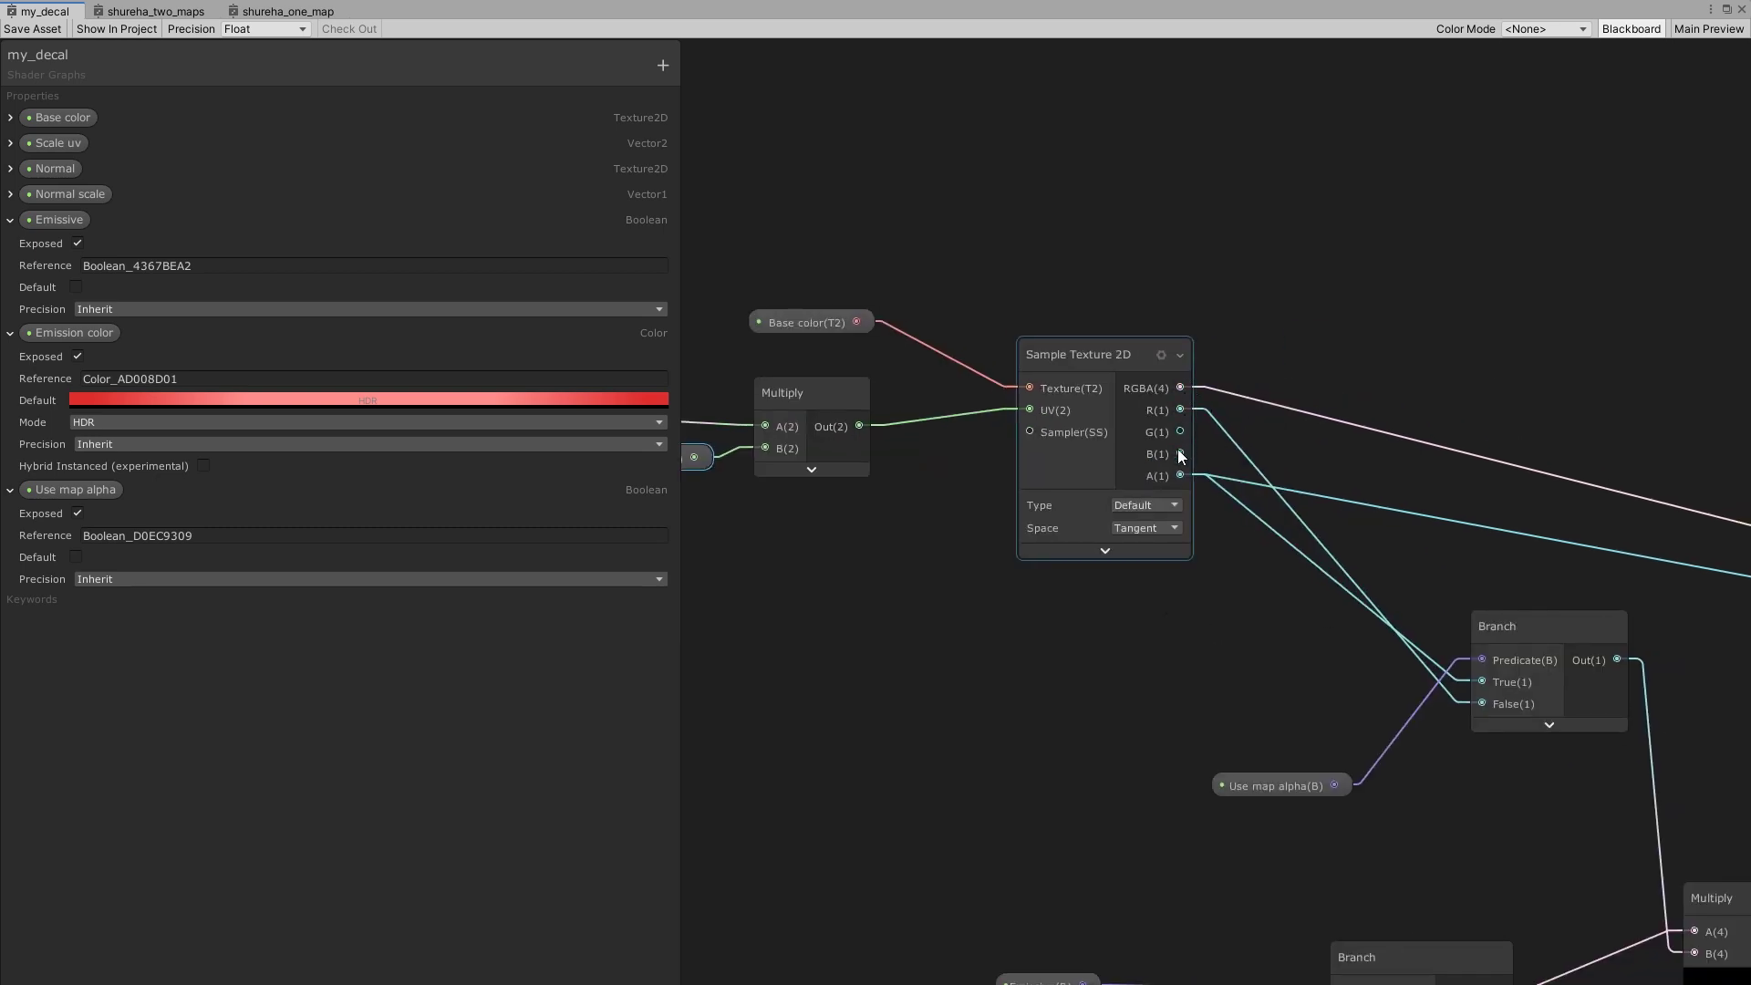
middle_click_drag(1170, 506, 901, 323)
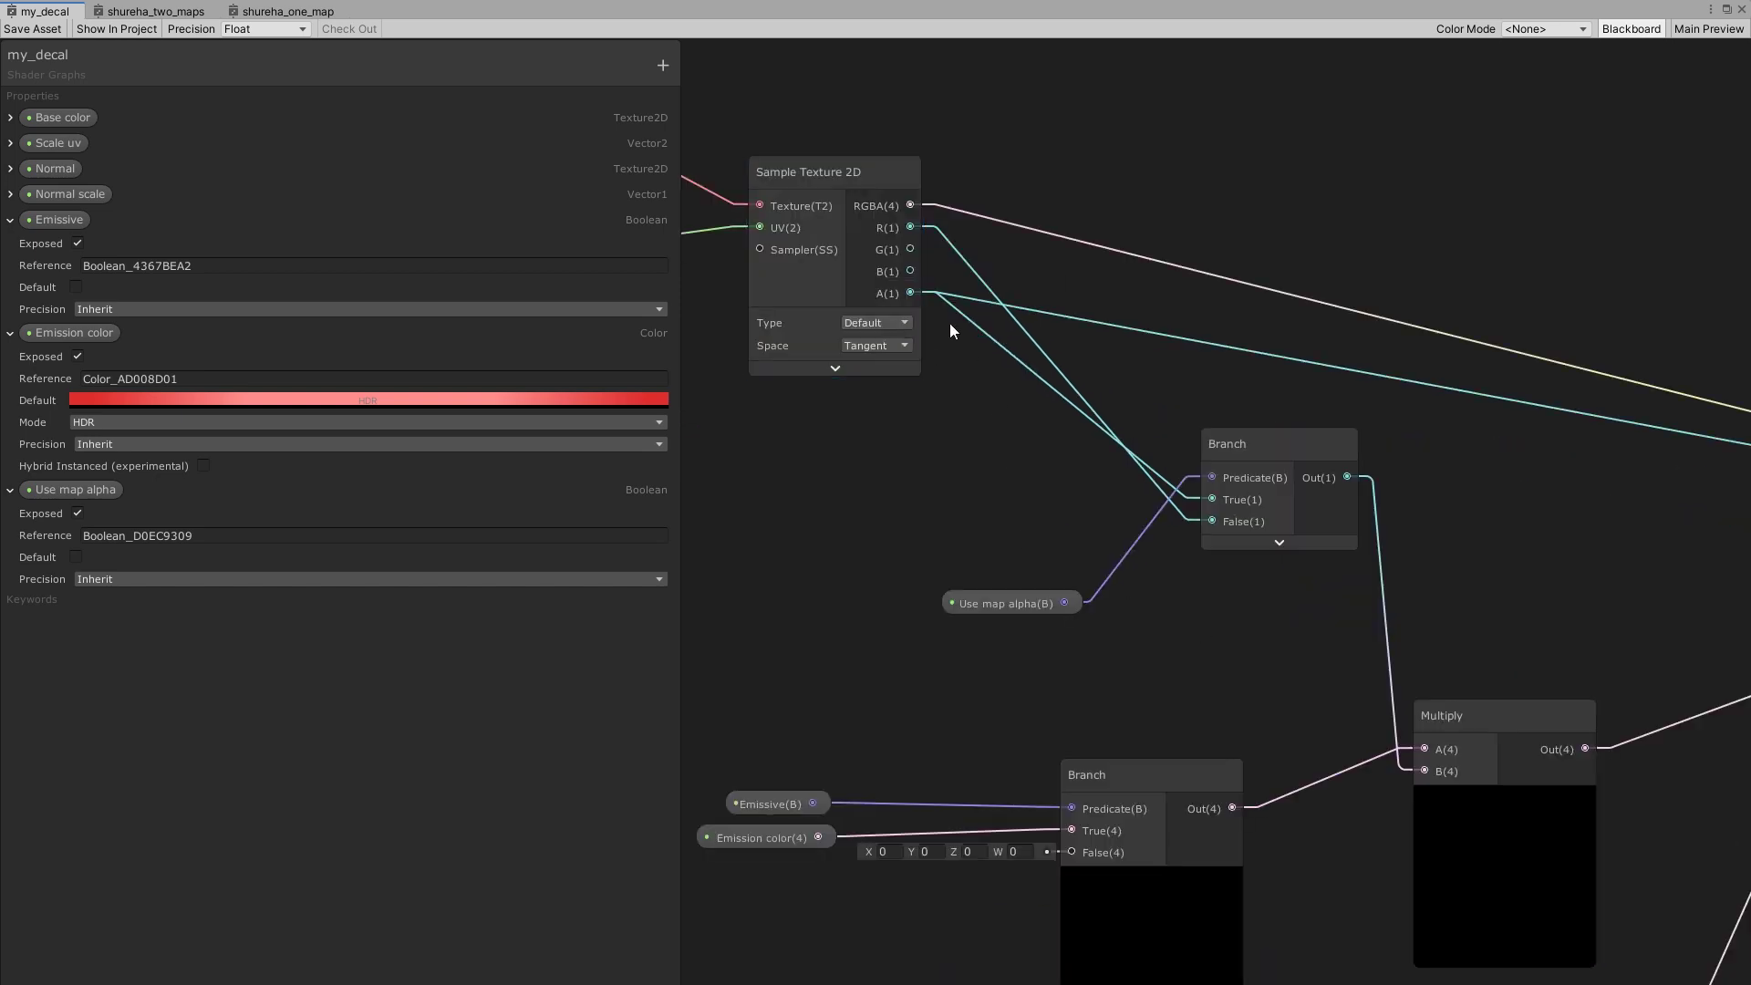
middle_click_drag(953, 242, 982, 250)
middle_click_drag(1218, 314, 1113, 434)
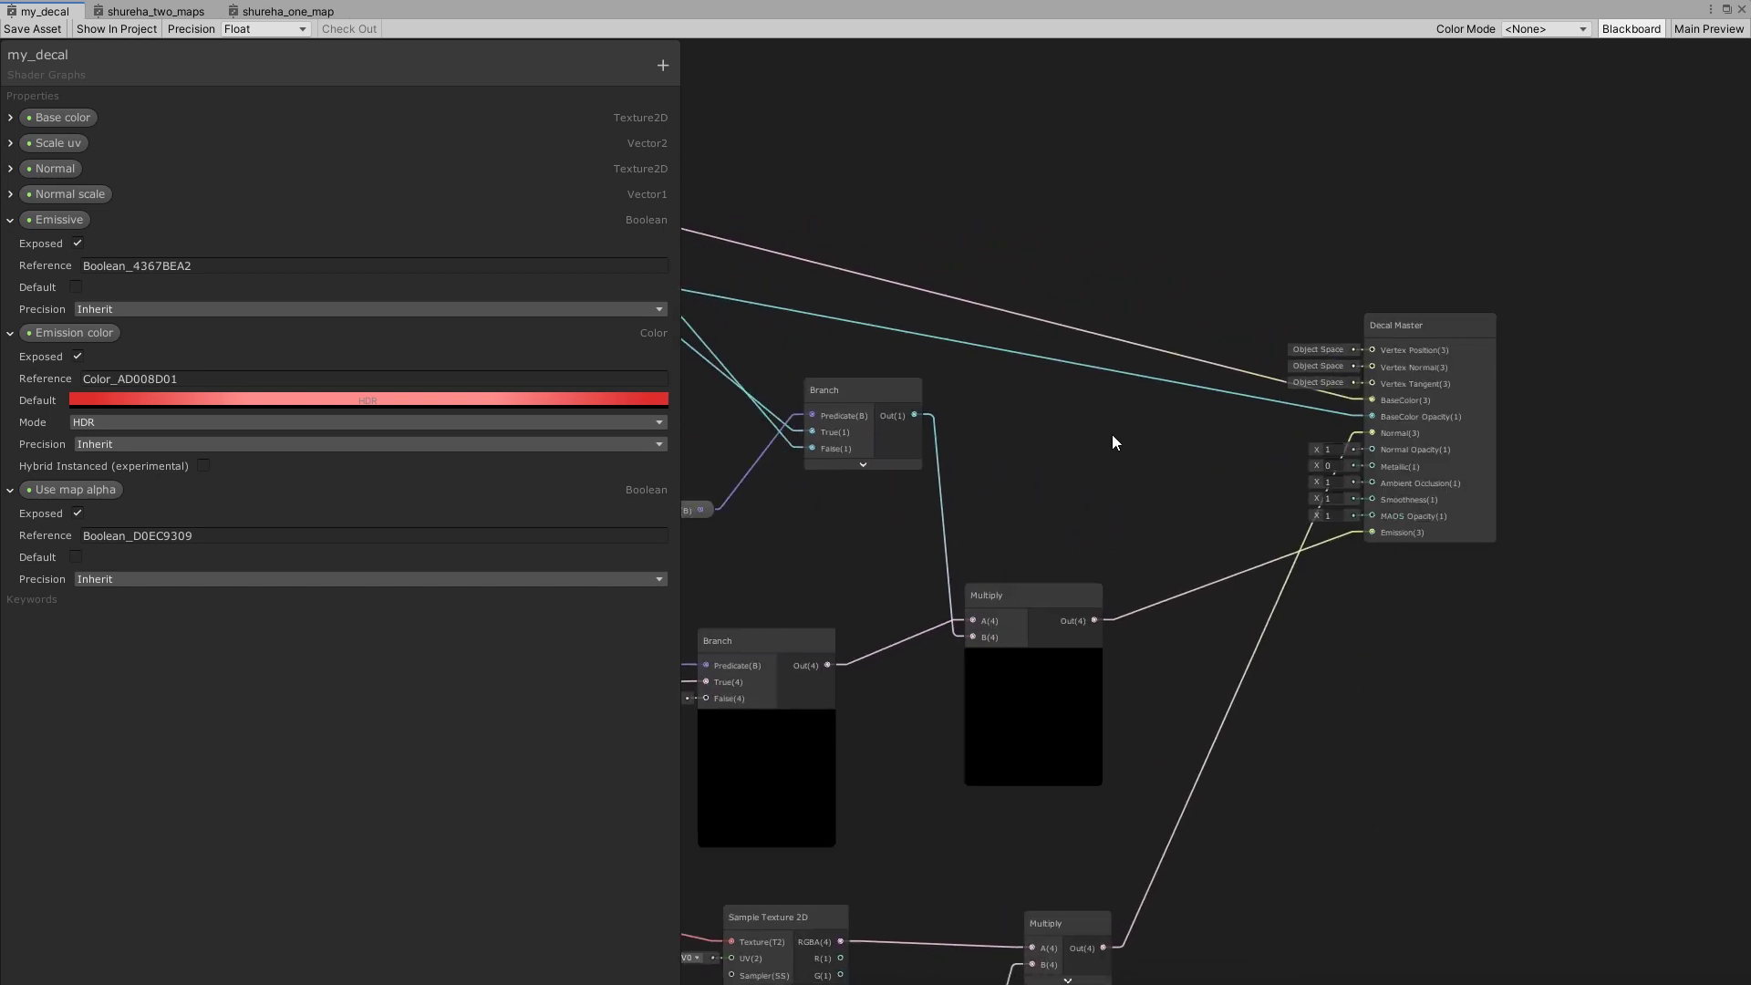
mouse_move(1008, 447)
middle_mouse_down()
mouse_move(1553, 532)
mouse_move(1020, 394)
mouse_move(1509, 390)
middle_mouse_up()
scroll(1508, 390, "down", 4)
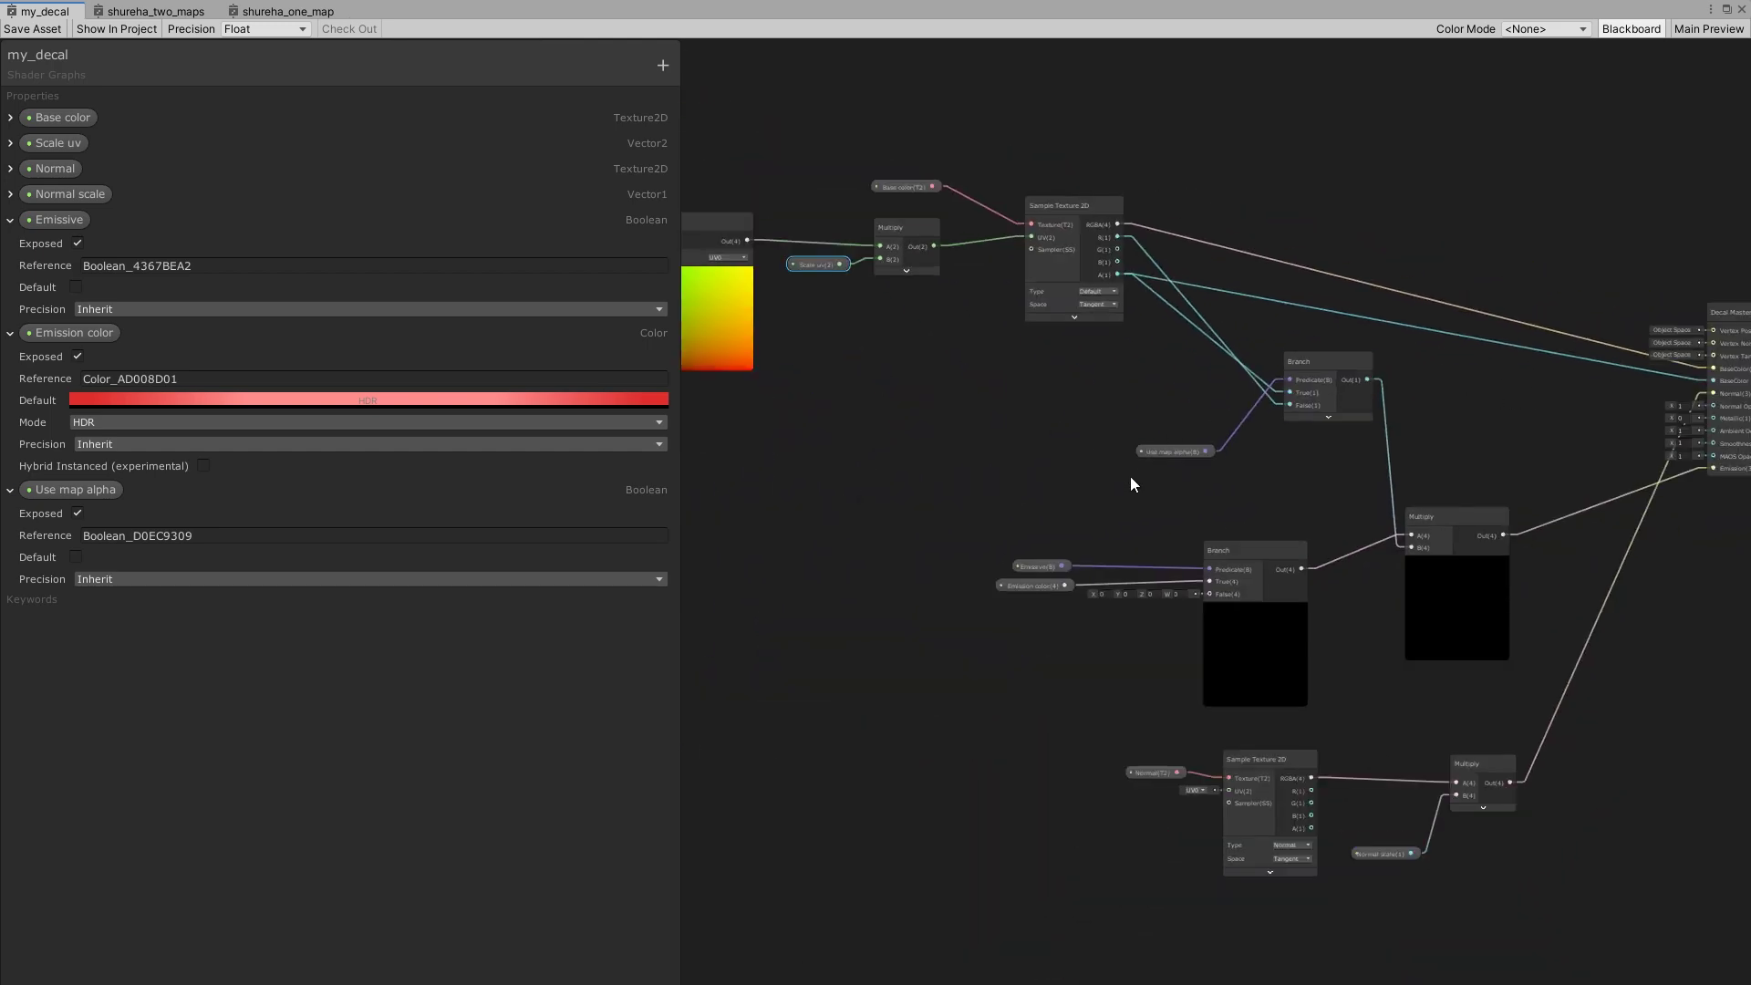
middle_click_drag(1130, 483, 1039, 356)
scroll(1229, 640, "up", 3)
scroll(1309, 621, "up", 1)
middle_click_drag(1310, 621, 1201, 590)
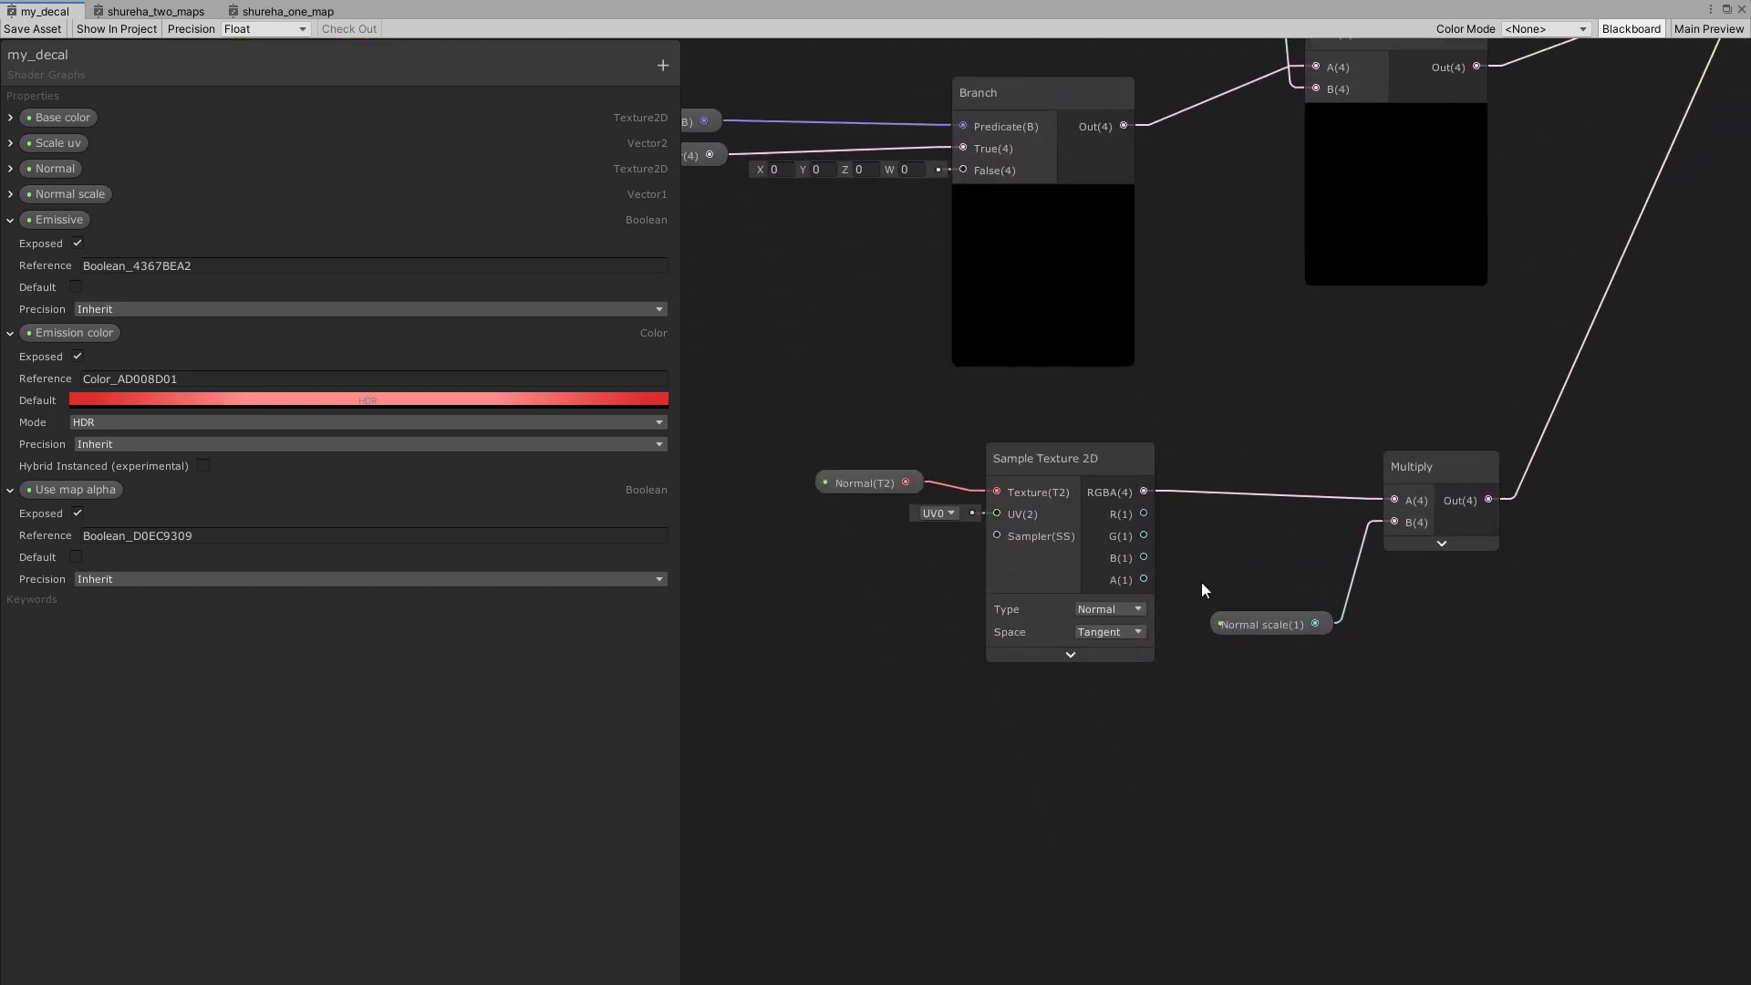
mouse_move(1166, 792)
left_mouse_down()
mouse_move(934, 511)
mouse_move(1115, 636)
left_mouse_up()
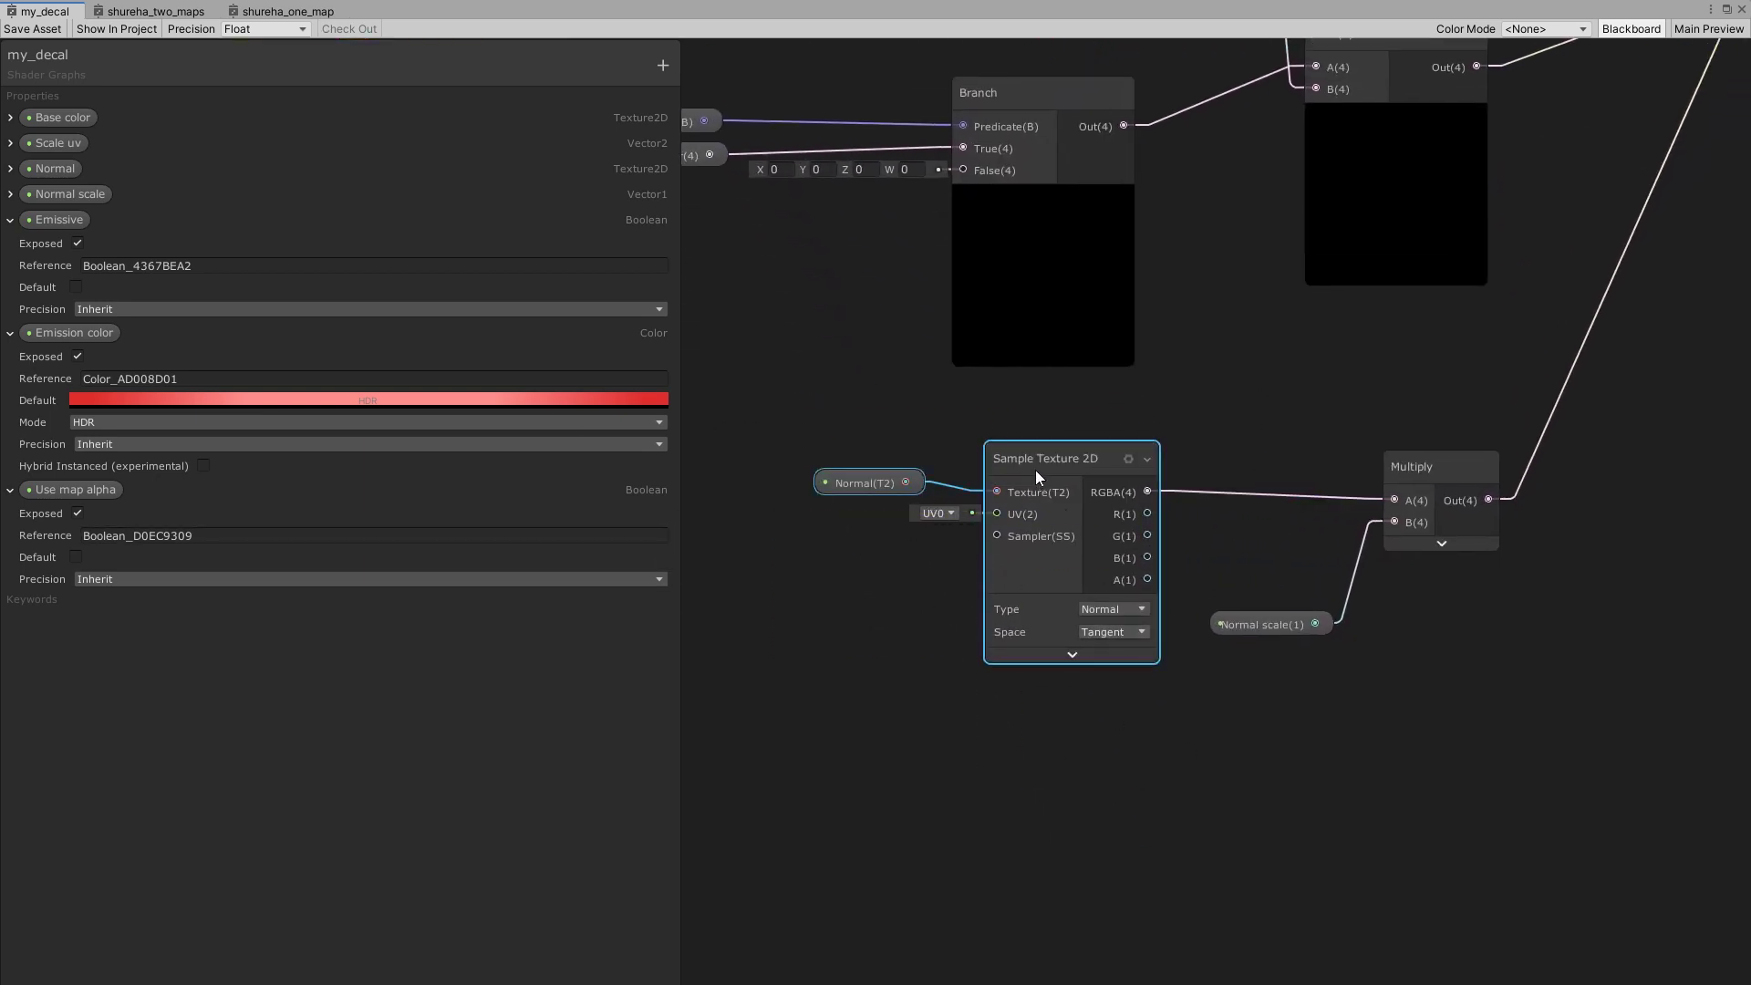
left_click(864, 478)
left_click_drag(1033, 462, 1035, 463)
scroll(985, 516, "down", 5)
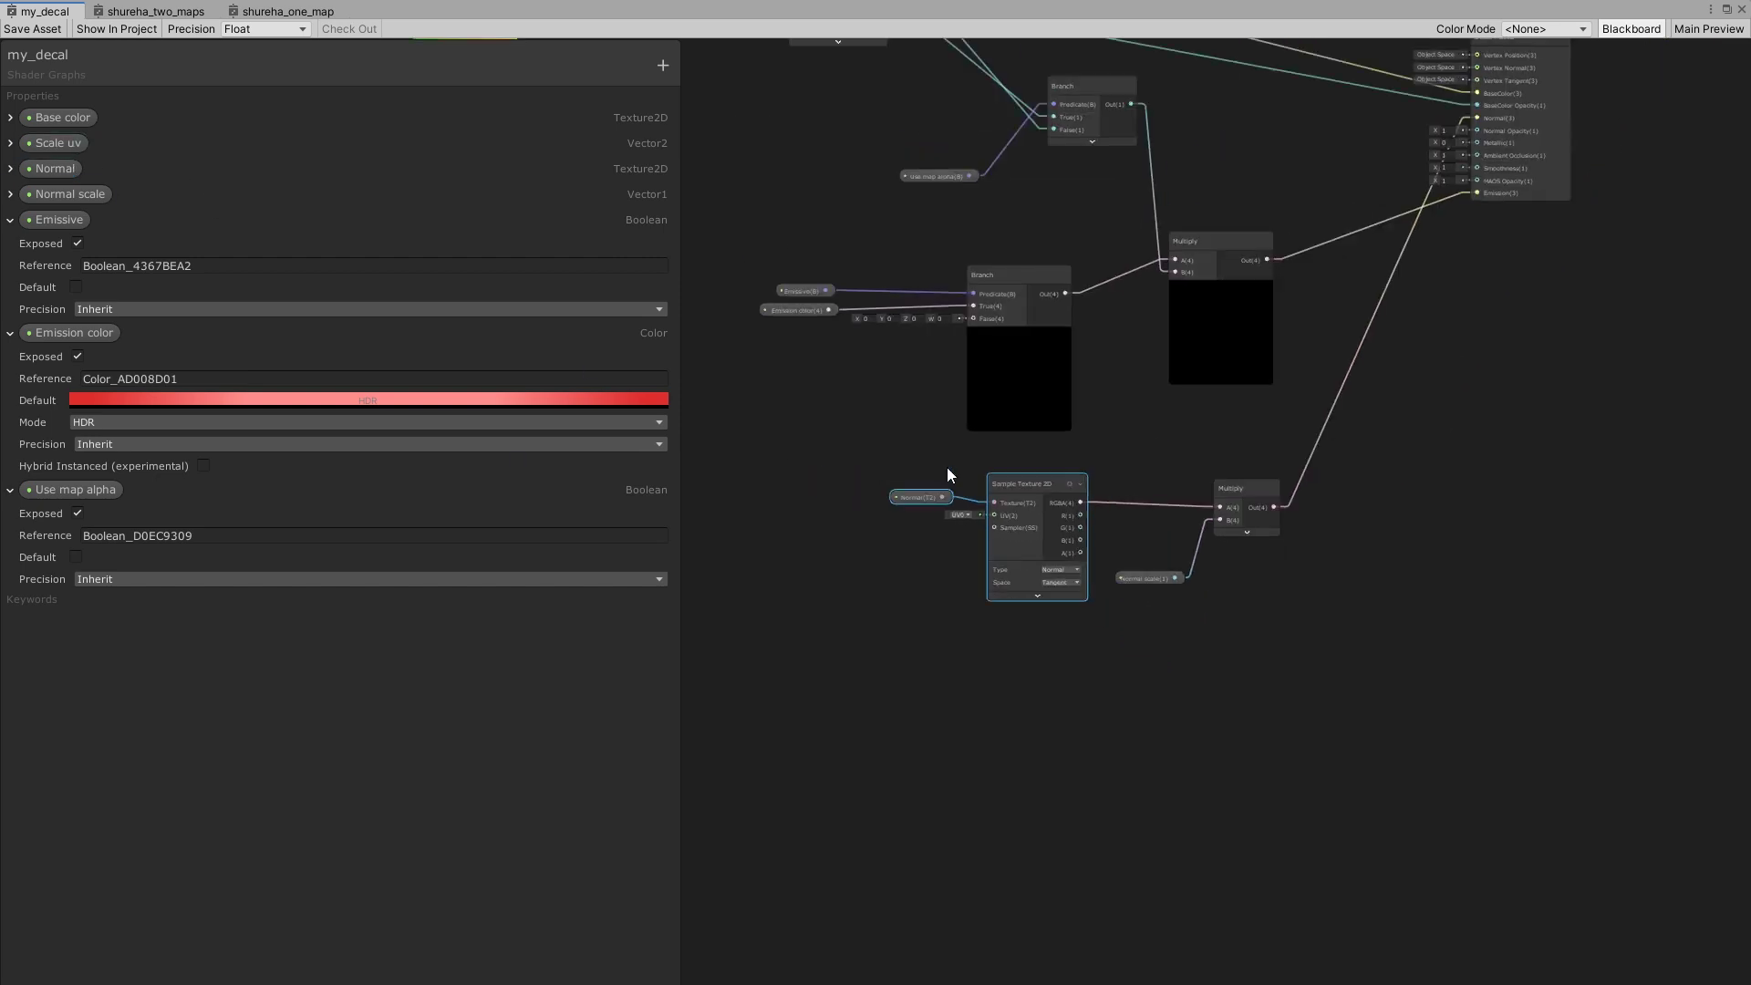
mouse_move(947, 467)
middle_mouse_down()
mouse_move(1327, 748)
mouse_move(1102, 613)
middle_mouse_up()
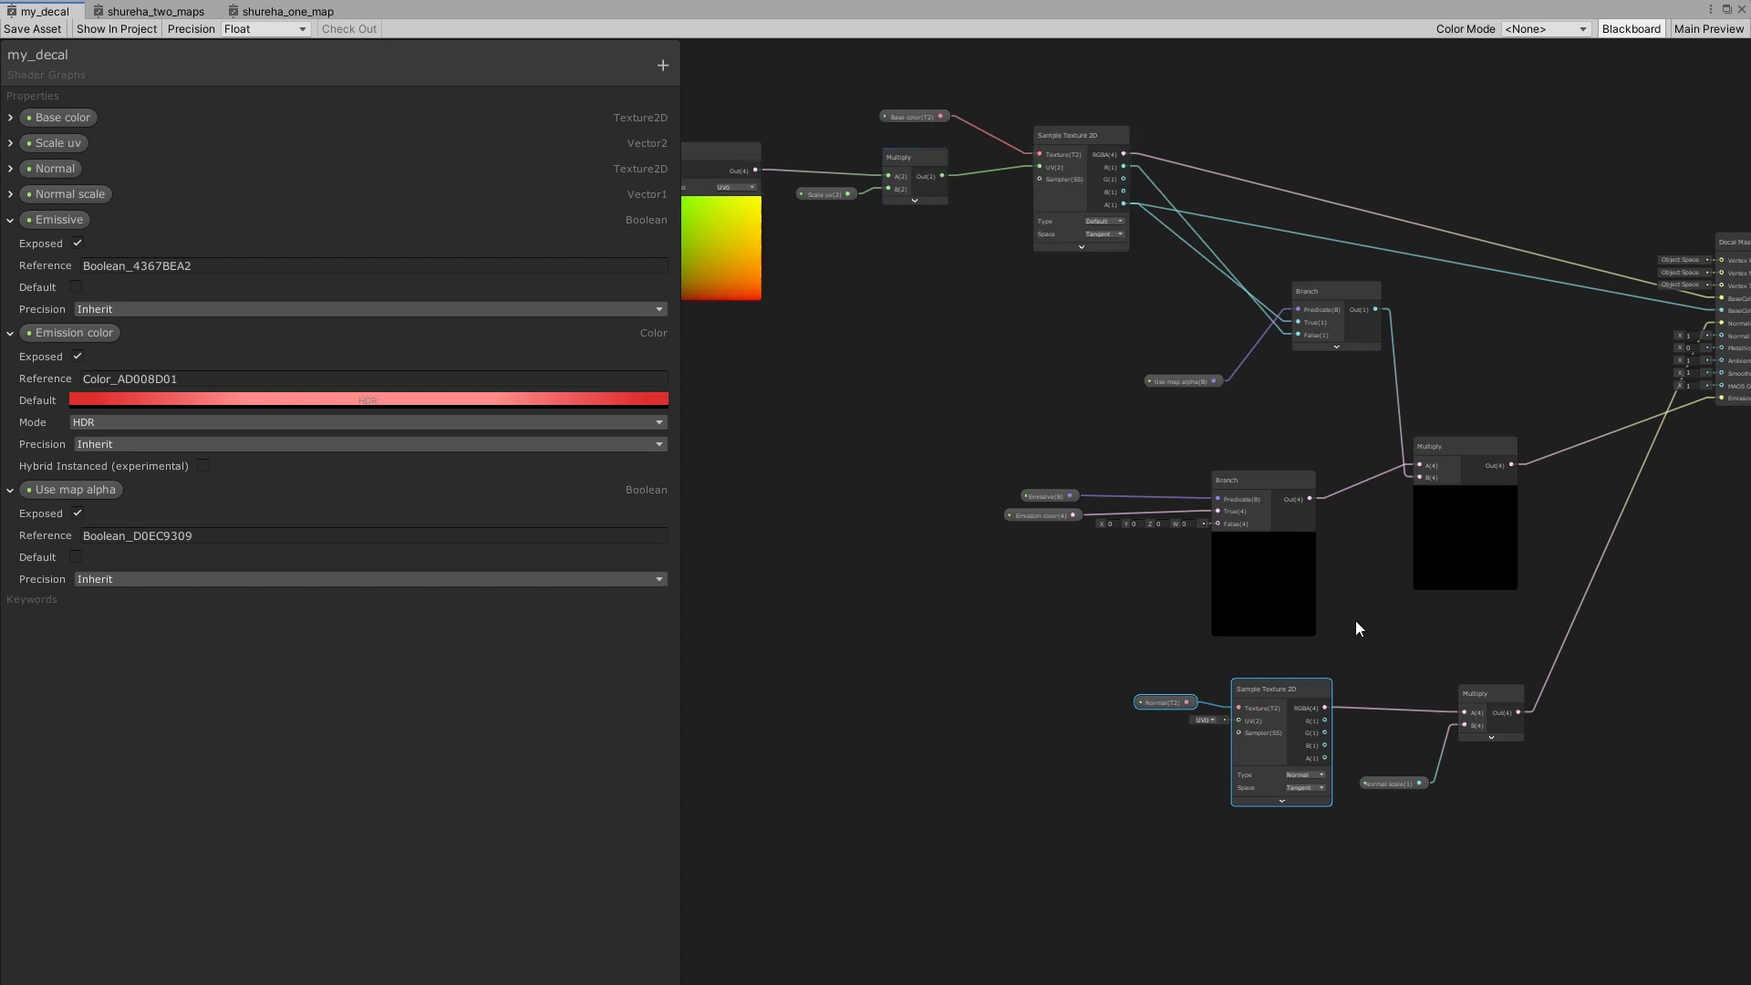
scroll(1376, 504, "up", 3)
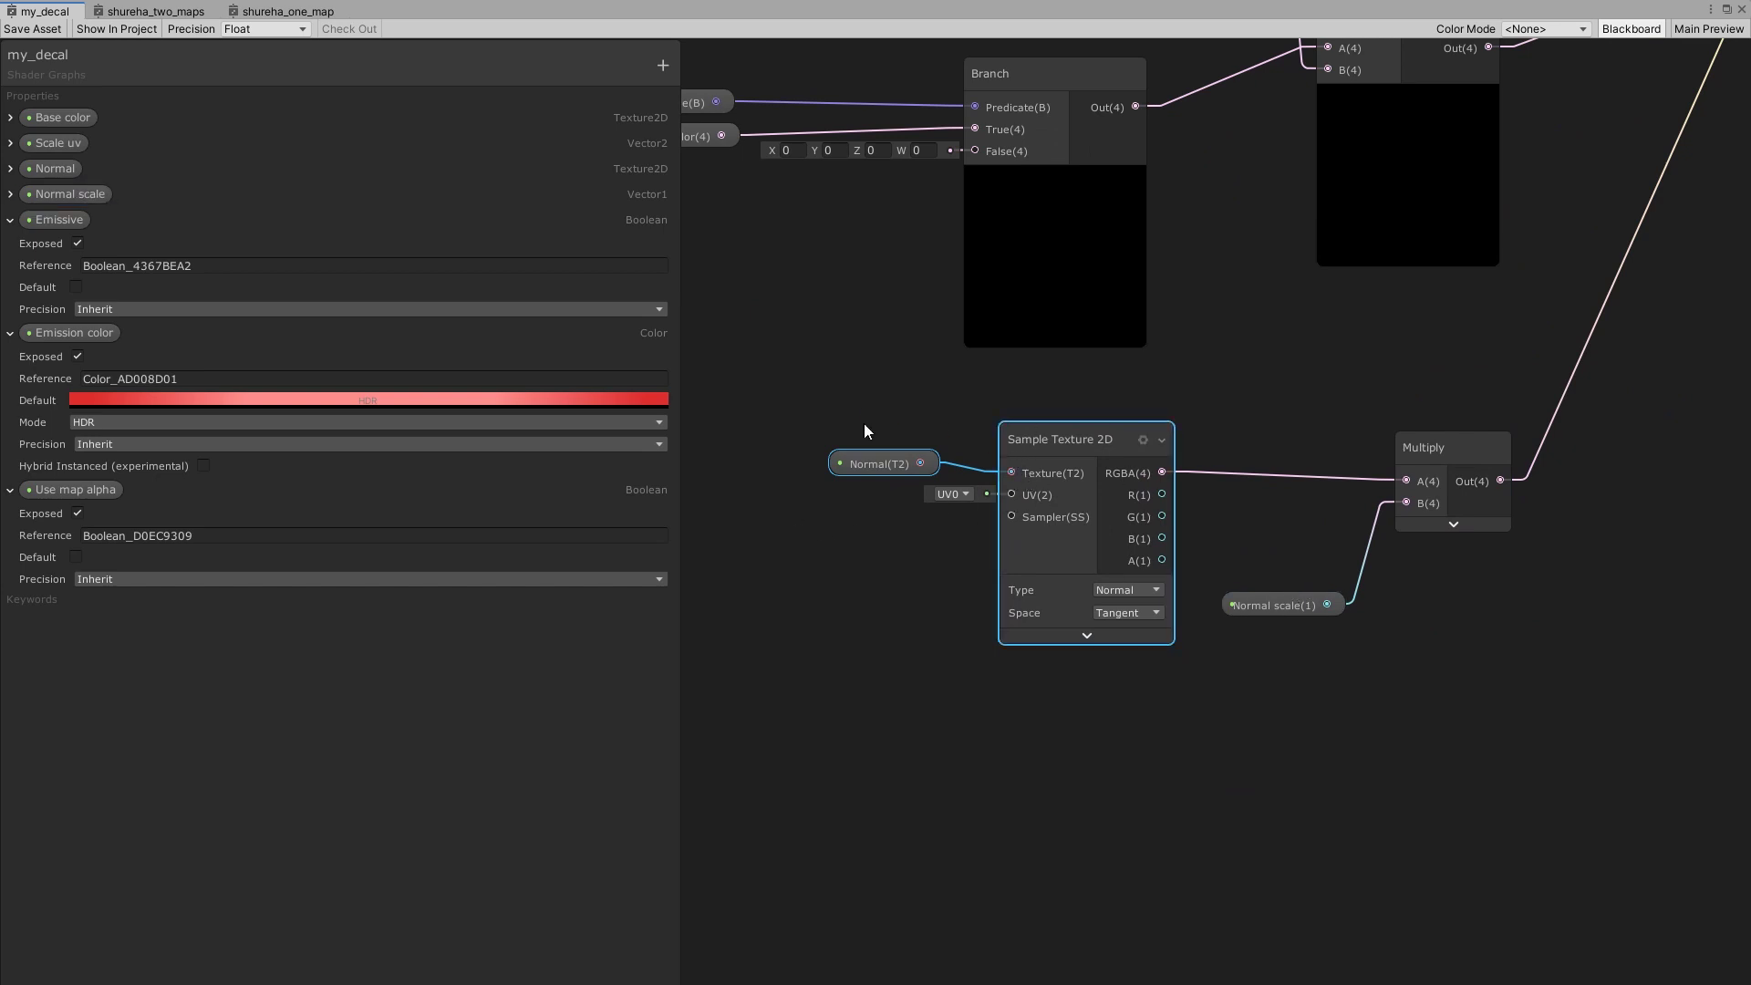
middle_click_drag(1518, 670, 1245, 724)
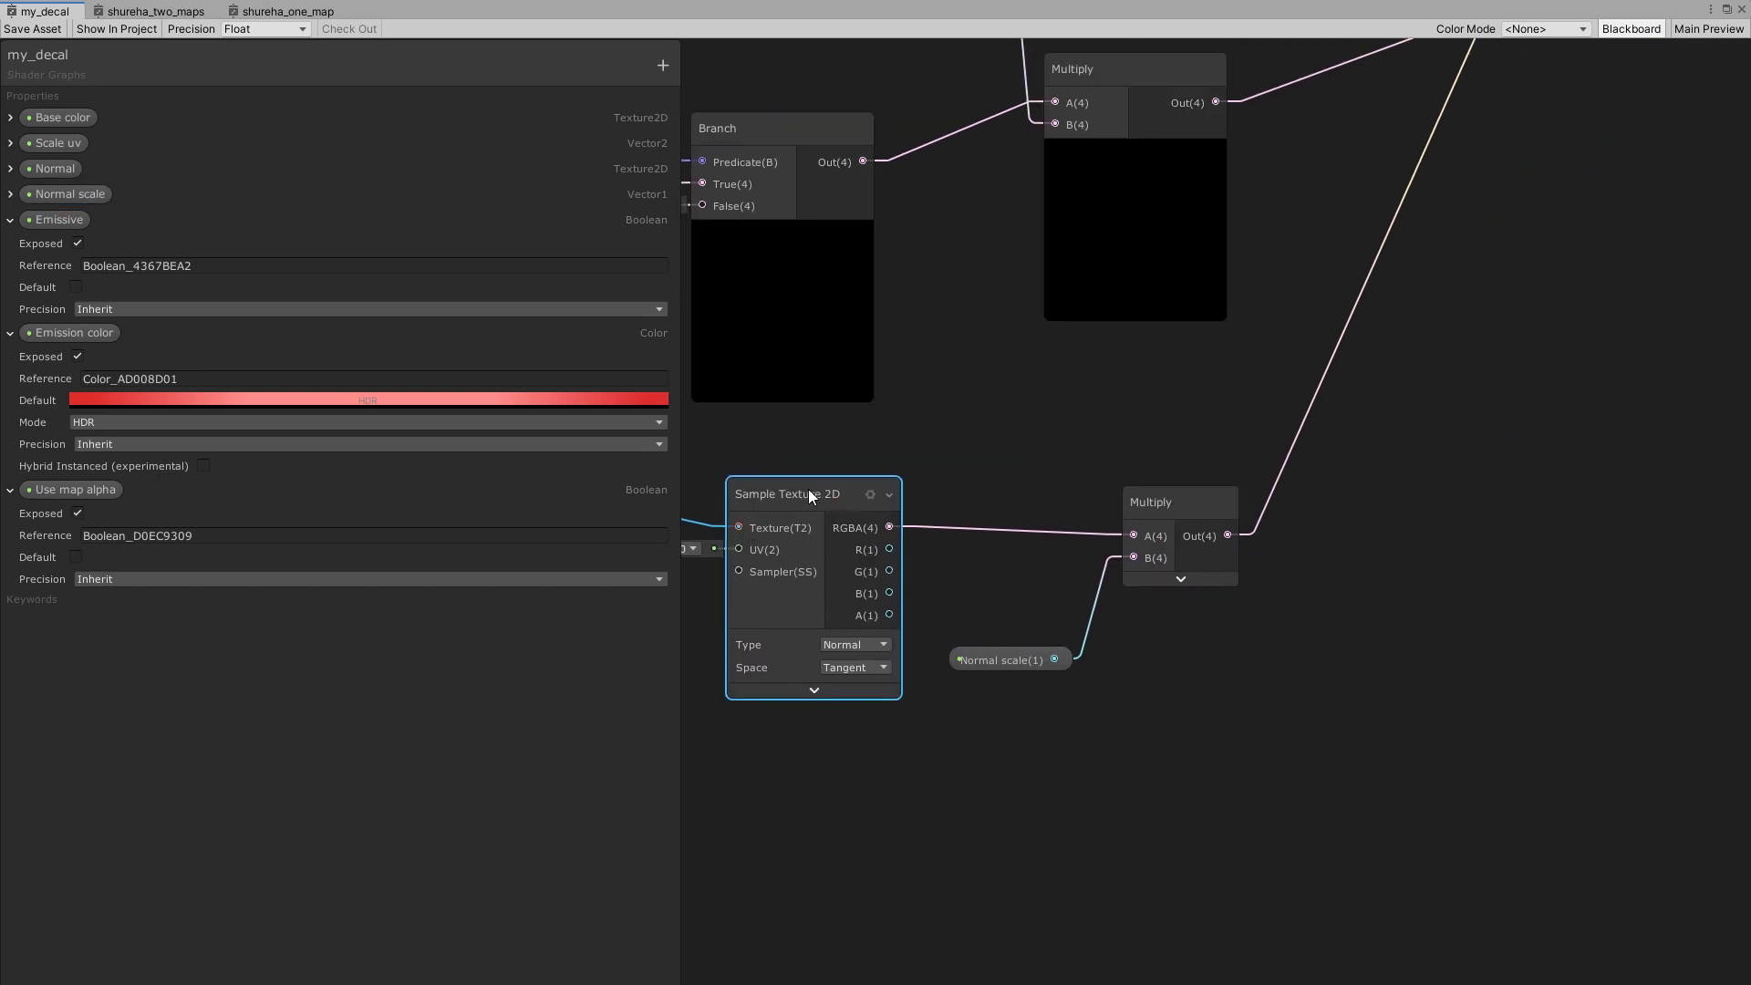
middle_click_drag(763, 716, 905, 682)
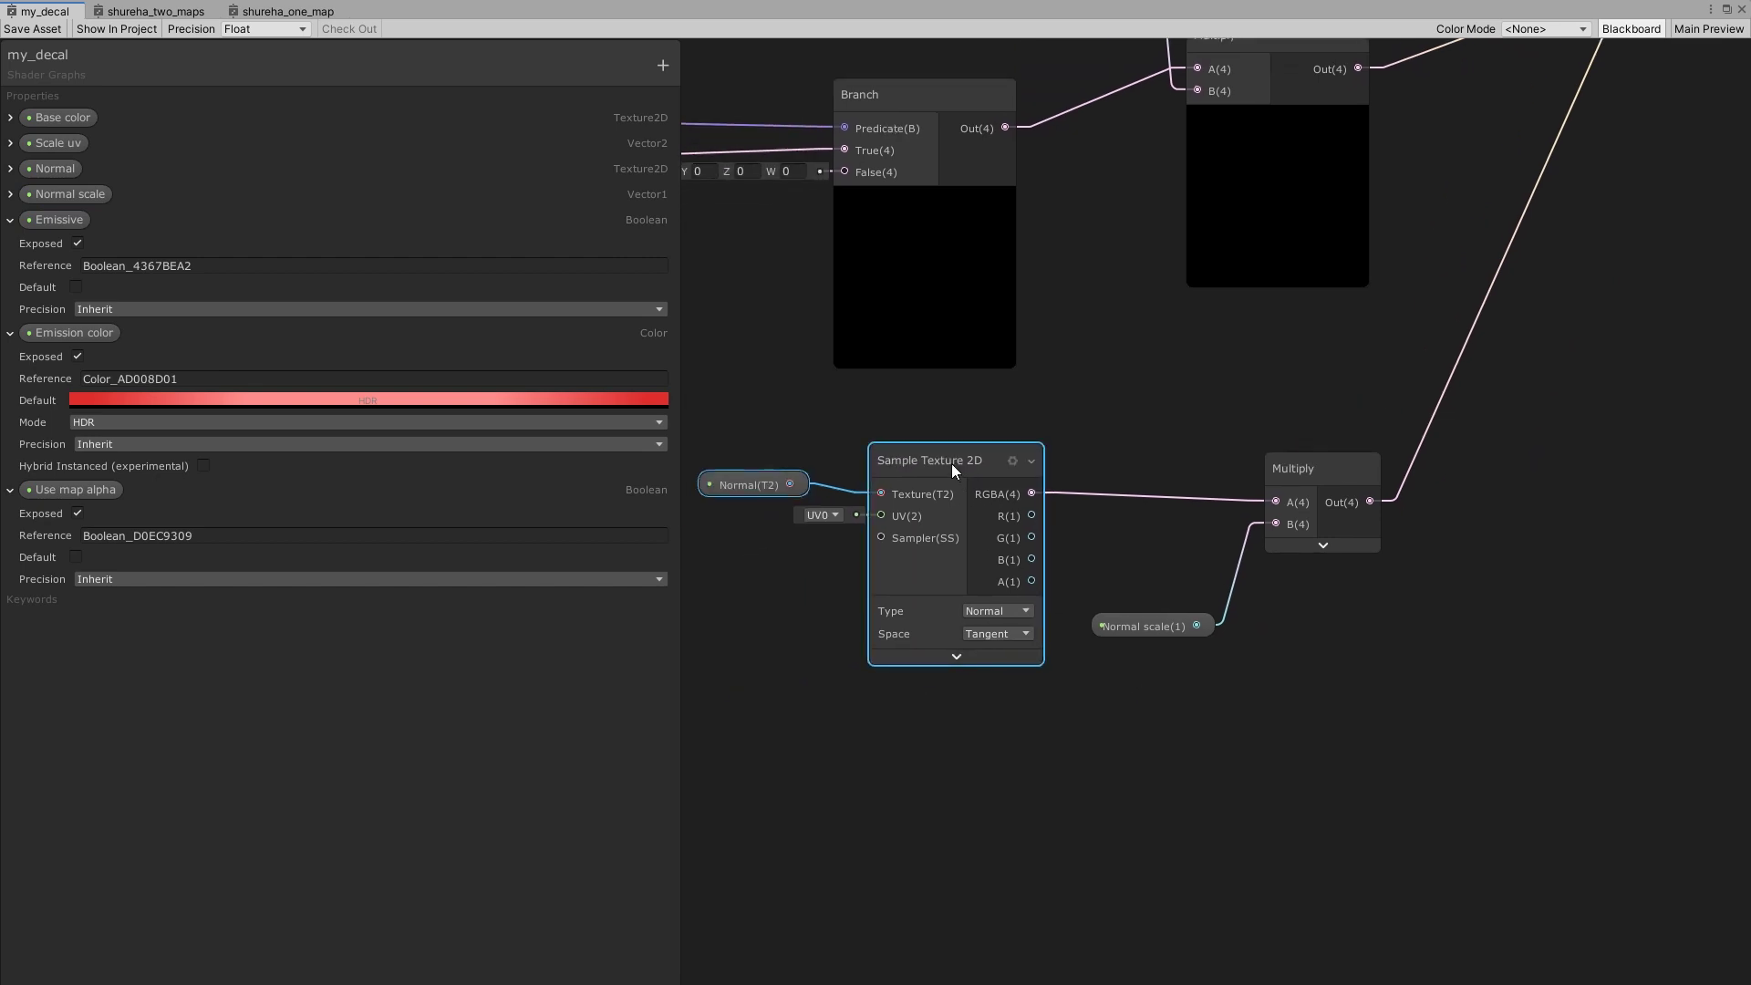
left_click(990, 610)
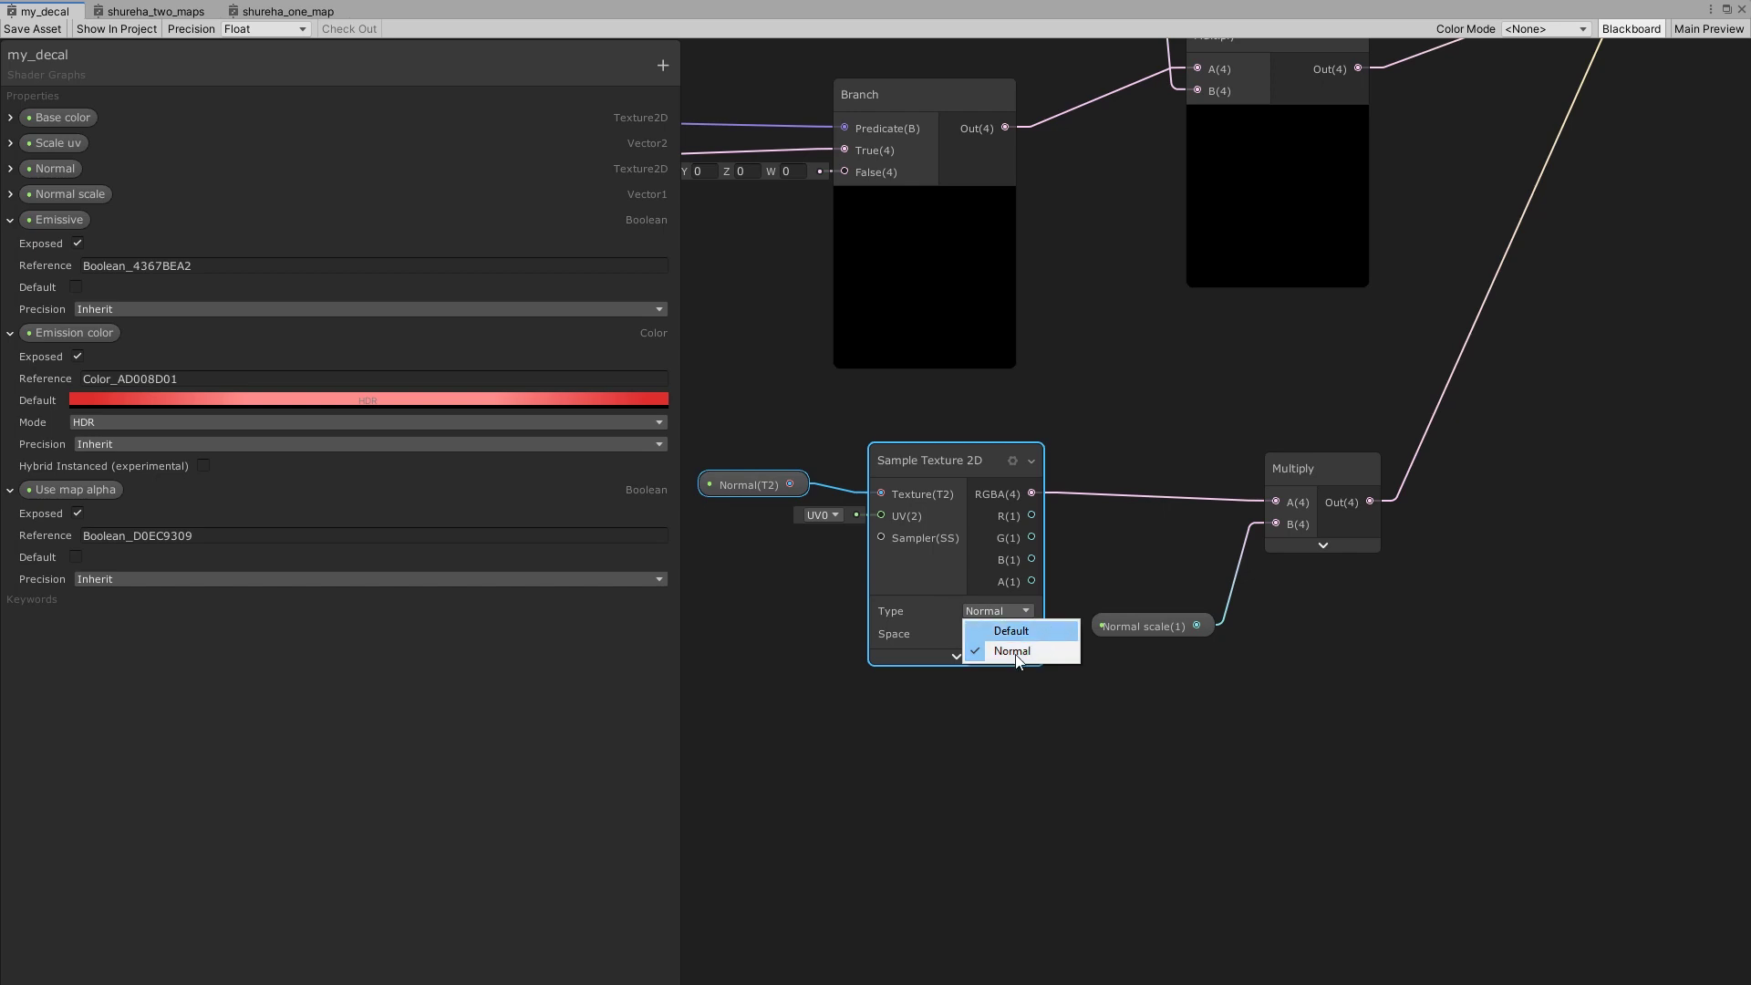
left_click(1019, 661)
middle_click_drag(1301, 575, 1191, 608)
left_click(1190, 504)
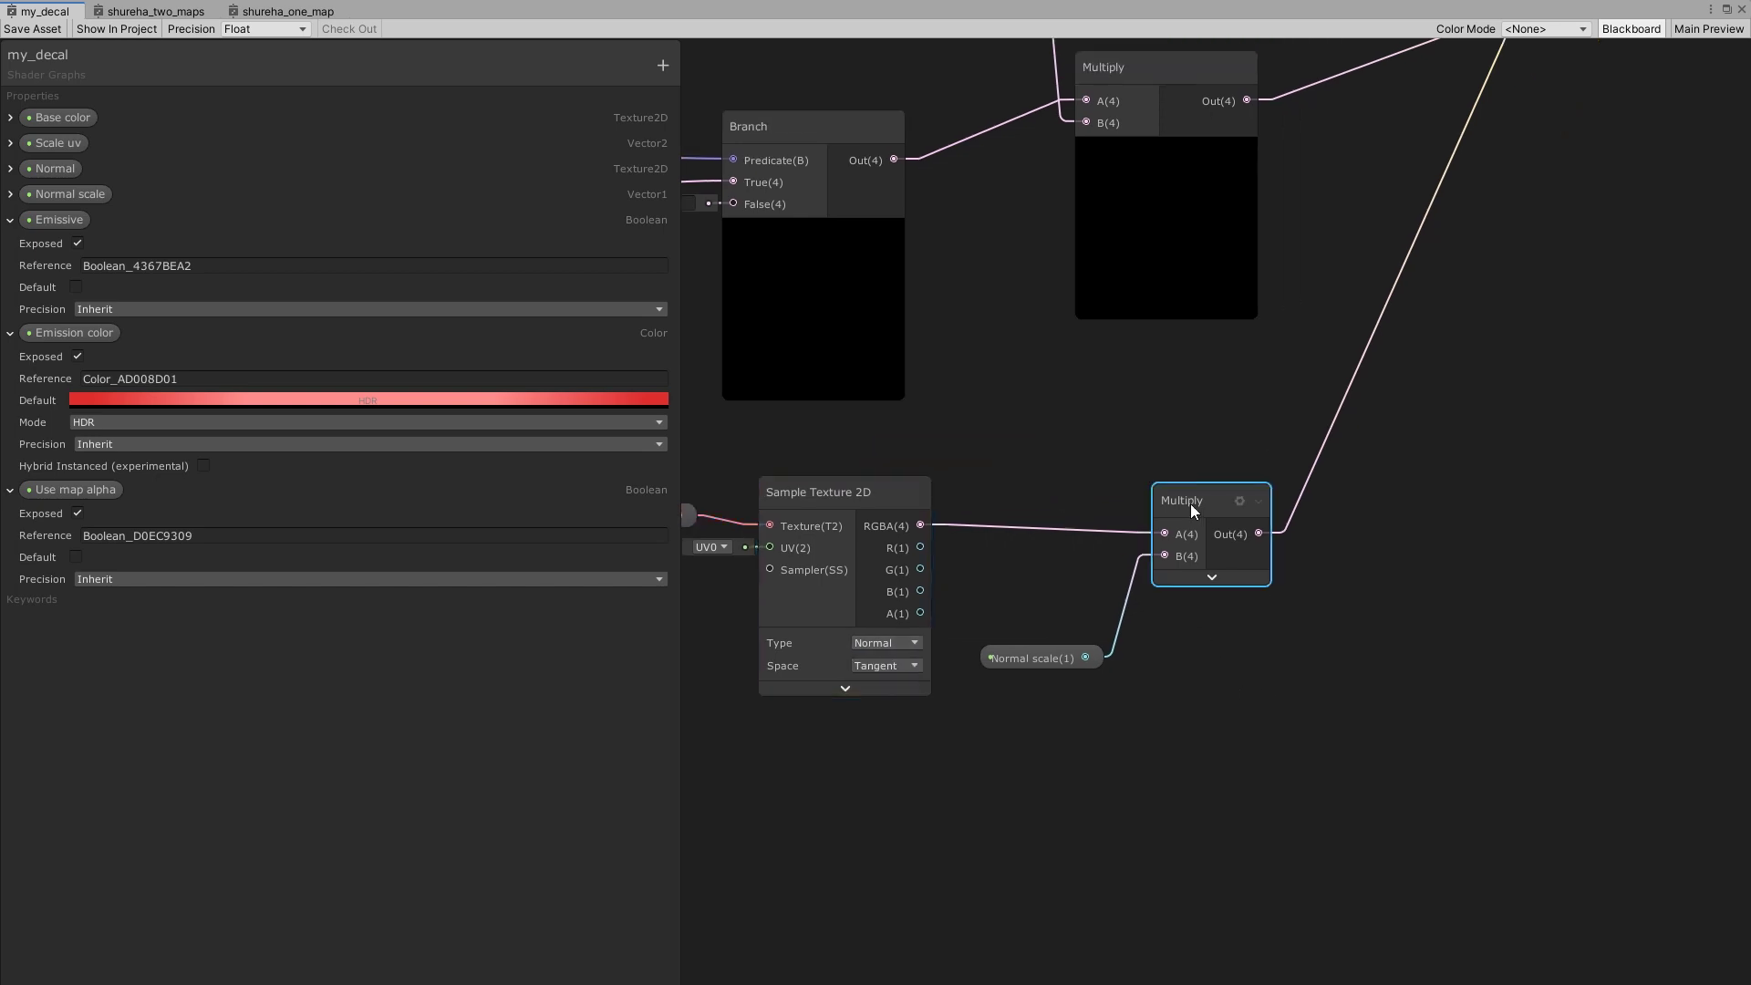
left_click(1040, 660)
scroll(1528, 371, "down", 5)
Select the Branch and Multiply nodes with their property inputs and move them upward.
middle_click_drag(1529, 370, 1282, 604)
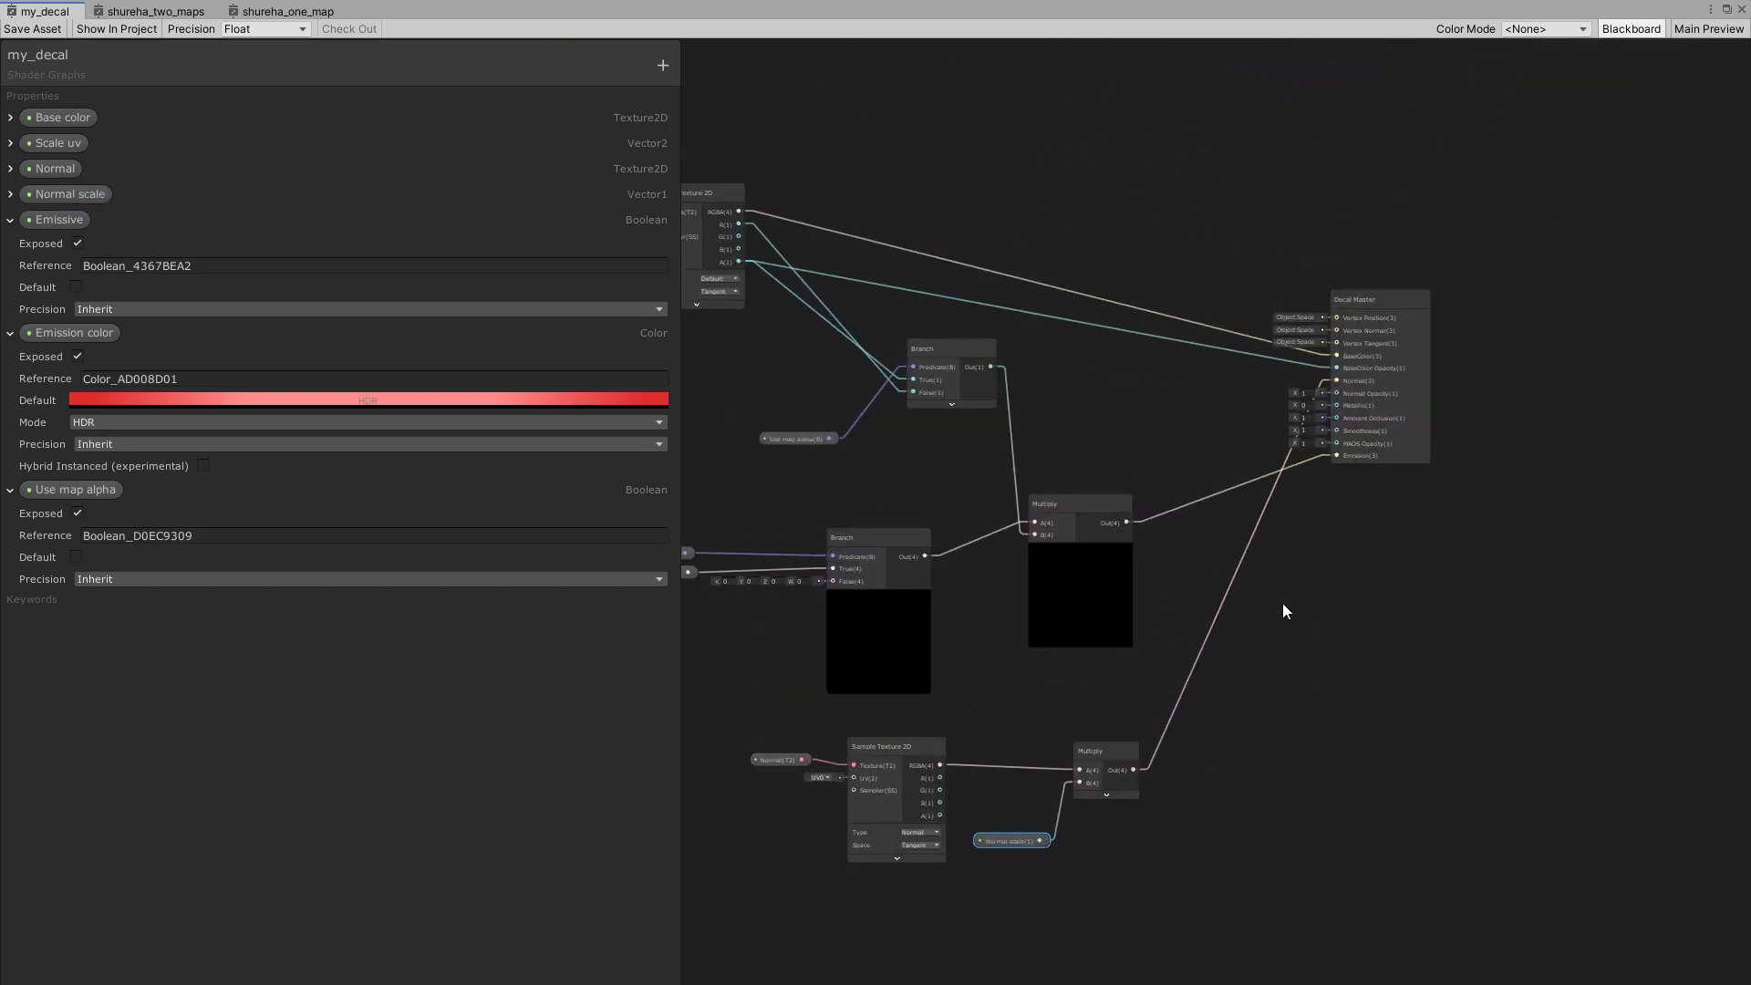
scroll(1349, 379, "up", 3)
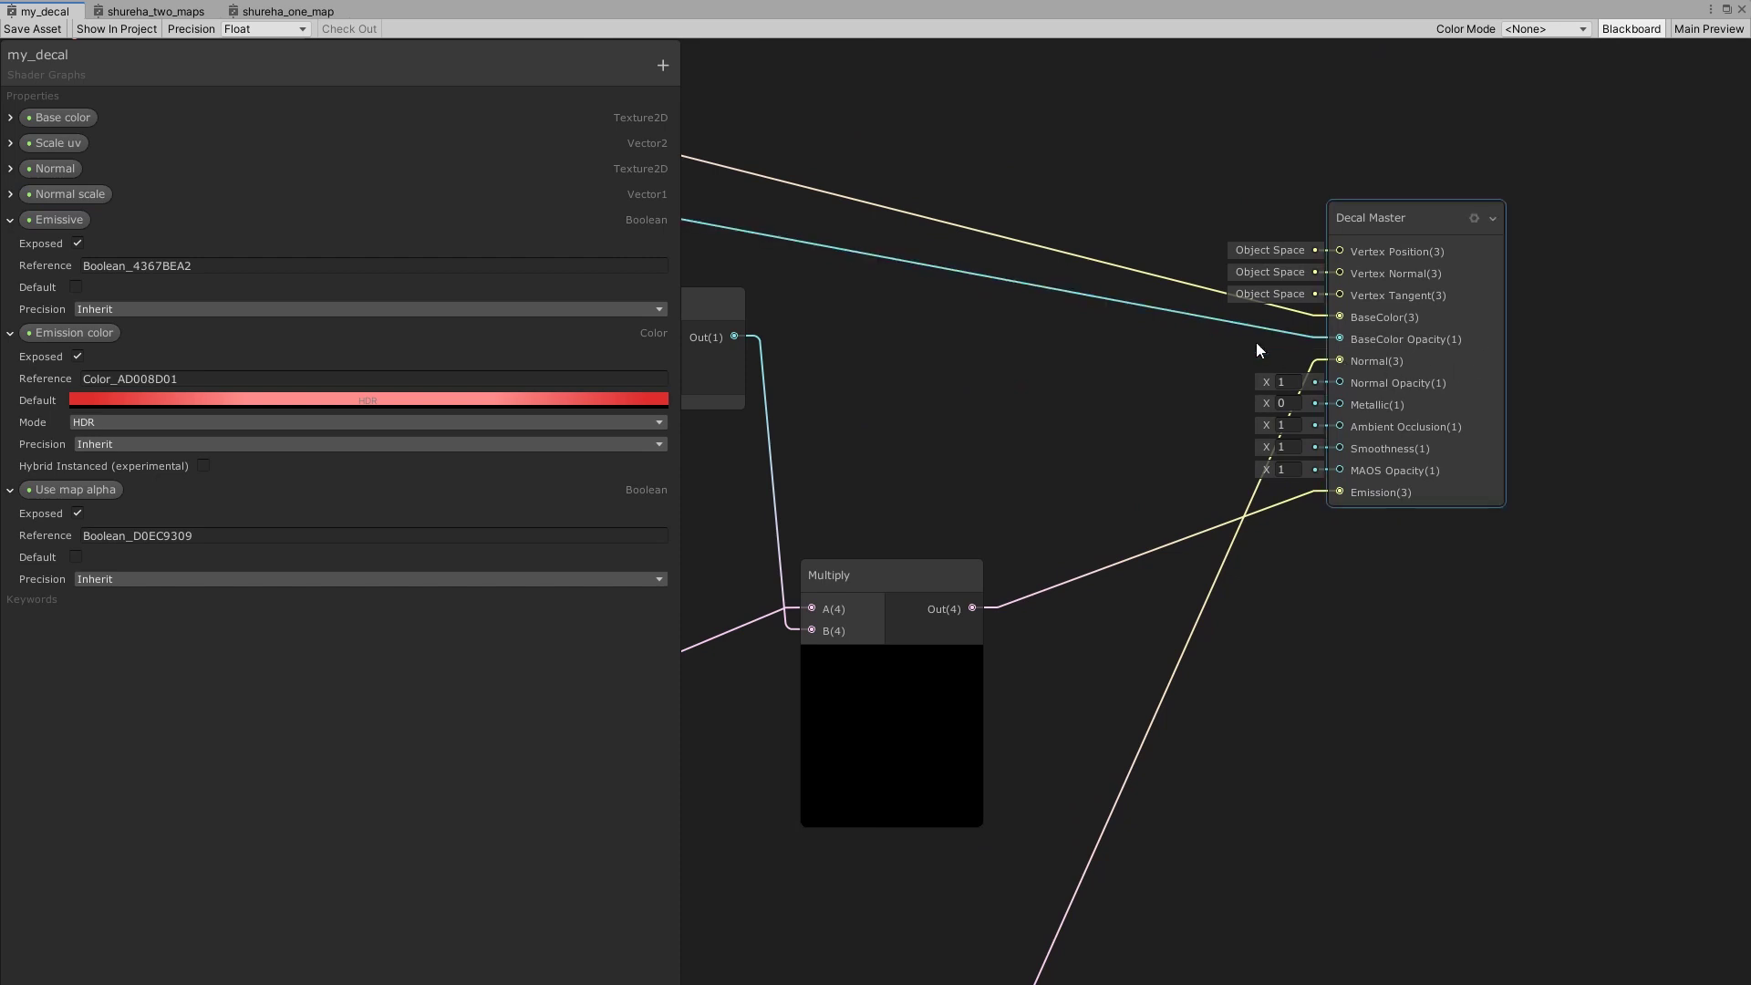
scroll(1040, 474, "down", 2)
middle_click_drag(1040, 474, 1373, 446)
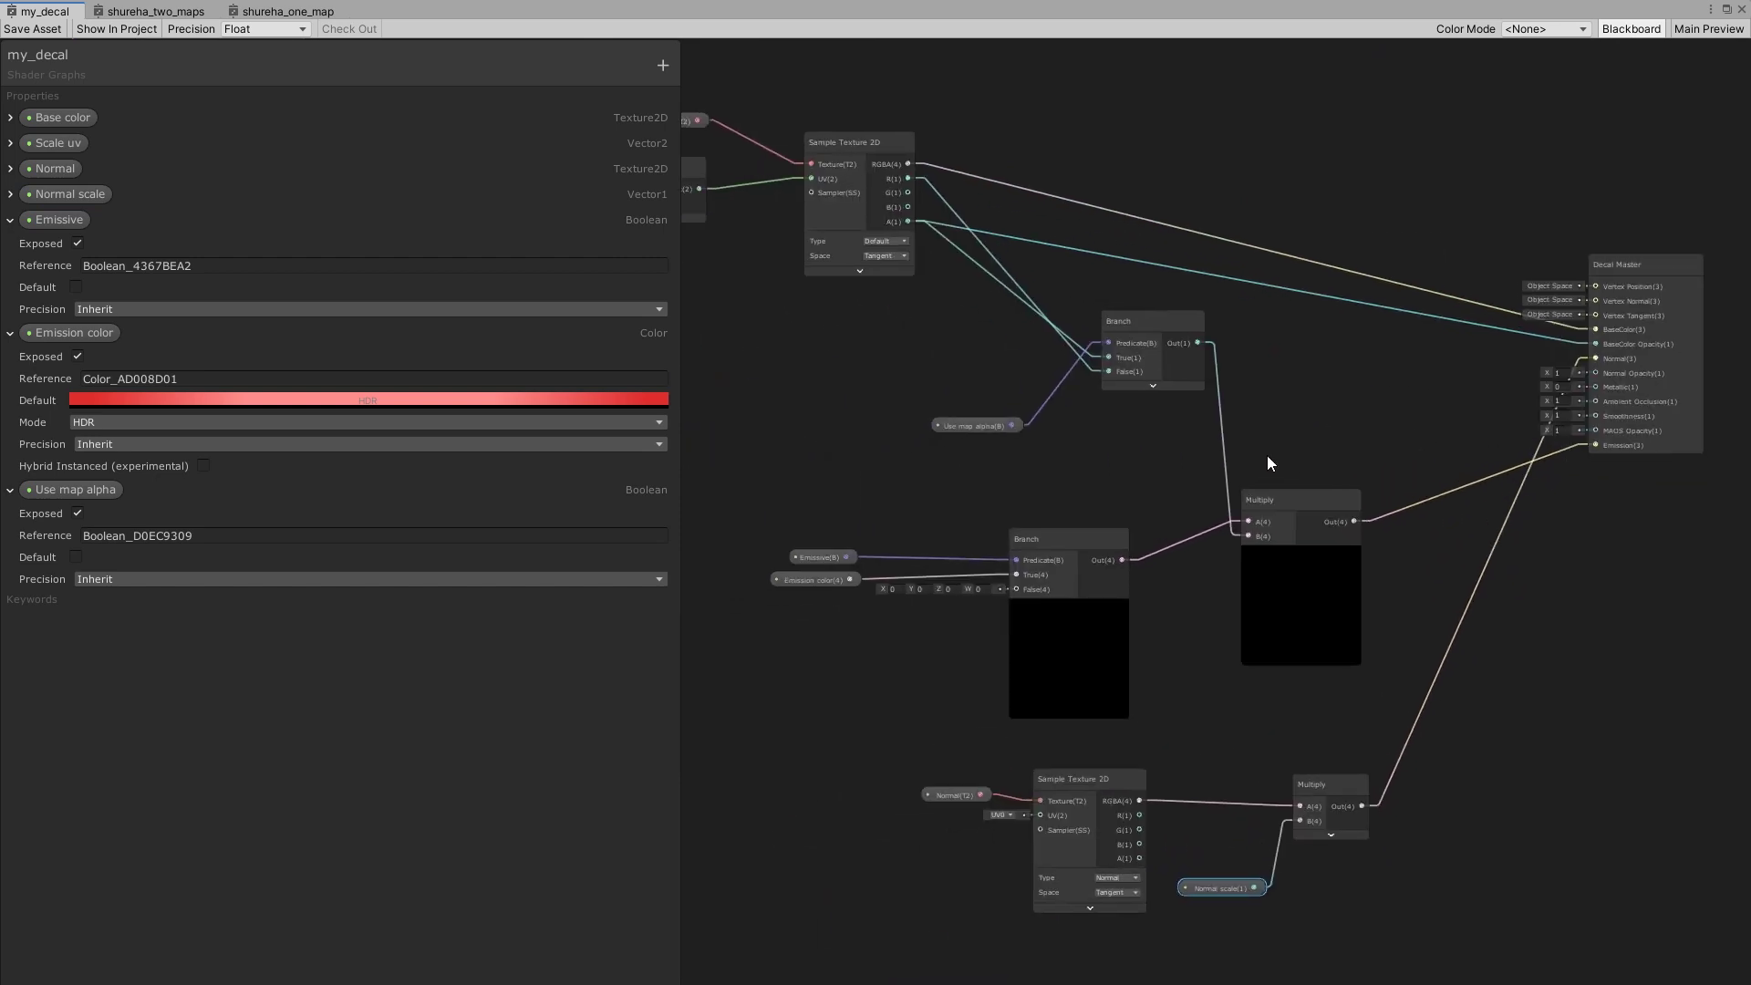
left_click_drag(740, 710, 1372, 341)
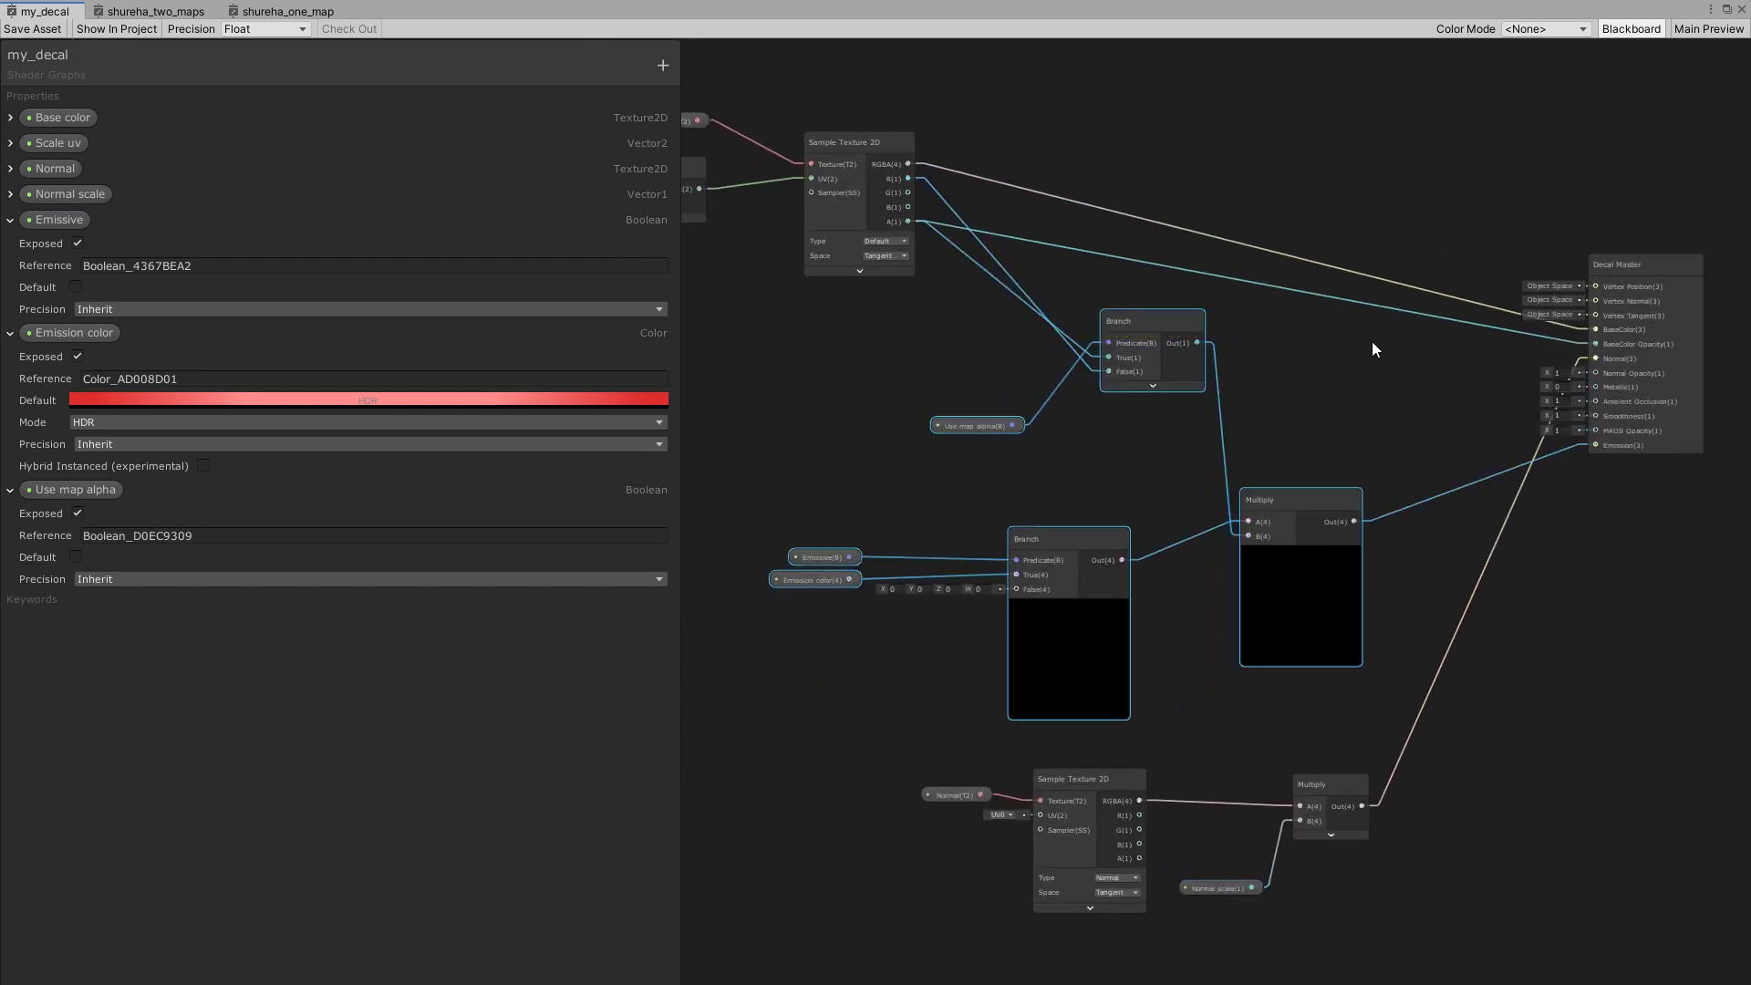
scroll(858, 144, "up", 3)
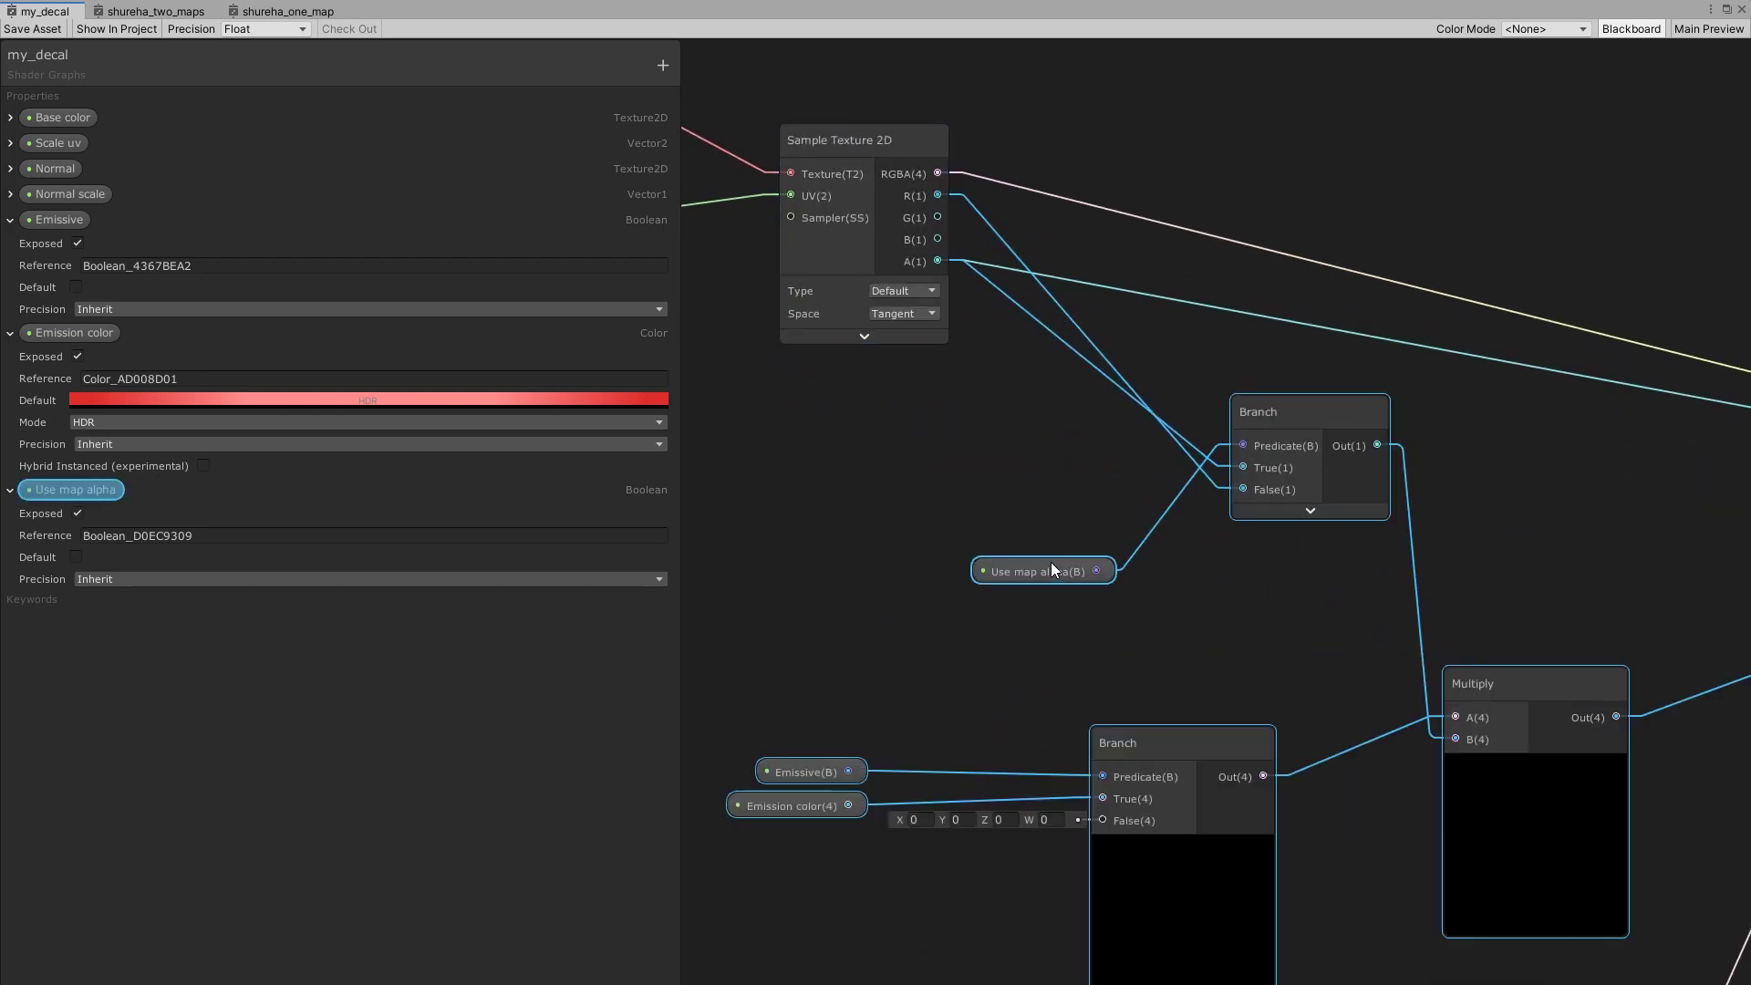
mouse_move(1051, 562)
left_mouse_down()
mouse_move(1056, 461)
mouse_move(1065, 541)
left_mouse_up()
left_click(944, 513)
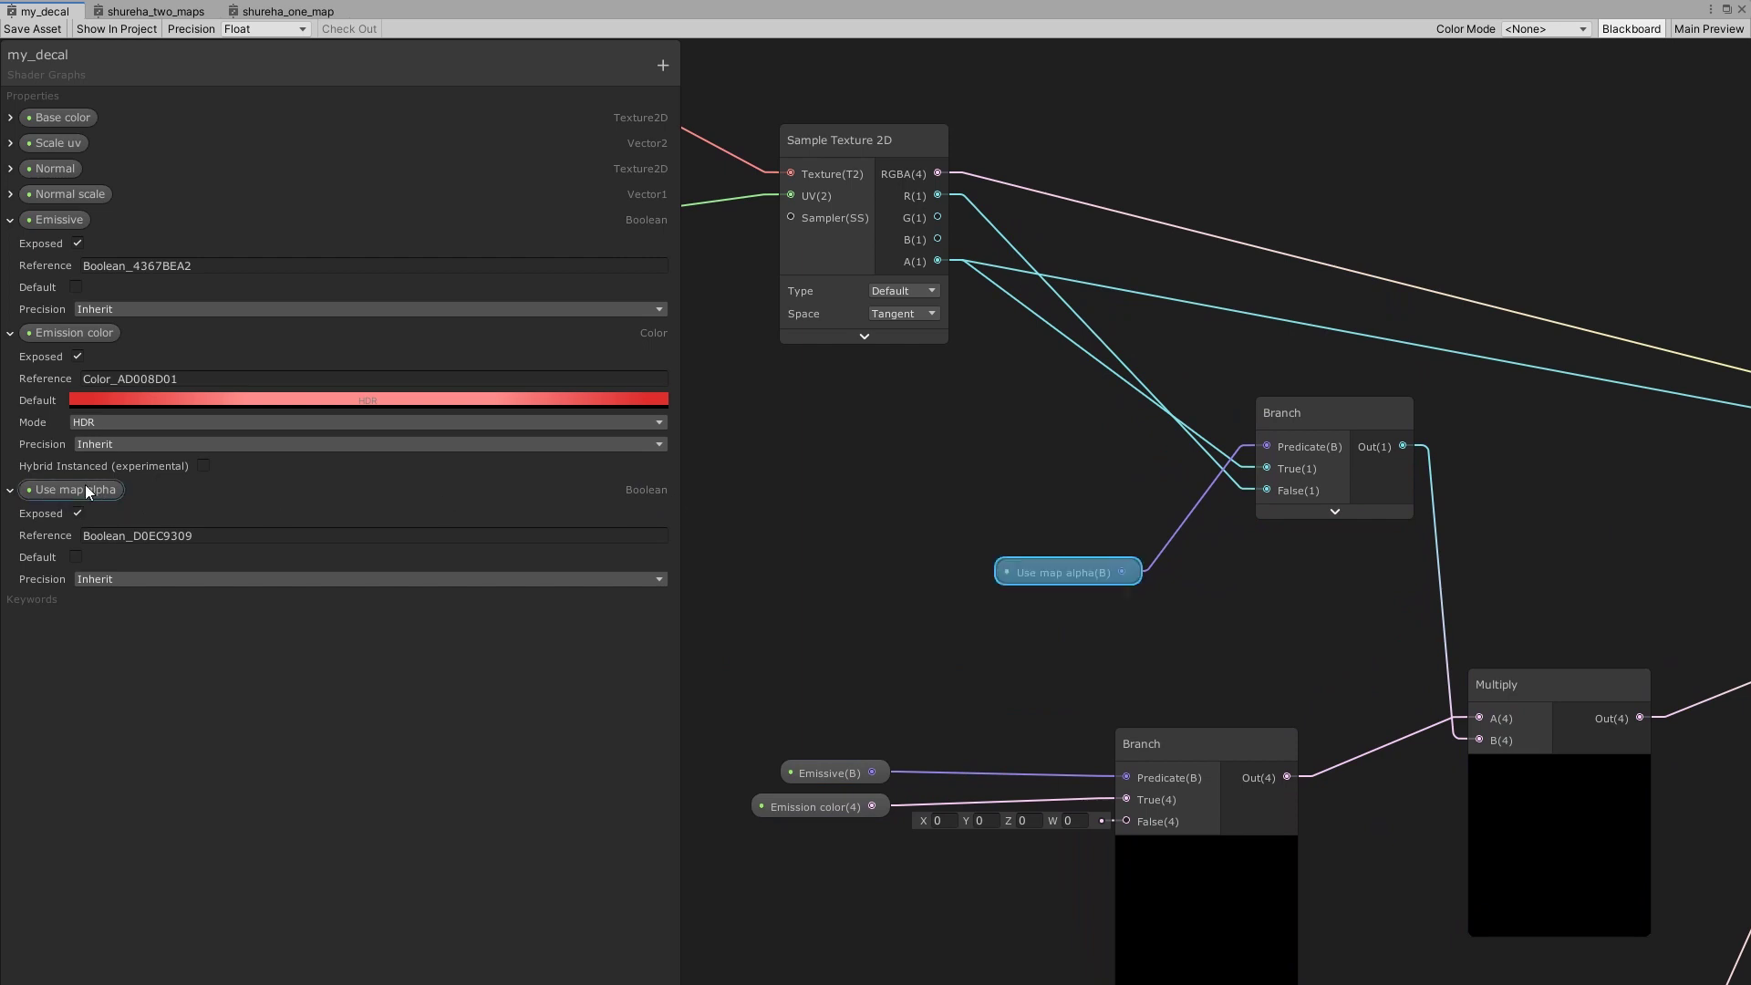
Place the Use map alpha node beside the upper Branch and inspect the Emissive branch.
left_click(90, 492)
left_click_drag(1073, 580, 1012, 456)
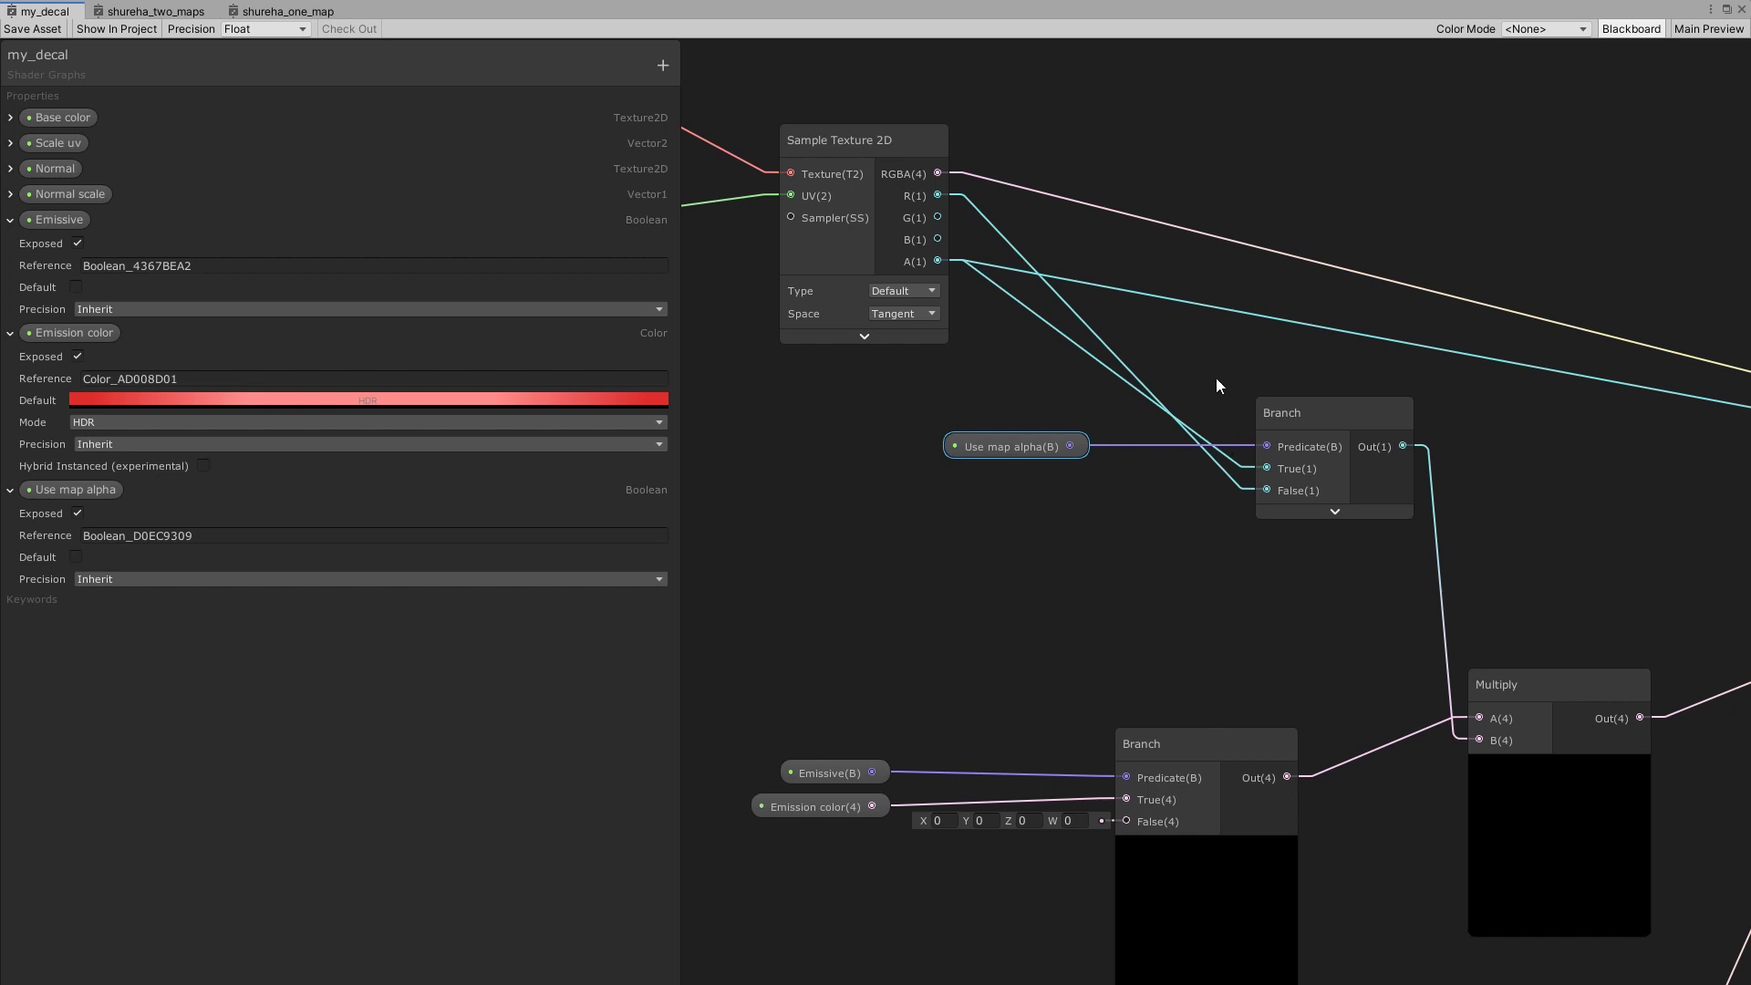
left_click(1297, 406)
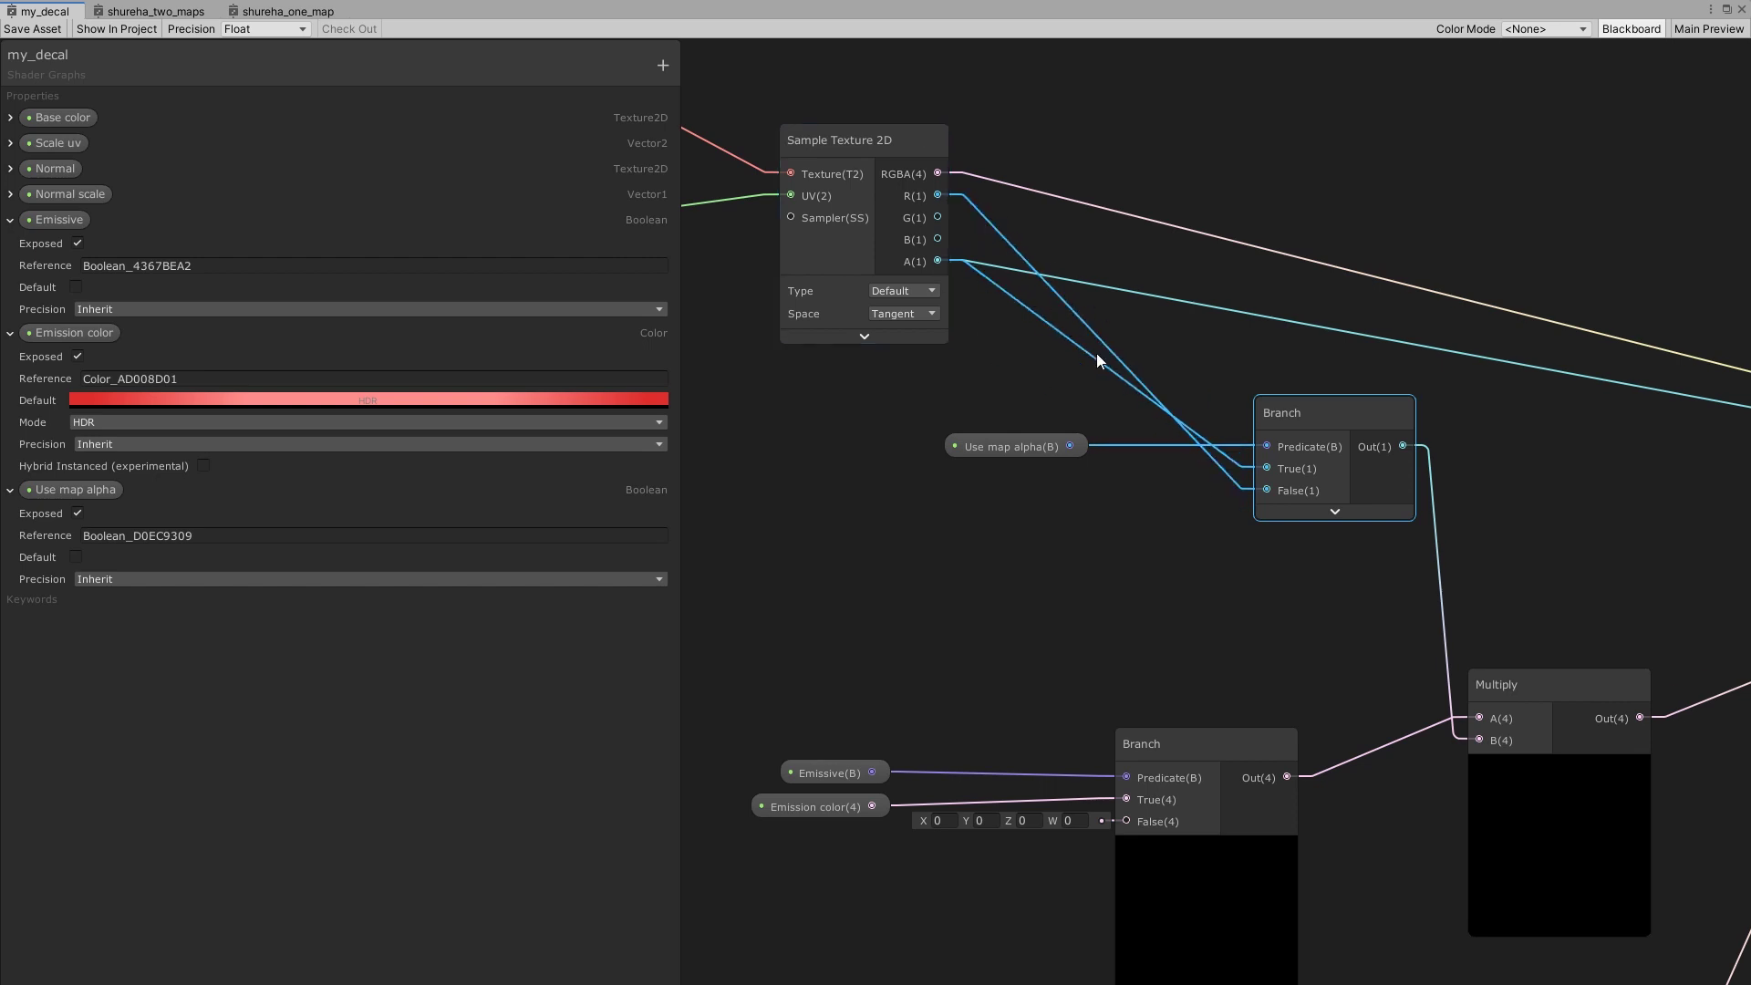
left_click(845, 766)
middle_click_drag(844, 767, 955, 358)
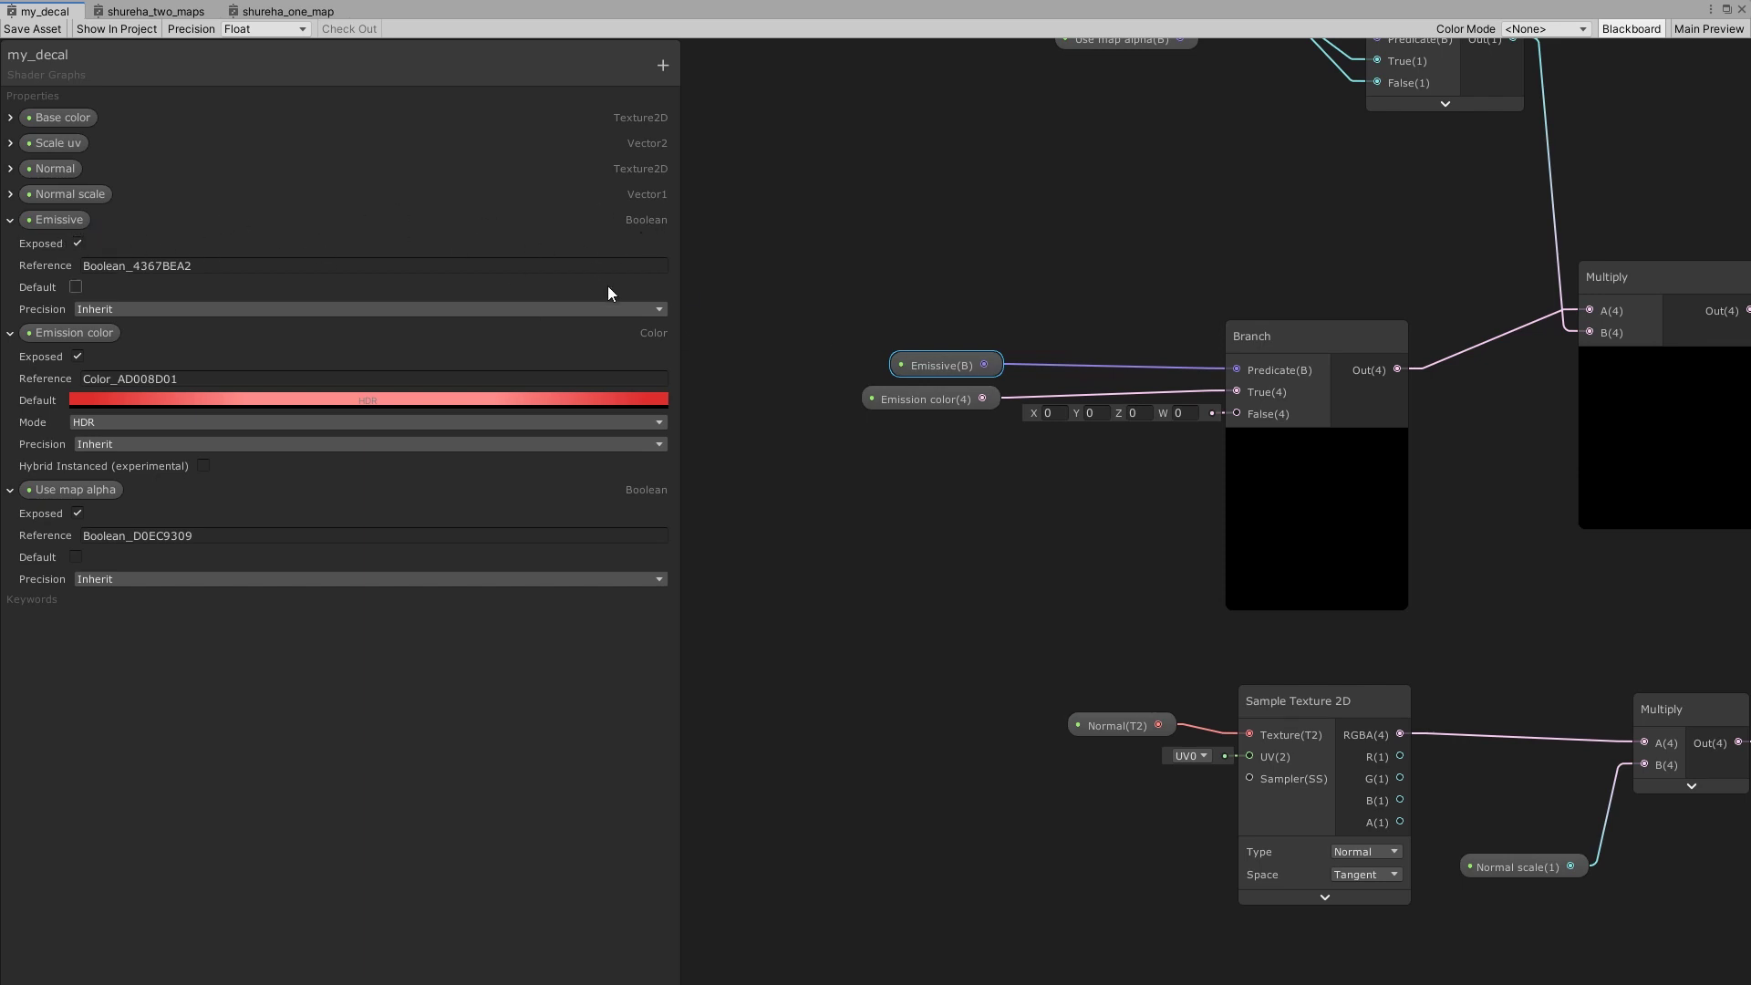
Set the HDR Emission color default to lighter red 215,36,36 with intensity 4.9.
left_click(1293, 342)
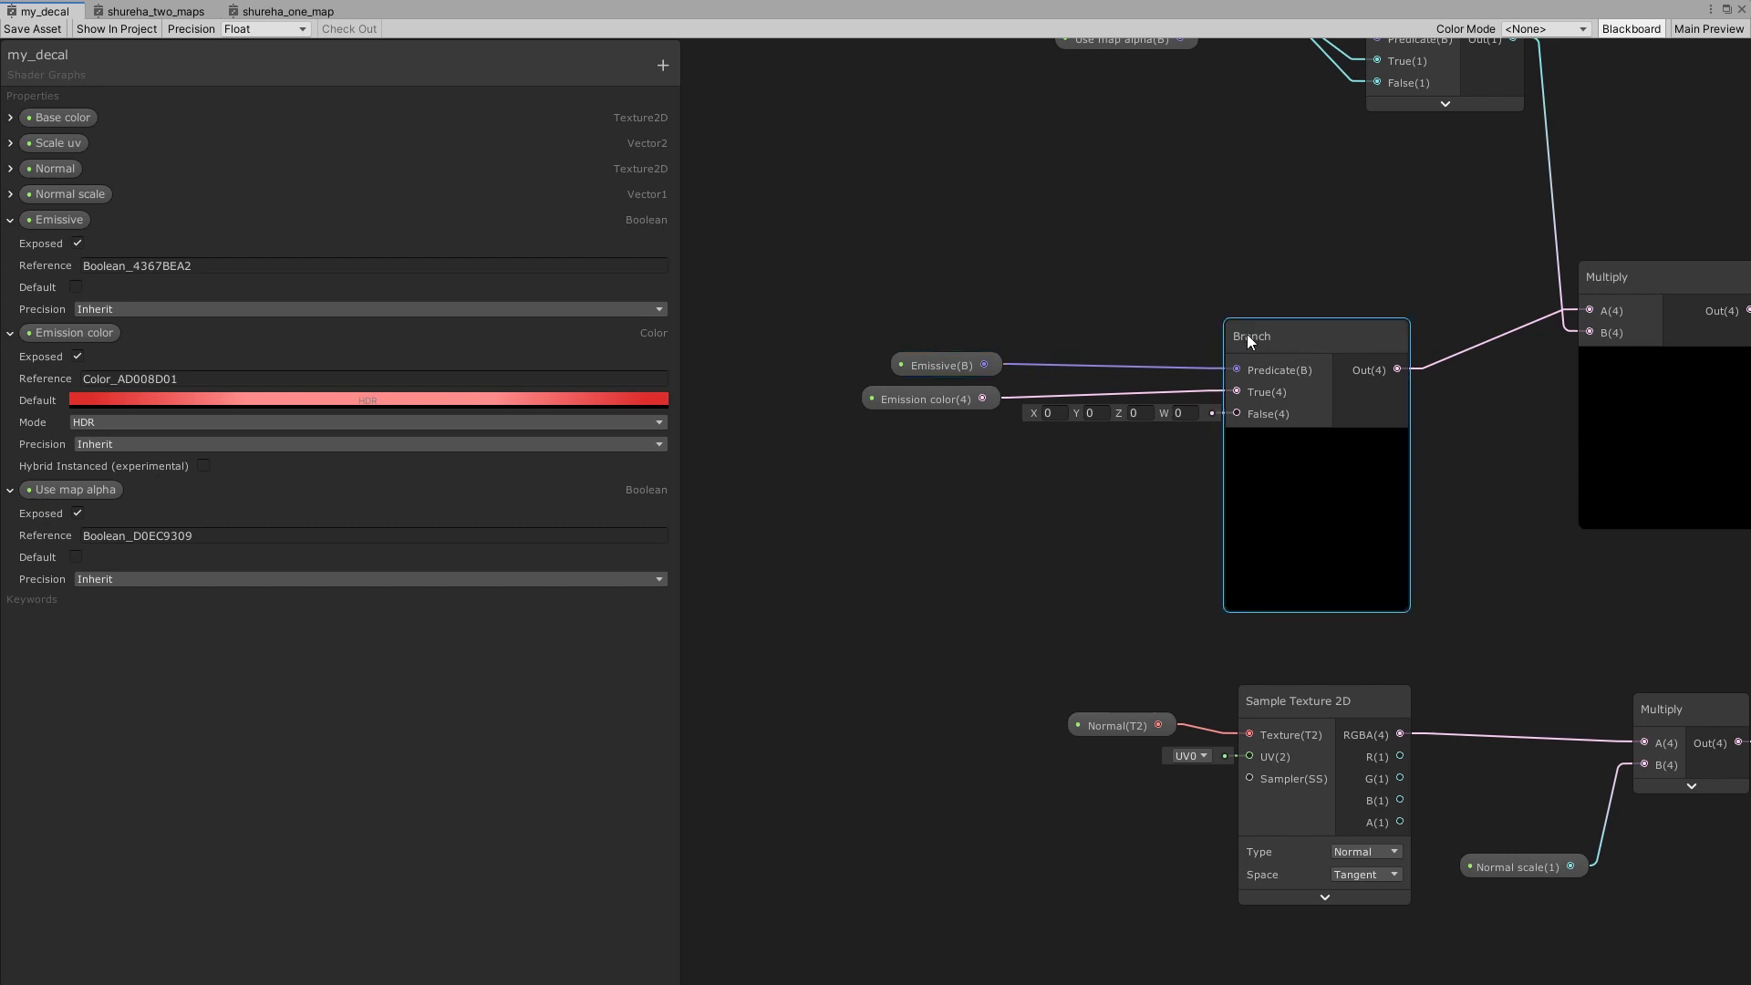
left_click(916, 399)
left_click(821, 438)
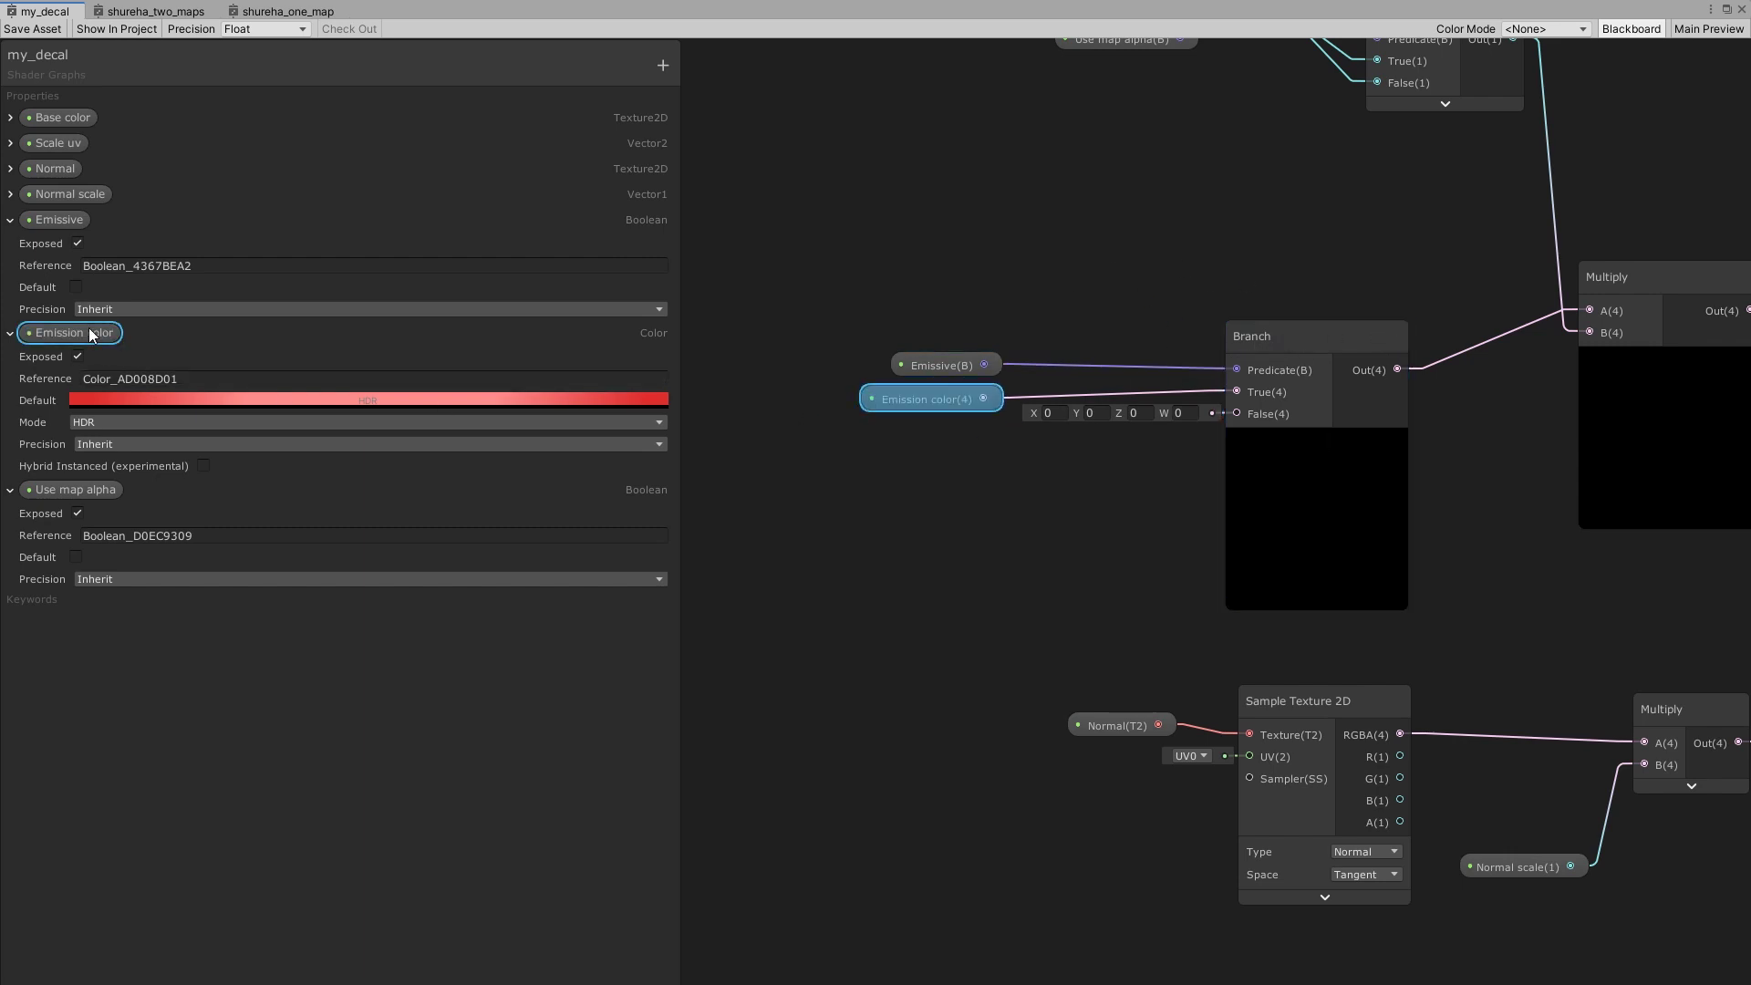
left_click(82, 423)
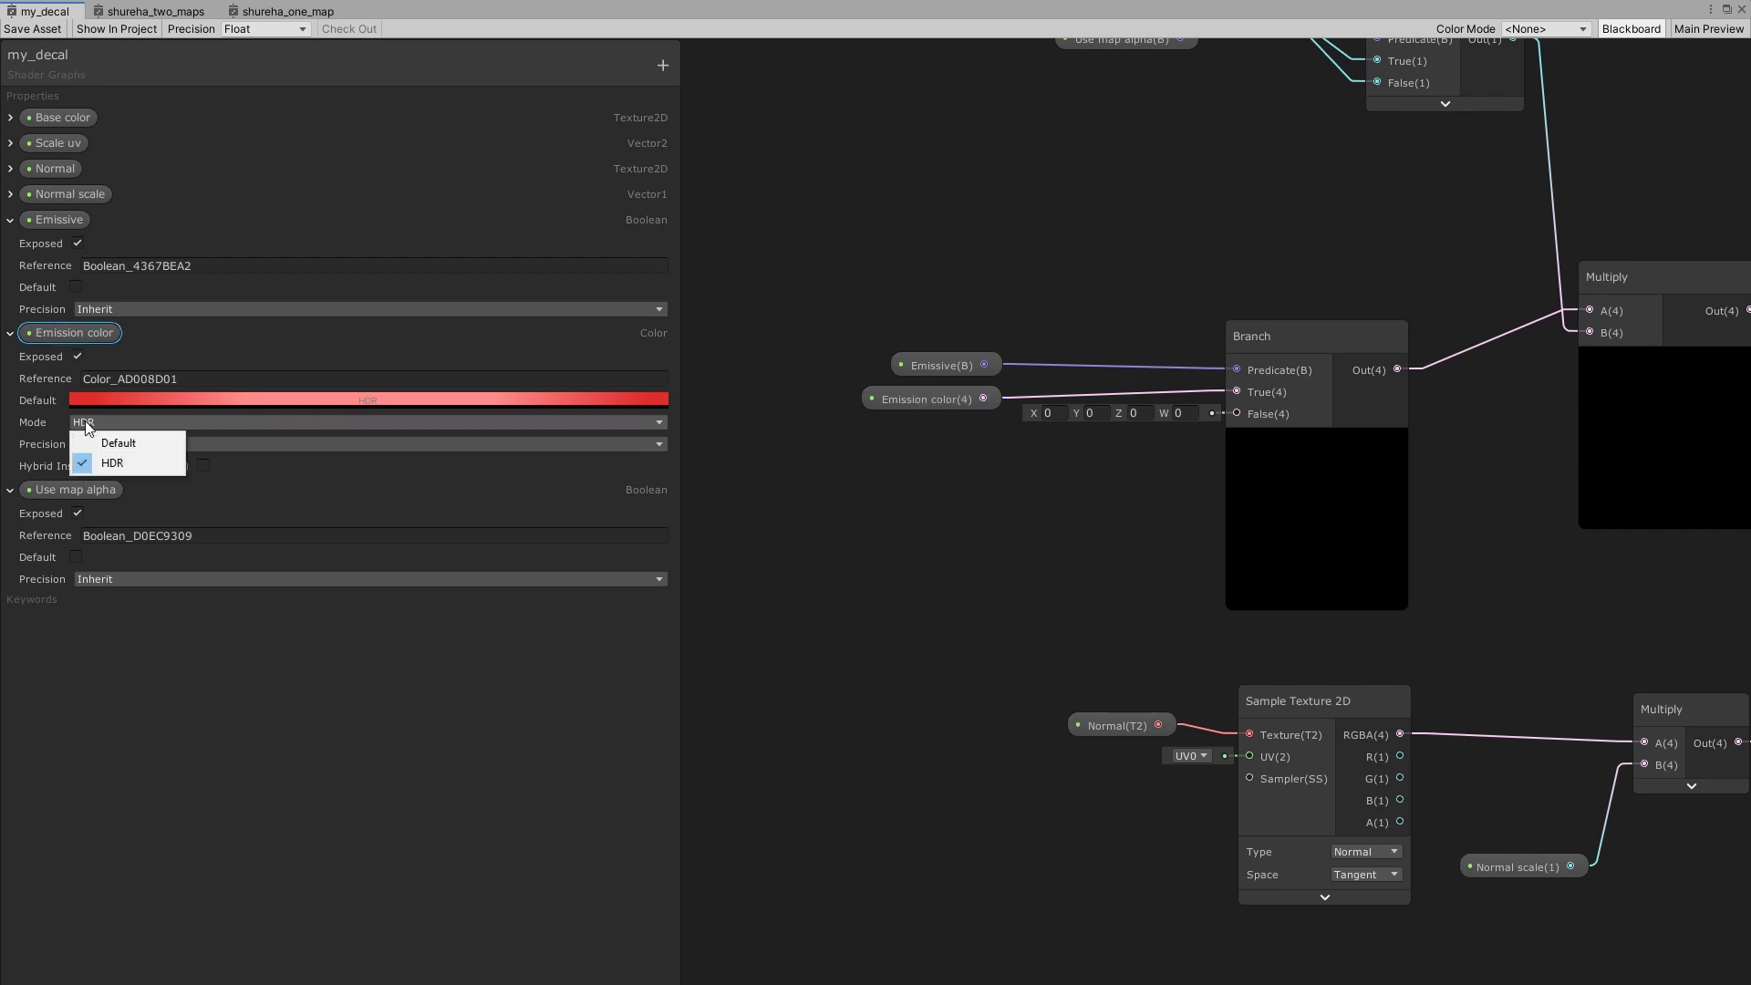
left_click(123, 459)
left_click(410, 398)
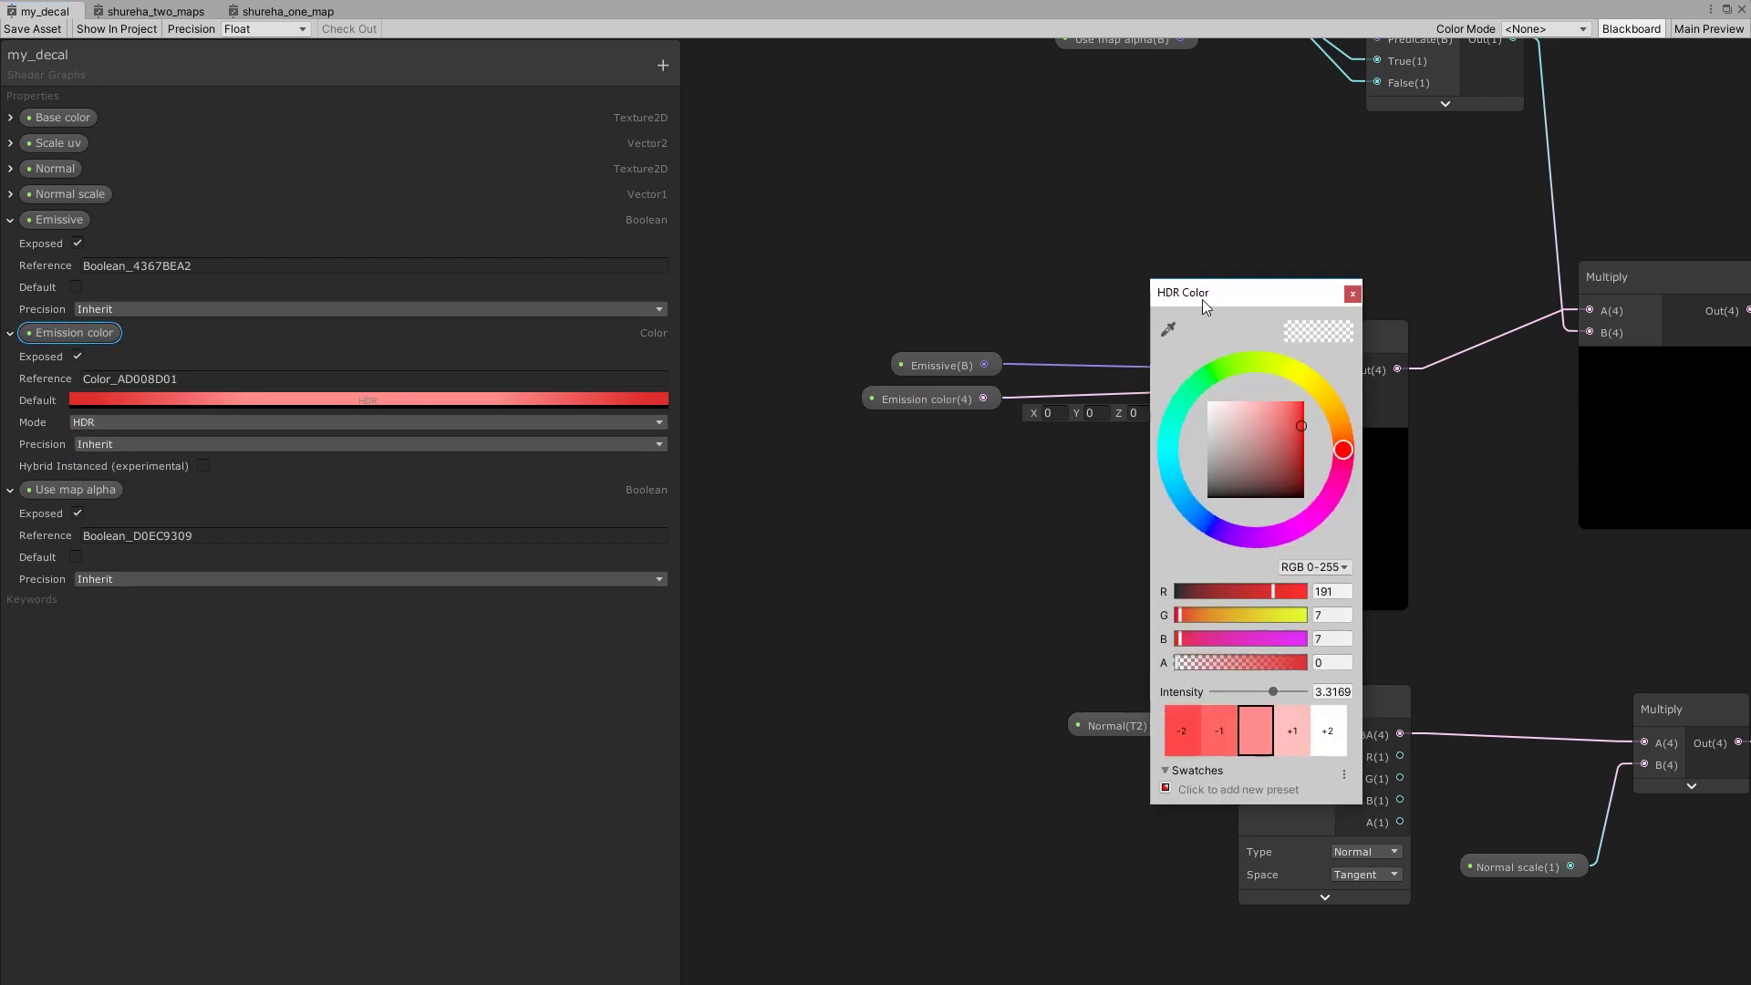
left_click_drag(1203, 299, 590, 188)
left_click_drag(675, 332, 677, 308)
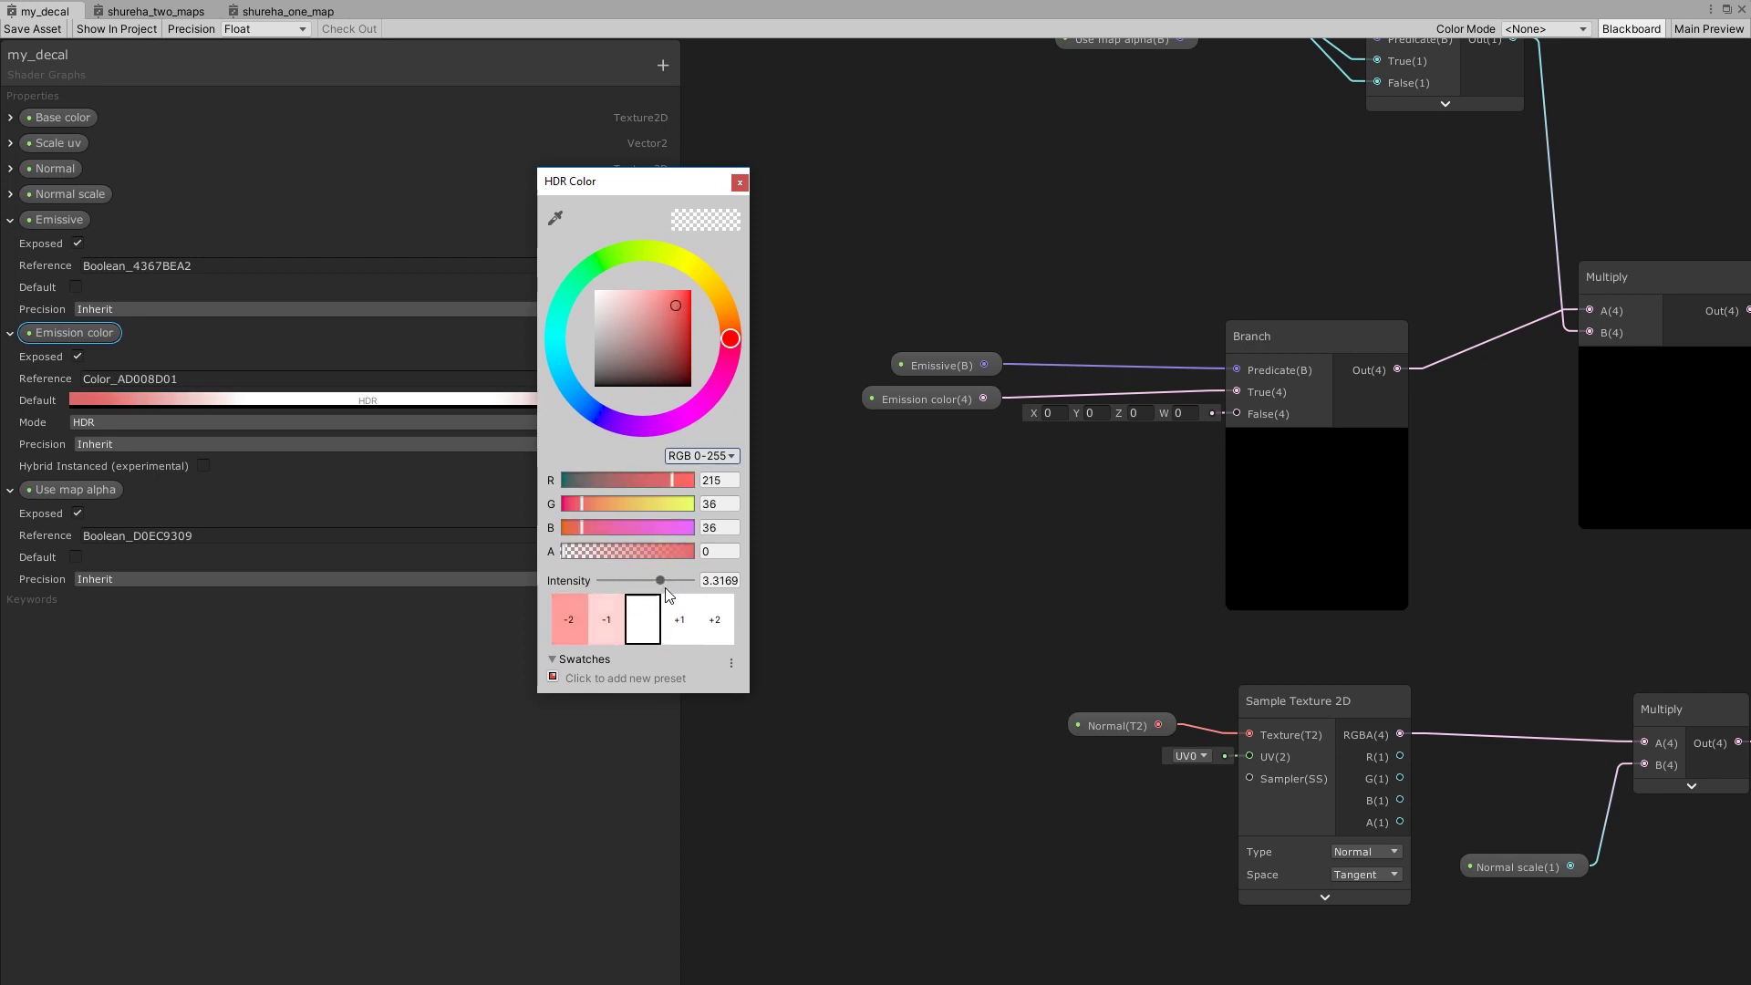
left_click_drag(673, 582, 668, 585)
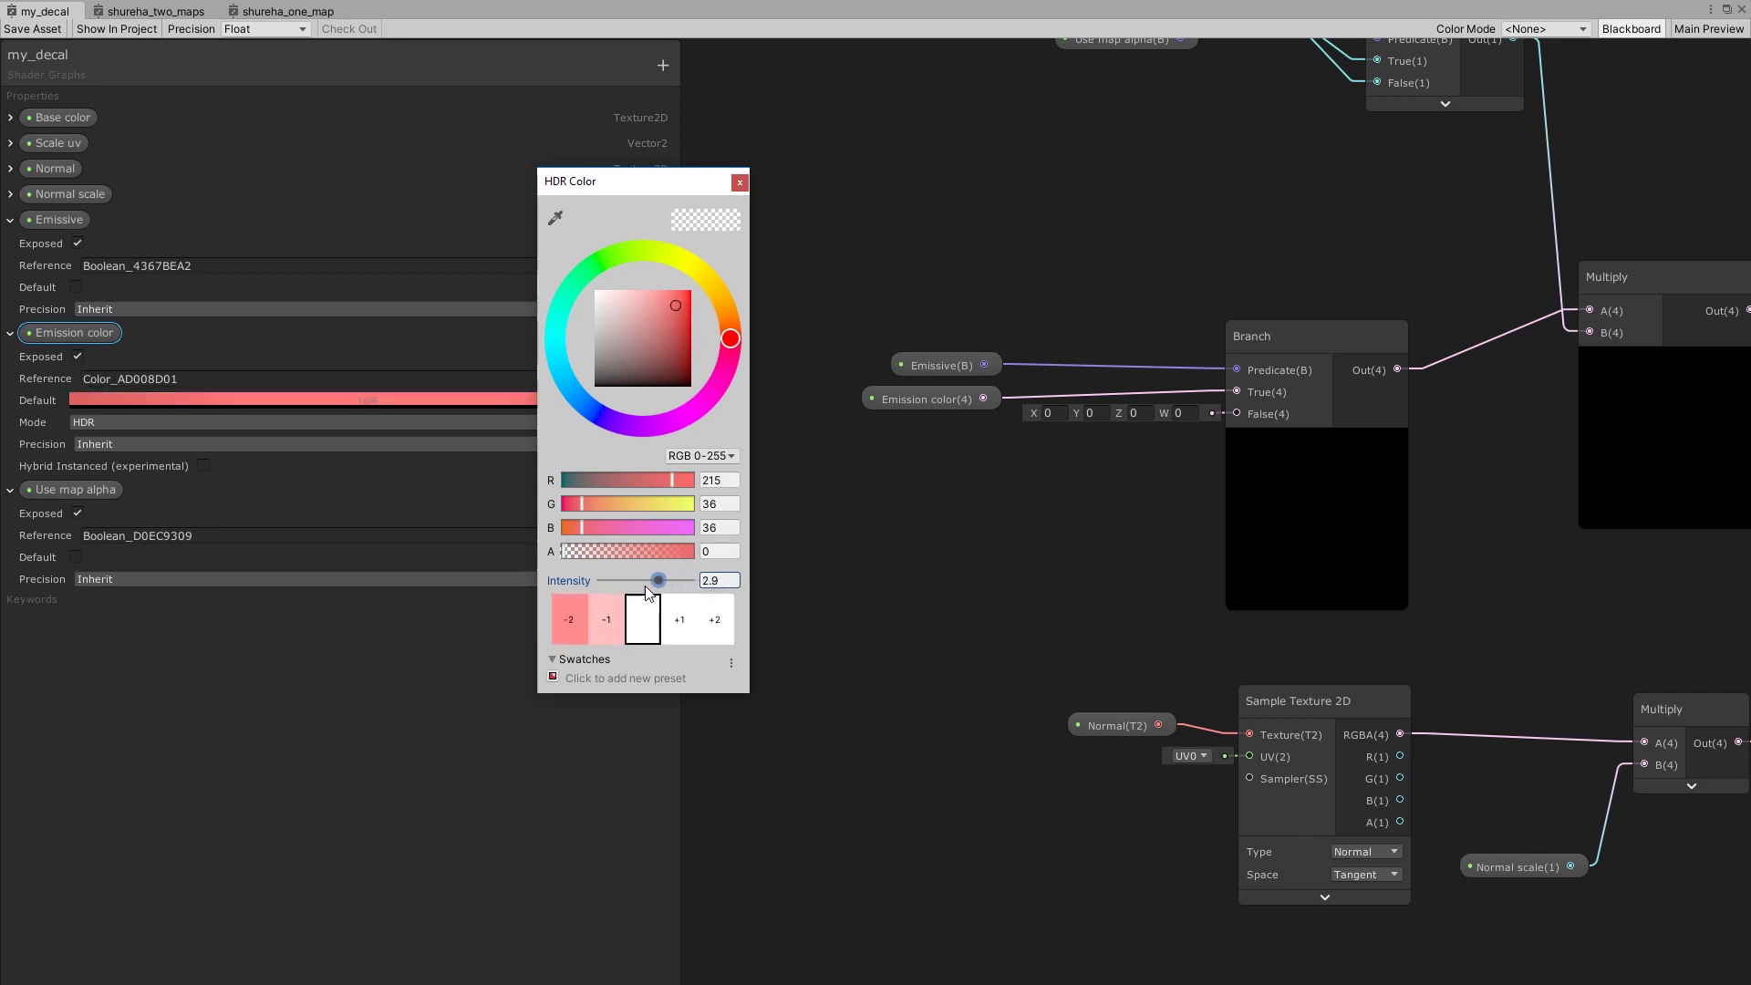
left_click(739, 184)
Review how the emission Branch, Multiply and texture nodes feed the Decal Master.
middle_click_drag(1255, 385, 1003, 369)
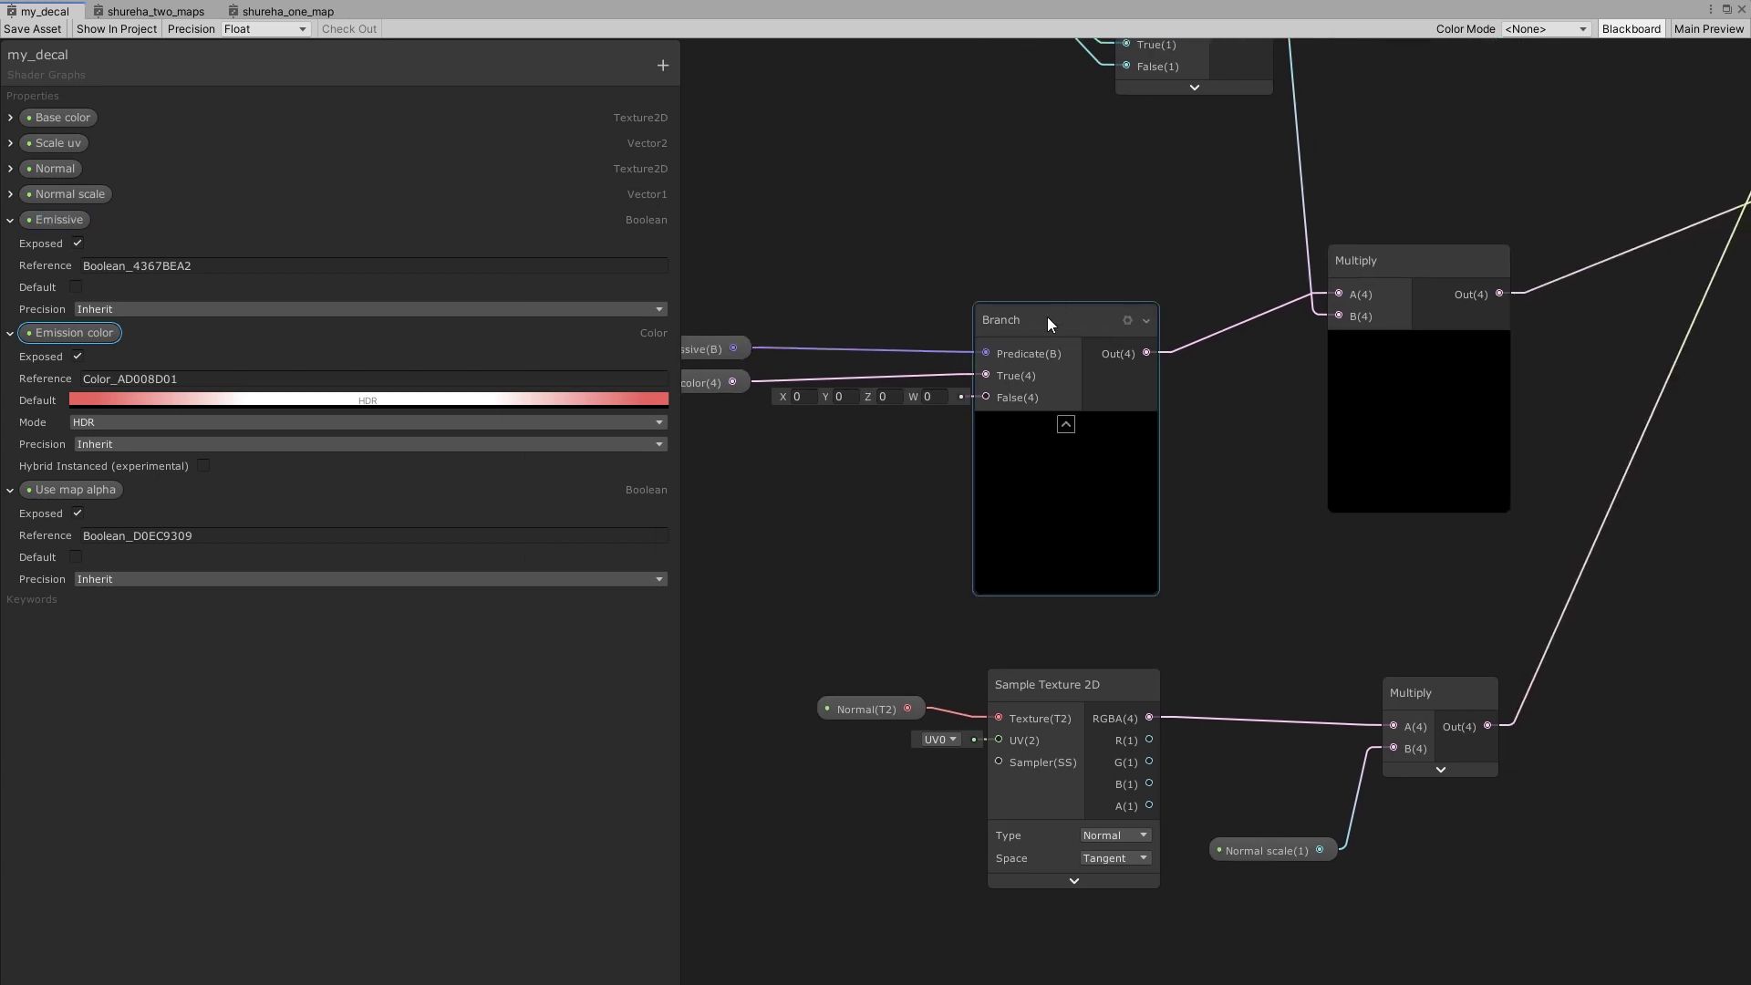
left_click(1049, 321)
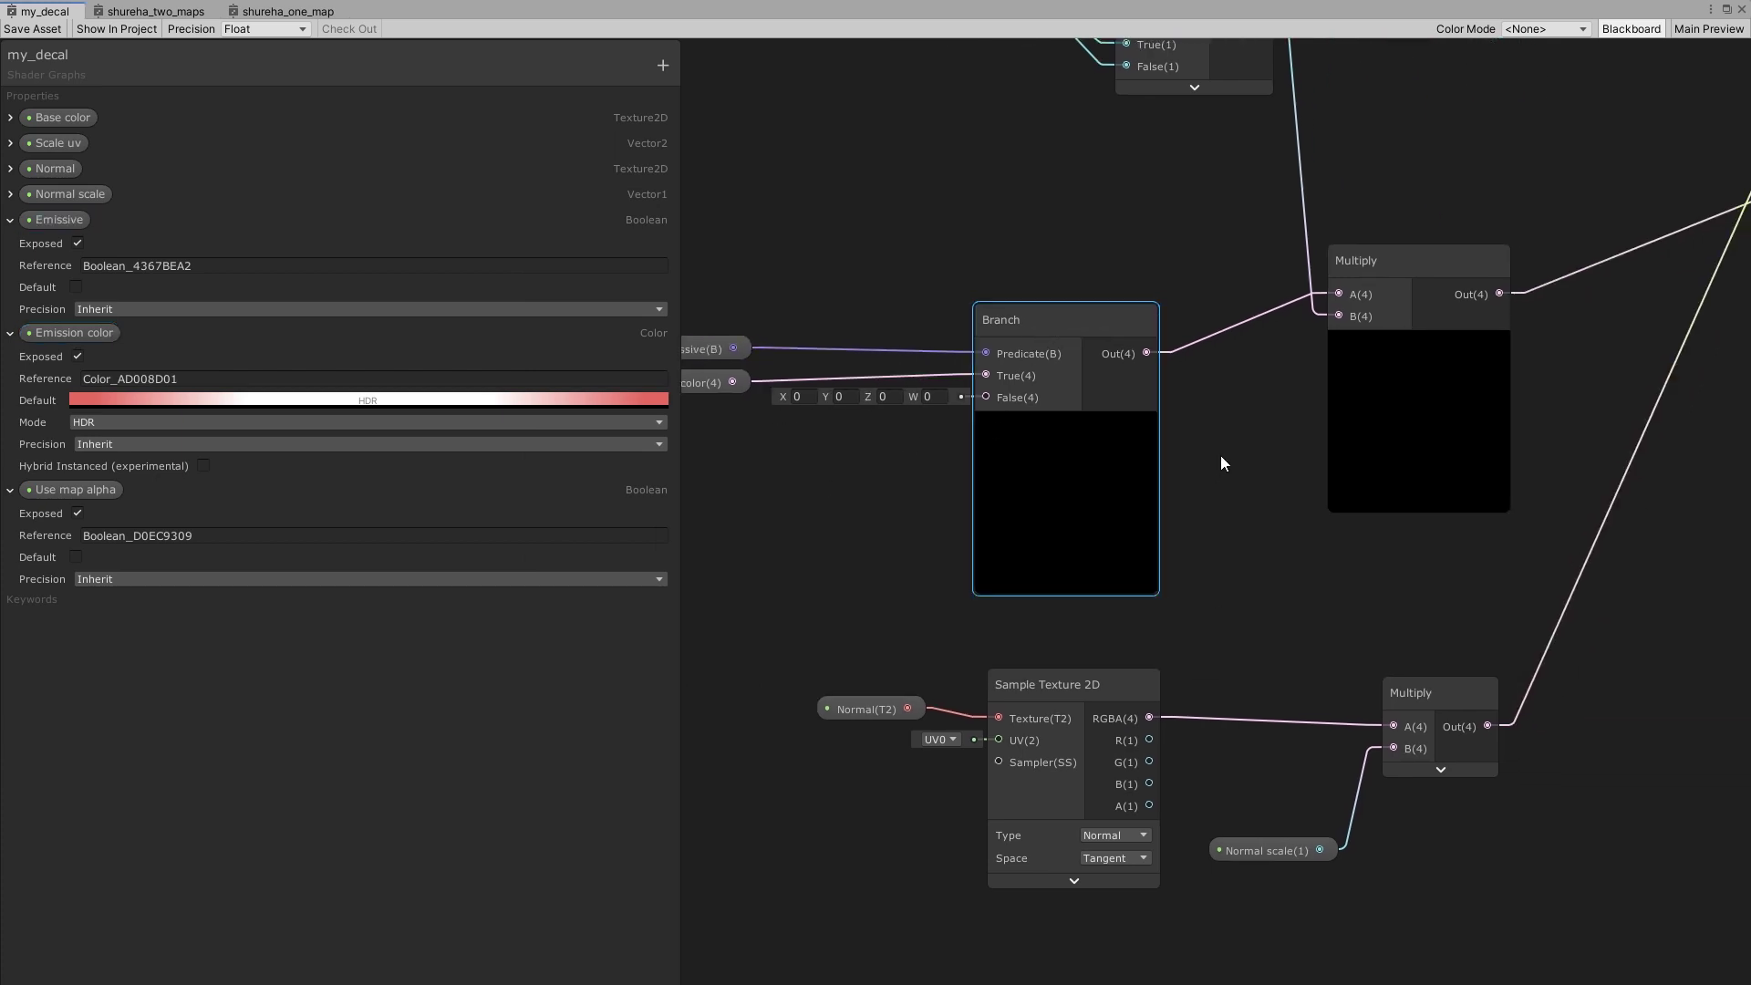
middle_click_drag(1220, 464, 1087, 605)
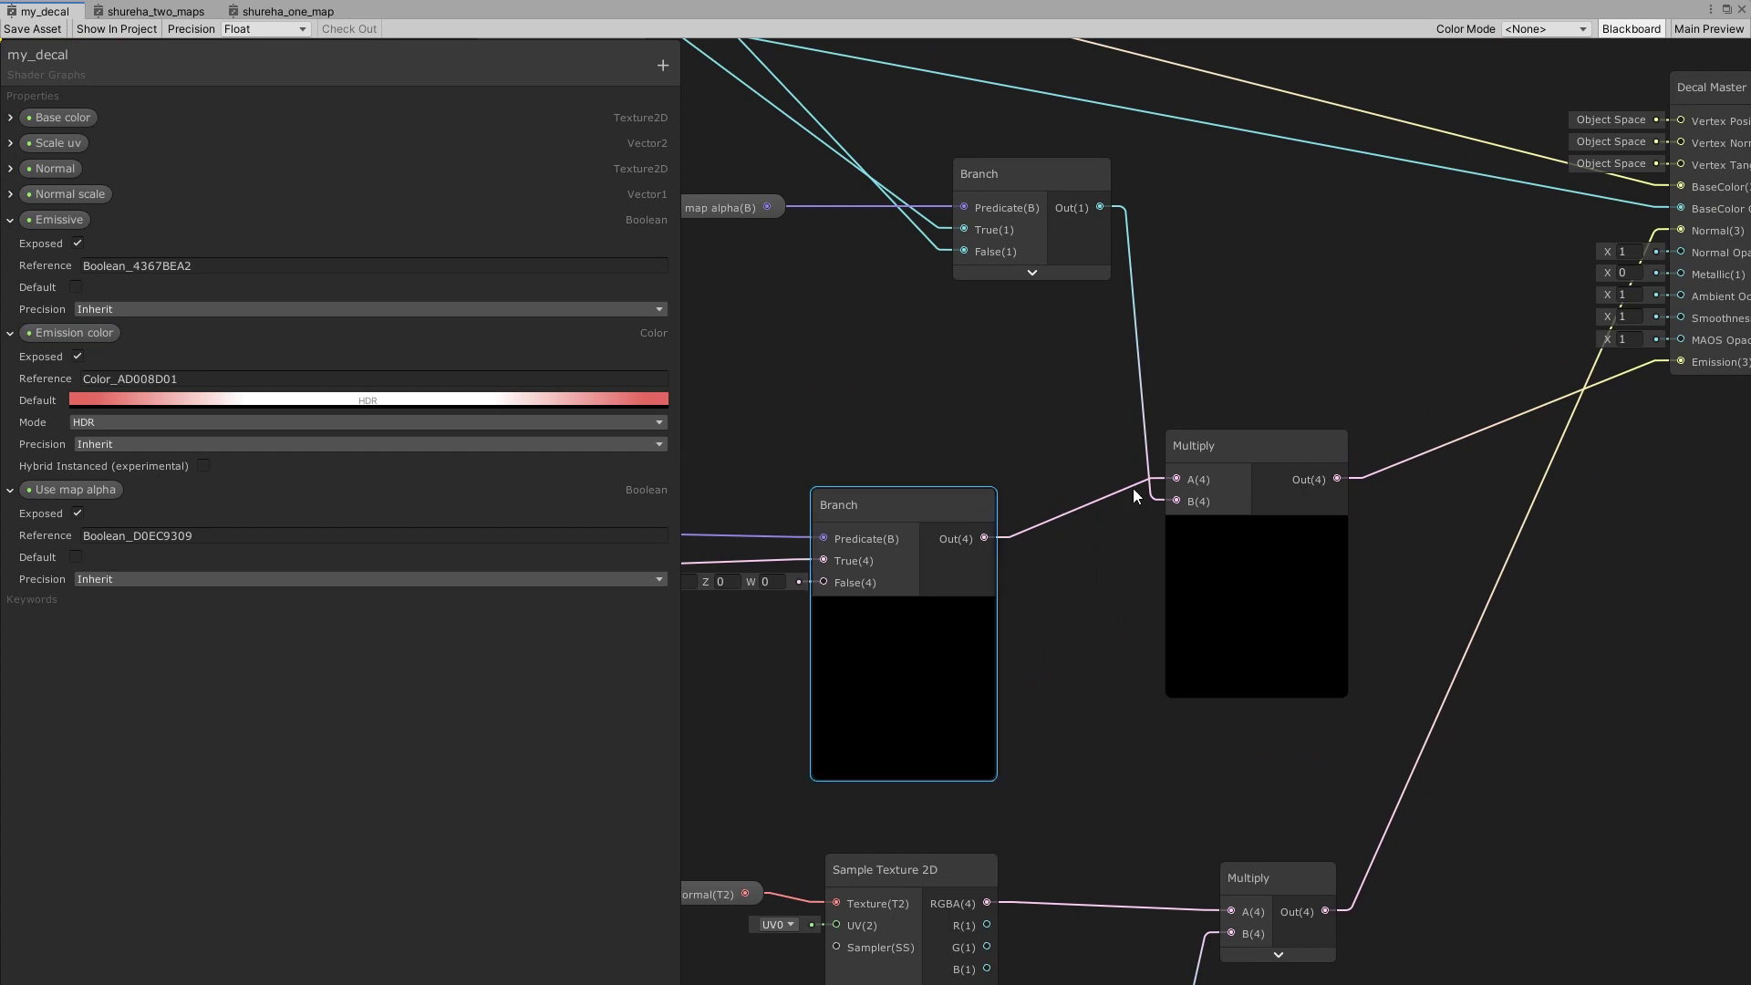
left_click(1202, 447)
middle_click_drag(955, 383, 1182, 556)
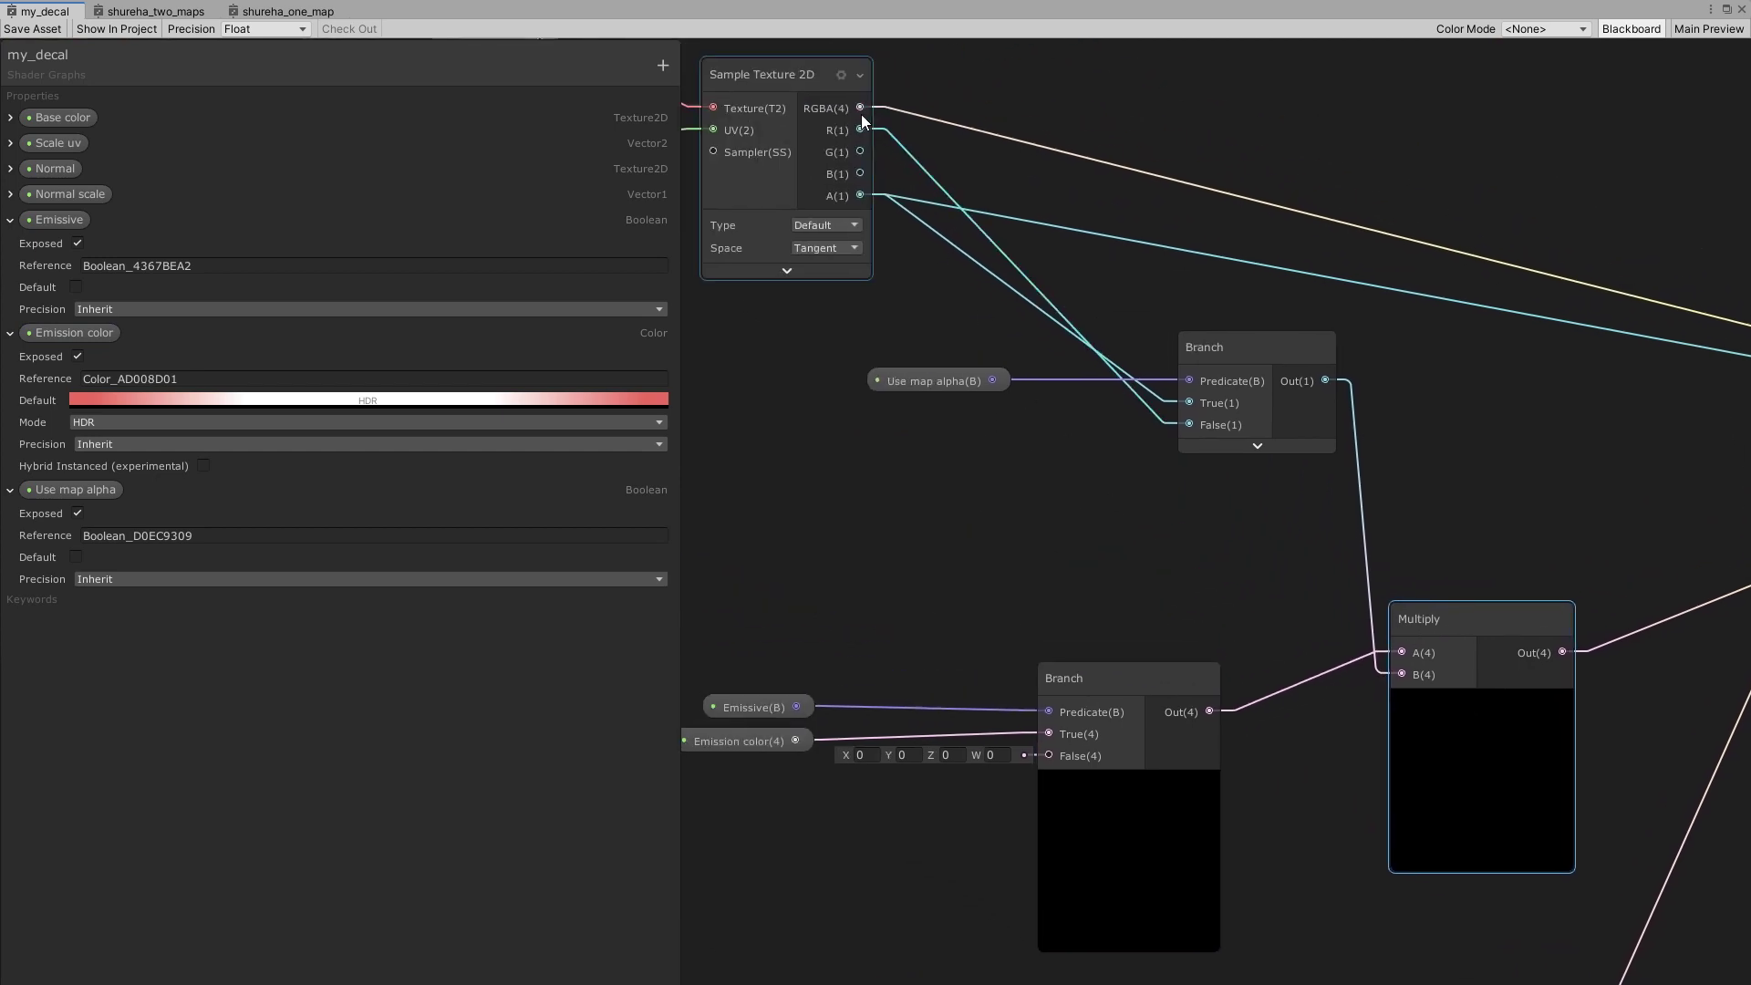
left_click(1221, 347)
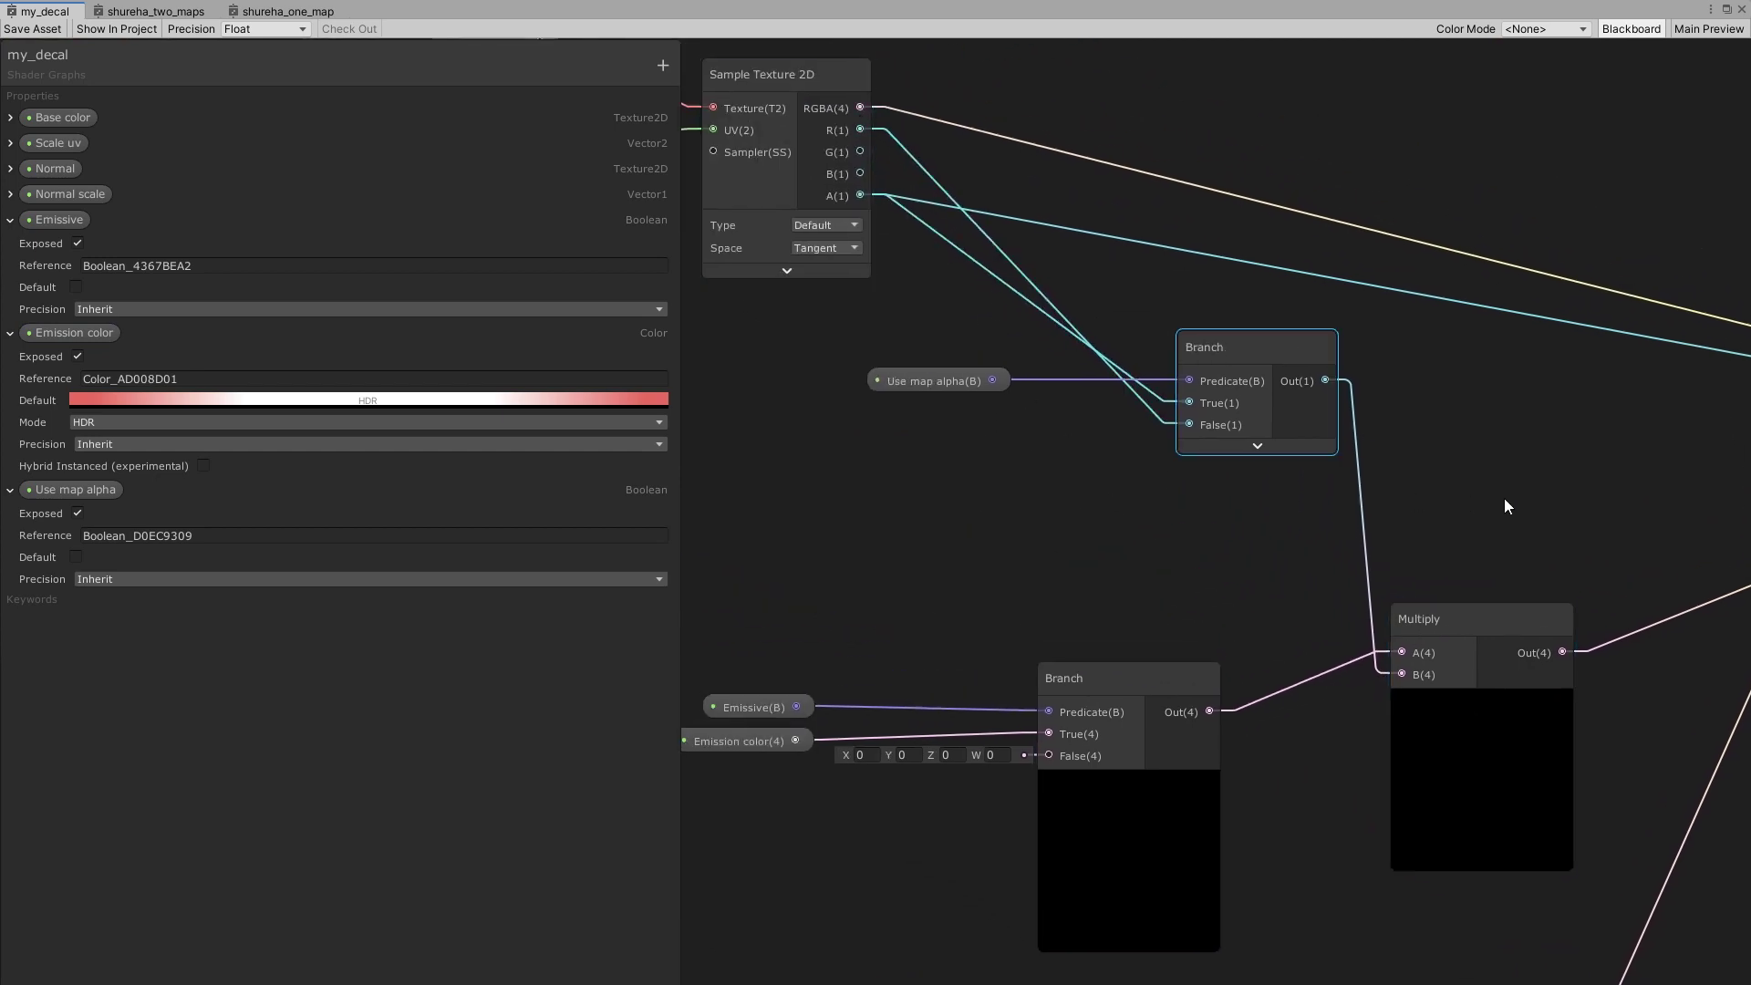
middle_click_drag(1503, 498, 945, 432)
Turn the Scene view to the Unity logo wall and select Decal Projector (8).
scroll(1257, 481, "down", 5)
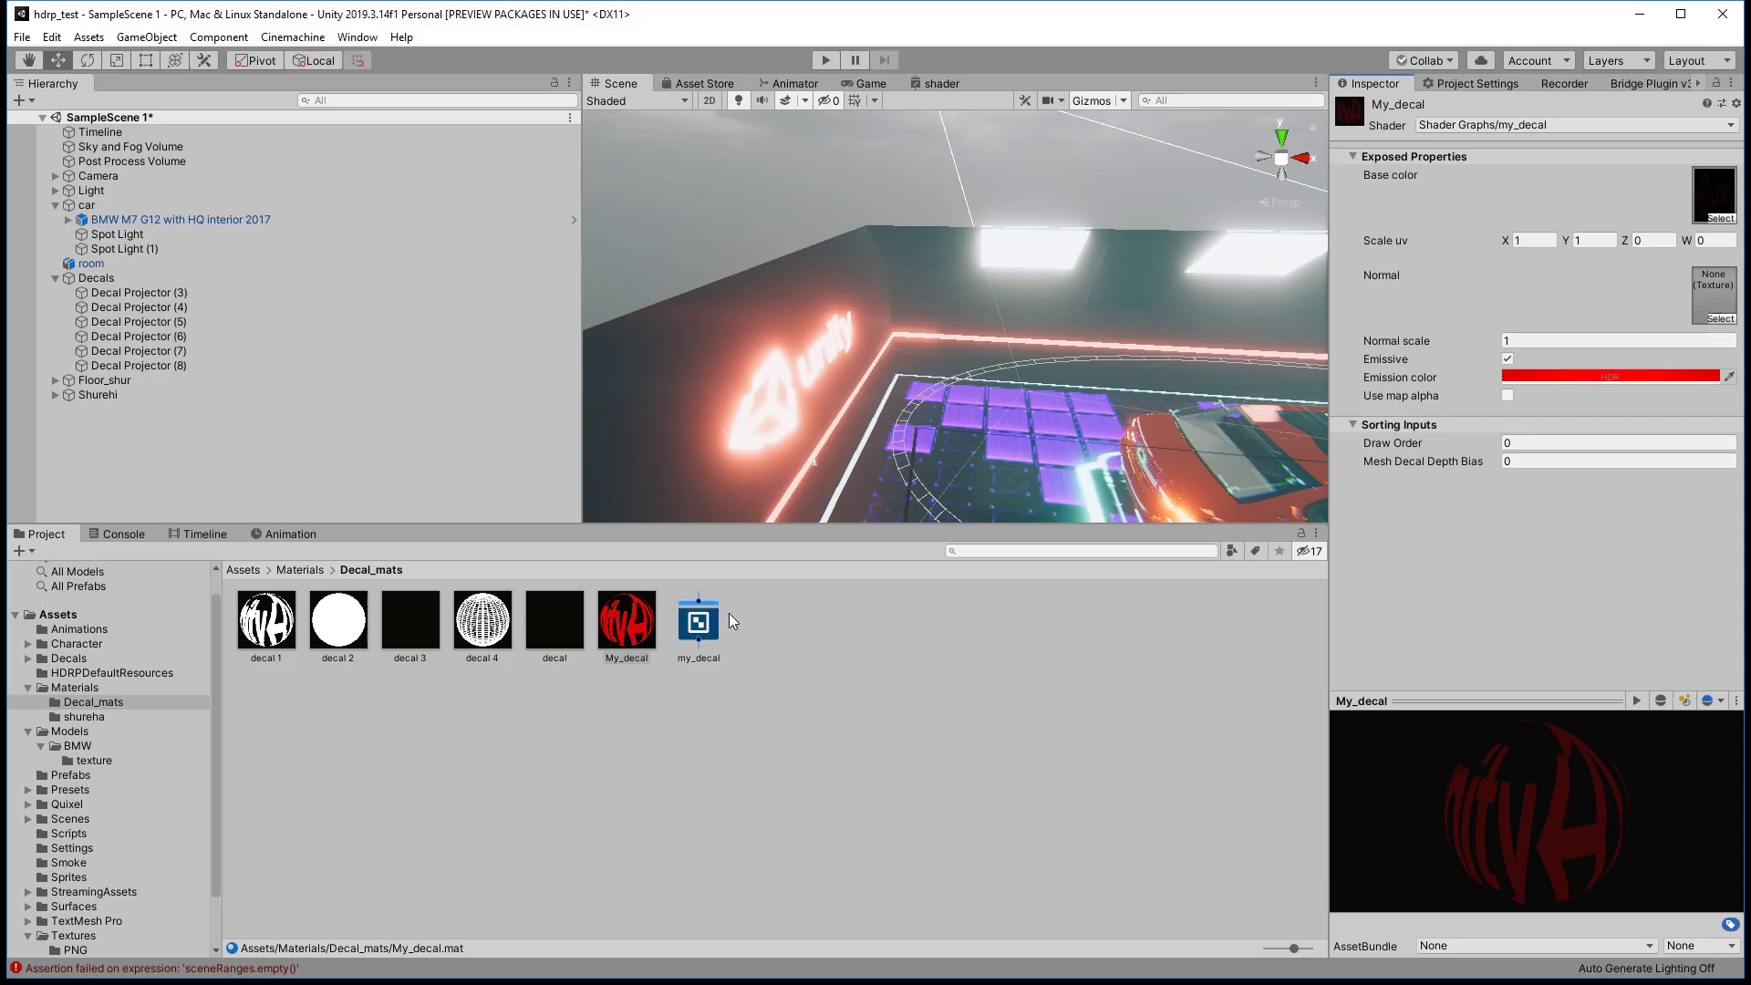
right_click_drag(826, 391, 668, 307)
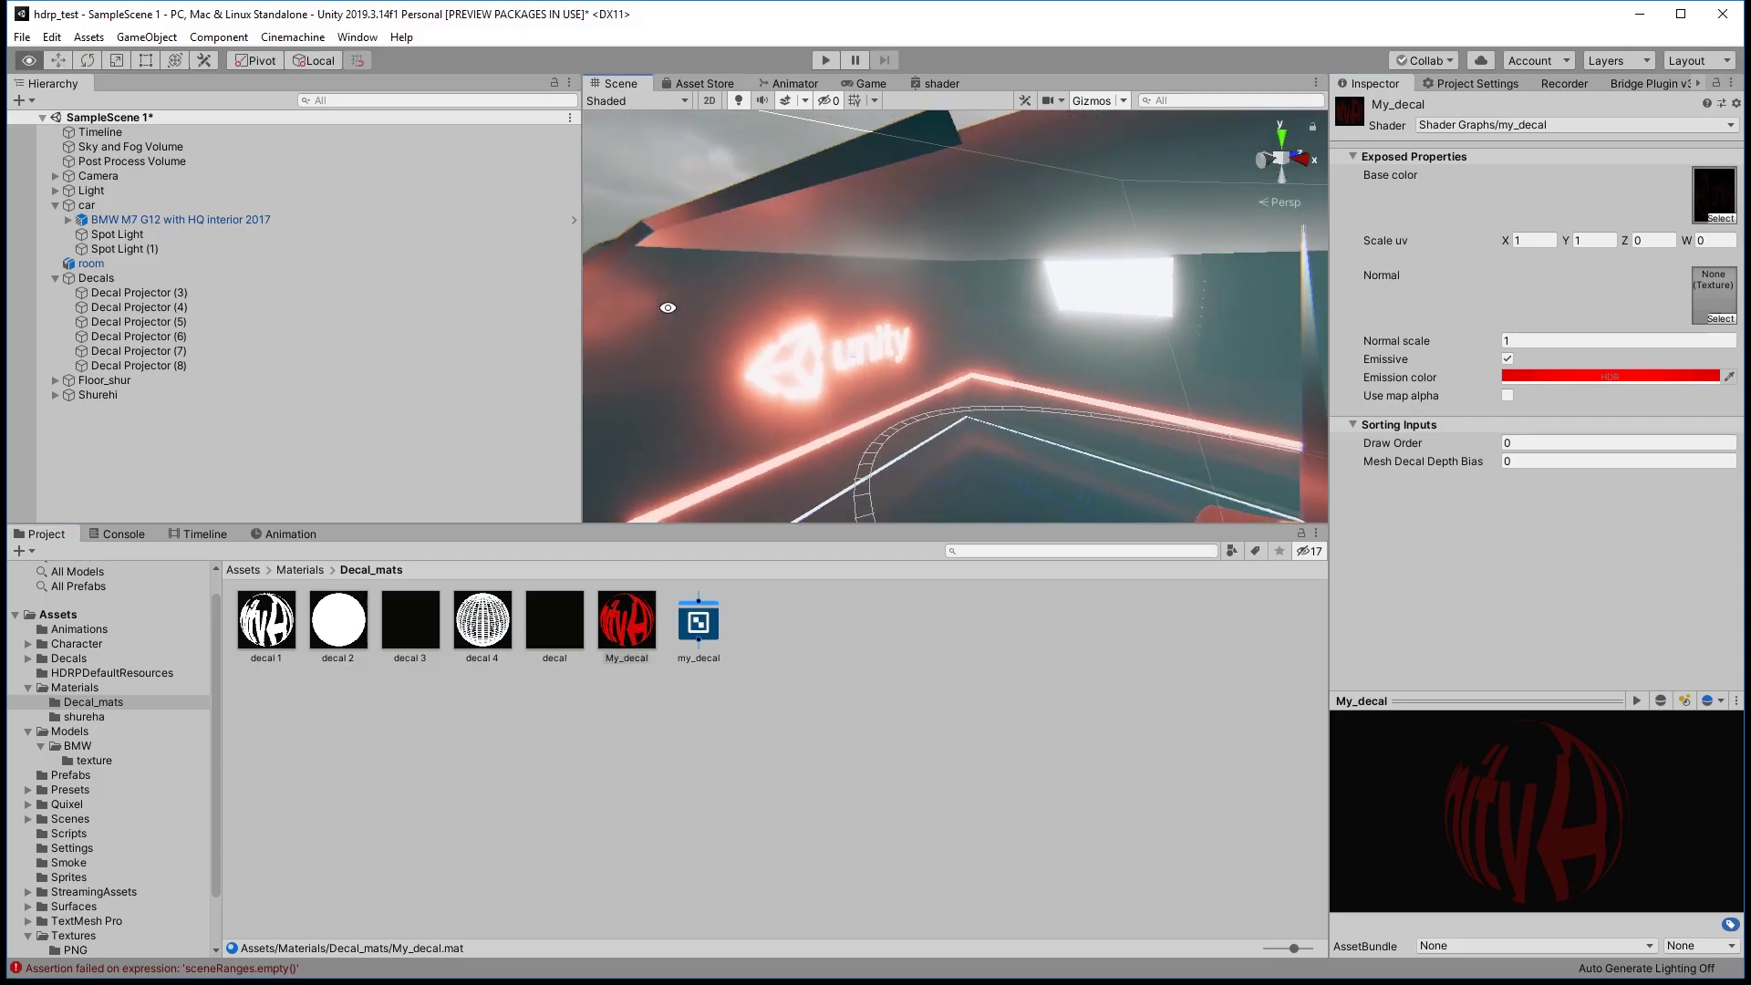
right_click_drag(802, 387, 854, 387)
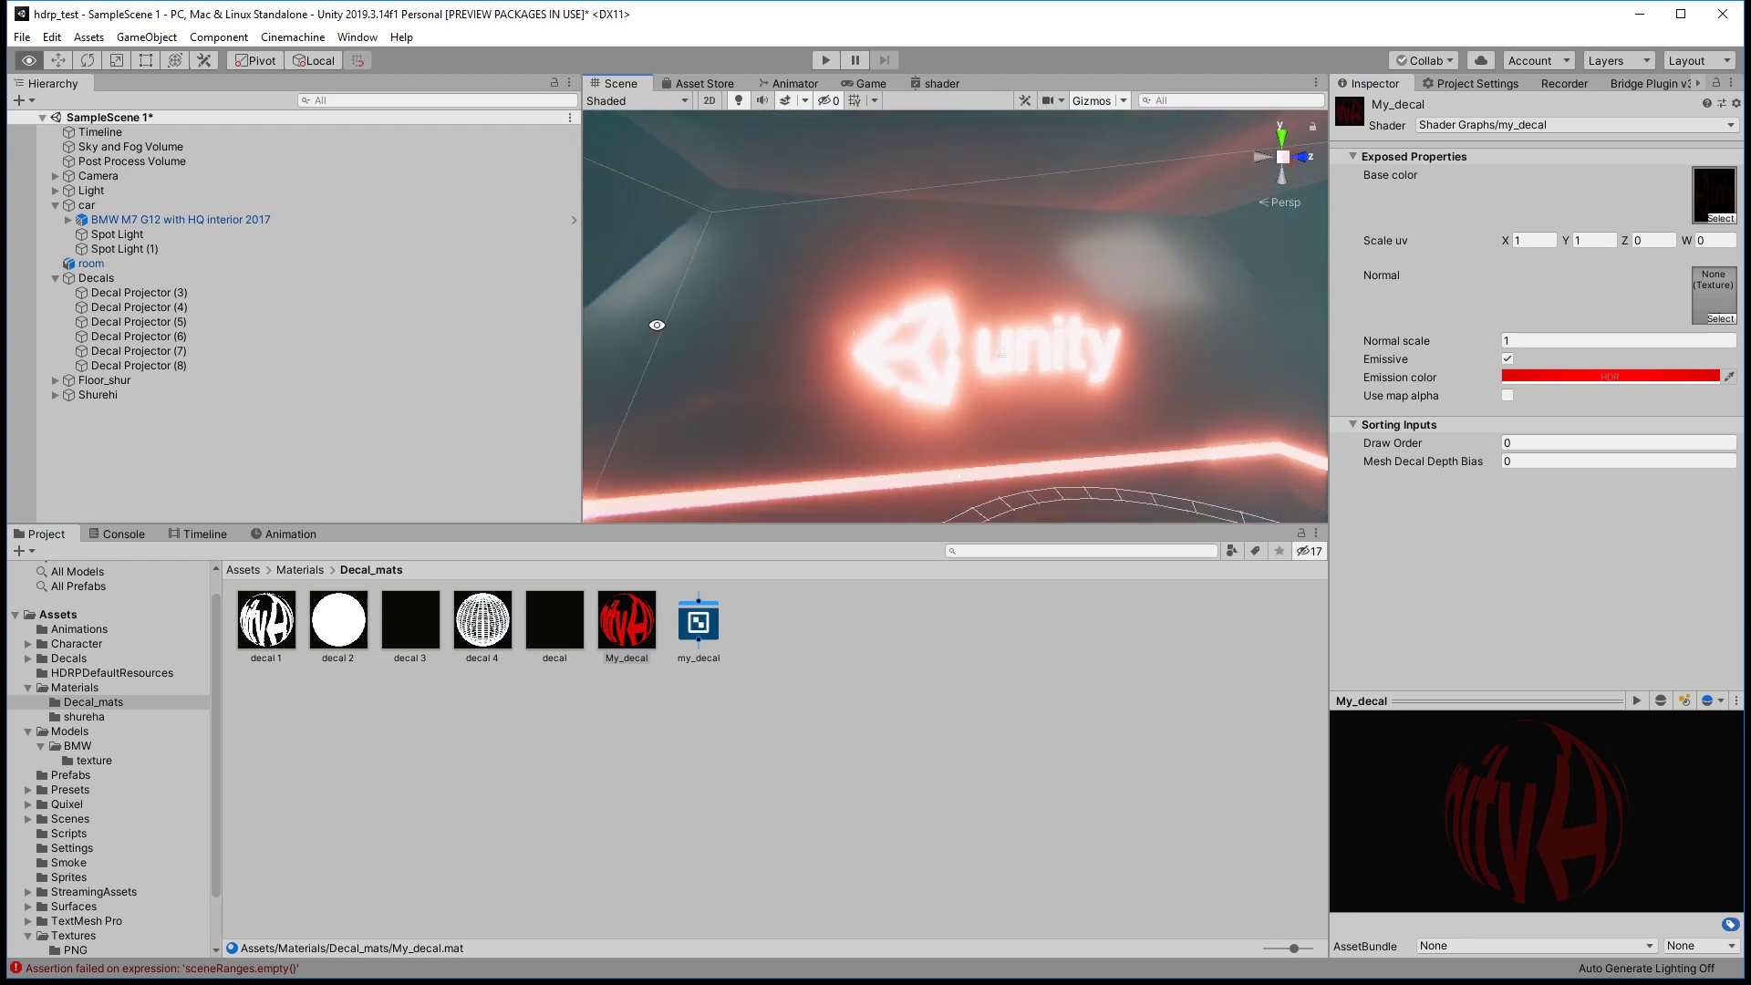
left_click(854, 387)
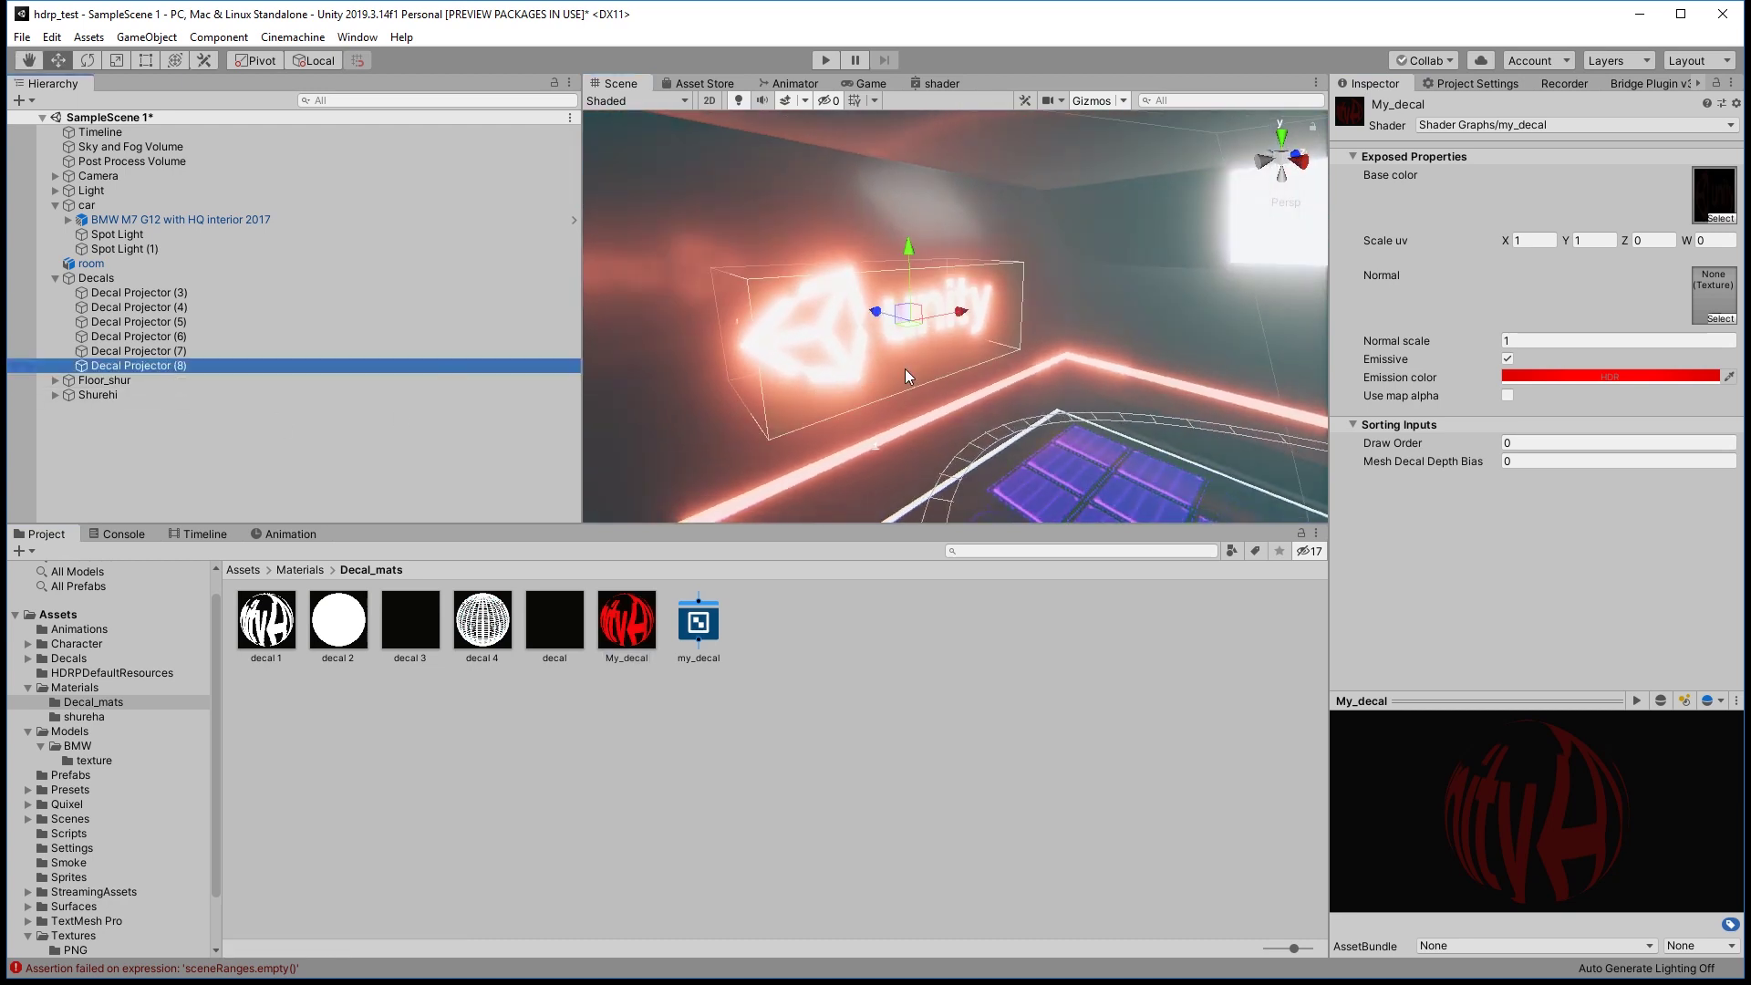
Duplicate the logo decal with Ctrl+D, try moving the copy, then delete Decal Projector (9).
key("ctrl+d")
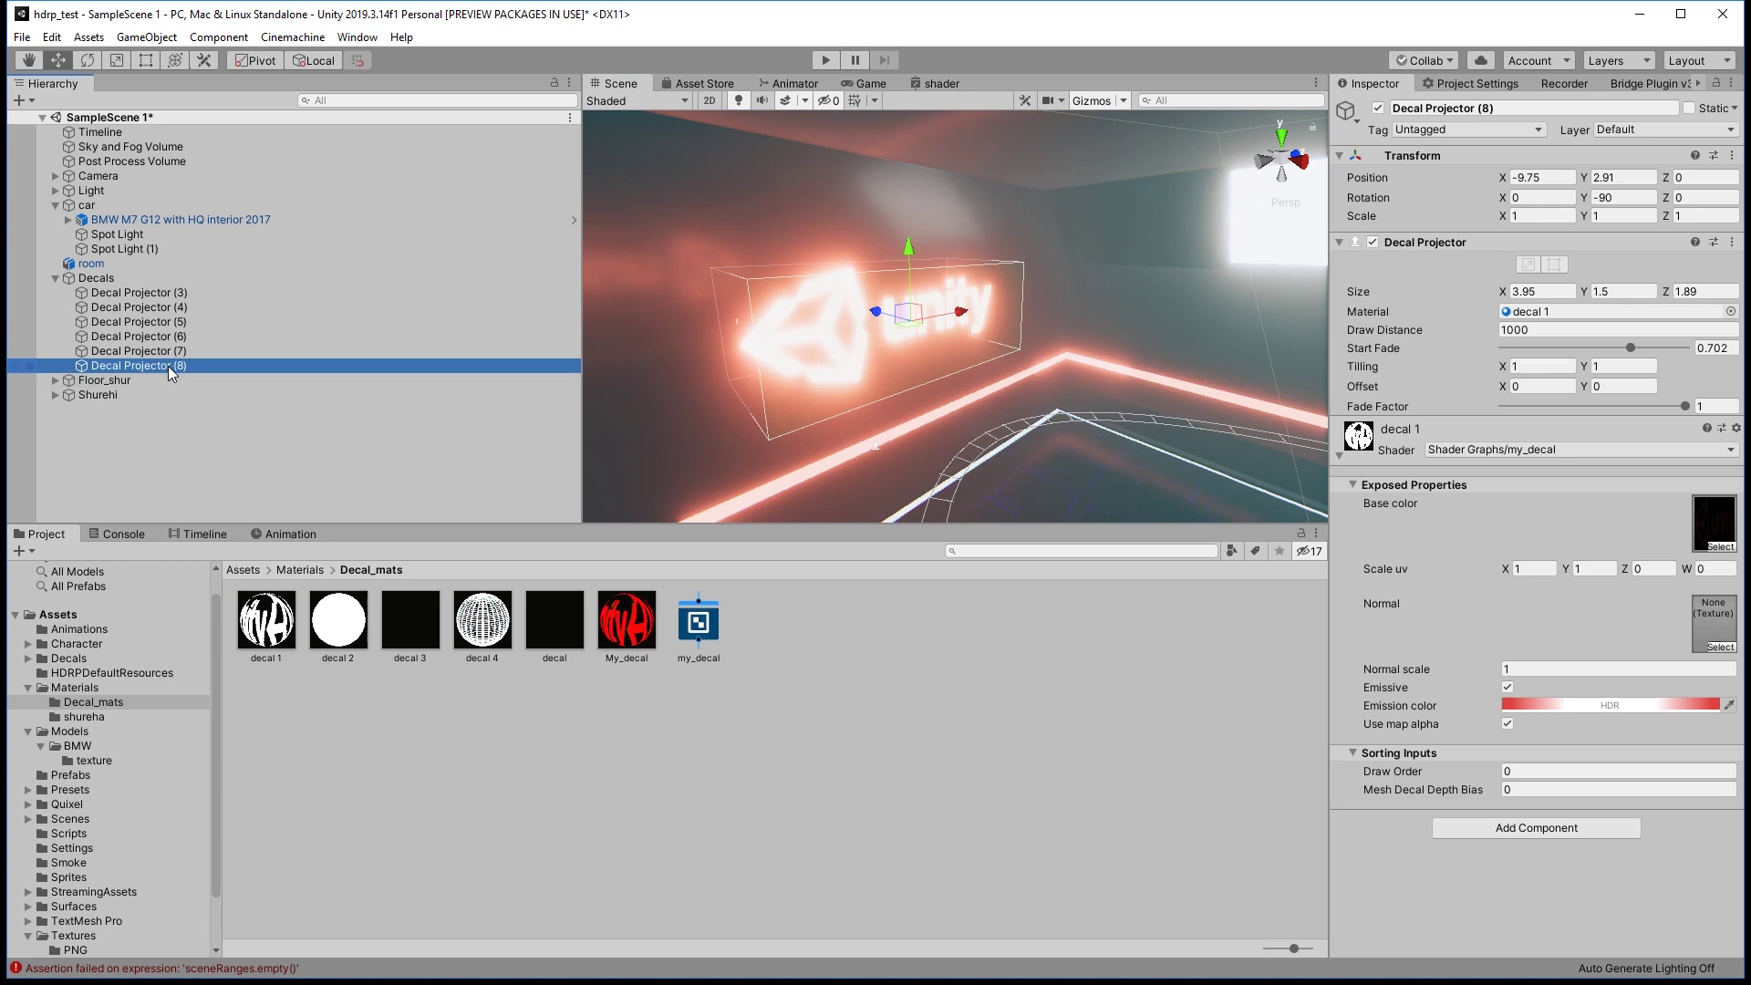
mouse_move(953, 312)
left_mouse_down()
mouse_move(1127, 303)
mouse_move(1253, 345)
mouse_move(1197, 398)
mouse_move(994, 309)
mouse_move(930, 359)
left_mouse_up()
key("e")
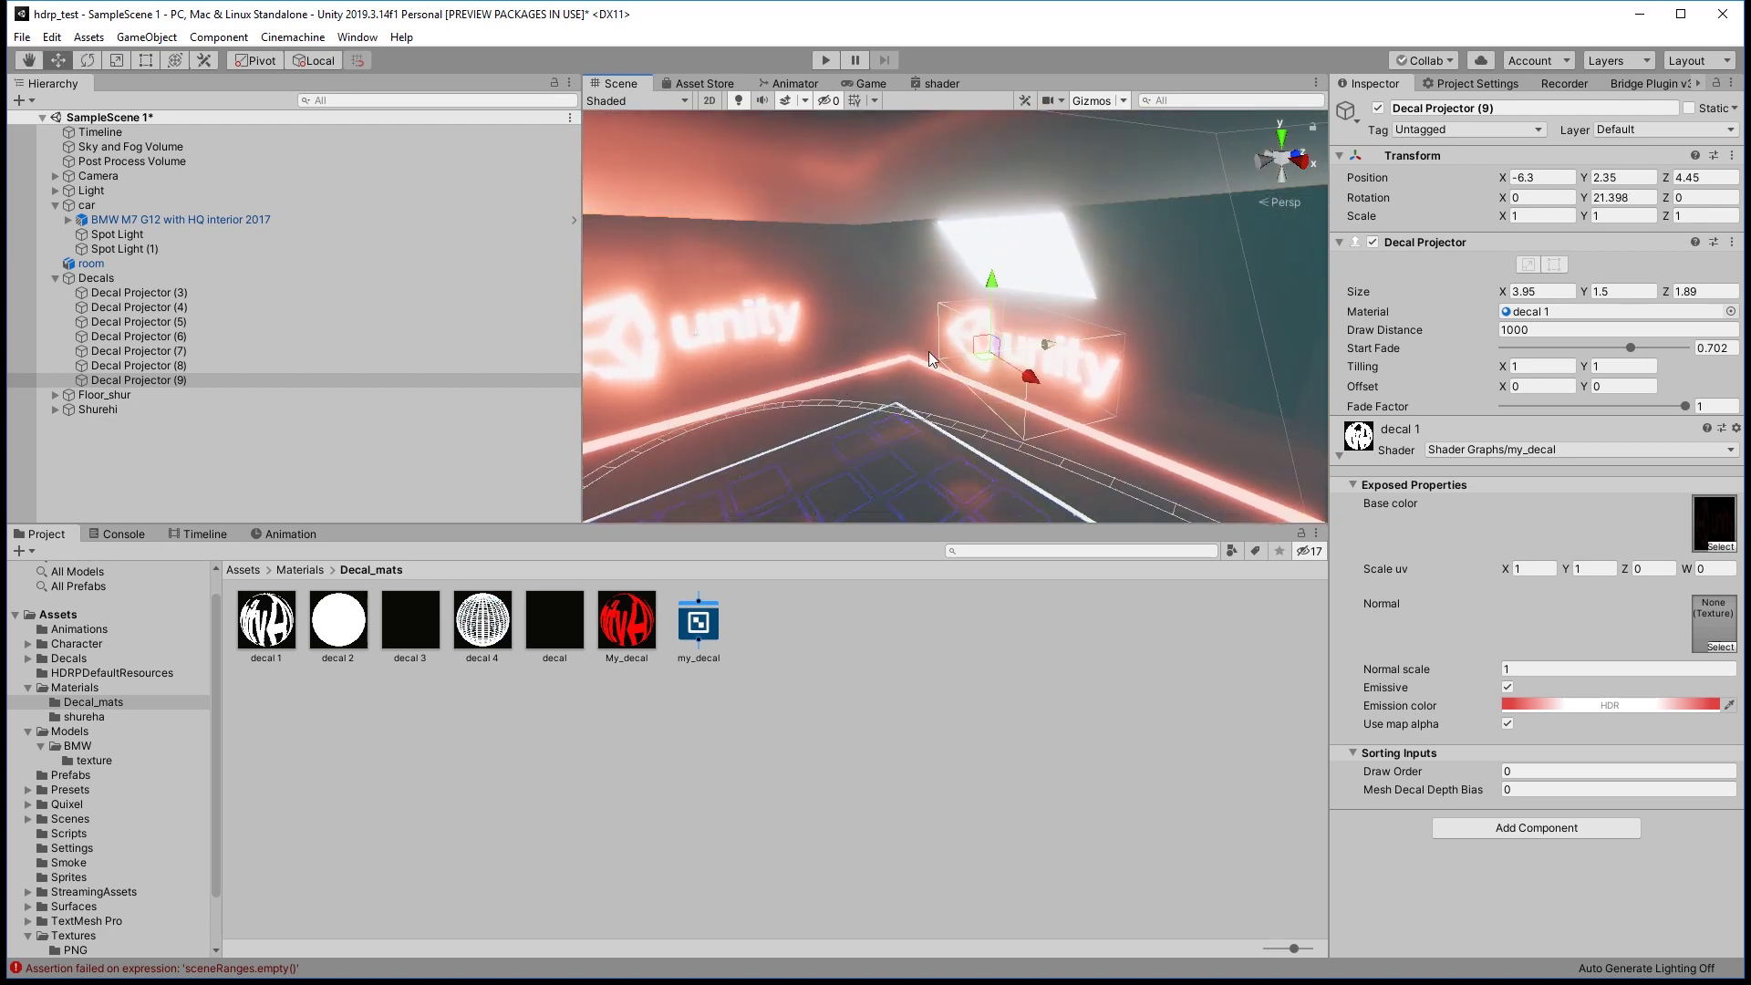
left_click(80, 383)
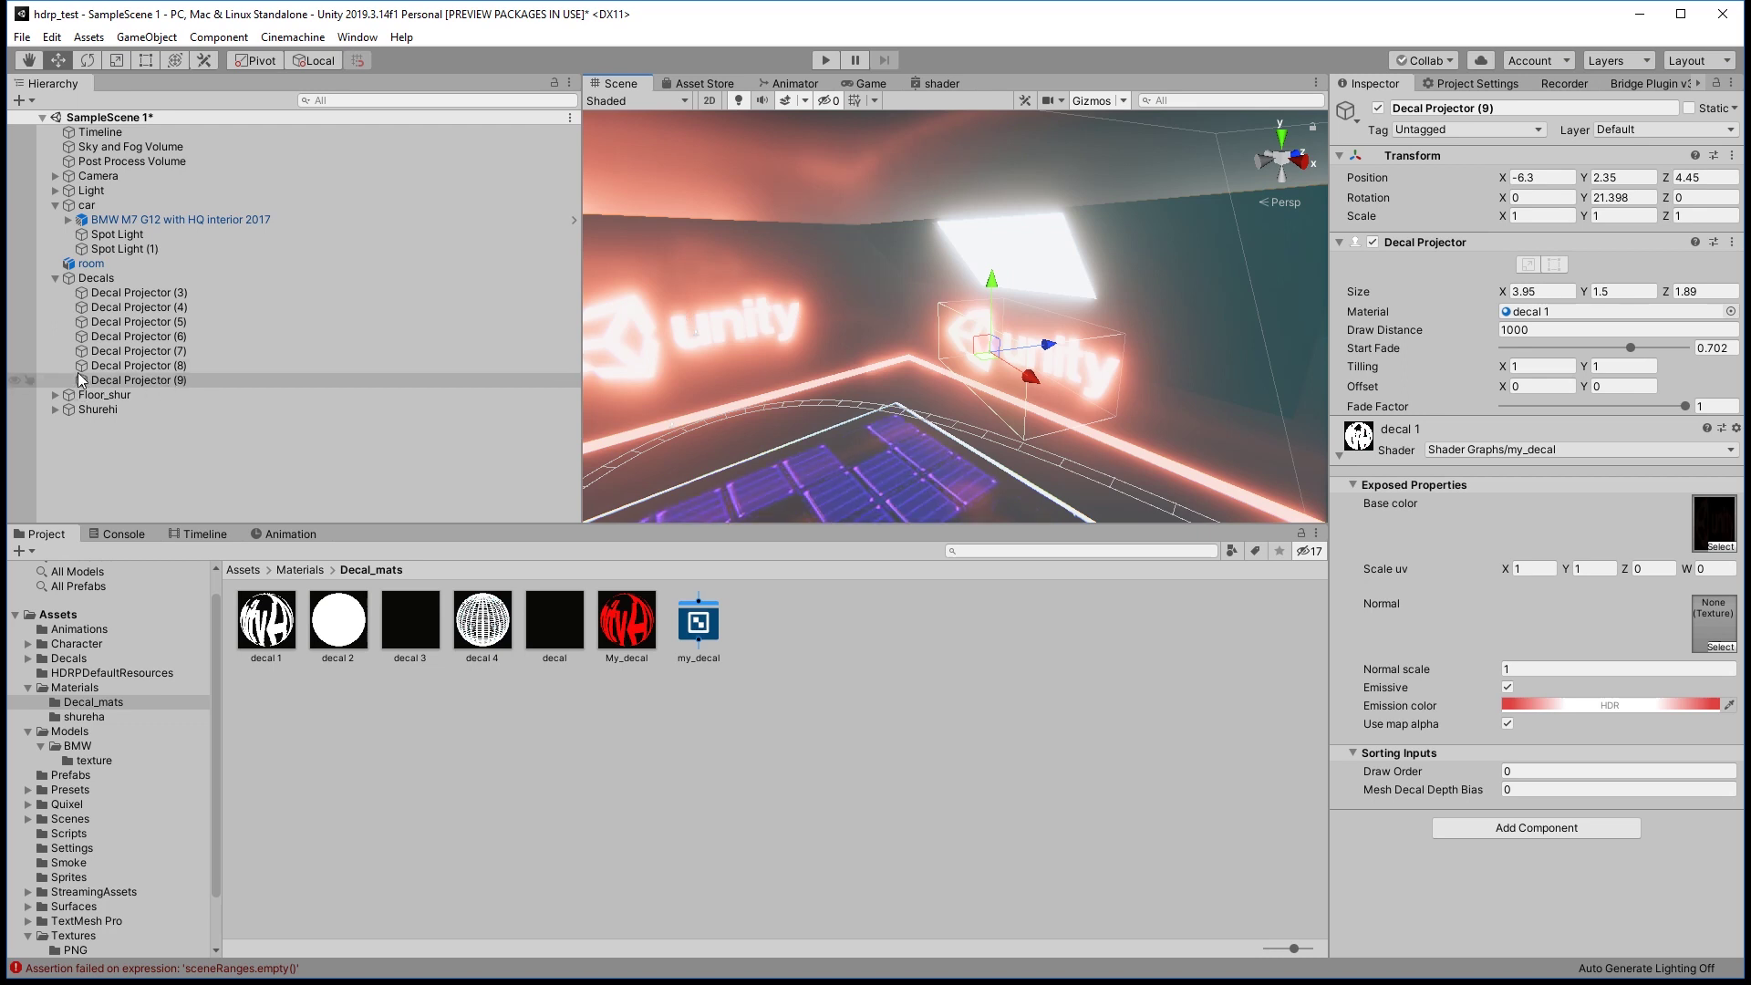
key("ctrl+z")
key("ctrl+z")
key("ctrl+z")
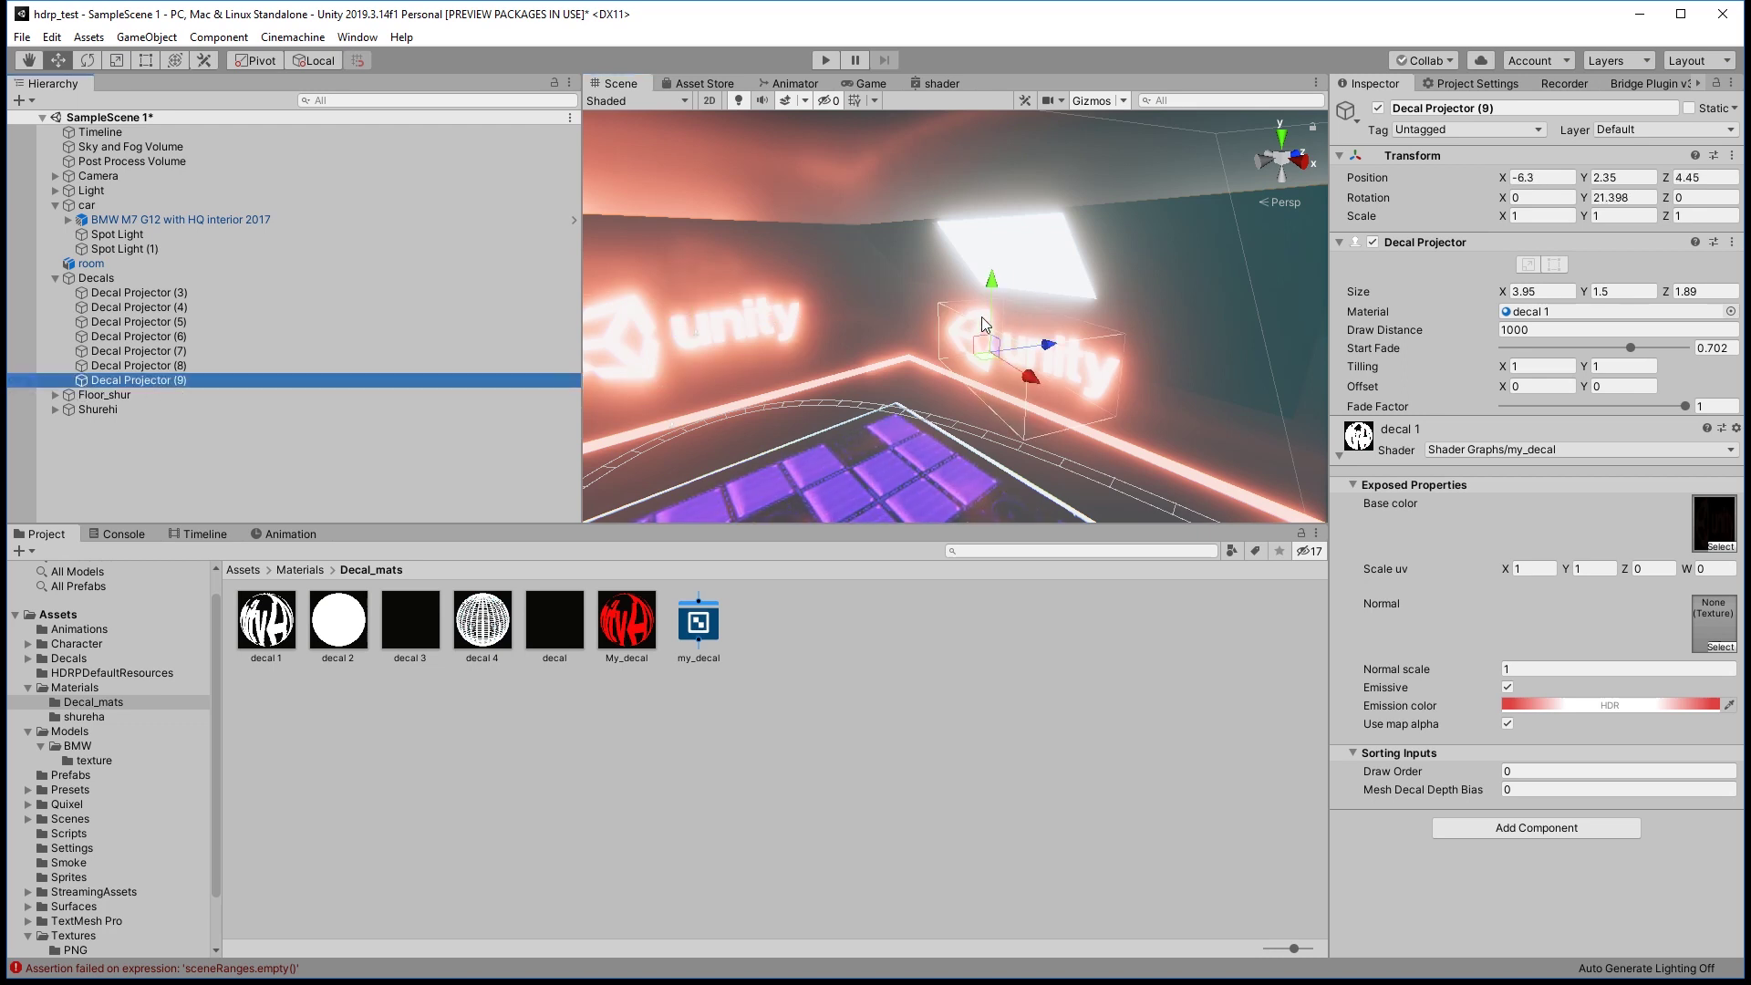
key("Delete")
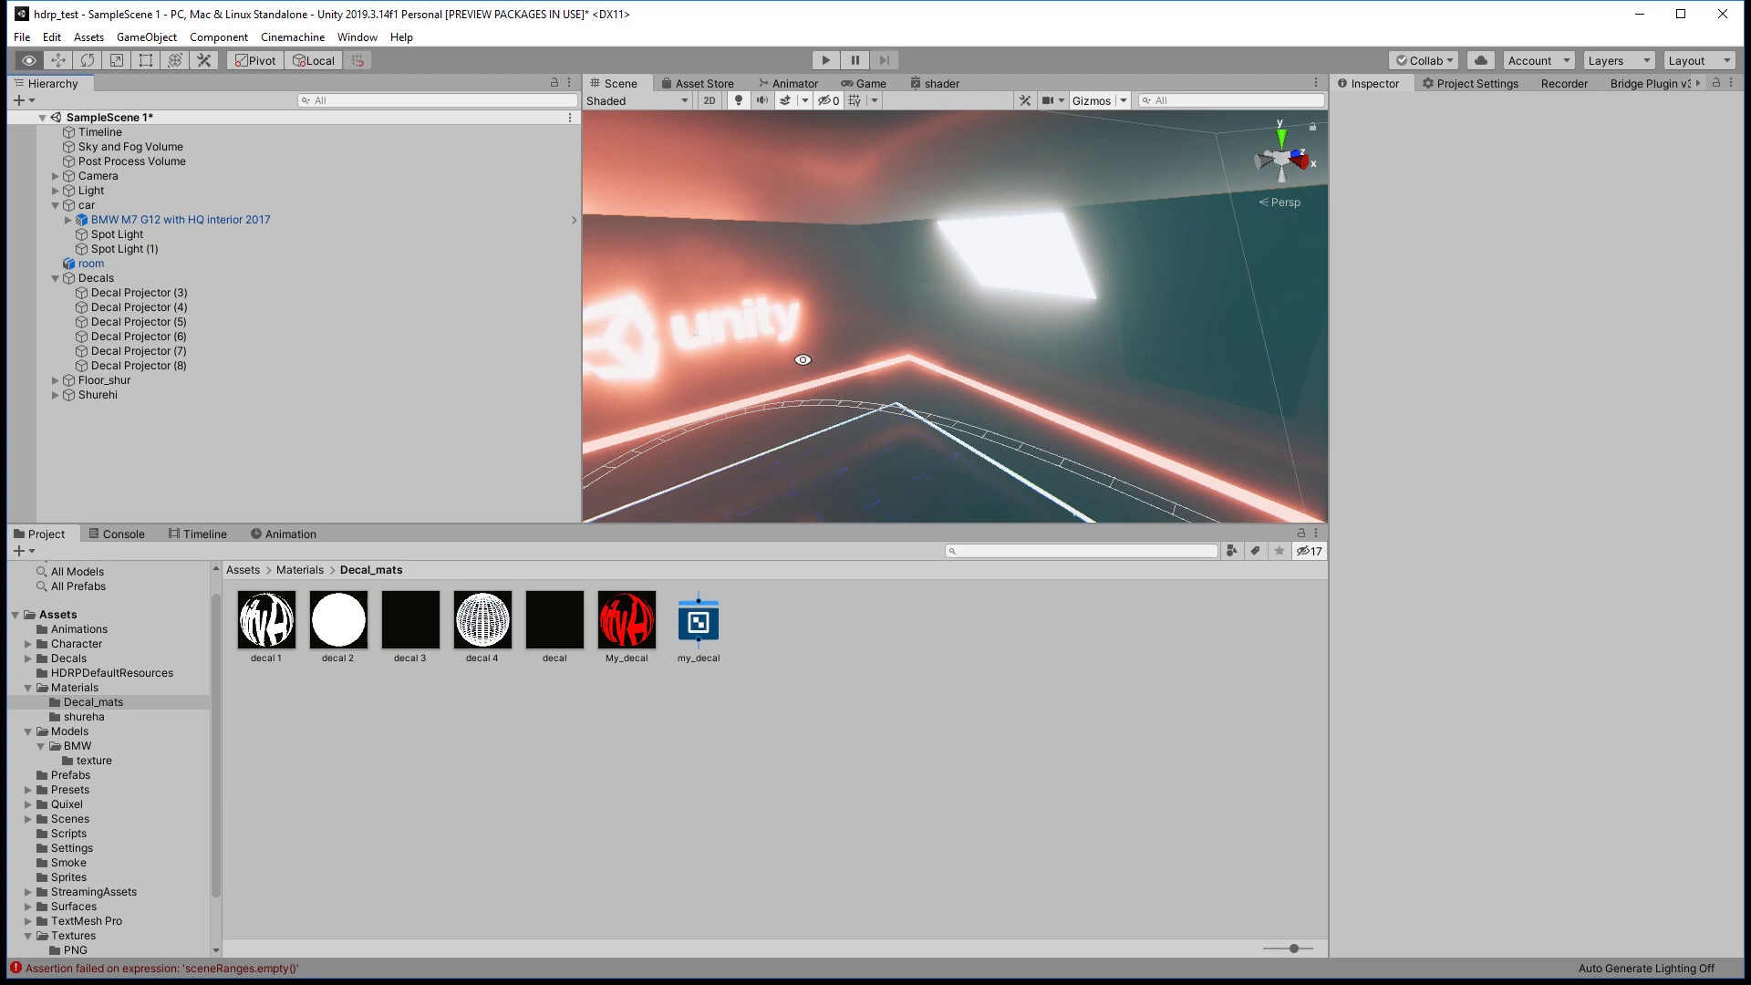
Pull back to see the whole car and select DollyTrack1, CM vcam1, then the Timeline object.
mouse_move(802, 360)
right_mouse_down()
mouse_move(855, 229)
mouse_move(350, 177)
right_mouse_up()
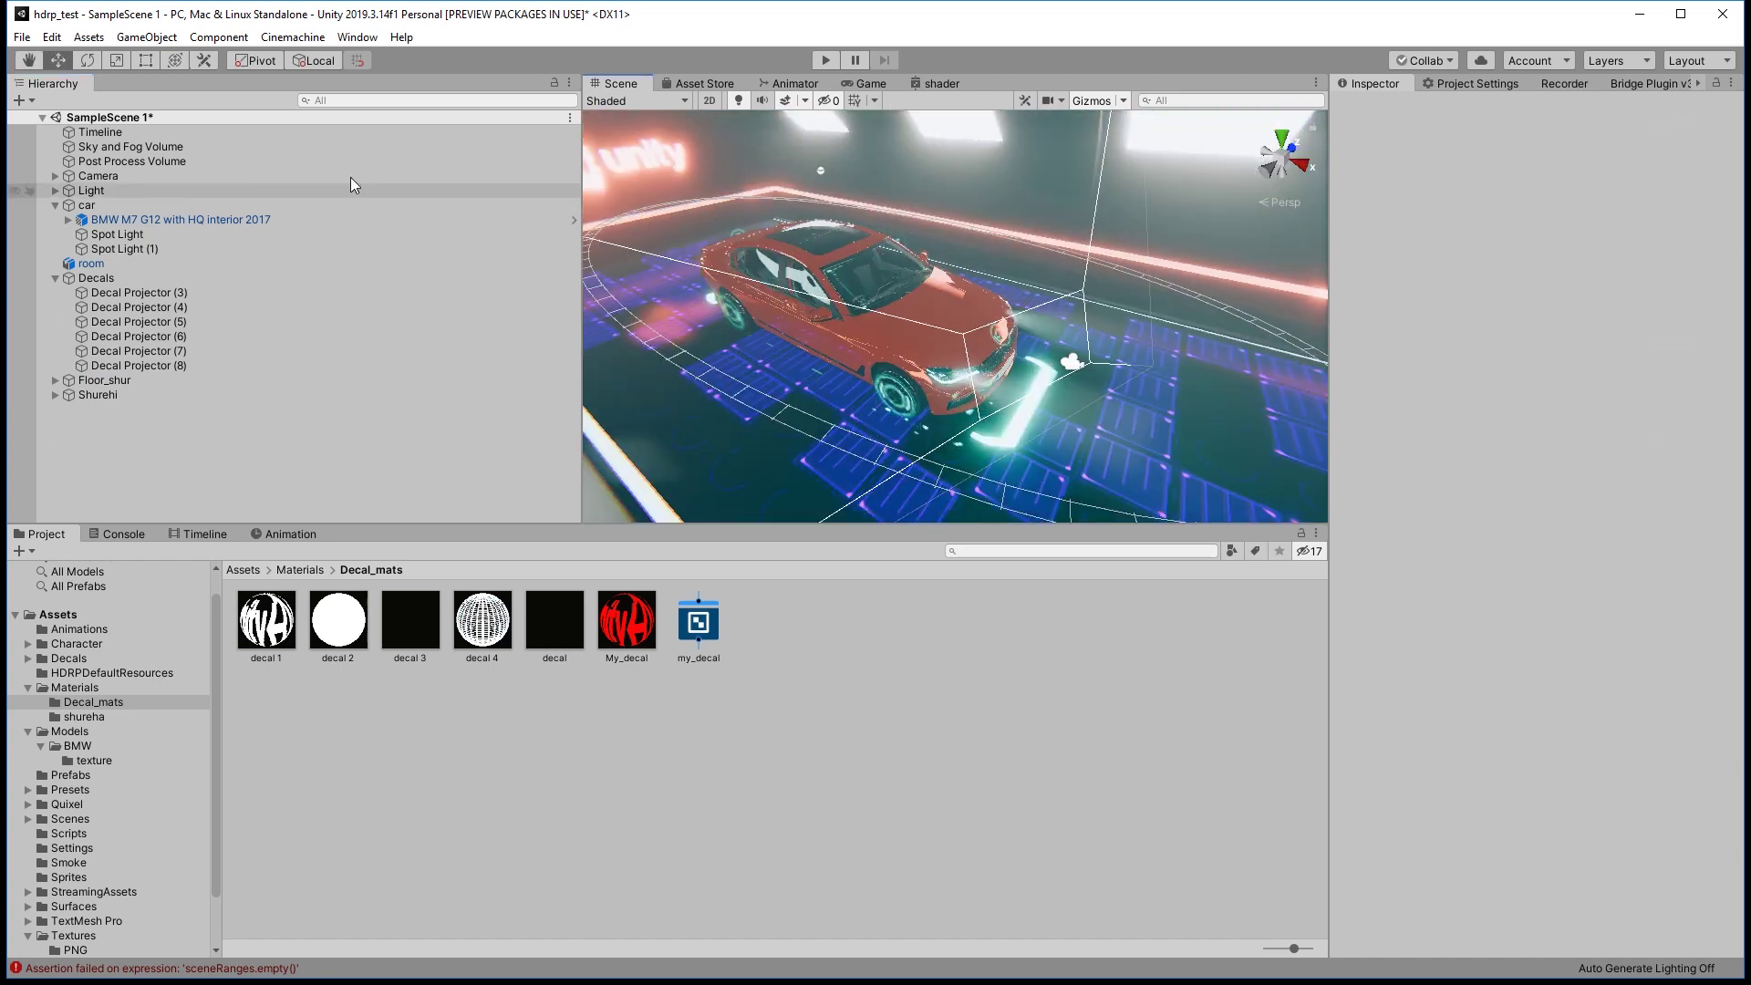
left_click(55, 176)
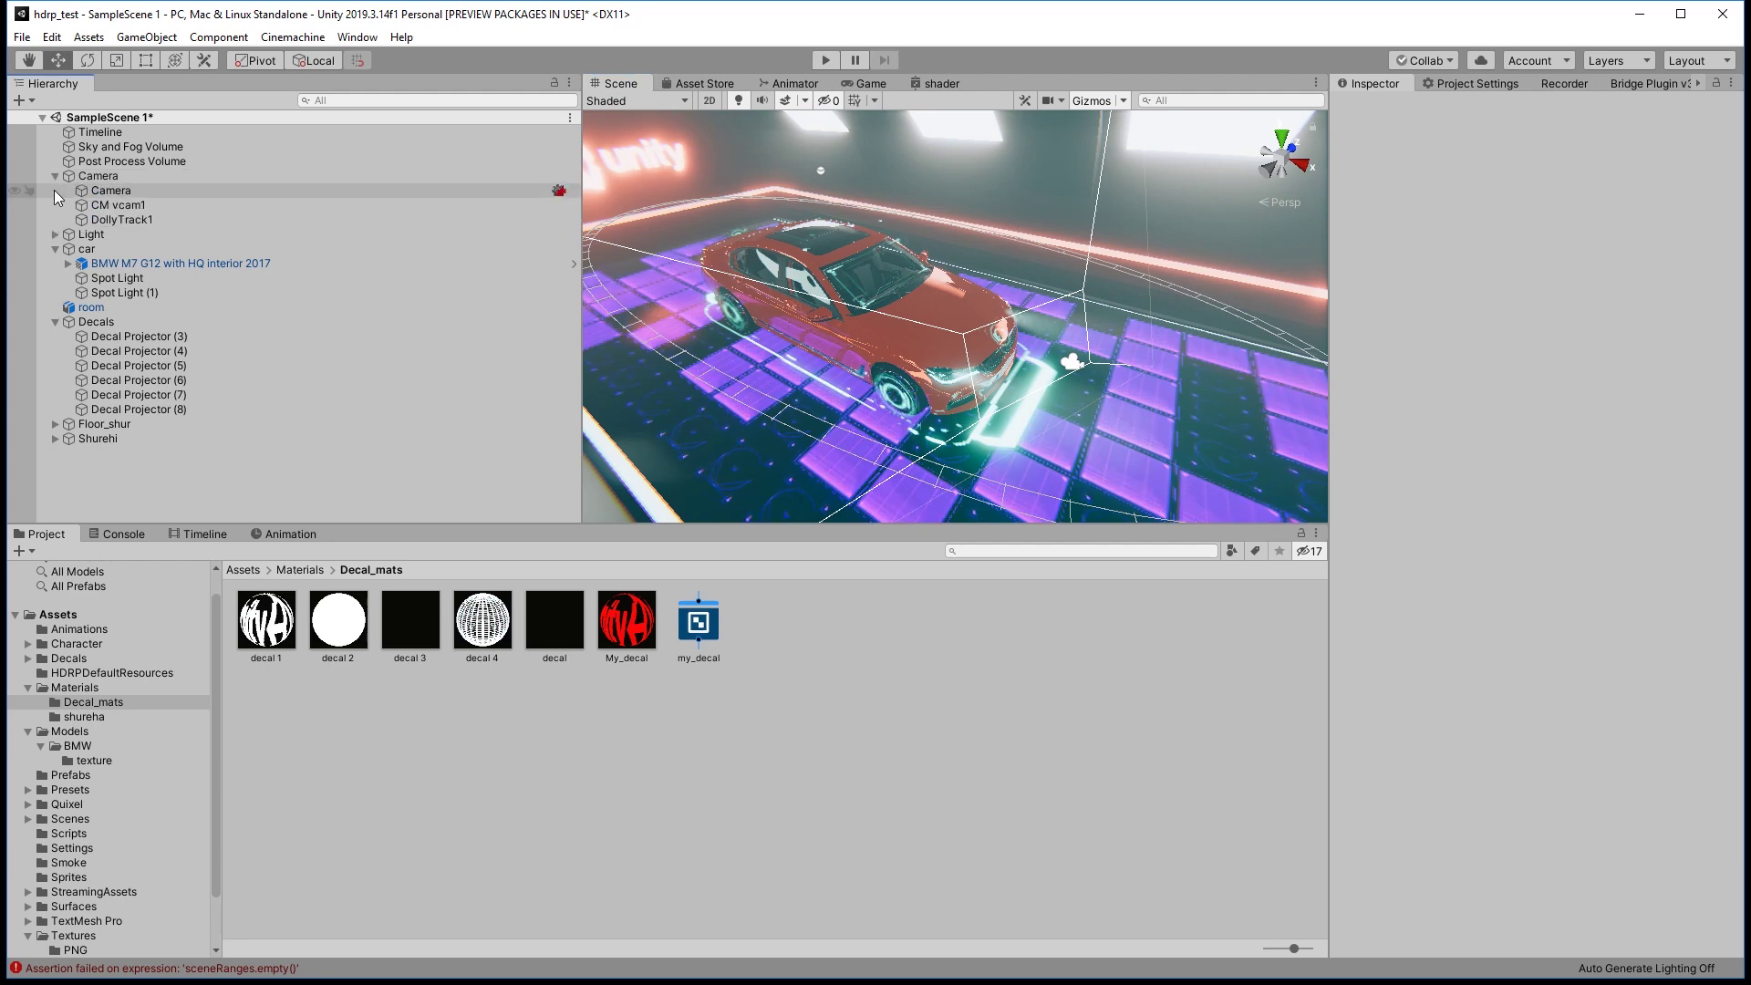
left_click(95, 219)
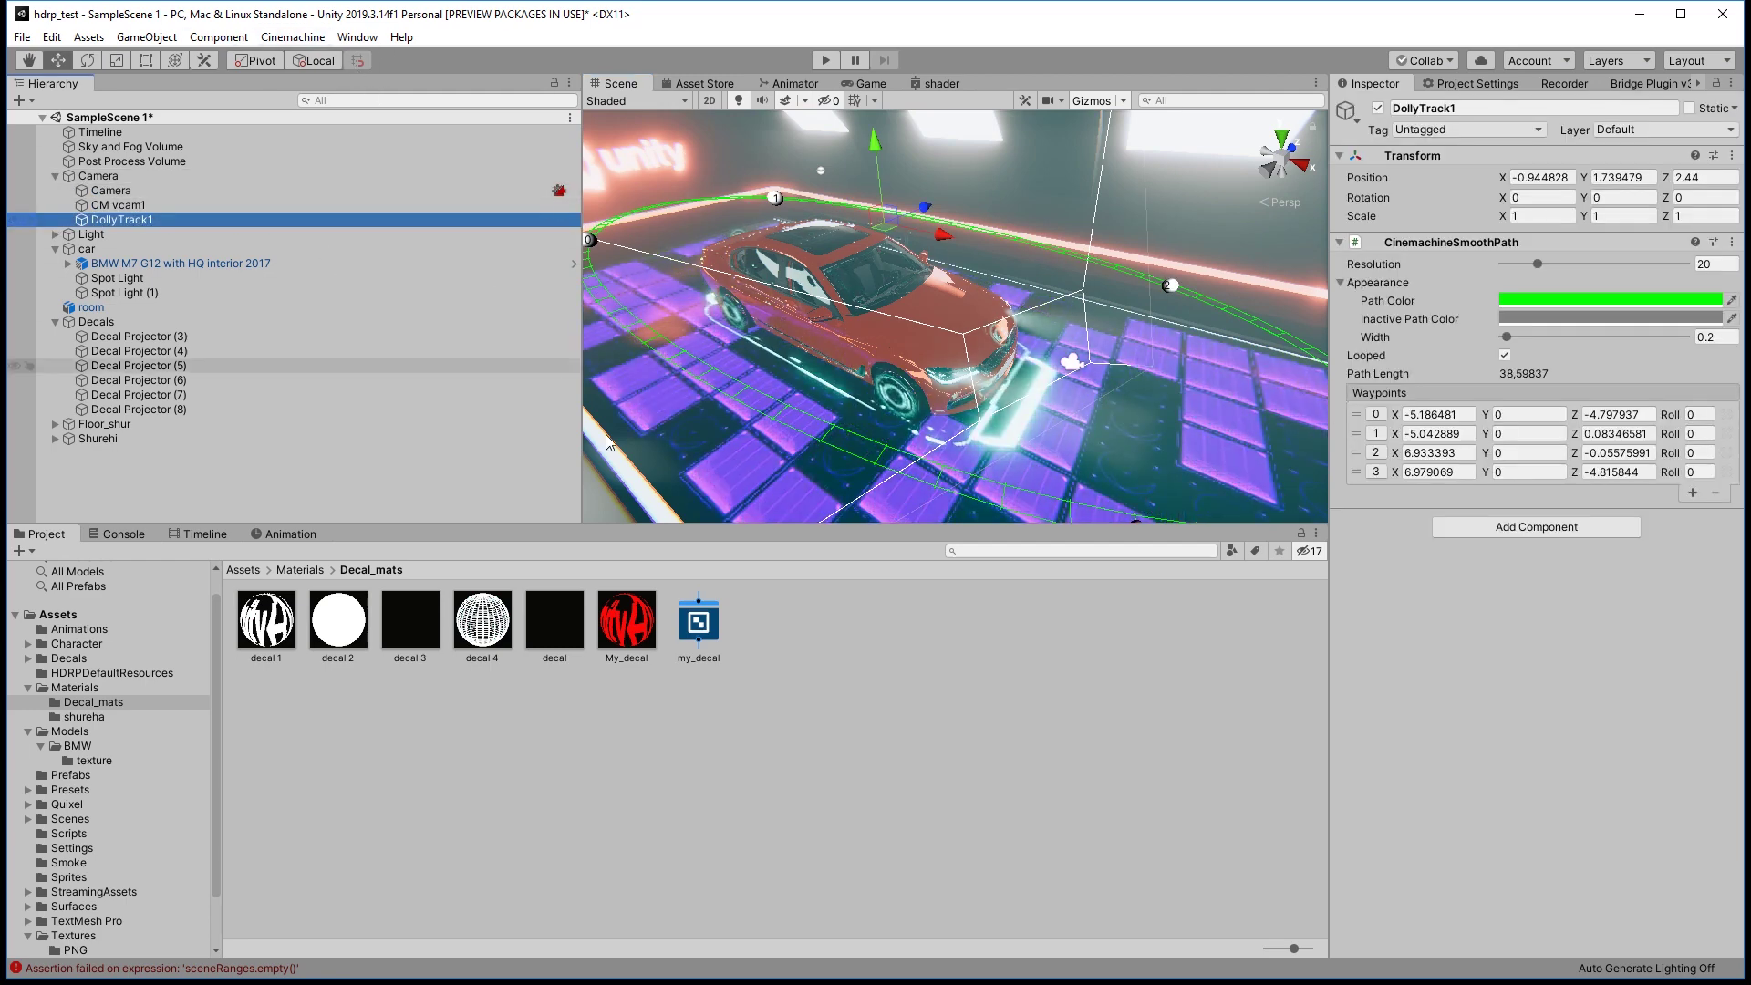
left_click(123, 206)
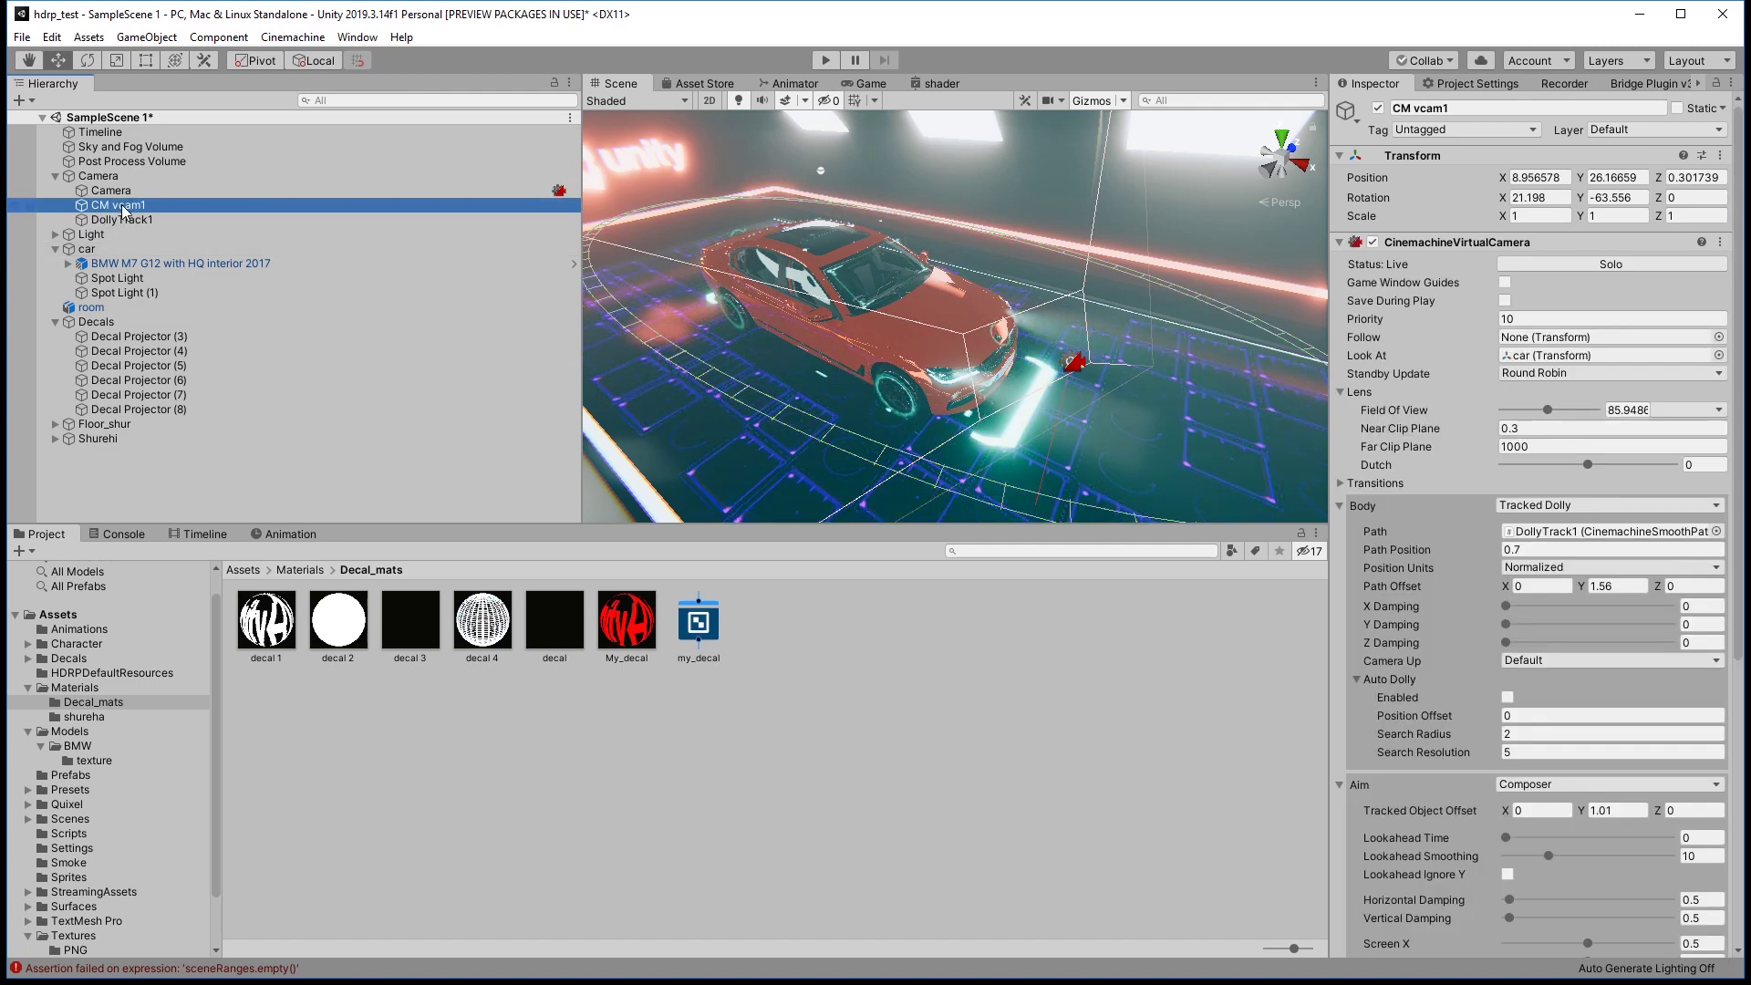
left_click(105, 132)
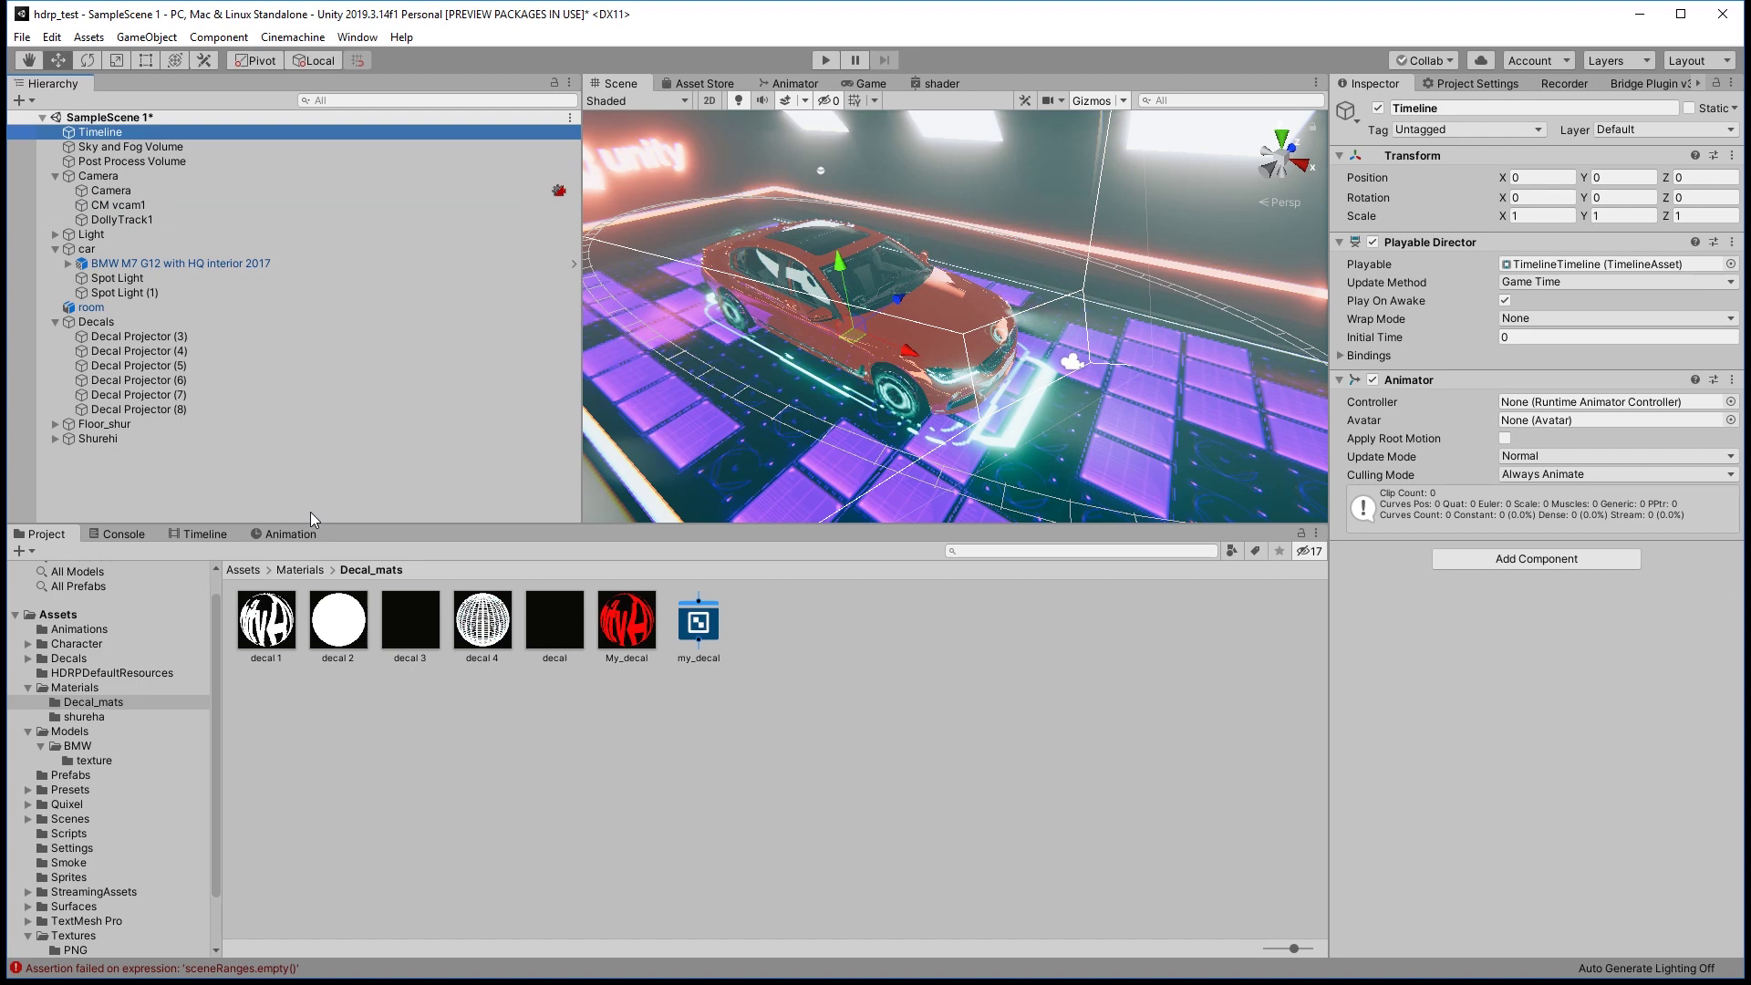
Show the CM vcam1 Path Offset and Path Position curves in Timeline, then orbit around the car.
left_click(205, 535)
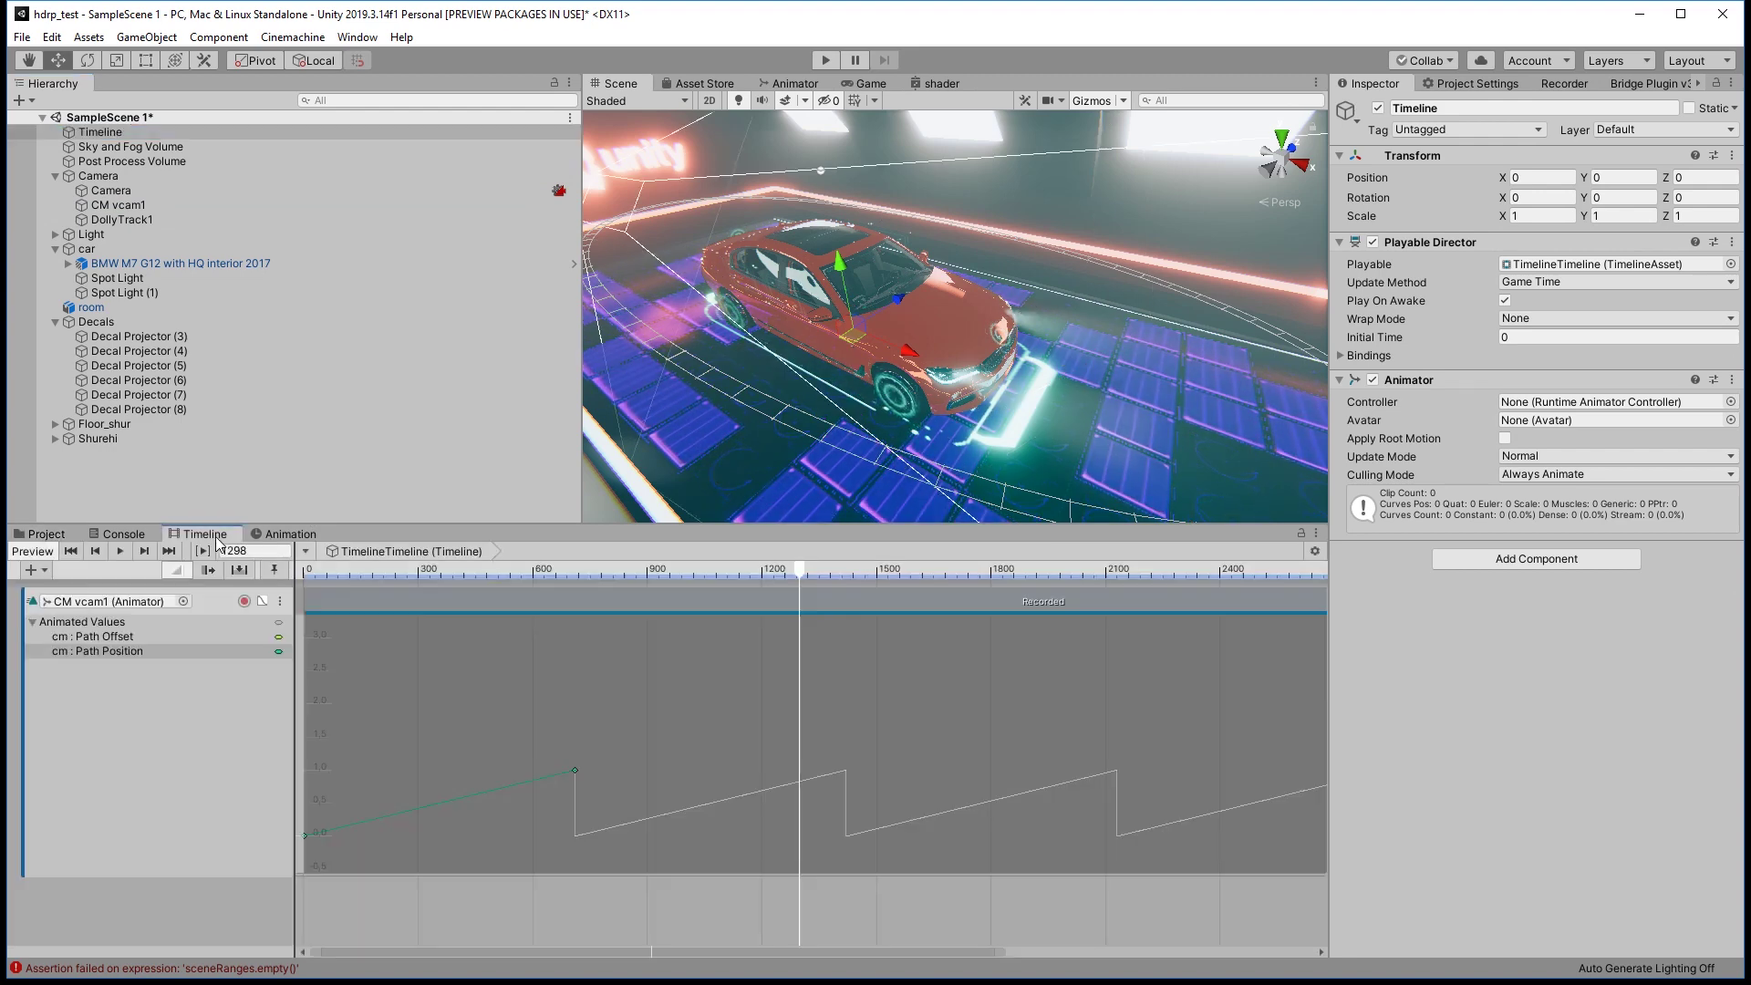
left_click(117, 637)
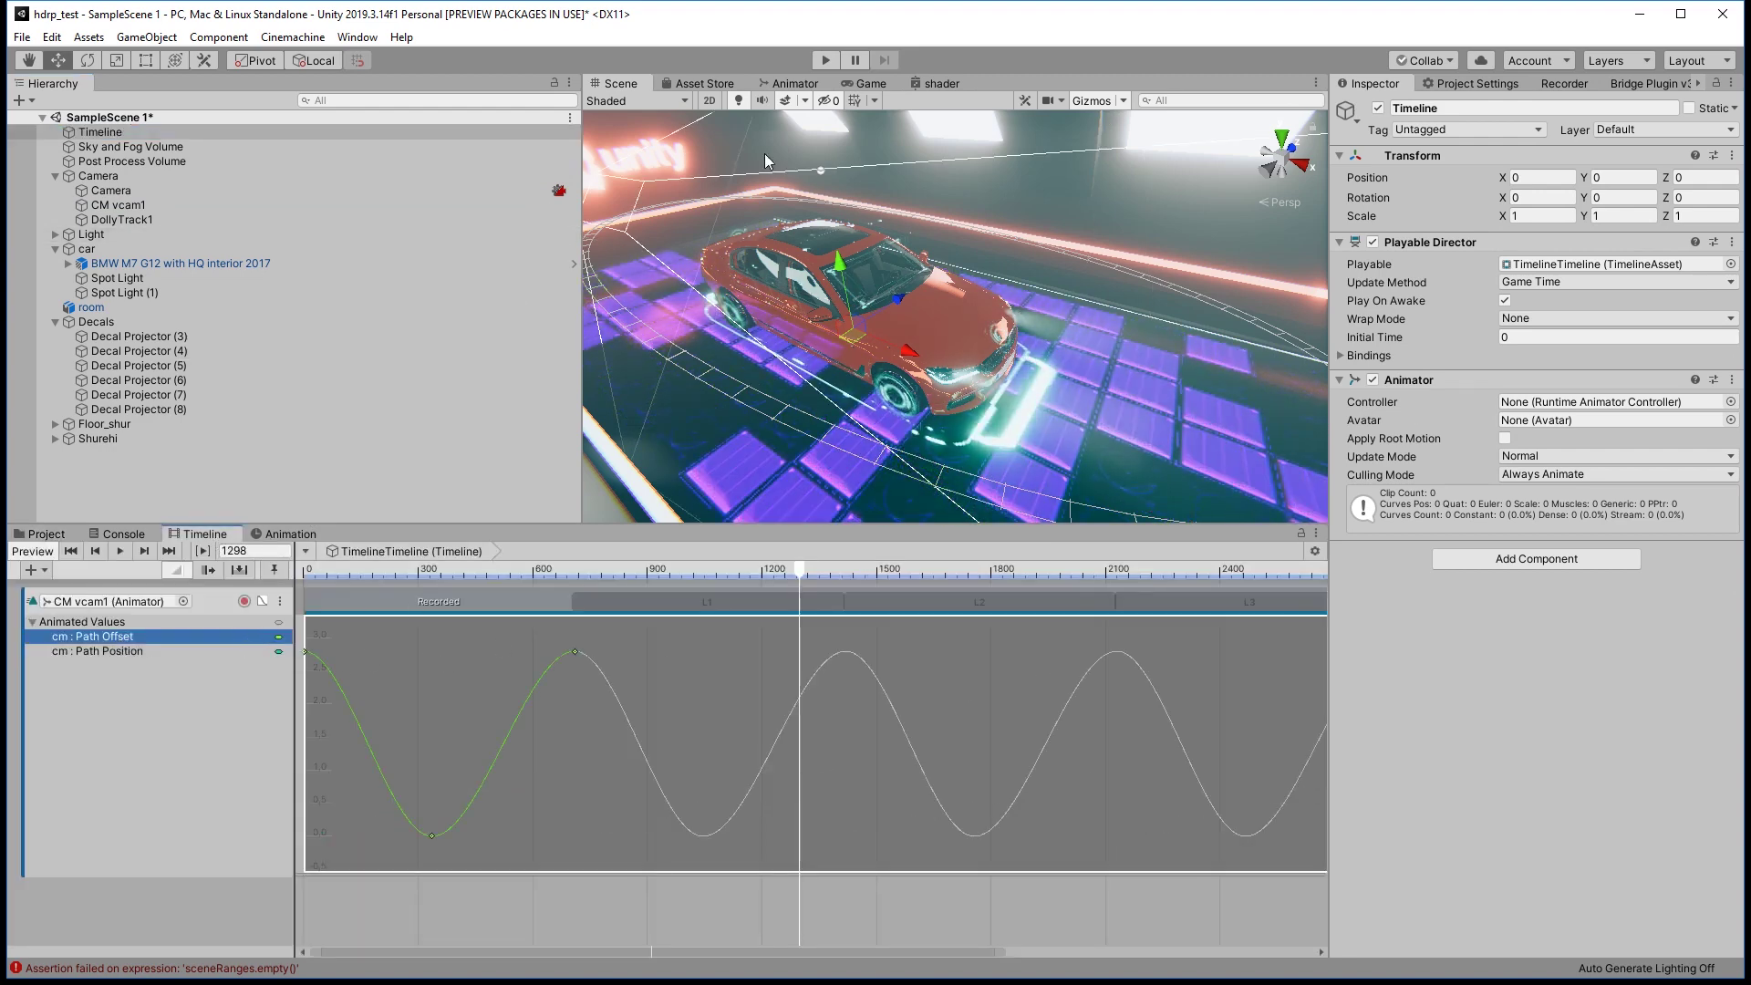
left_click(111, 654)
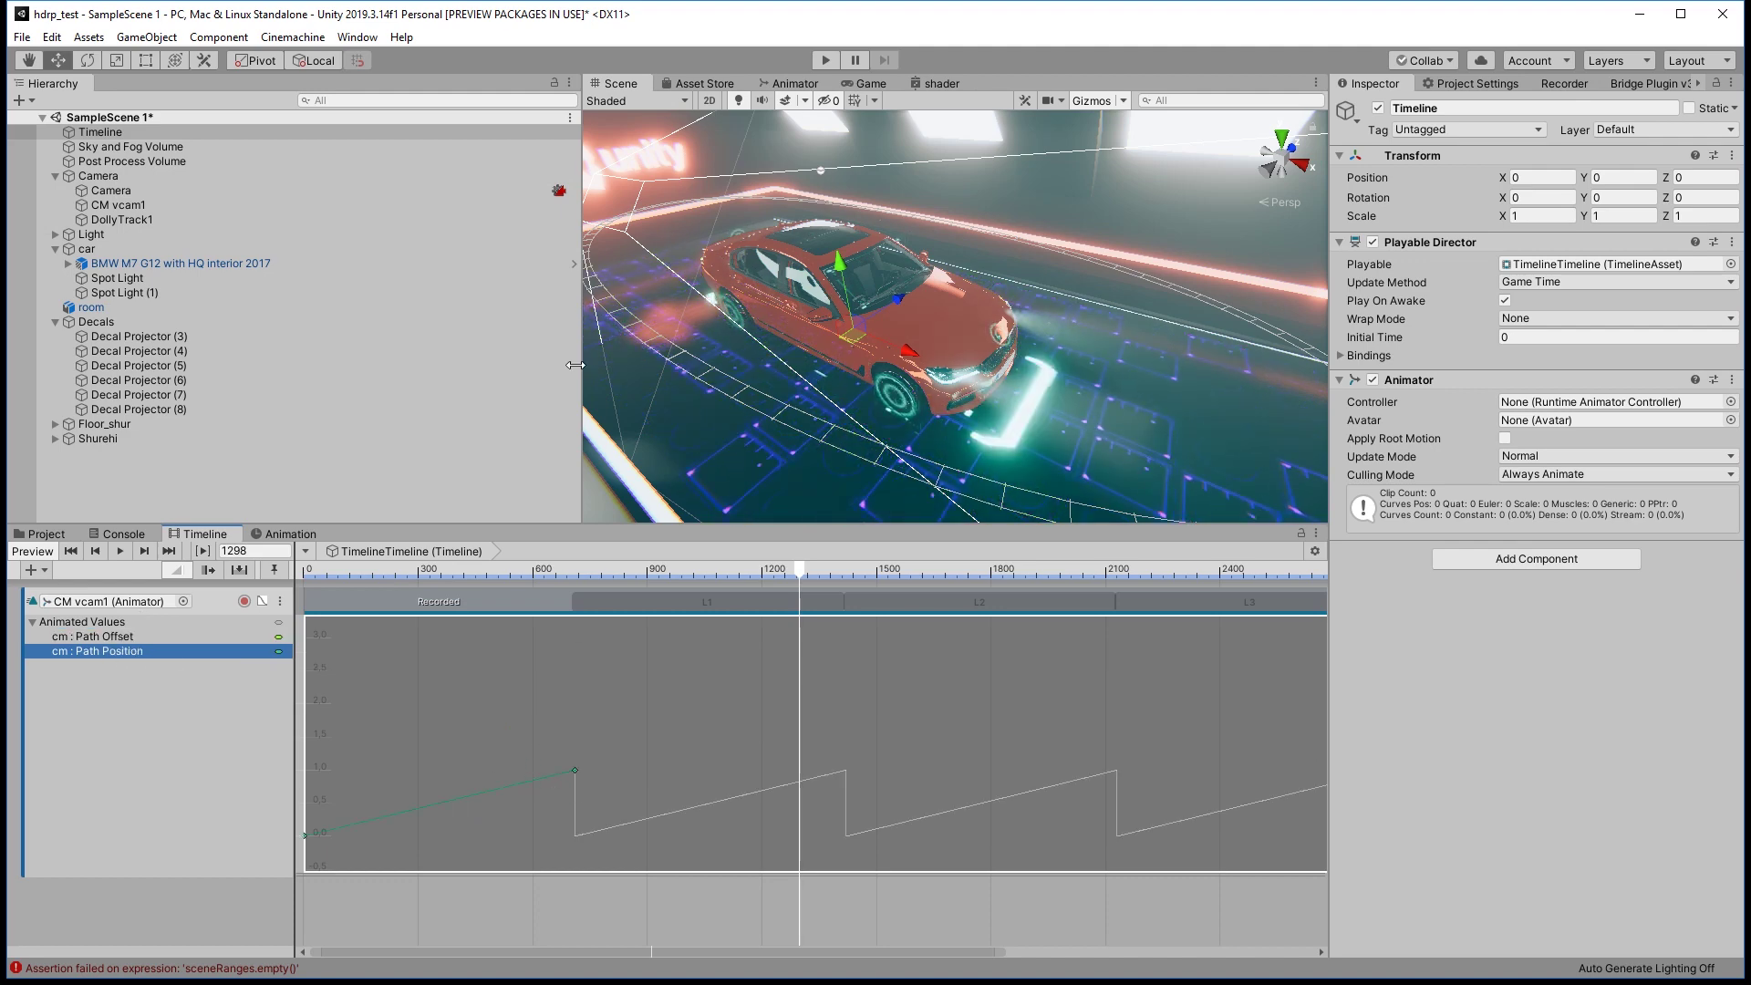
mouse_move(693, 320)
left_mouse_down("alt")
mouse_move(778, 276)
mouse_move(762, 294)
left_mouse_up("alt")
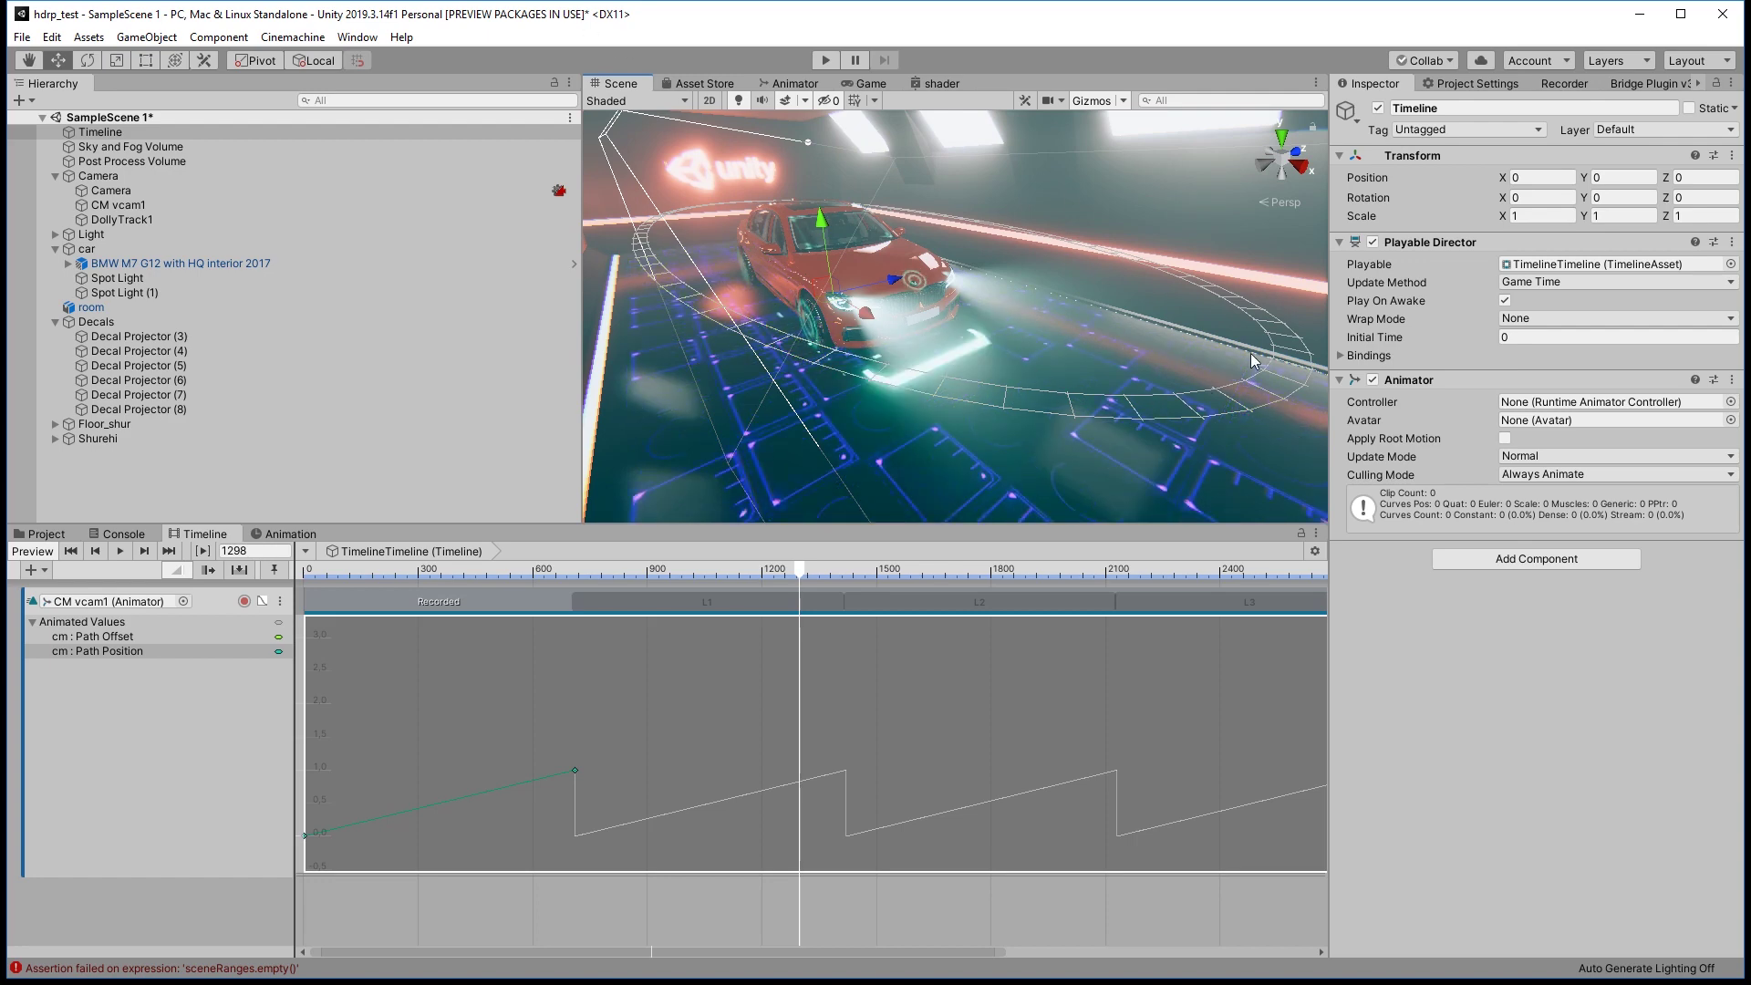
Collapse Camera, expand Light, and review the Planar Reflection and Reflection Probe settings.
left_click(56, 175)
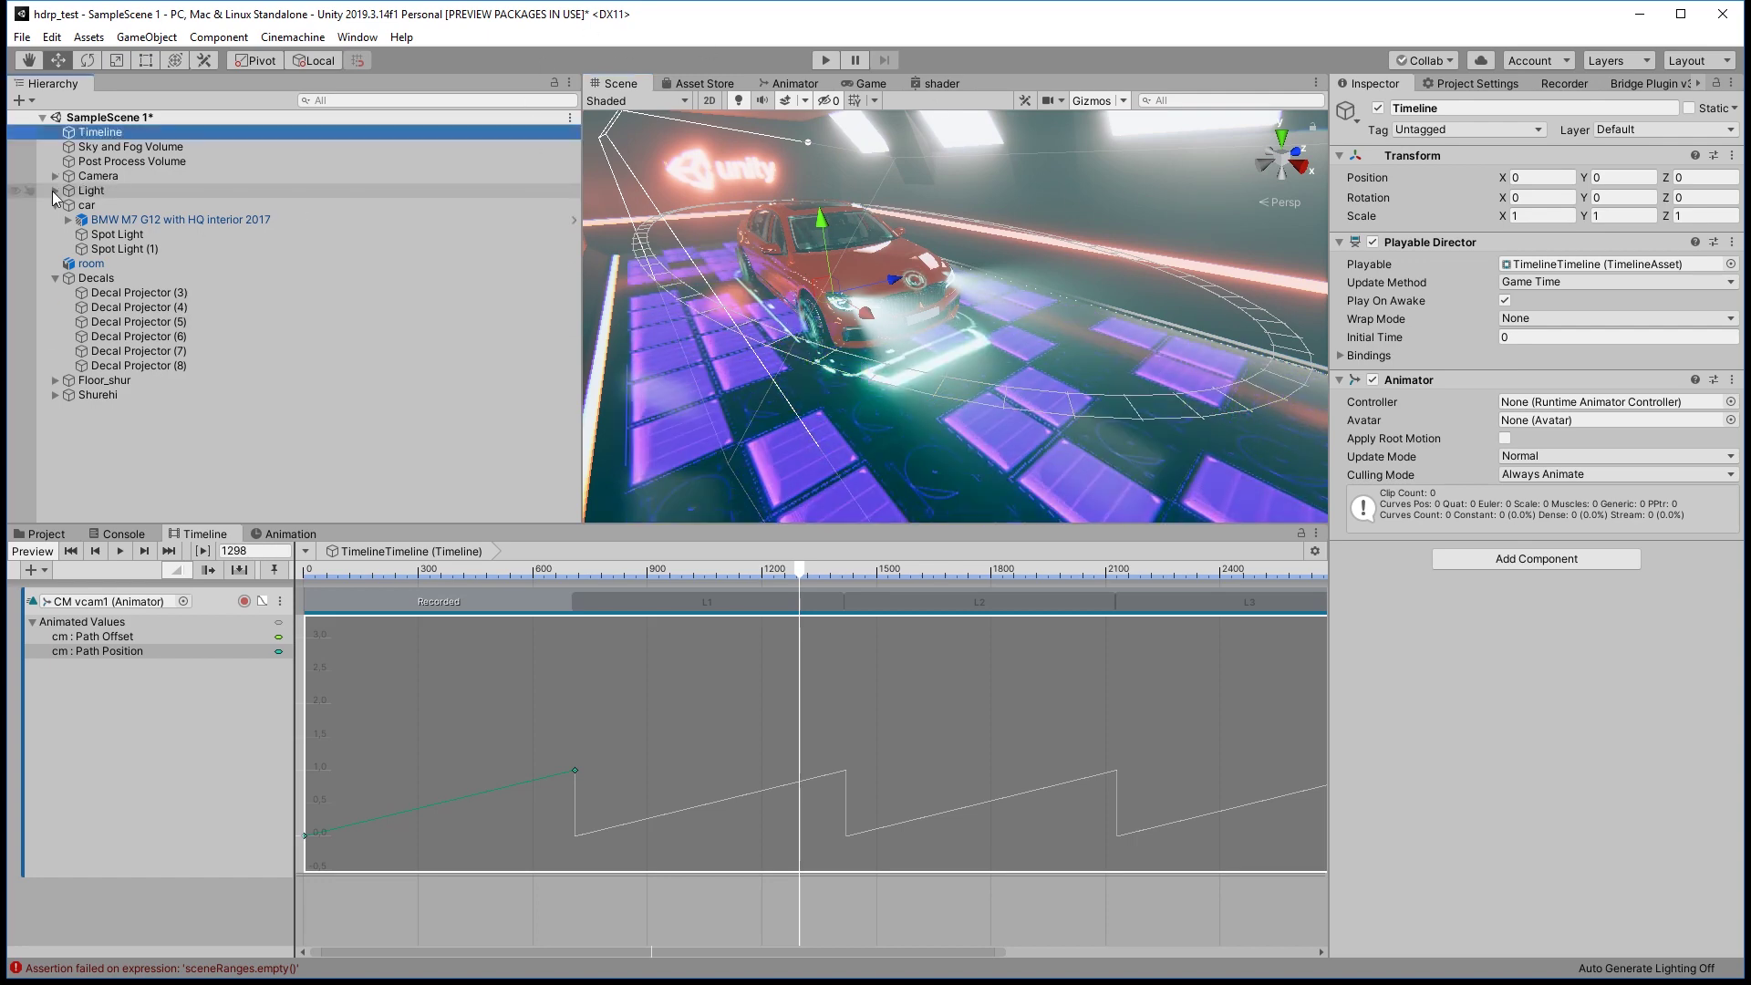
left_click(56, 190)
left_click(110, 204)
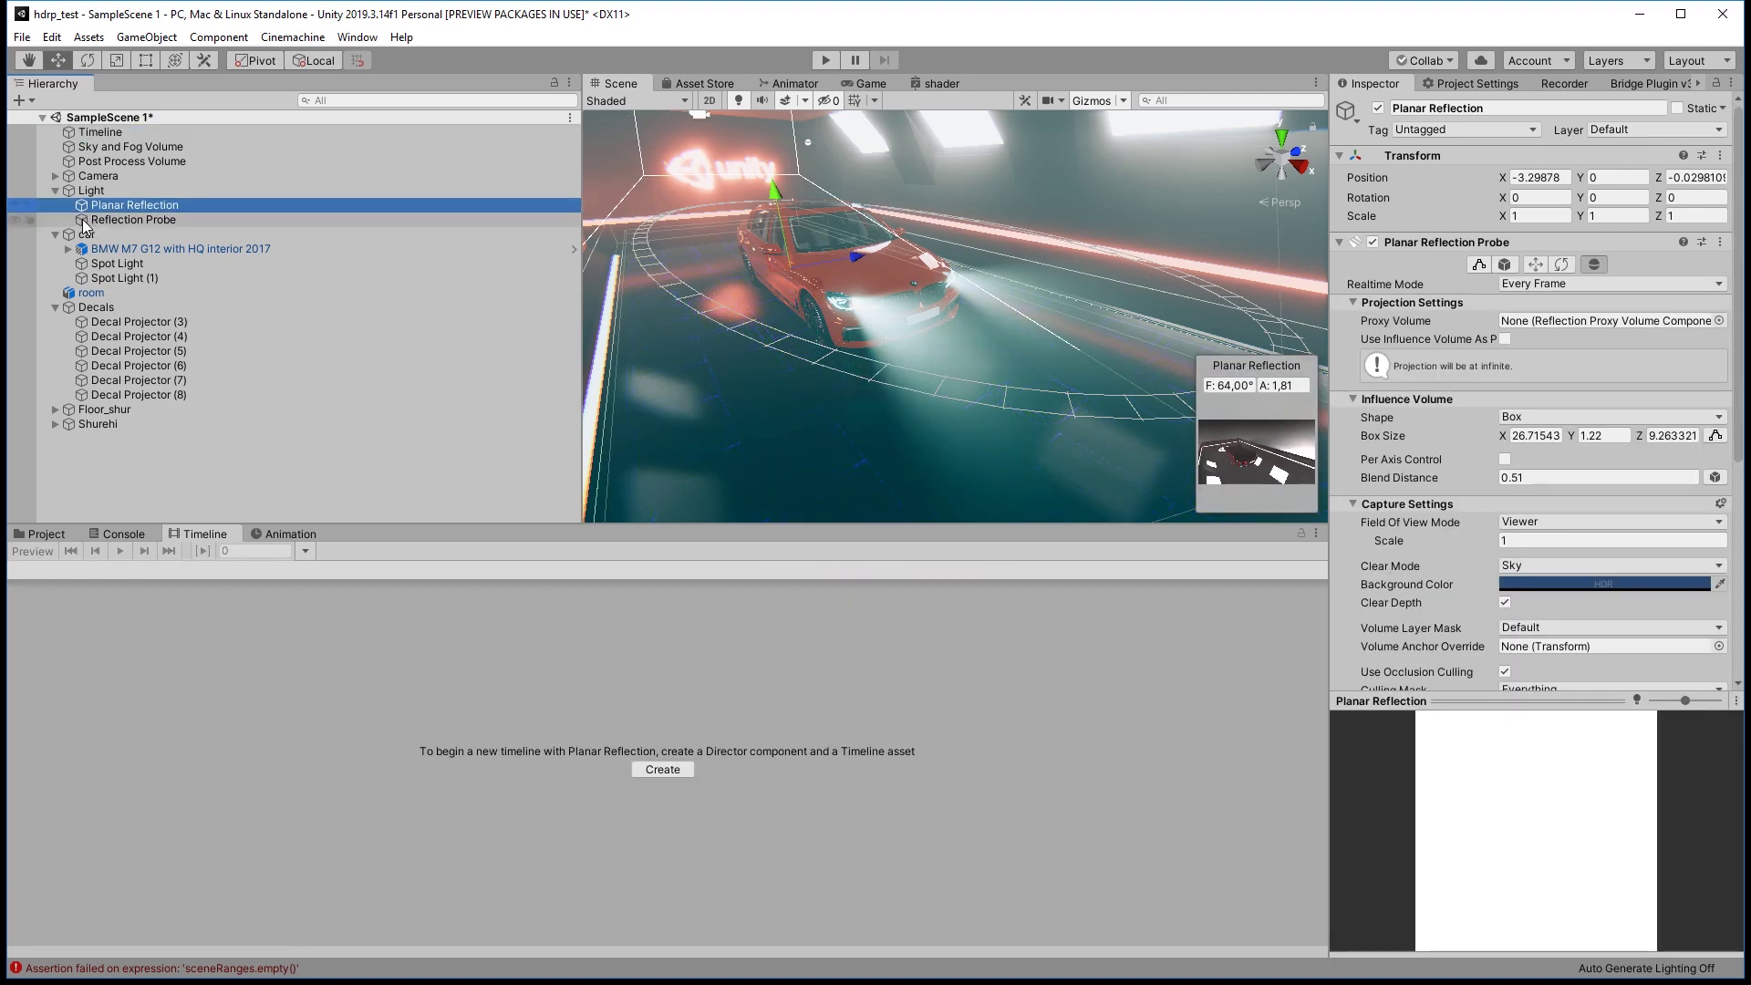
left_click(91, 220)
left_click(152, 206)
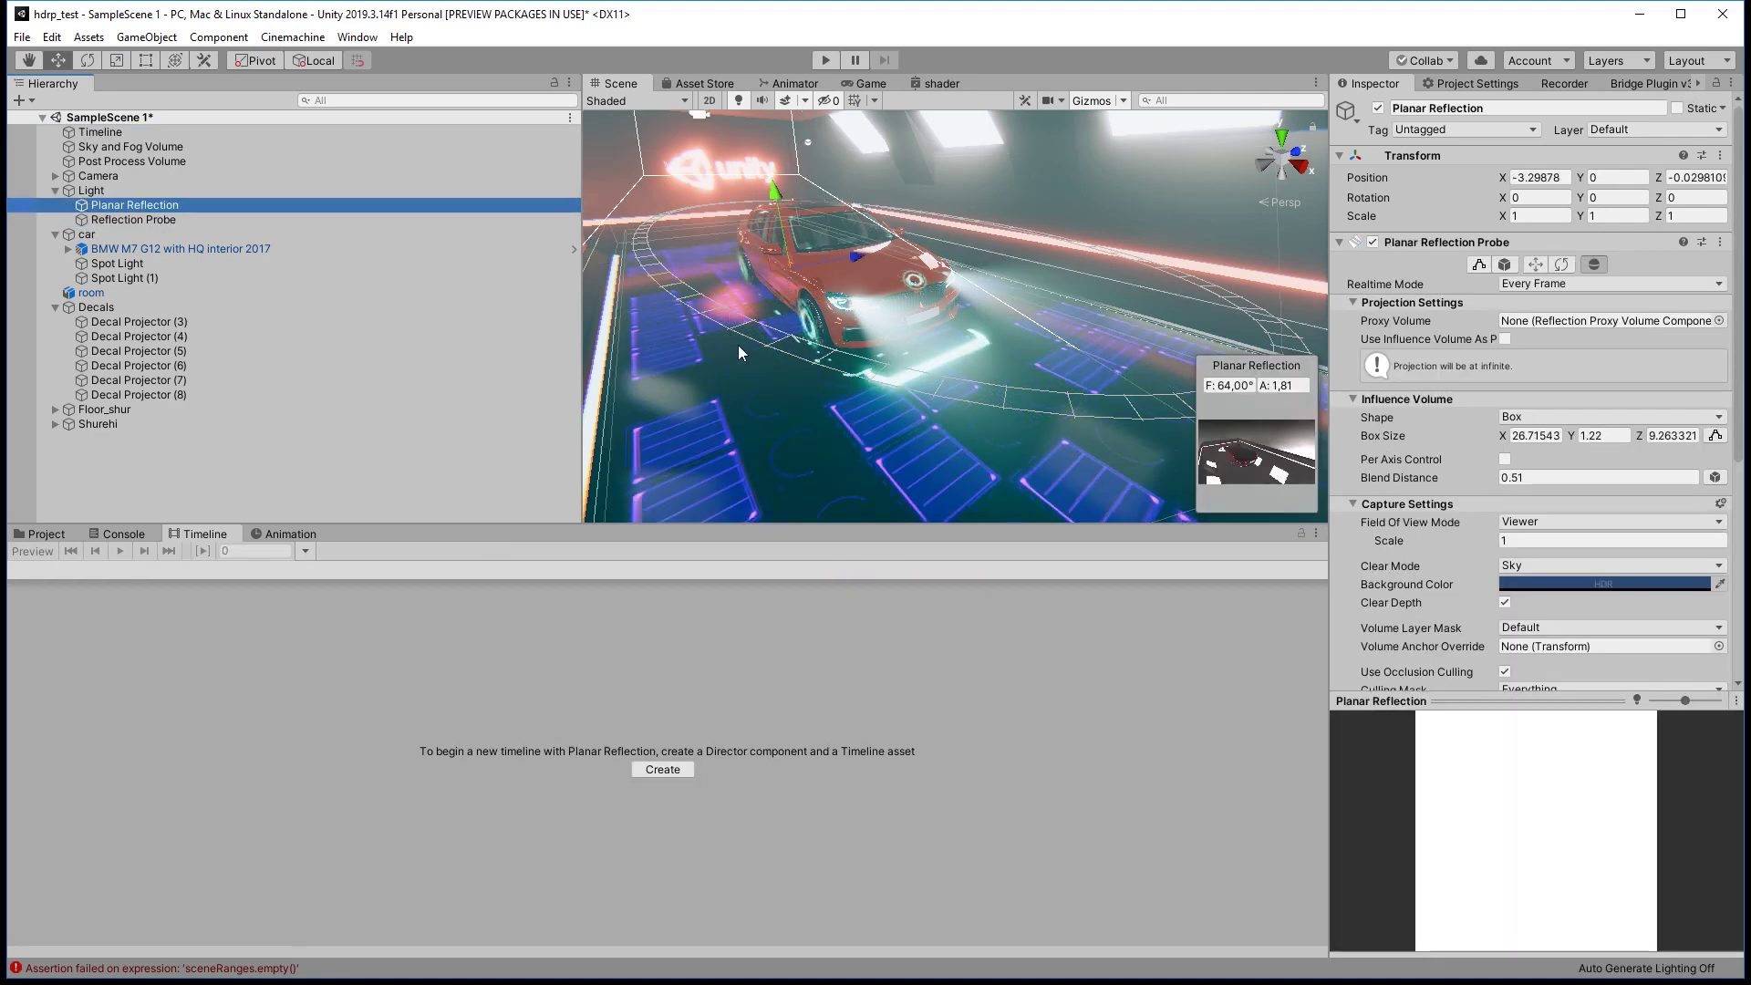
left_click(173, 220)
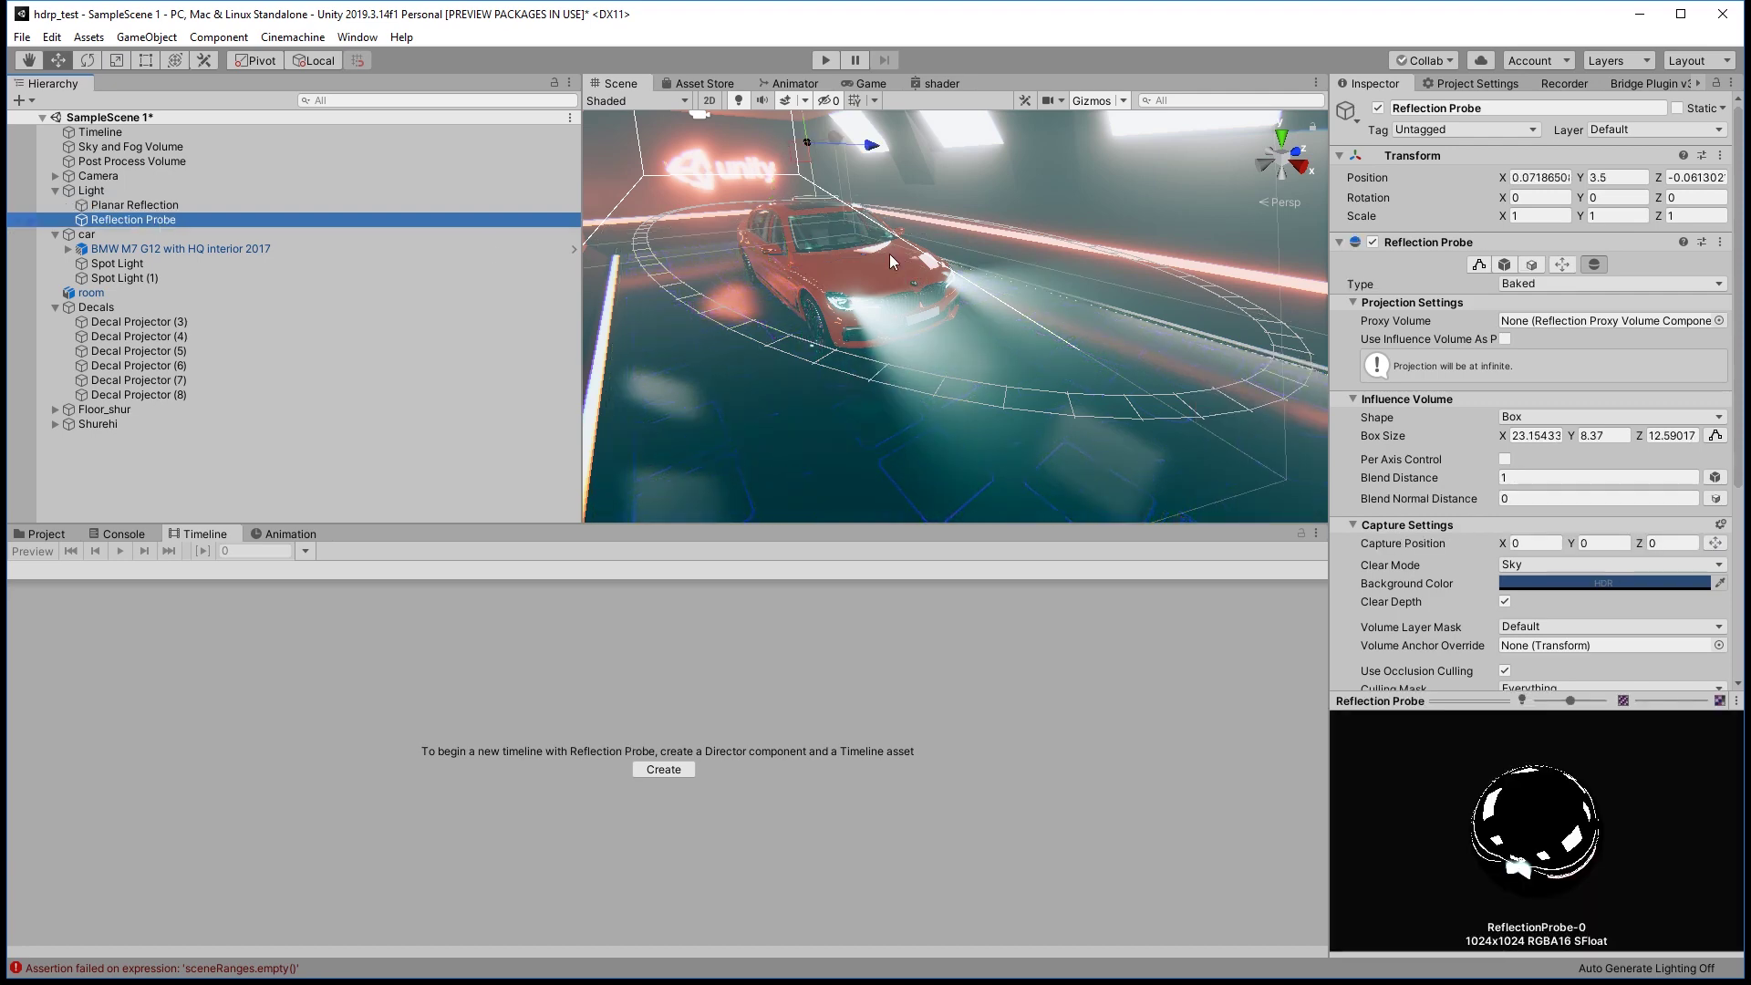
Collapse the Light, car and Decals groups and orbit the view around the car.
left_click(54, 189)
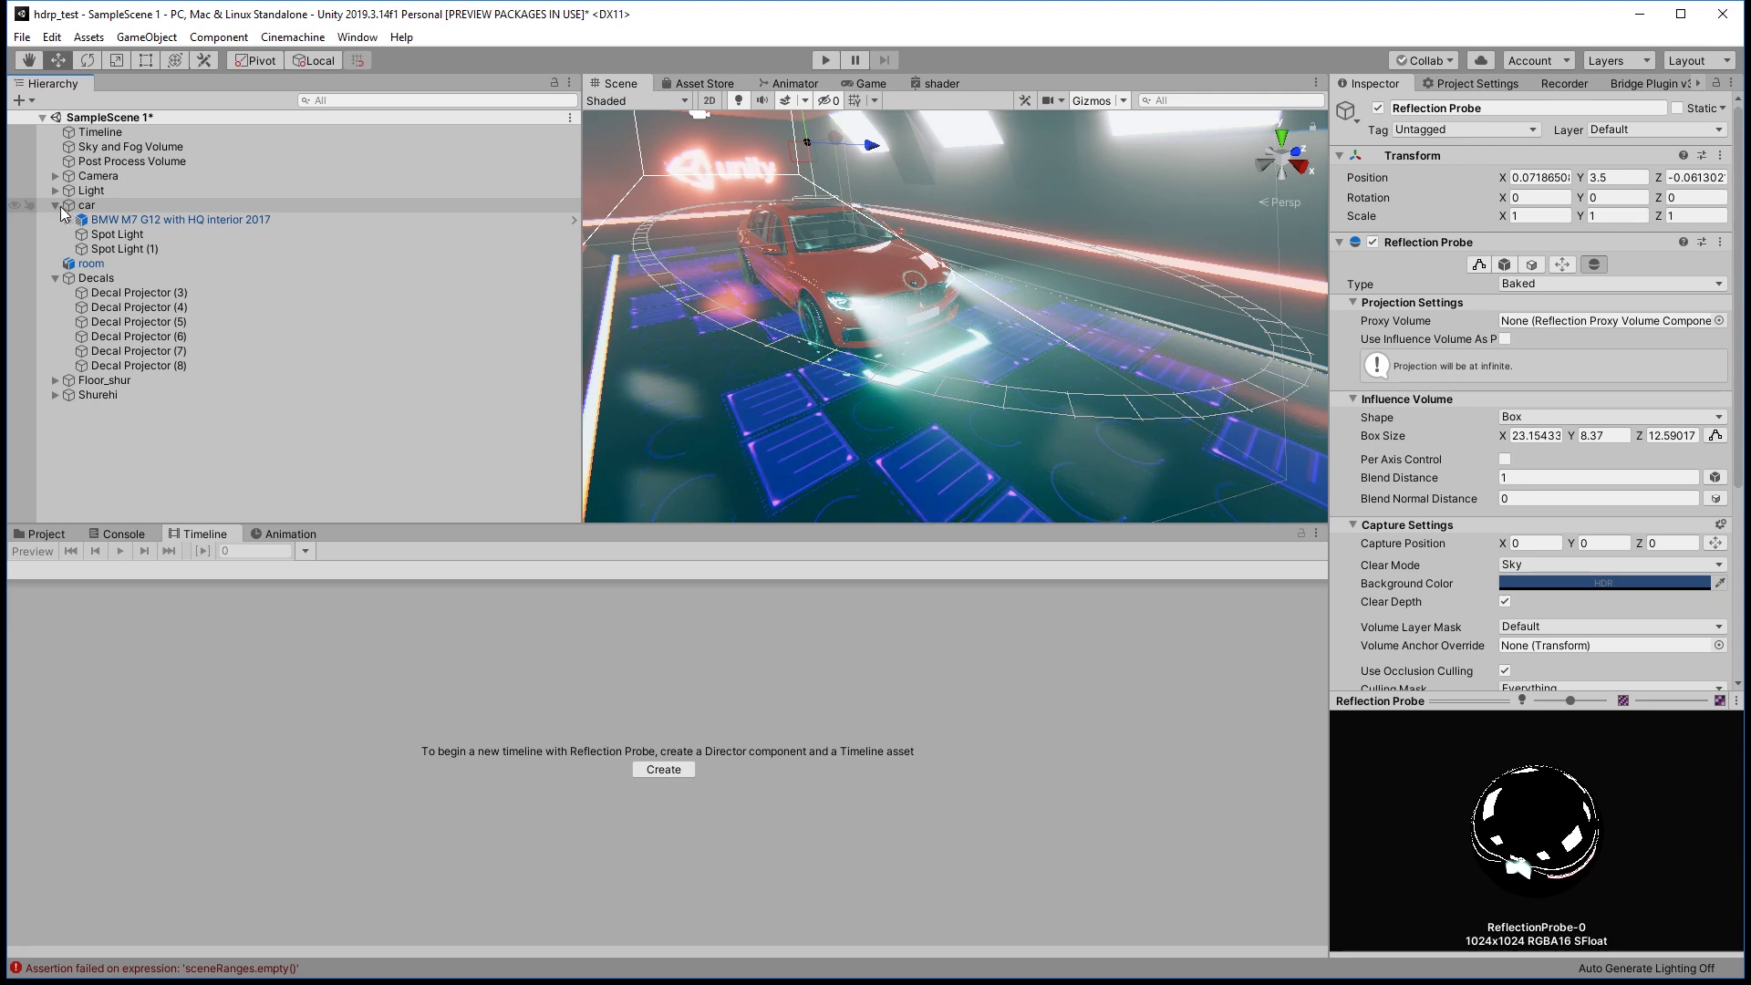
left_click(55, 204)
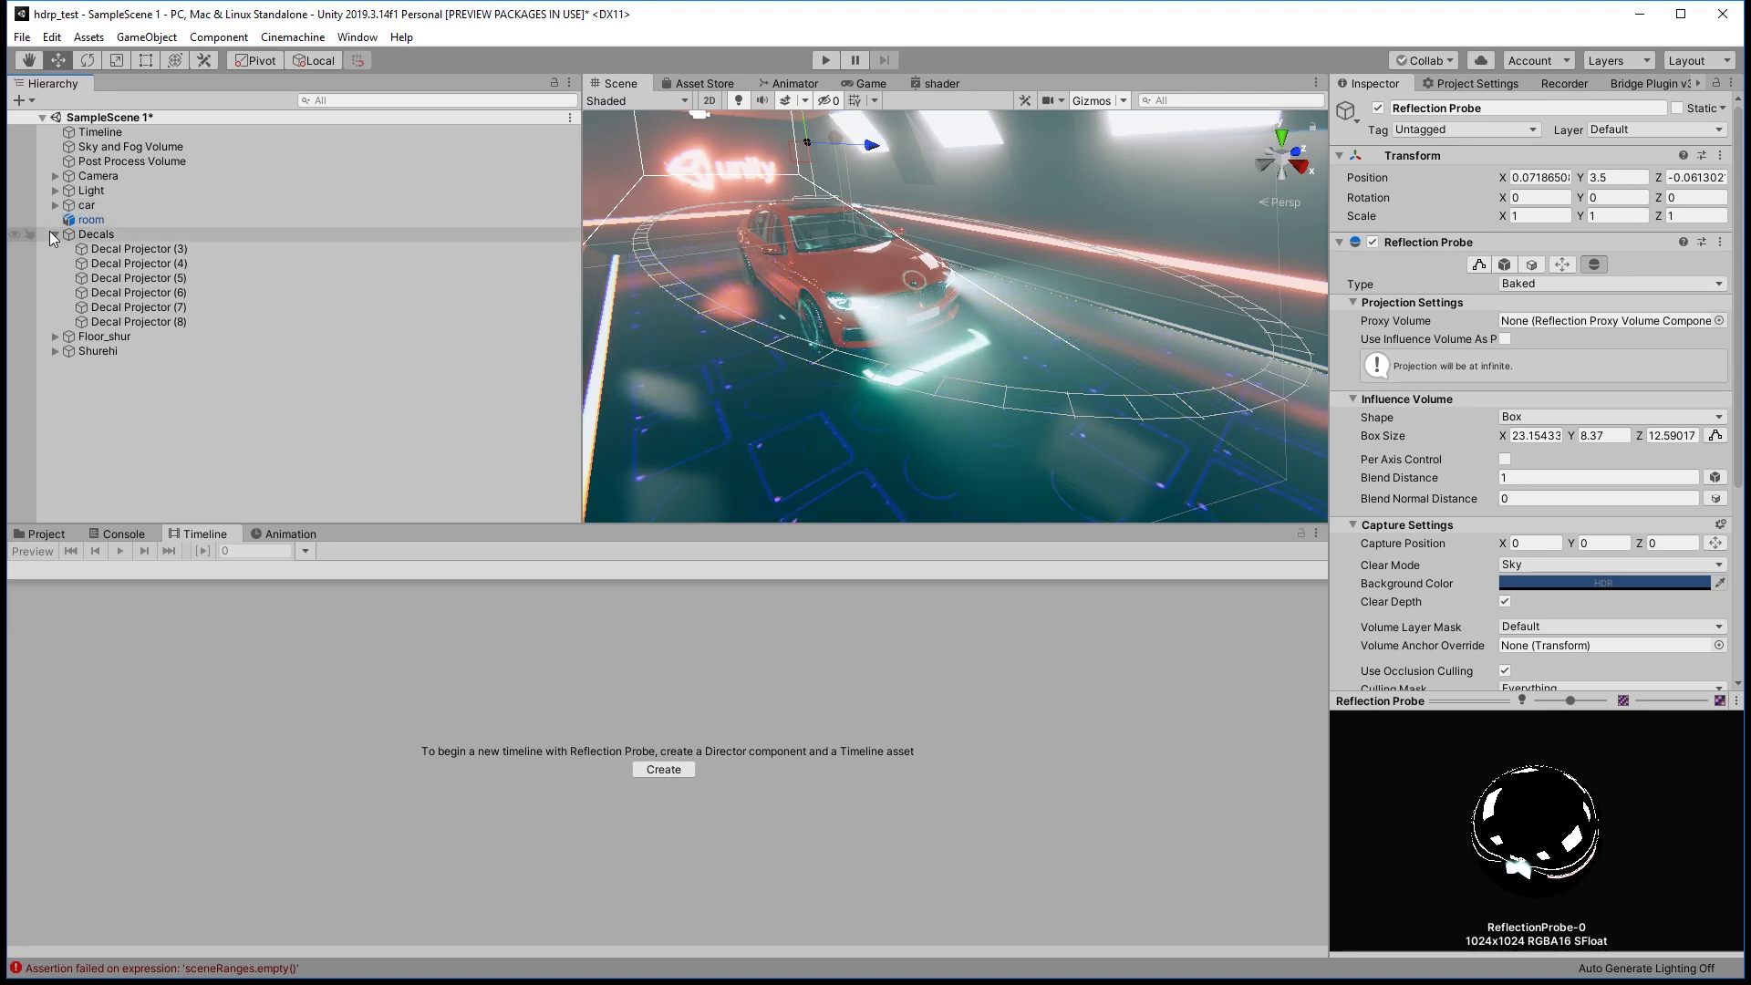
left_click(50, 234)
mouse_move(1112, 423)
right_mouse_down()
mouse_move(752, 331)
mouse_move(932, 378)
right_mouse_up()
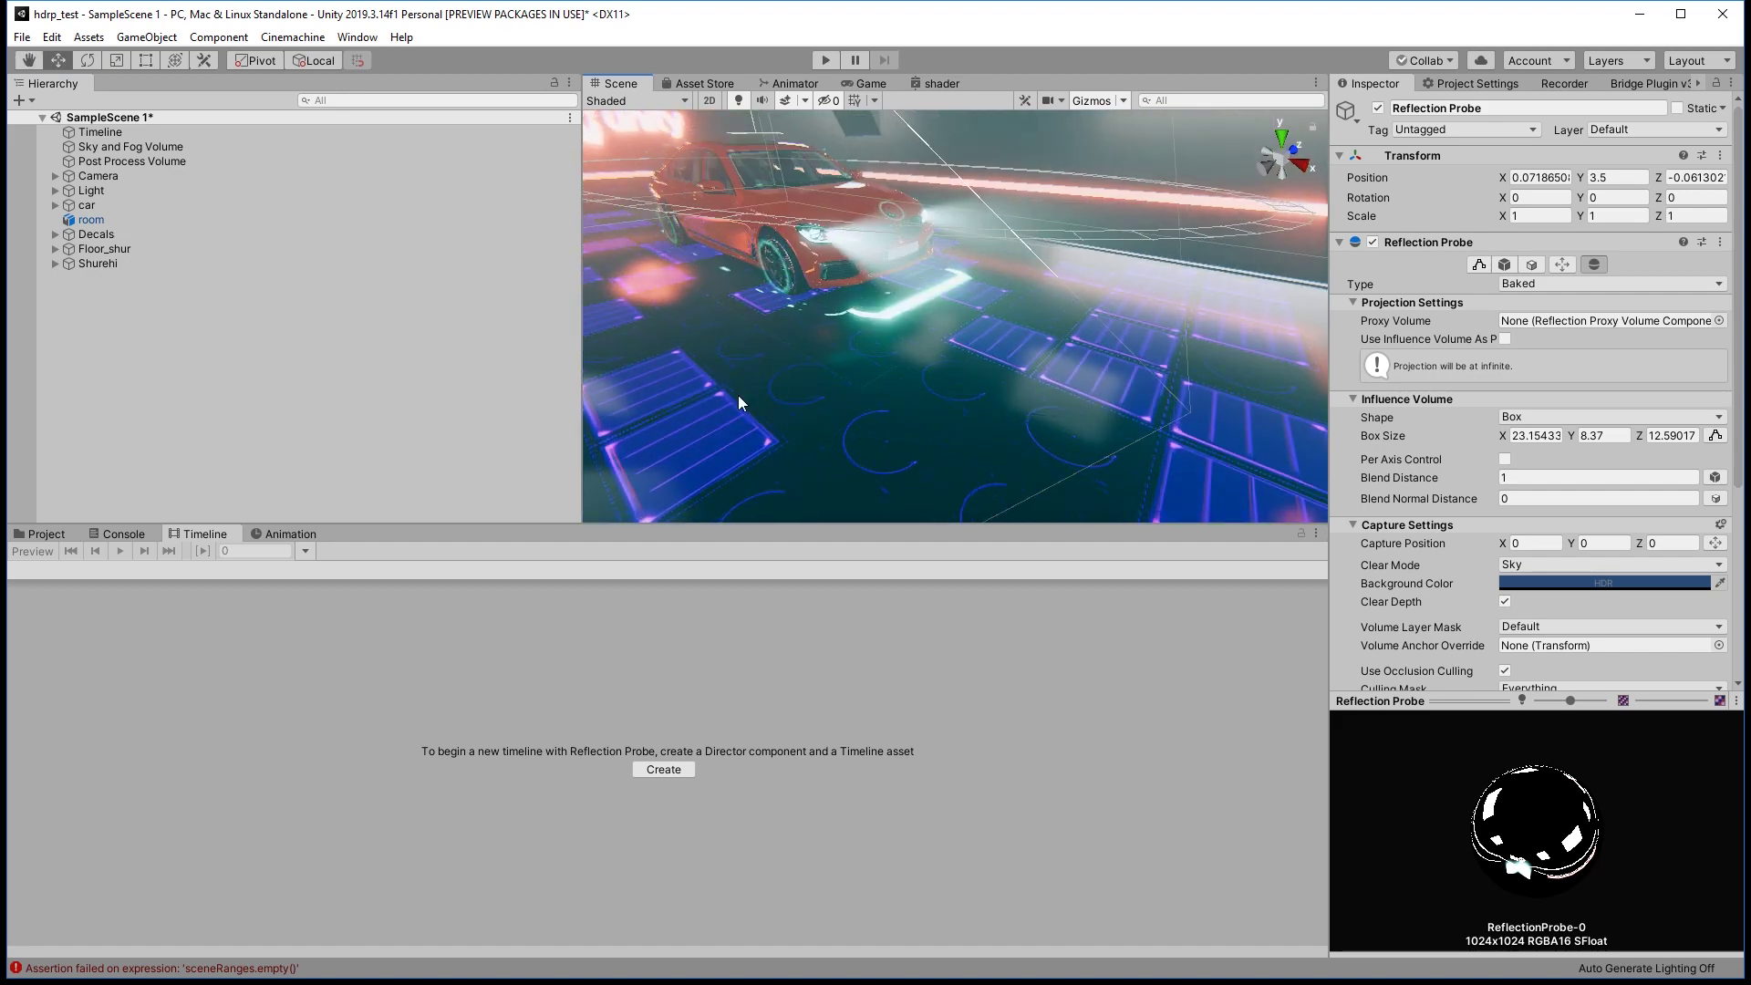
mouse_move(765, 287)
right_mouse_down()
mouse_move(1304, 316)
mouse_move(829, 330)
mouse_move(1077, 454)
mouse_move(967, 402)
right_mouse_up()
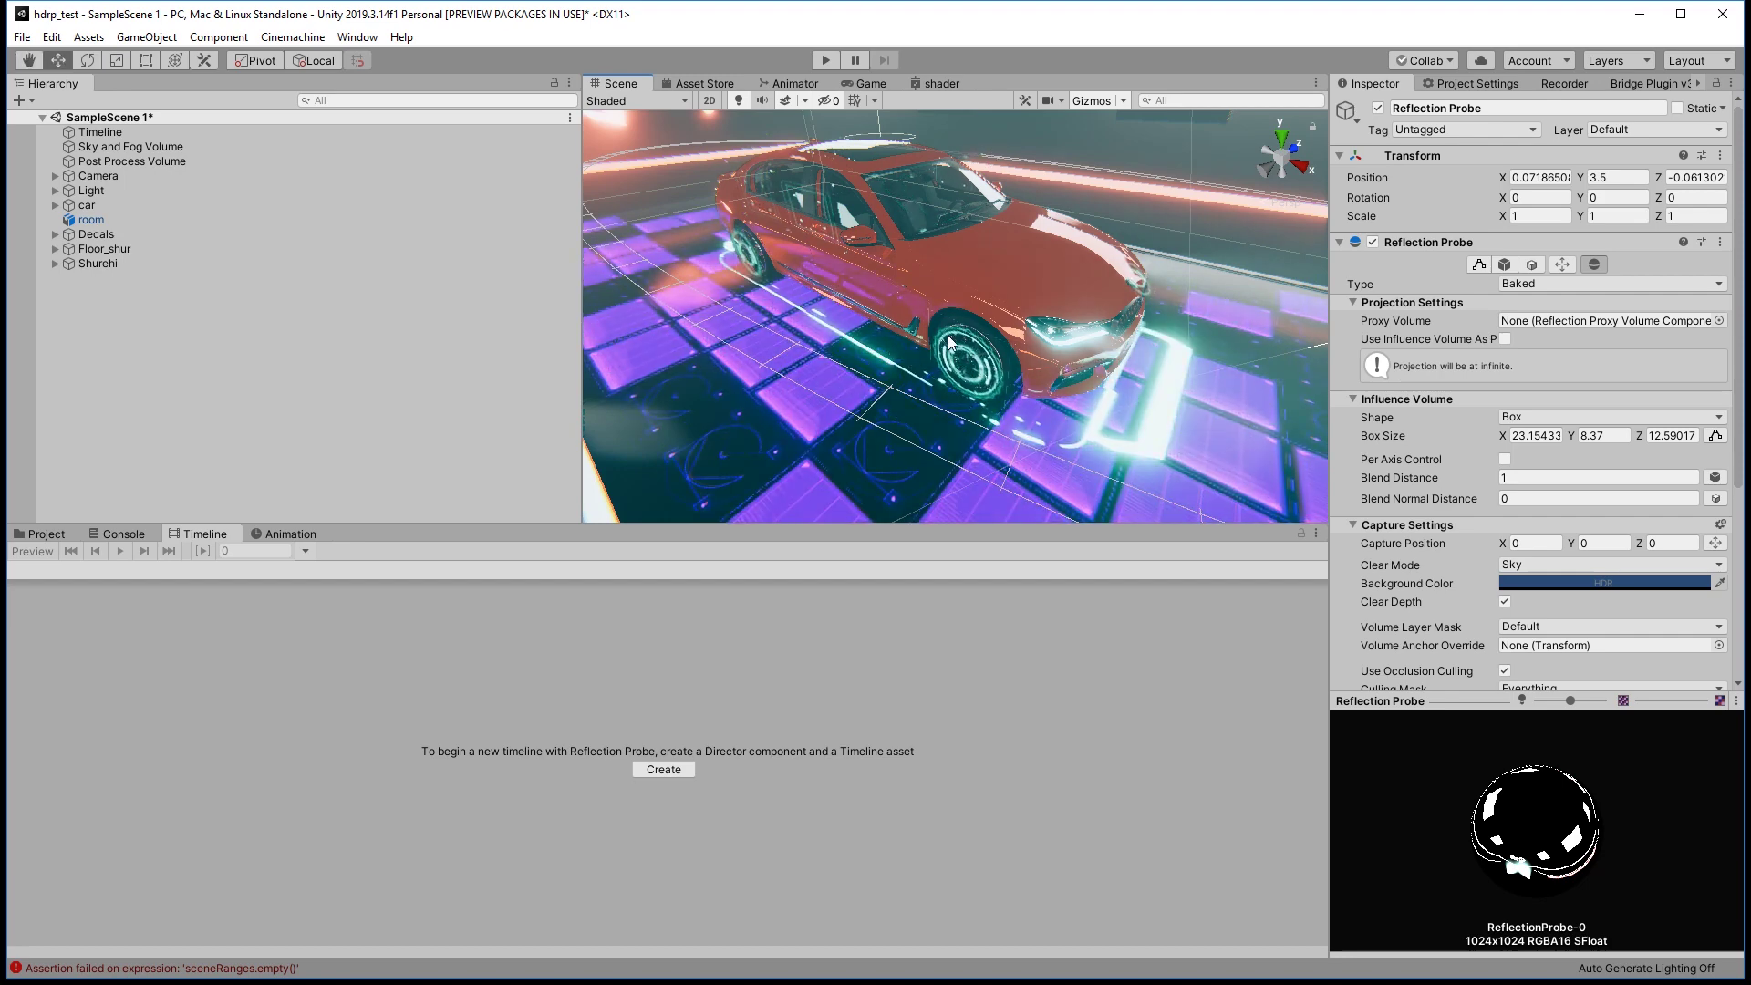
middle_click_drag(1098, 440, 1122, 392)
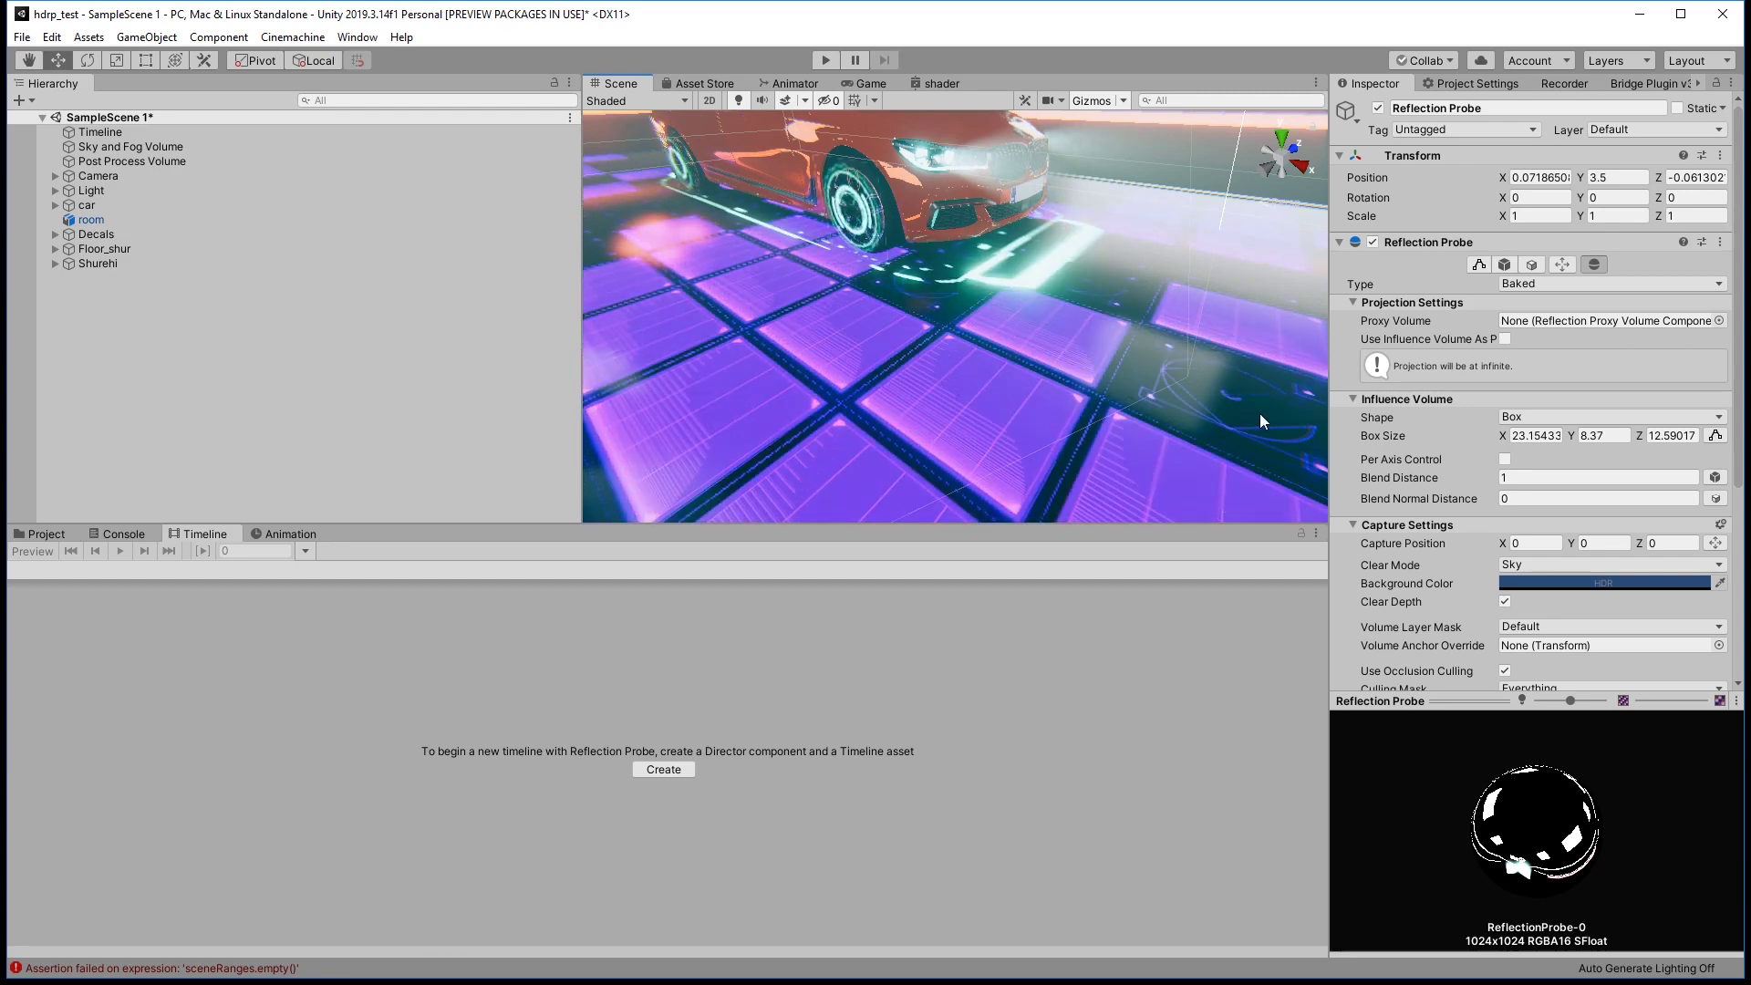
mouse_move(1012, 182)
middle_mouse_down()
mouse_move(1025, 313)
mouse_move(978, 332)
middle_mouse_up()
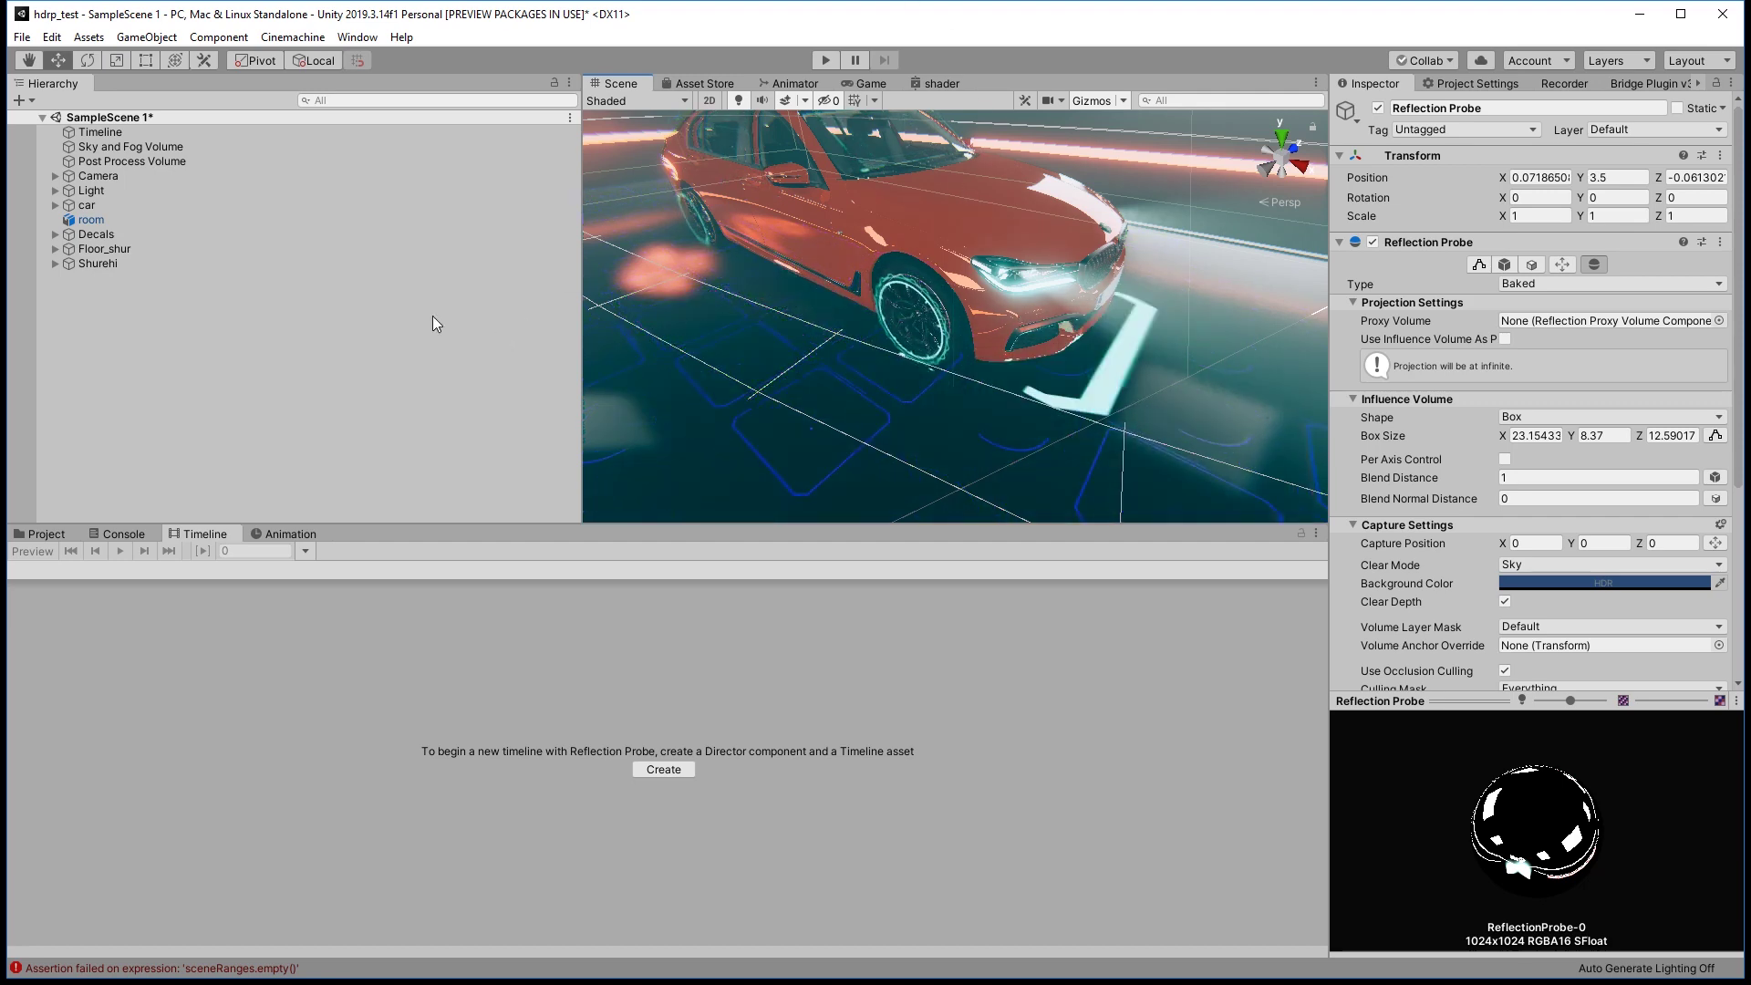
Open the _Square_3_51.png sprite sheet from the Shurehi textures folder in an image viewer.
left_click(48, 535)
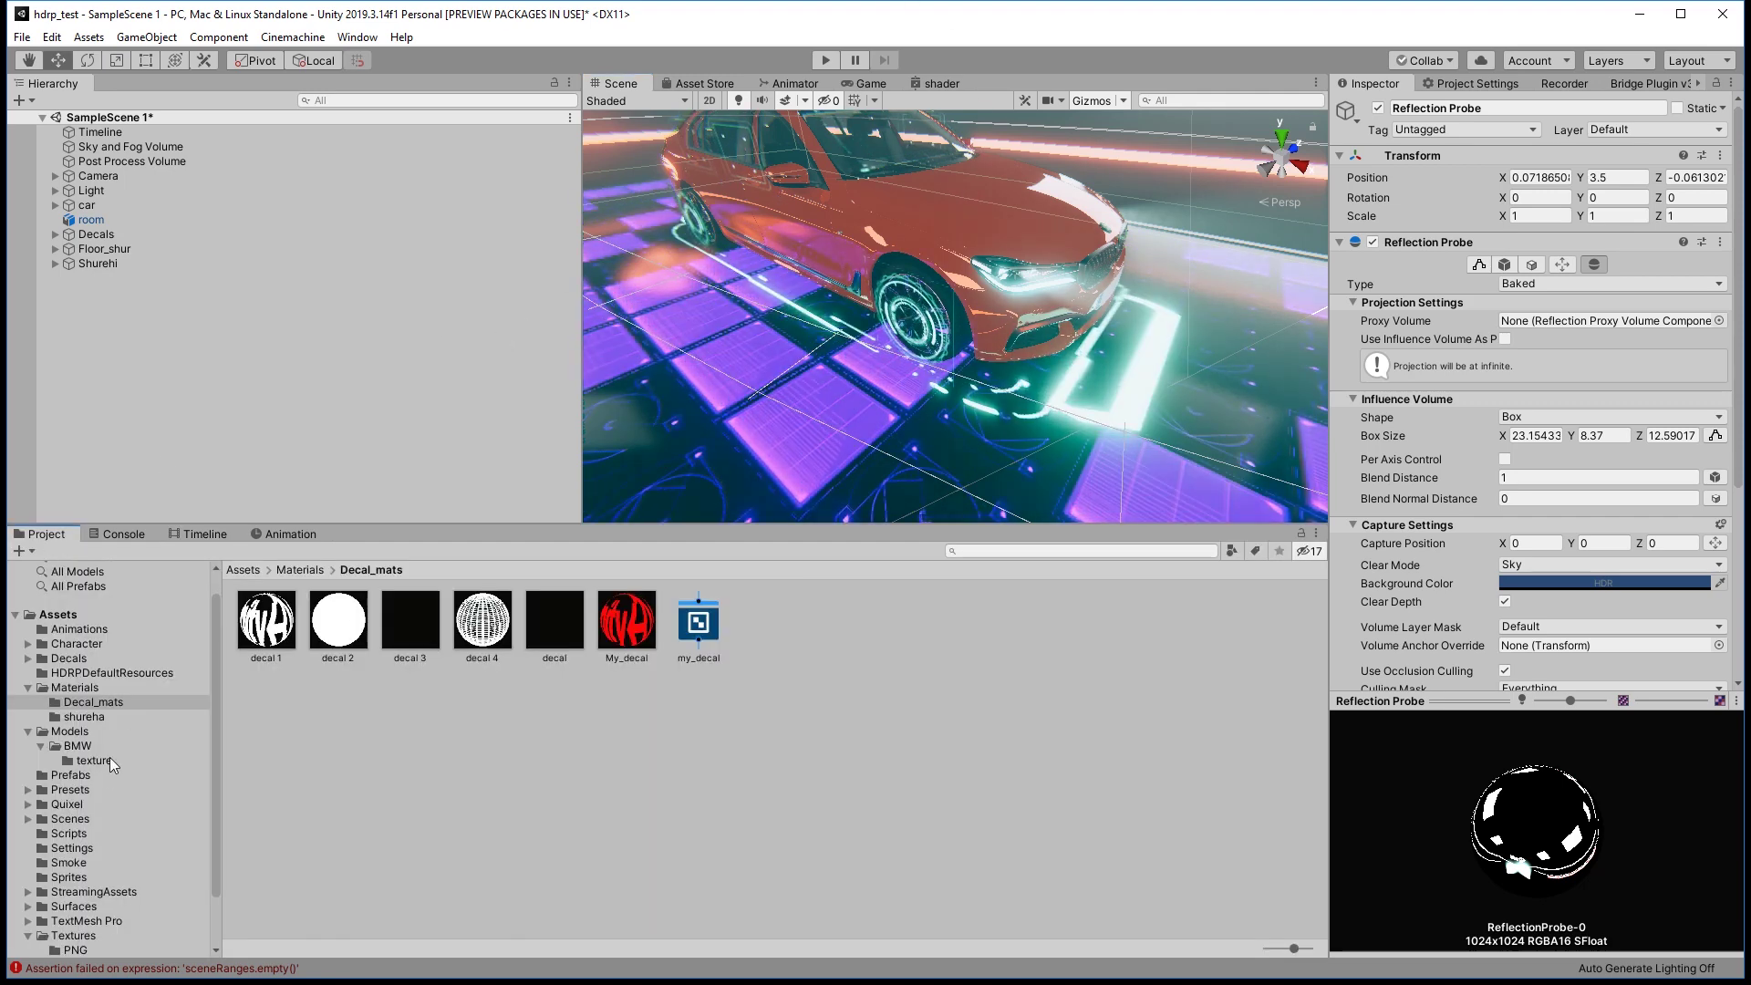
scroll(111, 771, "down", 3)
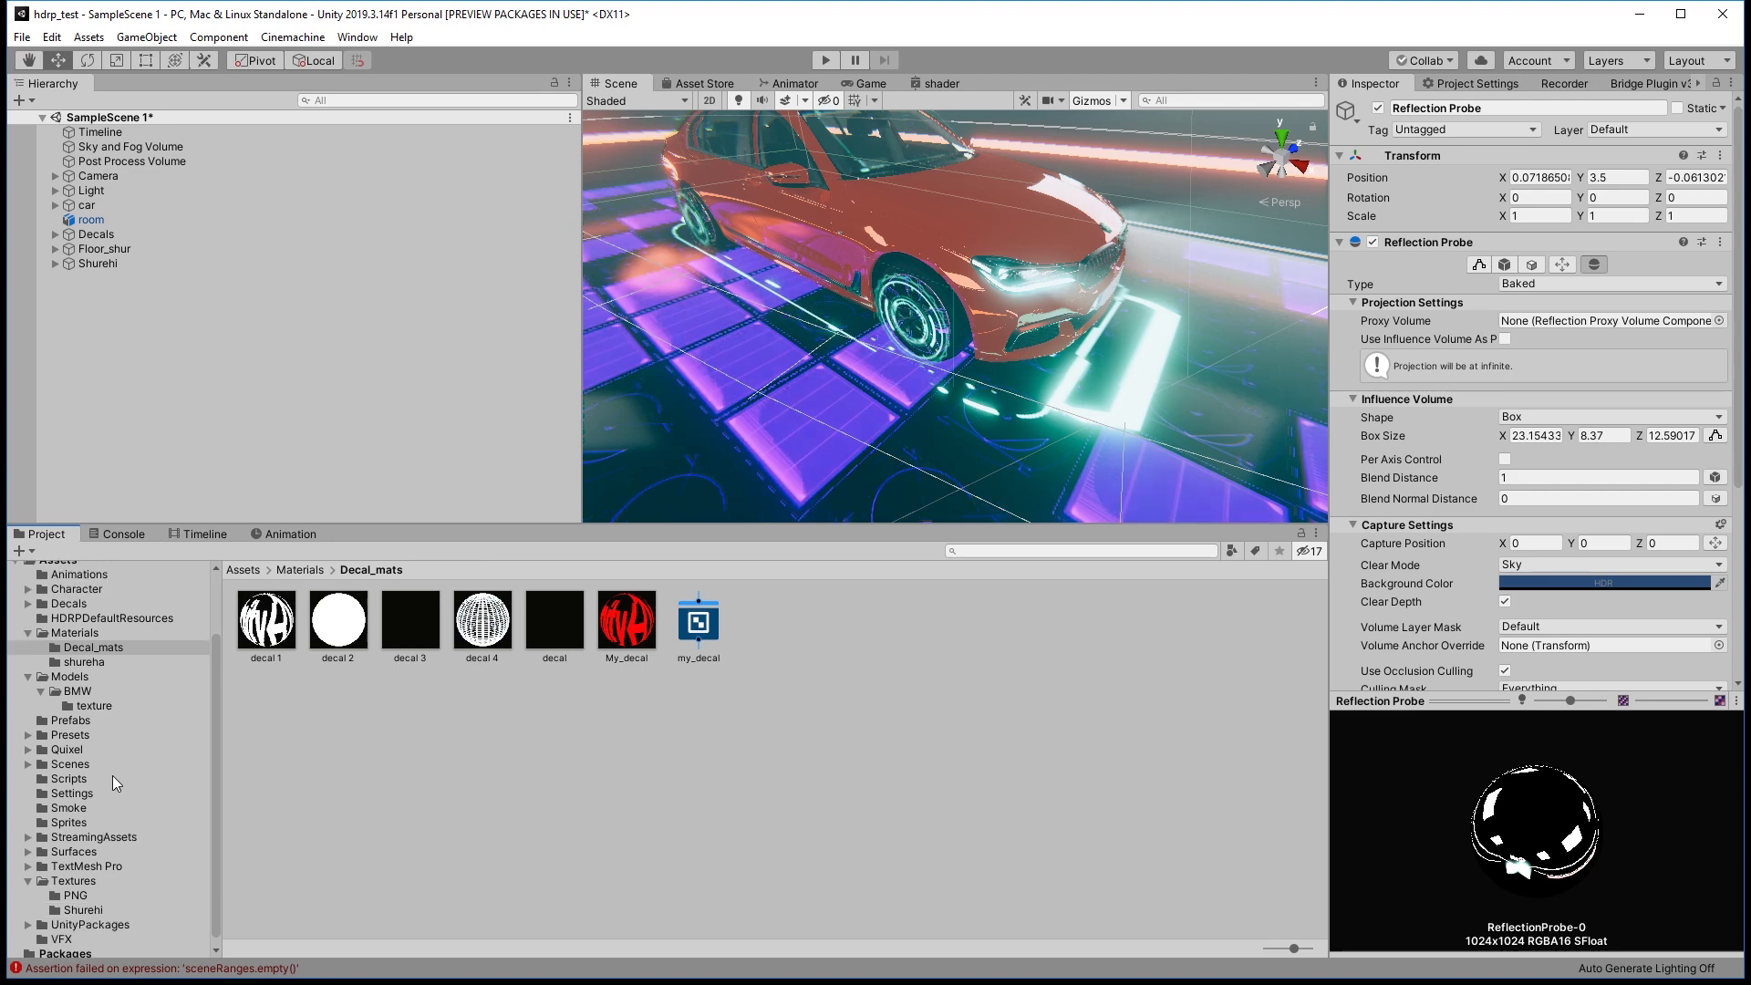
left_click(61, 907)
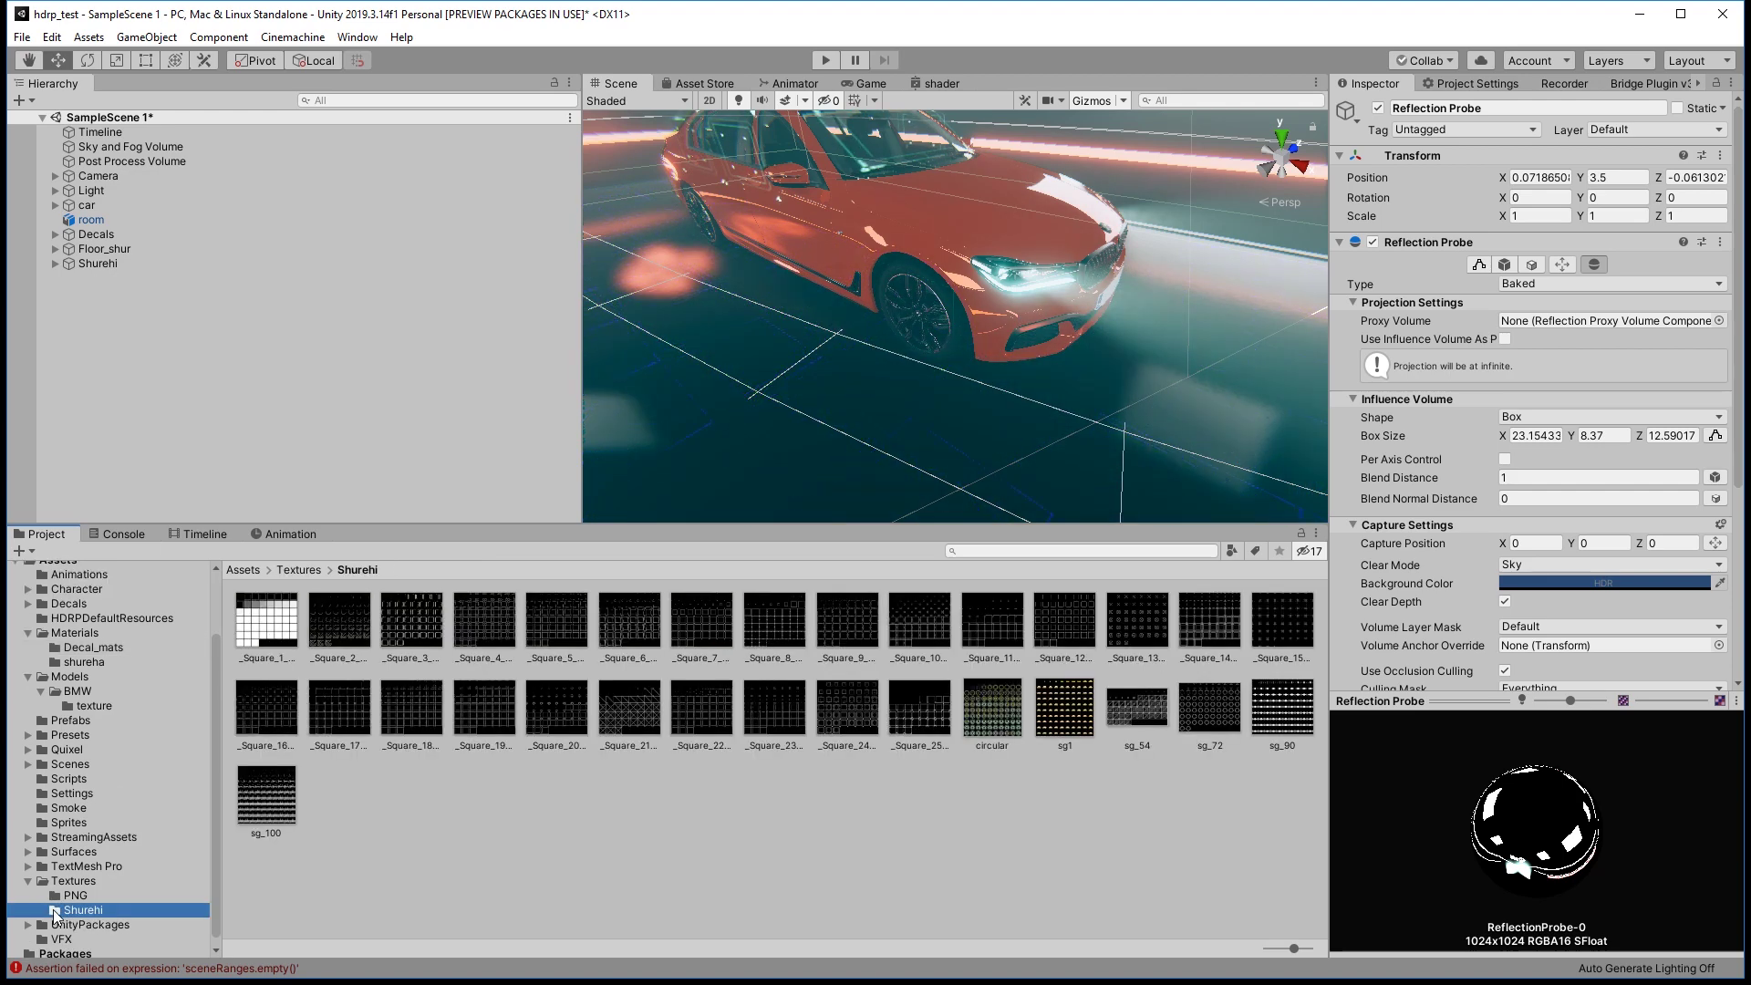
double_click(412, 620)
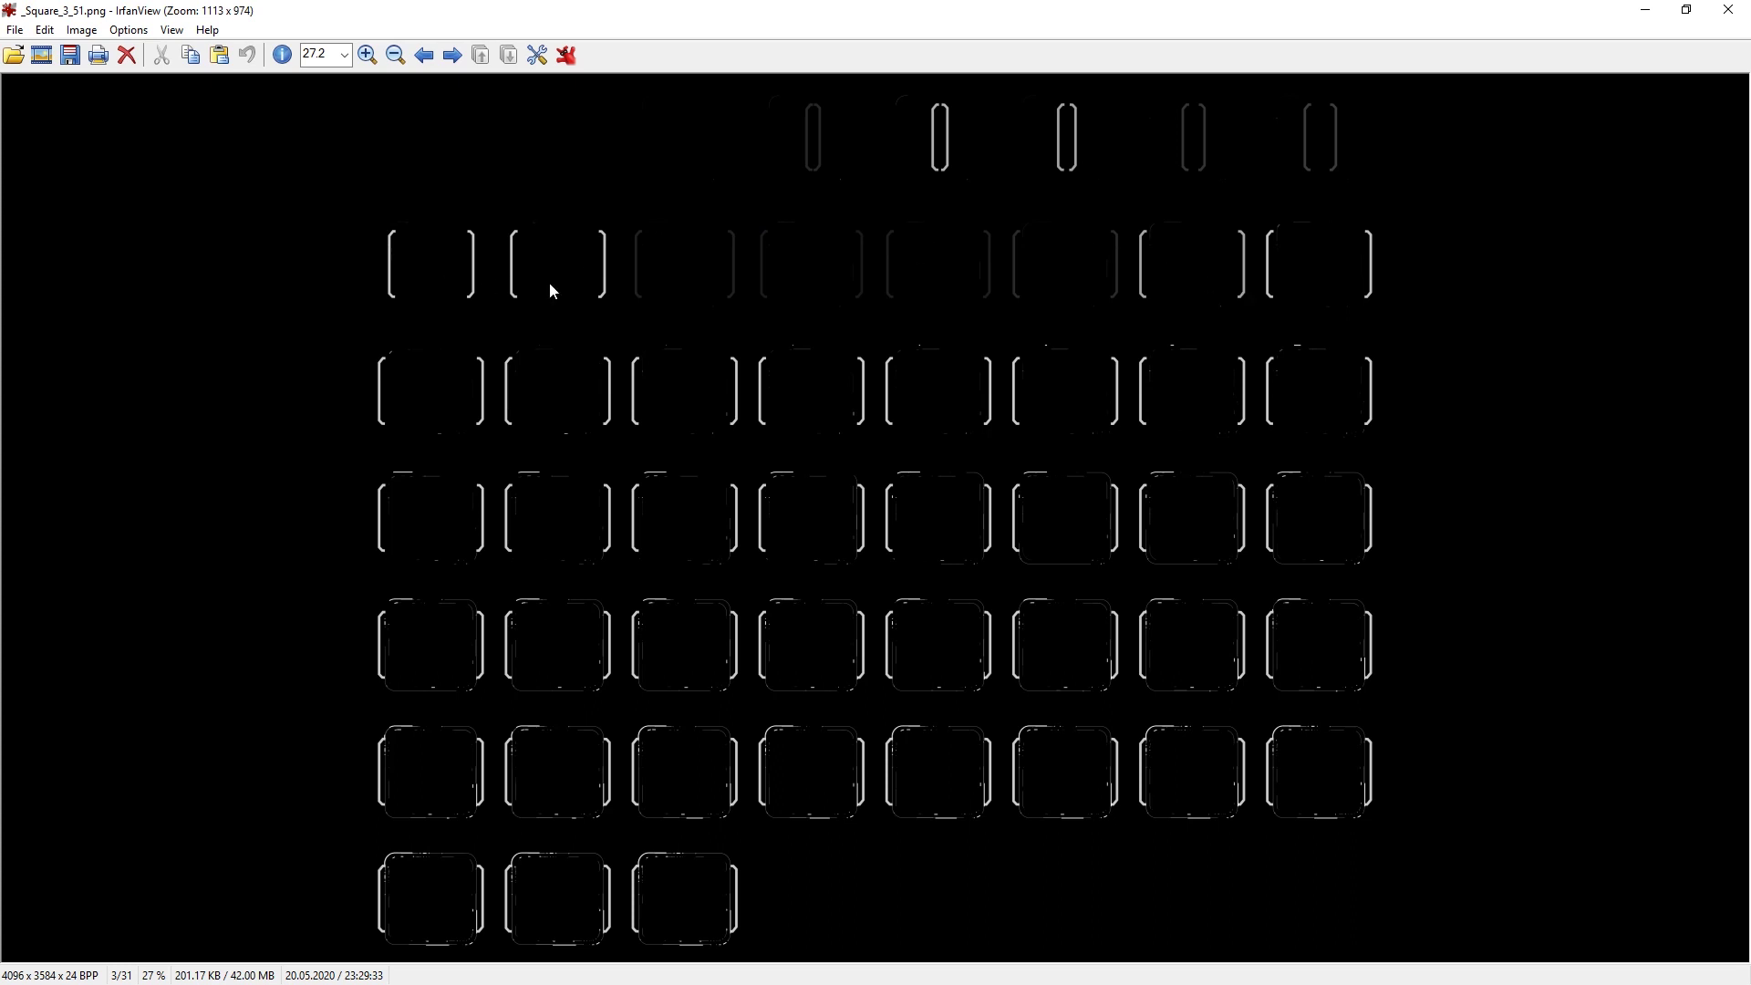
Minimize IrfanView after viewing the _Square_3_51.png sprite sheet.
left_click(1650, 18)
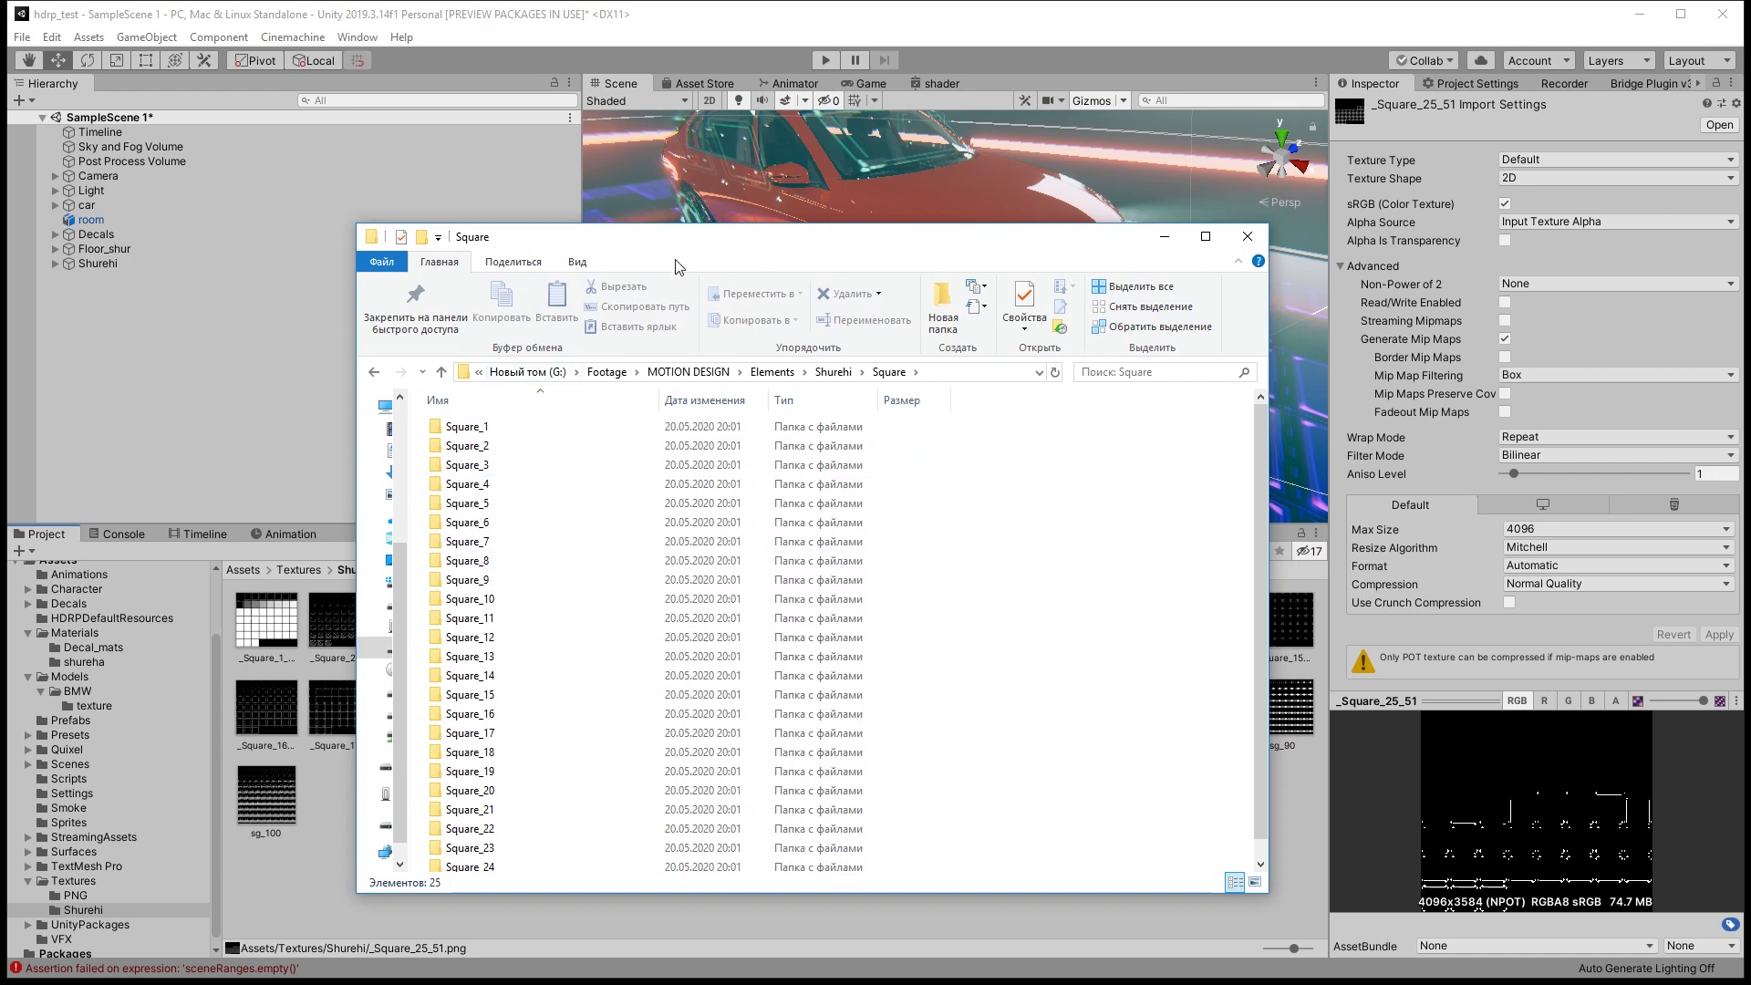
left_click_drag(703, 239, 770, 150)
scroll(685, 461, "down", 1)
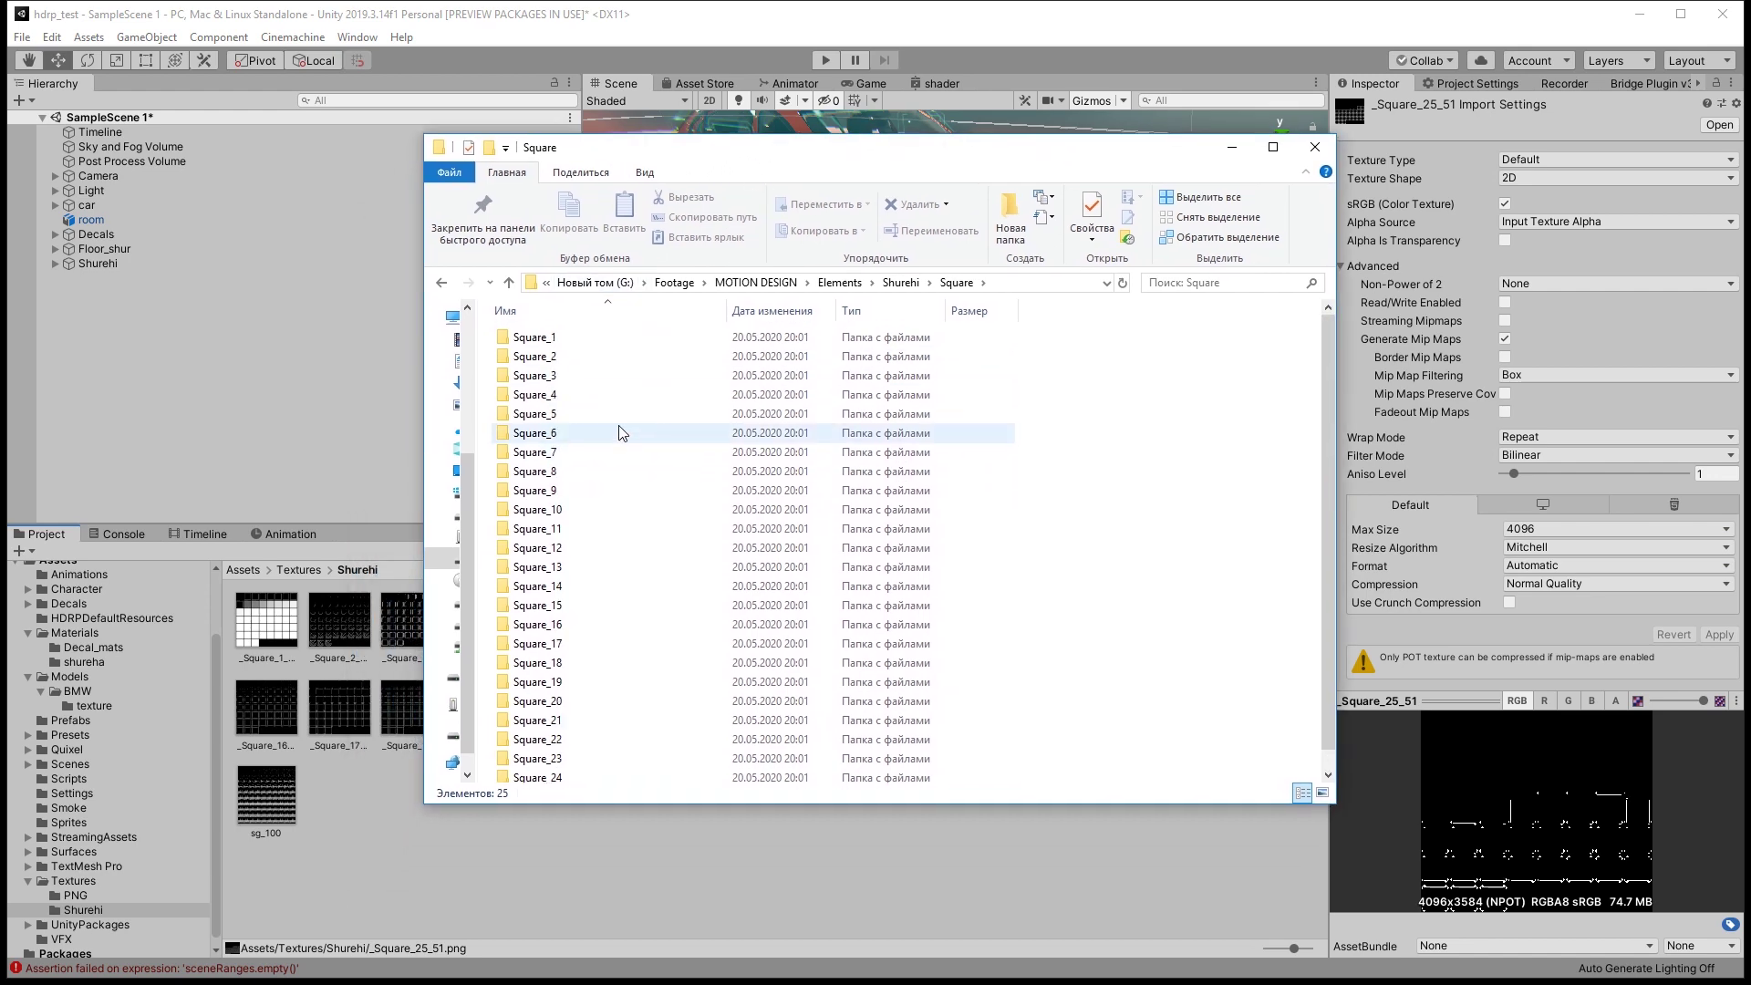
double_click(604, 423)
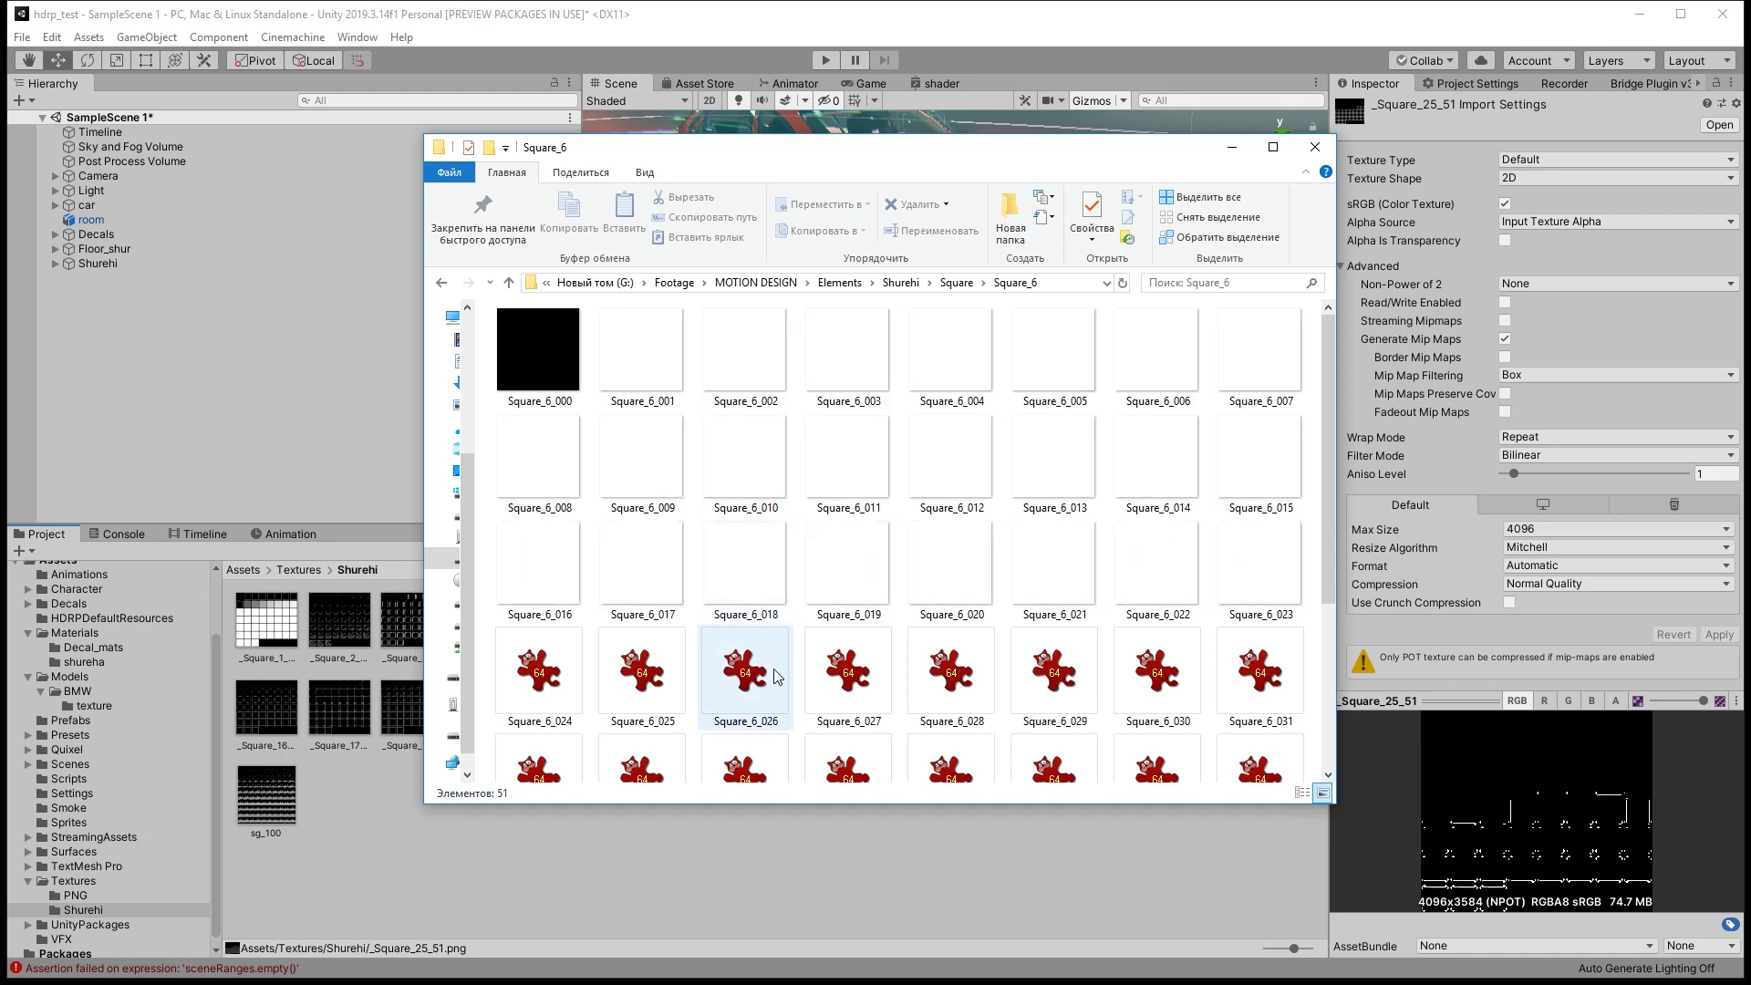
scroll(725, 469, "down", 2)
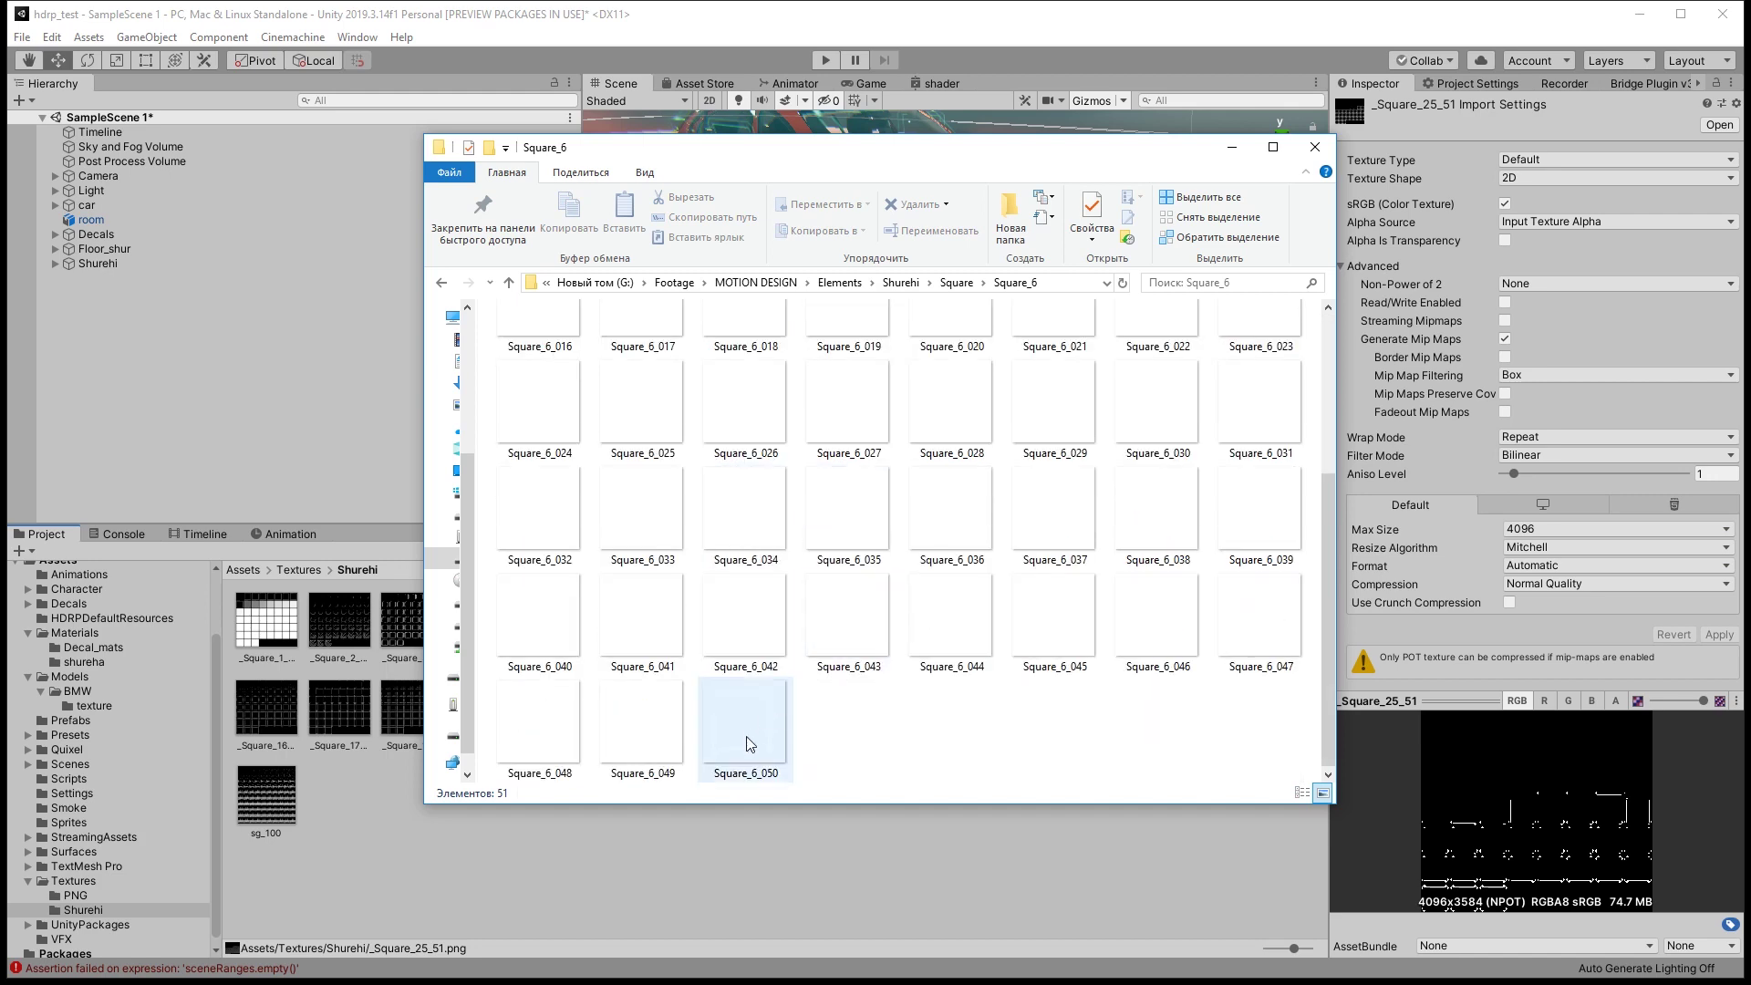
scroll(802, 520, "up", 2)
left_click(957, 282)
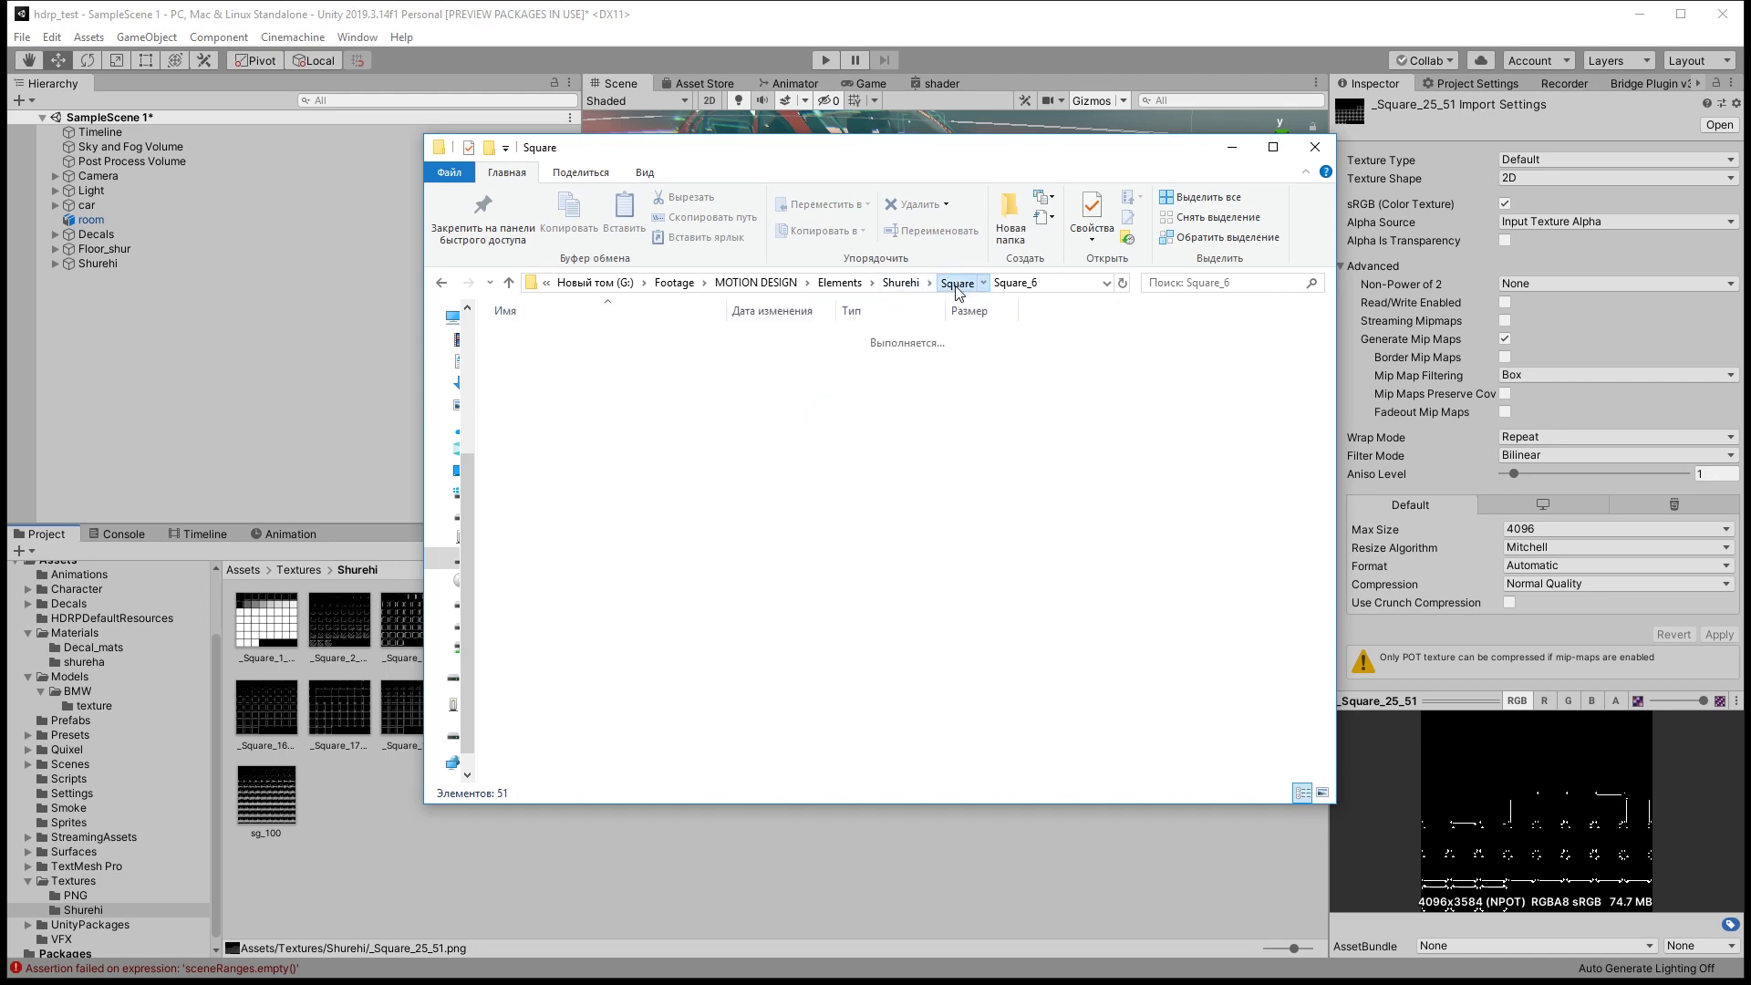
scroll(630, 447, "down", 1)
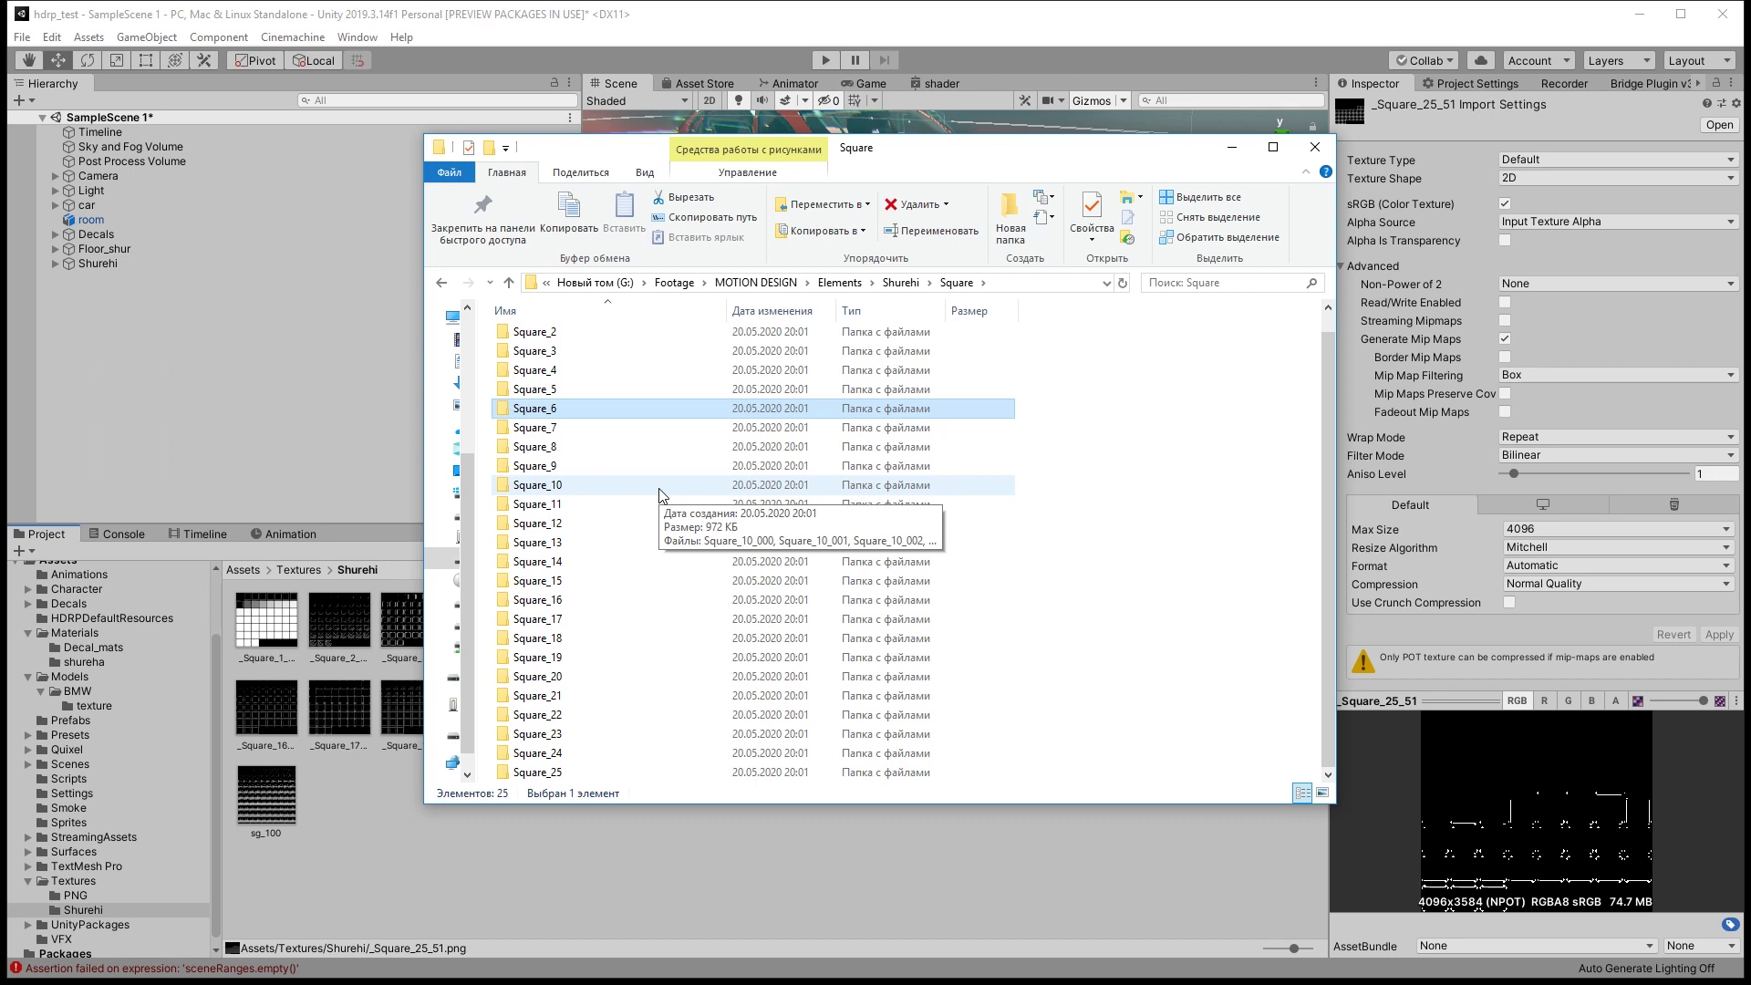
scroll(747, 532, "up", 1)
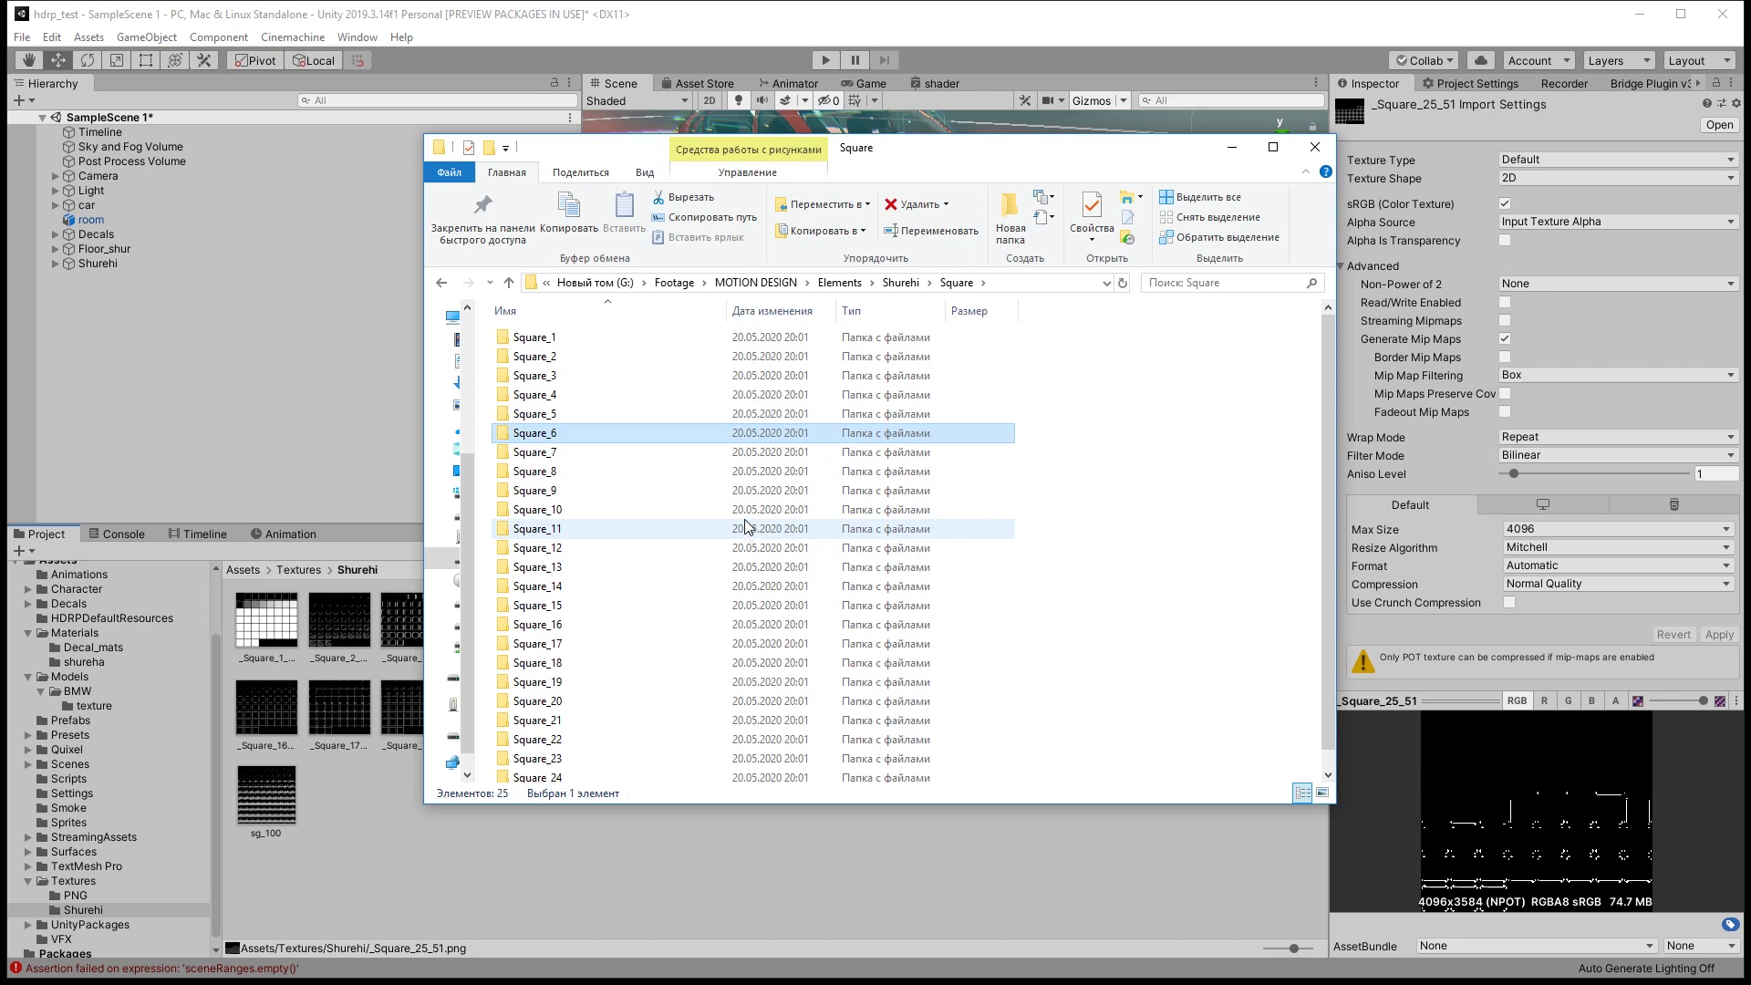
key("alt+Tab")
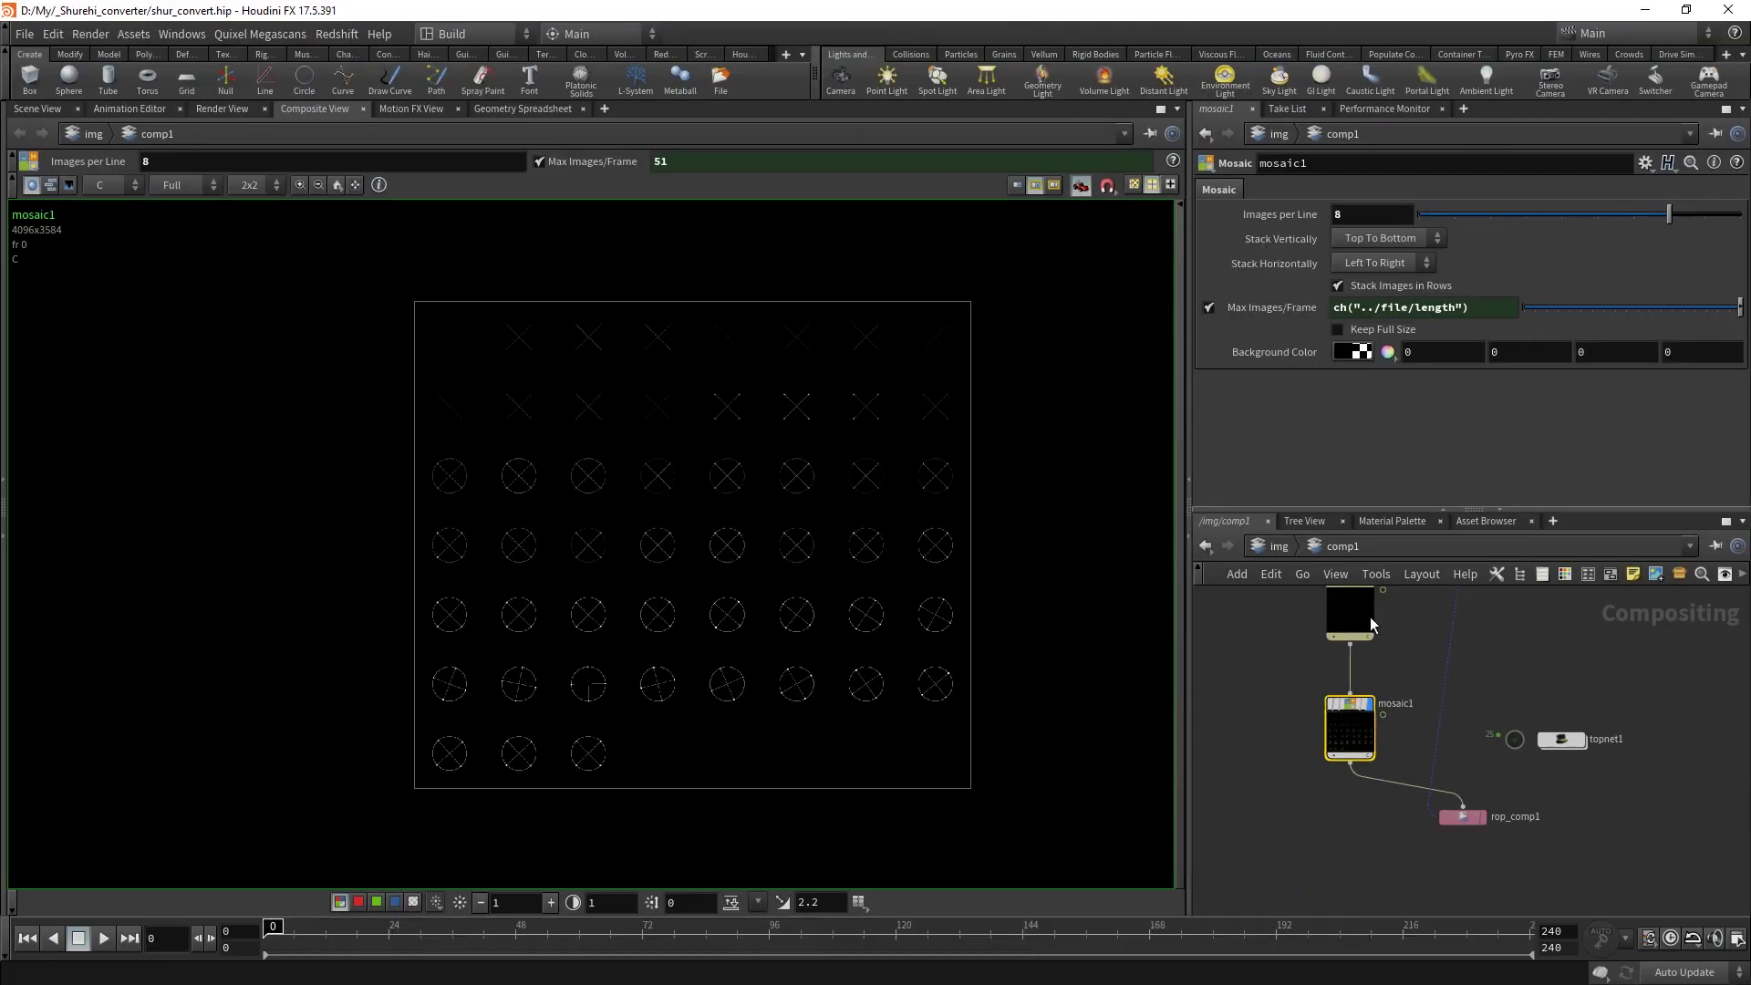
Preview the file node and extend1 outputs and scrub through the extended frame sequence.
scroll(1381, 773, "down", 3)
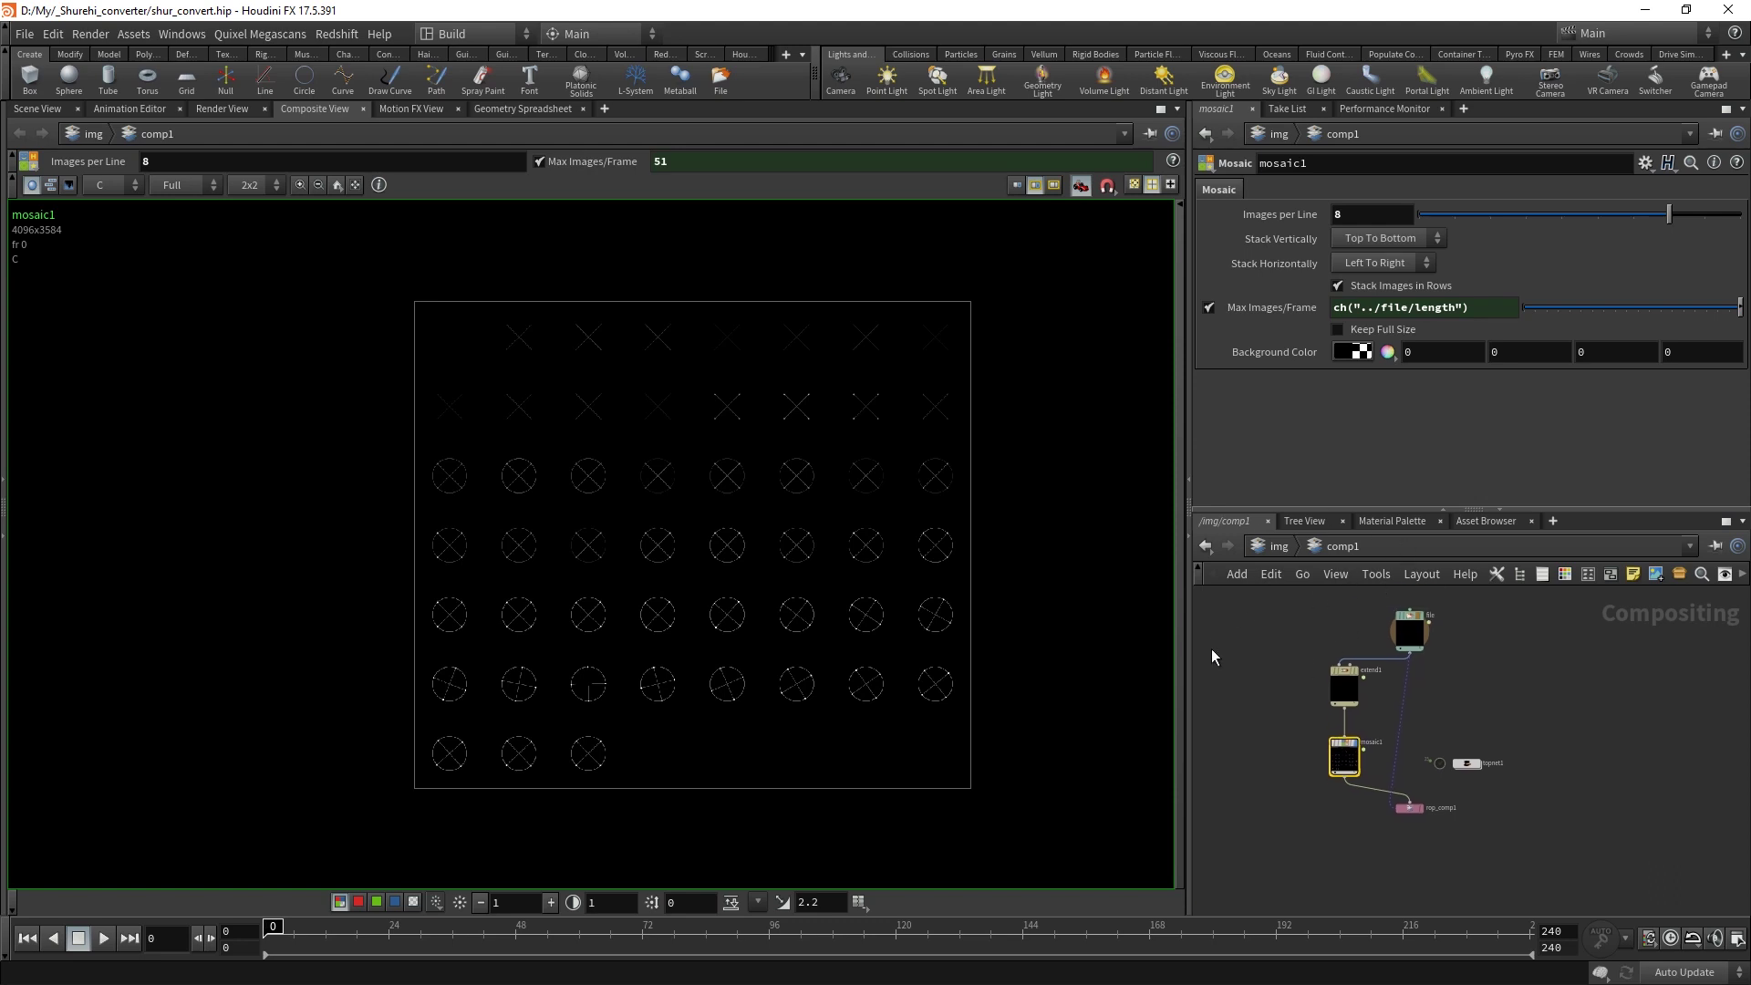
scroll(1475, 676, "up", 3)
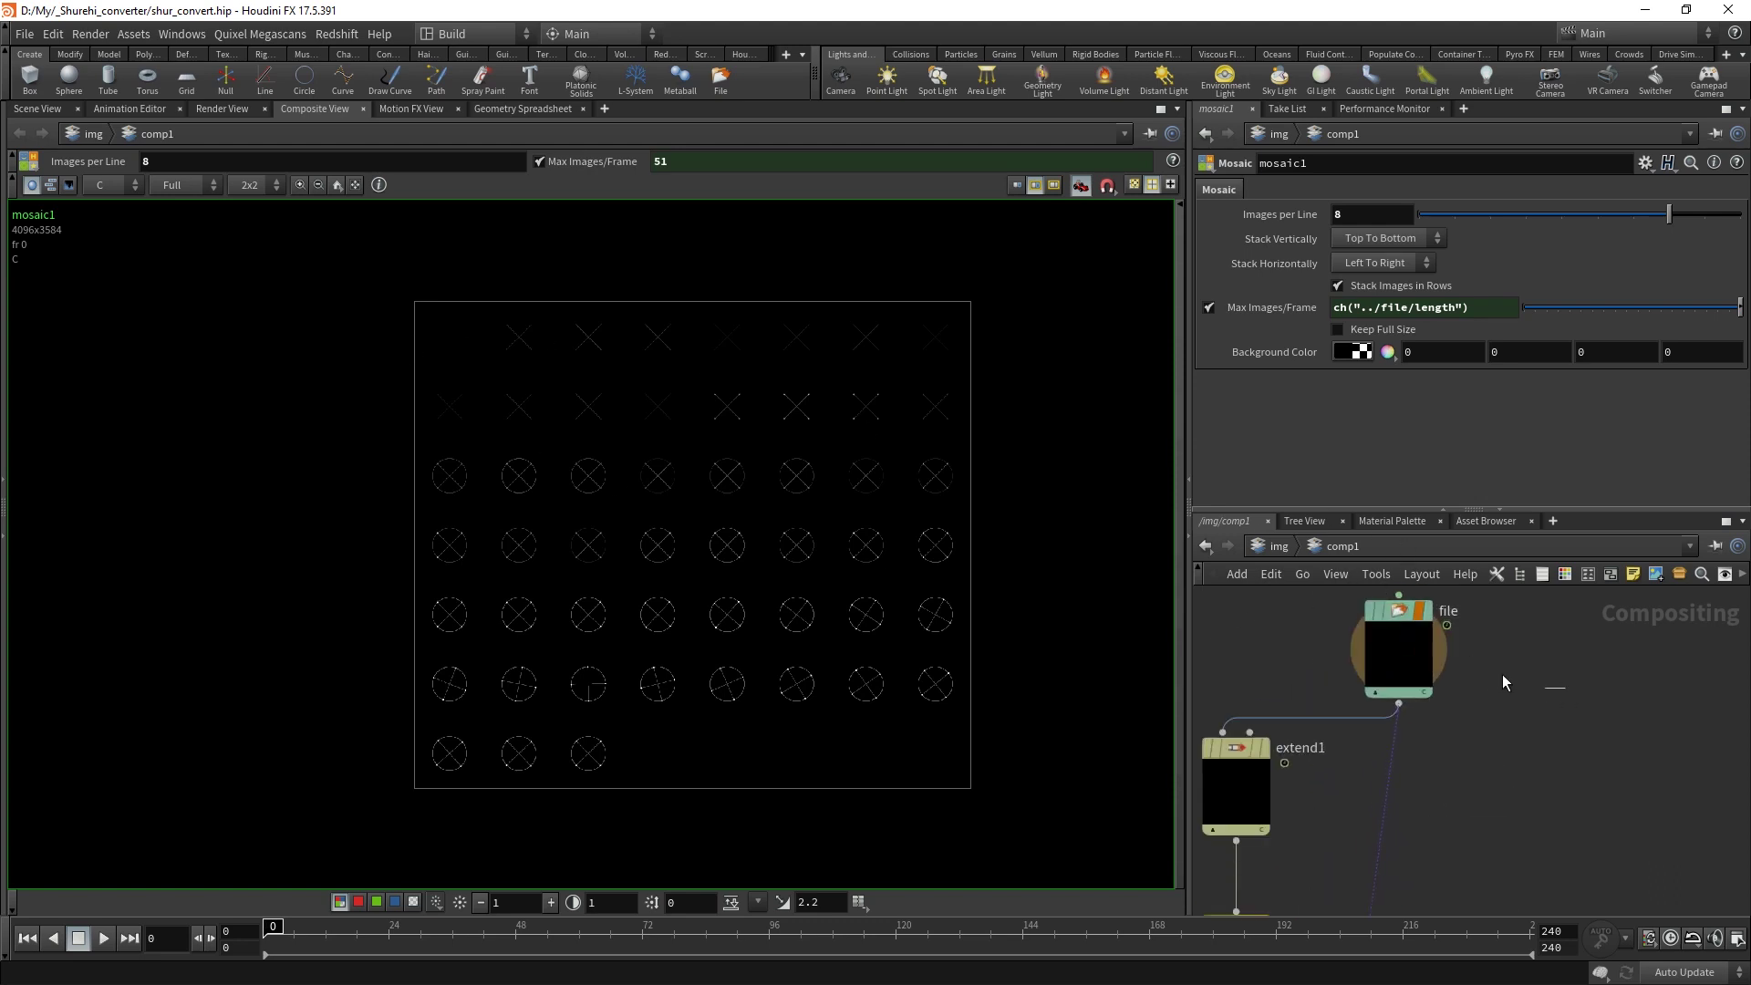
left_click(1398, 647)
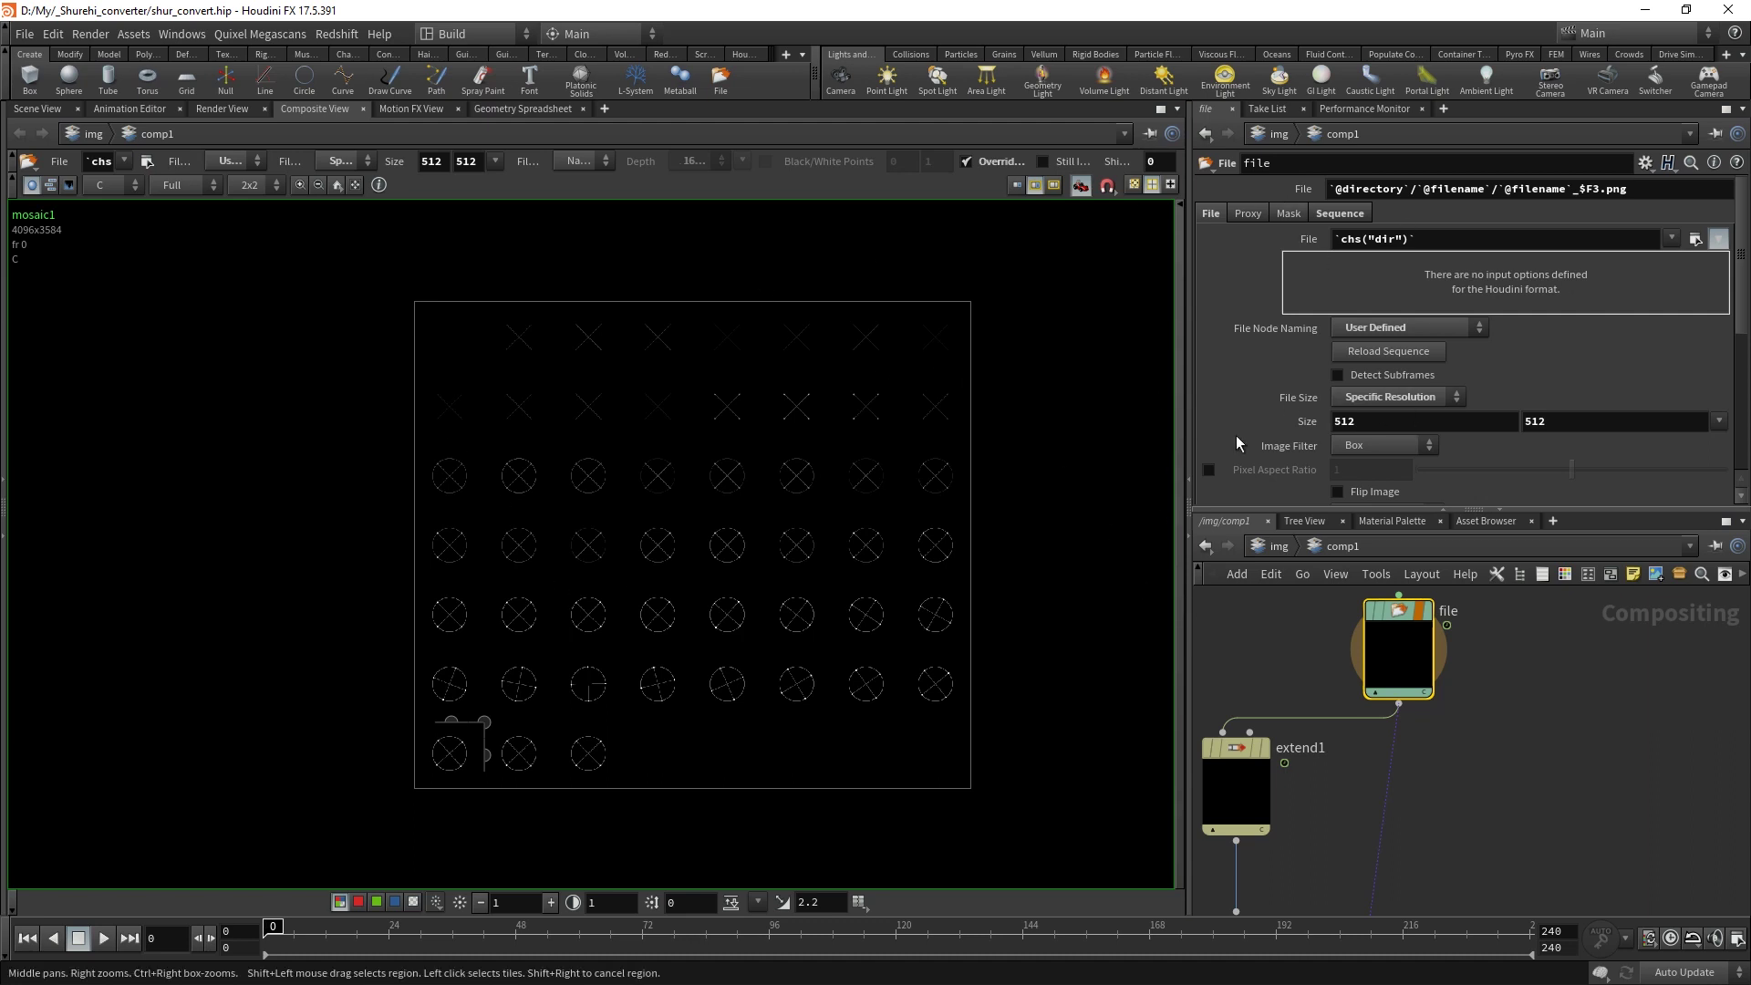
left_click(1429, 618)
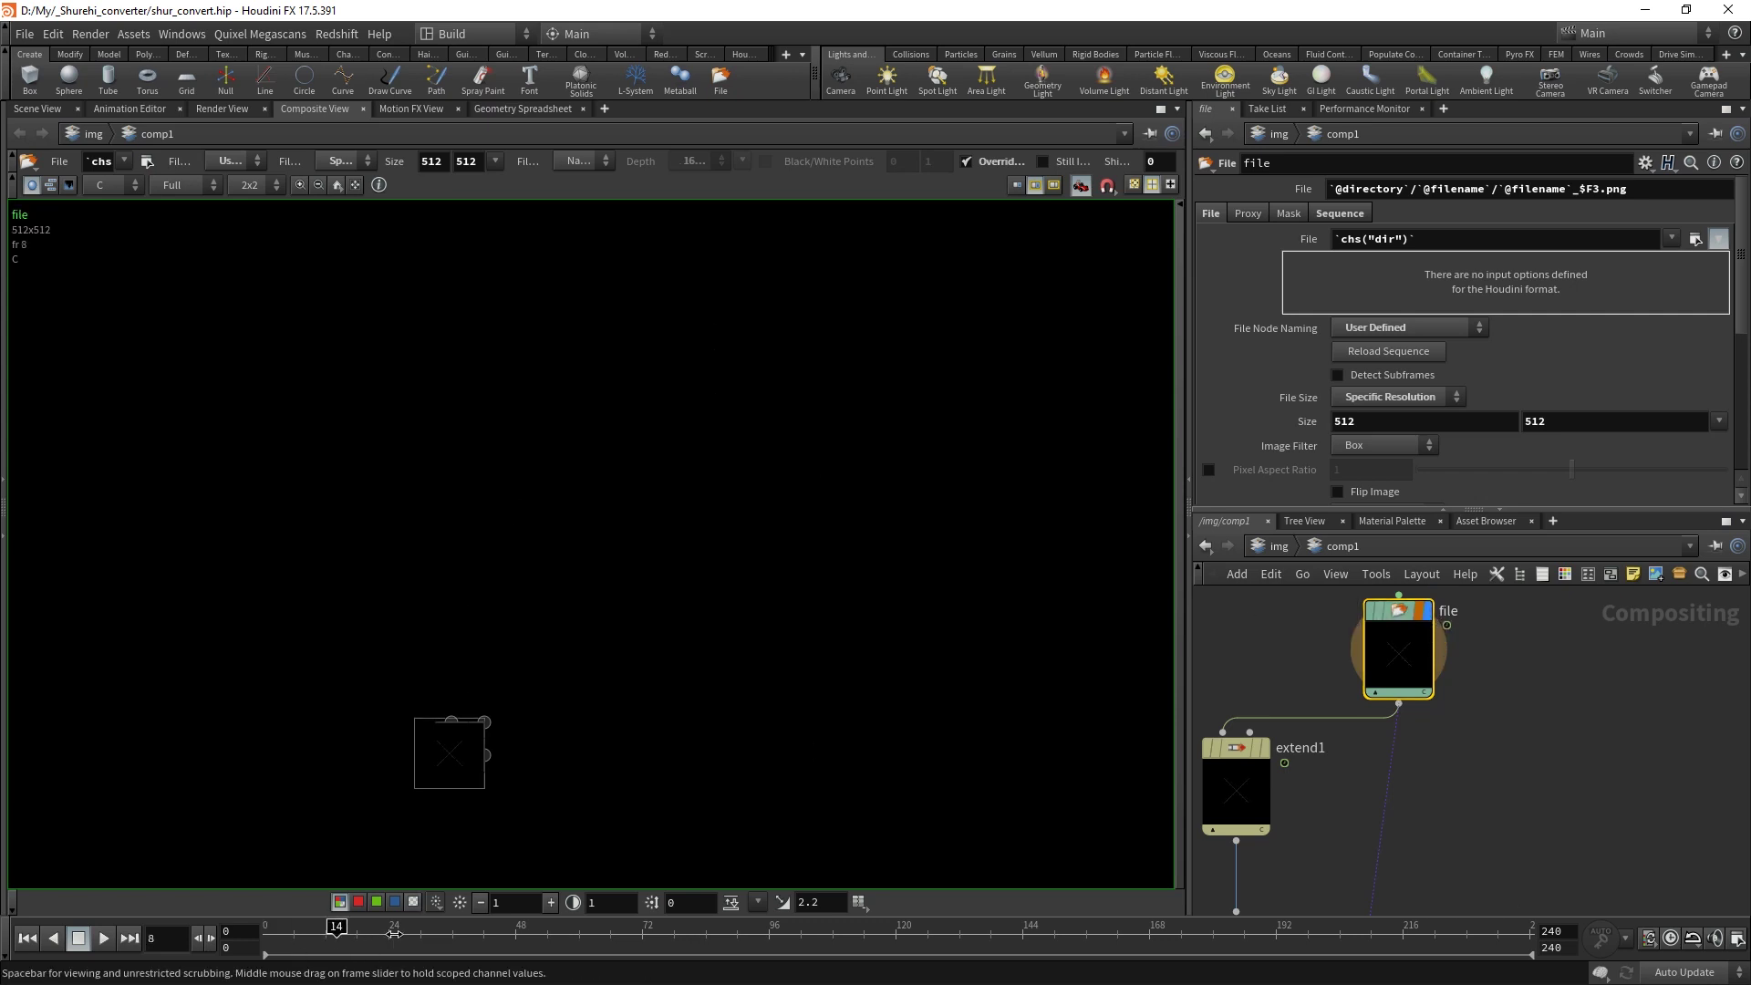
key("ctrl+Up")
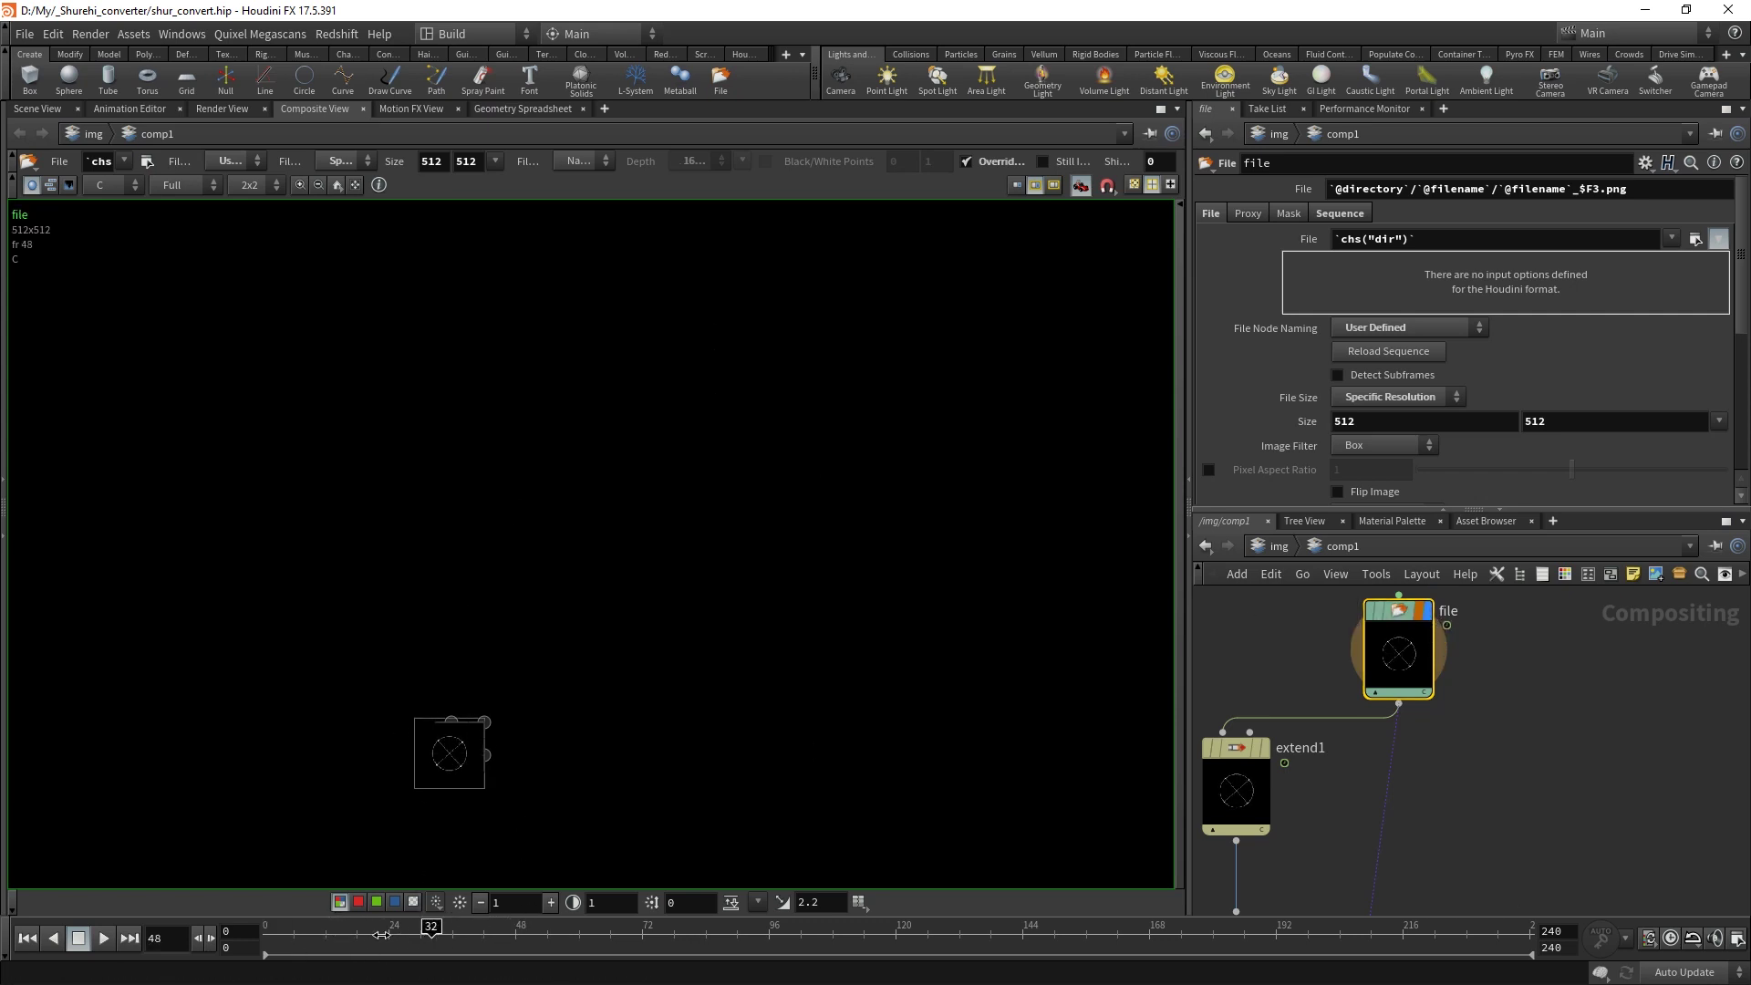
middle_click_drag(1306, 850, 1389, 756)
left_click(1352, 653)
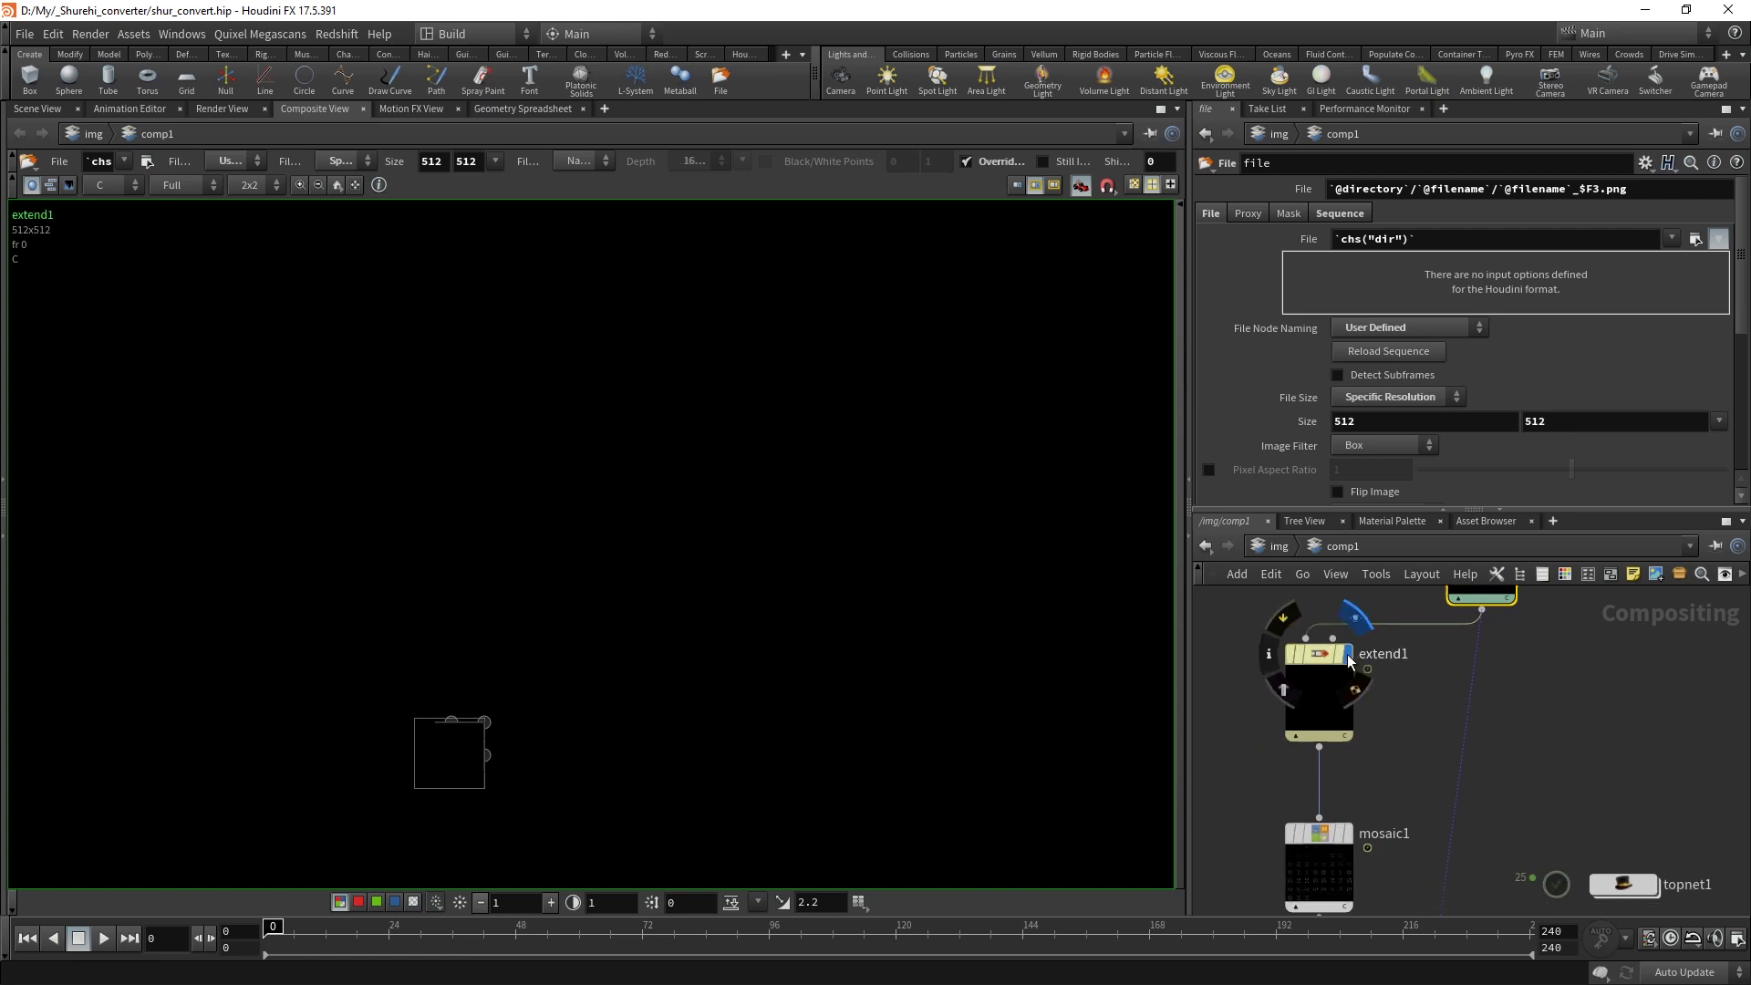
left_click(1323, 655)
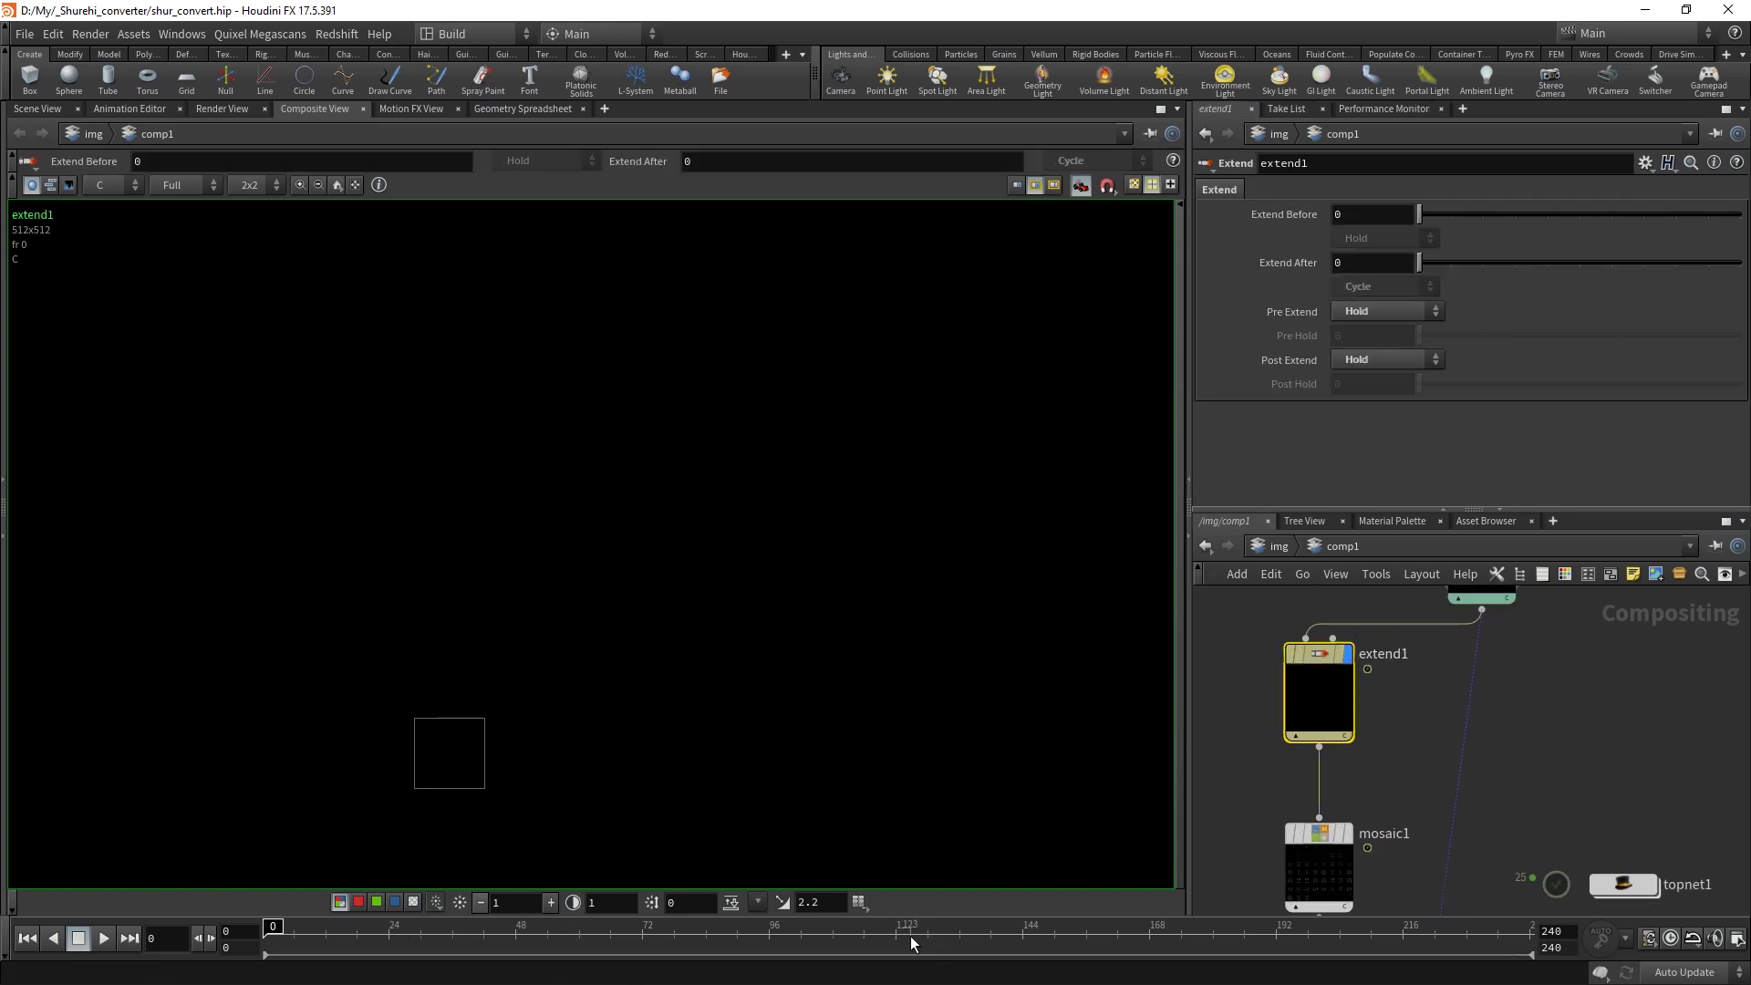
left_click_drag(730, 930, 490, 927)
Display mosaic1's 4096x3584 sprite sheet in the viewer, then step up the chain to the file node.
middle_click_drag(1334, 727, 1439, 657)
scroll(1432, 670, "up", 3)
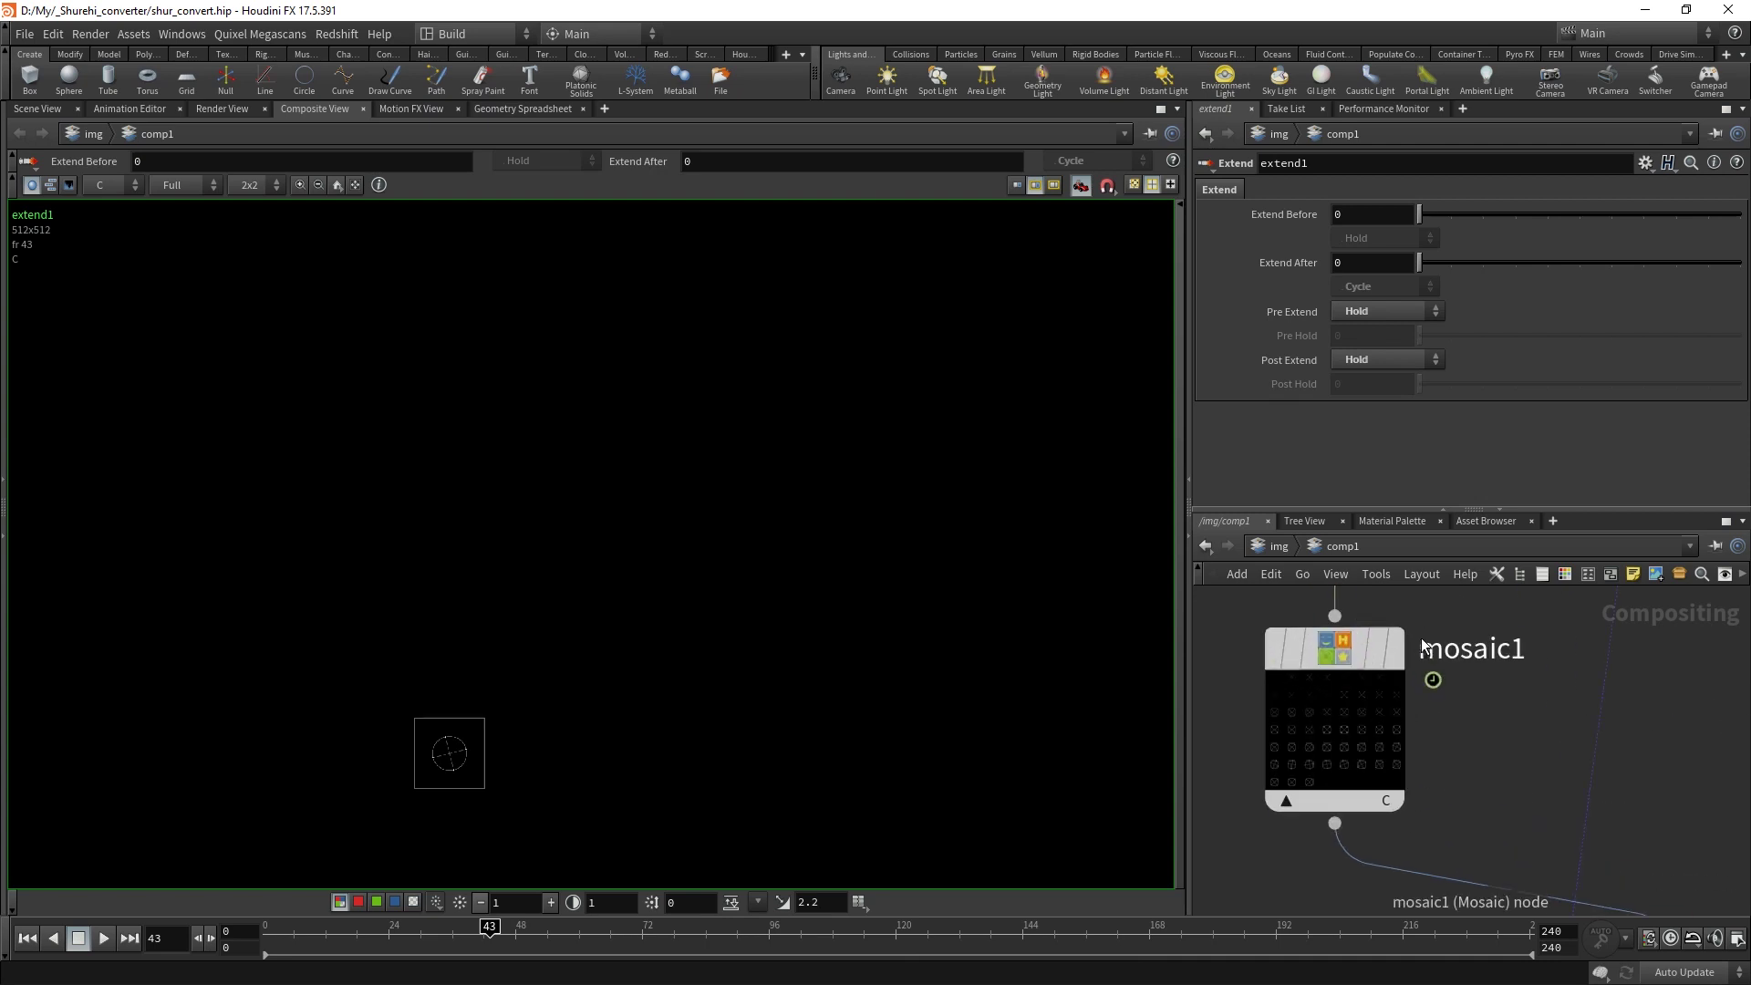
left_click_drag(329, 934, 265, 934)
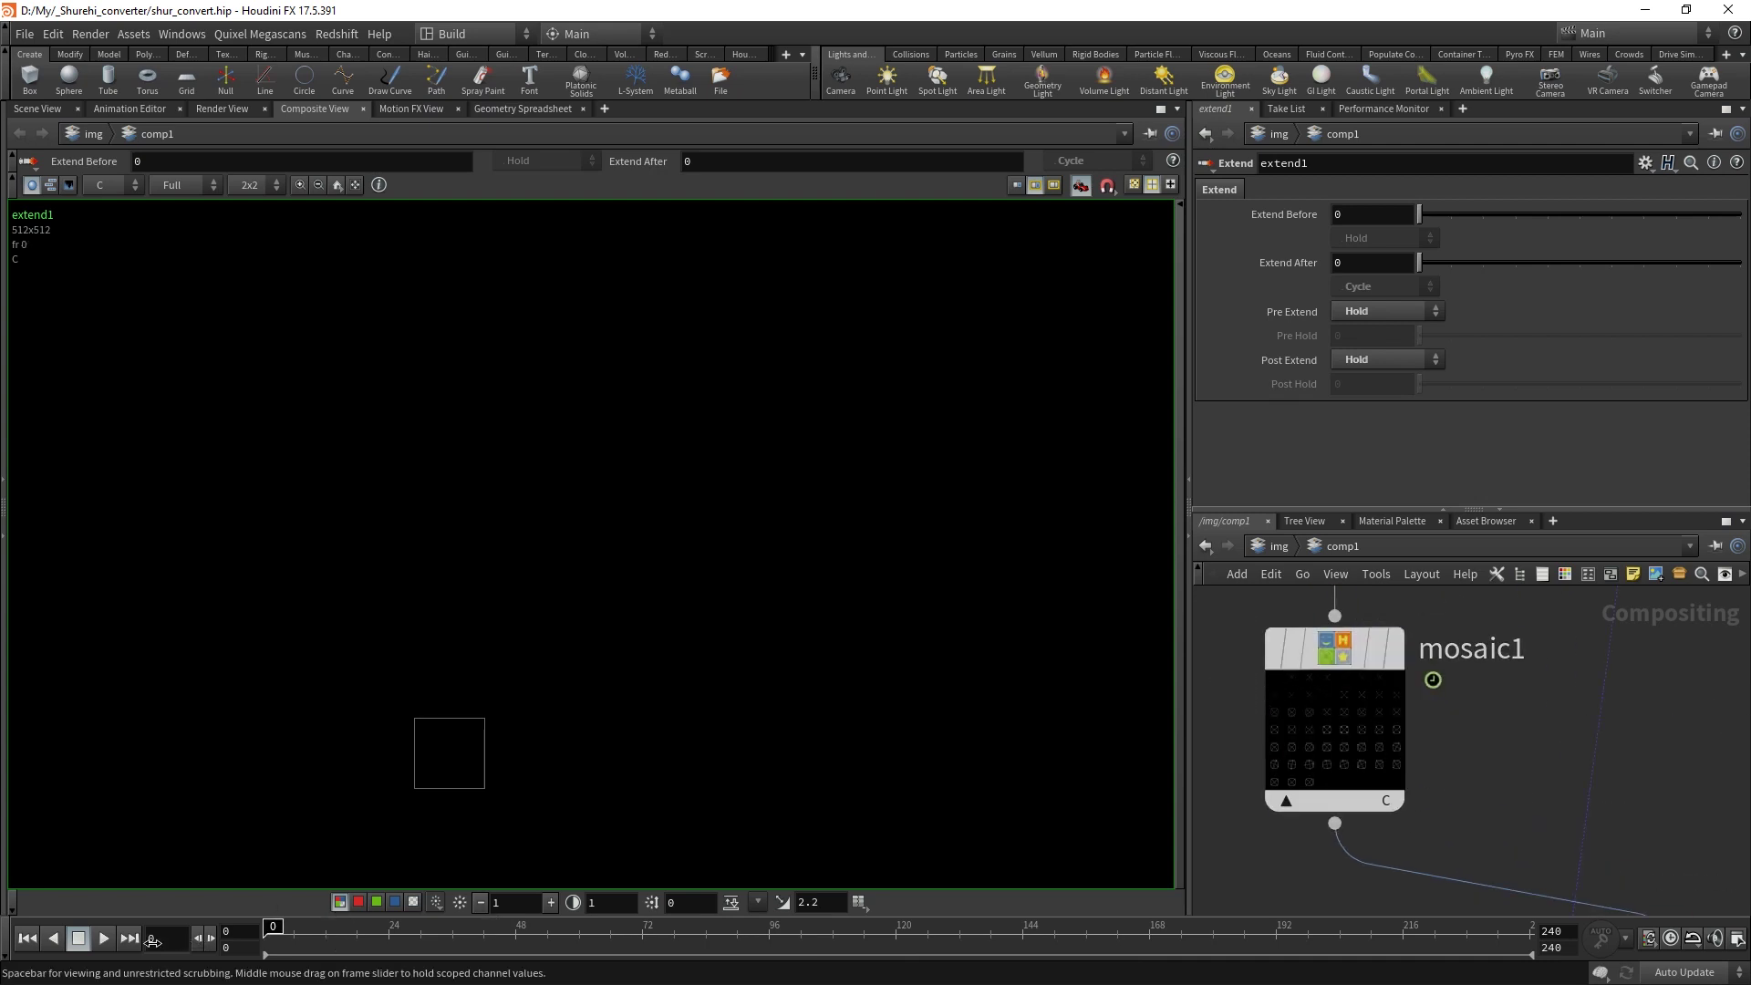
left_click(1393, 649)
left_click(1317, 650)
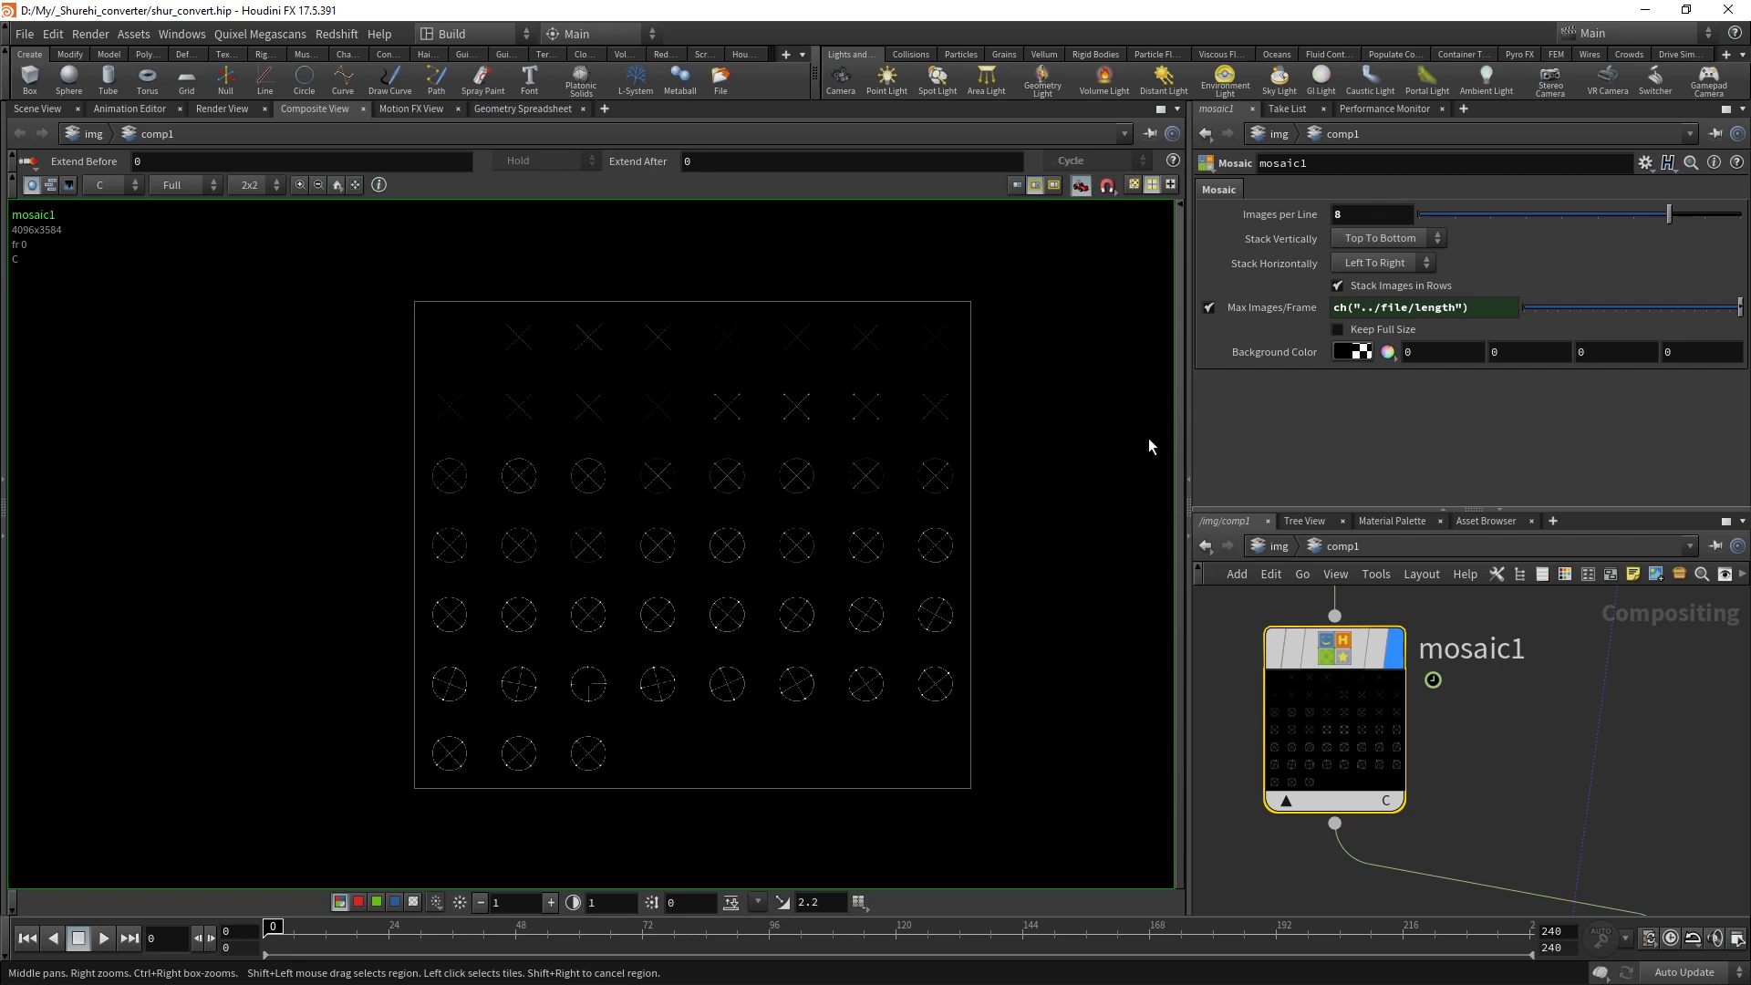
scroll(1503, 719, "down", 3)
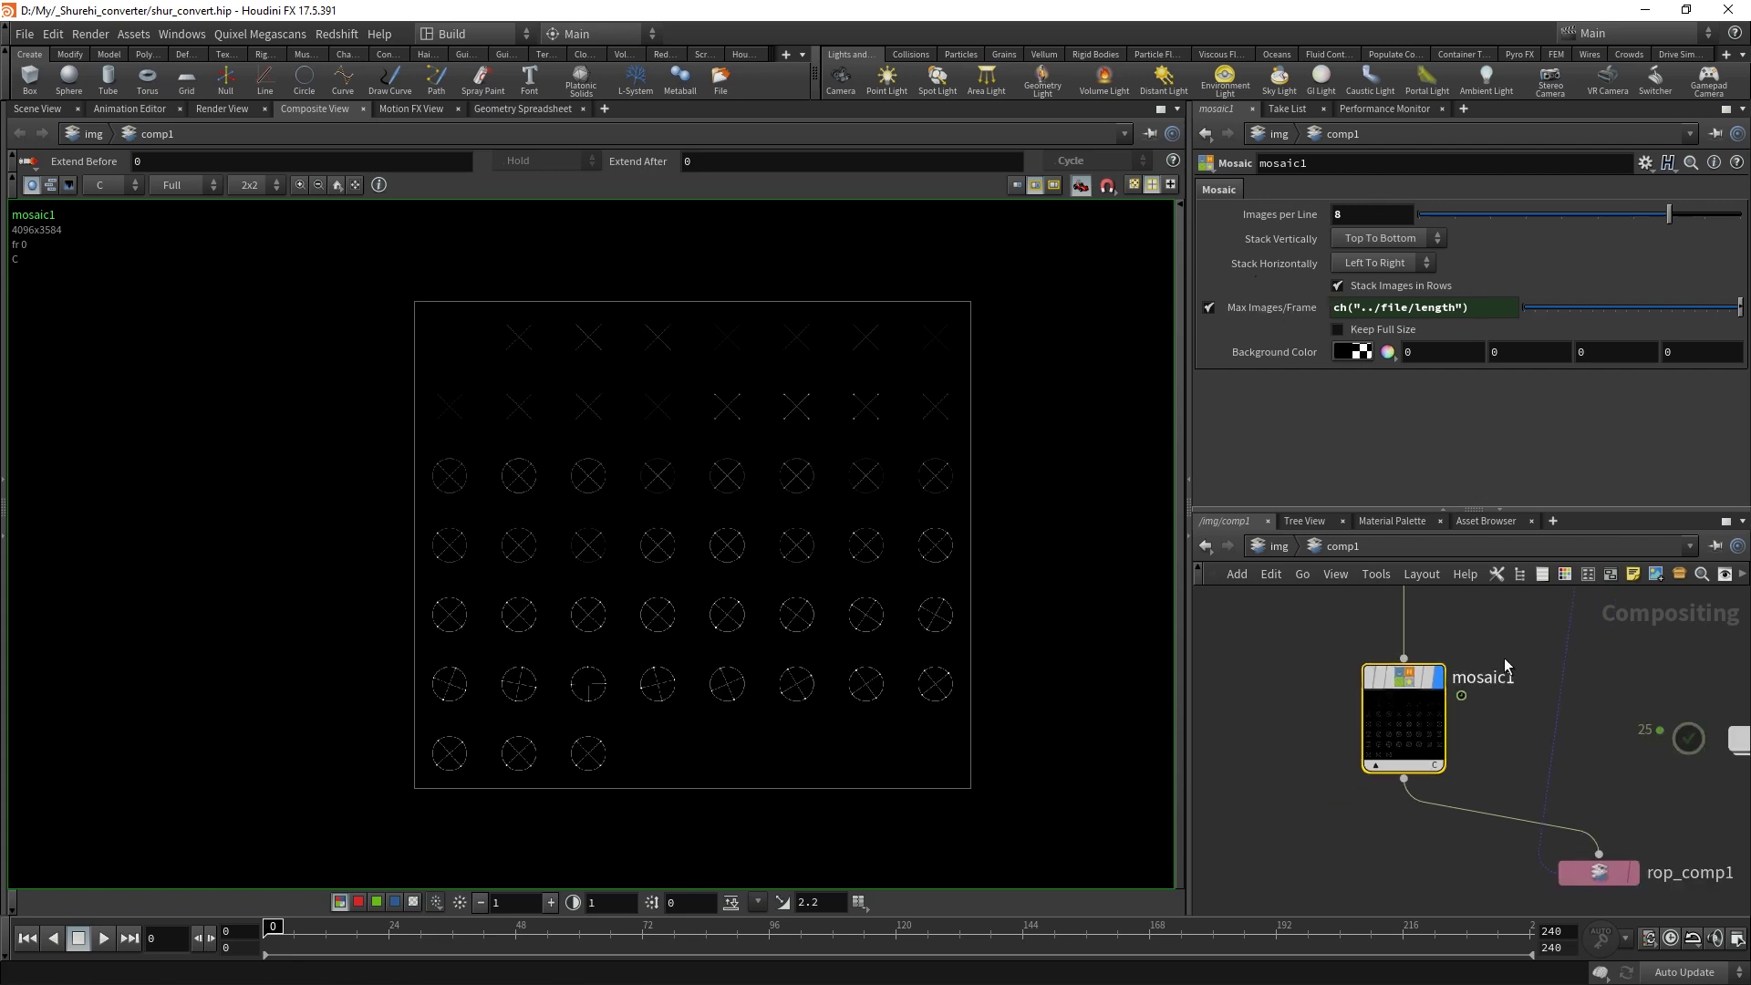
key("Up")
key("Up")
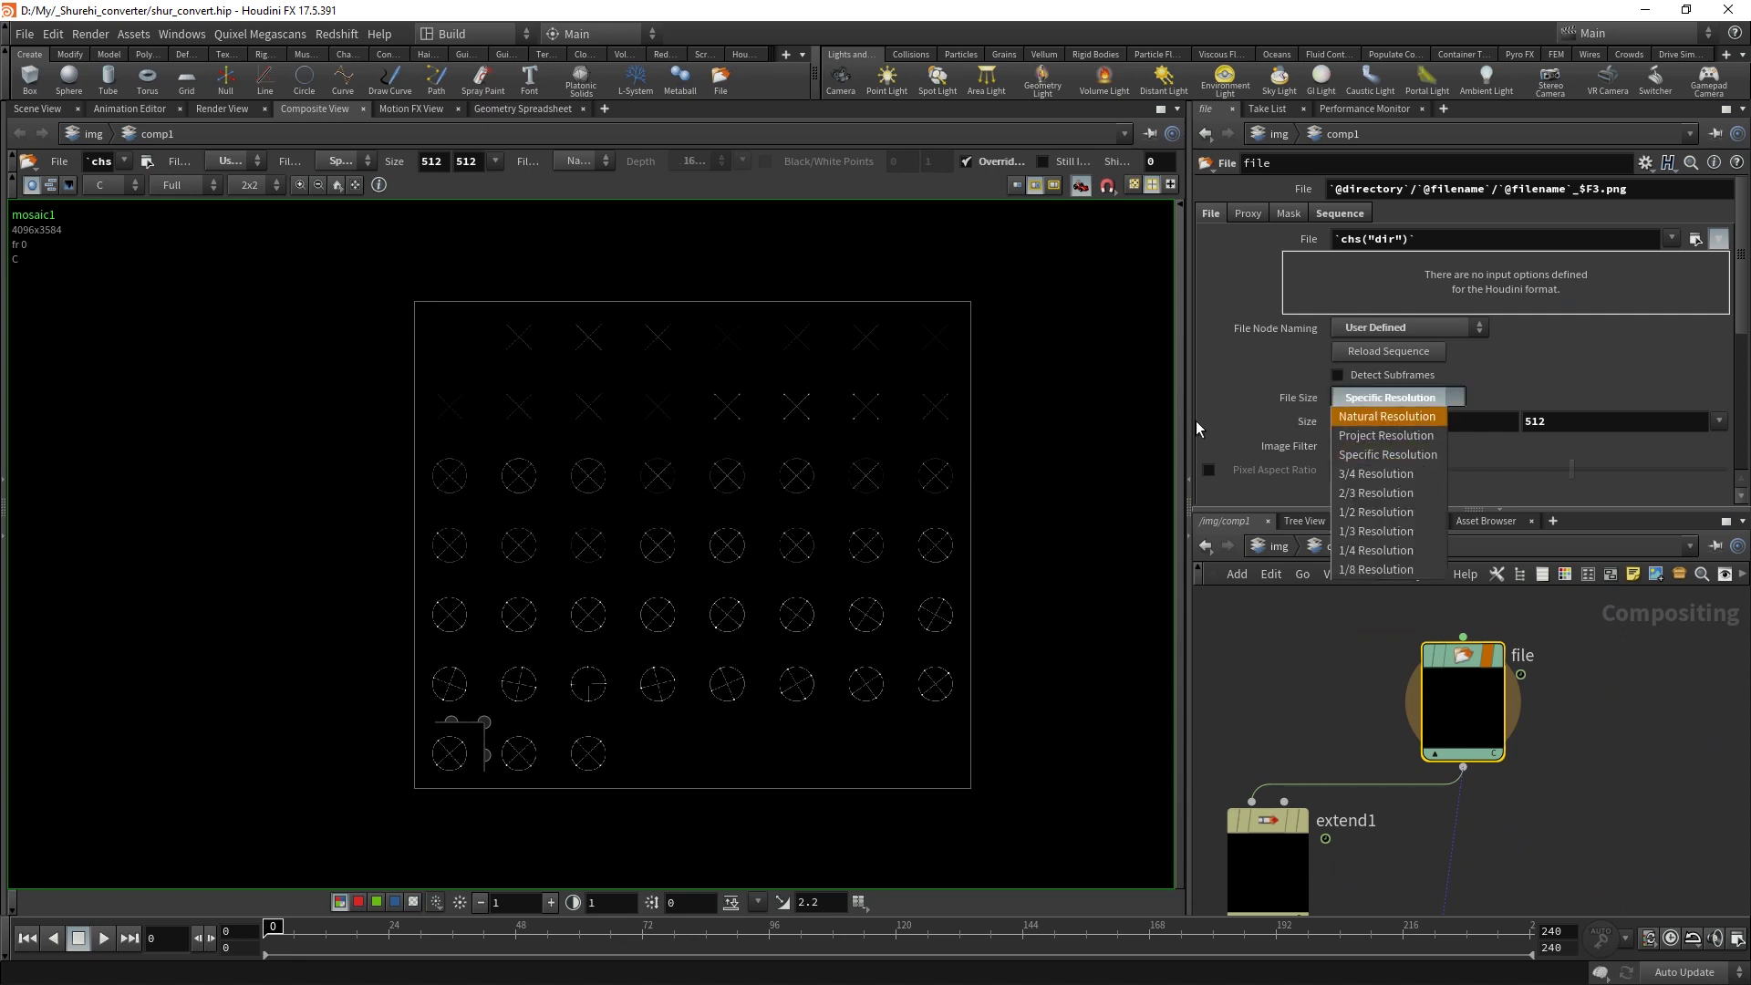
left_click(1382, 358)
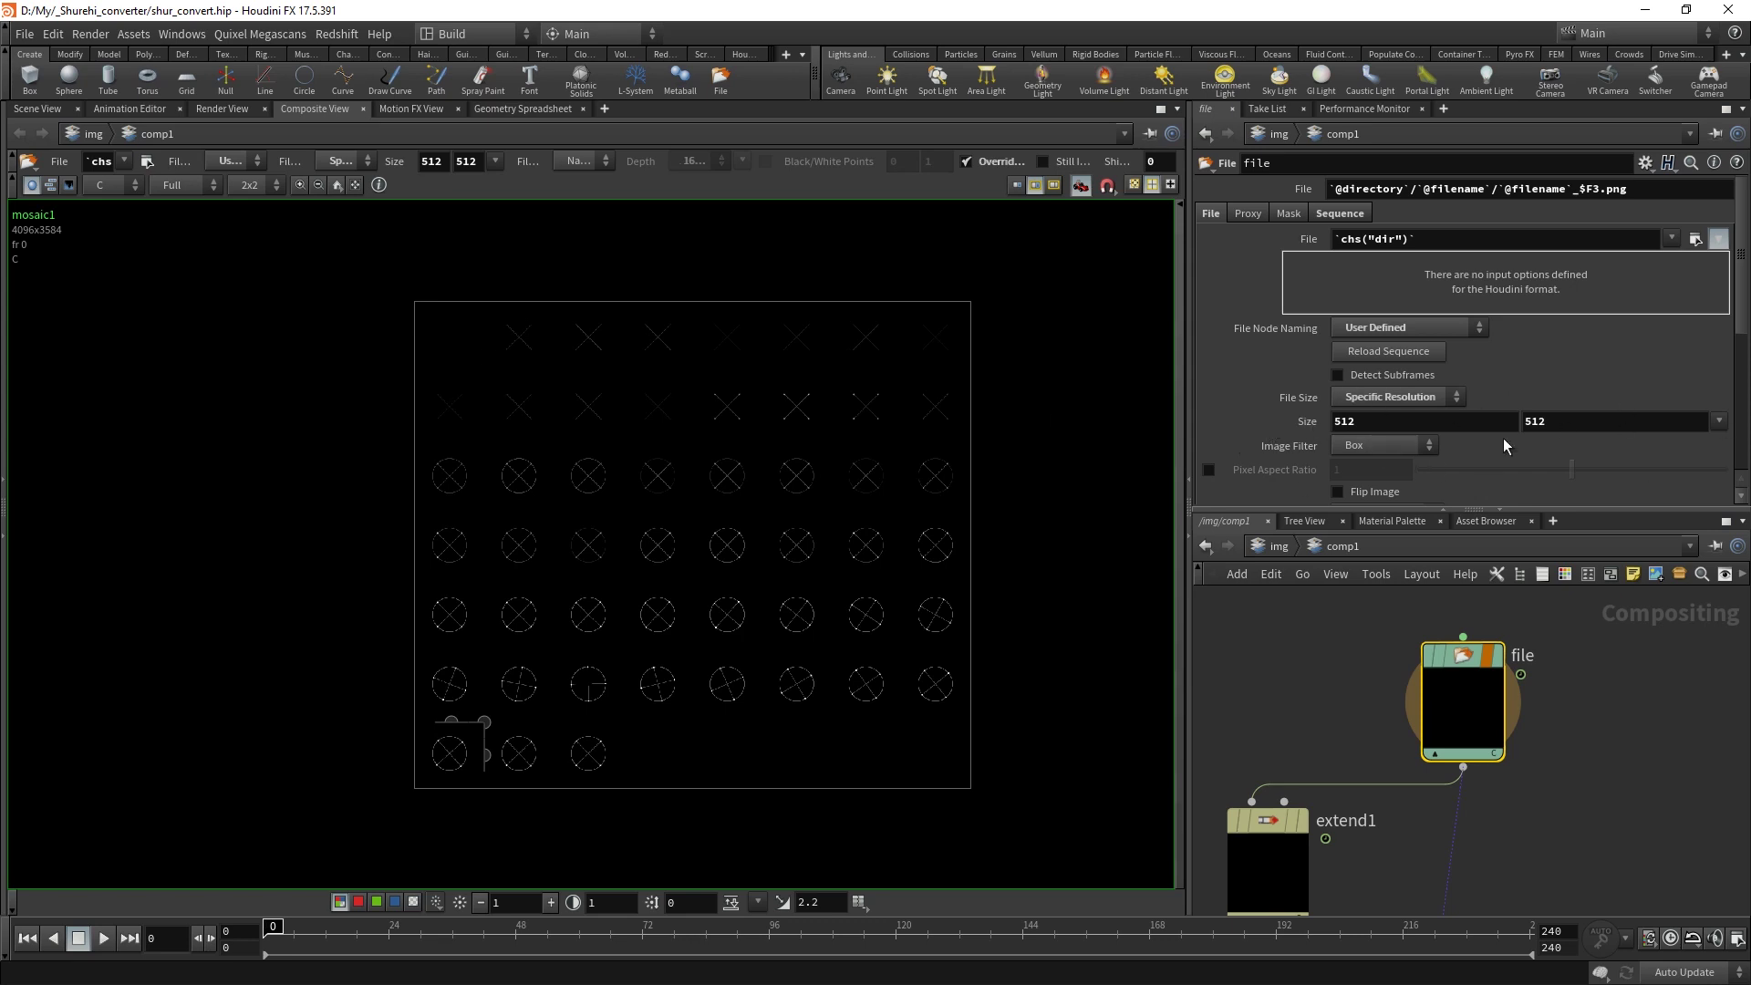
scroll(1268, 412, "down", 1)
scroll(1268, 412, "down", 2)
scroll(1268, 412, "down", 5)
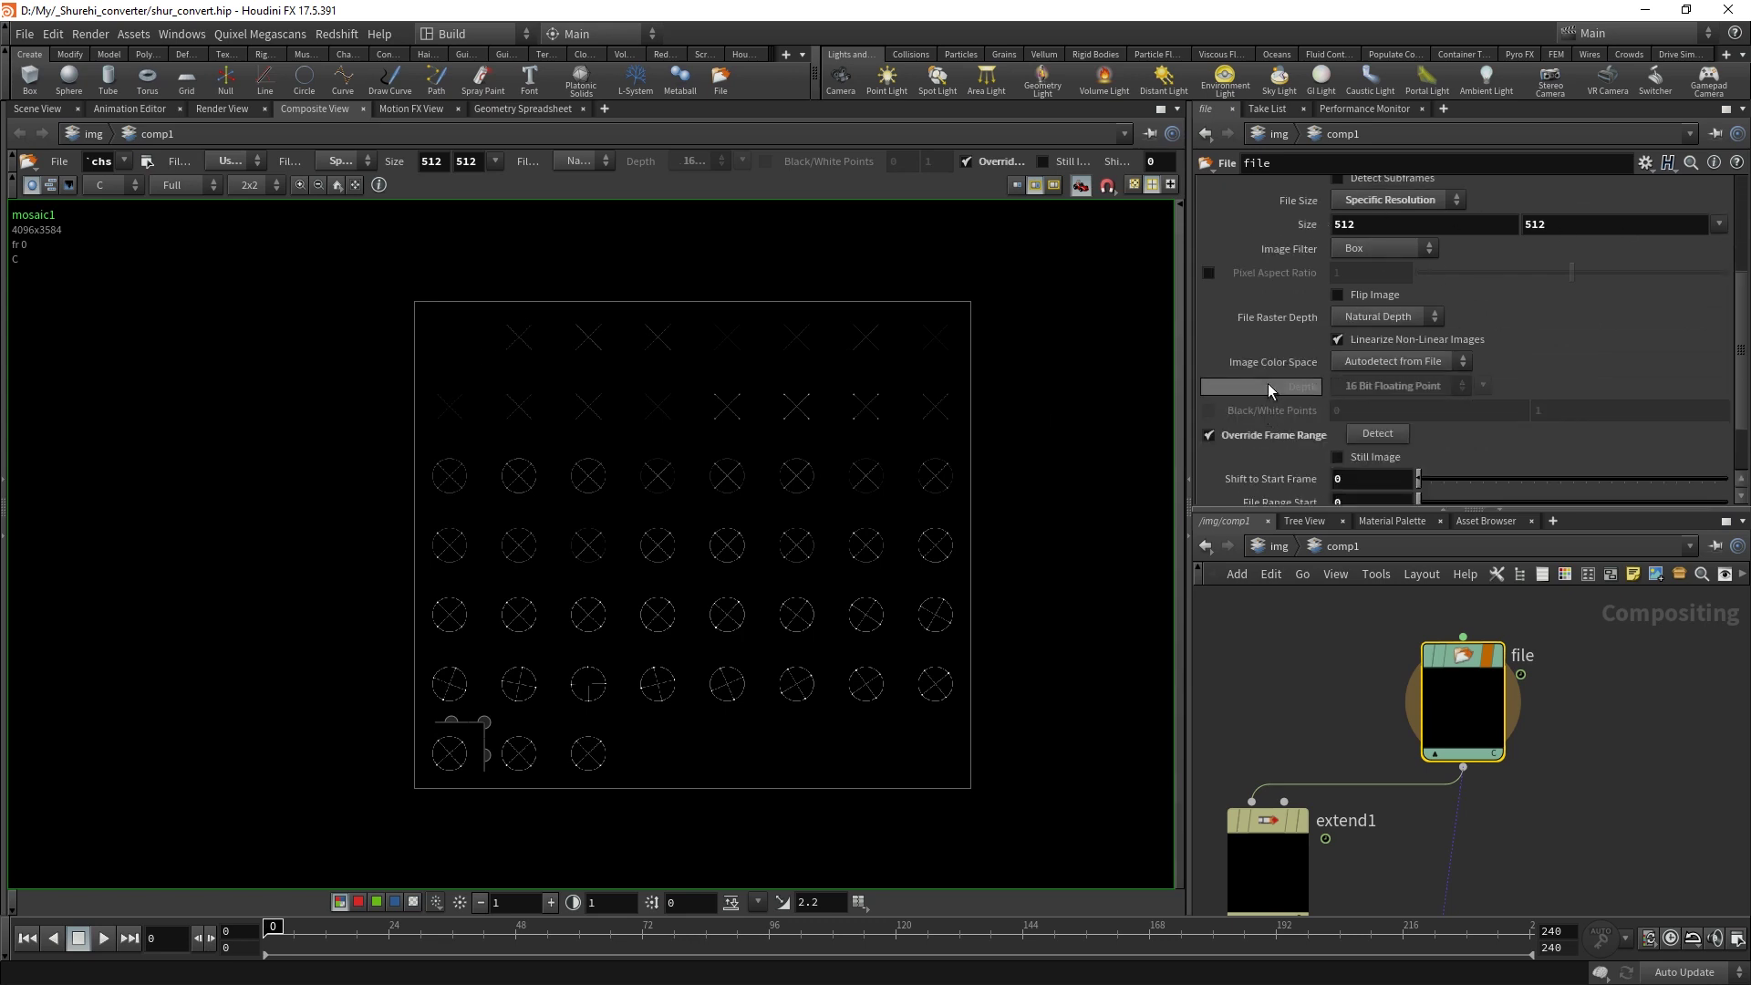
scroll(1268, 383, "up", 5)
scroll(1268, 383, "down", 6)
scroll(1268, 384, "down", 2)
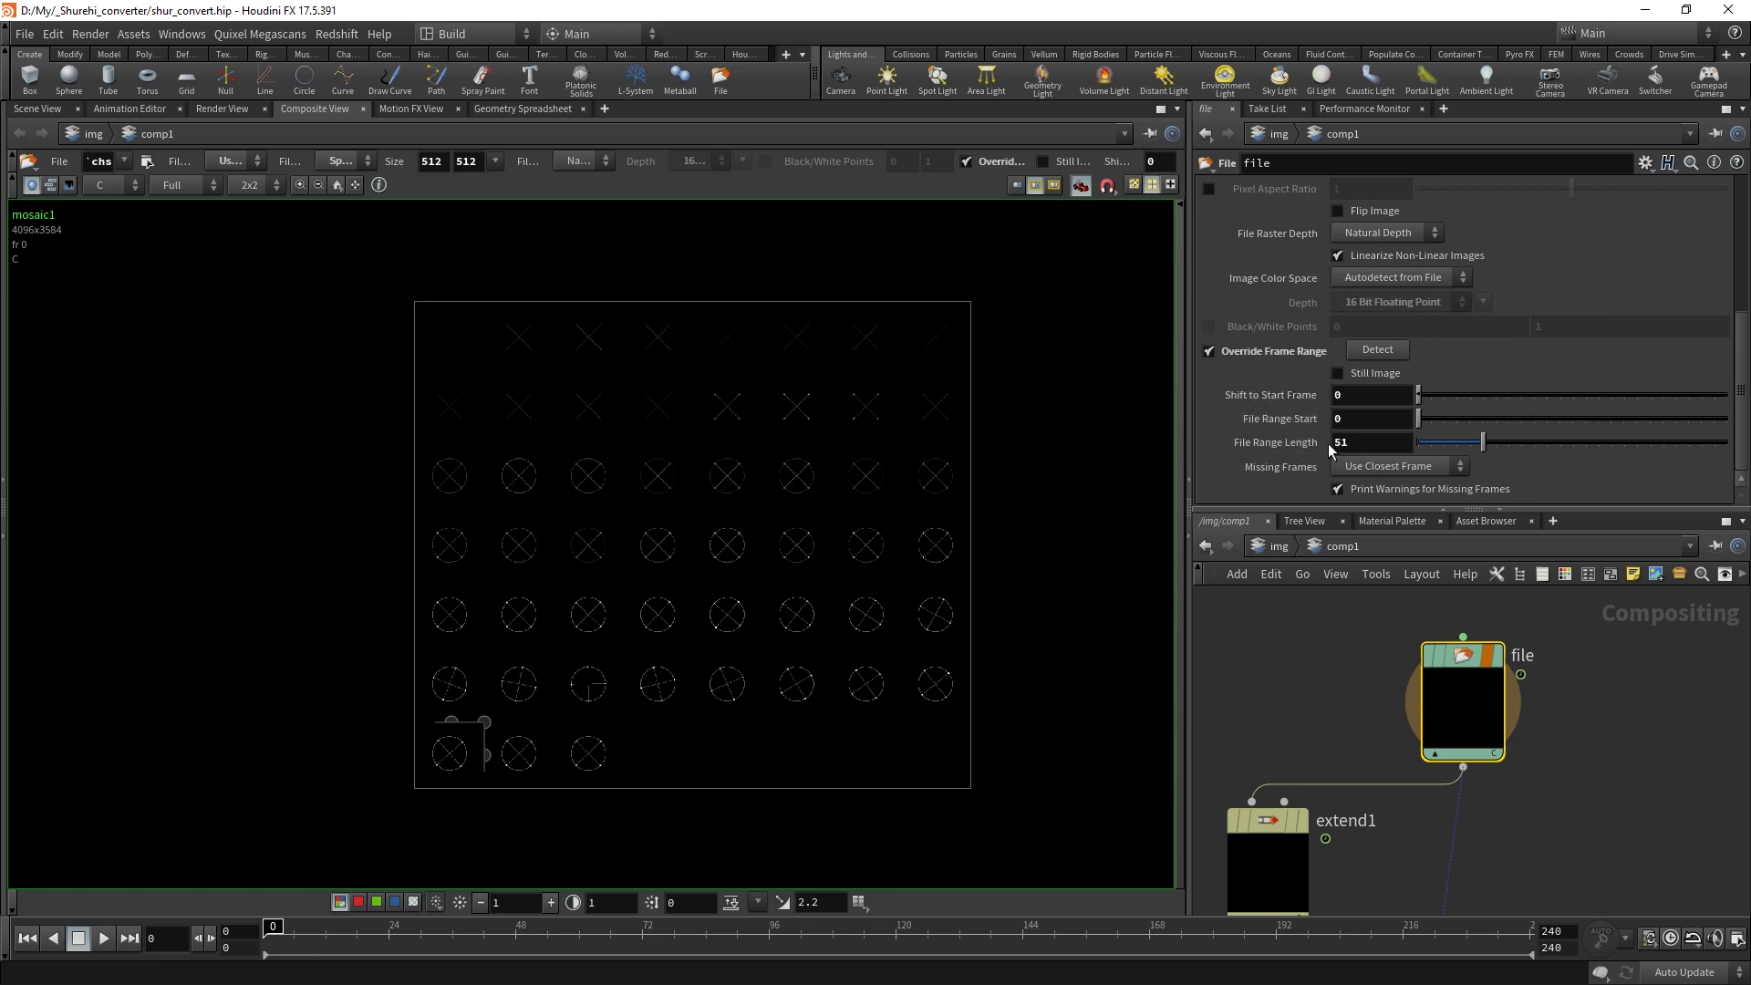
scroll(1360, 862, "down", 3)
left_click(1359, 862)
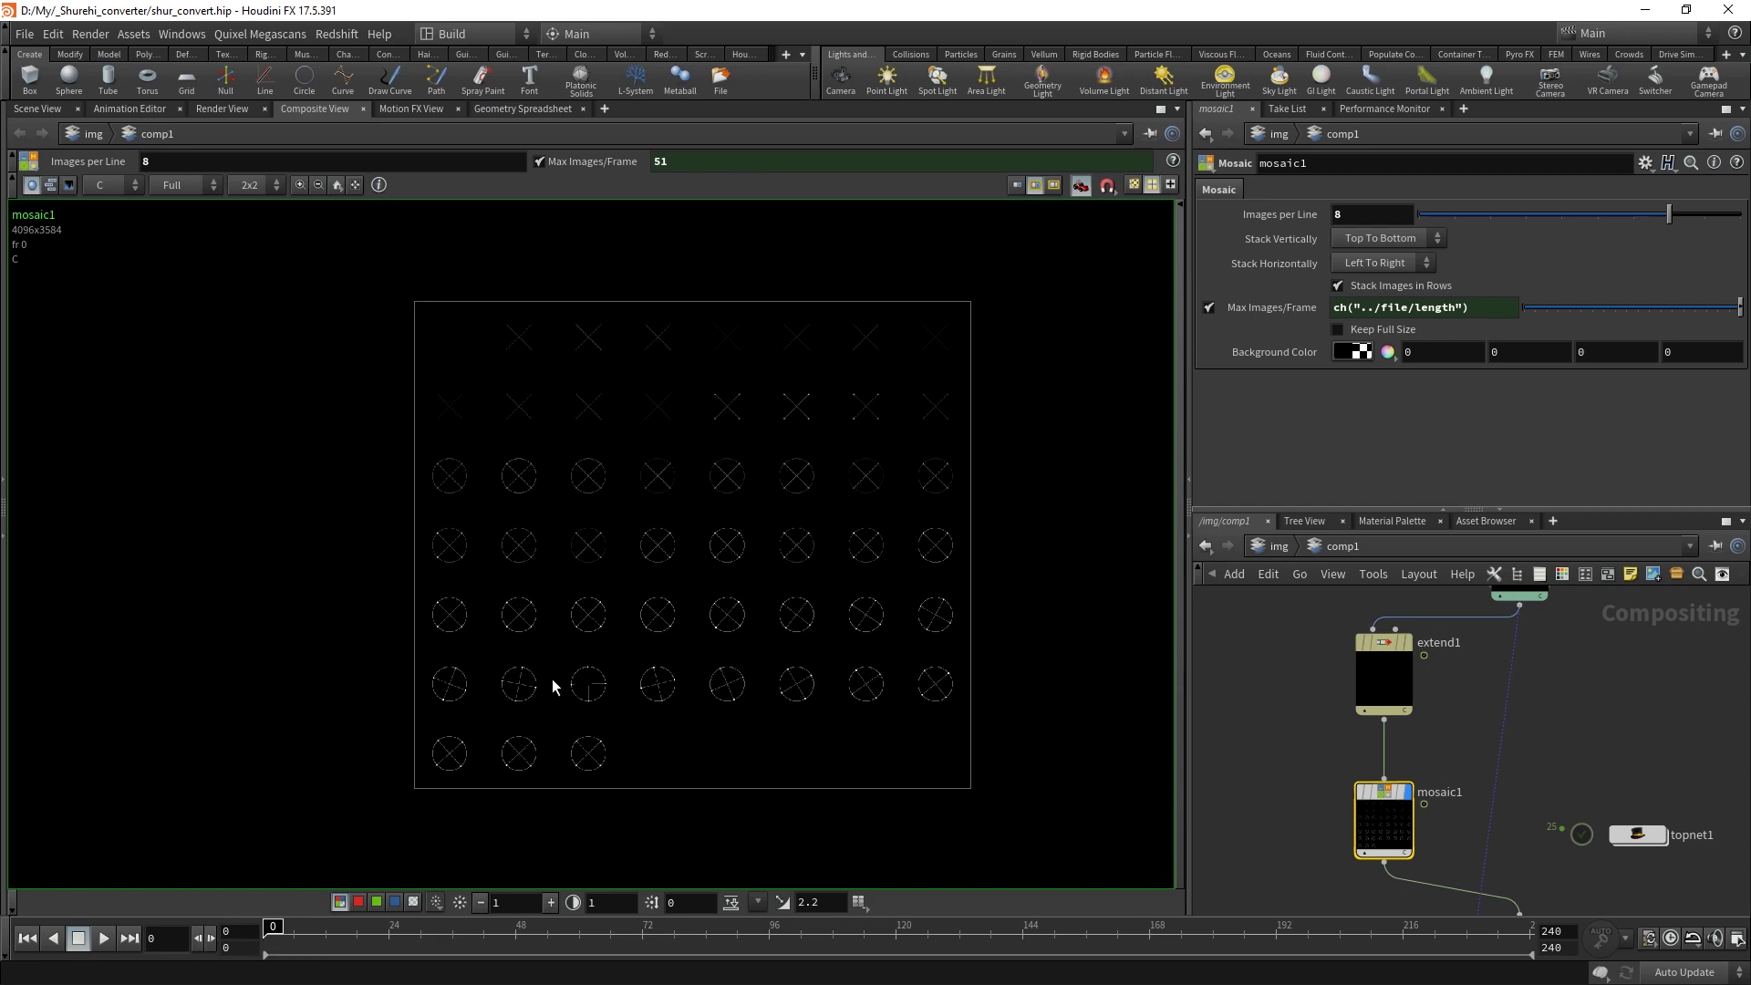
Review rop_comp1's Output Picture save settings.
scroll(1447, 721, "down", 2)
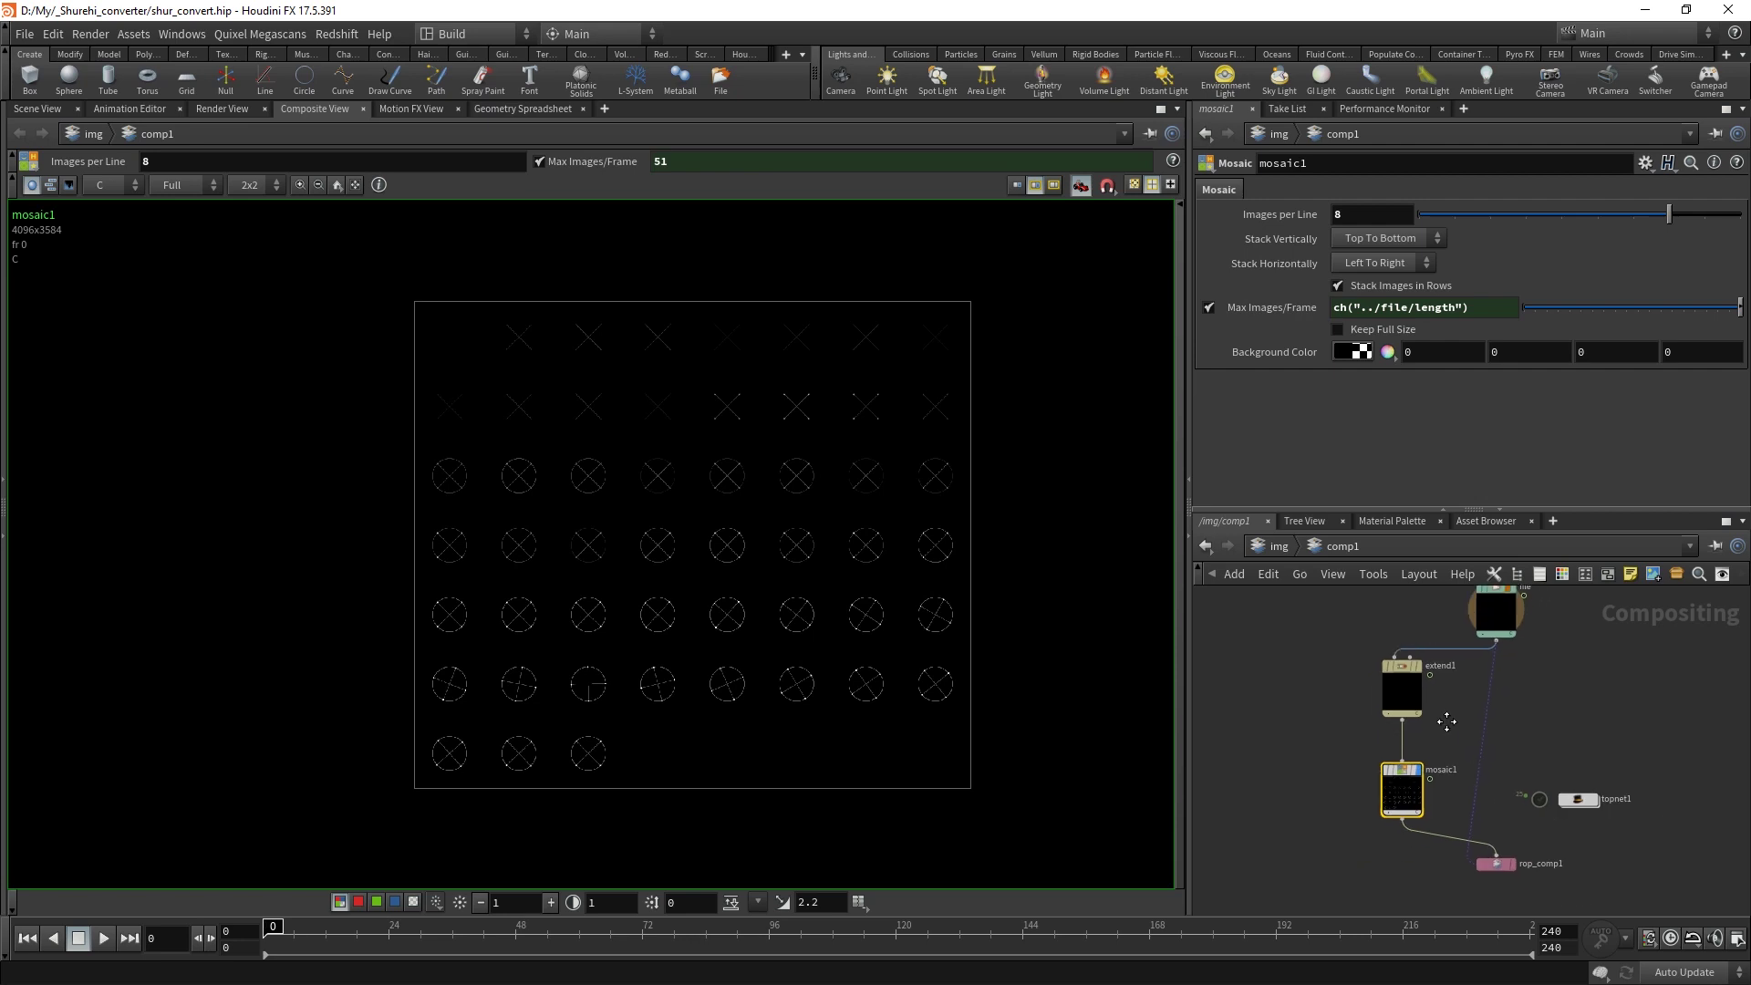
left_click(1408, 734)
scroll(1408, 735, "up", 5)
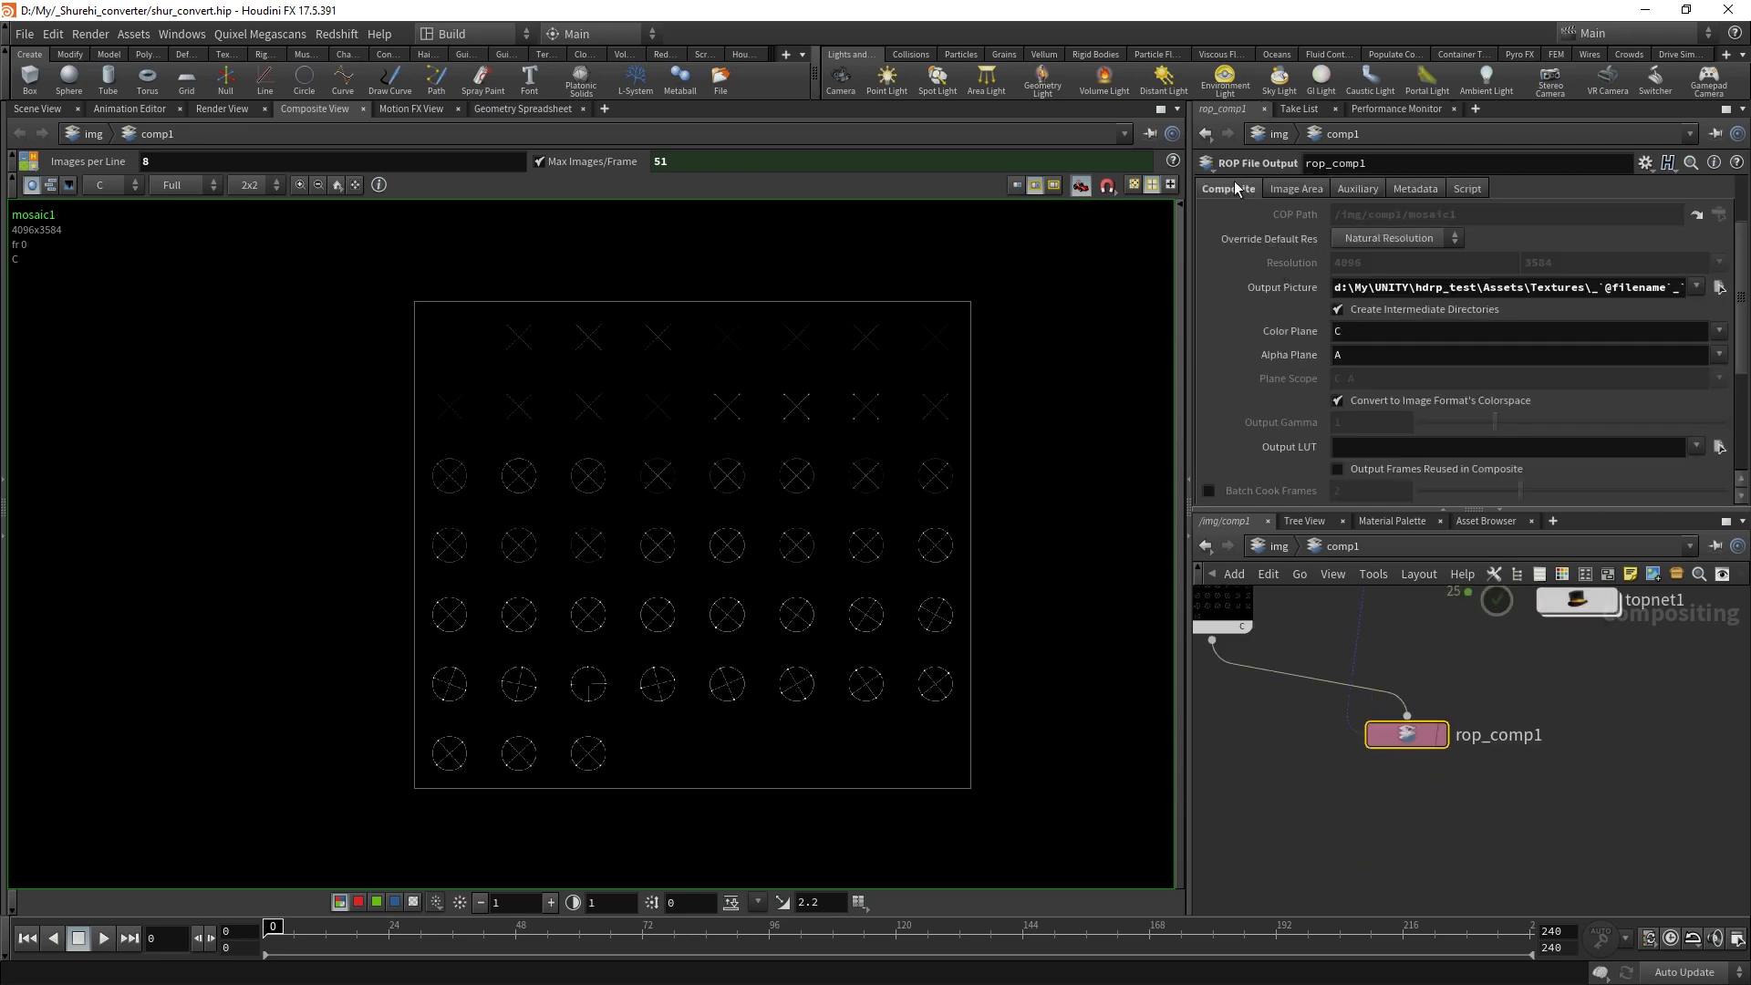
scroll(1304, 321, "up", 1)
scroll(1339, 268, "up", 1)
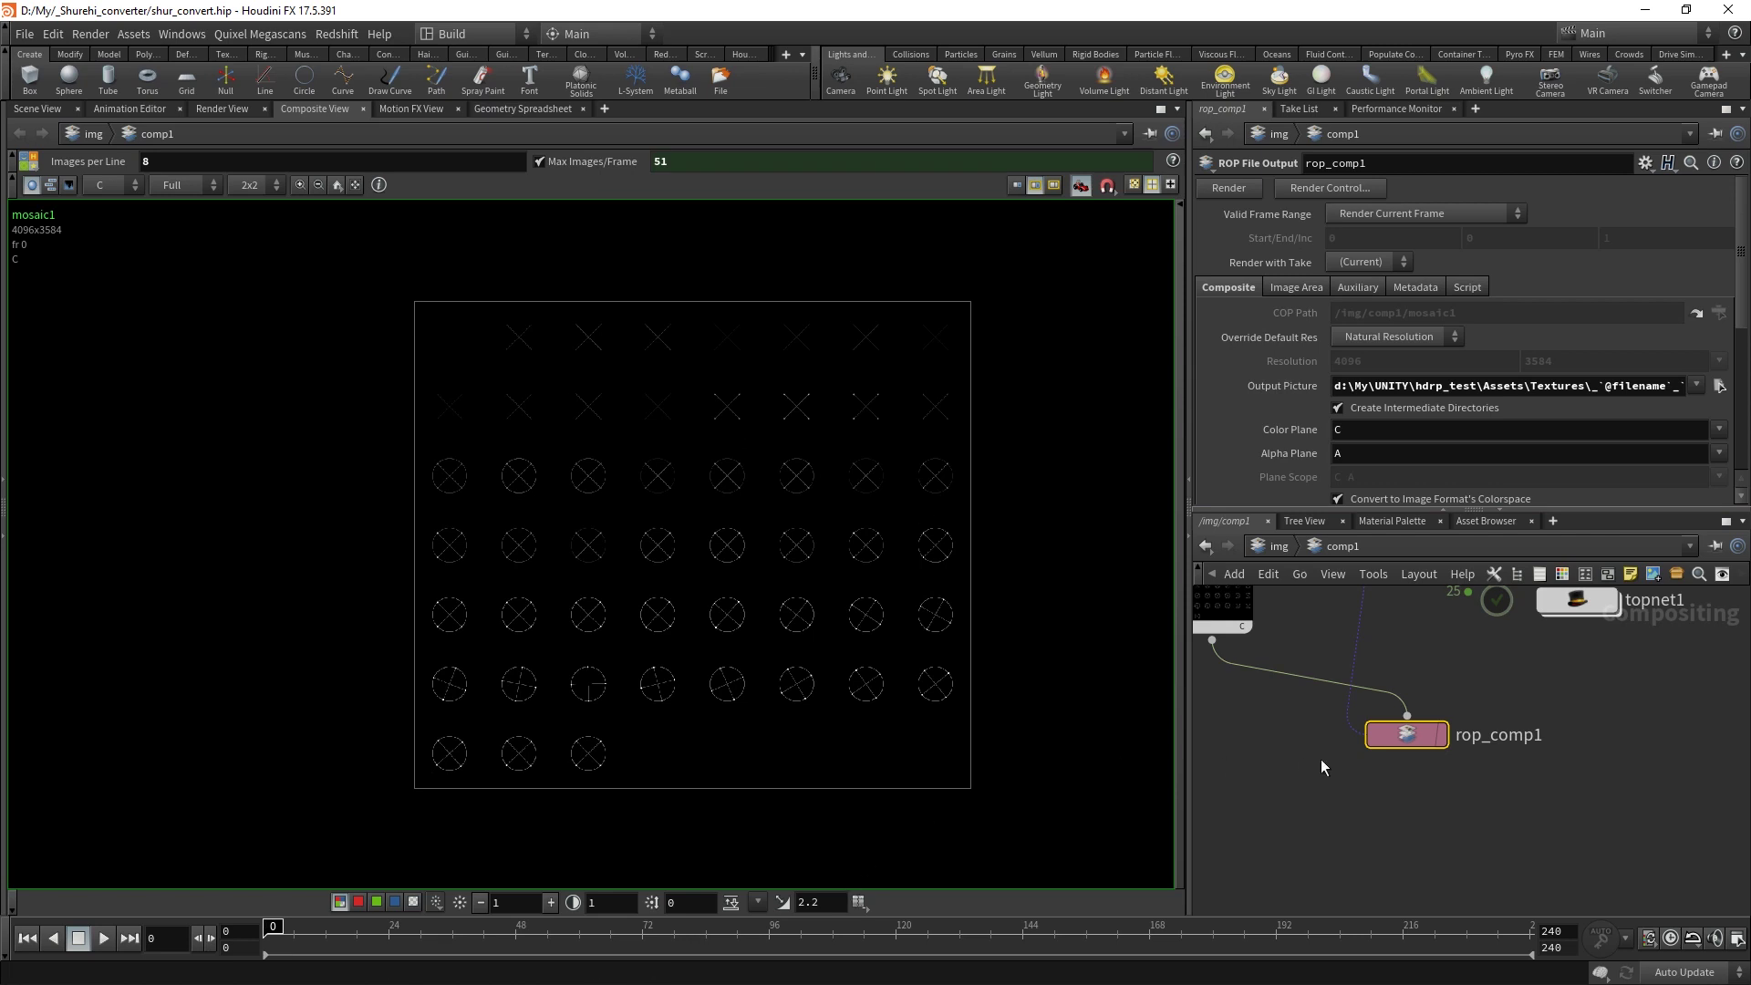
scroll(1321, 759, "down", 5)
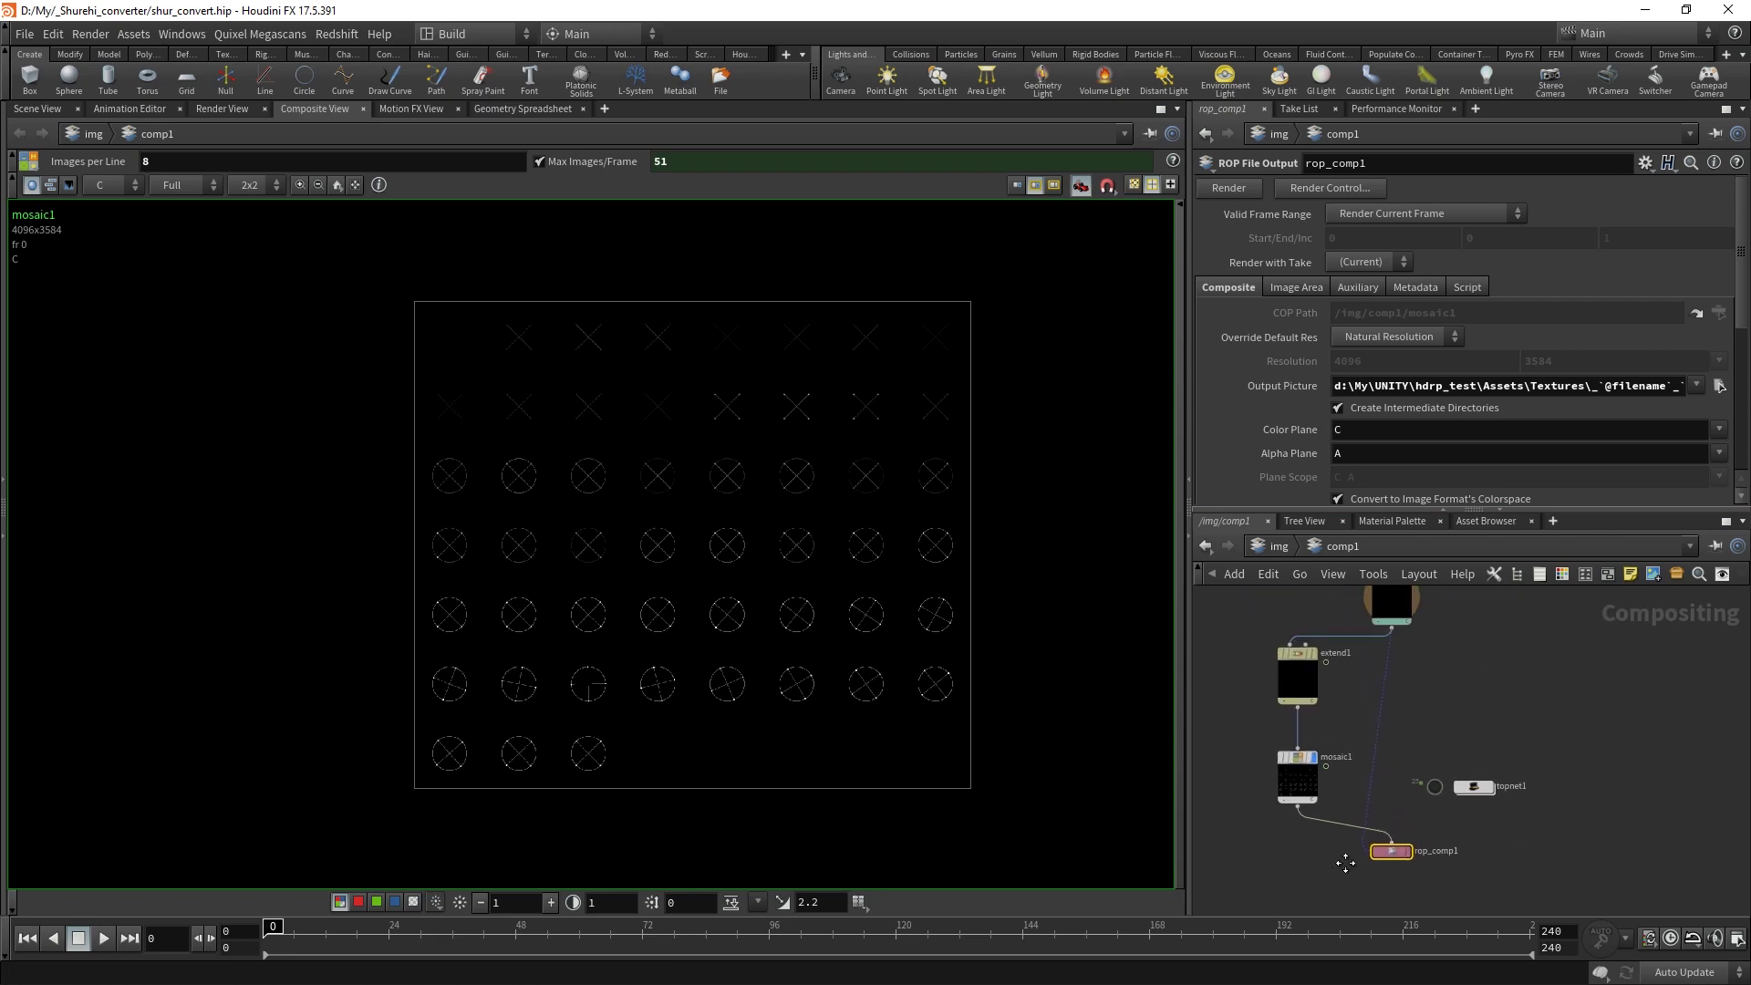
Pan back past the file node and frame topnet1 beside the compositing chain.
middle_click_drag(1465, 649, 1449, 748)
left_click_drag(1448, 748, 1371, 616)
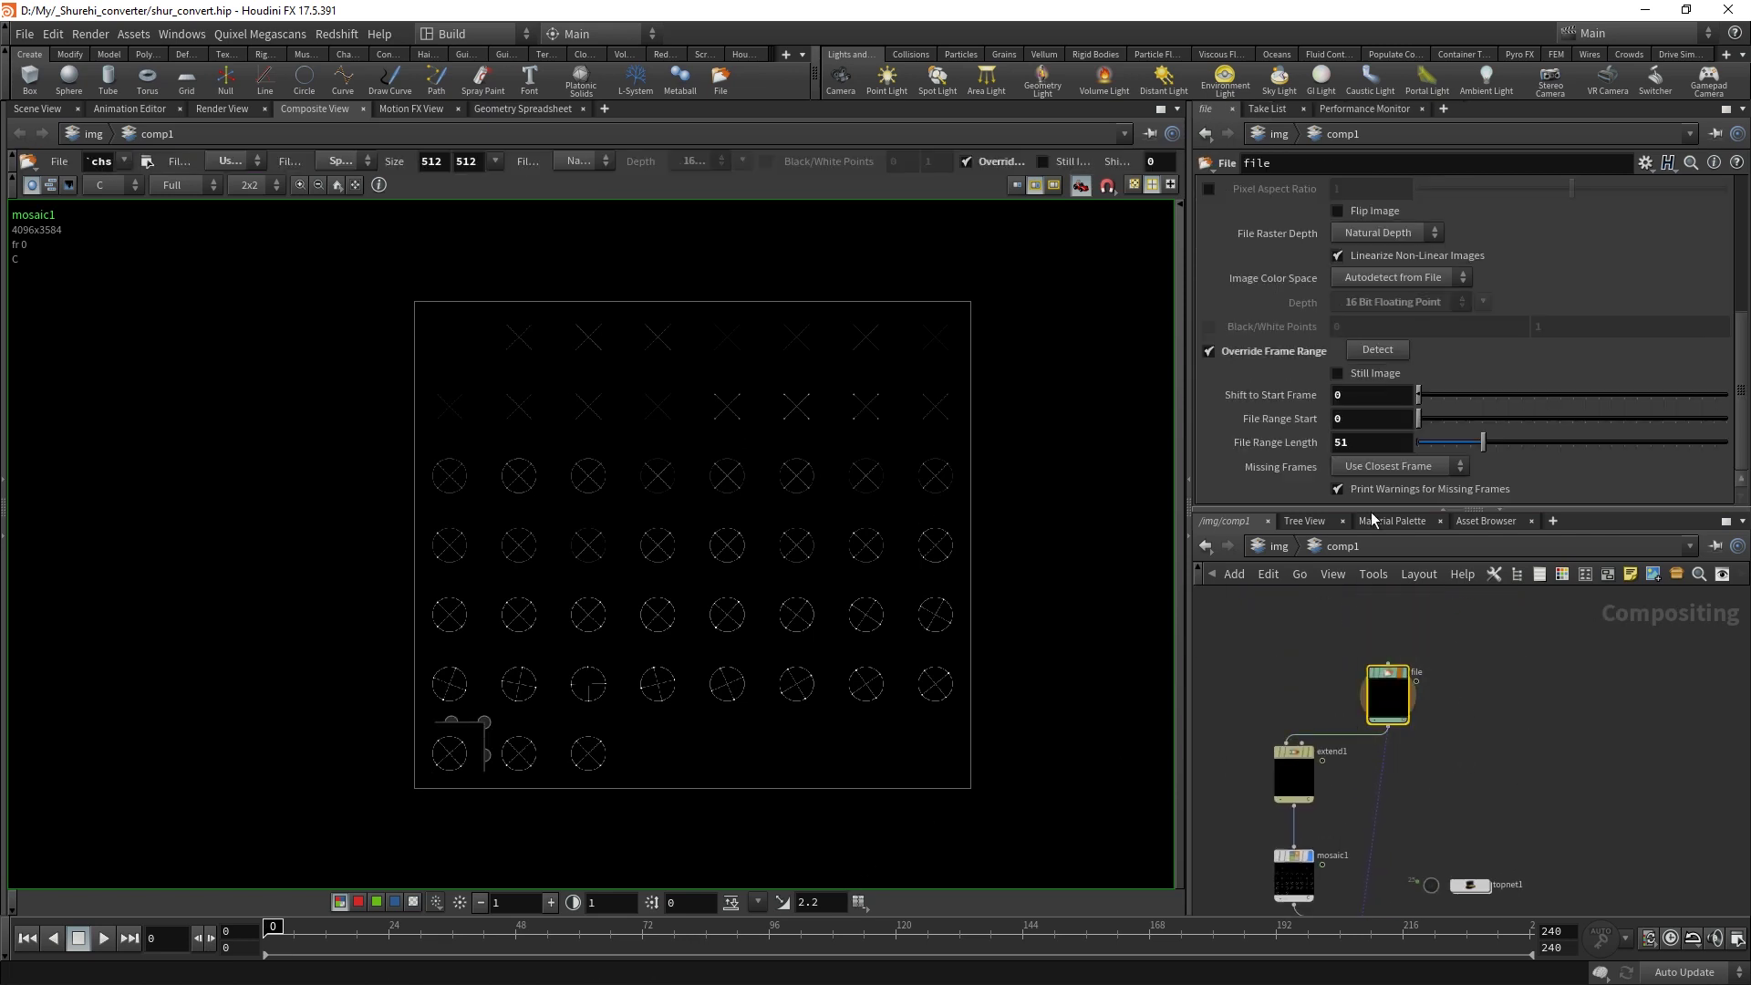
scroll(1268, 369, "down", 1)
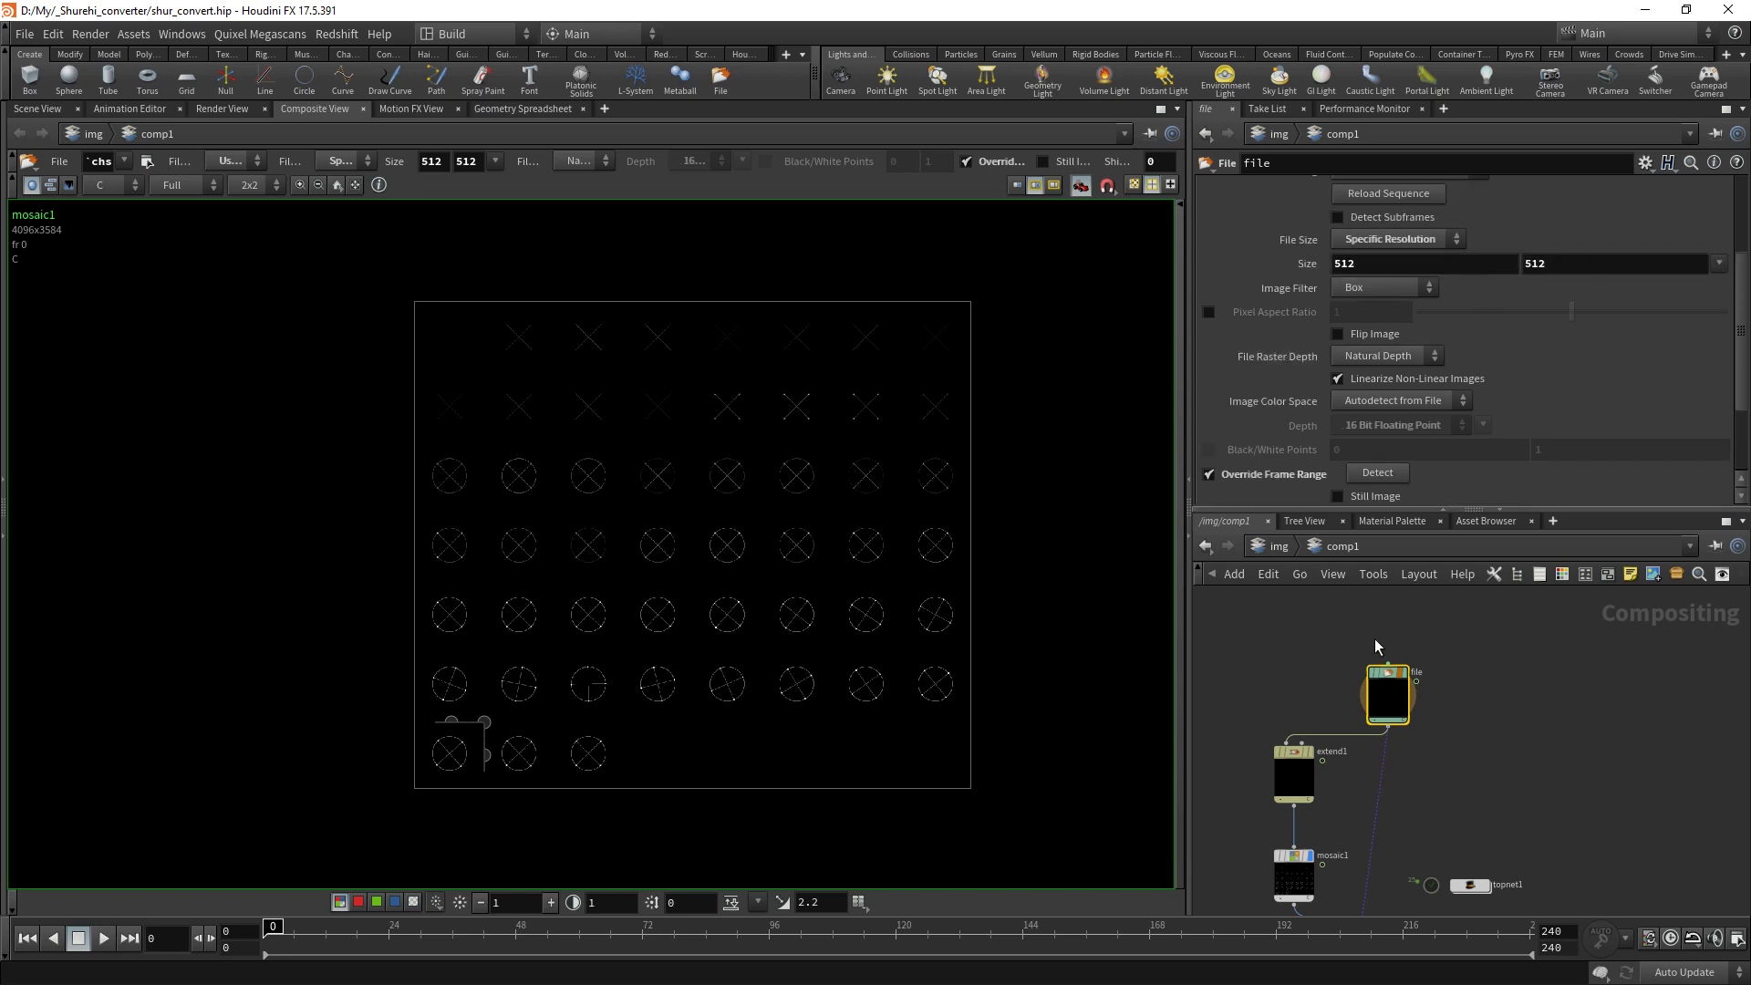
scroll(1460, 748, "up", 5)
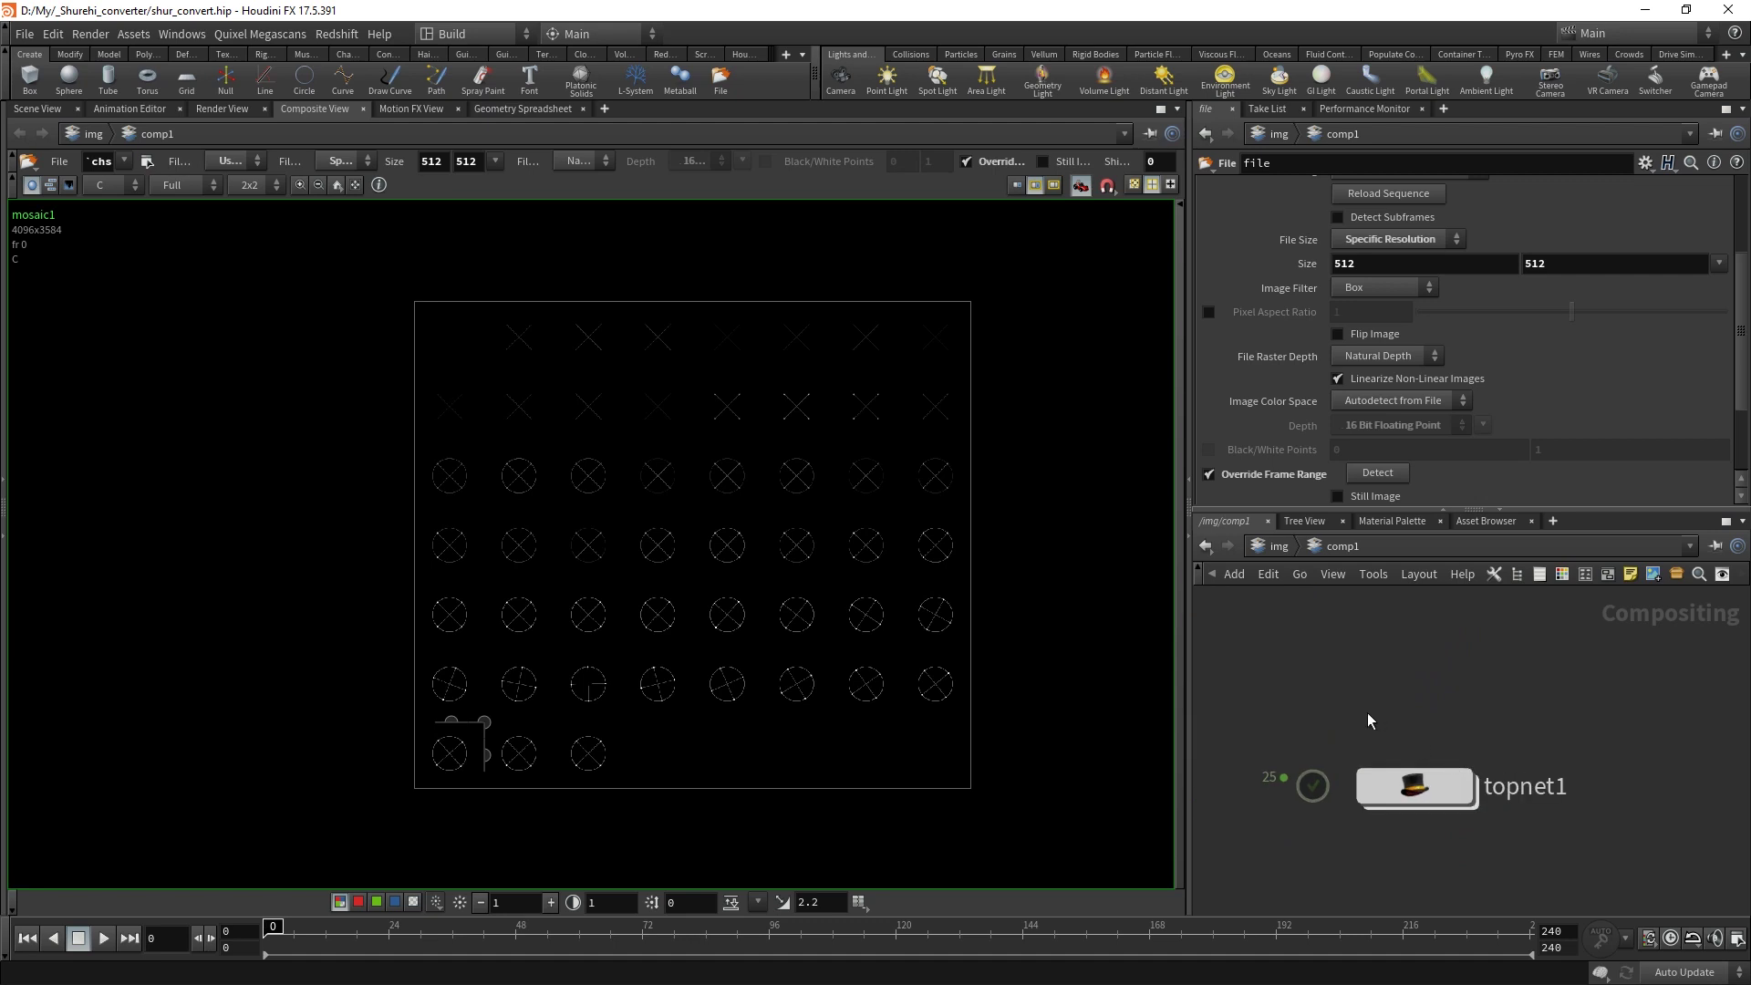
scroll(1367, 713, "down", 4)
mouse_move(1330, 676)
middle_mouse_down()
mouse_move(1441, 750)
mouse_move(1381, 733)
middle_mouse_up()
Enter topnet1 and check filepattern1's Shurehi/Square path against the 25 Square_ subfolders in Explorer.
left_click(1512, 792)
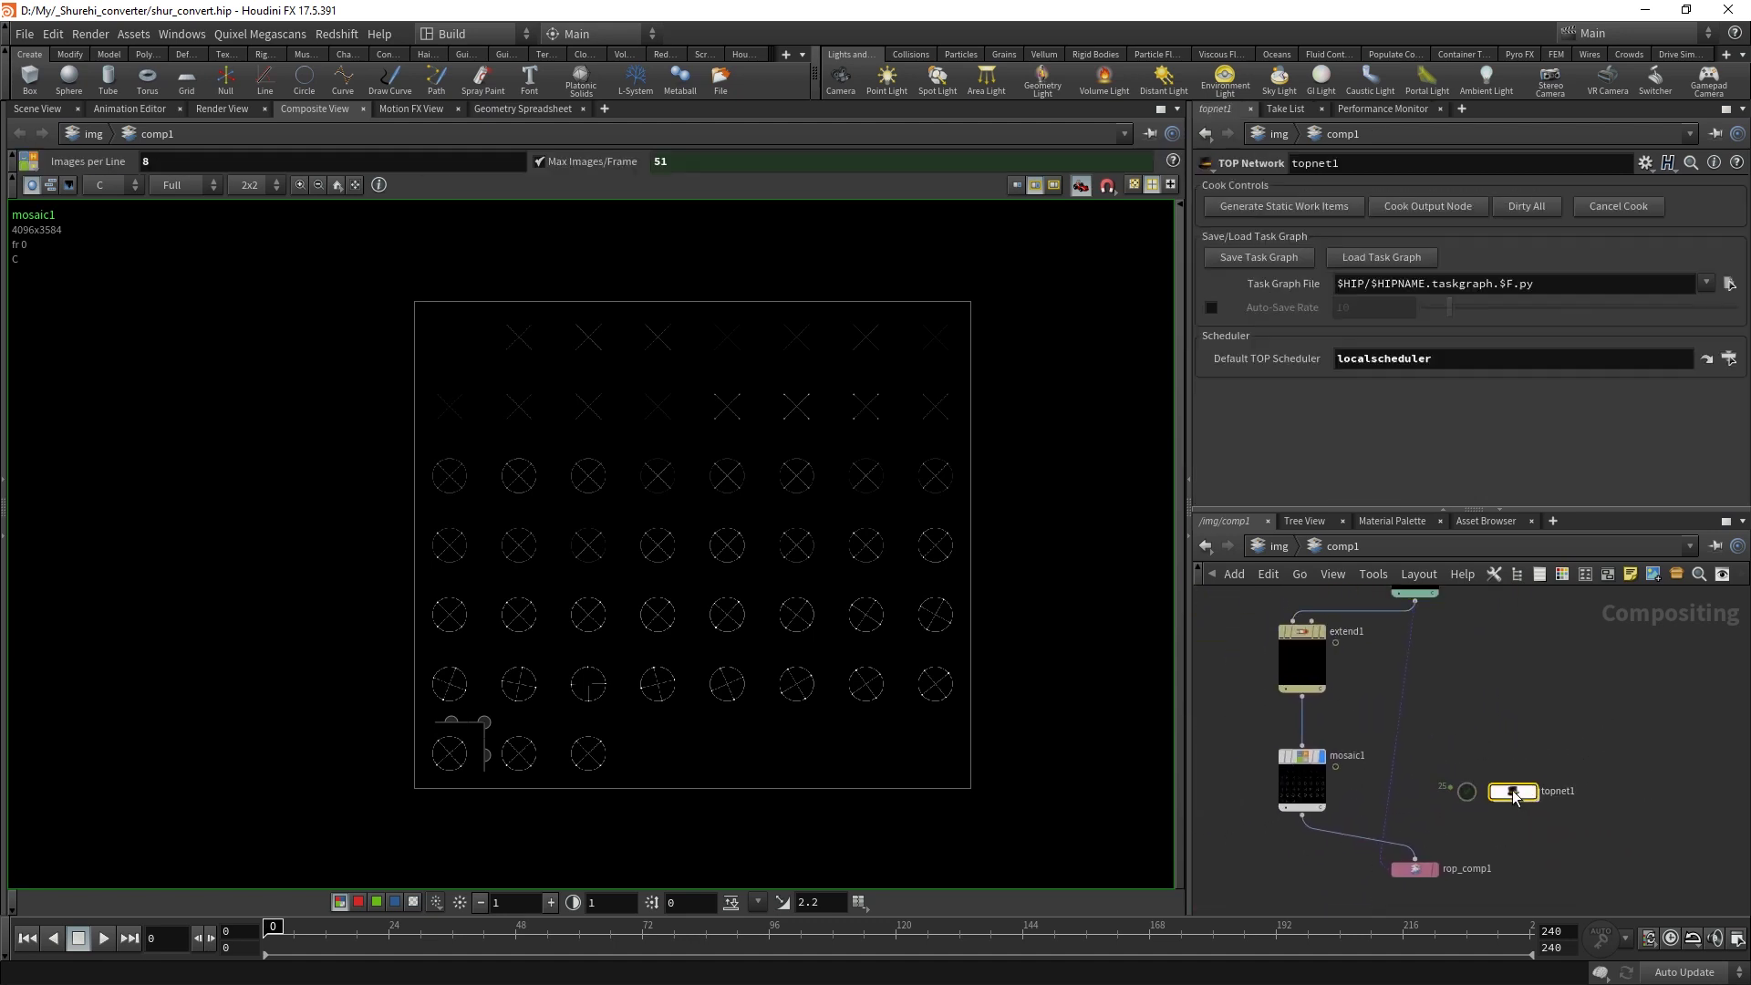
double_click(1512, 793)
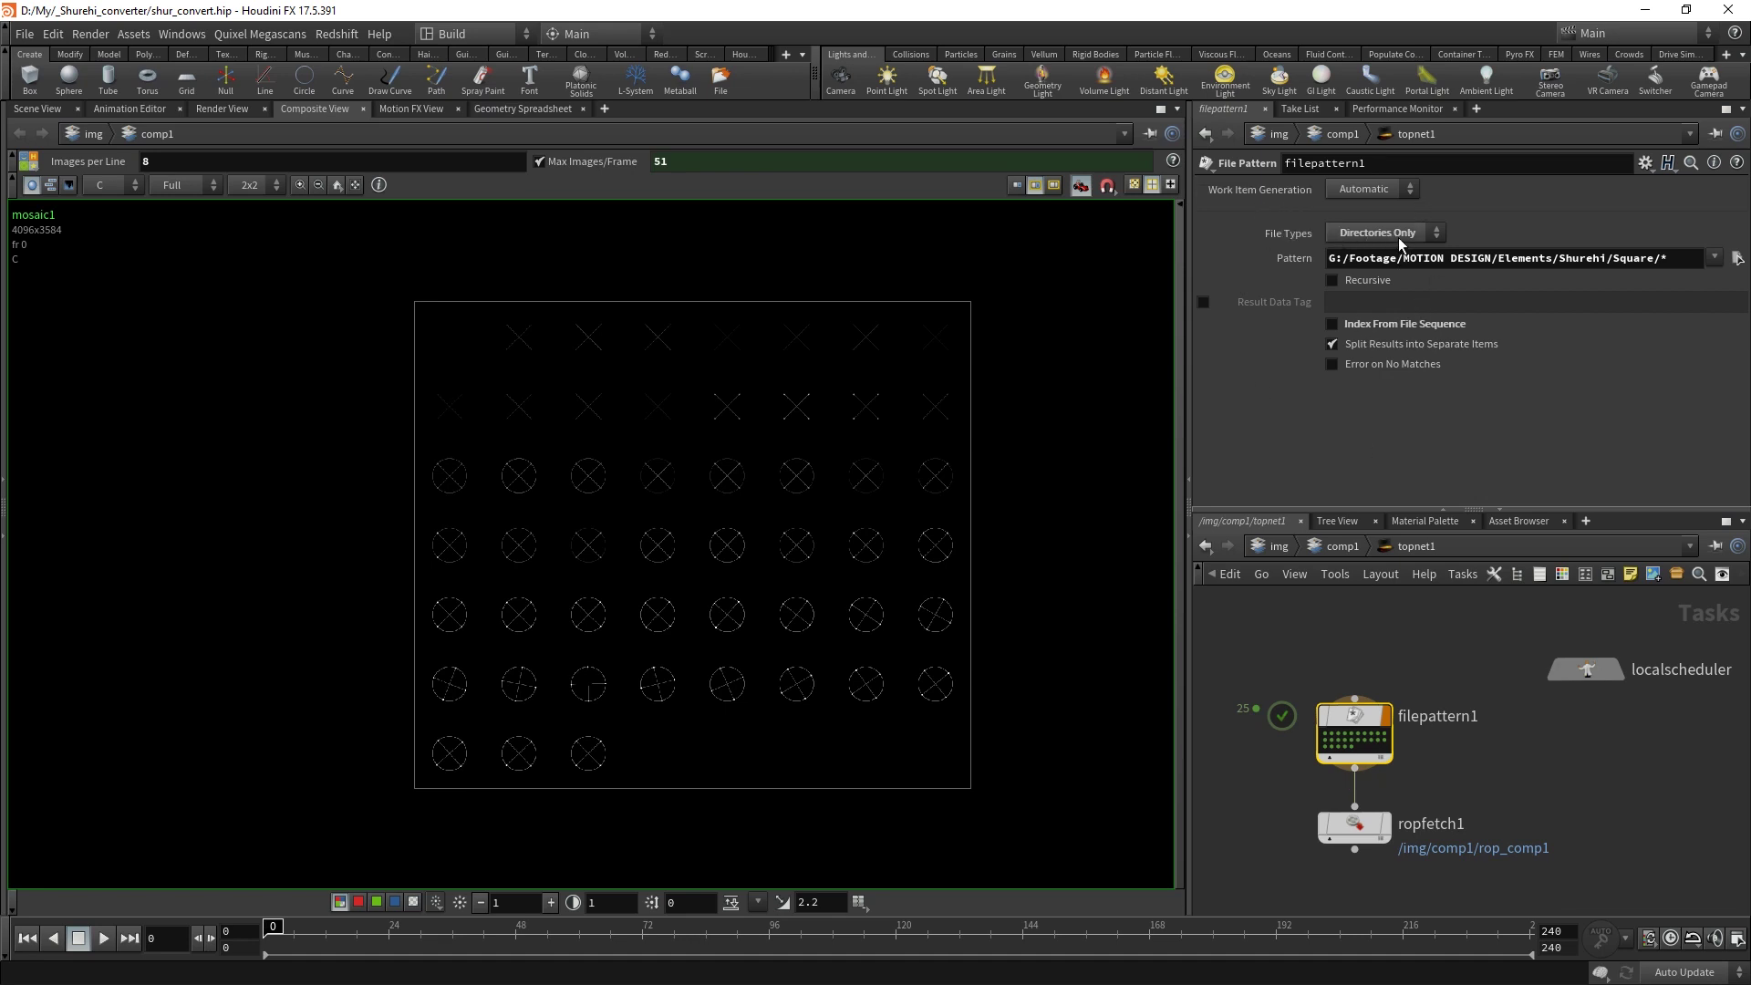
left_click(1478, 258)
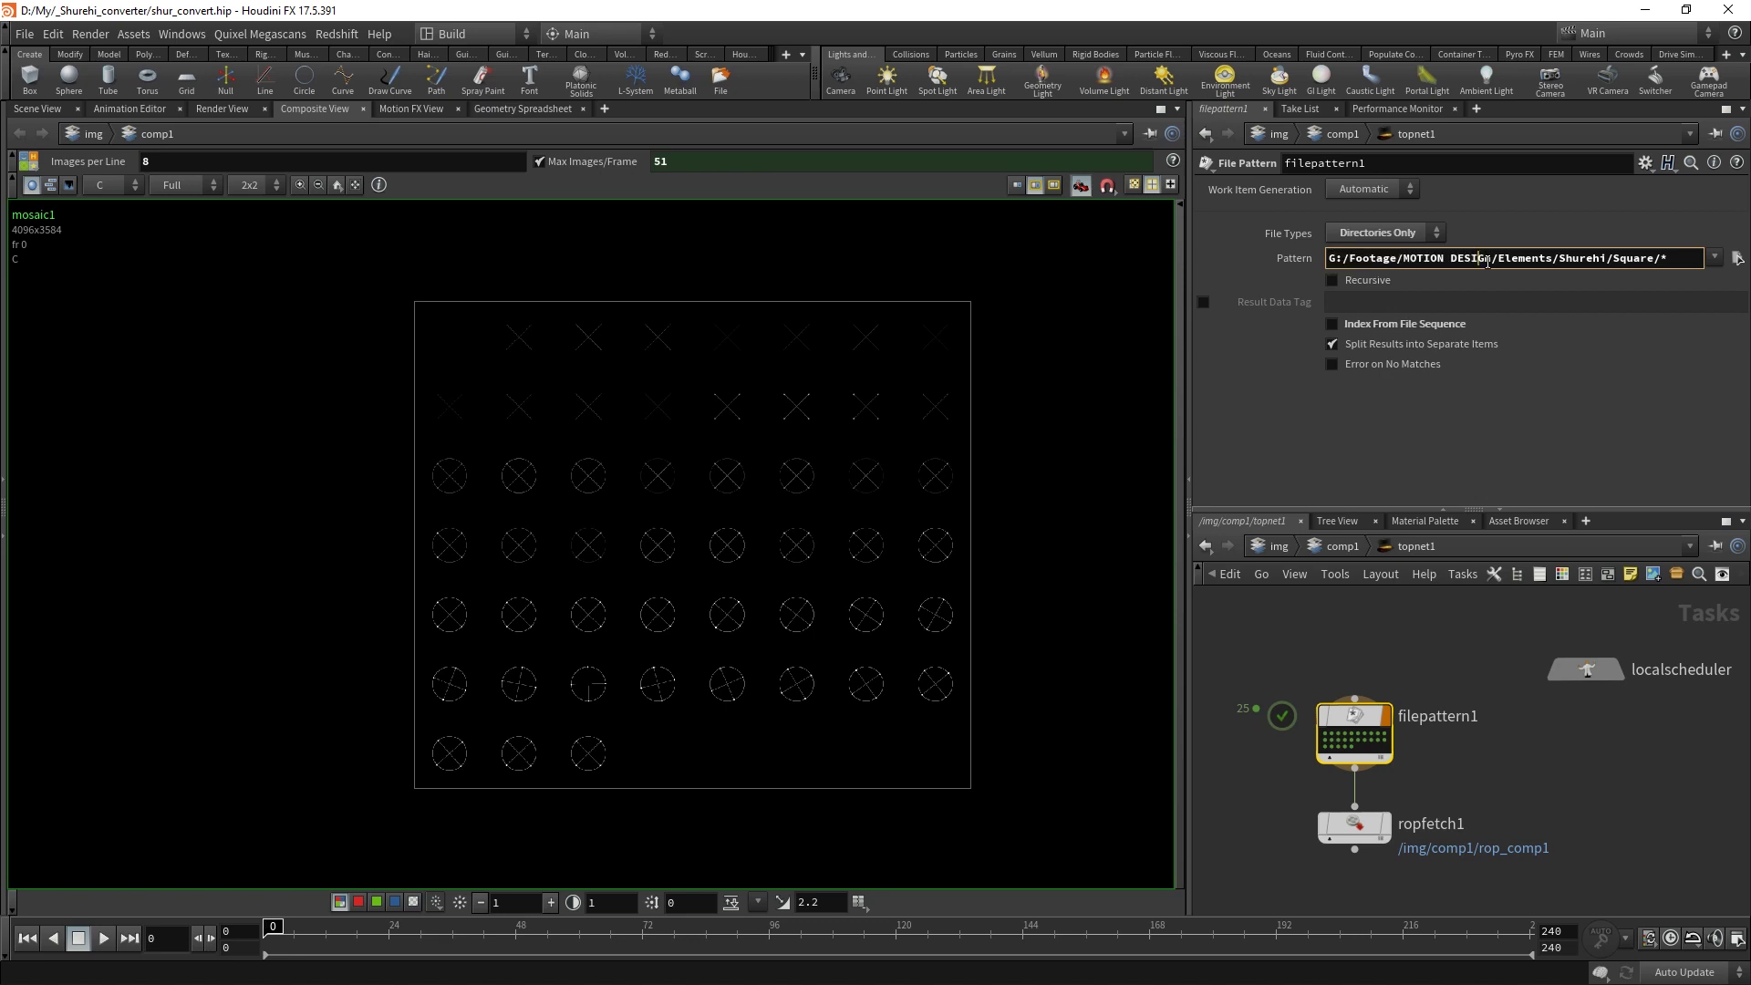
left_click_drag(1660, 258, 1265, 264)
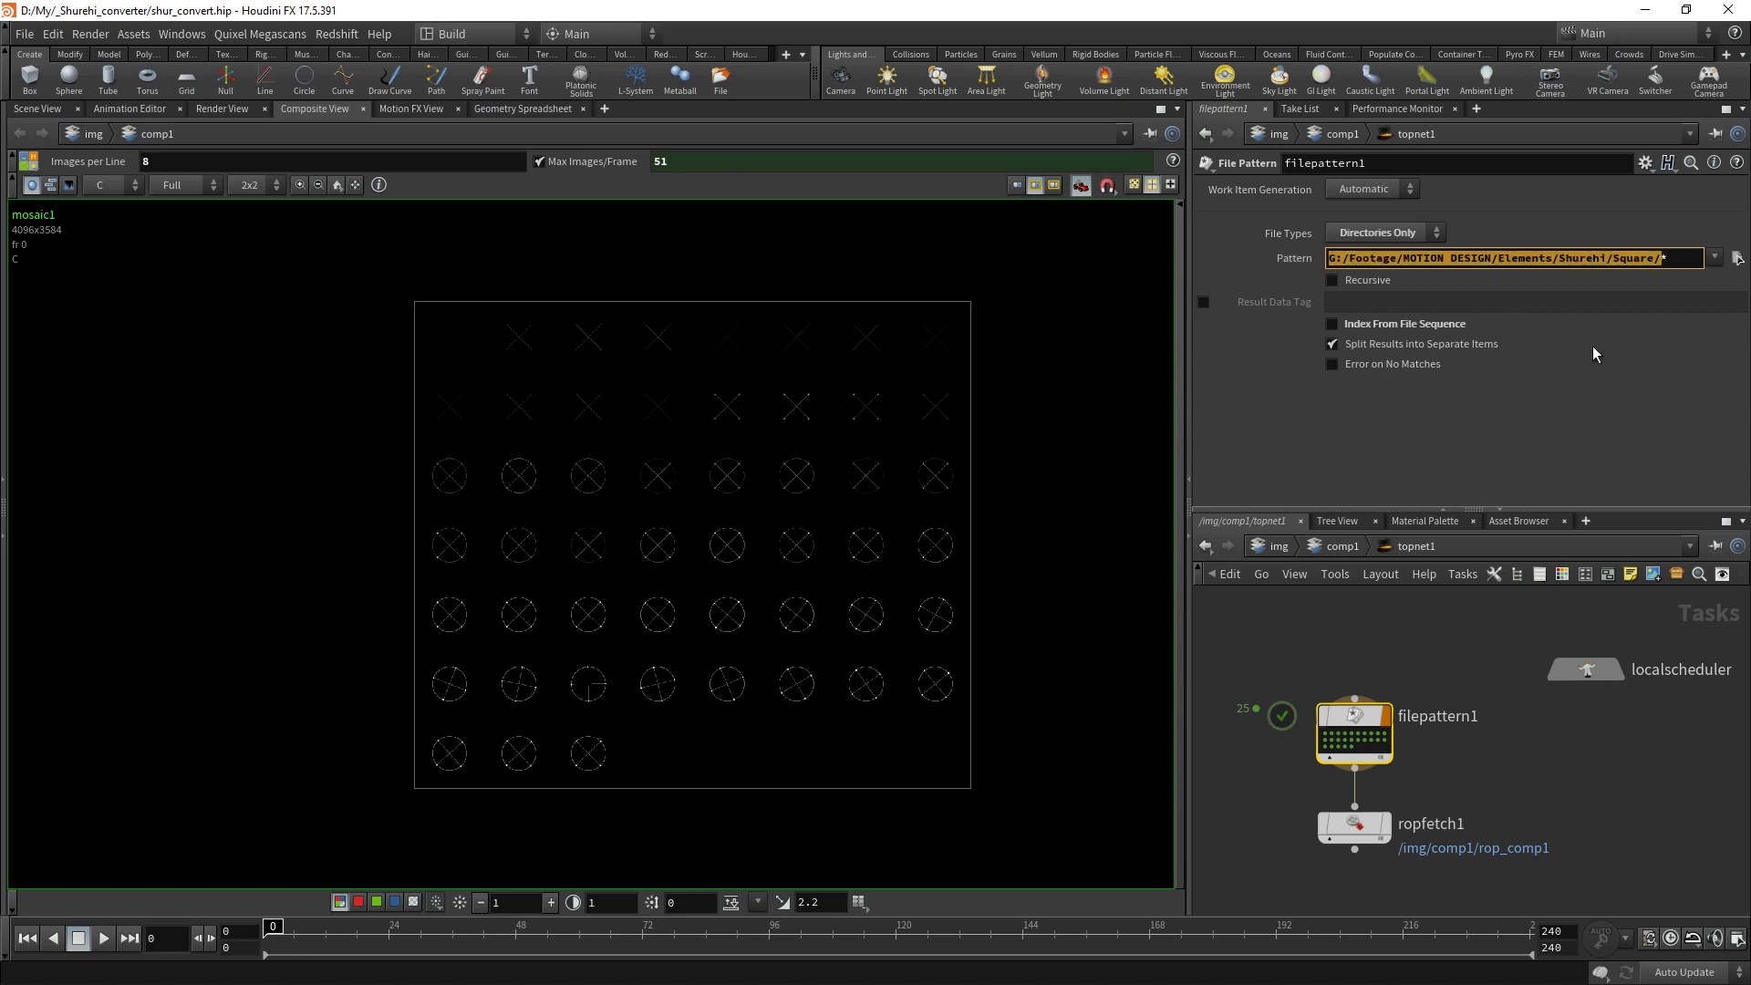
key("alt+Tab")
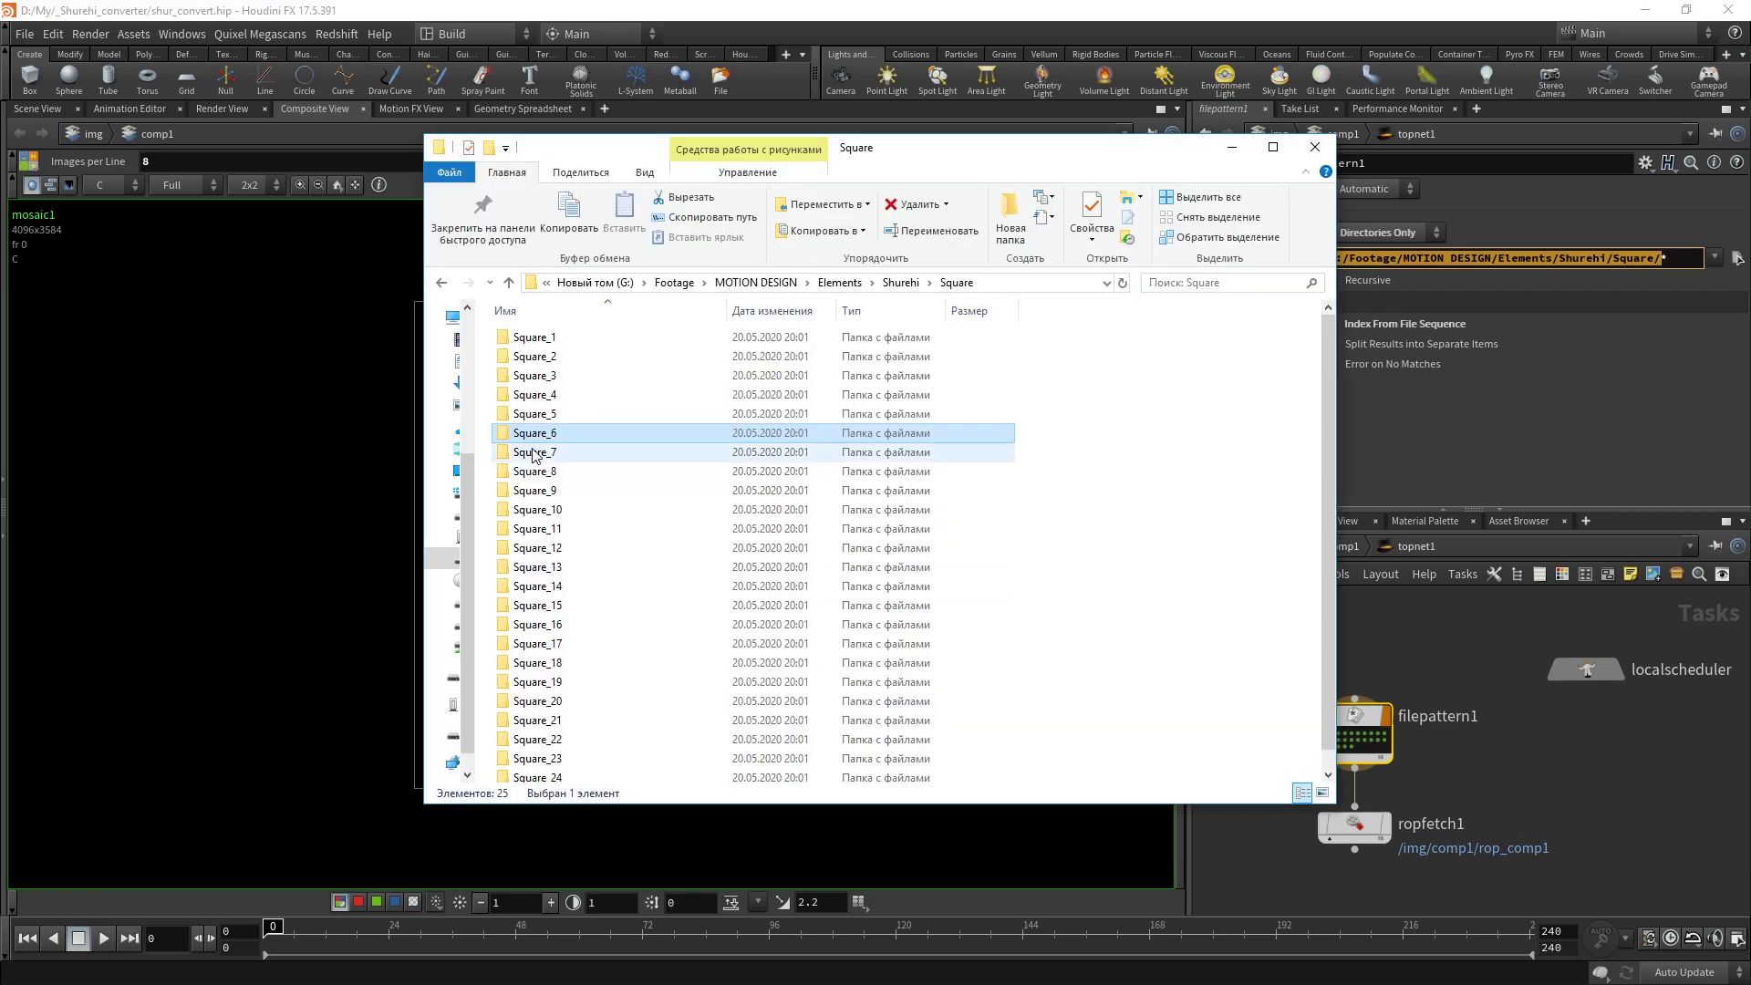
left_click(547, 700)
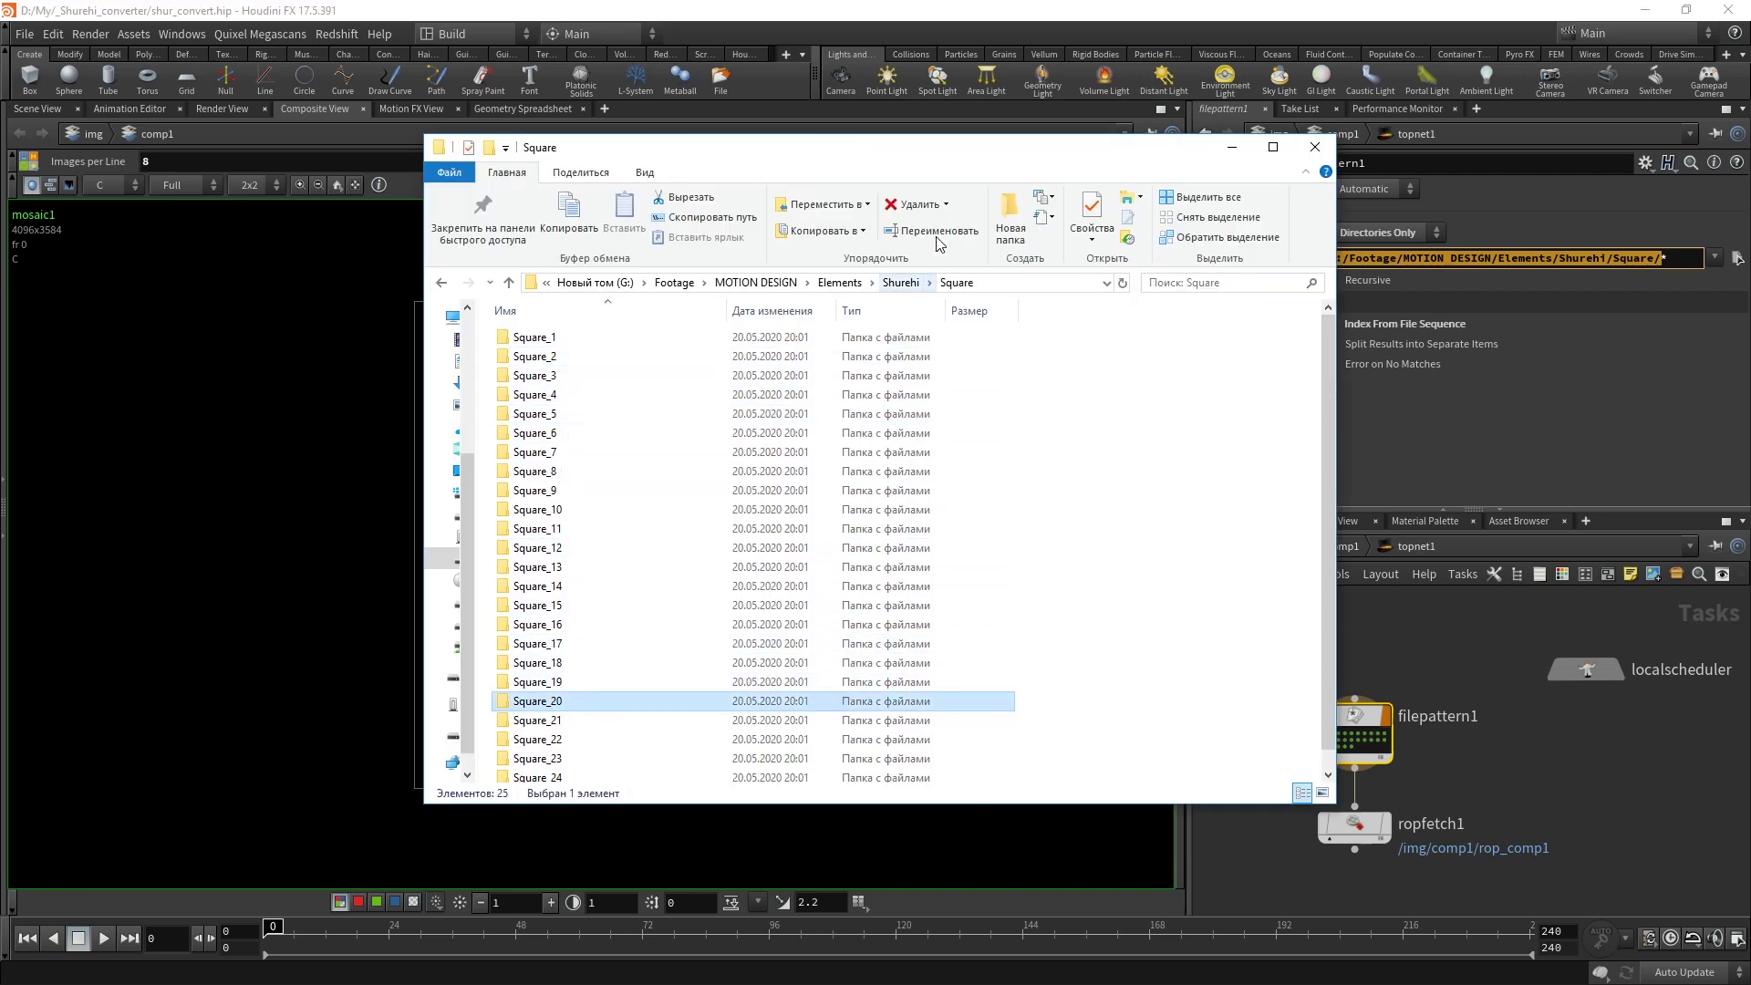
left_click(1165, 18)
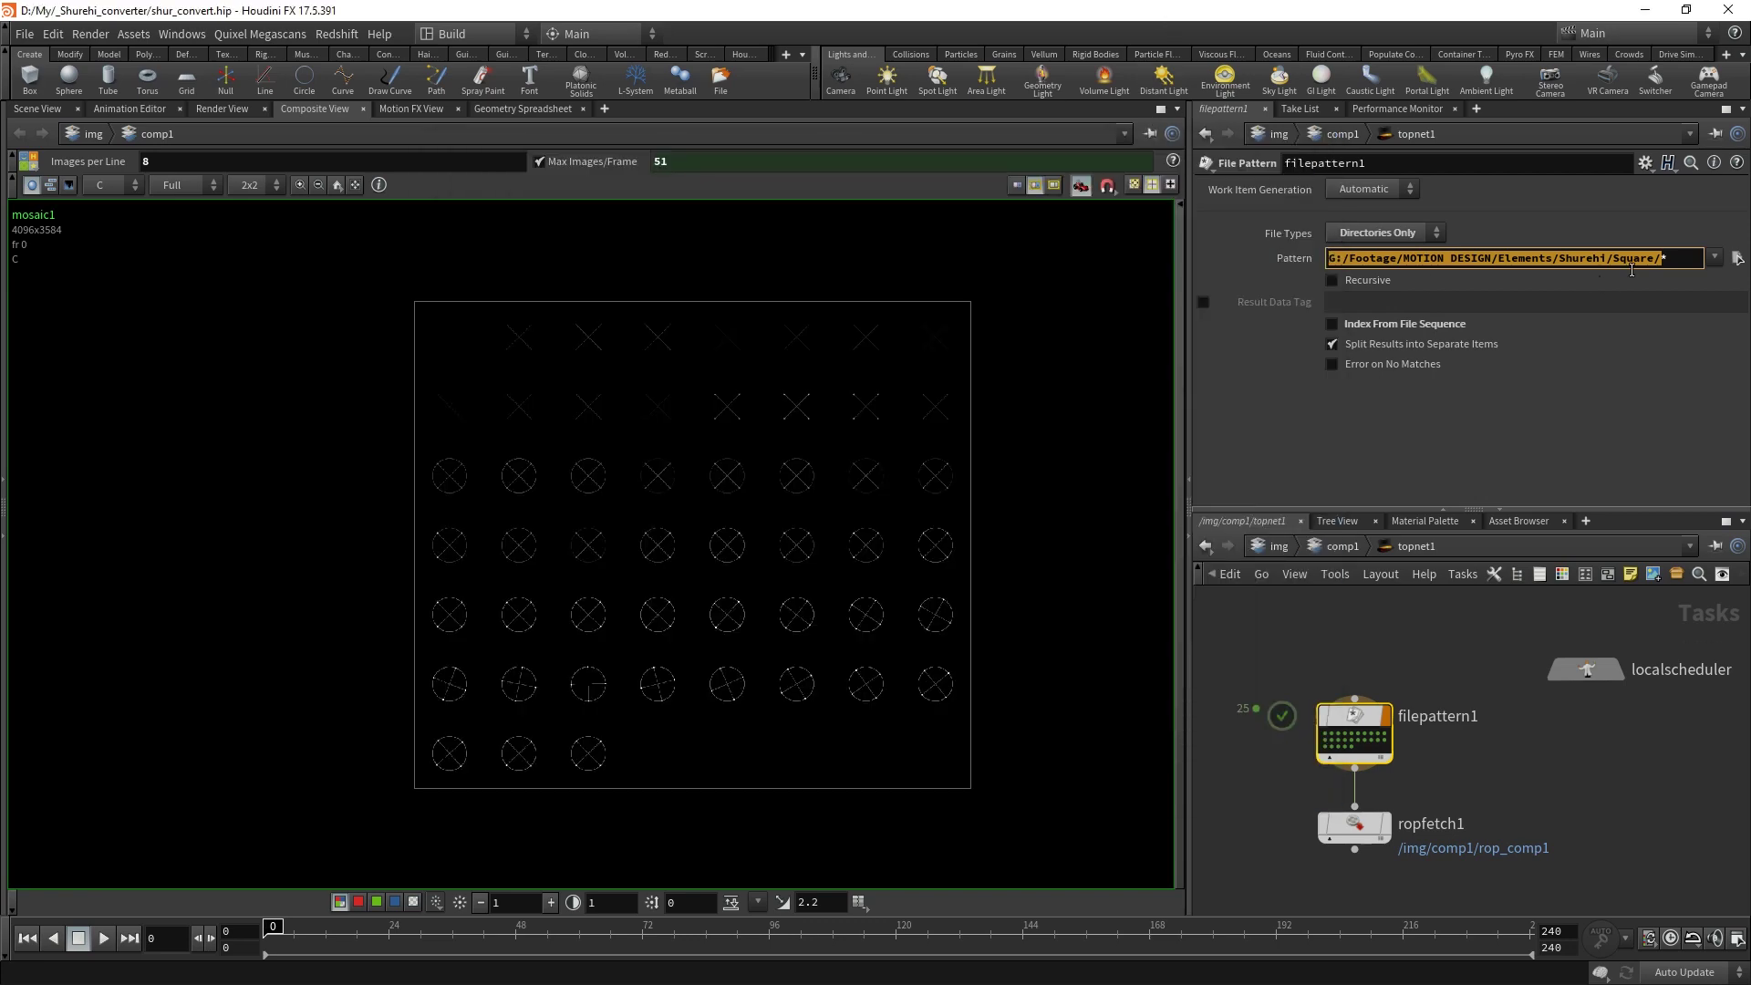
Cook filepattern1's work items and inspect the first one, which outputs Square_1.
left_click(1671, 259)
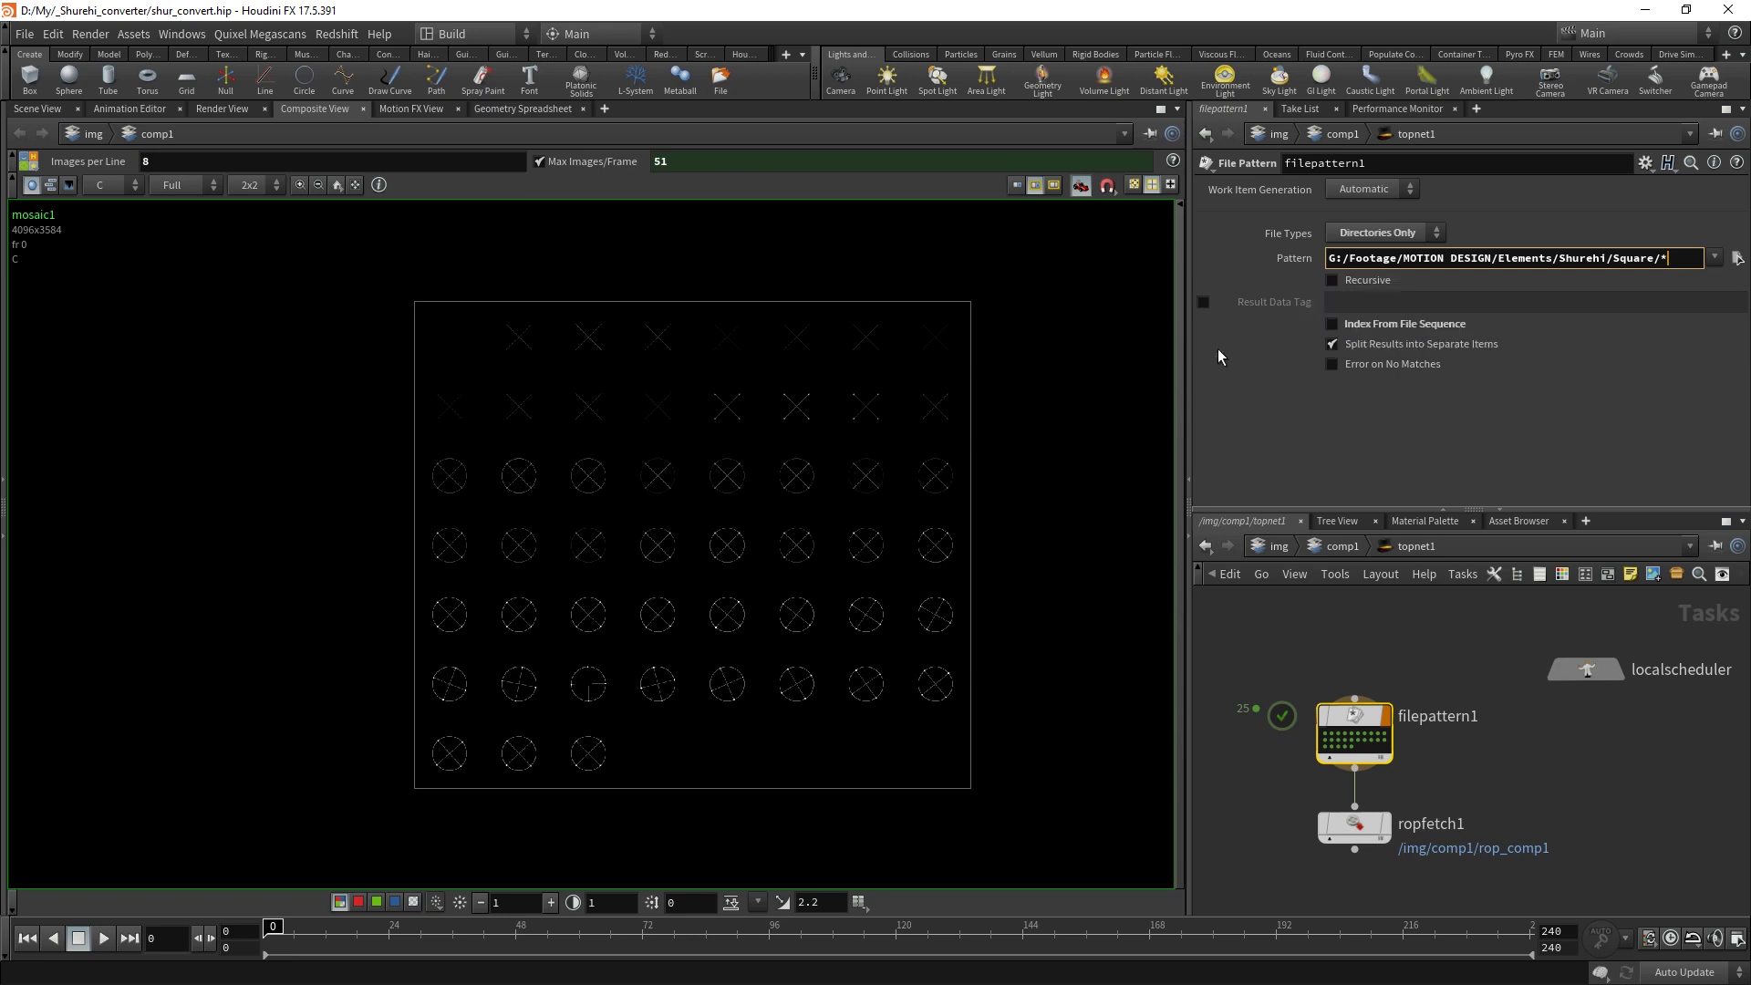
scroll(1284, 621, "up", 3)
right_click(1402, 674)
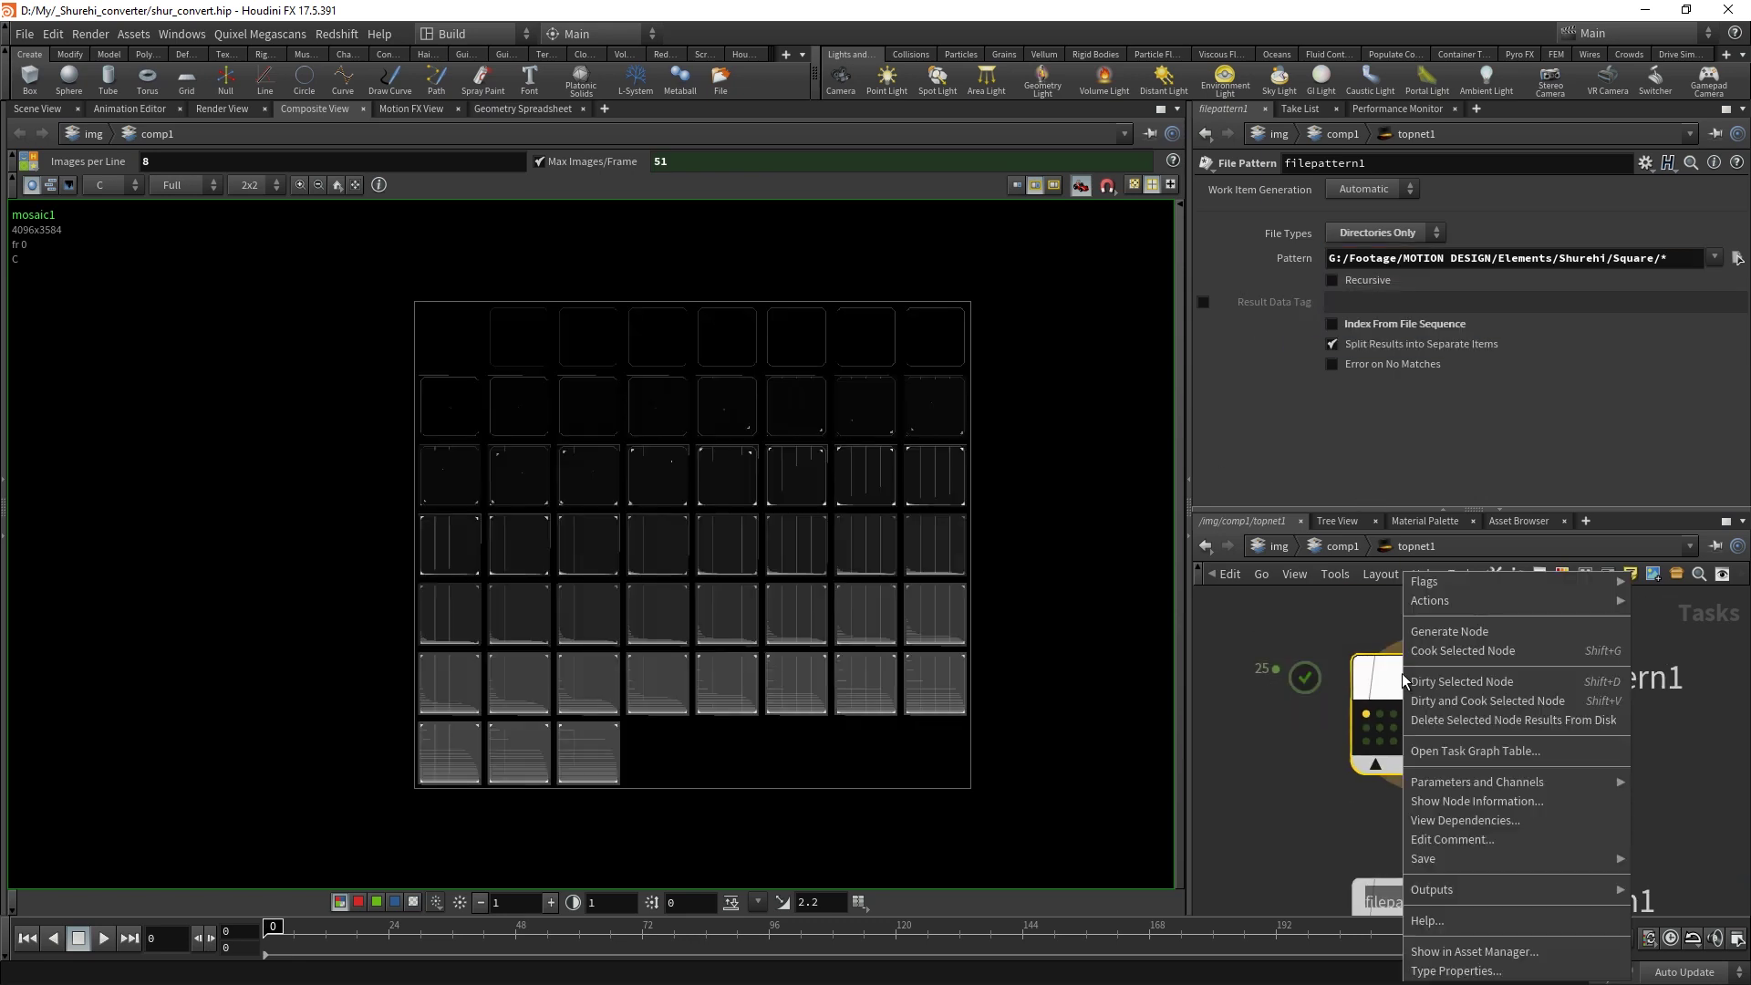
left_click(1332, 730)
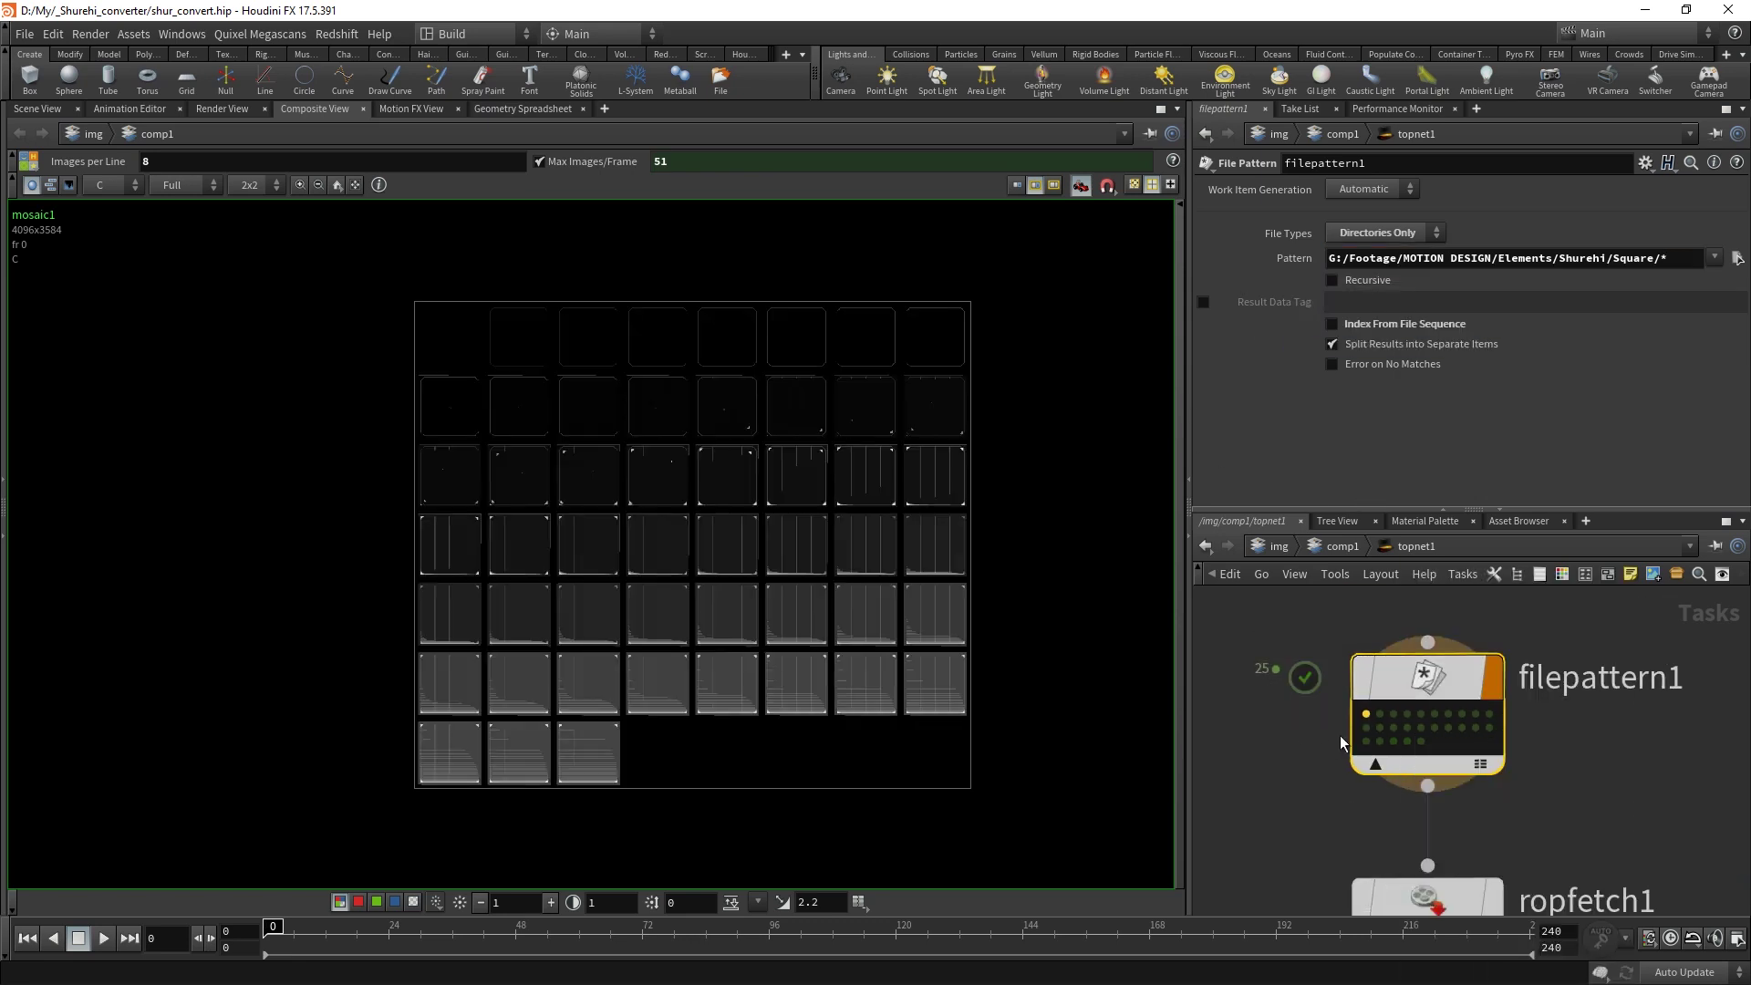
left_click(1399, 719)
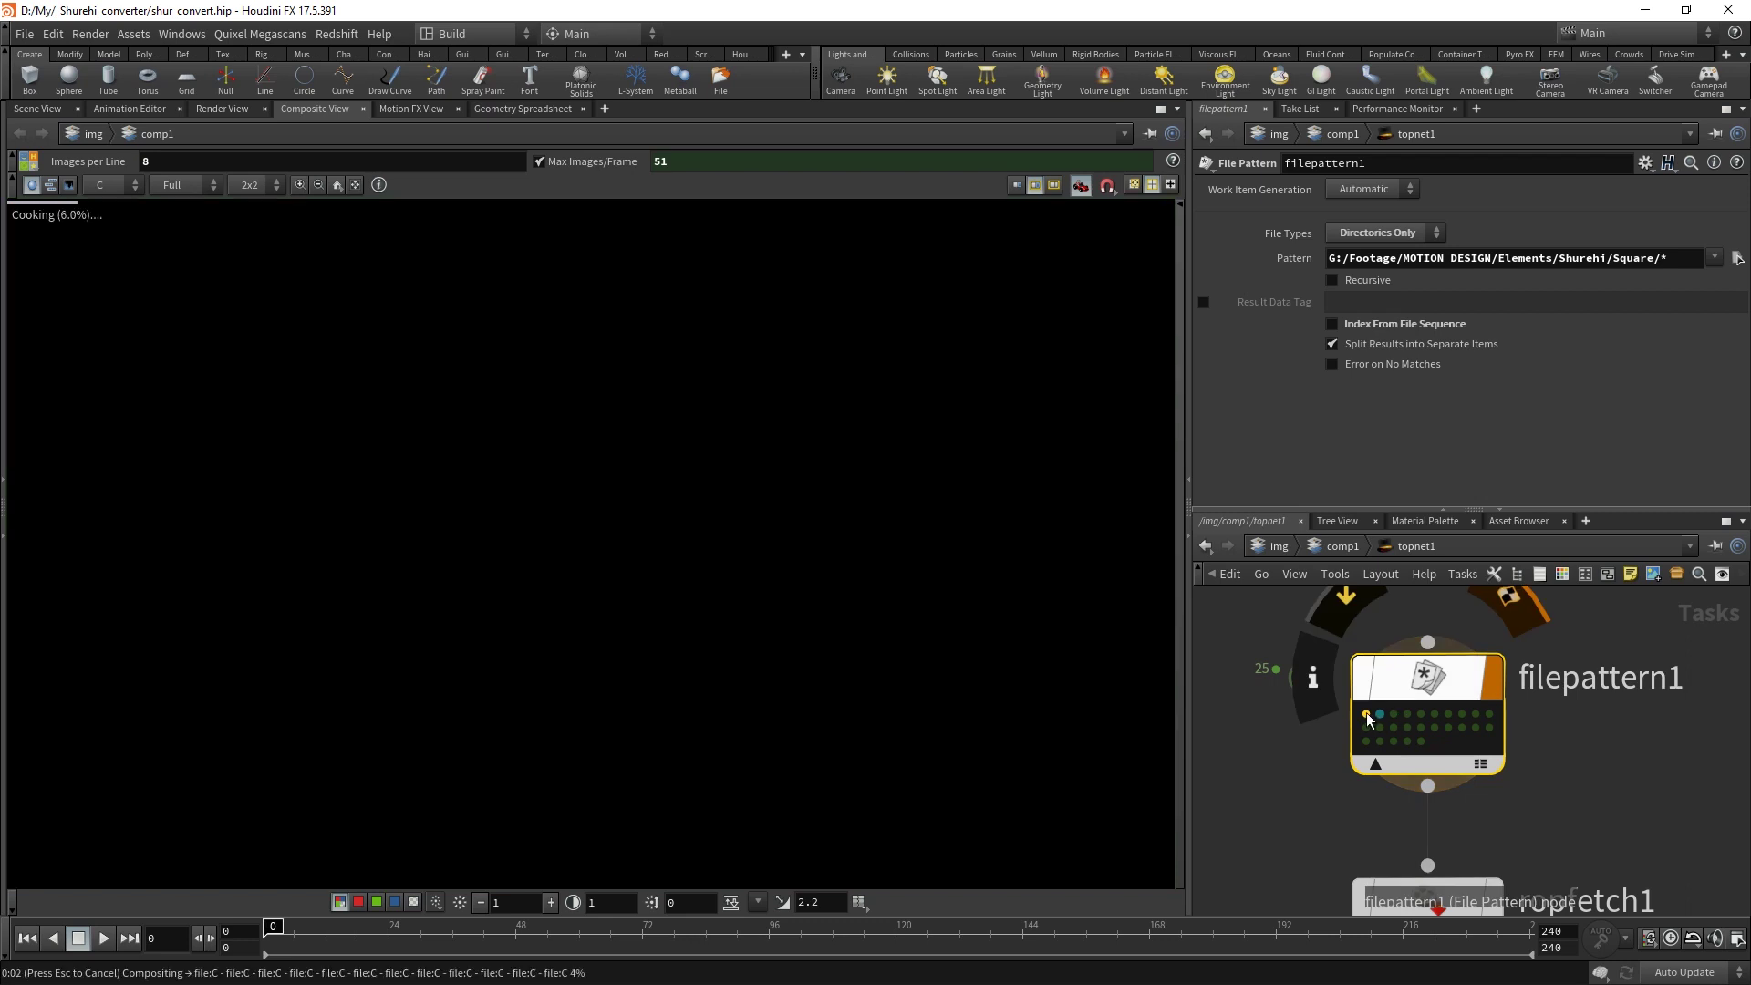
left_click(1368, 719)
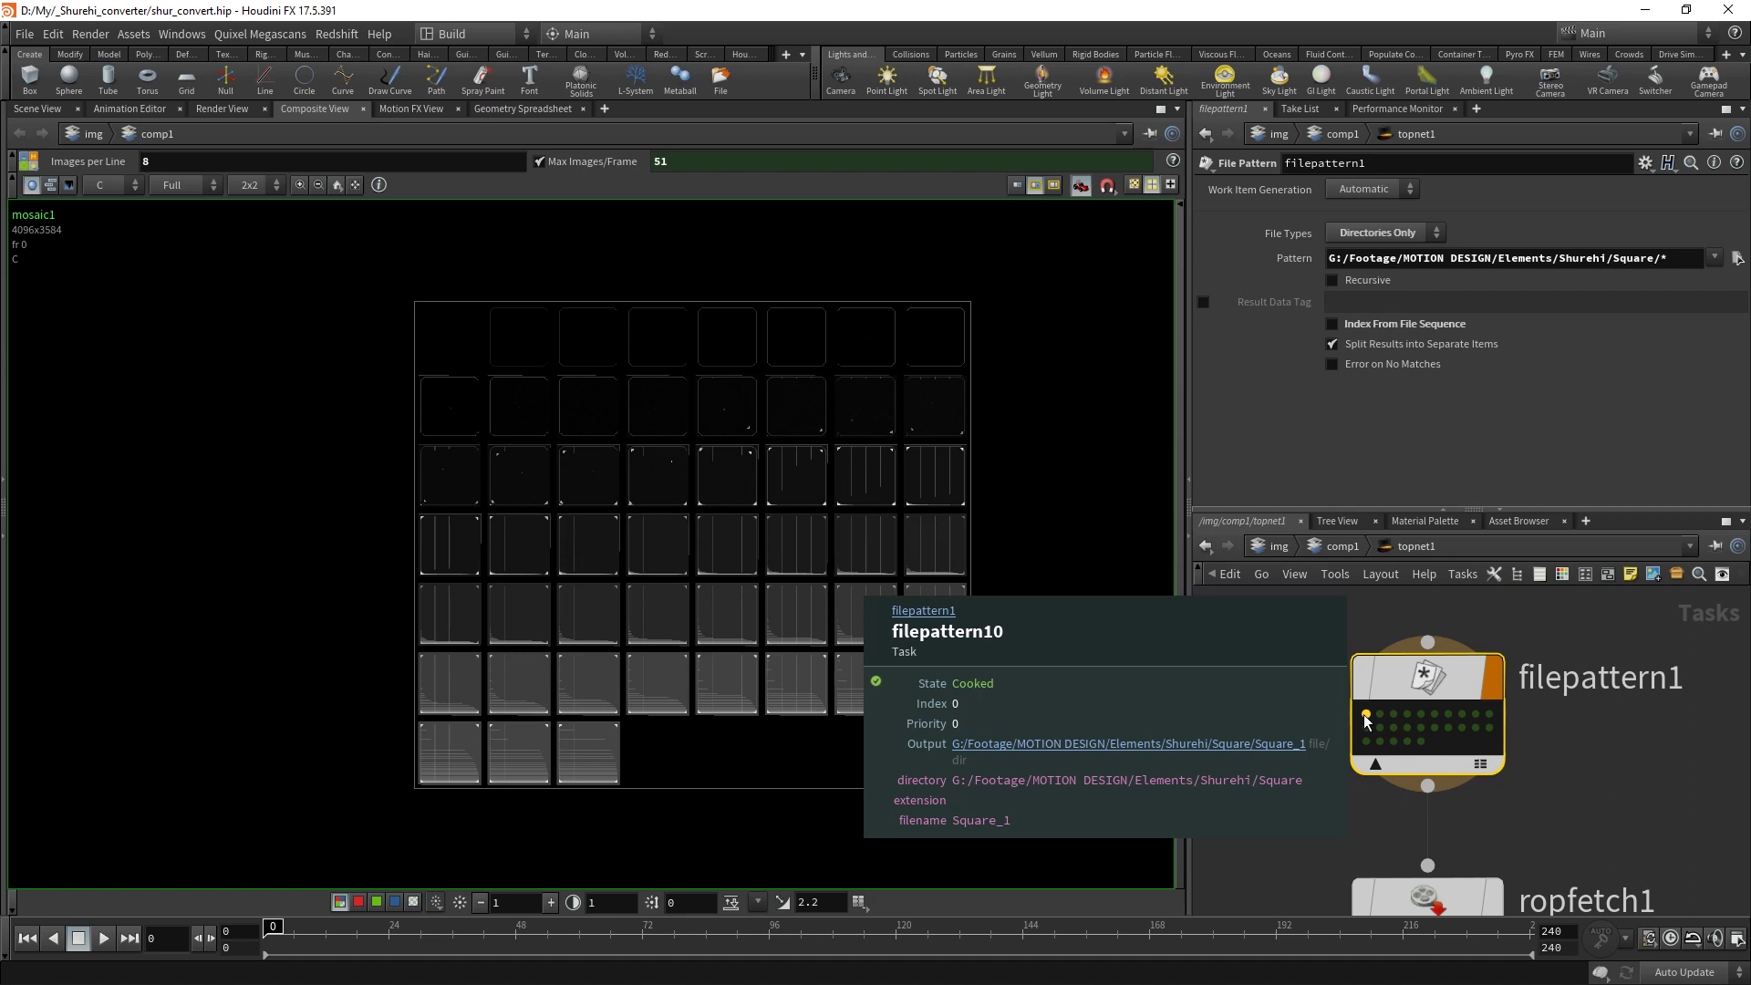
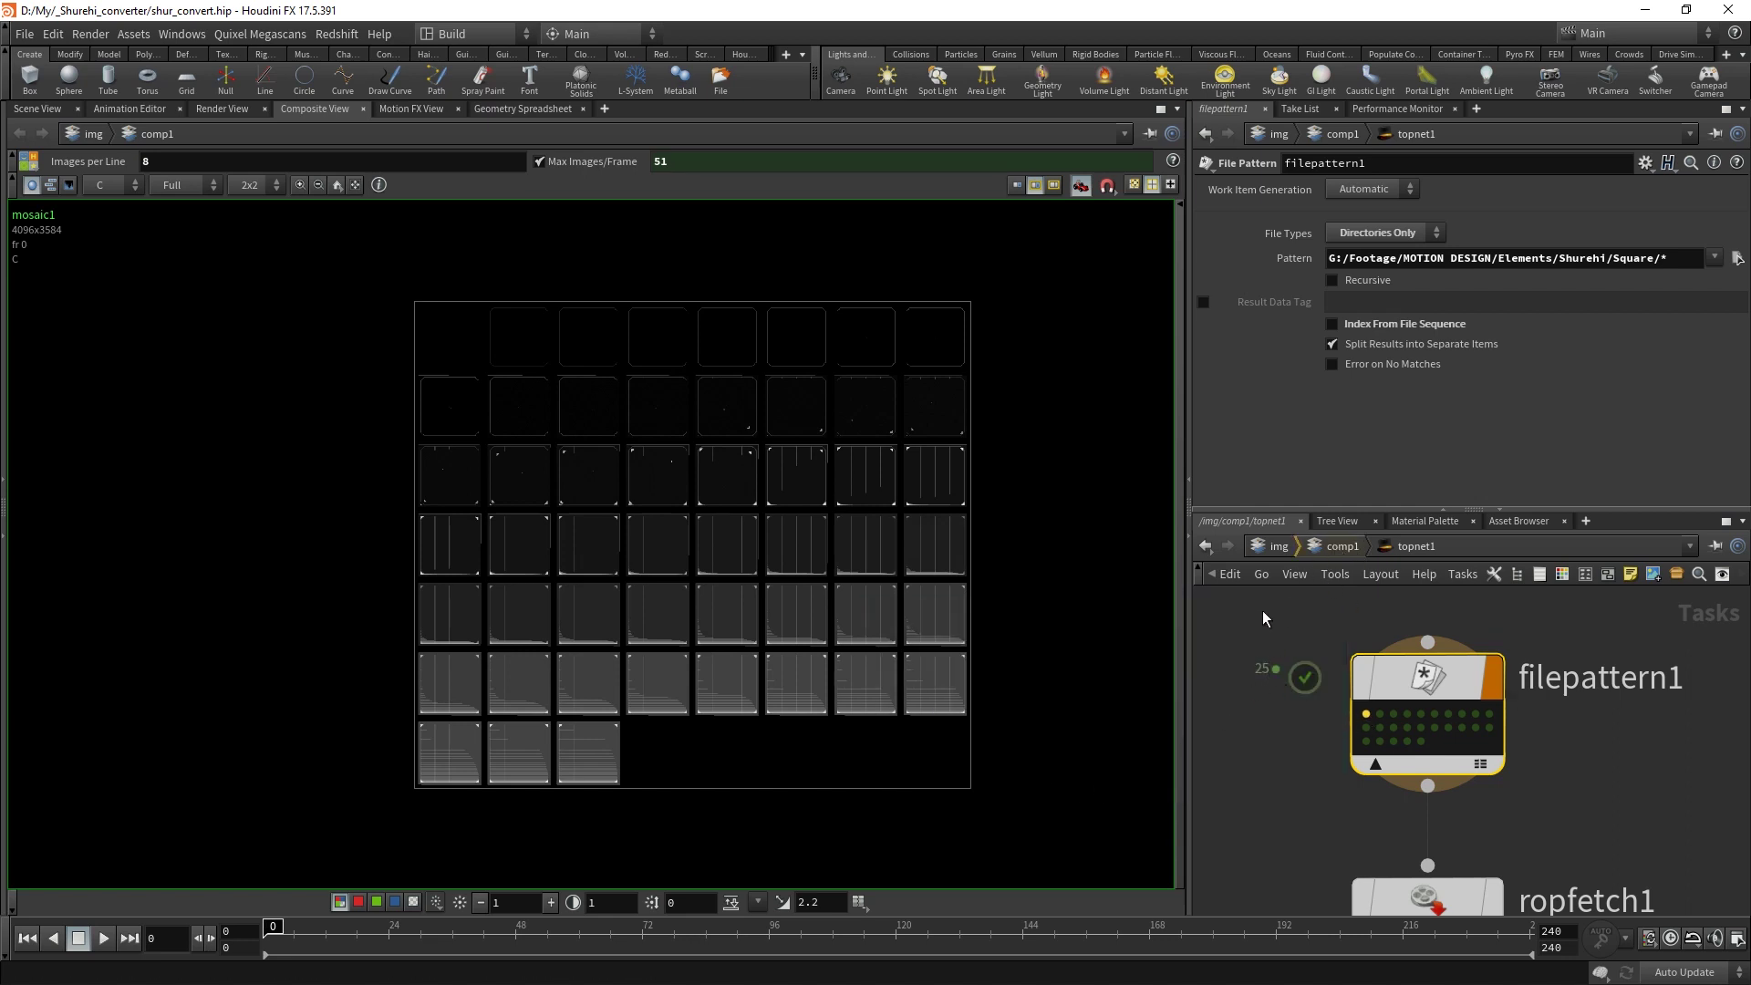
Return to comp1 and open the file node's Square footage folder in Explorer.
key("u")
scroll(1323, 332, "up", 3)
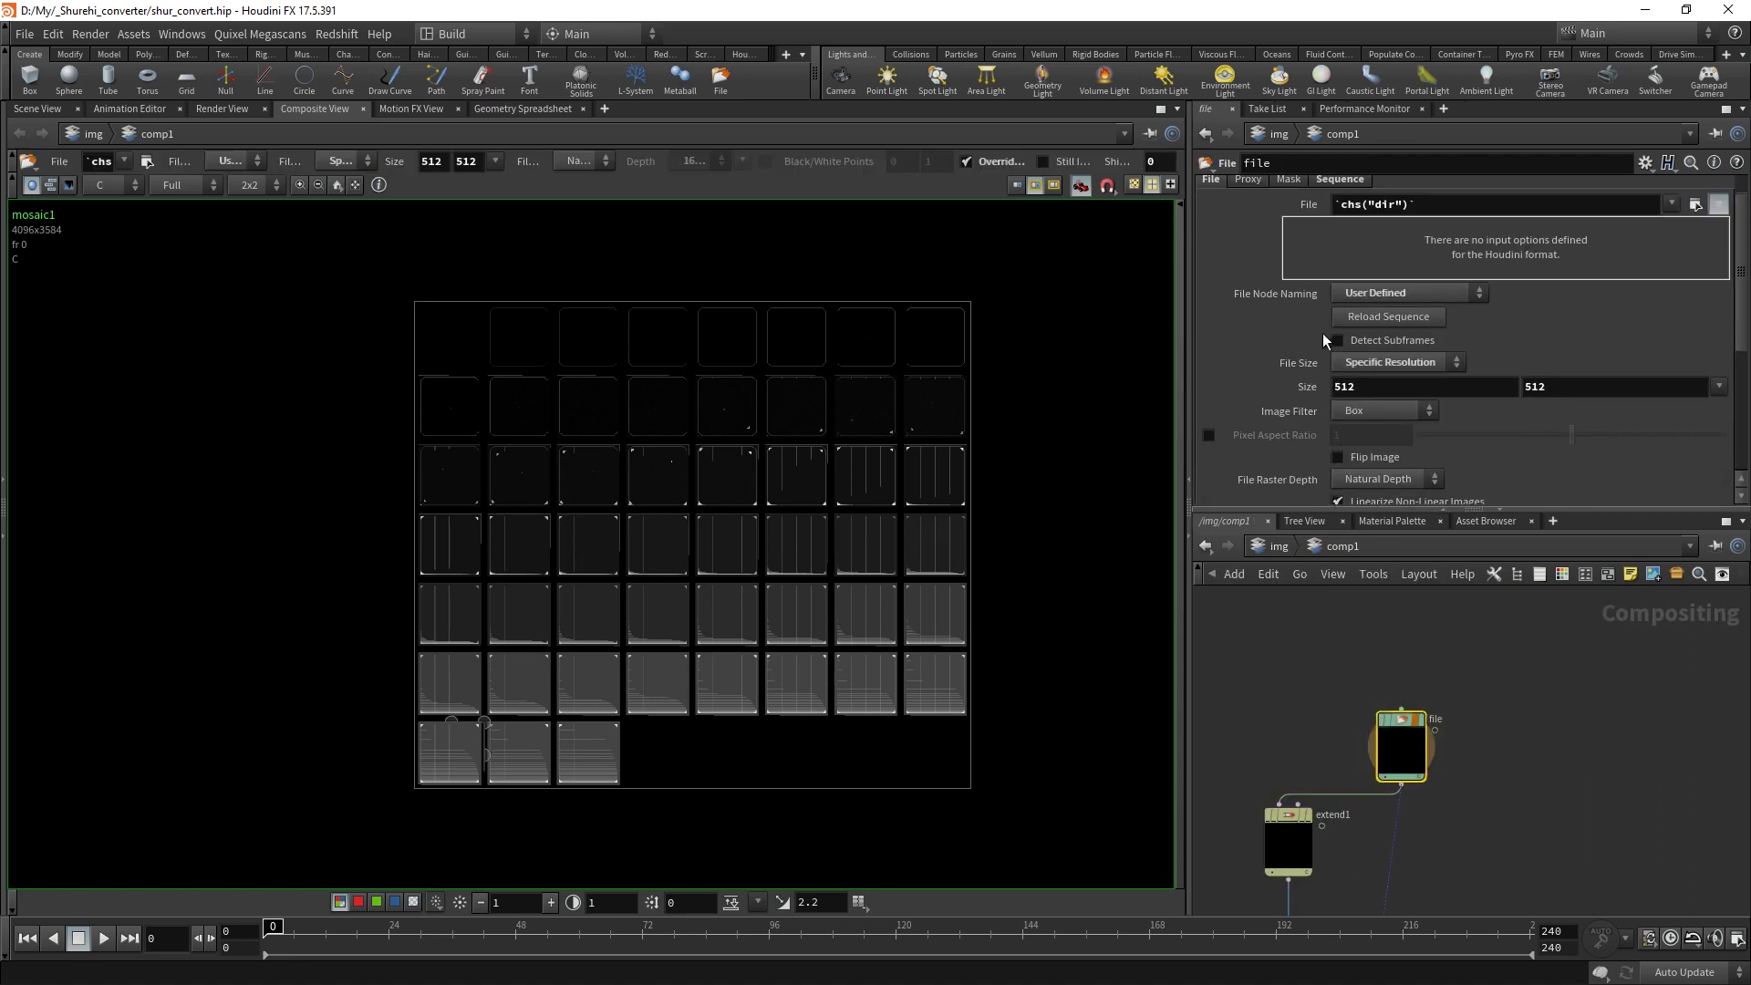
scroll(1323, 332, "up", 1)
scroll(1285, 330, "up", 1)
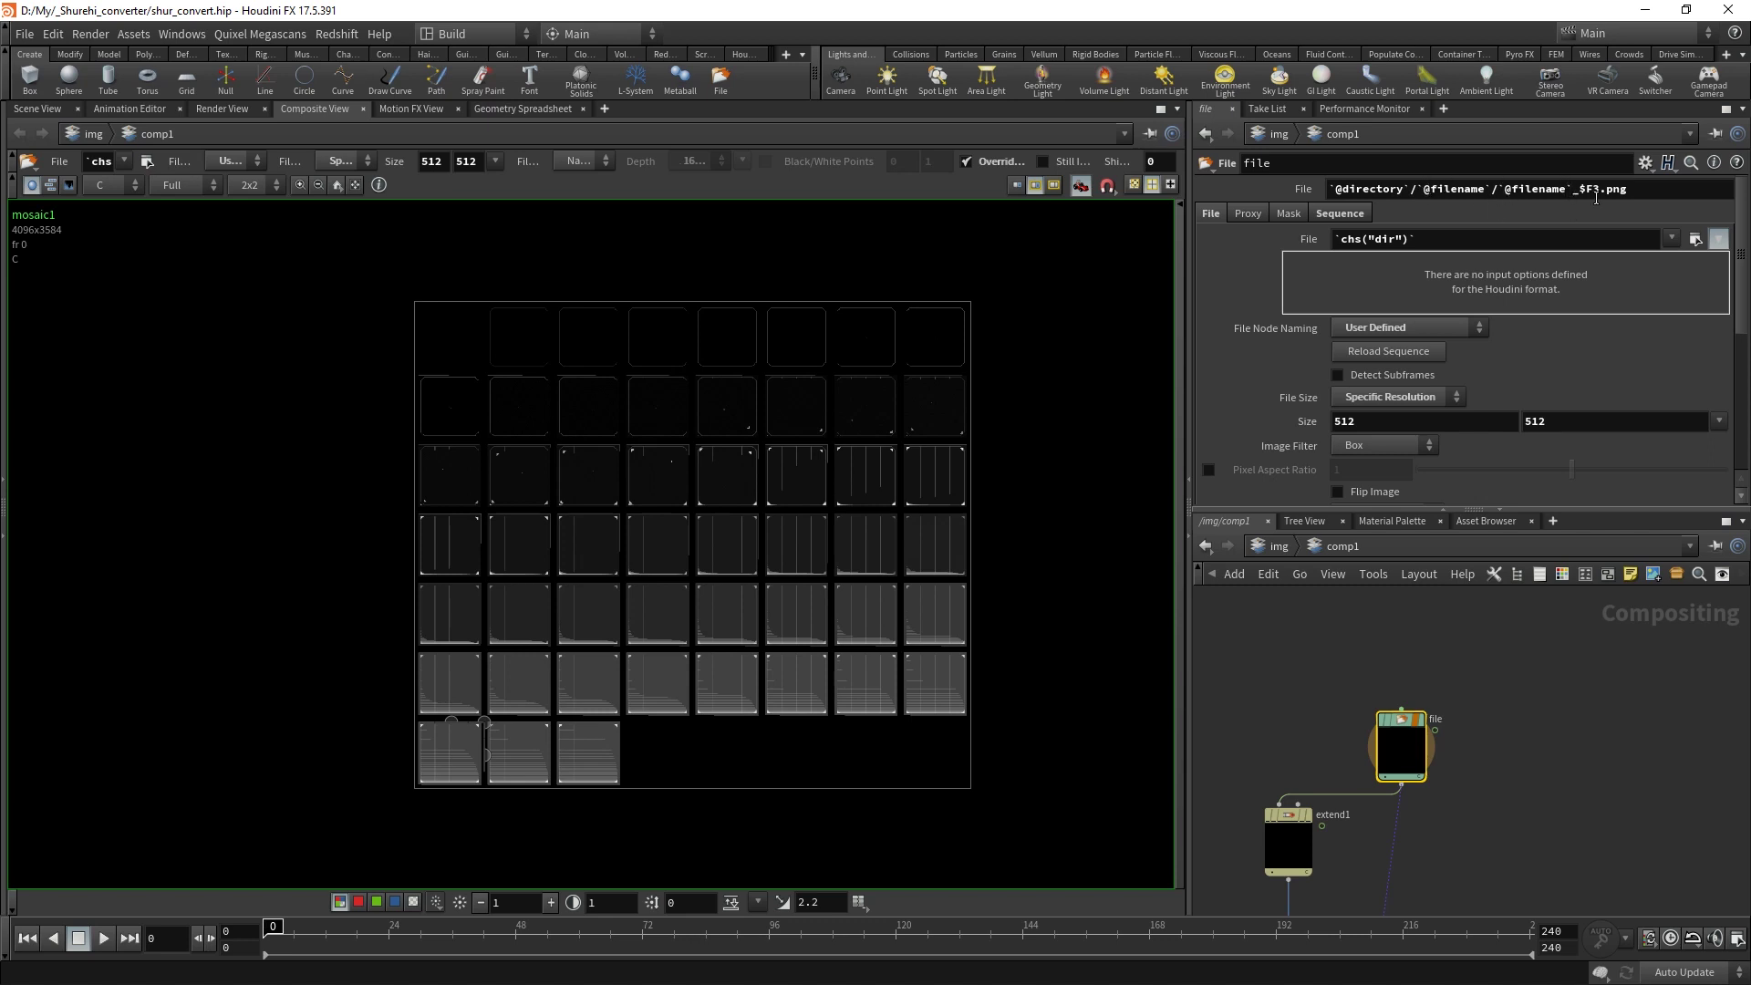
left_click(1695, 239)
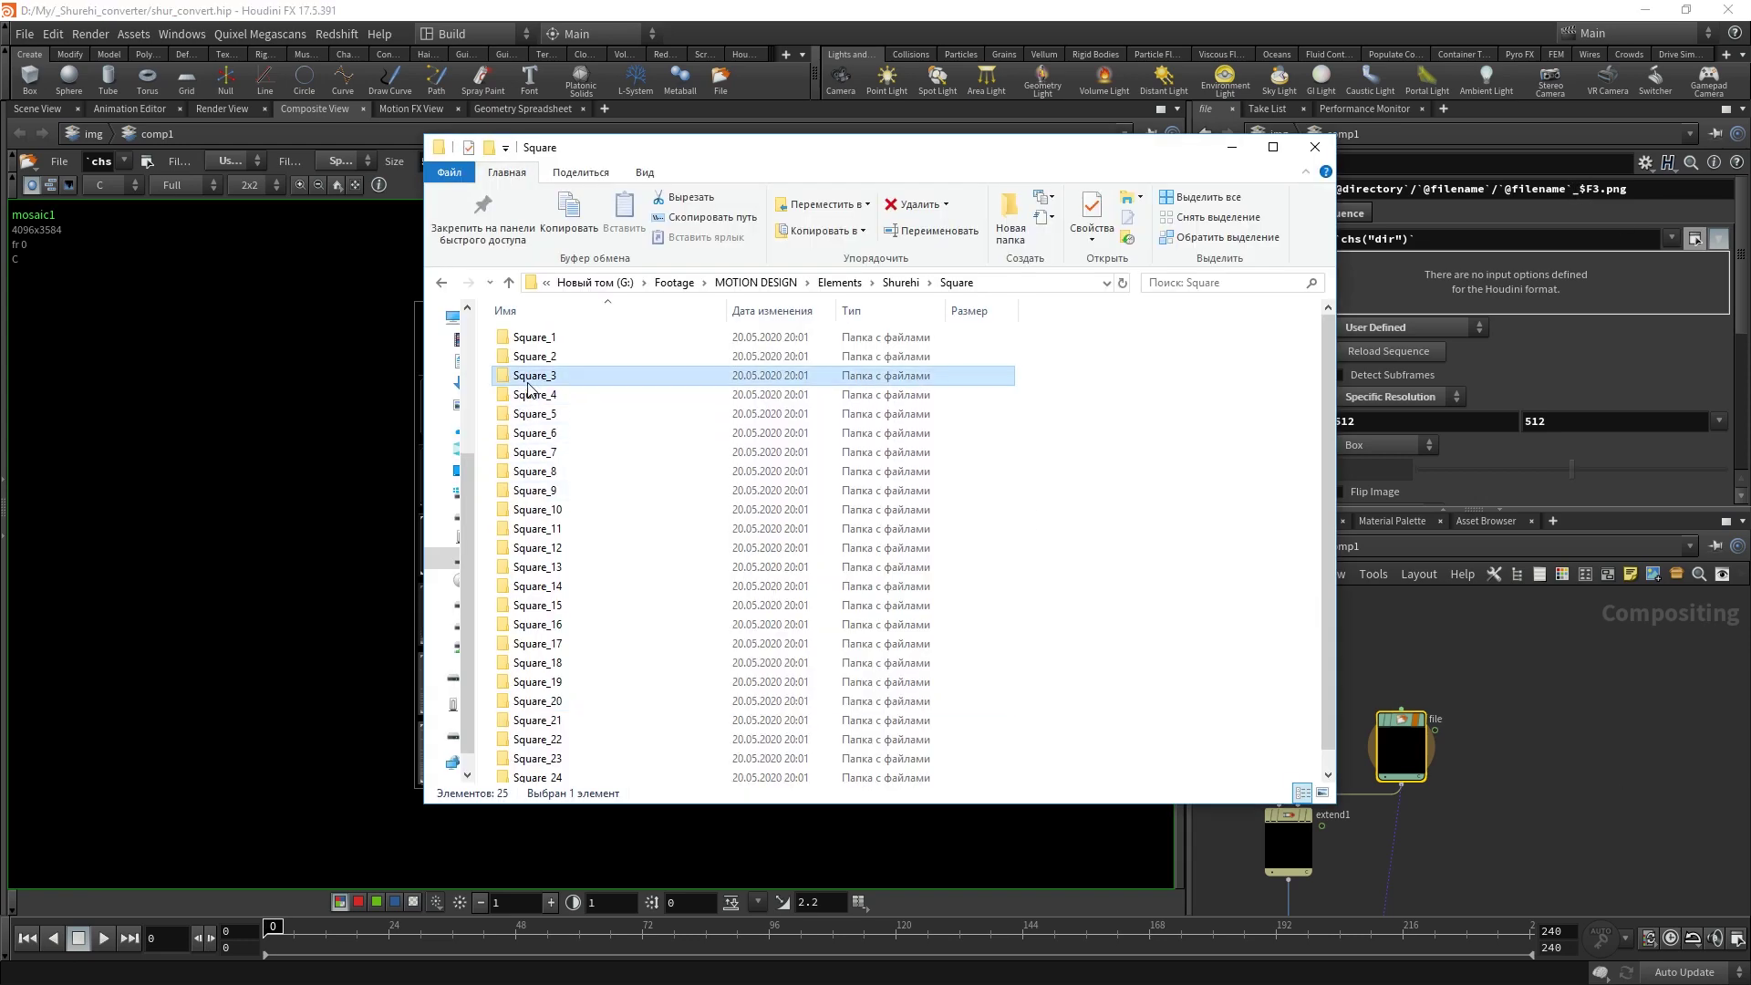
Inspect Square_3's 51 PNG frames at 1500x1500, then close Explorer.
double_click(568, 358)
left_click(848, 355)
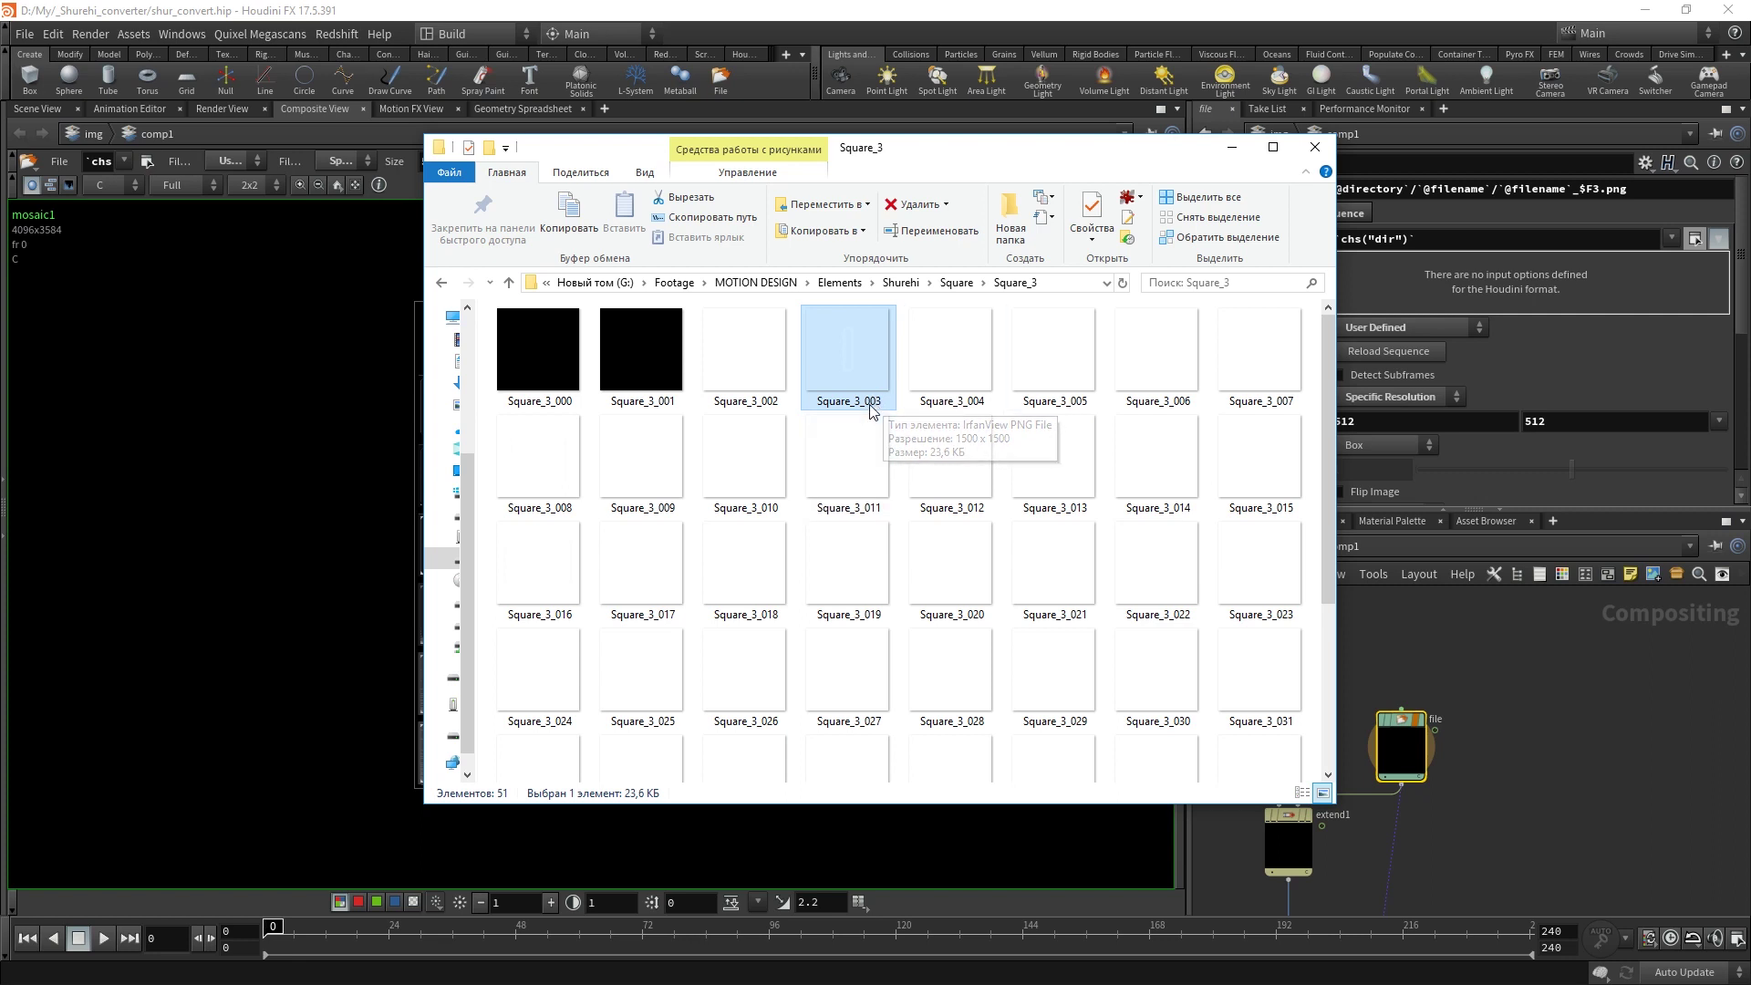
left_click(1315, 147)
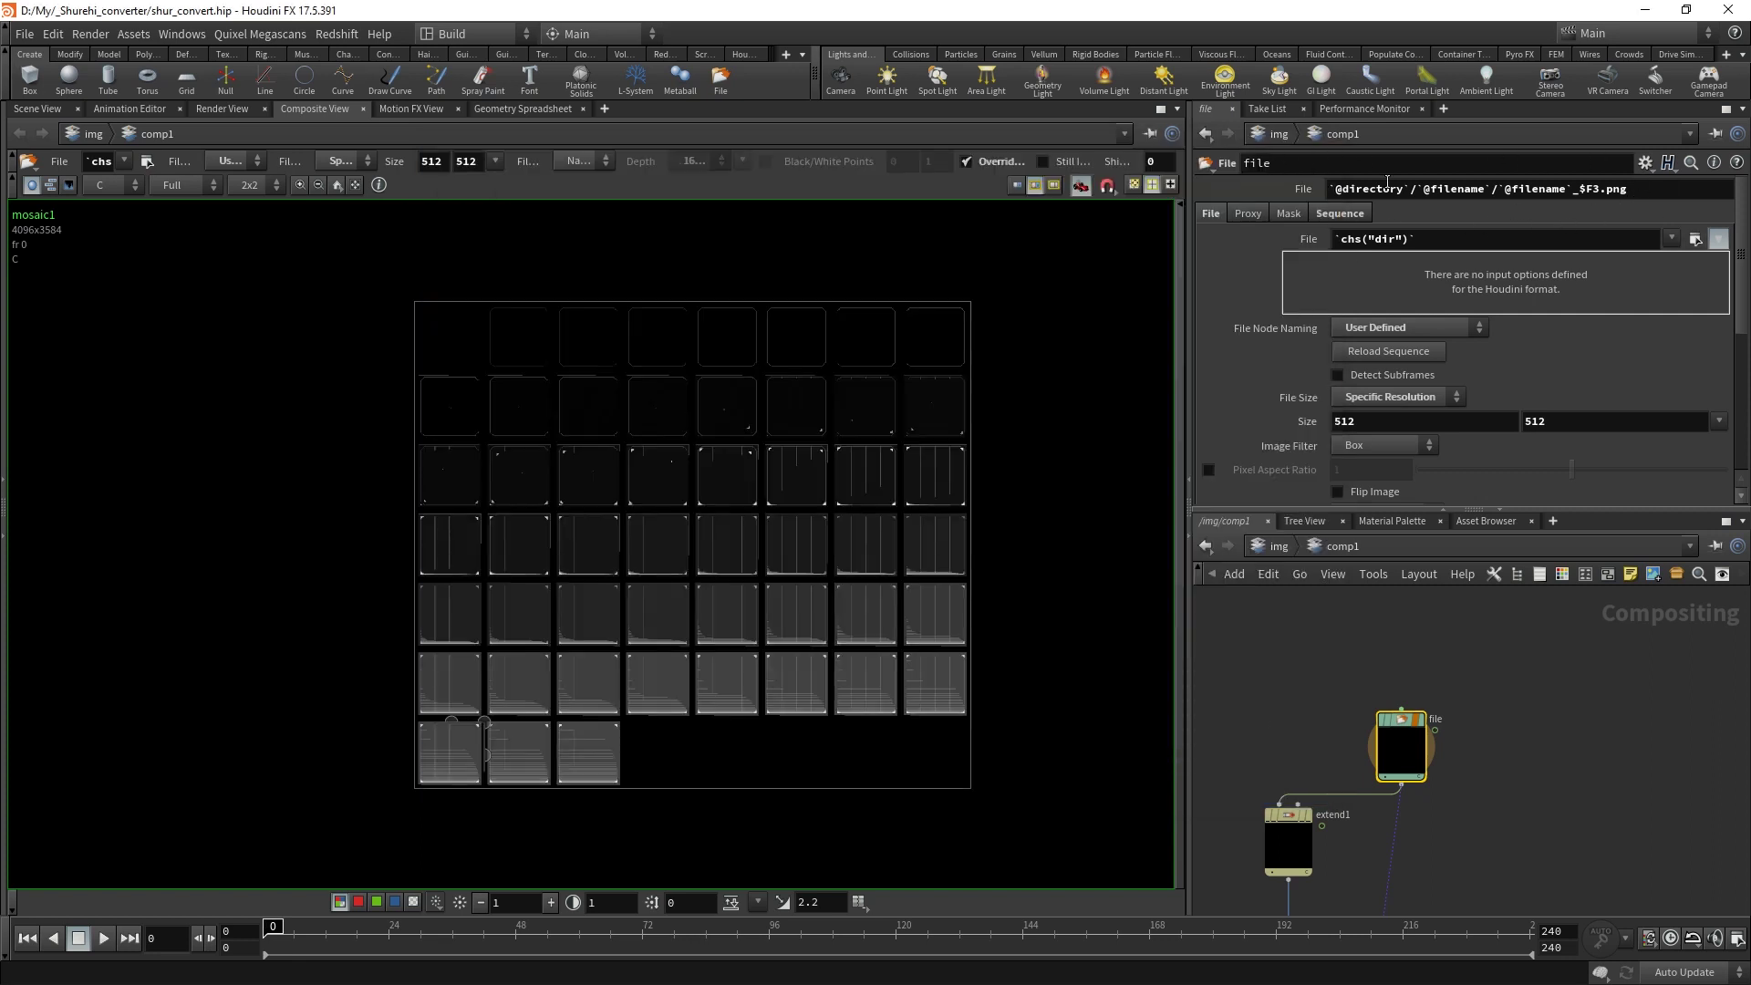
Toggle the file node's path to its evaluated form and back, then select rop_comp1.
left_click(1302, 188)
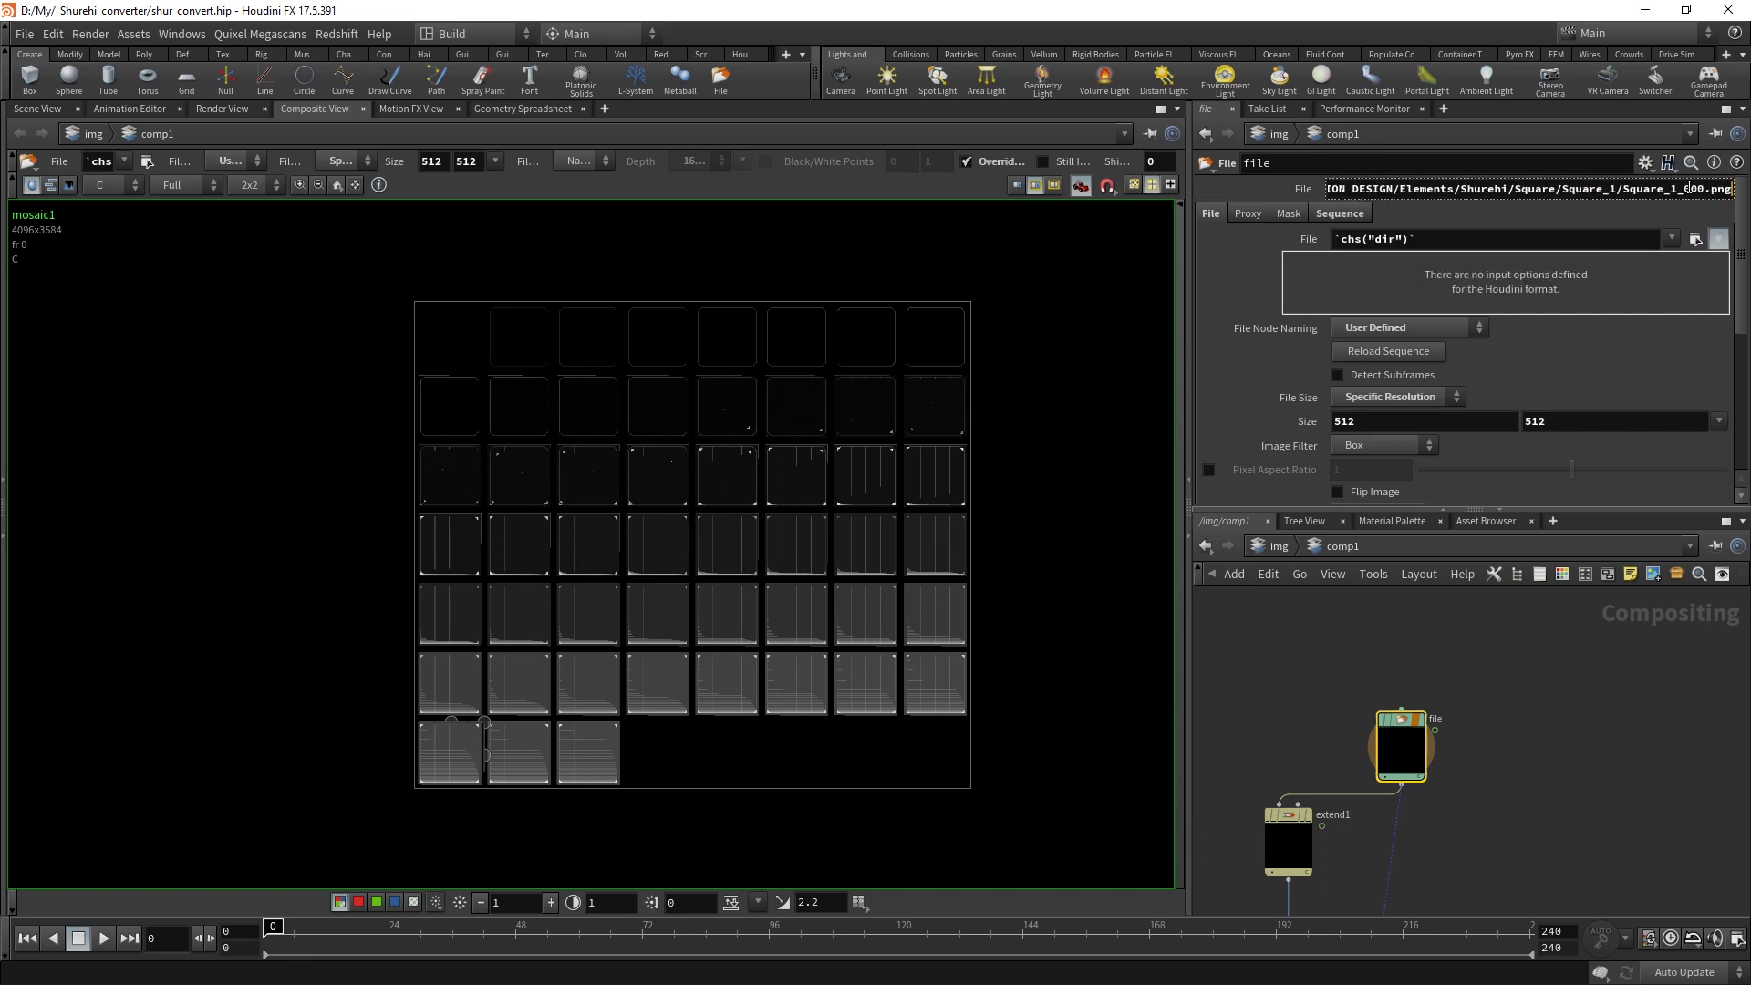
left_click(1296, 194)
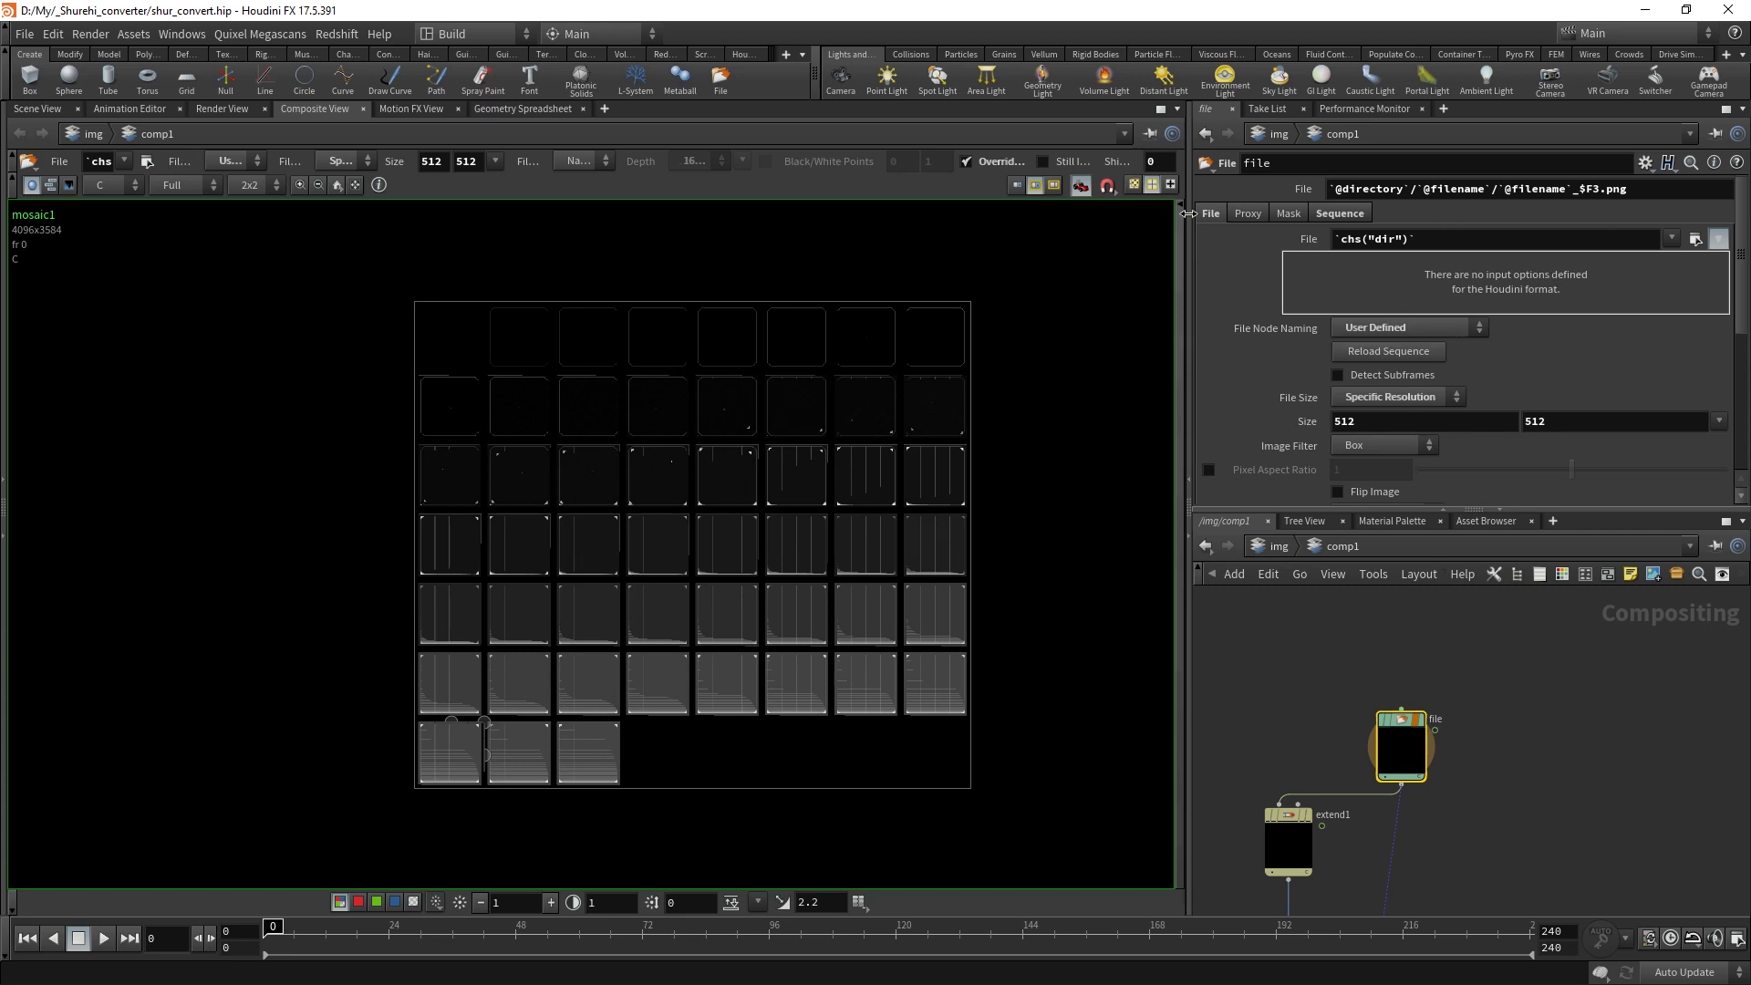
middle_click_drag(1533, 688, 1299, 790)
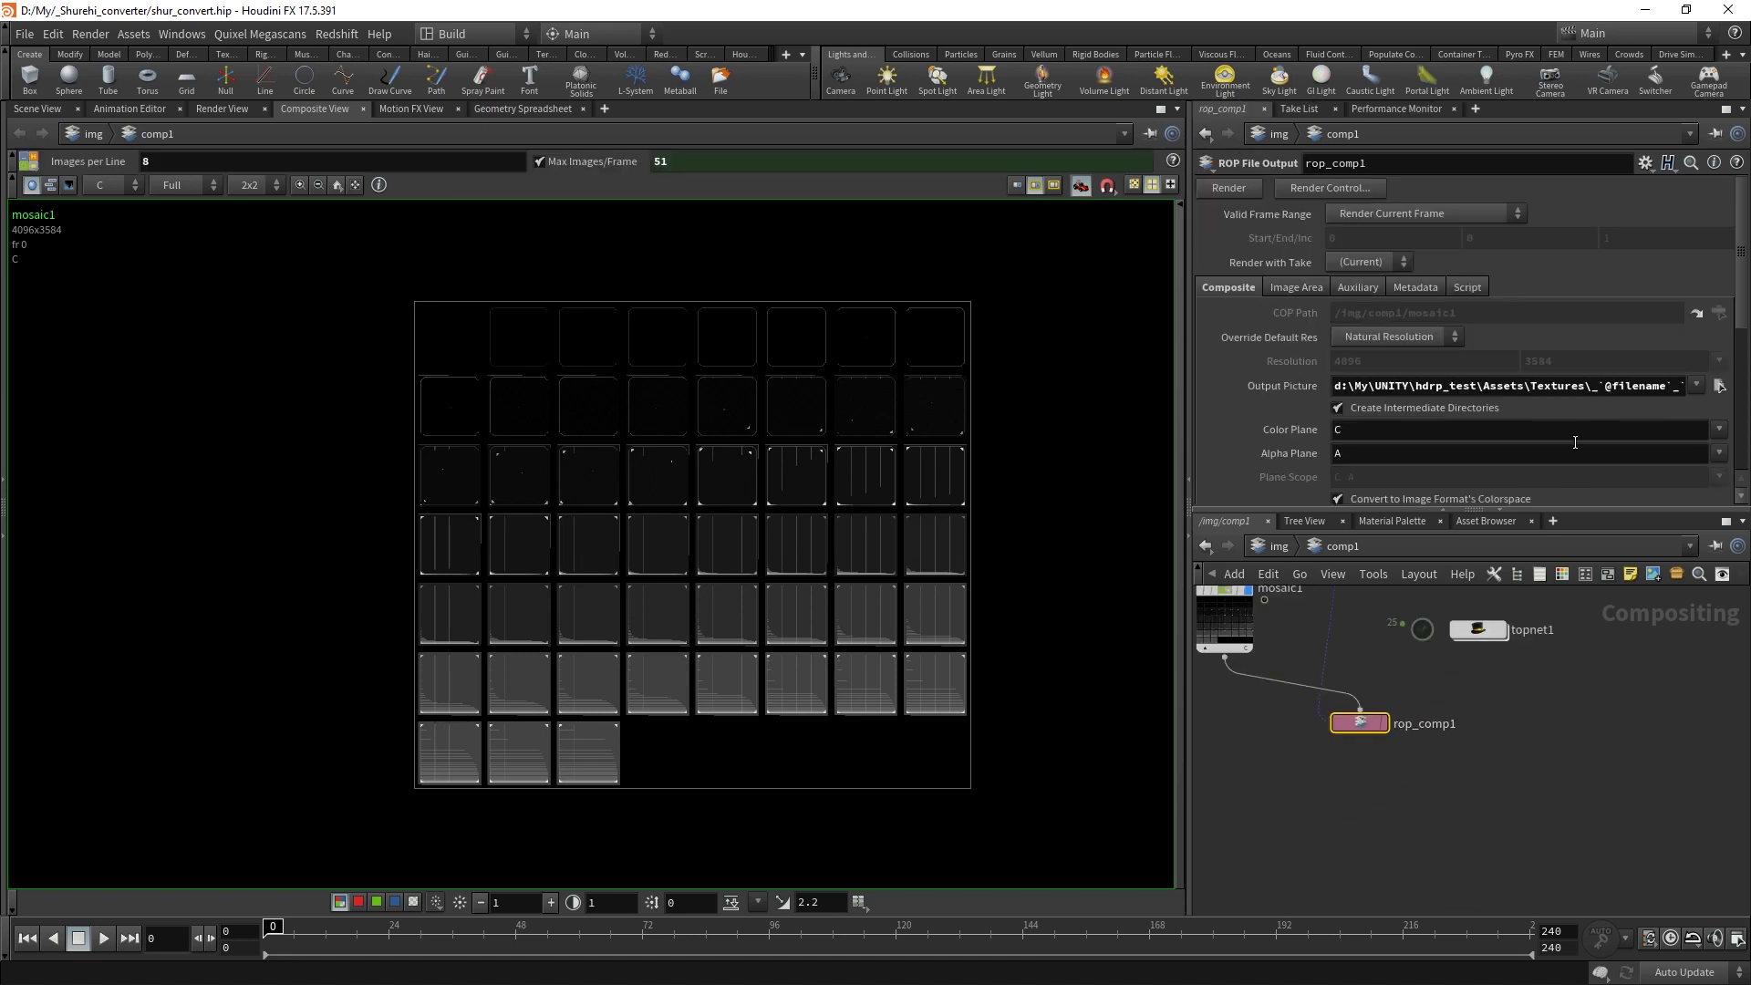
Add a backslash after Textures in rop_comp1's Output Picture so it resolves to _Square_1_51.png.
left_click(1604, 386)
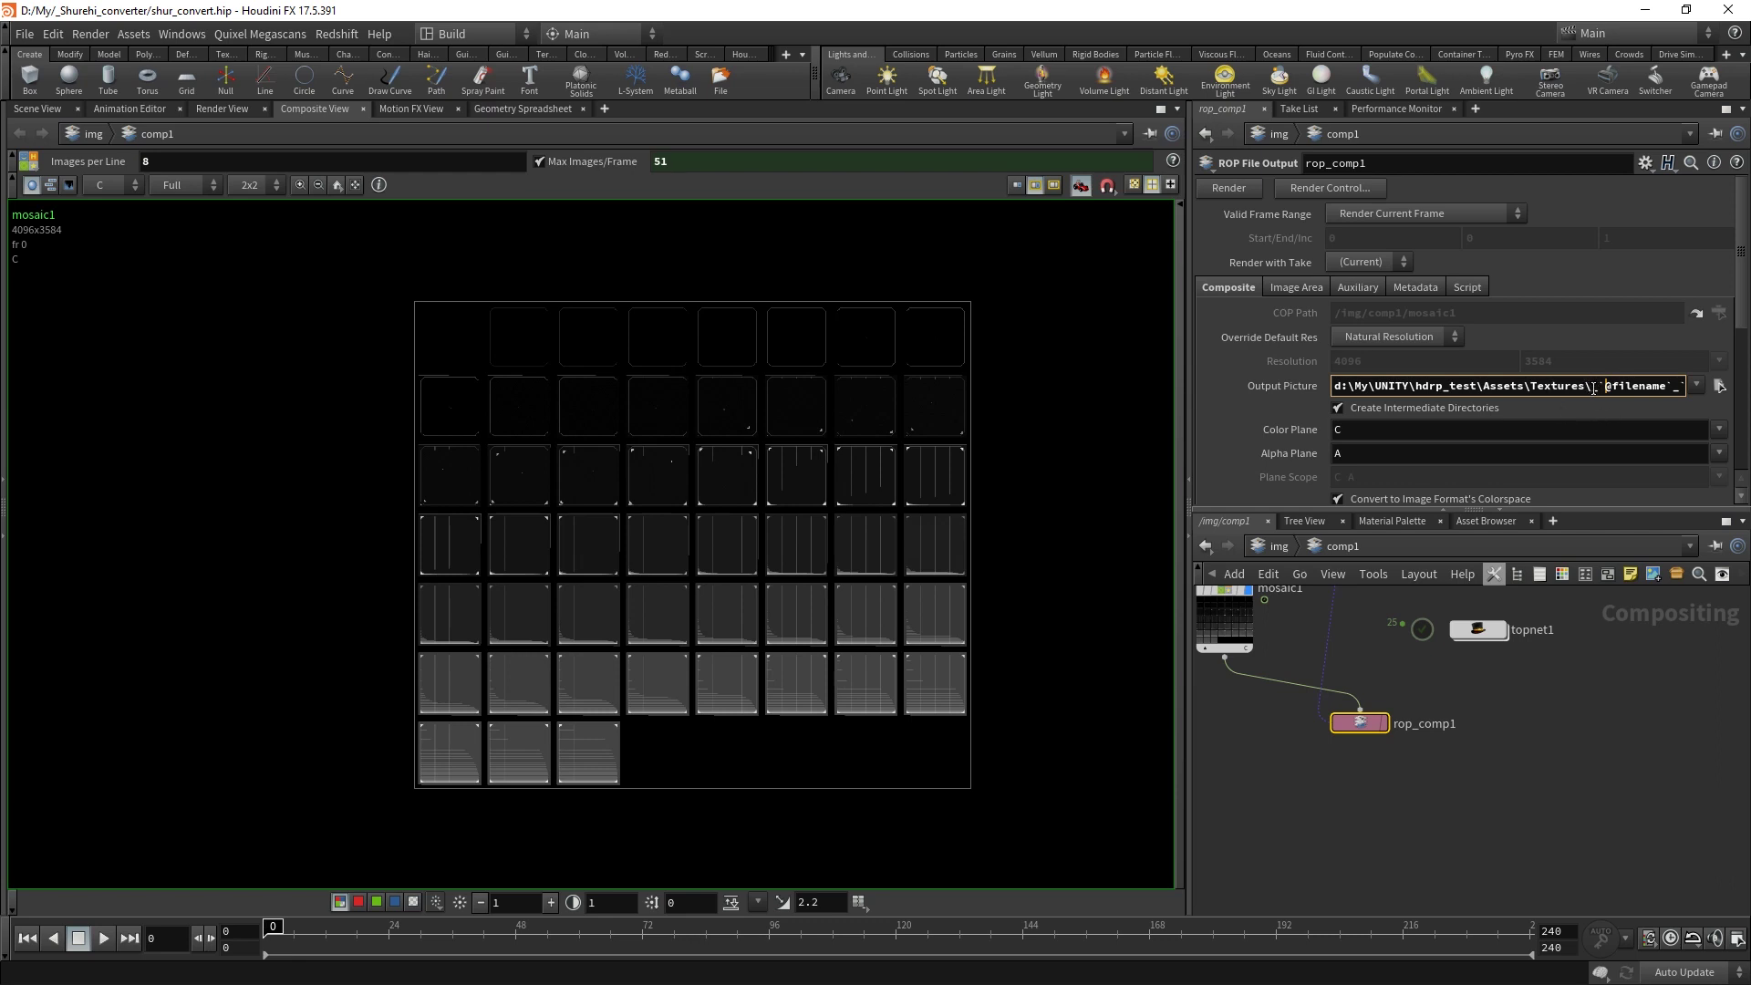
type("\\")
key("Return")
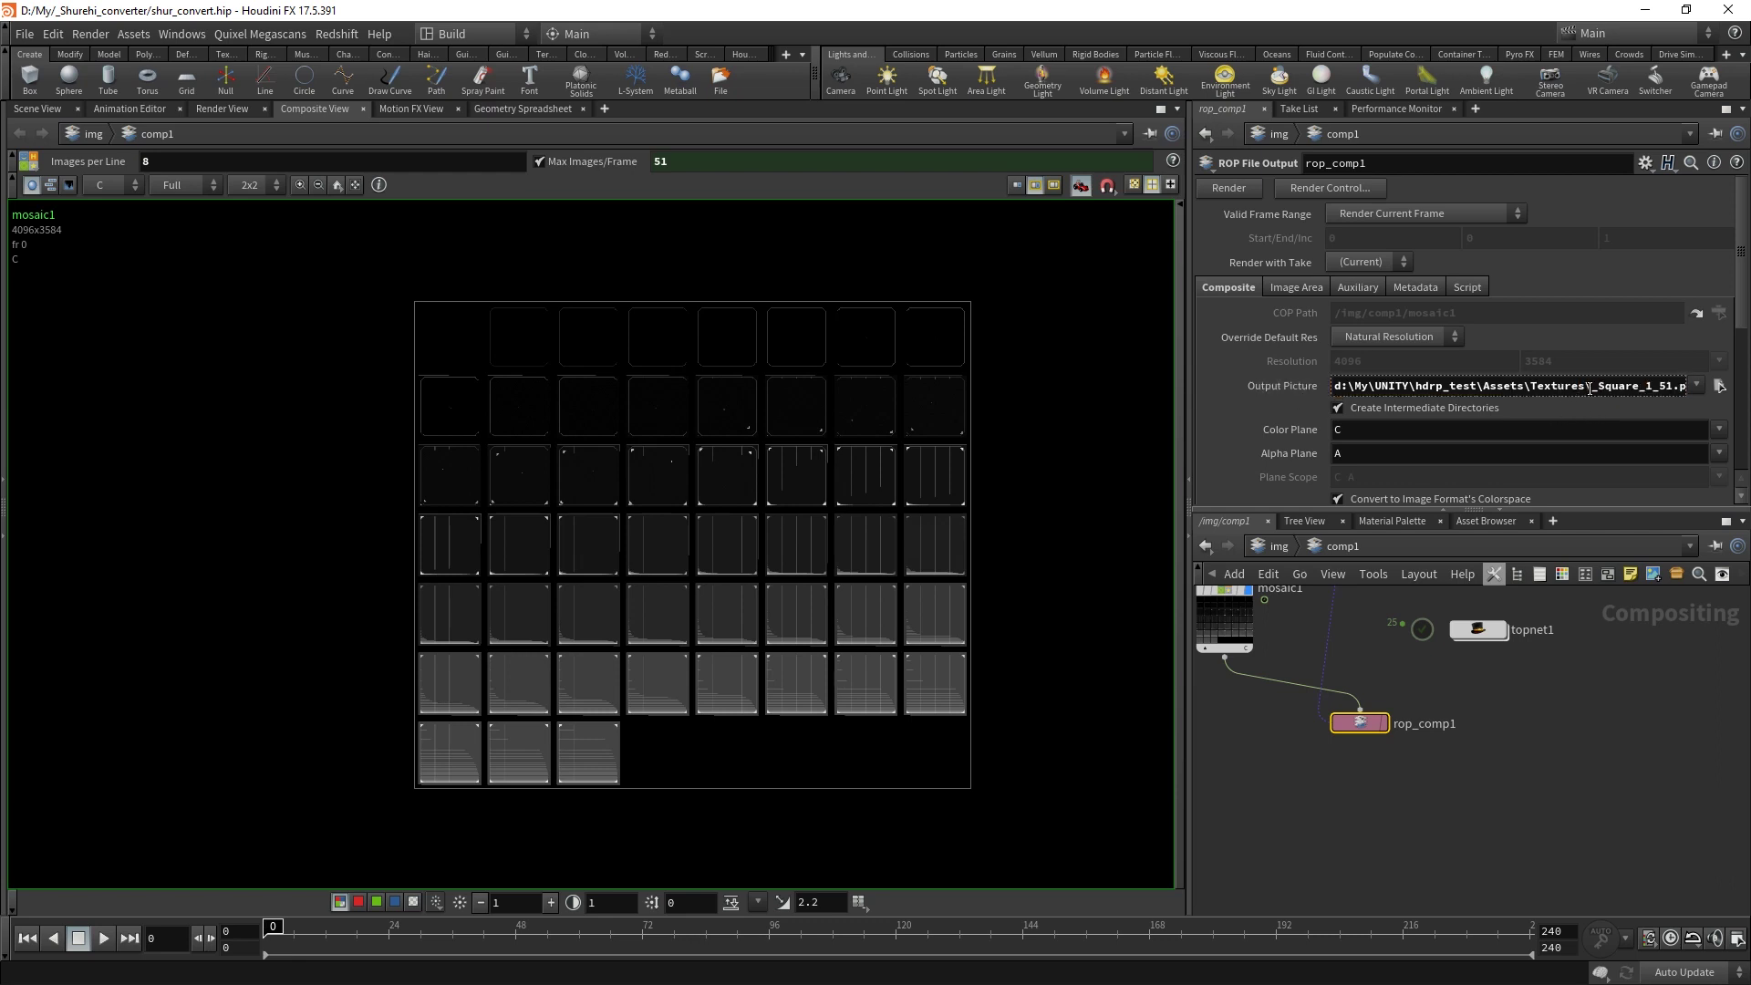
left_click_drag(1594, 388, 1642, 388)
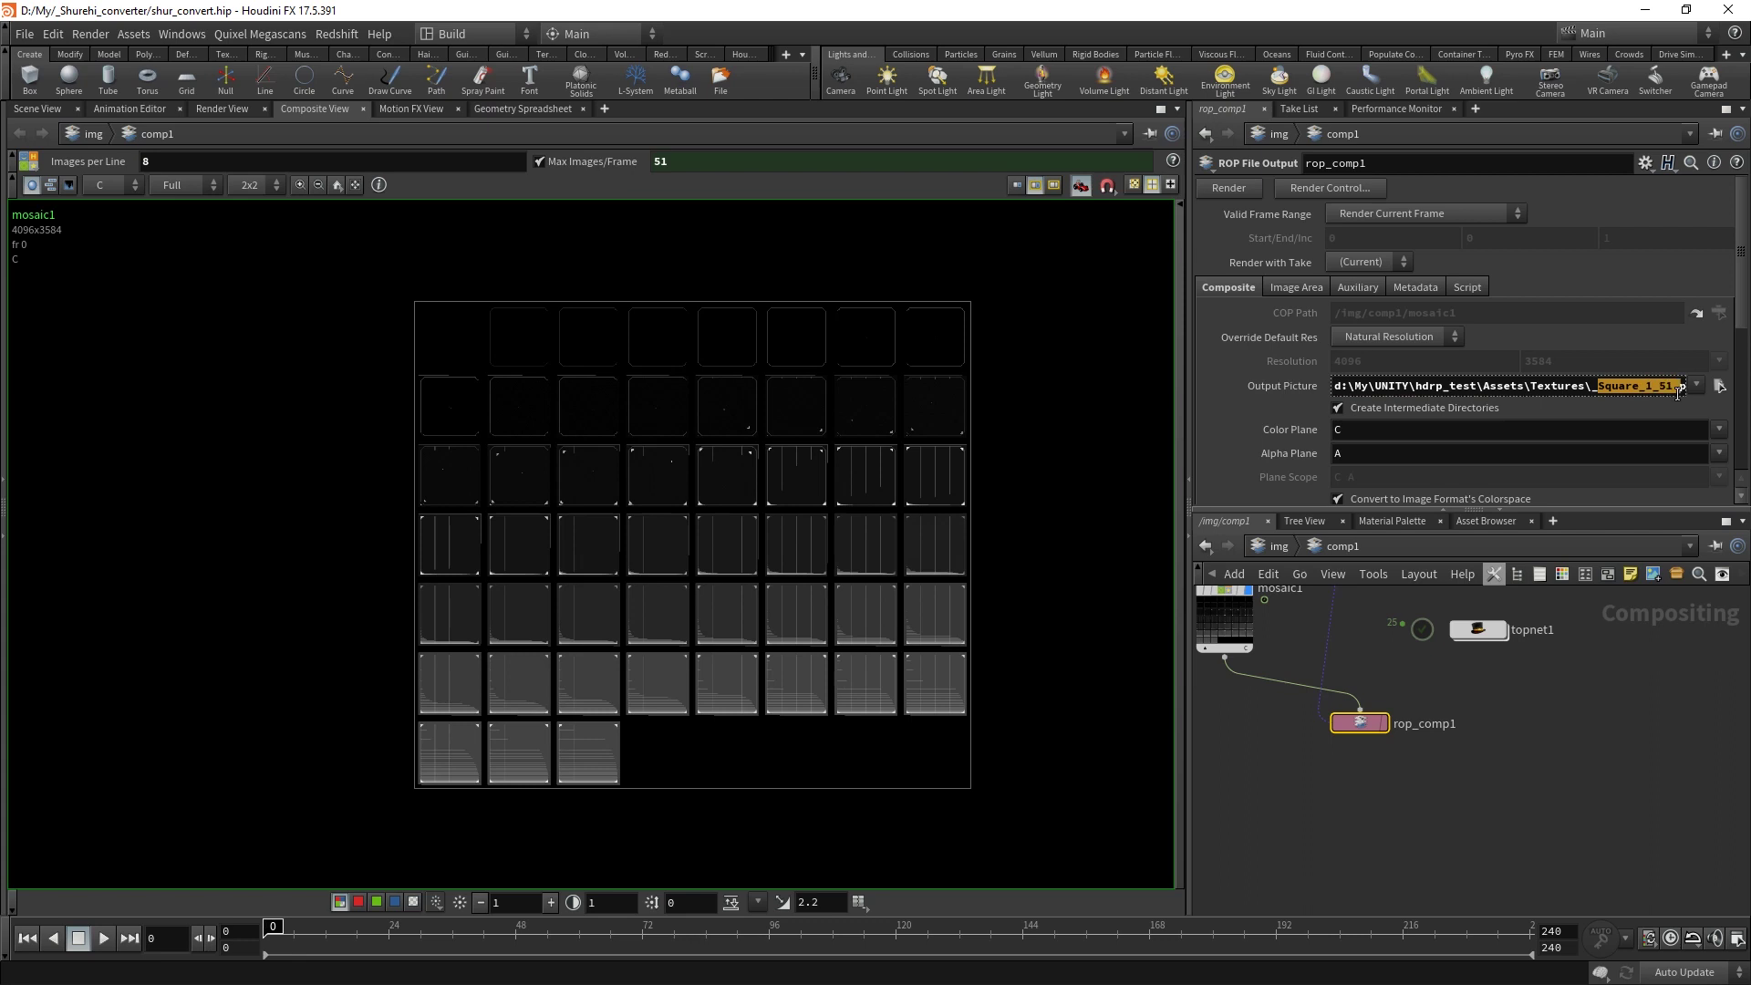
left_click(1633, 388)
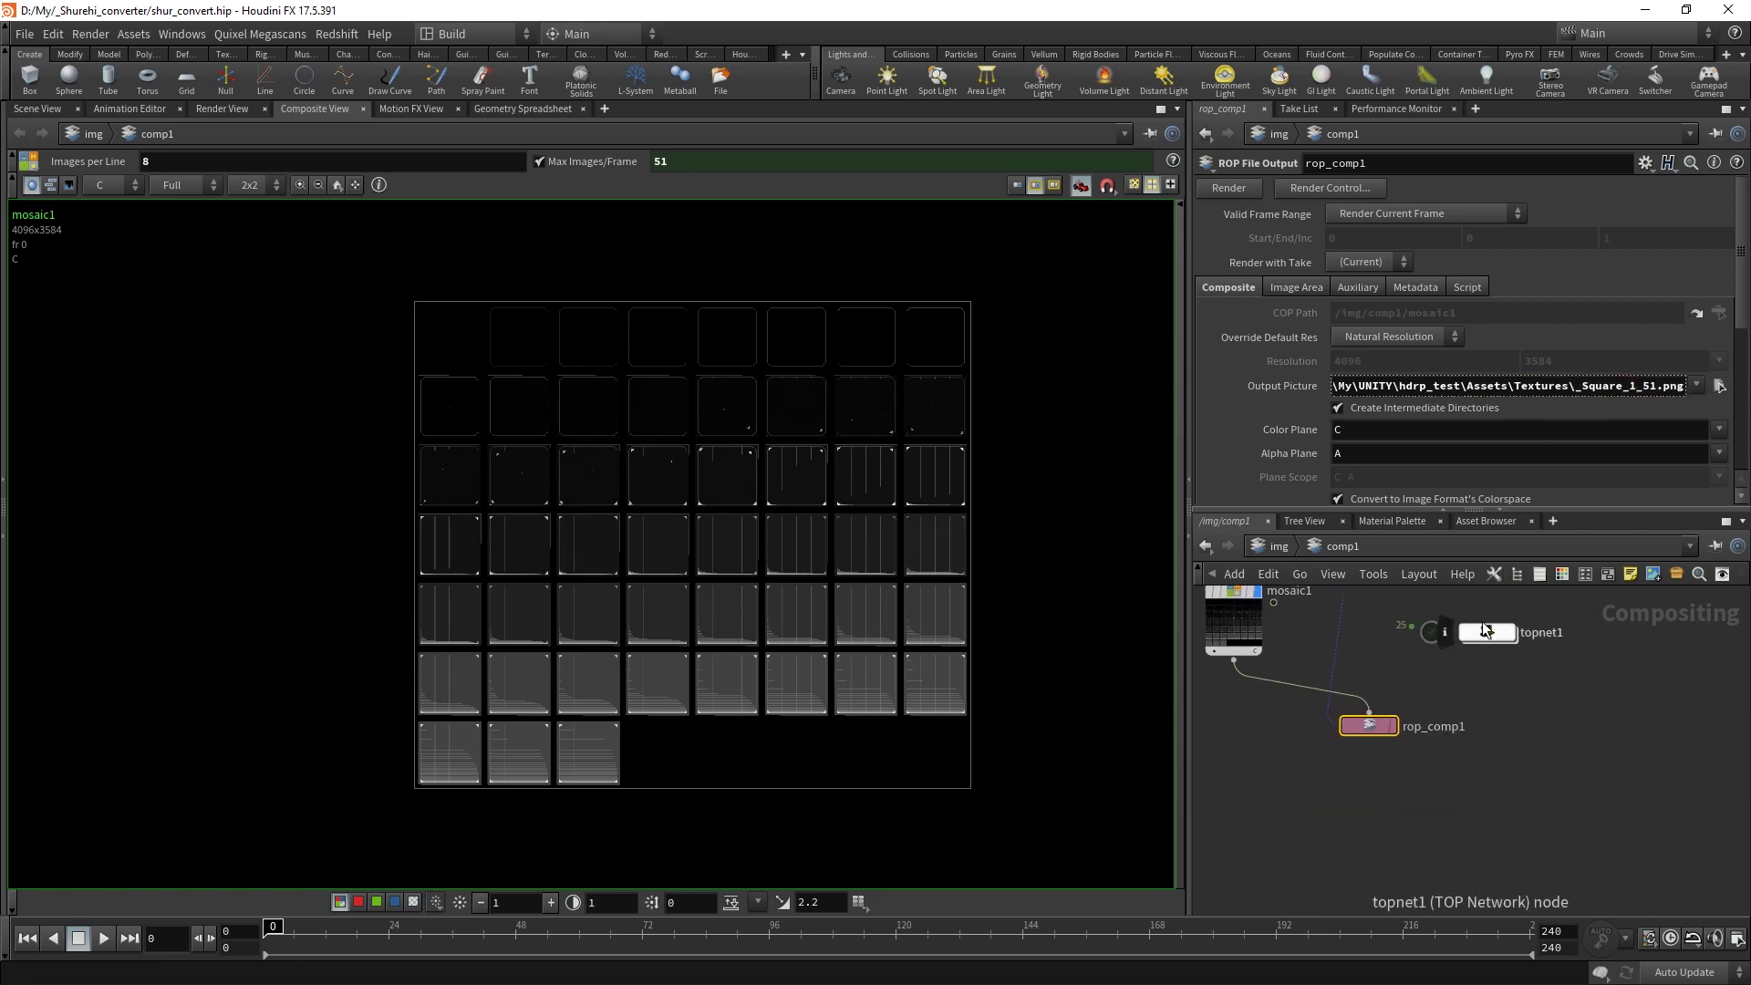
Select the ropfetch1 task node in topnet1, rechecking rop_comp1 along the way.
double_click(1487, 636)
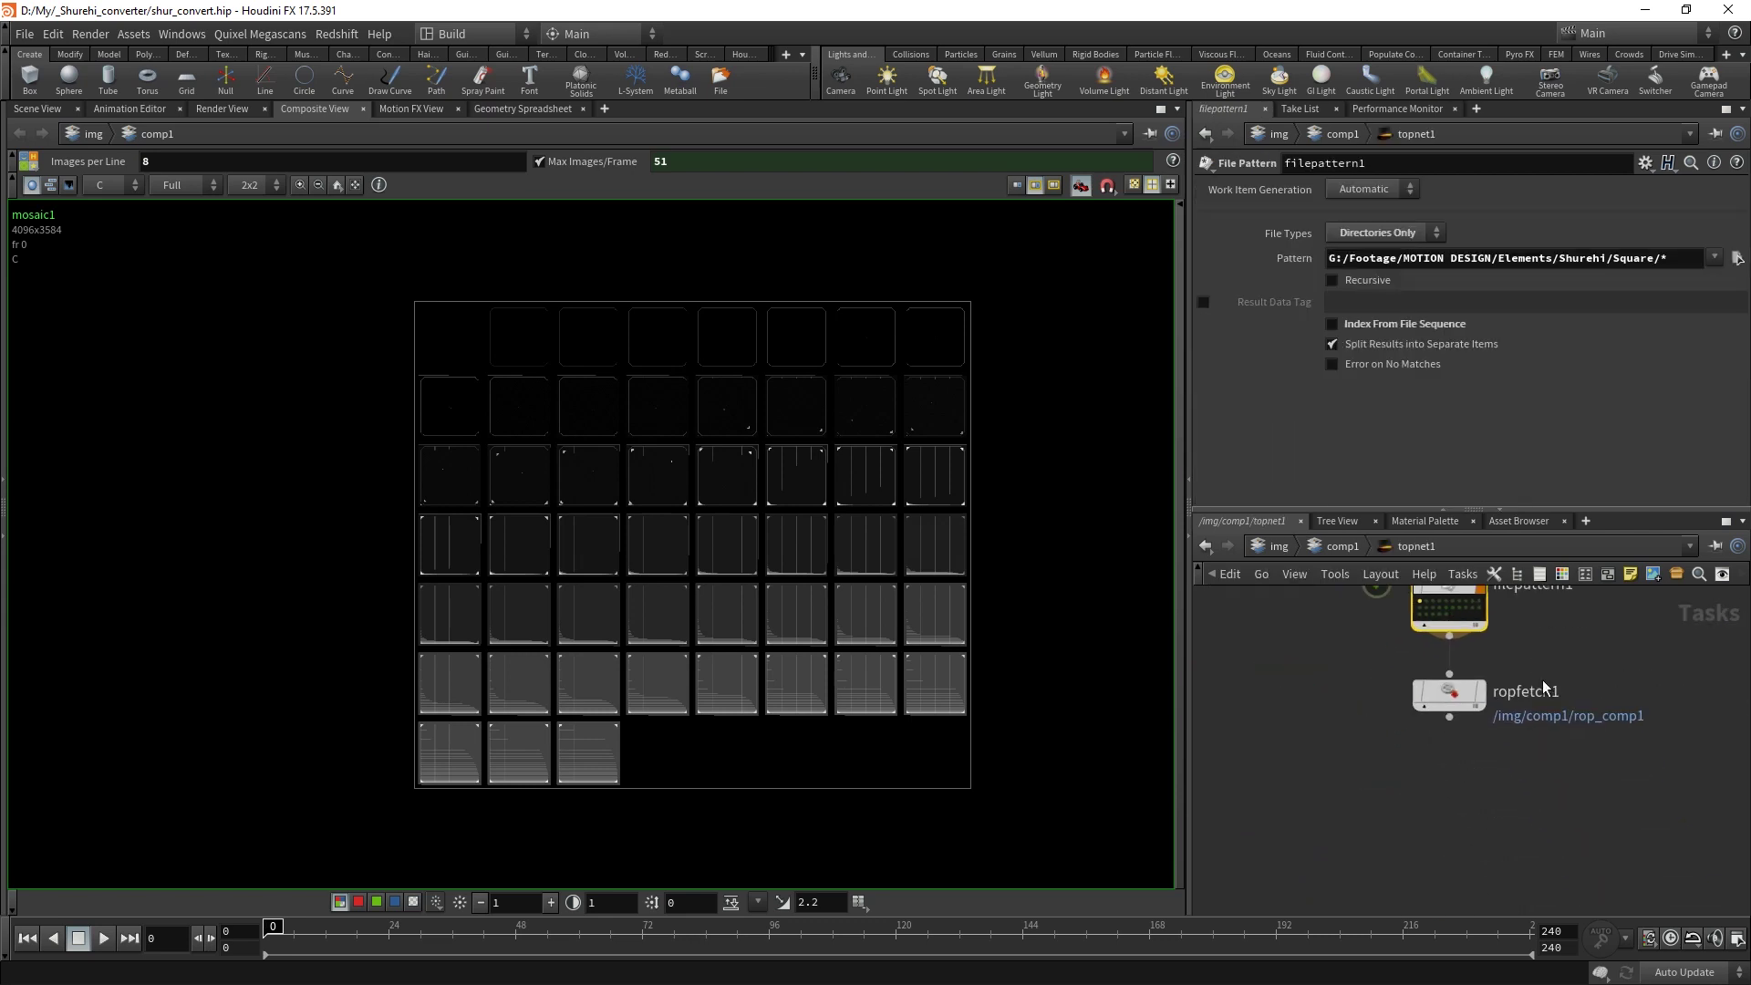
left_click_drag(1344, 684, 1574, 766)
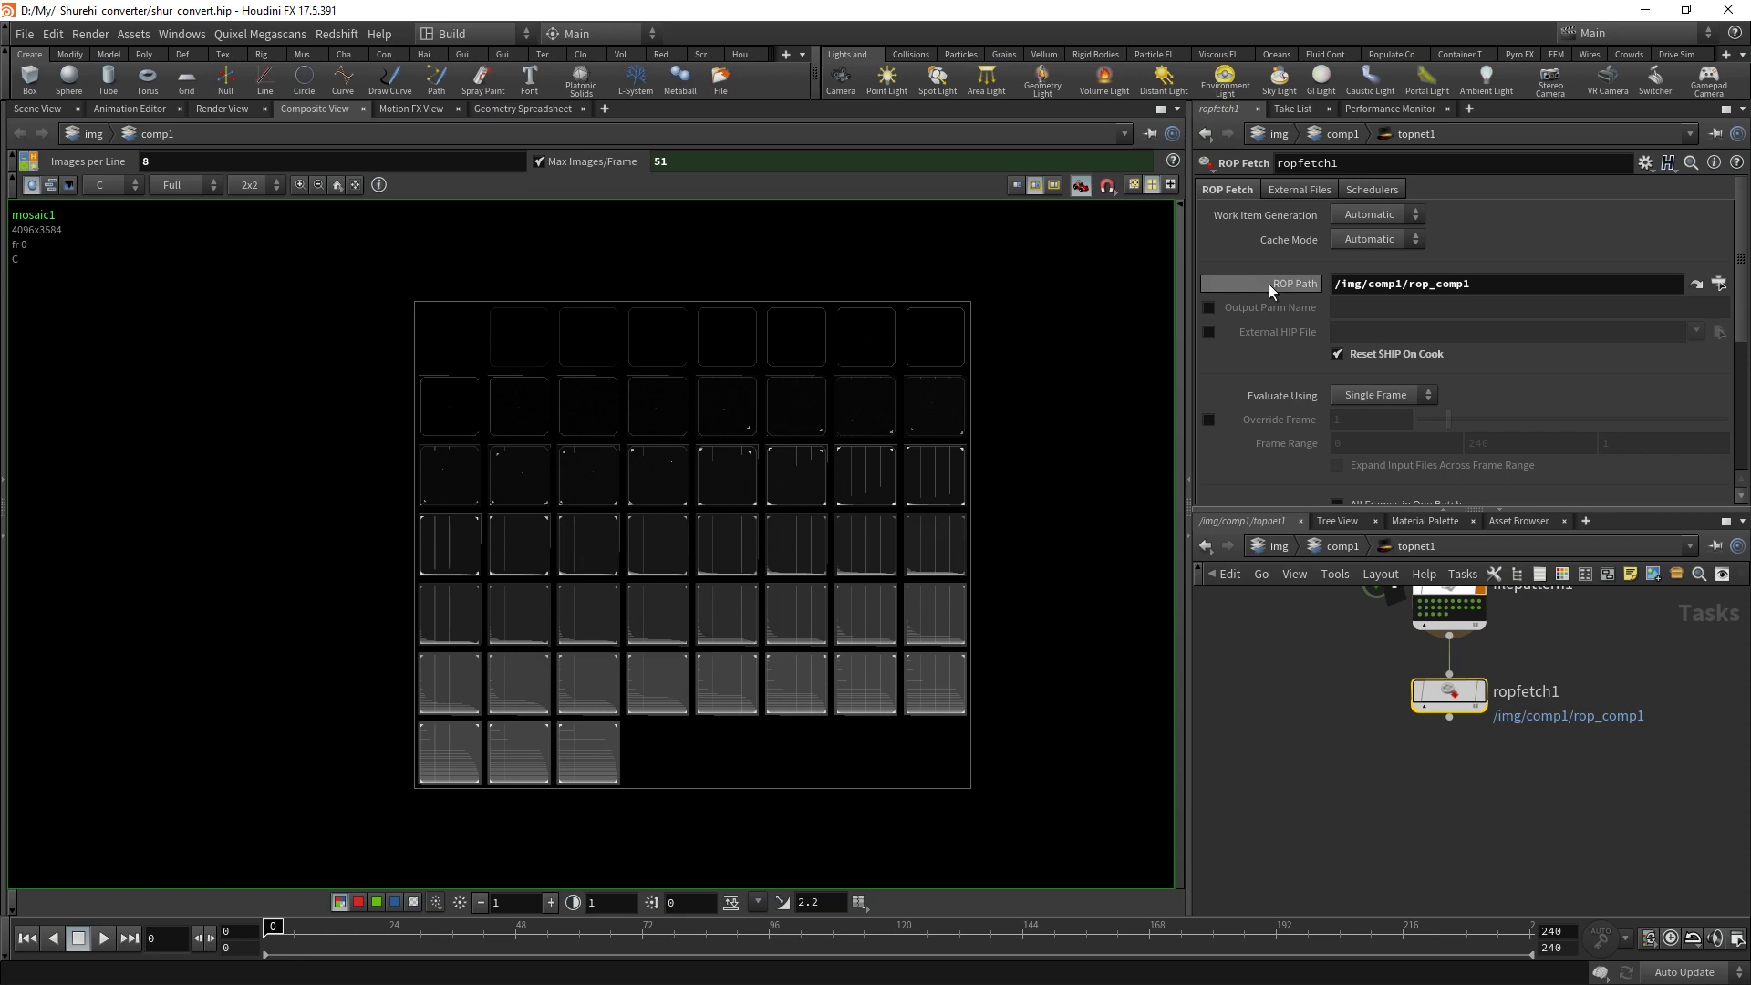
left_click(1345, 545)
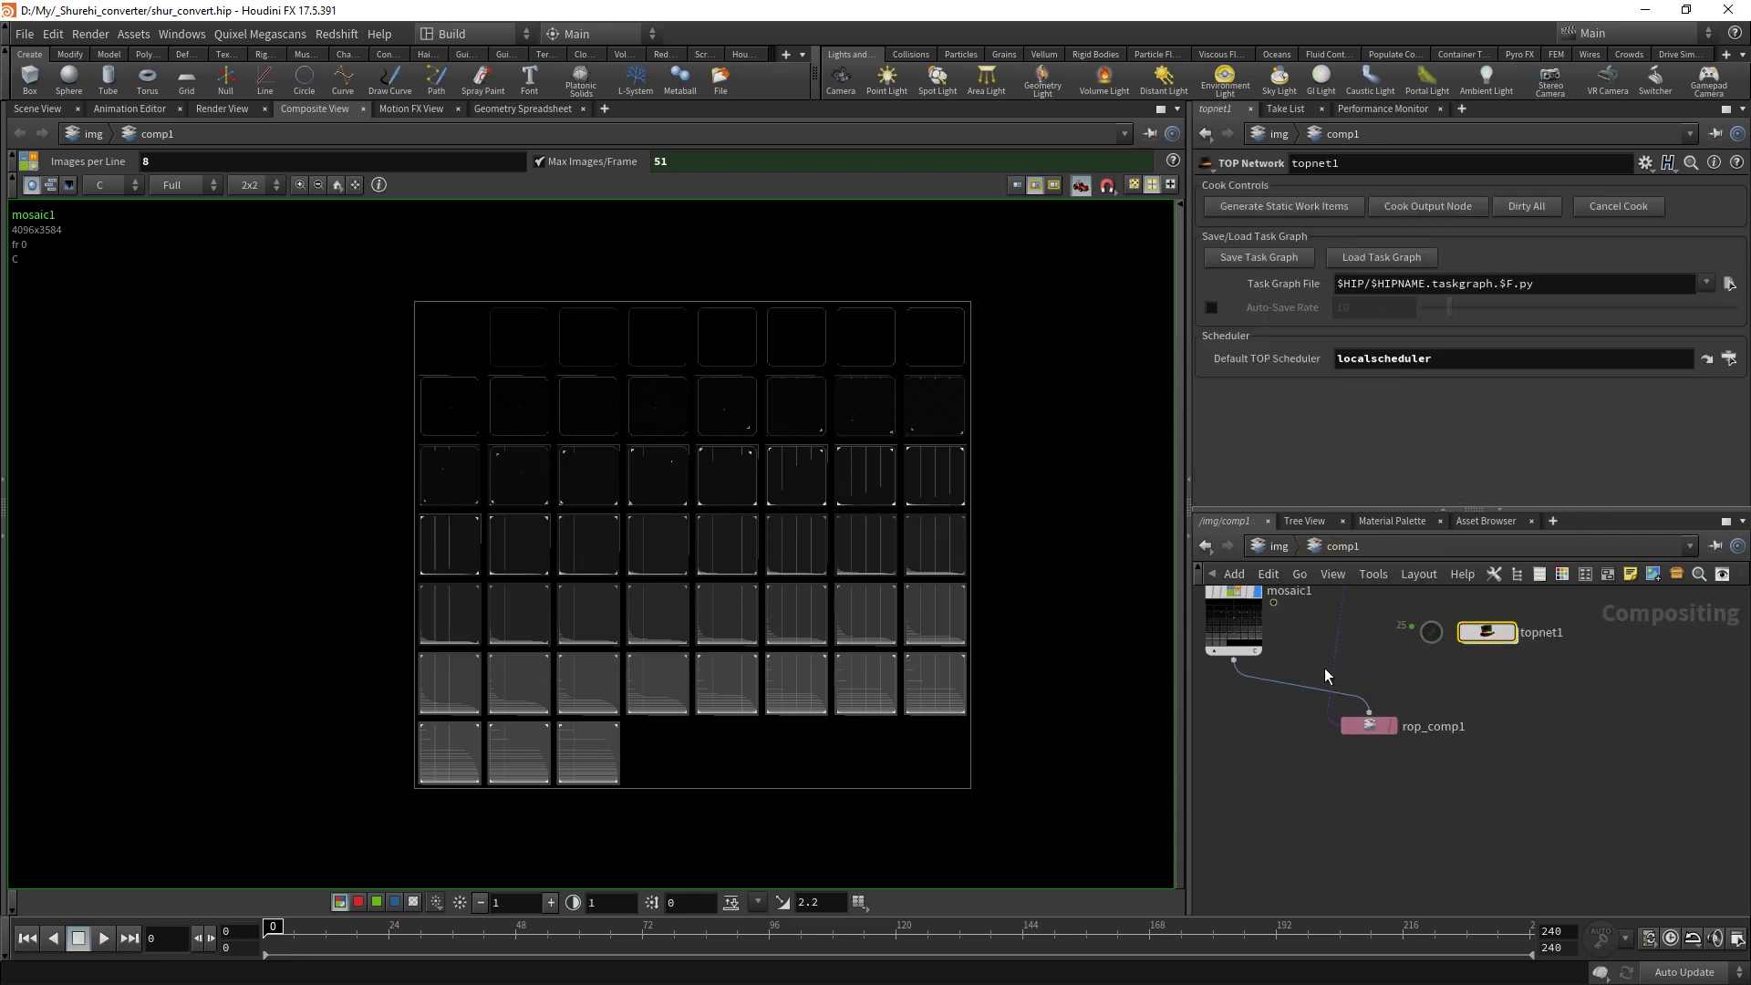
left_click_drag(1553, 780, 1328, 735)
double_click(1496, 640)
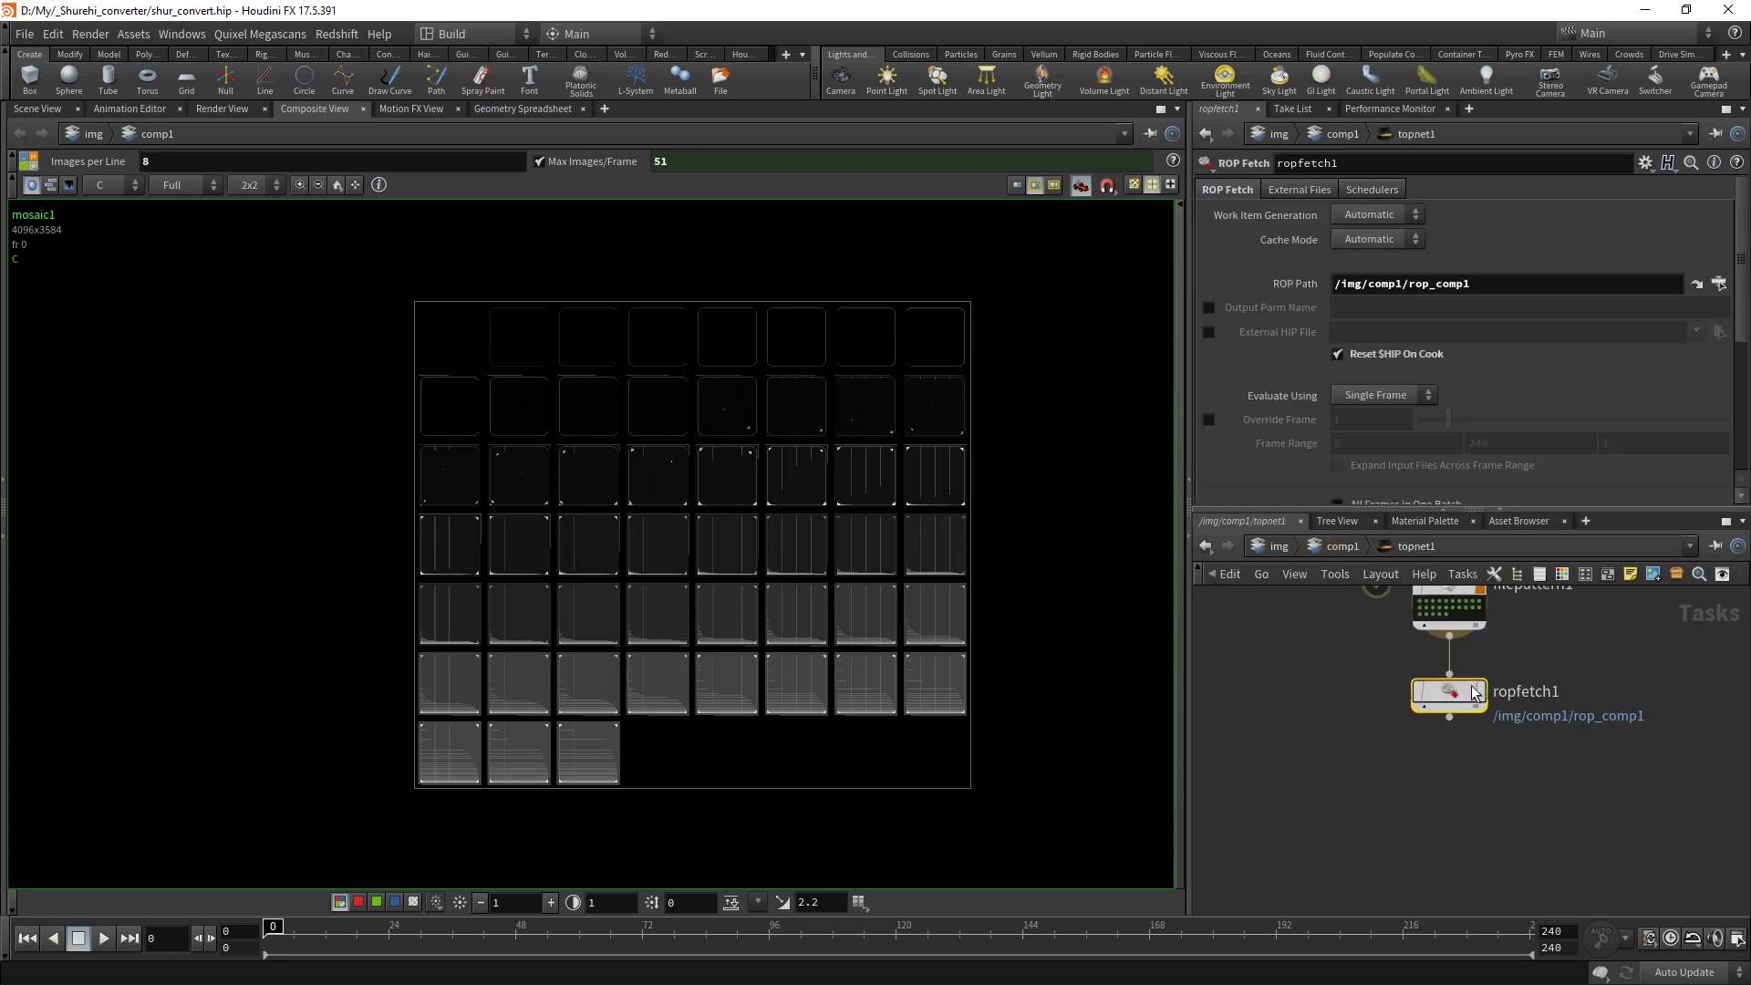
left_click_drag(1560, 759, 1313, 659)
Dirty and cook ropfetch1 to render the flipbook mosaics, then return up to comp1.
scroll(1289, 193, "down", 3)
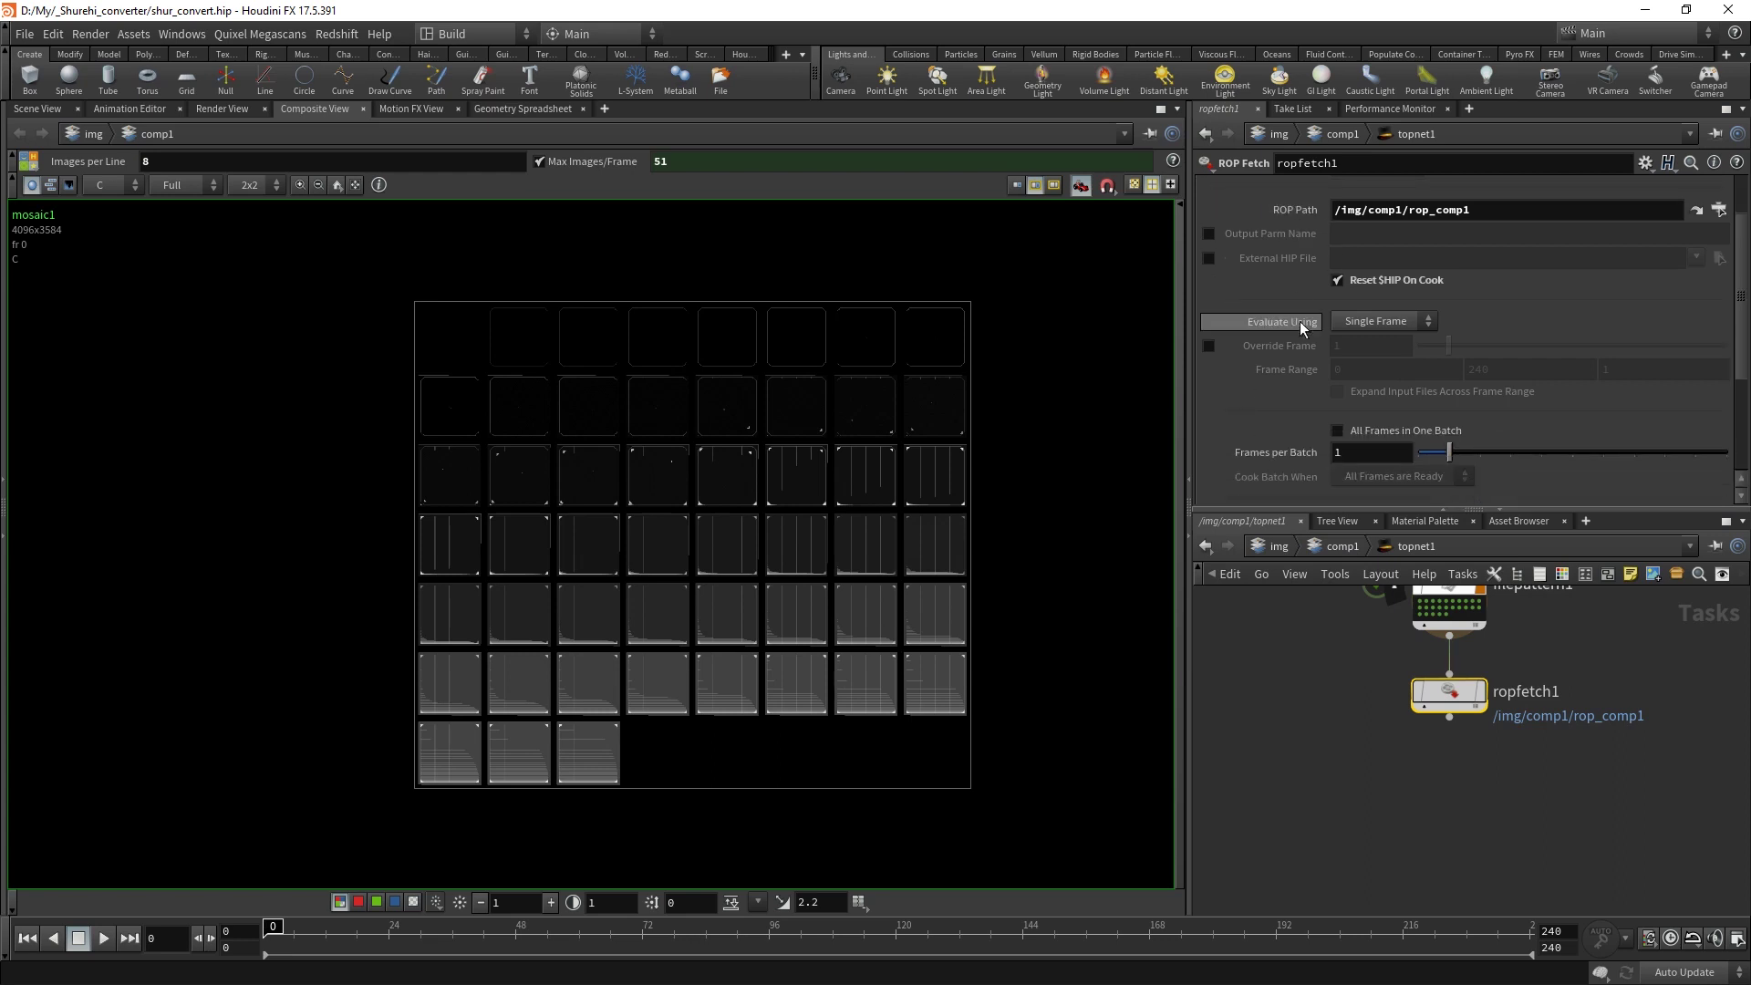
scroll(1290, 413, "up", 3)
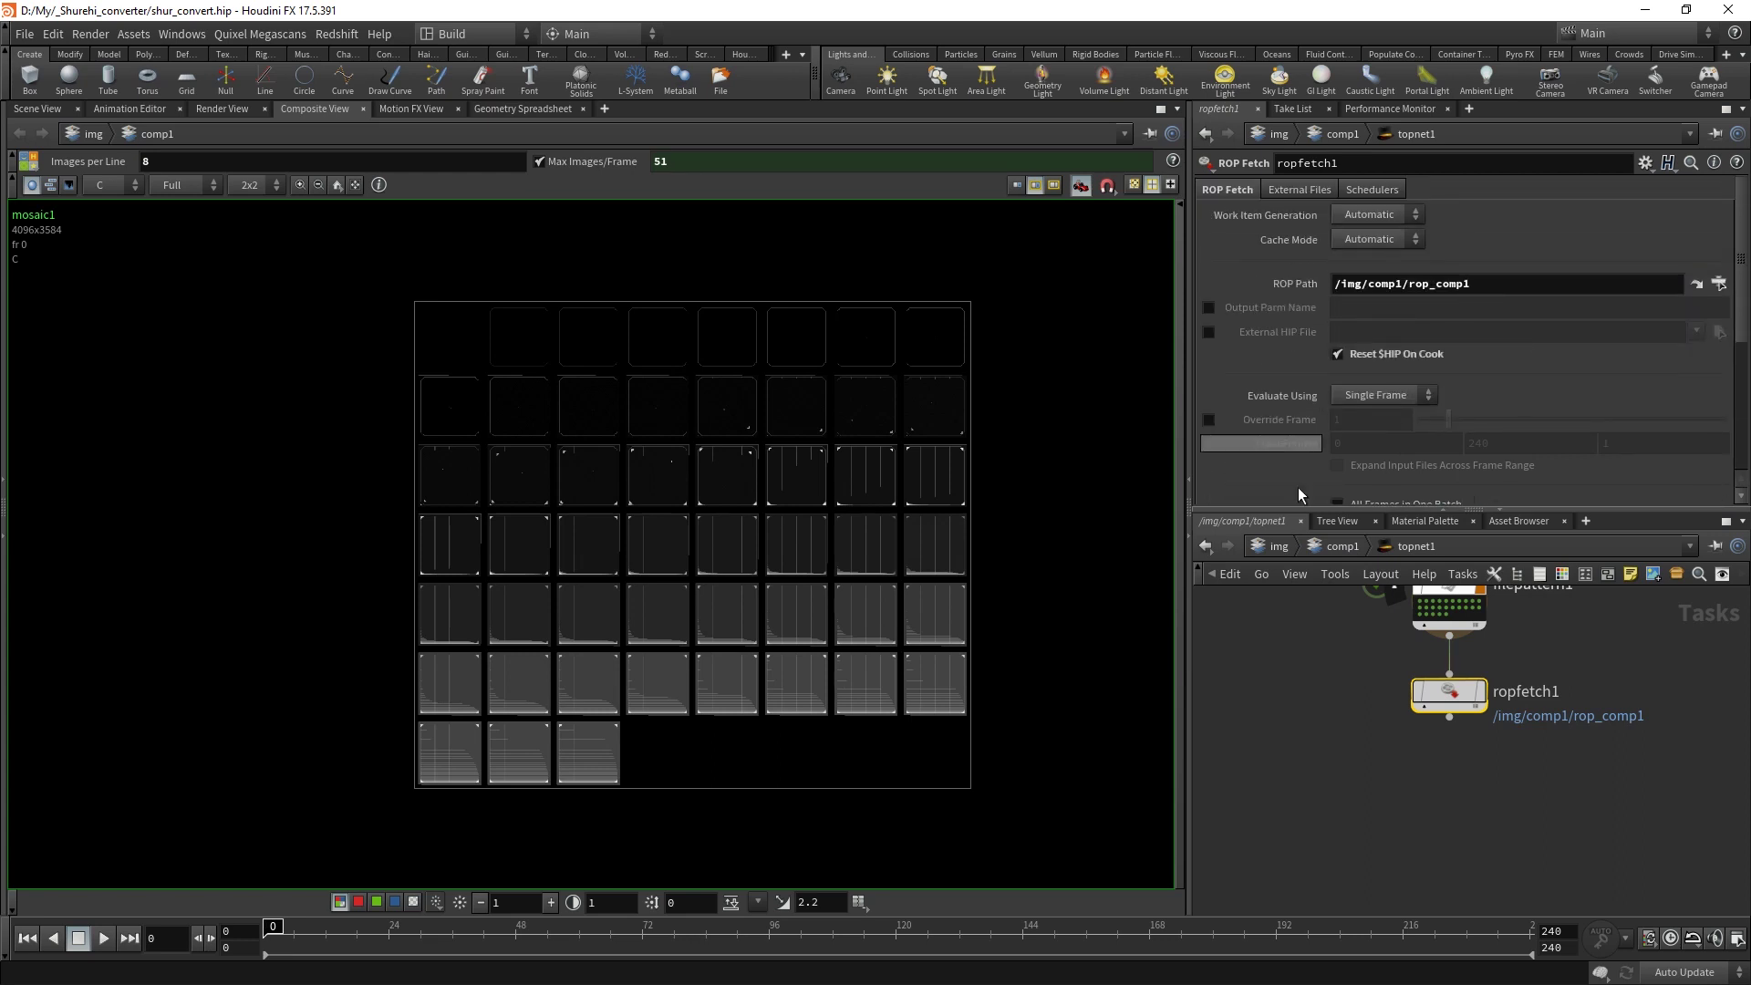
right_click(1452, 690)
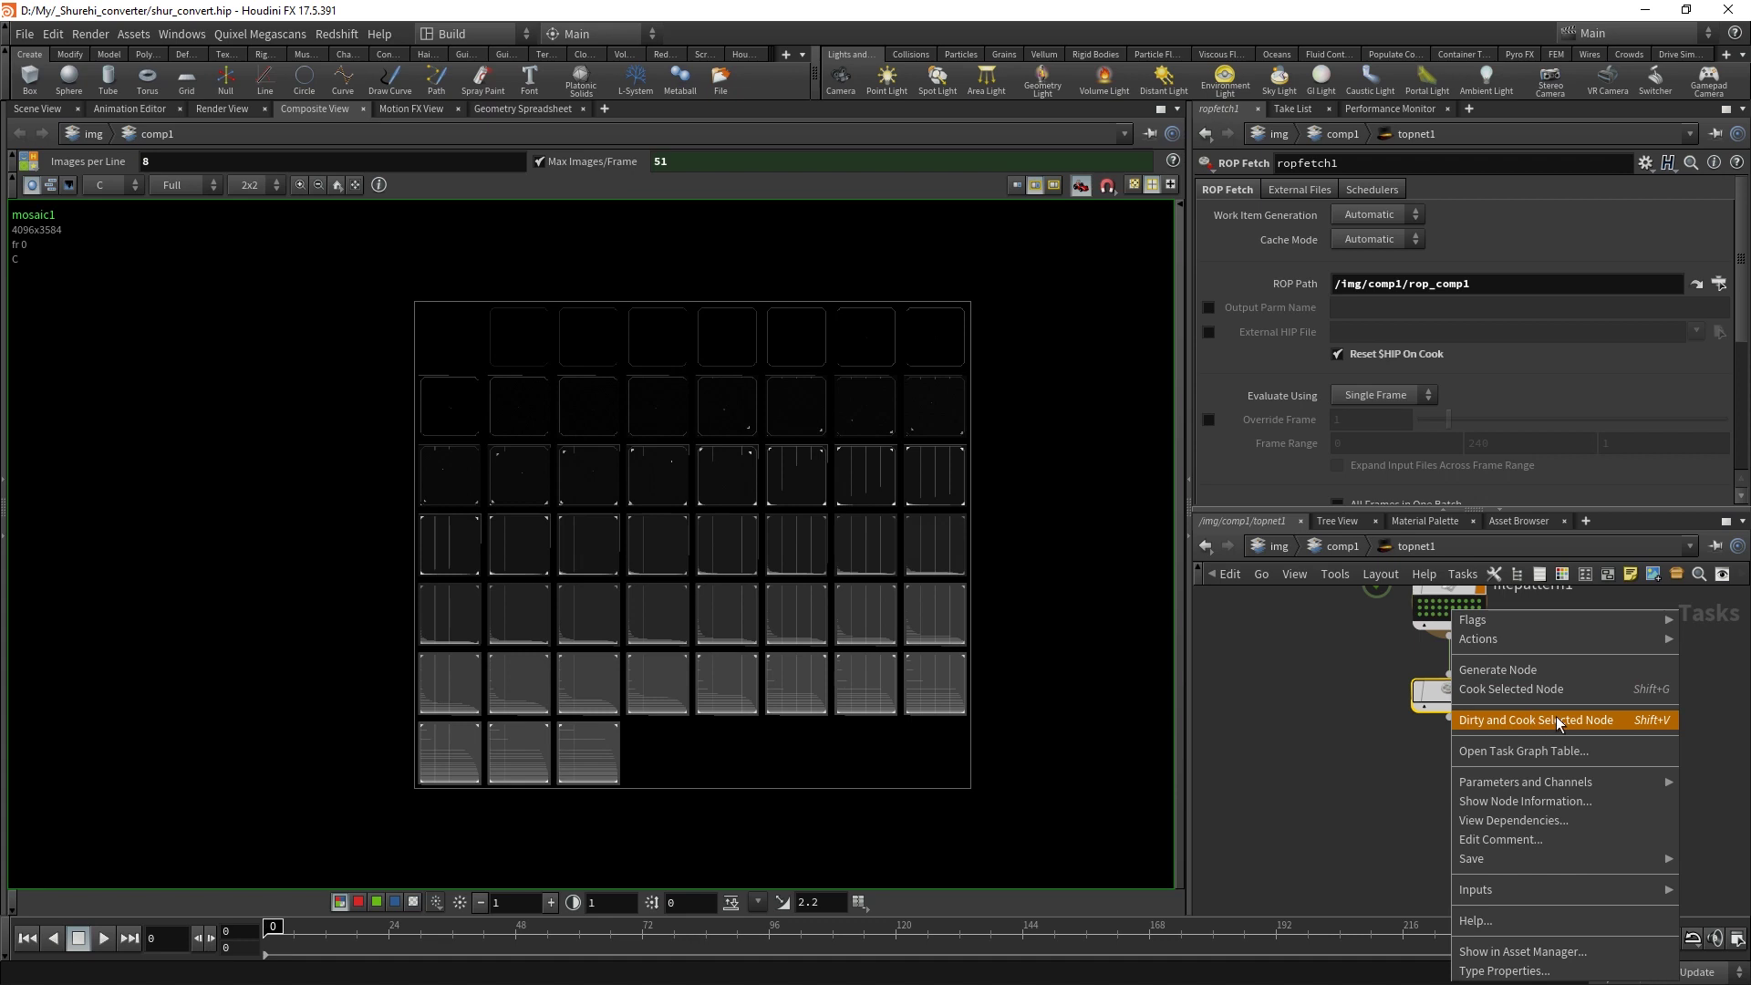
left_click(1350, 703)
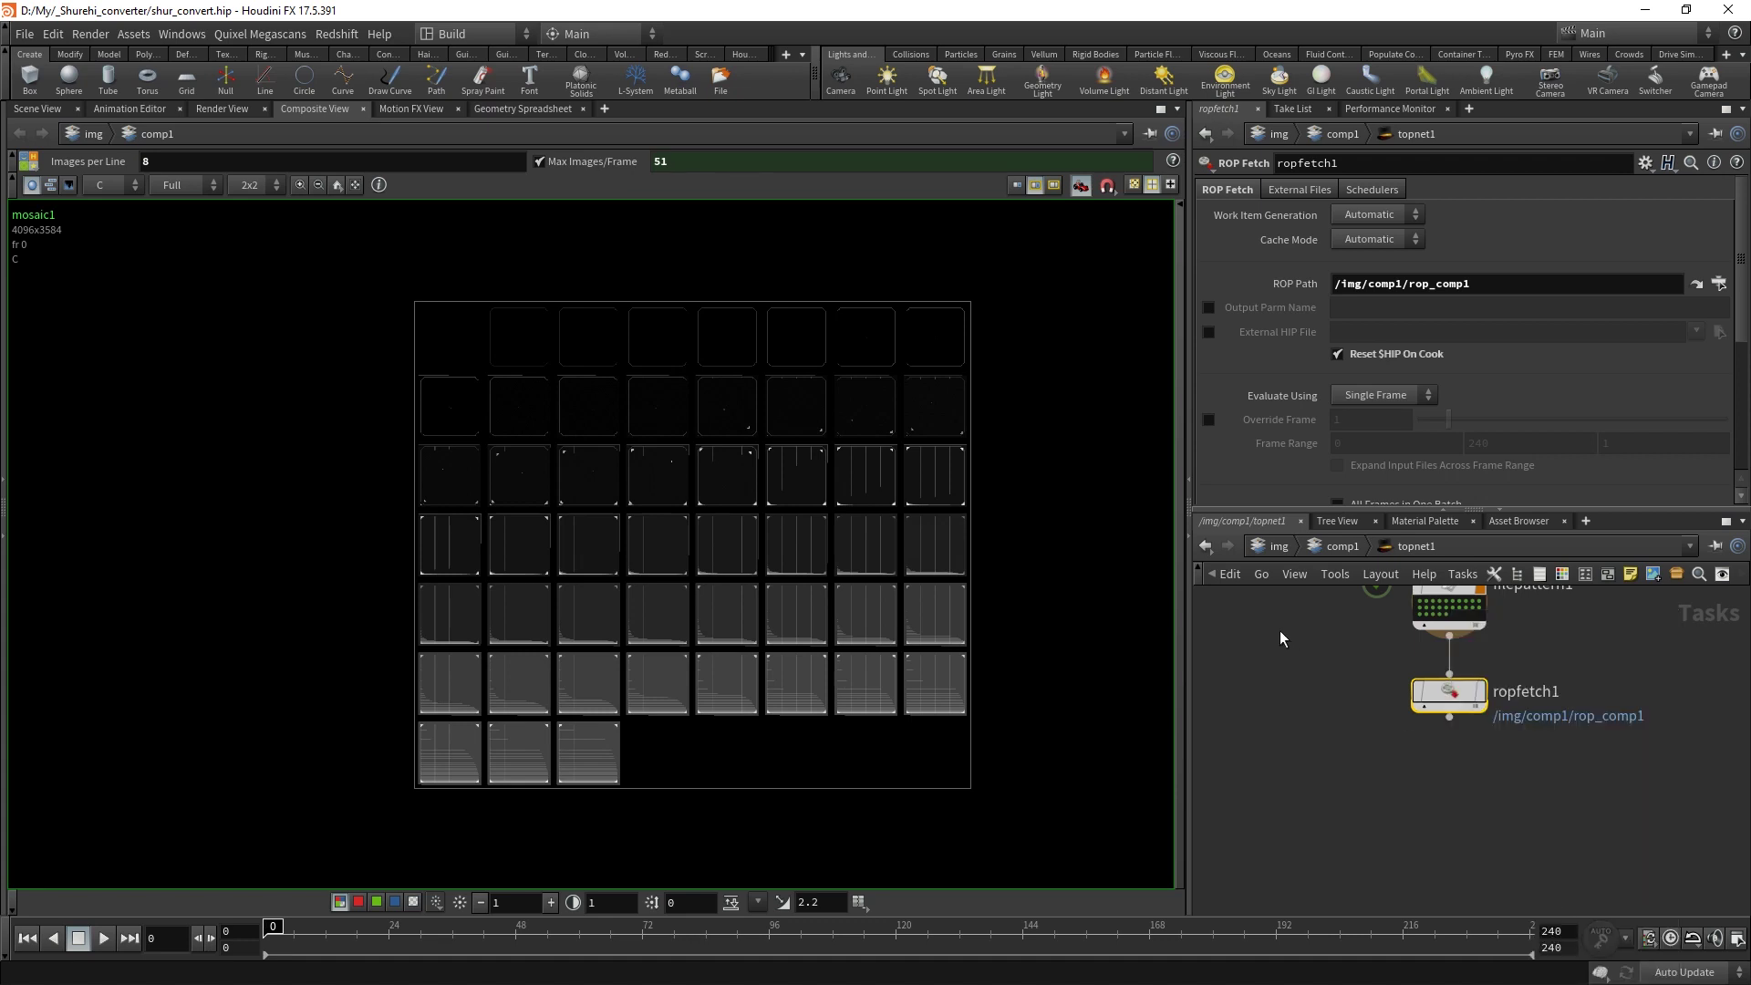
key("h")
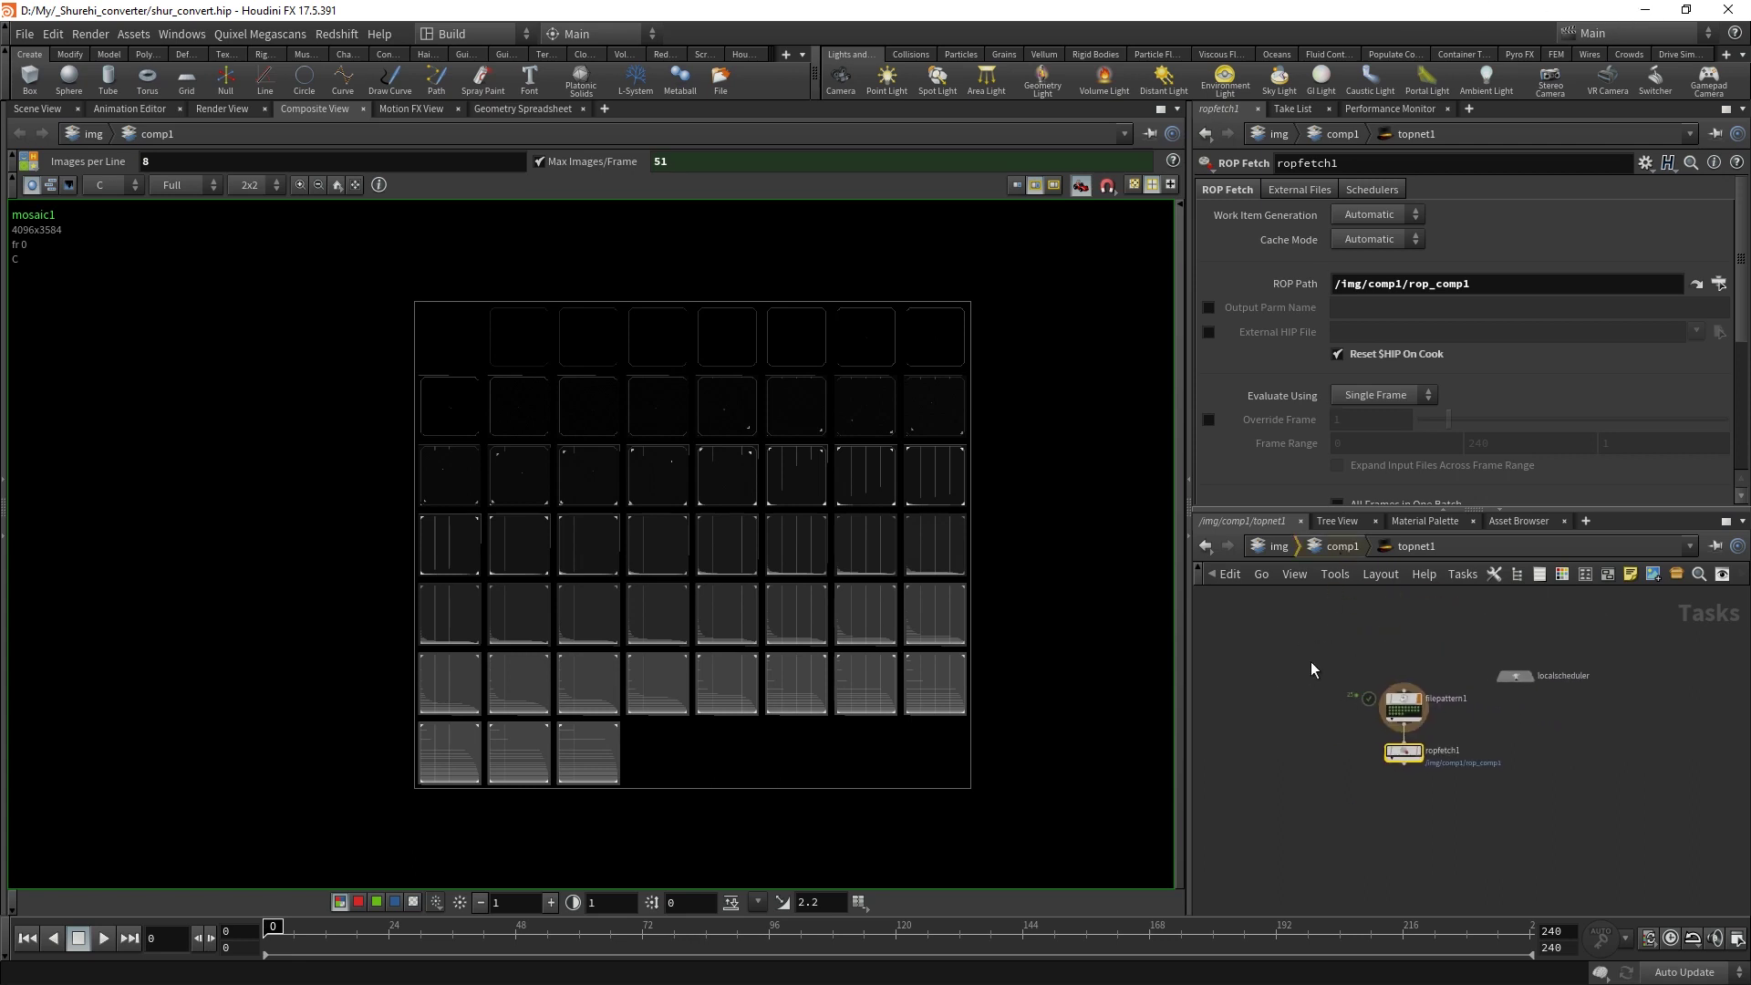
key("u")
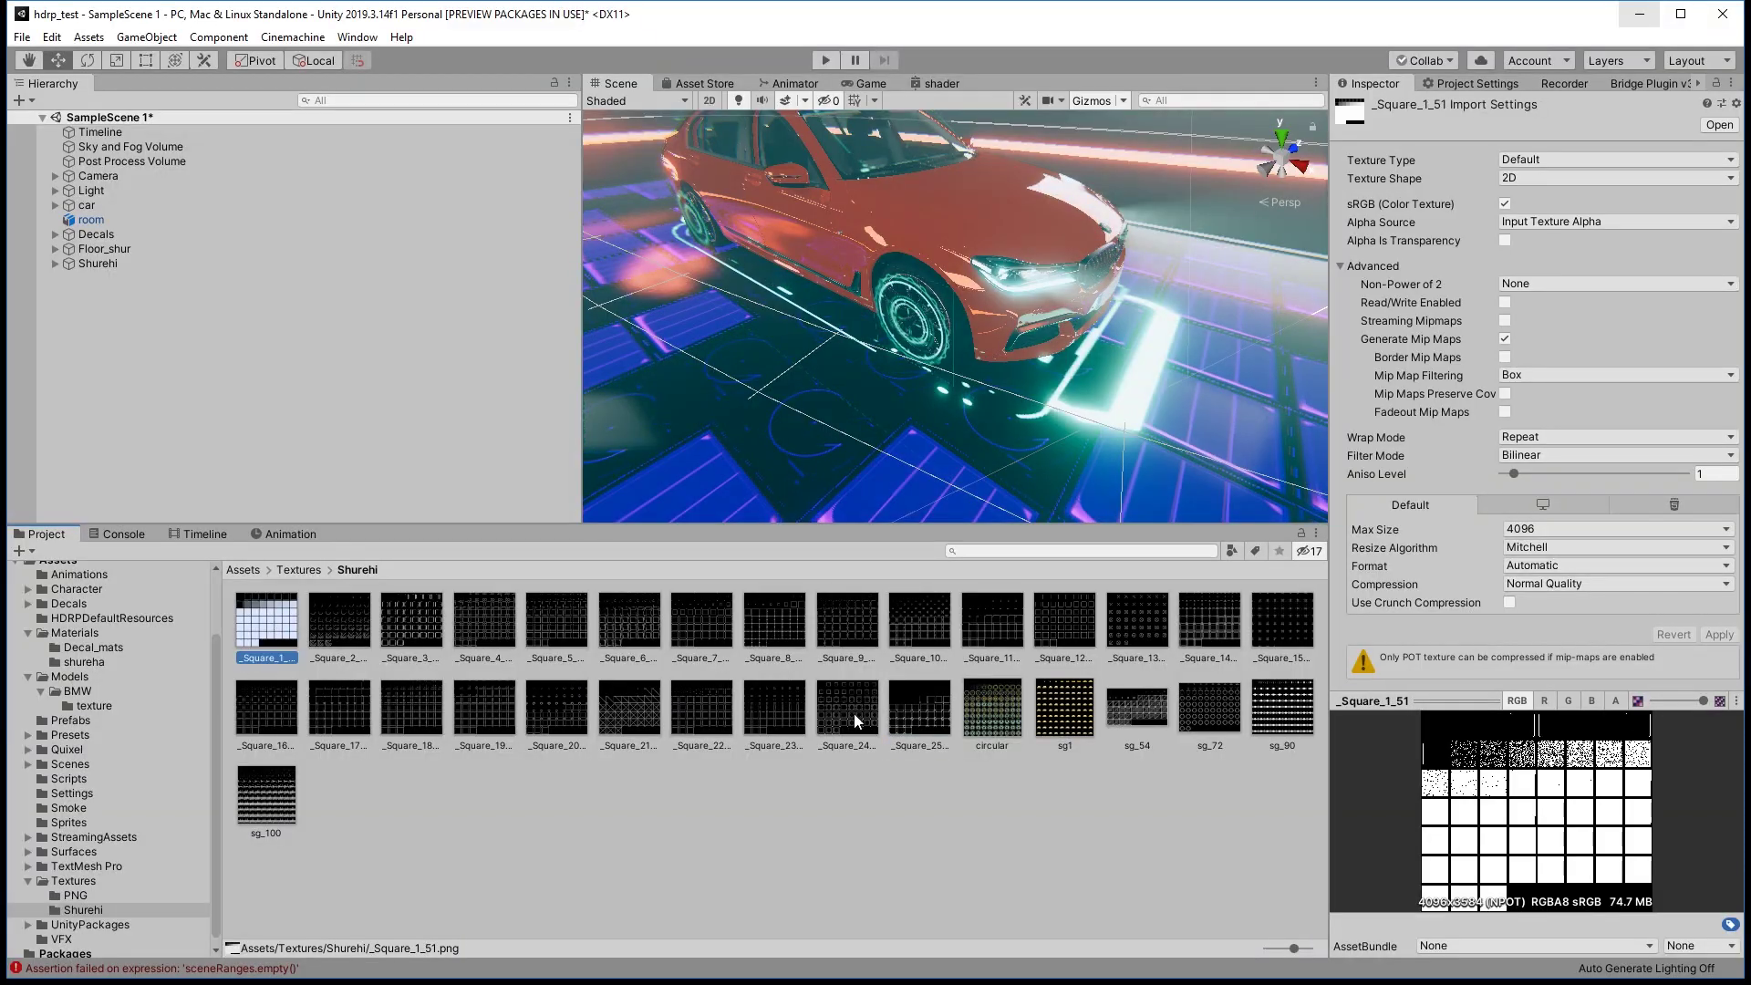
Review _Square_8_51's import settings, keeping Max Size 4096 and Non-Power of 2 None, then other textures.
left_click(782, 626)
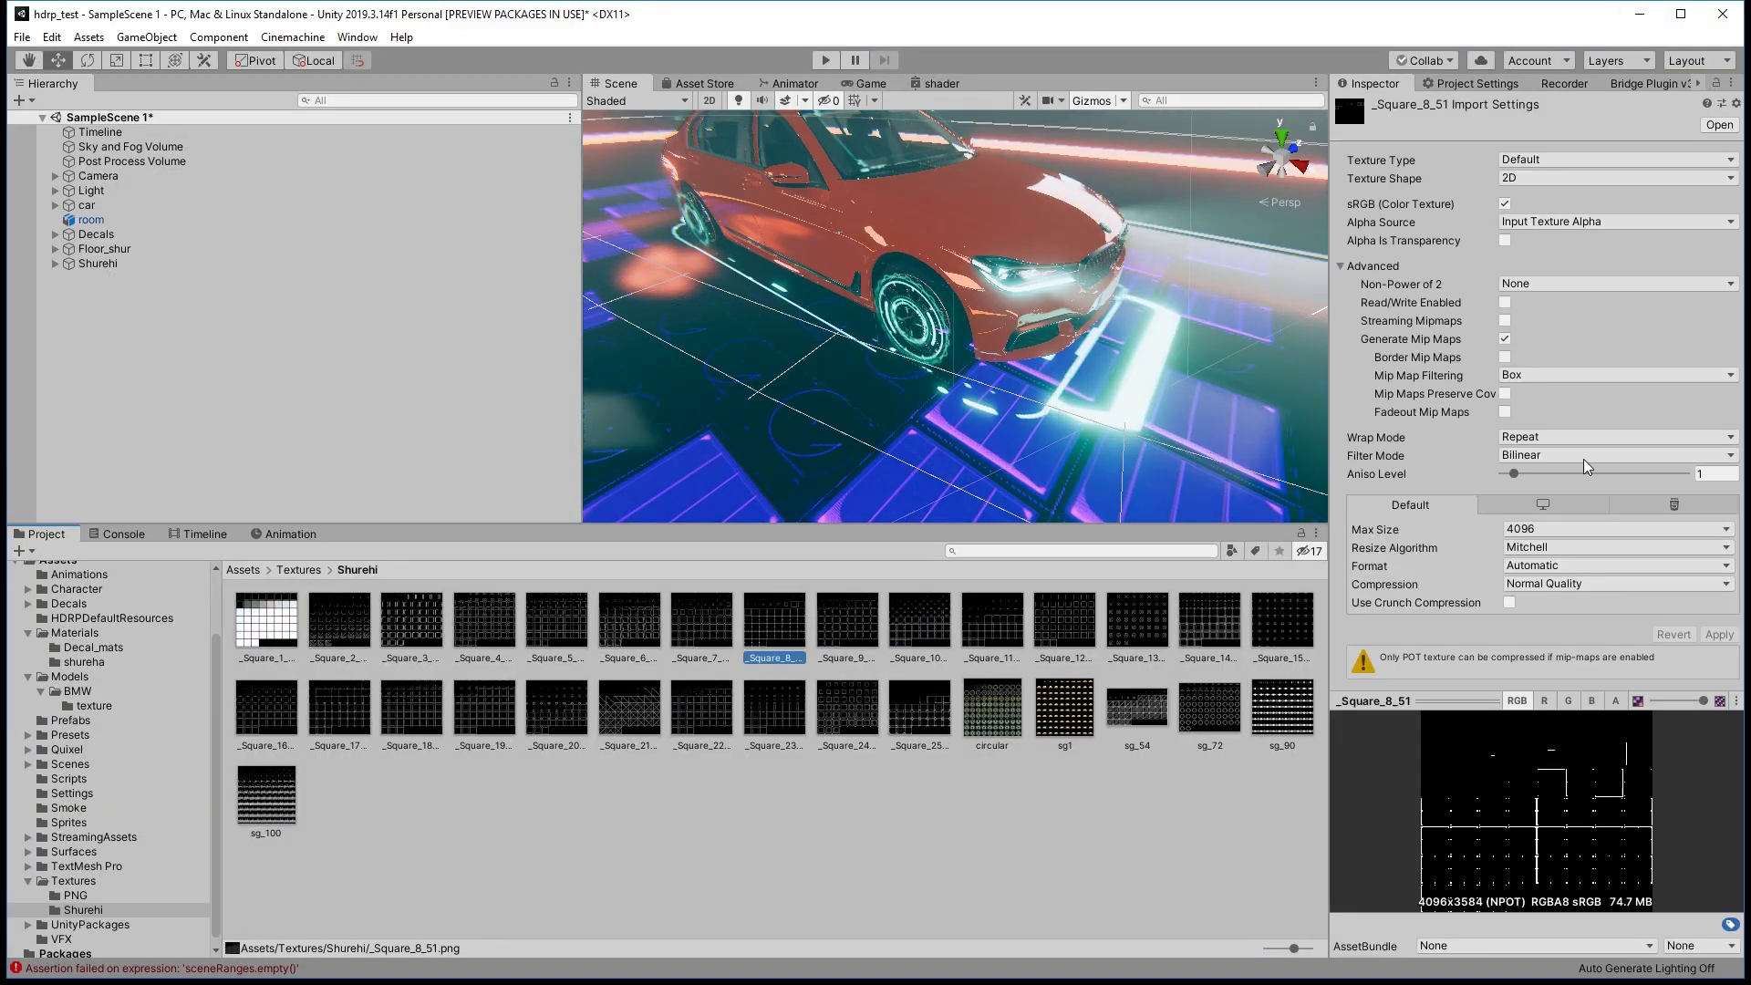
left_click(1555, 529)
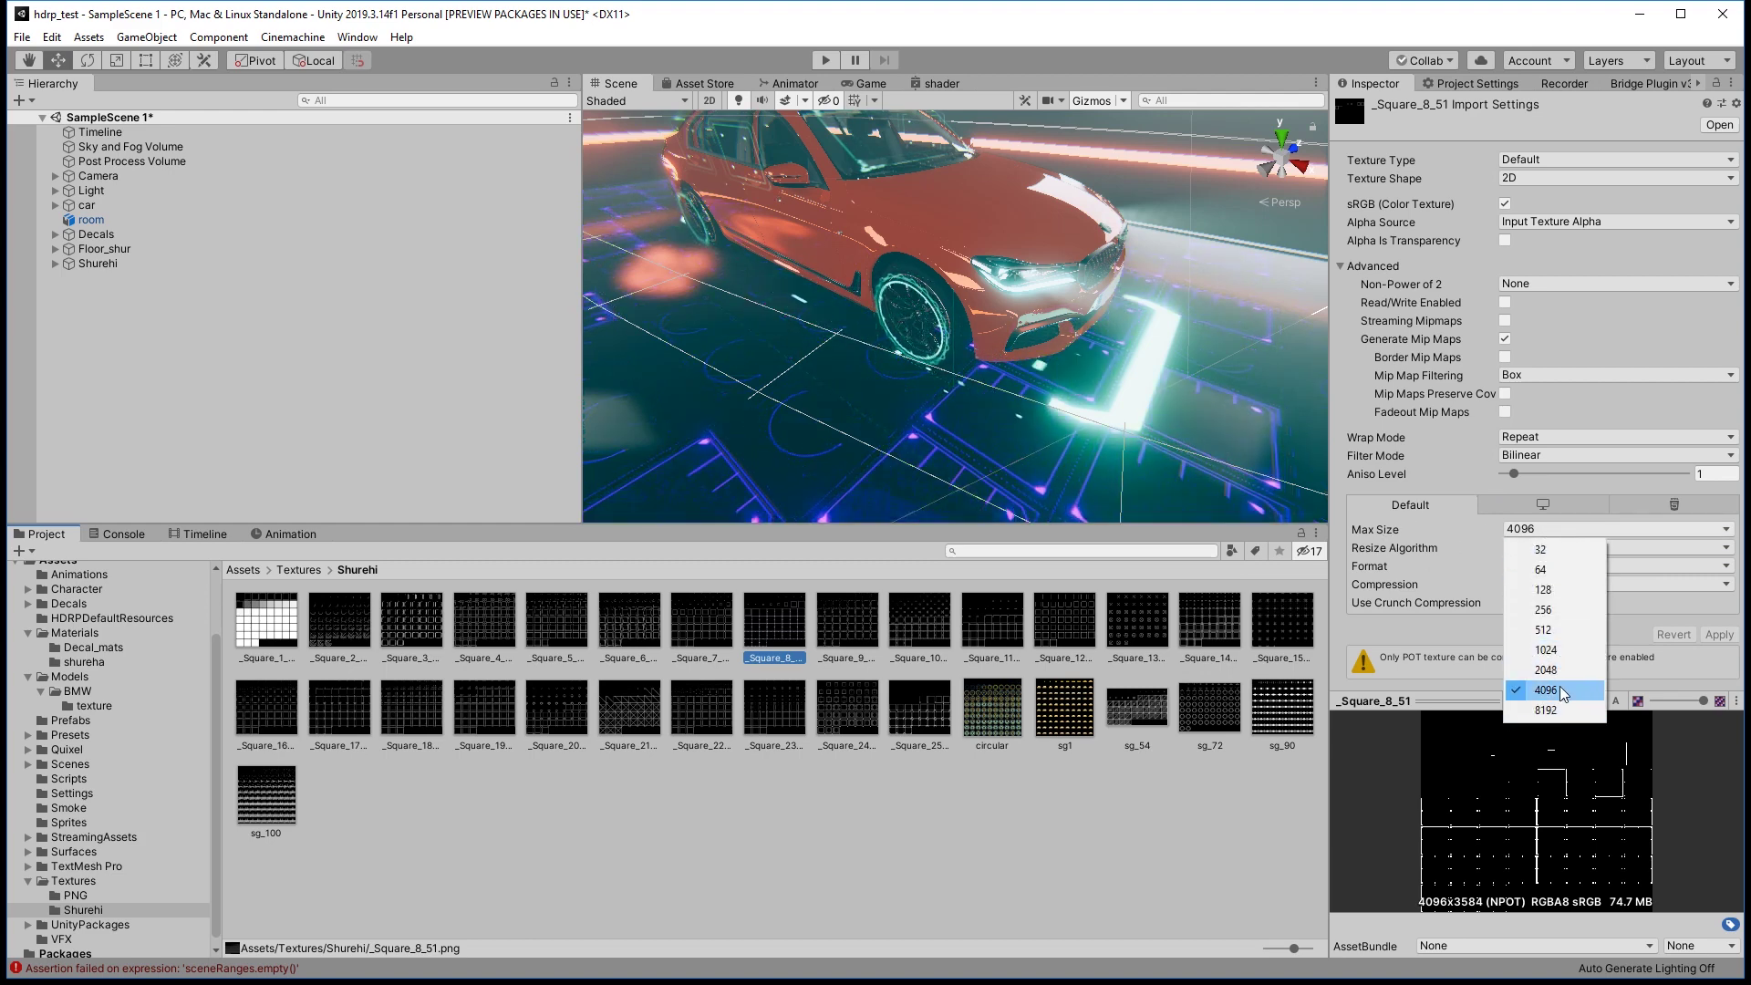
left_click(1437, 470)
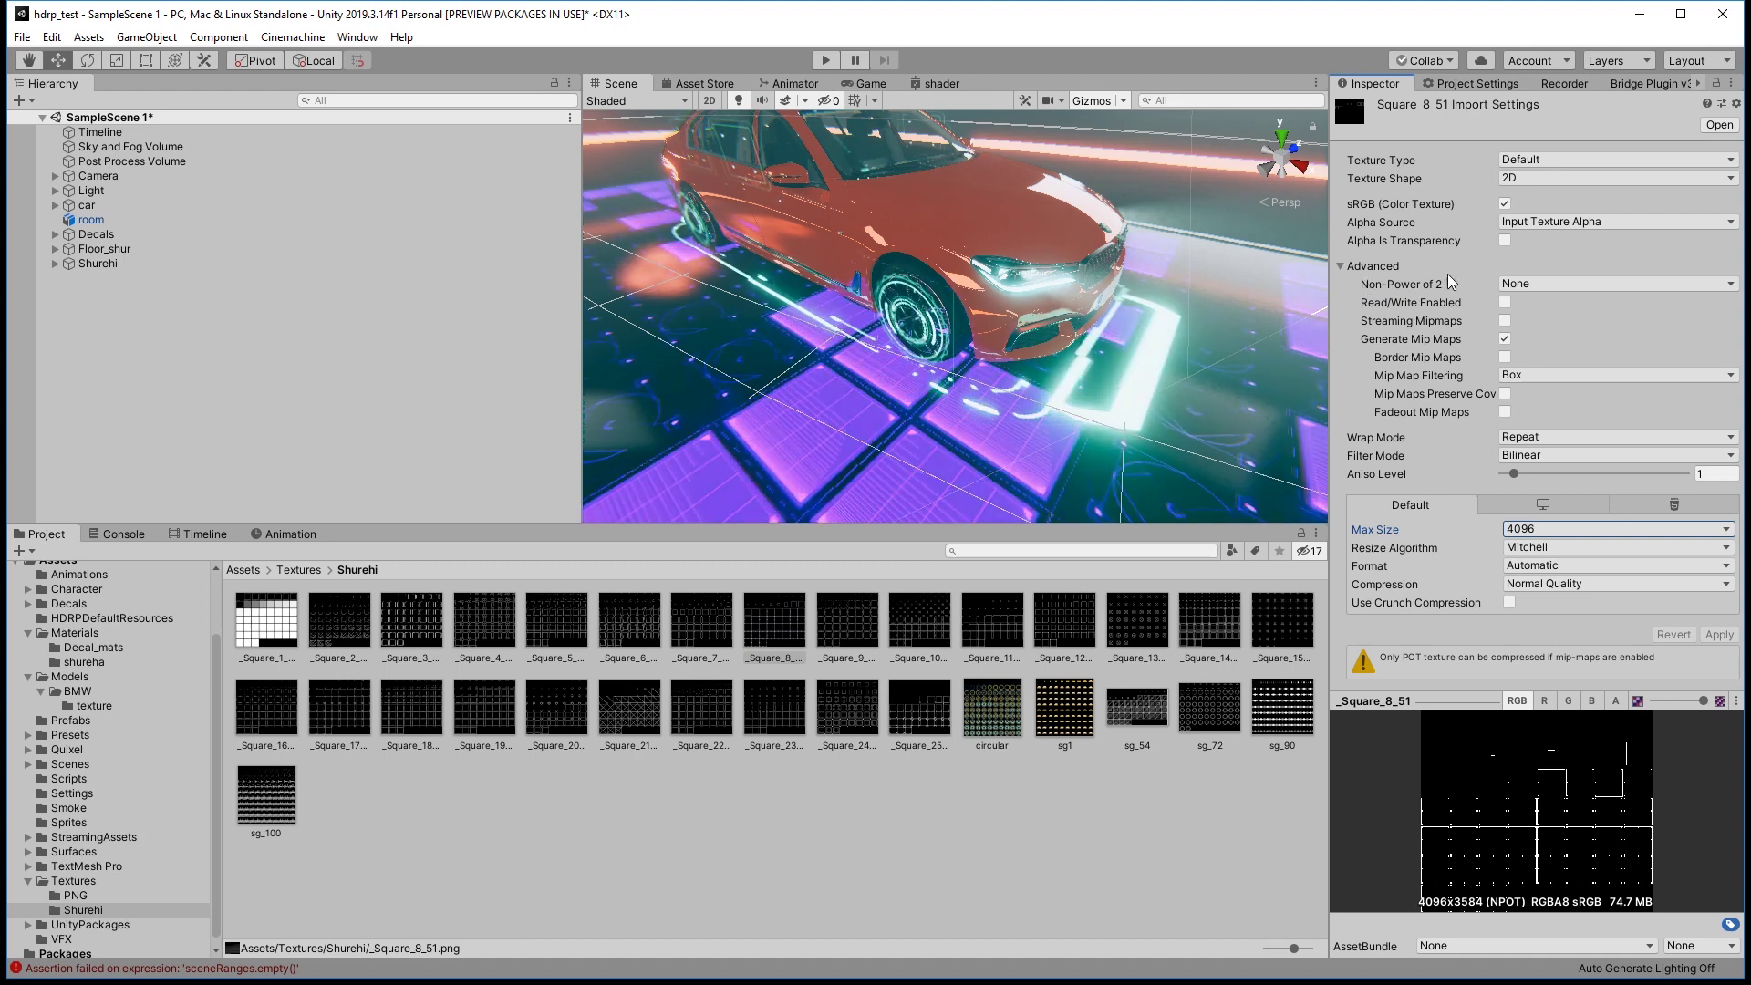
left_click(1559, 284)
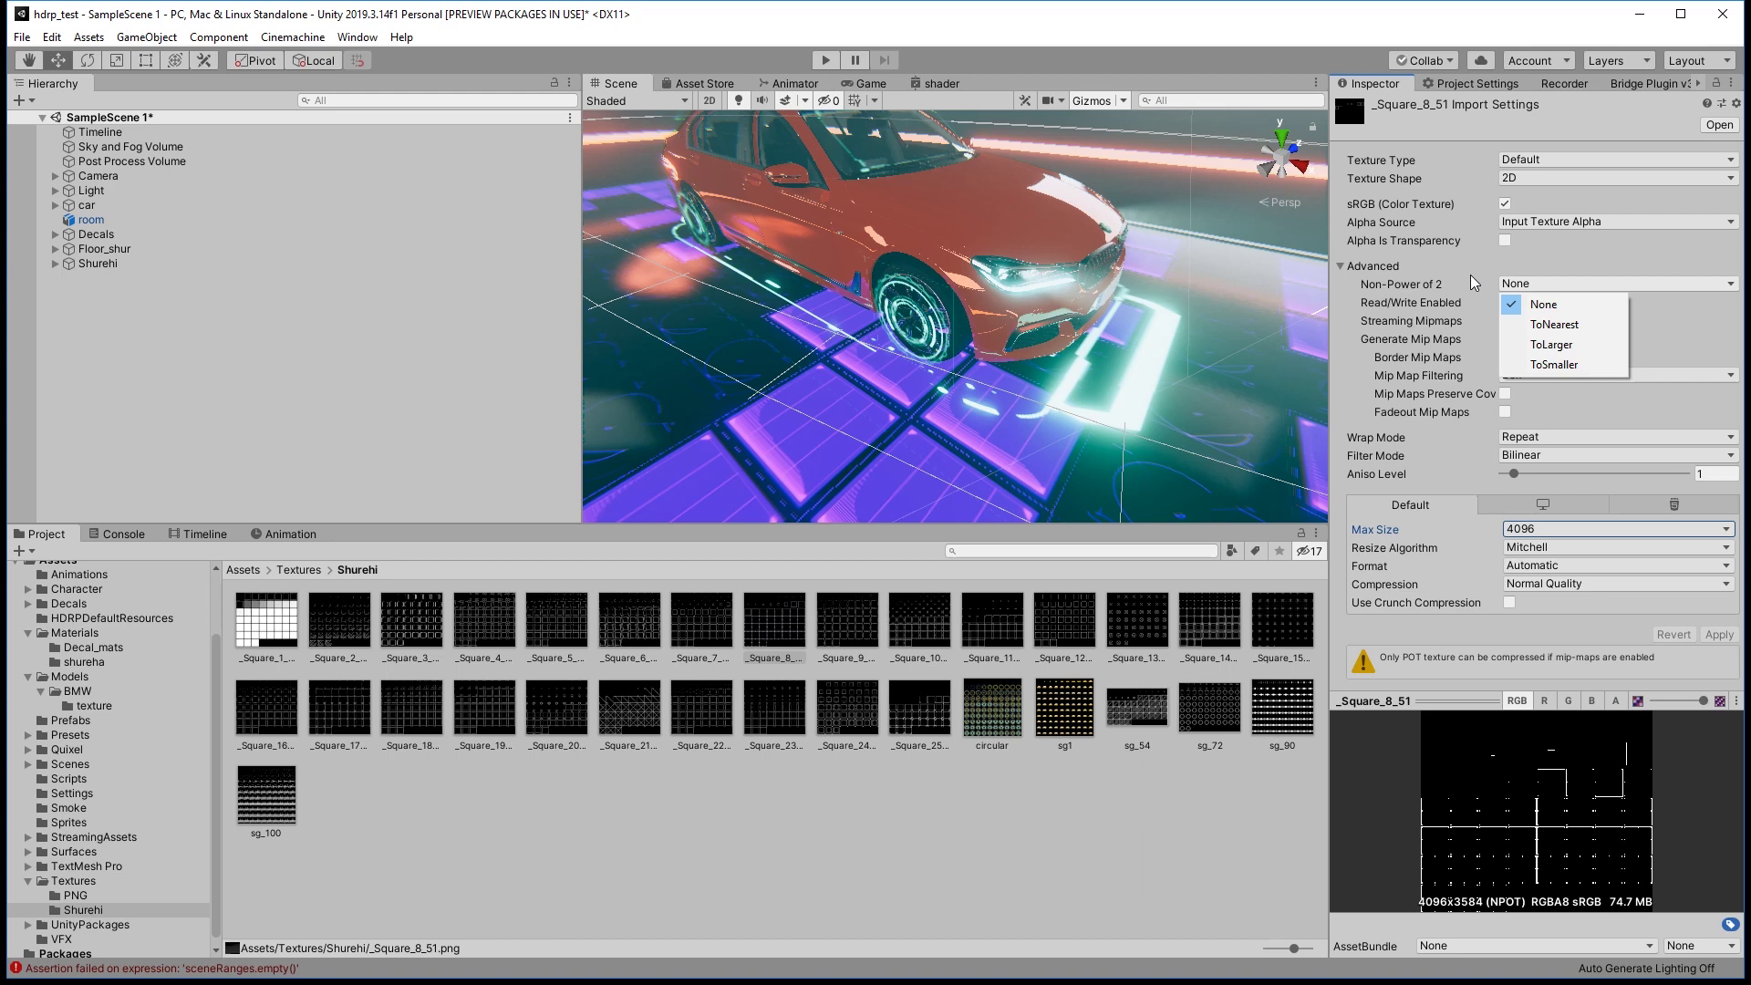
left_click(1478, 284)
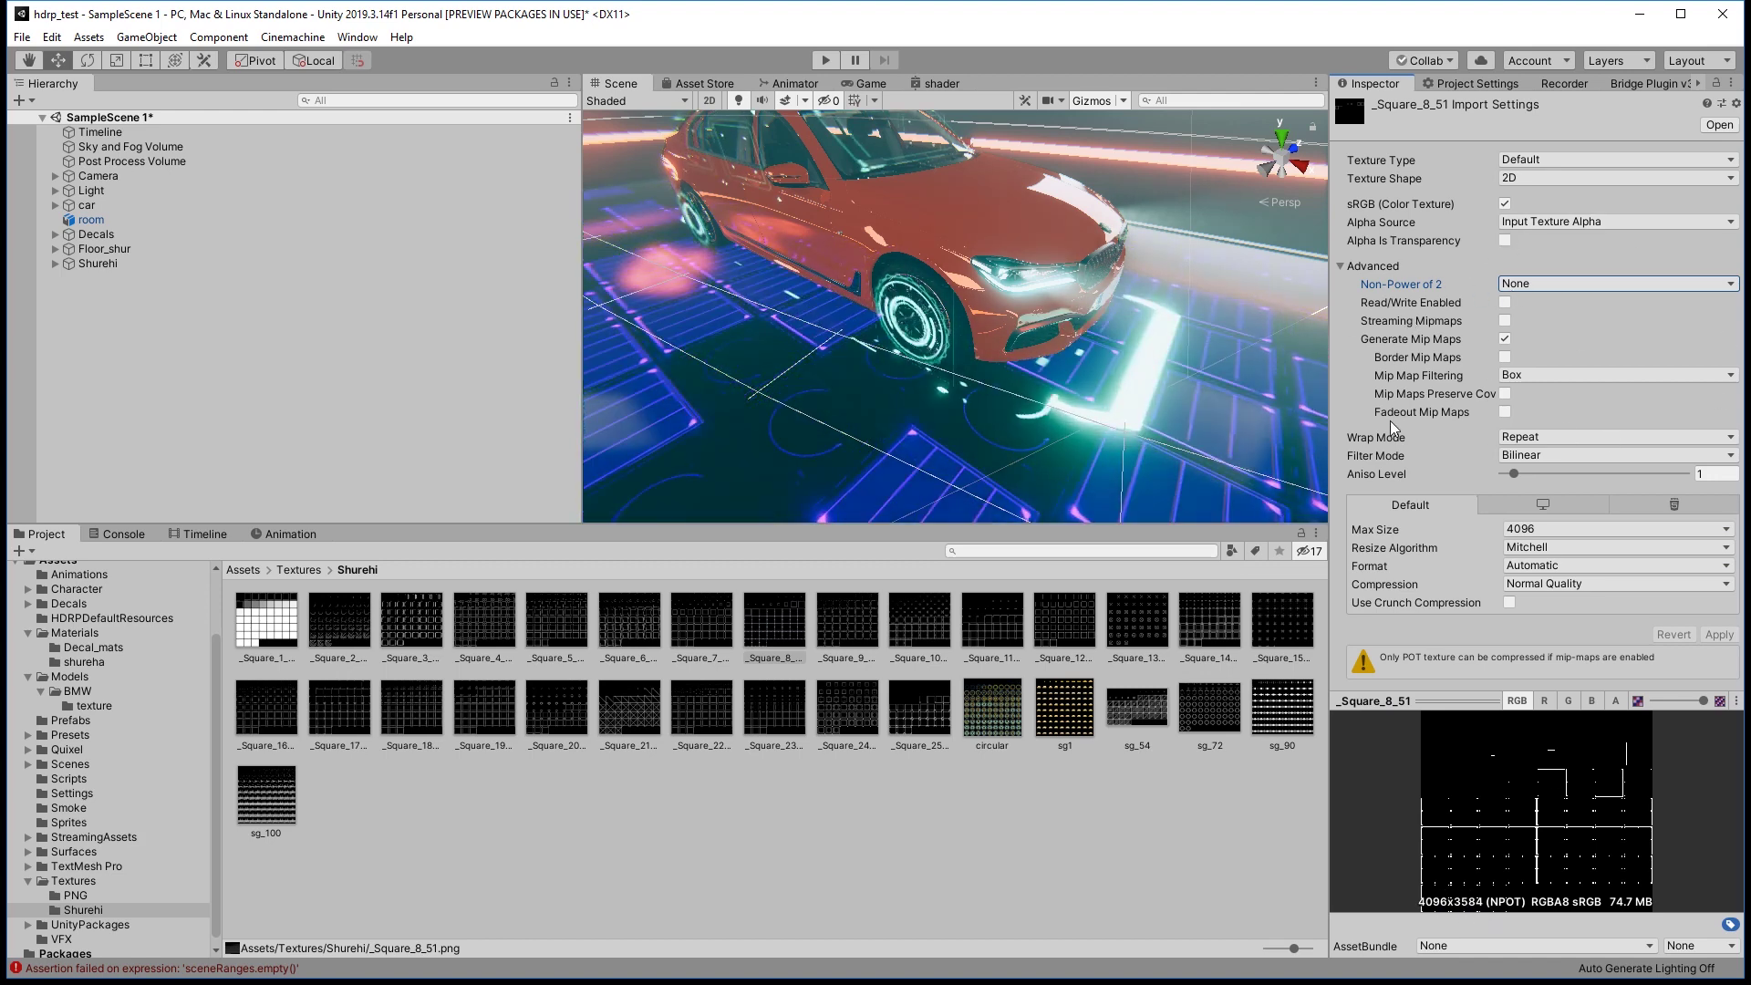
left_click(412, 620)
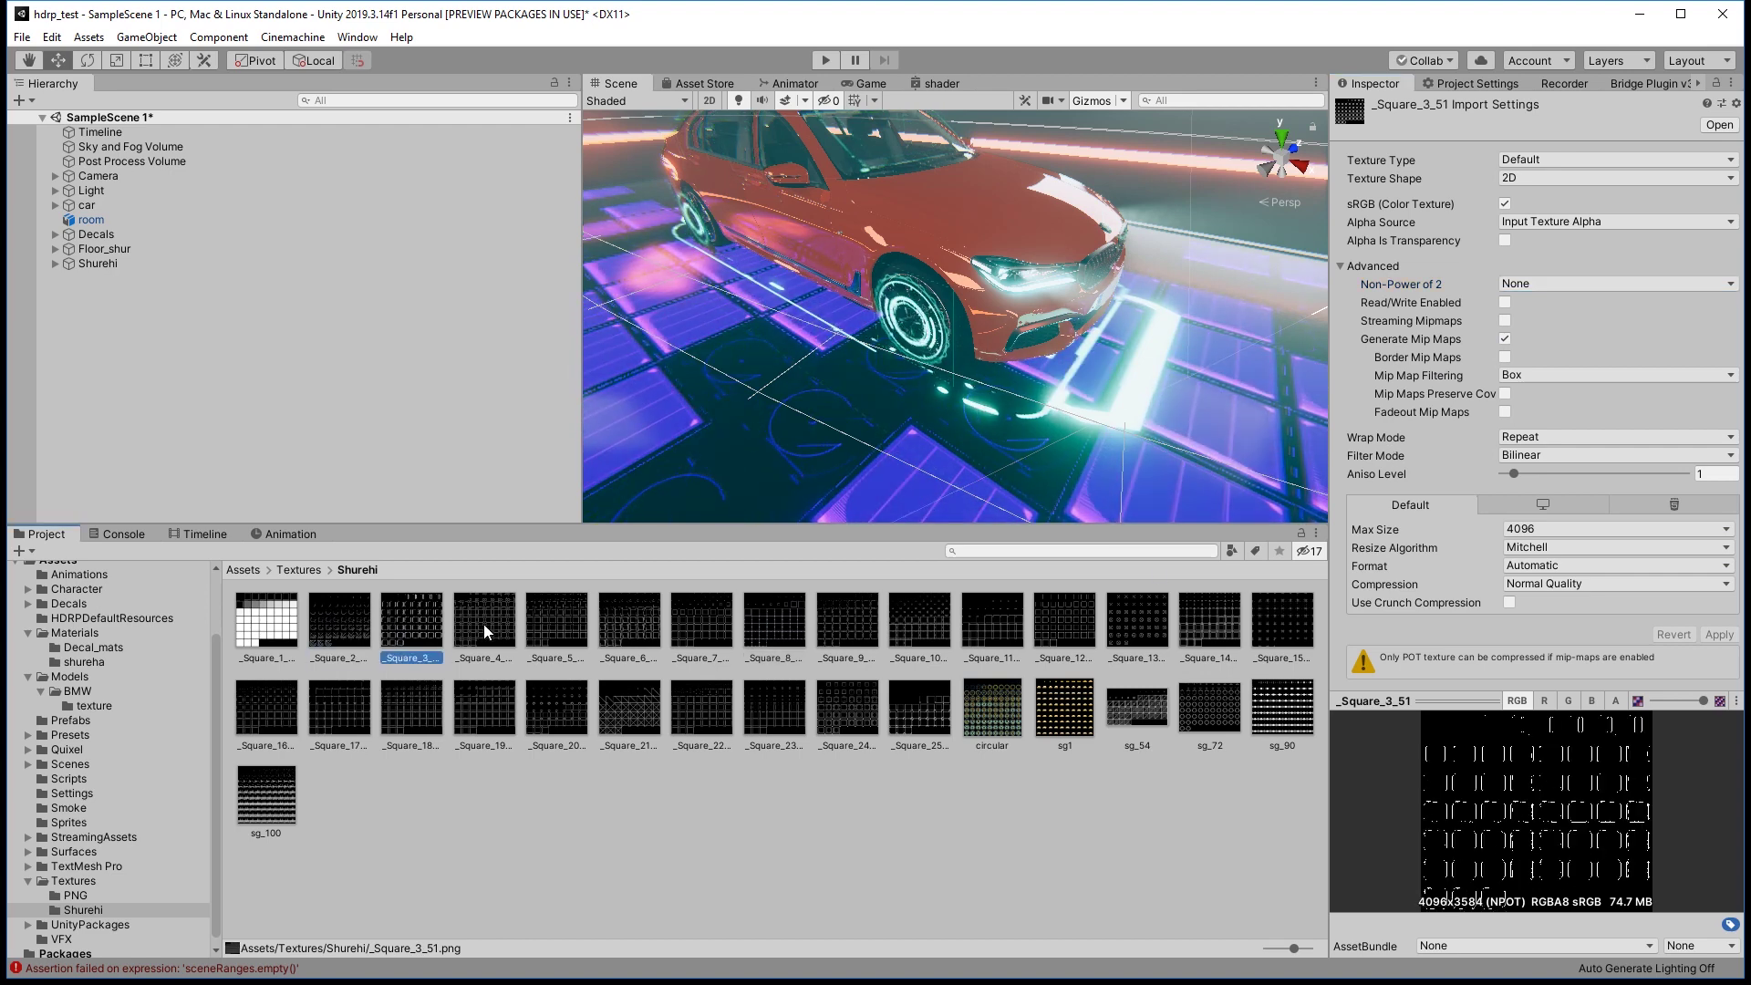
left_click(701, 620)
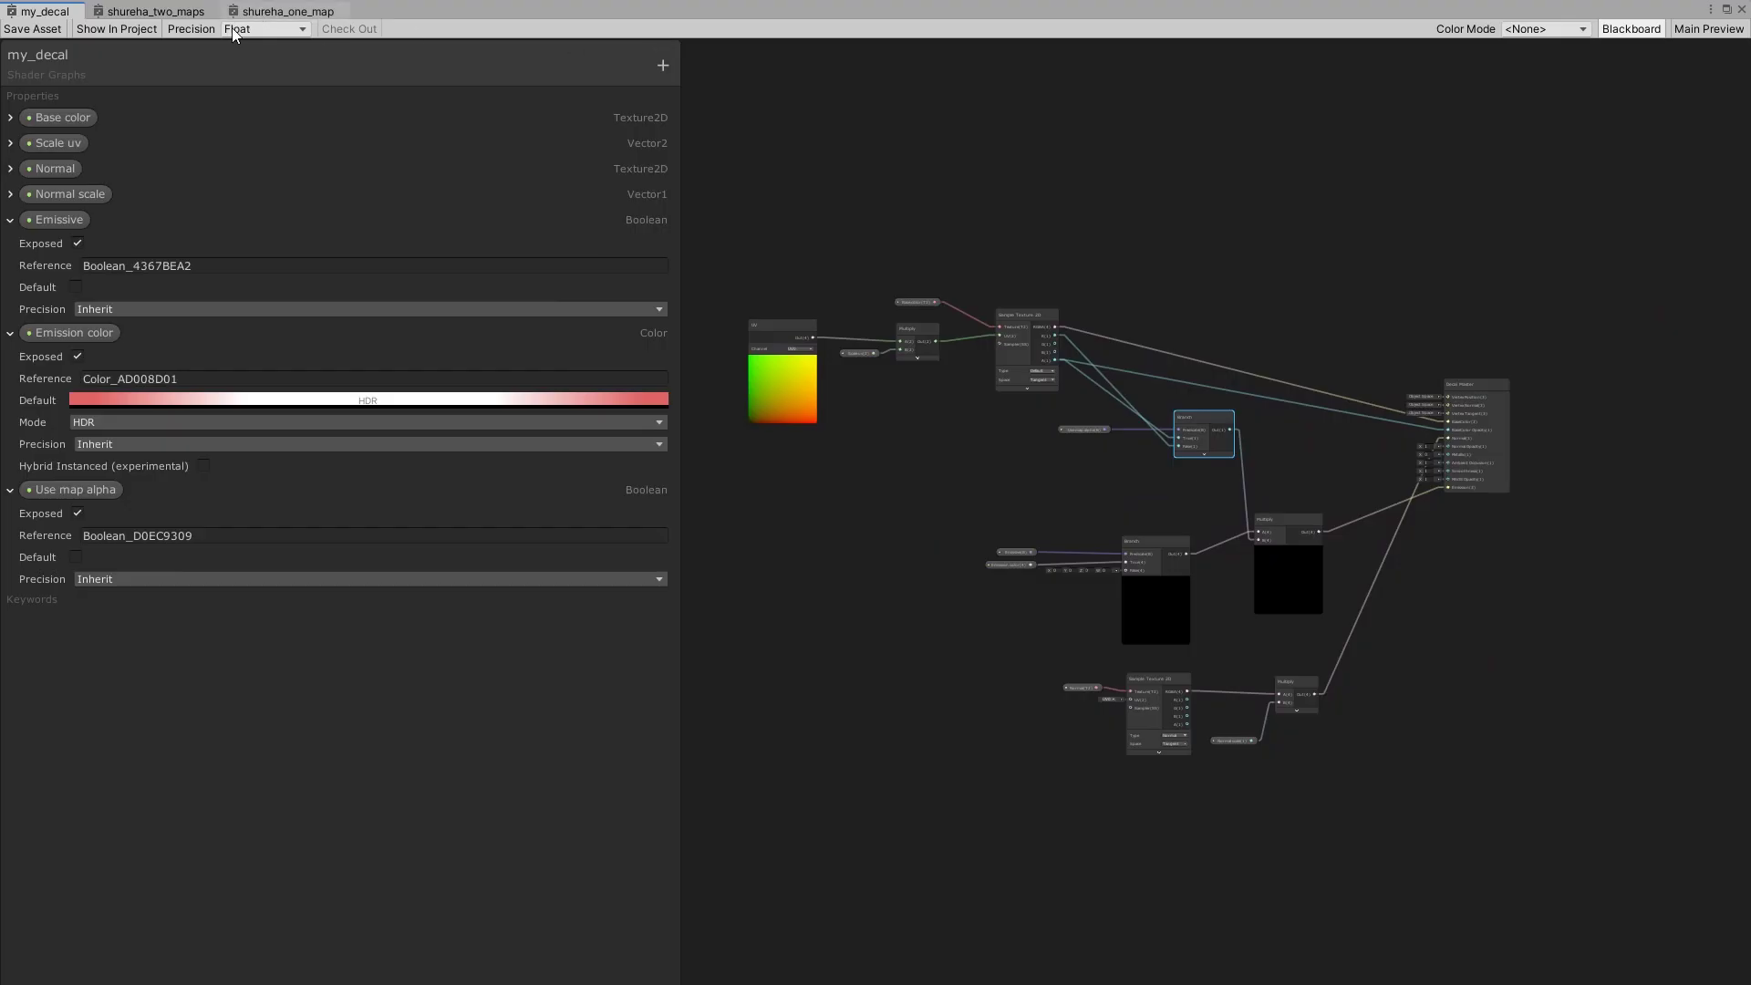
Switch to the shureha_one_map graph and center on the Flipbook node and its upstream nodes.
left_click(288, 11)
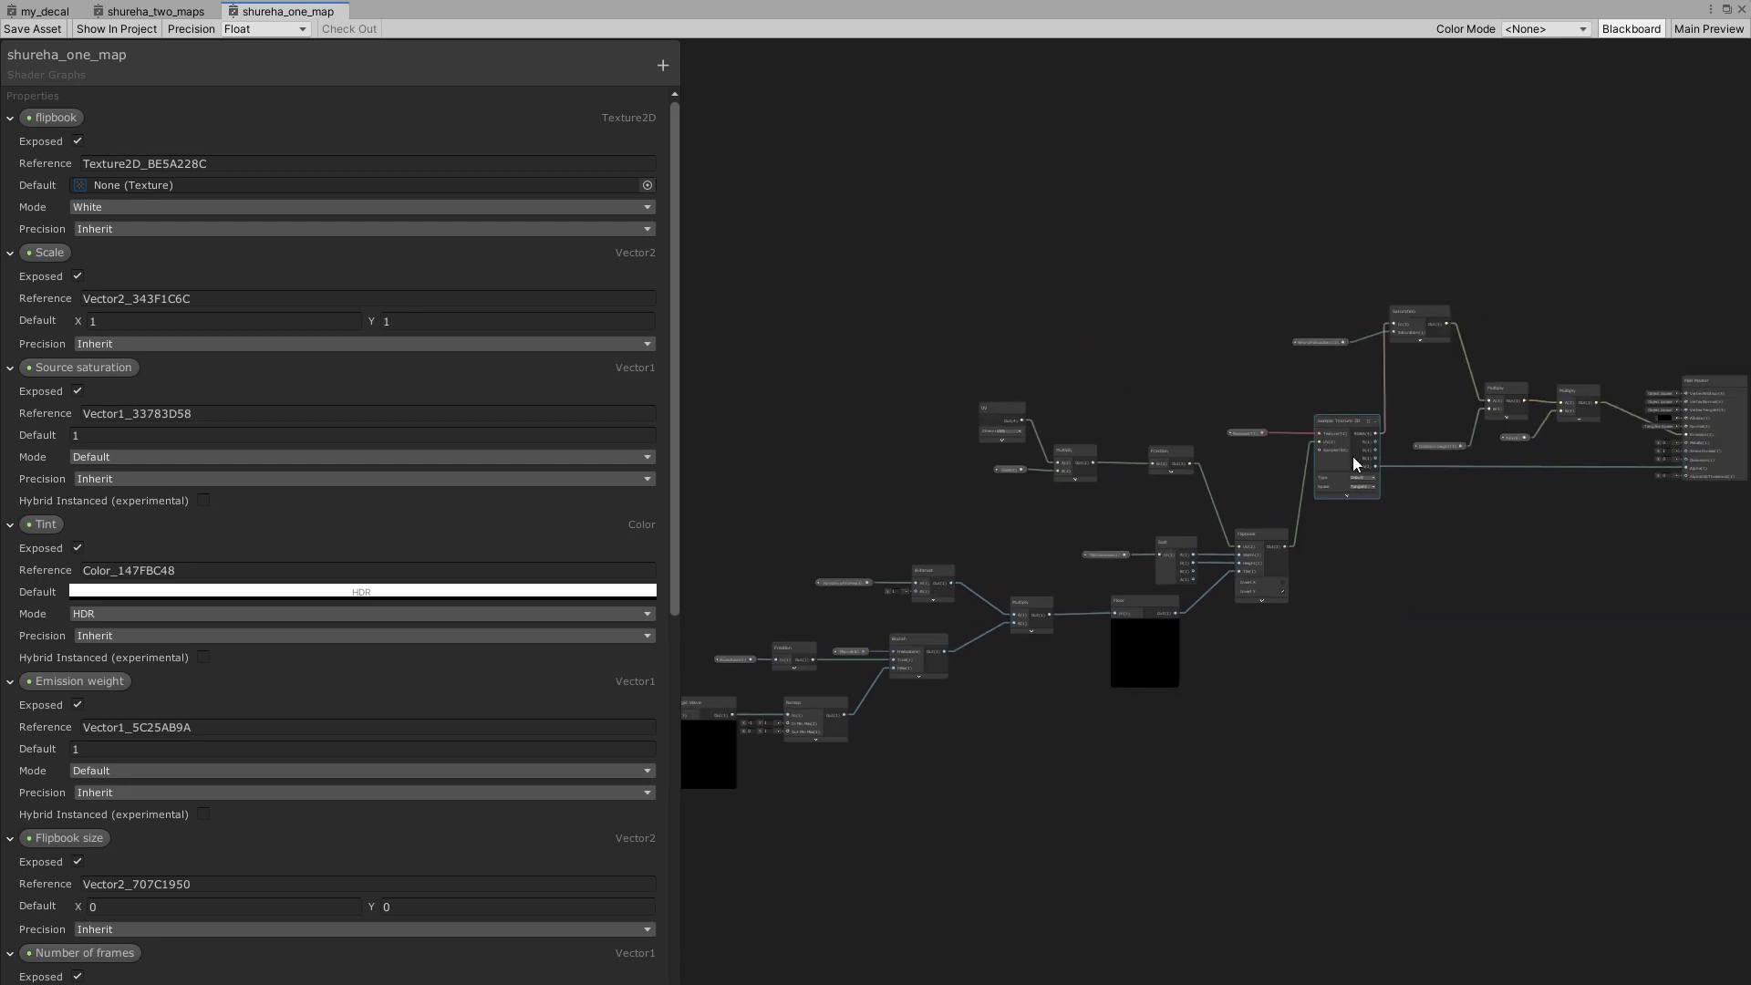
scroll(1396, 565, "down", 2)
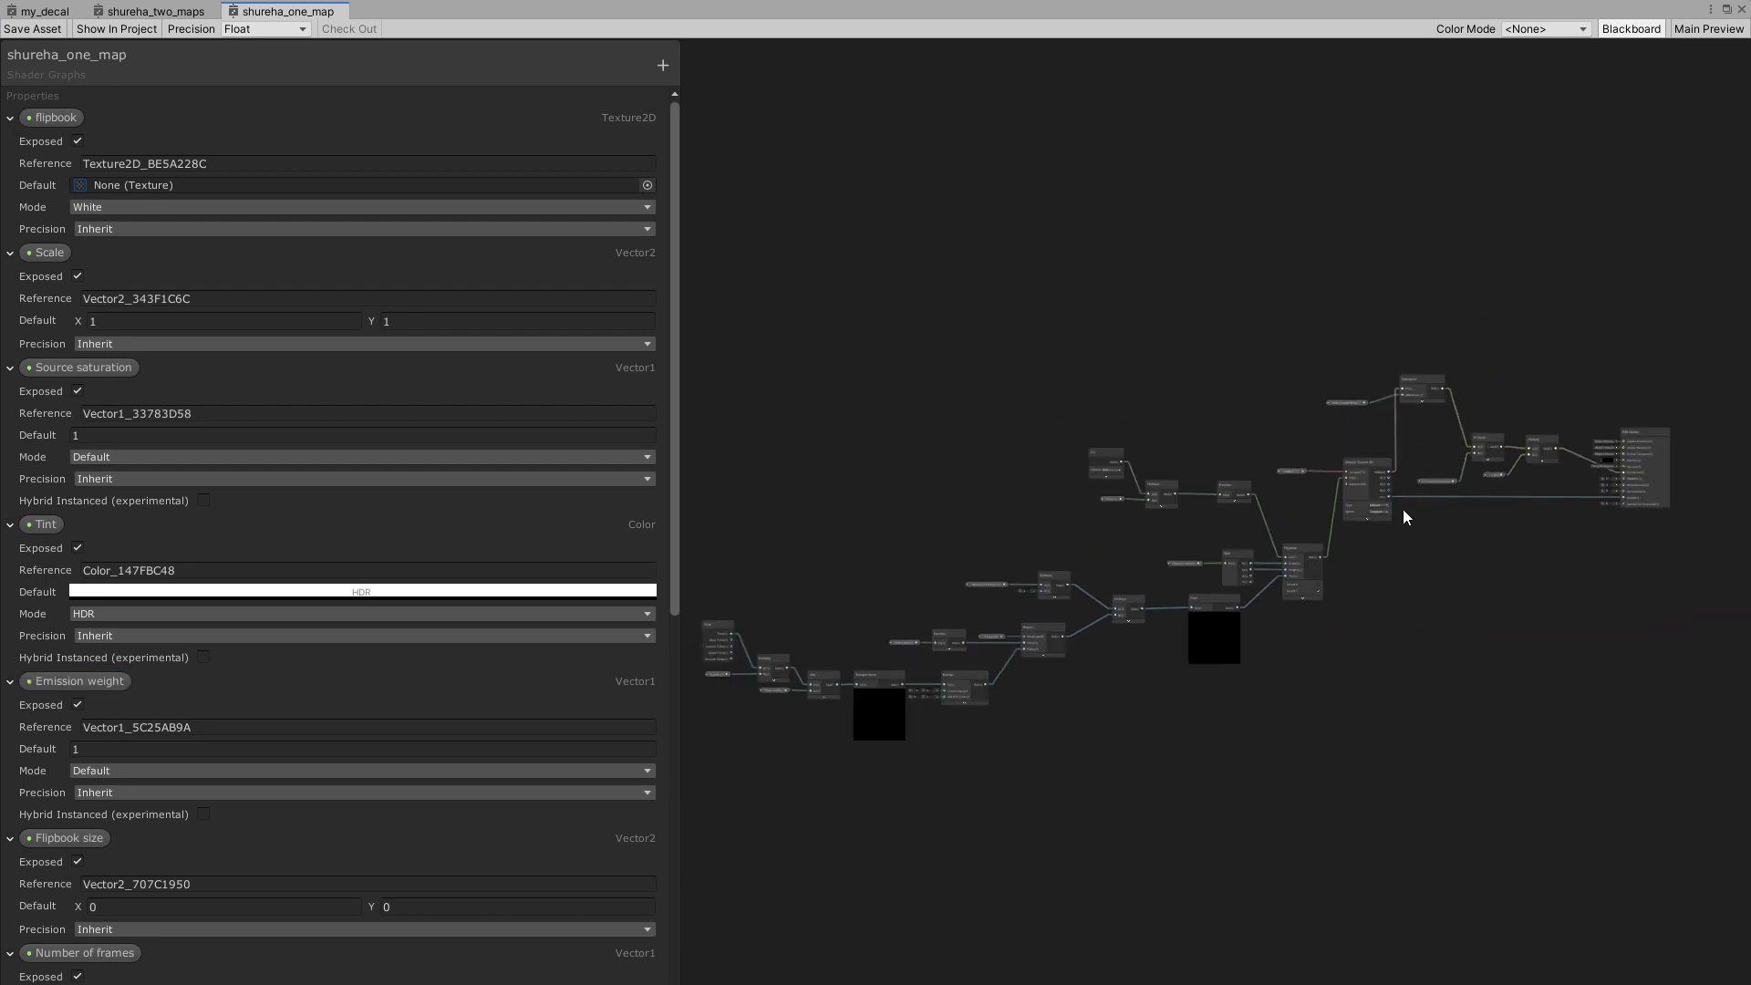
scroll(1377, 502, "up", 2)
scroll(1314, 557, "up", 3)
scroll(1340, 625, "up", 1)
scroll(1341, 593, "up", 1)
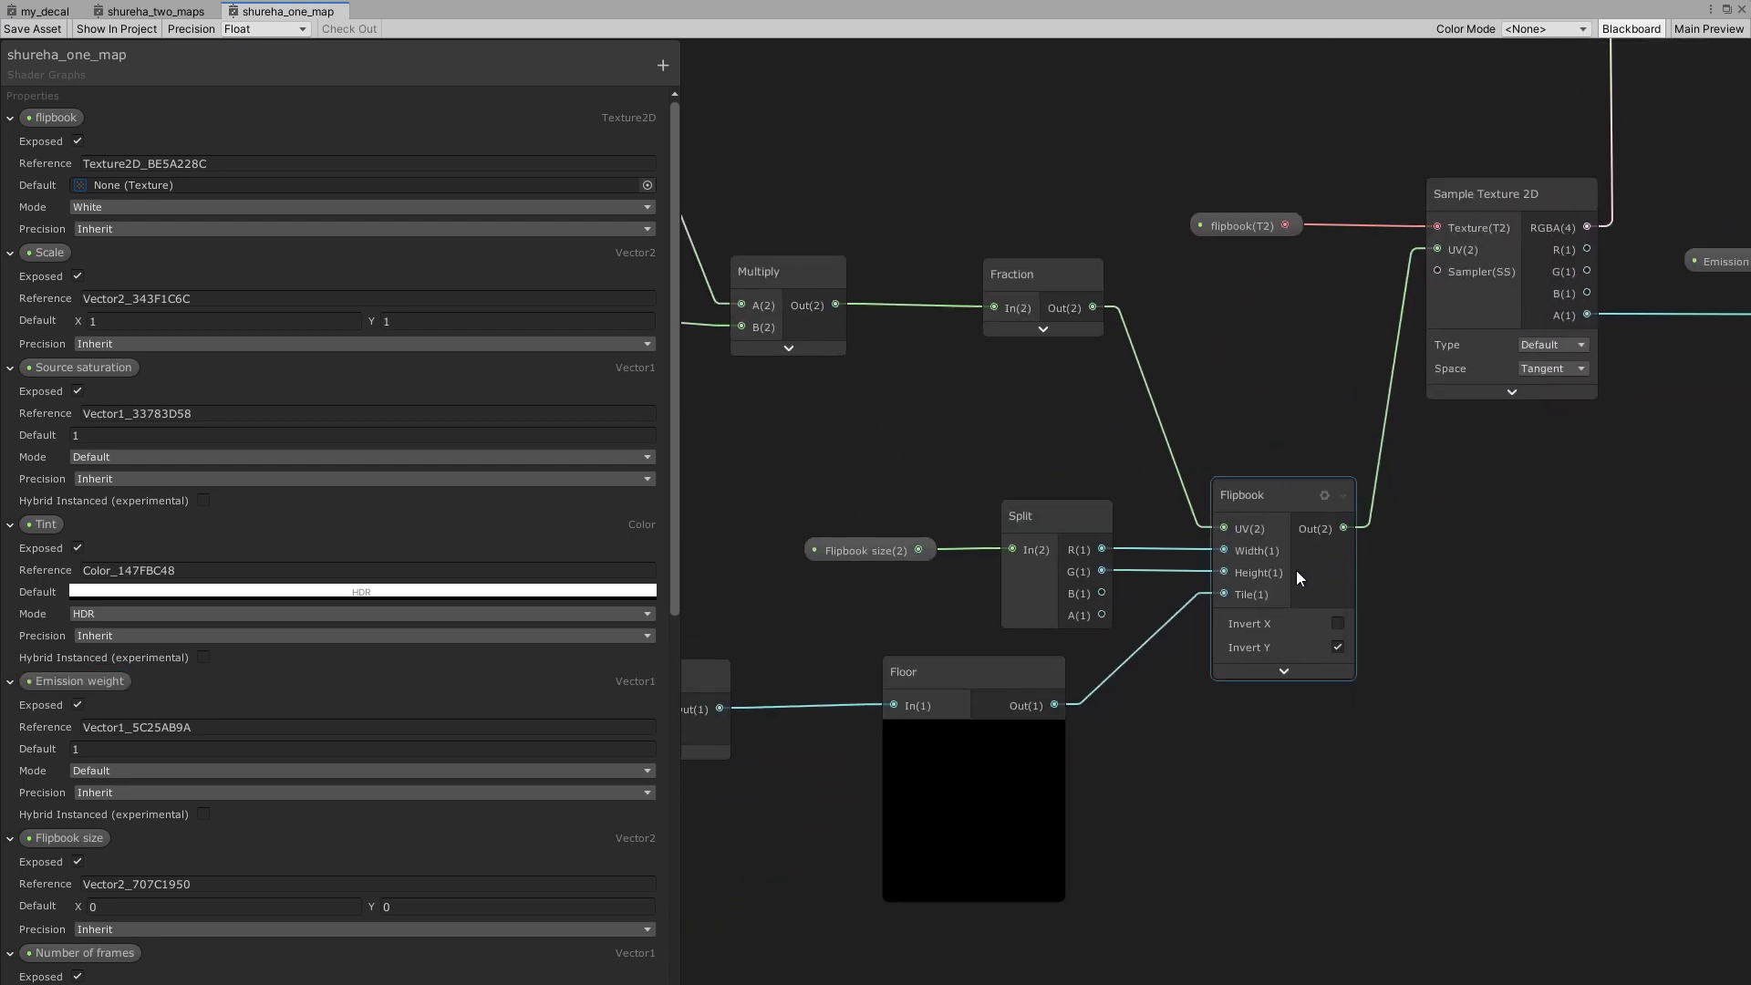
middle_click_drag(1511, 589, 1371, 542)
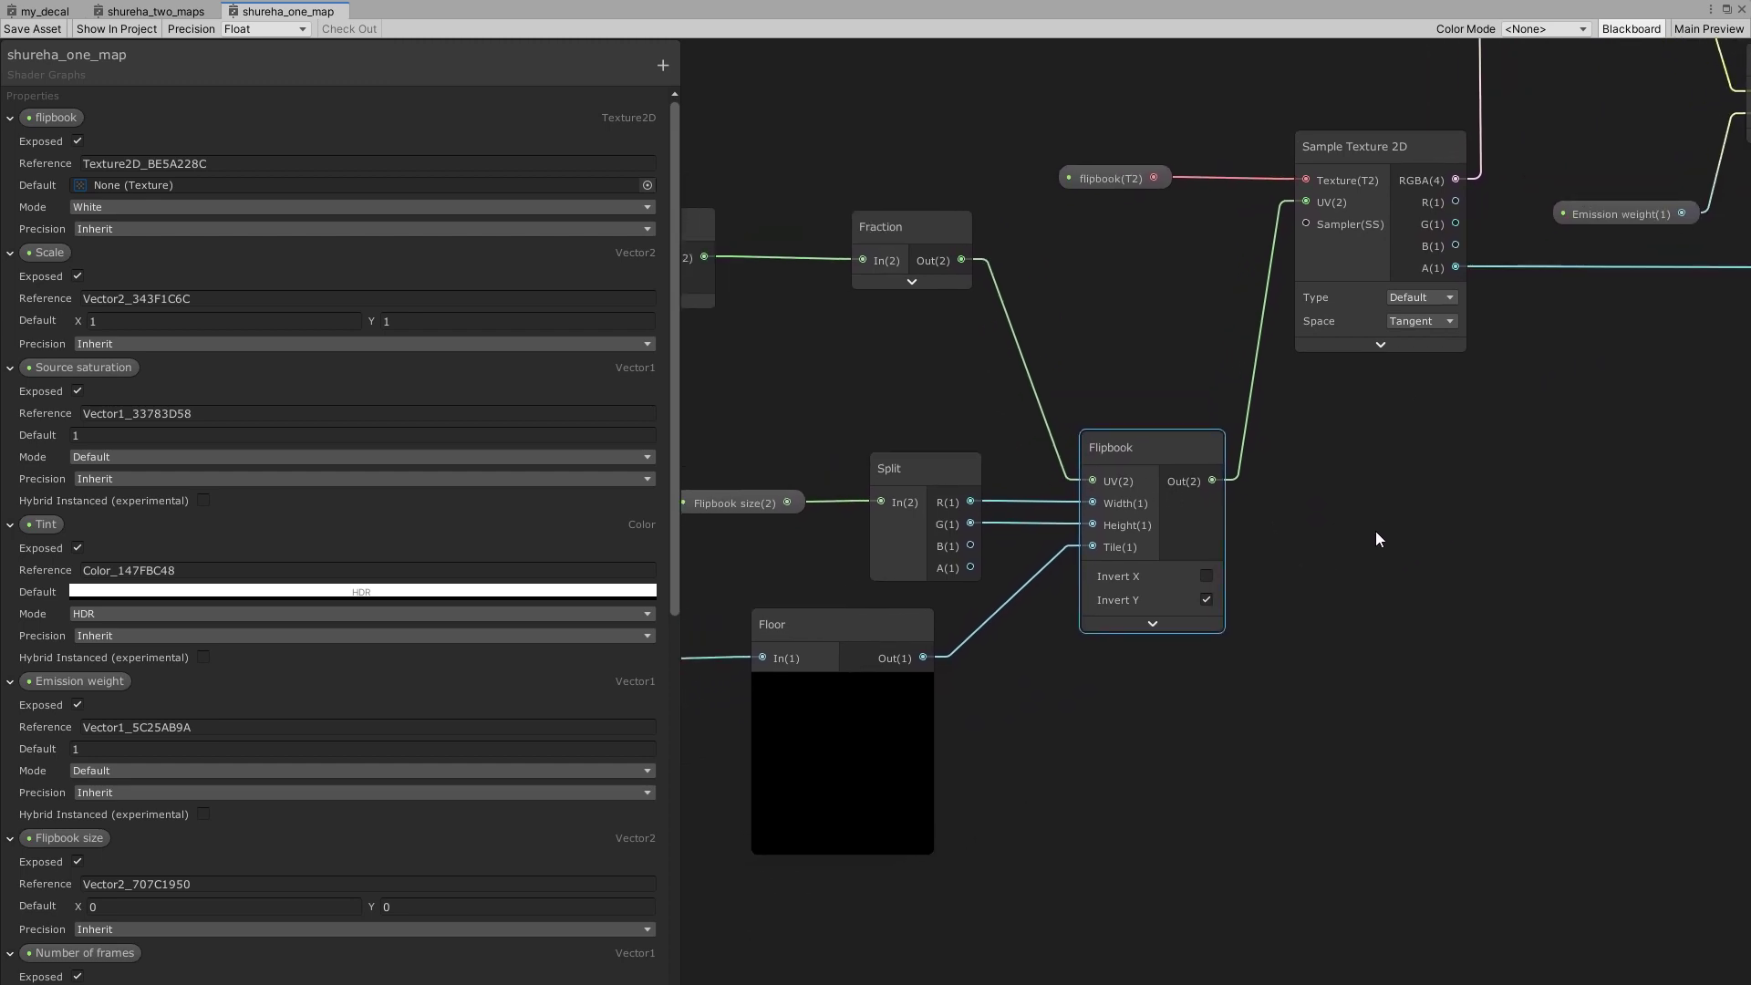
key("f")
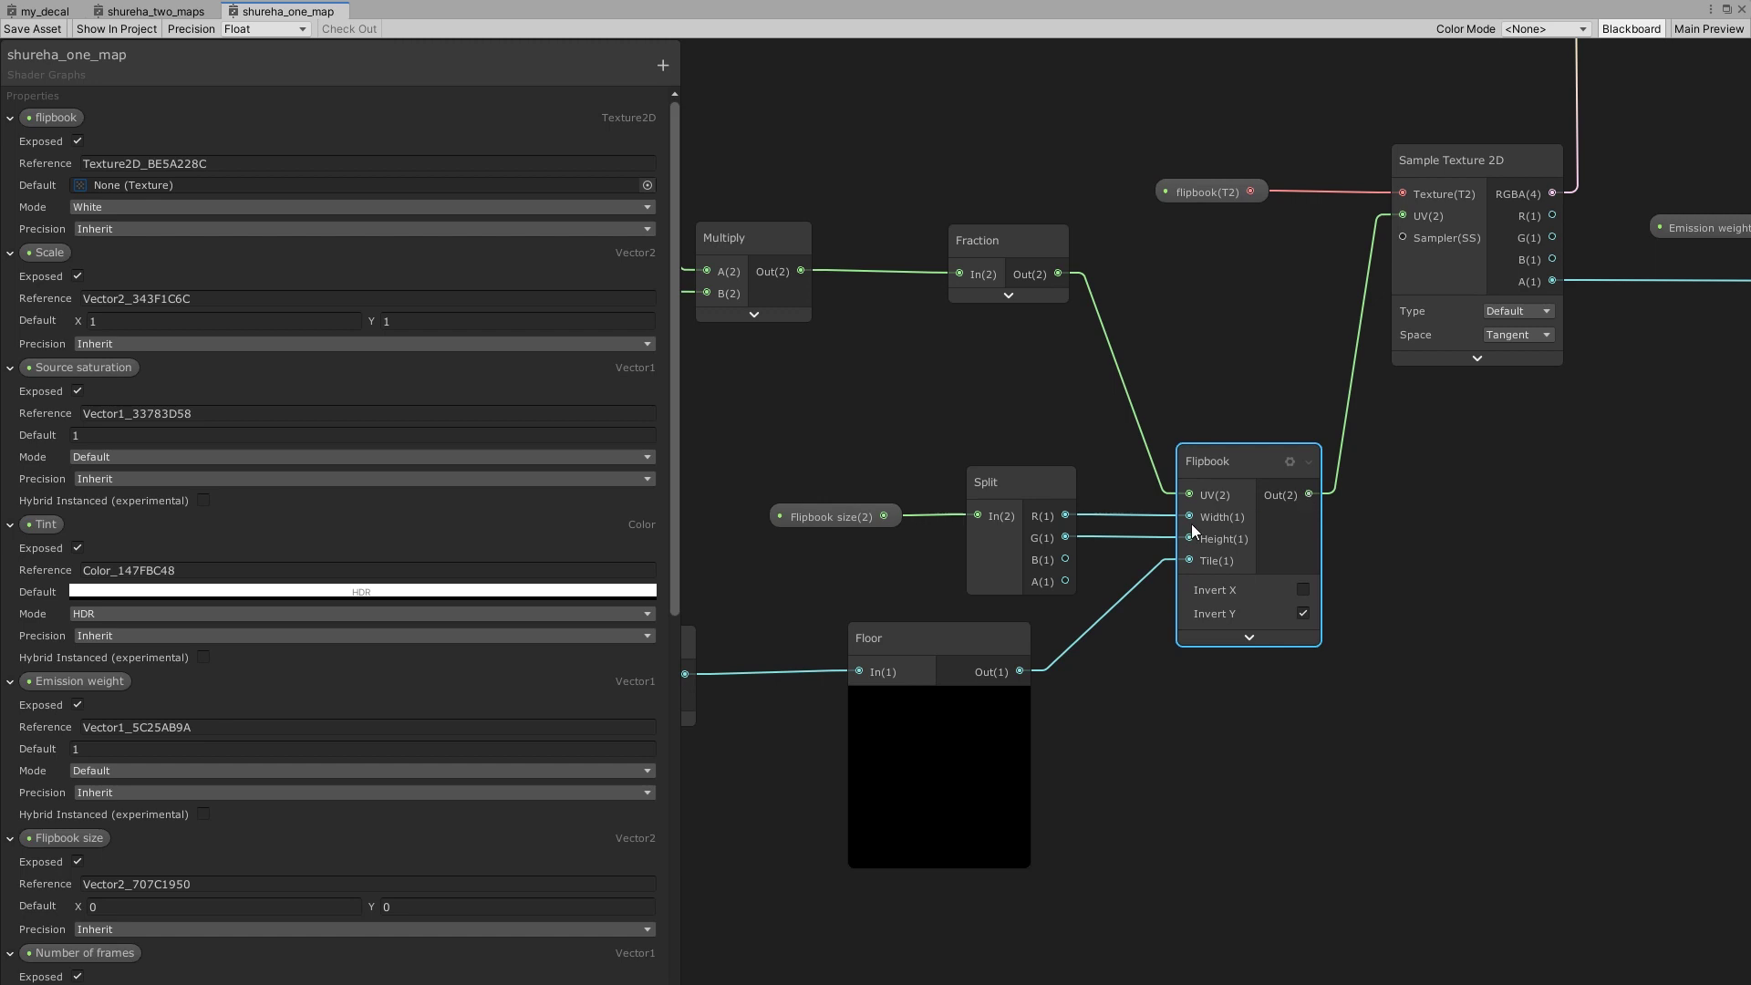
middle_click_drag(1400, 527, 1239, 644)
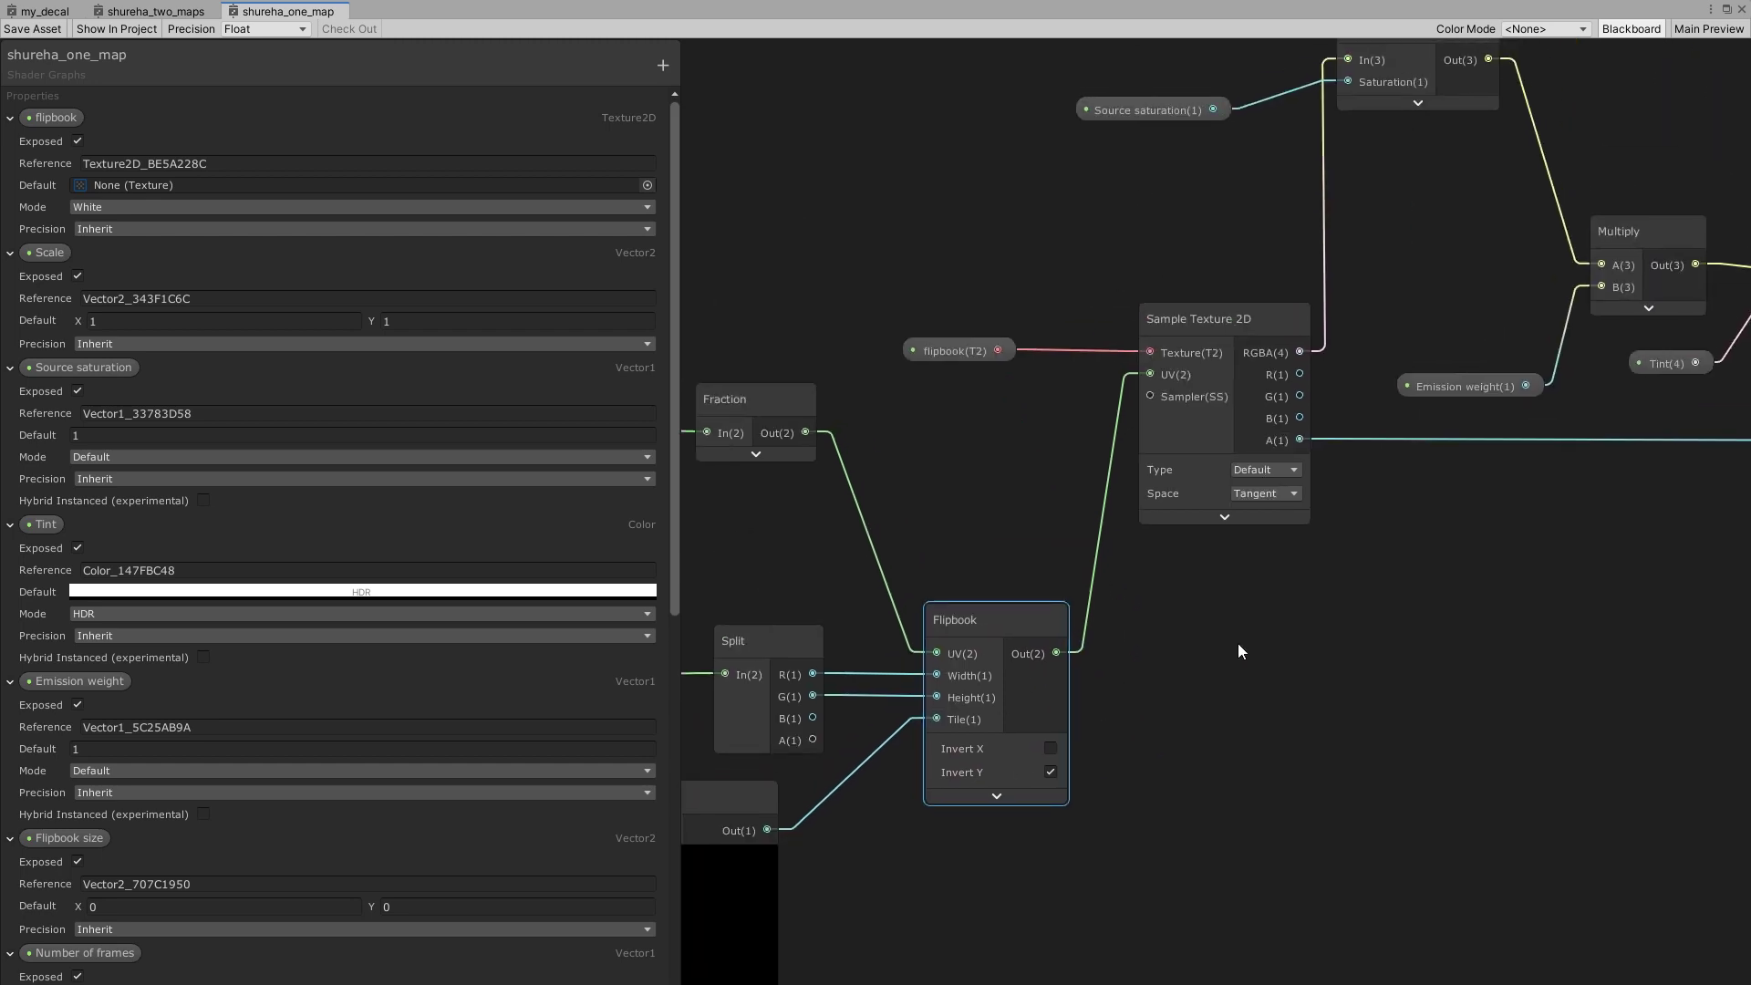
Inspect the Time, Multiply and Add chain with its Speed and Time shift properties.
left_click_drag(1188, 363, 1242, 349)
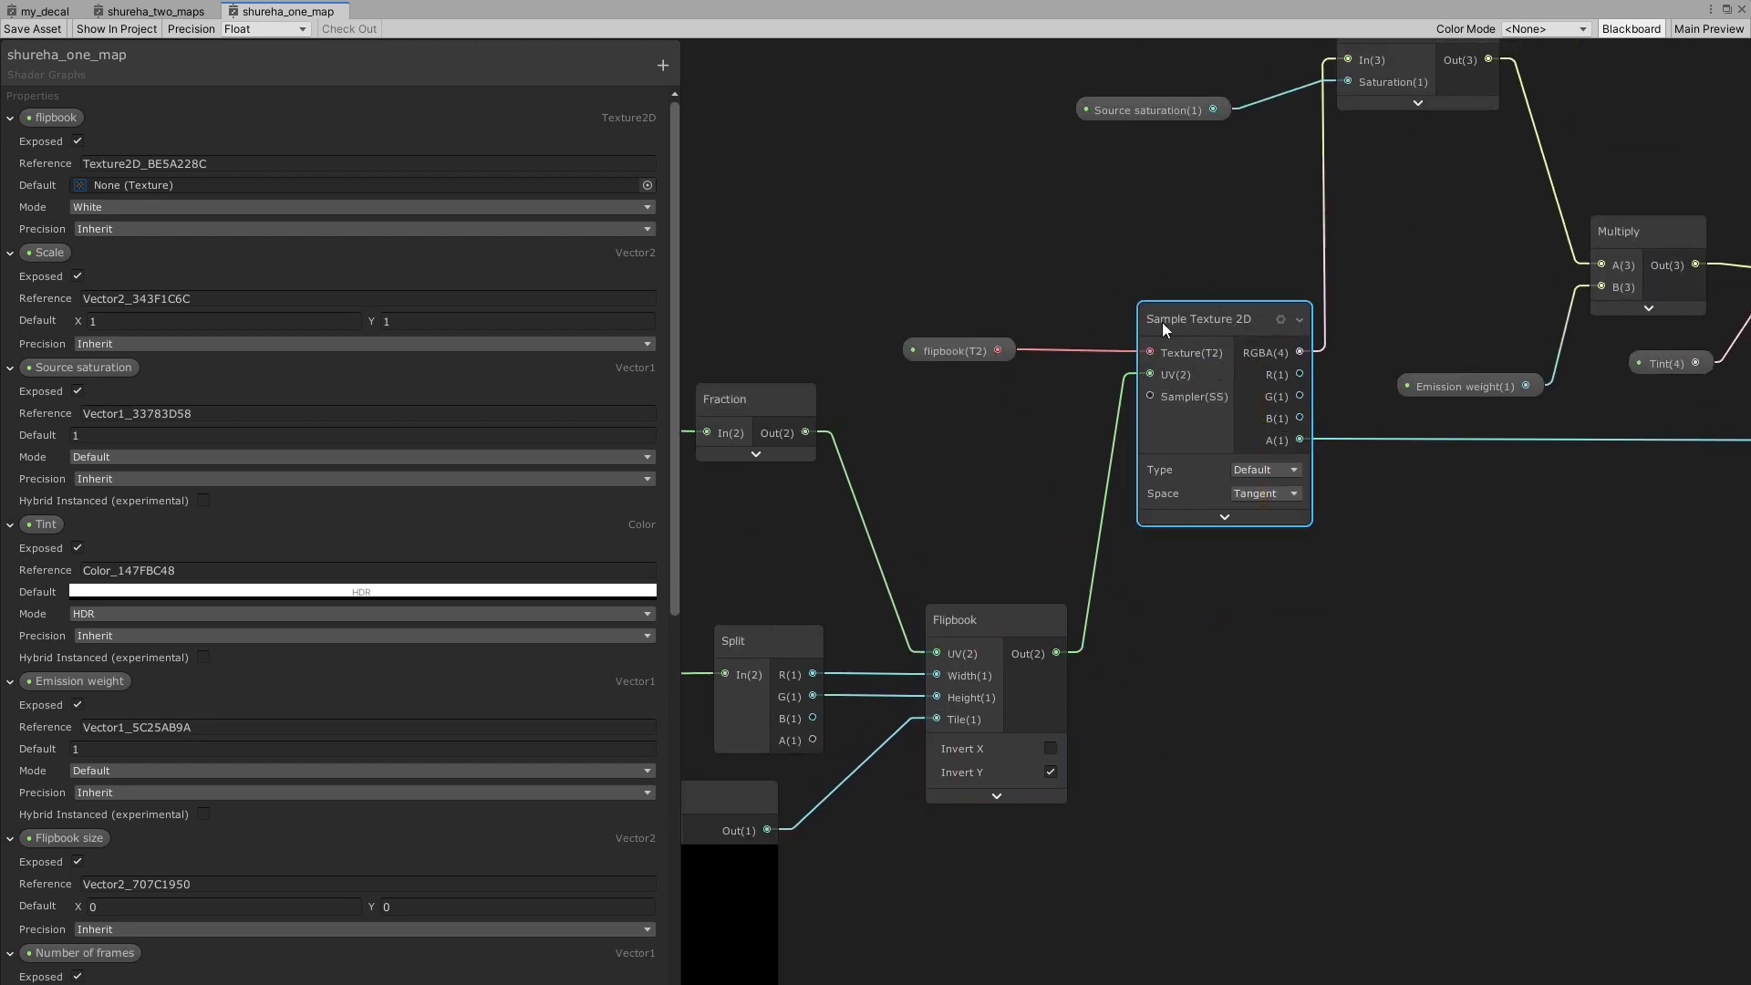
scroll(1237, 442, "down", 3)
scroll(1204, 490, "down", 2)
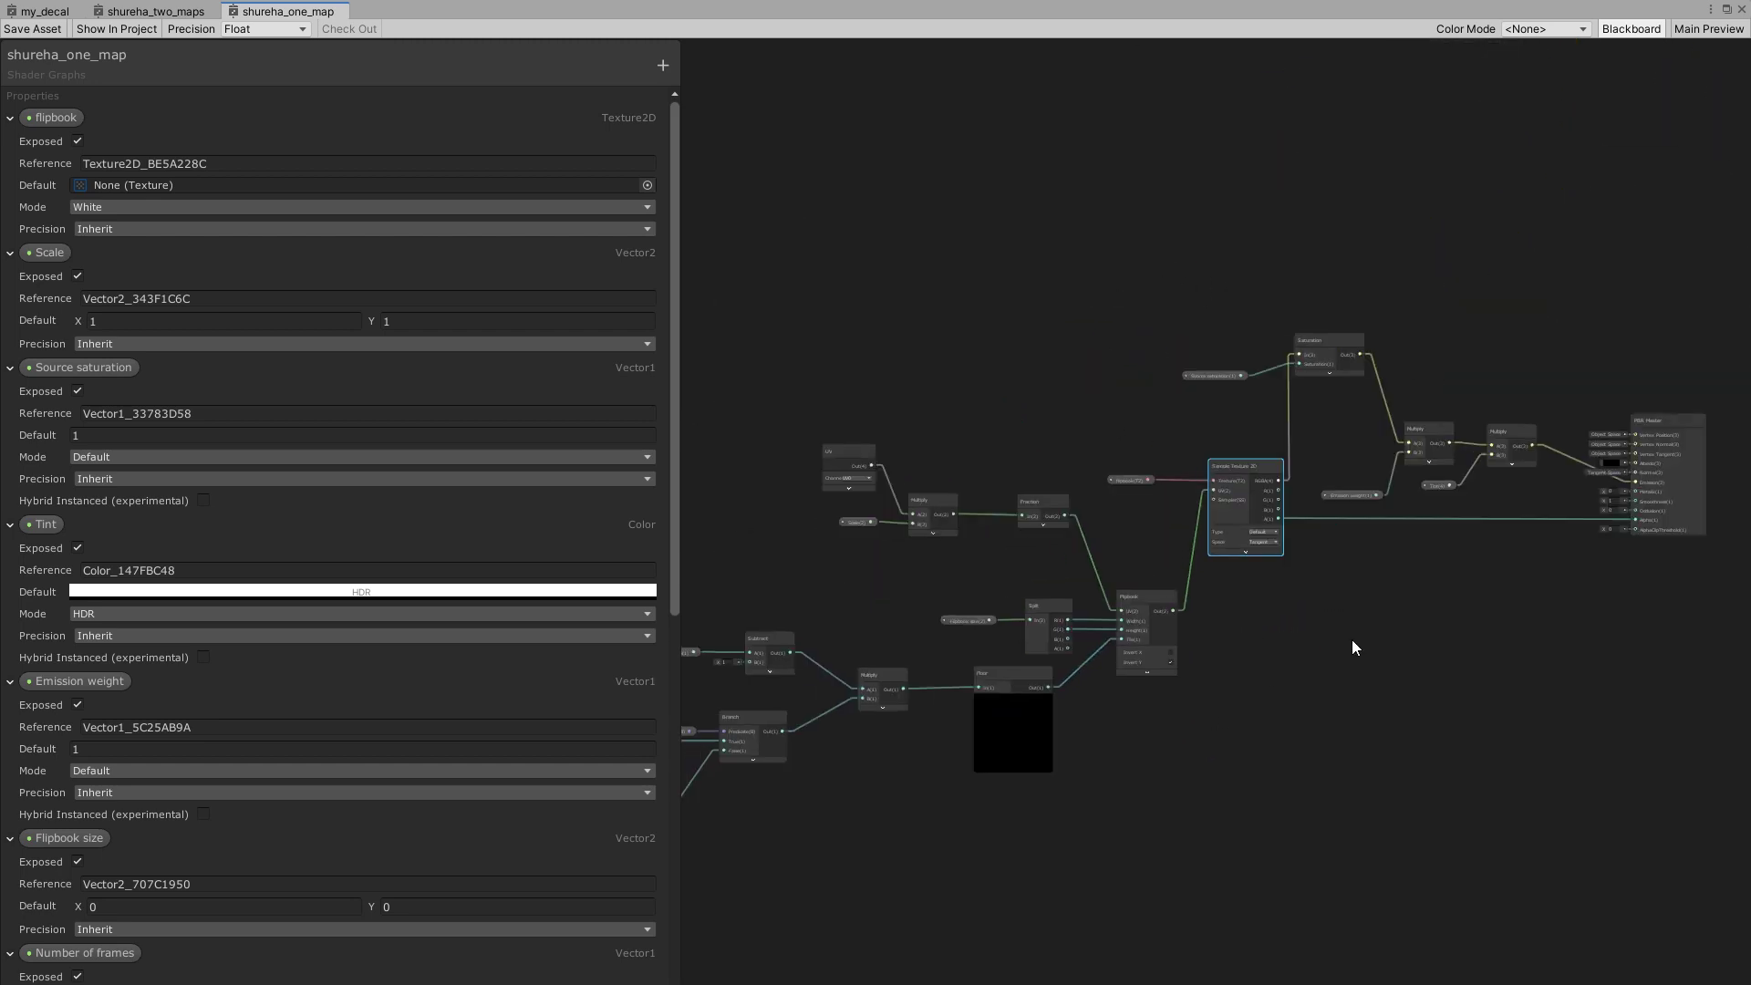
middle_click_drag(1352, 638, 1193, 704)
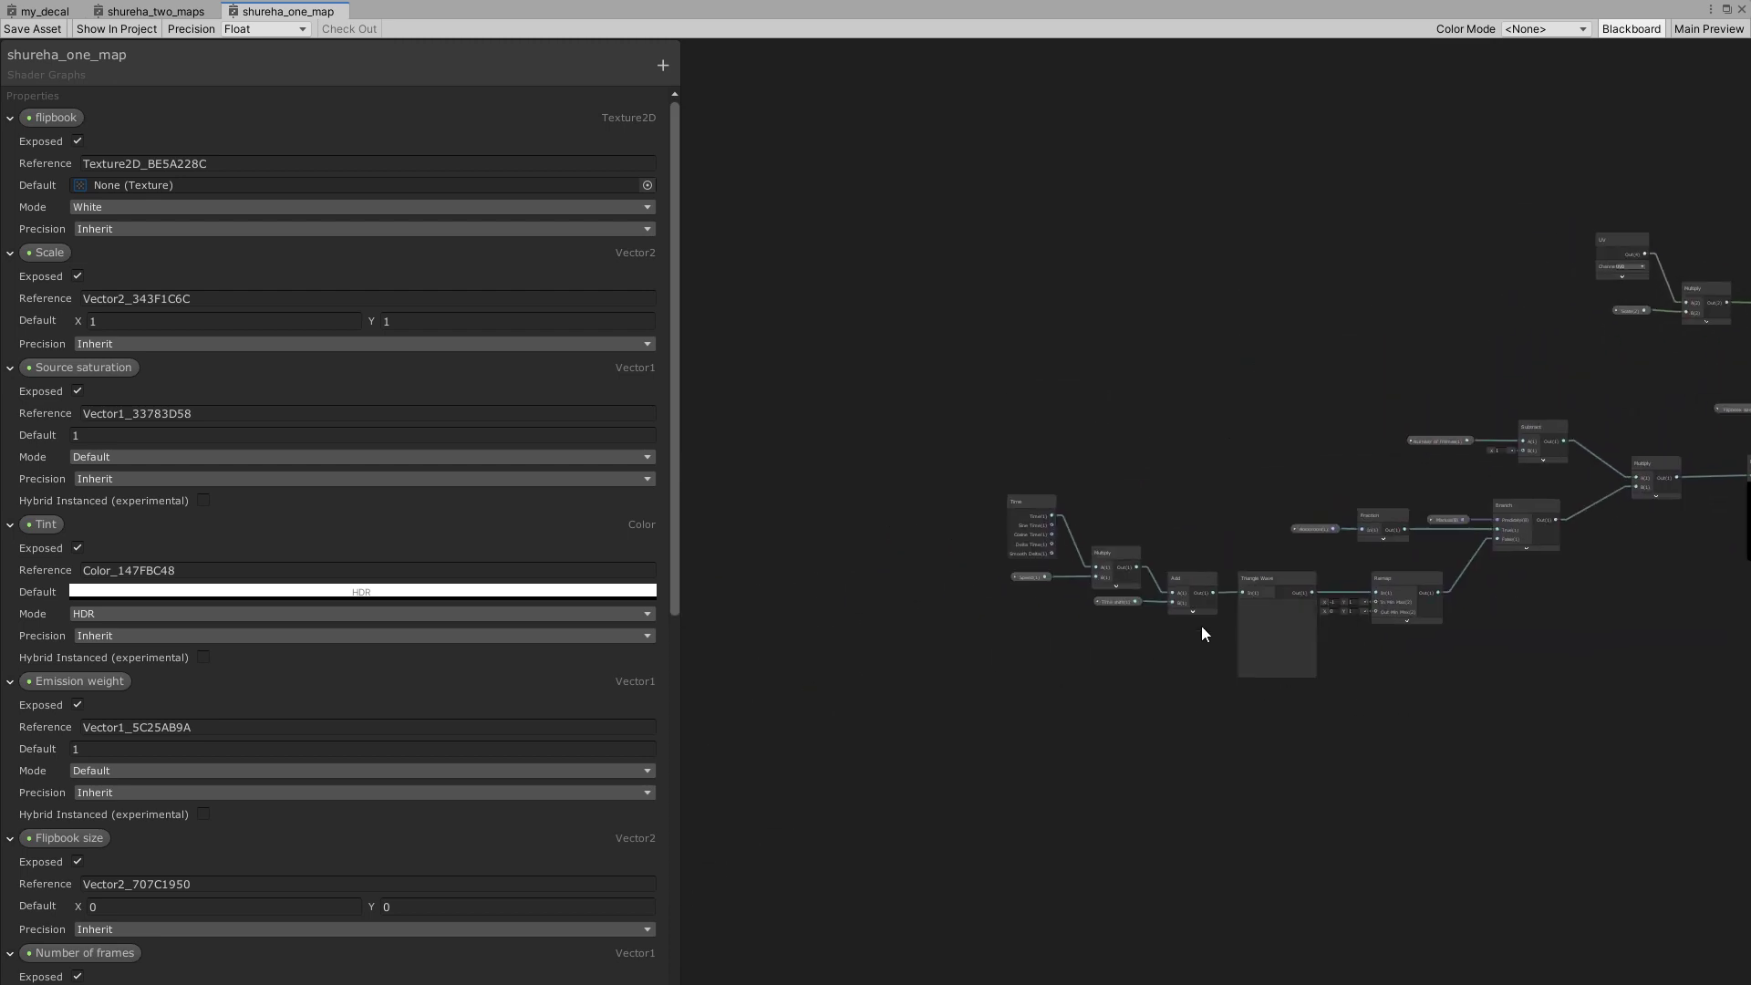
scroll(1040, 535, "up", 3)
left_click_drag(899, 375, 1119, 641)
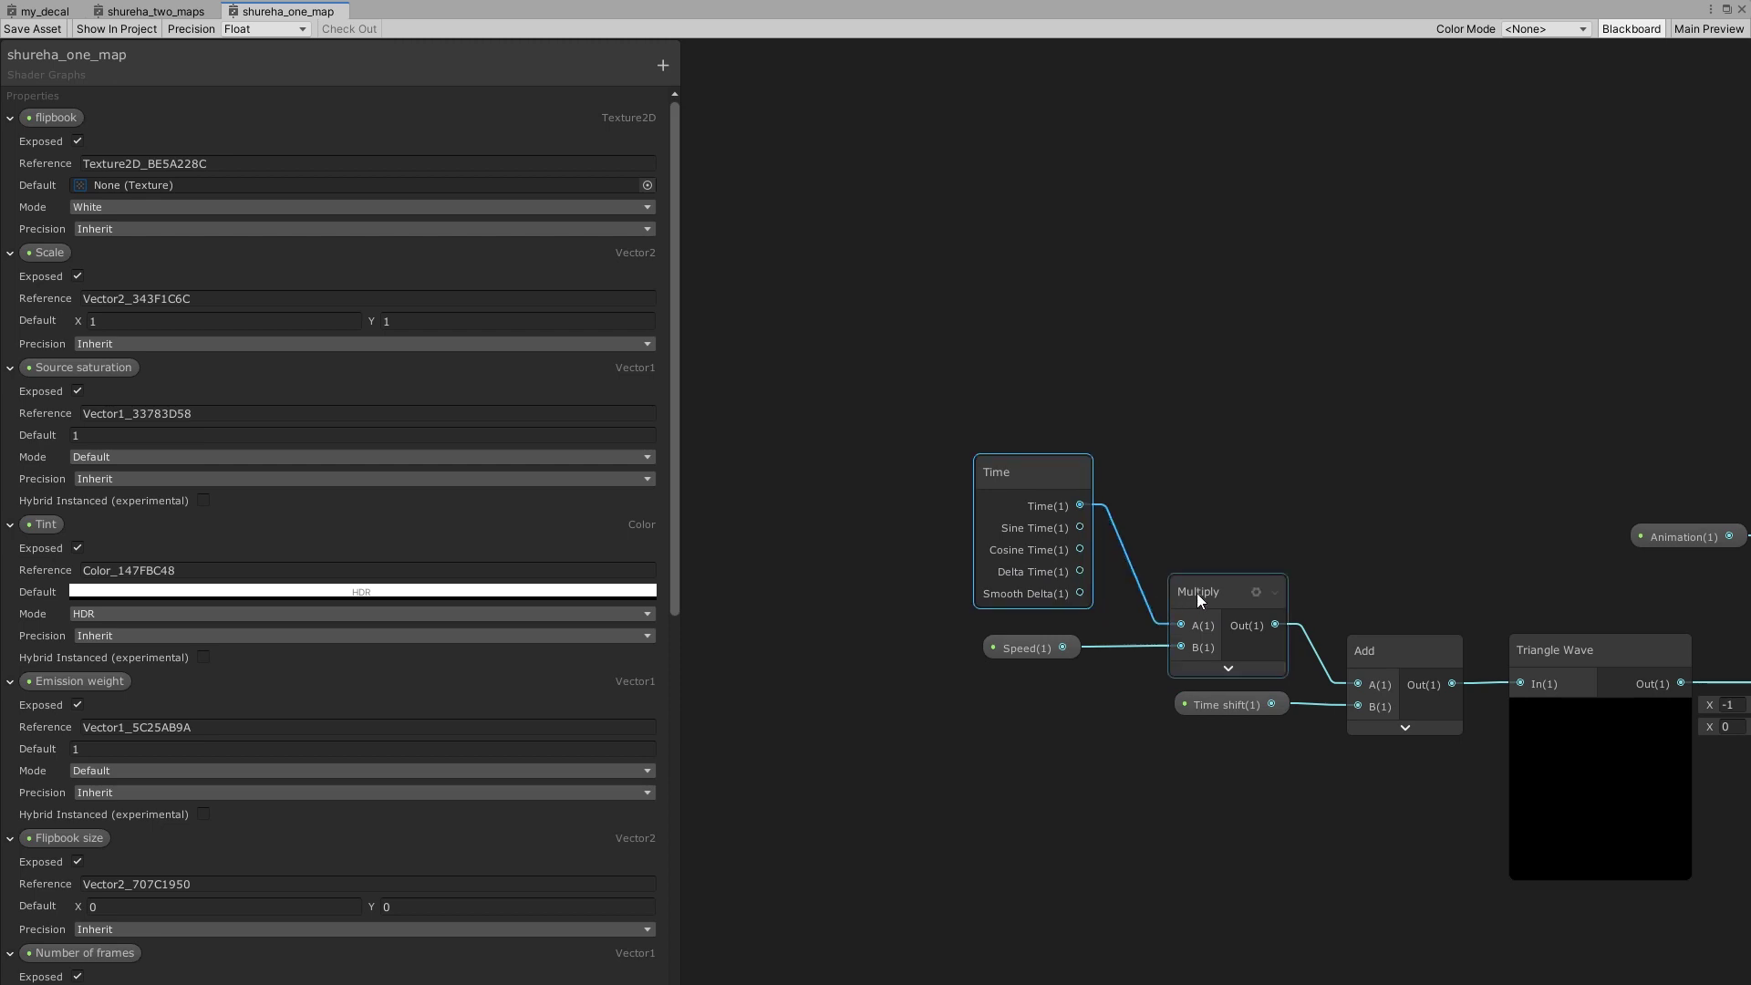
left_click(1042, 652)
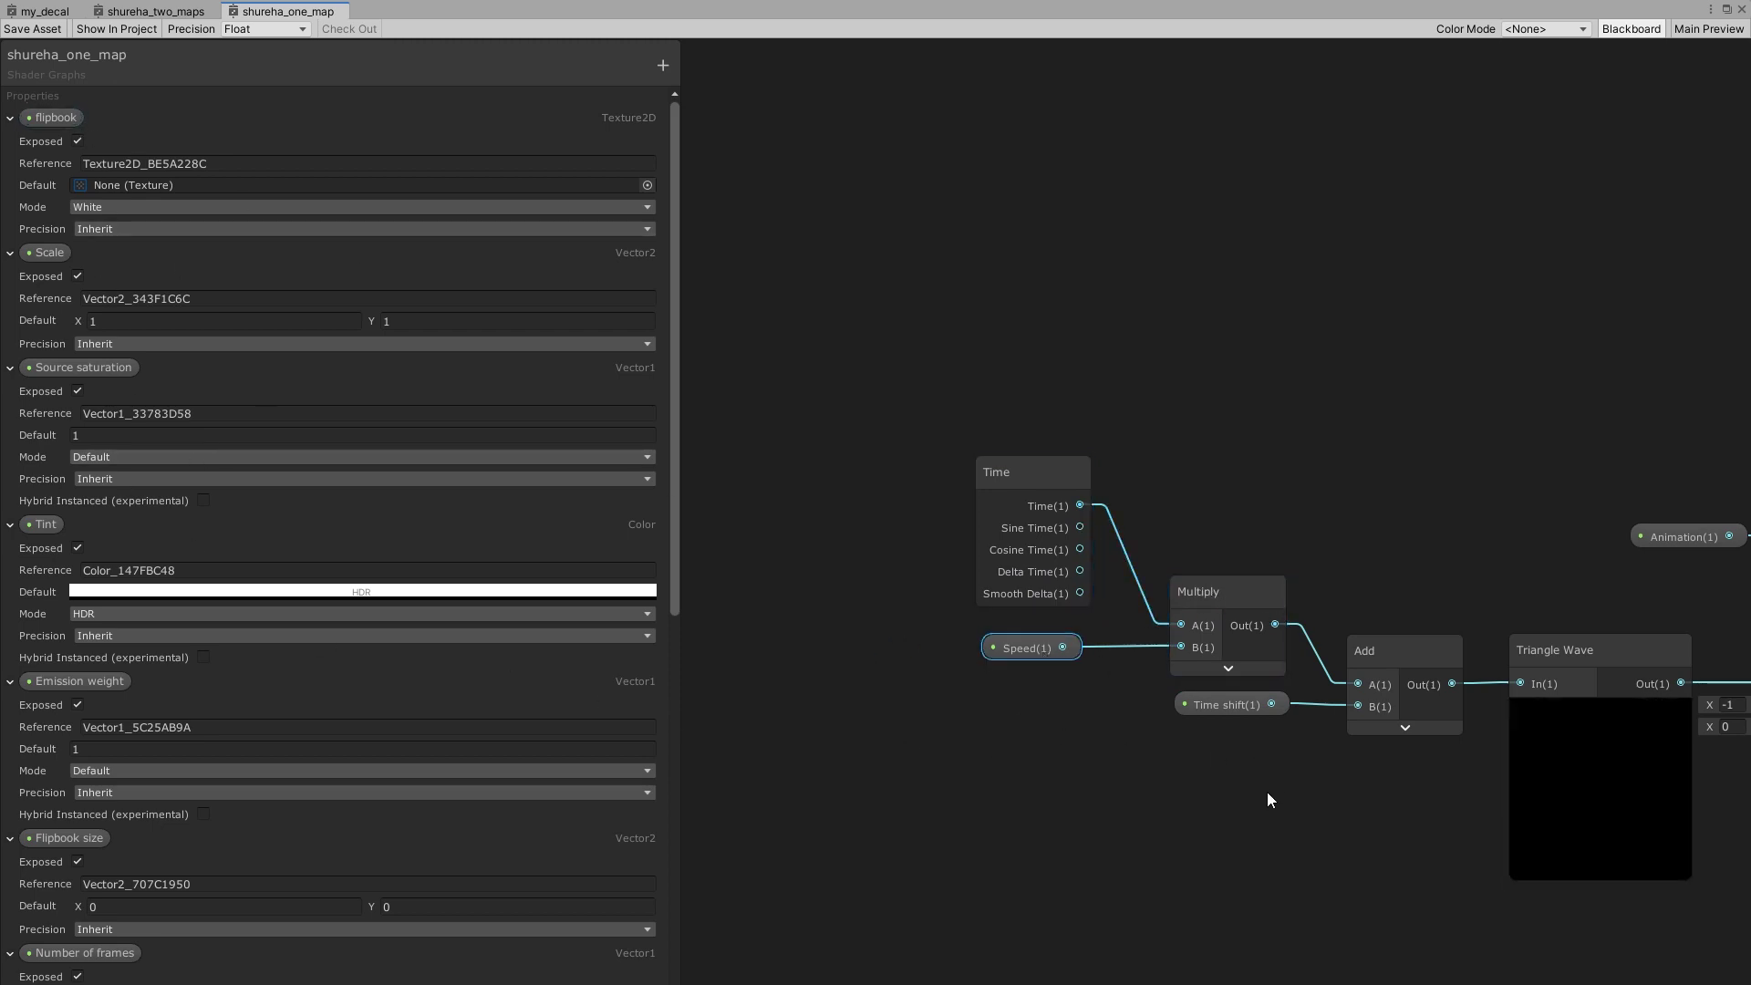
middle_click_drag(1267, 800, 959, 525)
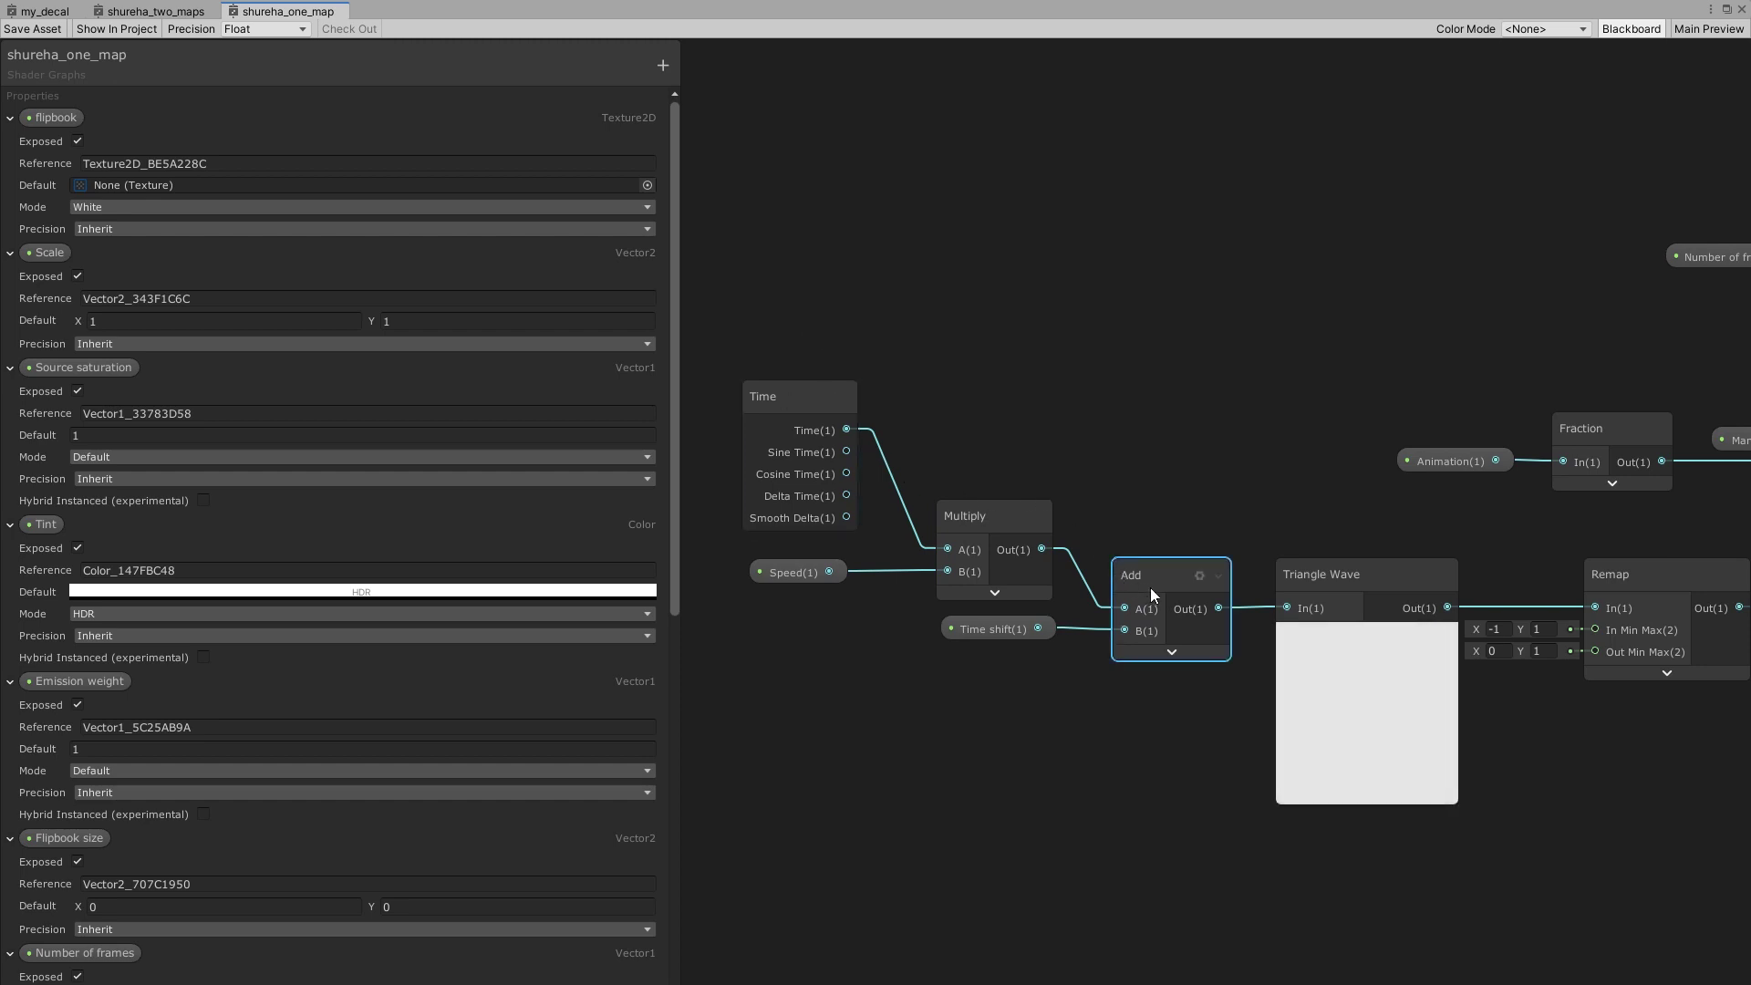
left_click(992, 629)
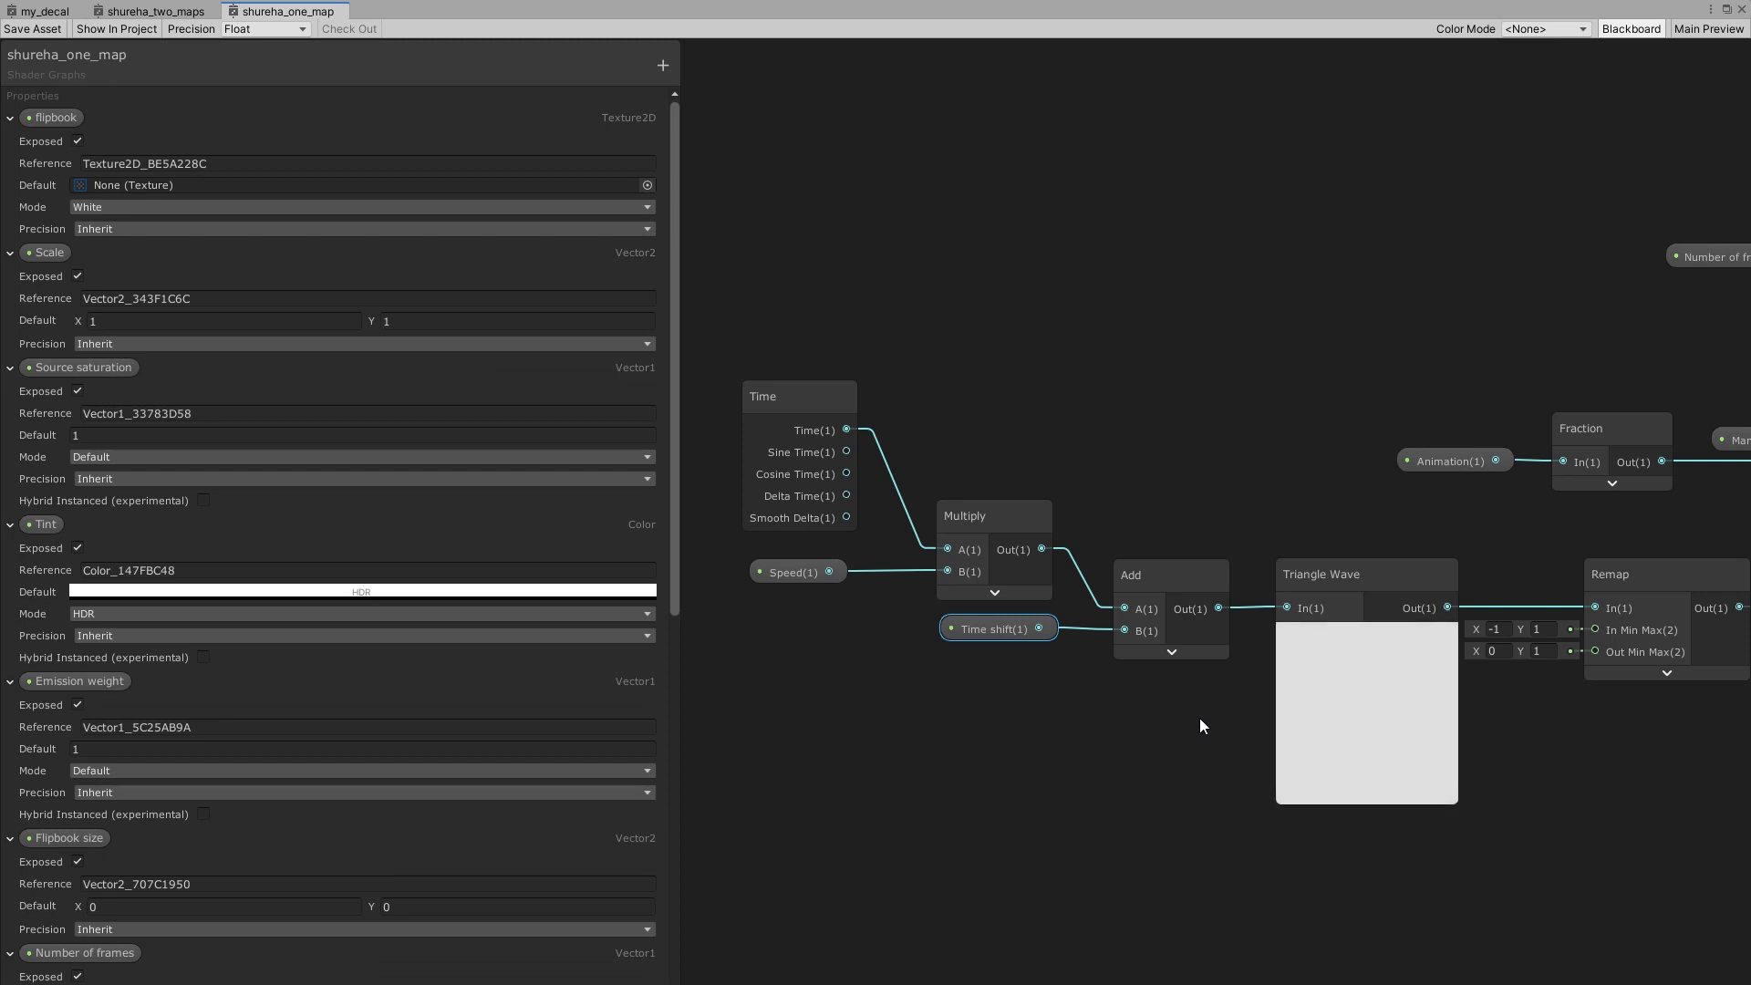
Follow the Triangle Wave to the Remap node and move Remap slightly right.
middle_click_drag(1201, 719, 974, 626)
left_click(1129, 478)
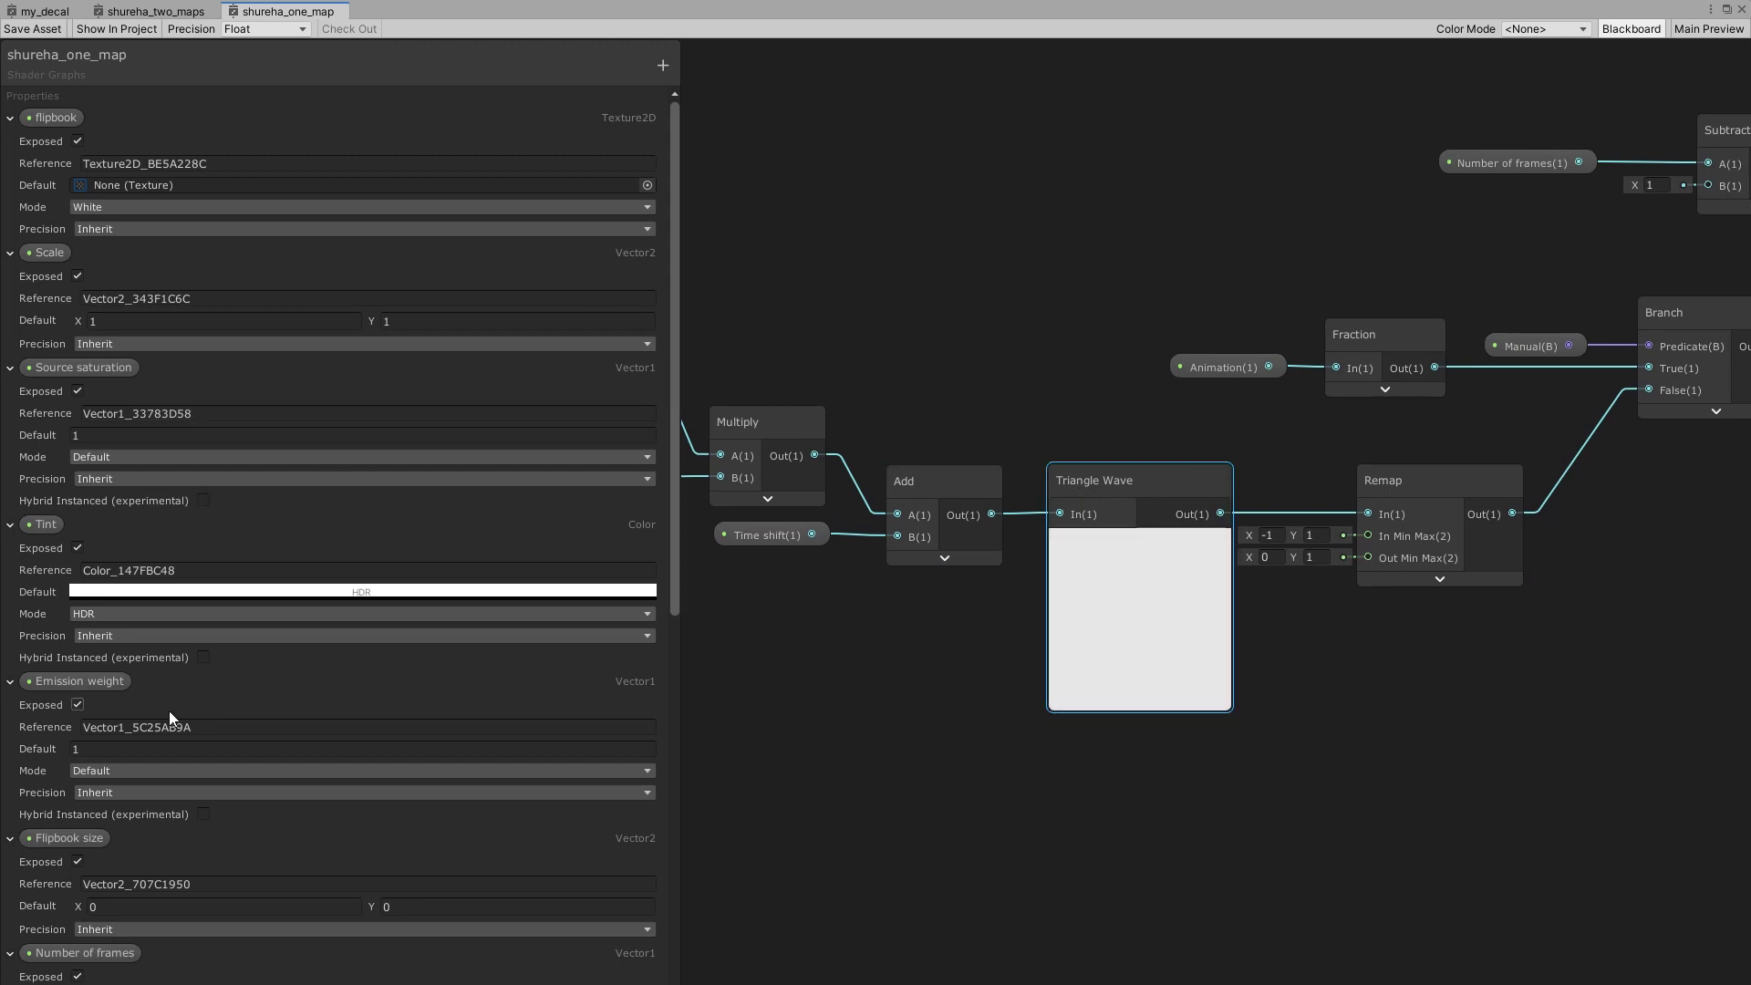
middle_click_drag(1097, 351, 1416, 362)
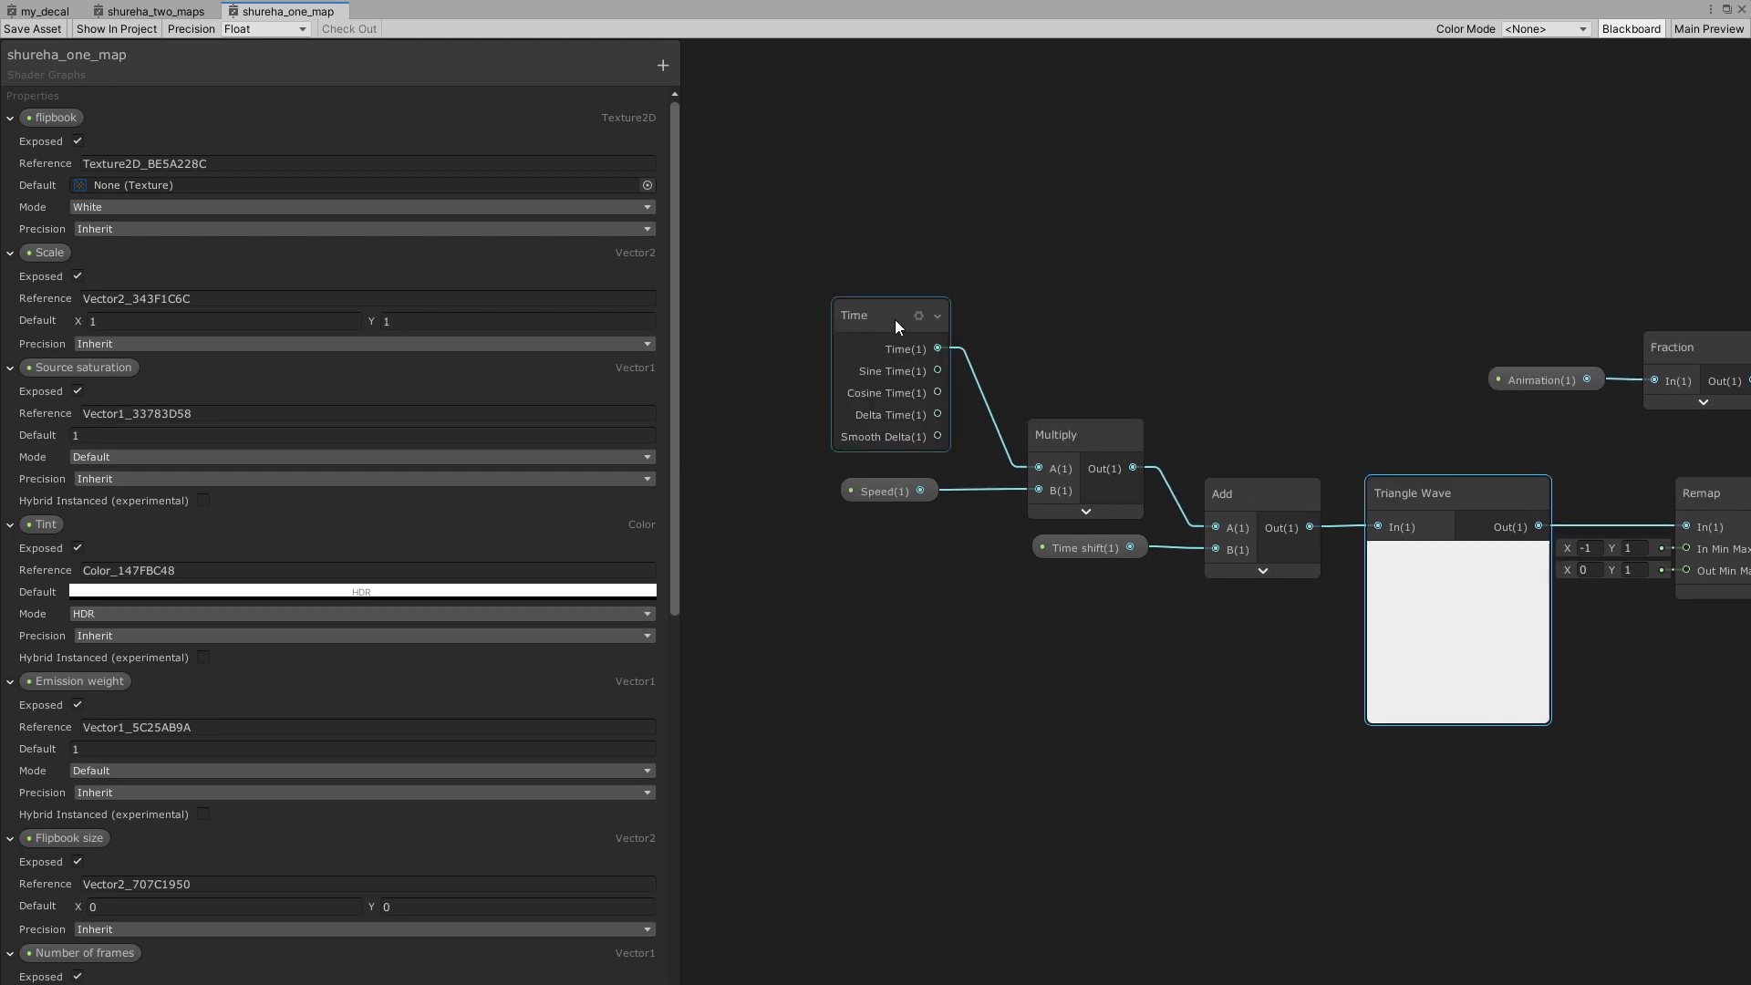
middle_click_drag(1340, 415, 991, 519)
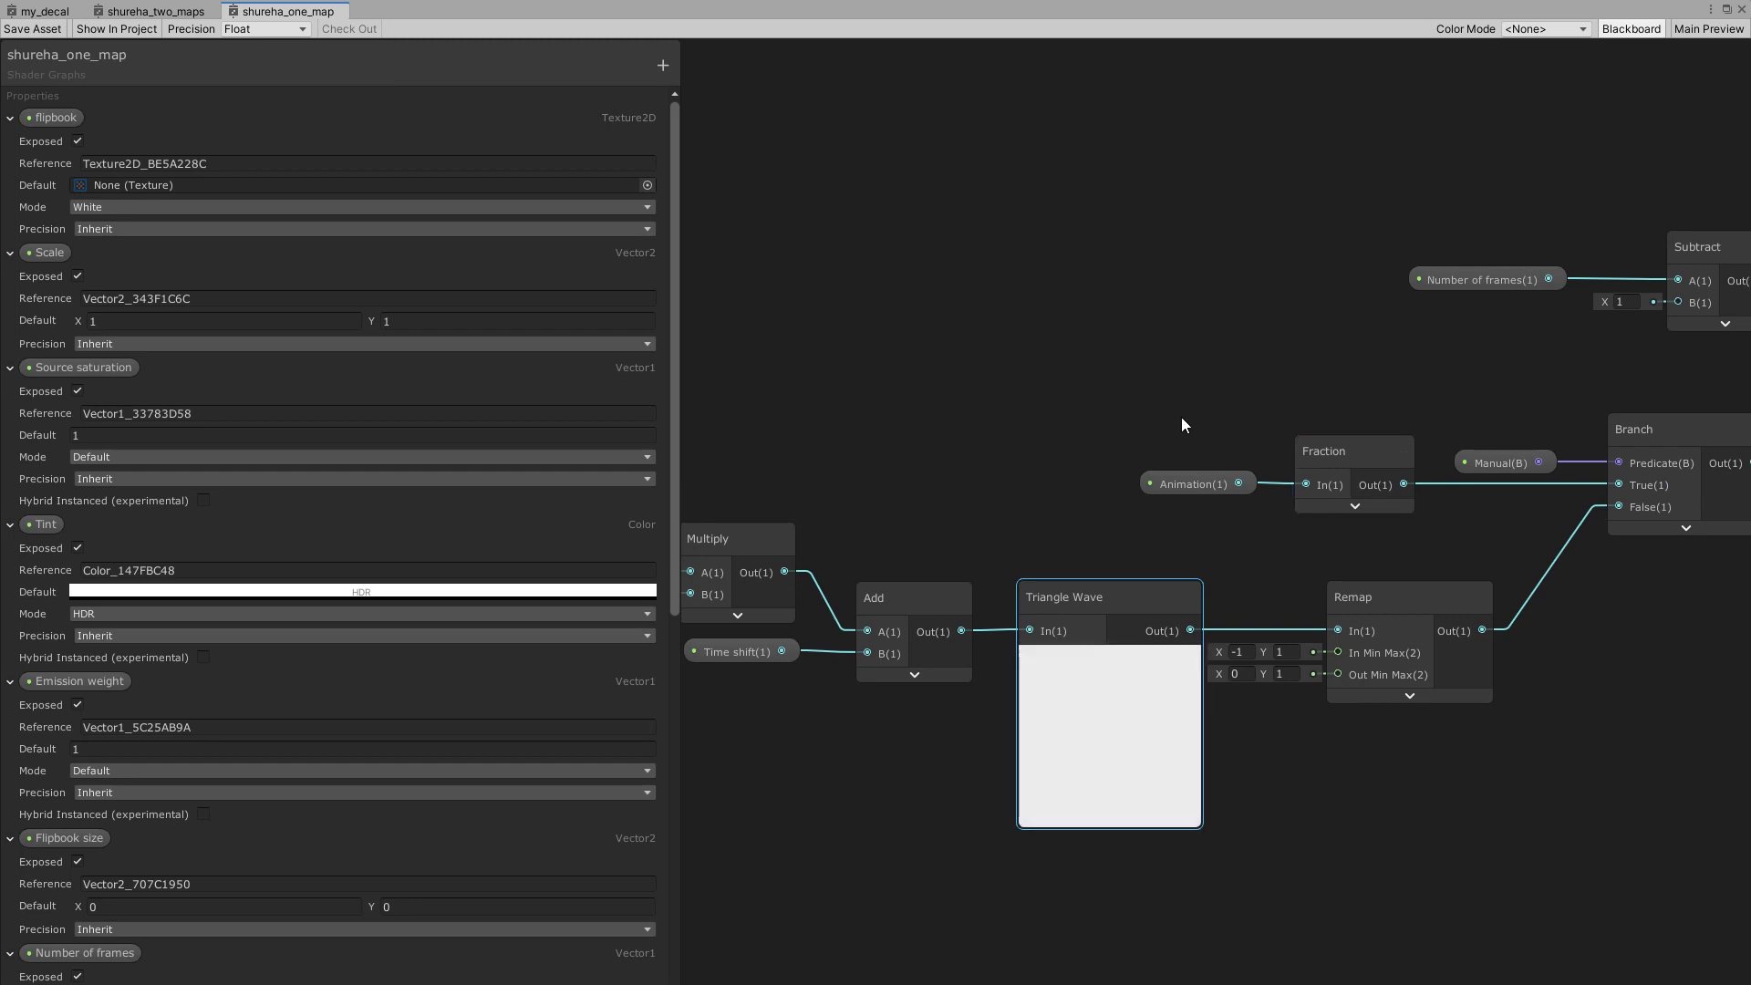
mouse_move(1083, 662)
middle_click_drag(1372, 786, 1102, 786)
left_click(1116, 602)
left_click_drag(1117, 598, 1157, 598)
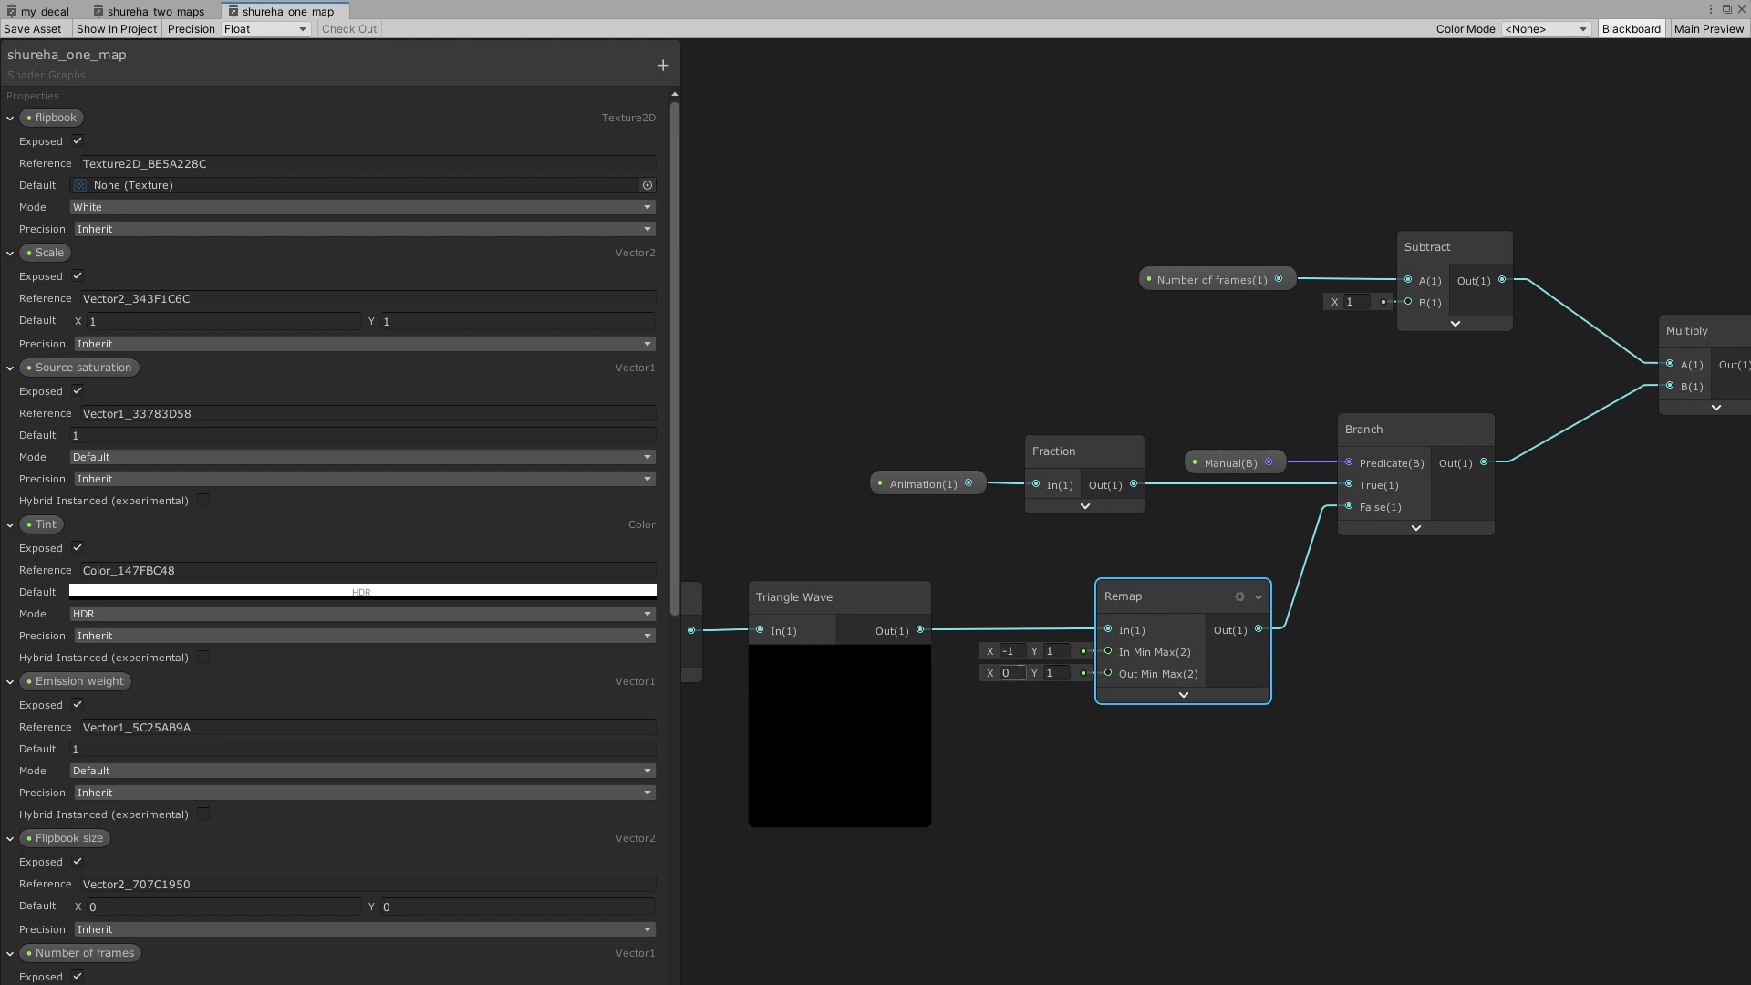
Pan over to the Flipbook, Split and Floor nodes, then back to the Triangle Wave.
left_click(1352, 648)
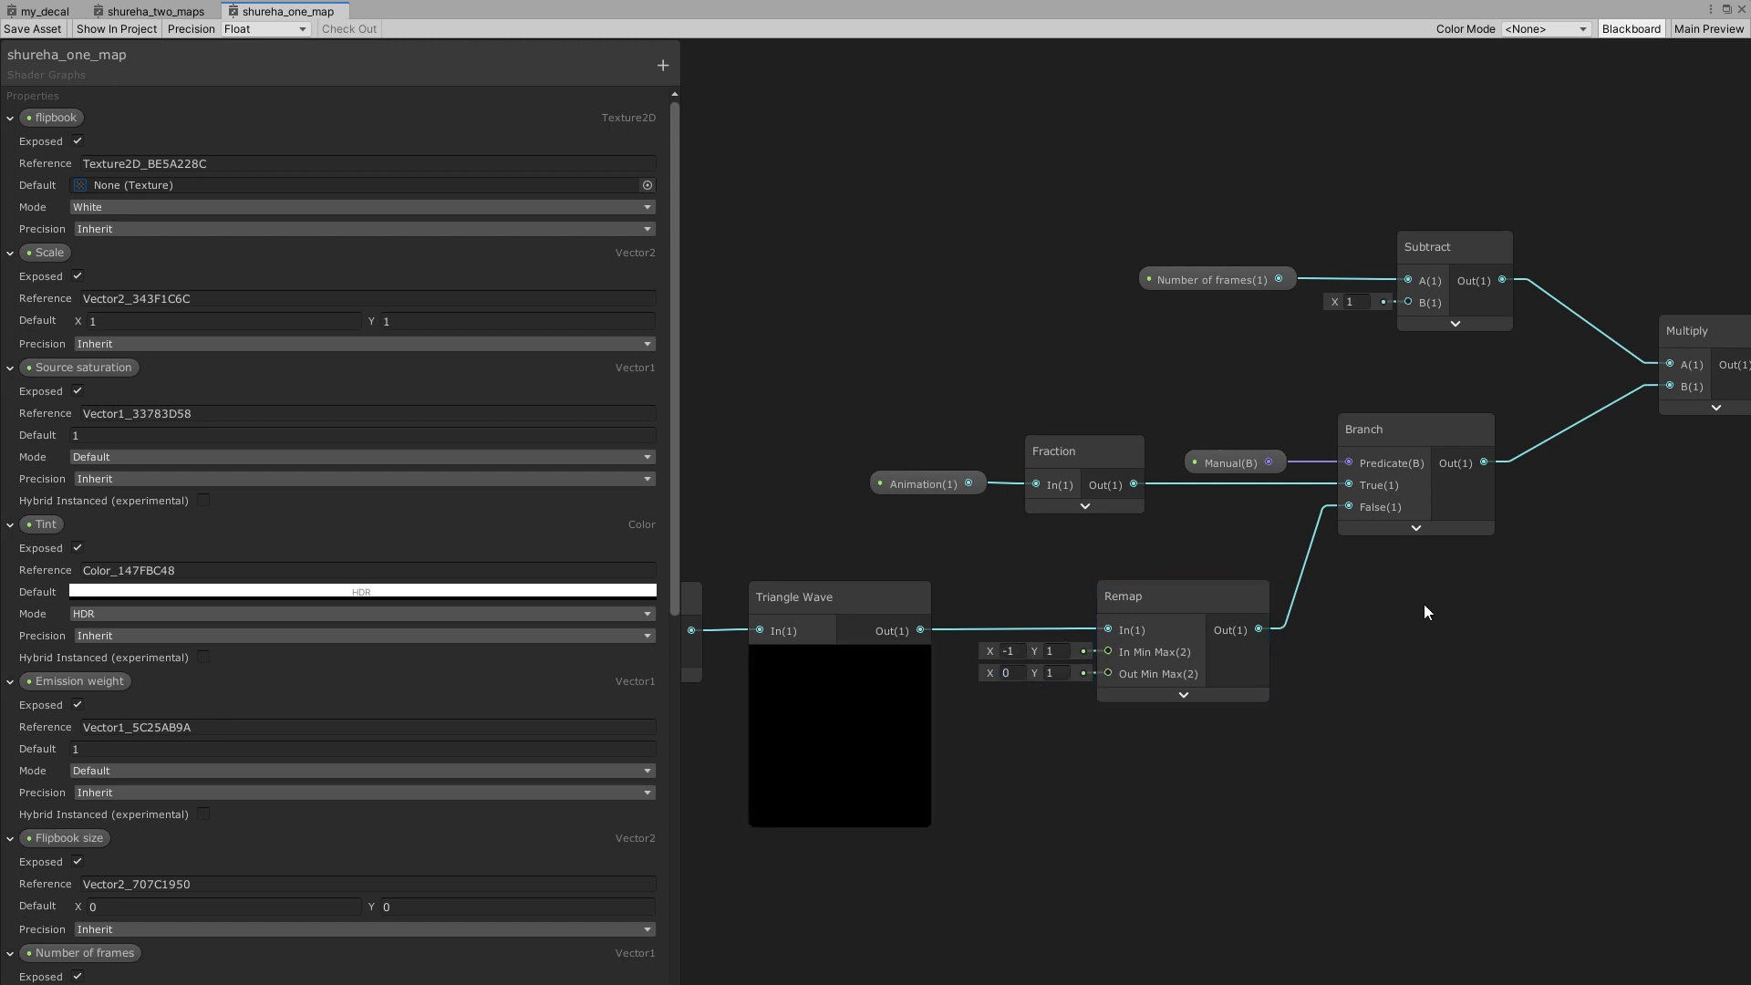
middle_click_drag(1425, 604, 1266, 671)
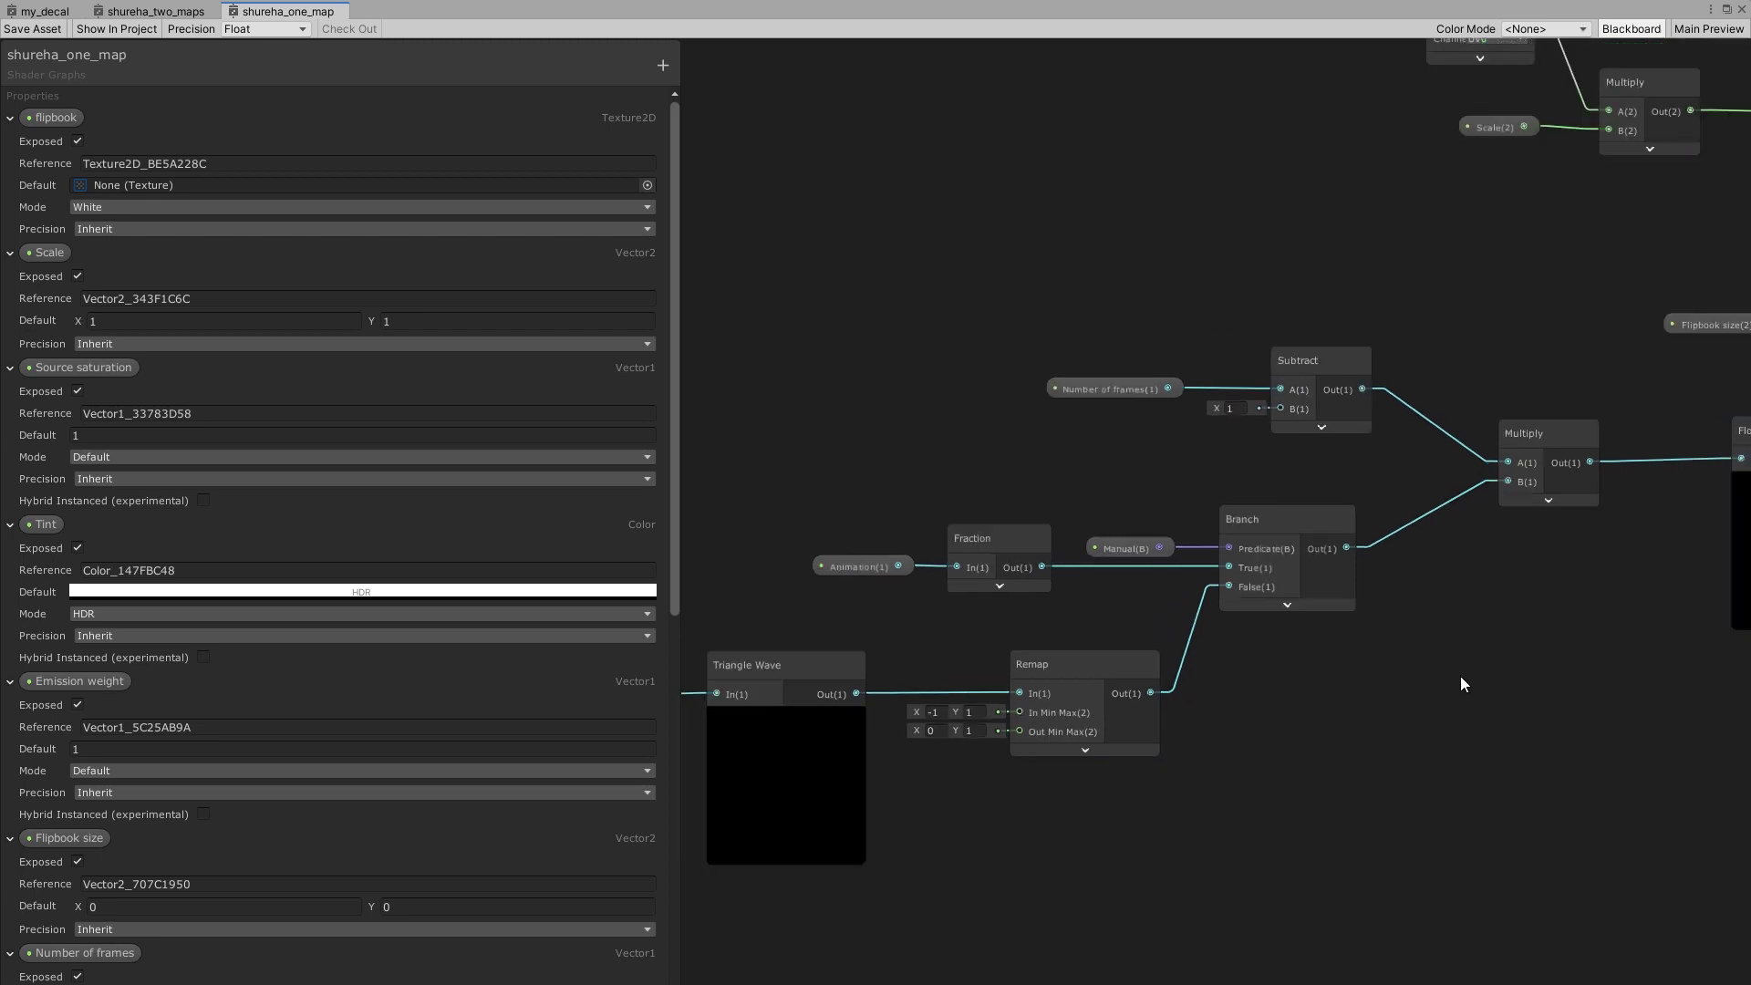
middle_click_drag(1460, 676, 1120, 711)
middle_click_drag(1582, 561, 1419, 621)
left_click(1519, 424)
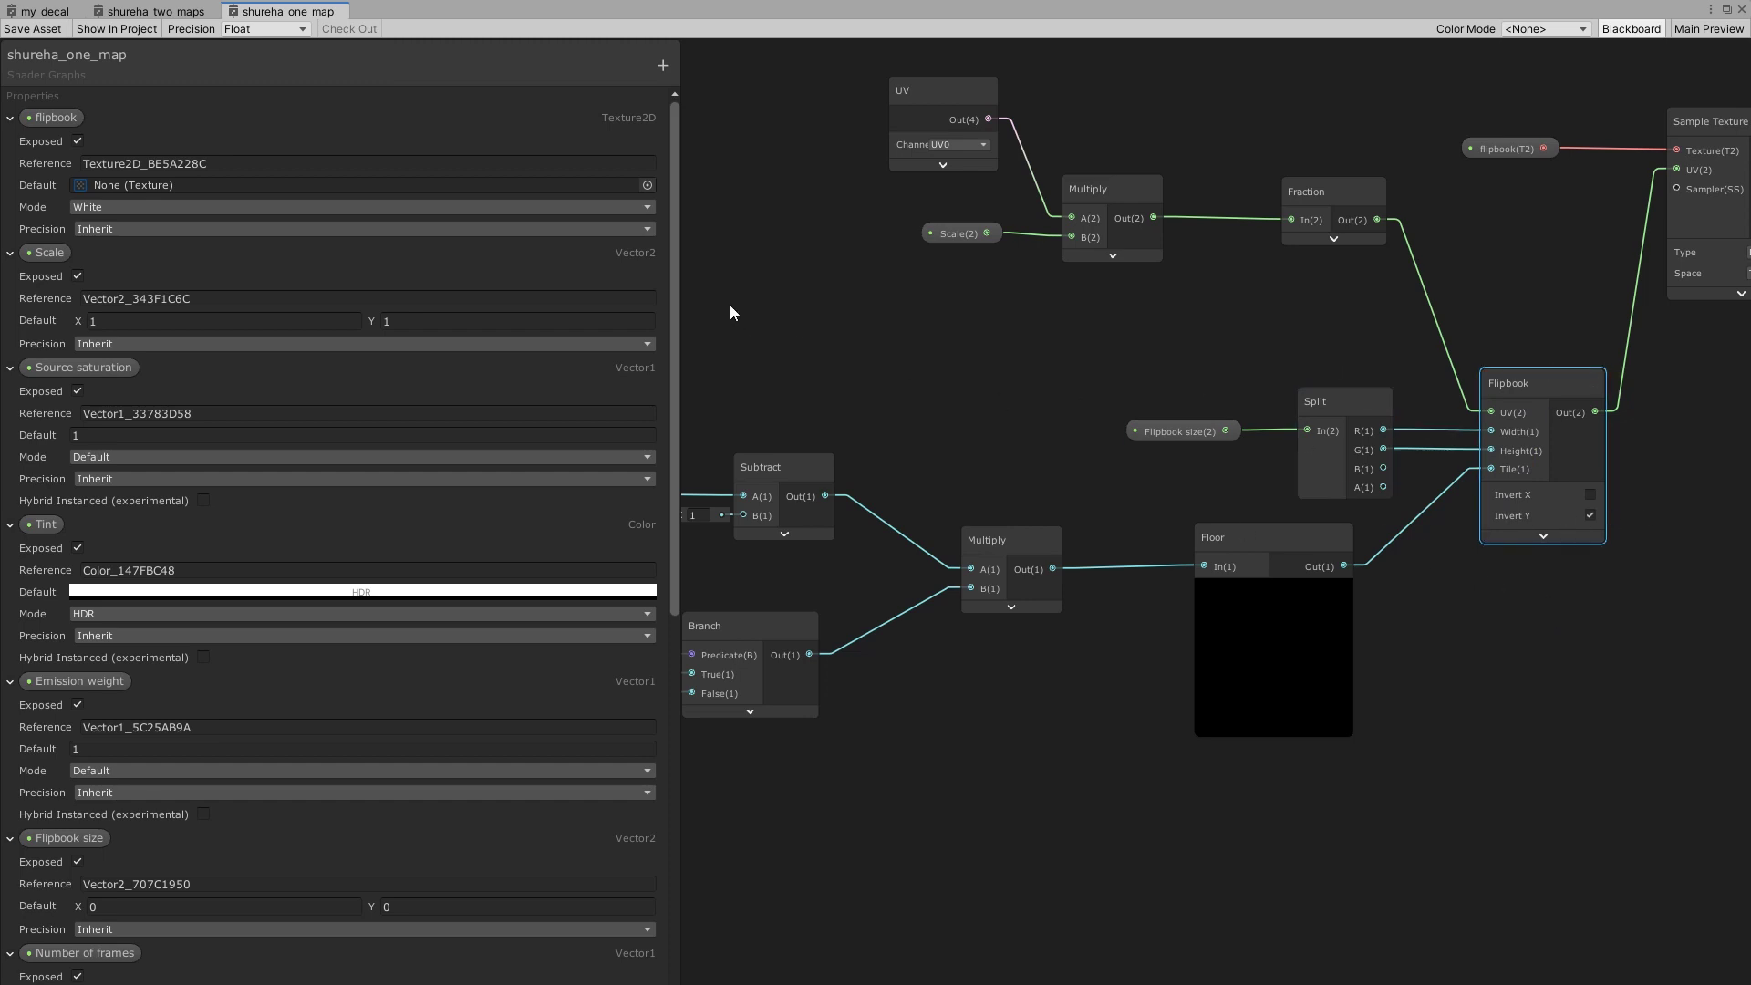
middle_click_drag(994, 593, 1181, 696)
scroll(1082, 544, "up", 1)
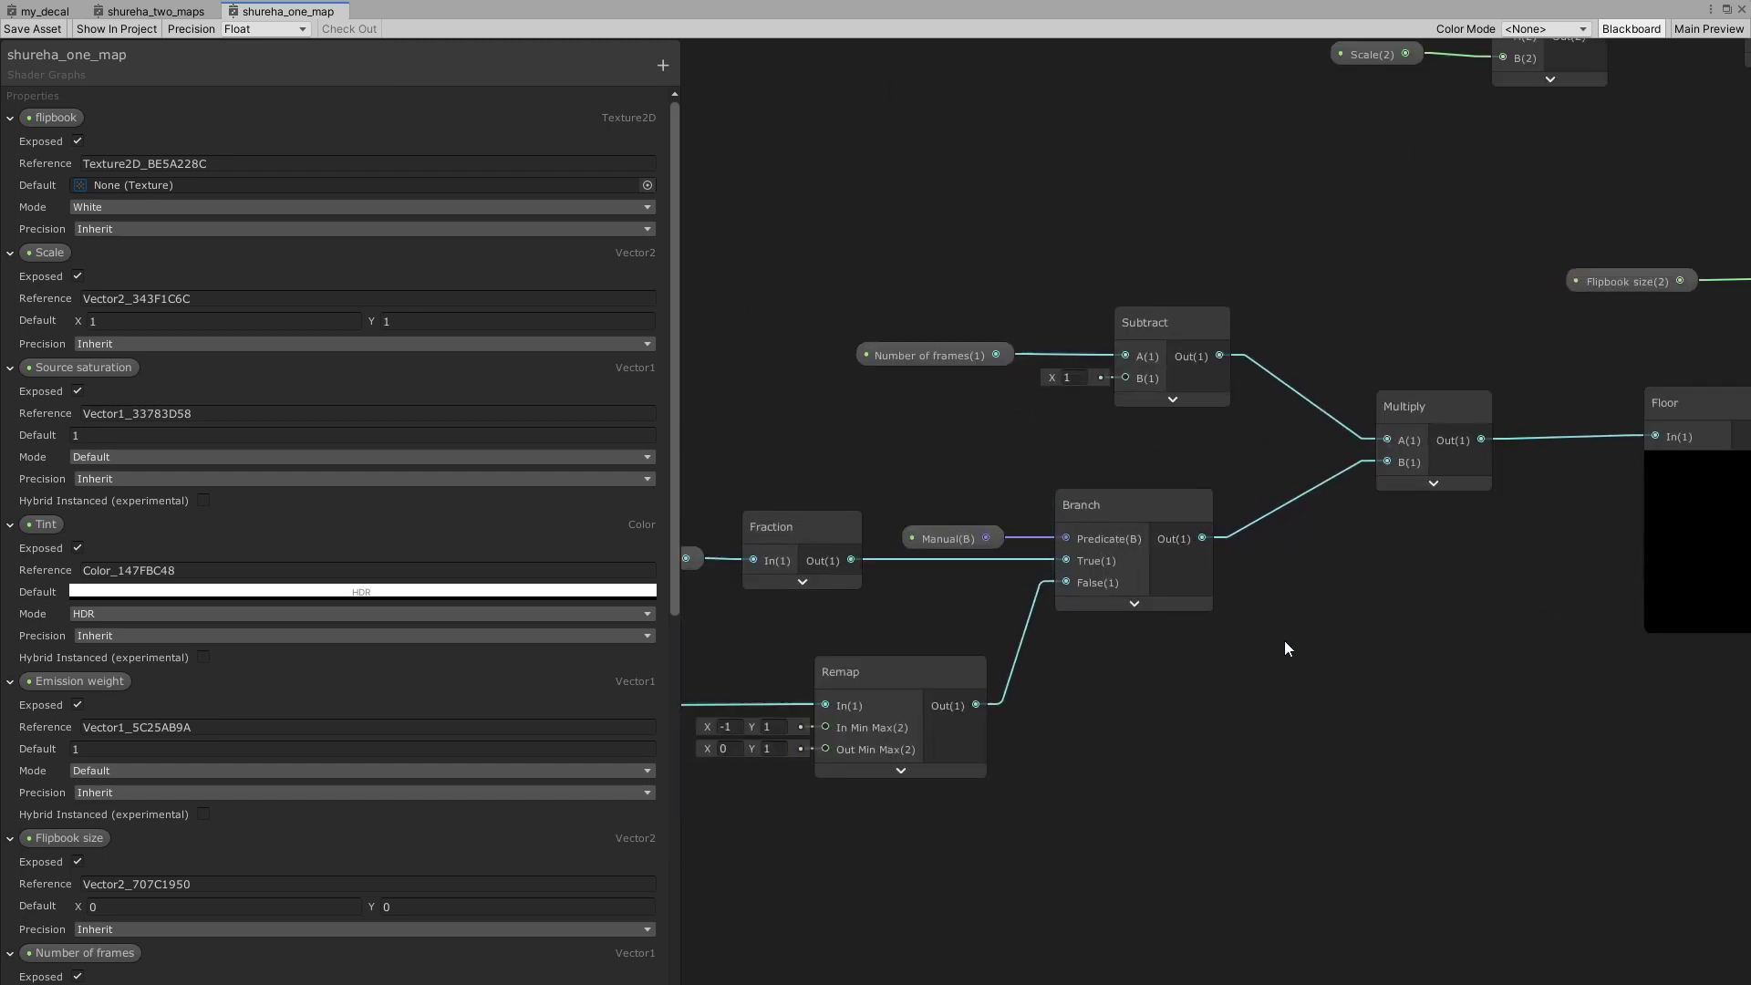
middle_click_drag(1284, 650, 1120, 727)
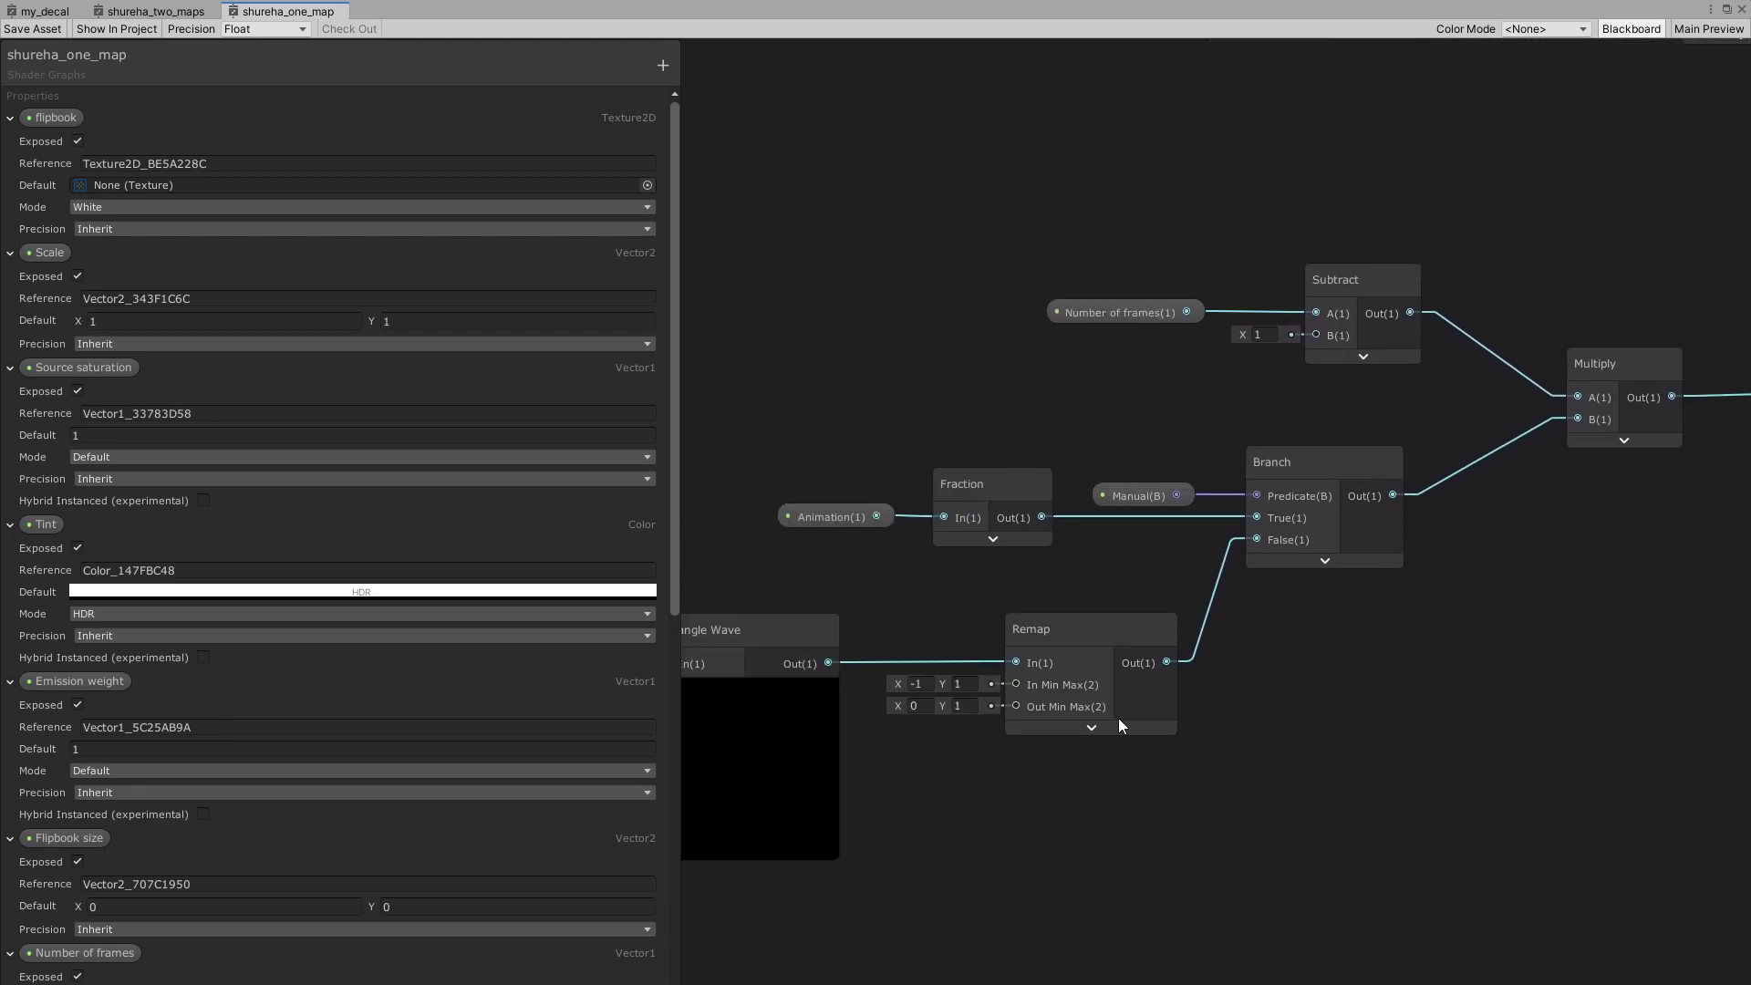
Move the Manual property node up-left and realign the Remap node below Branch.
mouse_move(1067, 629)
left_mouse_down()
mouse_move(1067, 668)
mouse_move(1068, 631)
left_mouse_up()
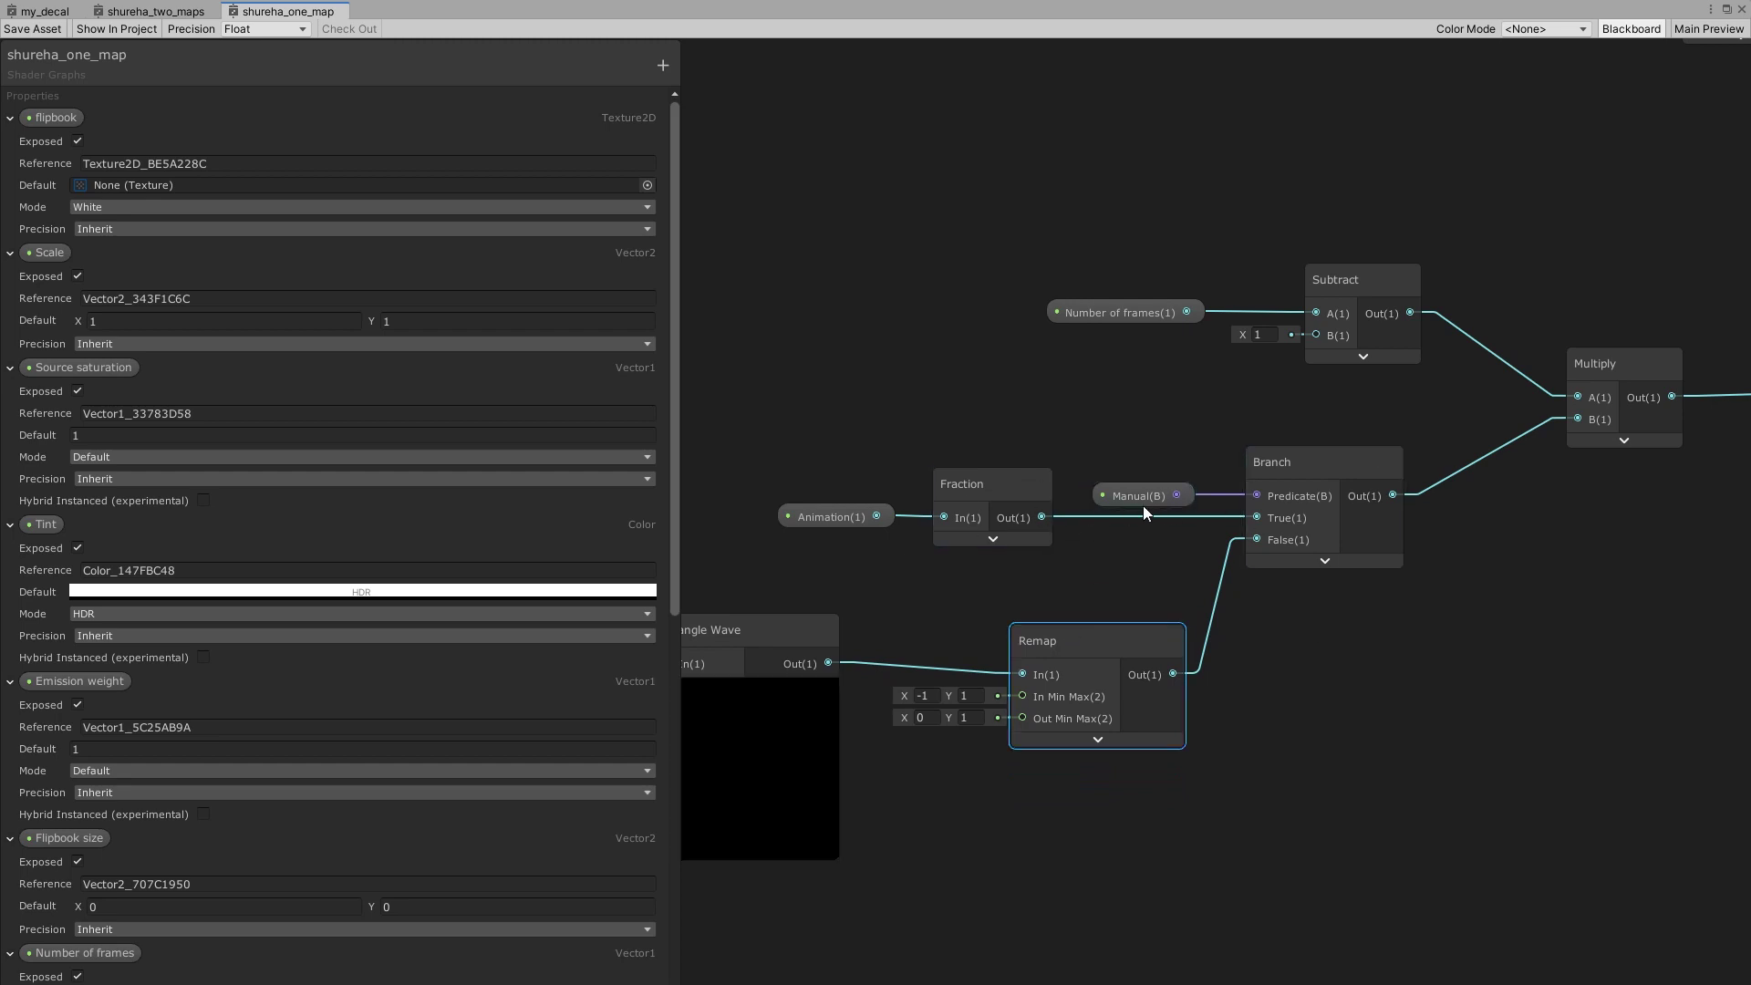
left_click_drag(1142, 500, 1068, 419)
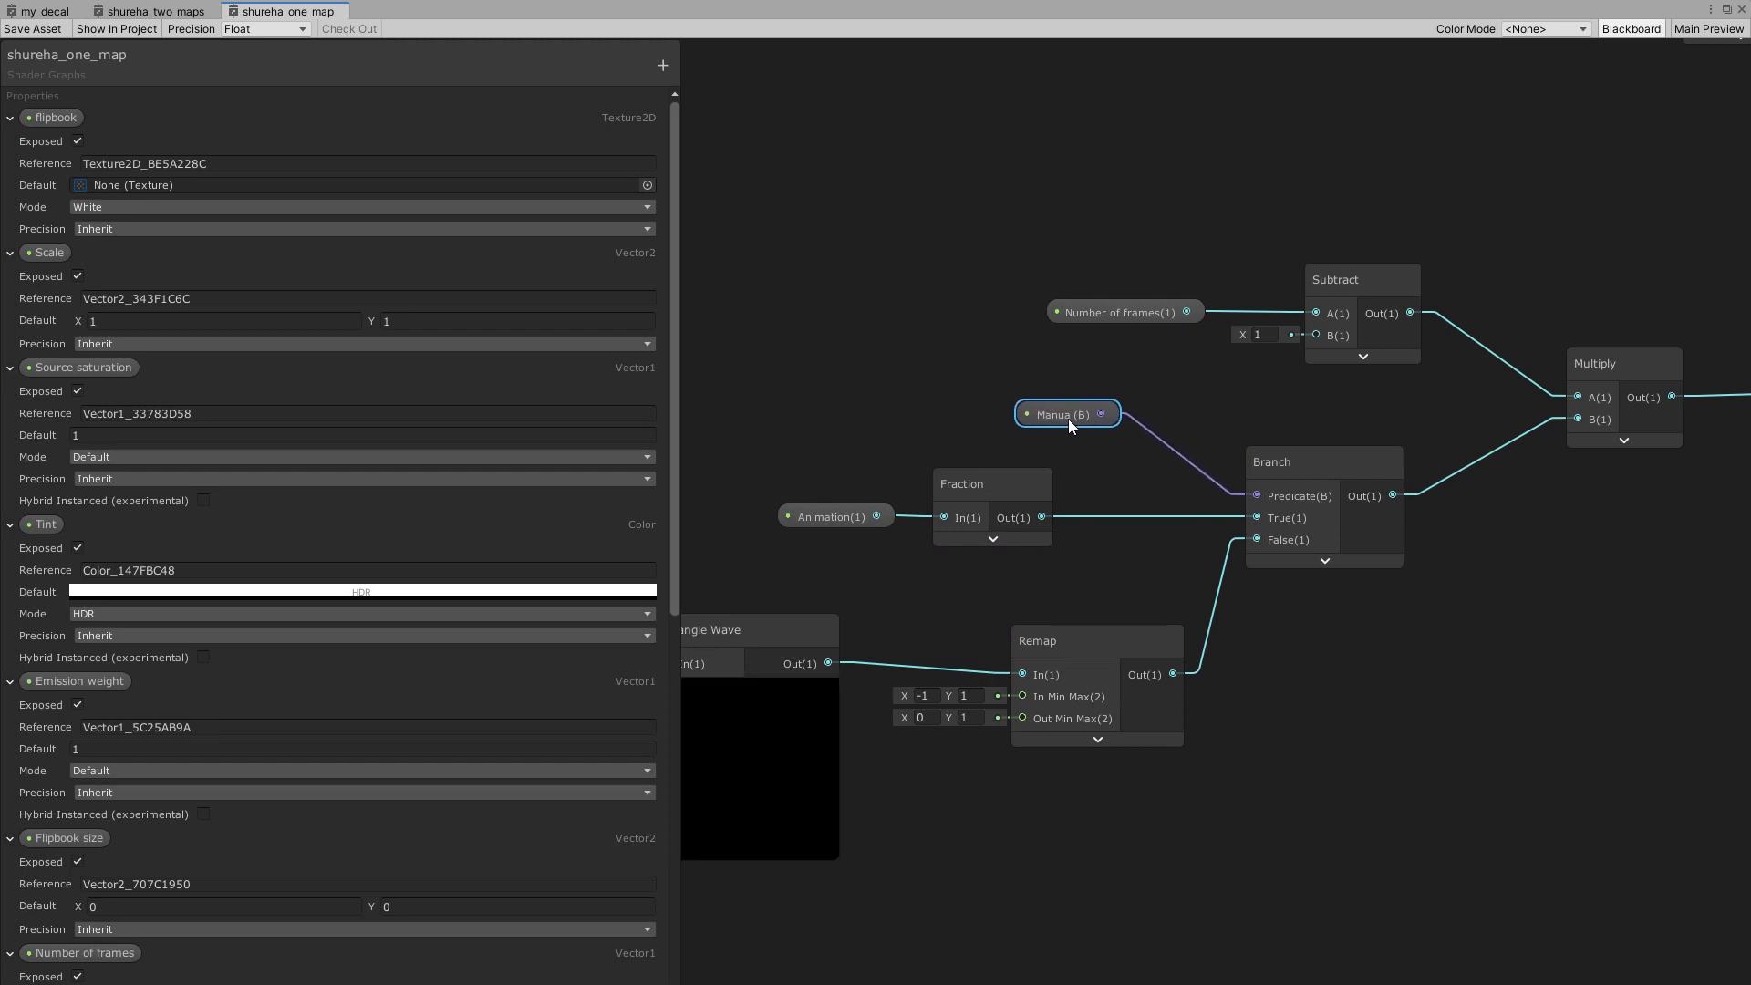
middle_click_drag(877, 749, 1263, 726)
left_click(1102, 568)
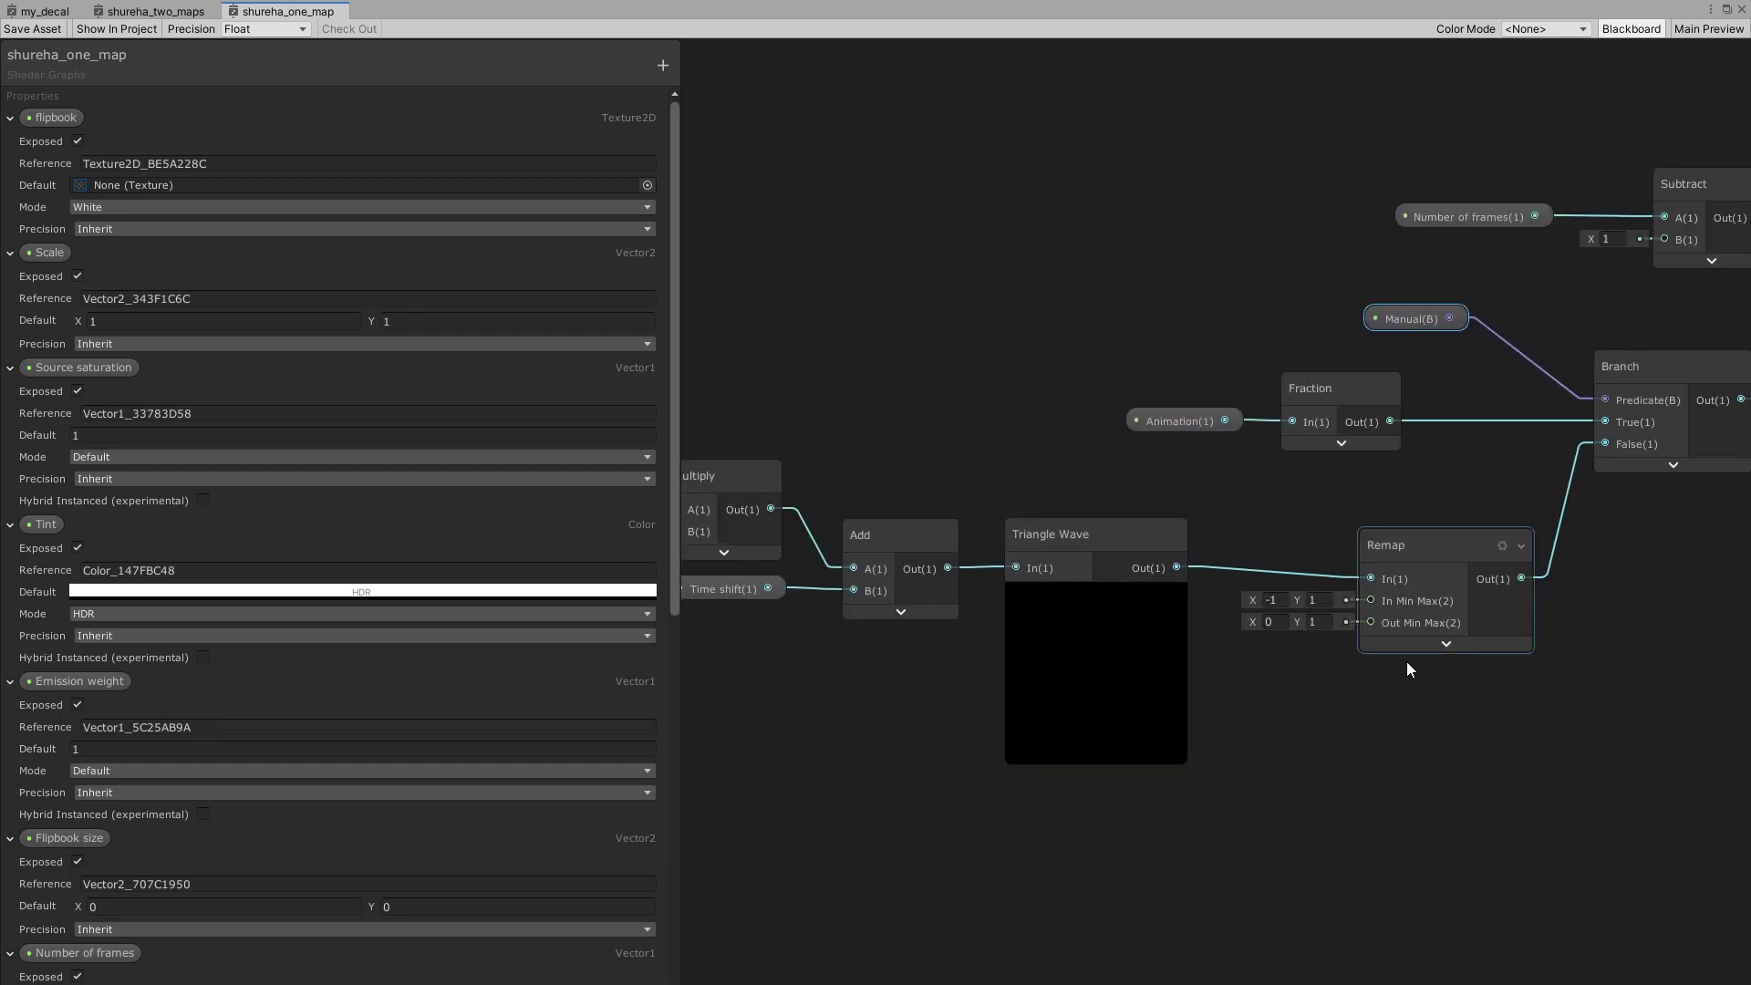
middle_click_drag(1465, 714, 1278, 812)
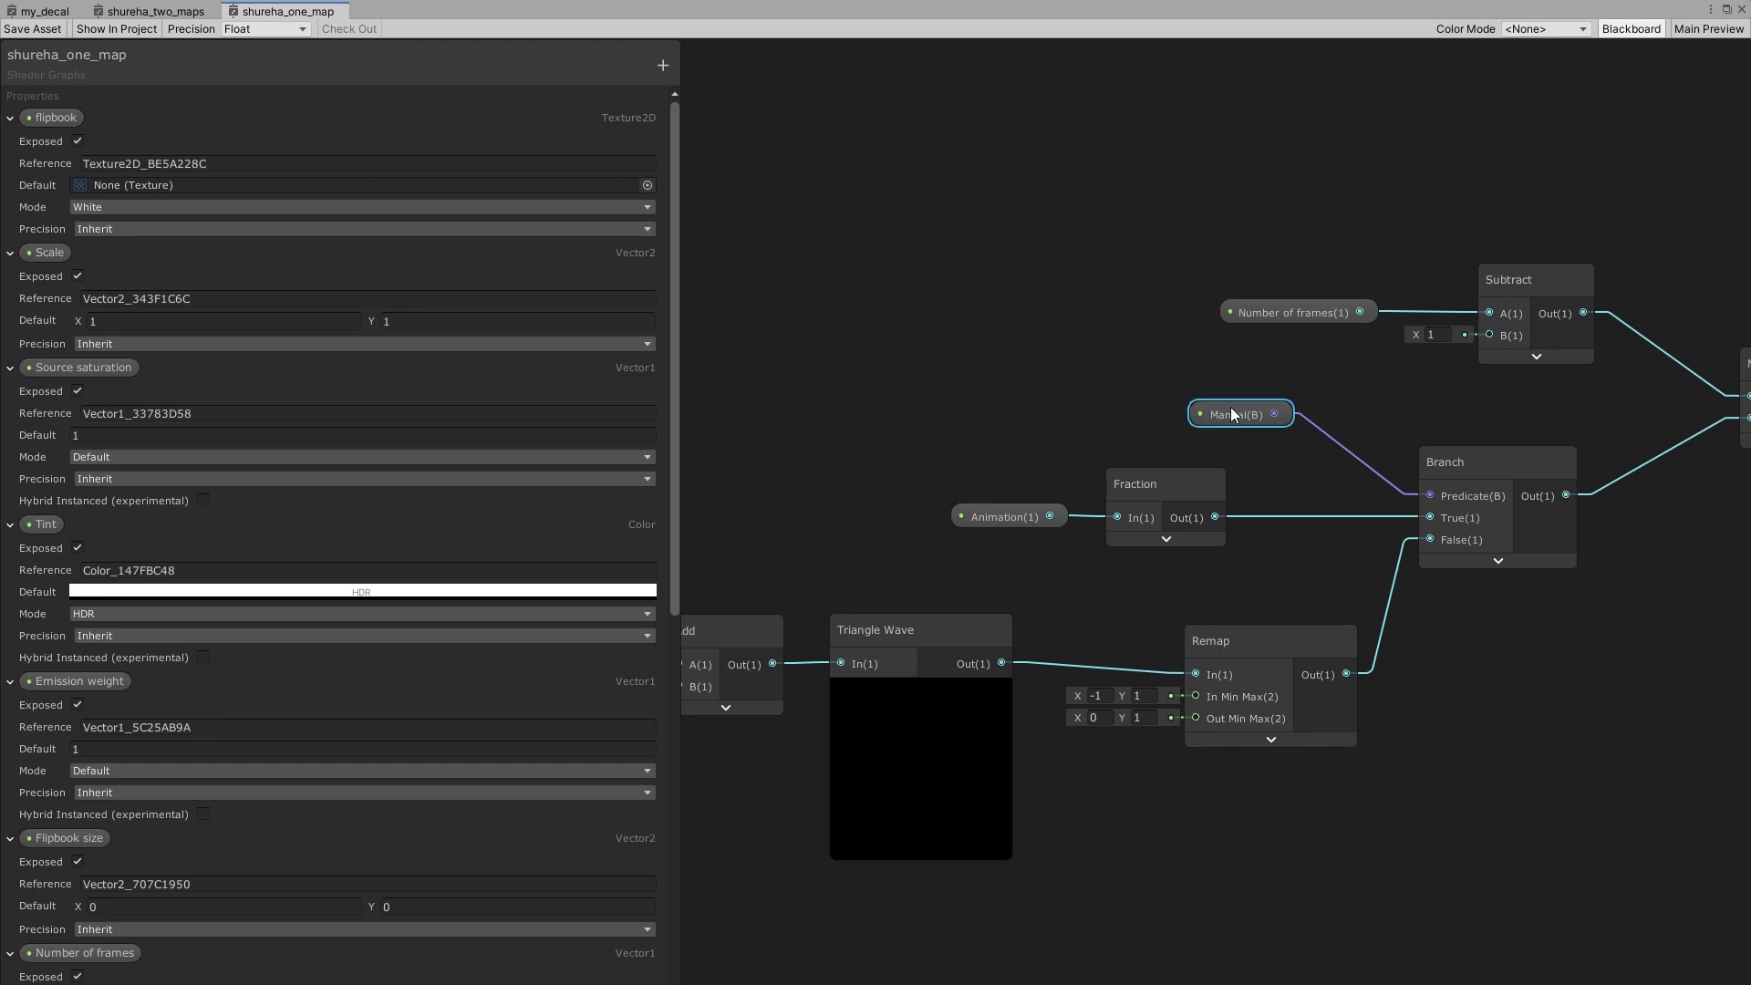
left_click(1492, 478)
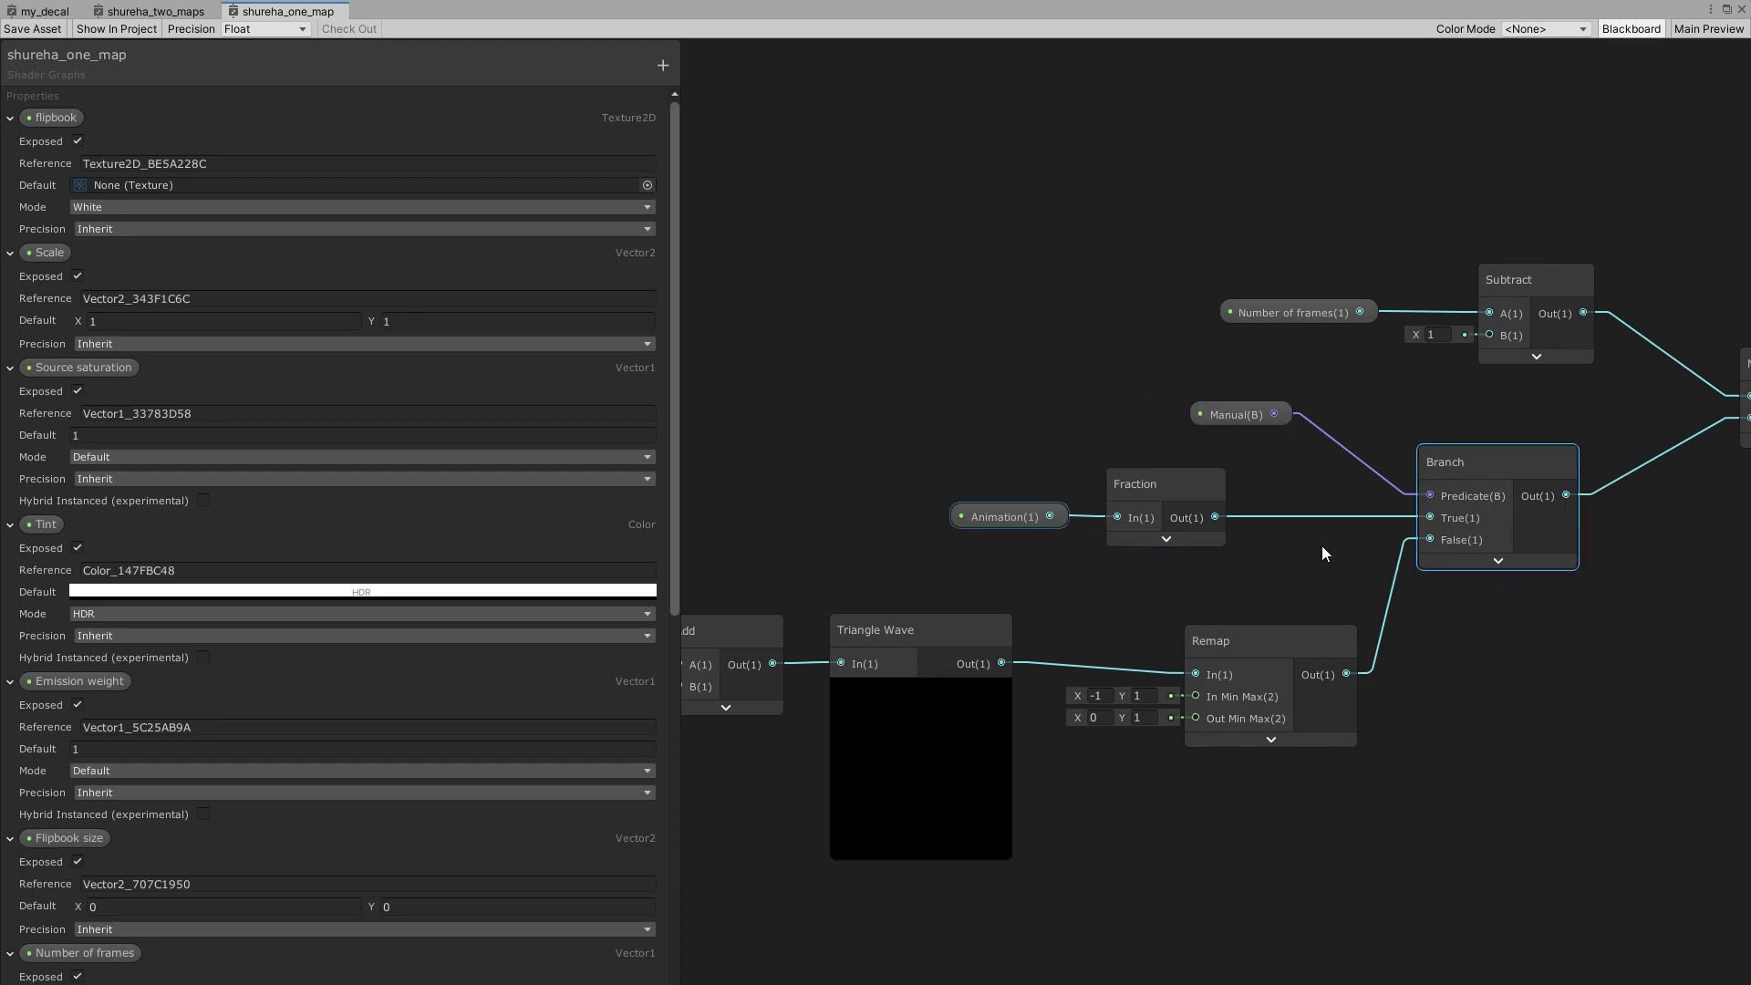
left_click_drag(1210, 639, 1193, 622)
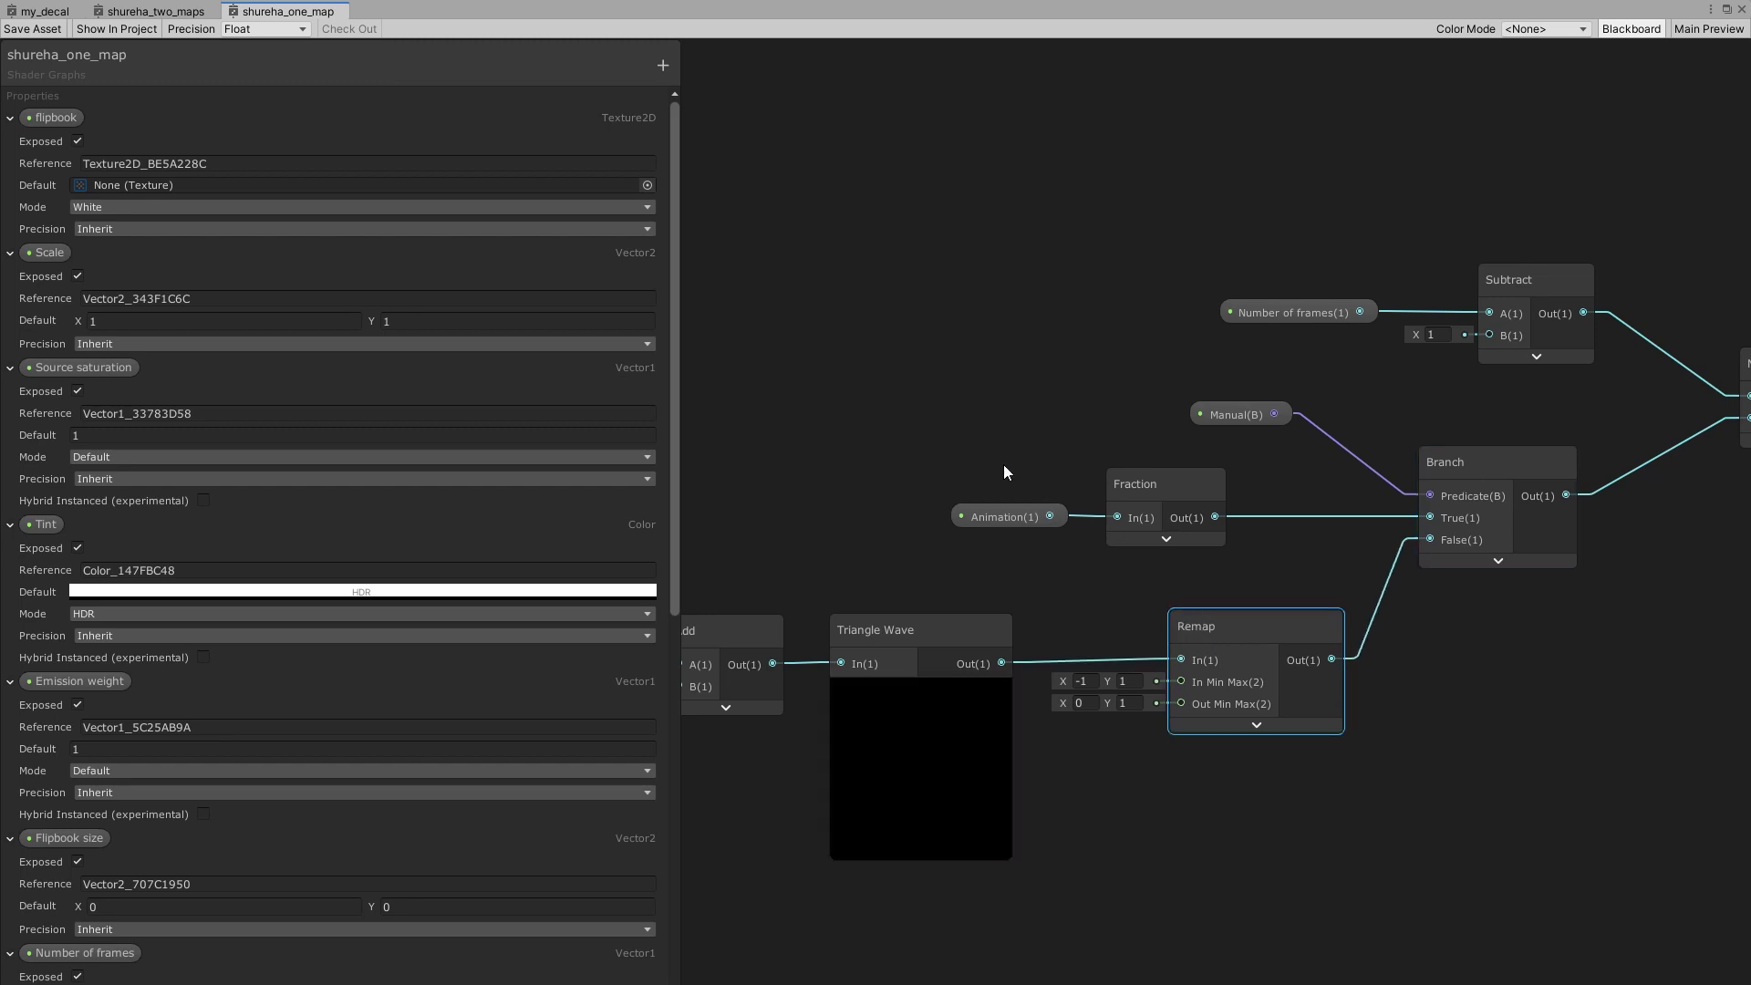
Inspect the Animation property and Fraction nodes, then bring Multiply and Floor into view.
left_click_drag(940, 461, 1042, 555)
left_click(962, 513)
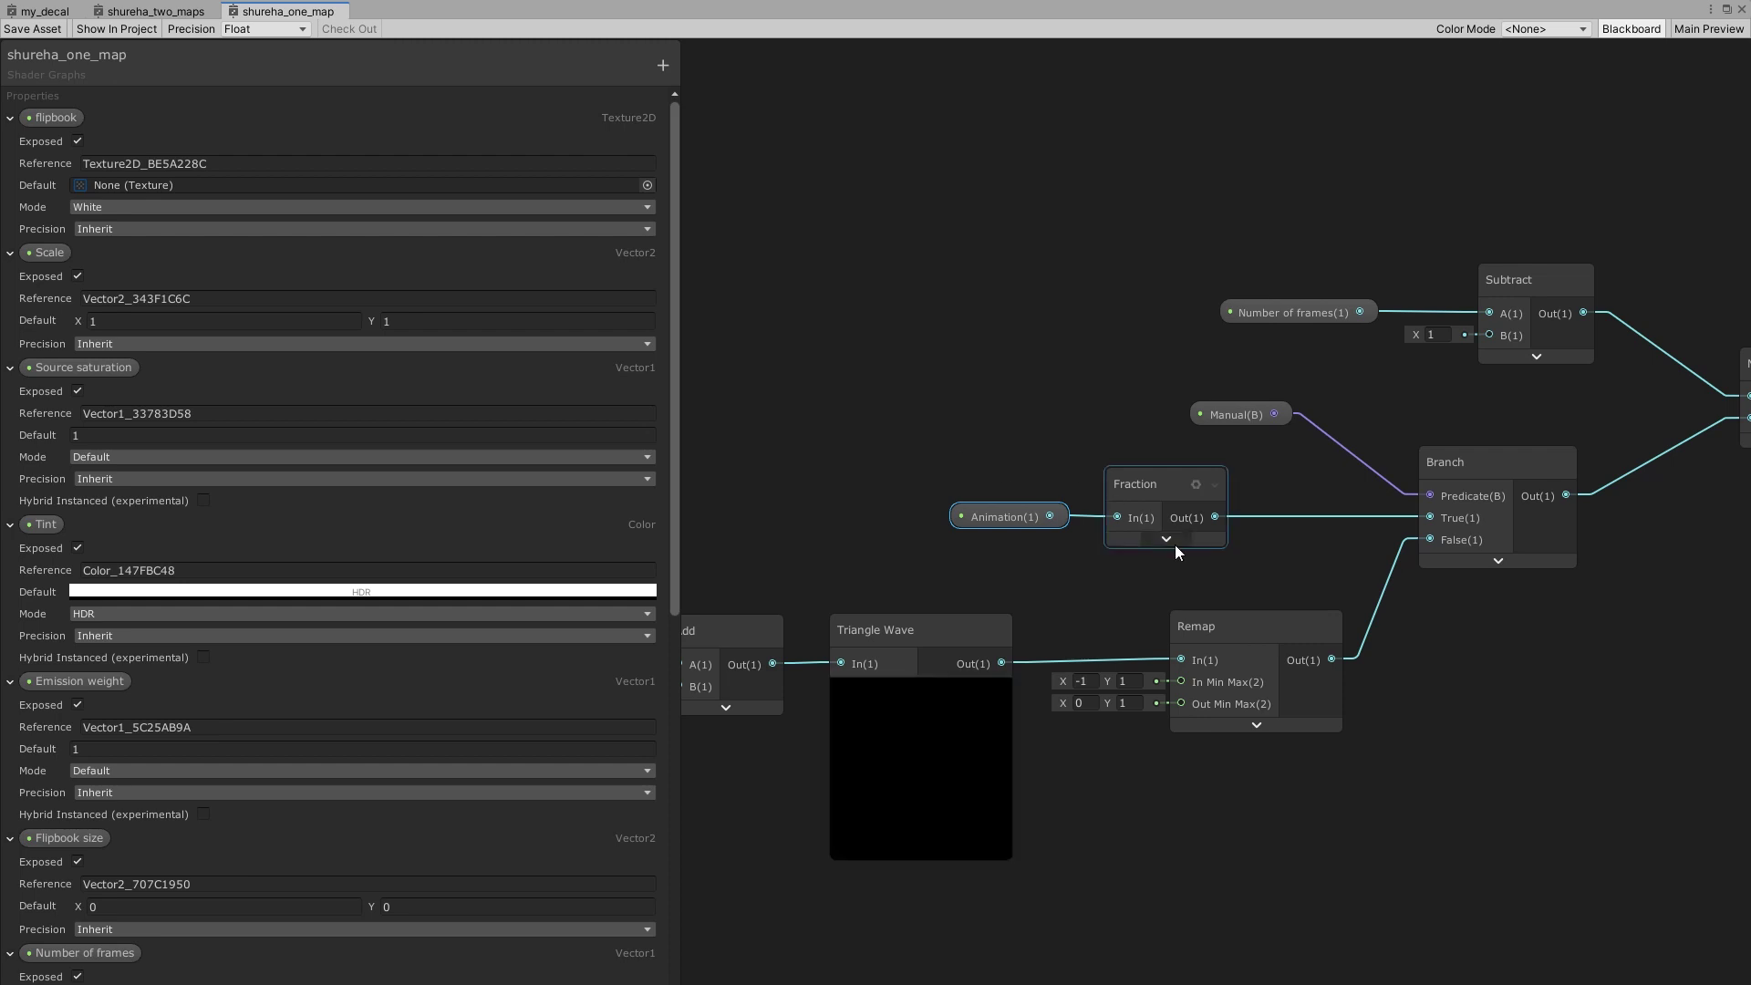
left_click(1217, 495)
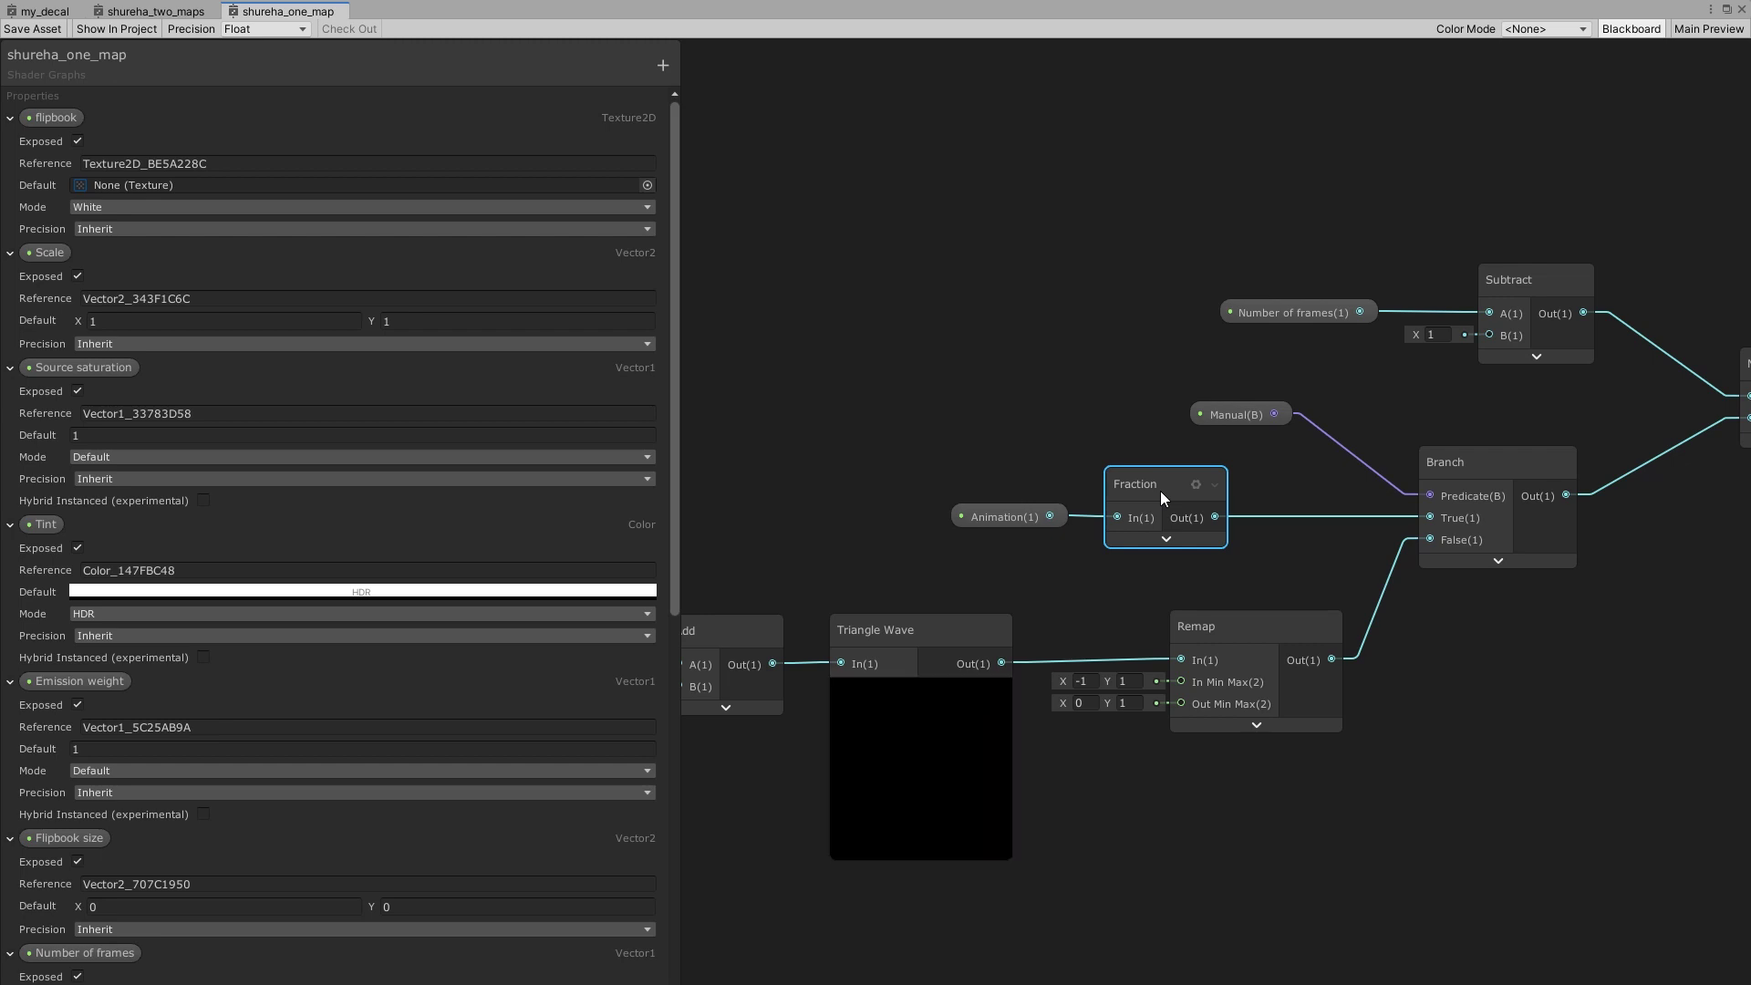
middle_click_drag(1338, 547, 972, 588)
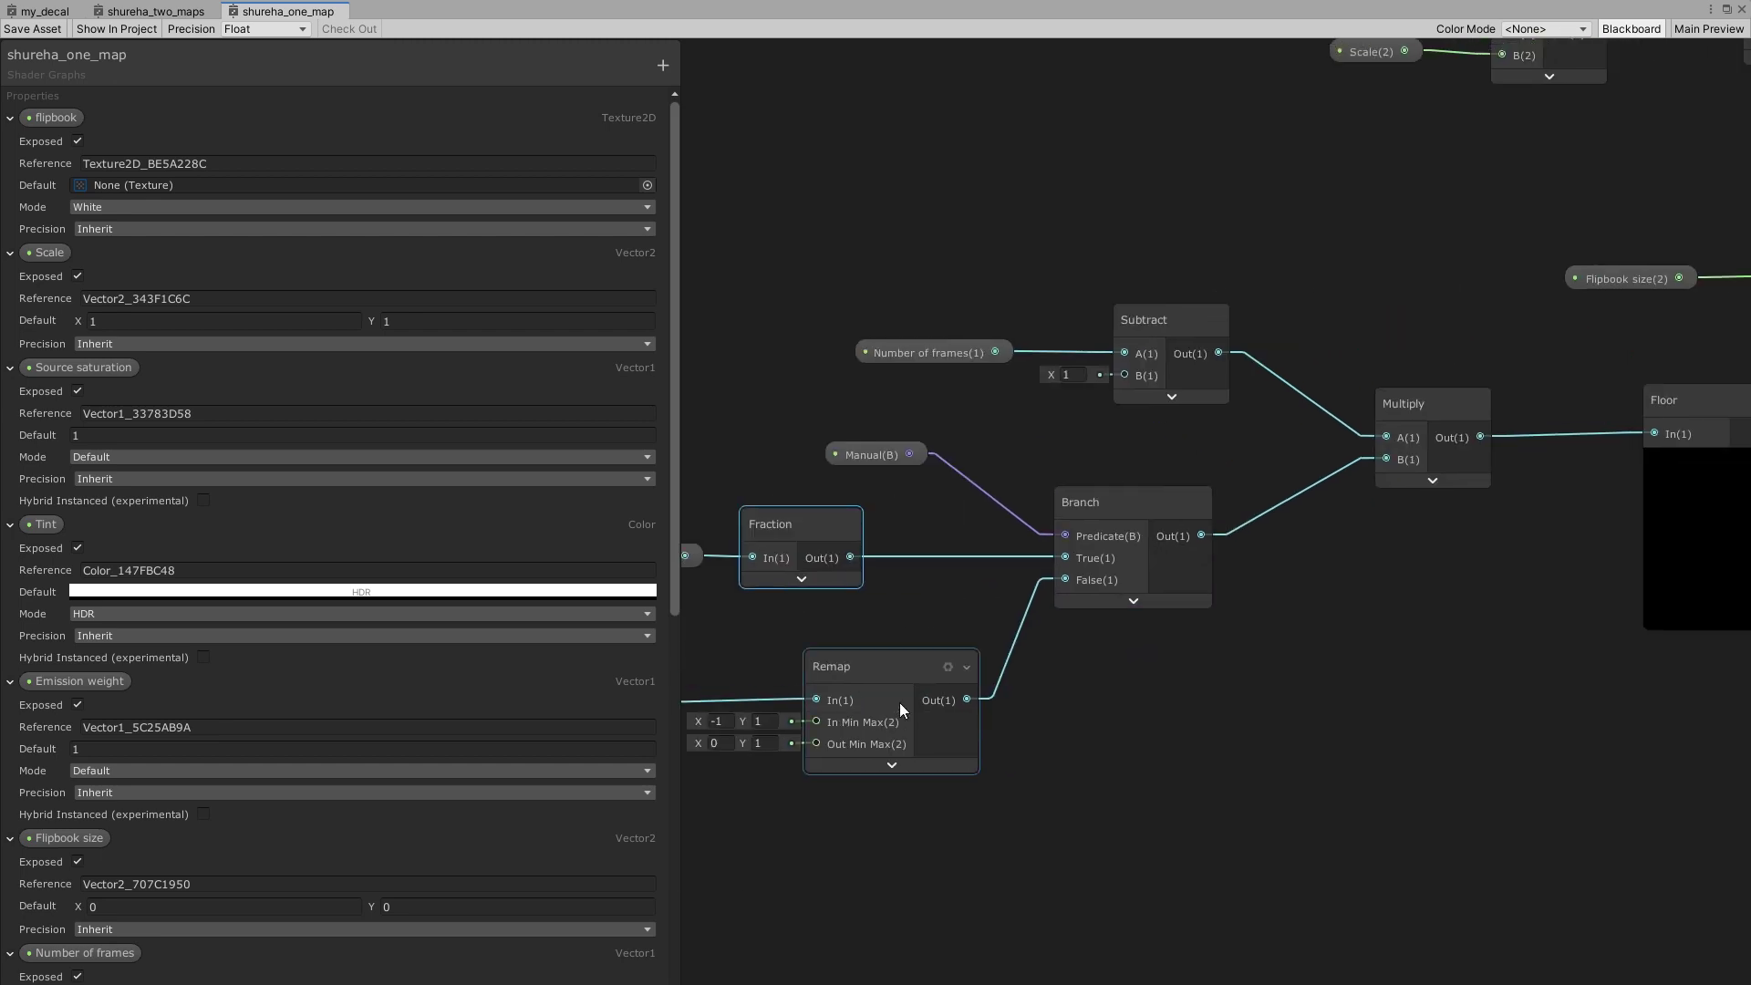
Shift the Number of frames property node slightly left beside the Subtract, Multiply and Branch nodes.
middle_click_drag(1161, 459, 1060, 595)
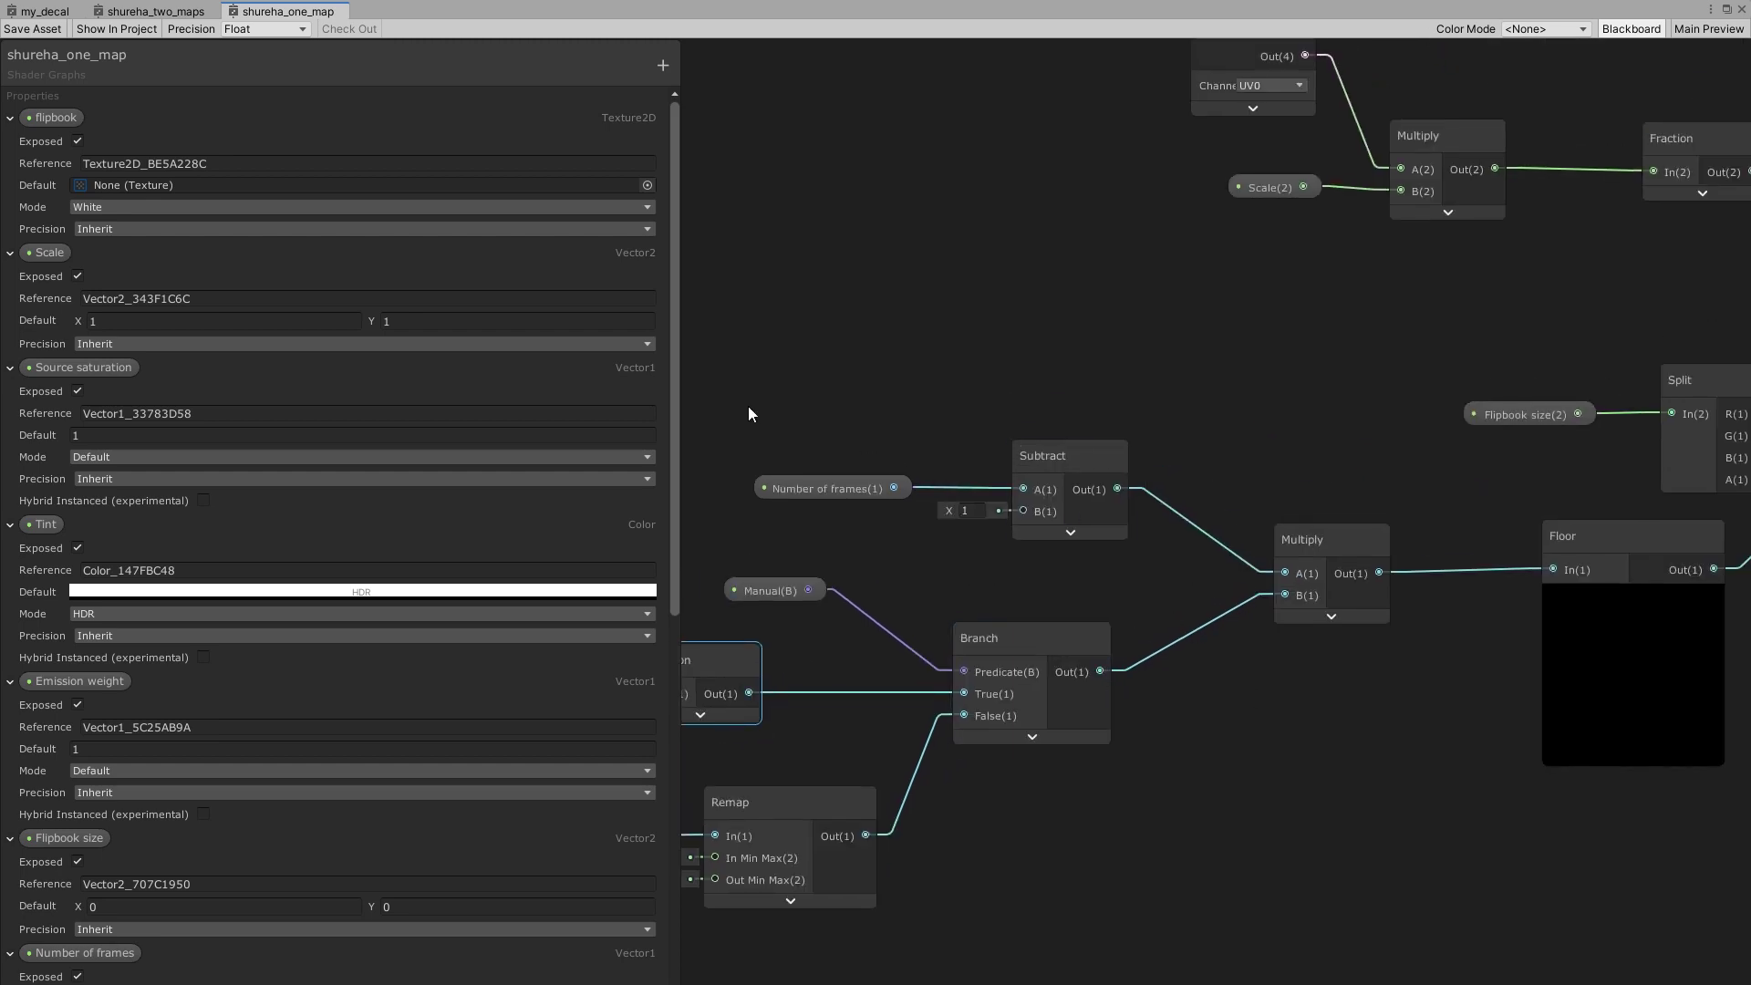
left_click_drag(748, 406, 878, 518)
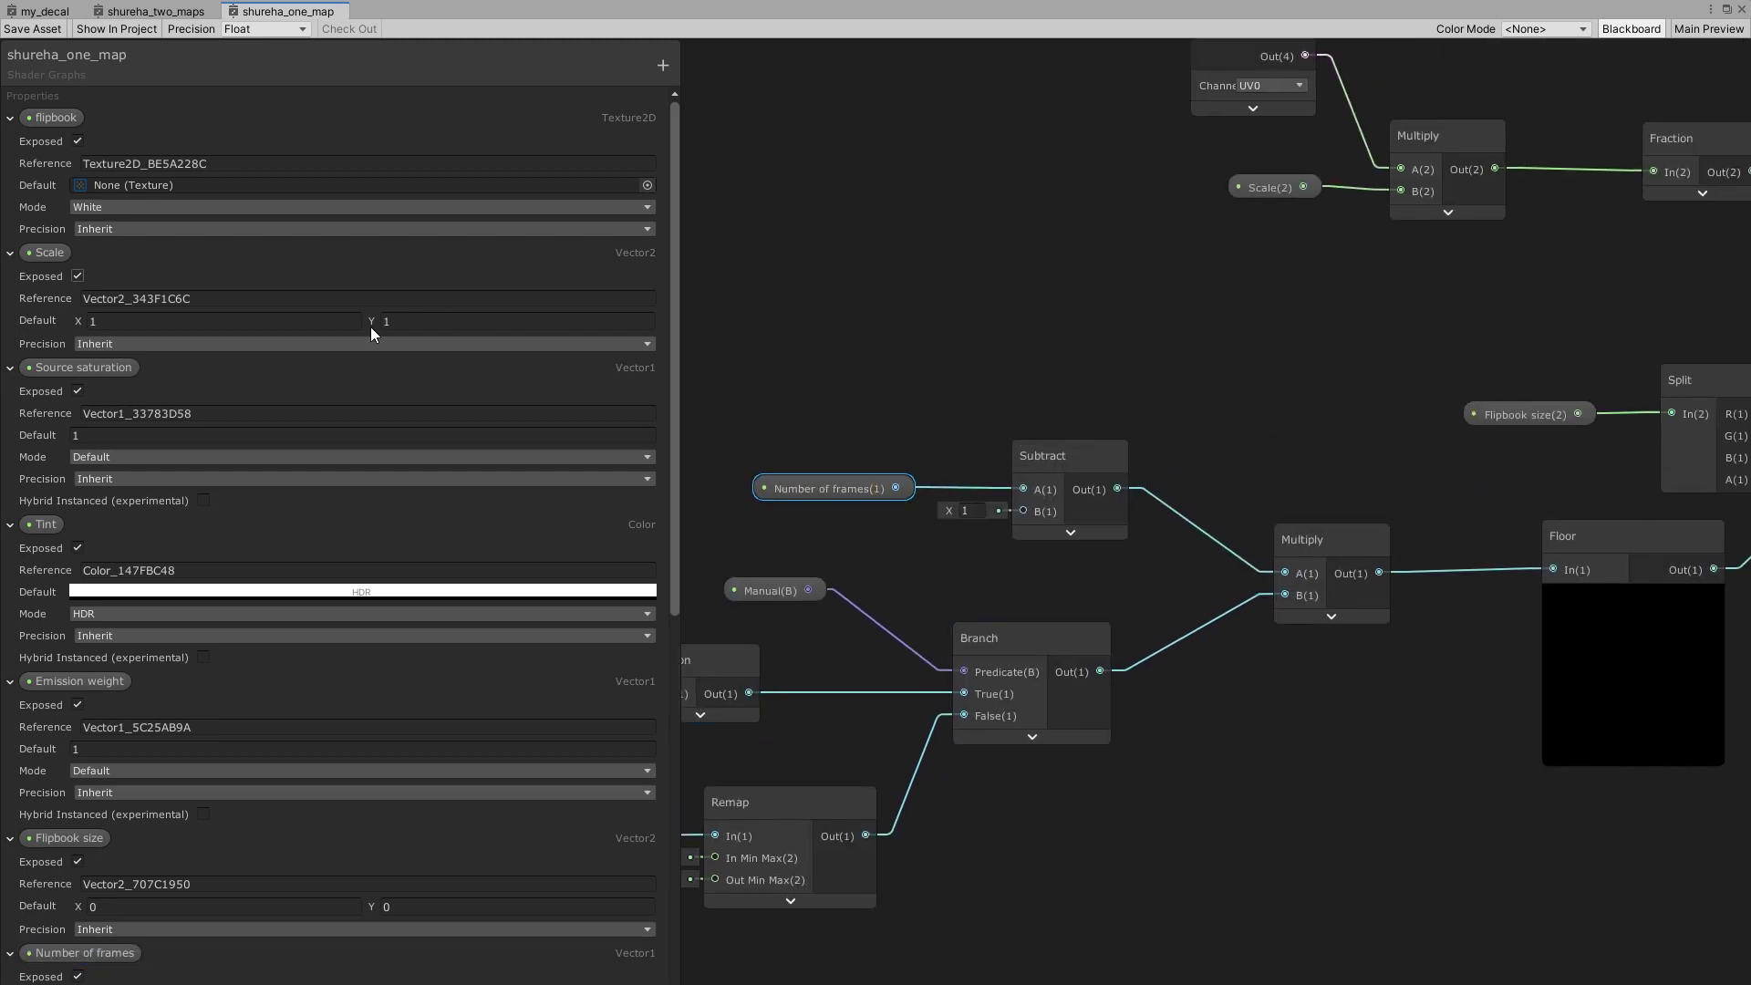
left_click(1076, 456)
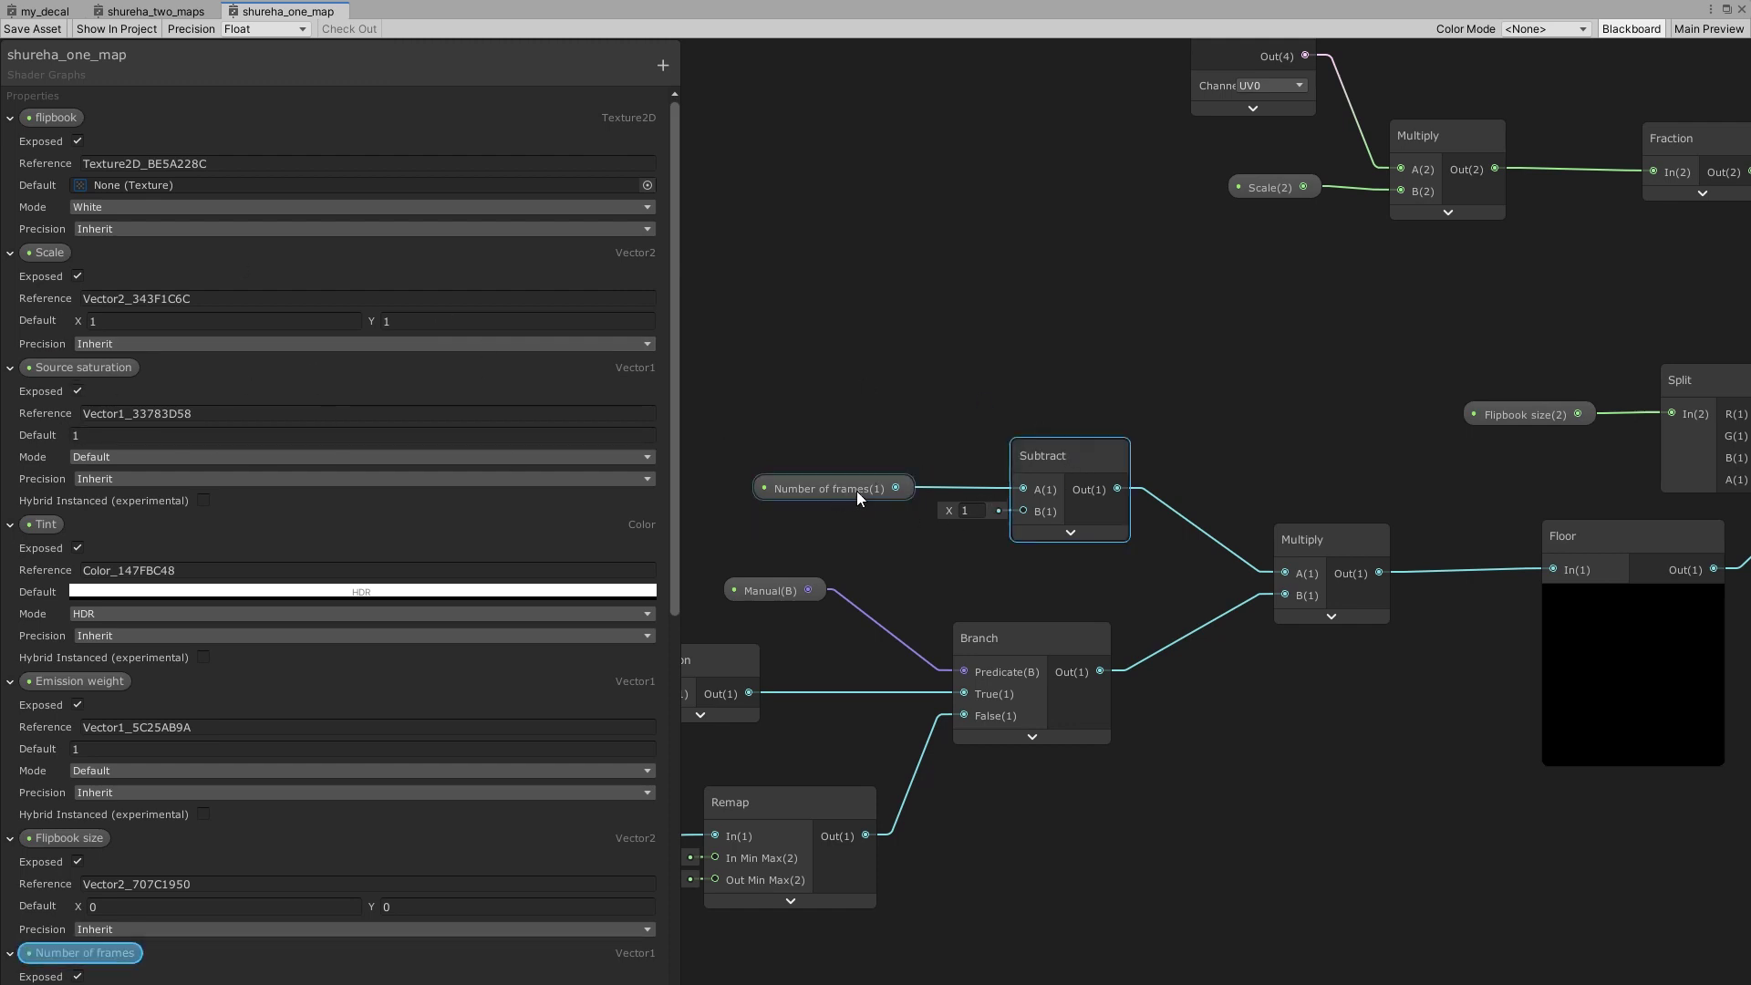
left_click_drag(857, 491, 823, 486)
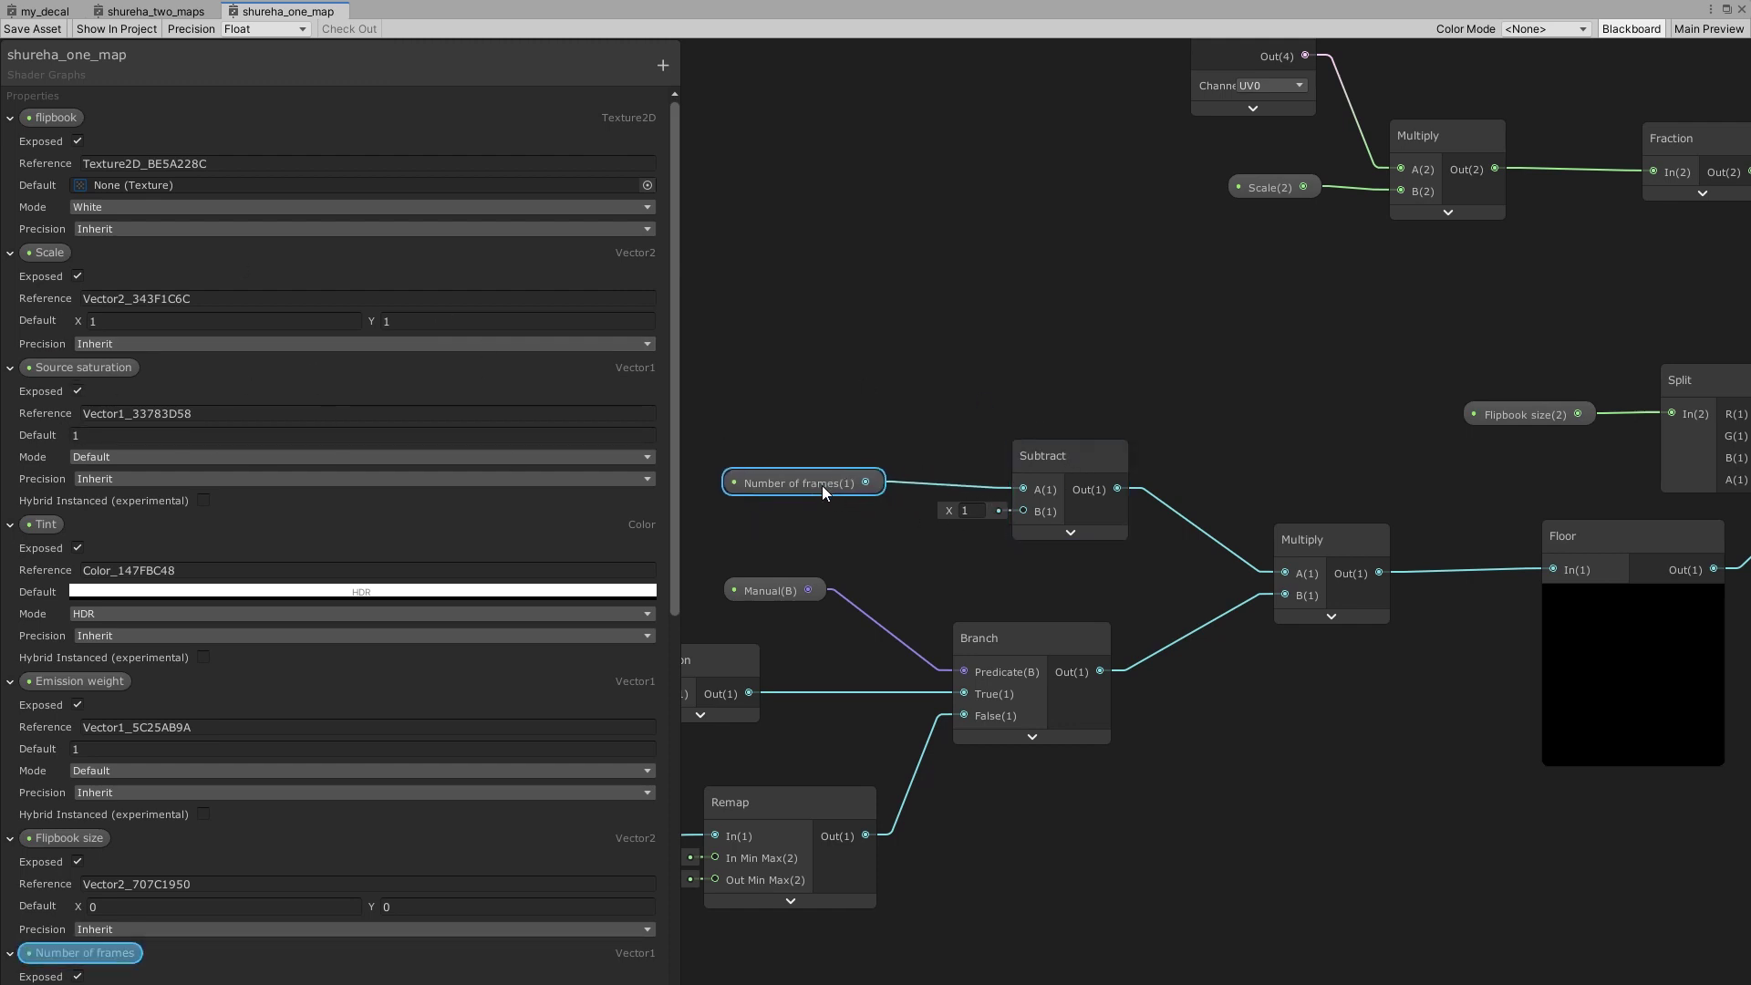
left_click(1322, 533)
left_click(992, 657)
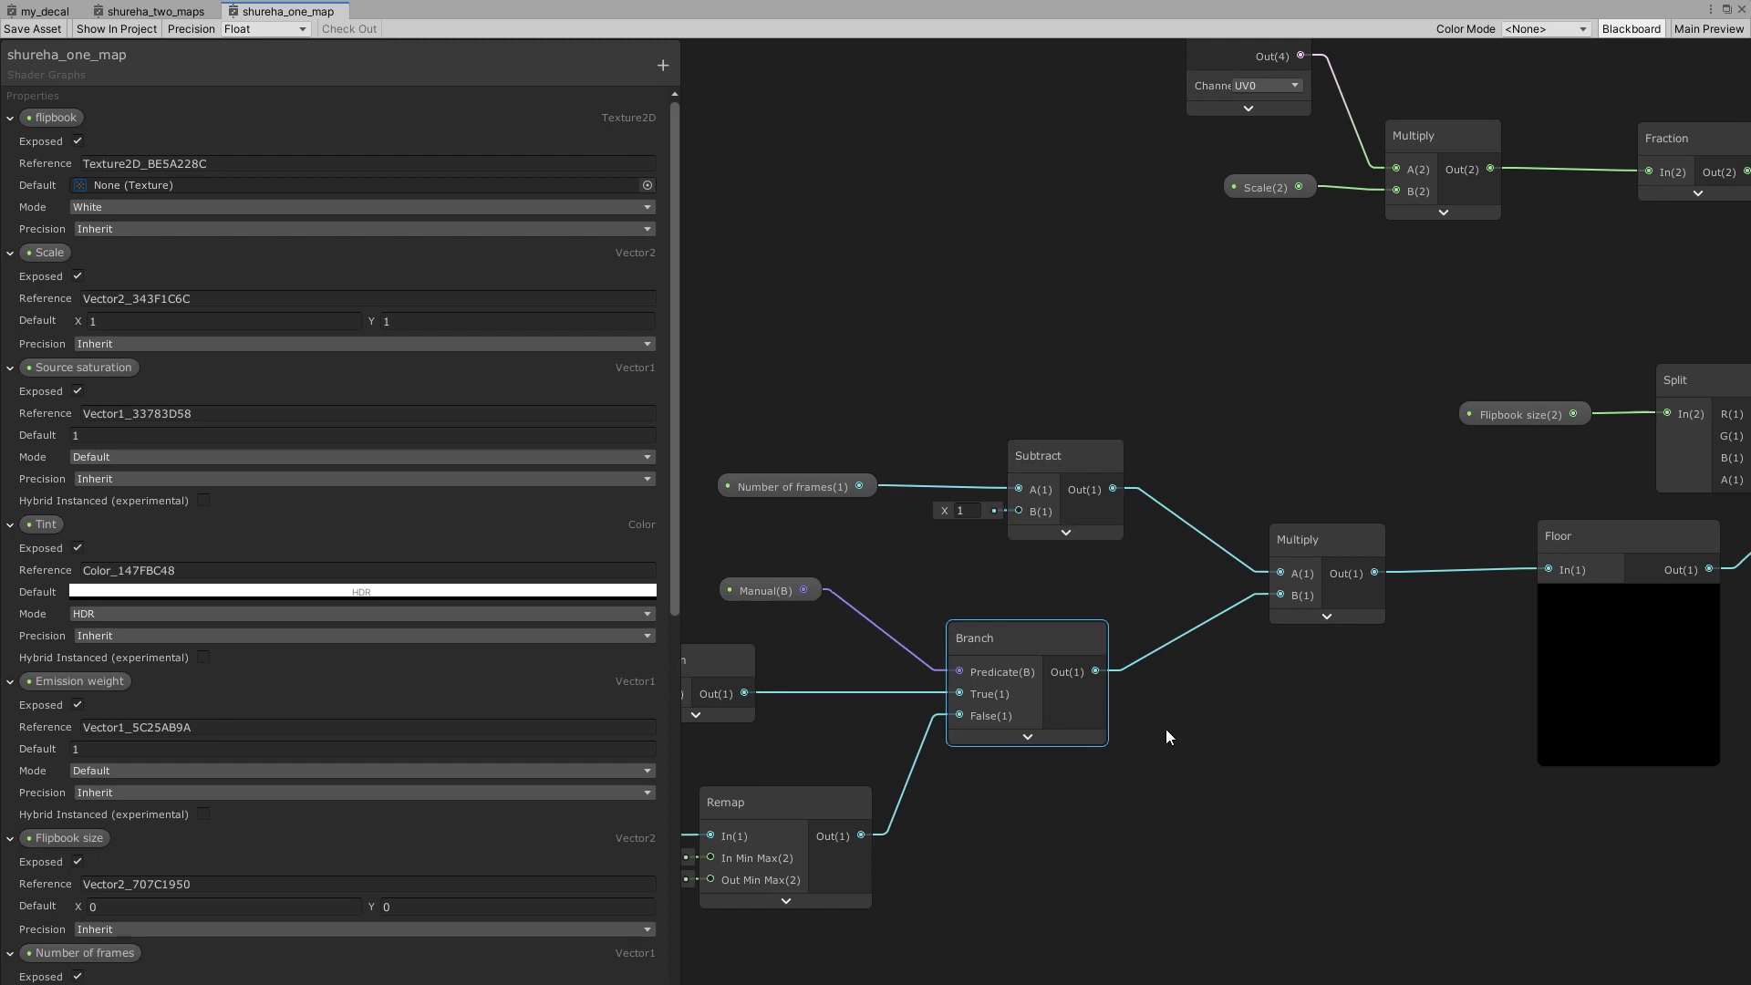
Nudge the Floor node and collapse its preview next to the Flipbook node.
middle_click_drag(1560, 655, 1076, 701)
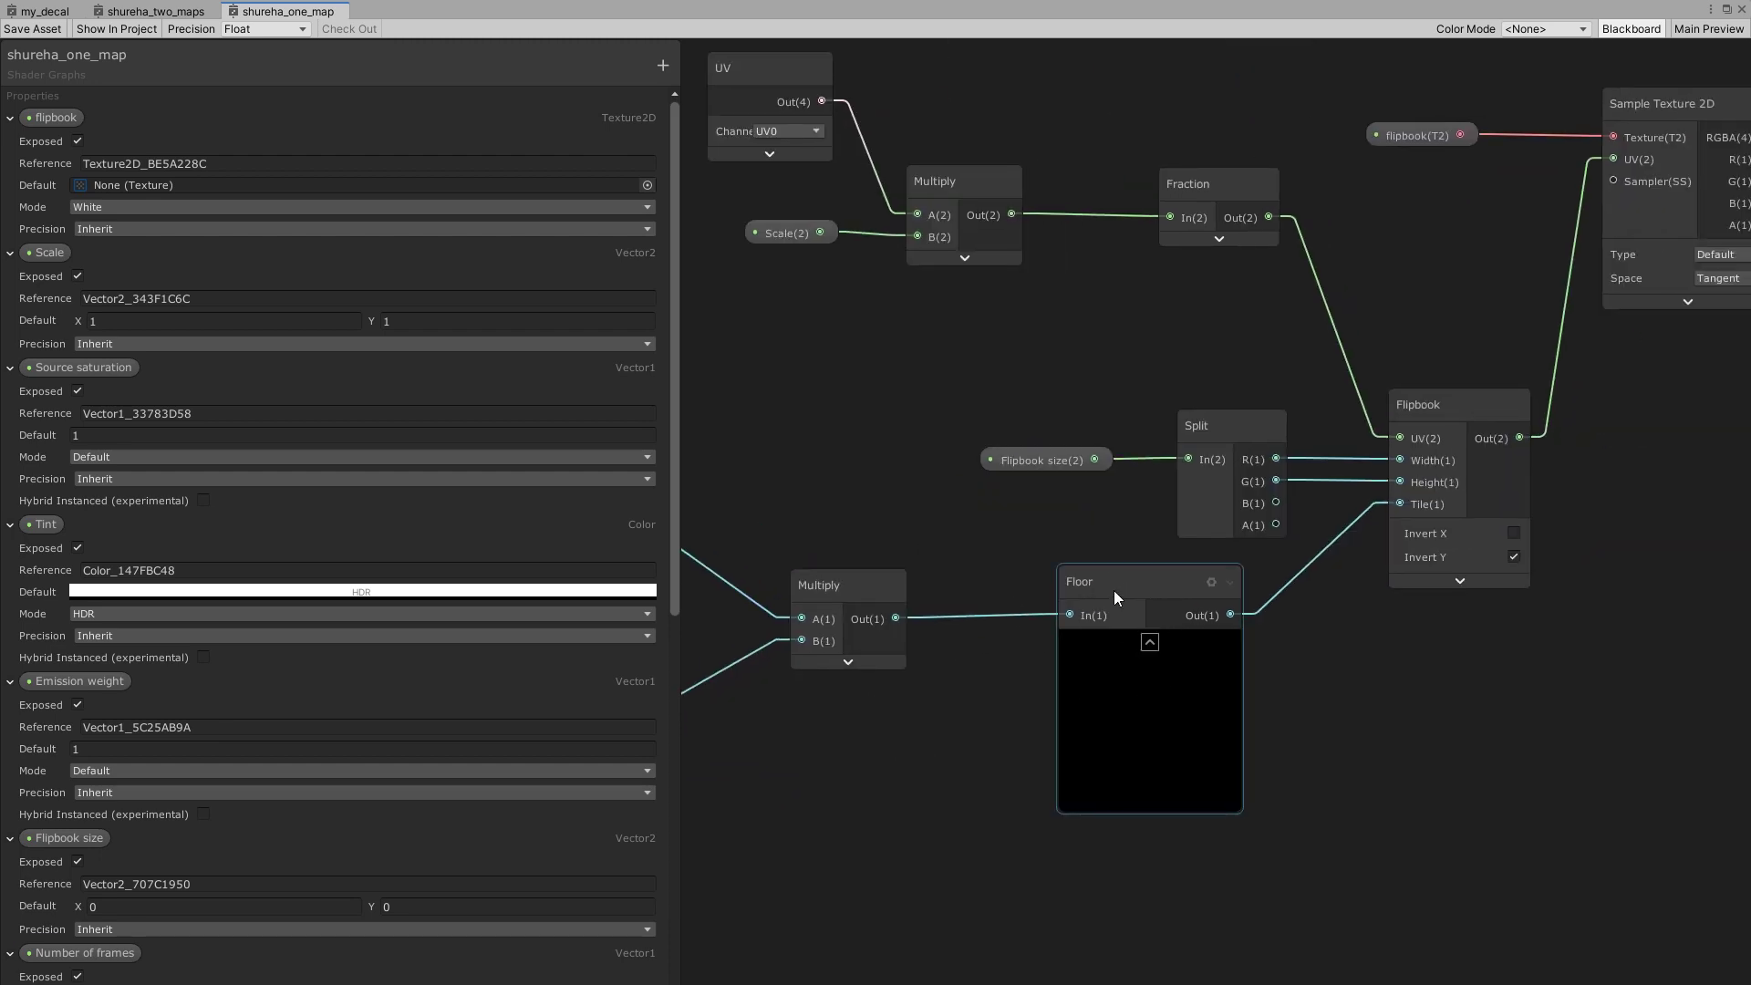
left_click_drag(1115, 592, 1117, 603)
left_click(1149, 646)
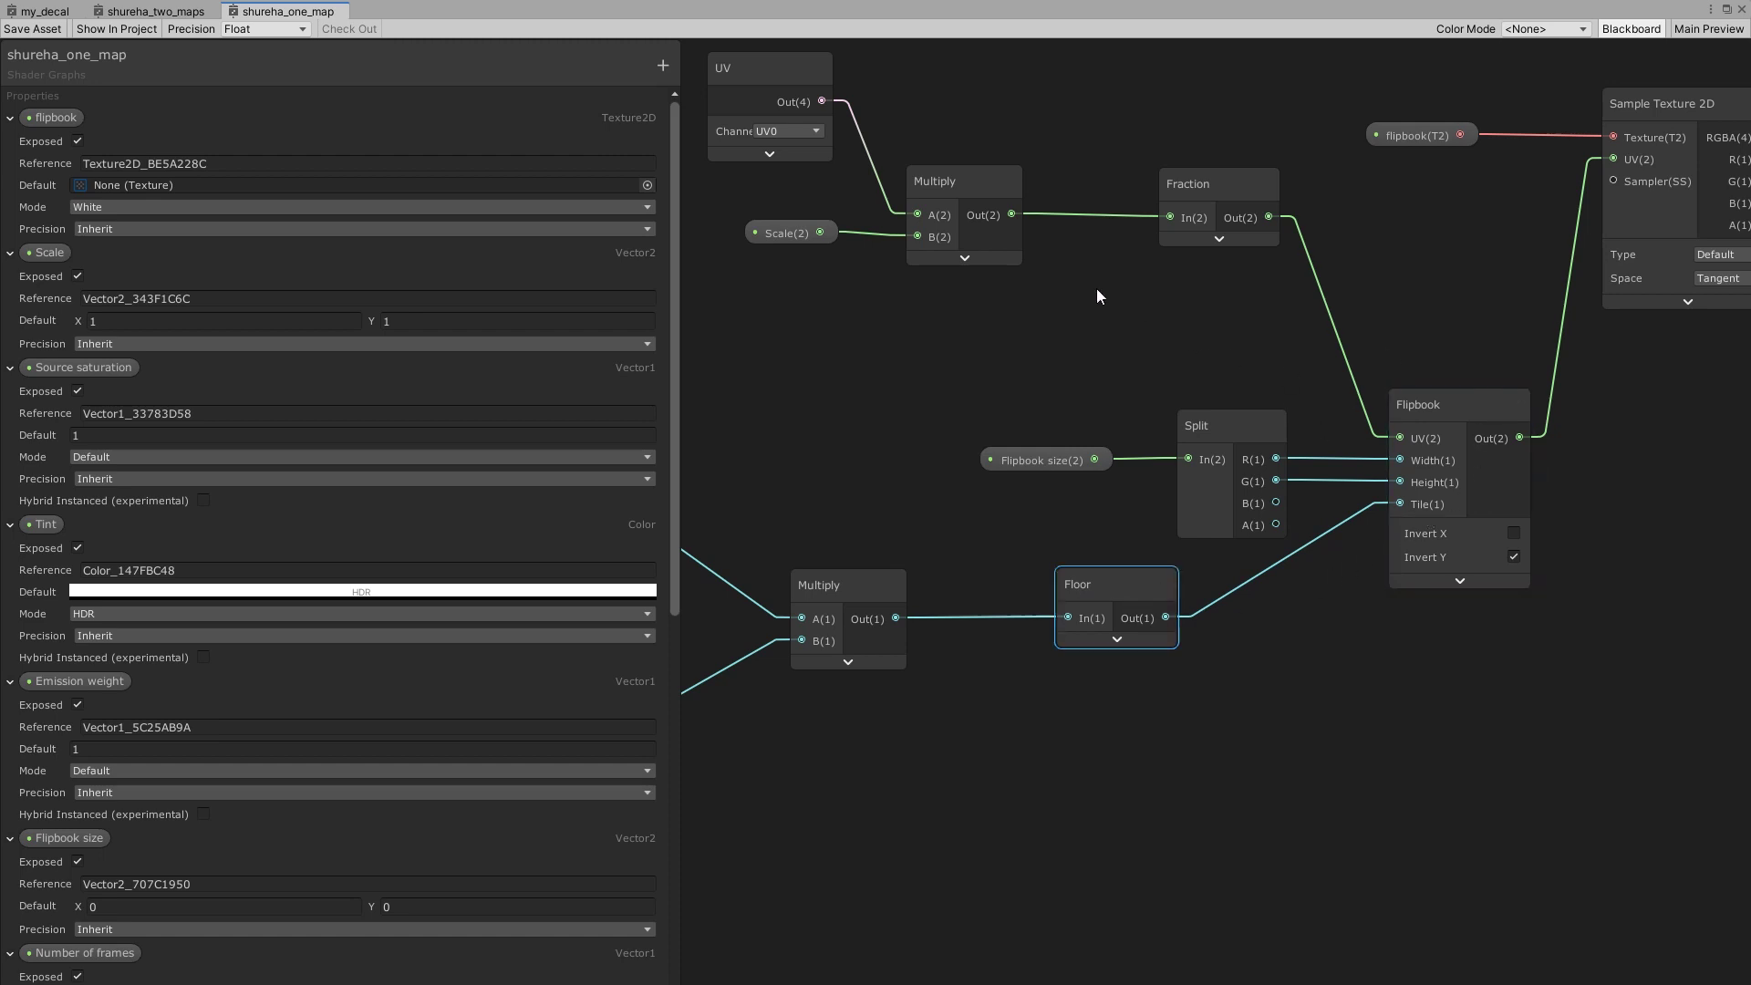
scroll(1441, 551, "down", 2)
scroll(1298, 475, "up", 2)
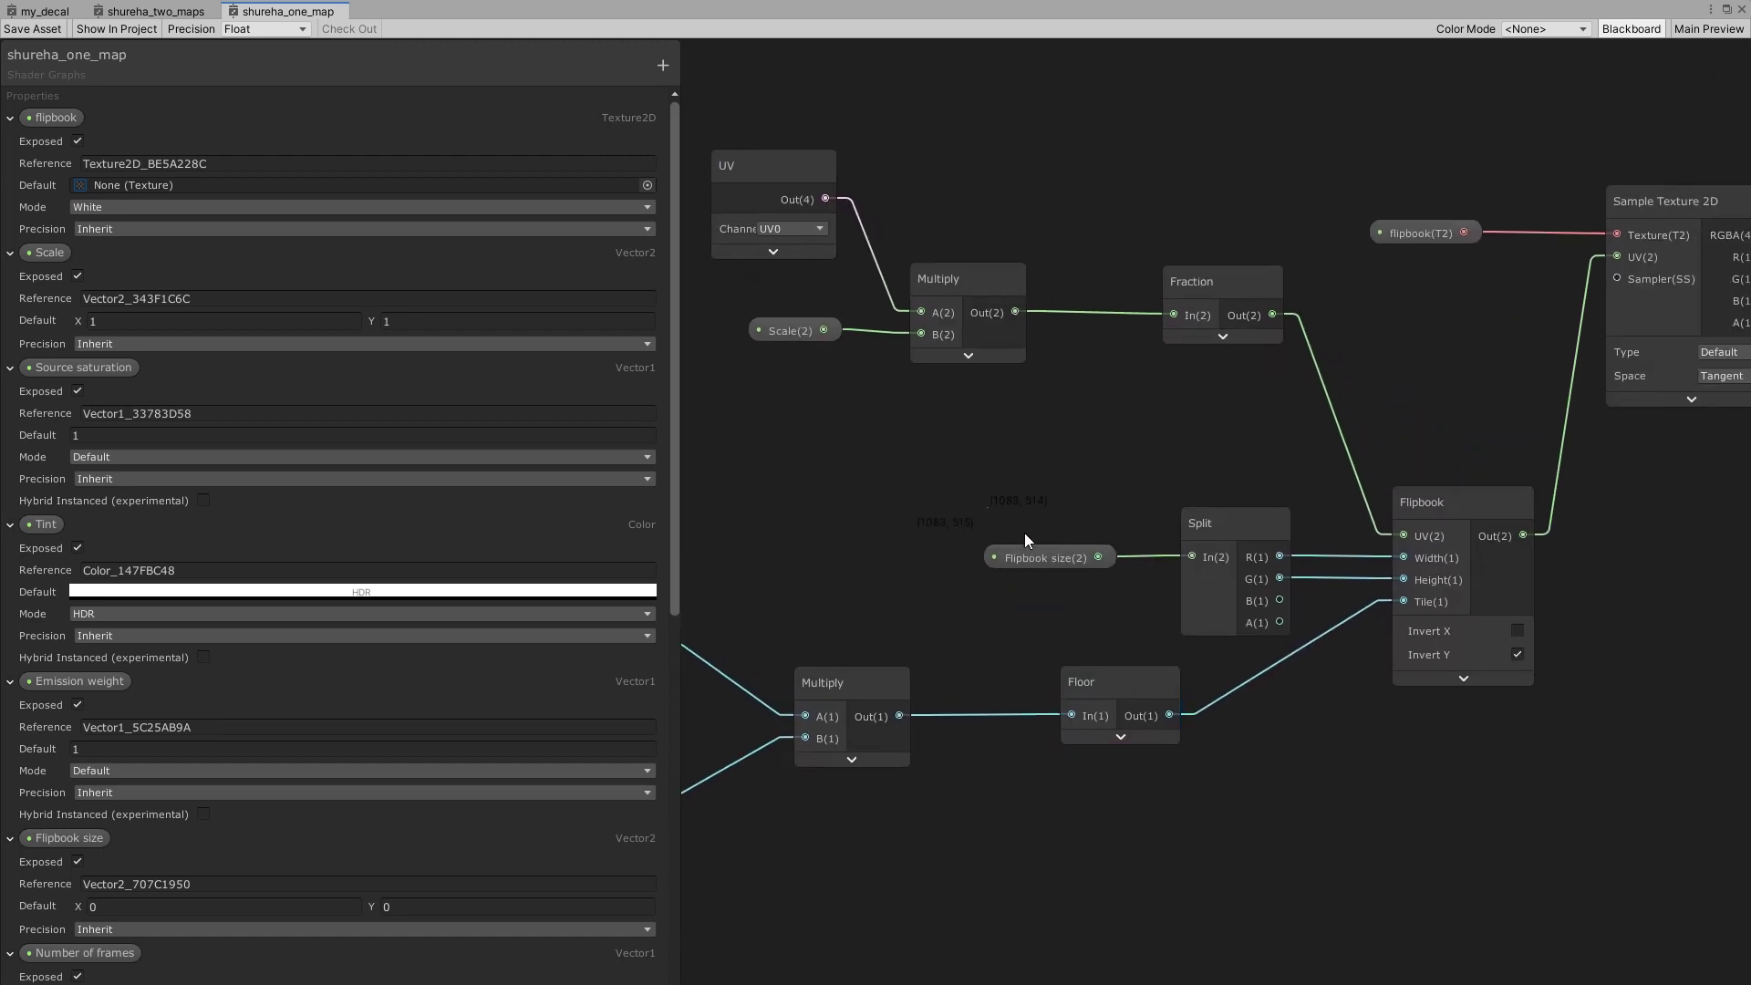
mouse_move(1140, 600)
left_mouse_down()
mouse_move(1023, 518)
mouse_move(1081, 625)
mouse_move(1193, 529)
left_mouse_up()
Nudge the UV and Scale nodes and inspect Fraction, Sample Texture 2D and the flipbook texture property.
middle_click_drag(1126, 412, 1238, 548)
left_click_drag(863, 292, 826, 313)
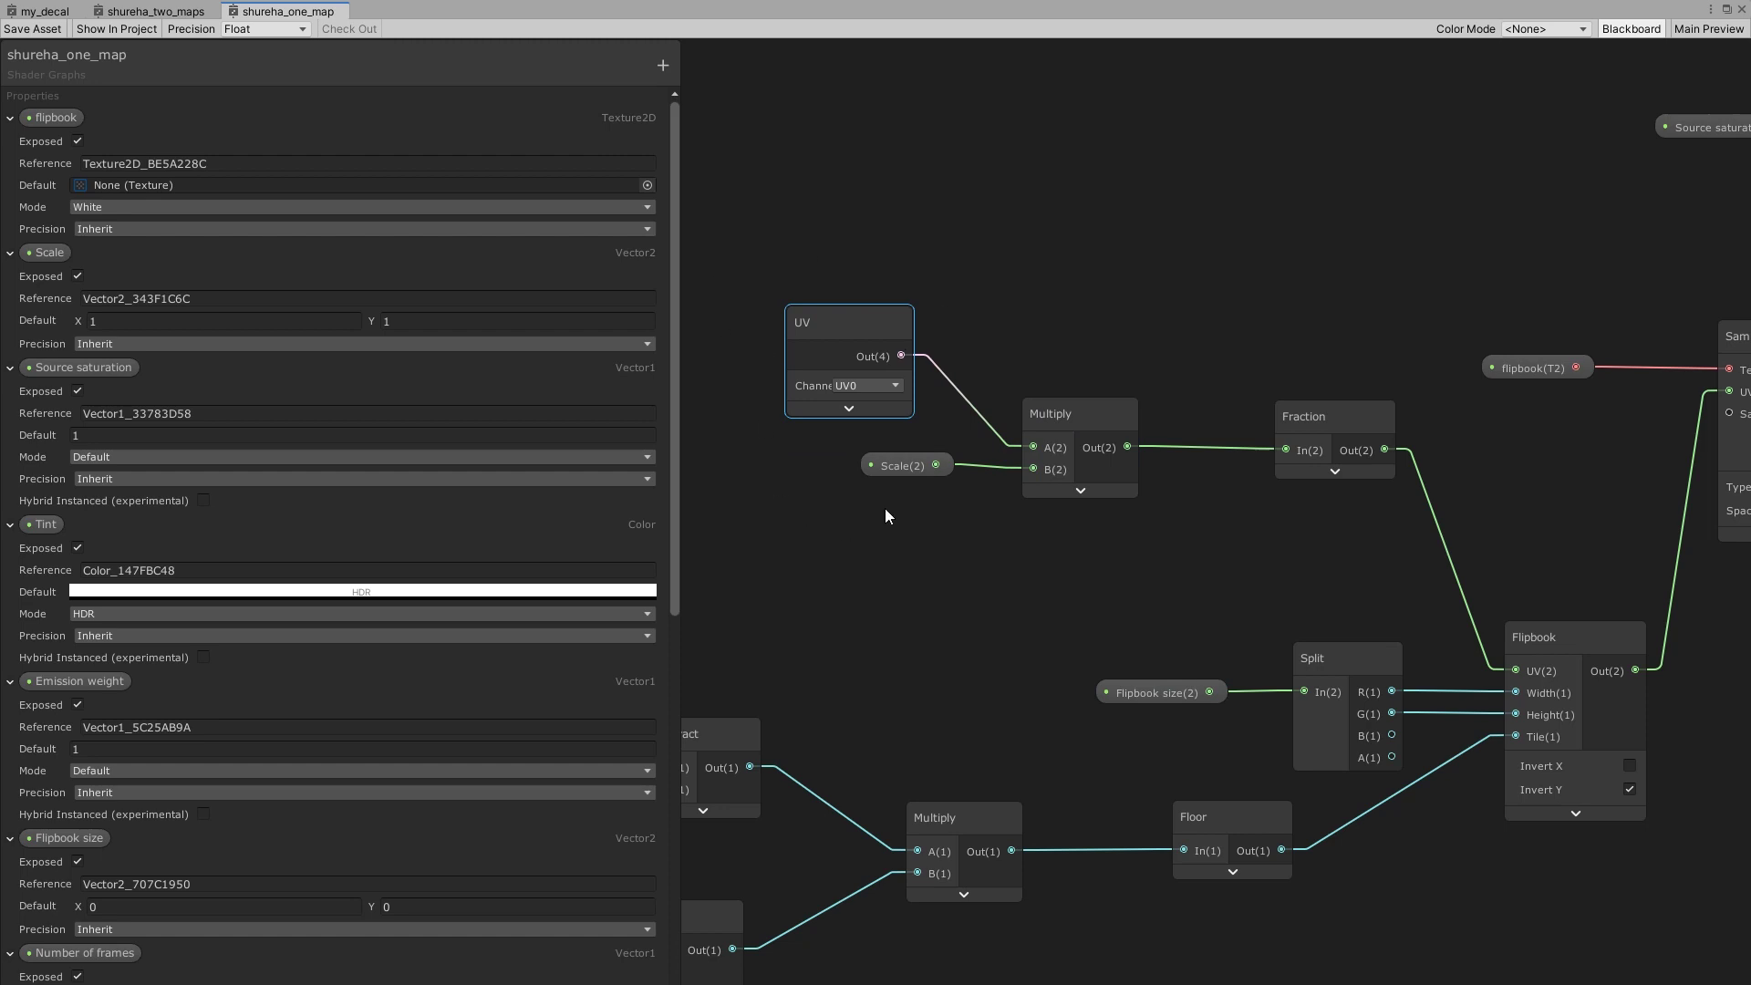
left_click_drag(901, 466, 879, 520)
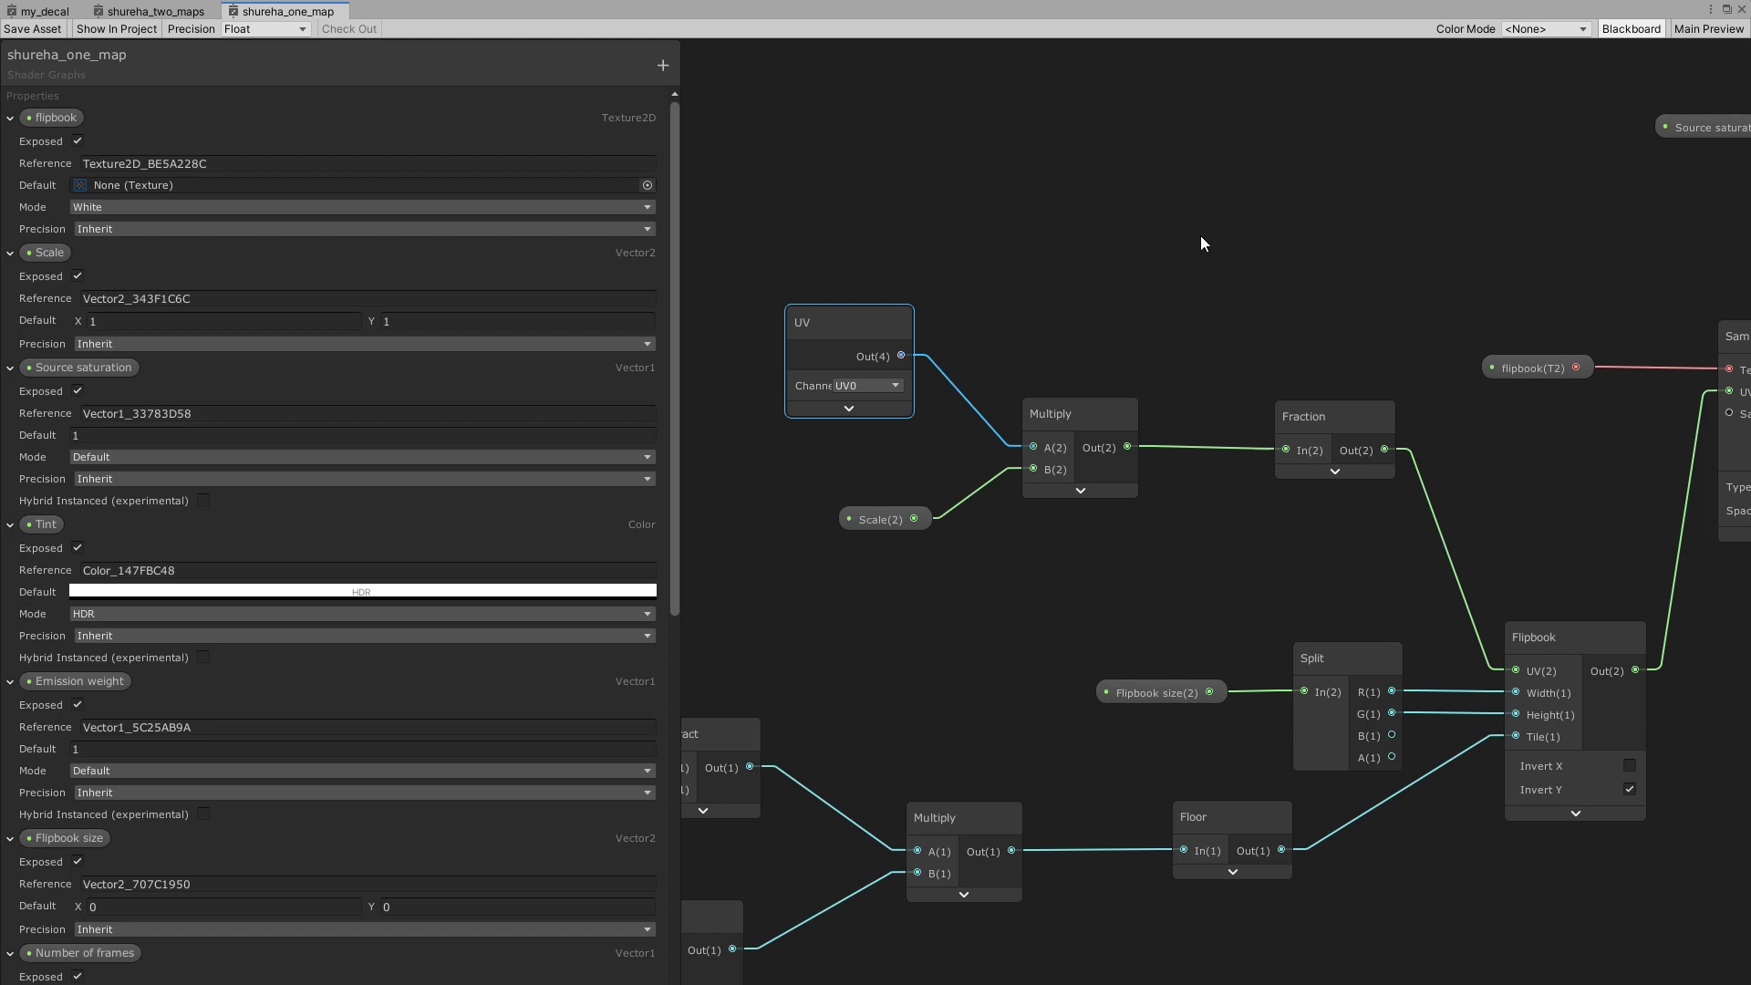
middle_click_drag(1152, 526, 983, 532)
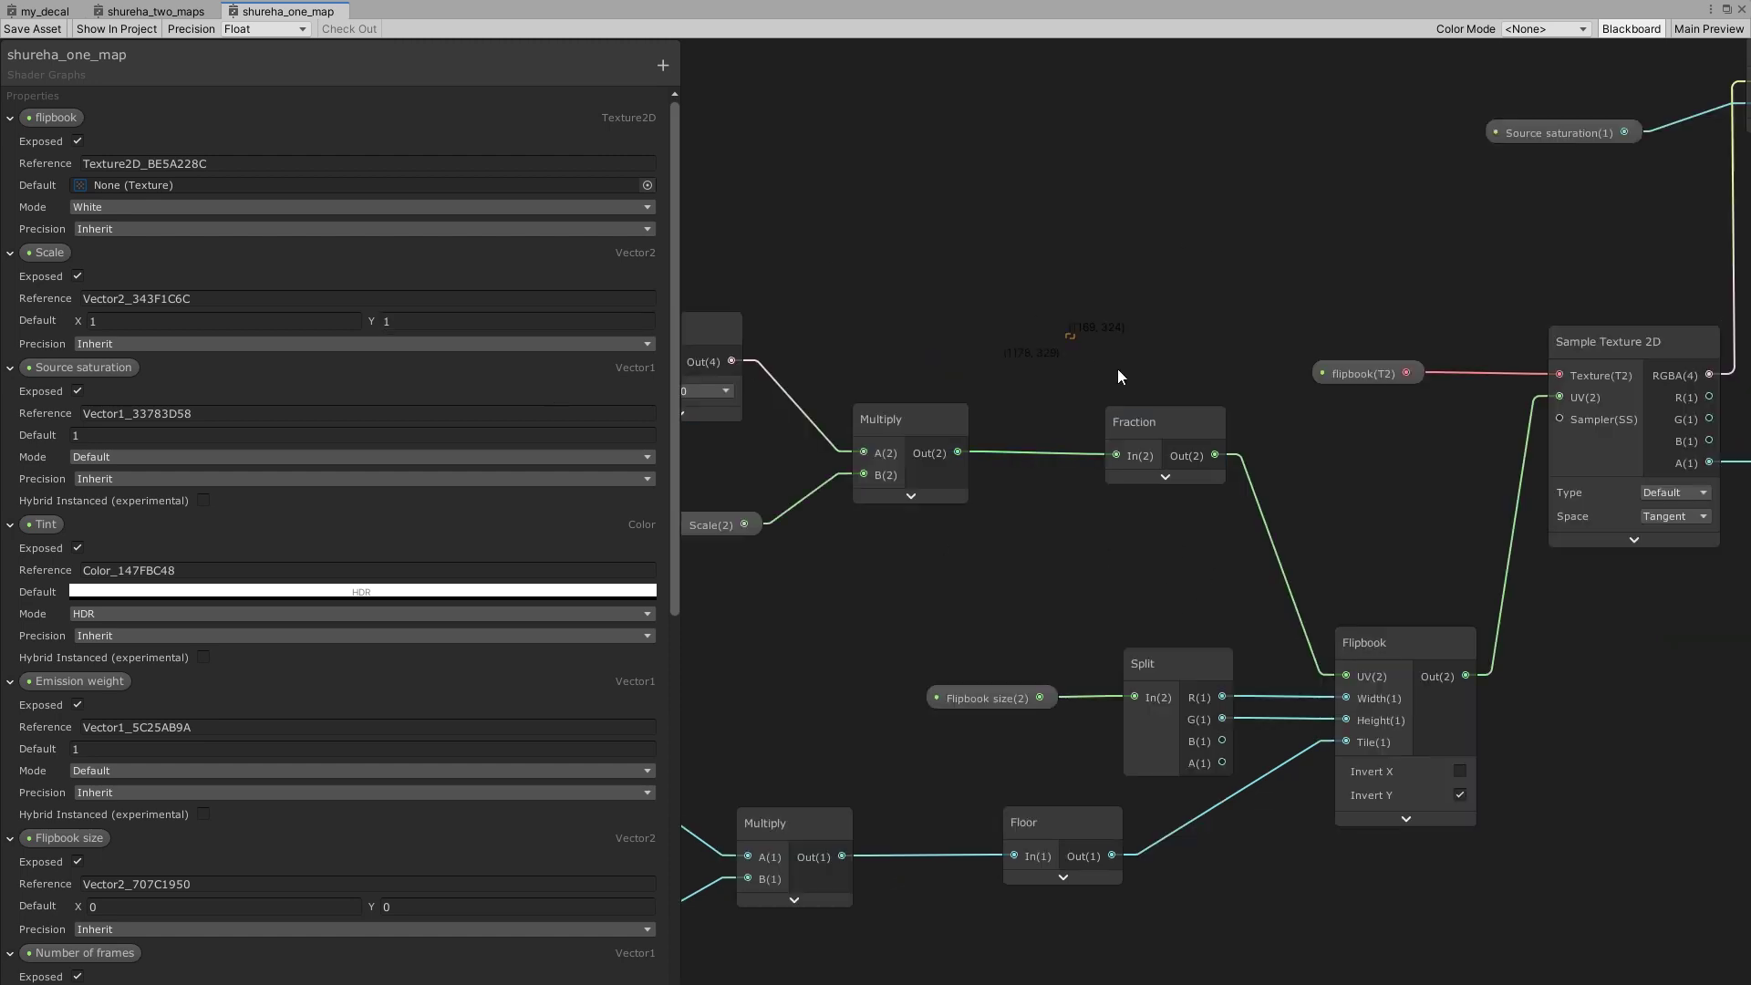
left_click_drag(1233, 529, 1168, 416)
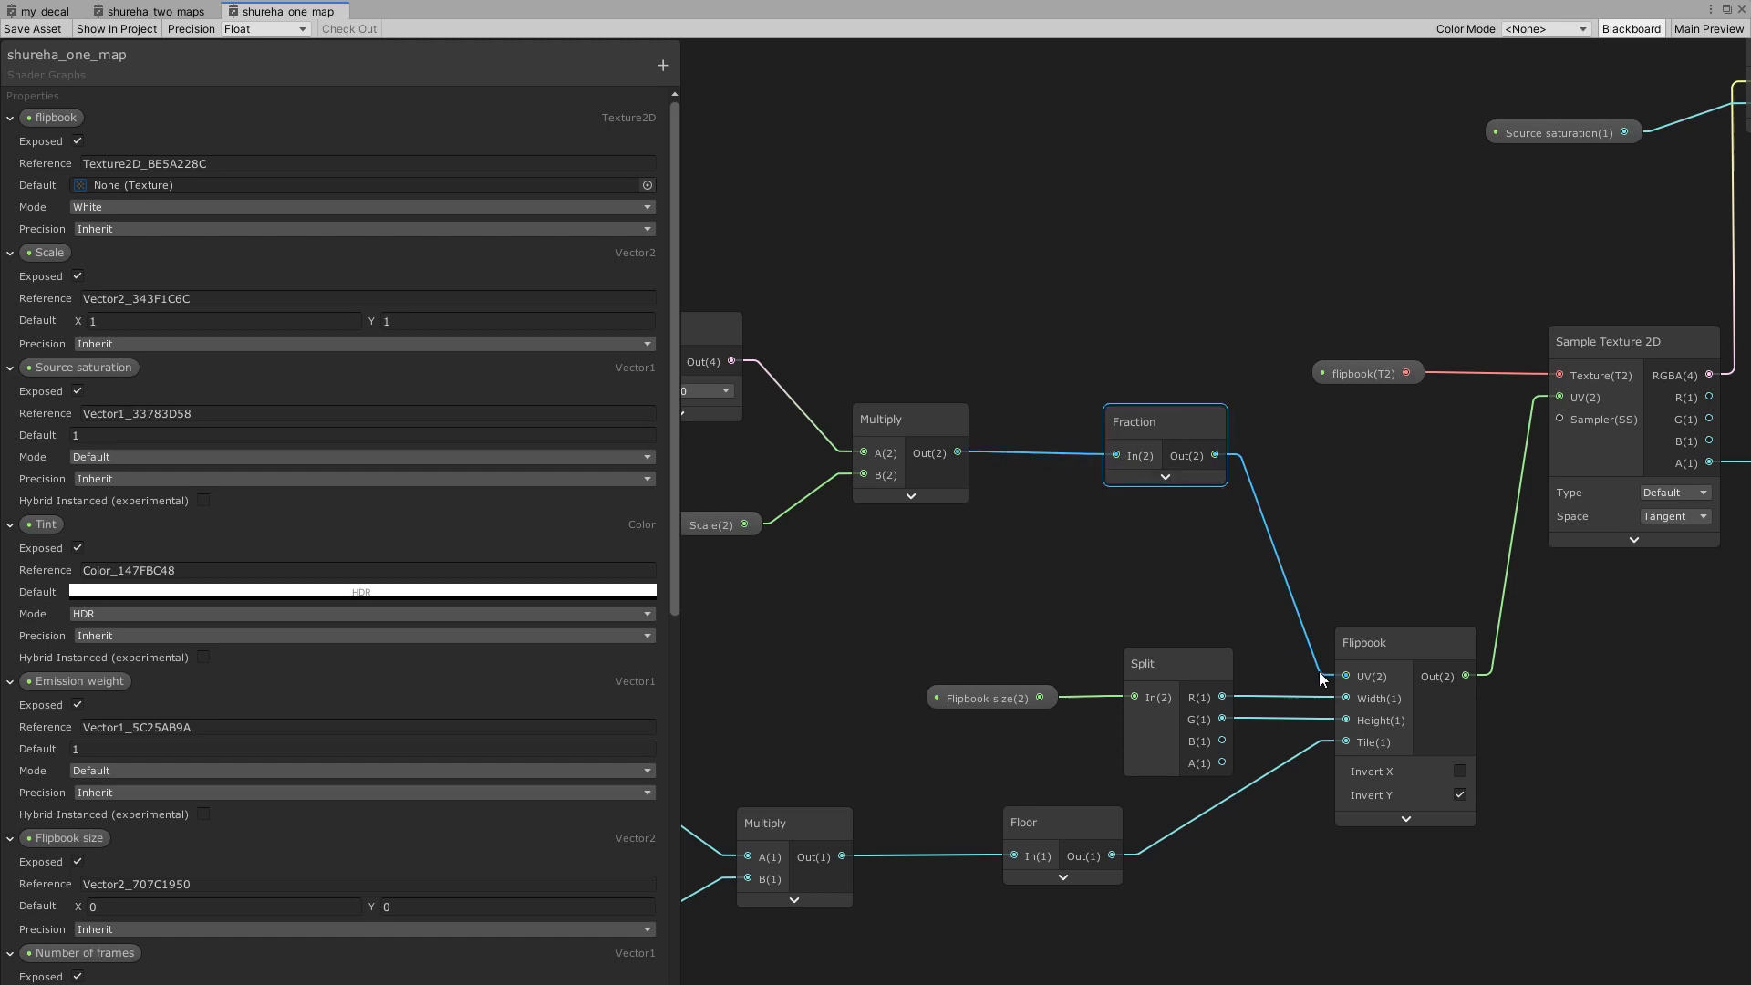
middle_click_drag(1469, 750, 1405, 795)
left_click(1201, 616)
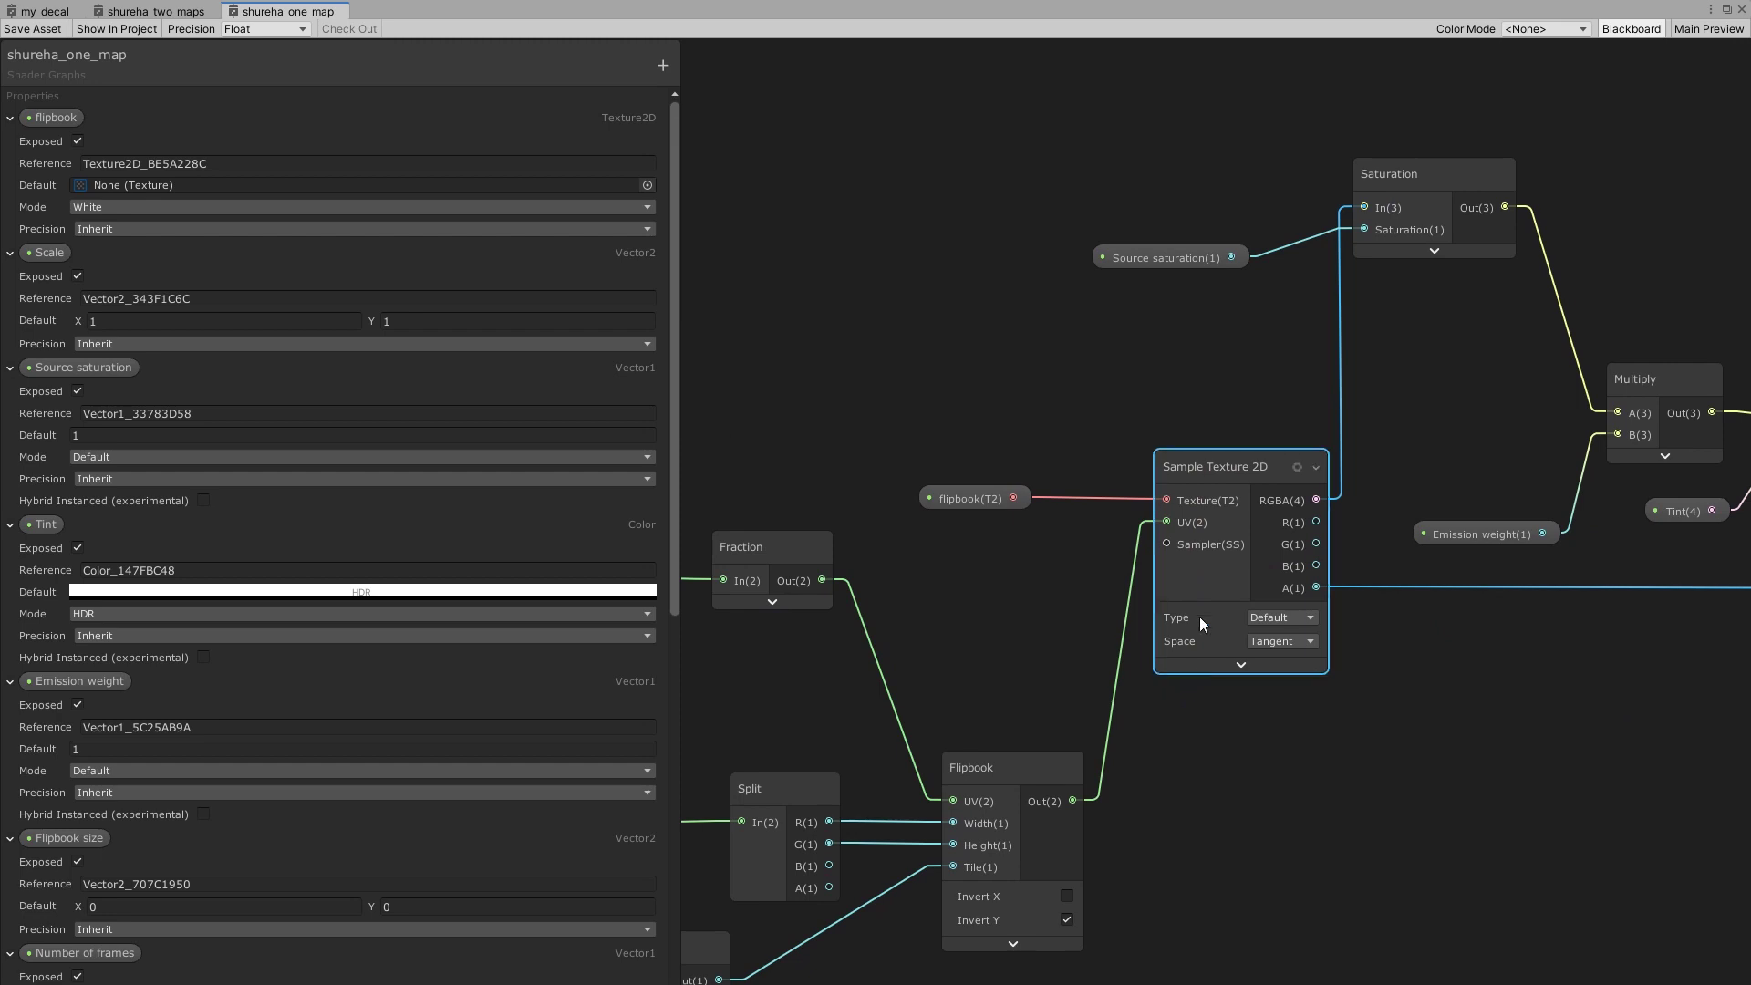
left_click(969, 499)
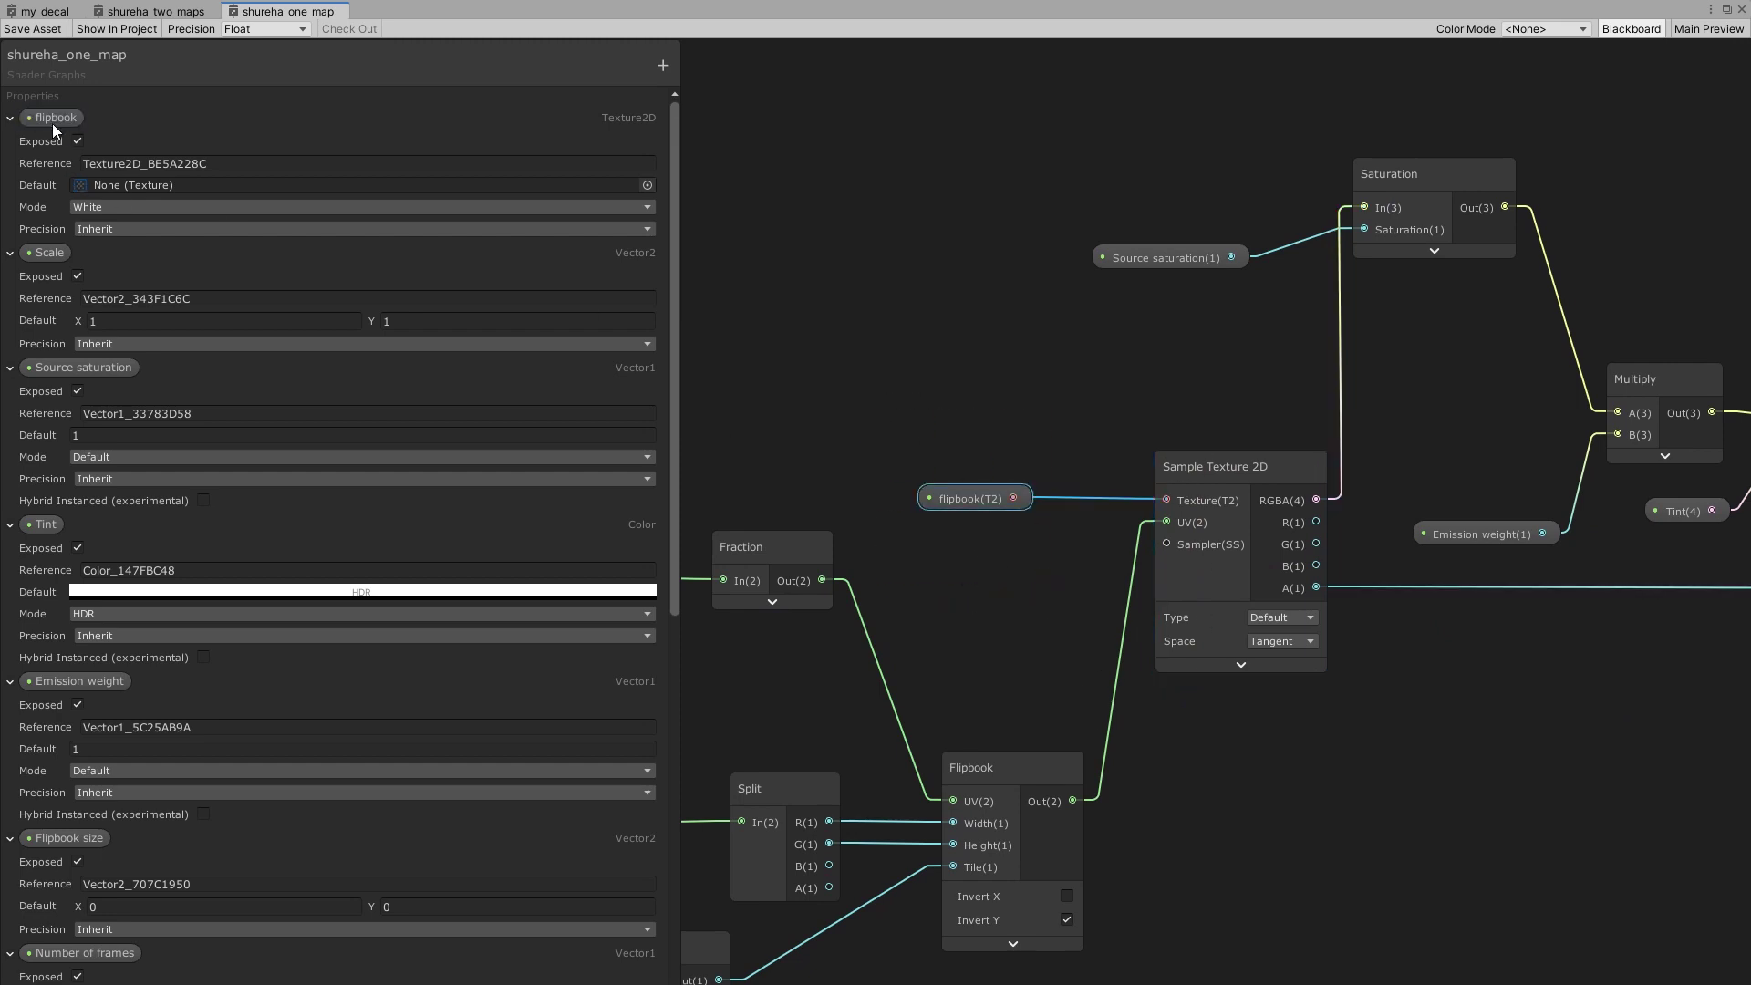
Trace the Saturation node and Source saturation property toward the PBR Master output.
middle_click_drag(1056, 396, 790, 461)
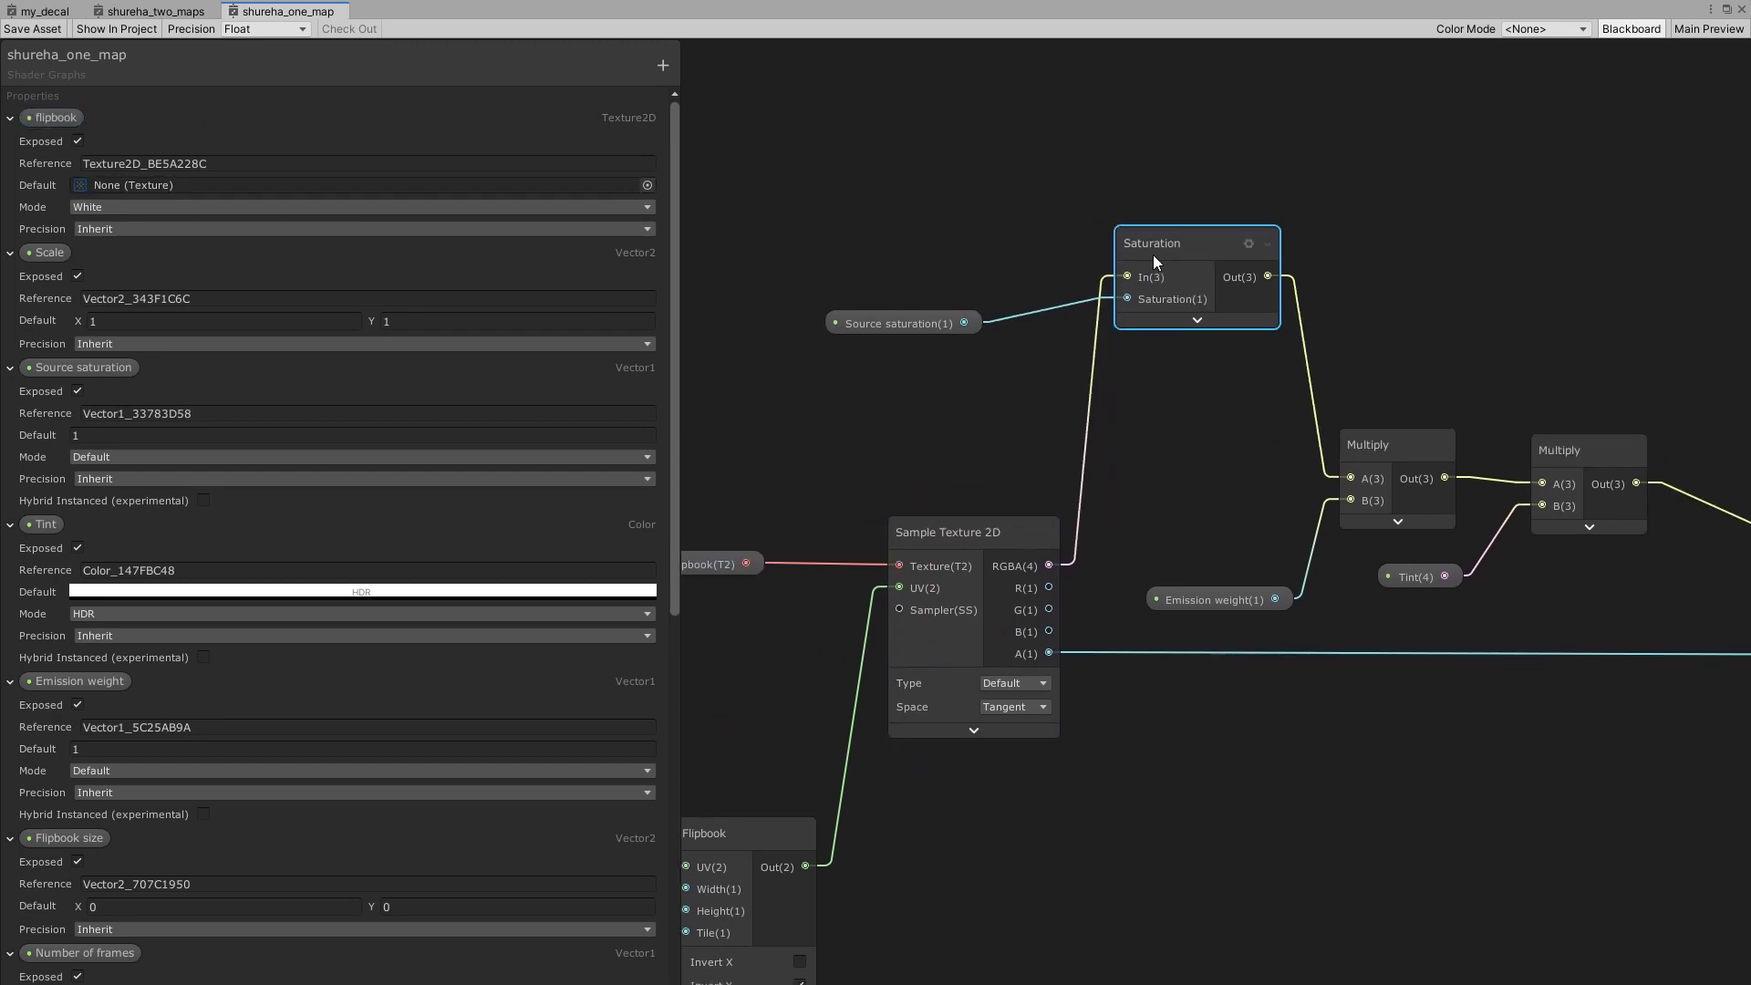
left_click_drag(1153, 255, 1182, 258)
middle_click_drag(1492, 727, 956, 715)
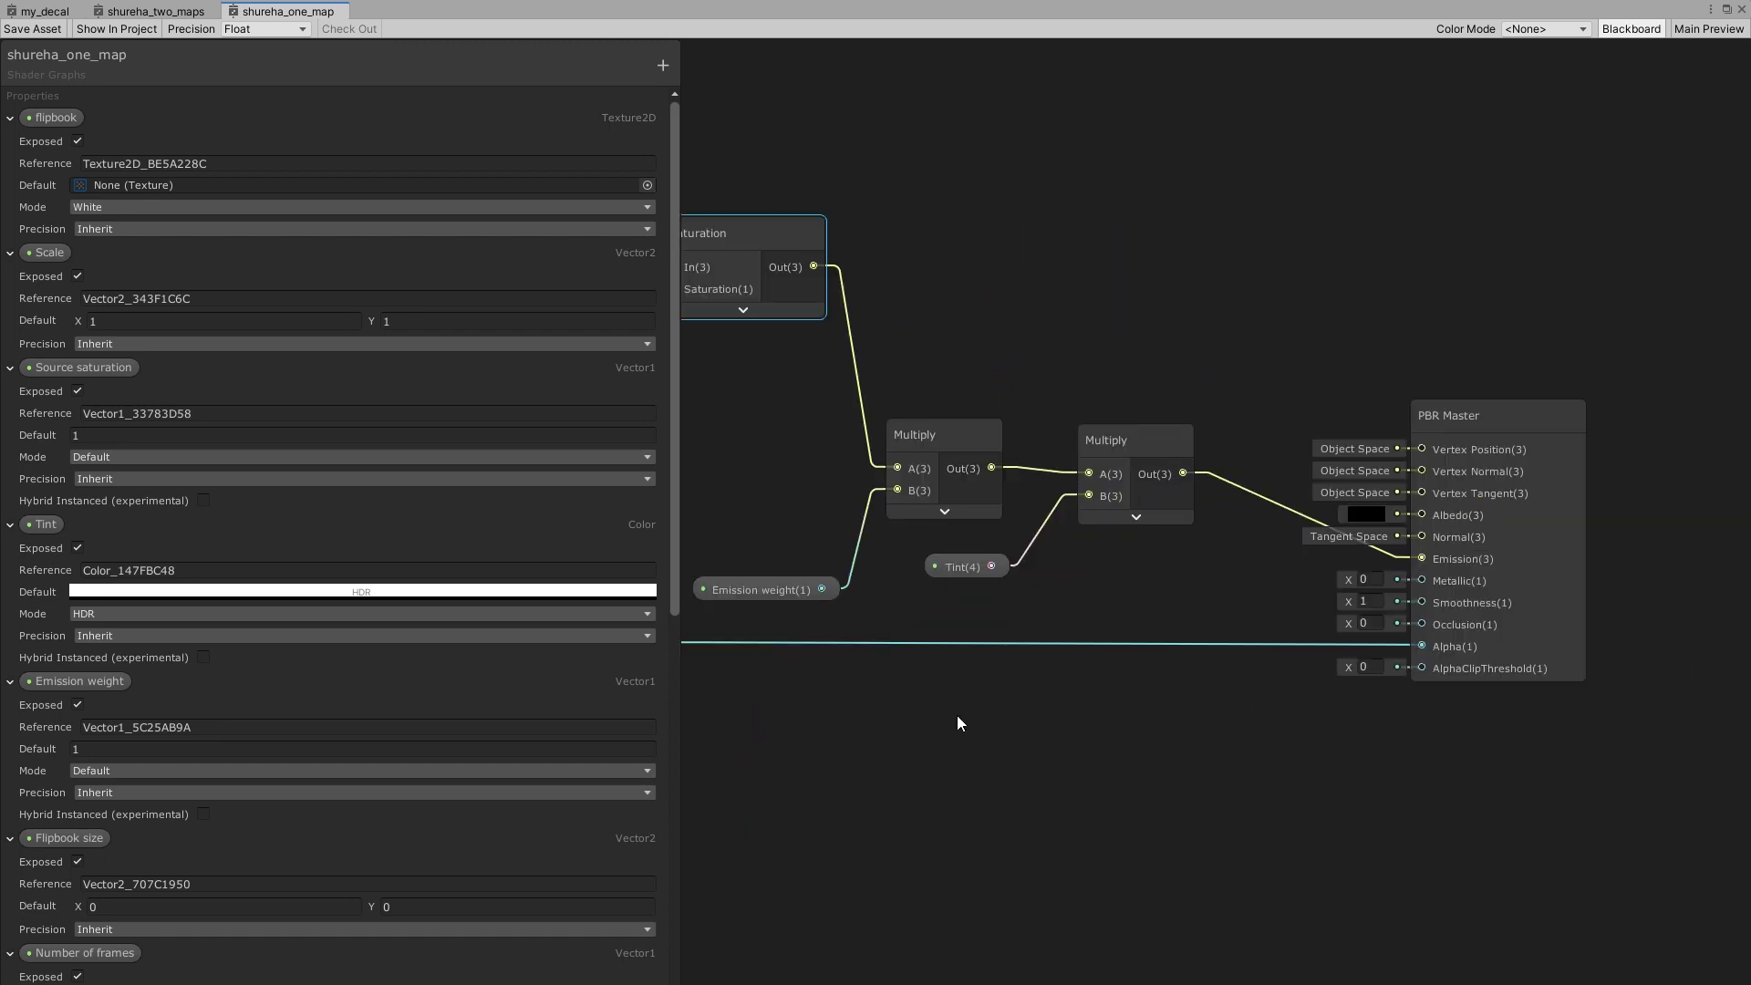
middle_click_drag(1055, 660, 1453, 762)
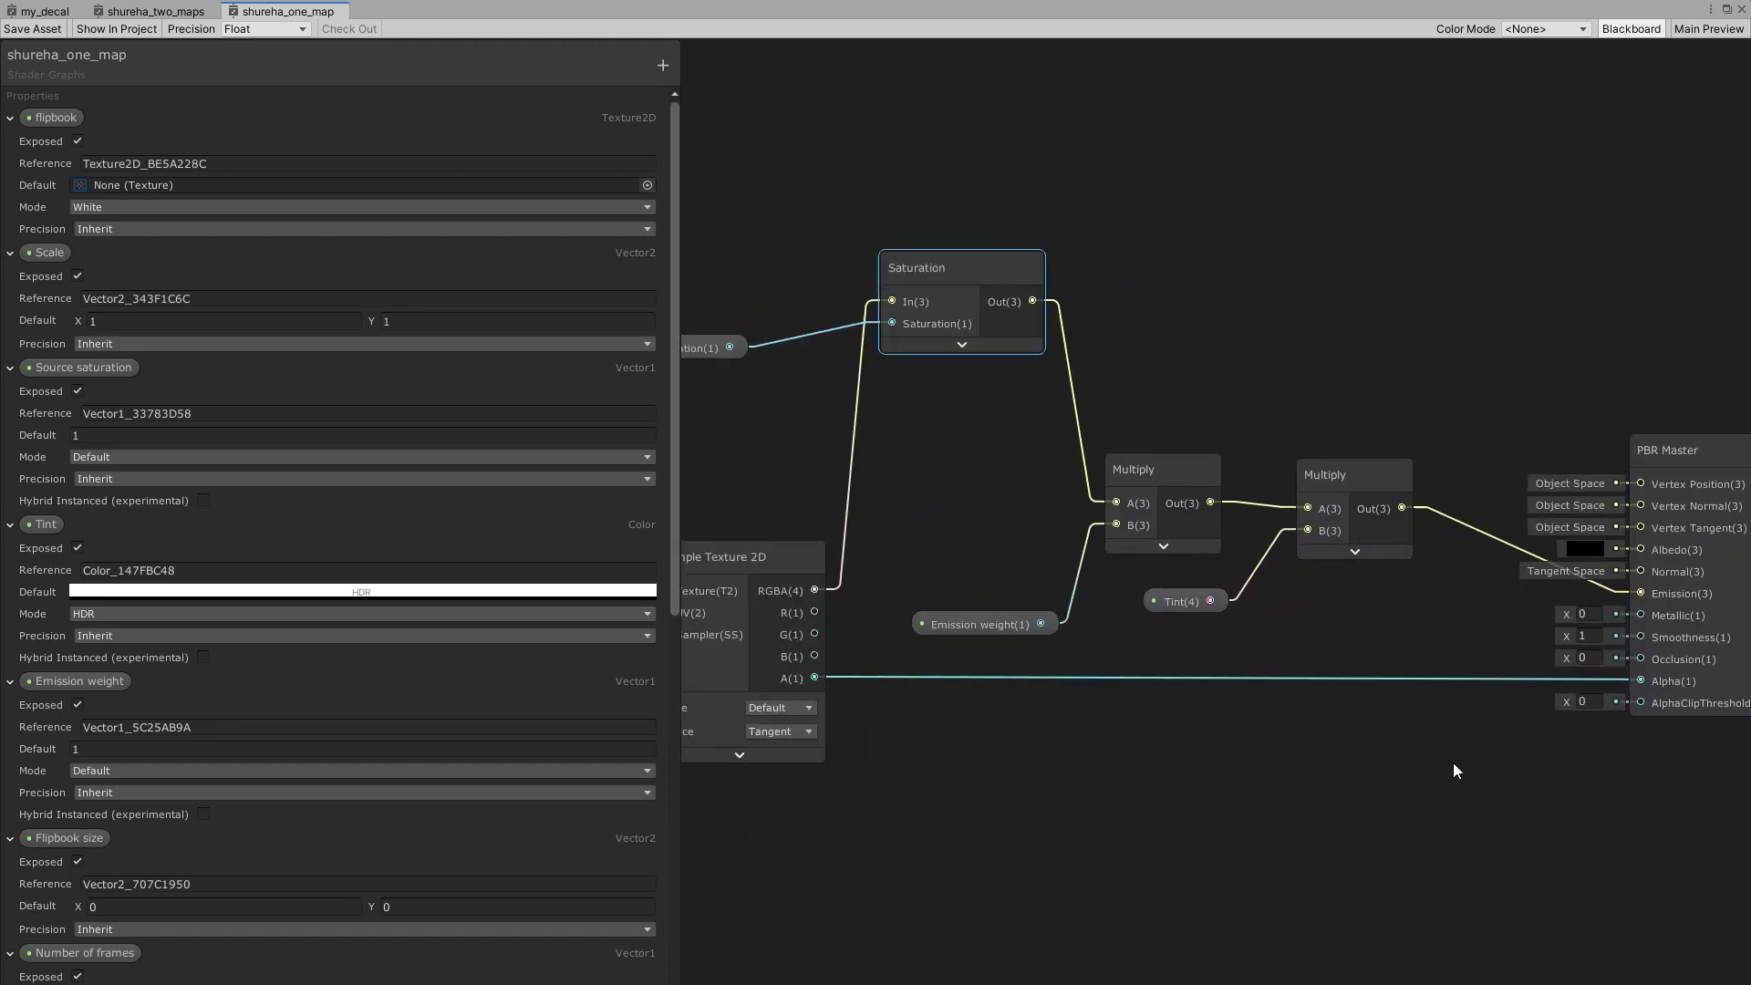
middle_click_drag(1737, 580, 1226, 583)
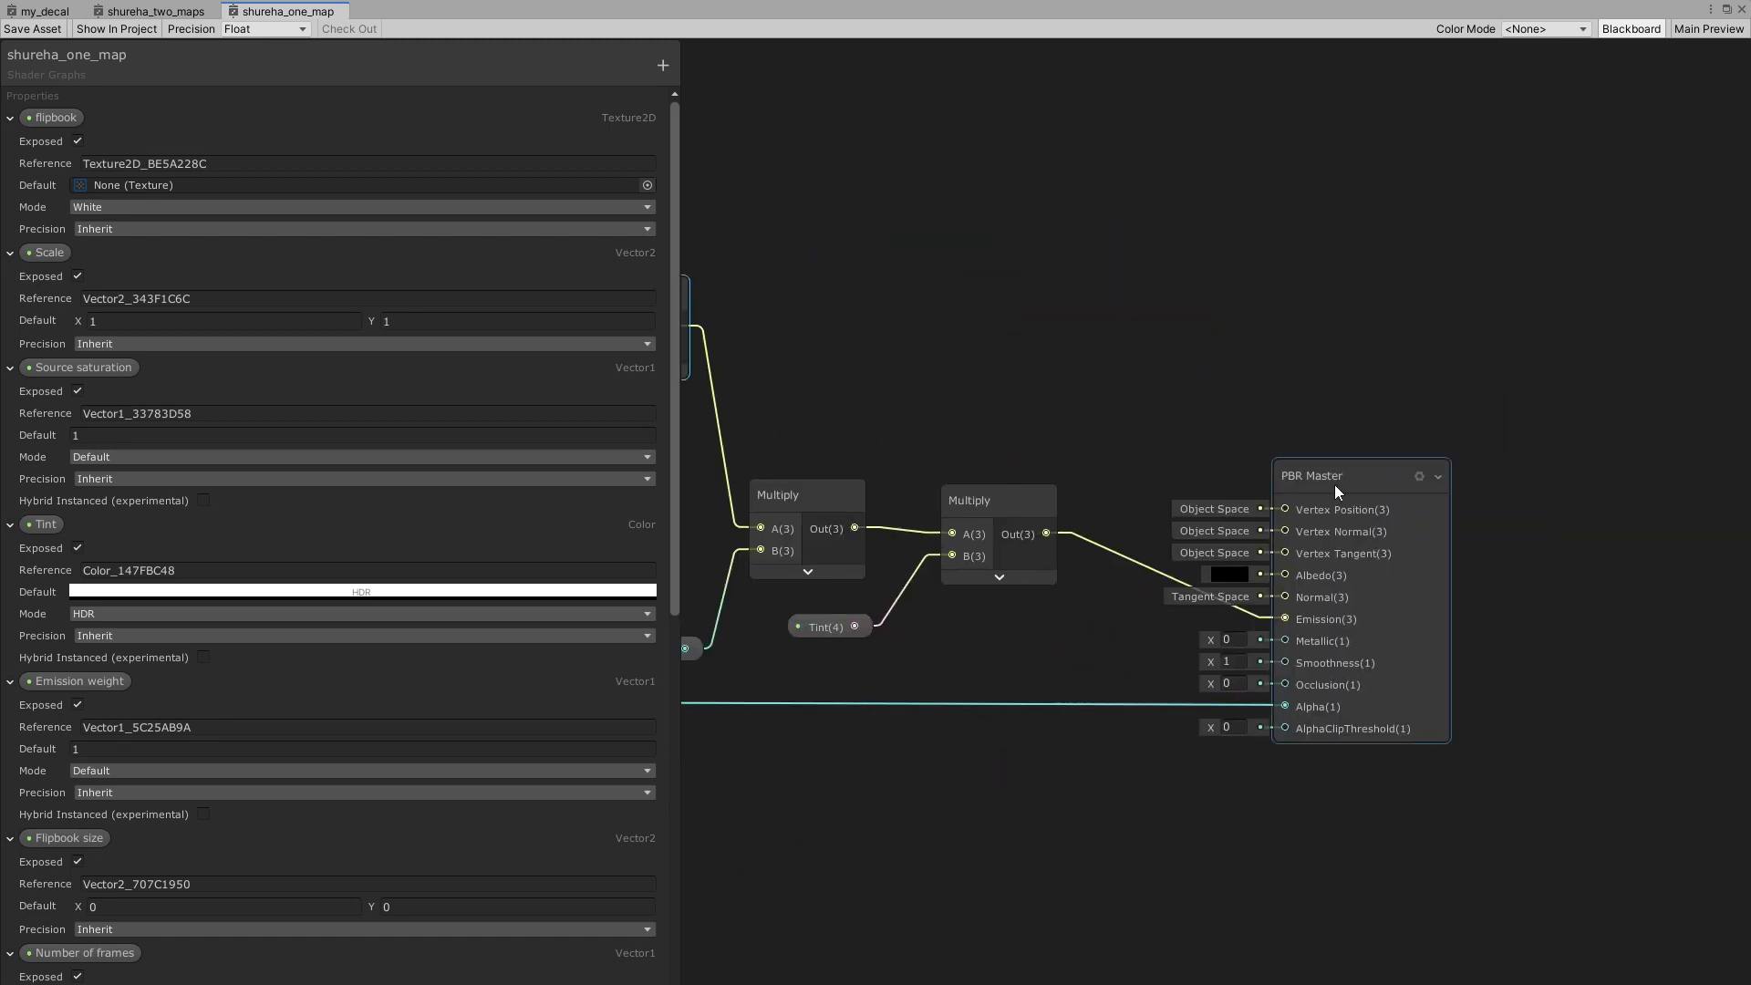
mouse_move(1083, 430)
middle_mouse_down()
mouse_move(1560, 411)
mouse_move(1476, 547)
middle_mouse_up()
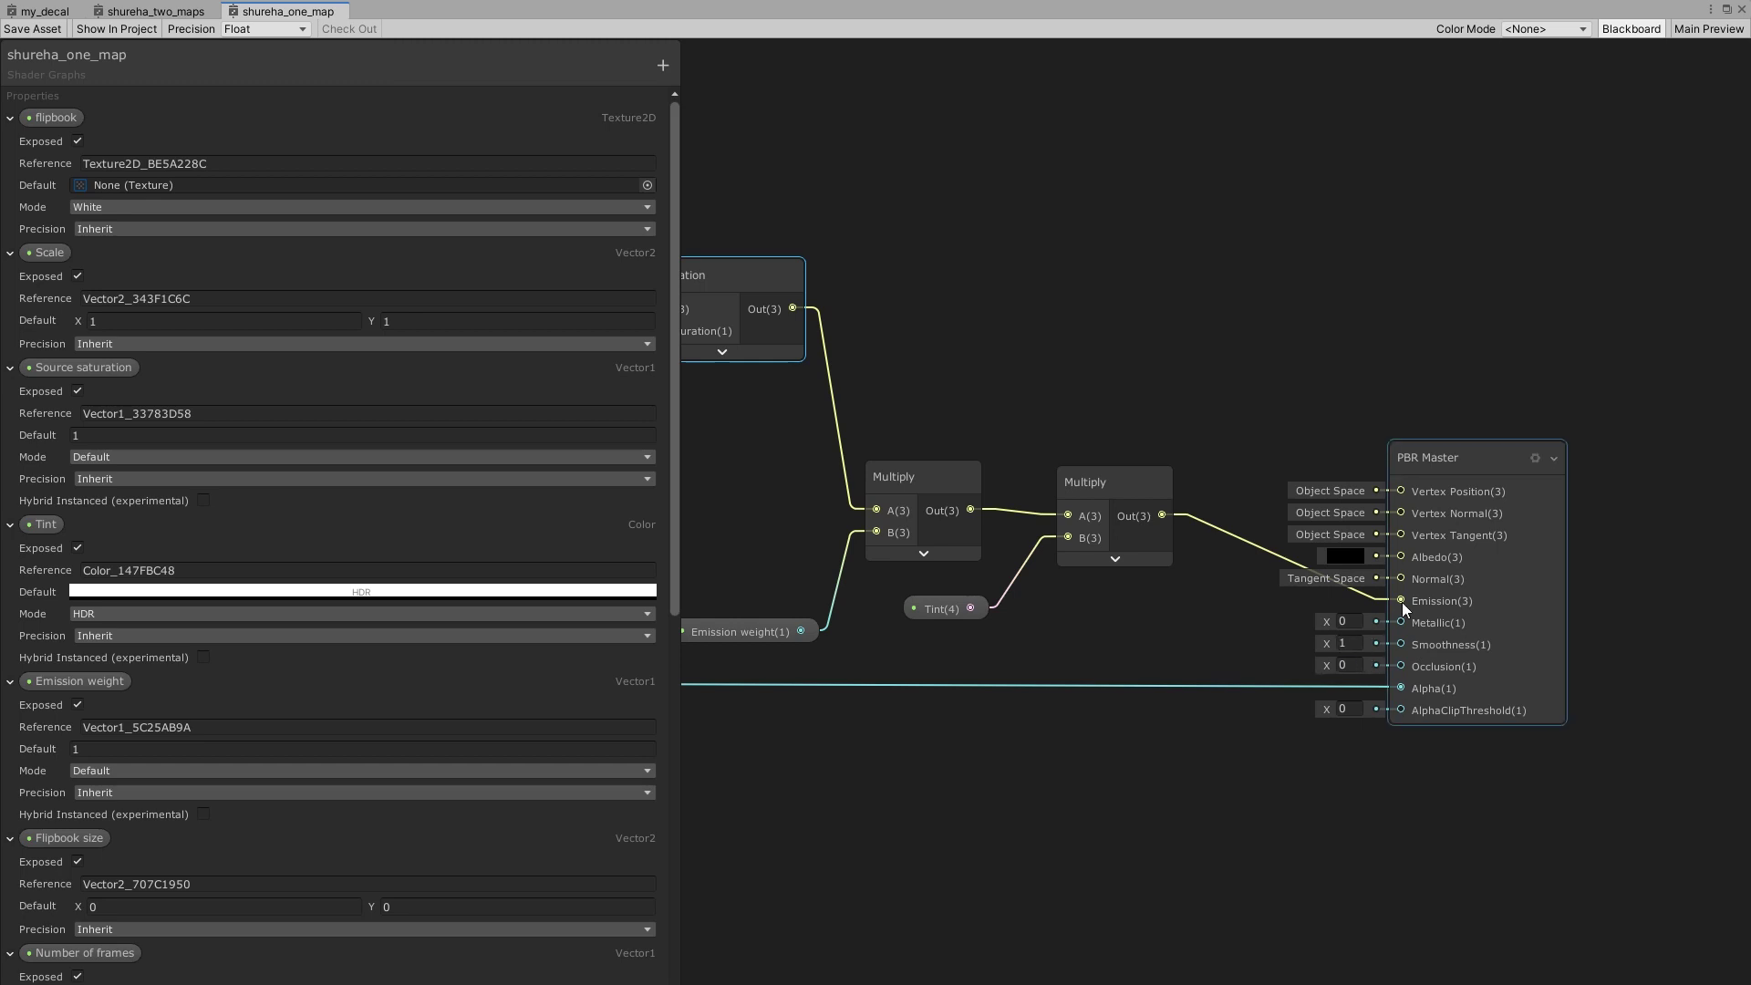
middle_click_drag(994, 347, 1467, 403)
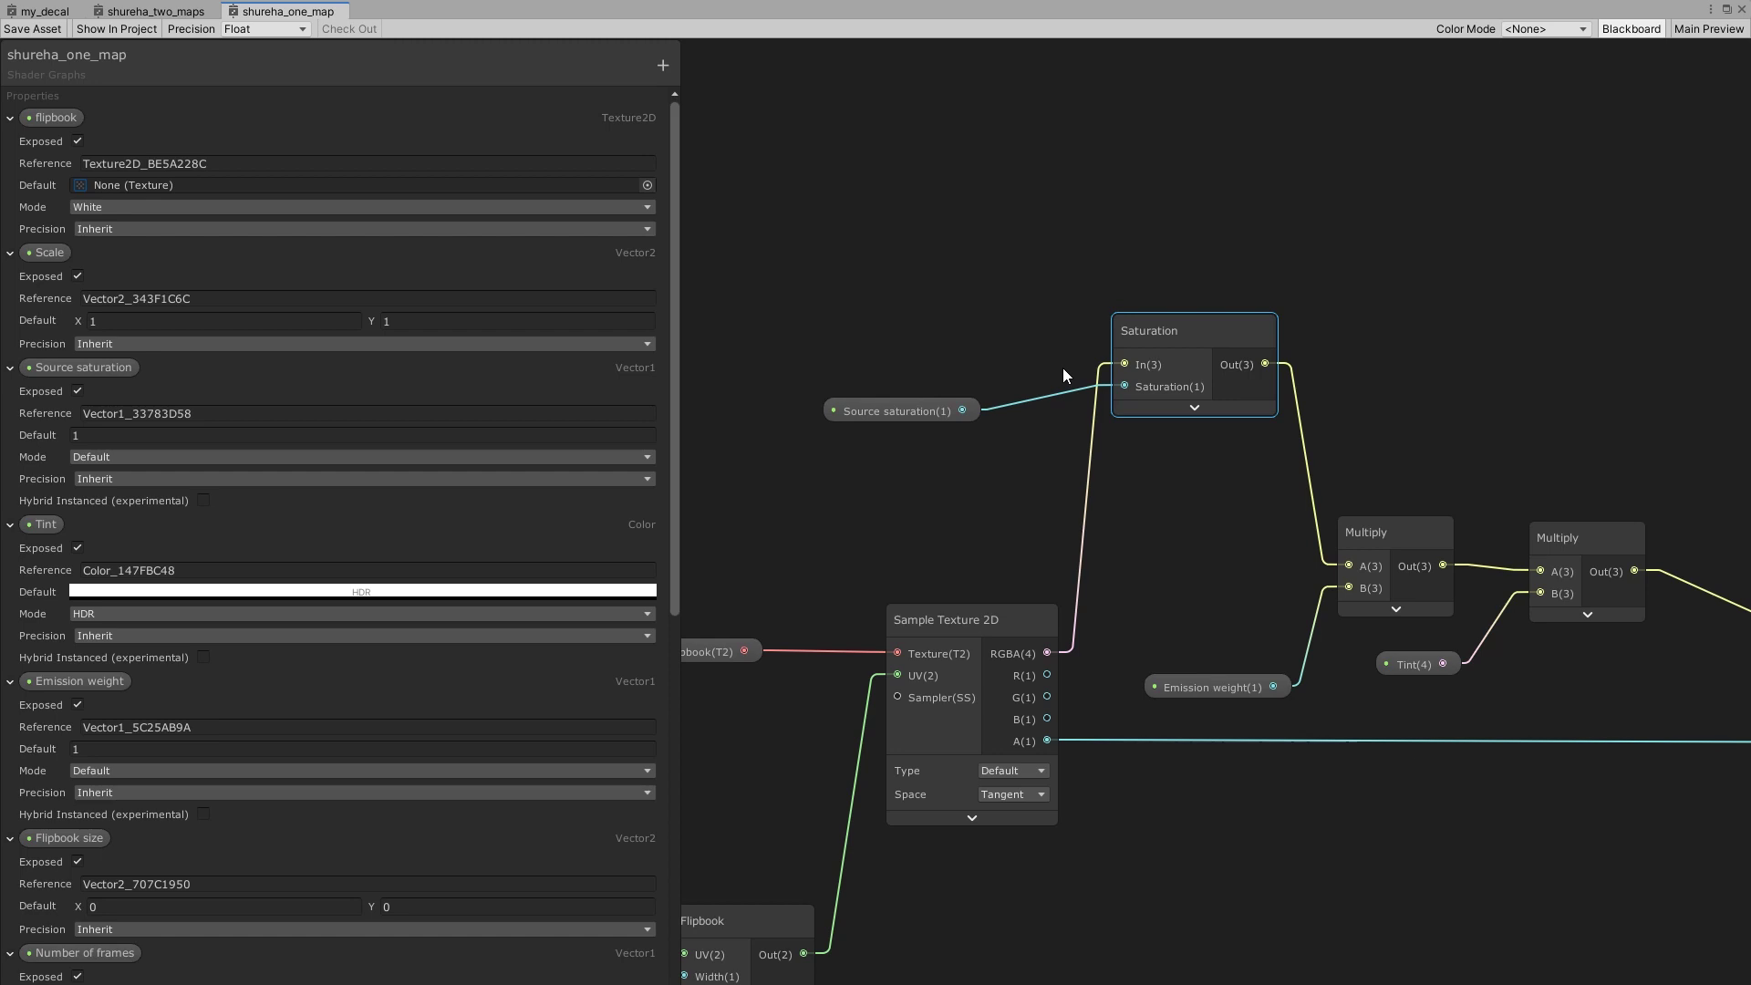
left_click_drag(1031, 392, 958, 420)
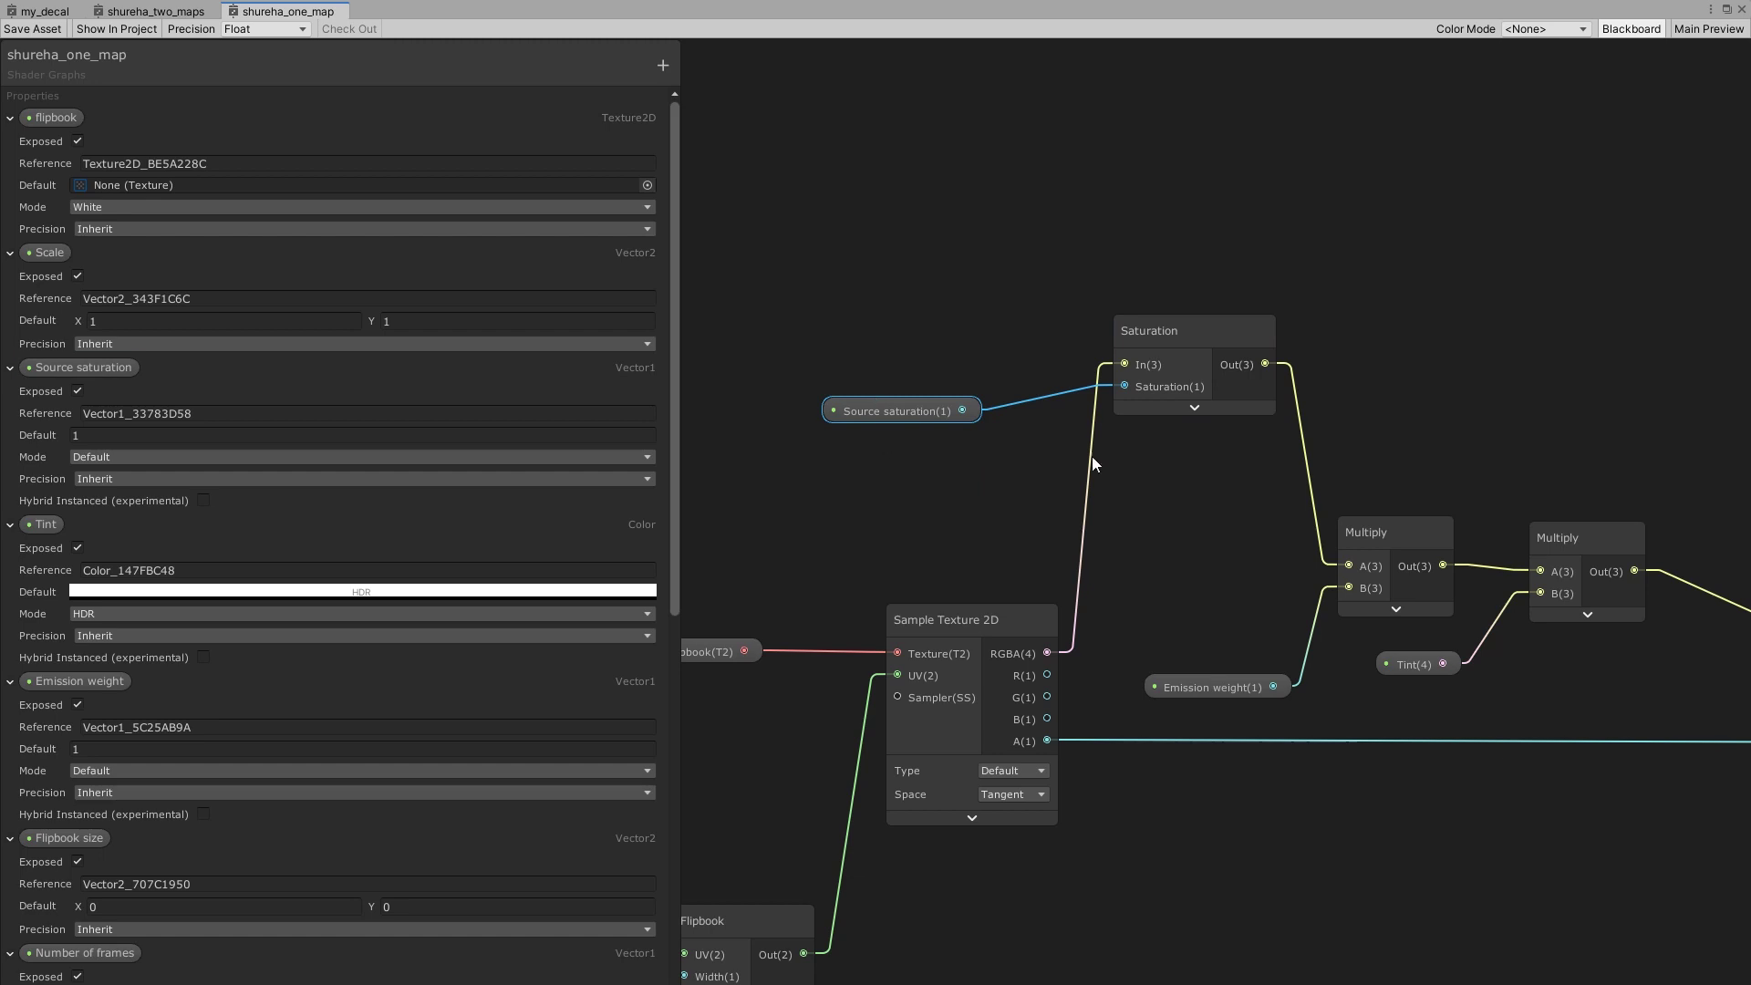
left_click(1147, 343)
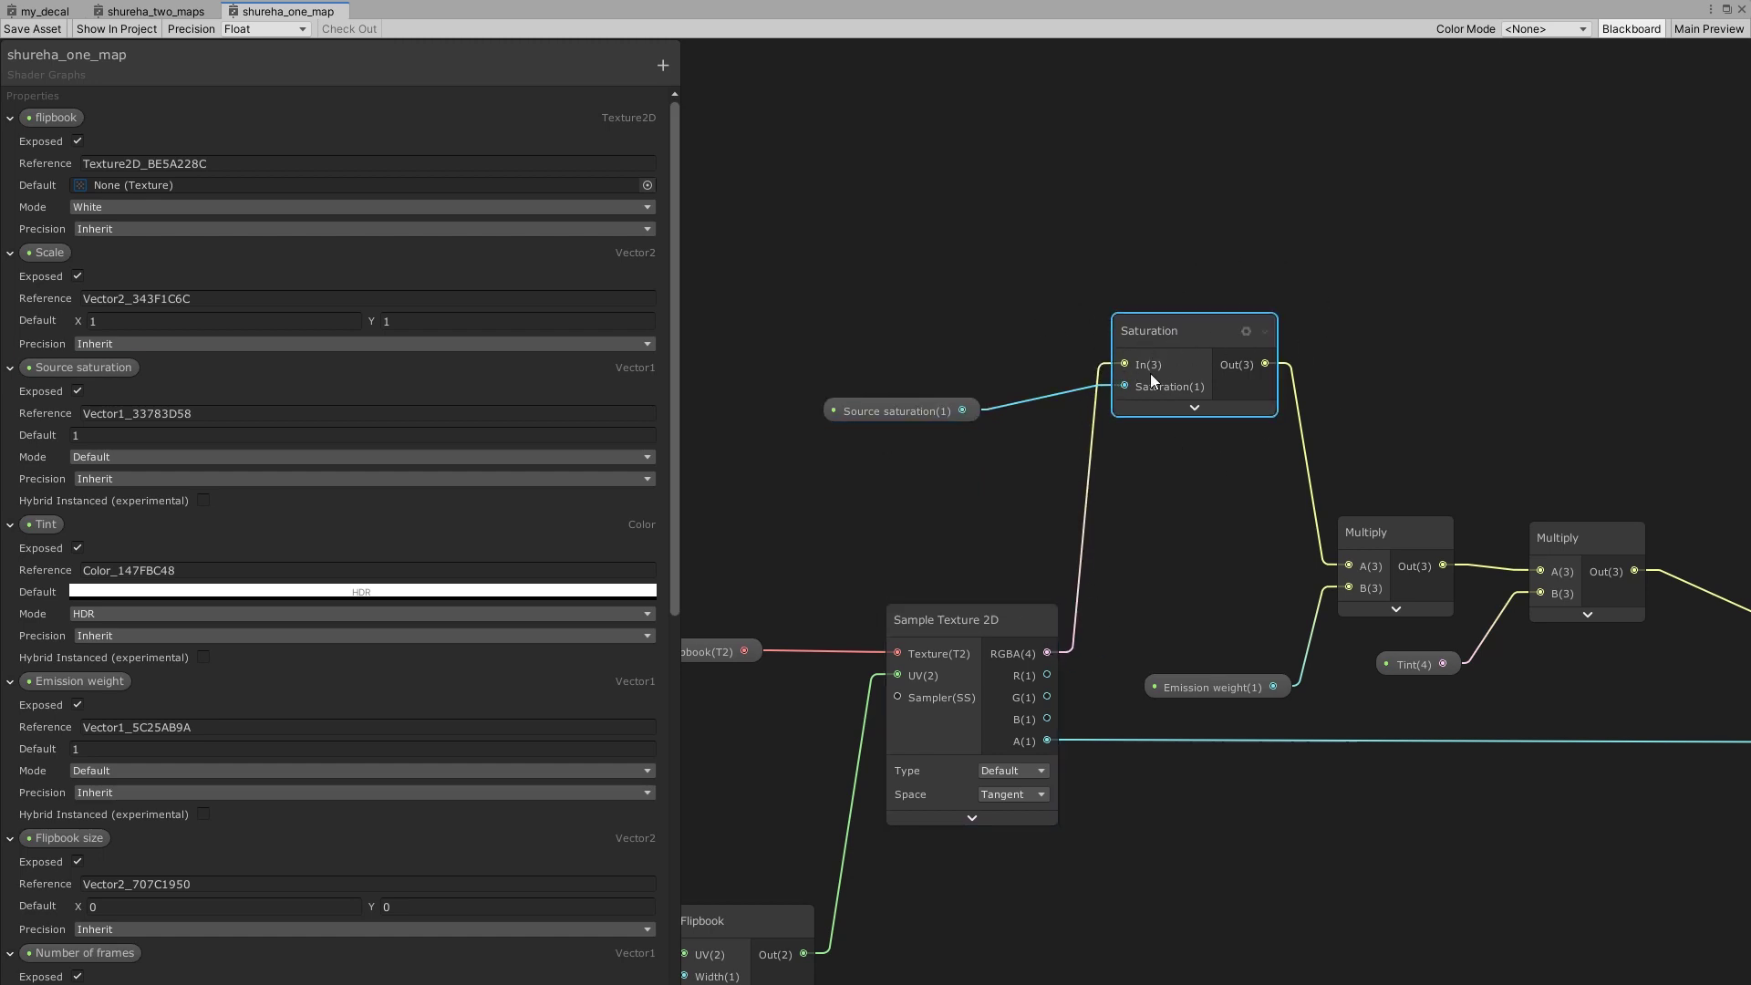
Check the Emission weight, Multiply and Tint nodes, then return to the main Unity editor.
middle_click_drag(1231, 349, 1018, 210)
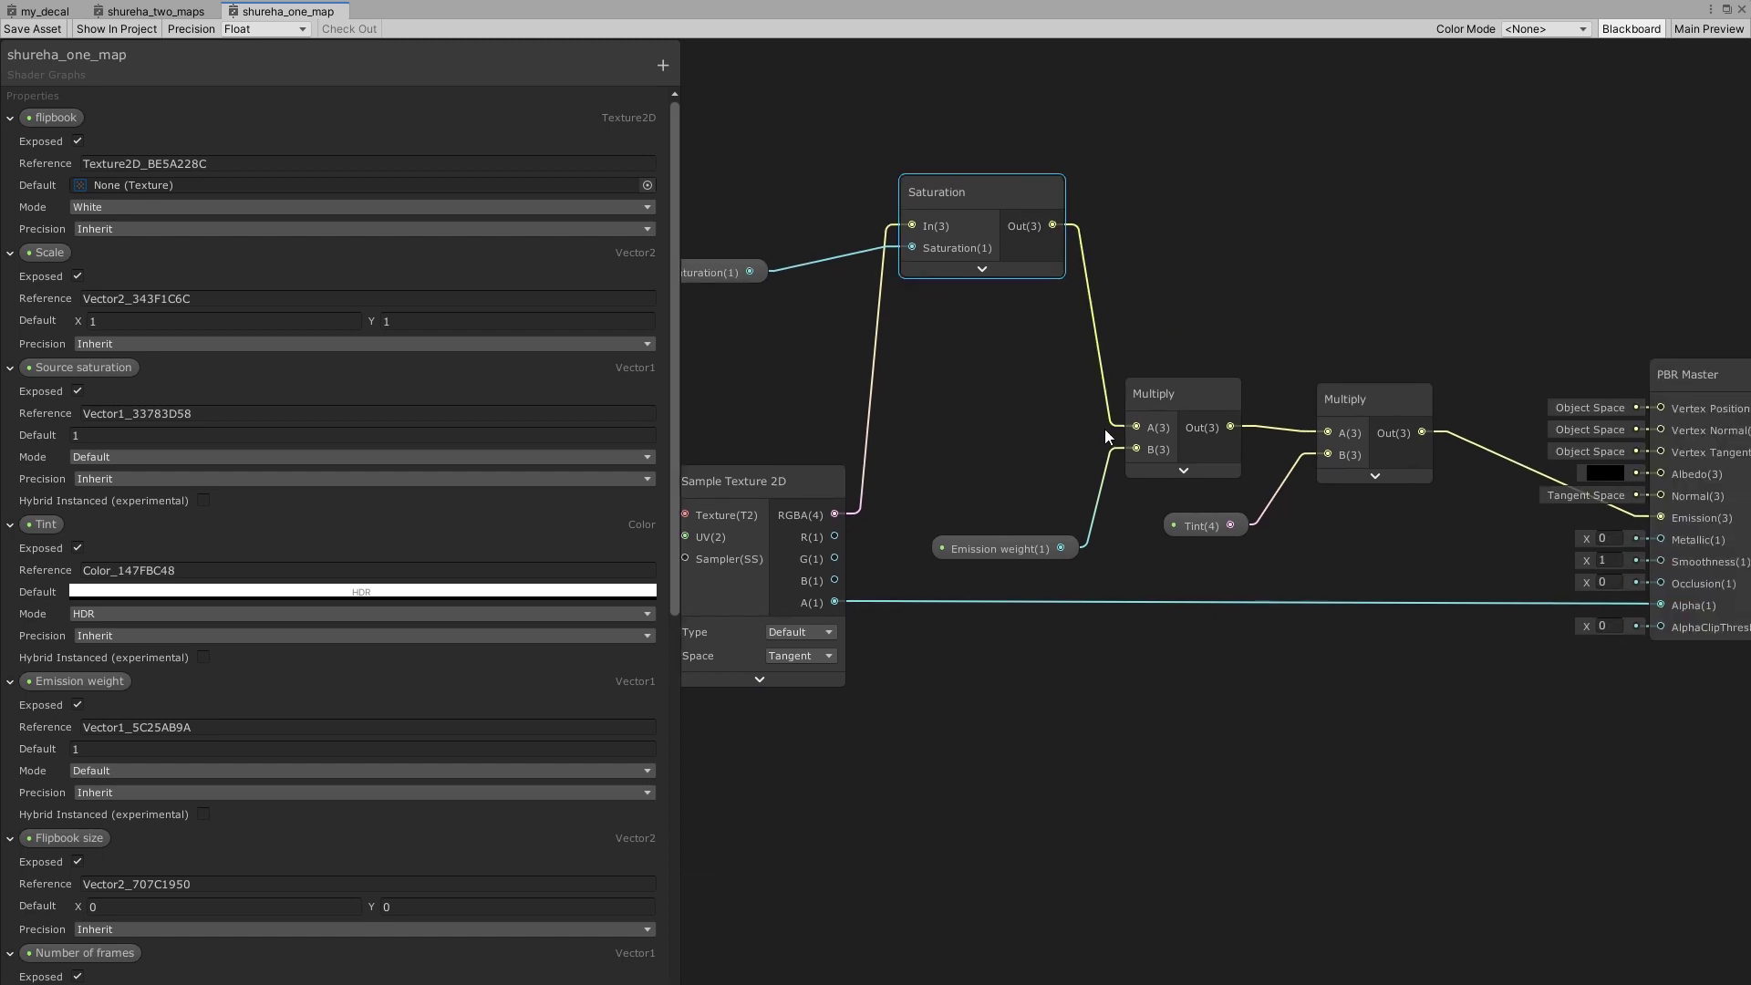
left_click(1027, 547)
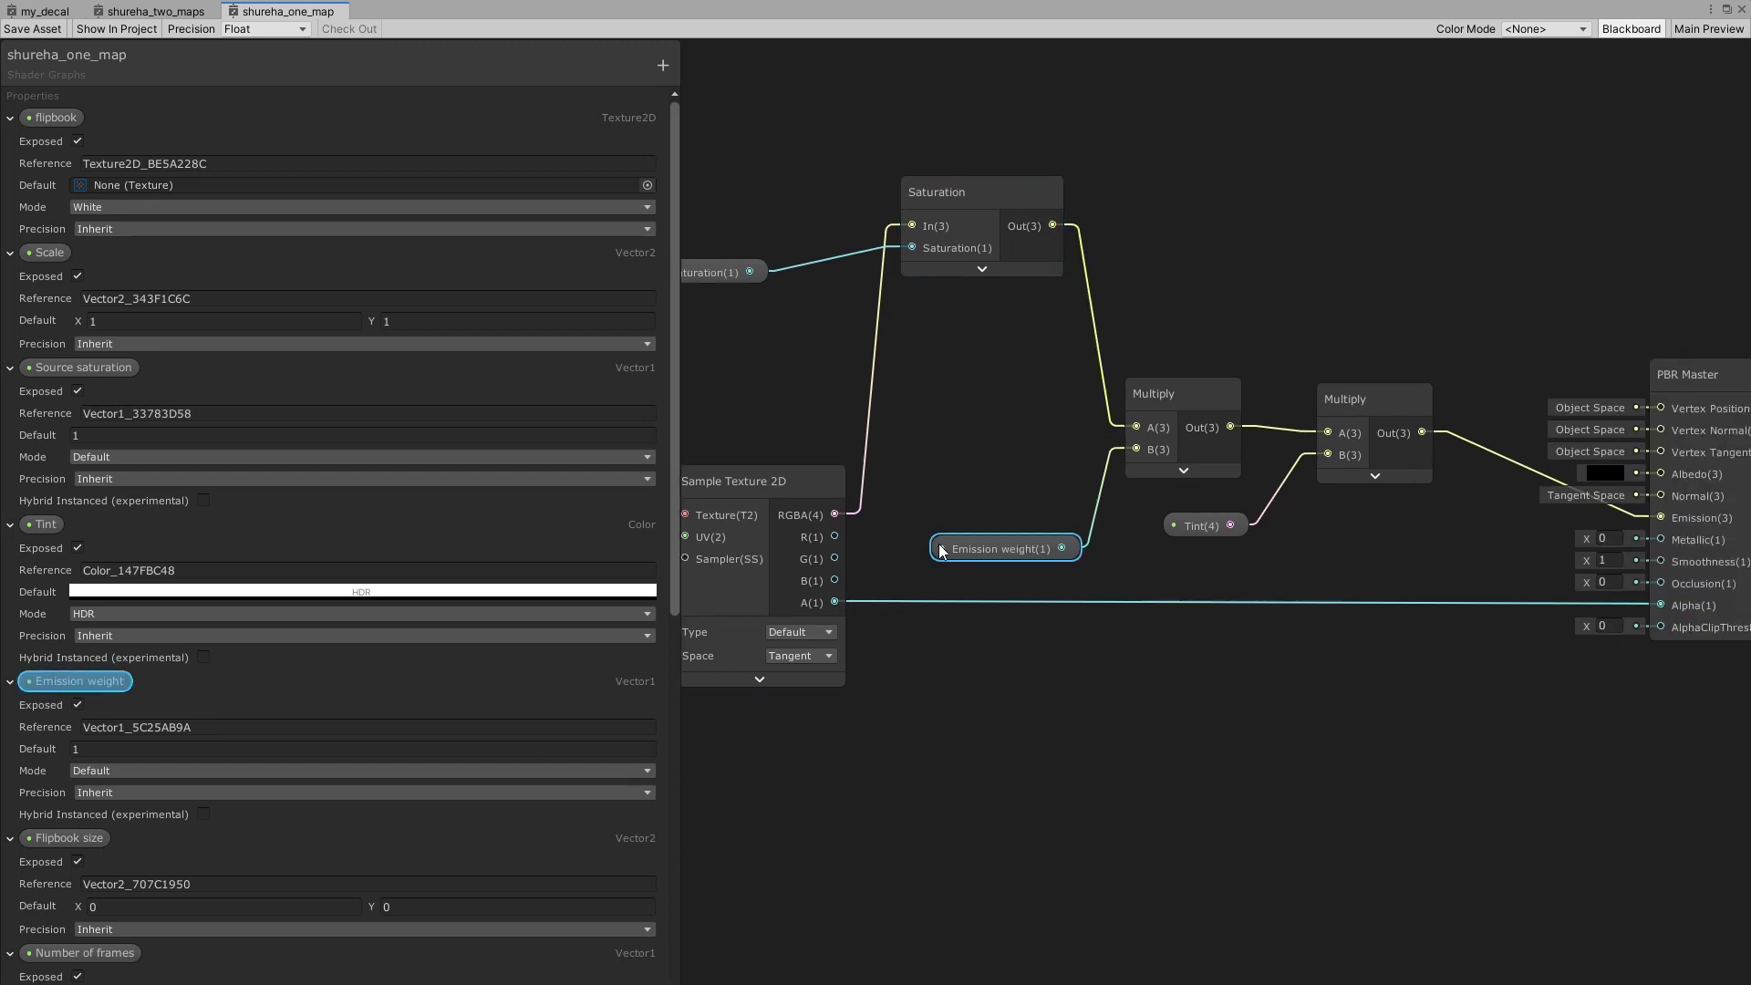
left_click(1350, 403)
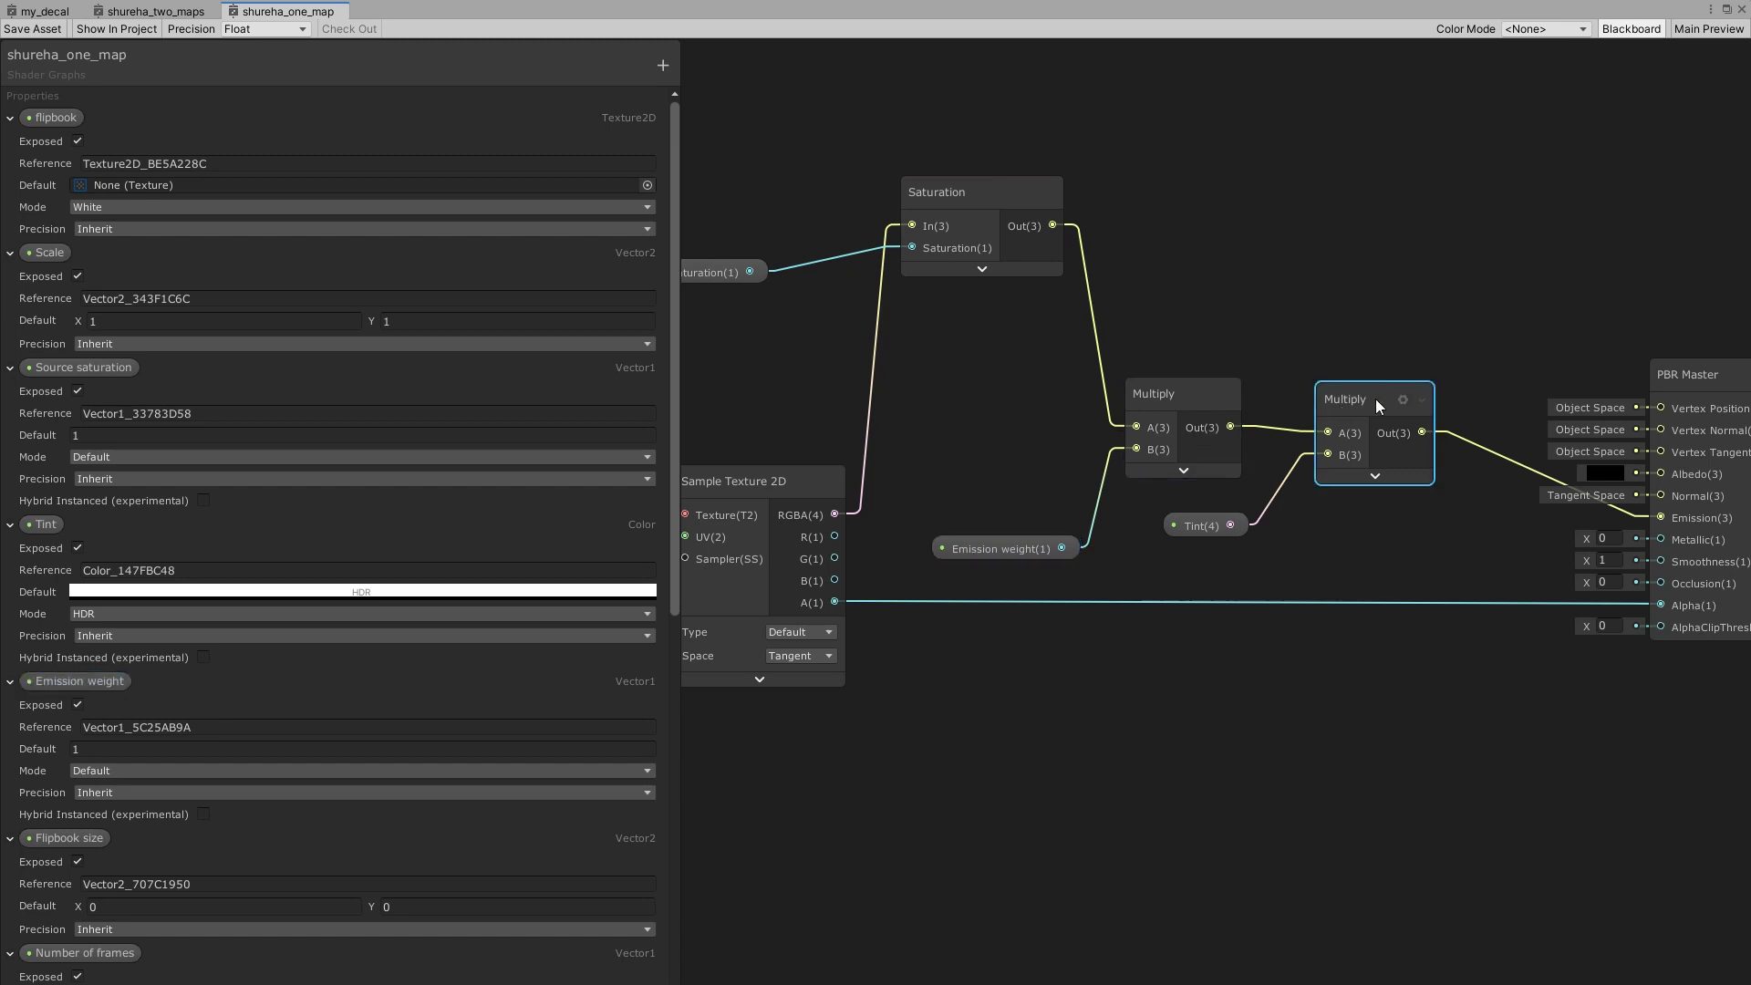
left_click(1191, 533)
middle_click_drag(1388, 545, 1116, 569)
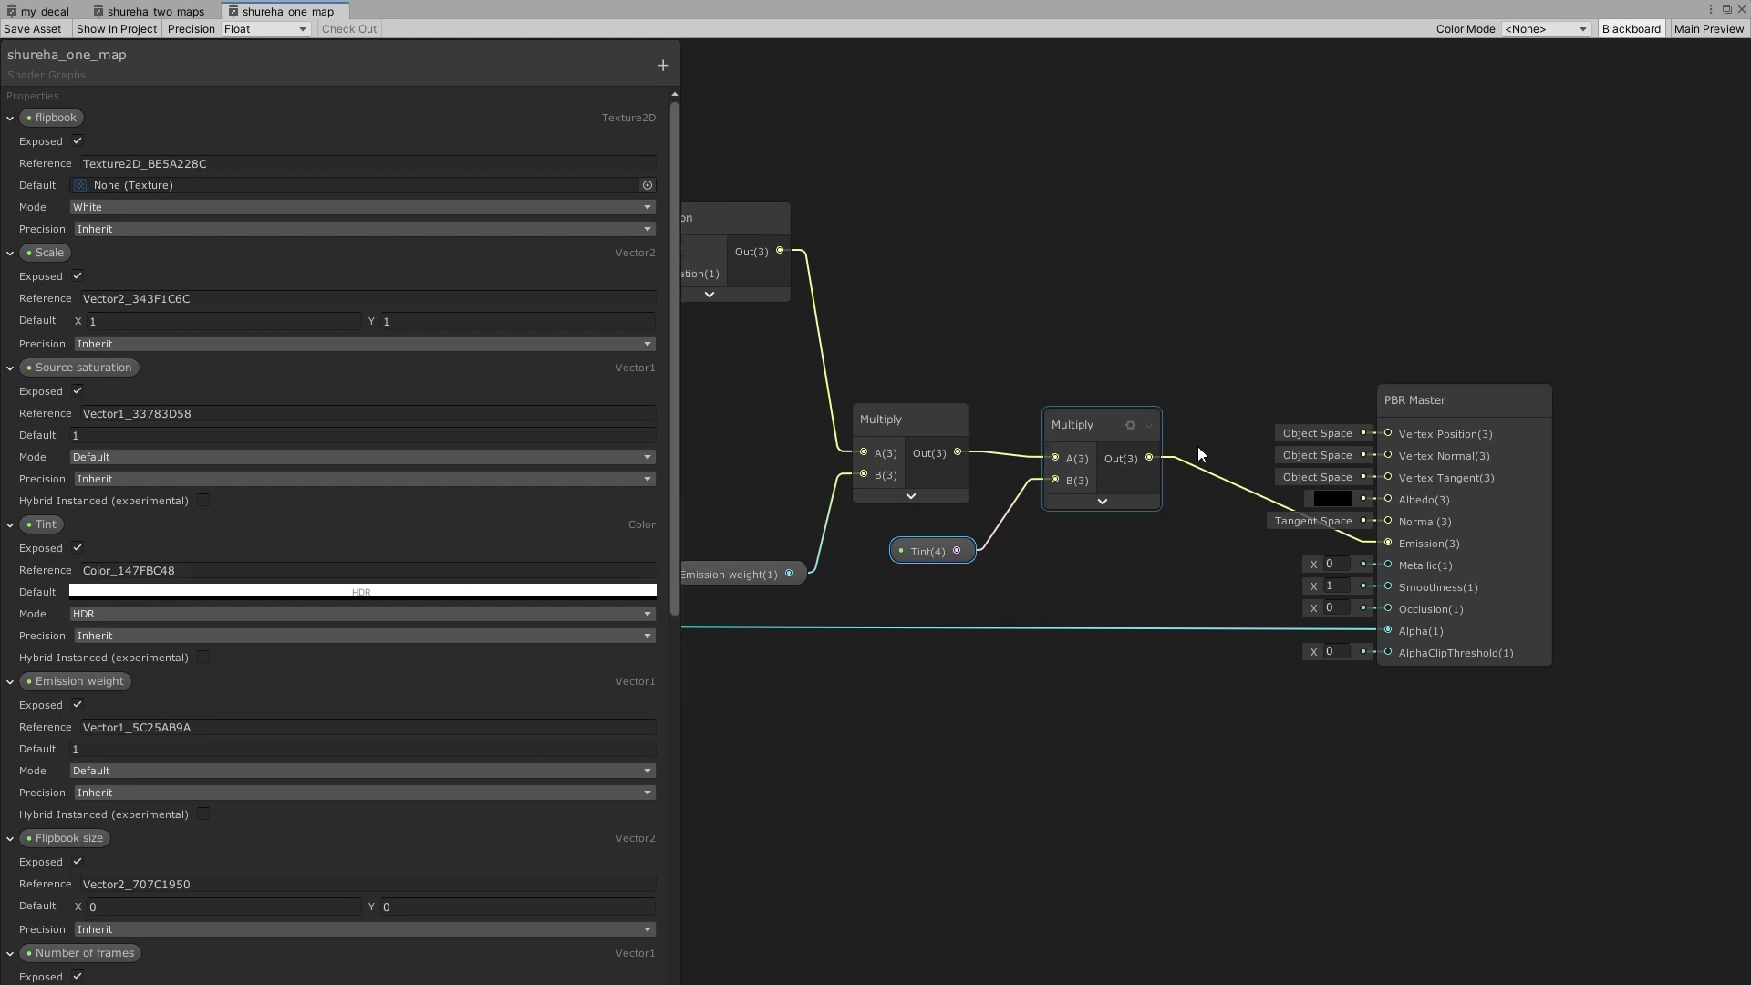
left_click(1727, 9)
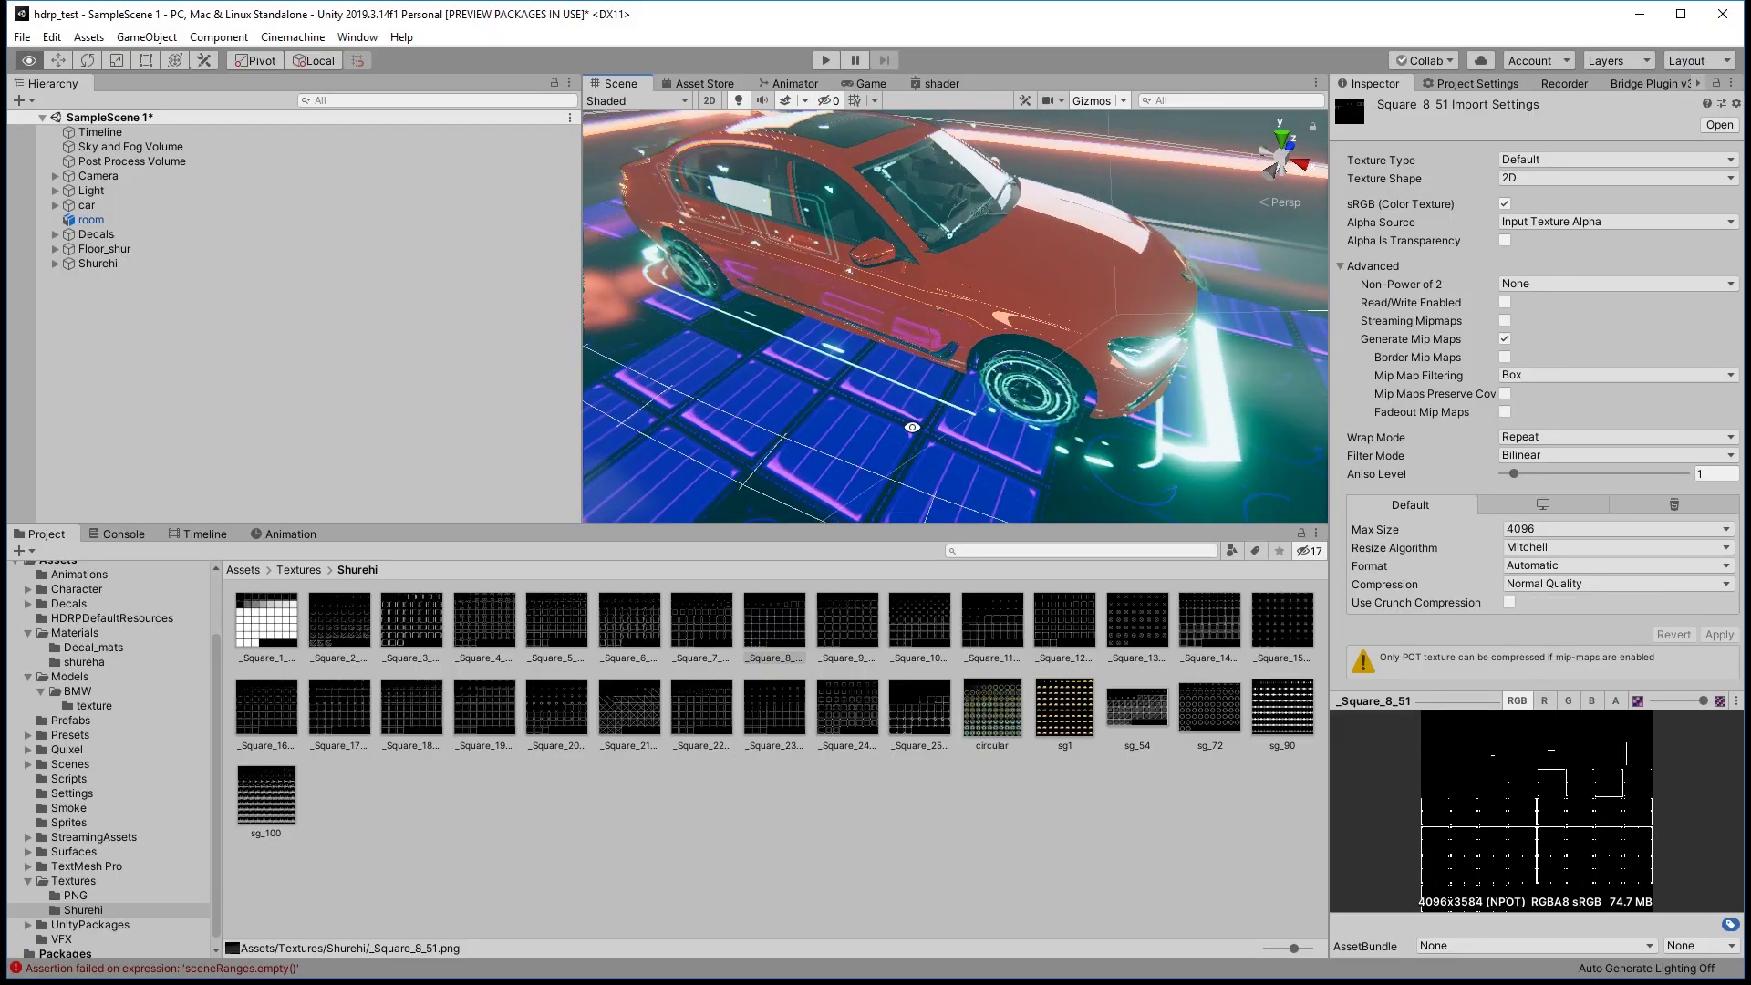
Add a new Quad object to the scene and frame the view on it.
right_click_drag(912, 427, 903, 429)
right_click(67, 338)
mouse_move(197, 538)
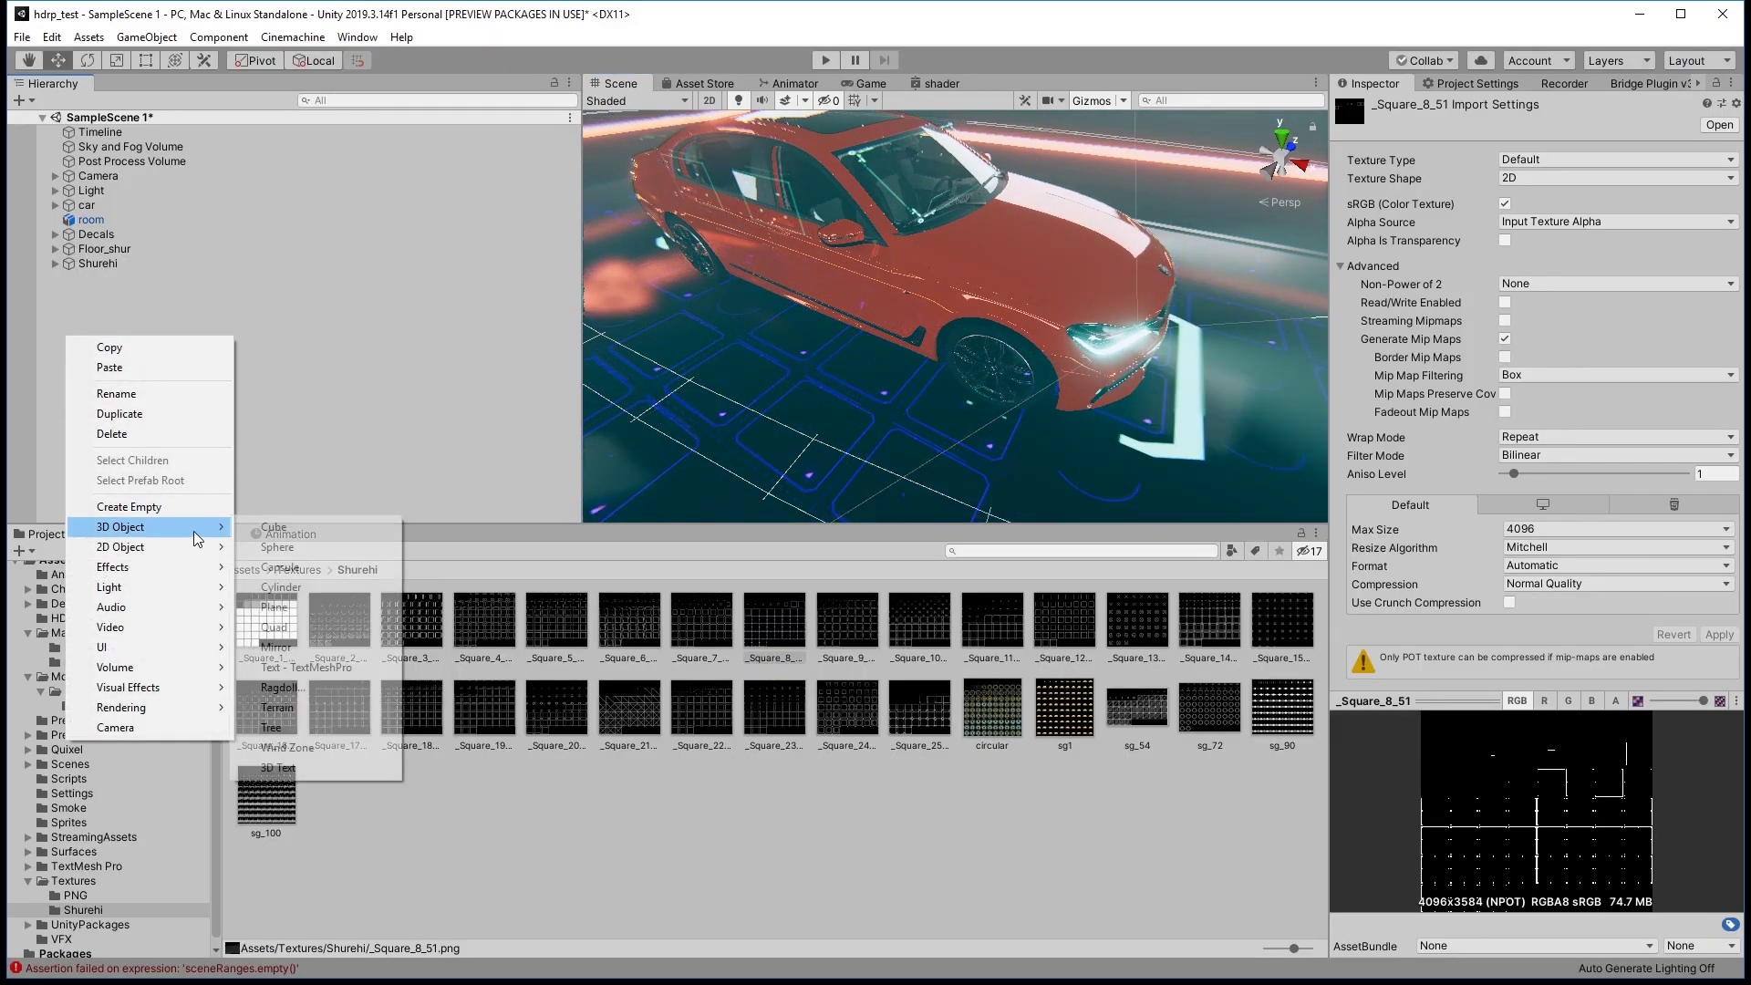
left_click(278, 628)
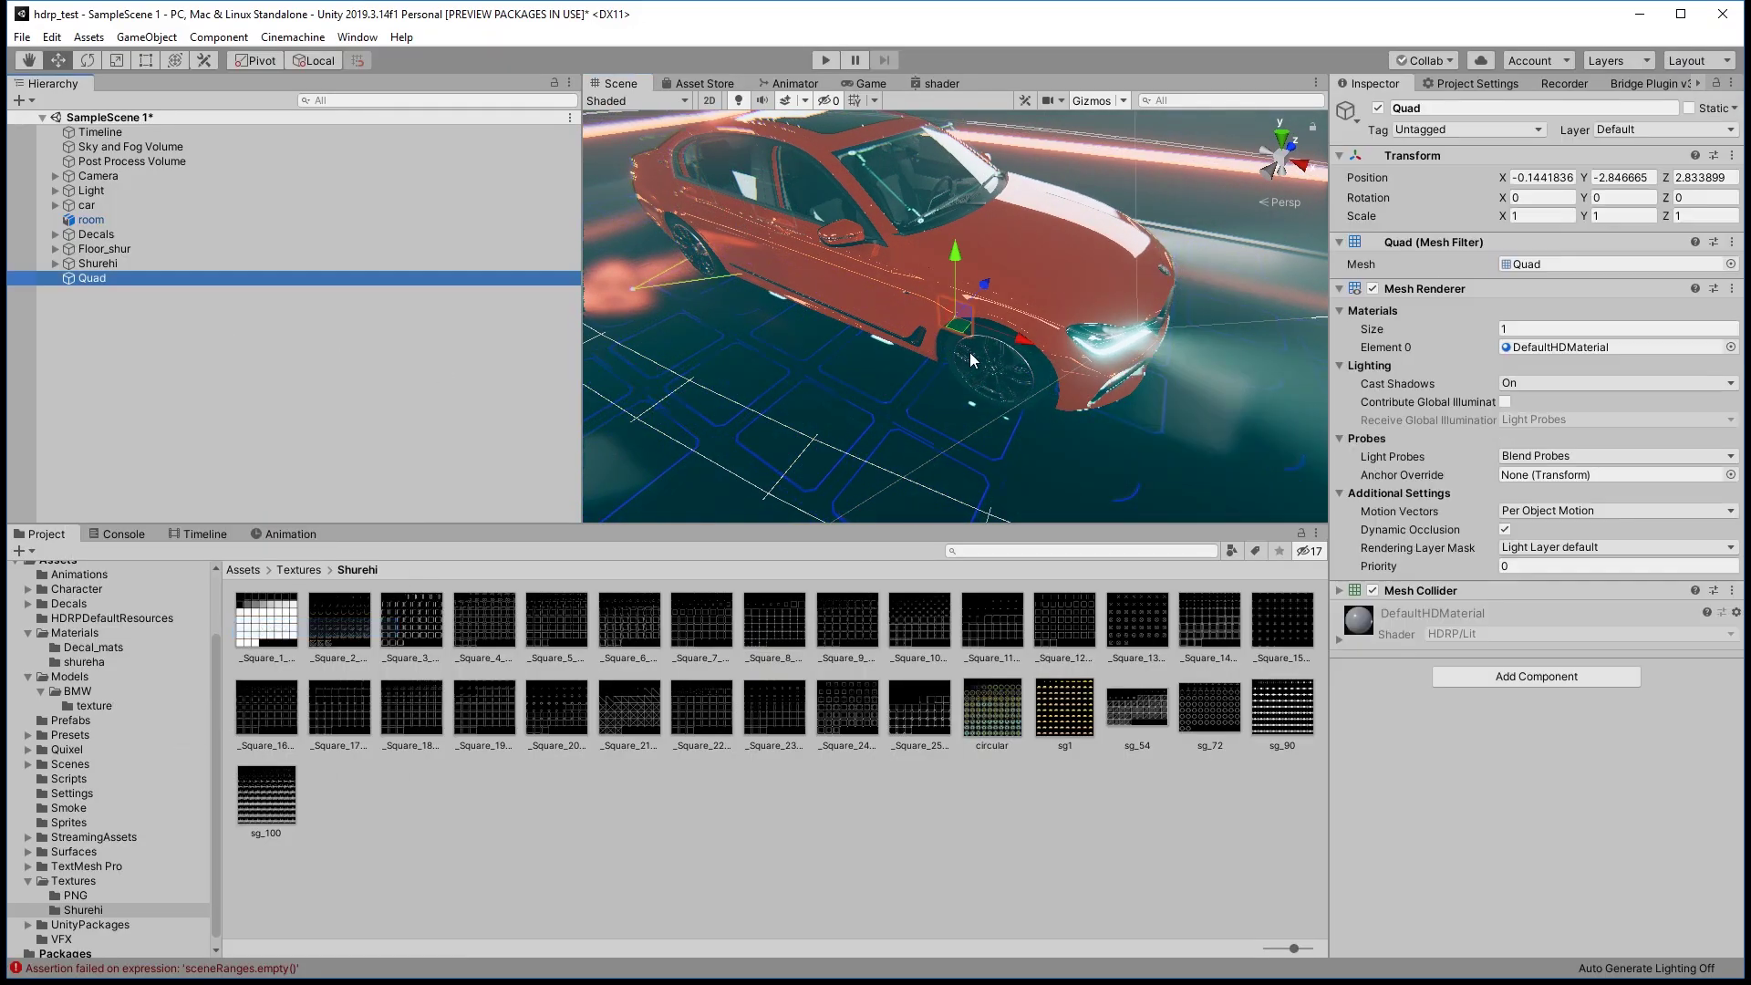
left_click_drag(970, 352, 921, 352)
type("-0.24")
key("f")
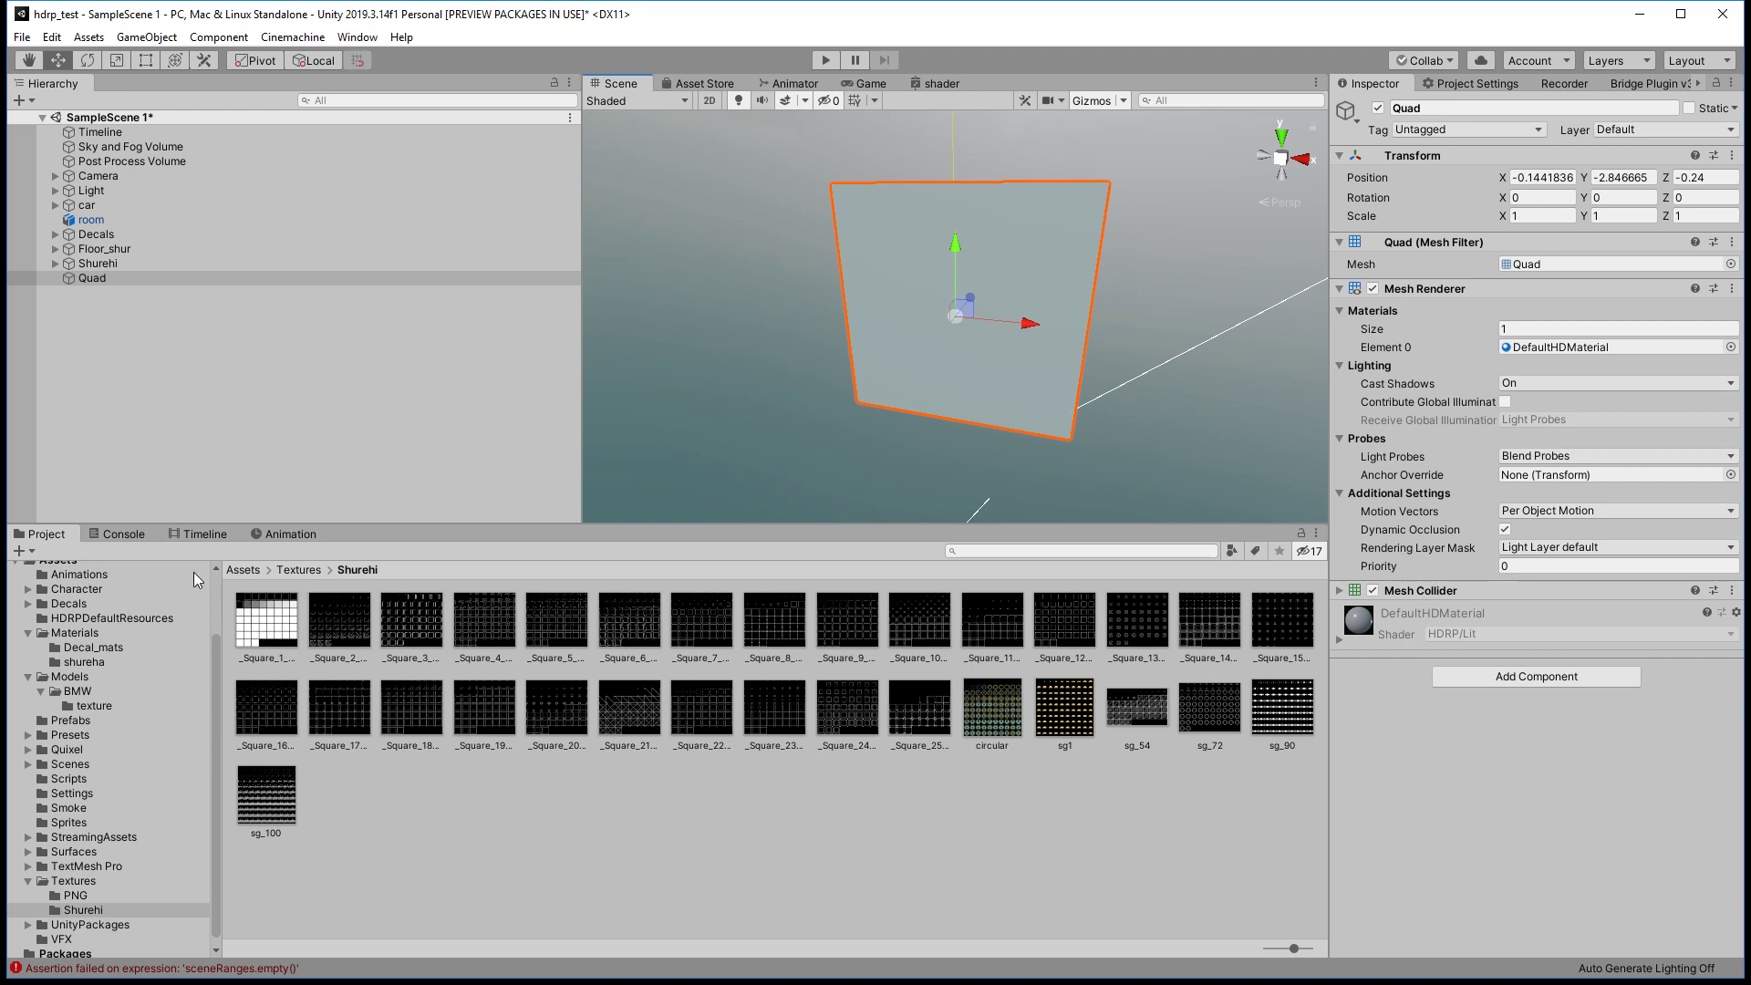
Apply the shureha 5 material from the Materials/shureha folder to the Quad.
left_click(84, 661)
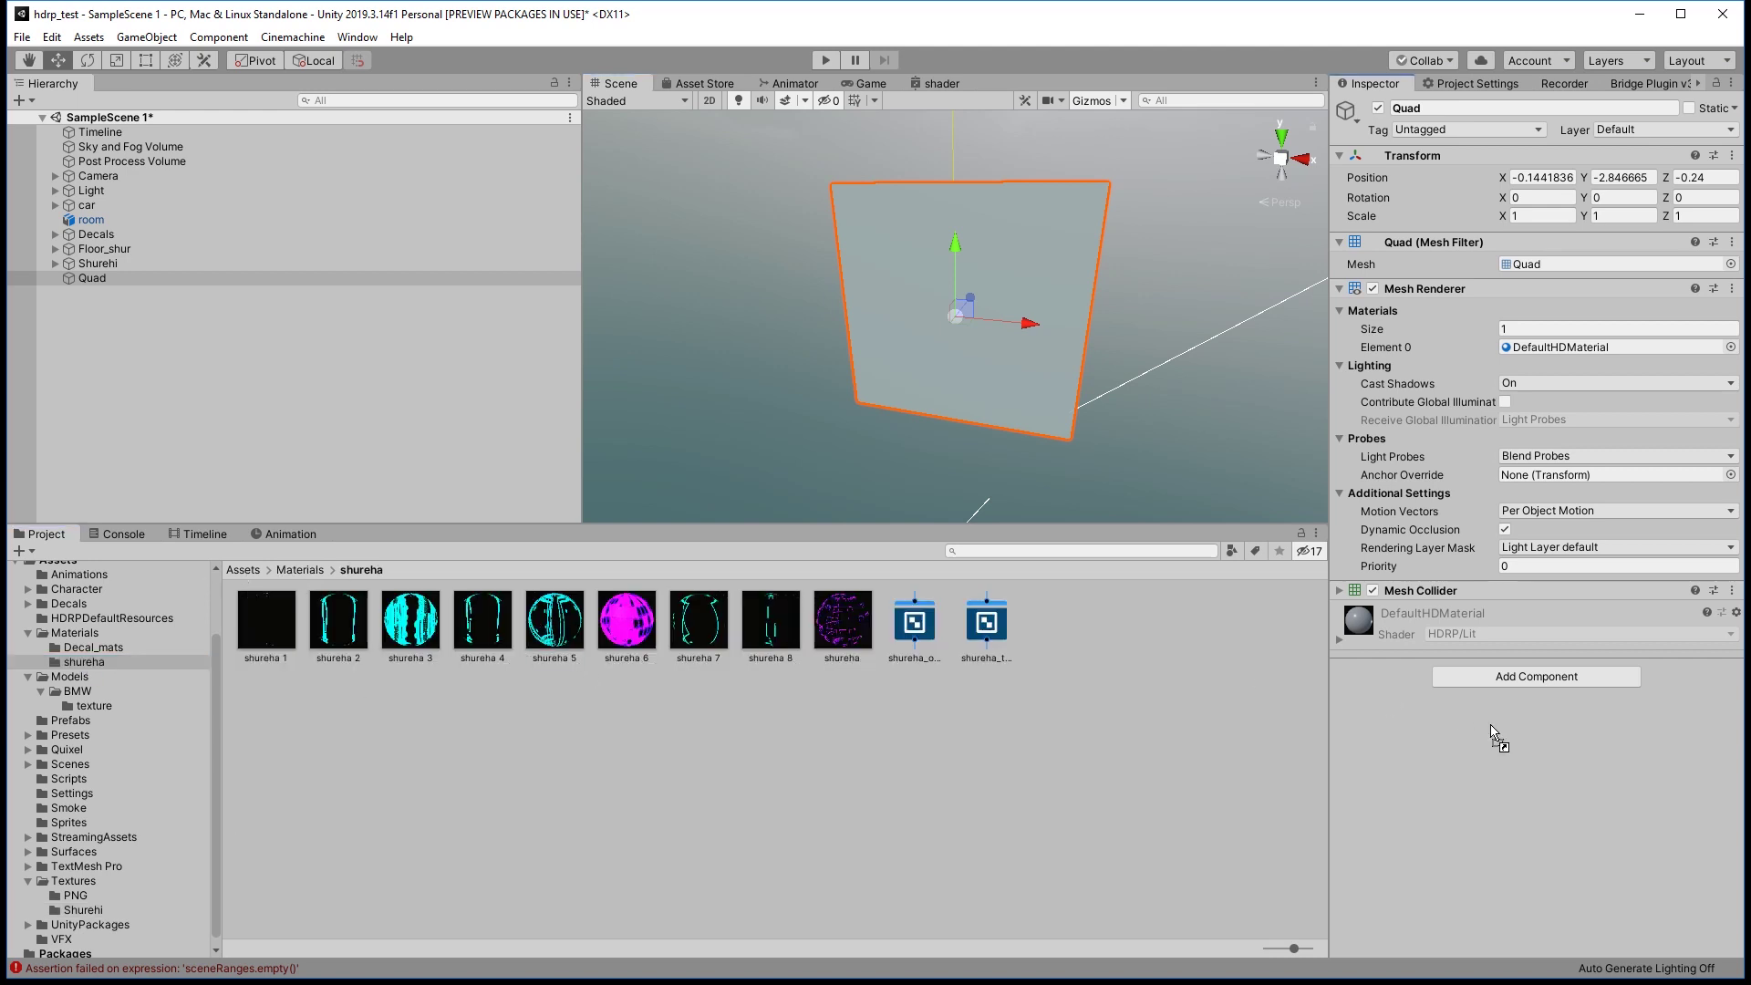
mouse_move(541, 631)
left_mouse_down()
mouse_move(983, 328)
mouse_move(823, 377)
mouse_move(859, 326)
mouse_move(857, 434)
left_mouse_up()
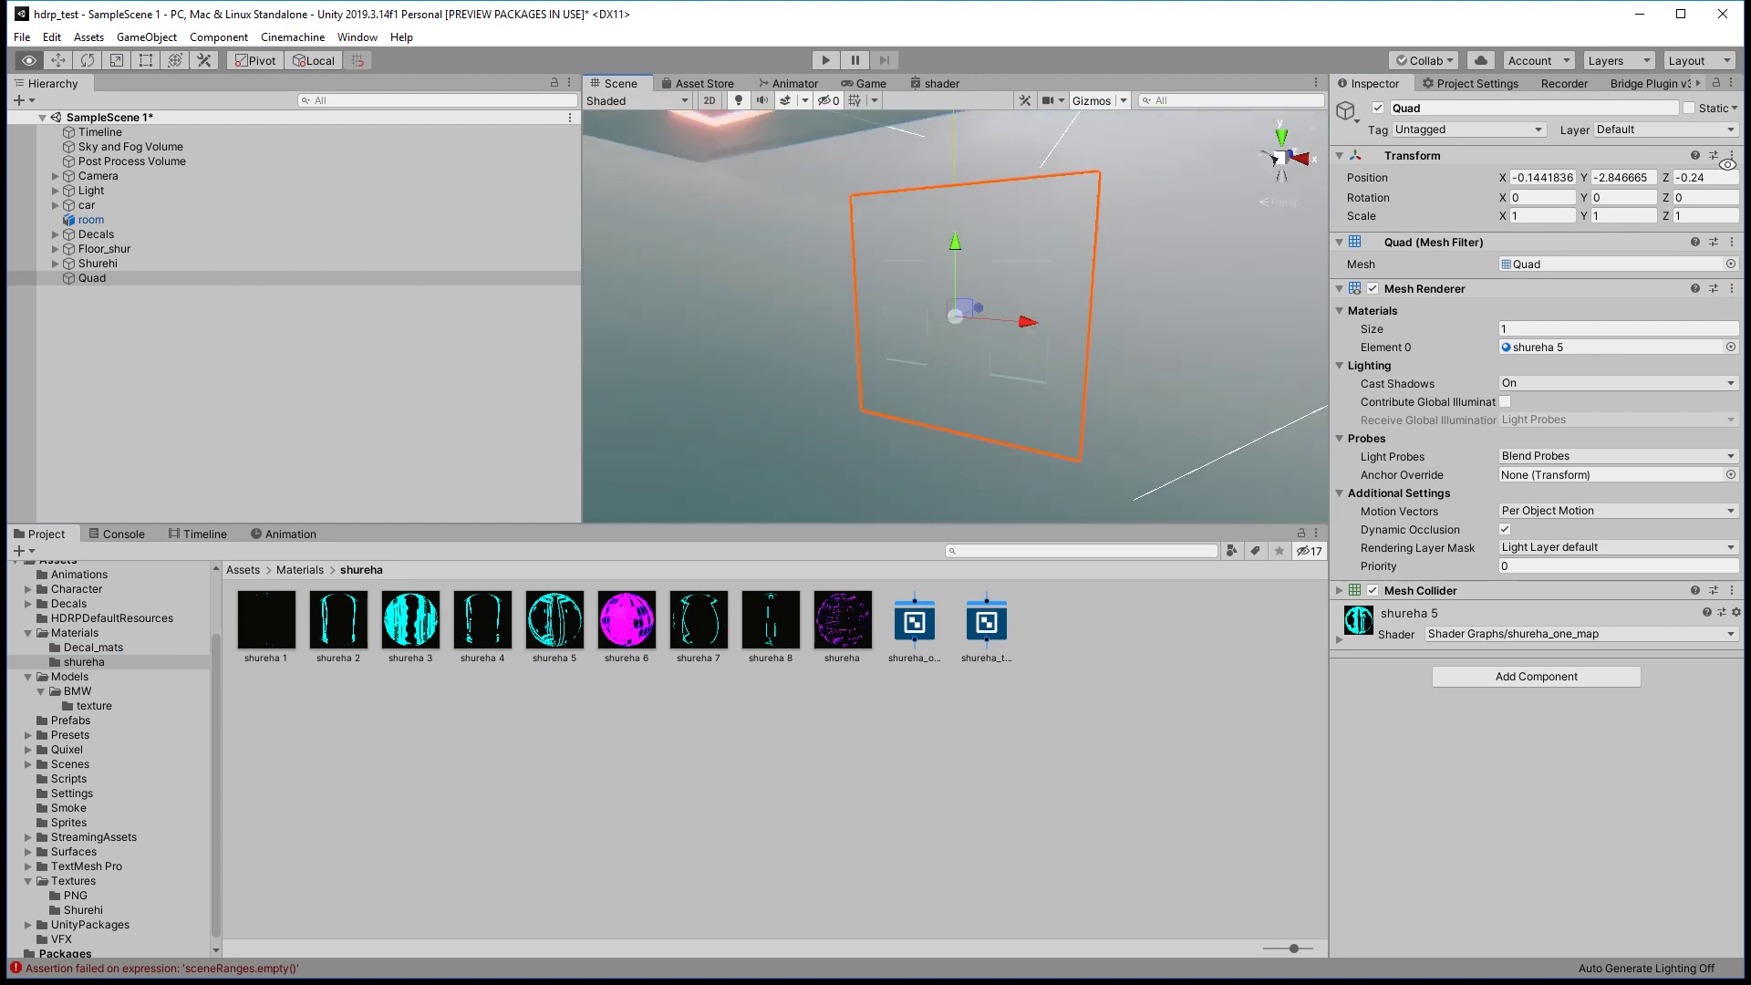
key("alt+Tab")
Set the PBR Master node's Surface to Transparent, then close the Shader Graph window.
left_click(1225, 473)
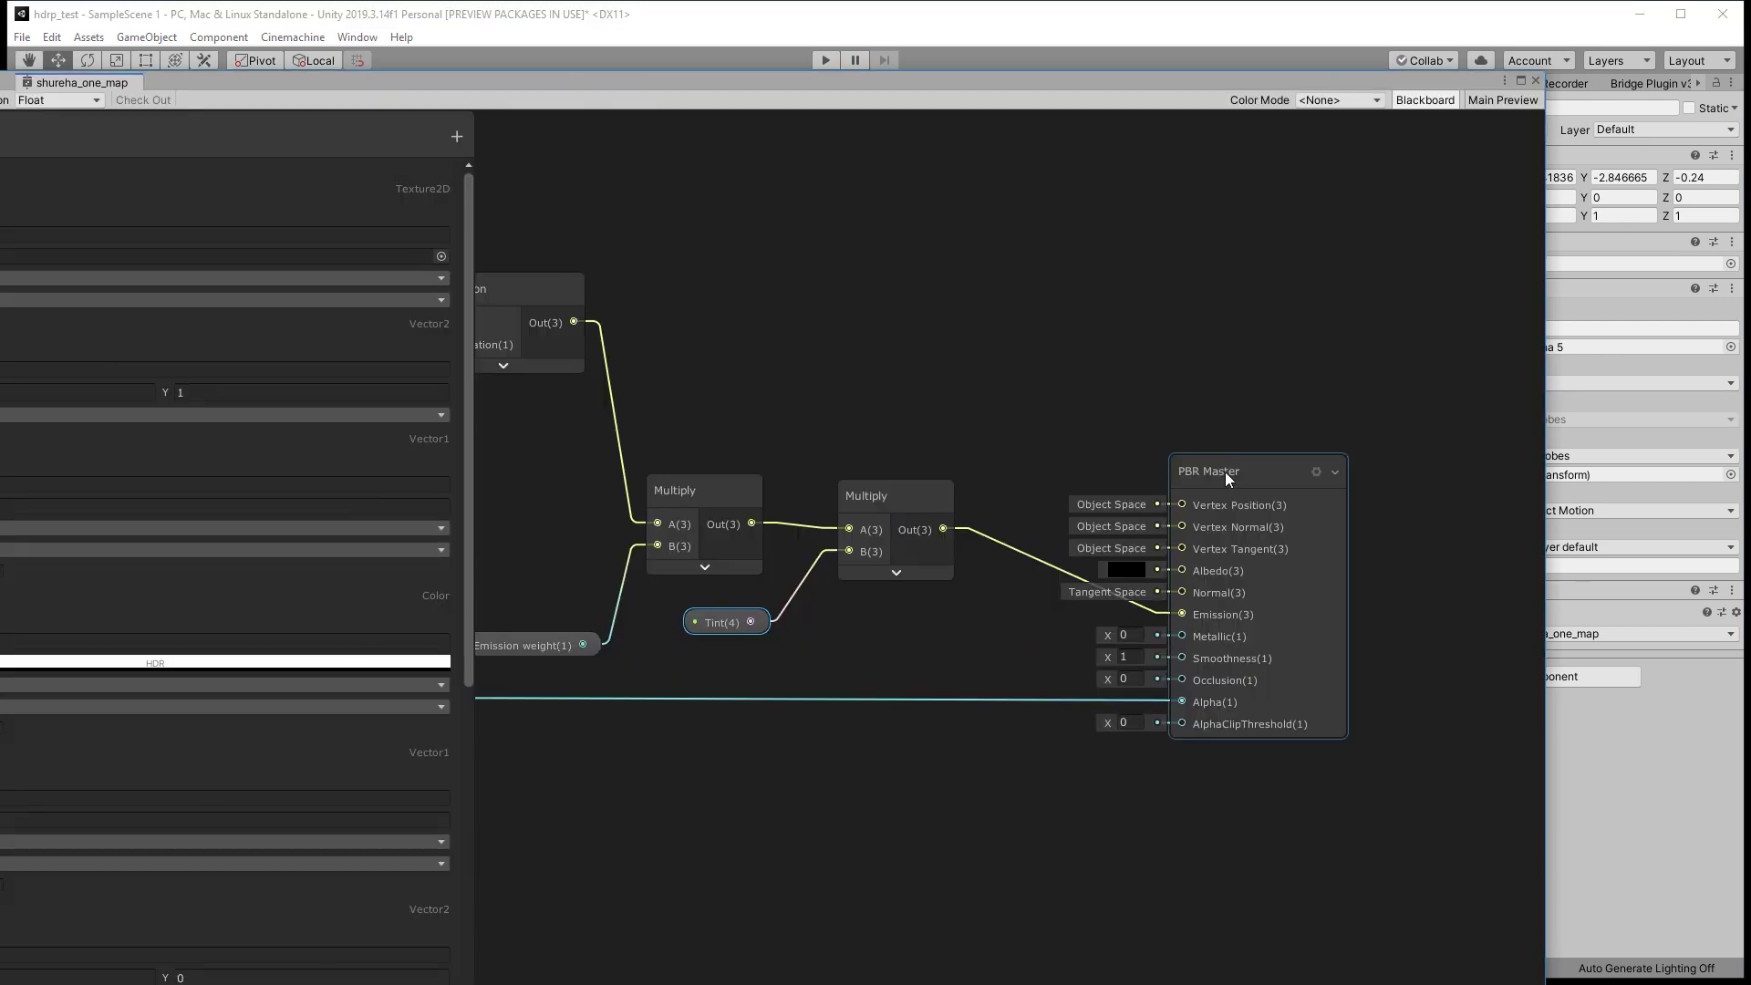
left_click(1321, 480)
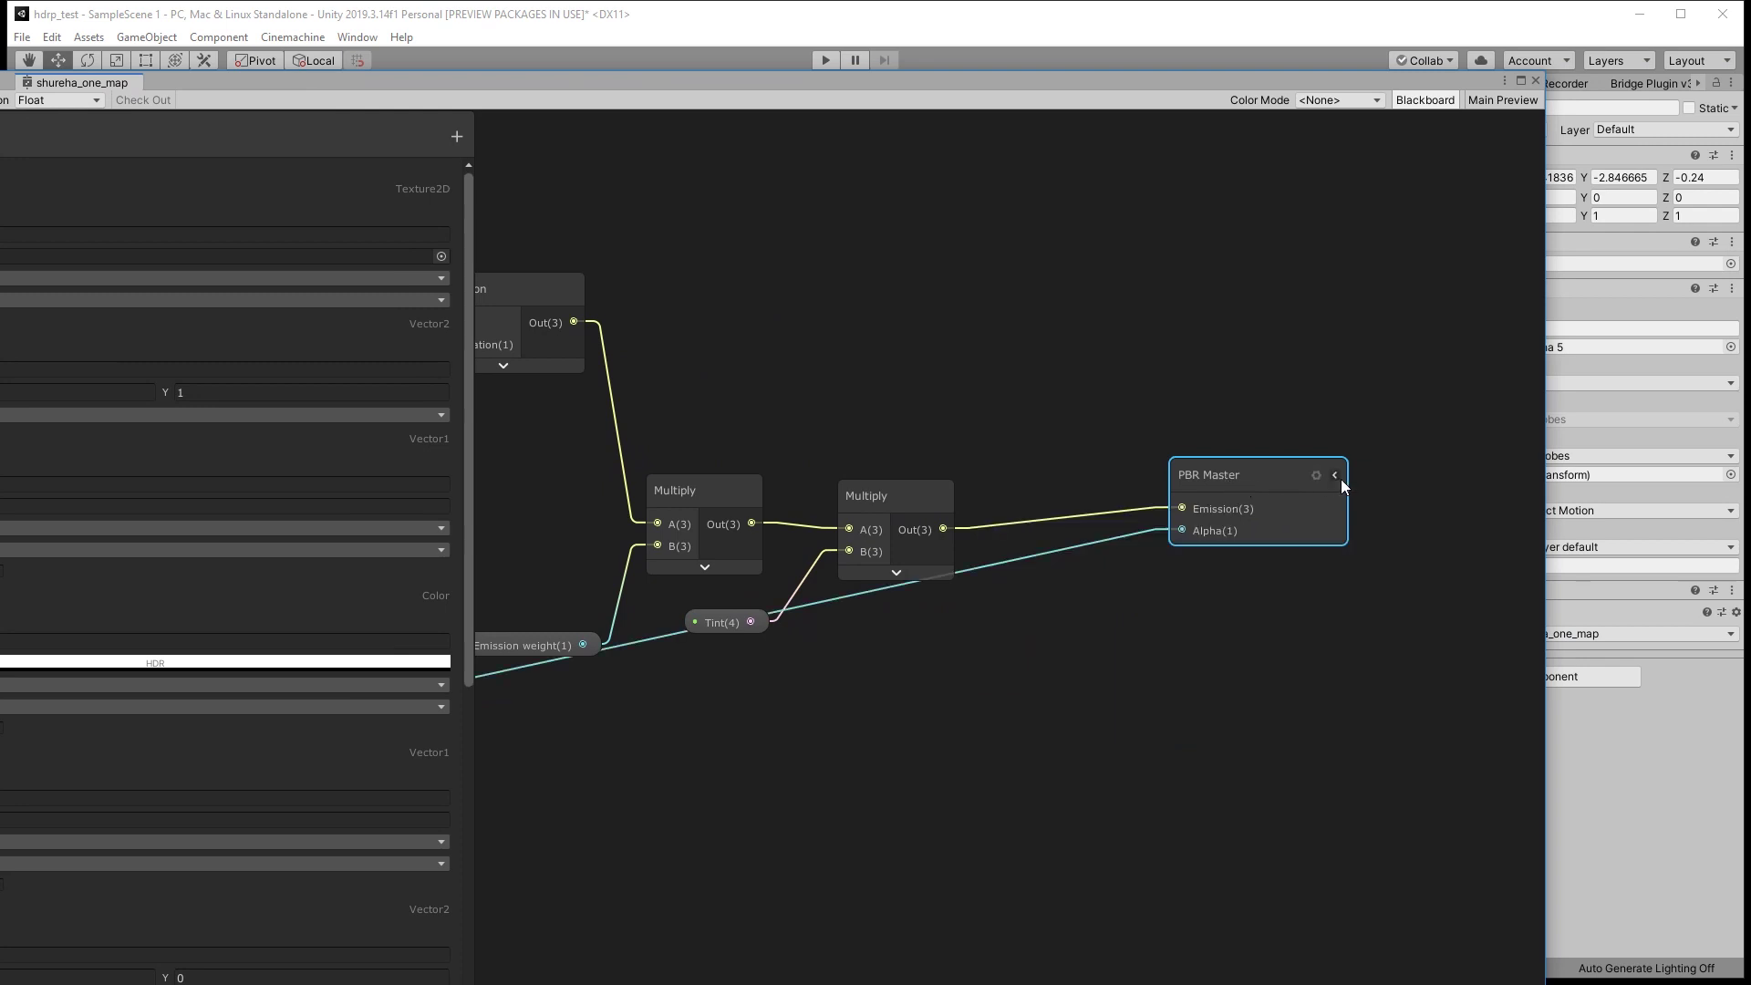
left_click(1338, 477)
left_click(1319, 473)
key("f")
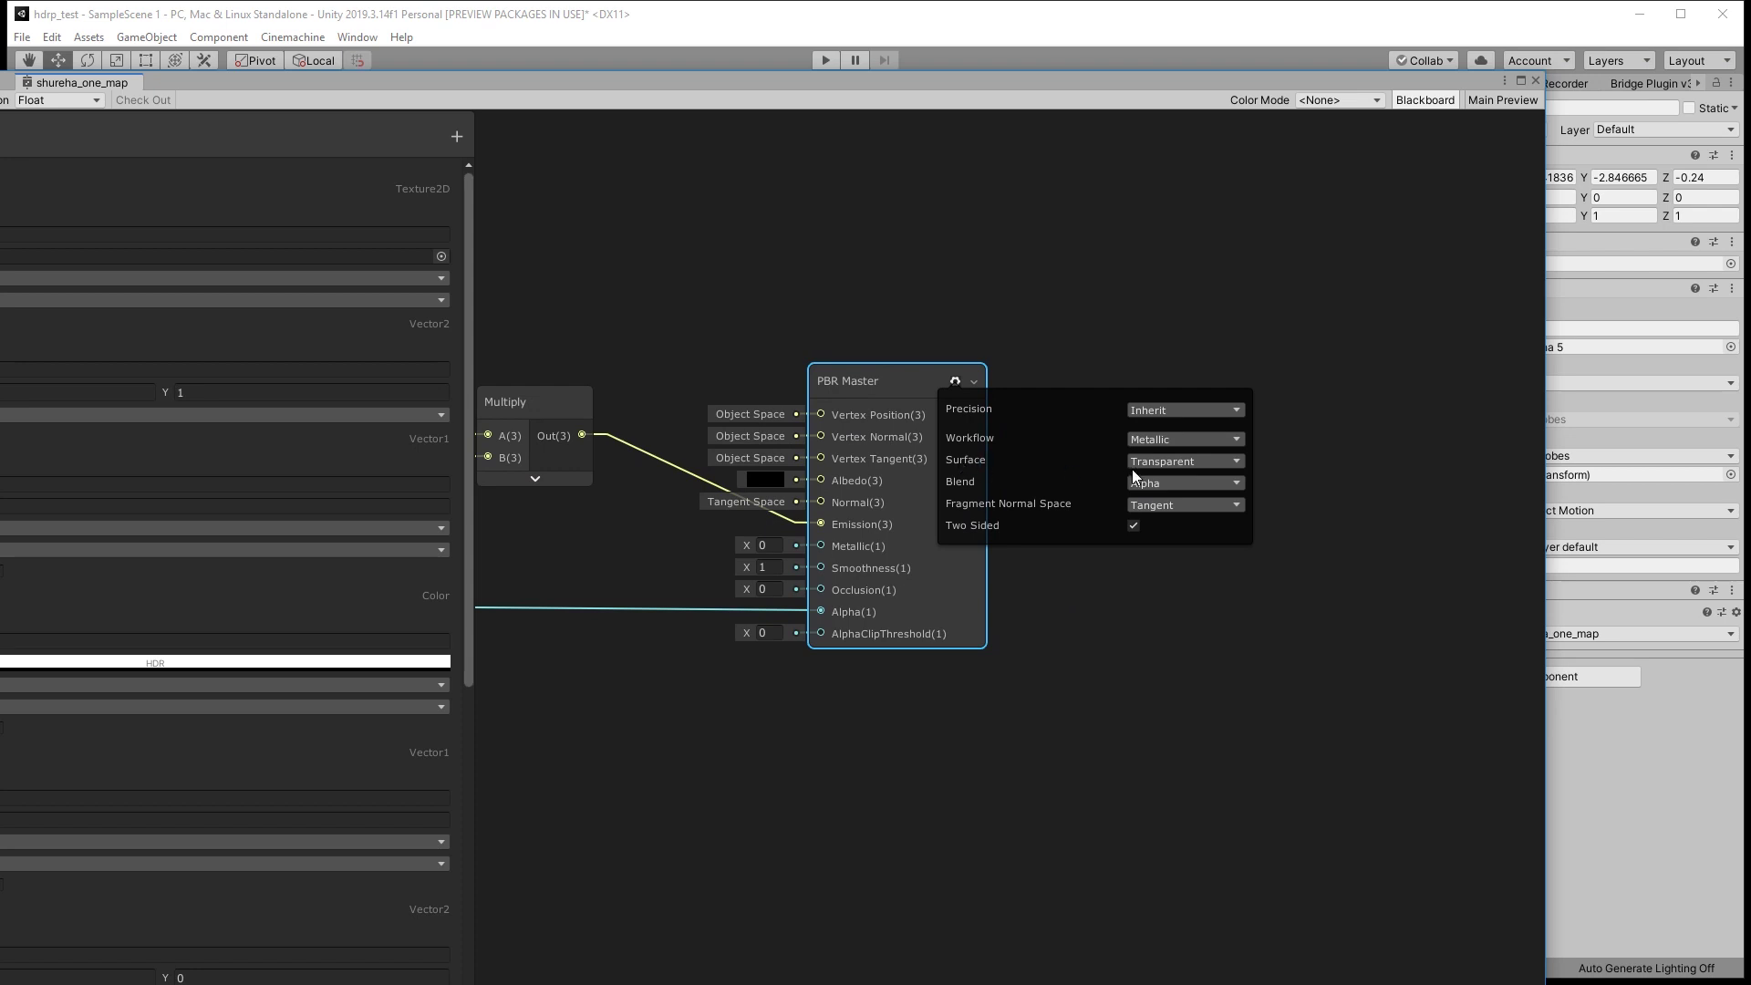
left_click(1140, 462)
left_click(1175, 497)
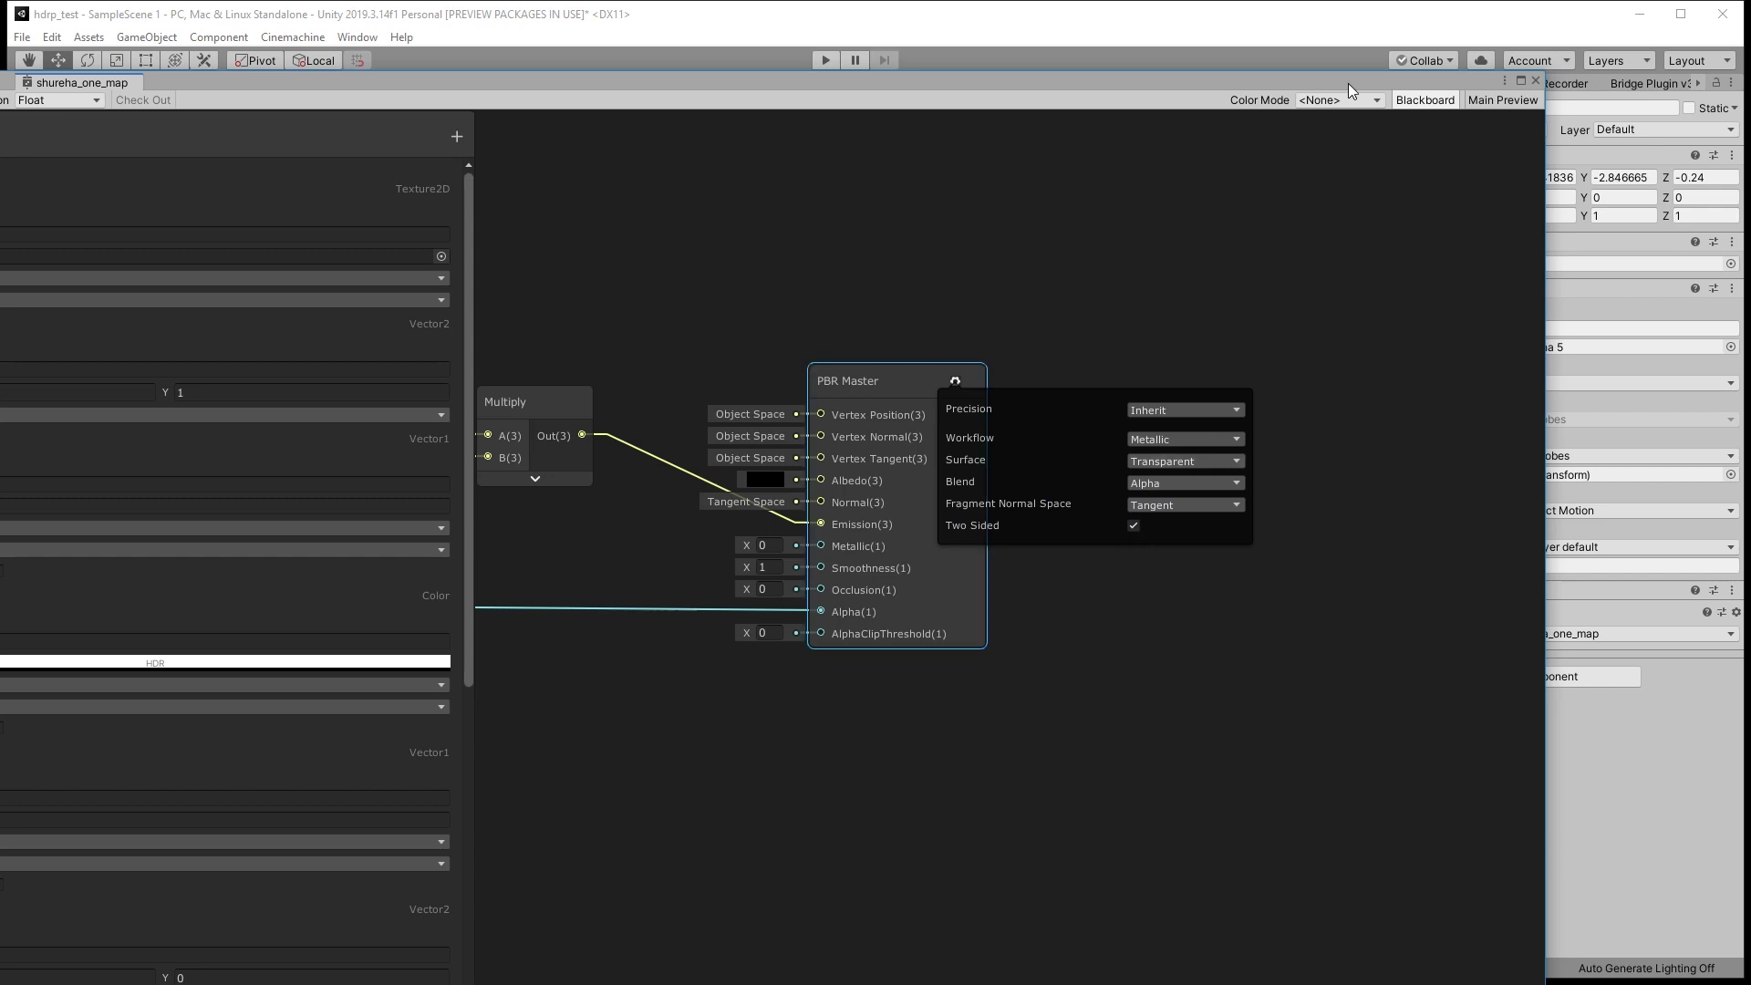
left_click(1032, 91)
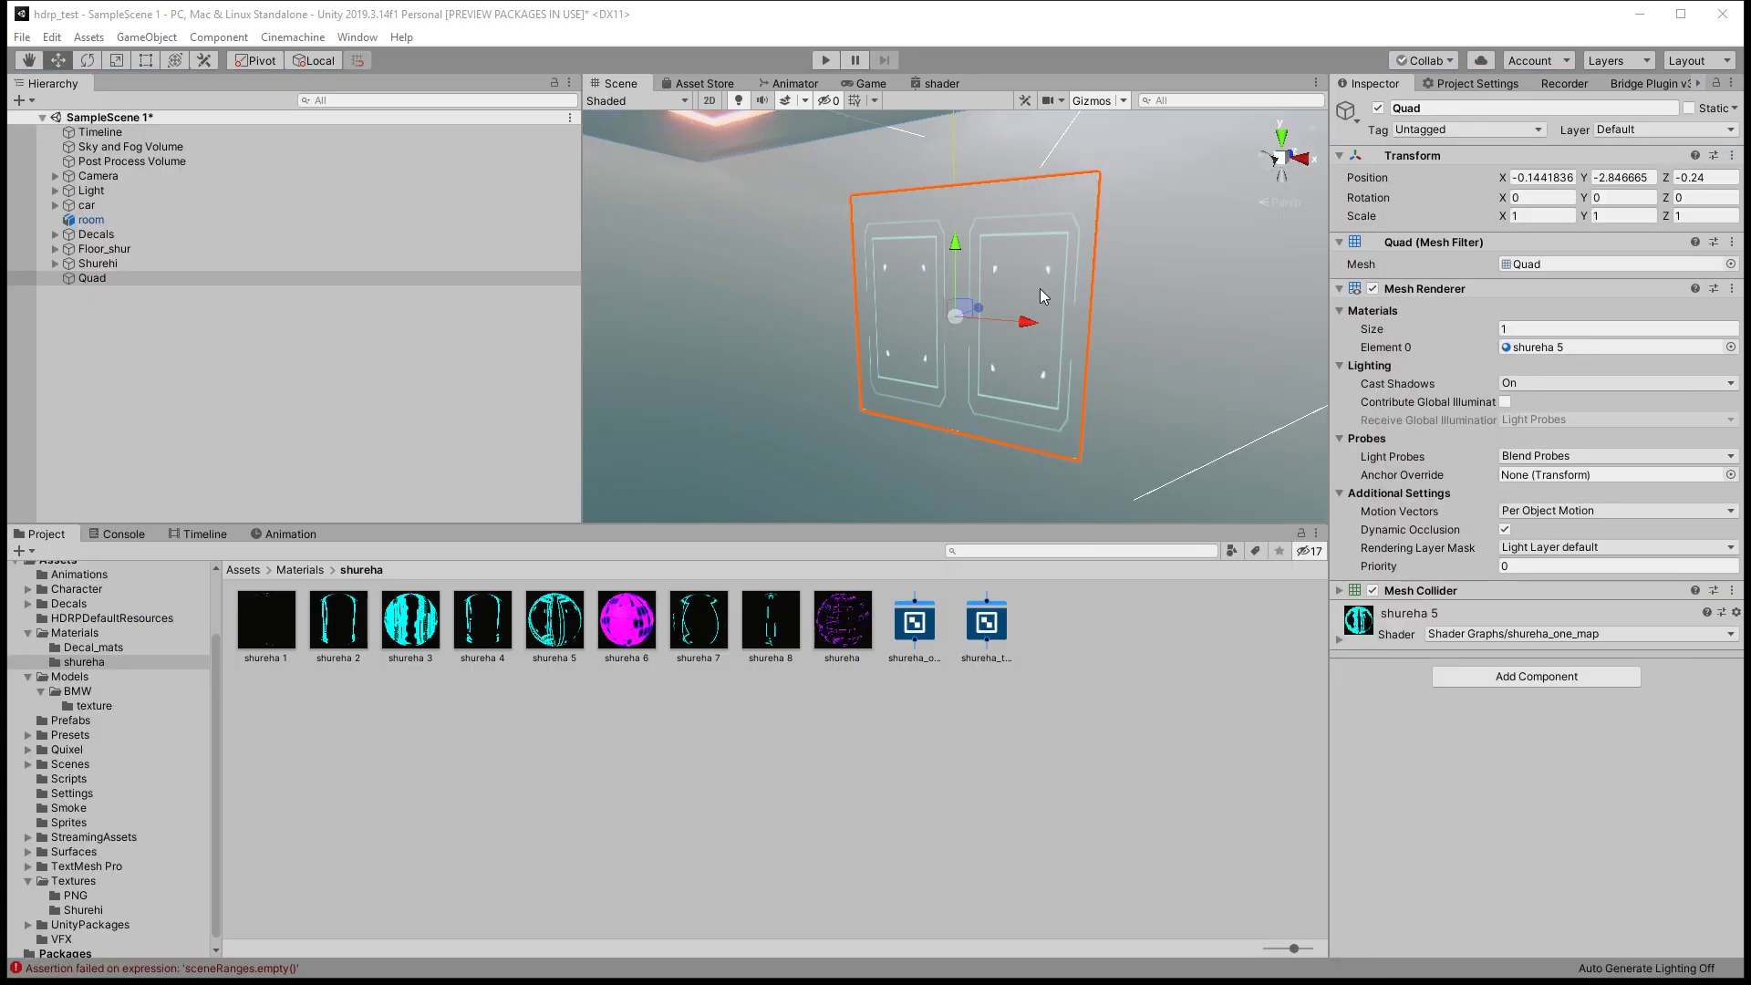
Tick Manual on shureha 5, scrub its Animation value, untick Manual, then delete the Quad.
left_click(1340, 639)
scroll(1503, 785, "down", 2)
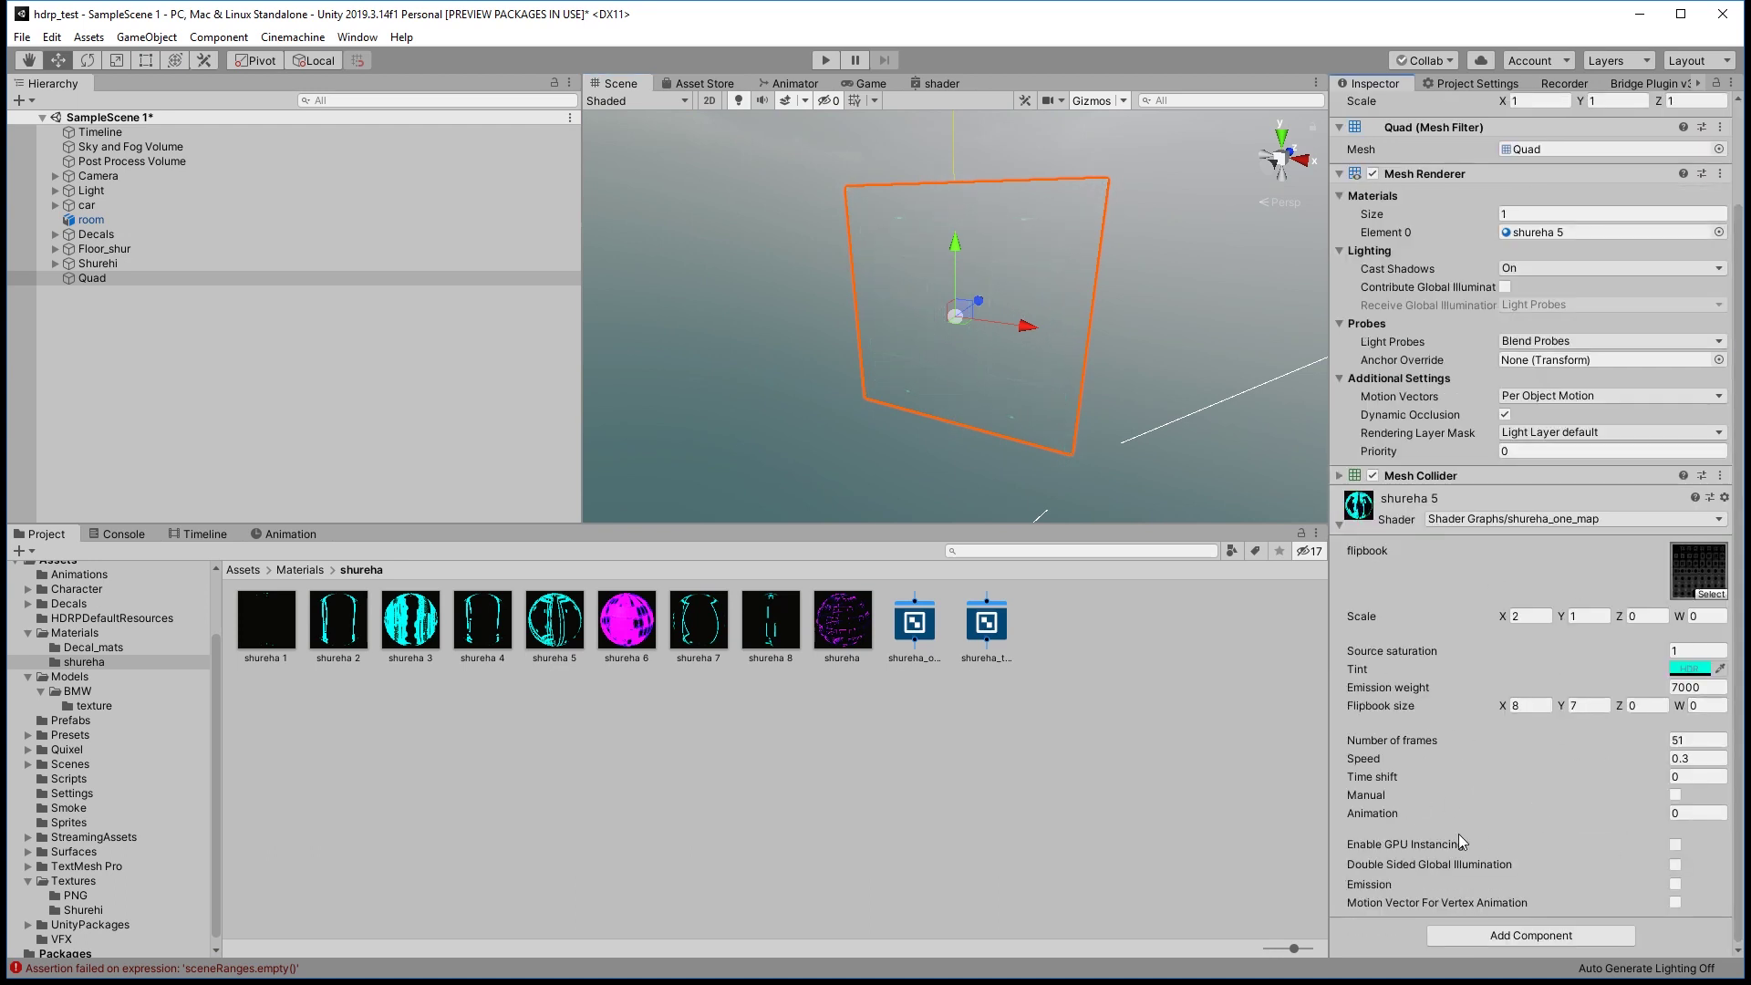
left_click(1677, 795)
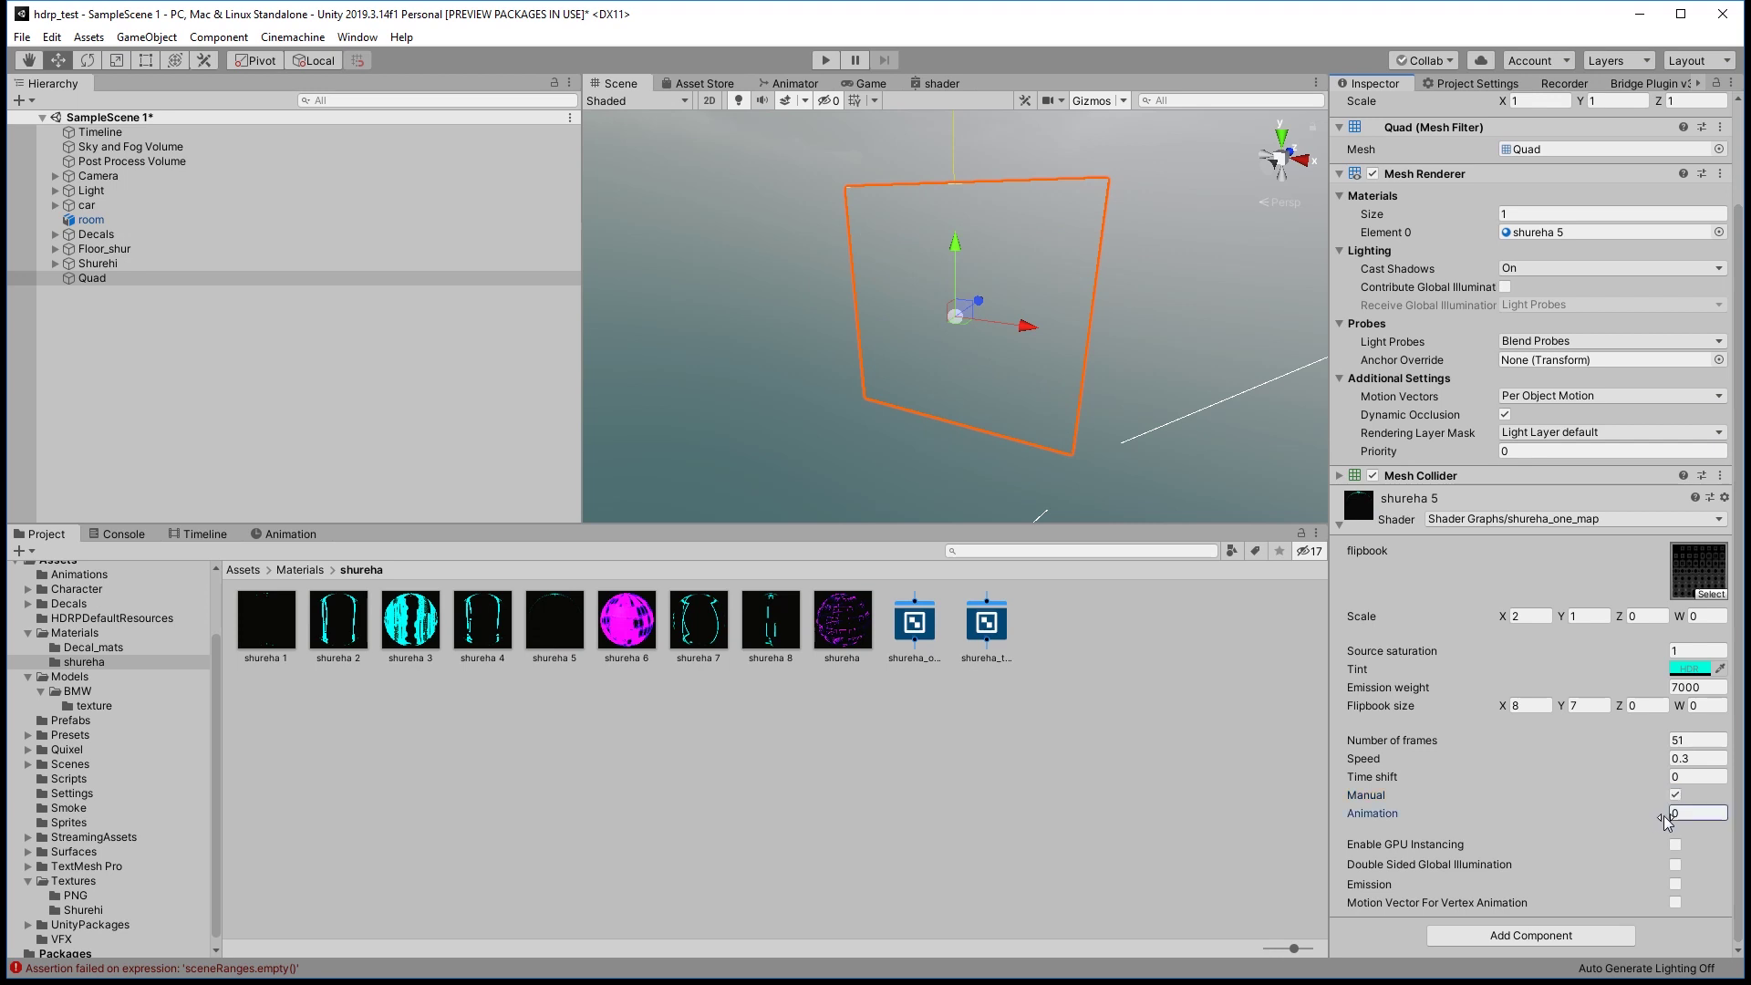
mouse_move(1642, 814)
left_mouse_down()
mouse_move(1693, 824)
mouse_move(1595, 813)
left_mouse_up()
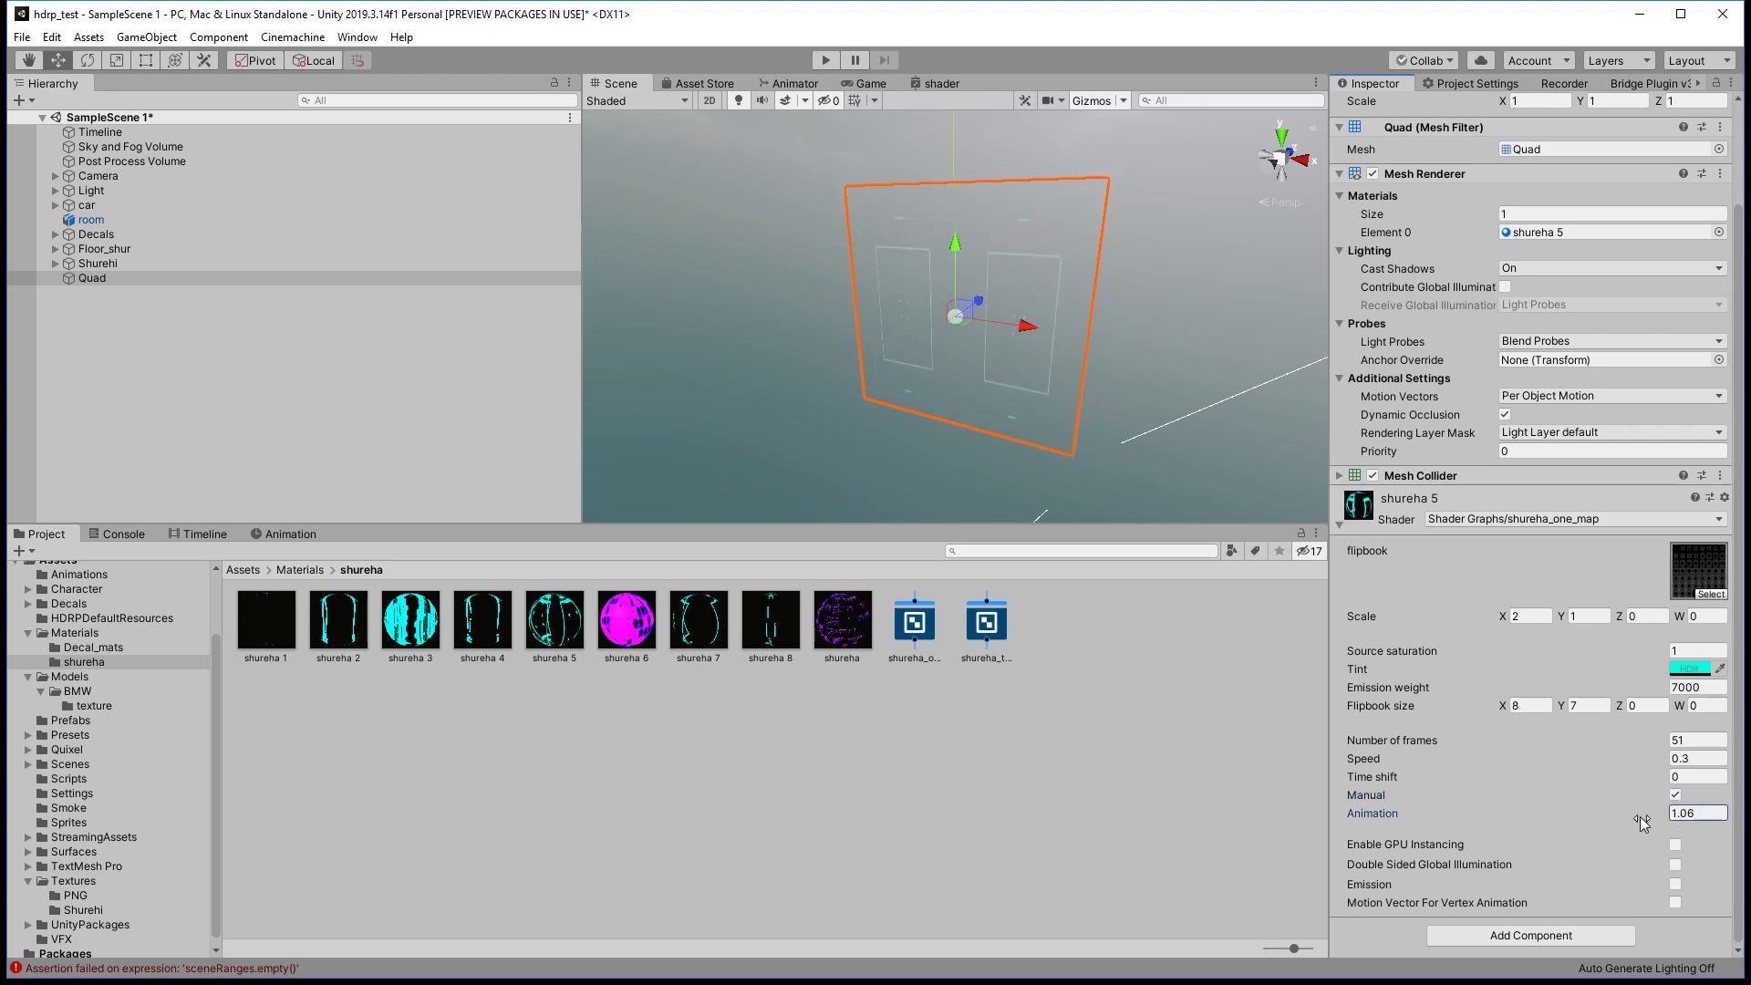
left_click(1675, 794)
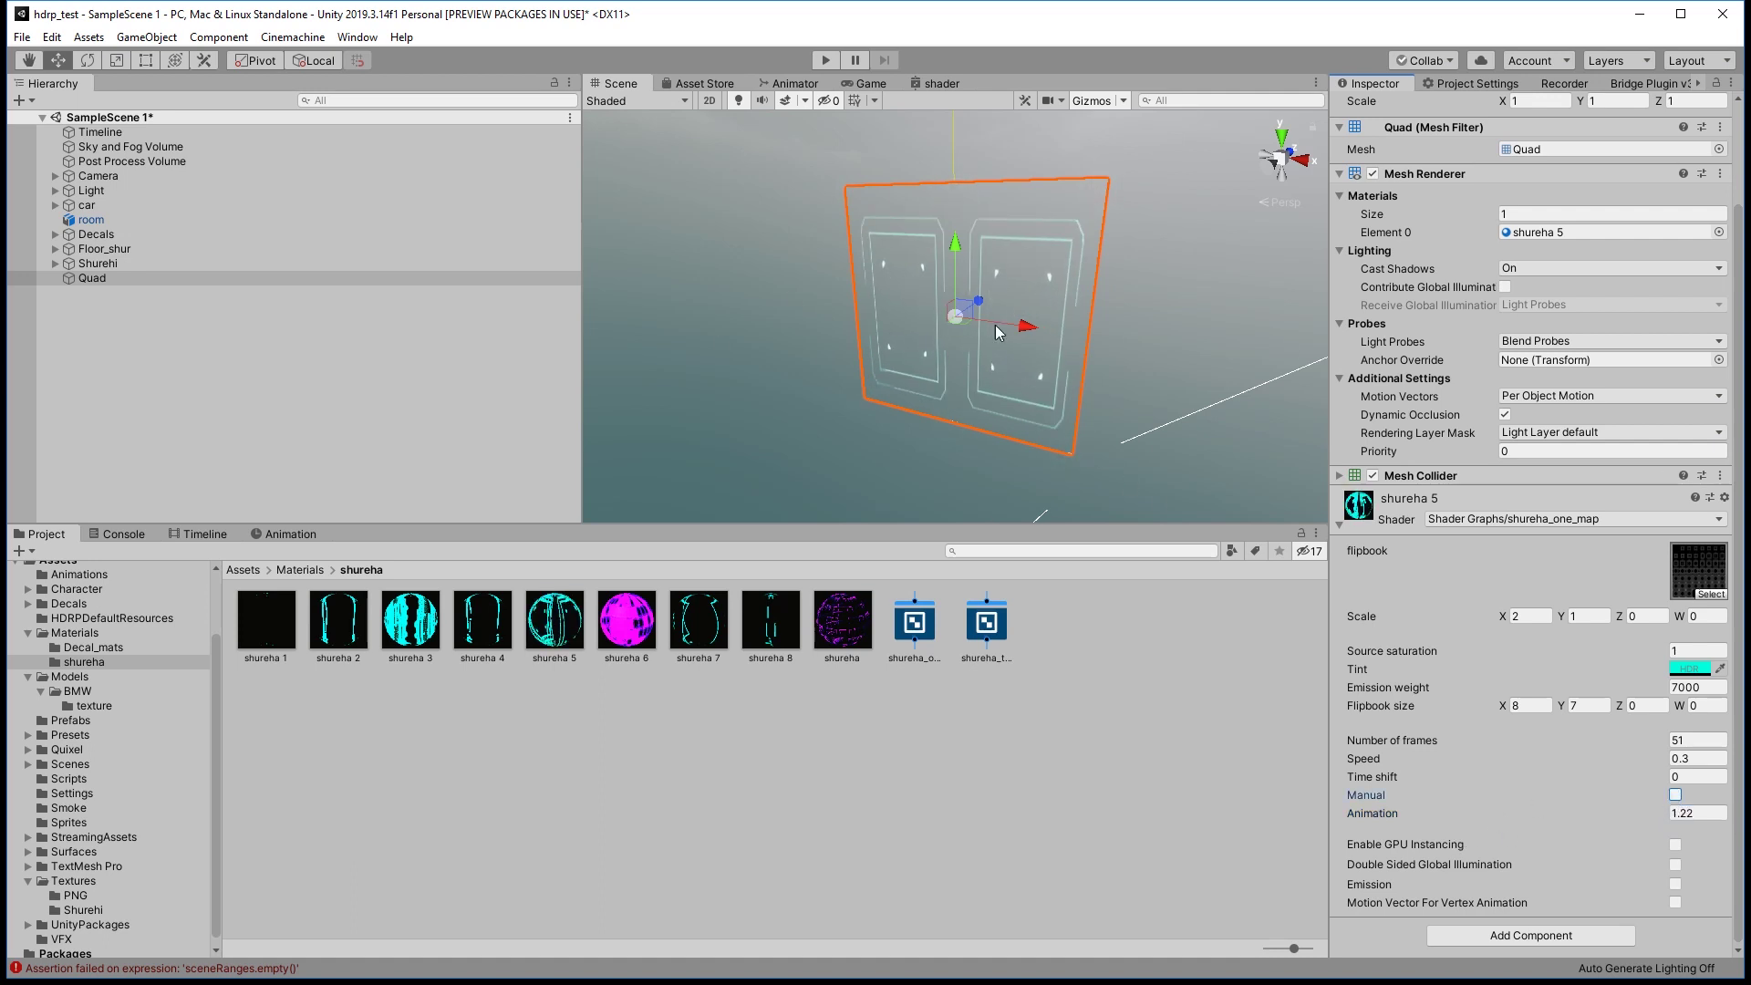
key("Delete")
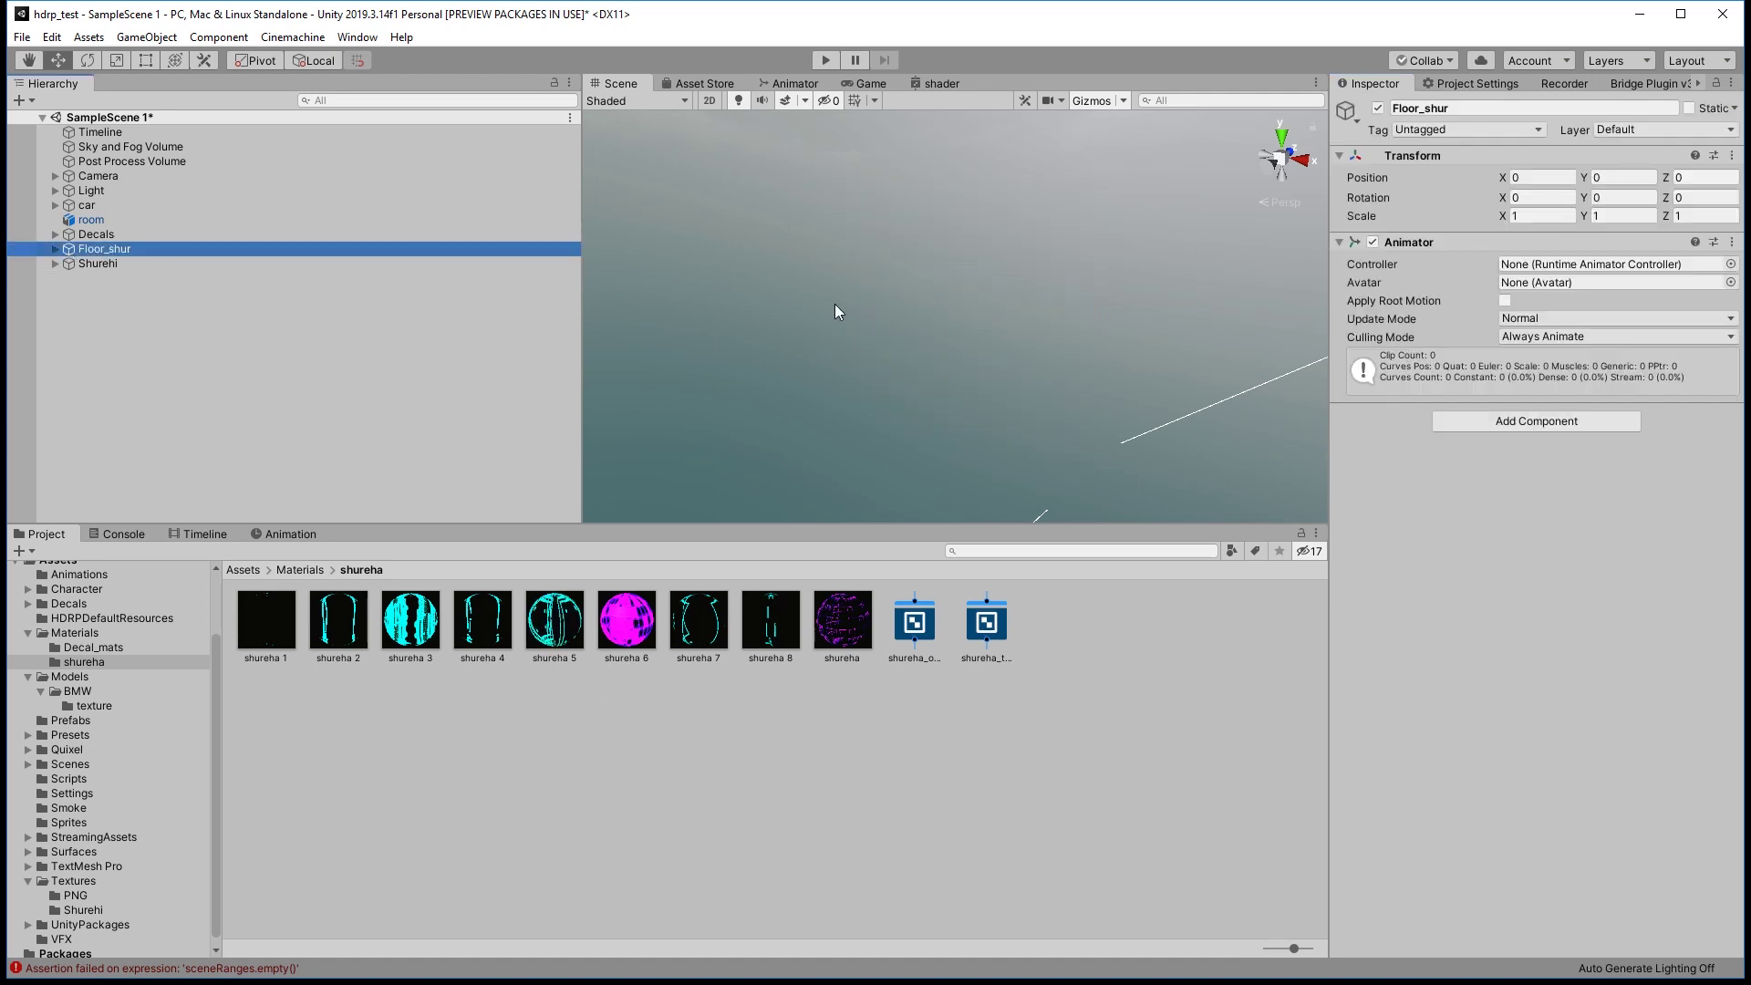
Orbit and zoom onto the room, car and floor tiles, then open the shureha_one_map shader graph.
left_click_drag(828, 304, 1086, 419, "alt")
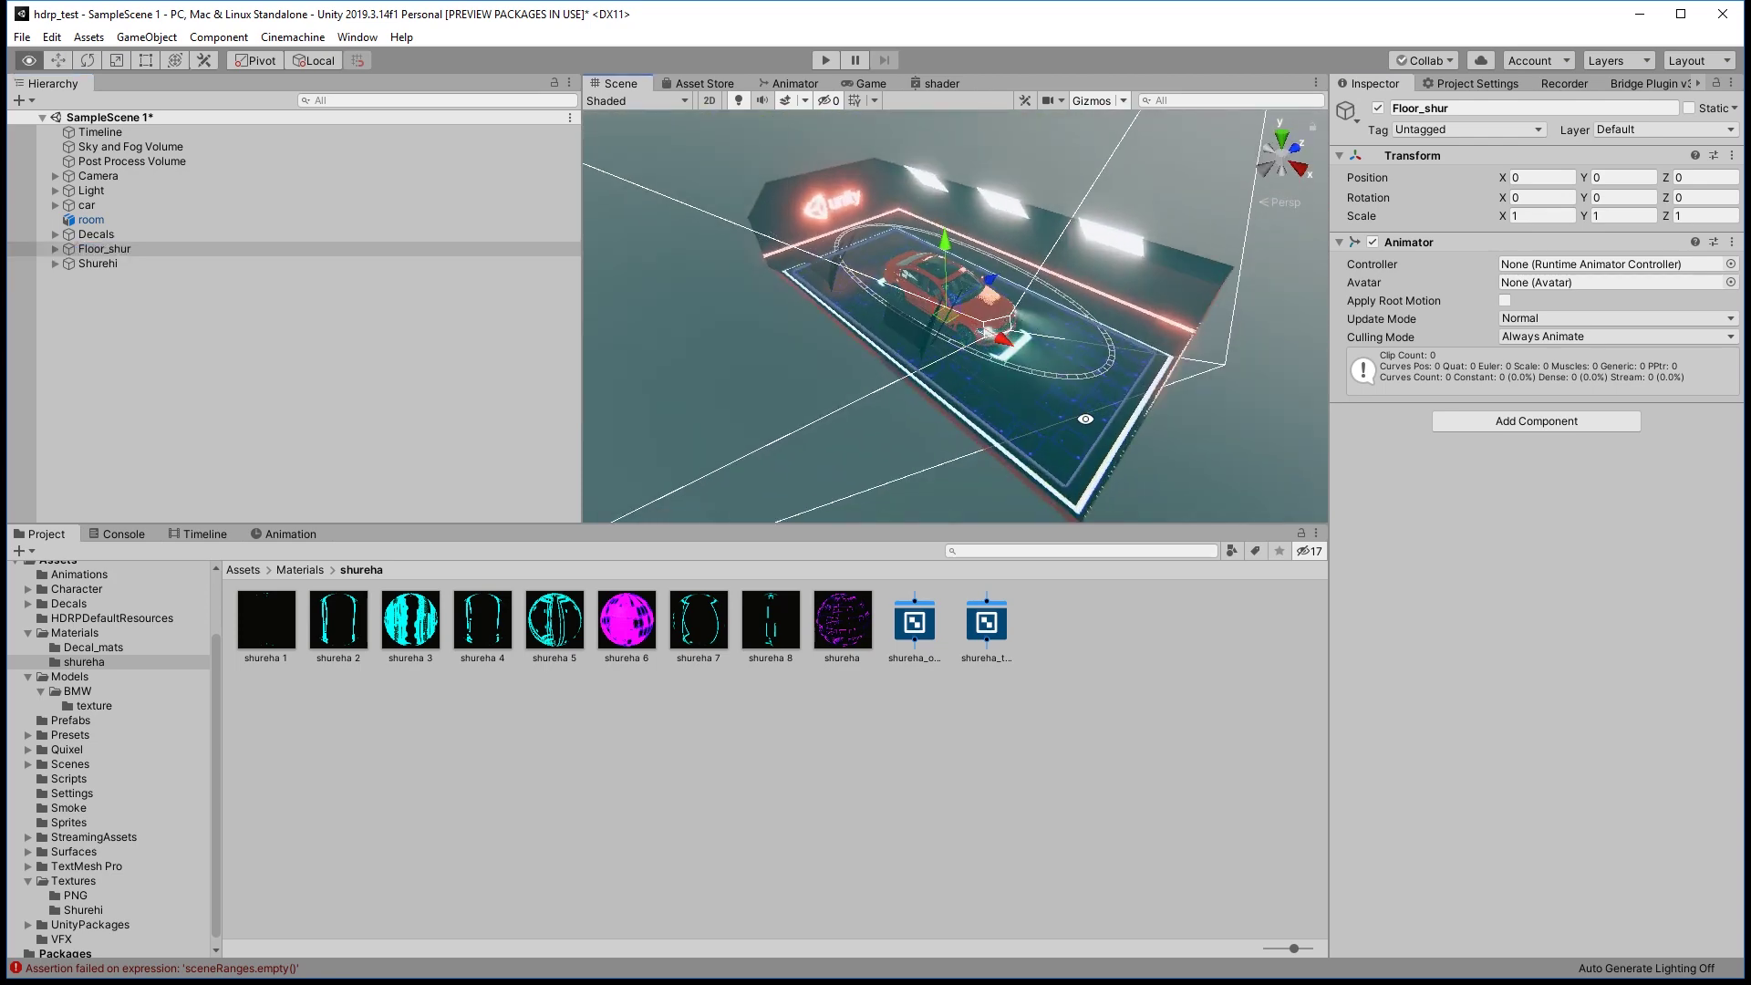
scroll(1085, 418, "up", 2)
scroll(1086, 419, "up", 2)
scroll(1086, 418, "up", 2)
scroll(1088, 419, "up", 2)
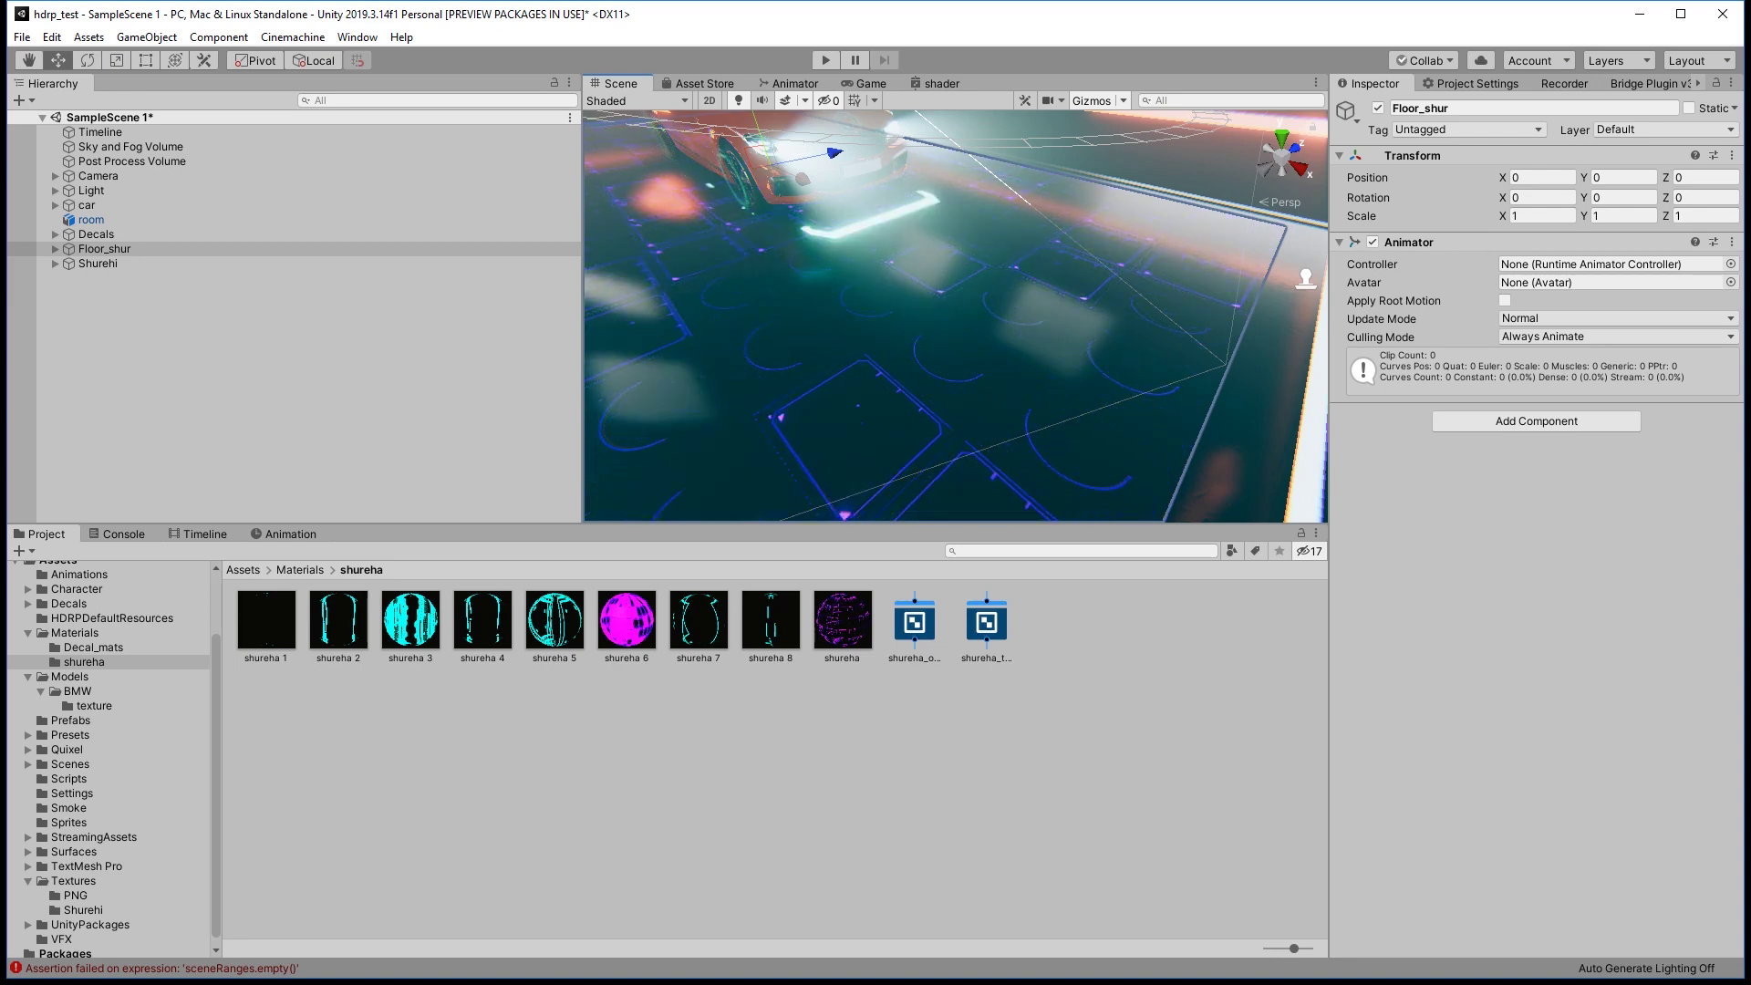
double_click(915, 623)
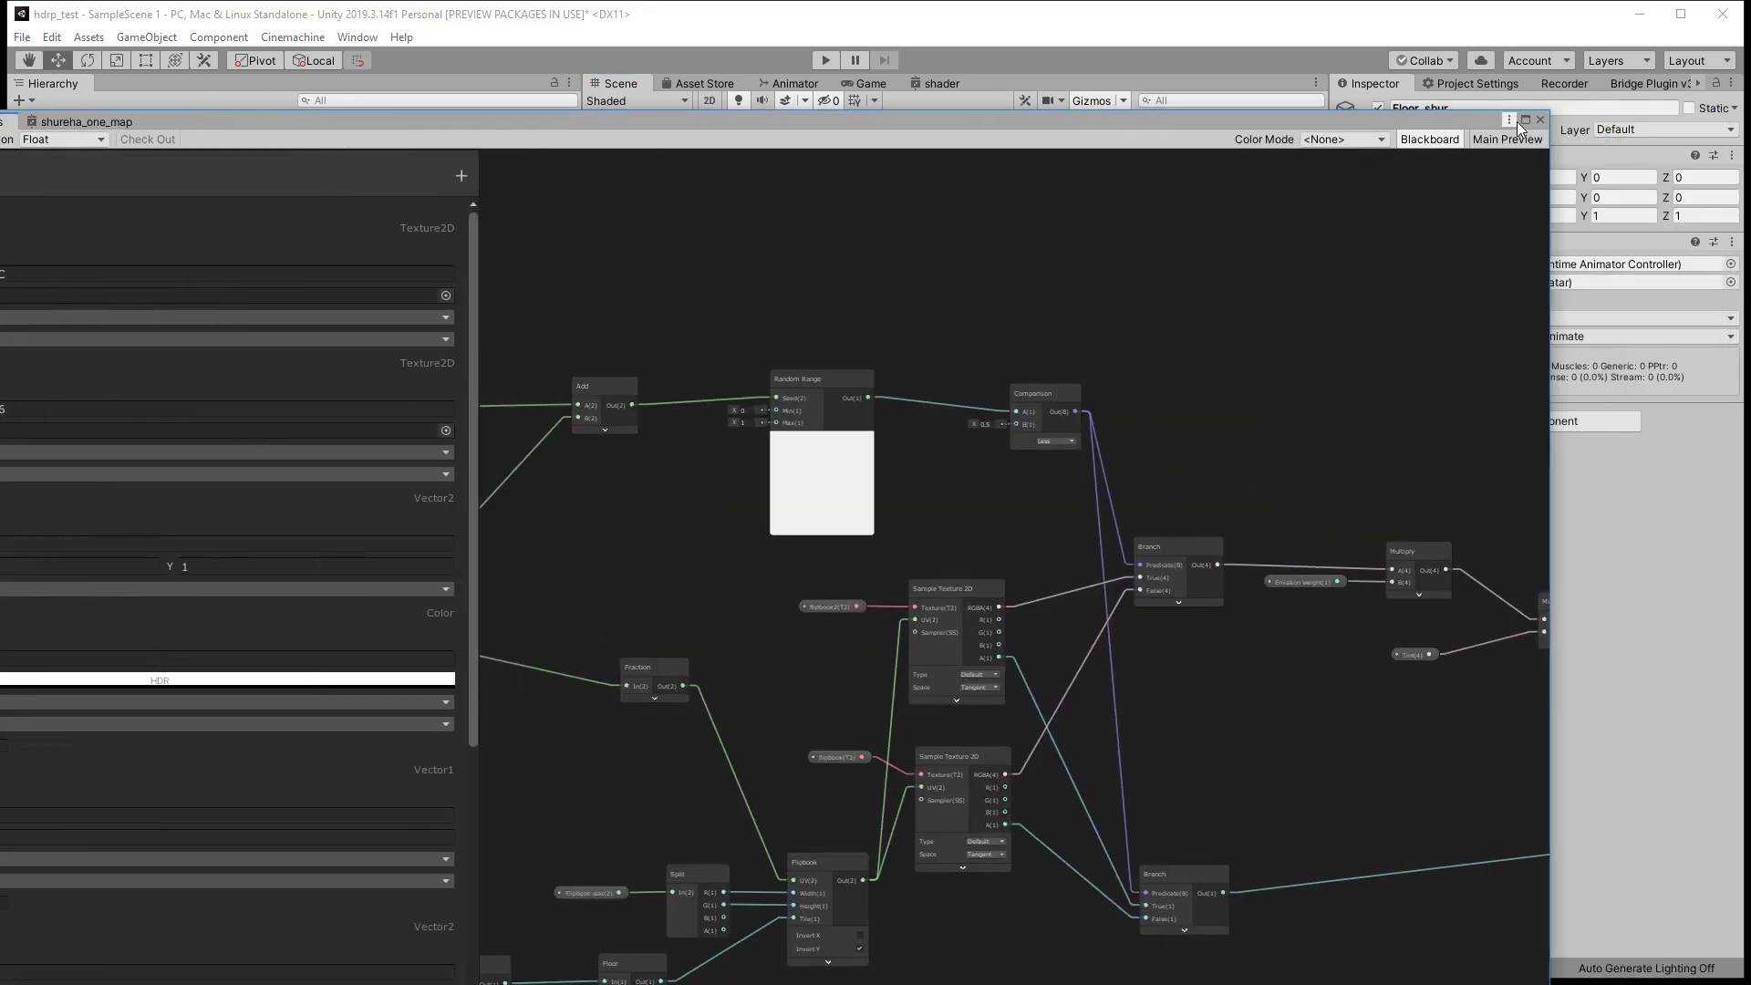
double_click(1518, 122)
scroll(1022, 529, "up", 2)
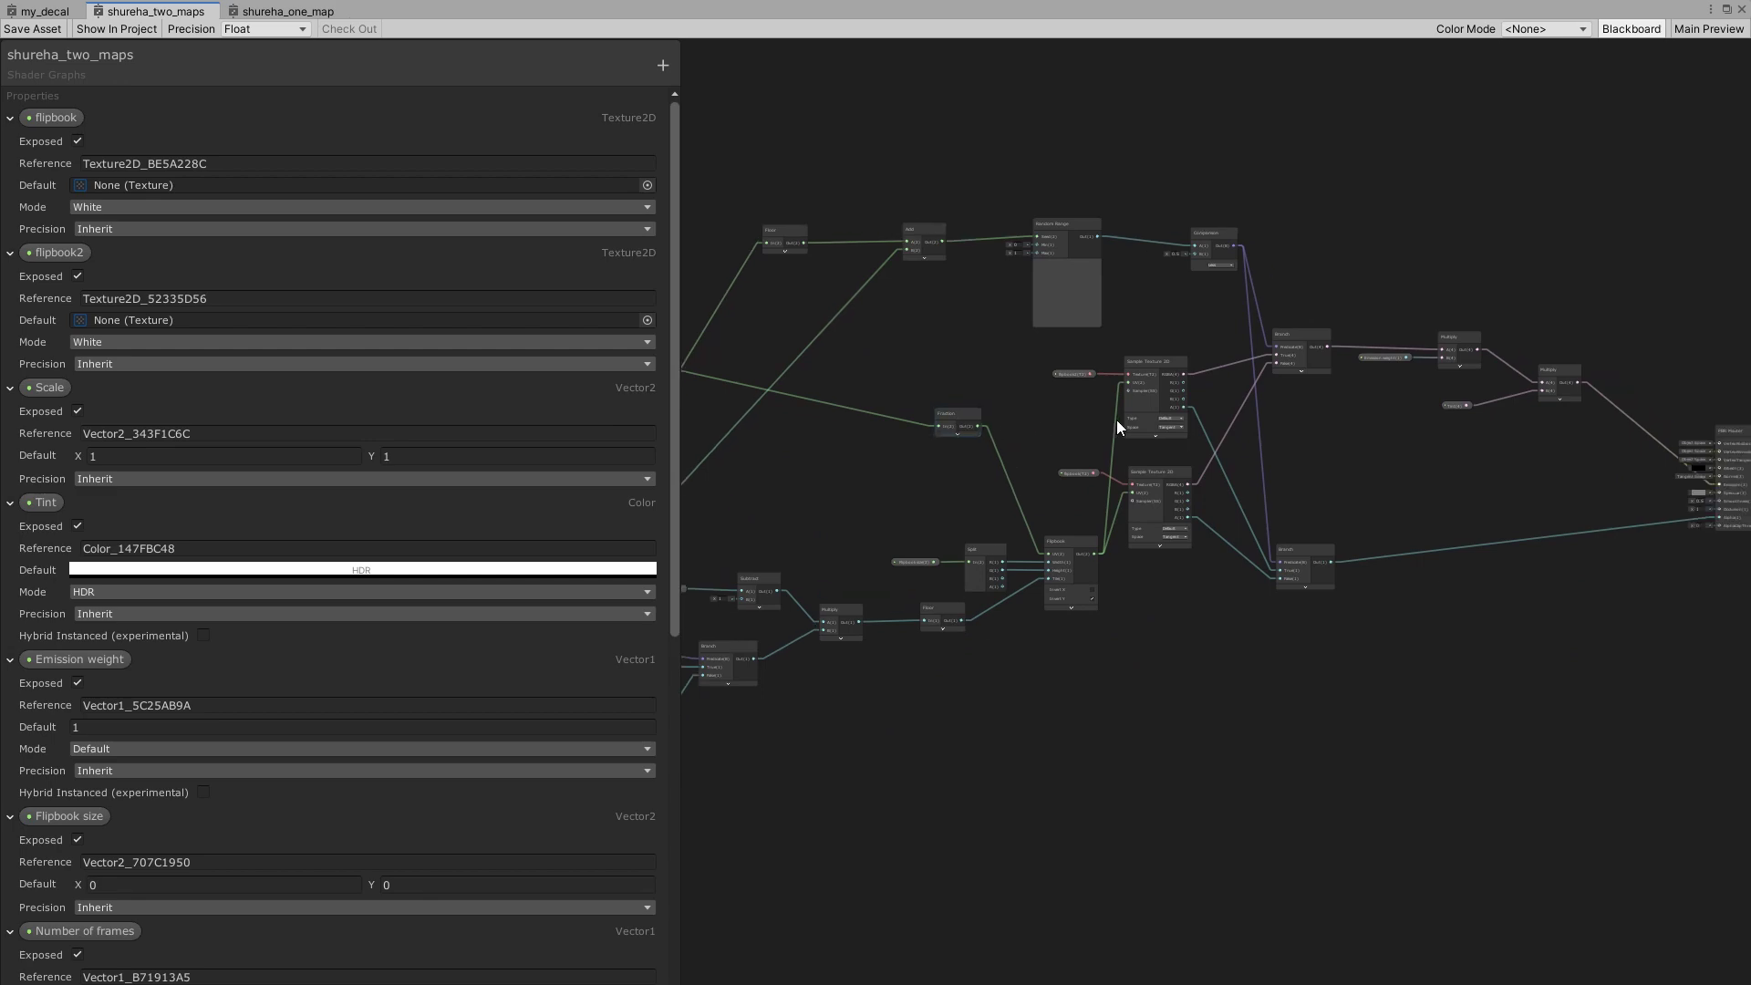
scroll(1116, 419, "up", 3)
left_click_drag(1028, 359, 858, 267)
left_click_drag(1271, 684, 1134, 508)
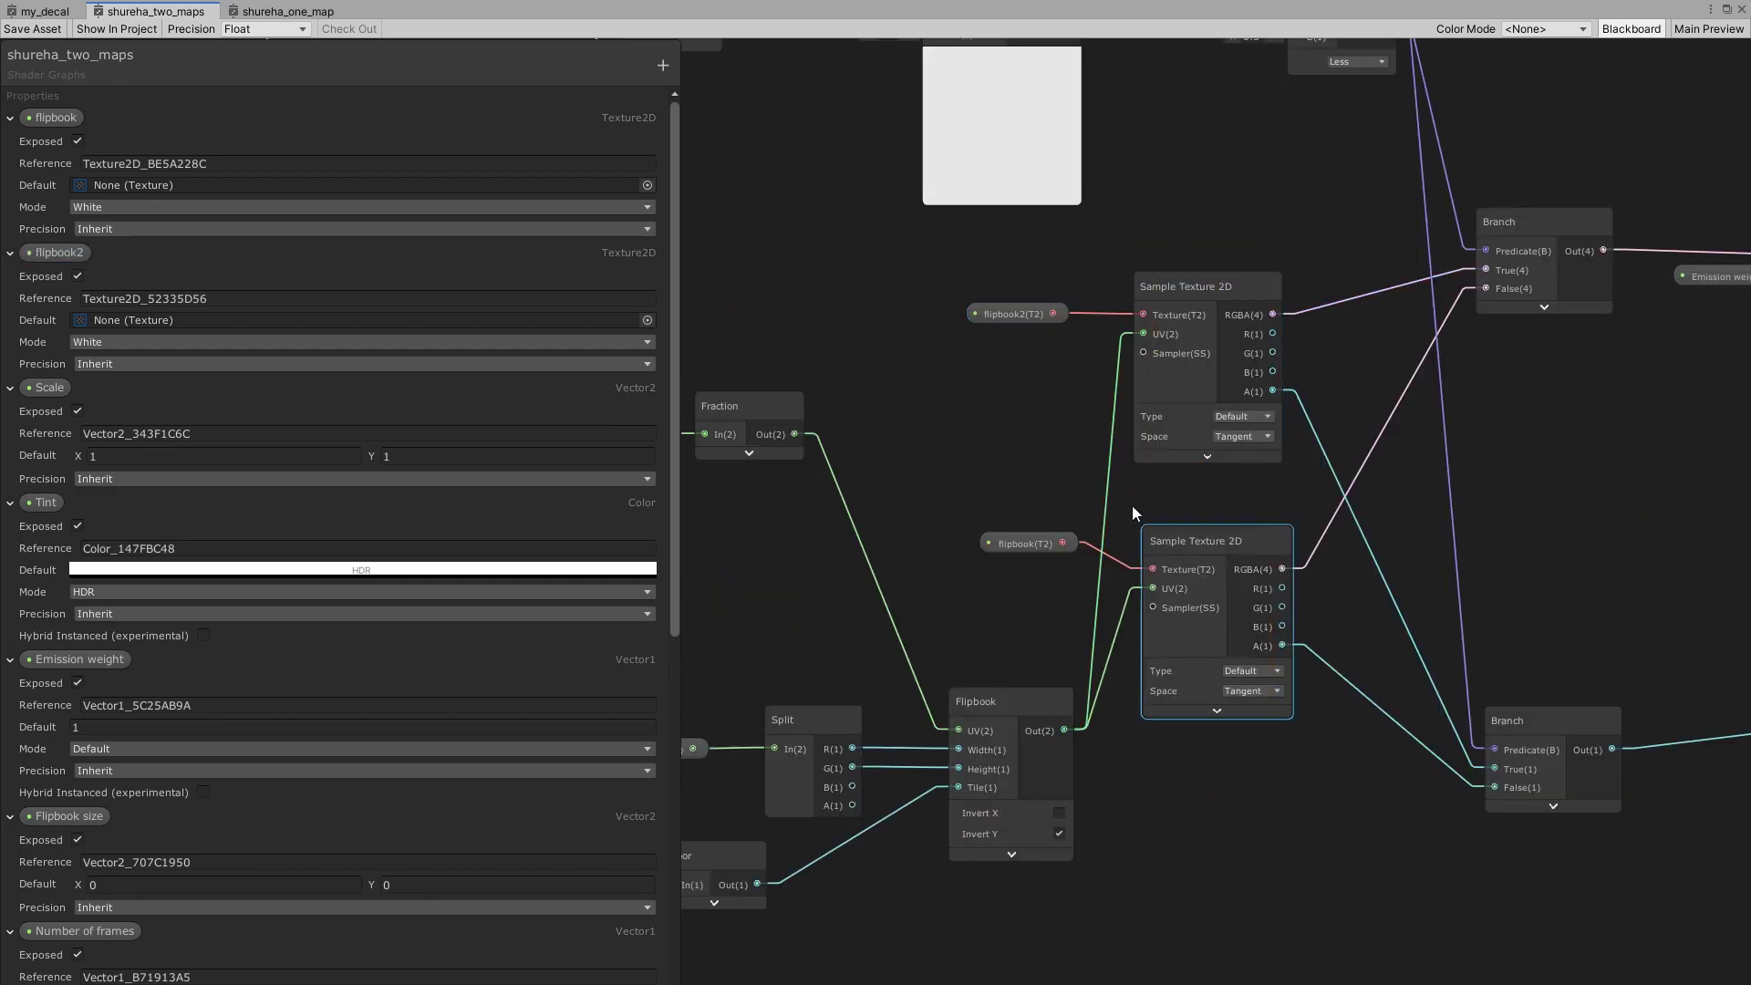
left_click(1003, 707)
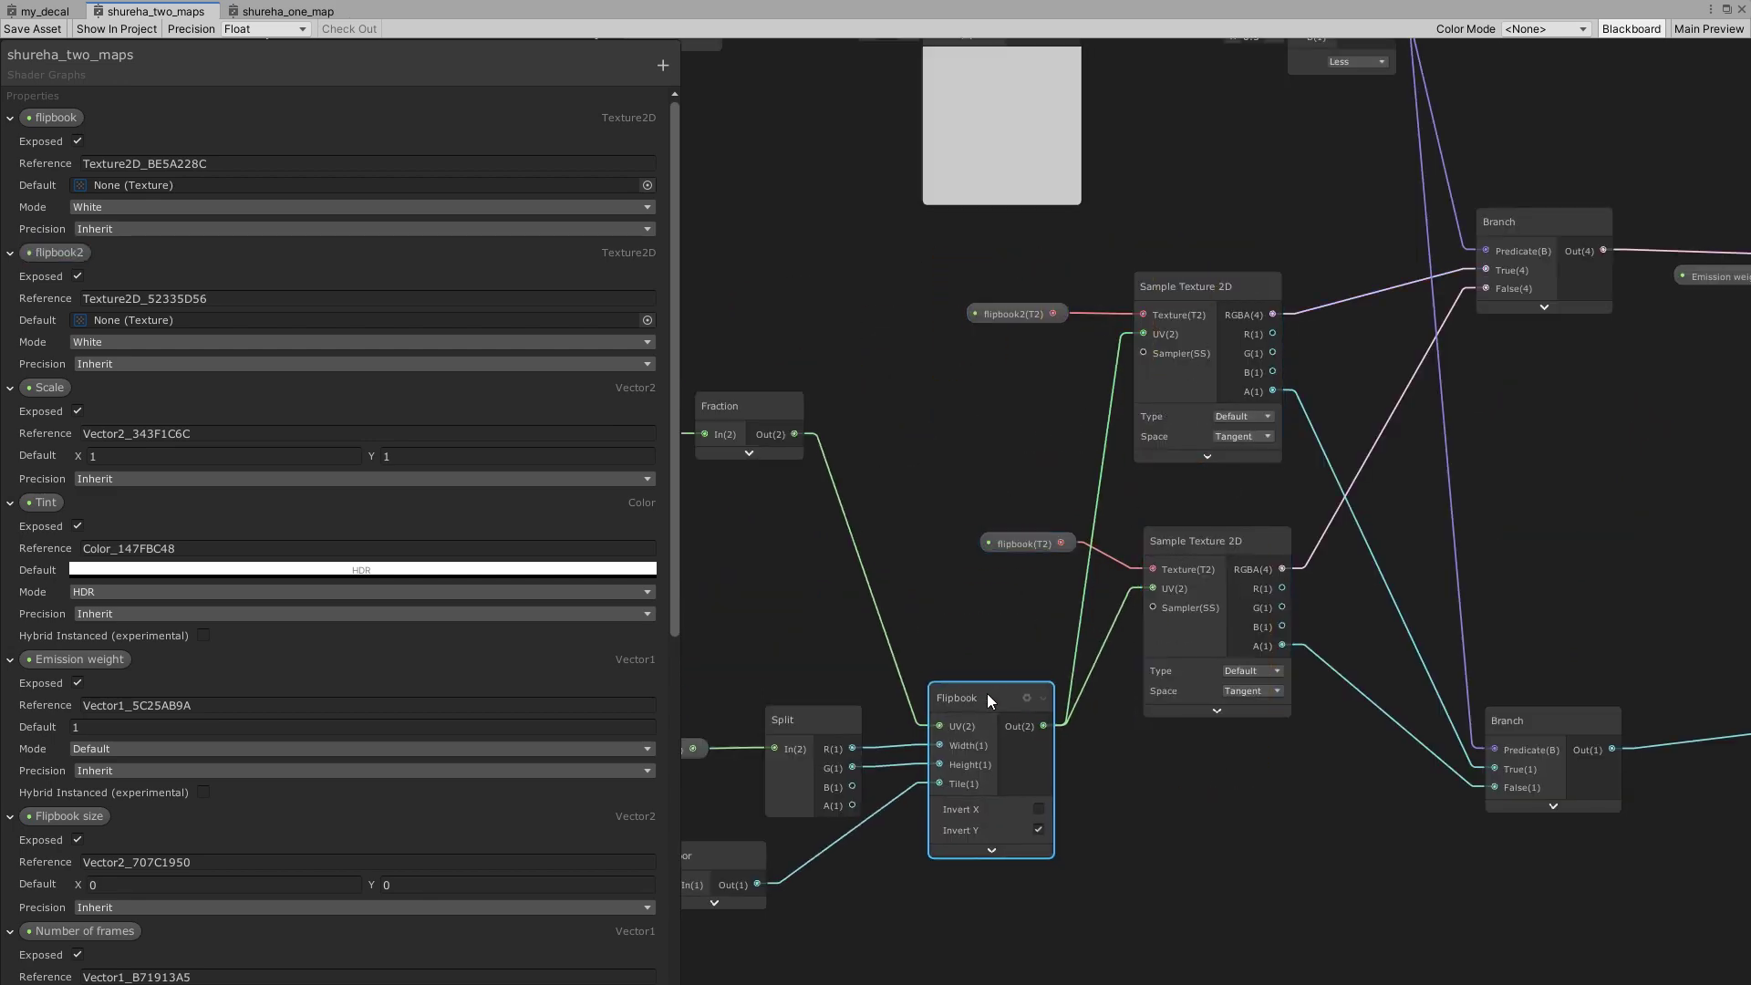
scroll(1053, 531, "down", 3)
scroll(1239, 491, "down", 2)
scroll(999, 527, "down", 2)
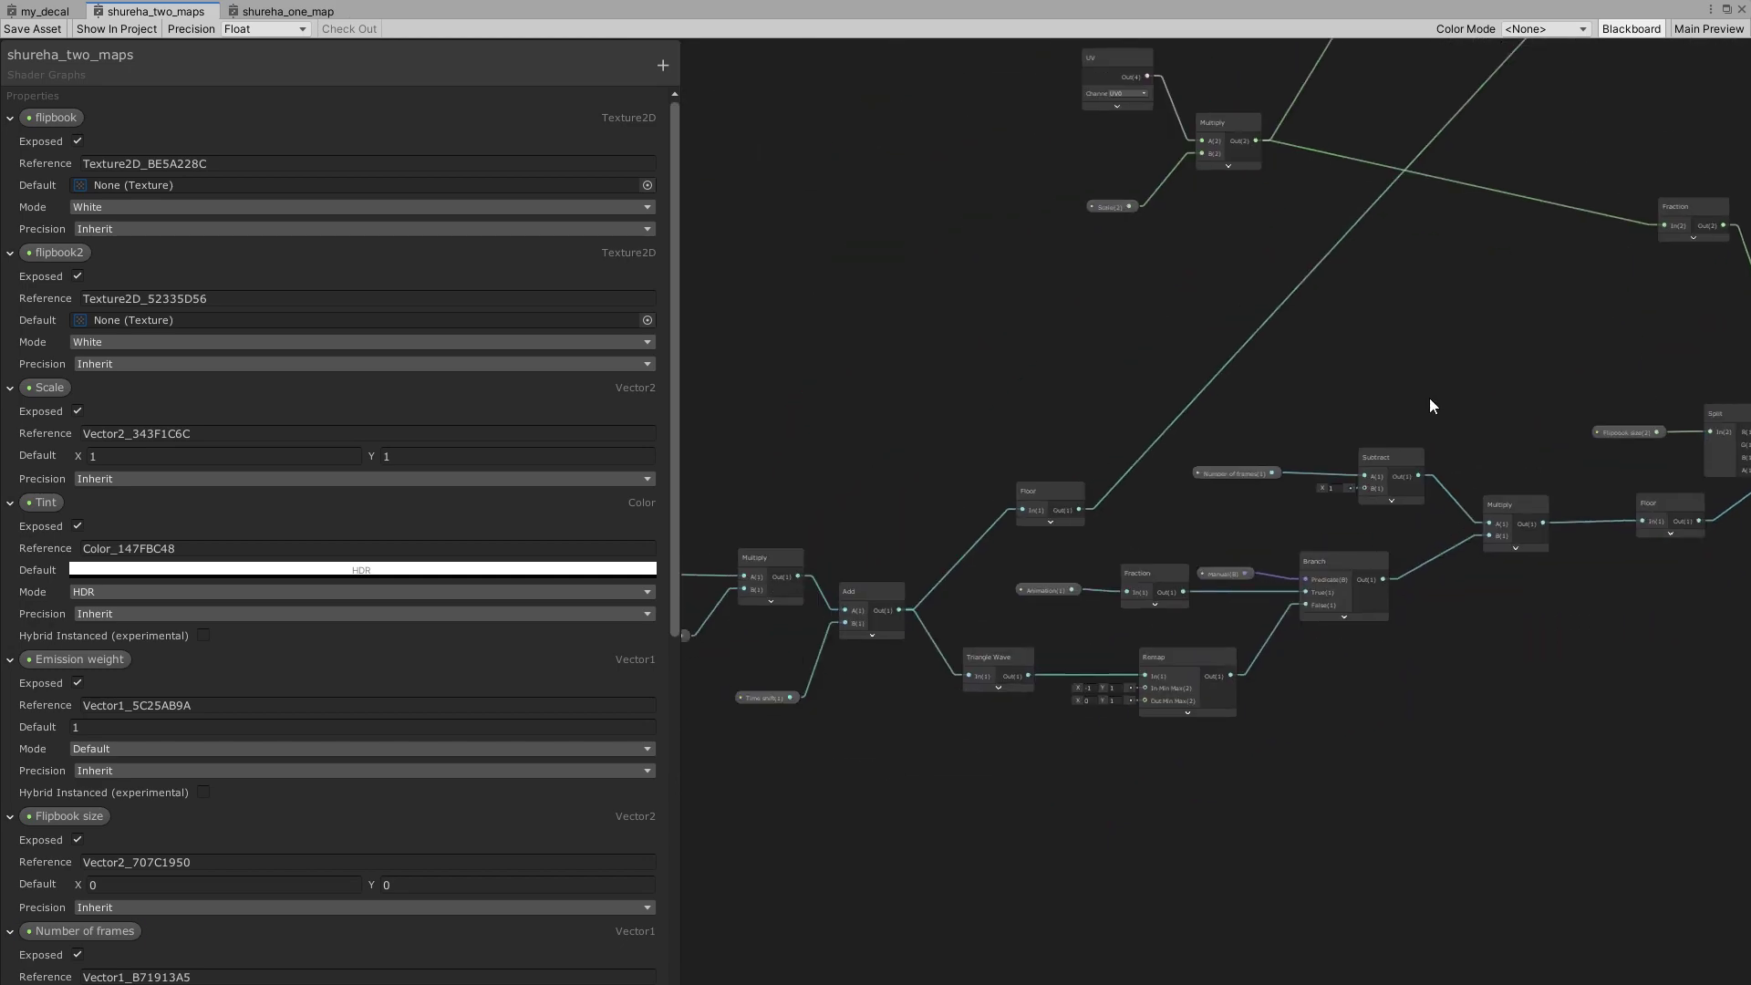
scroll(1204, 420, "up", 2)
scroll(1278, 538, "up", 3)
left_click(1076, 391)
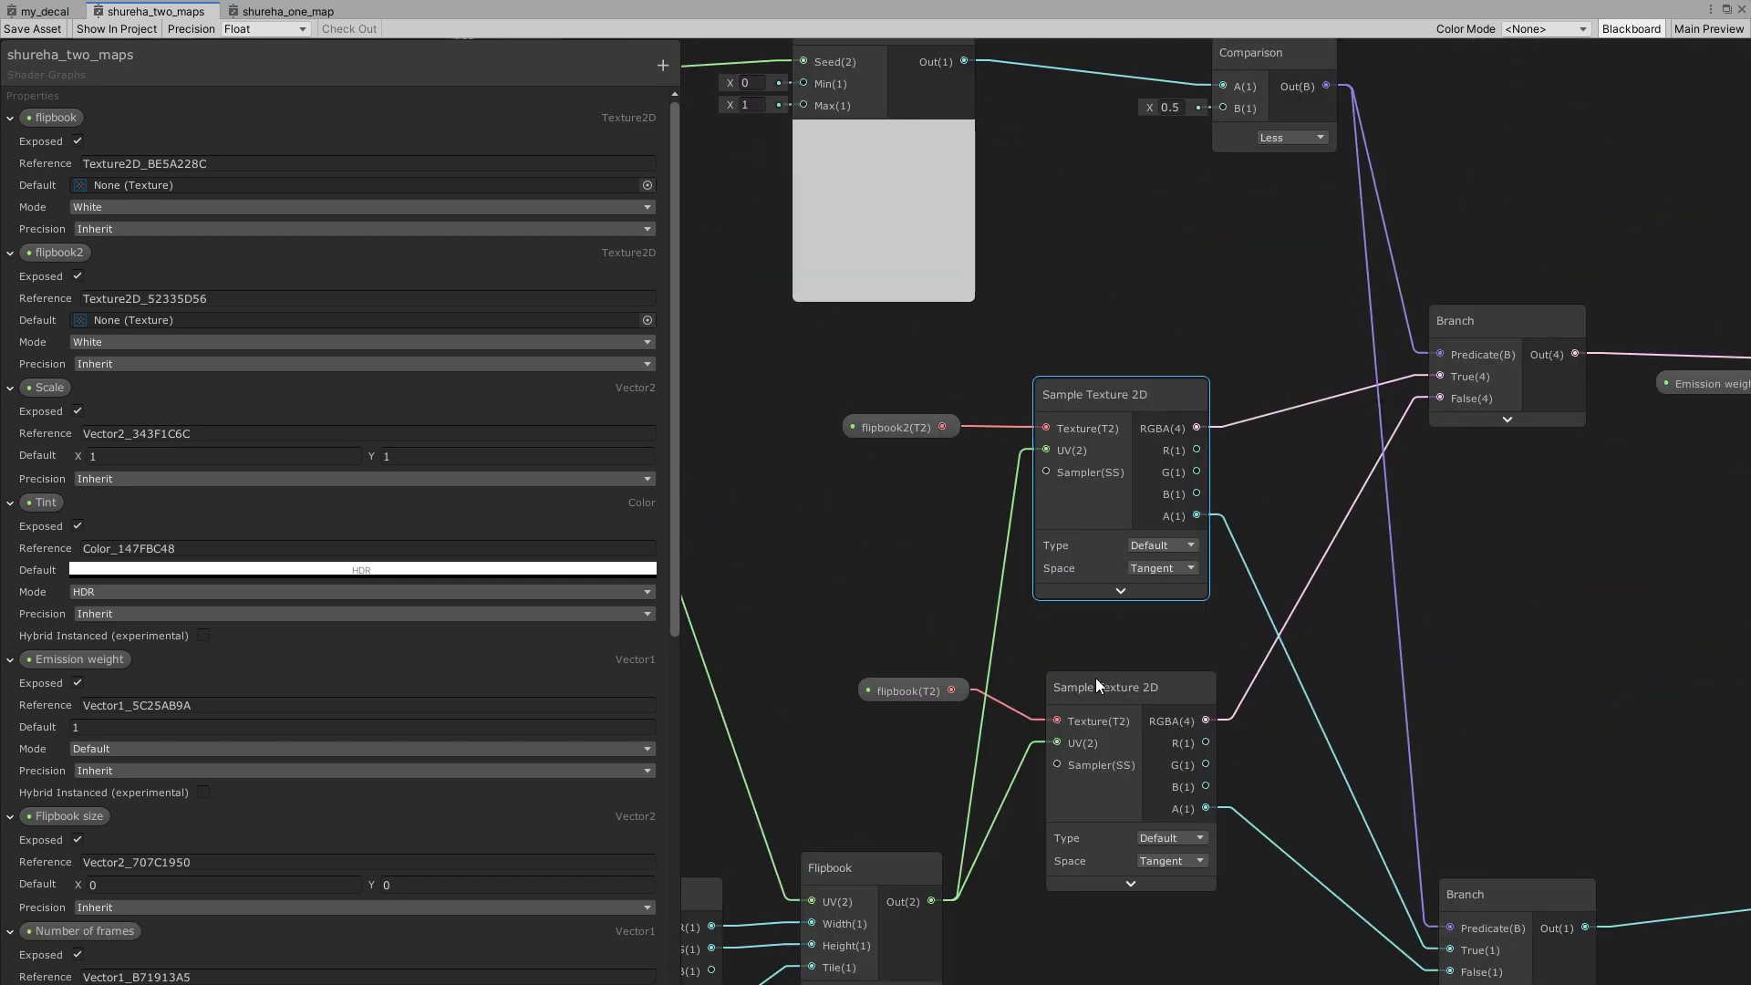
left_click(1460, 315)
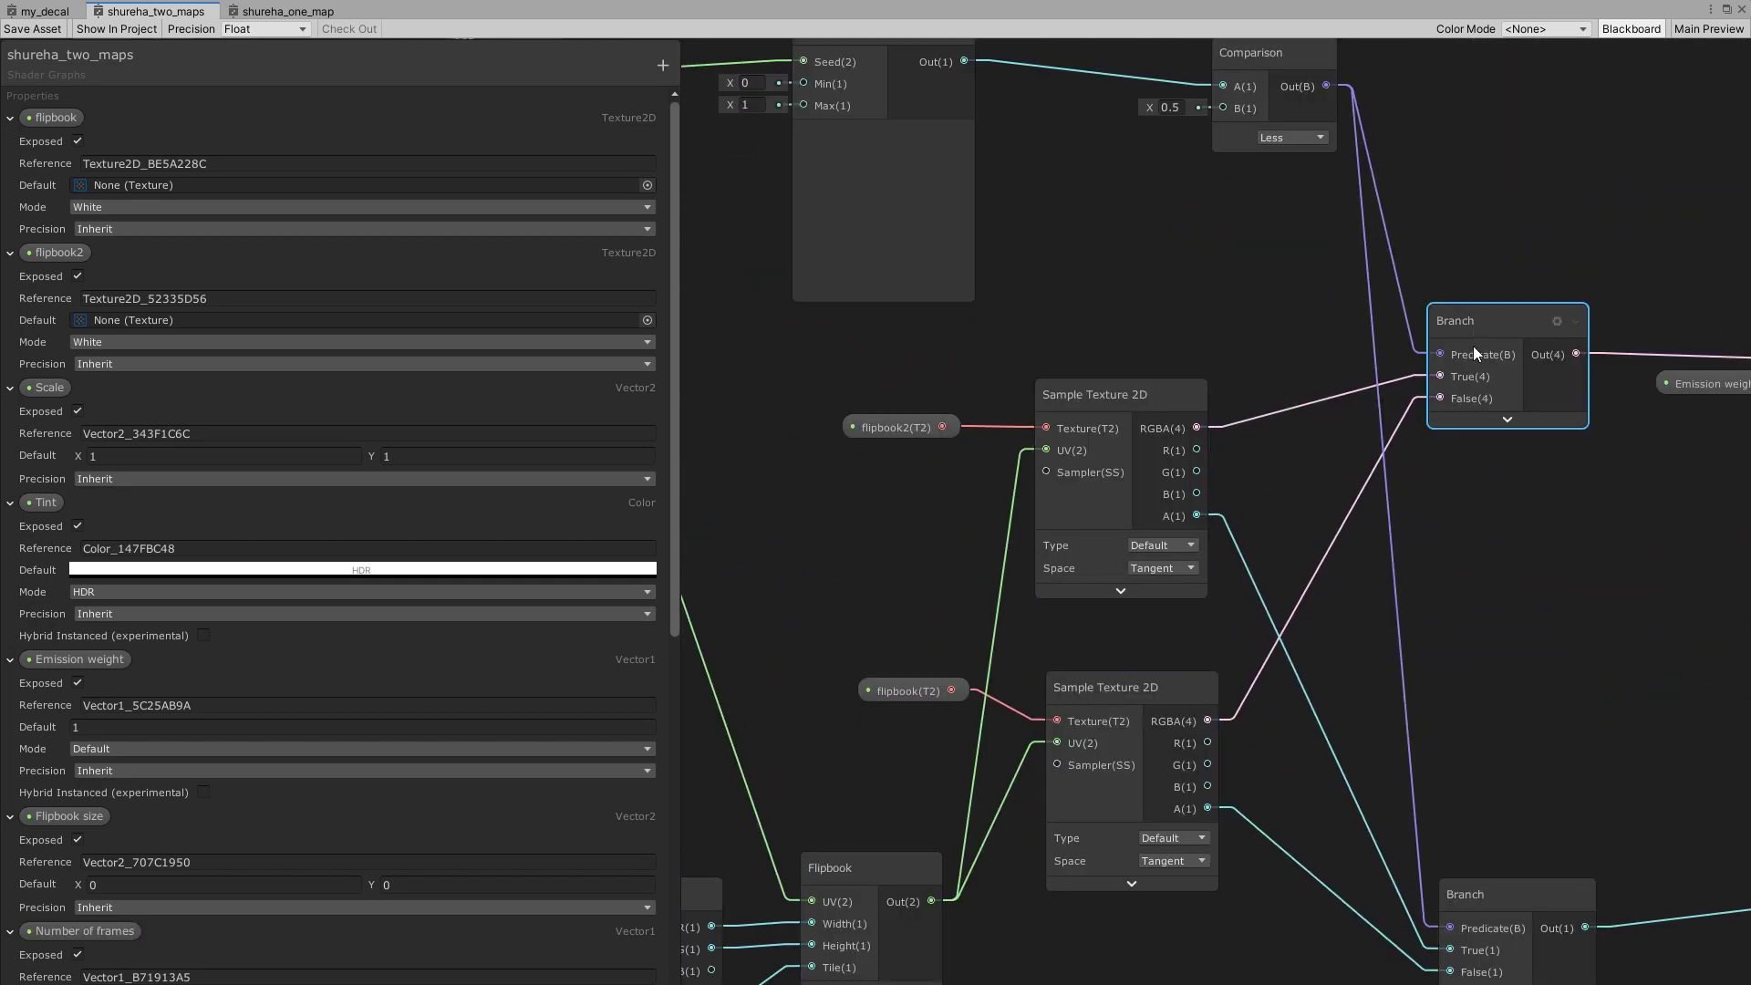
middle_click_drag(1375, 233, 1507, 419)
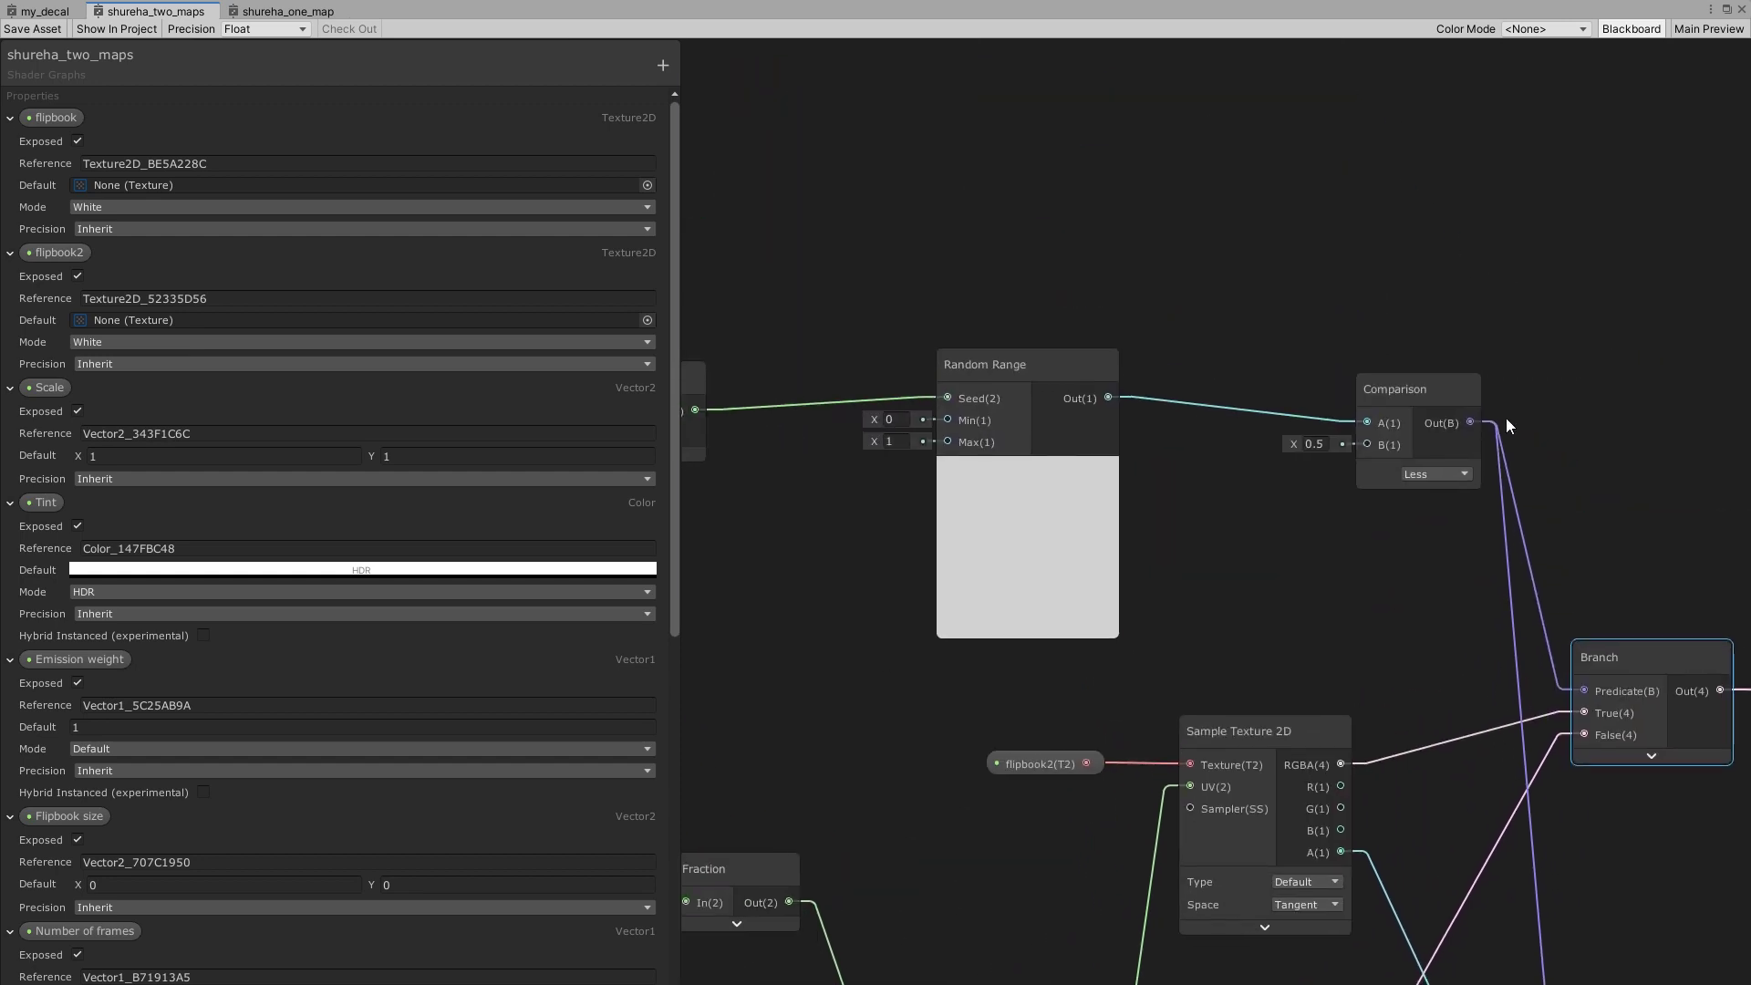
left_click(950, 522)
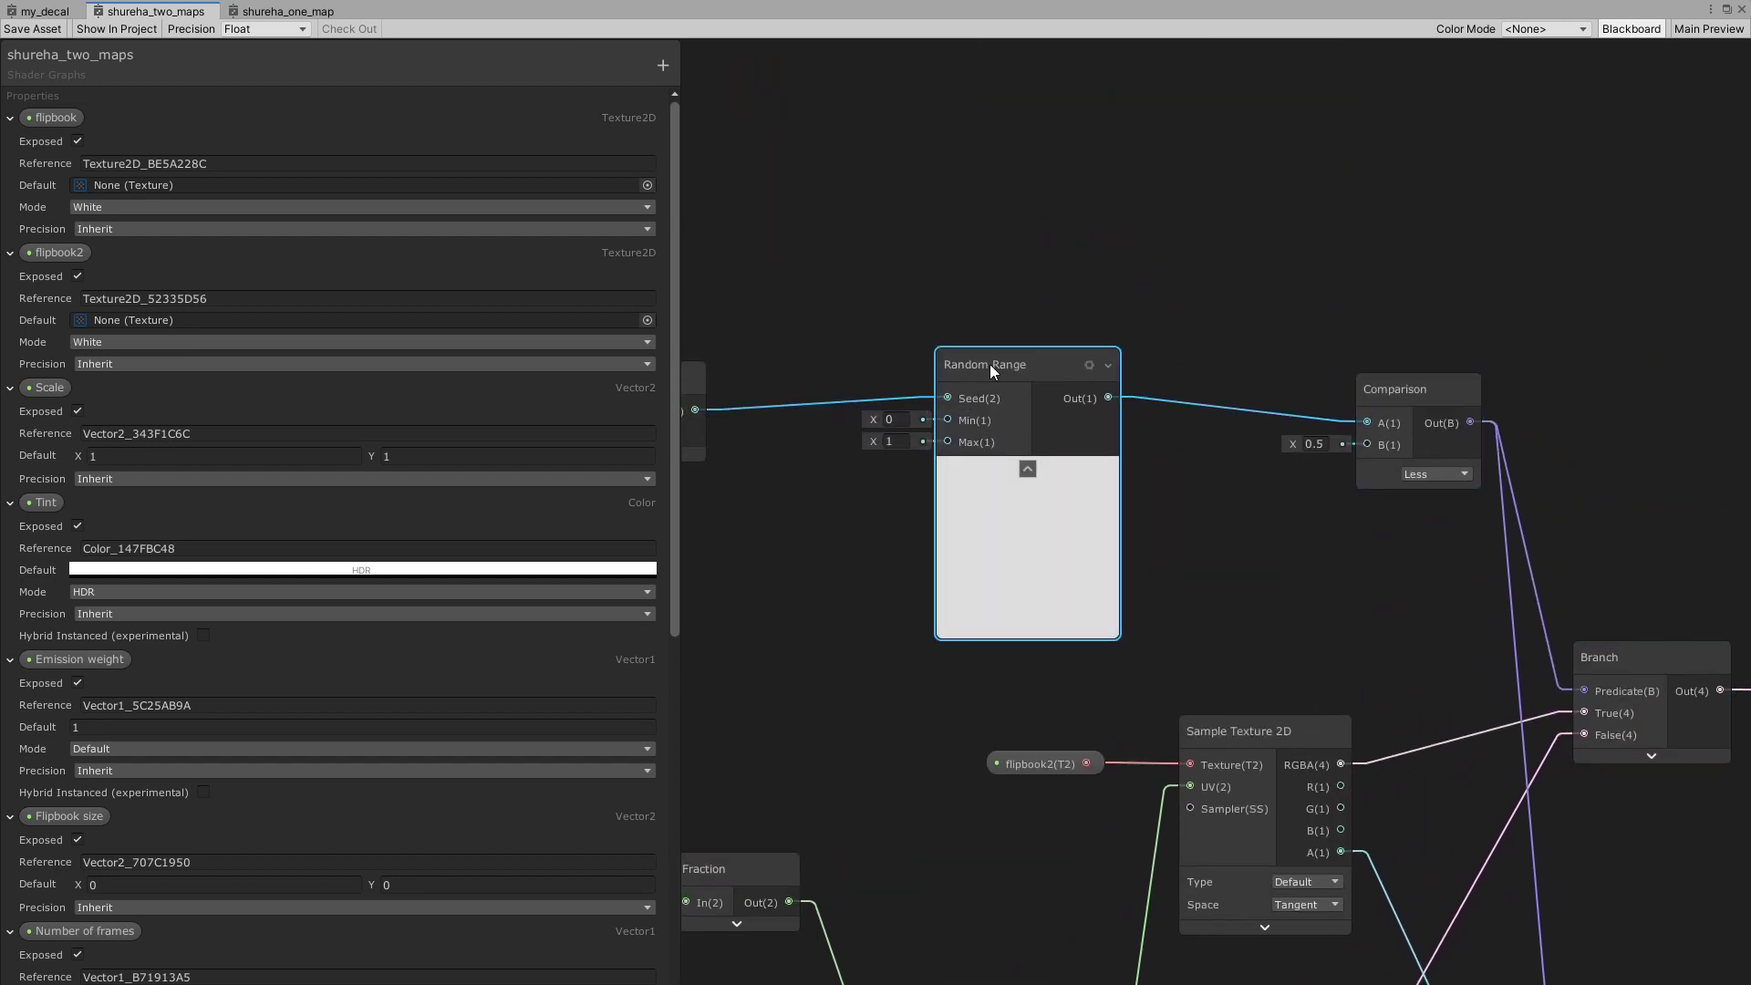
left_click(1408, 393)
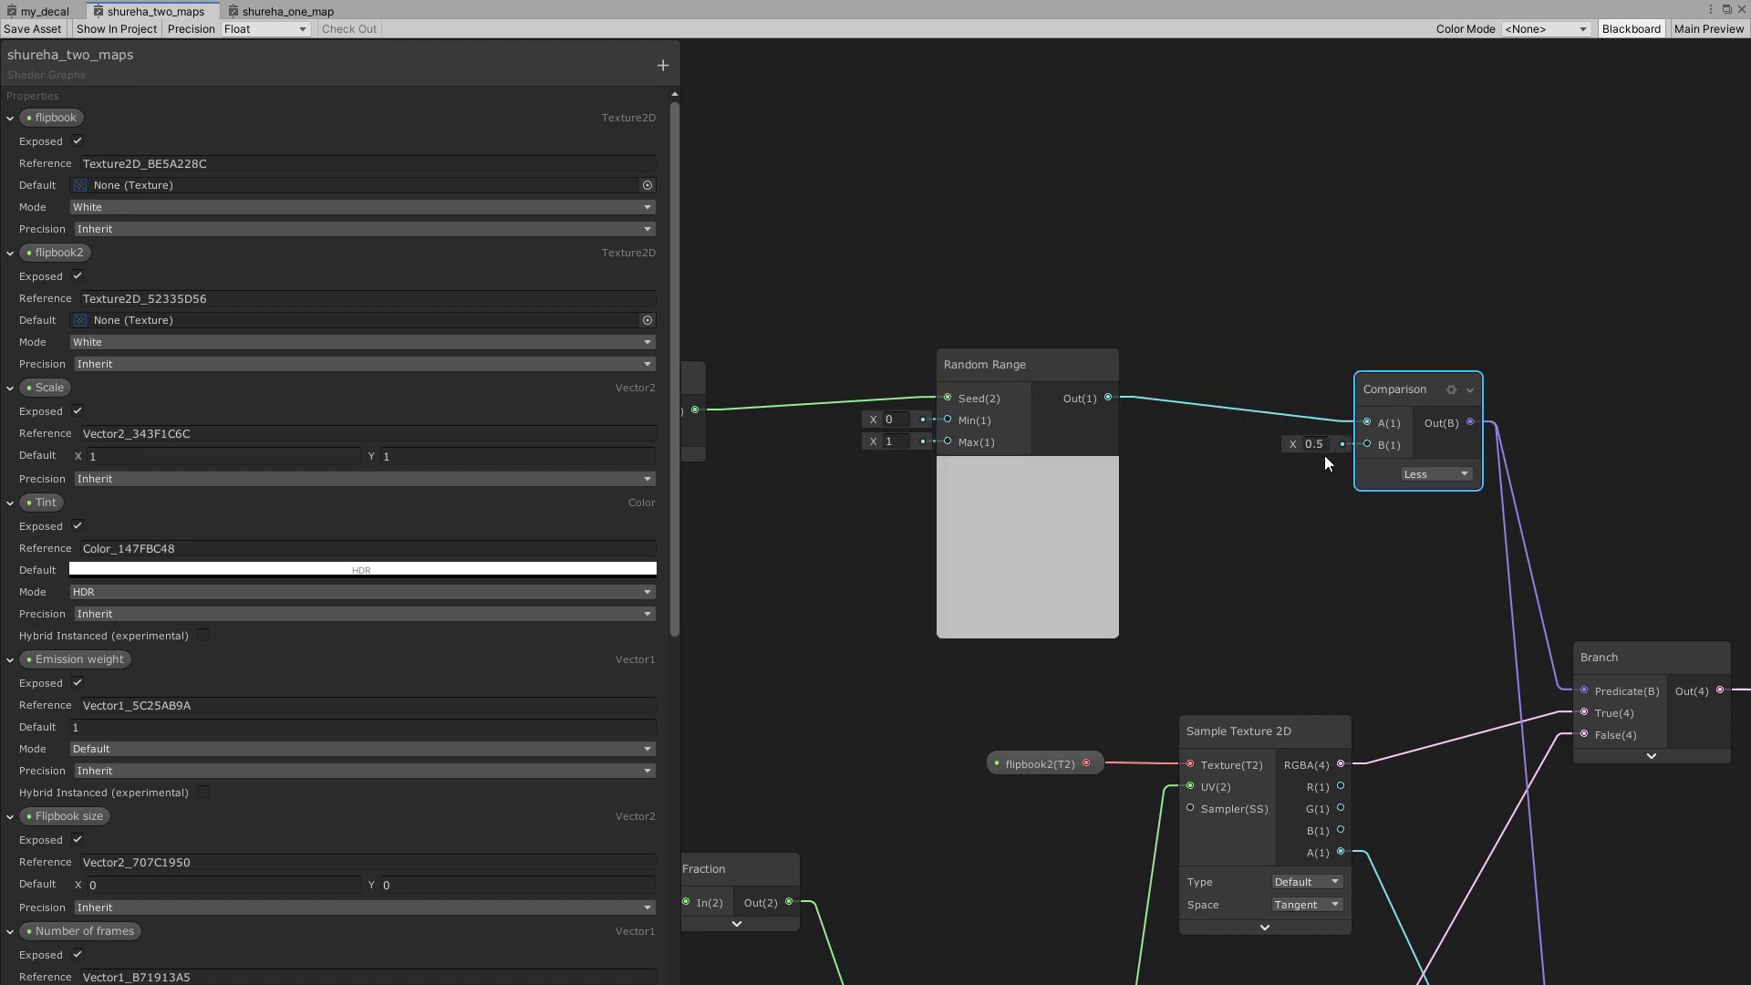
middle_click_drag(1408, 544, 1227, 327)
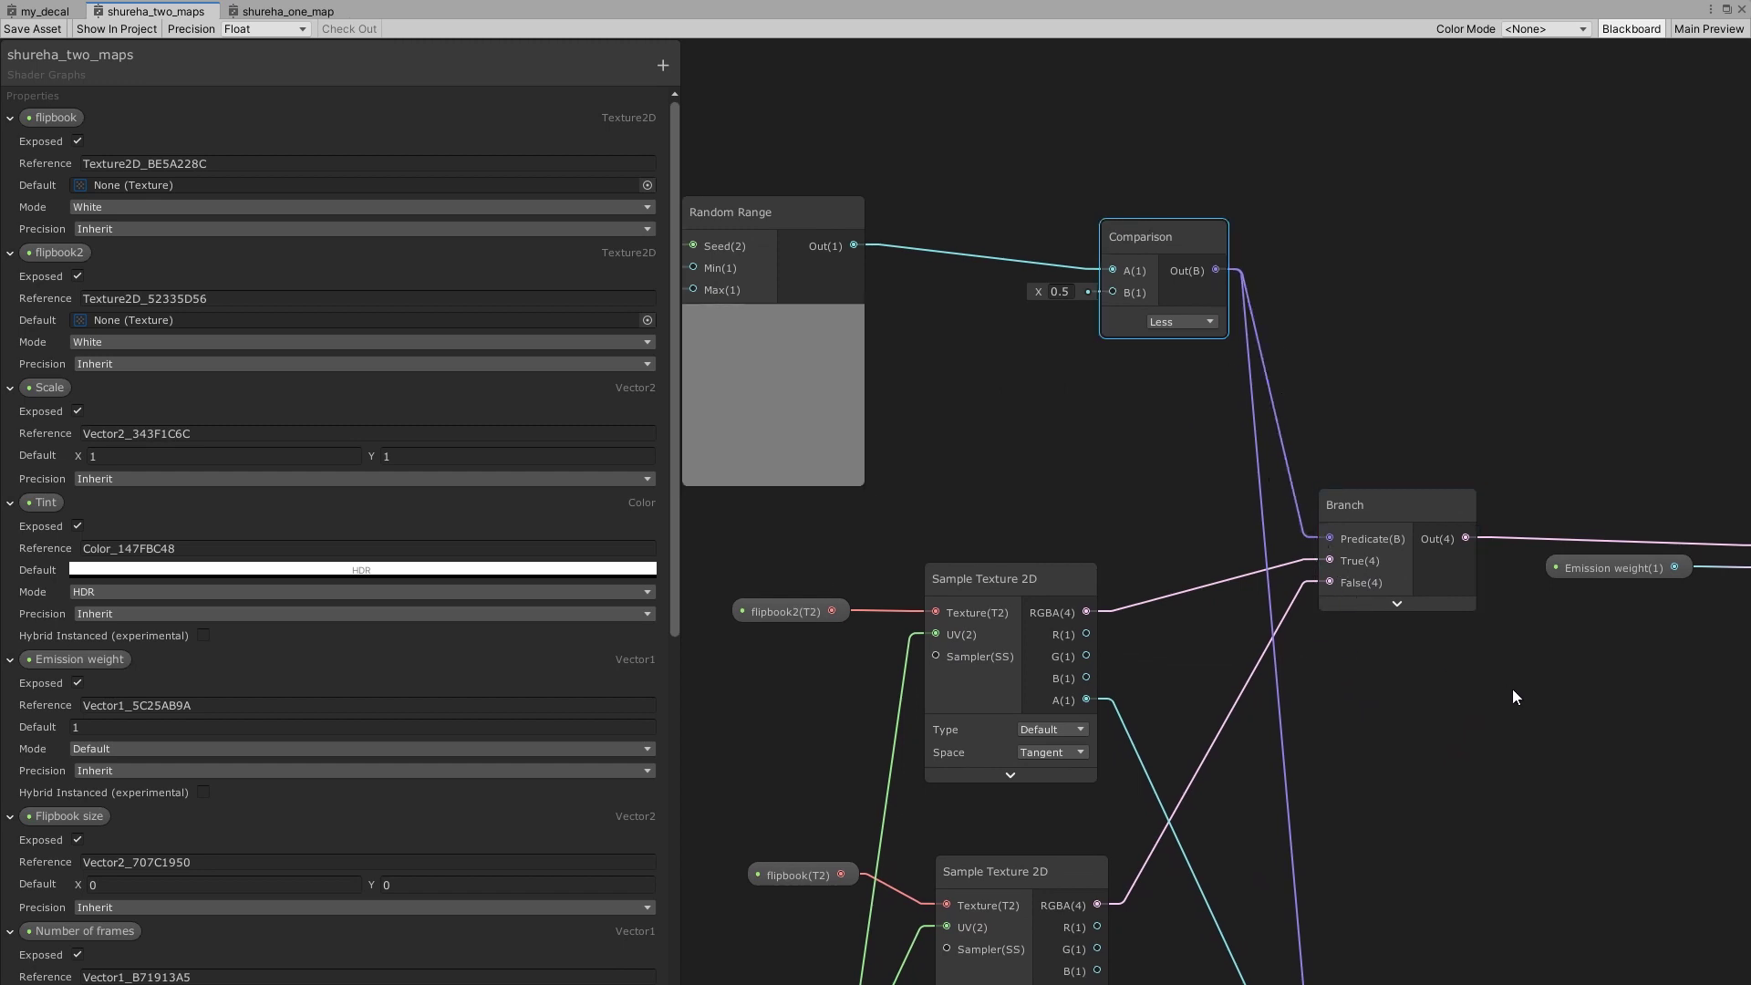
scroll(1513, 688, "down", 2)
mouse_move(1253, 604)
middle_mouse_down()
mouse_move(1210, 408)
mouse_move(1309, 248)
middle_mouse_up()
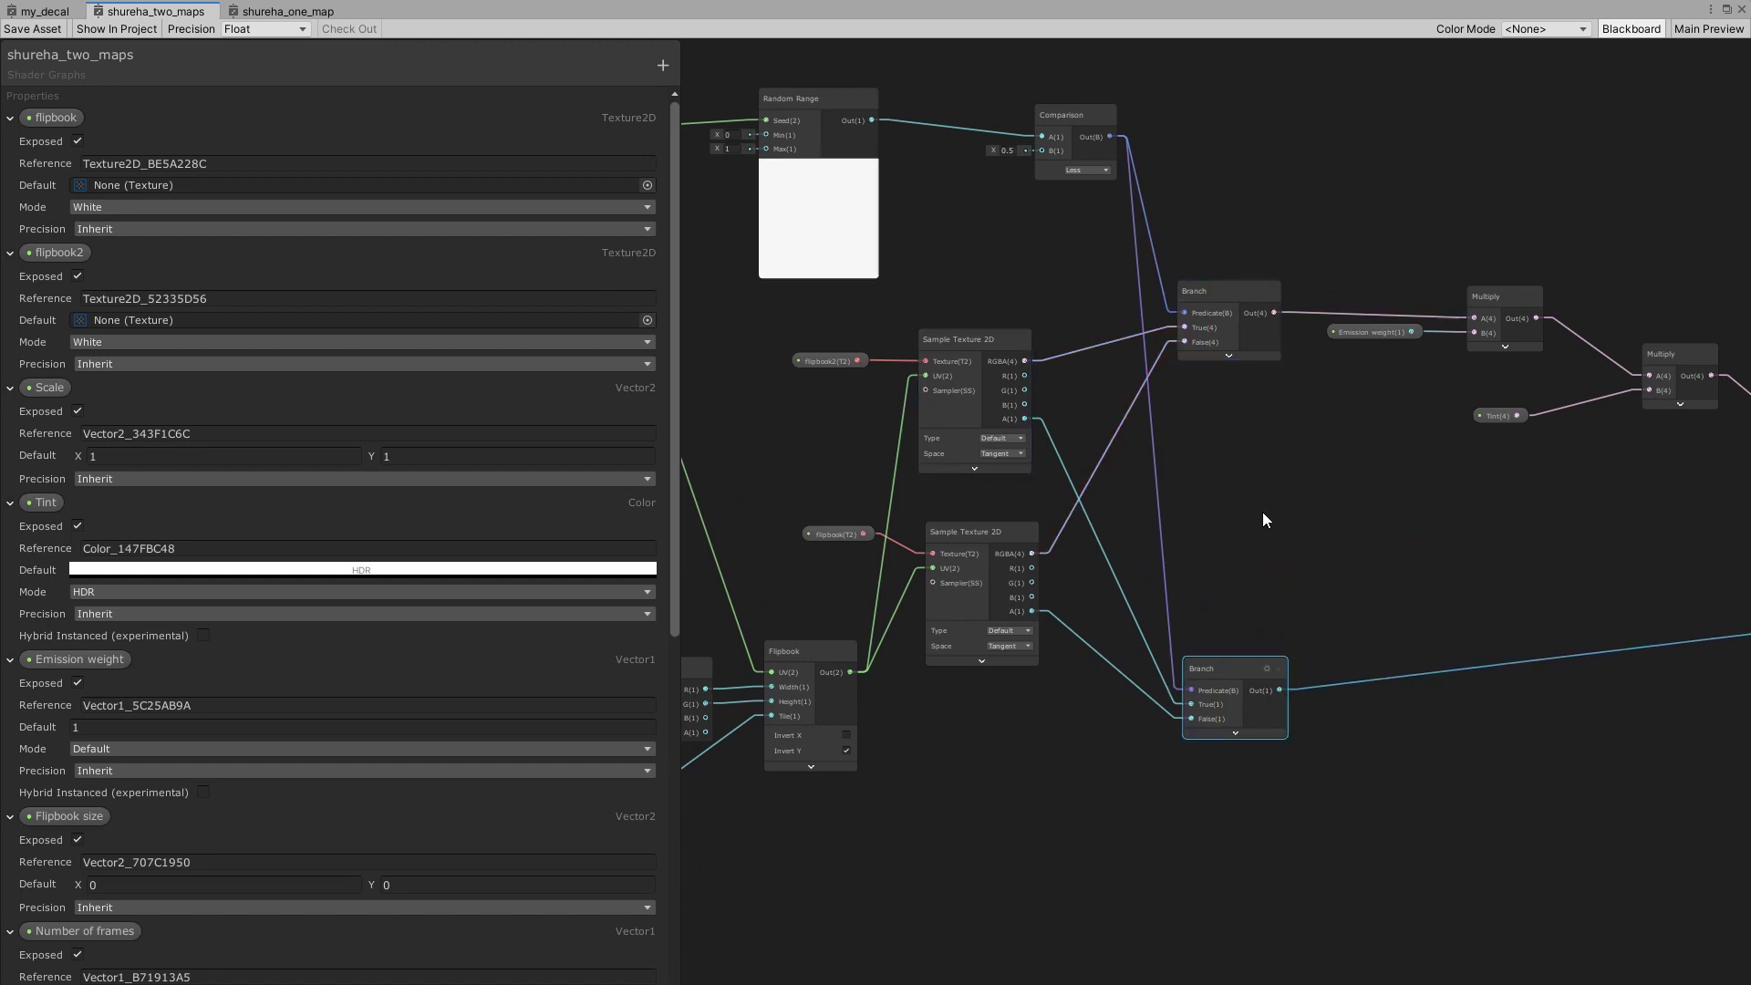
scroll(1262, 519, "down", 3)
scroll(1029, 573, "up", 2)
scroll(1003, 496, "up", 2)
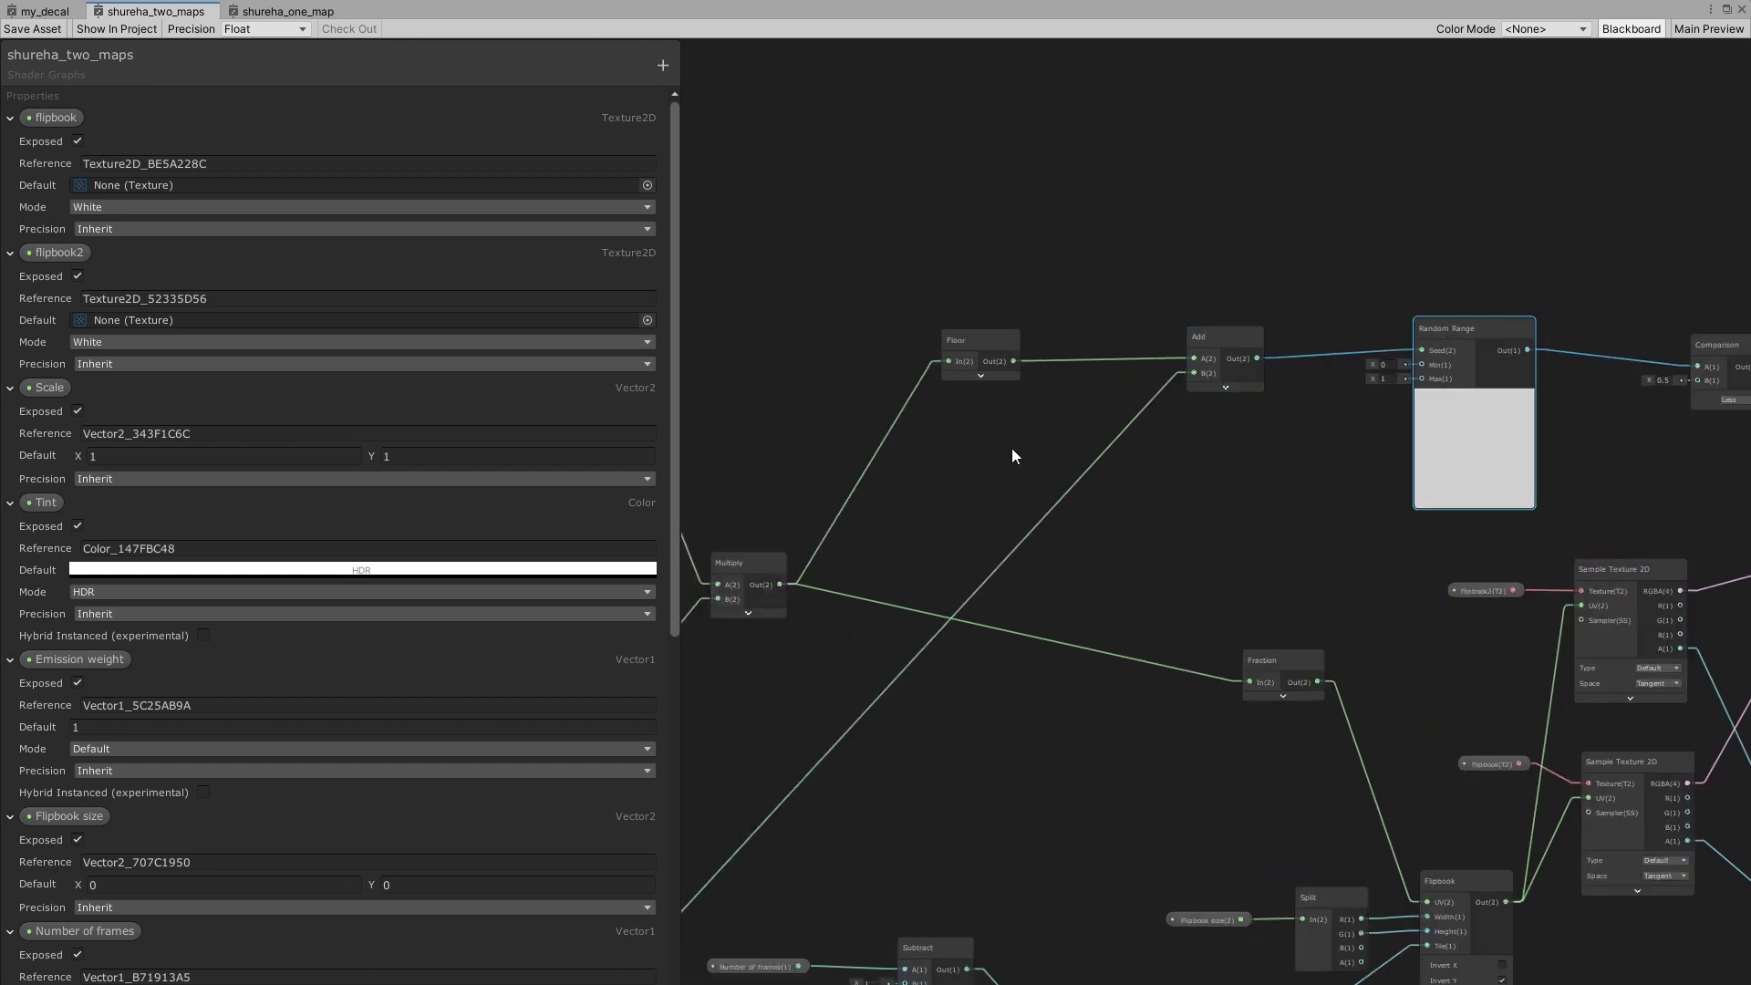
scroll(1185, 466, "down", 2)
scroll(954, 478, "up", 4)
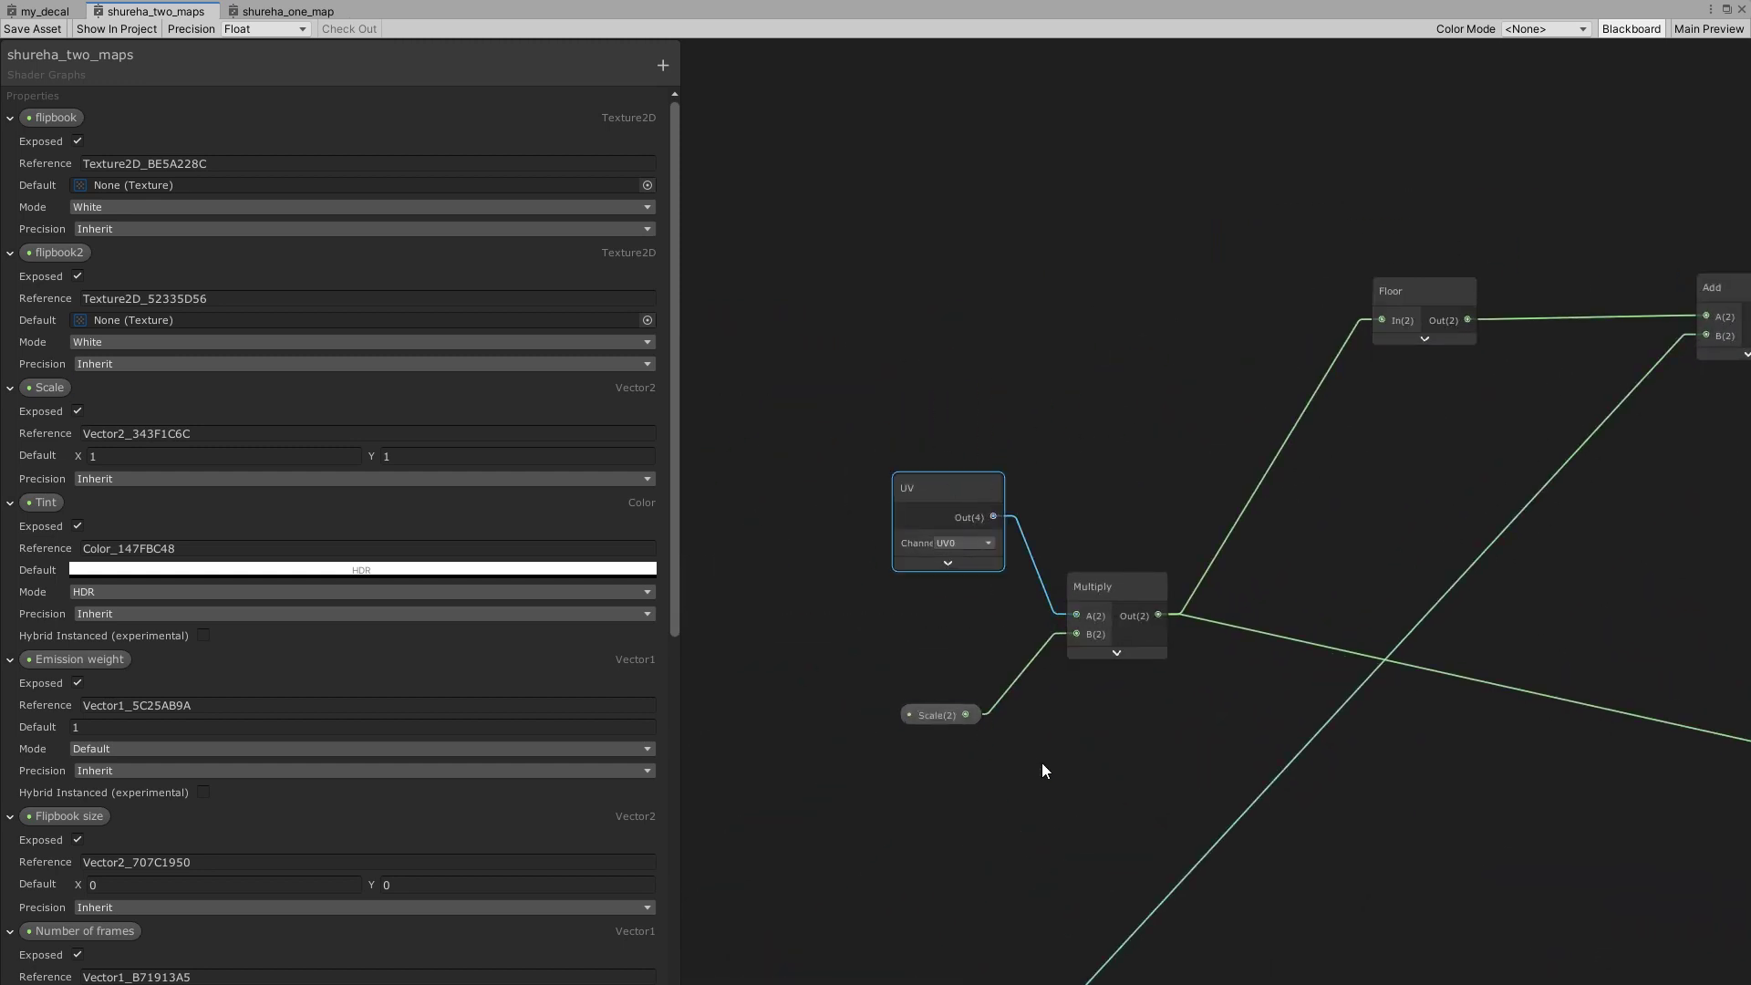
scroll(1204, 602, "down", 2)
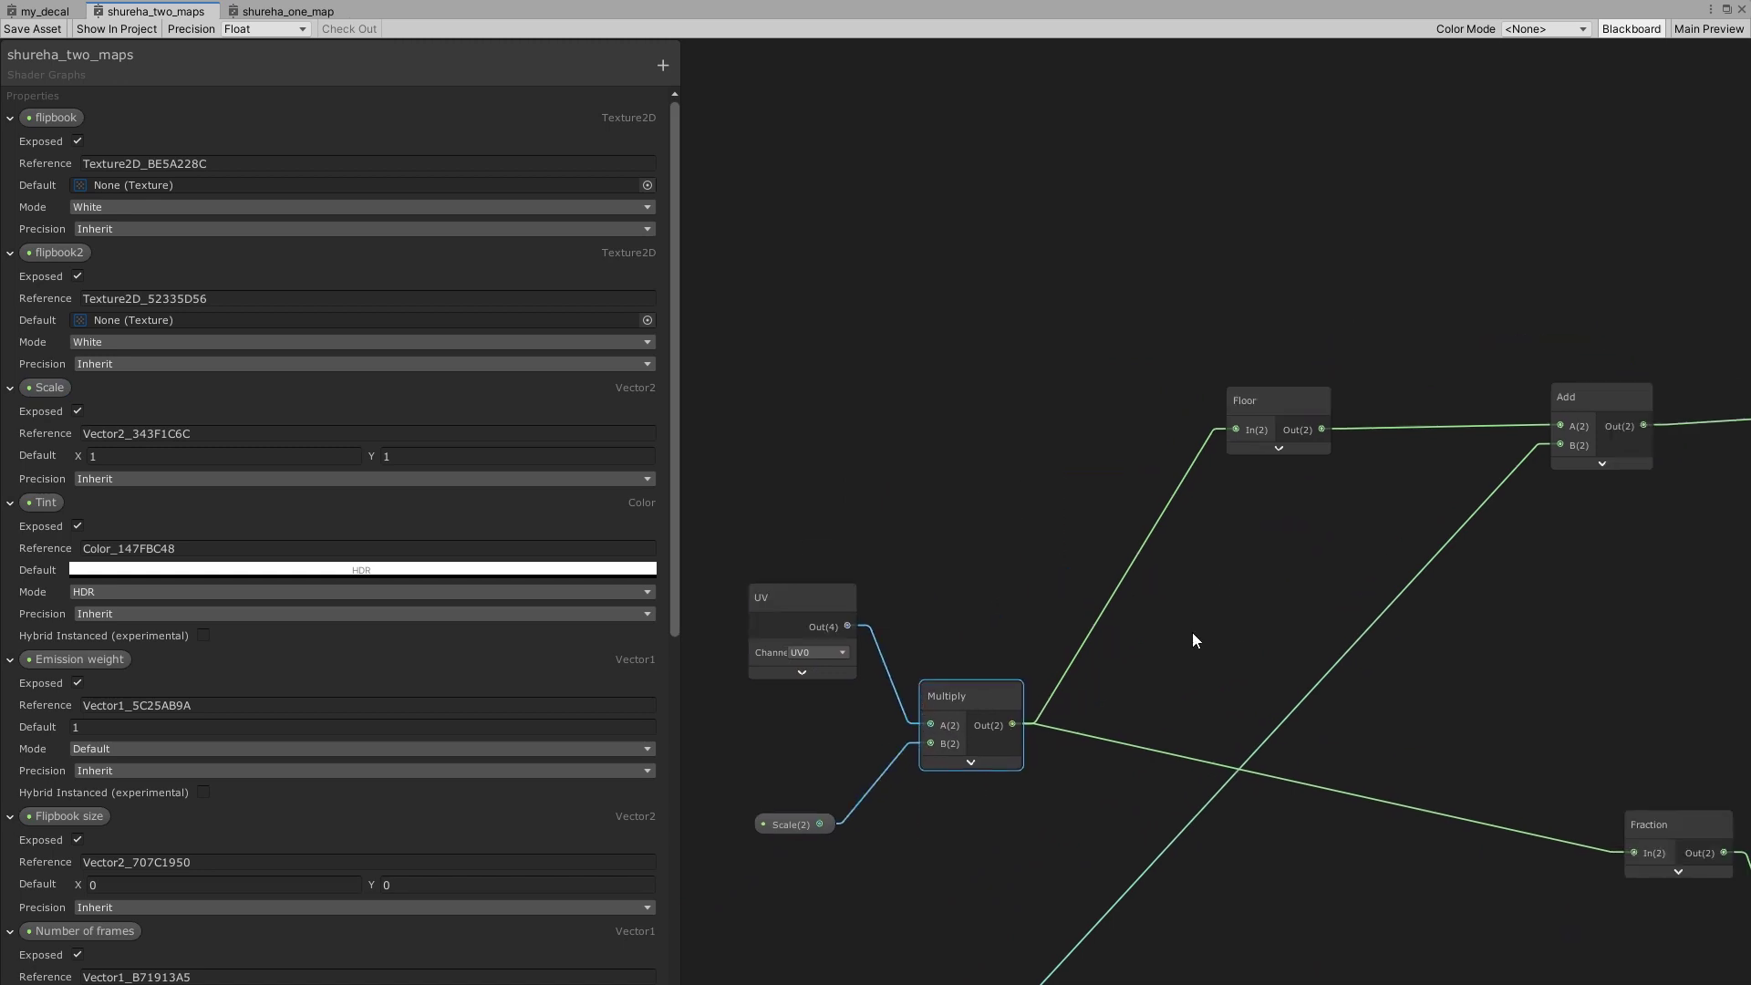
scroll(1258, 584, "up", 2)
left_click_drag(1195, 357, 1194, 355)
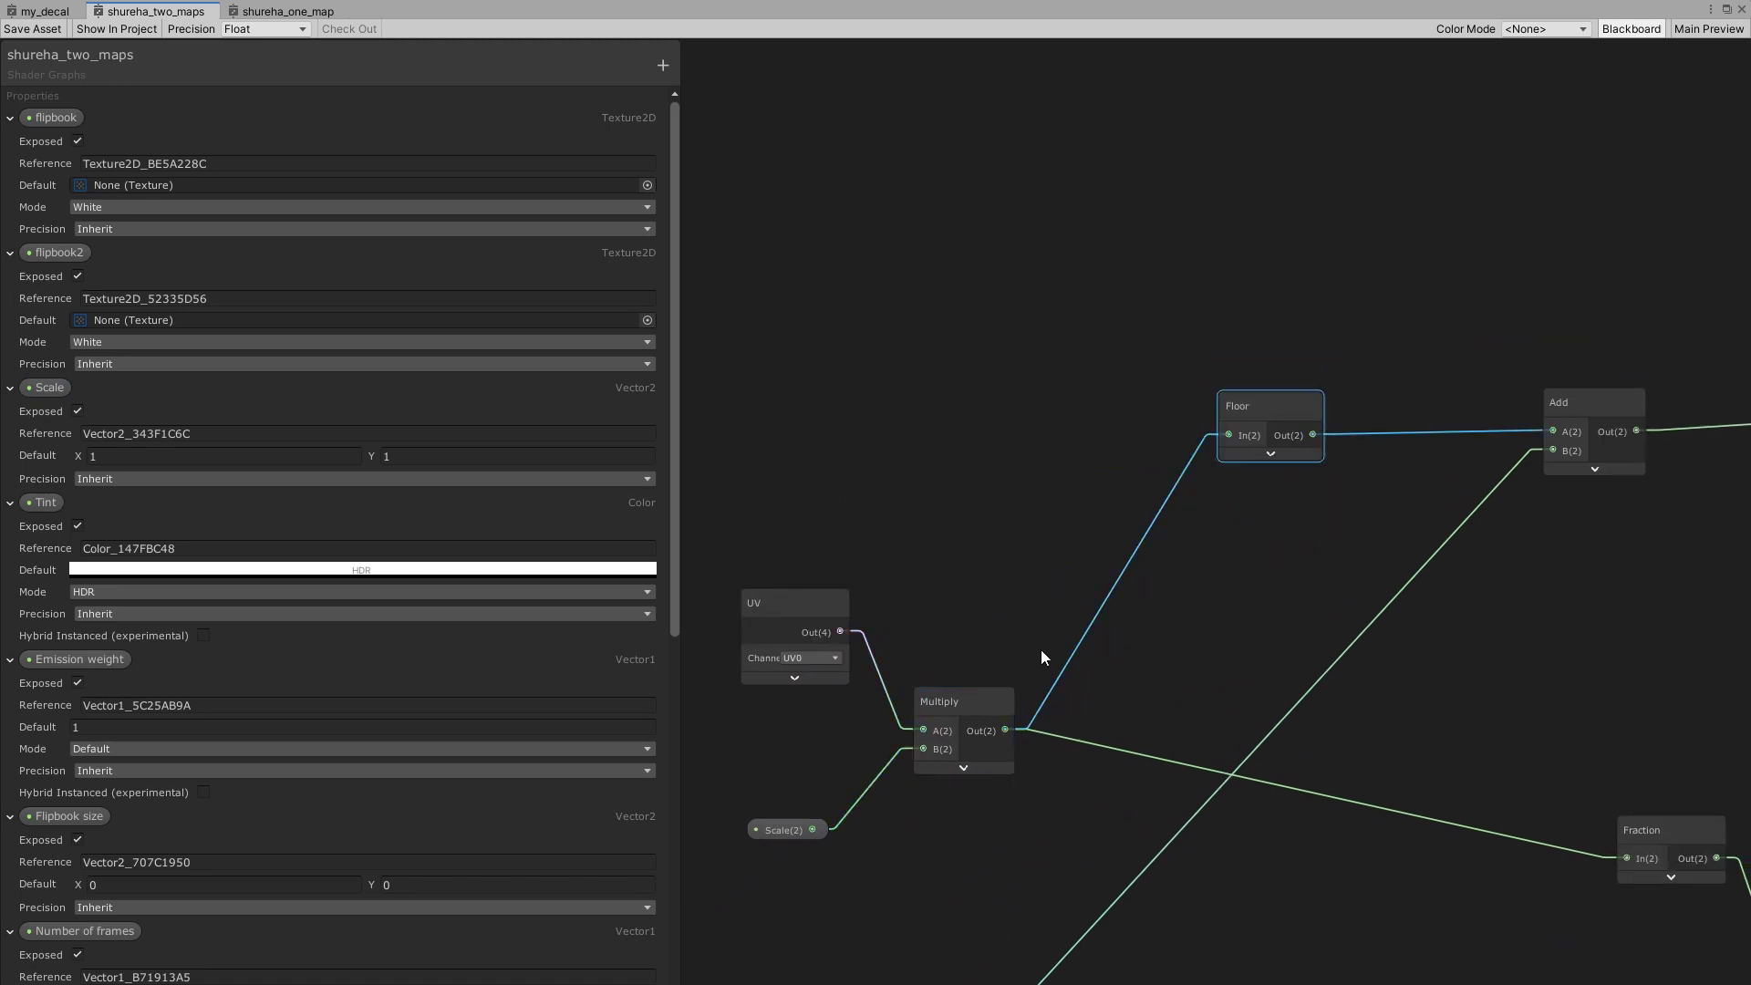
left_click_drag(761, 530, 963, 610)
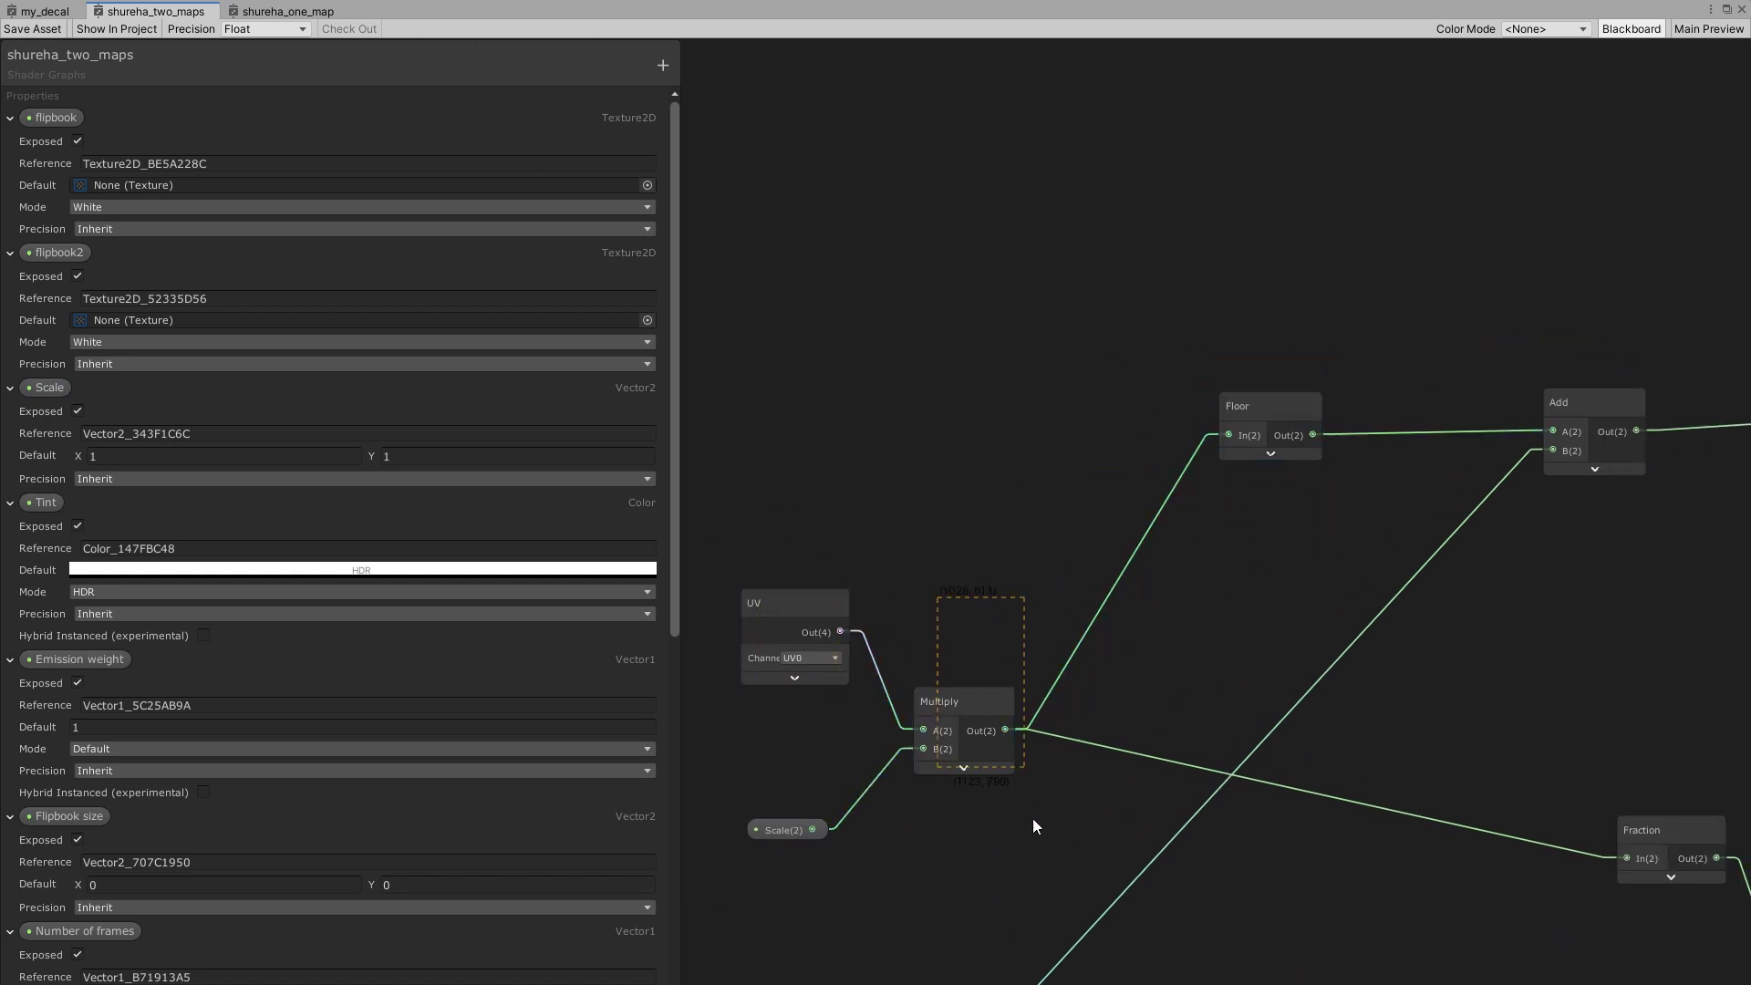
left_click_drag(1034, 819, 1031, 817)
left_click_drag(1264, 584, 1213, 321)
scroll(1548, 576, "down", 2)
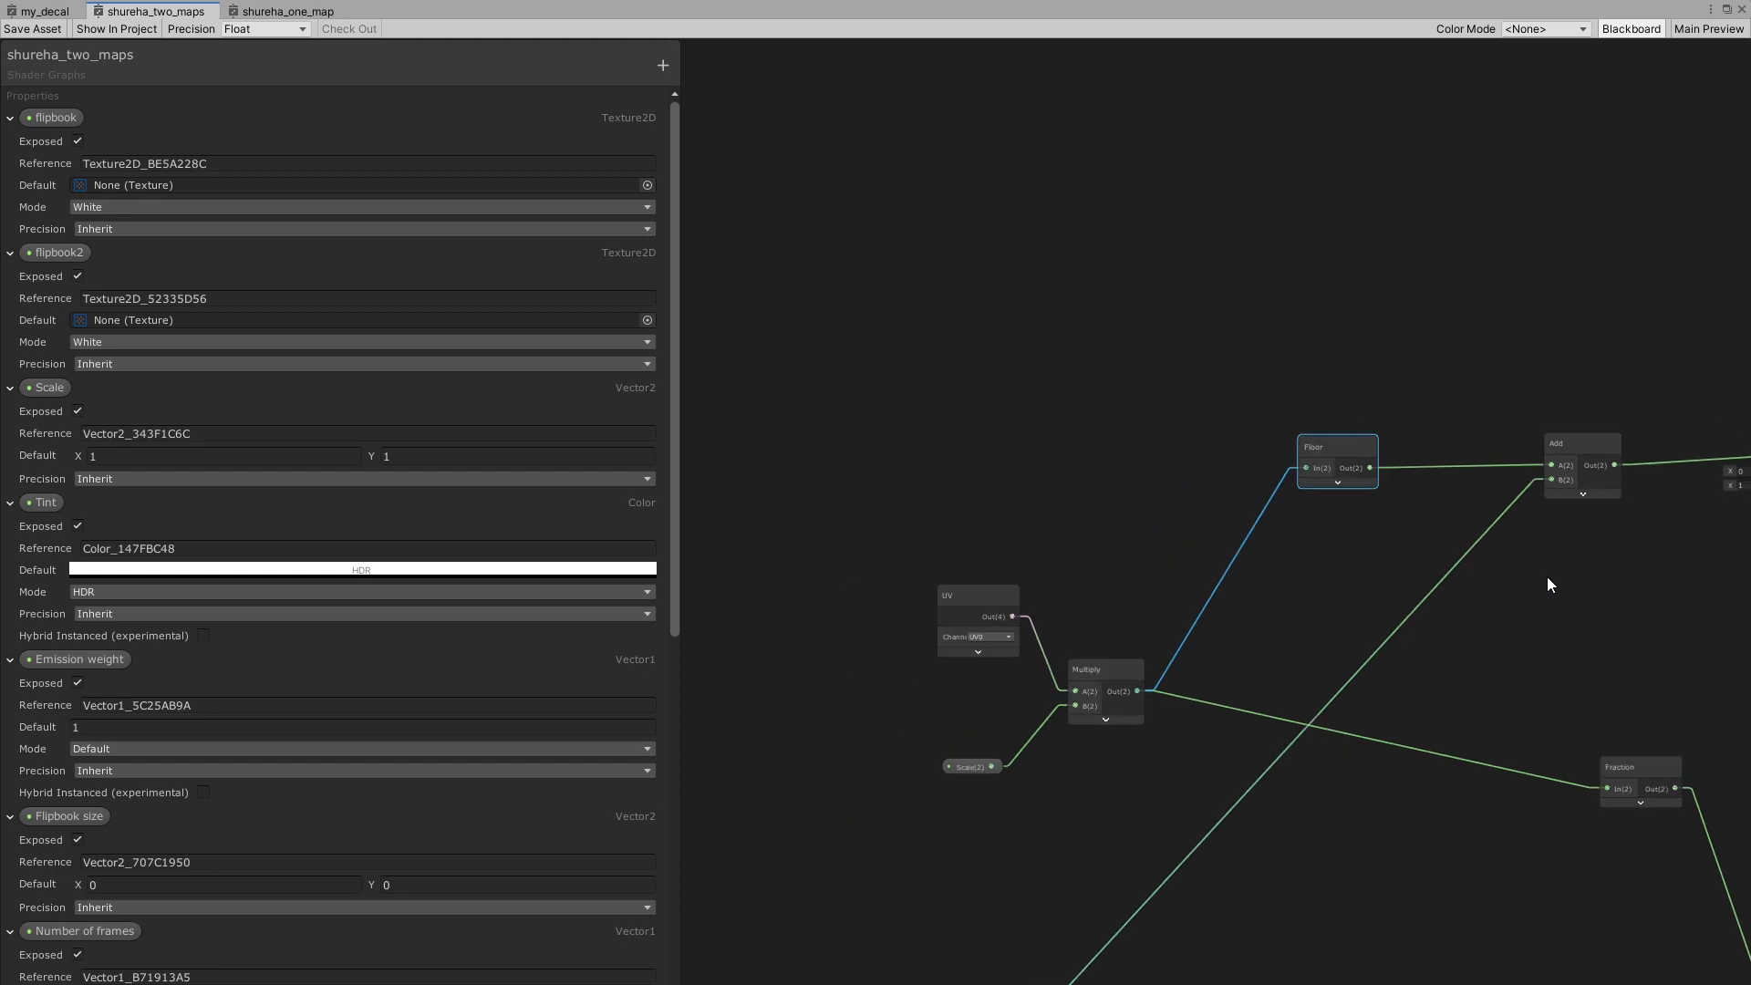
middle_click_drag(1547, 576, 1249, 598)
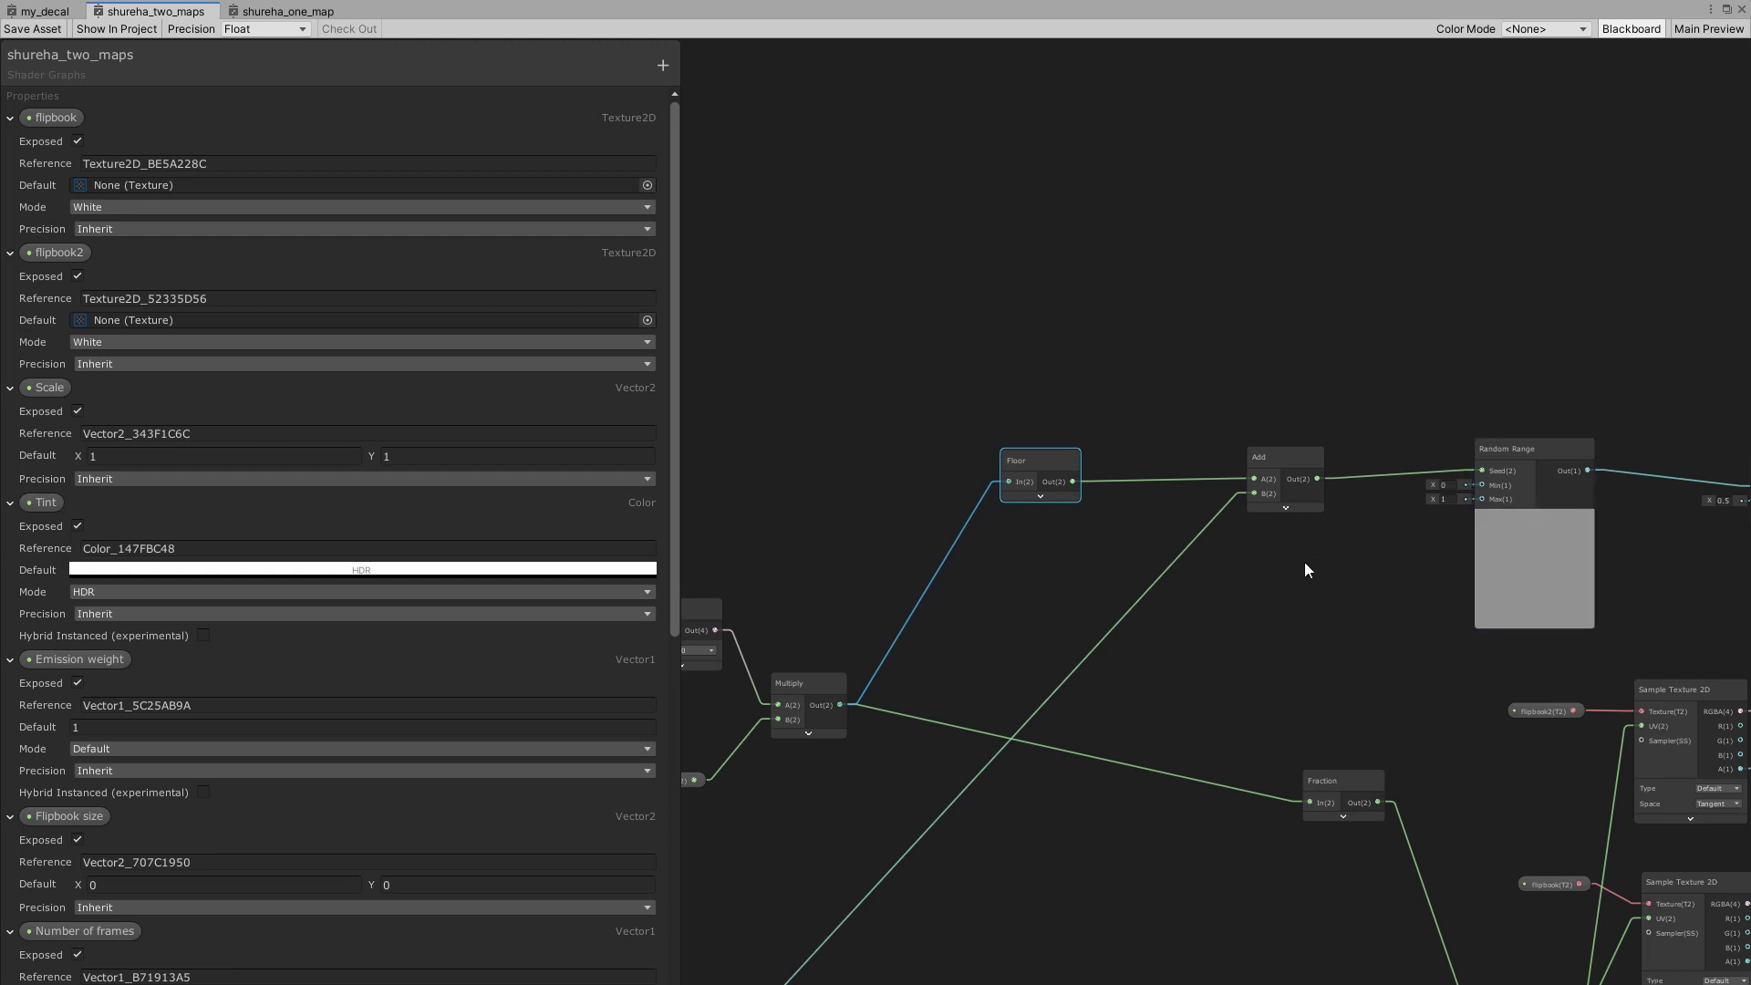
scroll(1305, 570, "down", 2)
middle_click_drag(1257, 617, 1337, 392)
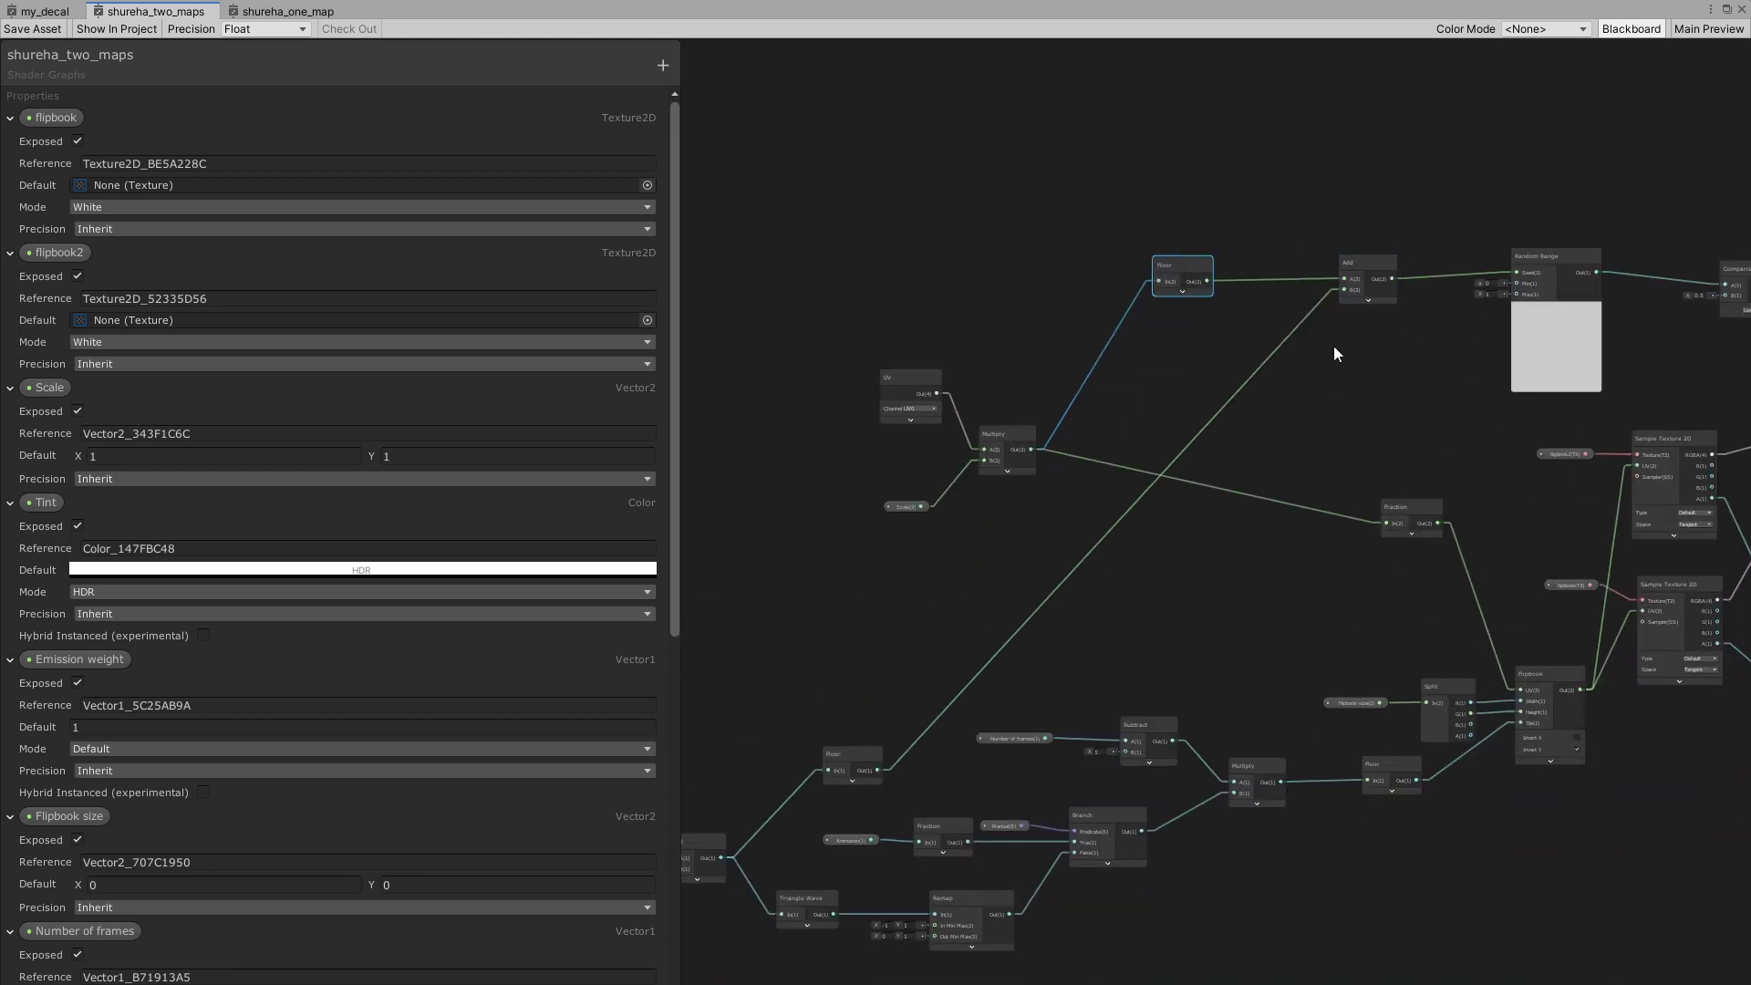
scroll(1357, 239, "up", 3)
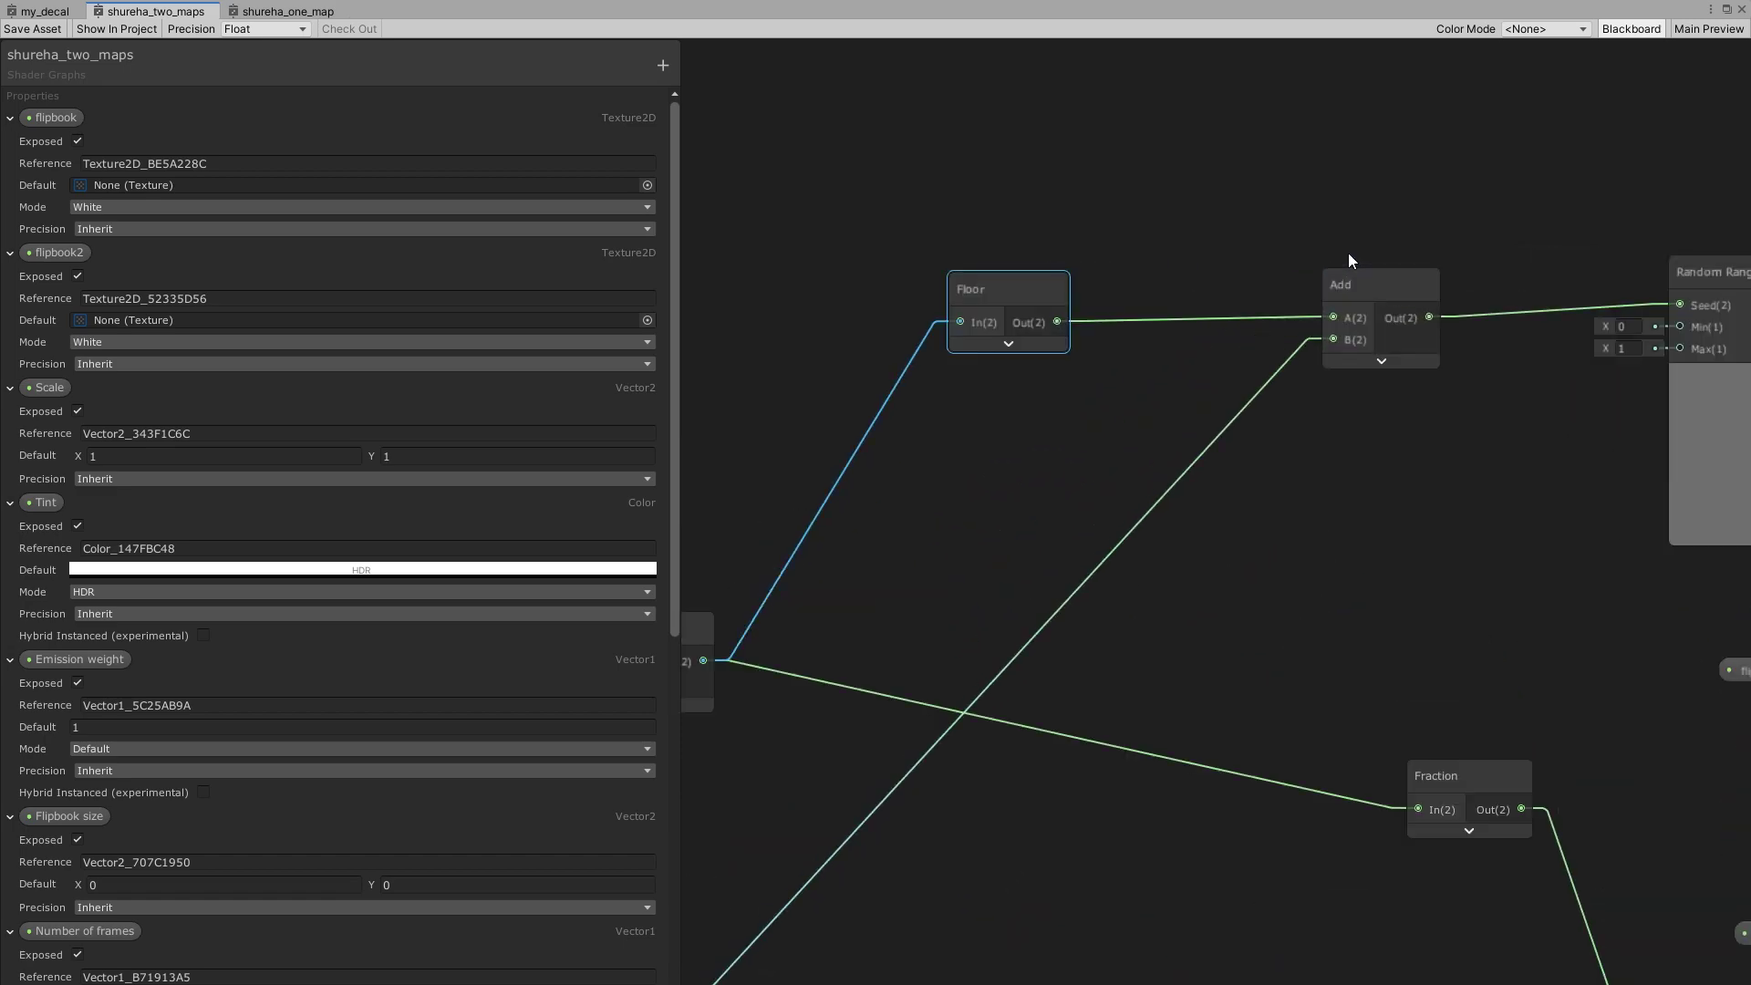
left_click_drag(899, 454, 1381, 335)
scroll(1379, 329, "down", 3)
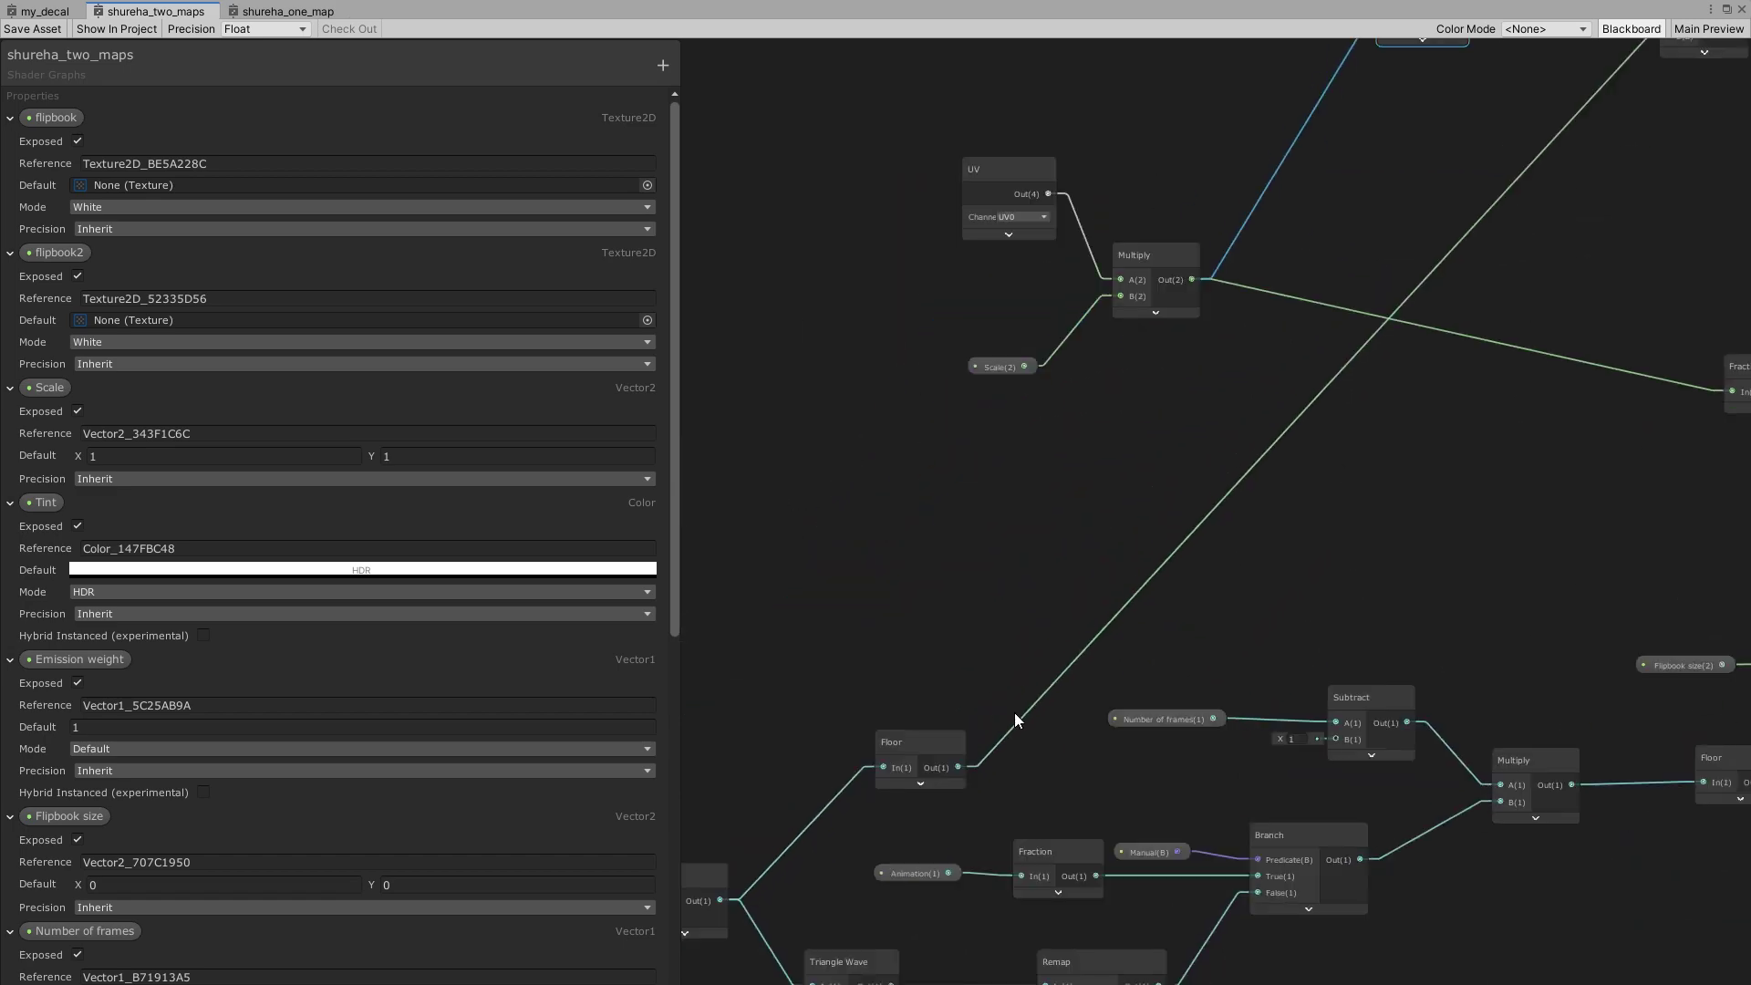
middle_click_drag(1014, 714, 1195, 405)
scroll(989, 606, "up", 3)
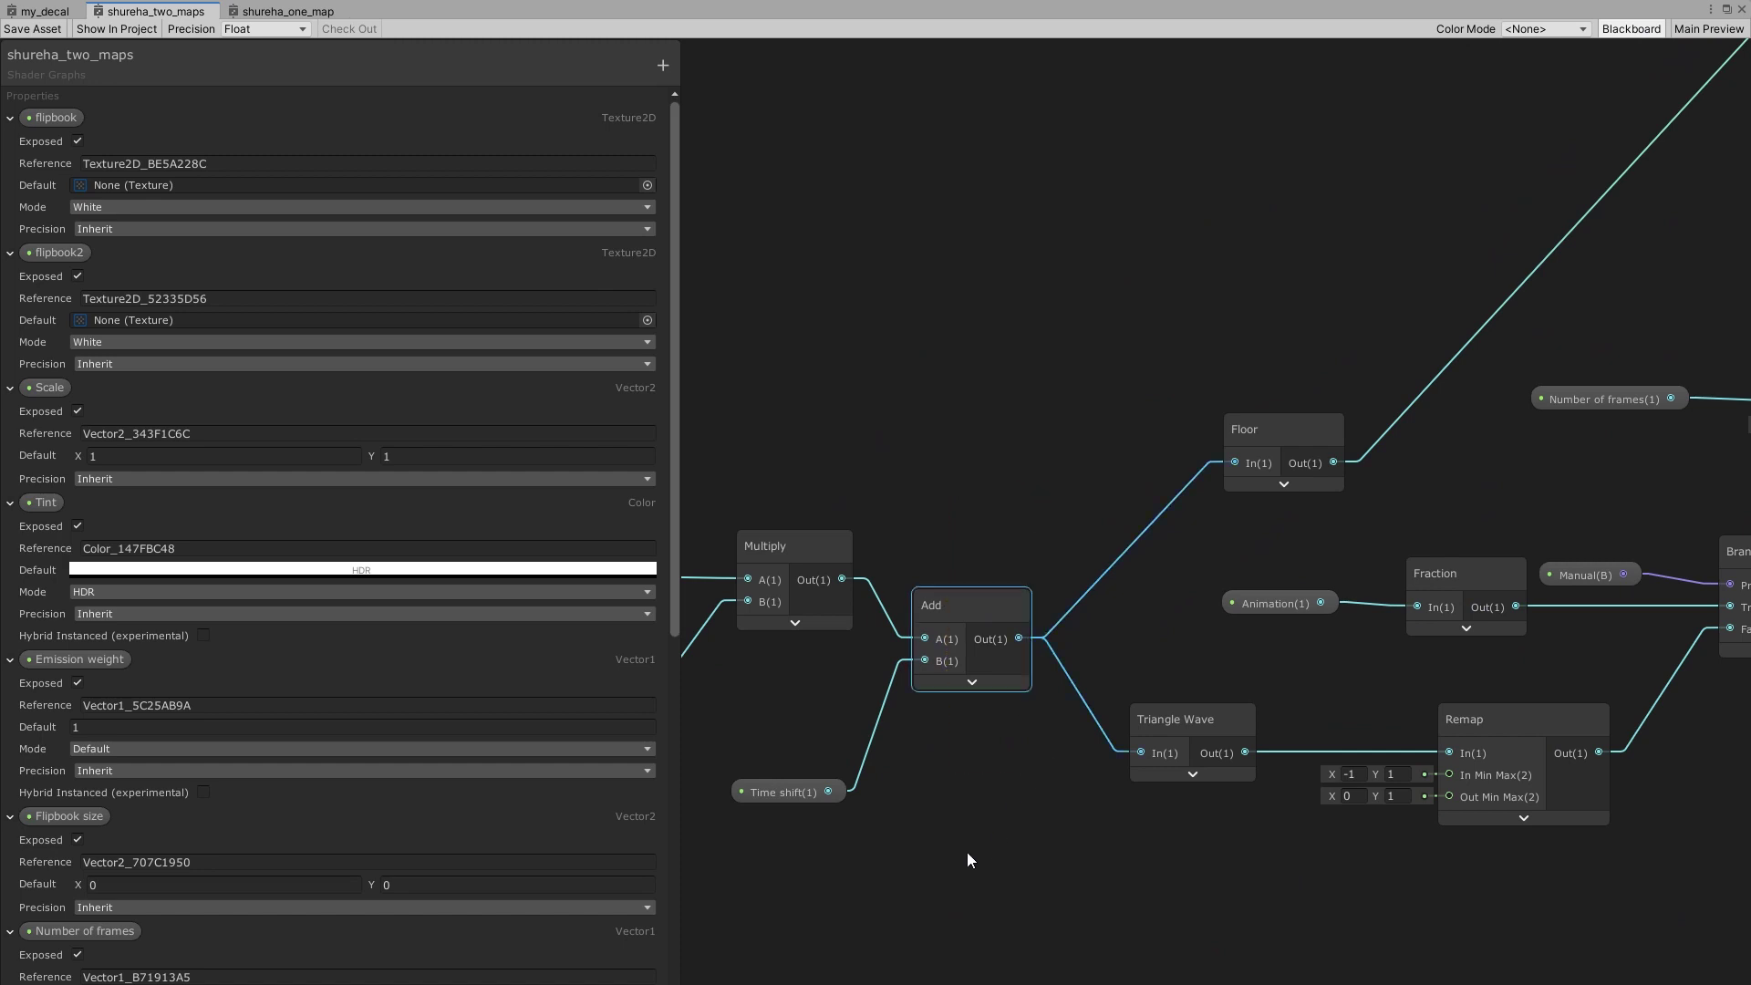
middle_click_drag(967, 860, 1007, 883)
left_click_drag(1339, 560, 1339, 560)
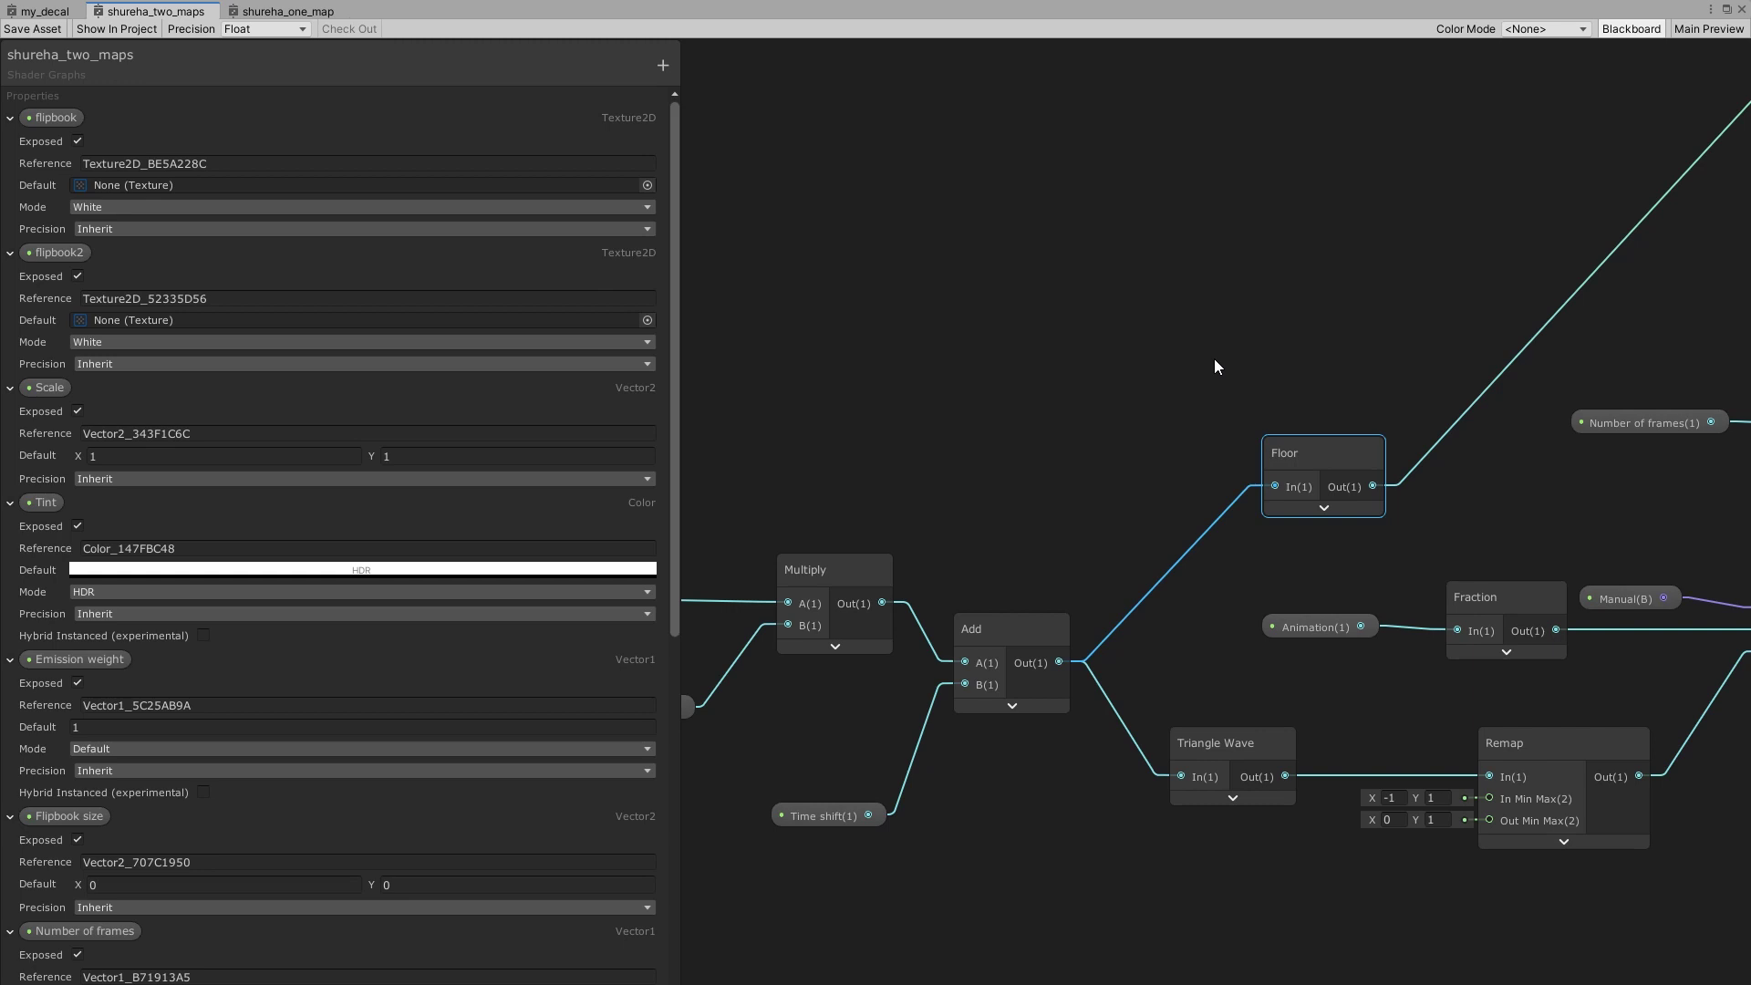
scroll(1213, 367, "down", 1)
left_click(1056, 610)
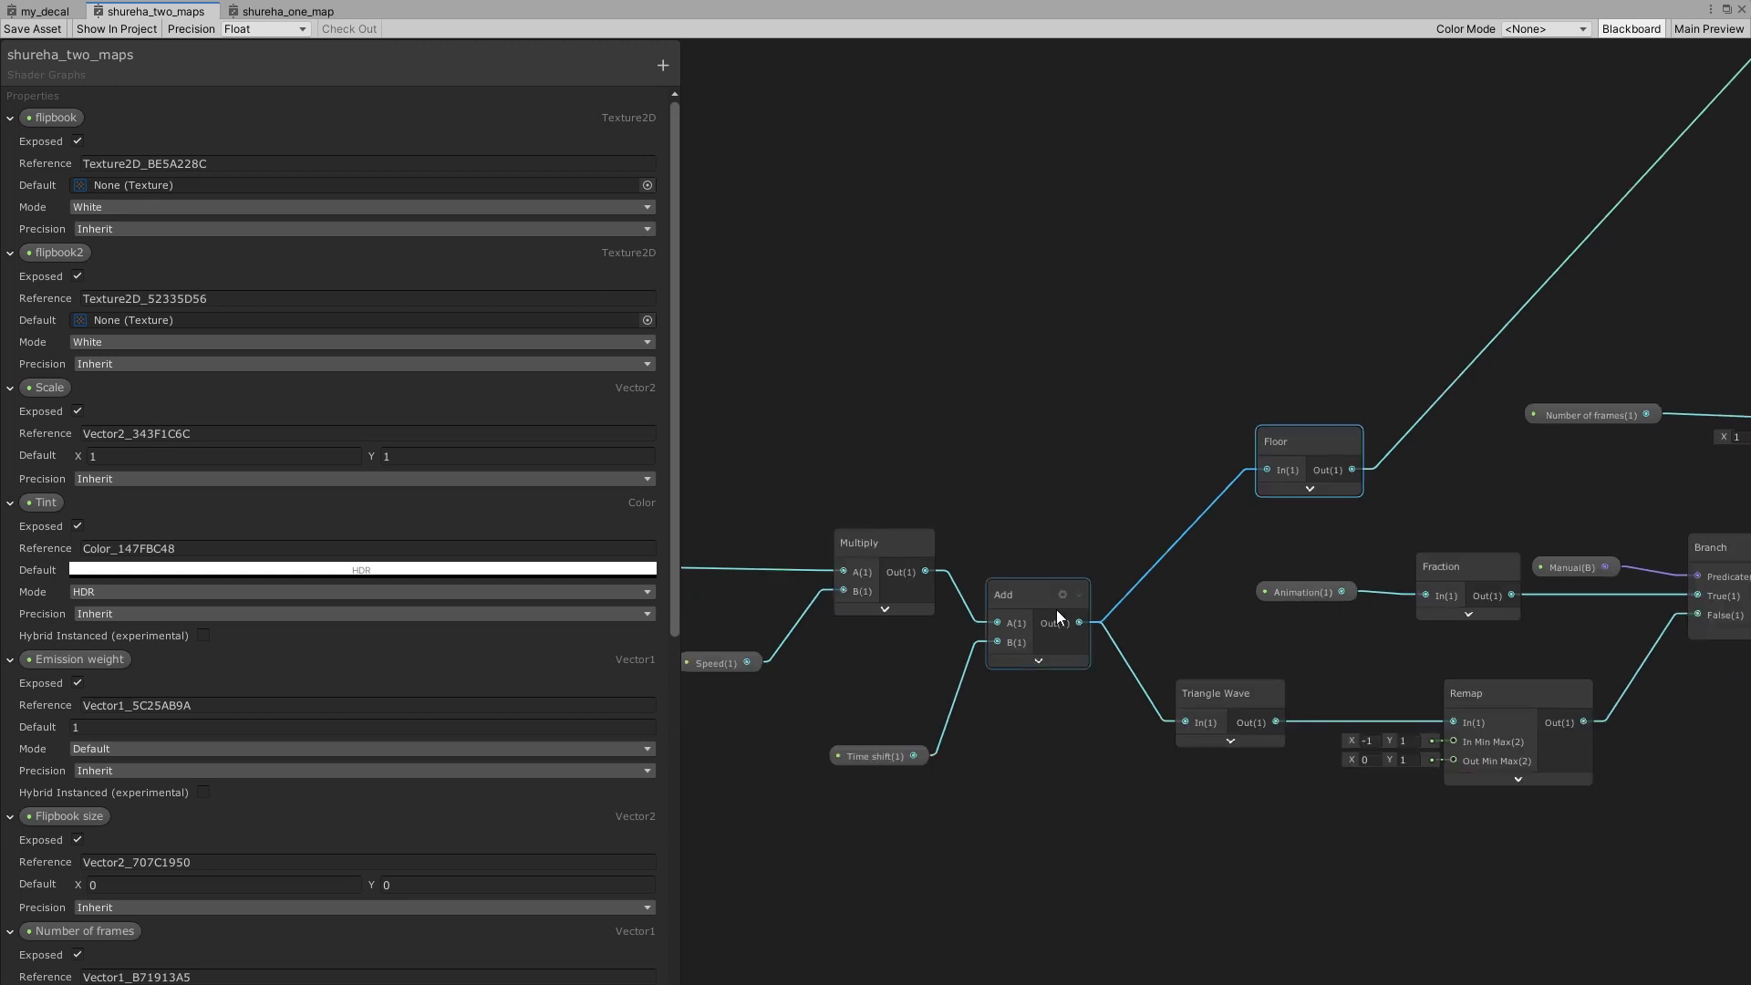
left_click(1280, 486)
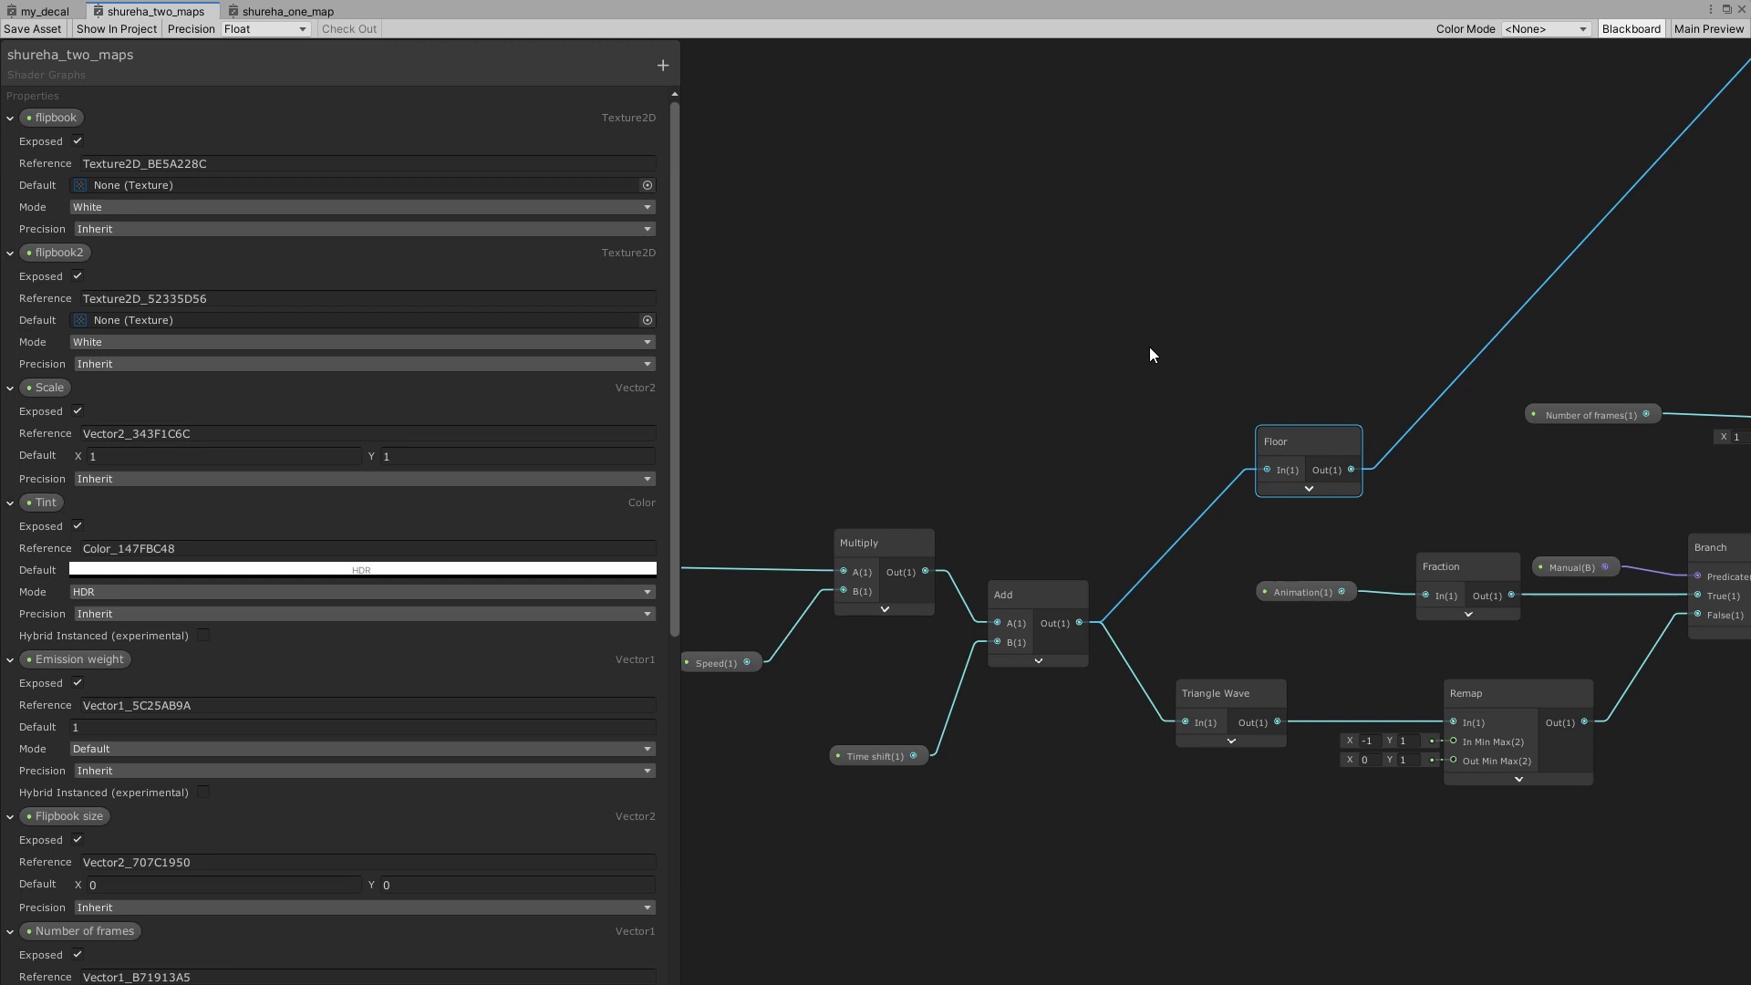
Pan through the Floor, Add, Random Range, Comparison and Sample Texture 2D nodes of the graph.
scroll(1149, 347, "down", 3)
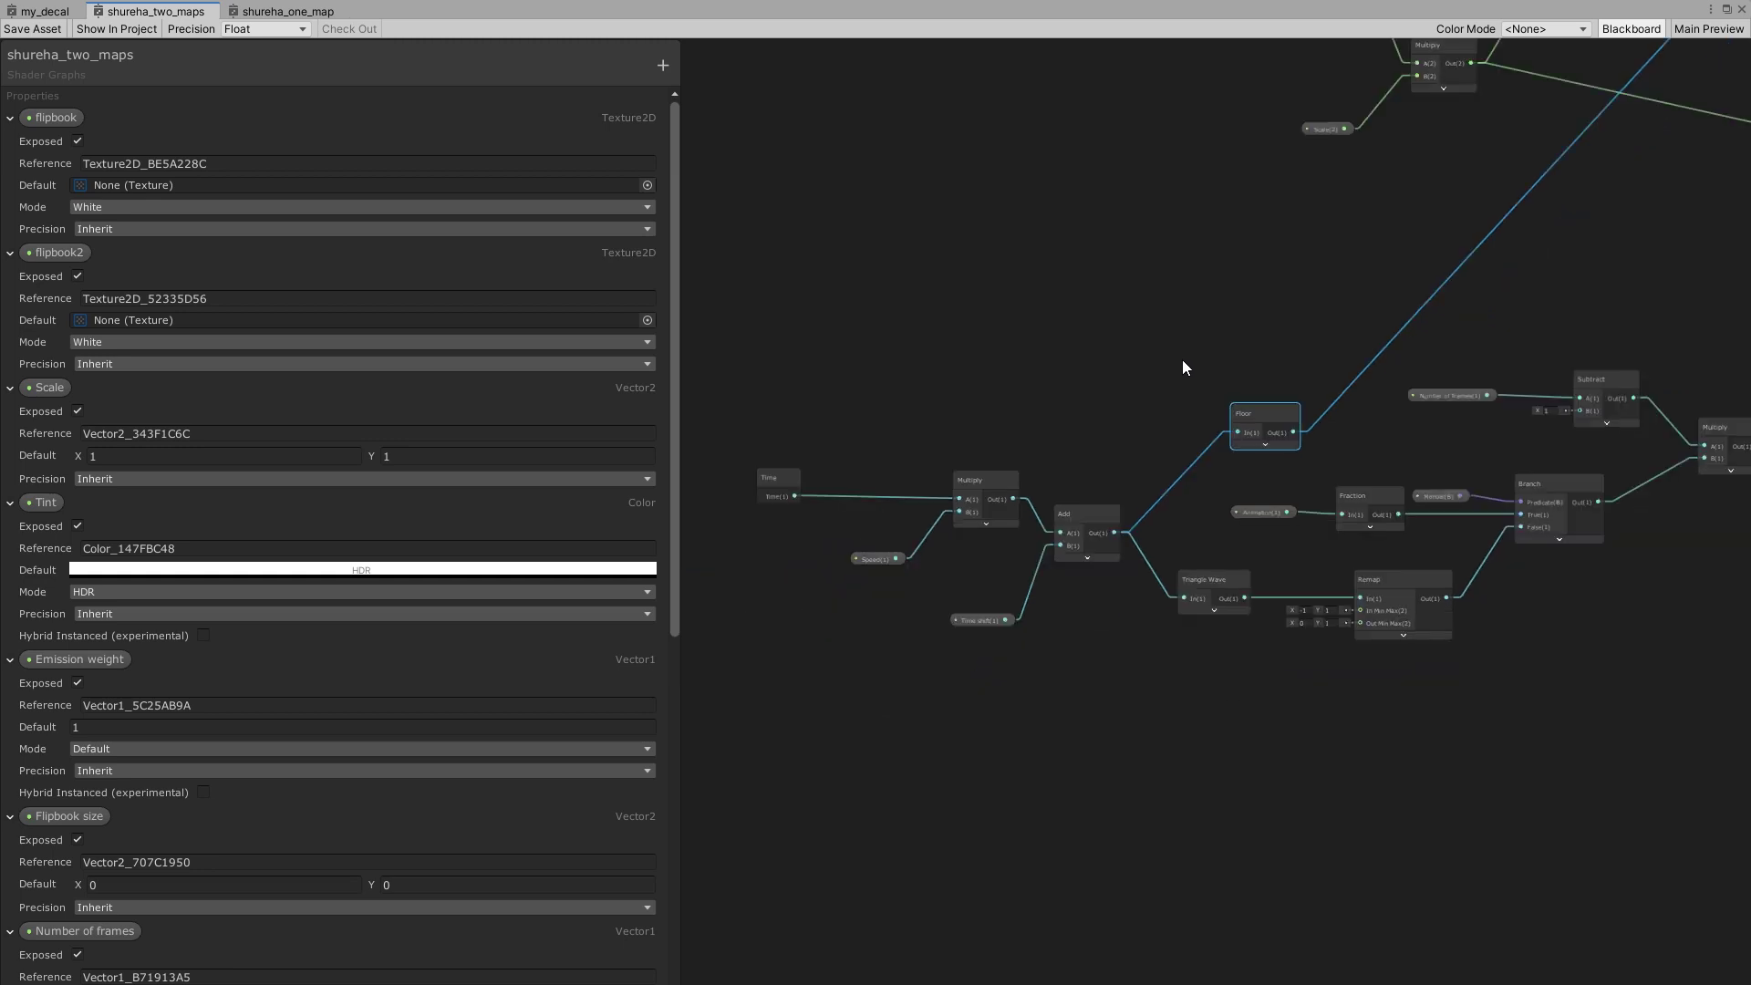
key("a")
middle_click_drag(1585, 287, 1280, 418)
scroll(1359, 275, "up", 3)
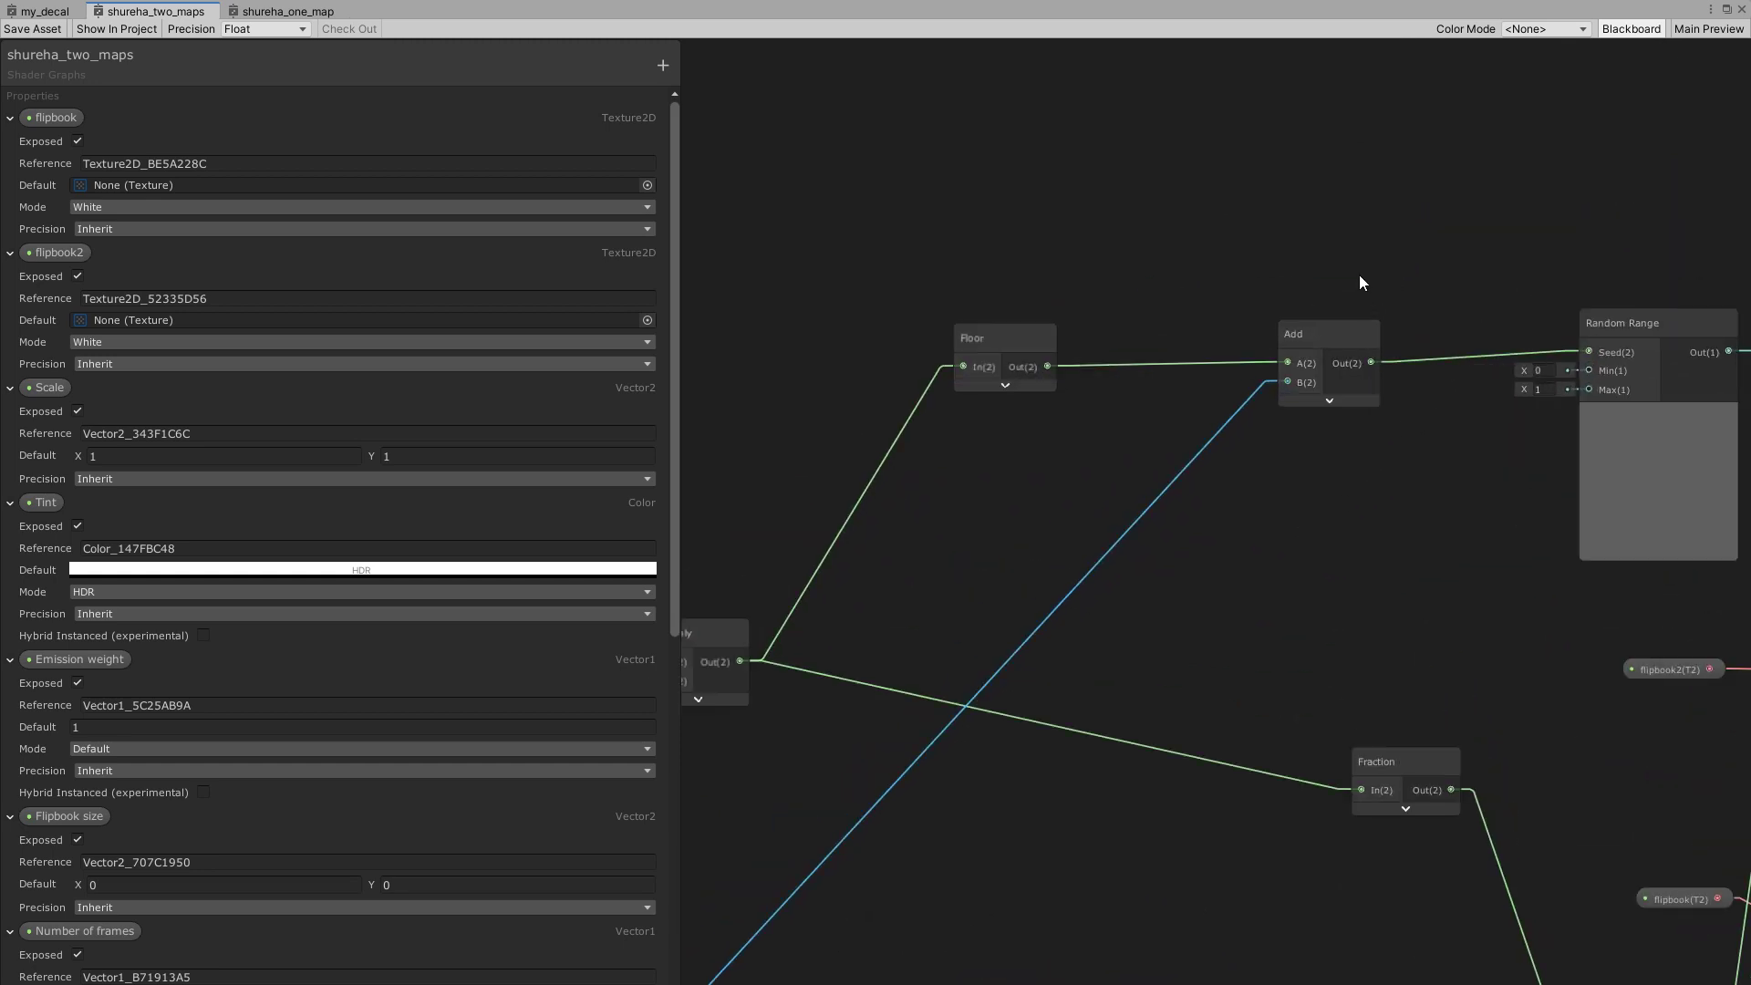
scroll(1360, 275, "up", 1)
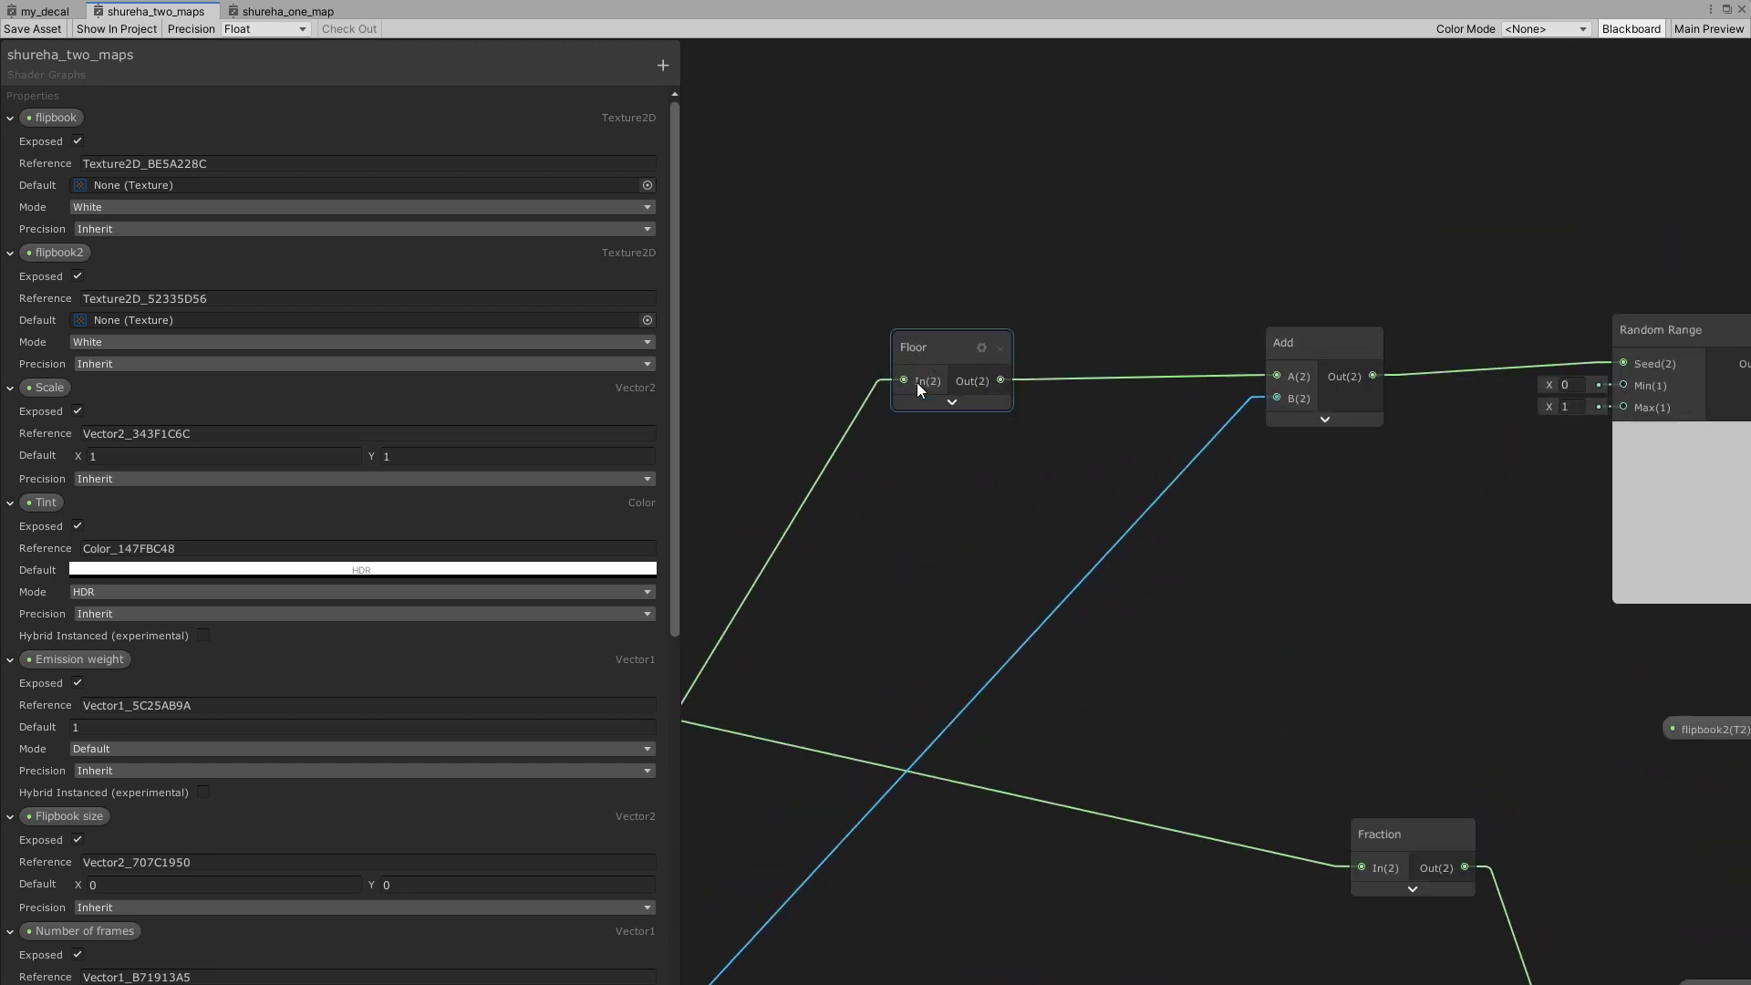
middle_click_drag(1321, 353, 1064, 613)
left_click(1223, 394)
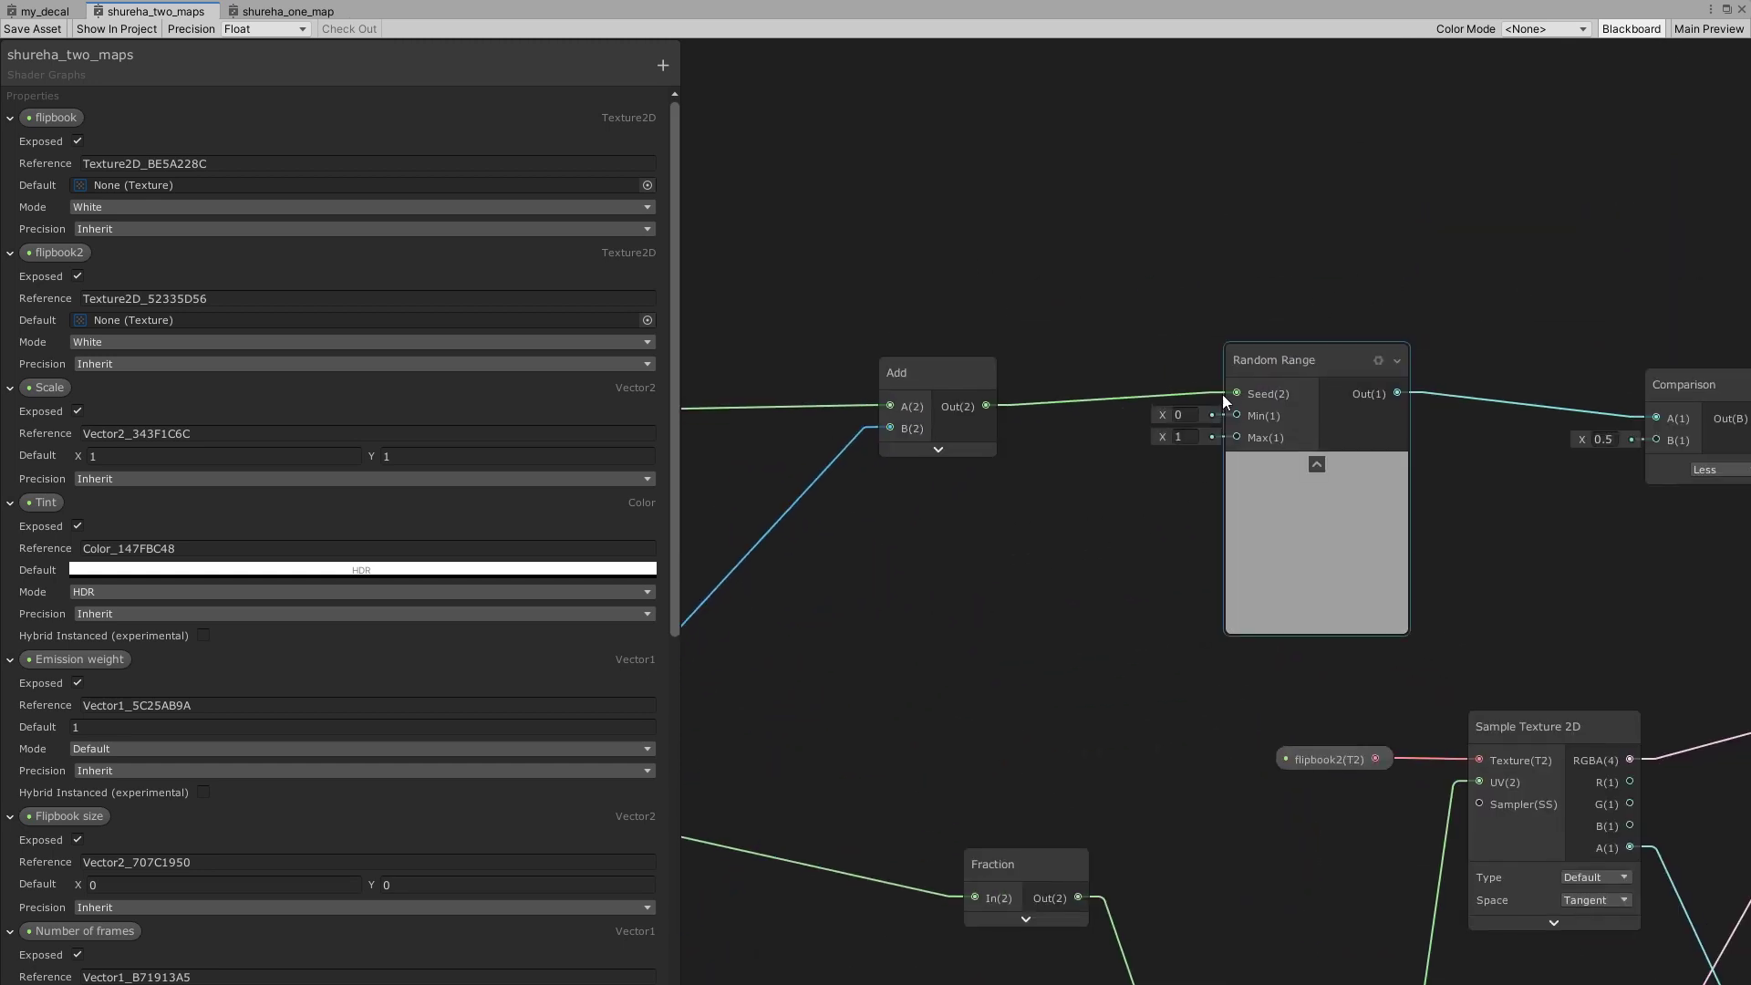
middle_click_drag(1136, 429, 1162, 301)
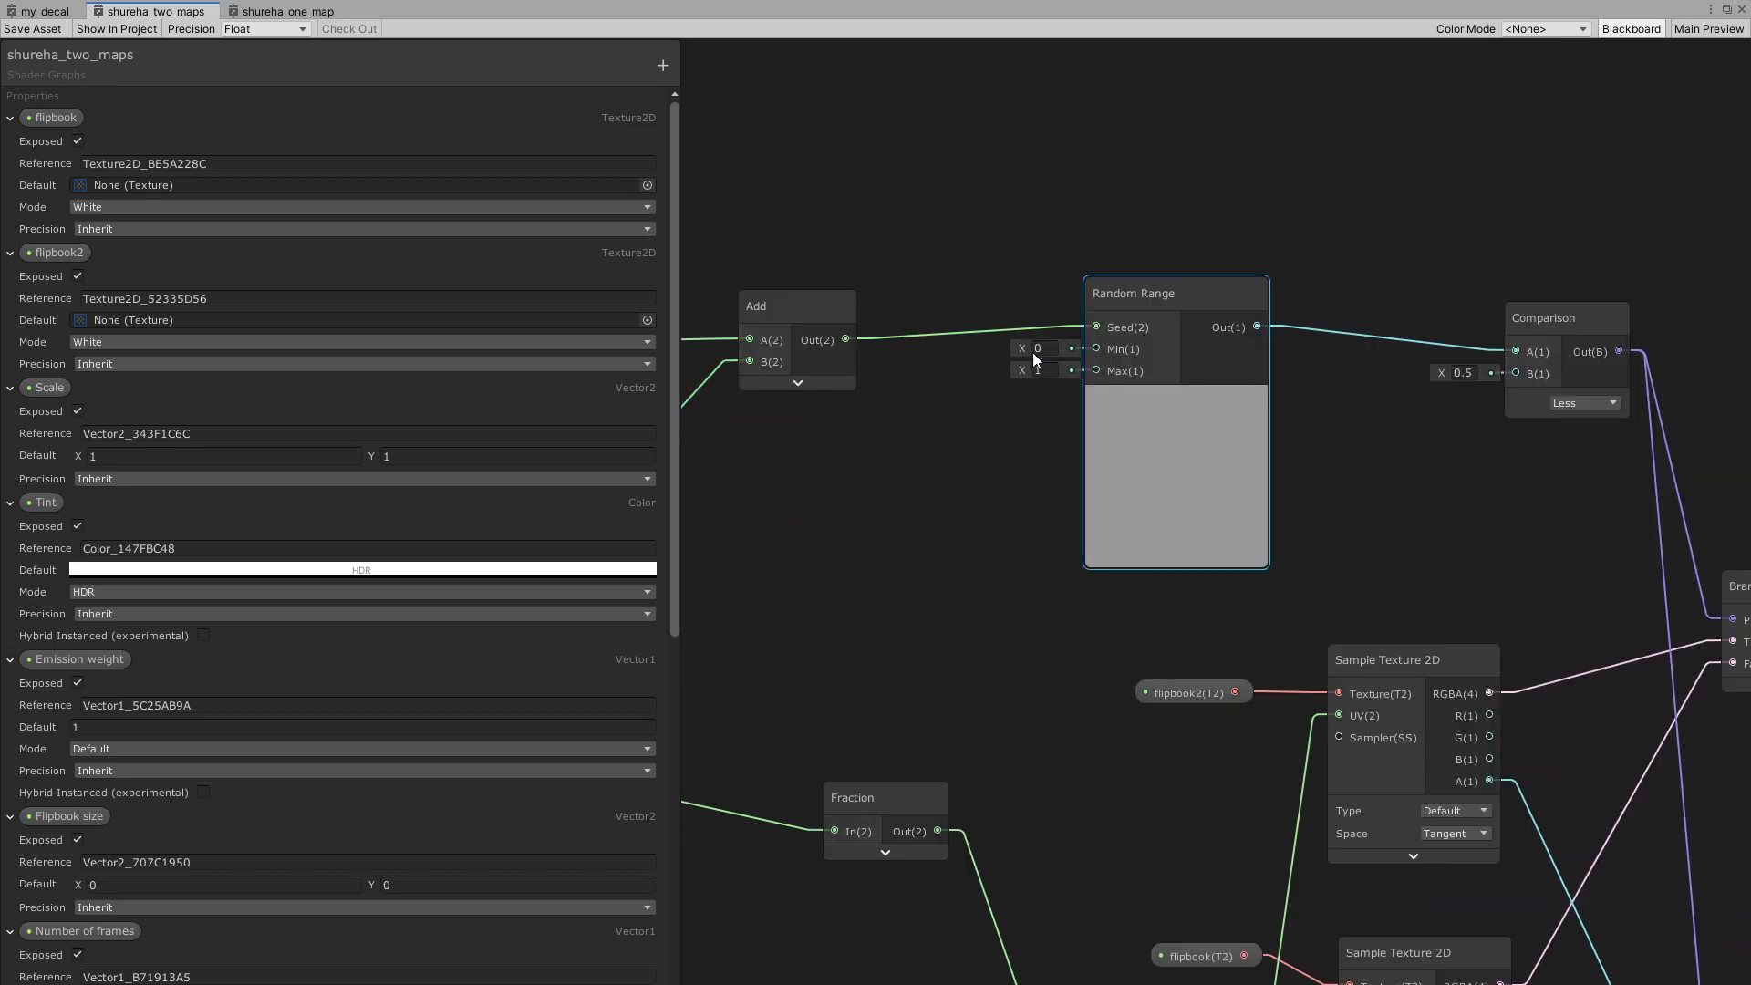
scroll(1223, 428, "down", 3)
Move on to the Branch, Flipbook, Split and Fraction nodes, ending at the PBR Master's Tint and Emission multiplies.
middle_click_drag(1287, 460, 1216, 234)
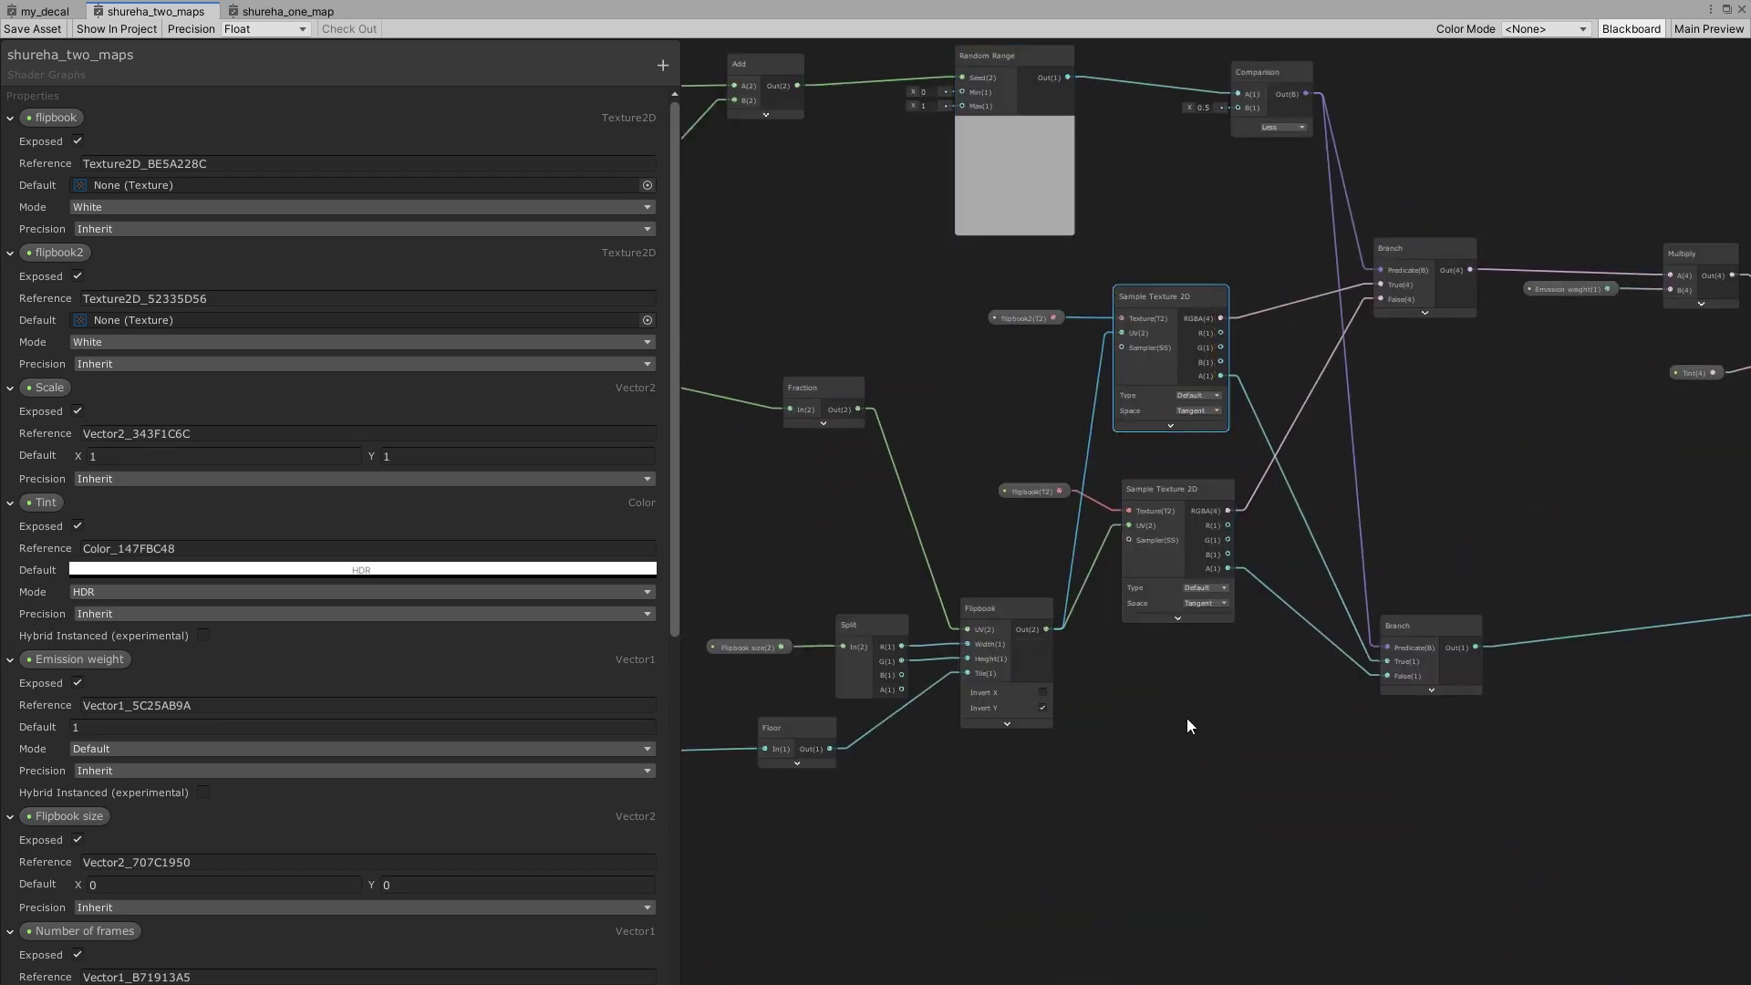
scroll(1140, 794, "down", 3)
scroll(1223, 419, "up", 3)
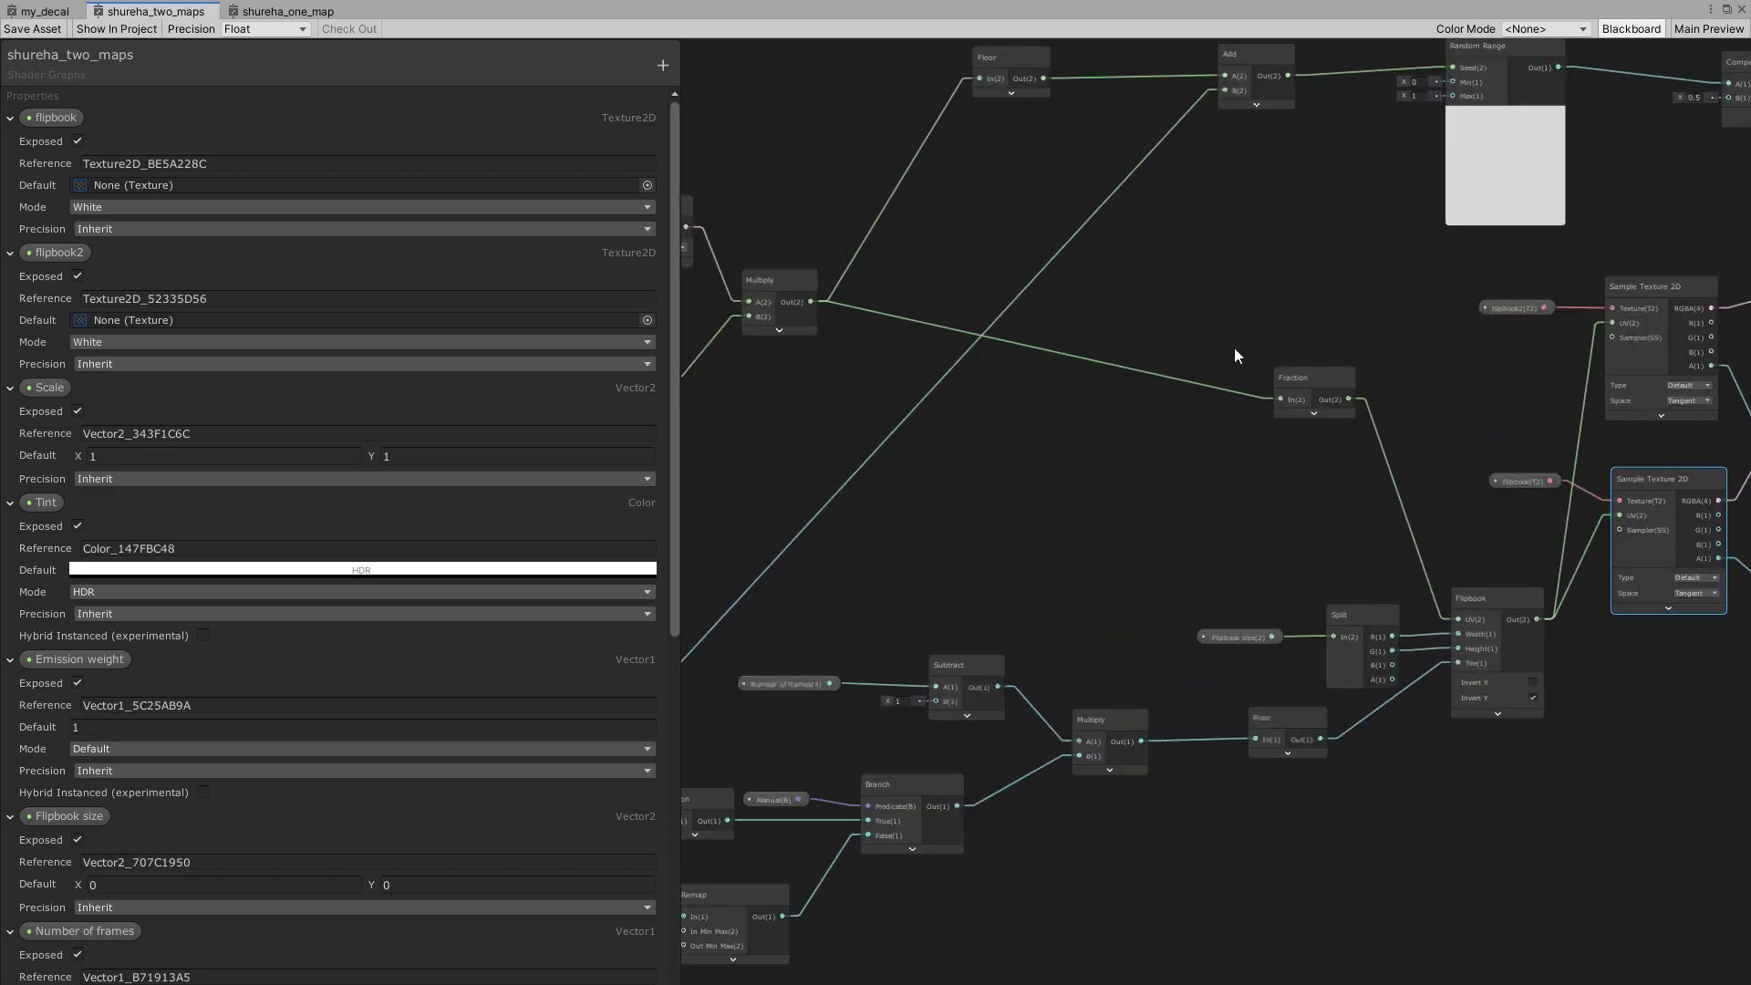
scroll(1234, 348, "up", 3)
left_click(1346, 398)
scroll(1153, 598, "down", 3)
scroll(1401, 327, "up", 2)
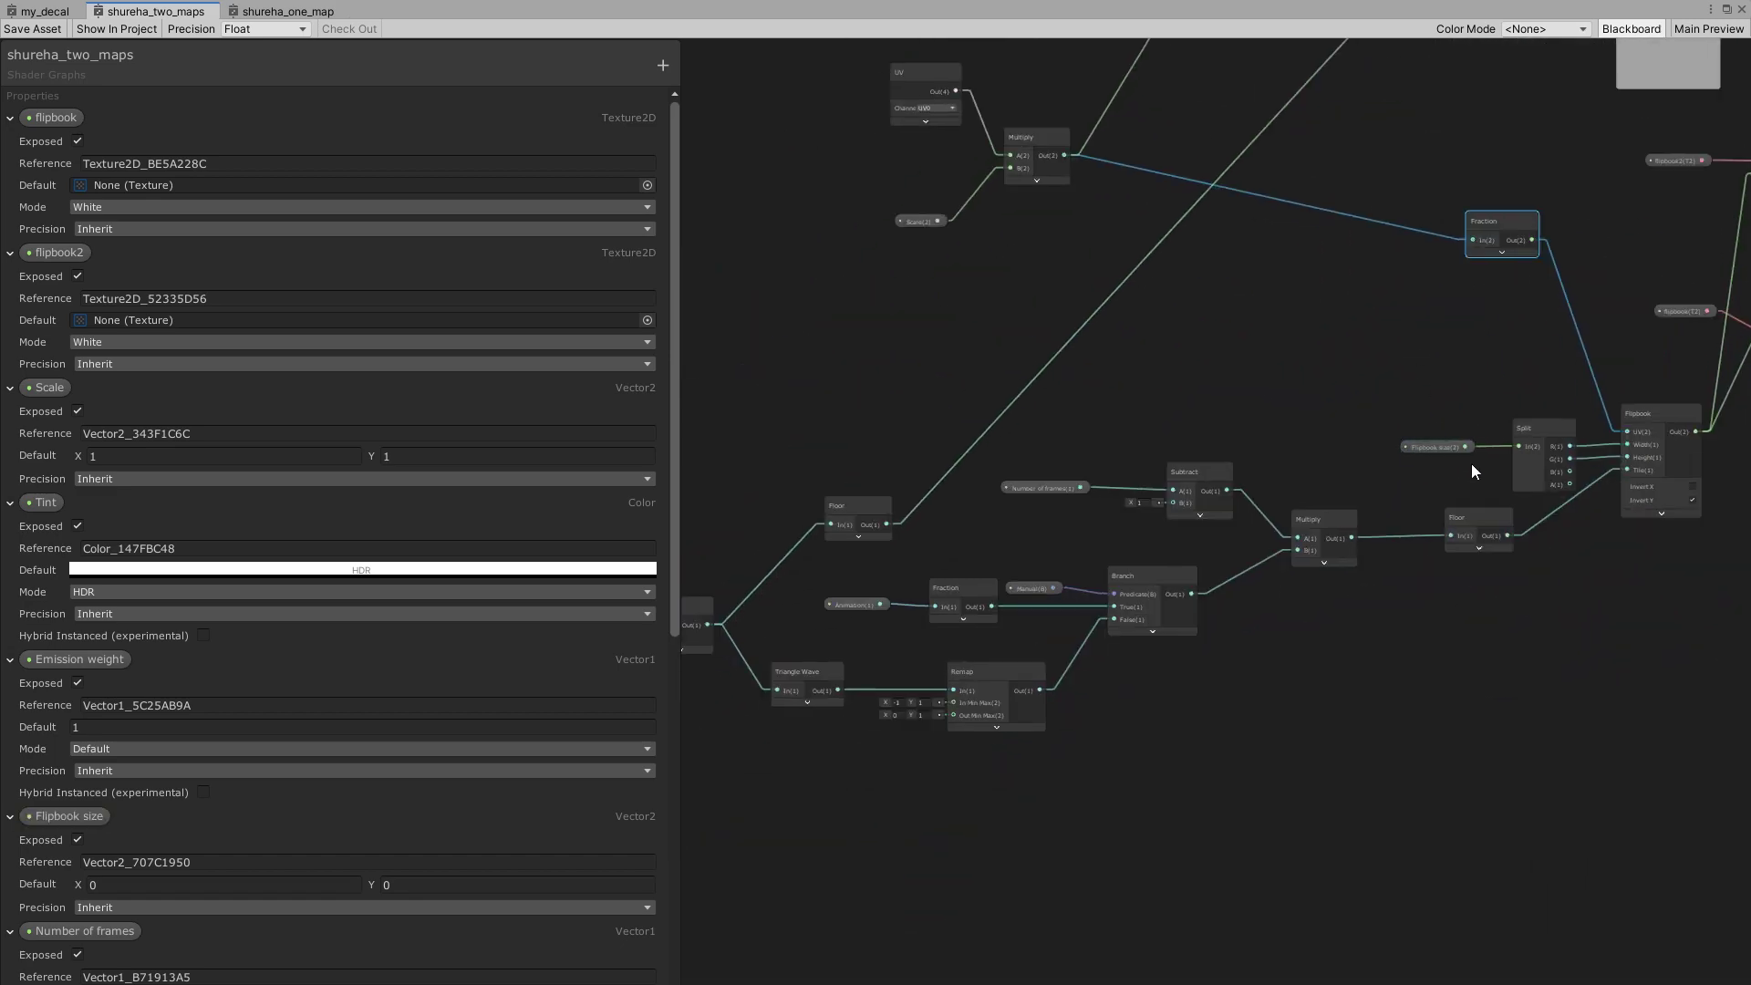
scroll(1471, 463, "up", 2)
scroll(1321, 503, "down", 3)
scroll(833, 591, "up", 1)
mouse_move(1525, 481)
middle_mouse_down()
mouse_move(1419, 492)
mouse_move(1328, 438)
middle_mouse_up()
scroll(1328, 438, "up", 2)
middle_click_drag(1105, 571, 1328, 493)
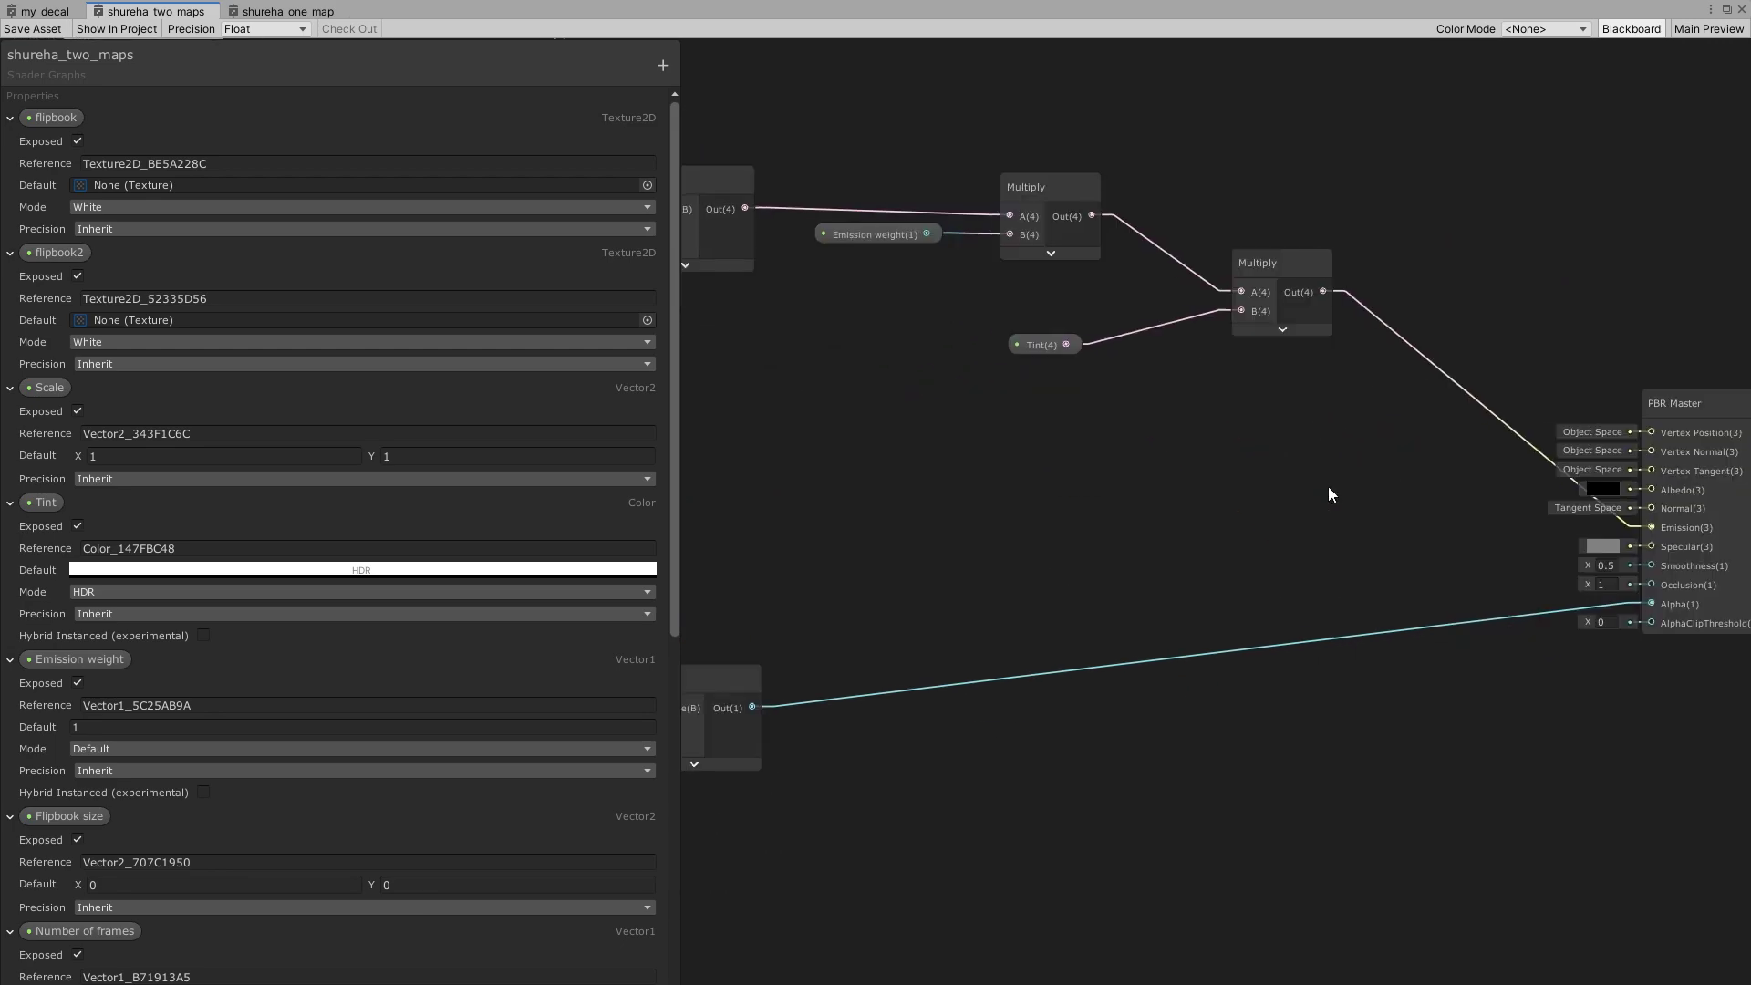
Back in the editor, check the floor material's shader and locate its flipbook texture asset.
left_click(1728, 10)
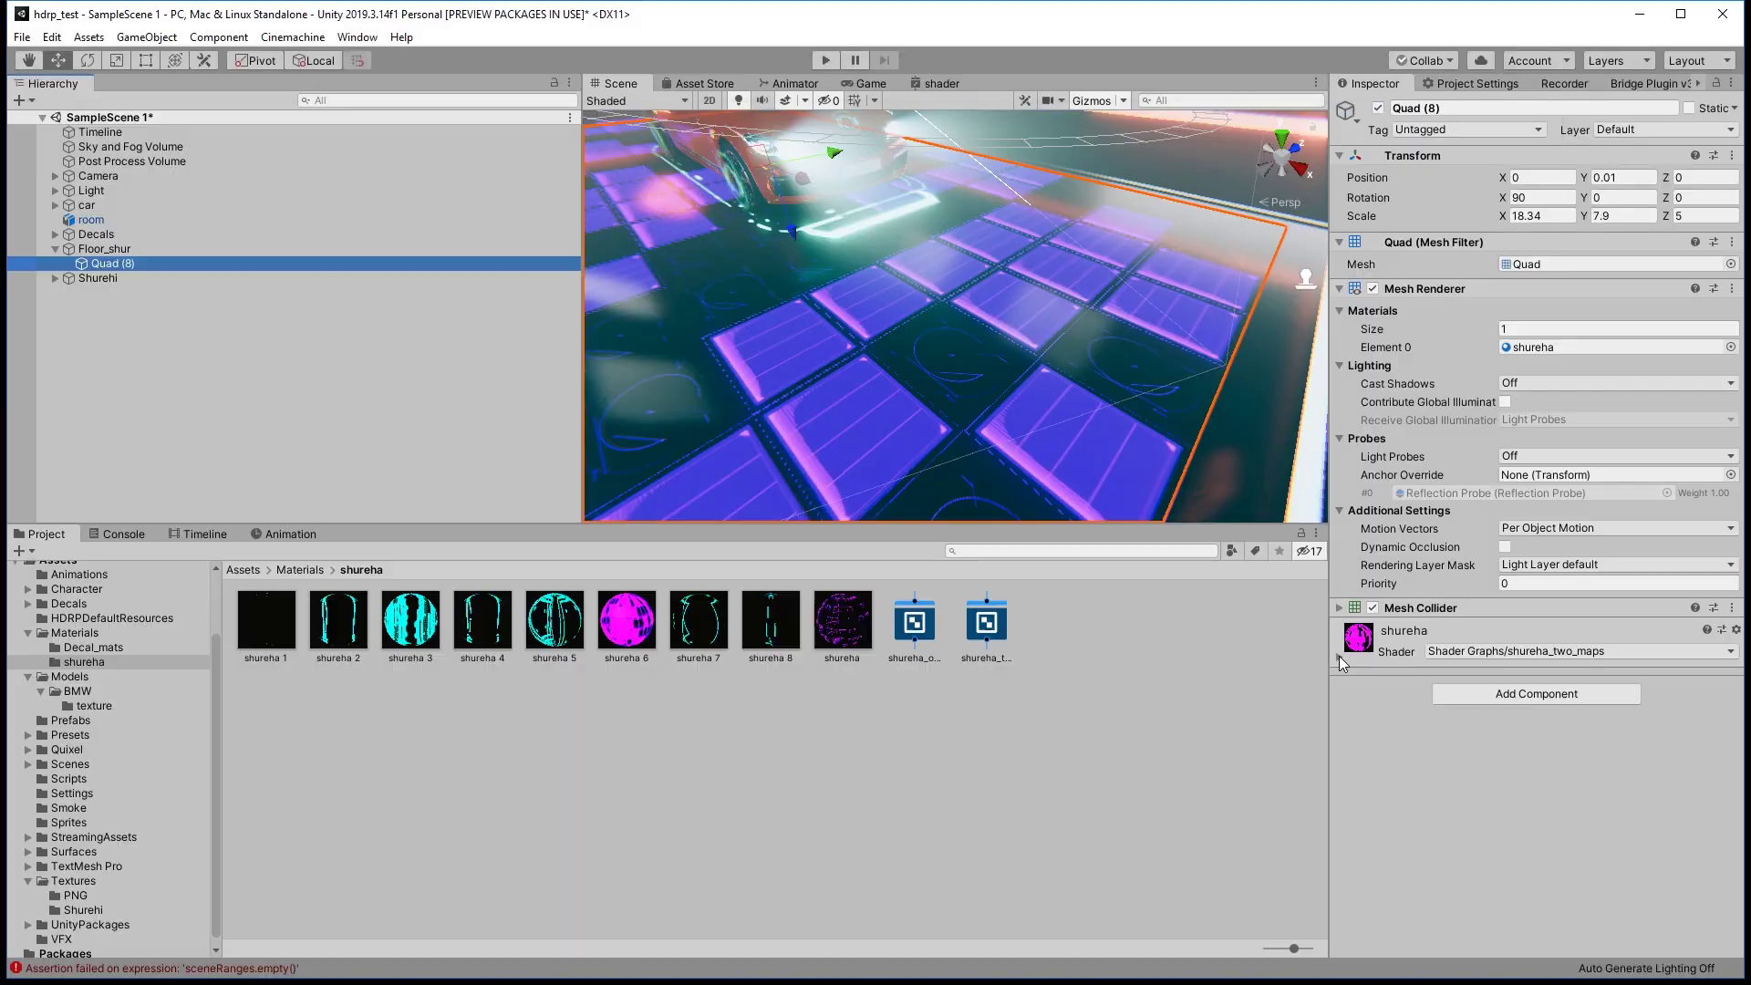
scroll(1469, 579, "down", 3)
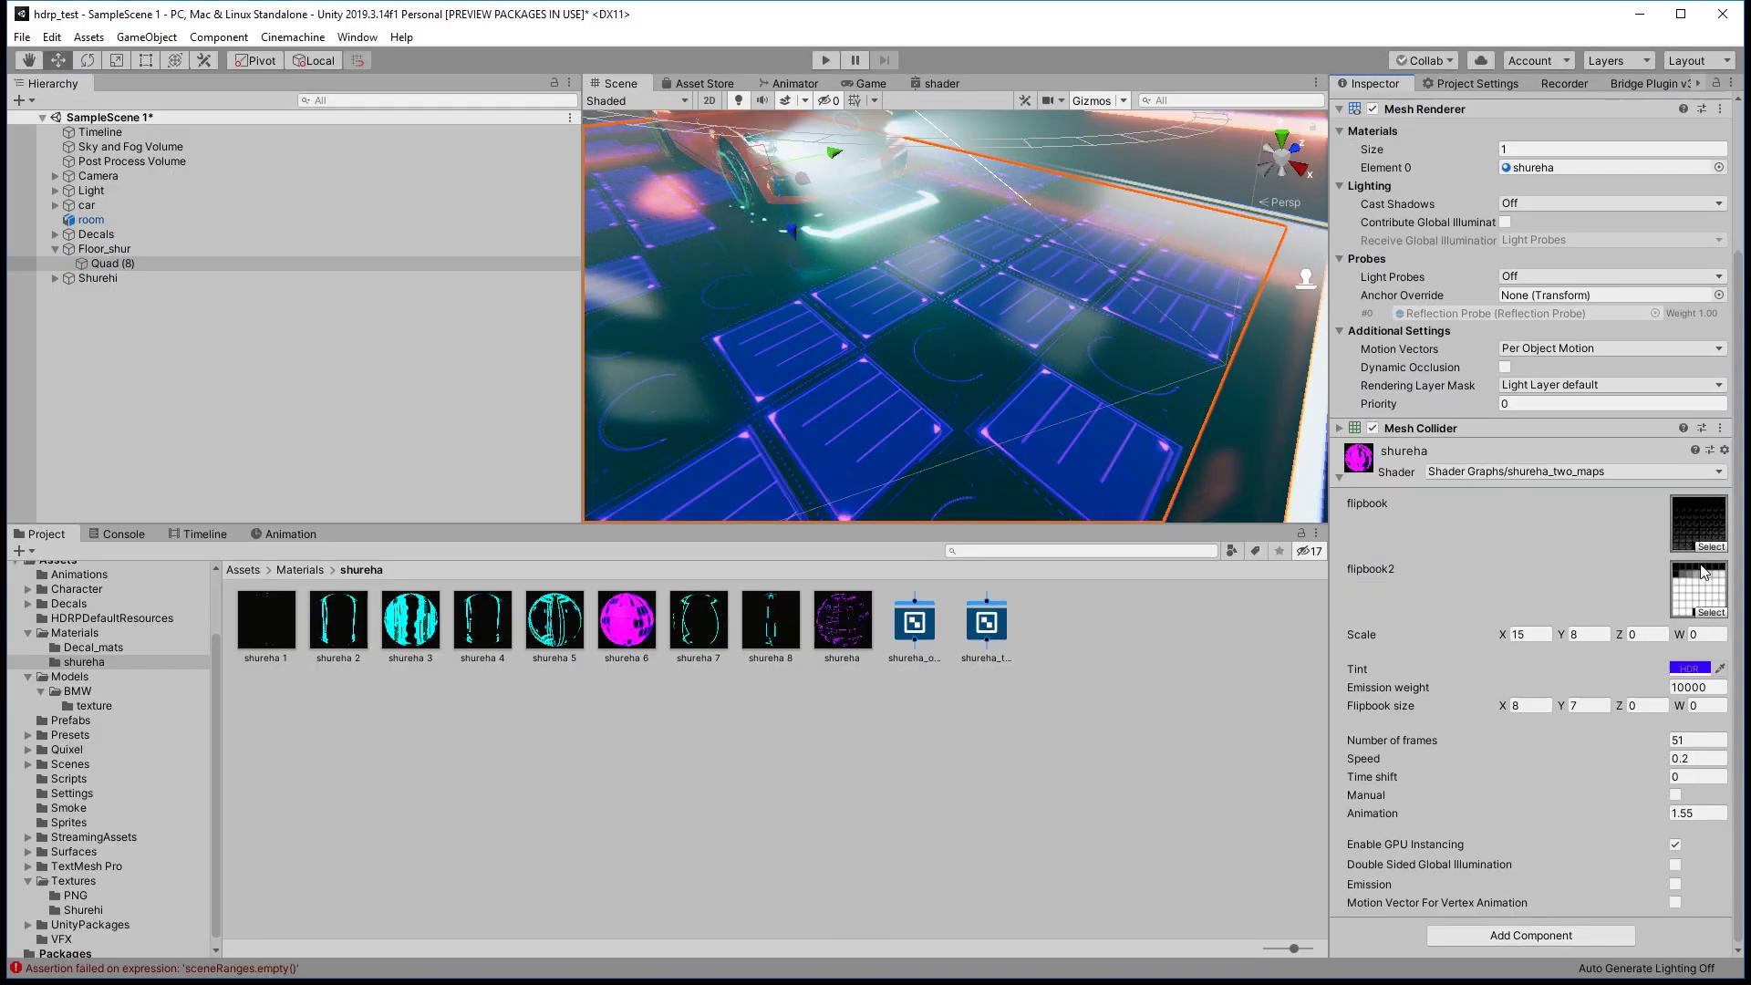
left_click(1529, 473)
left_click(1377, 529)
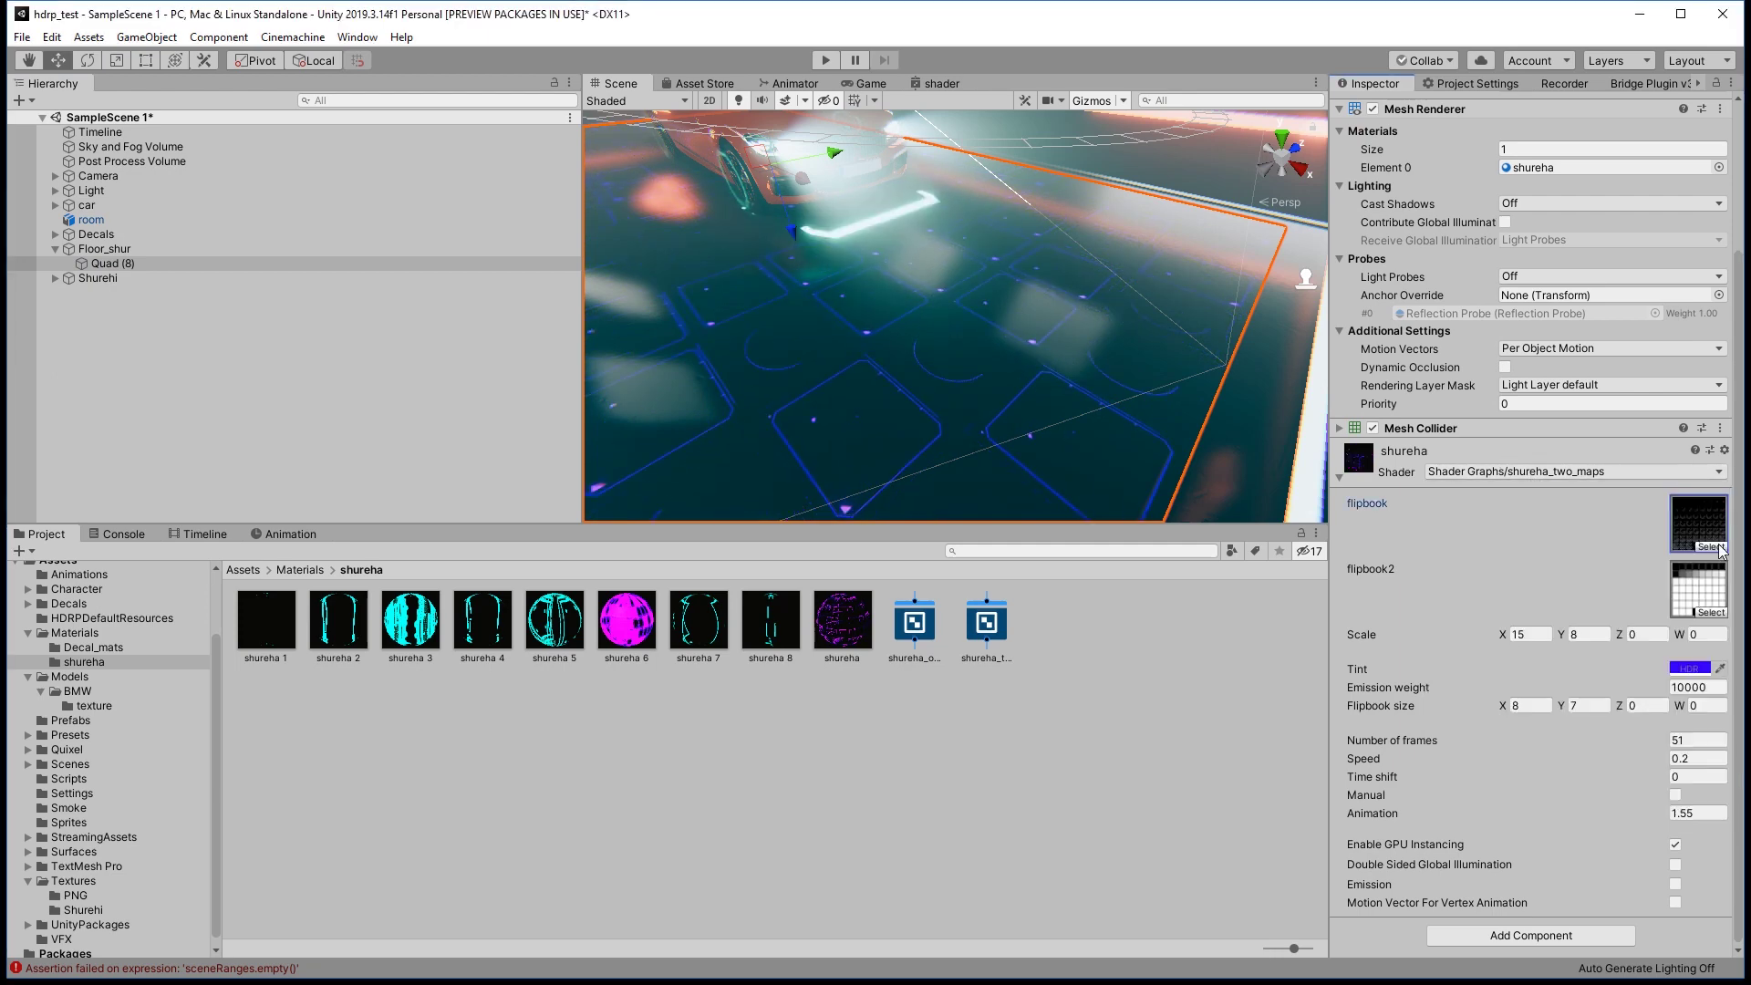
left_click(1704, 523)
mouse_move(1704, 531)
left_mouse_down()
mouse_move(1652, 539)
mouse_move(1695, 526)
left_mouse_up()
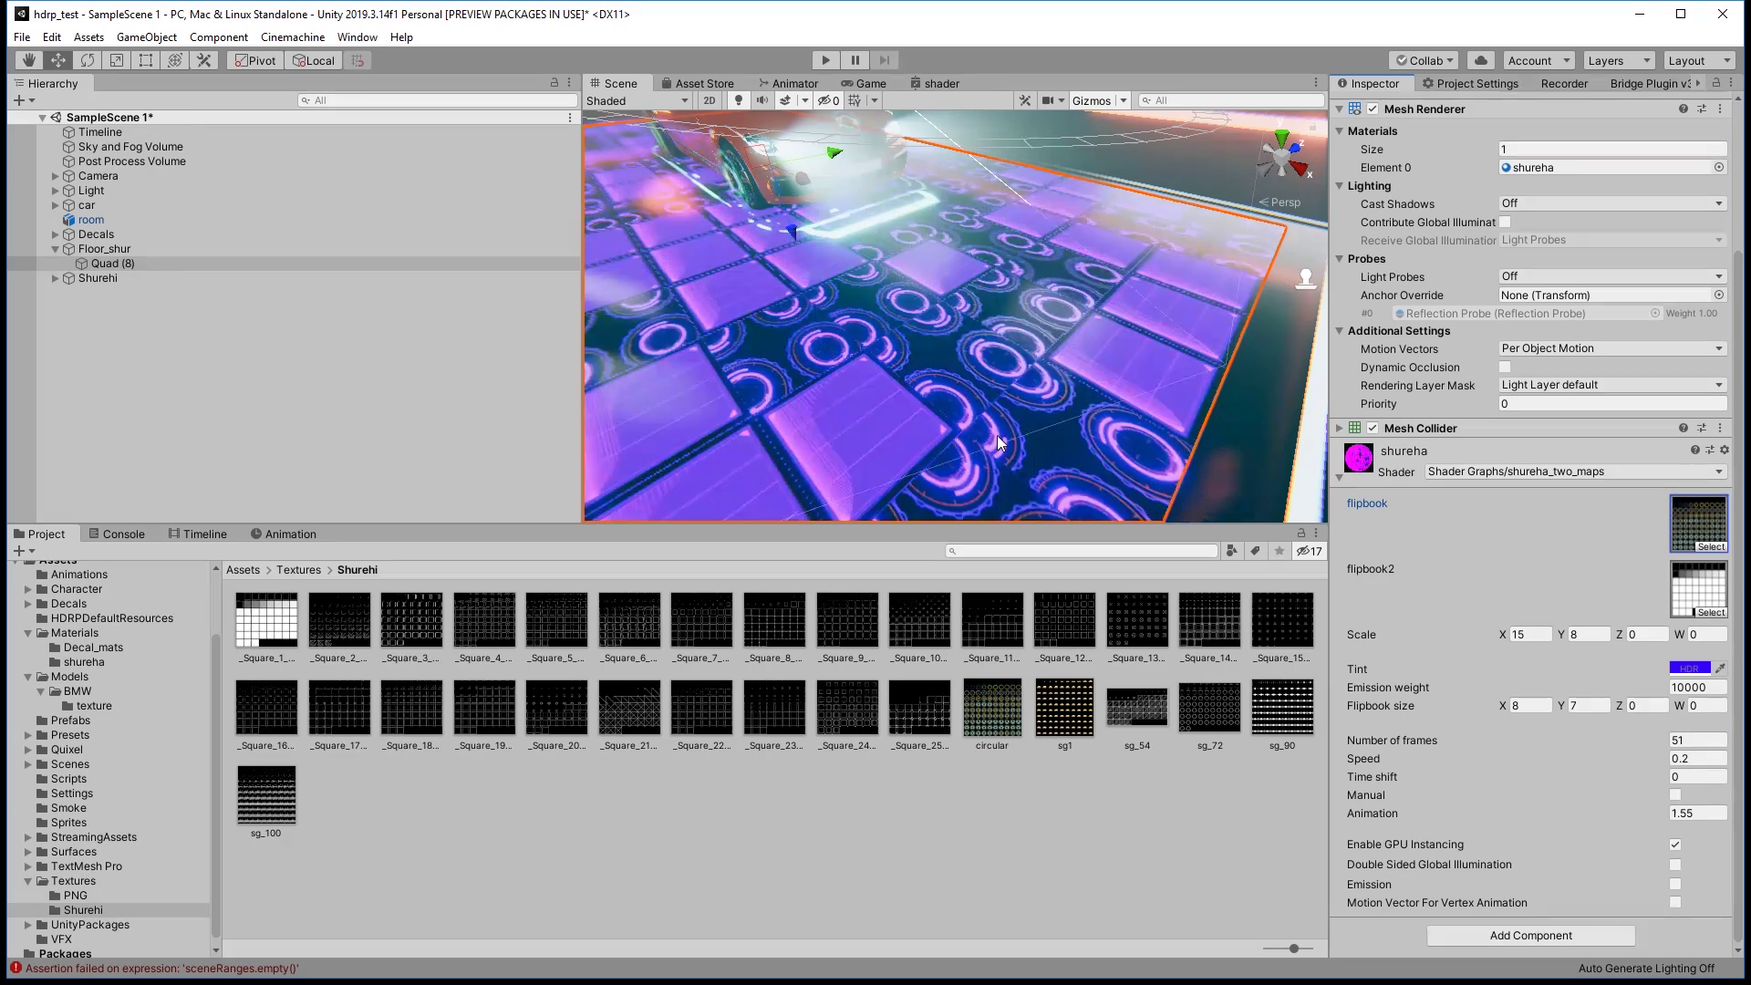
key("Tab")
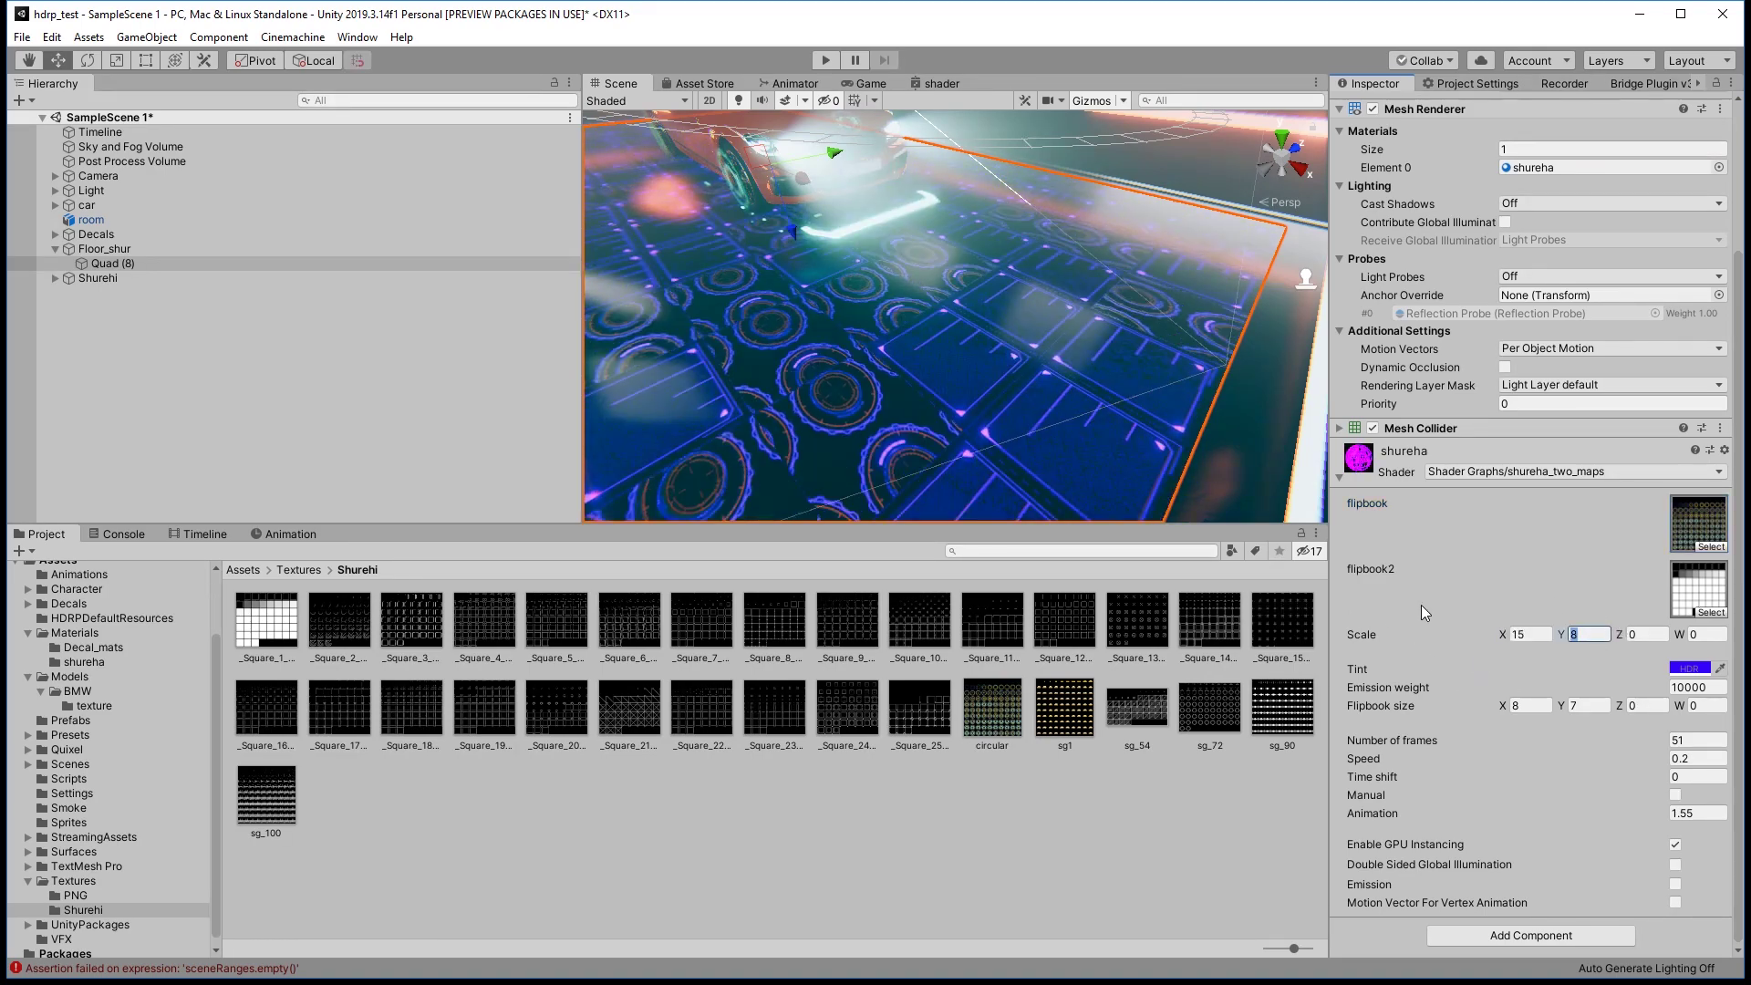
Try a Shurehi texture as flipbook and Square_24 in flipbook2, then undo the flipbook2 change.
left_click_drag(920, 623, 1704, 508)
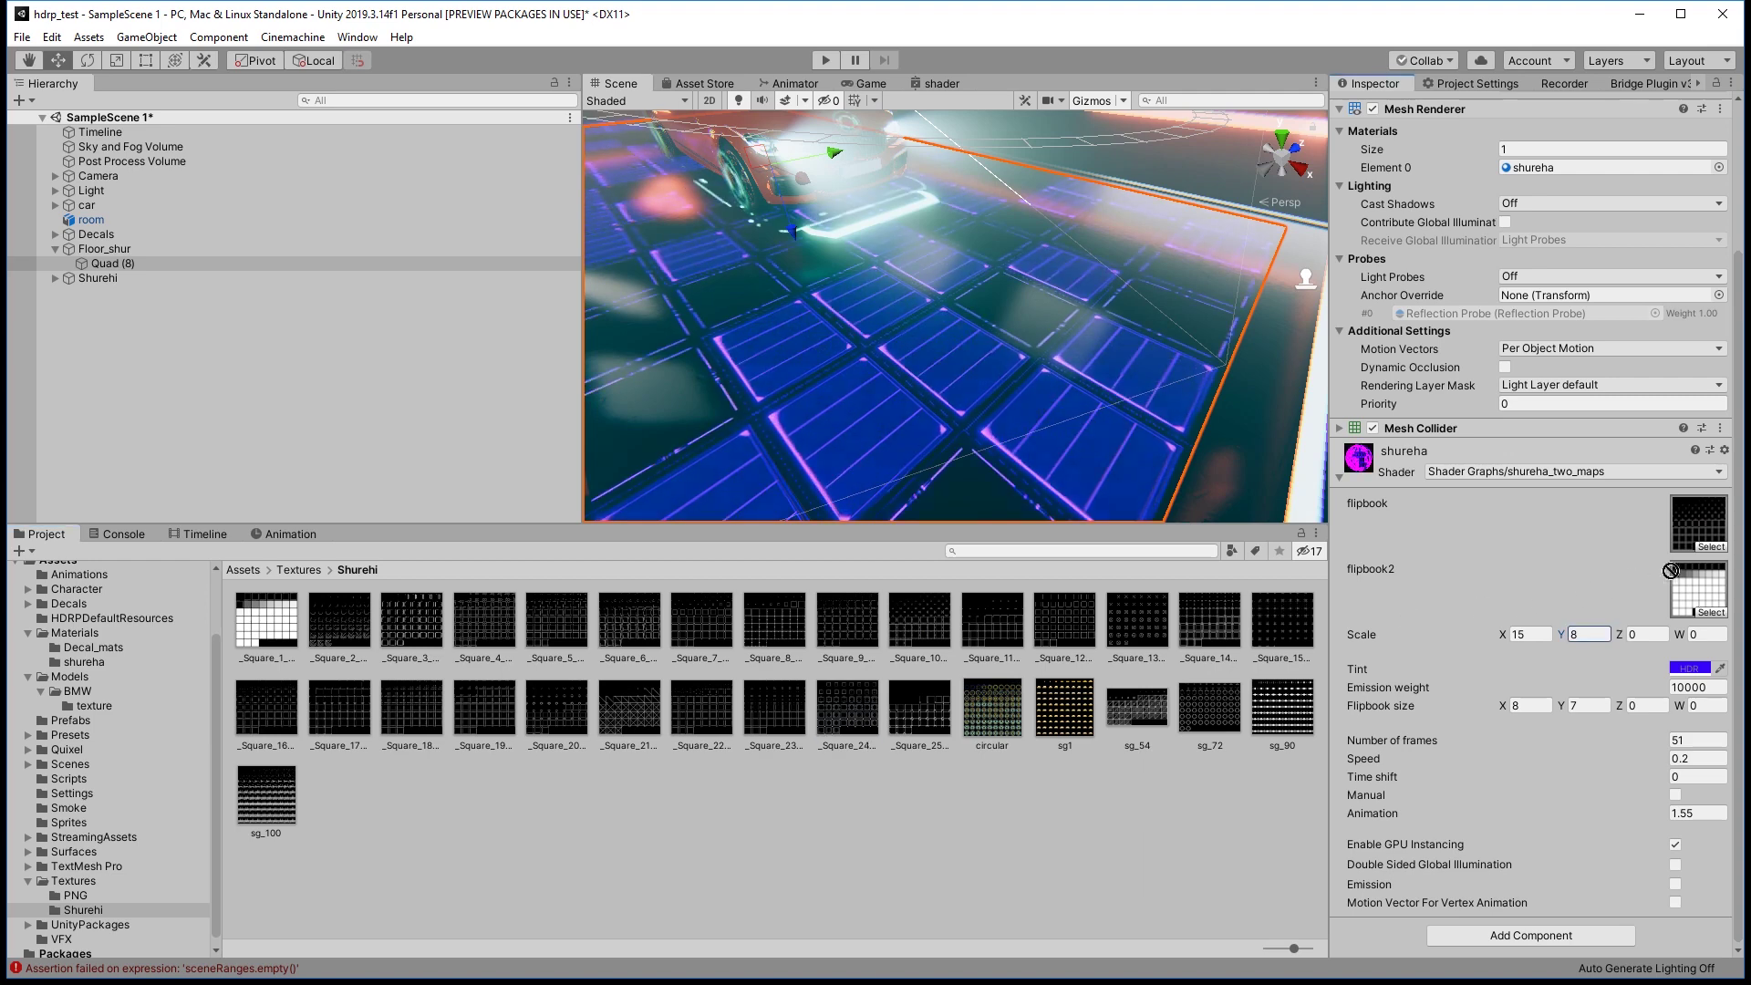
left_click_drag(845, 715, 1699, 588)
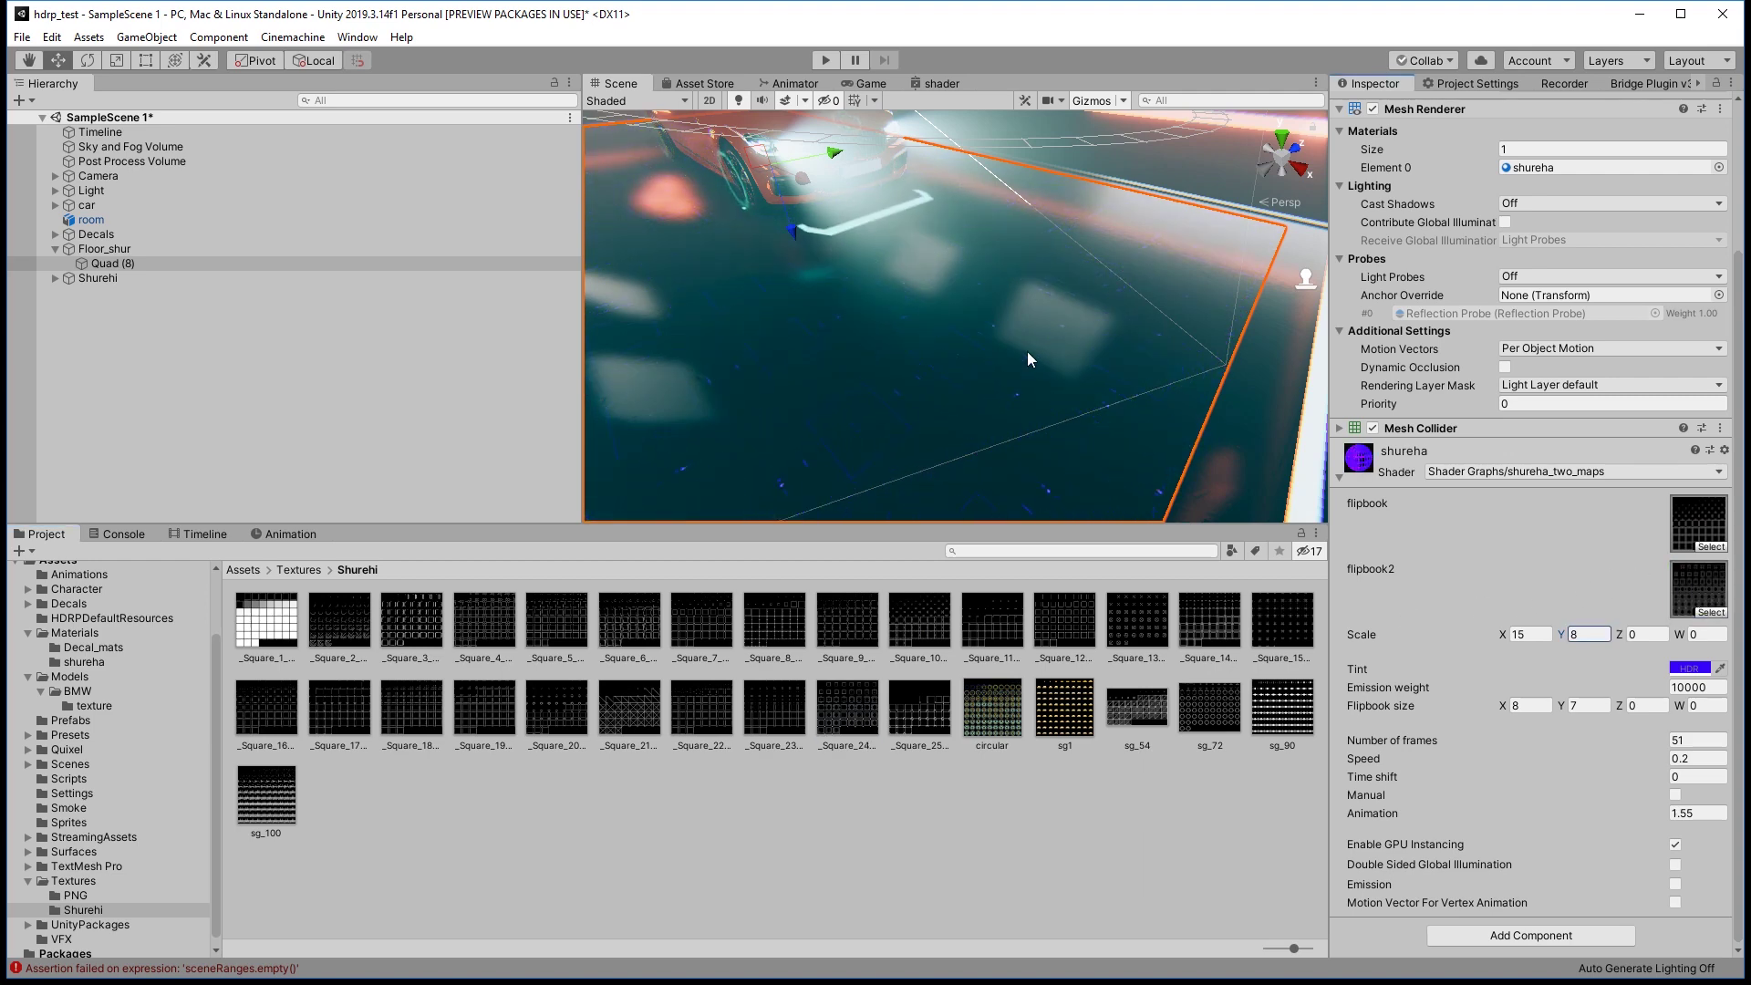
key("ctrl+z")
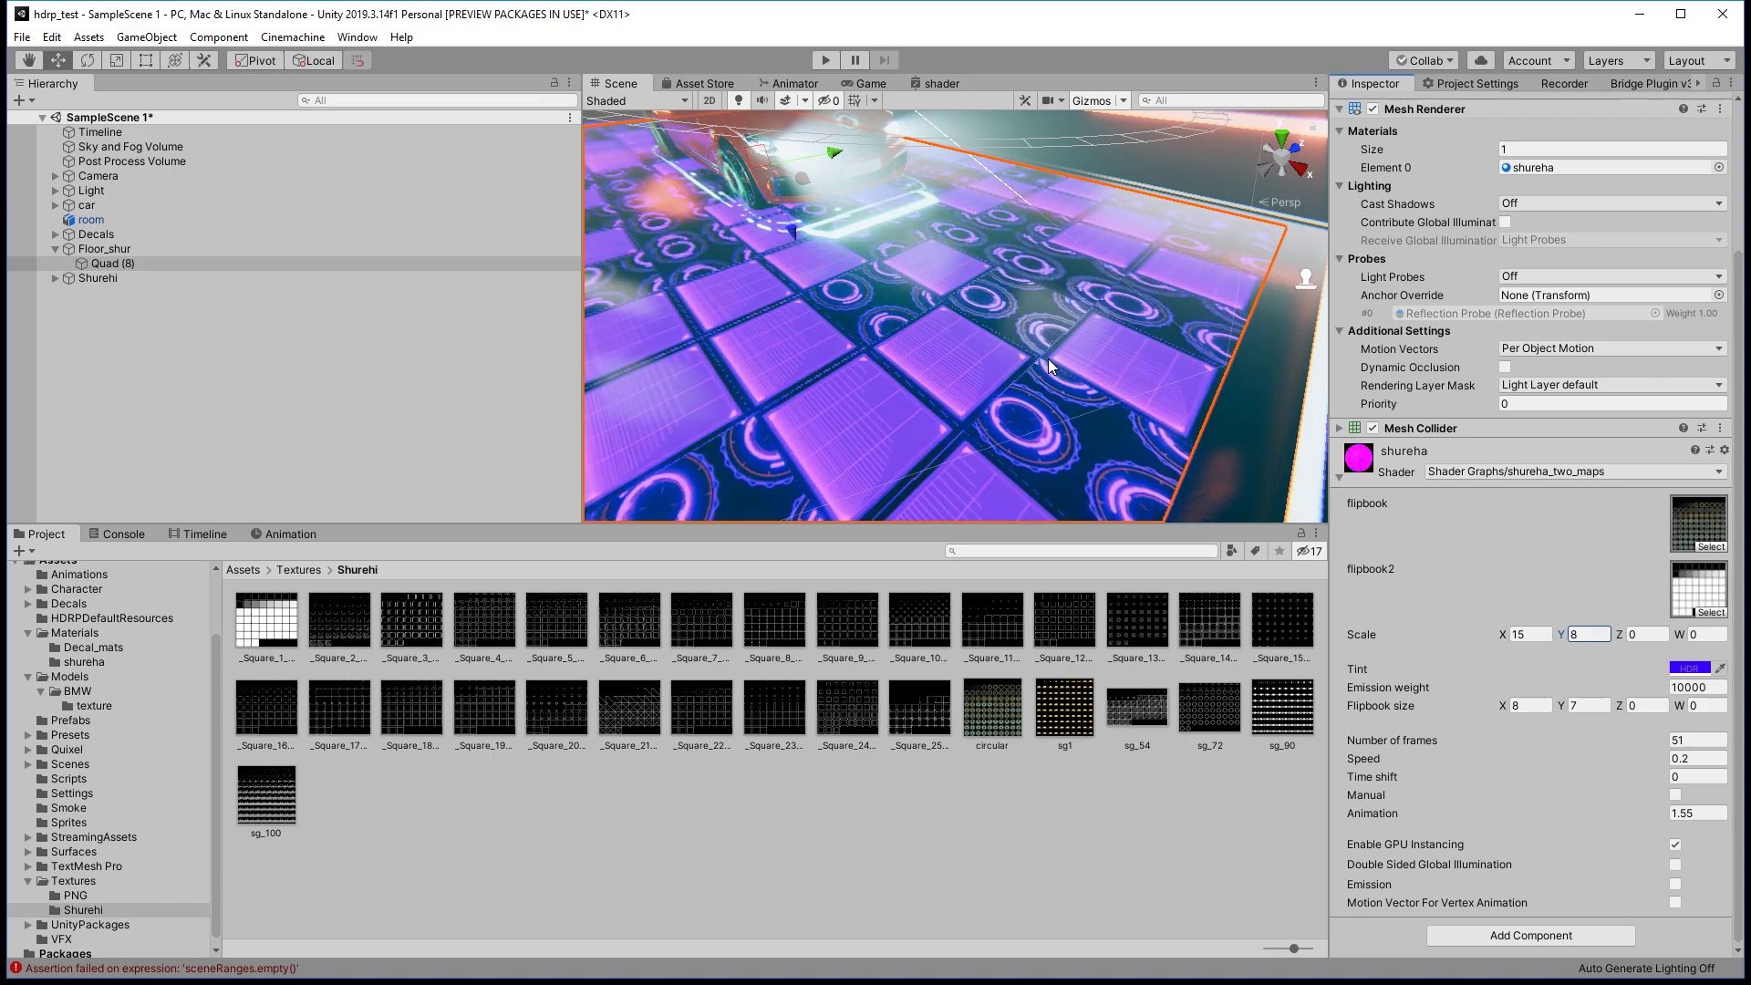
mouse_move(1041, 348)
left_mouse_down("alt")
mouse_move(976, 333)
mouse_move(1000, 243)
mouse_move(910, 195)
left_mouse_up("alt")
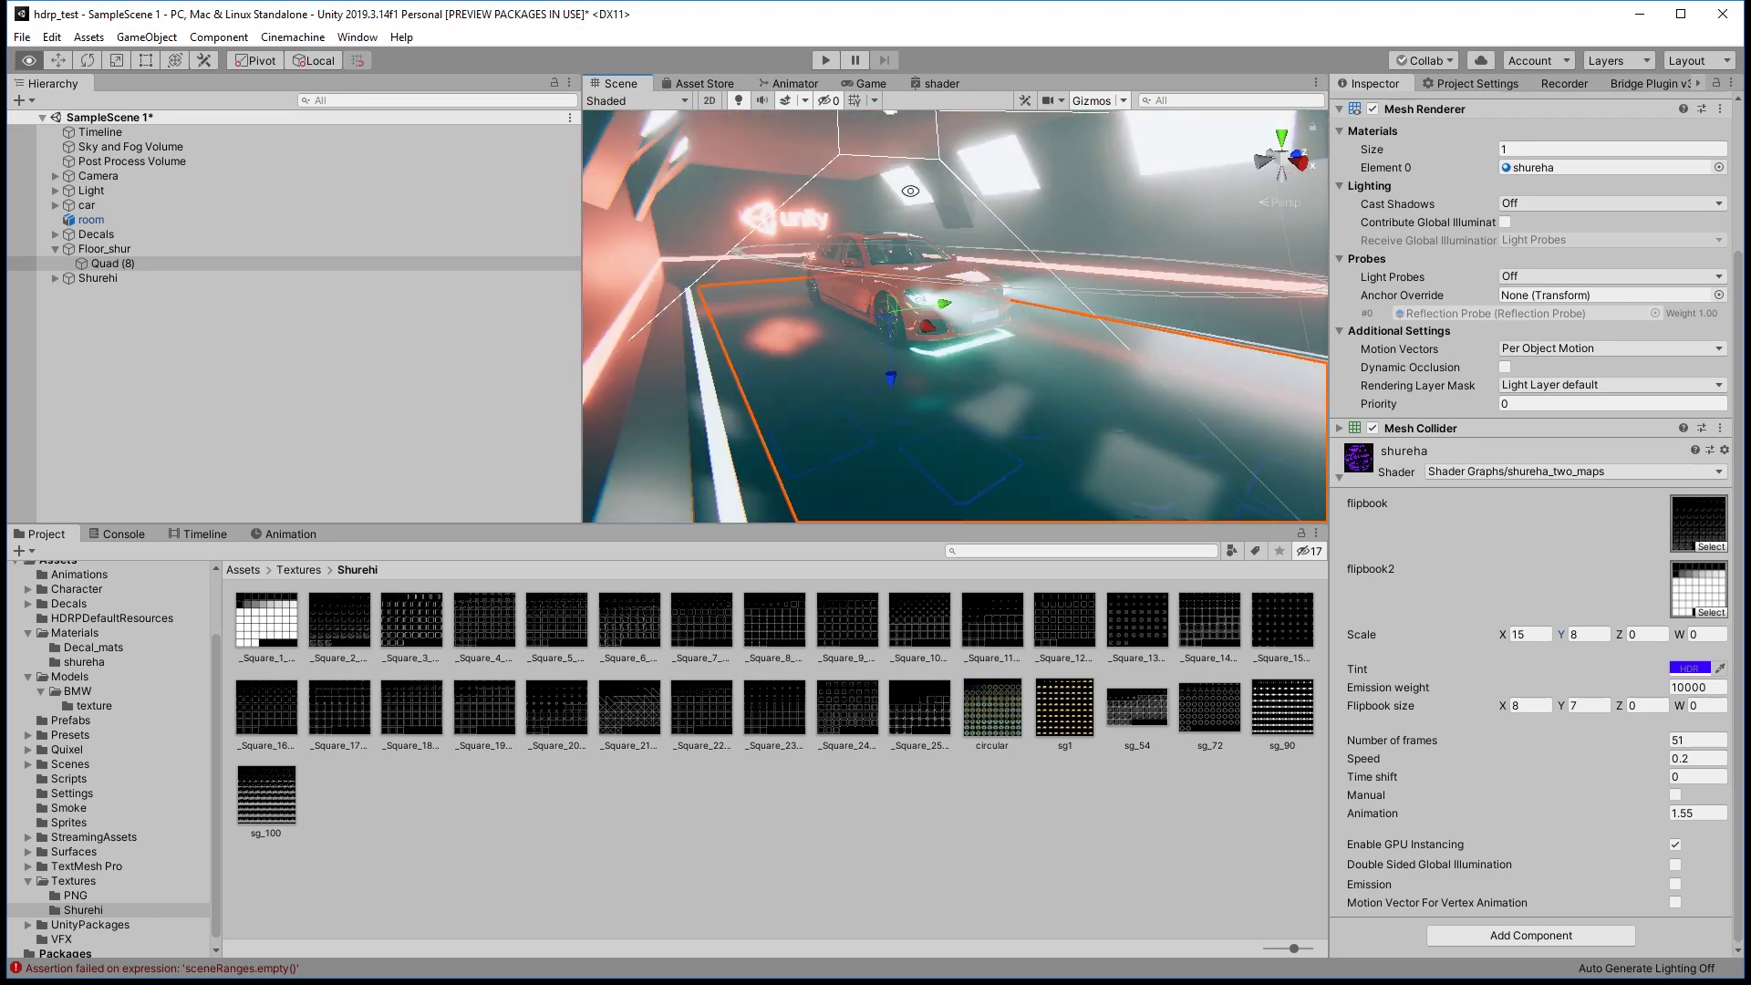
Select the floor Quad (8), open the Movie recorder settings, and orbit around the car.
mouse_move(910, 193)
middle_mouse_down()
mouse_move(909, 223)
mouse_move(945, 259)
middle_mouse_up()
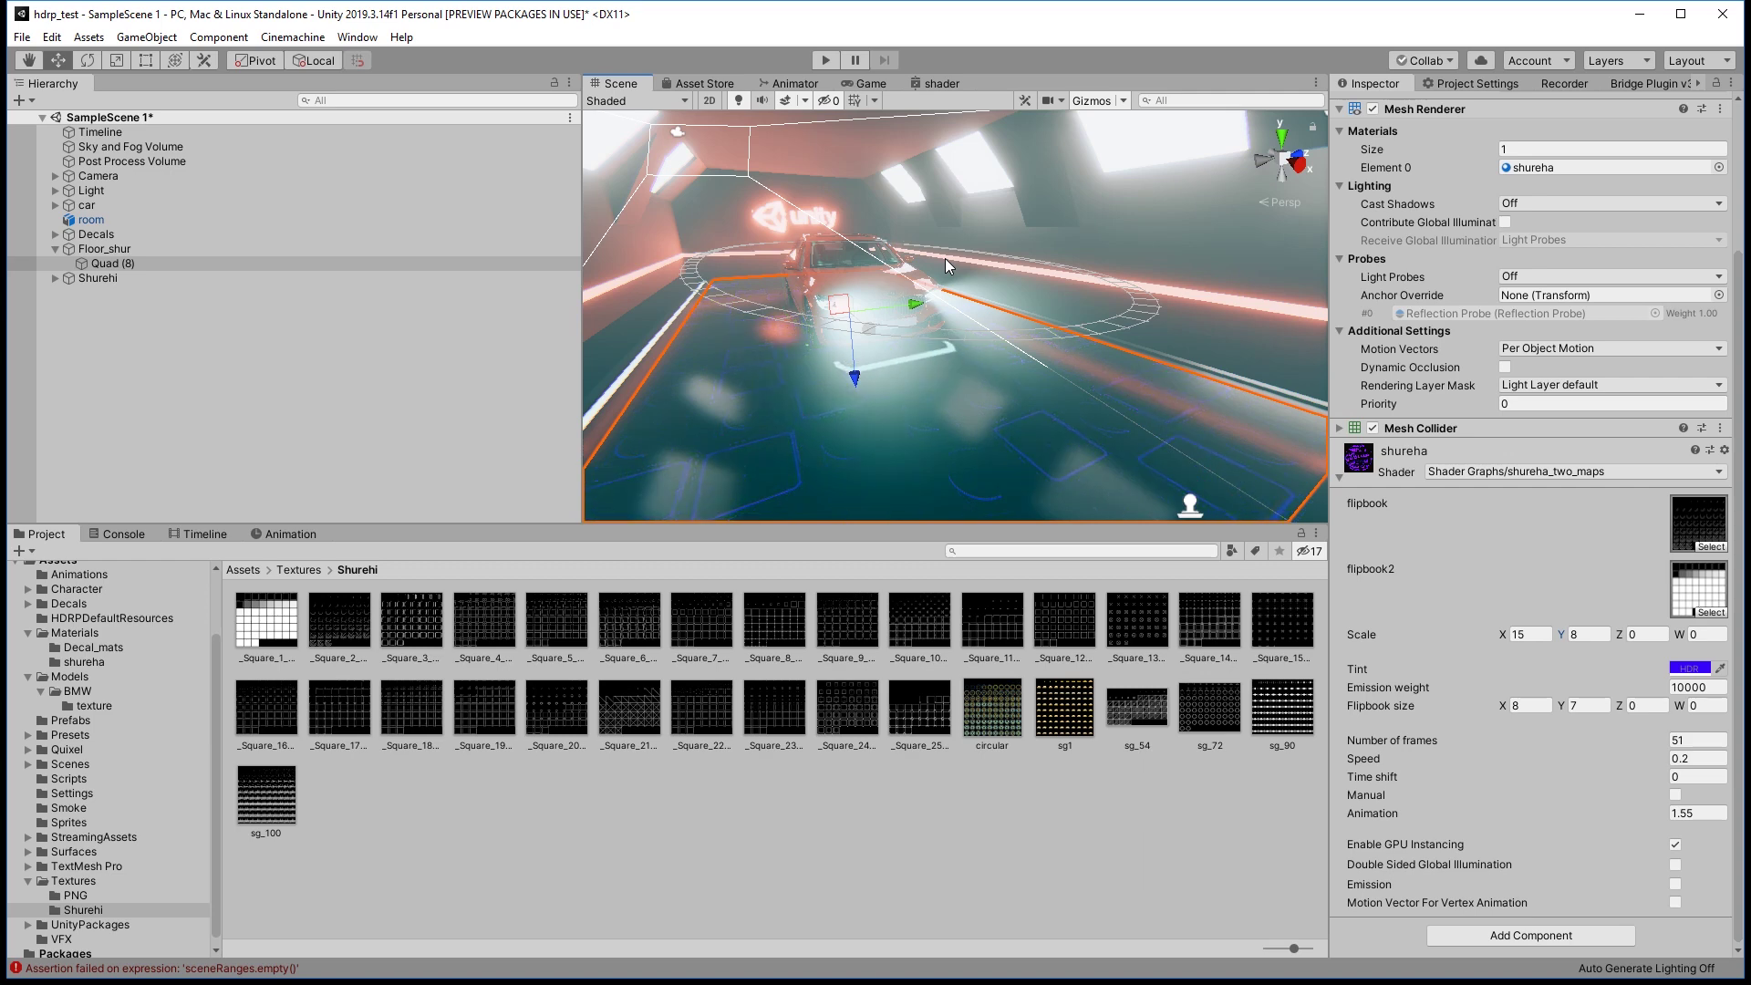
left_click(946, 260)
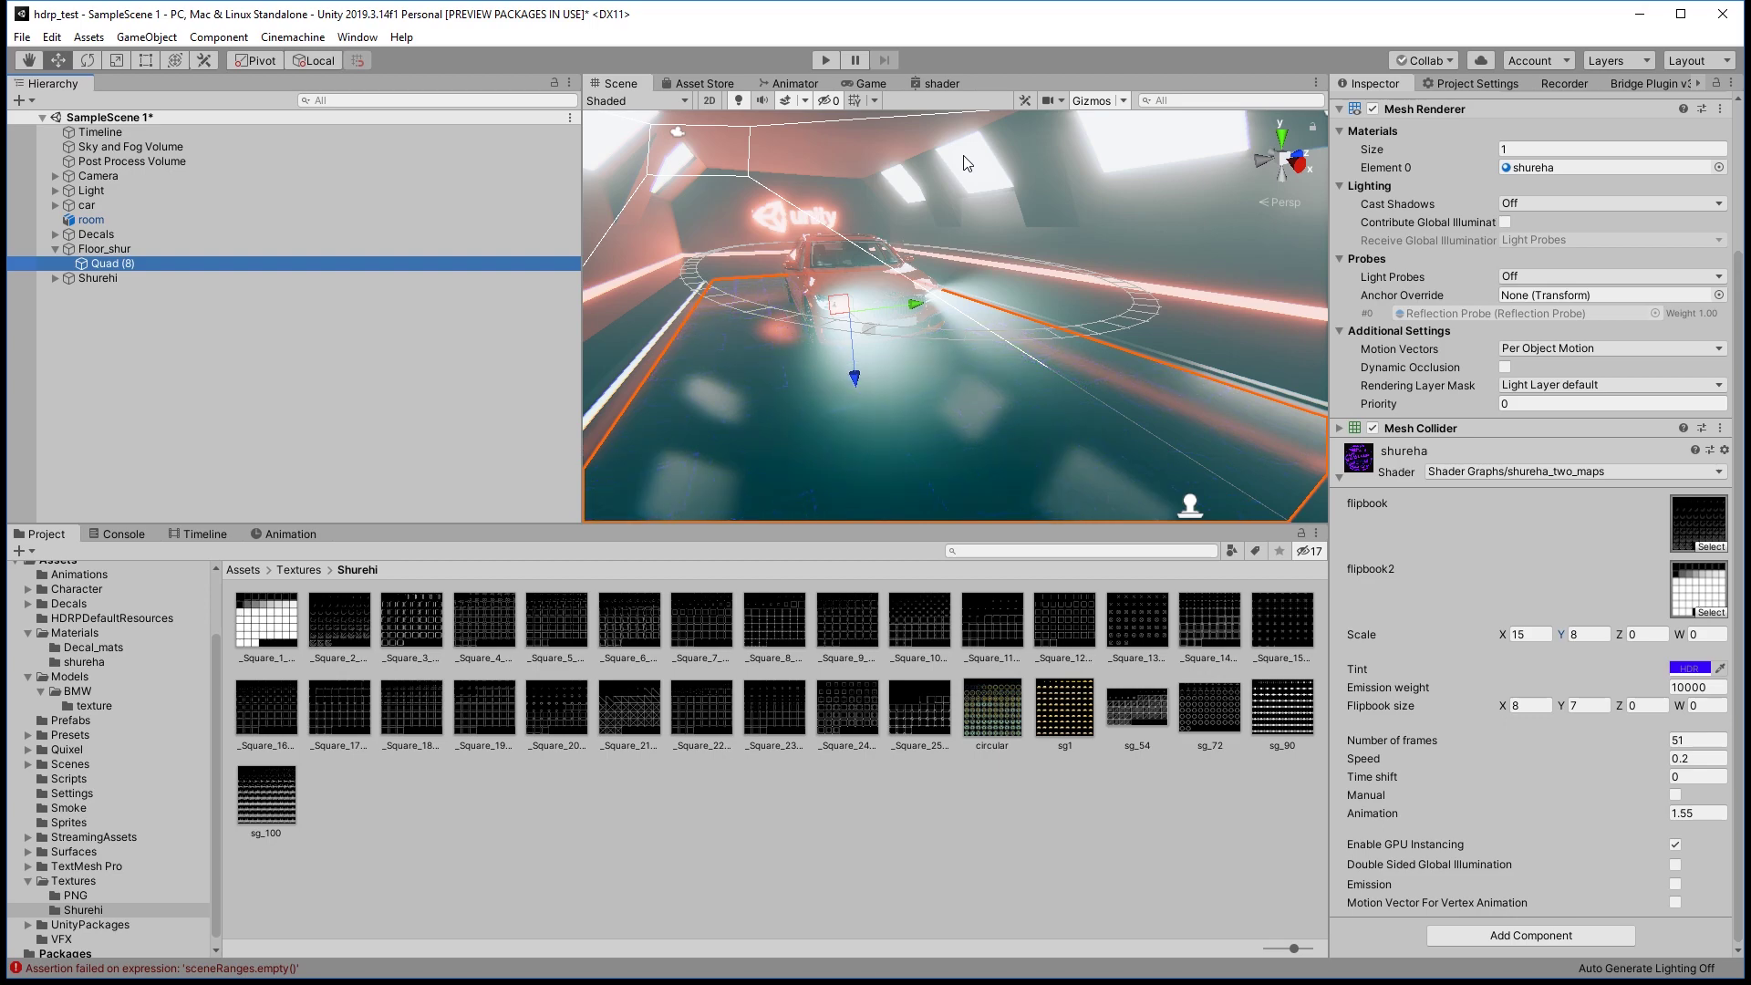
mouse_move(956, 368)
left_mouse_down("alt")
mouse_move(944, 477)
mouse_move(966, 356)
left_mouse_up("alt")
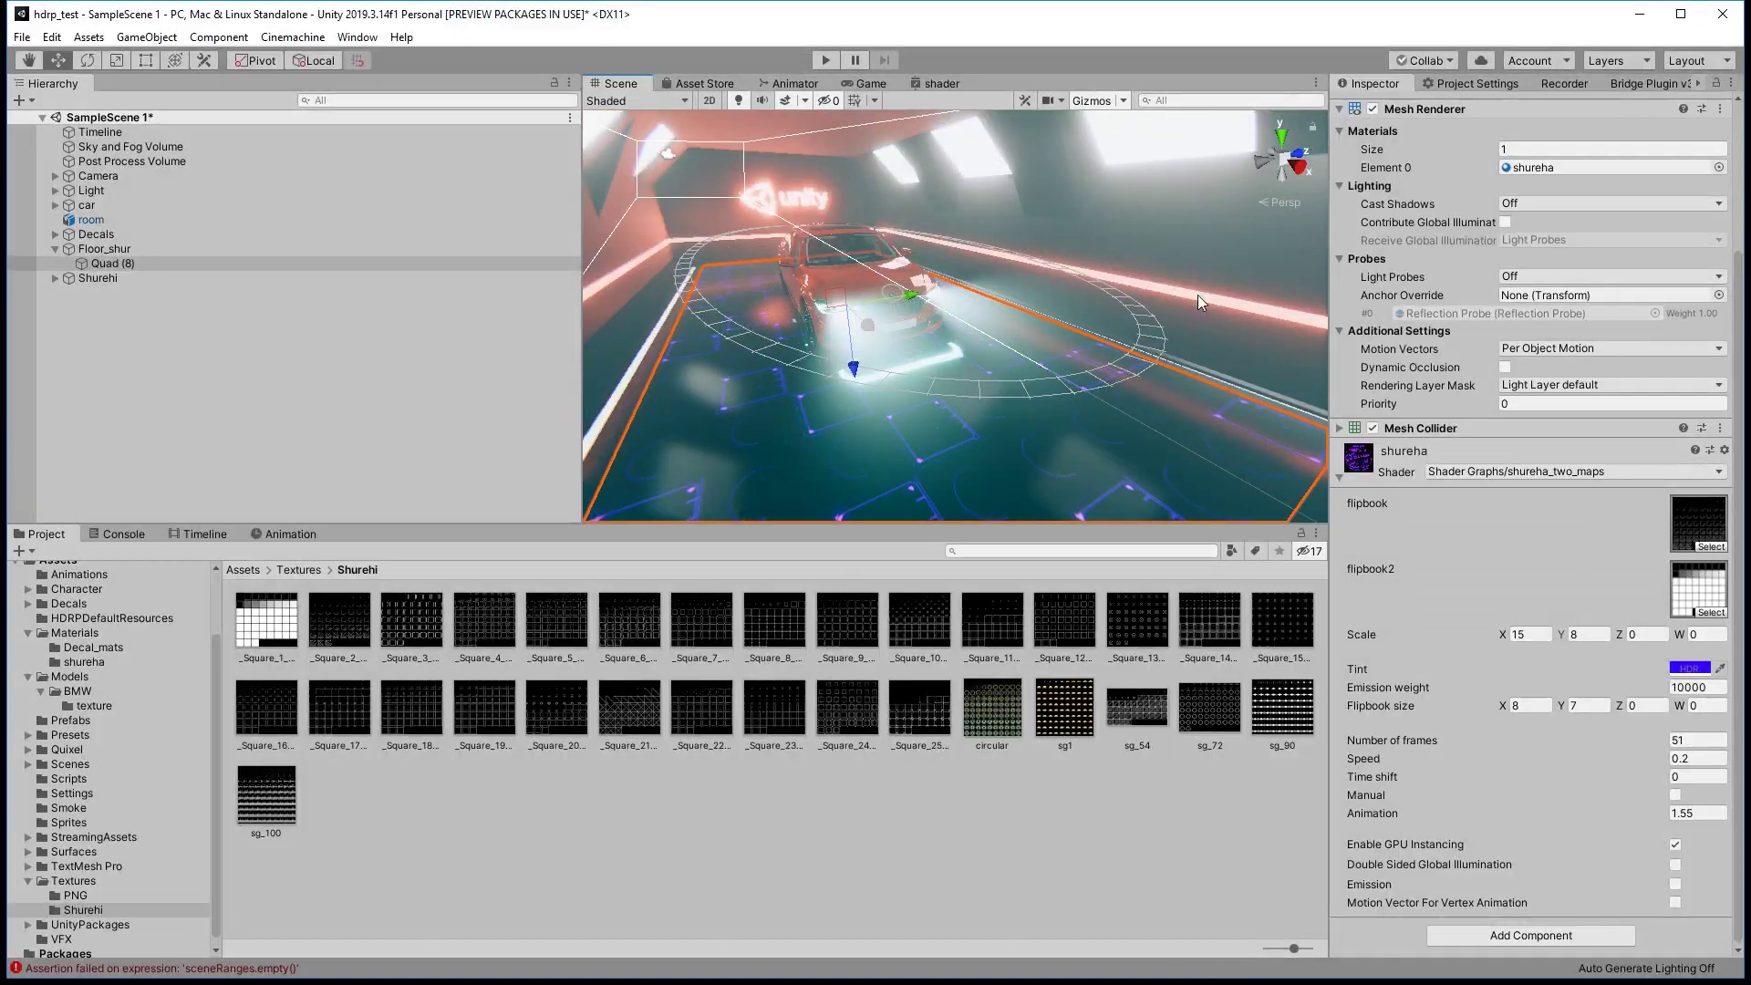
left_click(1565, 84)
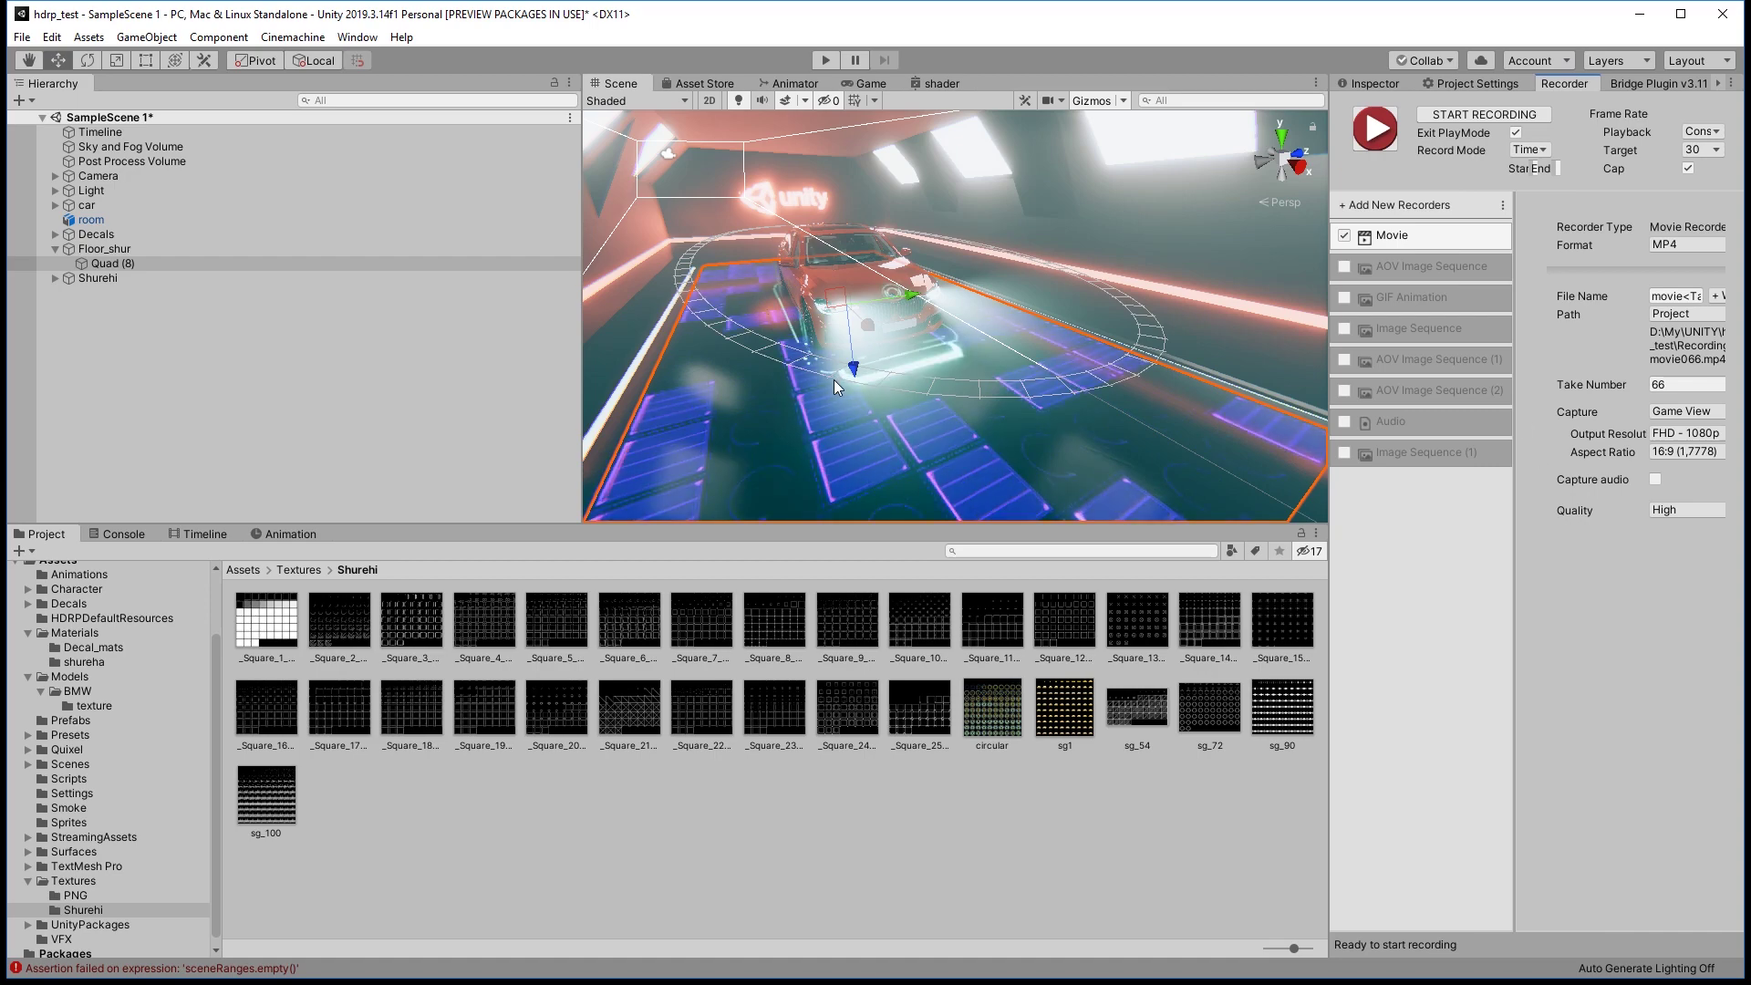
left_click_drag(1050, 343, 828, 323, "alt")
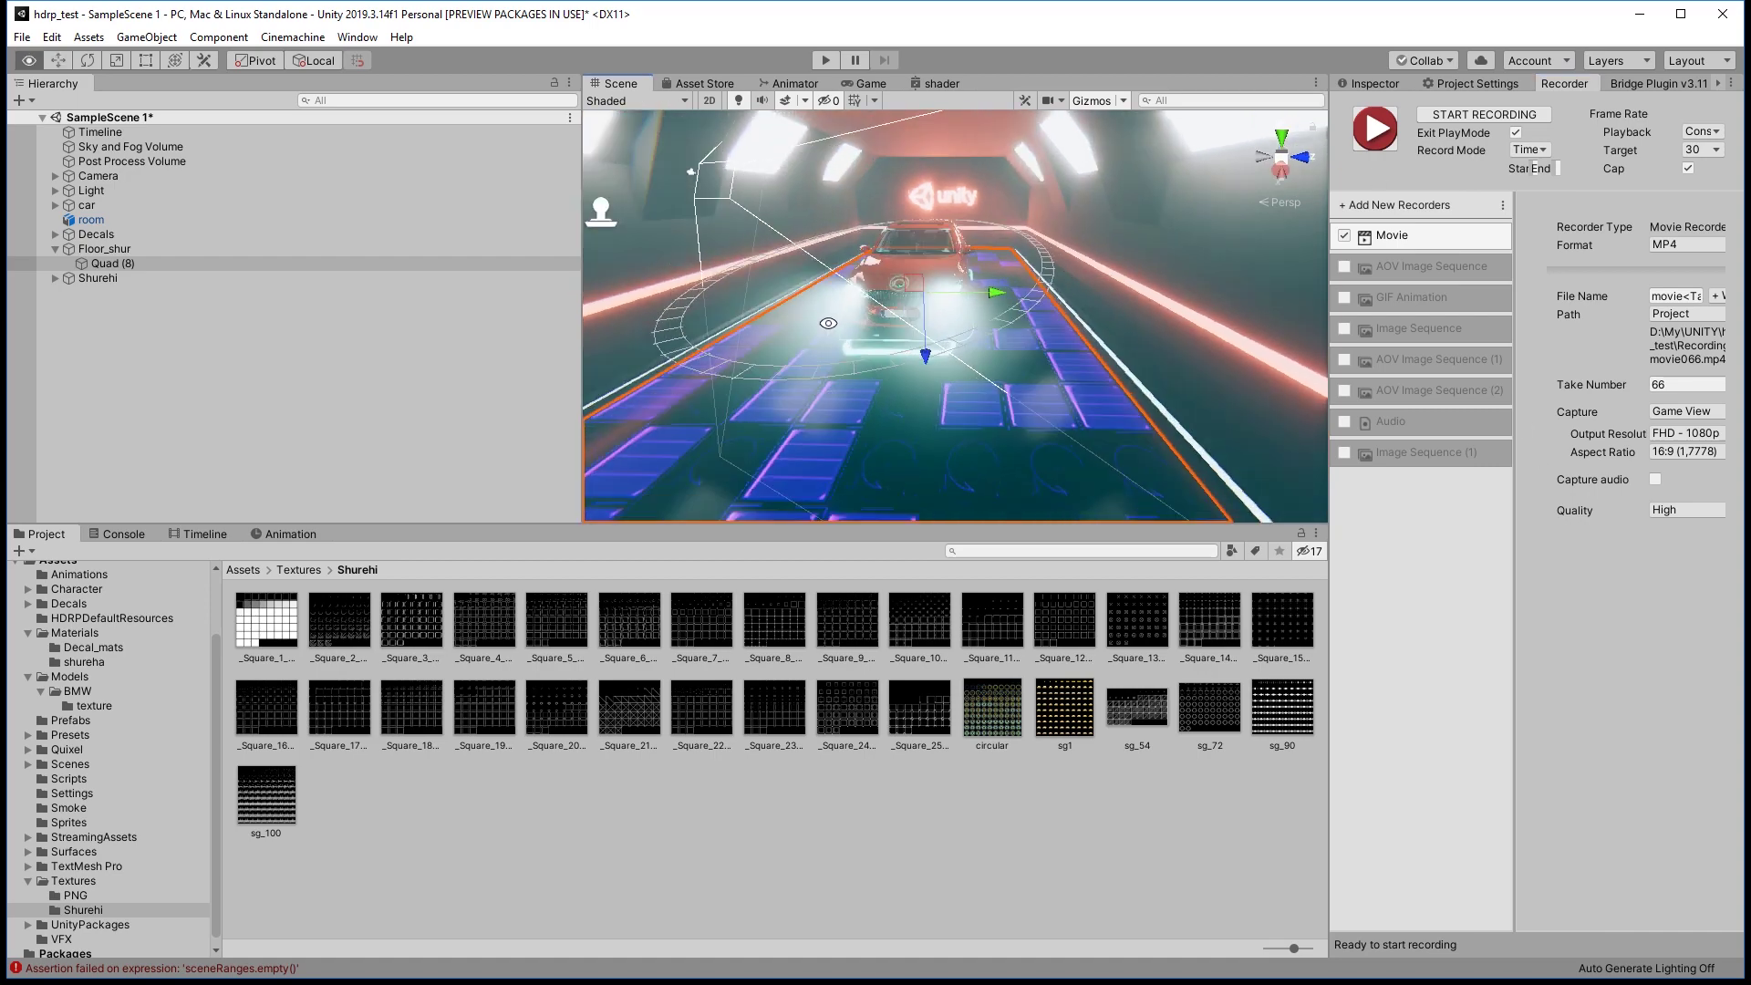
left_click_drag(1522, 355, 732, 441, "alt")
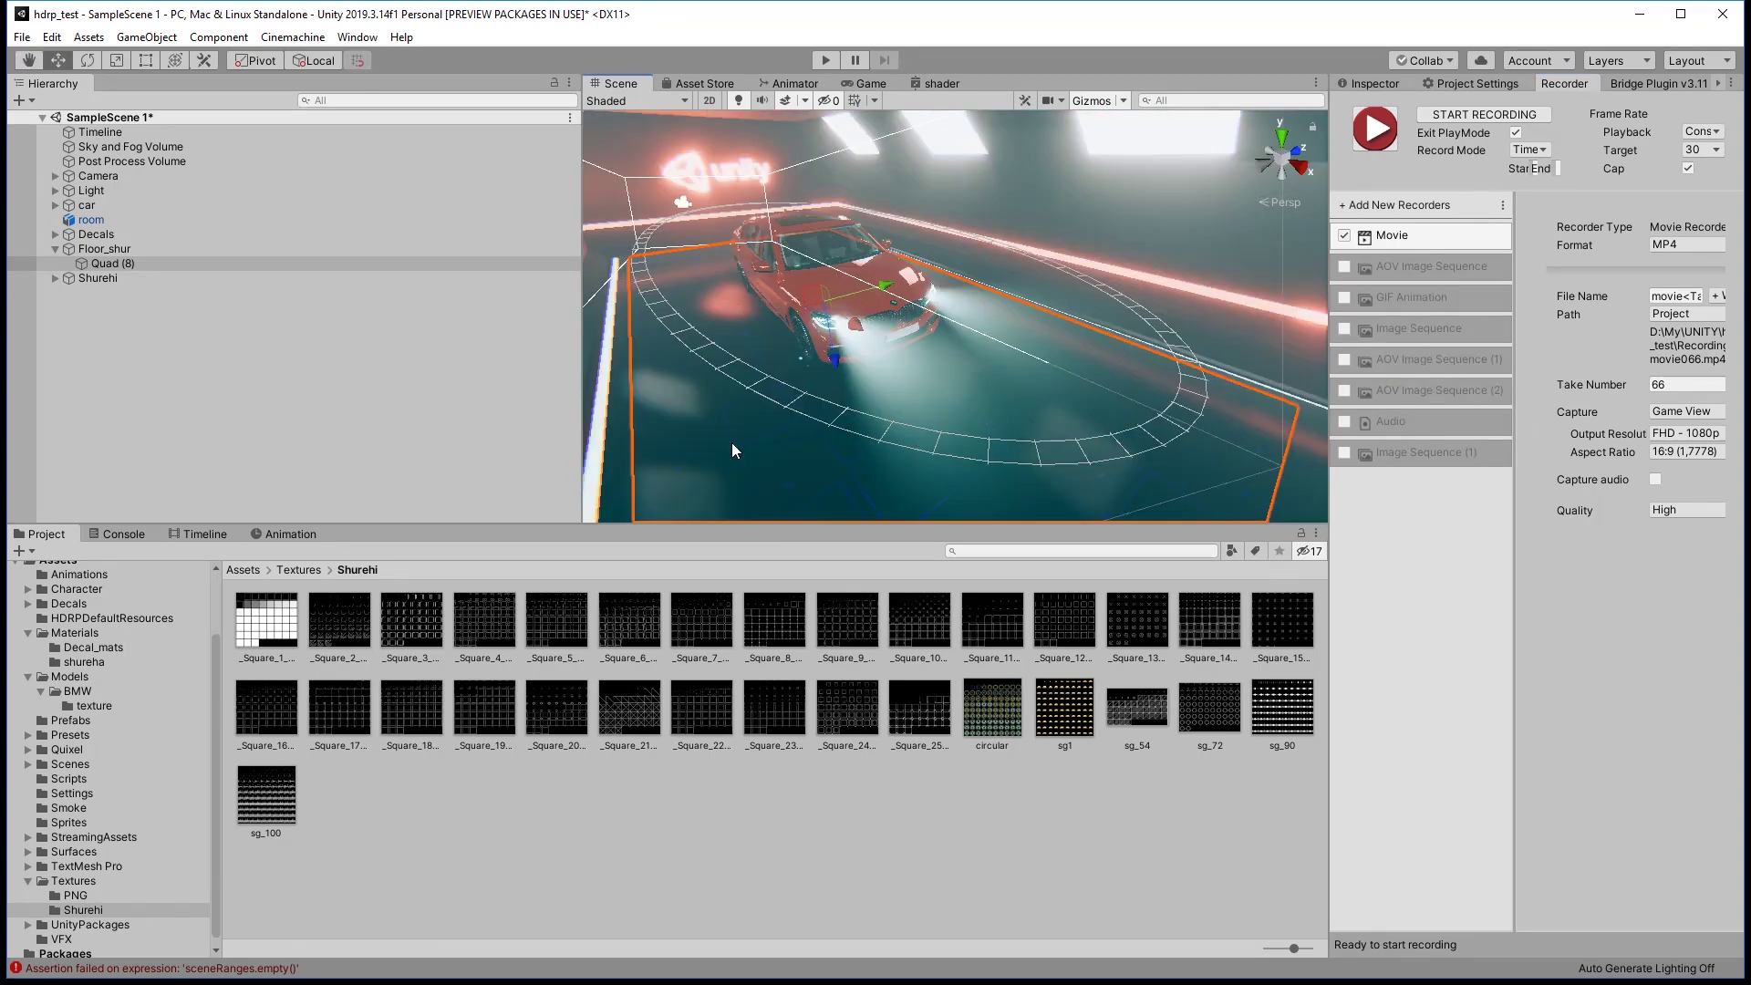